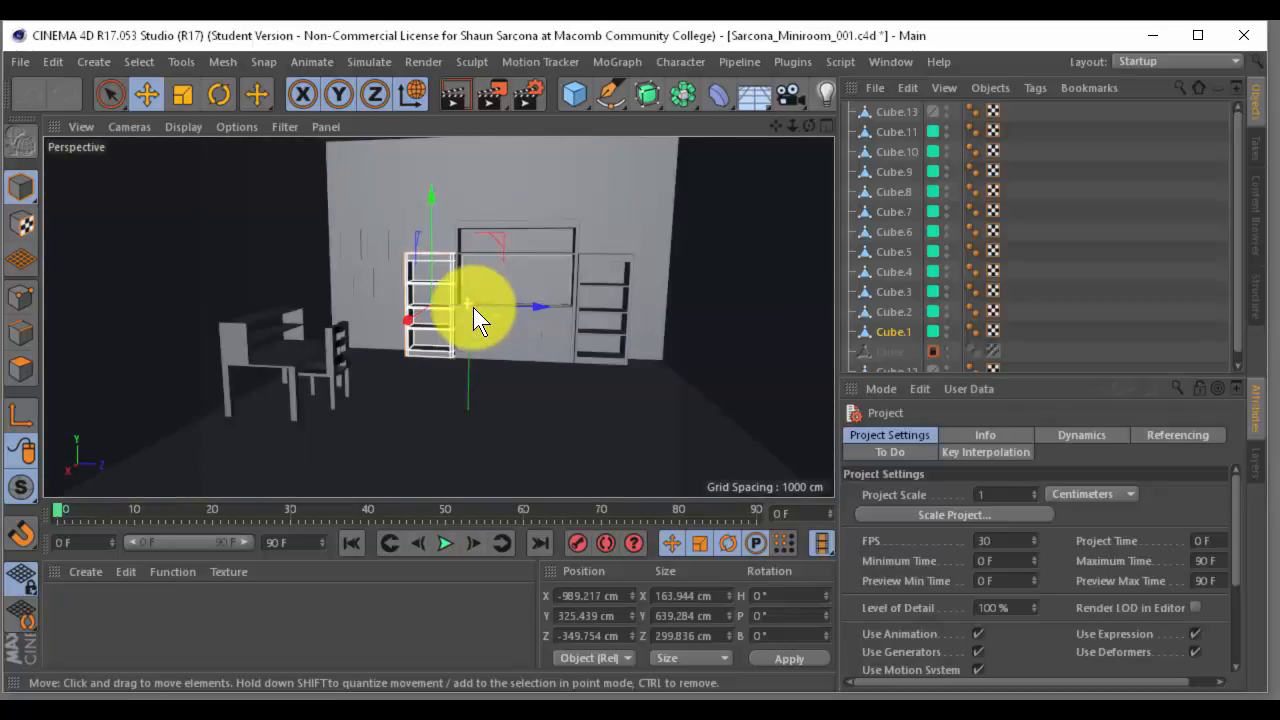
Set texture Path 3 in the Files preferences to the Miniroom project folder, and close the preferences
left_click(20, 61)
mouse_move(52, 61)
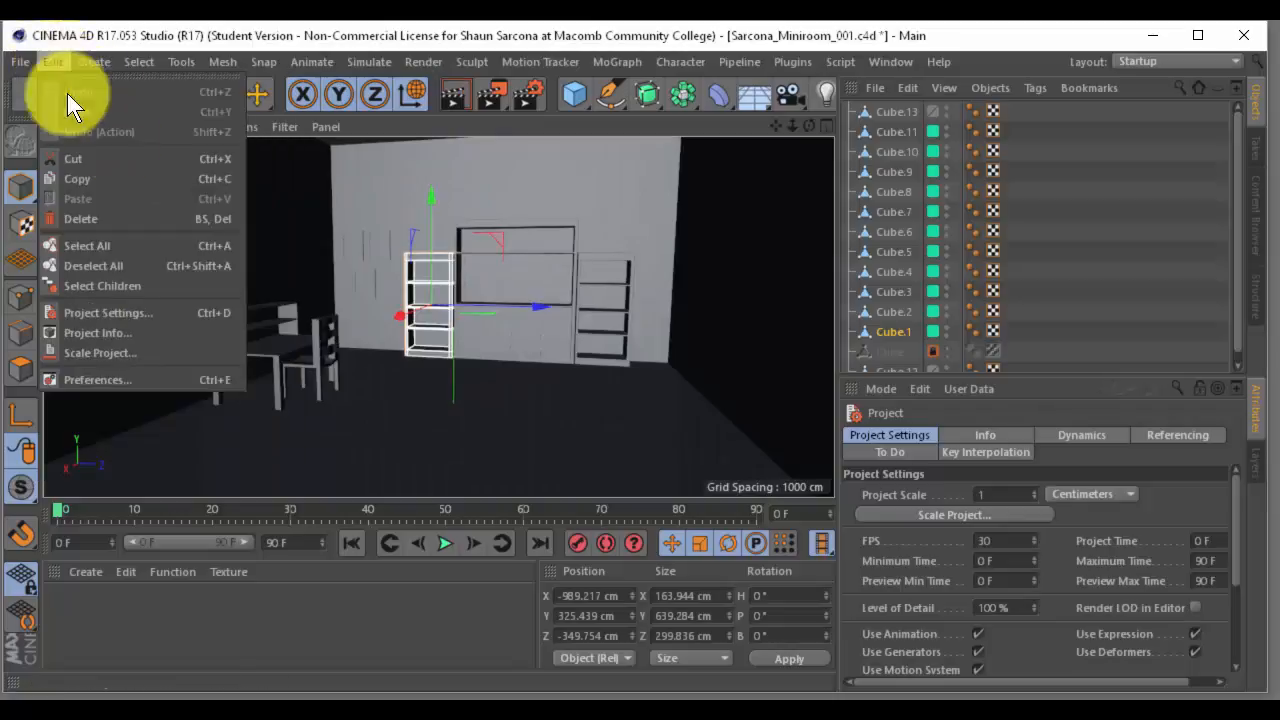
left_click(191, 377)
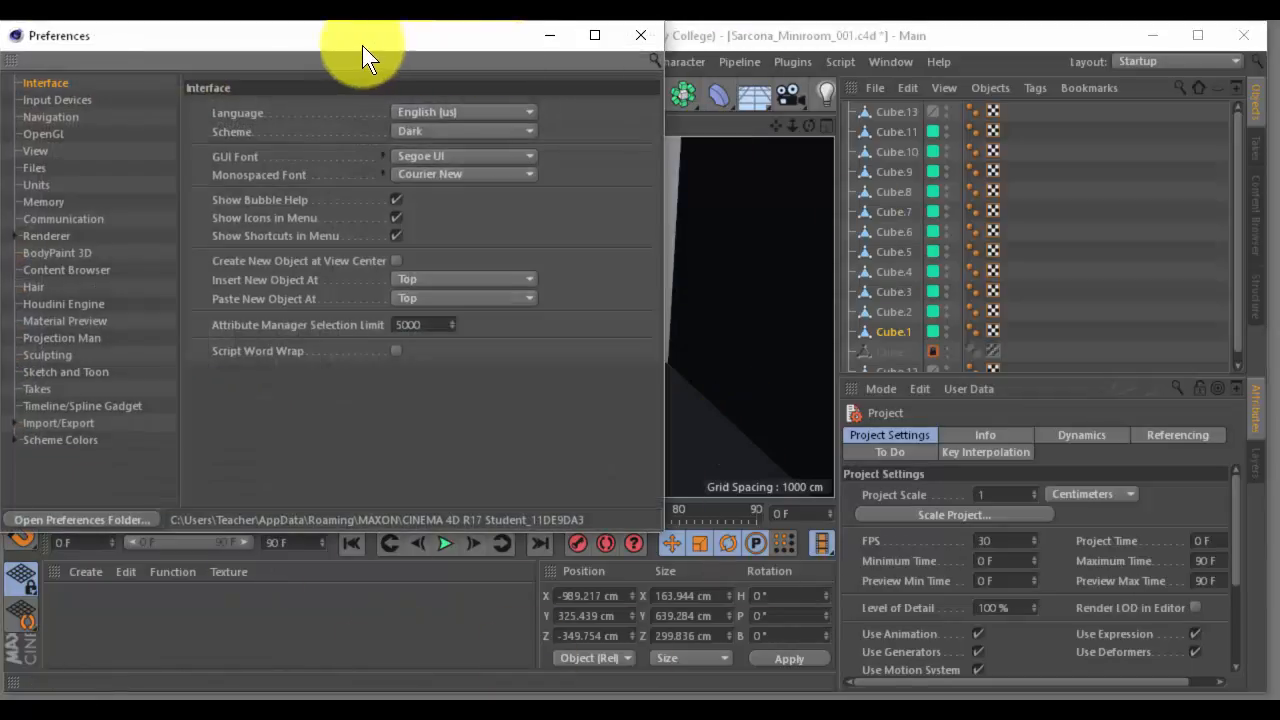
left_click_drag(362, 45, 492, 96)
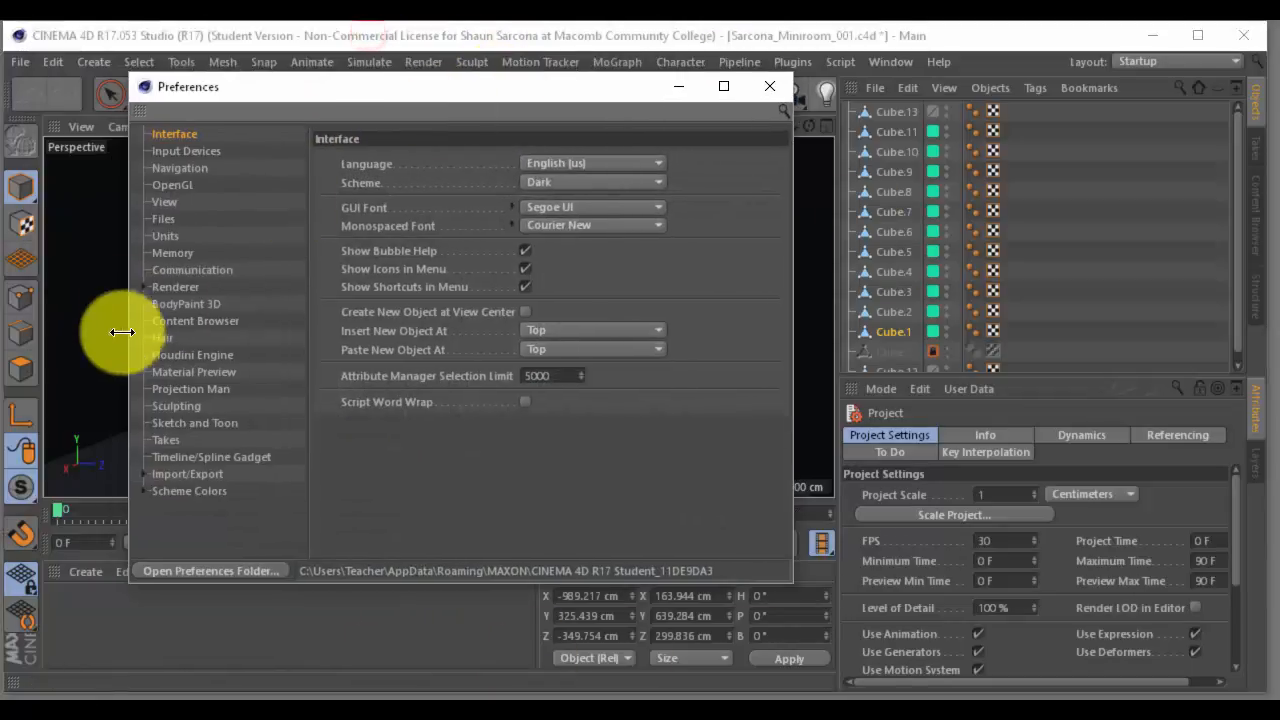
left_click(165, 218)
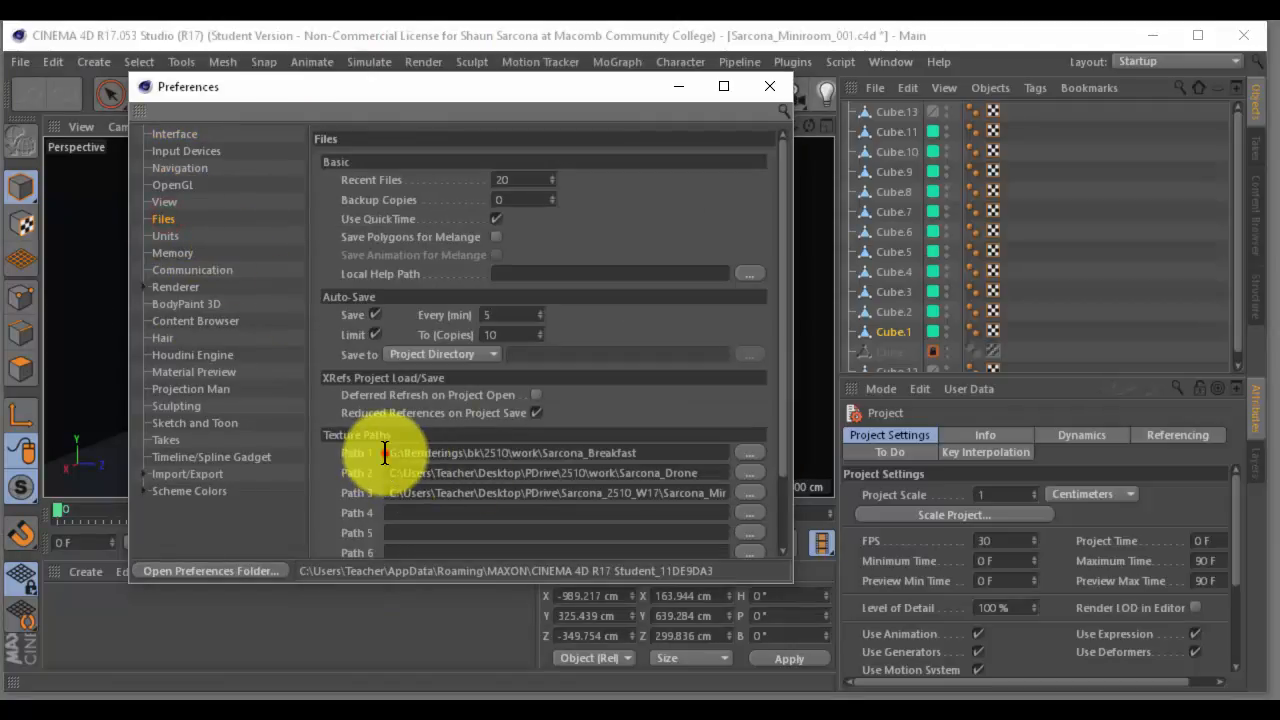
left_click_drag(384, 453, 731, 466)
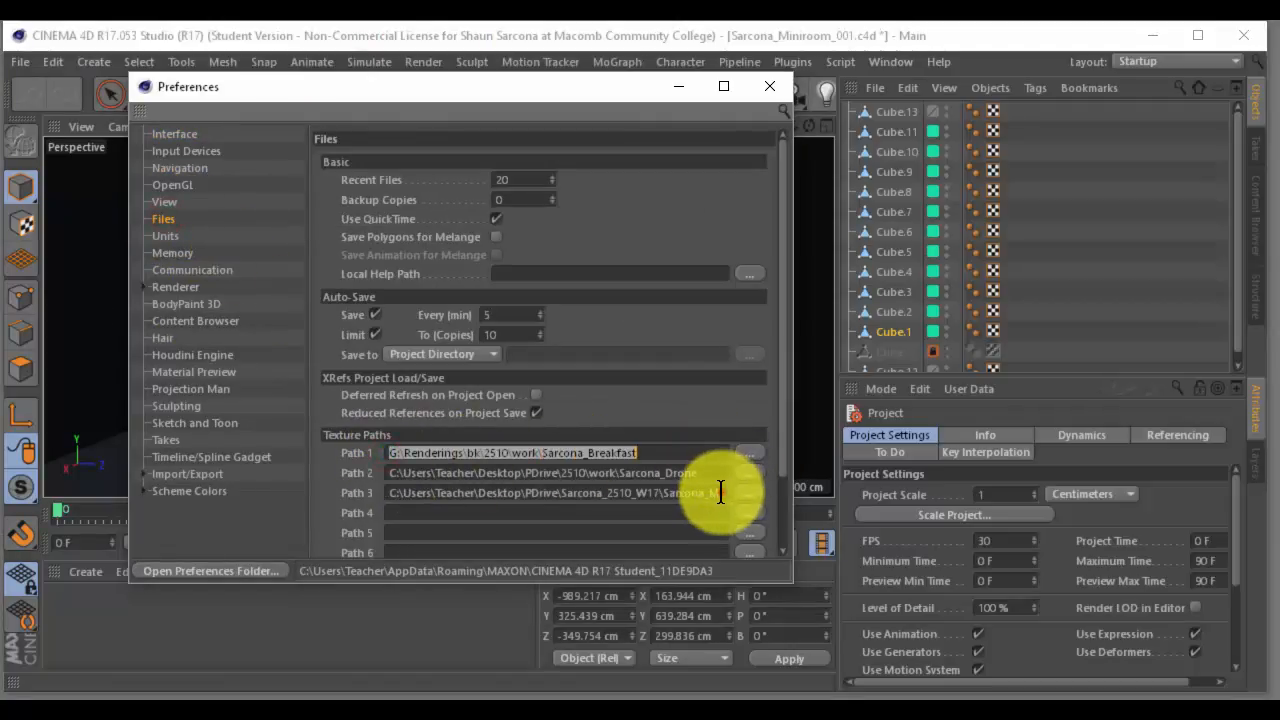
triple_click(721, 492)
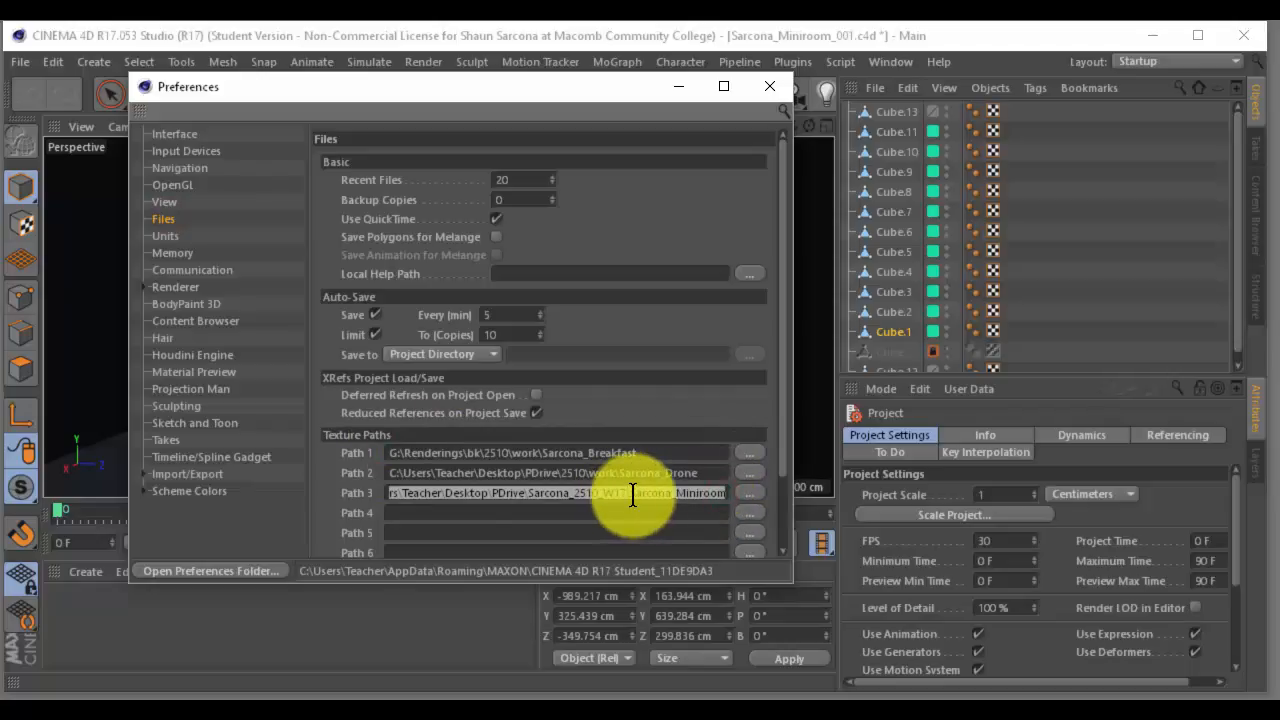
left_click(756, 491)
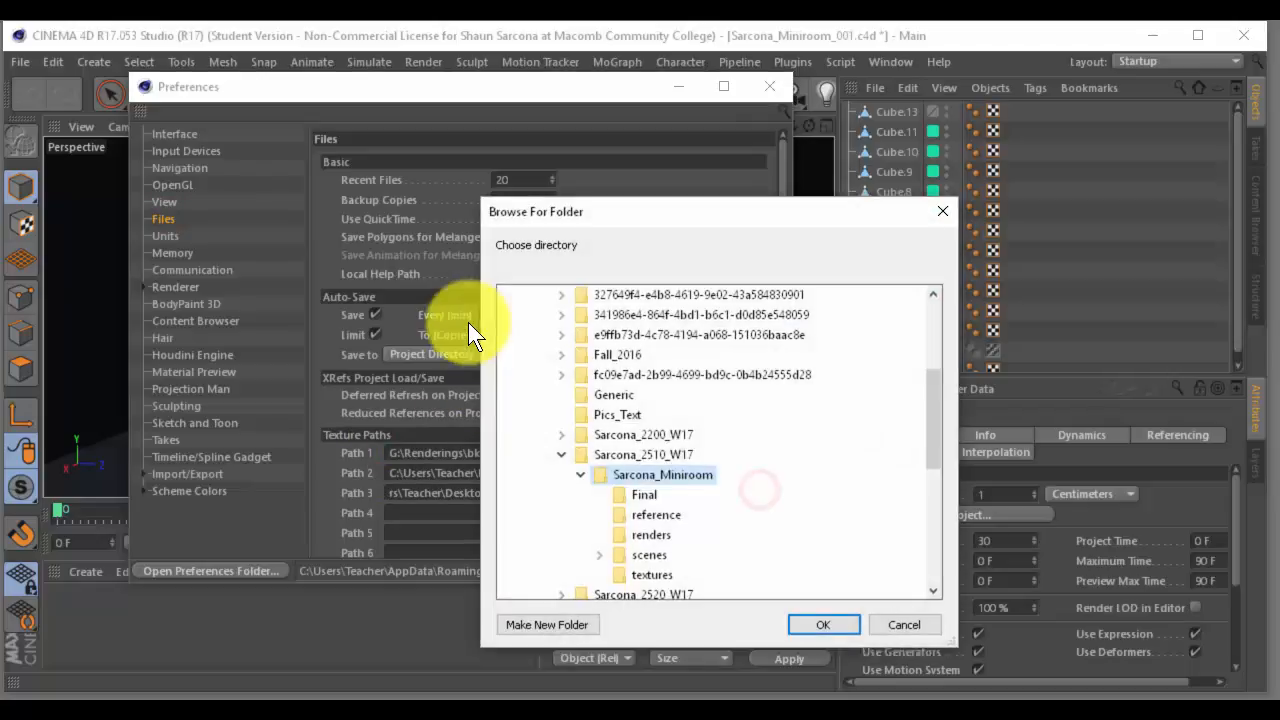
left_click_drag(658, 215, 462, 126)
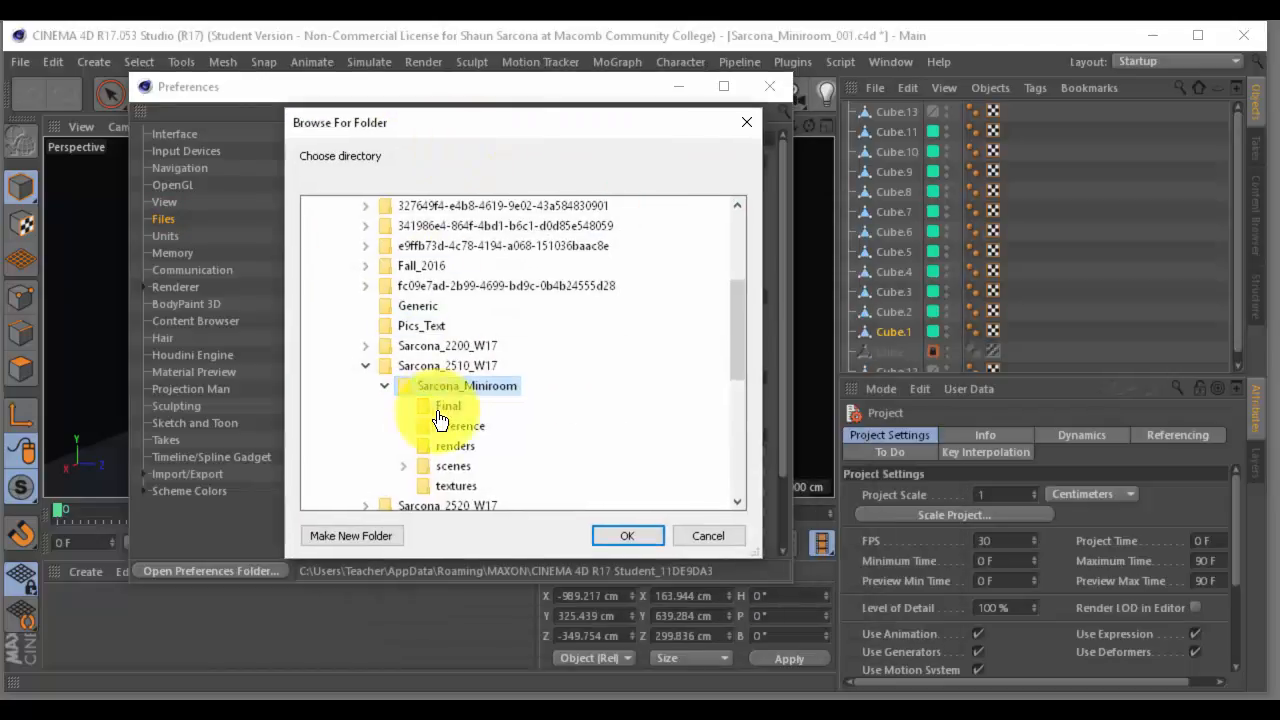
left_click(642, 538)
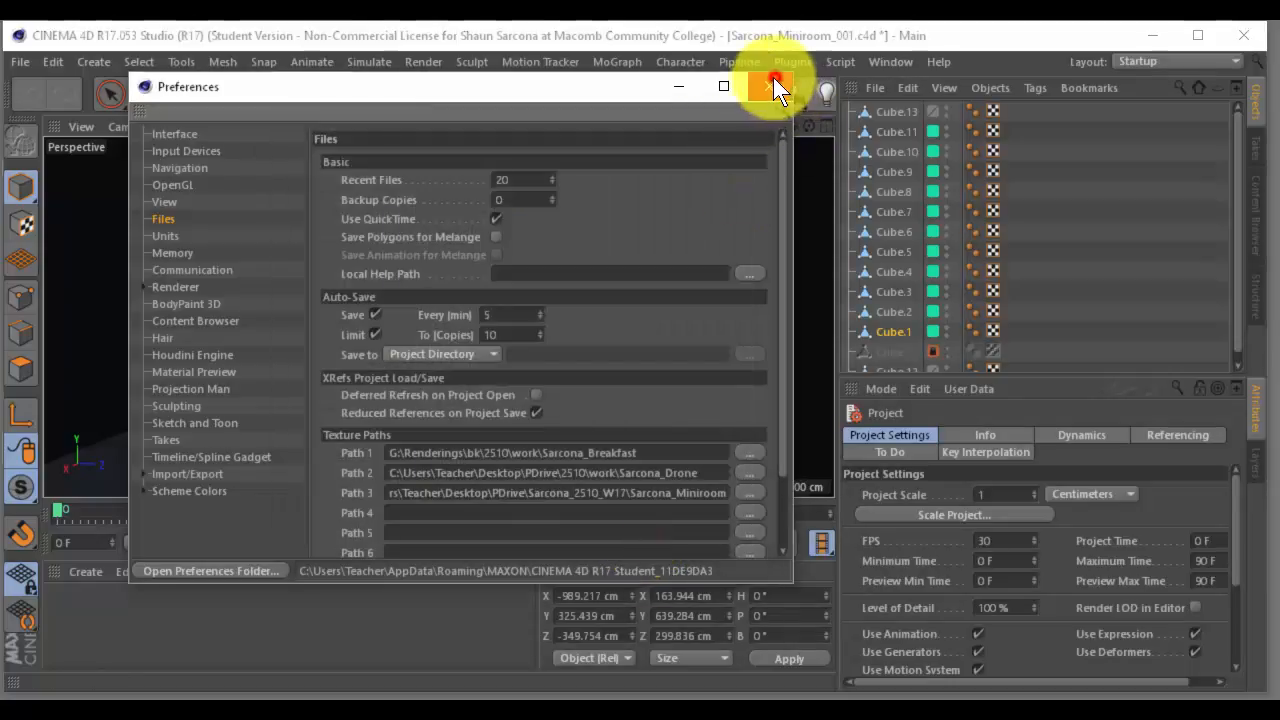
left_click(773, 80)
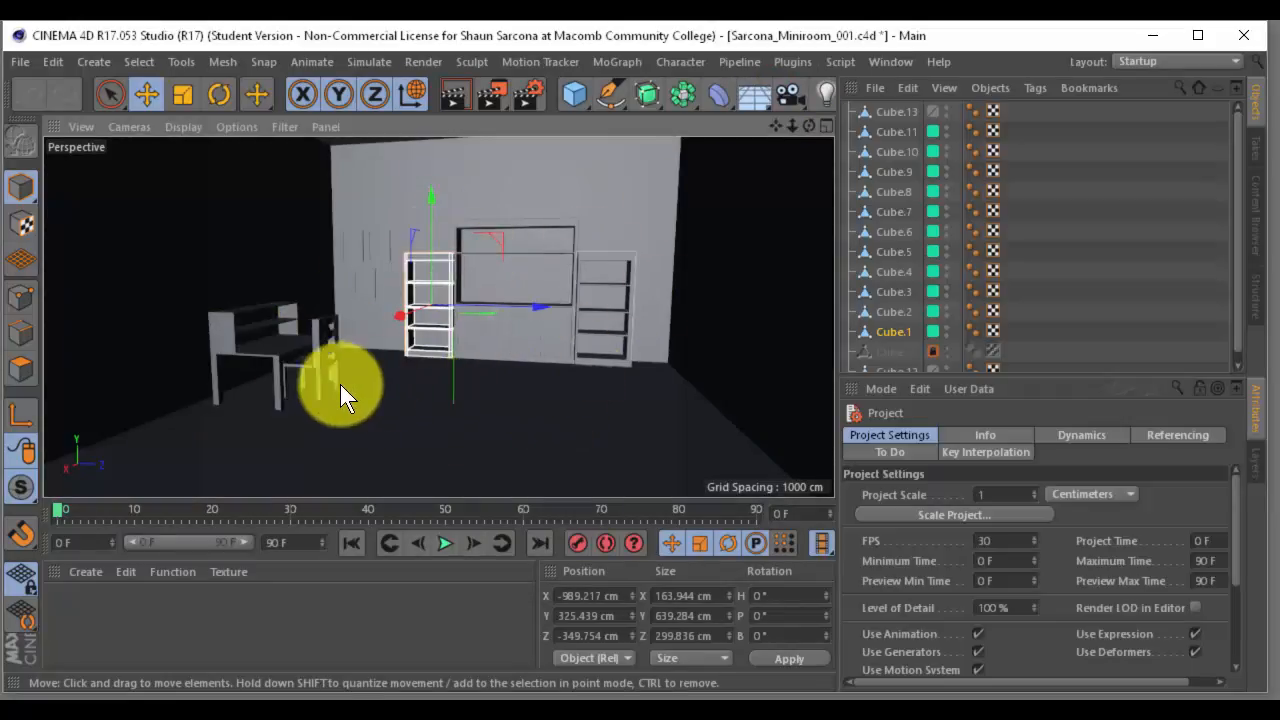
Add a standard omni light to the room and raise it to about 848 cm on the Y axis
mouse_move(651, 306)
right_mouse_down("alt")
mouse_move(601, 307)
mouse_move(672, 308)
right_mouse_up("alt")
middle_click_drag(505, 294, 571, 306, "alt")
left_click_drag(566, 305, 532, 279, "alt")
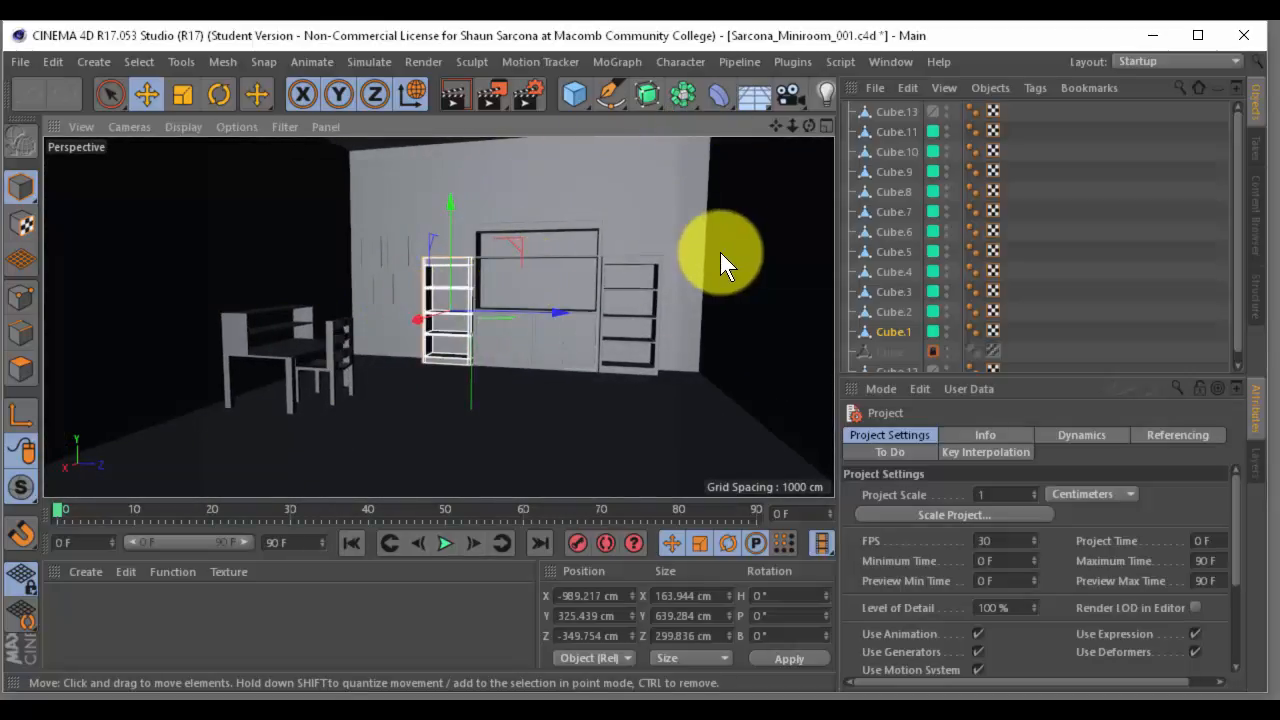
mouse_move(720, 252)
left_mouse_down("alt")
mouse_move(676, 263)
mouse_move(729, 262)
mouse_move(684, 248)
mouse_move(691, 283)
left_mouse_up("alt")
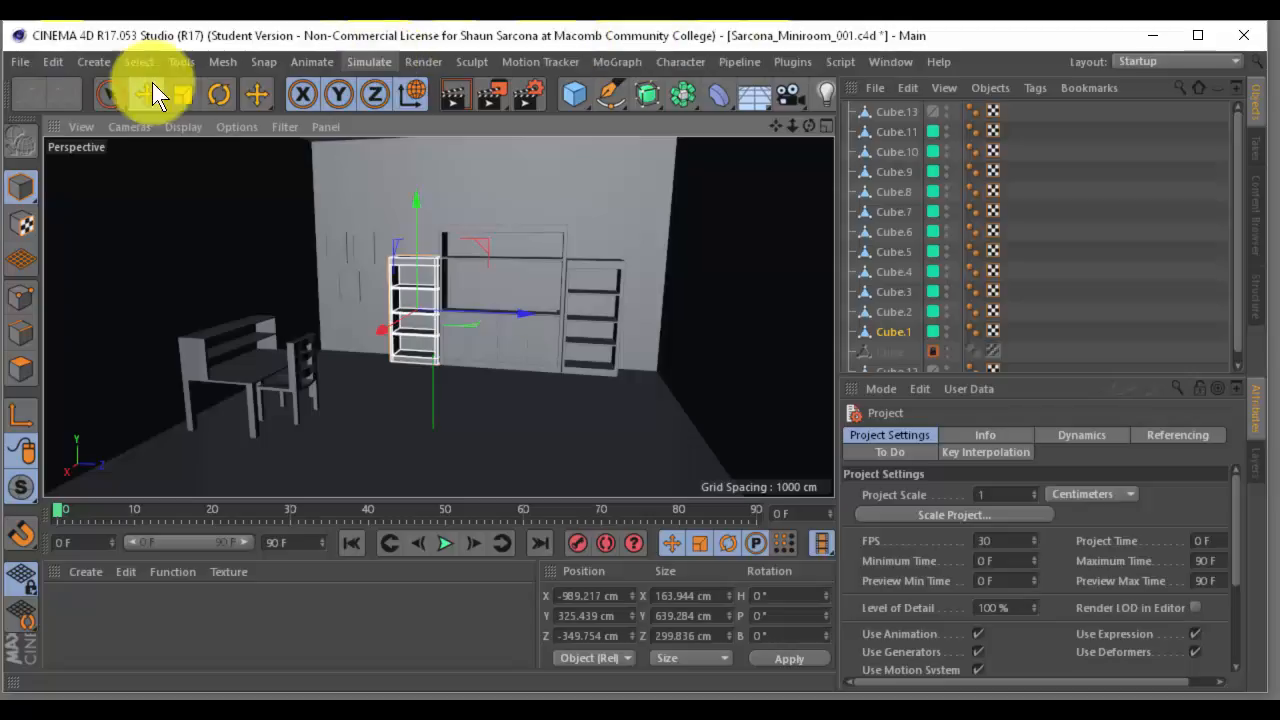
left_click(84, 58)
mouse_move(113, 271)
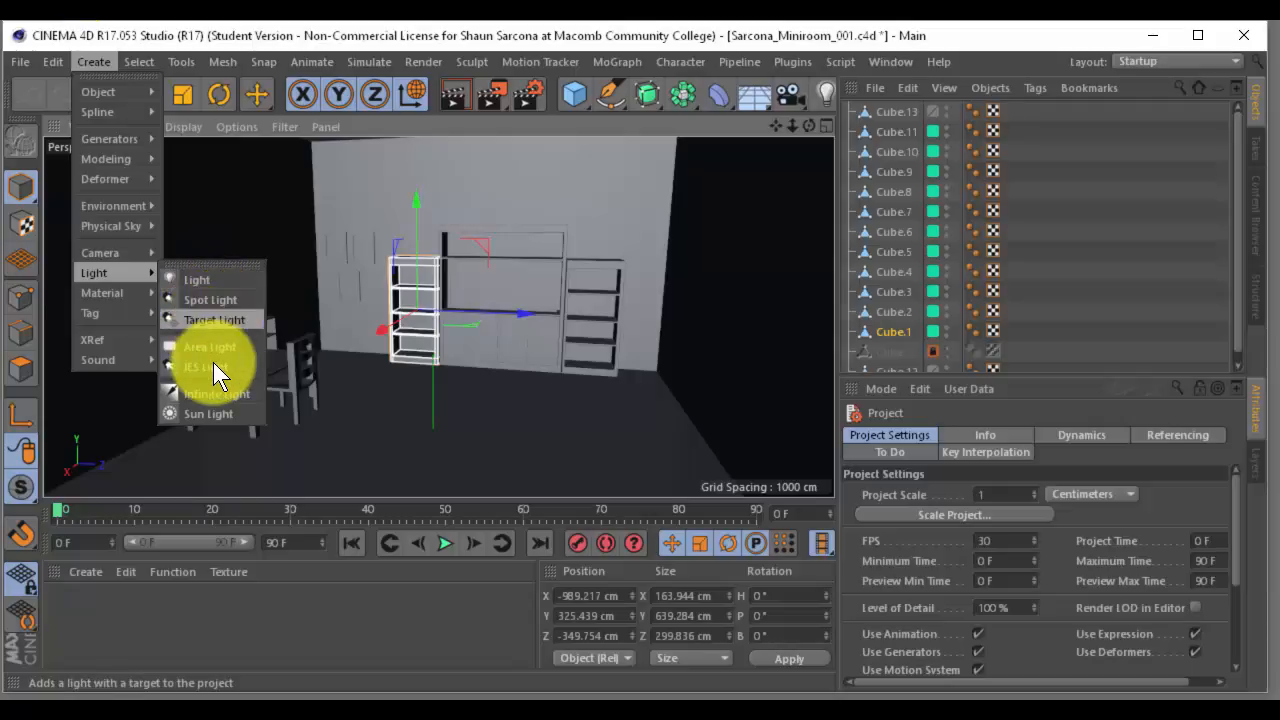
left_click(200, 280)
left_click_drag(433, 330, 444, 363)
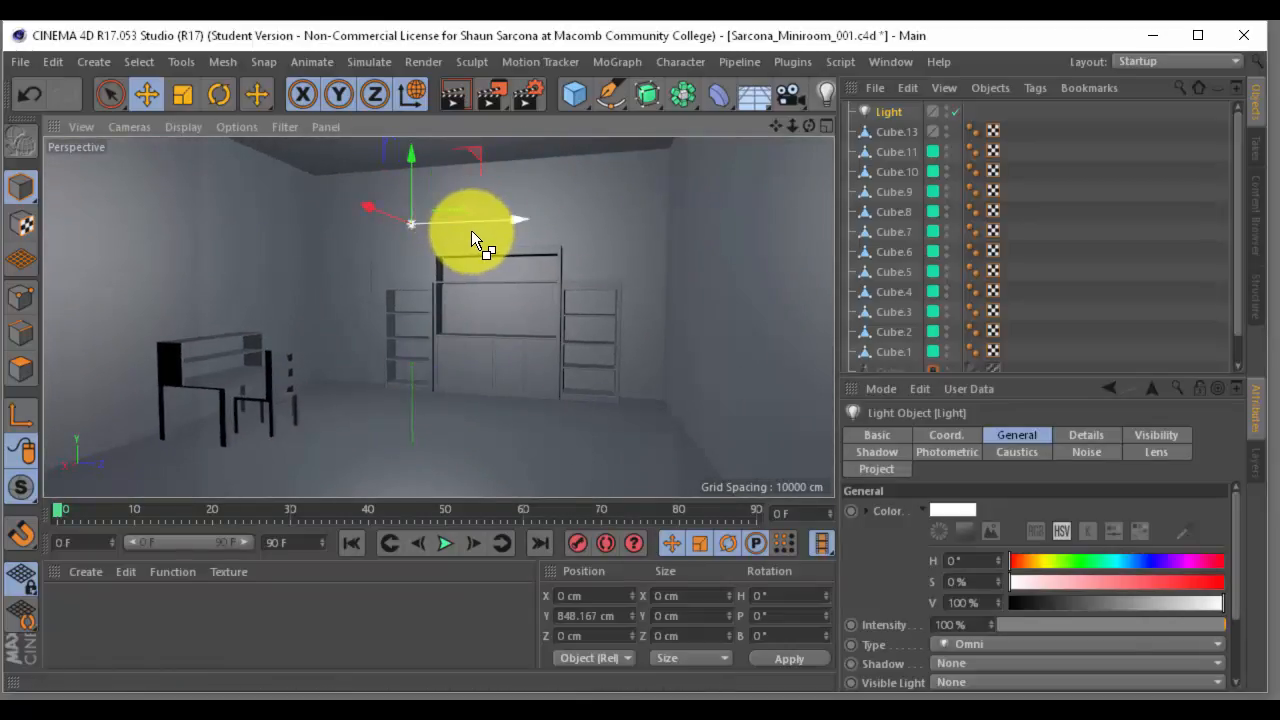
Render the omni-lit room in the viewport and in the Picture Viewer, and examine the lighting in the full image
key("ctrl+r")
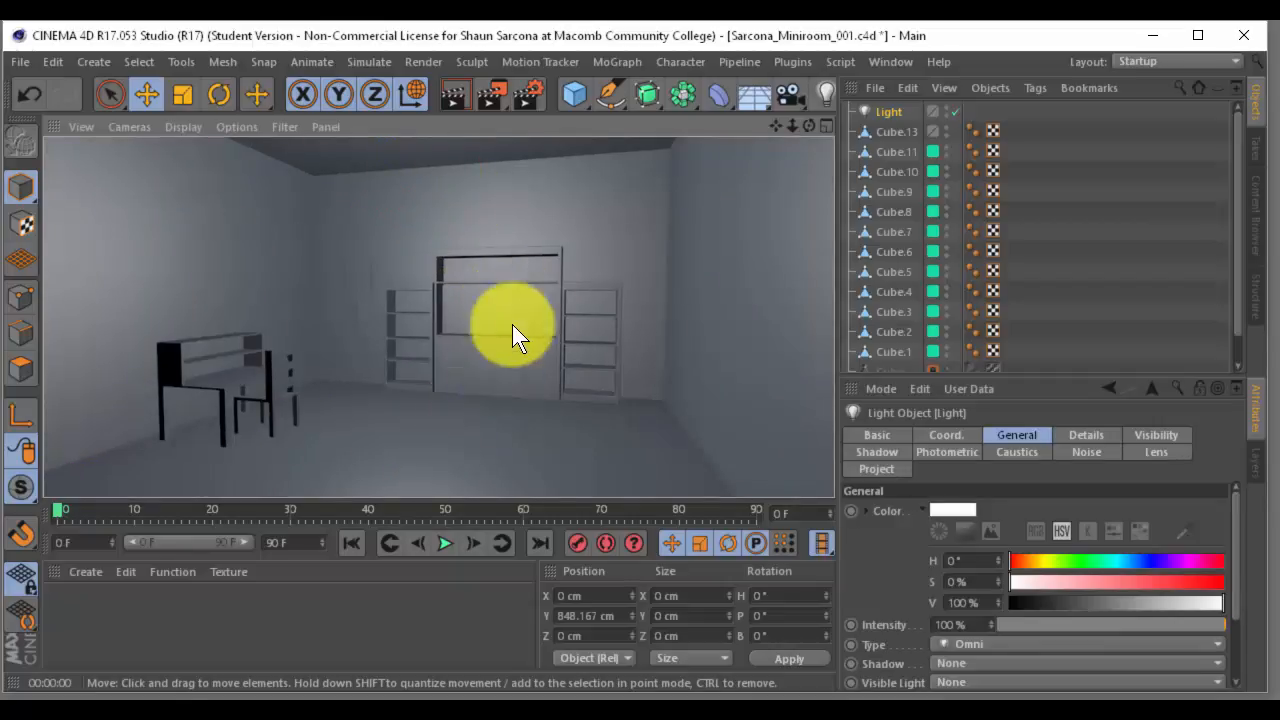
left_click(490, 96)
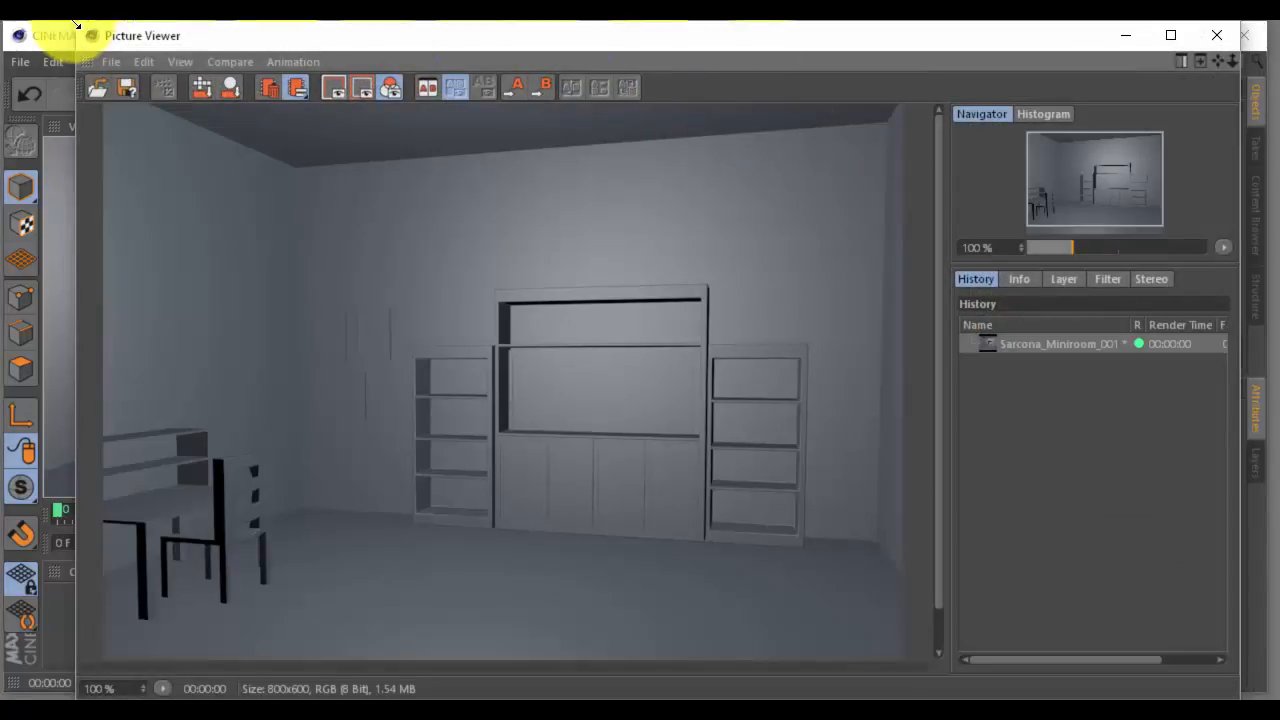
left_click_drag(77, 22, 458, 351)
left_click_drag(673, 372, 600, 194)
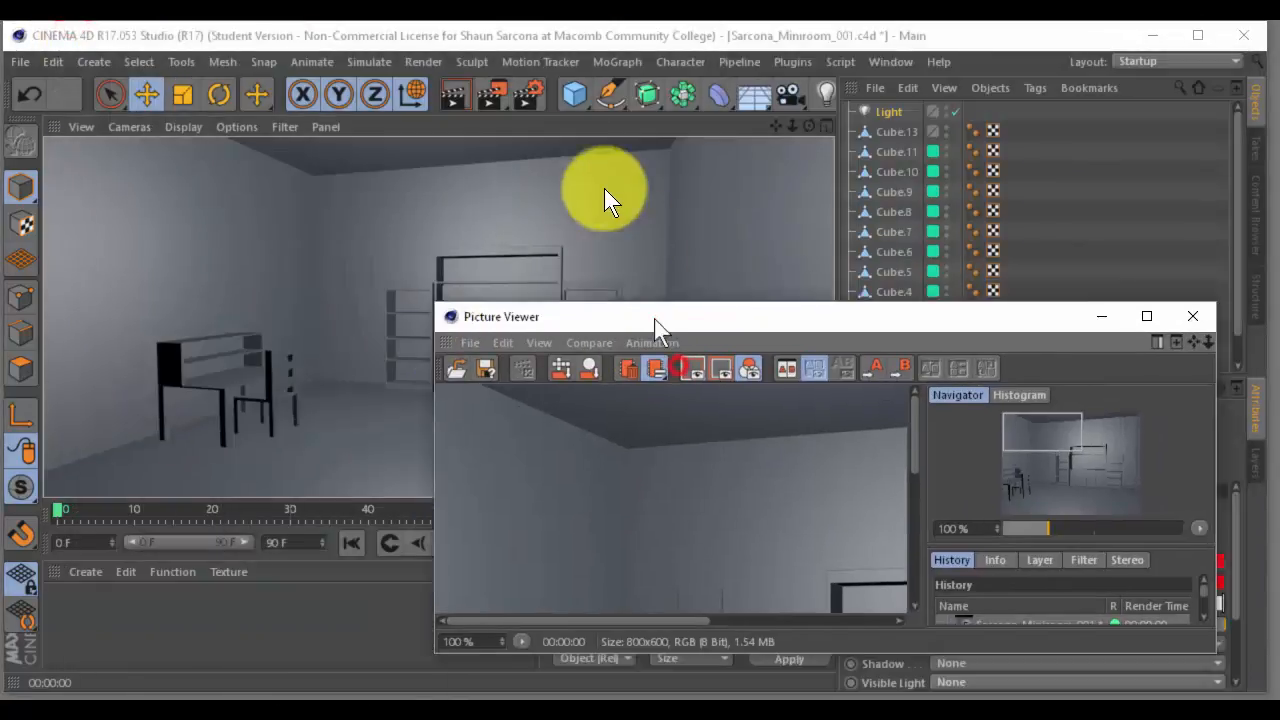
scroll(627, 440, "down", 4)
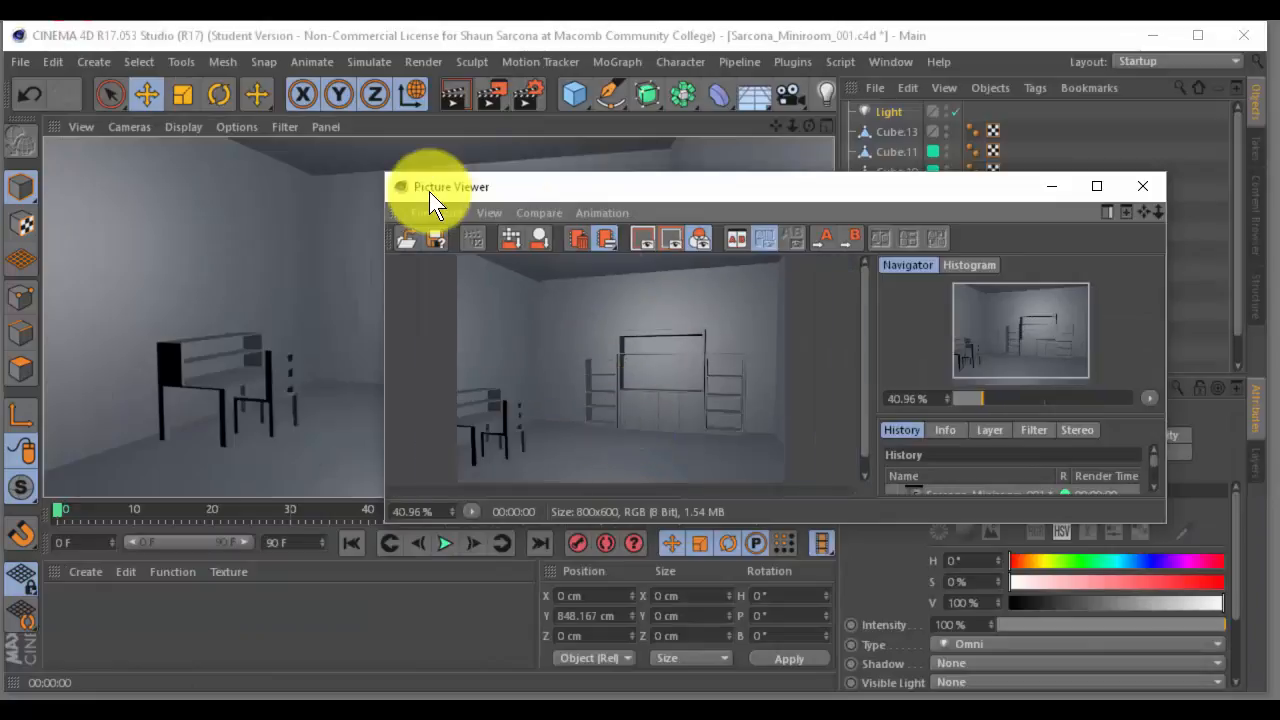
left_click_drag(389, 170, 361, 31)
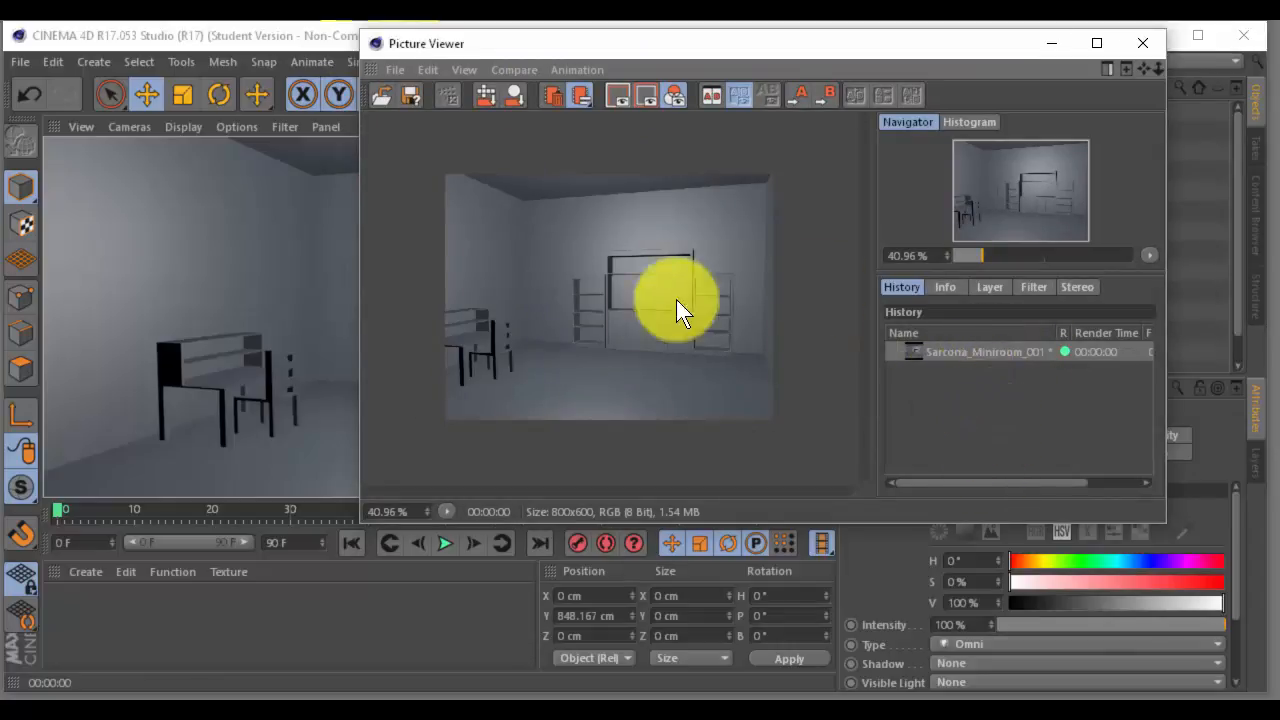
scroll(694, 287, "up", 1)
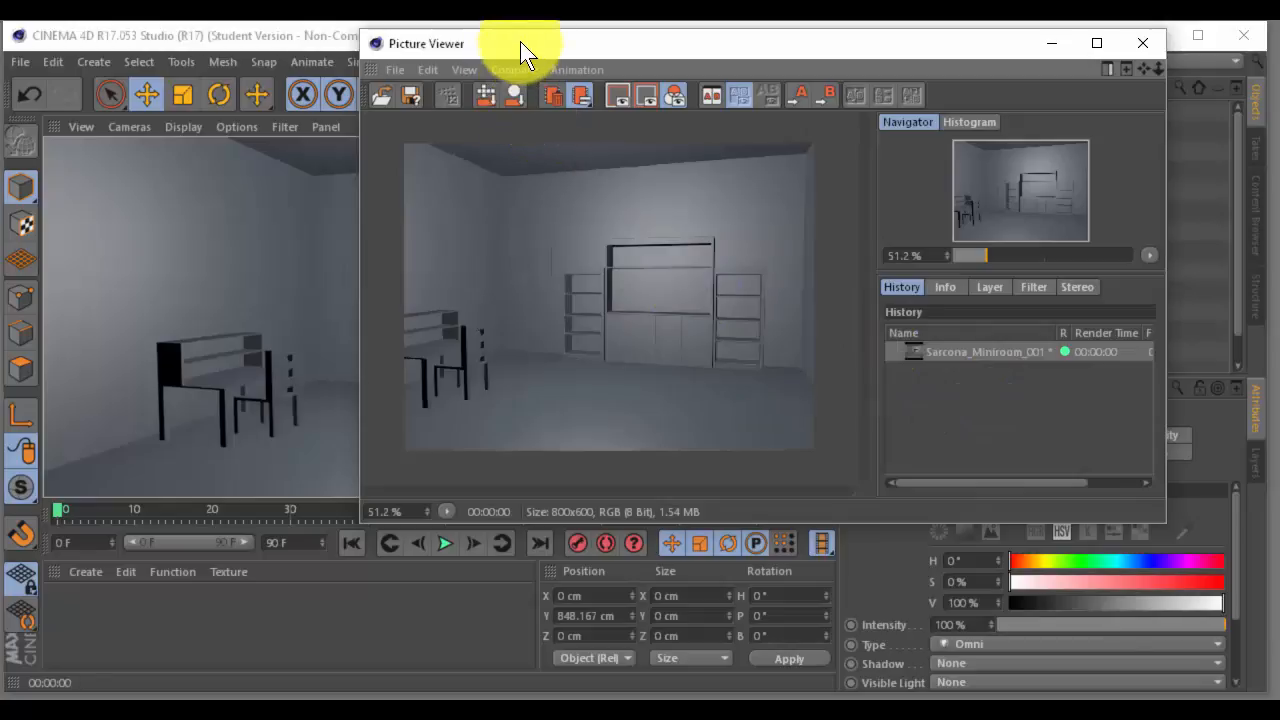
left_click_drag(520, 43, 0, 180)
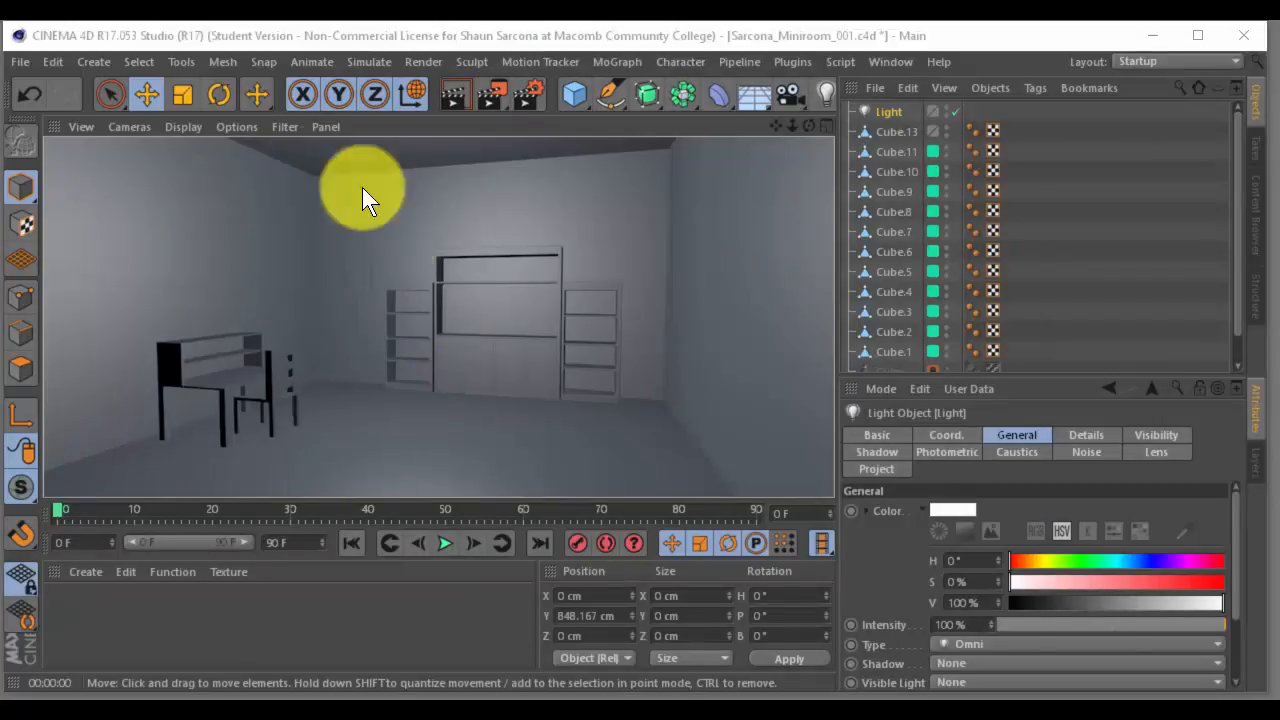
Replace the omni light with a spot light raised to about 715 cm on the Y axis
left_click(892, 112)
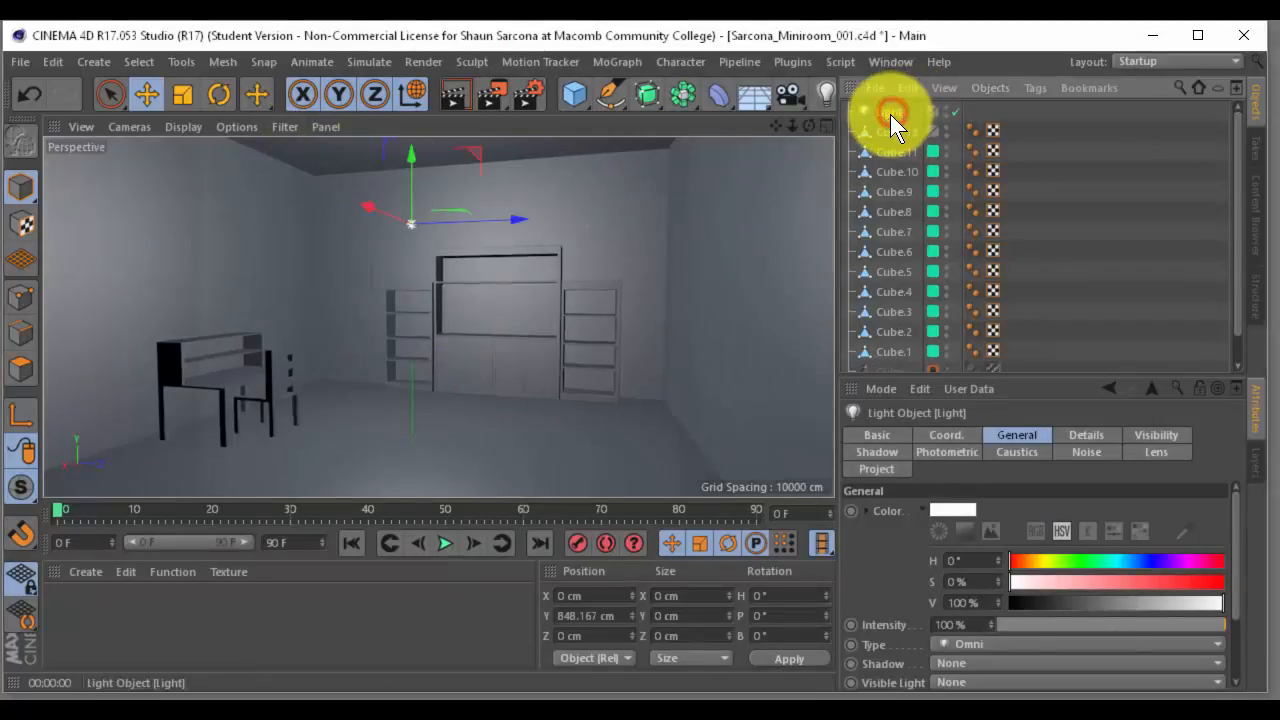
key("Delete")
left_click(94, 61)
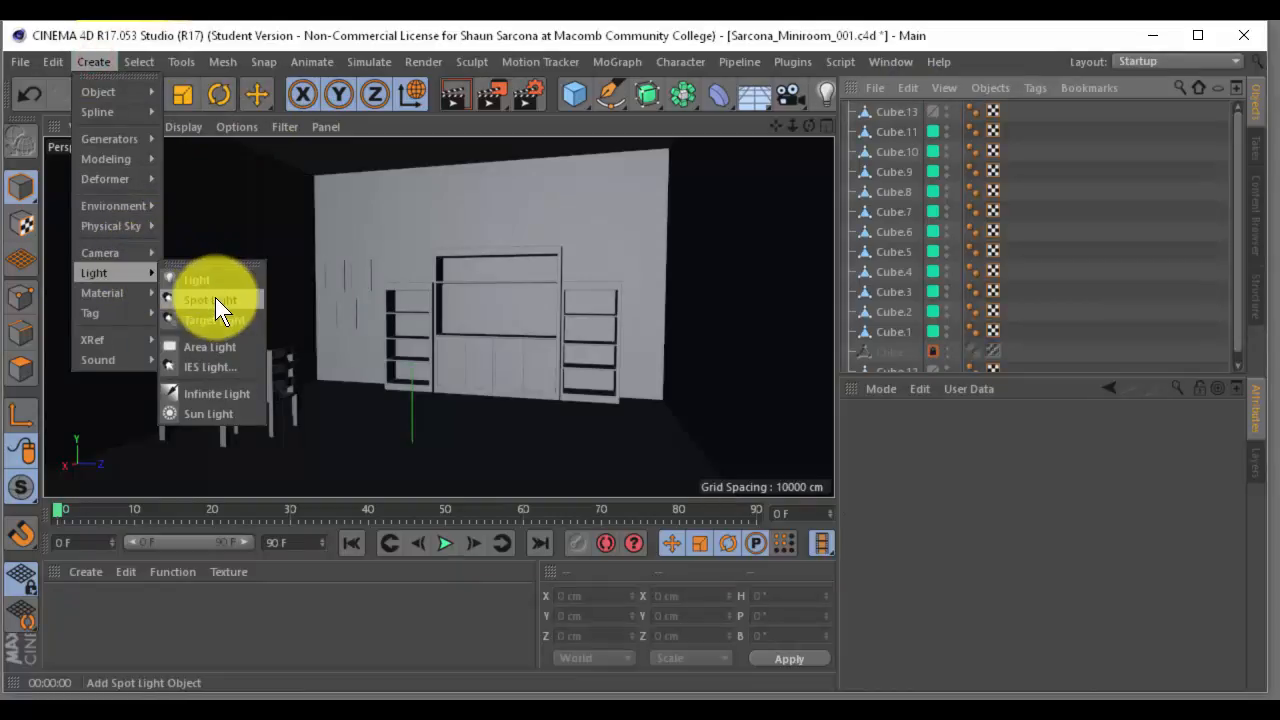
left_click(212, 299)
left_click_drag(413, 339, 397, 154)
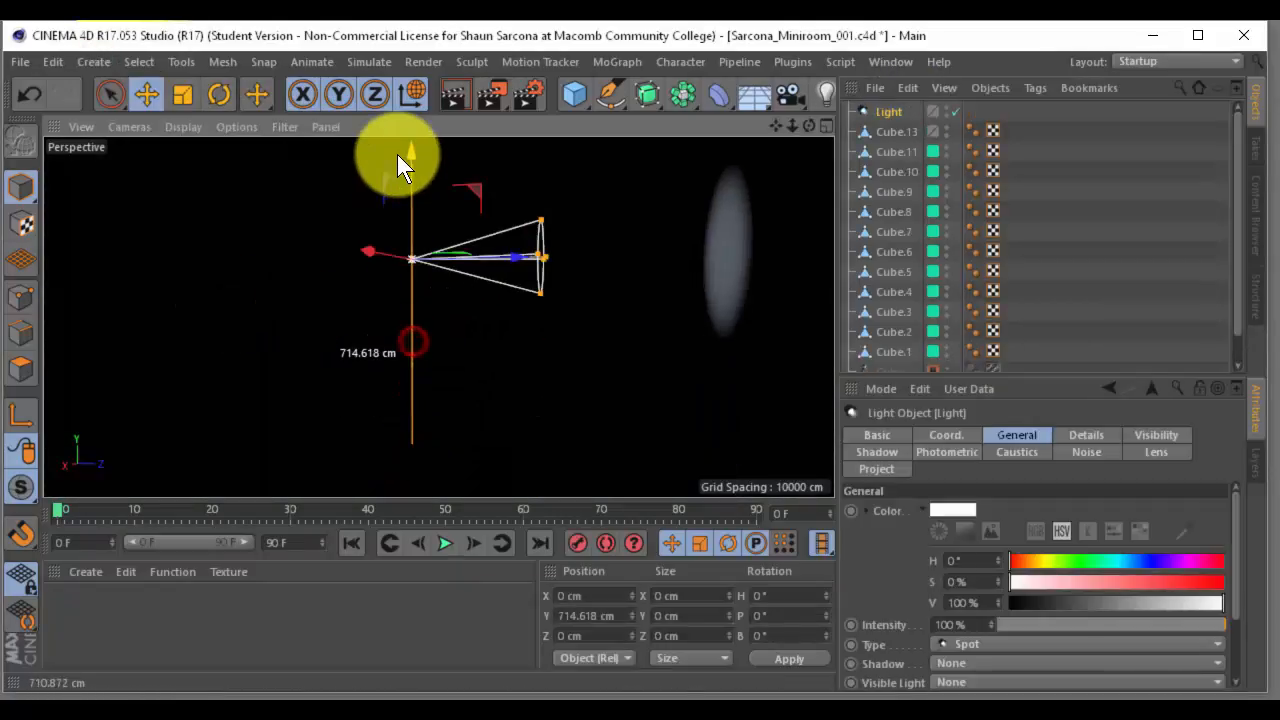
Rotate the spot light to a pitch of about -149° towards the desk and widen its cone to about 89.6°
key("r")
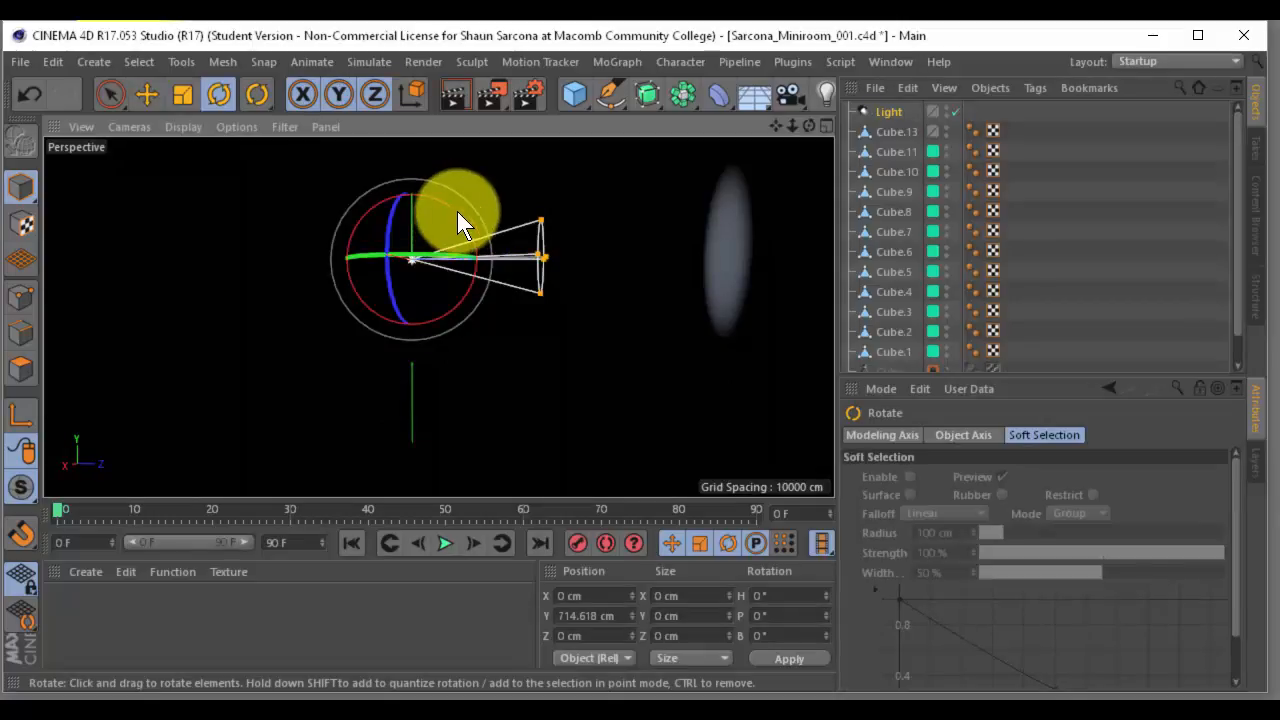
left_click_drag(464, 216, 395, 318)
left_click_drag(329, 354, 399, 373)
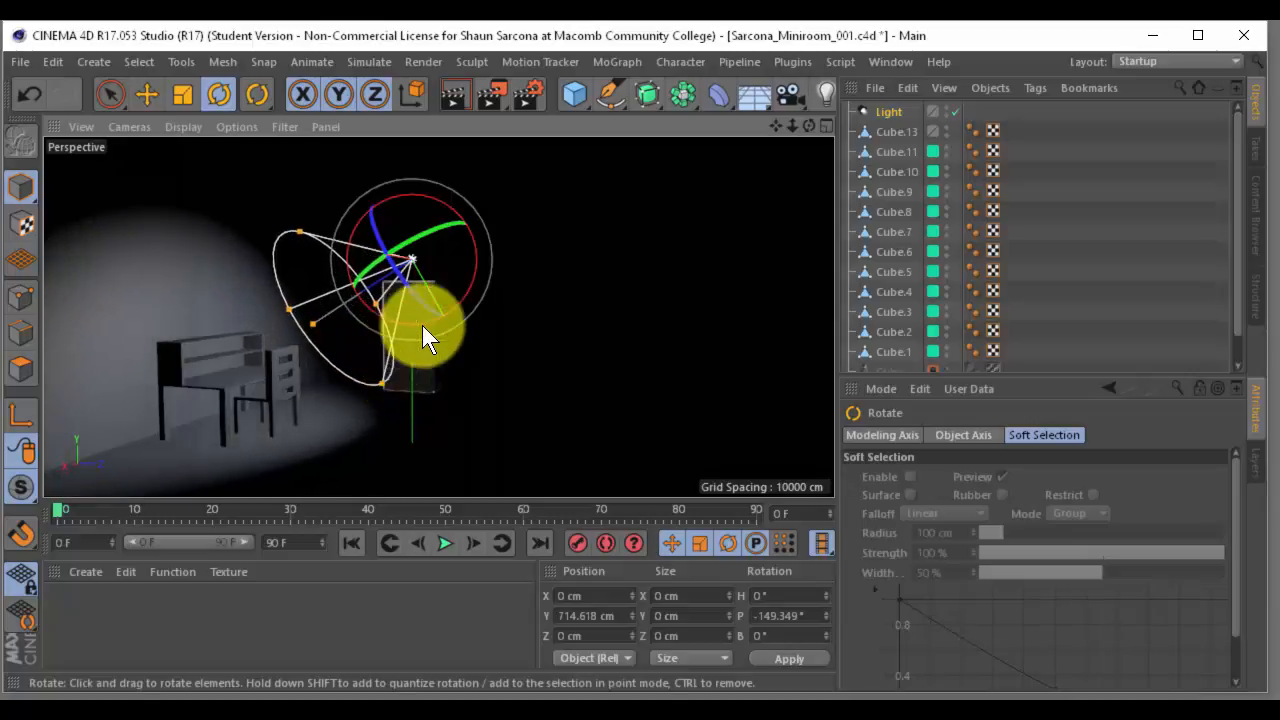
mouse_move(434, 330)
left_mouse_down("alt")
mouse_move(485, 327)
mouse_move(455, 329)
left_mouse_up("alt")
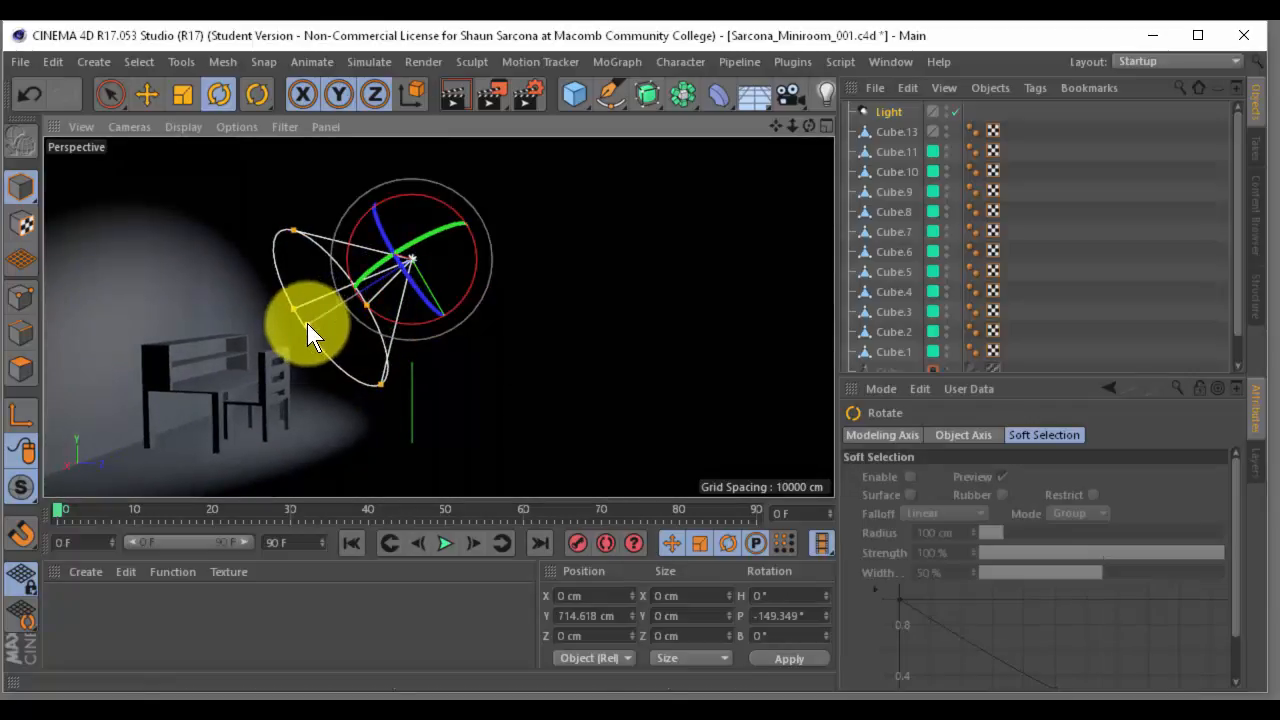
left_click_drag(299, 333, 195, 350)
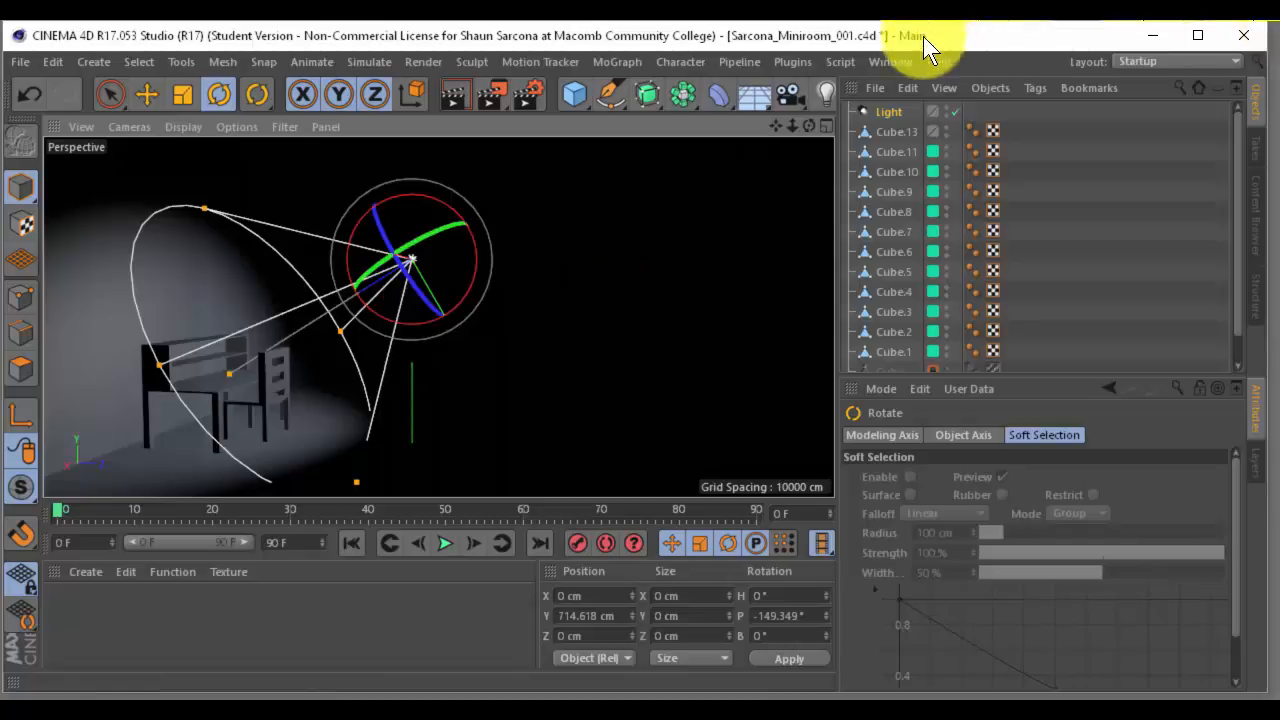
Review the spot light's General and Details settings and delete the light
left_click(899, 110)
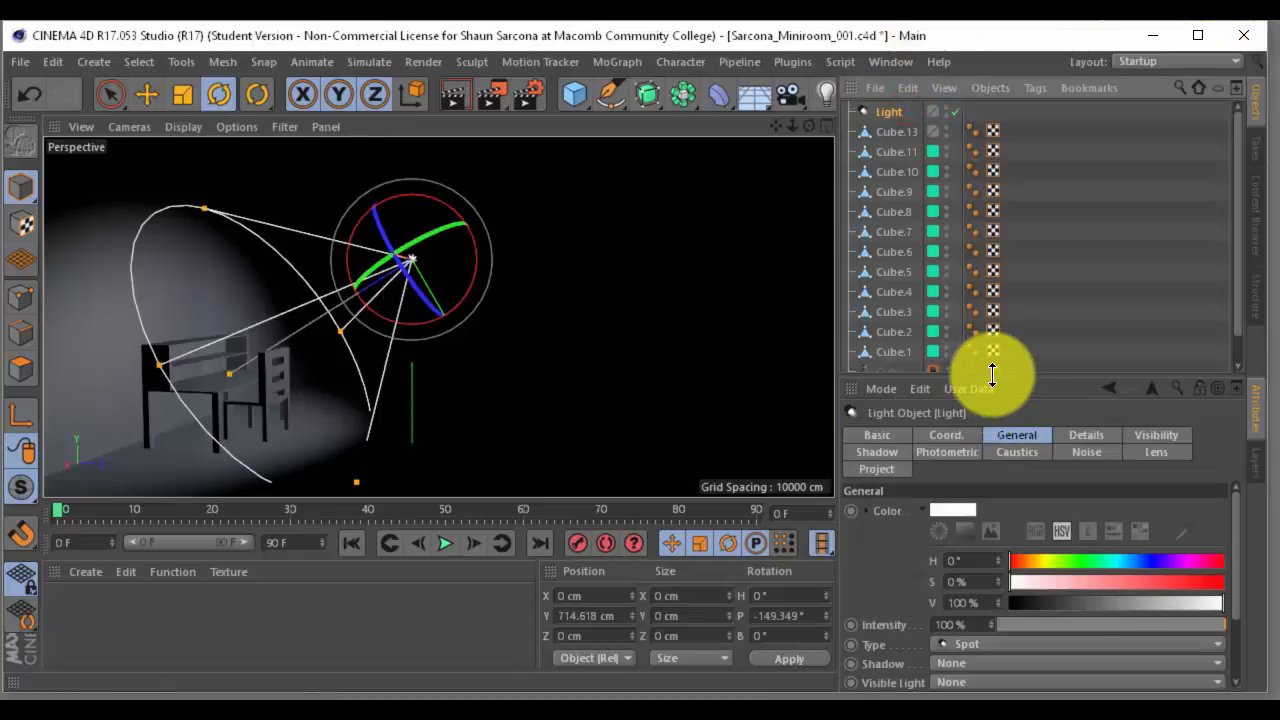
left_click_drag(992, 375, 987, 250)
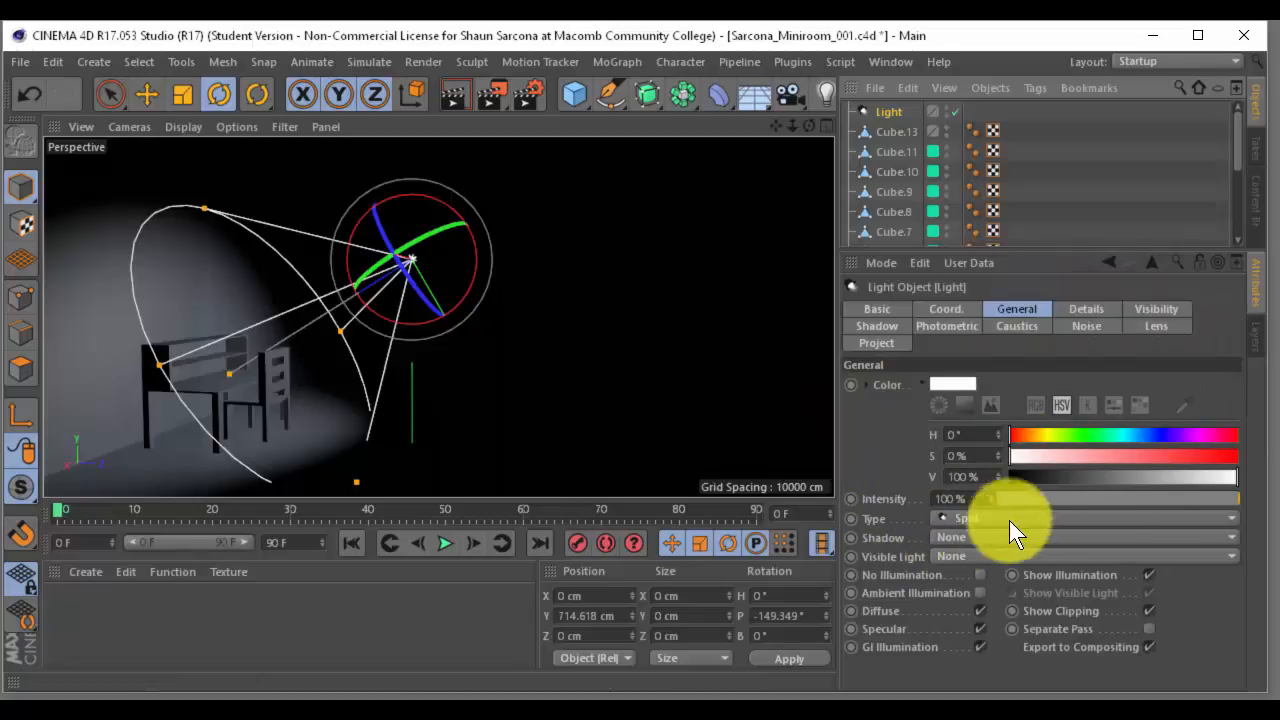
left_click(1080, 304)
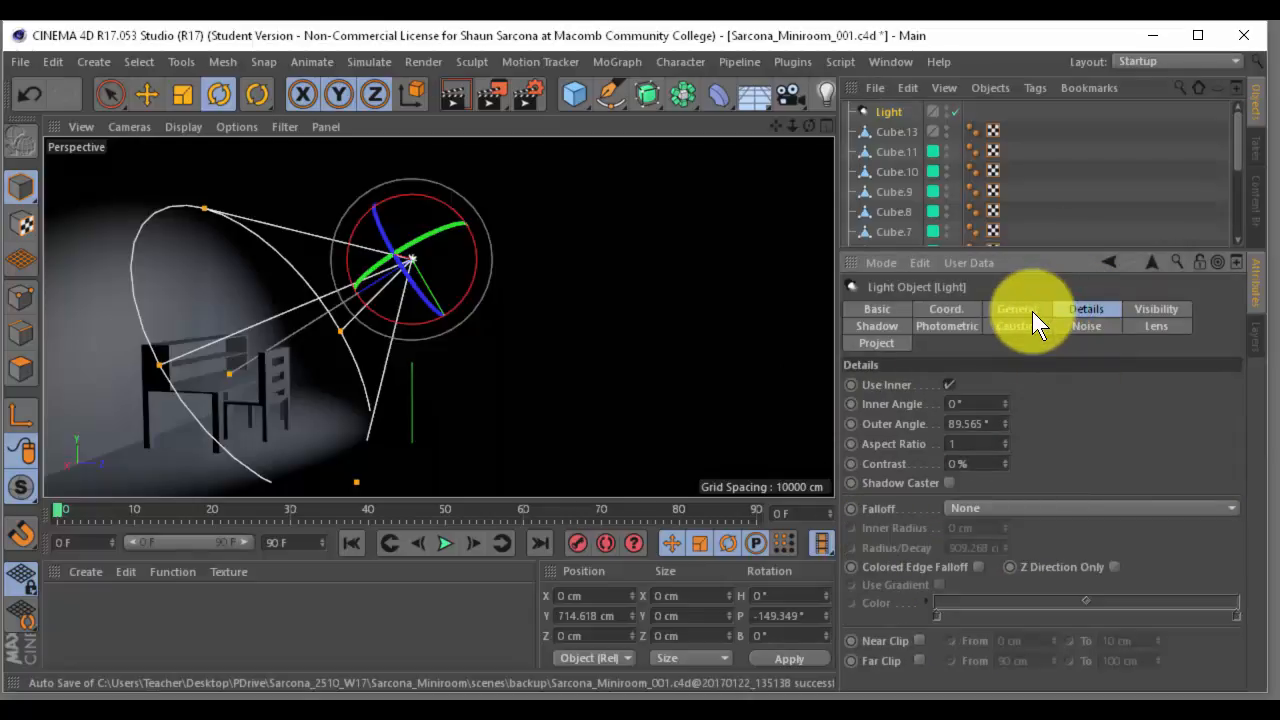
left_click(1032, 311)
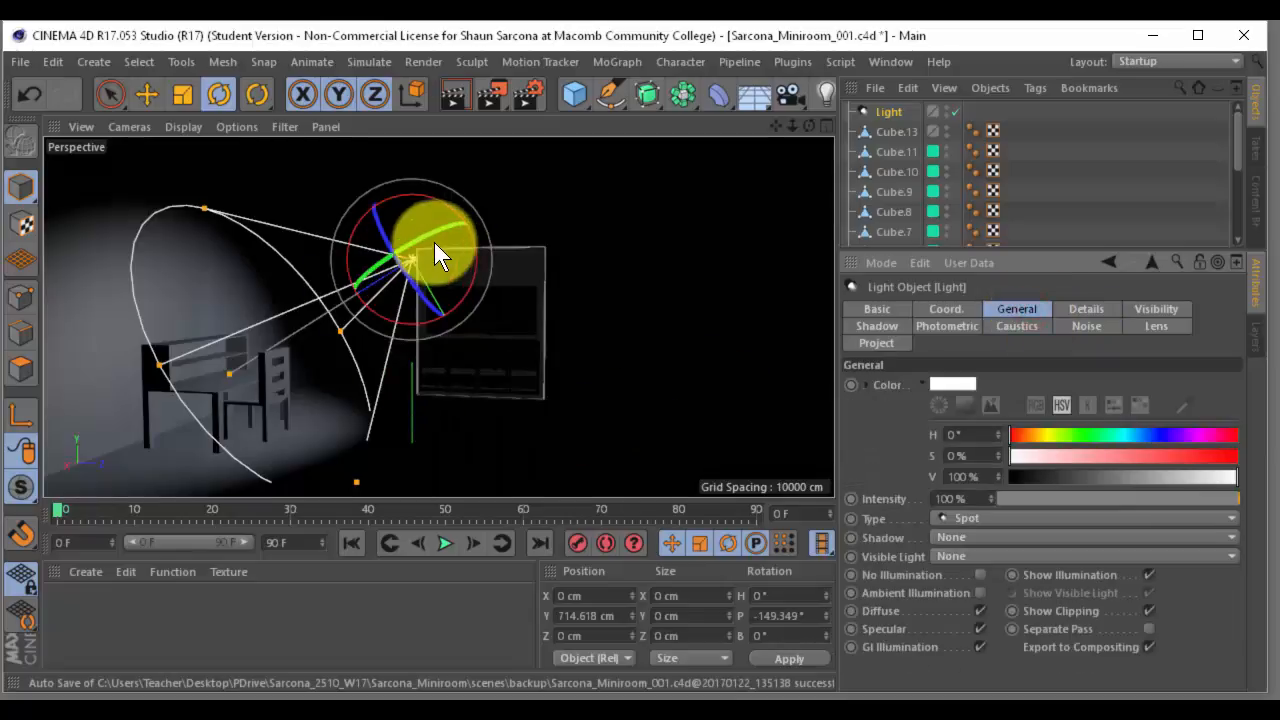
key("Delete")
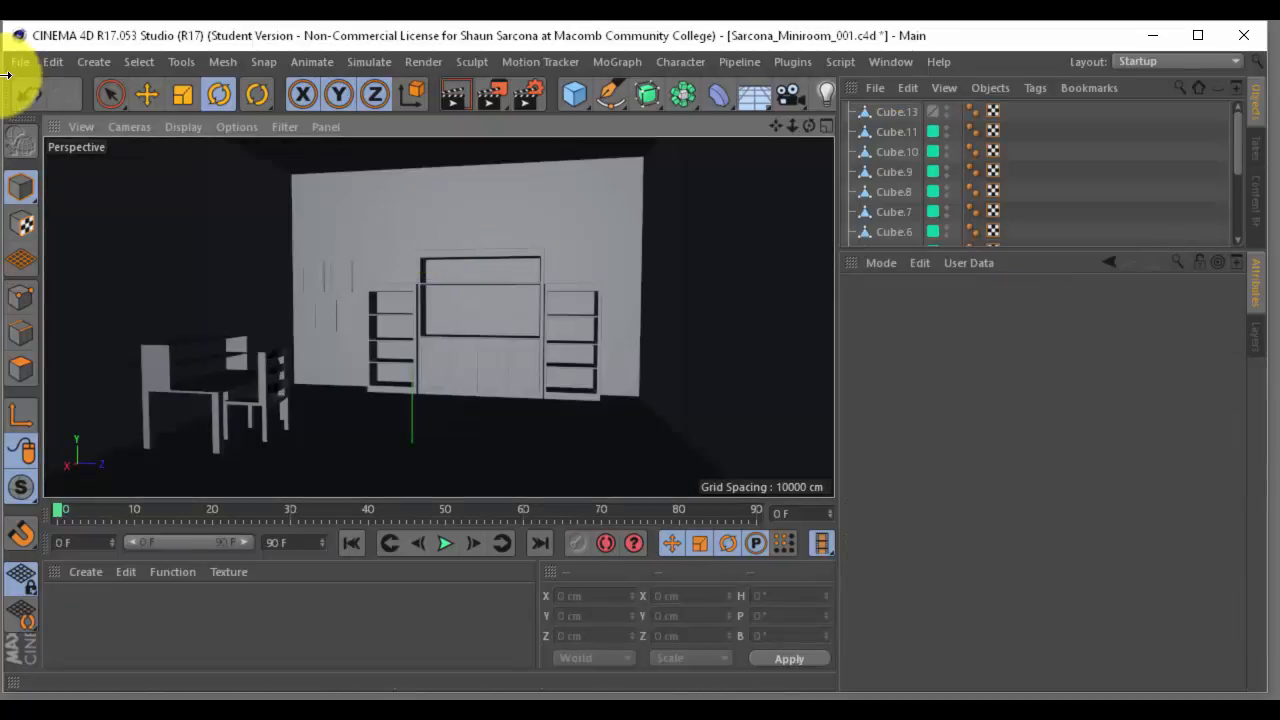
Add an area light, position it at about Y 728 cm and Z 856 cm, and rotate its pitch to about -148°
left_click(100, 62)
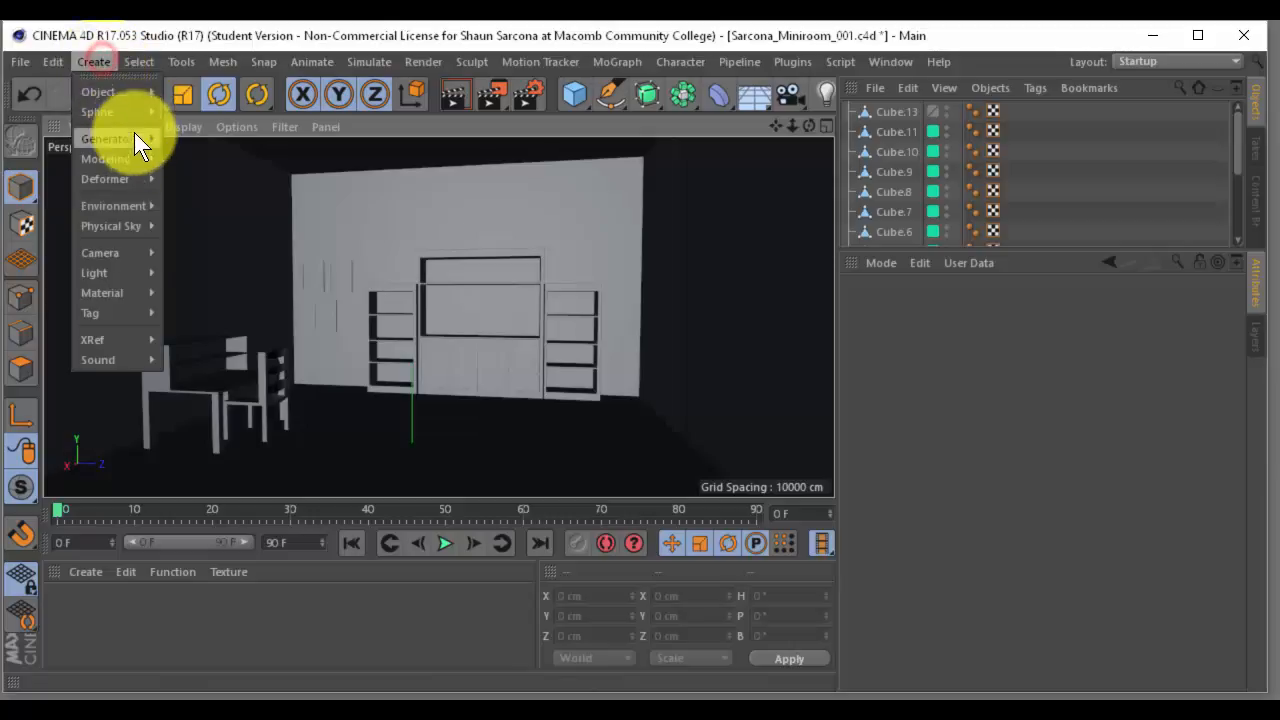
mouse_move(135, 272)
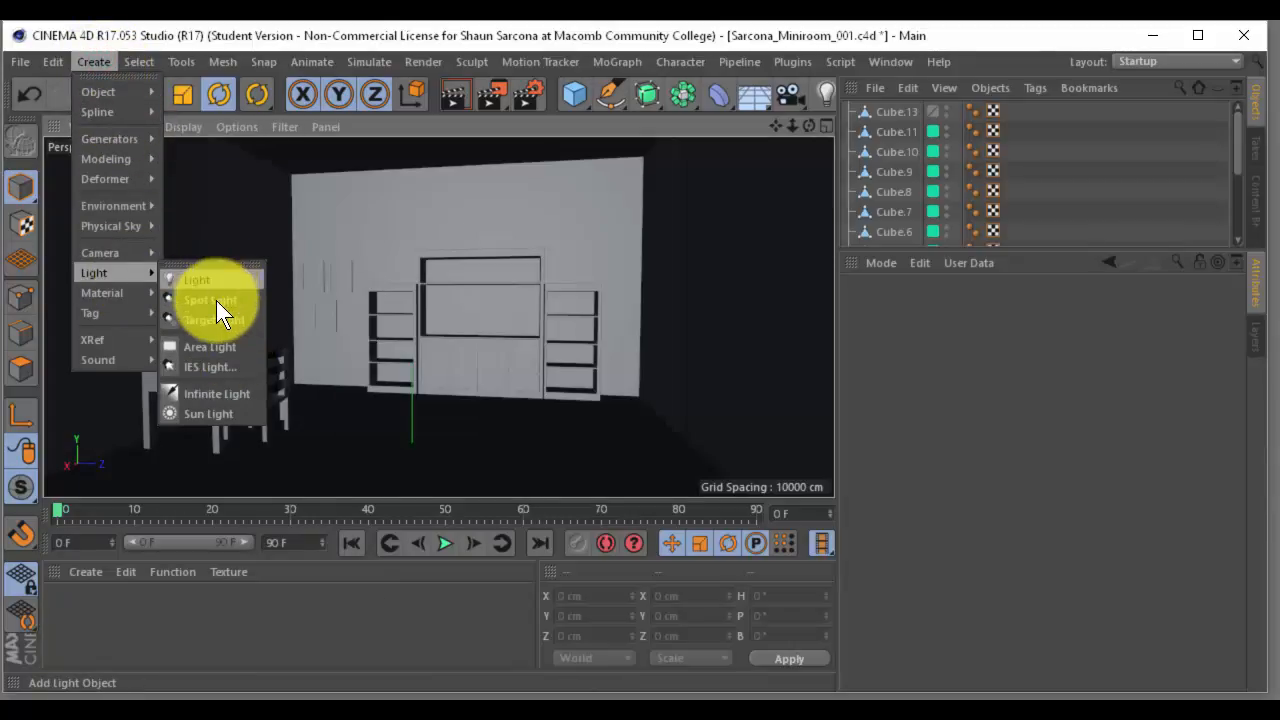
left_click(224, 342)
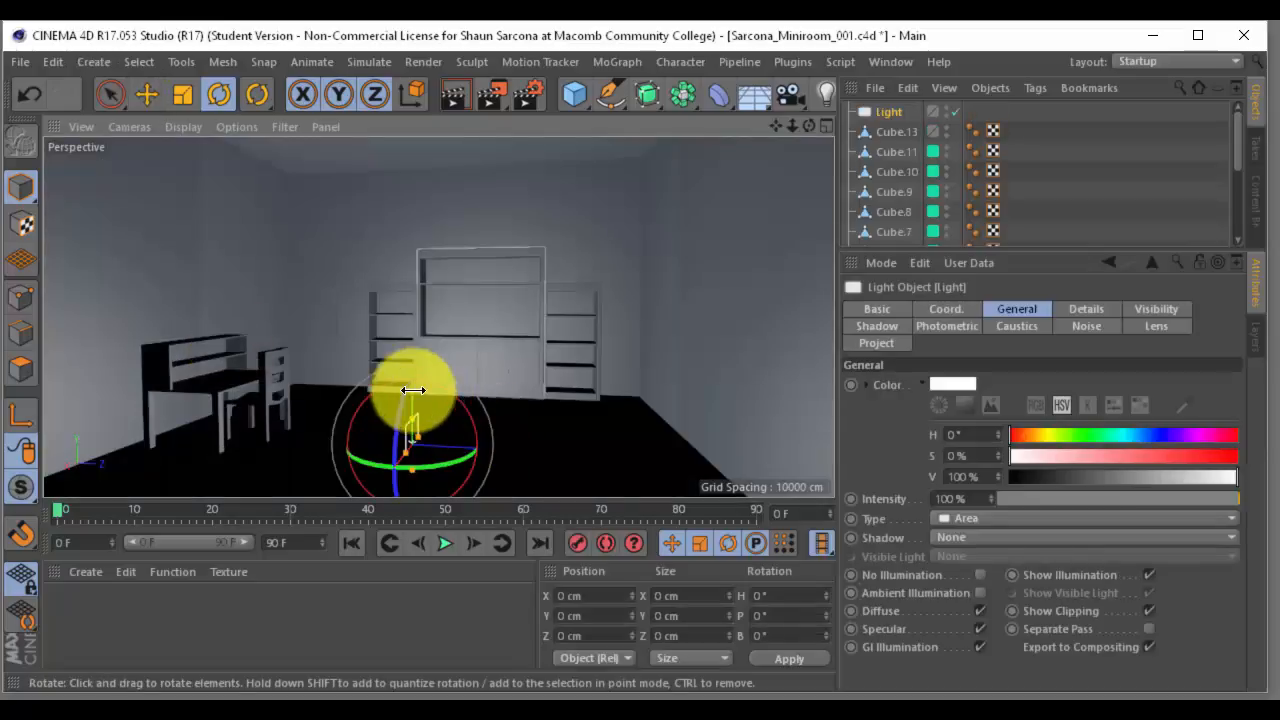
key("e")
left_click_drag(410, 388, 754, 203)
key("r")
key("e")
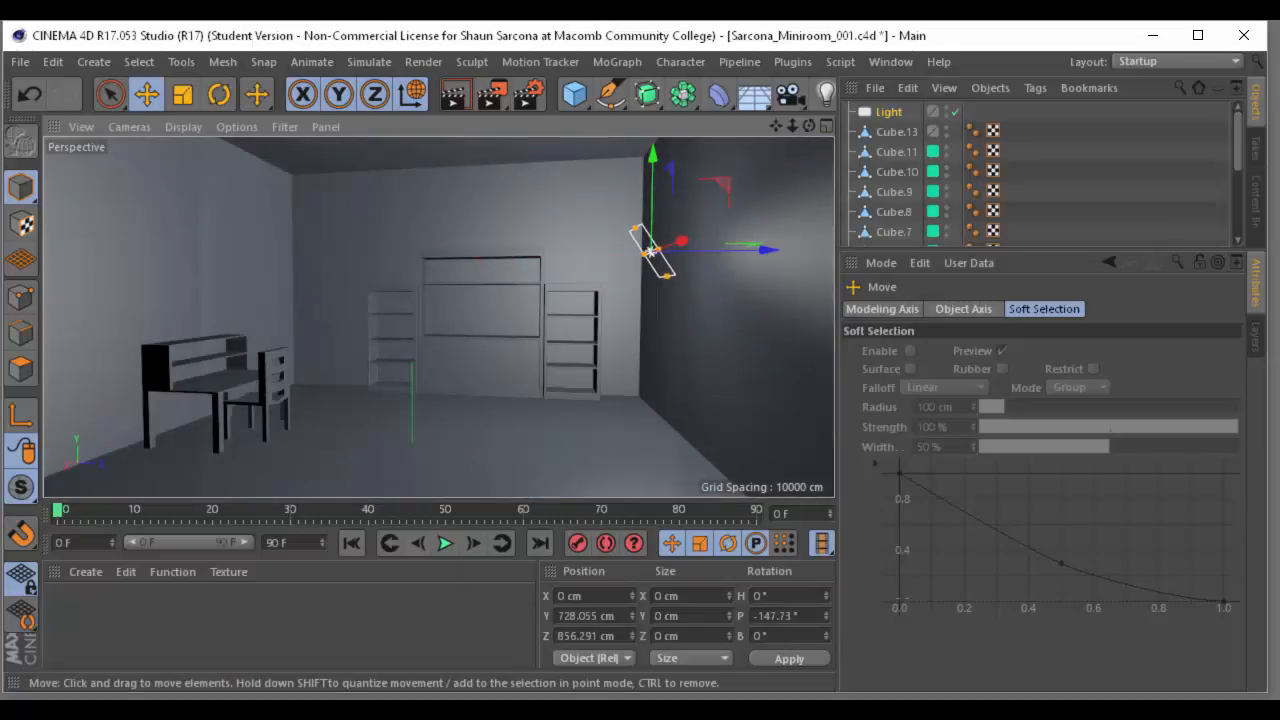
Render the room with the area light beside the side wall to the Picture Viewer
left_click_drag(0, 290, 677, 141)
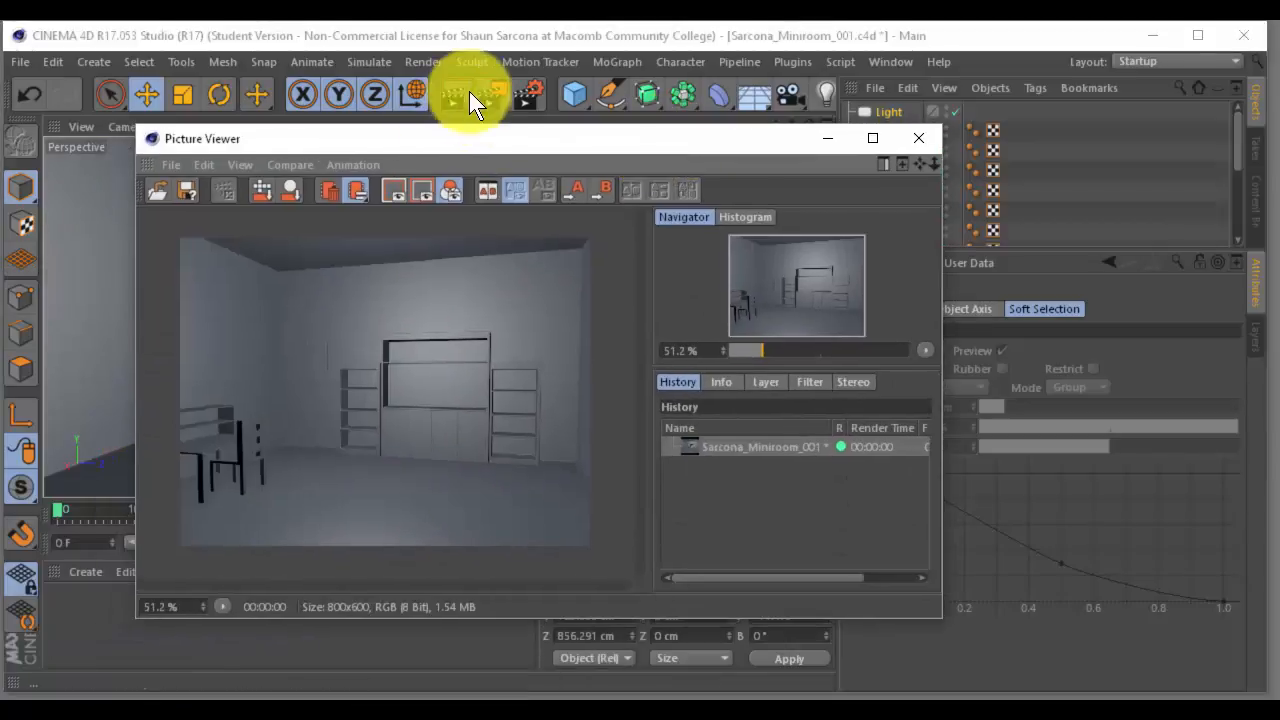
left_click(495, 89)
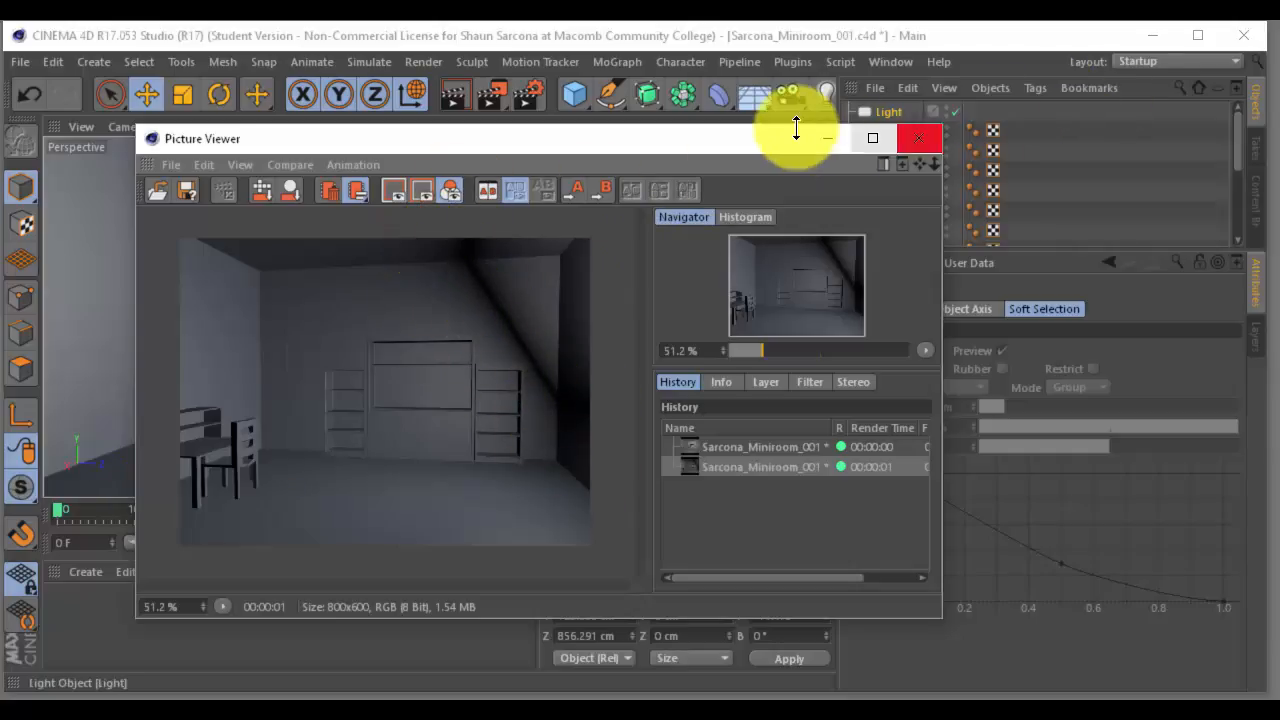
left_click_drag(792, 144, 0, 230)
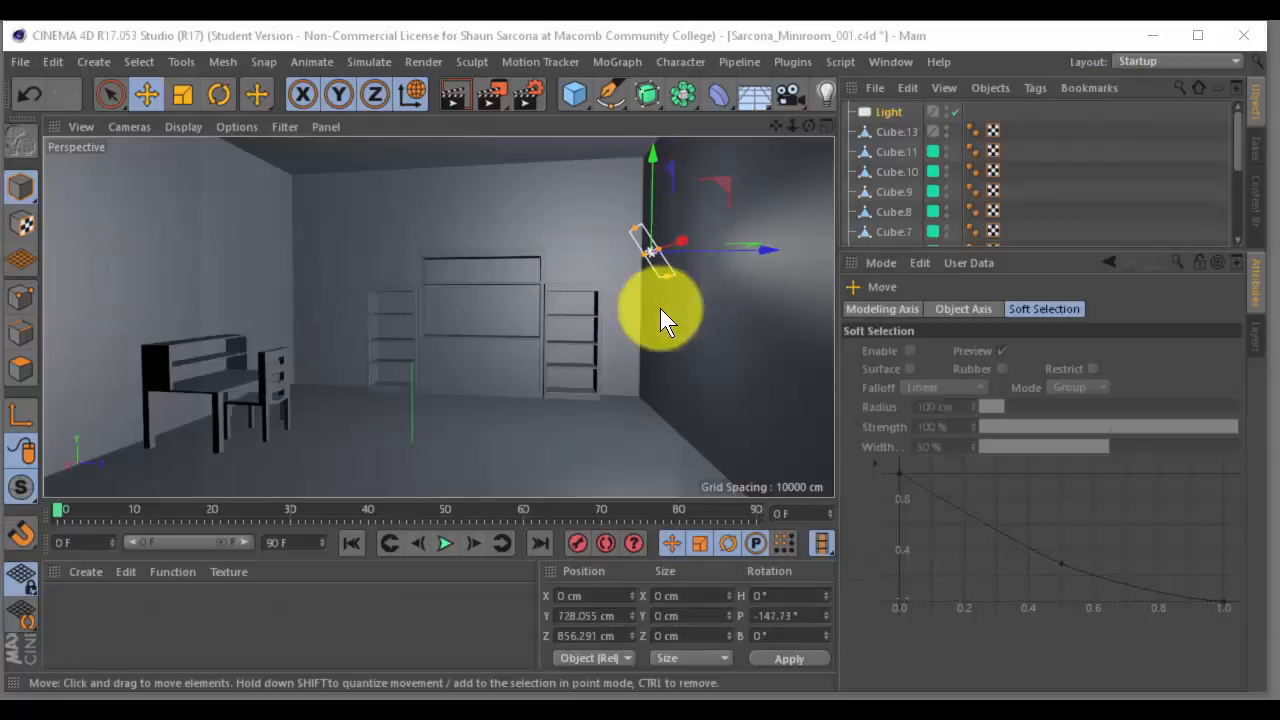
Move the area light outside the room's open front to about X 1594 cm and Z 47 cm, with a heading of about -83°
right_click_drag(660, 308, 628, 294, "alt")
left_click_drag(628, 294, 832, 378, "alt")
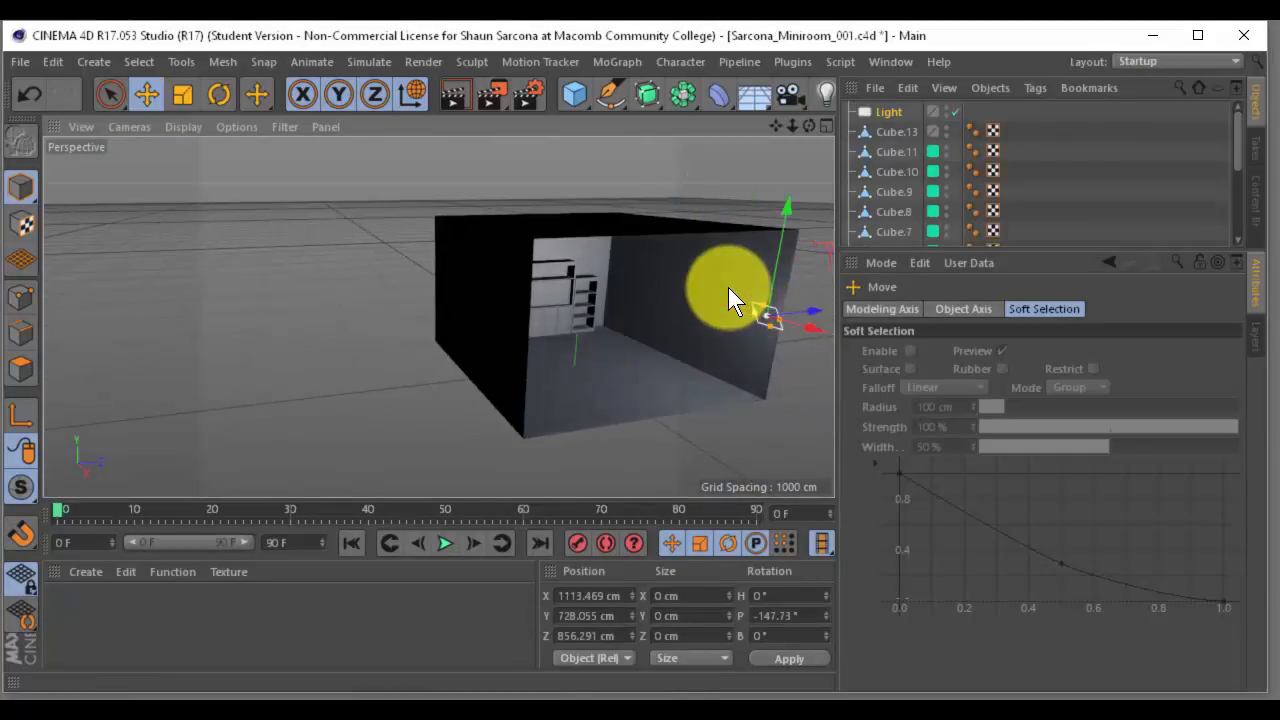
left_click_drag(725, 287, 544, 274, "alt")
key("r")
key("e")
left_click_drag(547, 336, 481, 343)
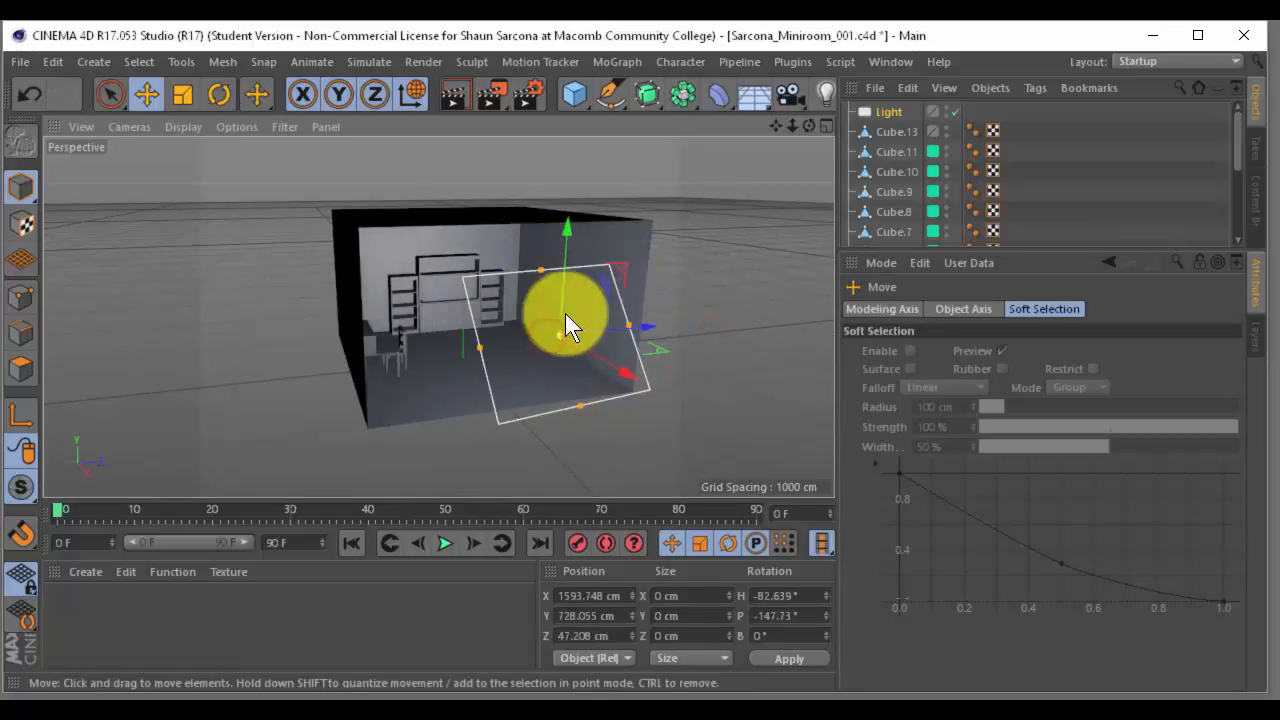
Rotate the area light to a pitch of about -166° so it faces into the room
key("r")
left_click_drag(594, 300, 595, 322)
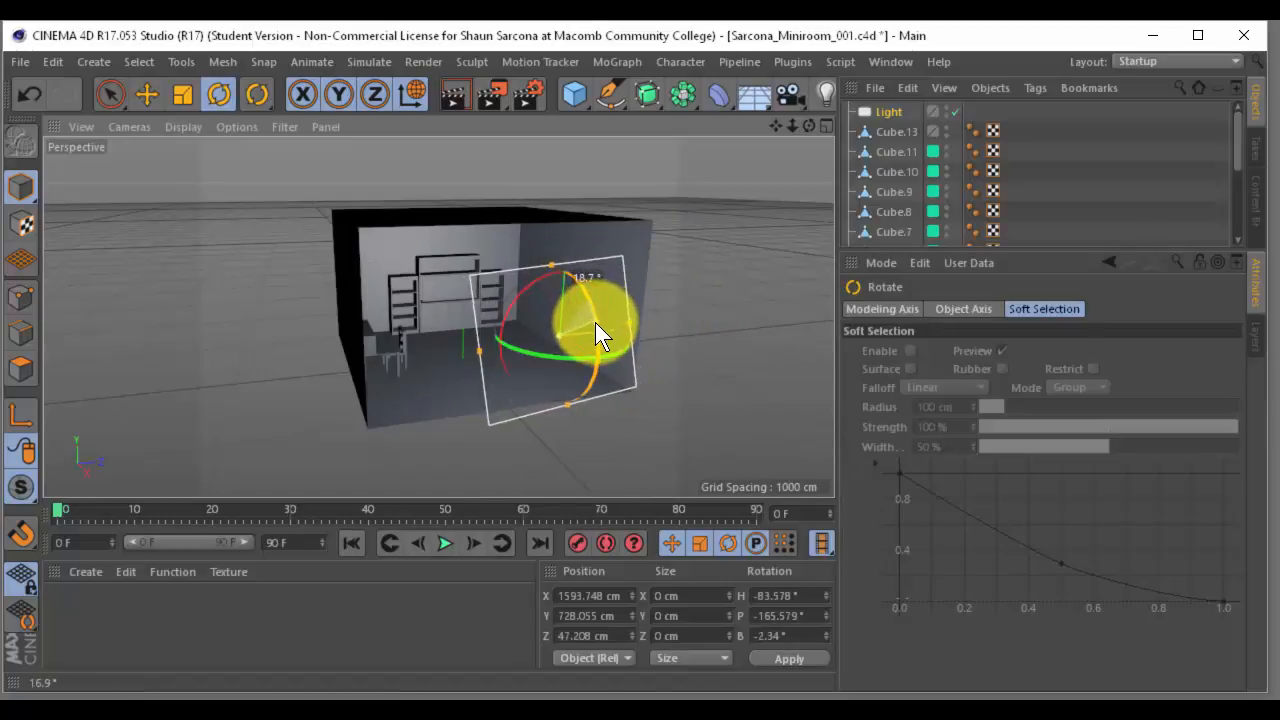
left_click_drag(519, 287, 458, 313)
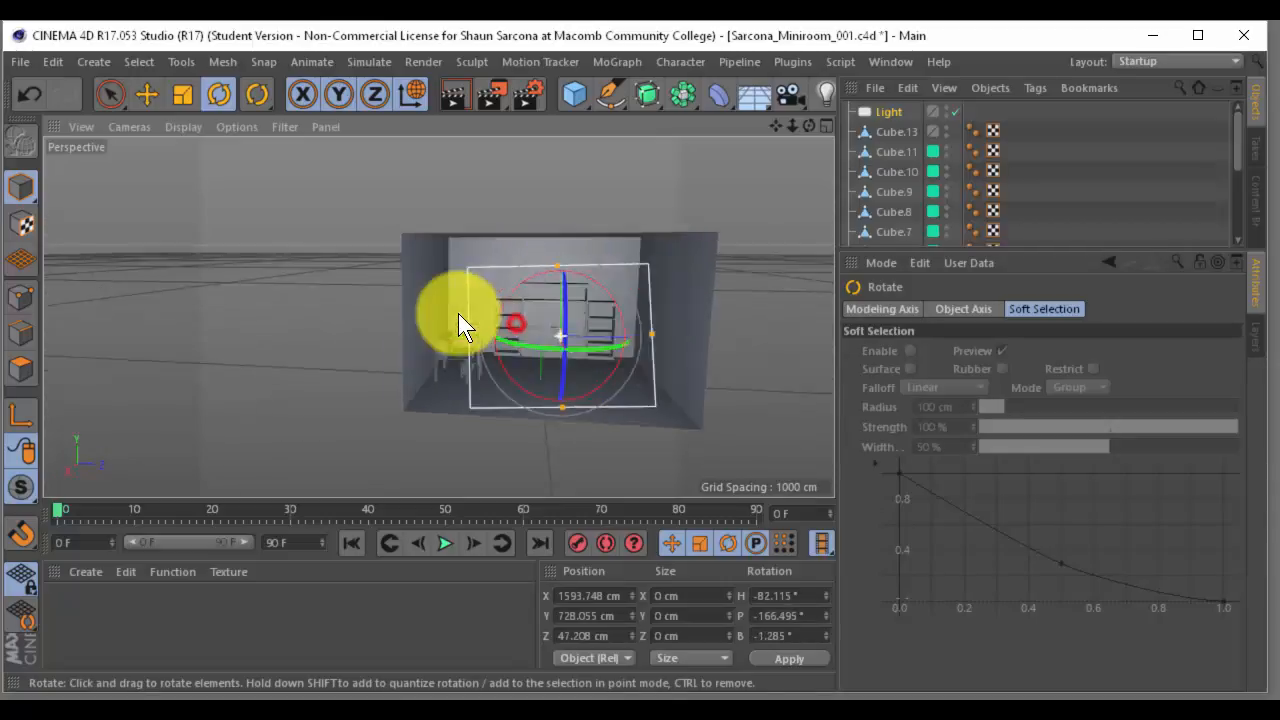
Render the room lit by the repositioned area light to the Picture Viewer, framing the desk, chair and wall unit
right_click_drag(459, 314, 620, 315, "alt")
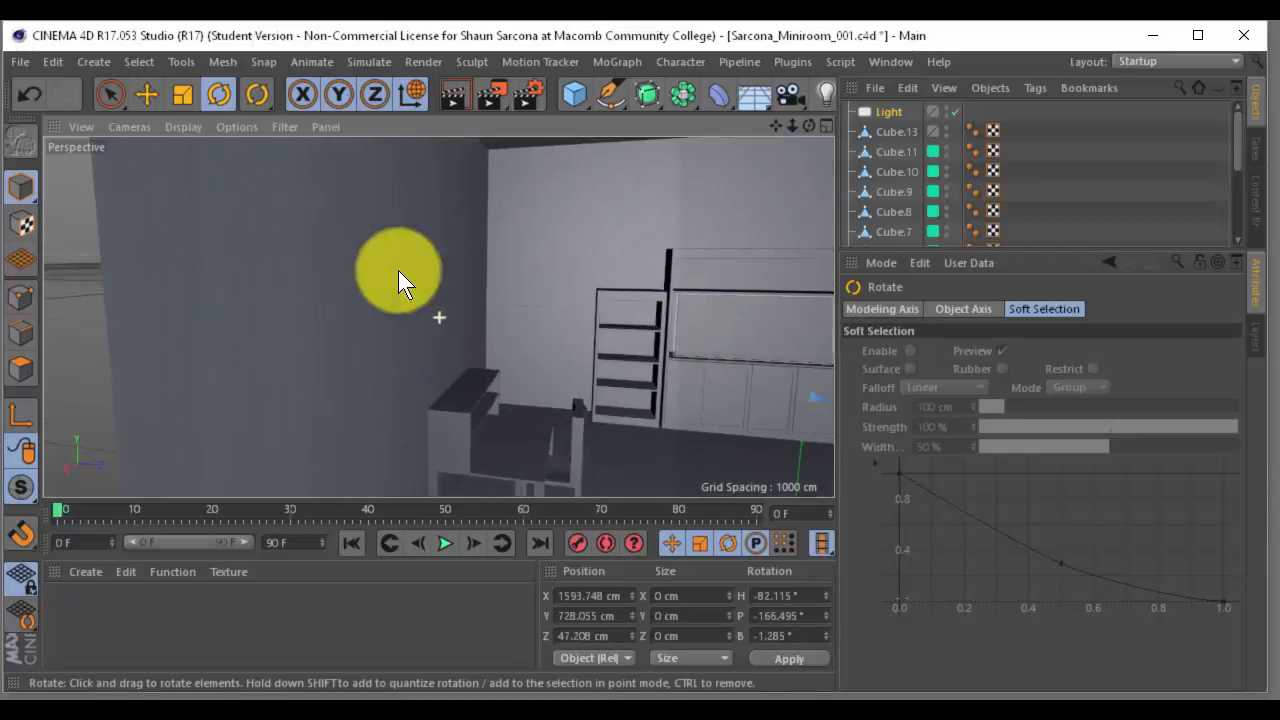
middle_click(676, 349)
middle_click(350, 241)
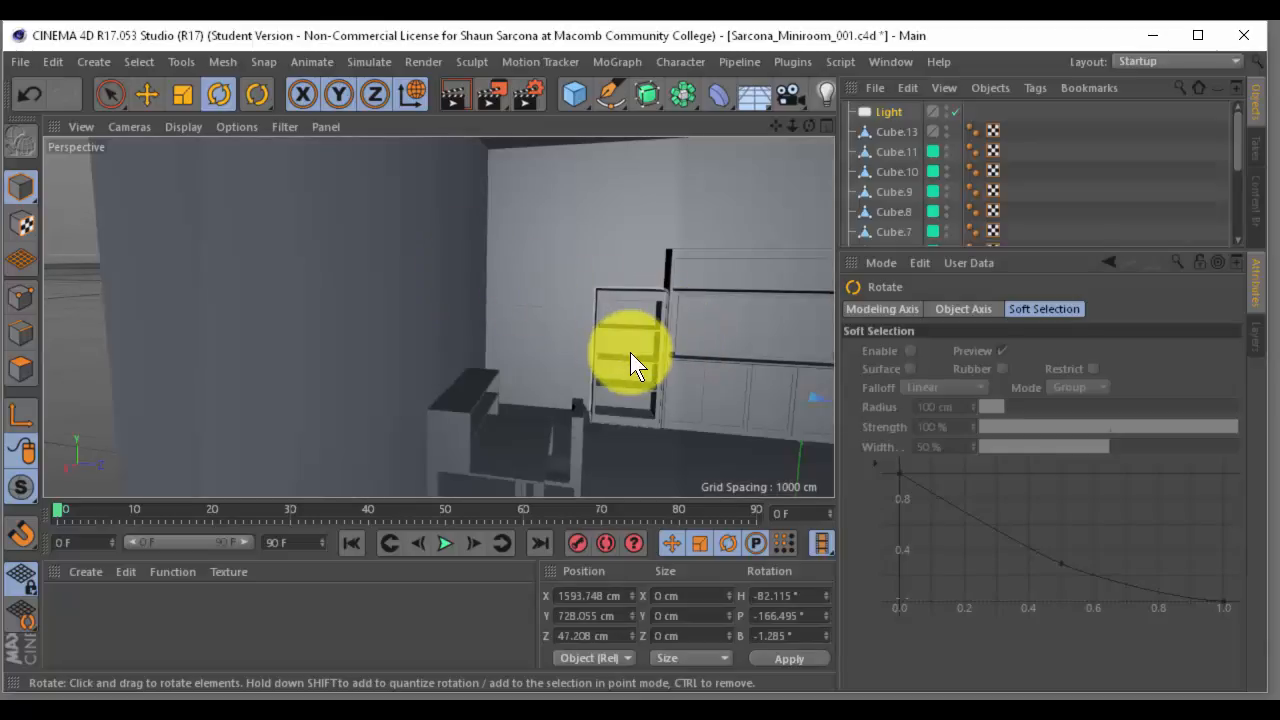
scroll(630, 352, "down", 3)
left_click_drag(672, 382, 659, 368, "alt")
left_click_drag(415, 295, 480, 262, "alt")
left_click(482, 92)
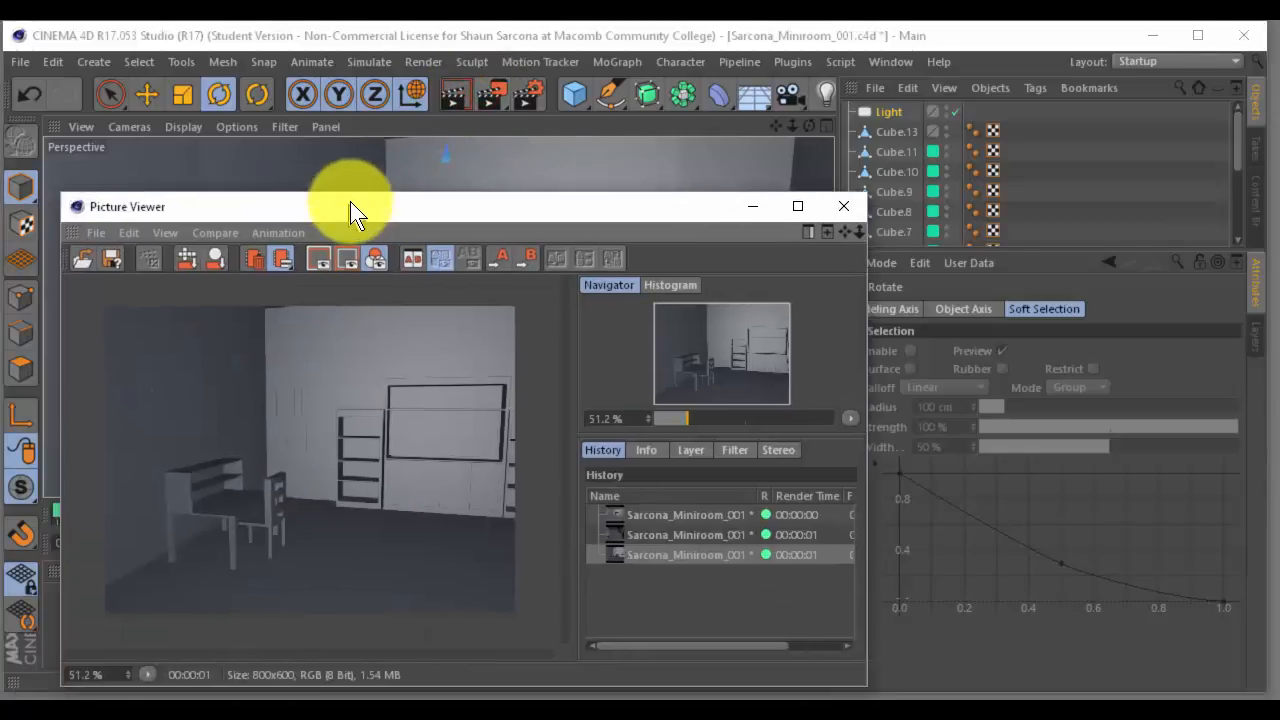
Compare the lighting in the three renders stored in the Picture Viewer history
left_click_drag(351, 206, 414, 85)
left_click(784, 416)
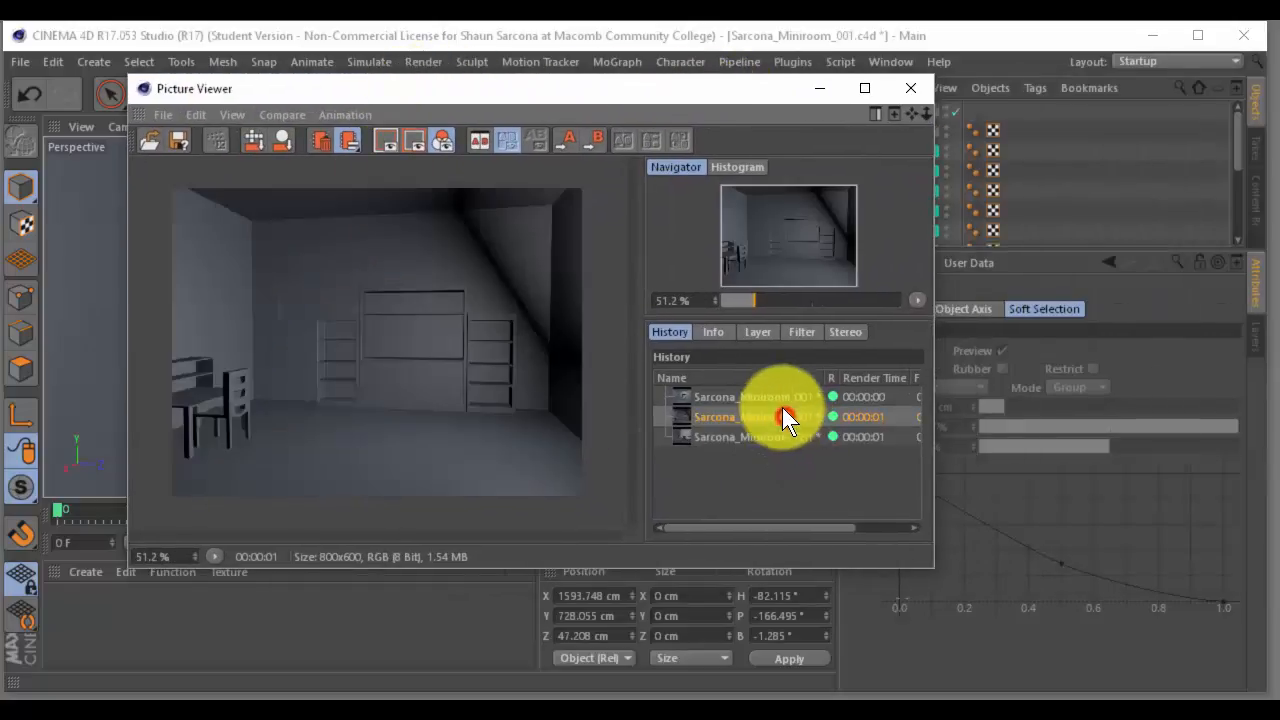
left_click(779, 397)
left_click(778, 417)
left_click(776, 442)
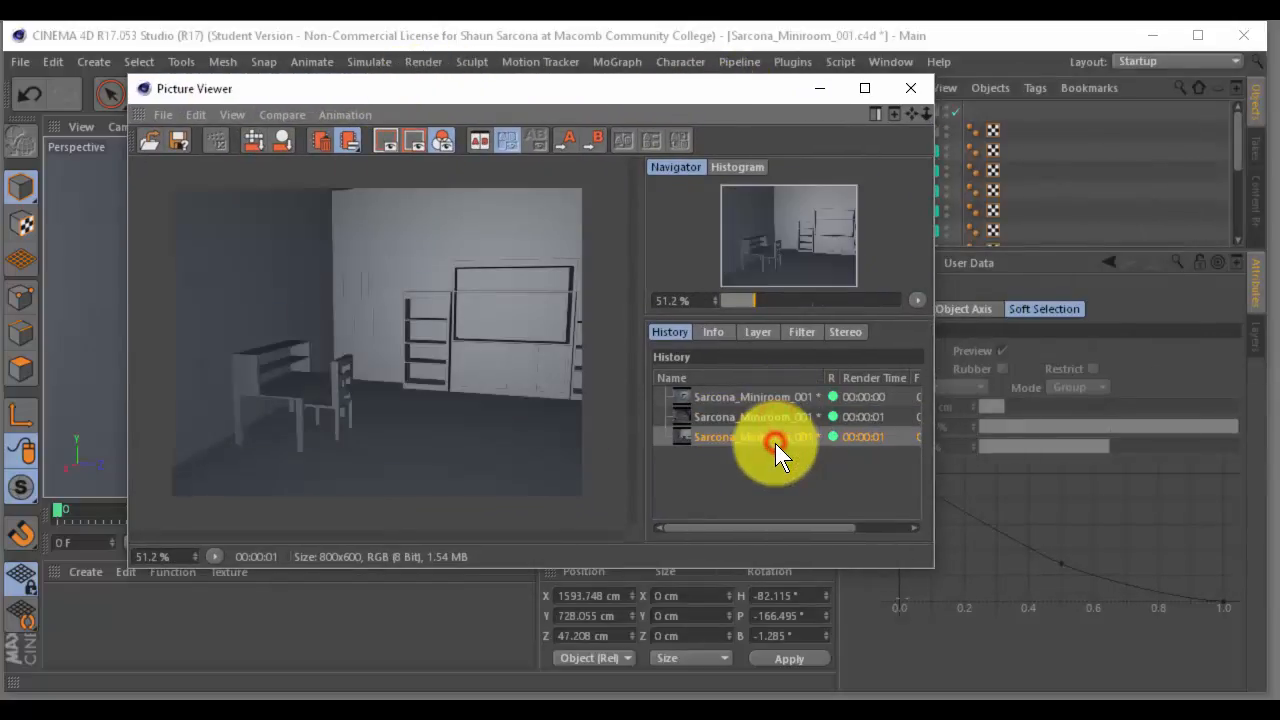
left_click(771, 404)
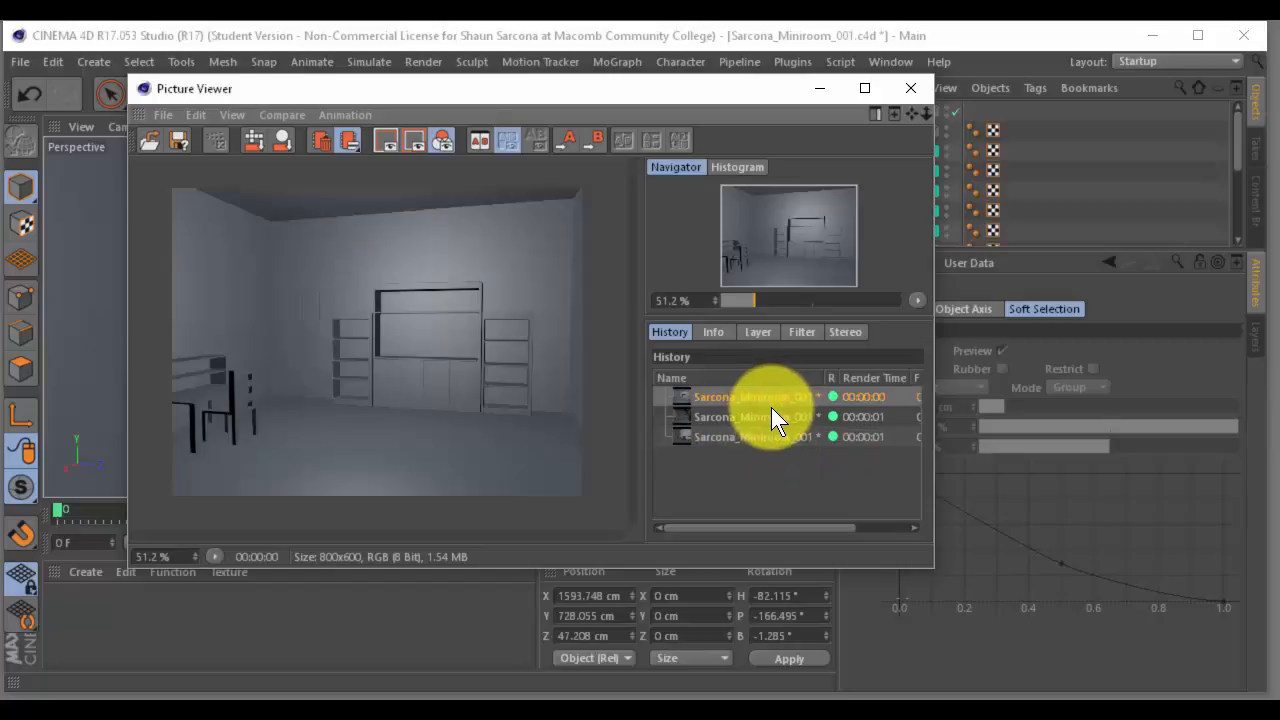
left_click(746, 419)
left_click(745, 438)
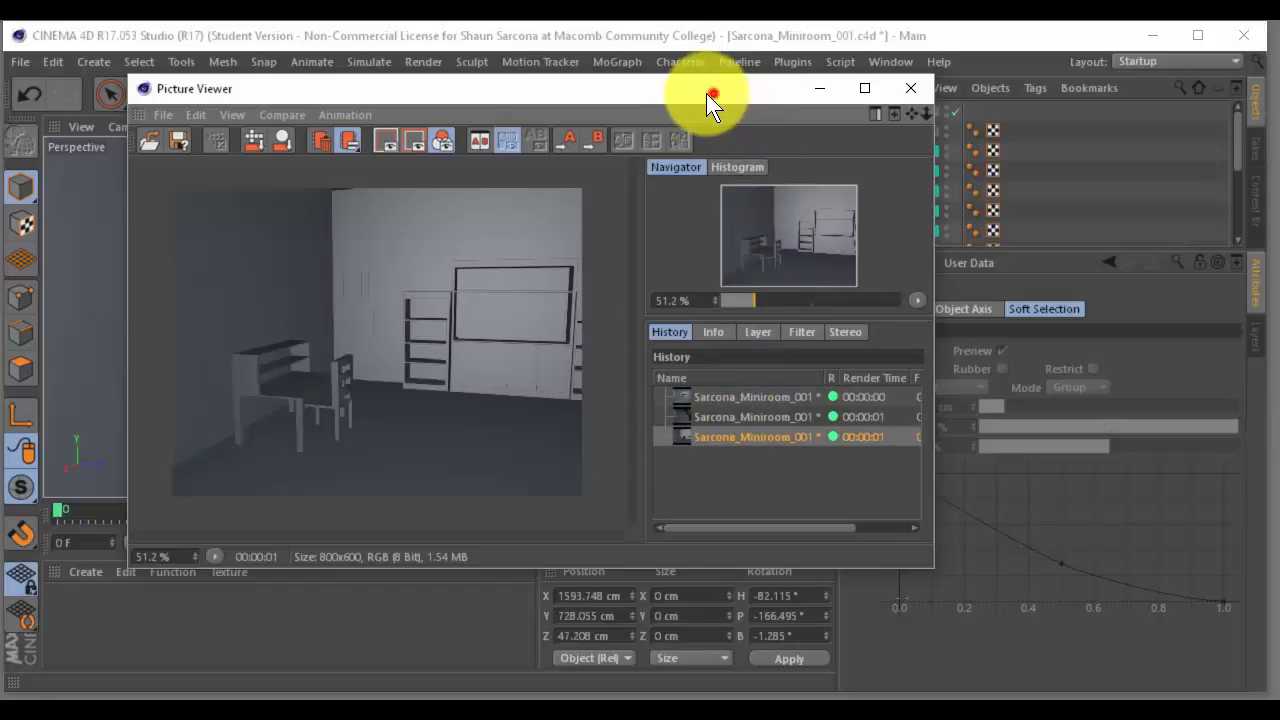
left_click_drag(706, 93, 0, 181)
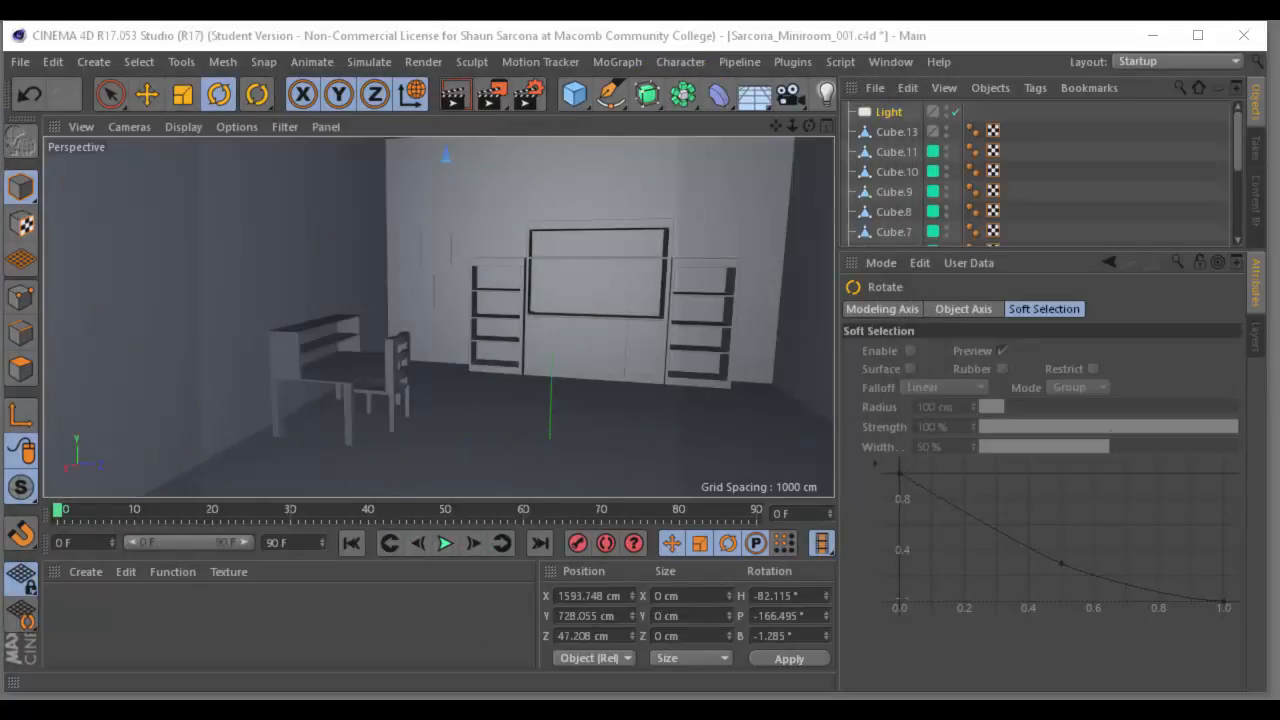
Select the area light and set its shadow type to Area
left_click(558, 257)
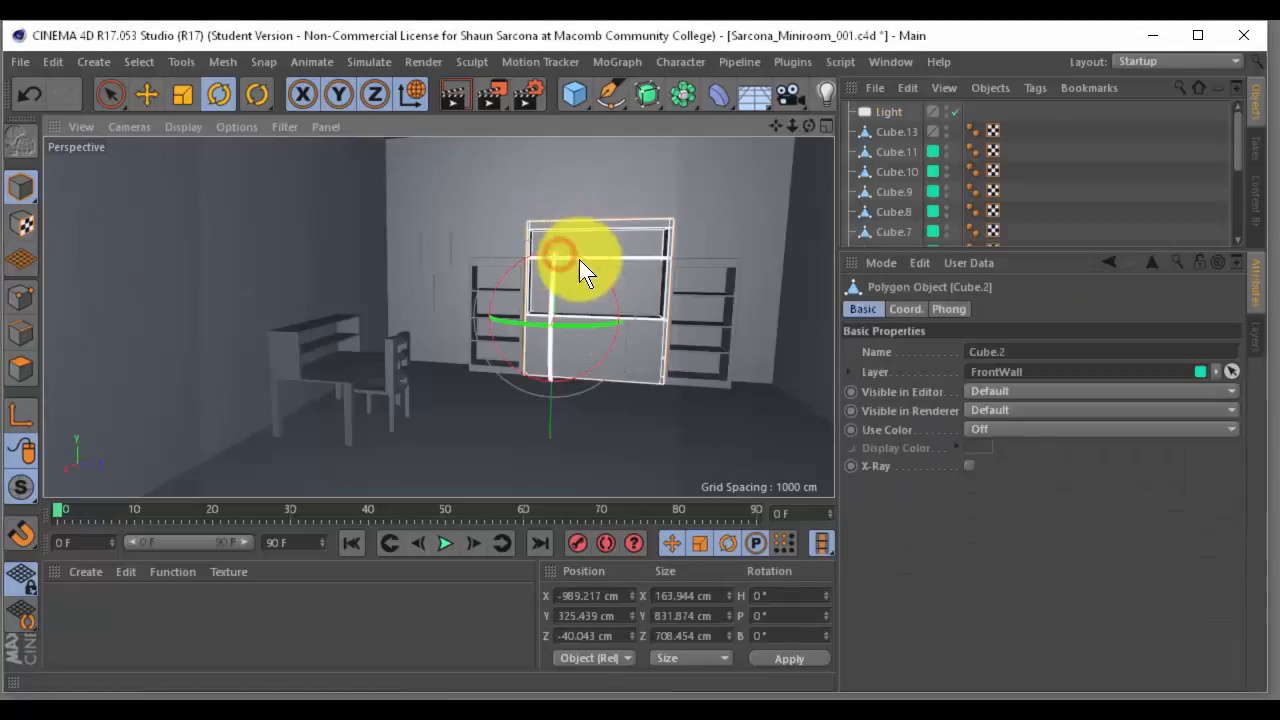
mouse_move(642, 266)
left_mouse_down("alt")
mouse_move(662, 284)
mouse_move(634, 258)
left_mouse_up("alt")
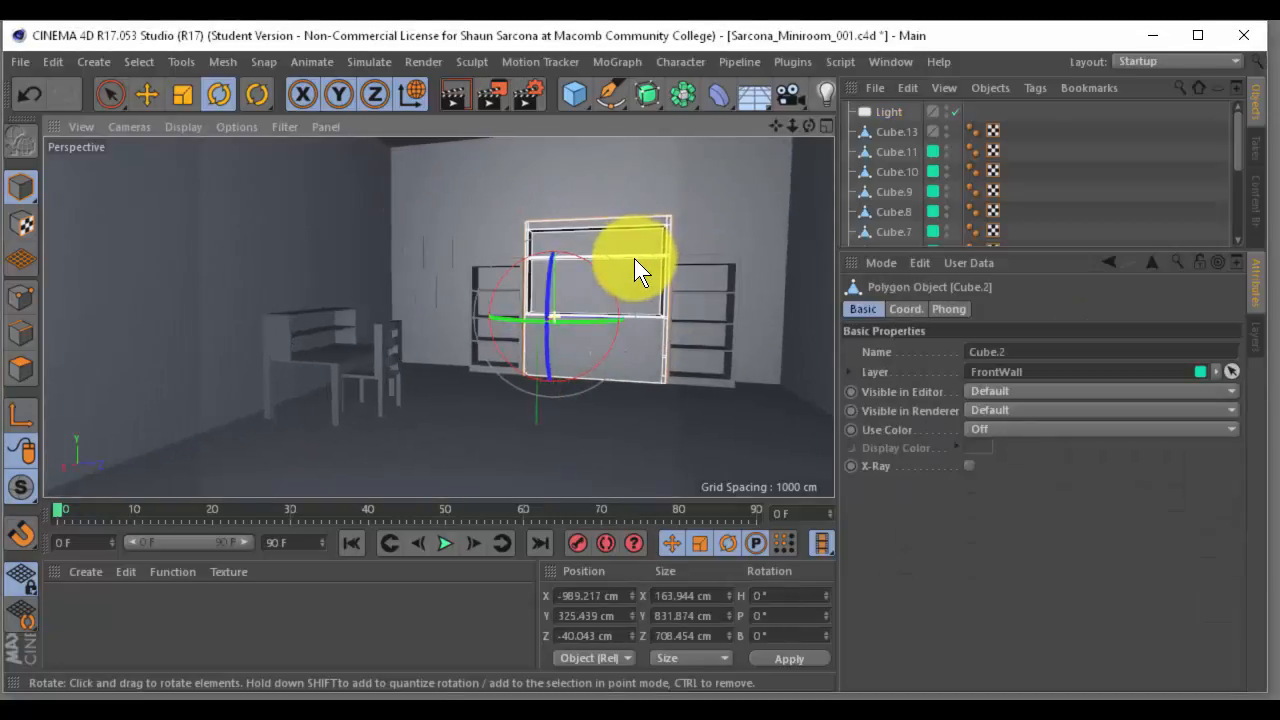
left_click(894, 110)
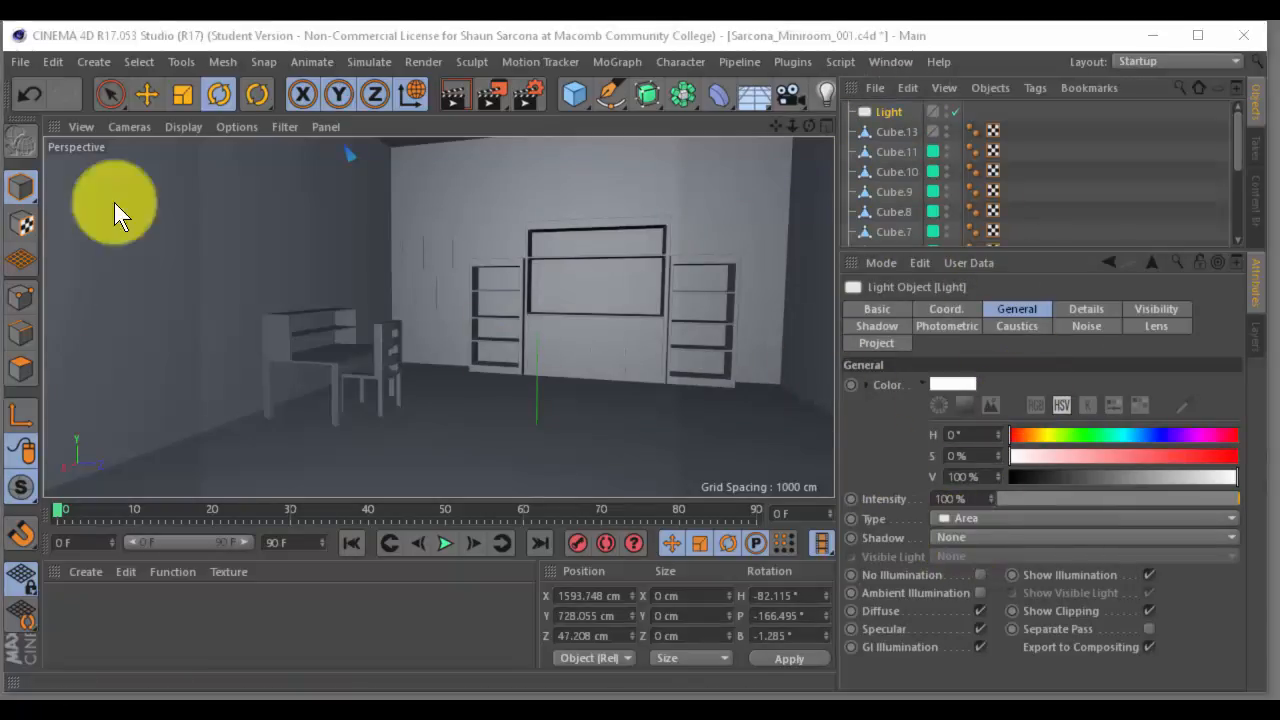
key("shift+r")
left_click_drag(432, 155, 491, 156)
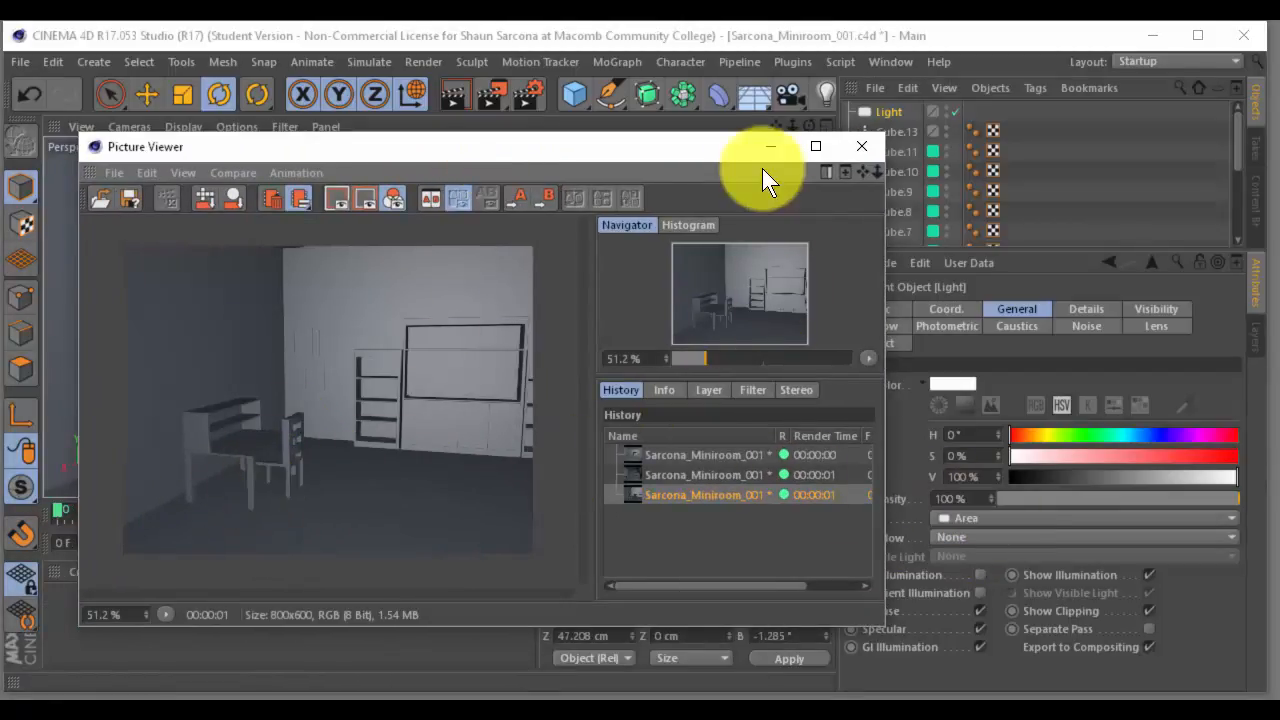
left_click_drag(714, 139, 618, 114)
left_click(950, 536)
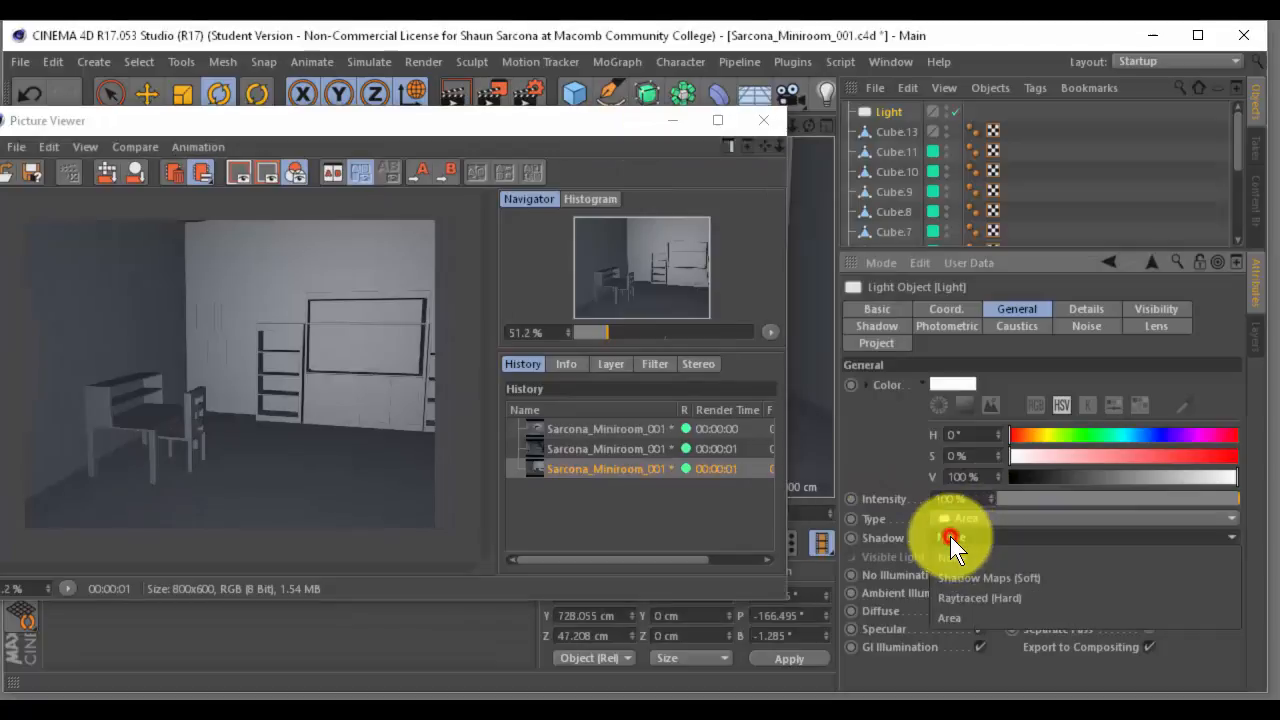
left_click(958, 617)
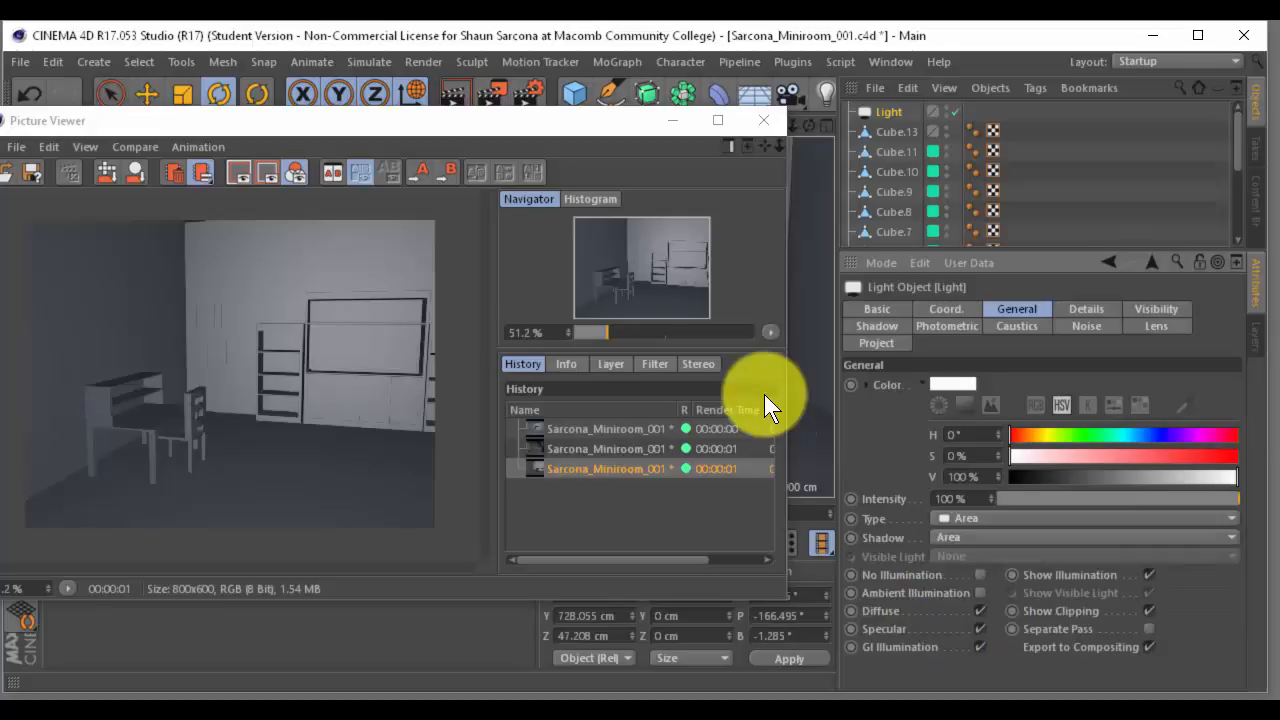
Render the room with area shadows to the Picture Viewer and examine the shadow detail in the image up close
left_click_drag(380, 132, 483, 142)
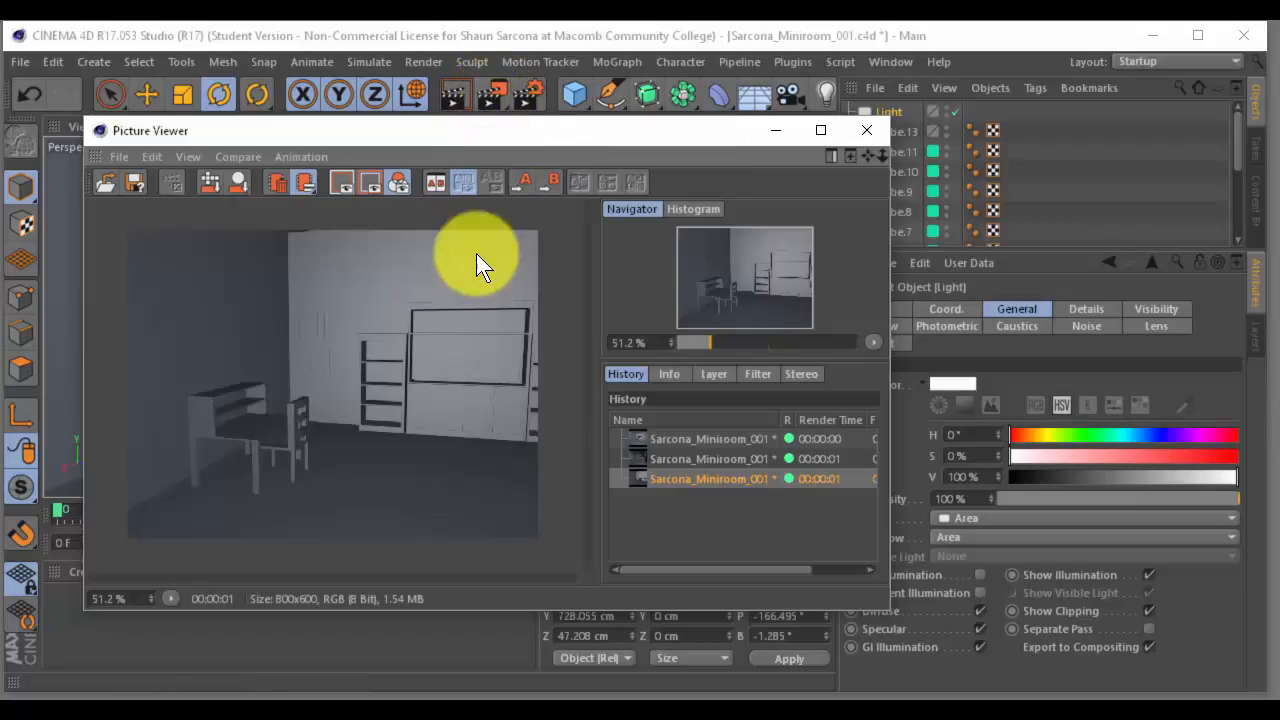
key("r")
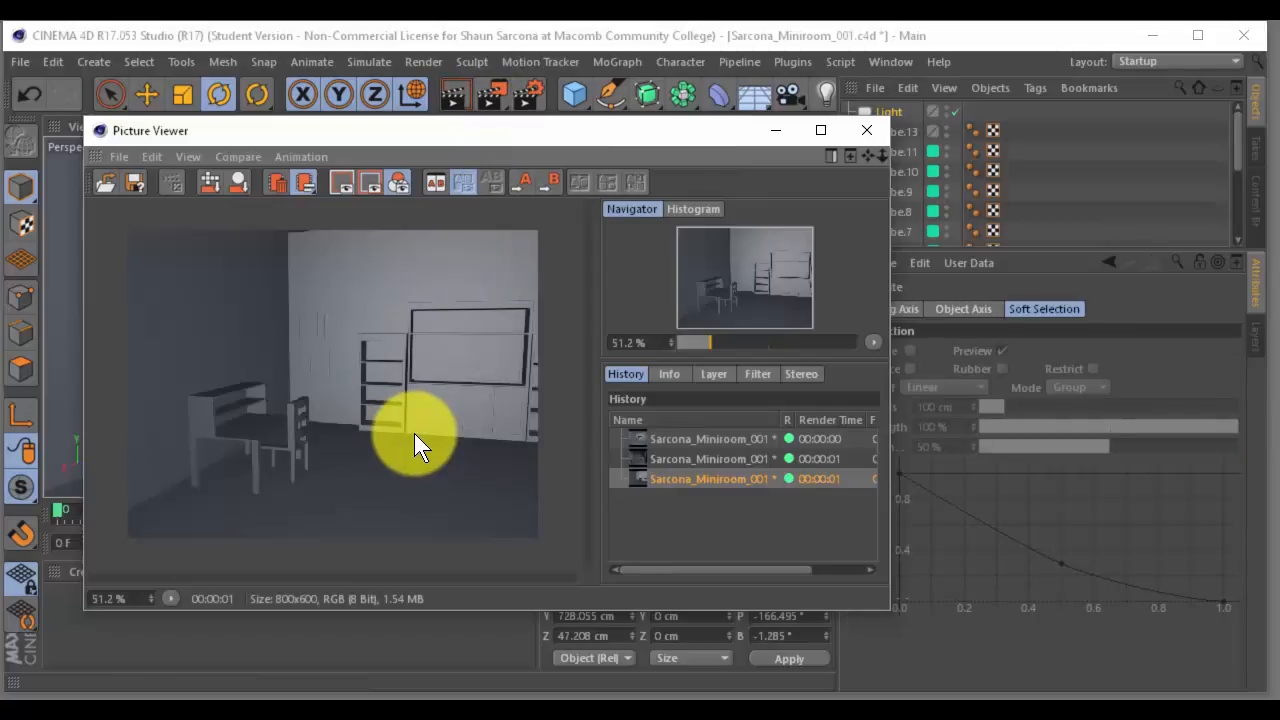
key("shift+r")
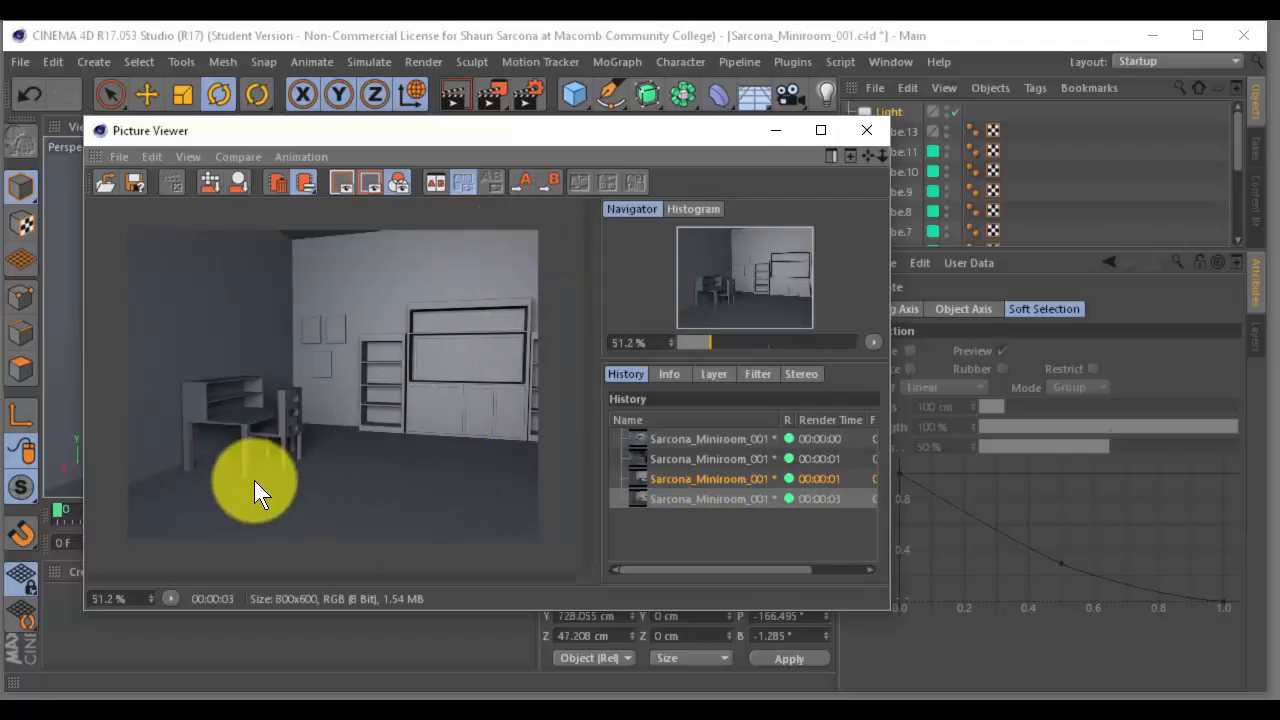
scroll(254, 480, "up", 2)
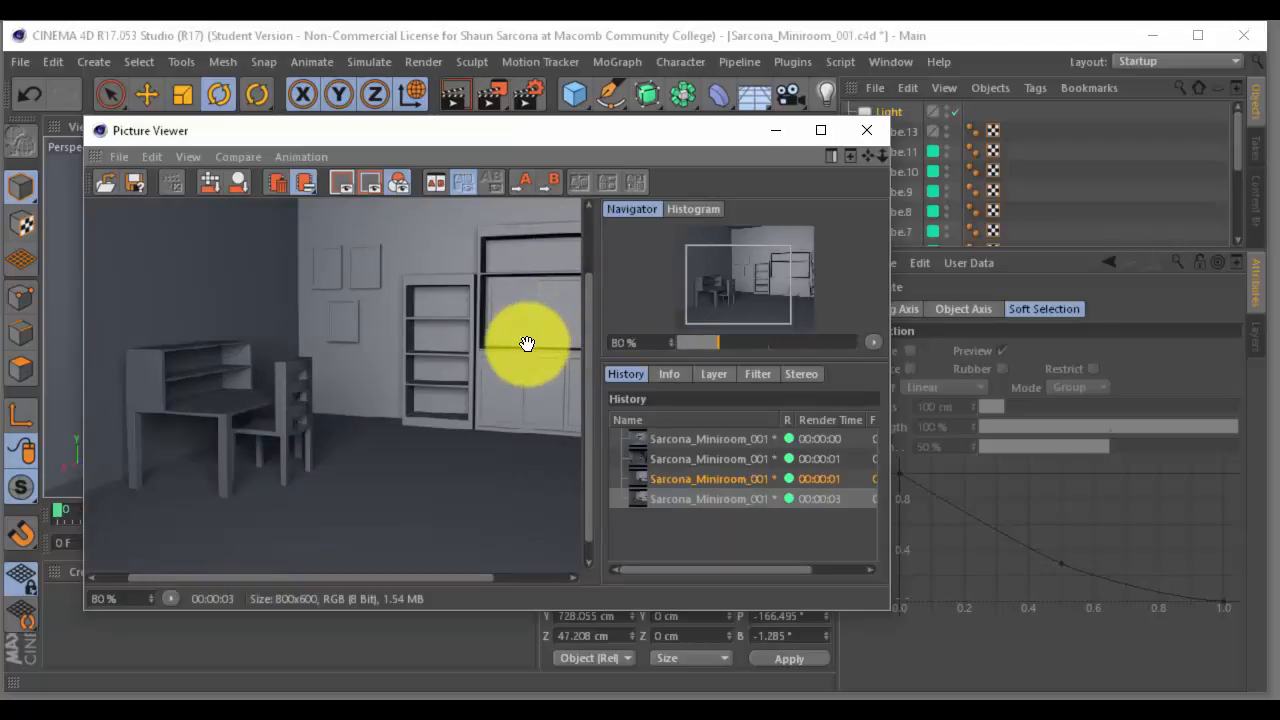
scroll(525, 380, "down", 1)
scroll(580, 360, "down", 1)
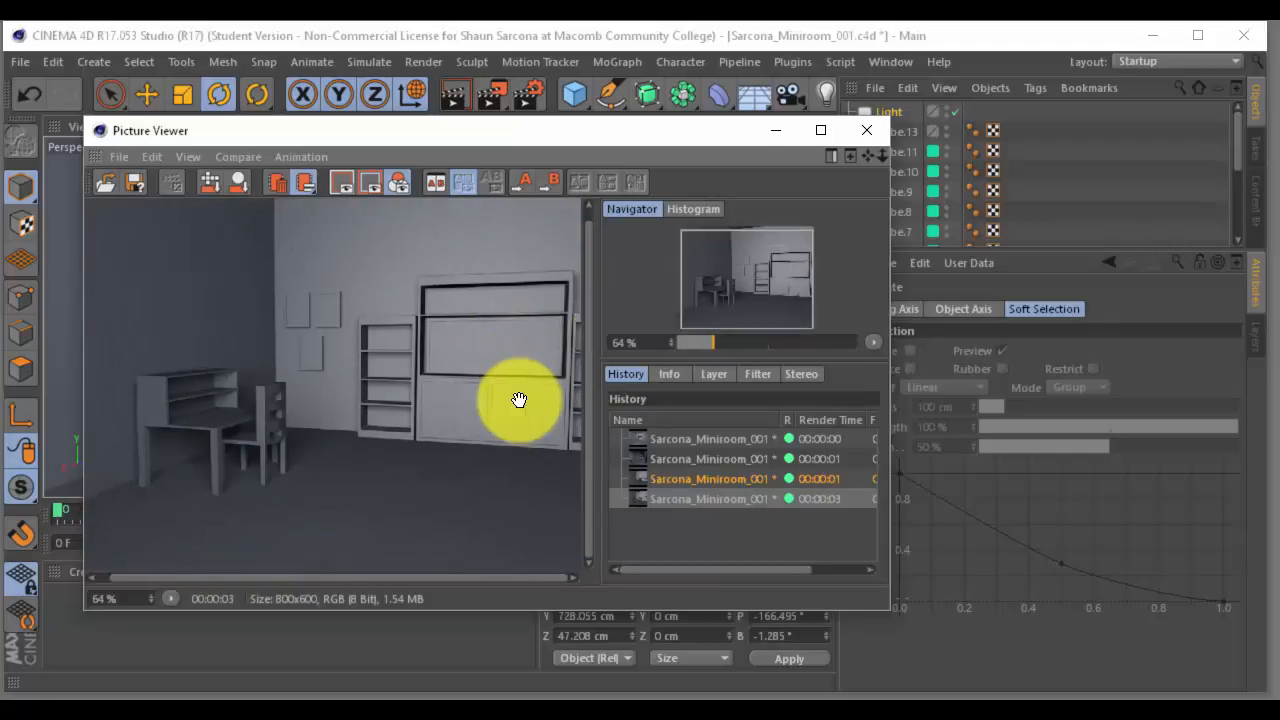
scroll(519, 400, "down", 1)
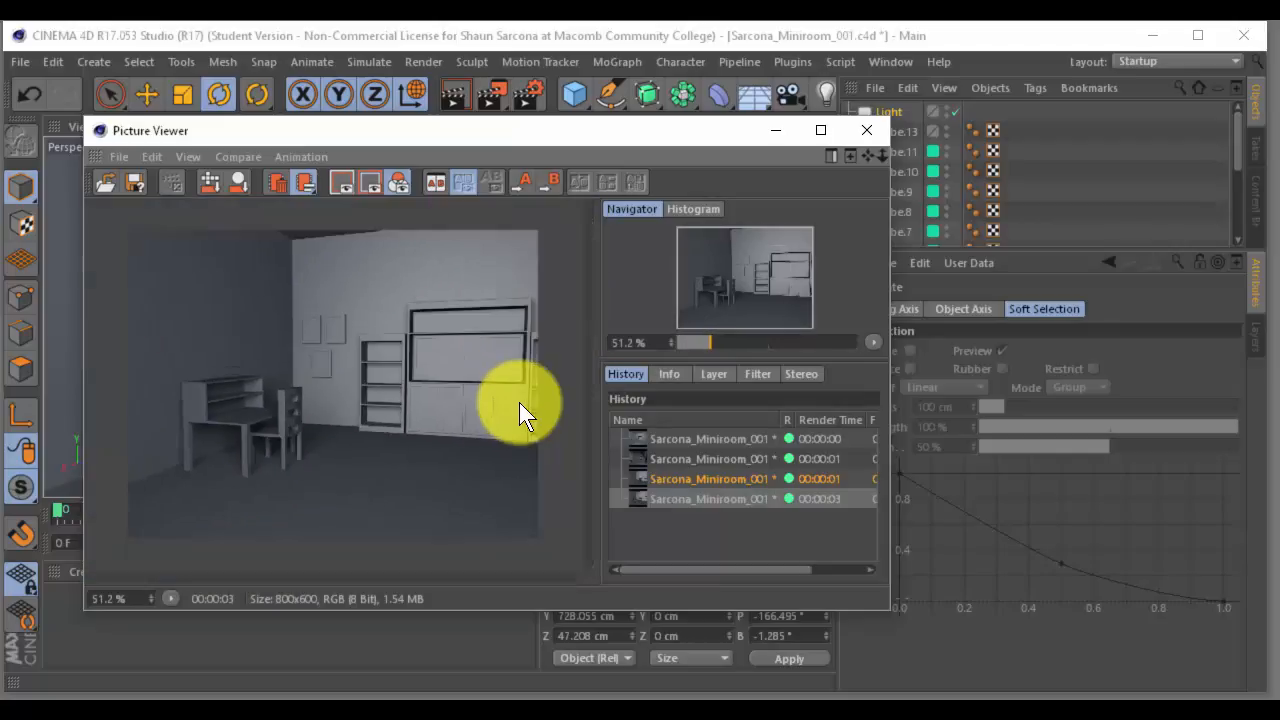
Compare the render without shadows against the one with area shadows in the Picture Viewer history
left_click(672, 480)
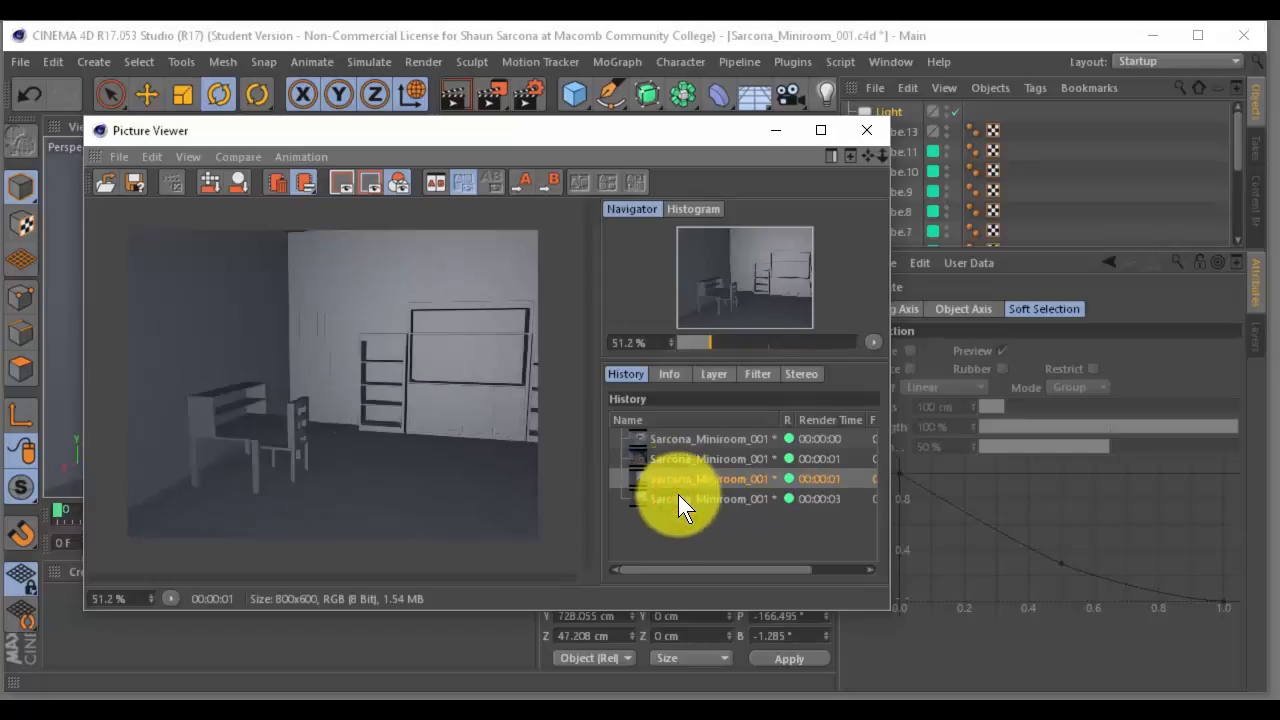
left_click(680, 498)
left_click(680, 479)
left_click(683, 498)
left_click(681, 476)
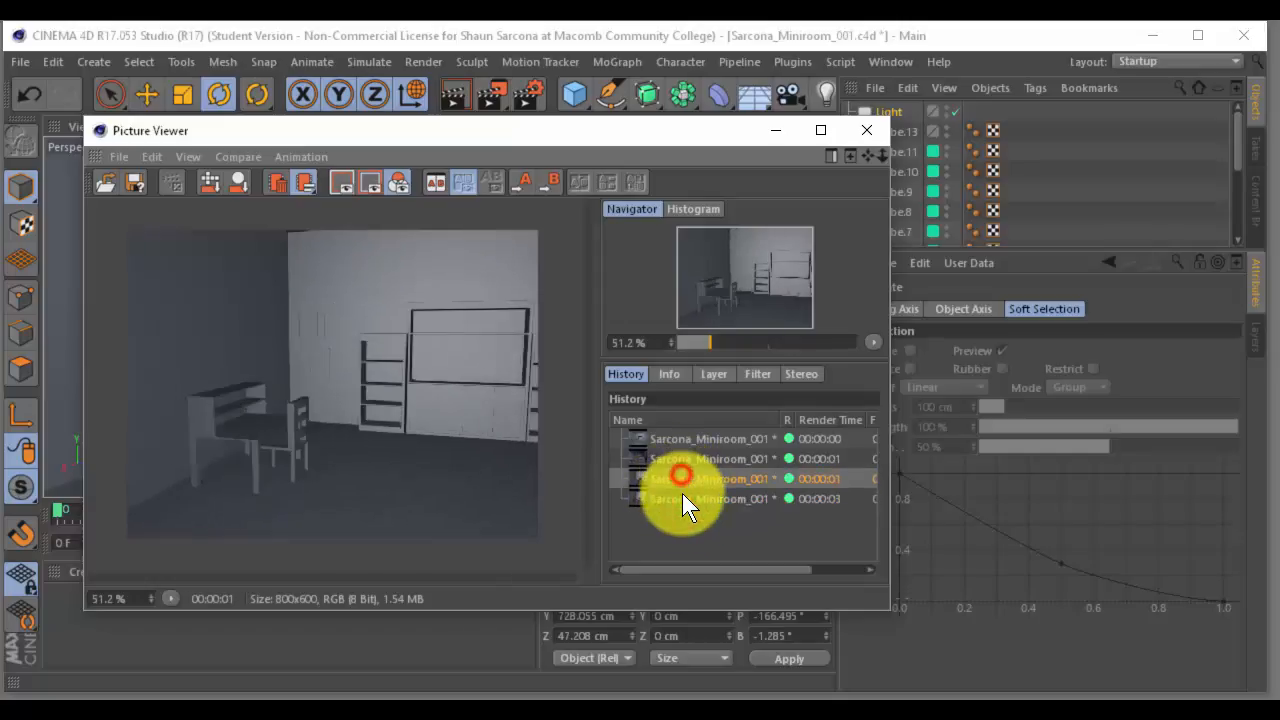
left_click(682, 498)
left_click(680, 477)
left_click(683, 498)
left_click(681, 480)
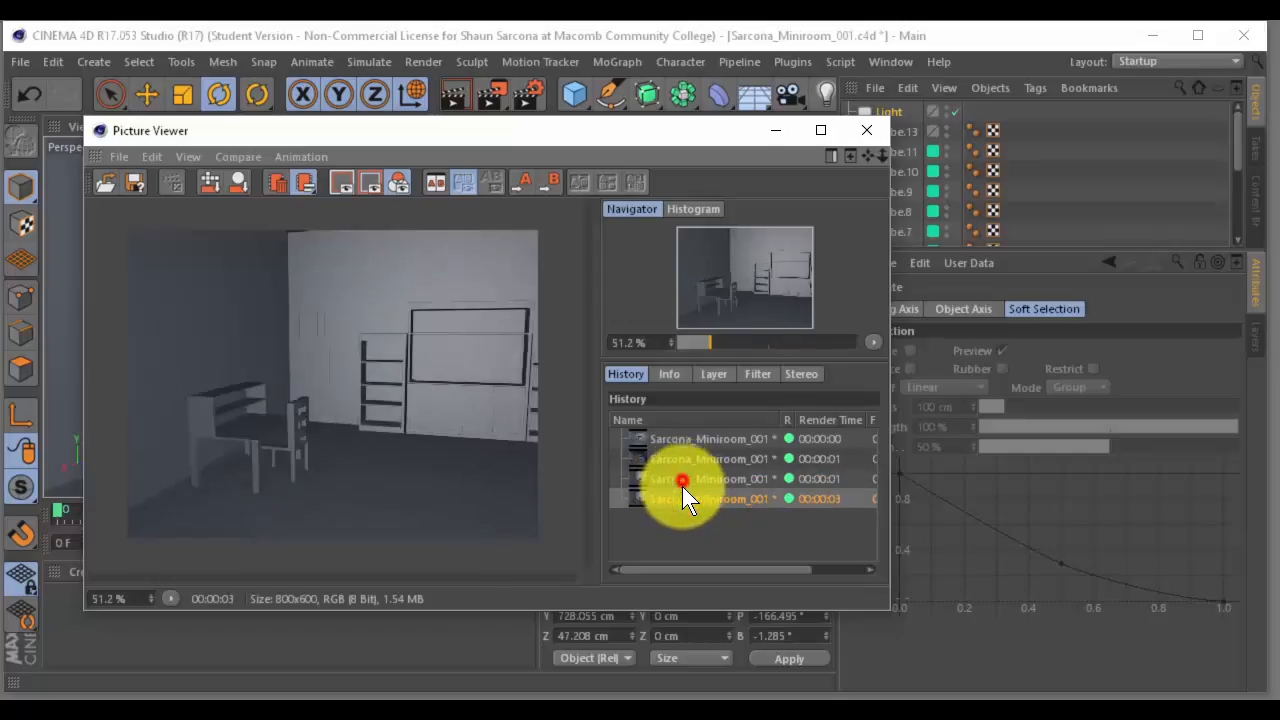
left_click(683, 499)
left_click(683, 482)
left_click(683, 501)
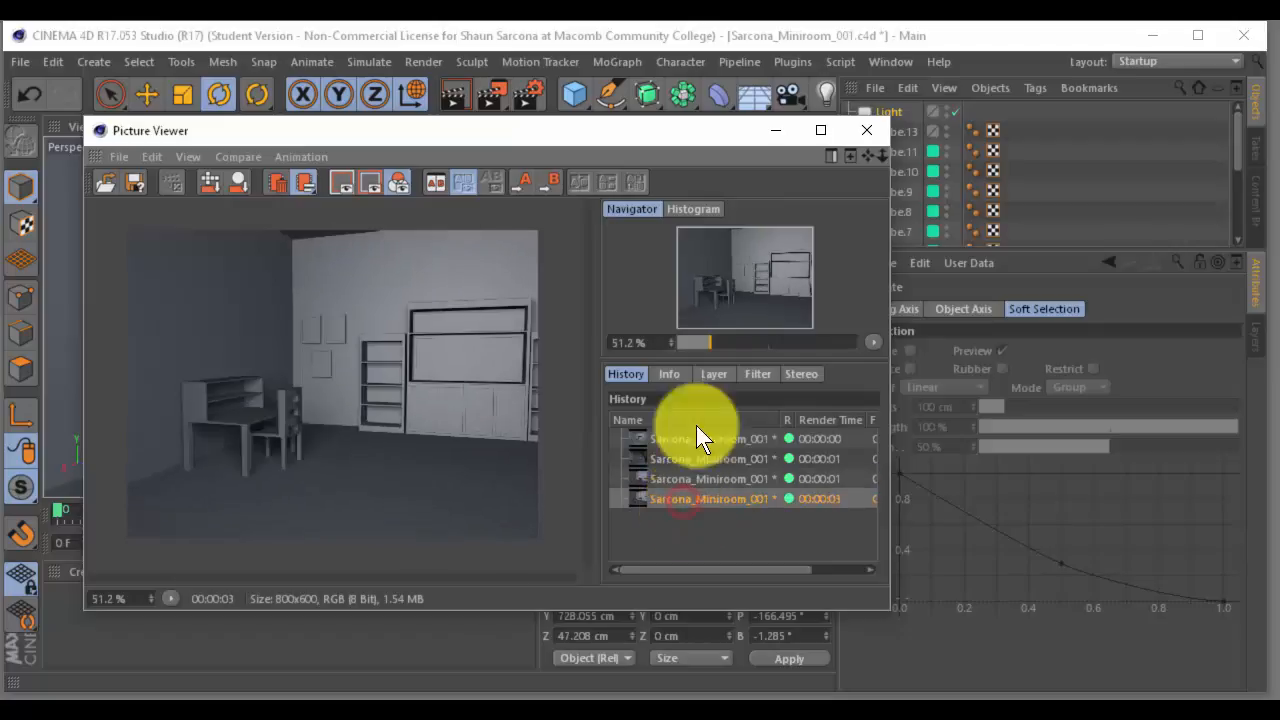
Give the light a warm yellow tint with hue 46° and saturation 20%, and render the room to the Picture Viewer
left_click_drag(709, 136, 632, 185)
left_click(893, 112)
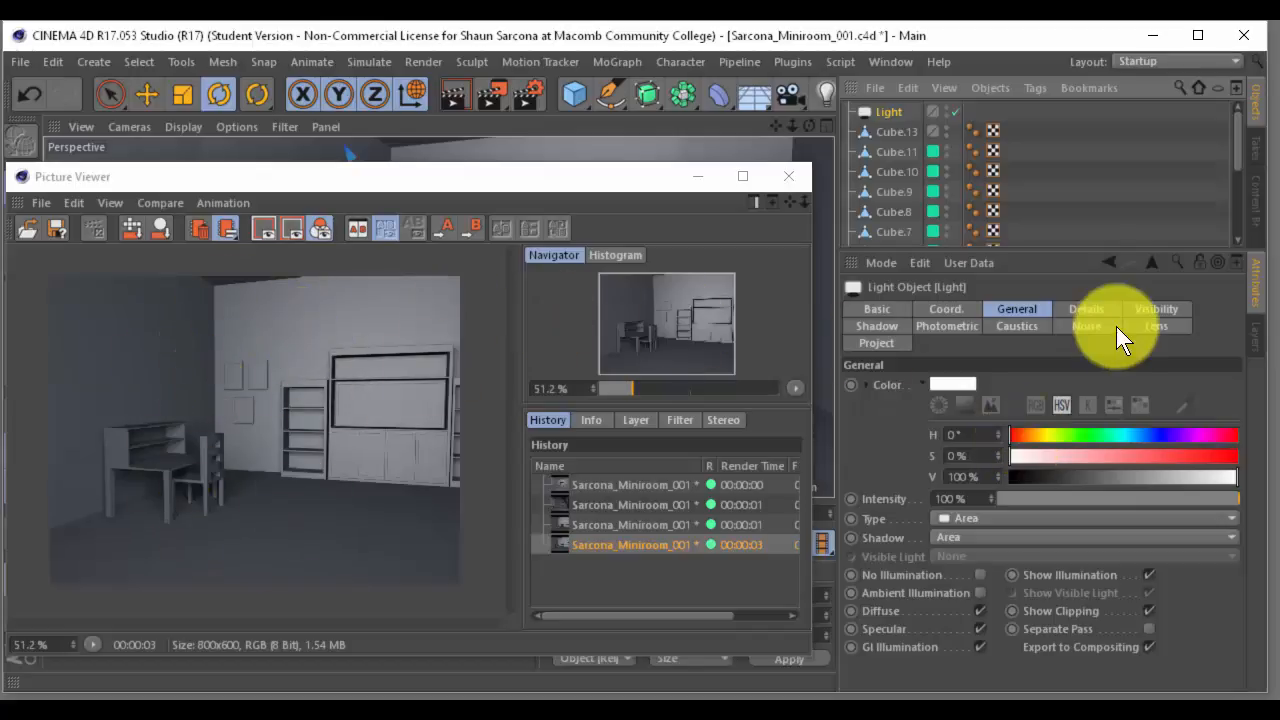
left_click(1044, 433)
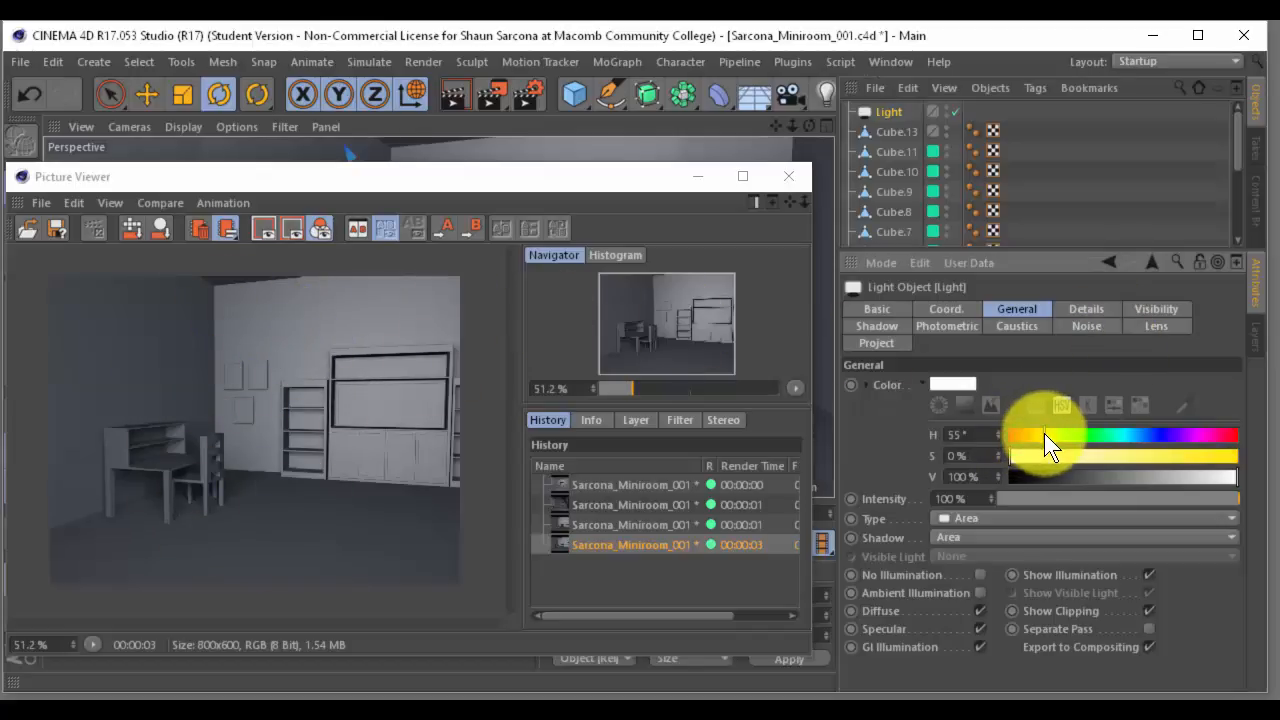
left_click_drag(1044, 433, 1054, 456)
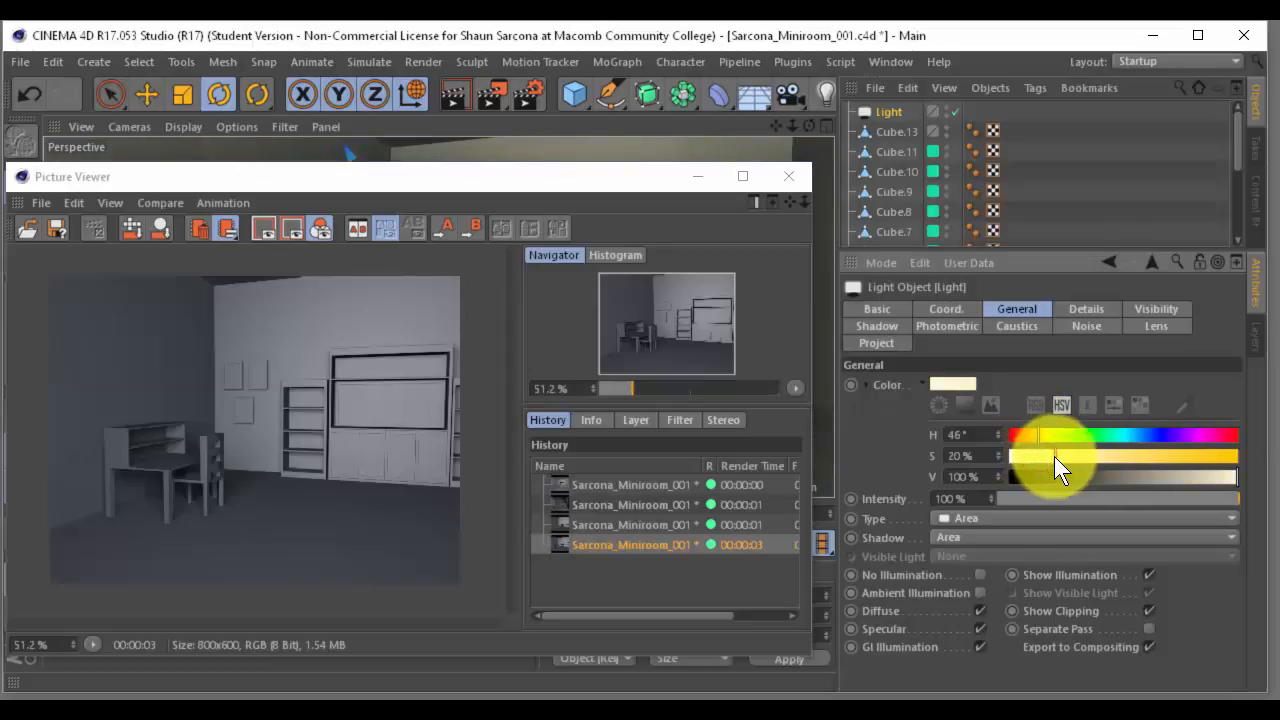
left_click_drag(303, 187, 375, 181)
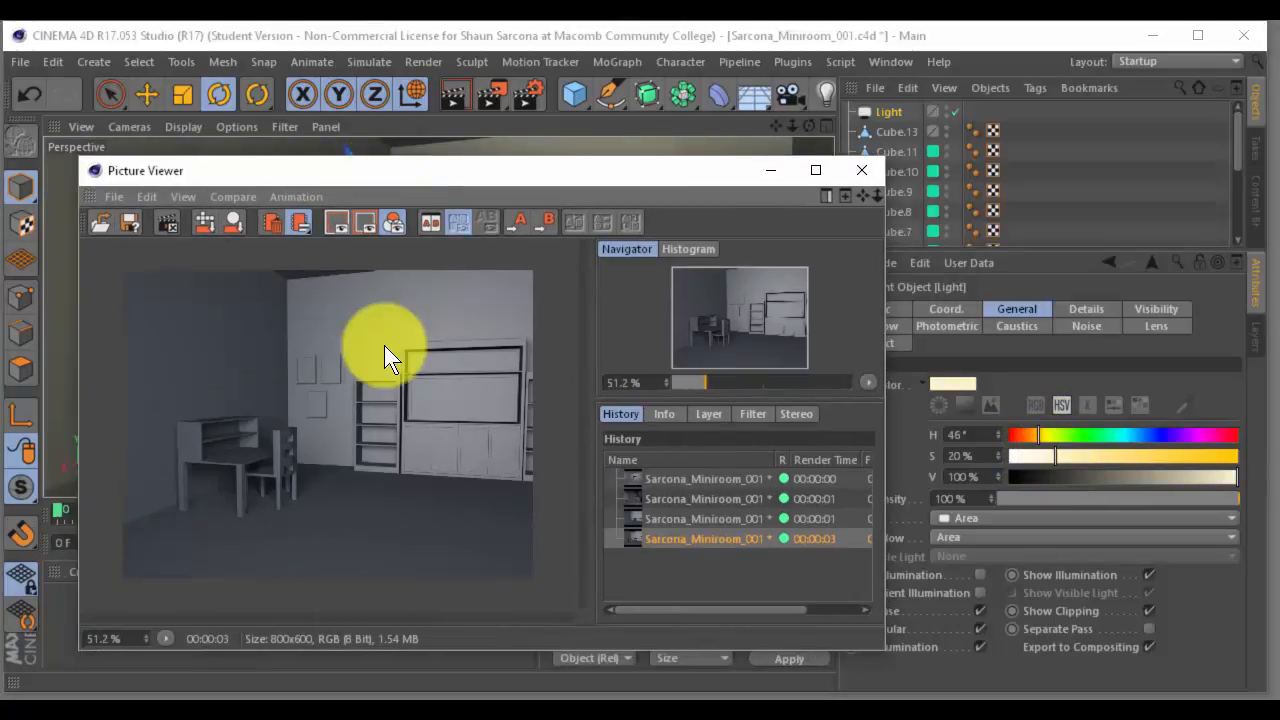
key("shift+r")
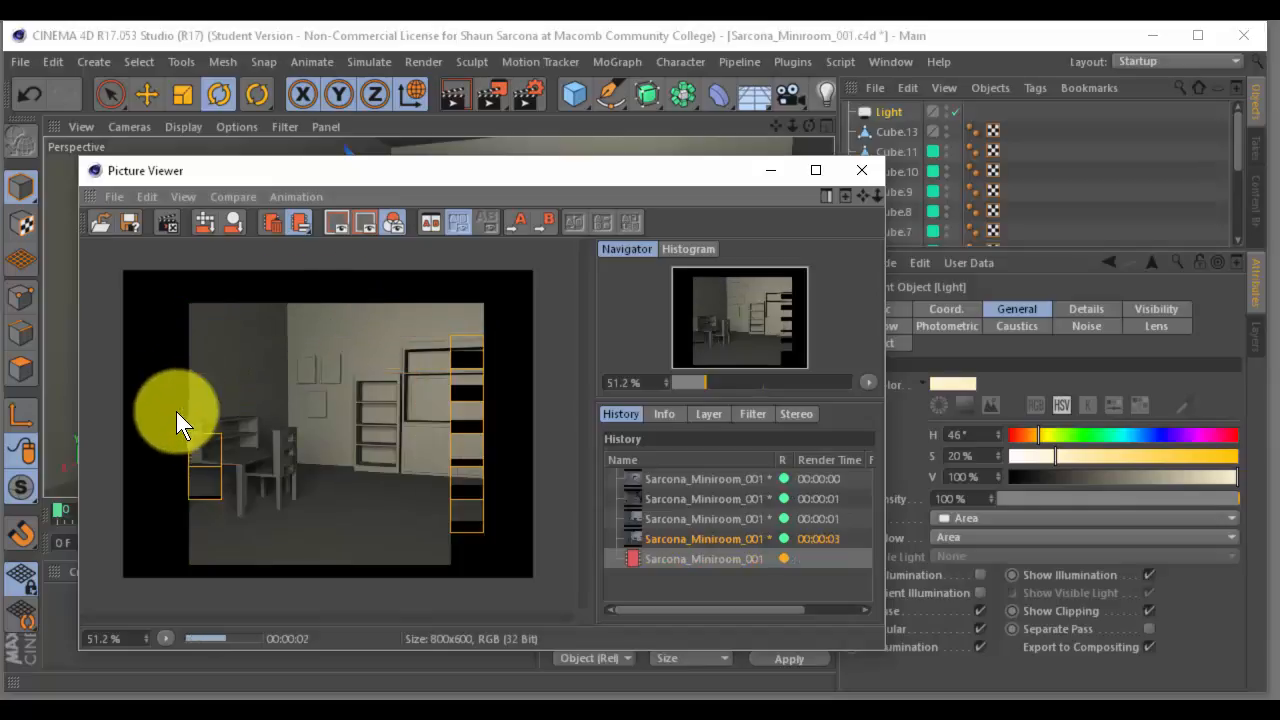
Compare the warm-tinted render against the earlier white-light area shadow render in the Picture Viewer history
left_click(723, 539)
left_click(724, 557)
left_click(723, 538)
left_click(720, 558)
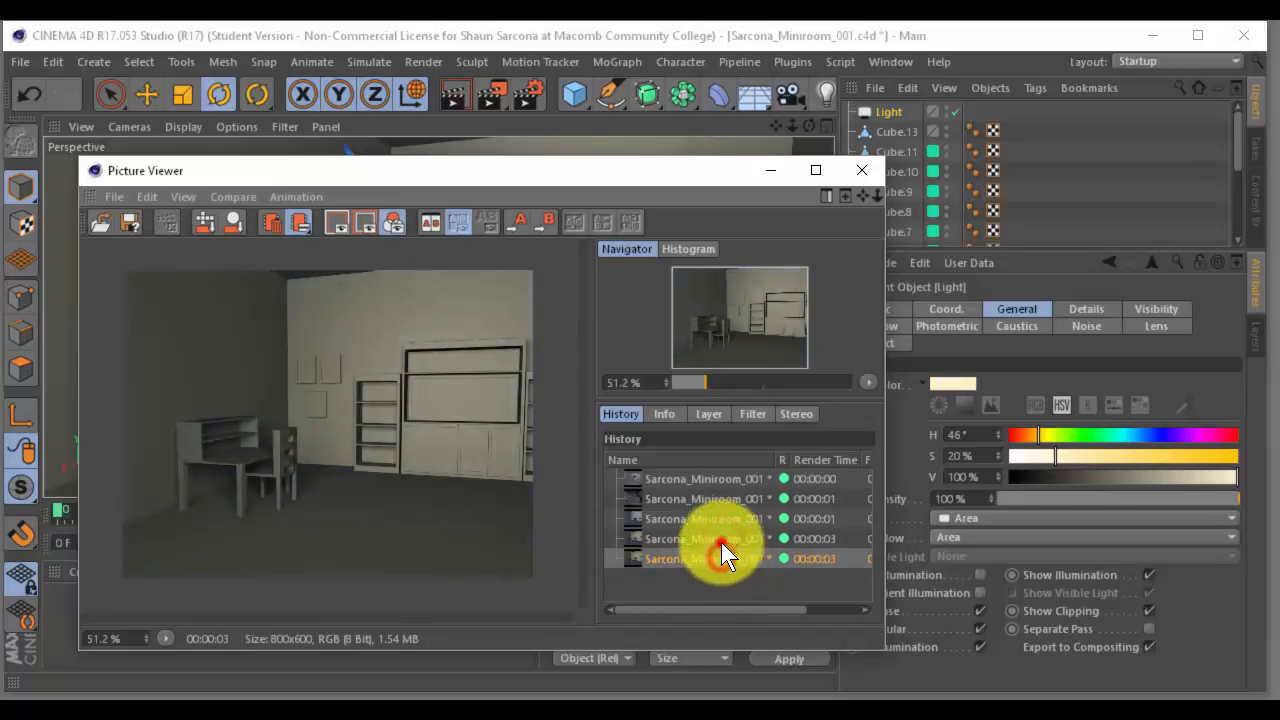
left_click(721, 540)
left_click(720, 556)
left_click(720, 537)
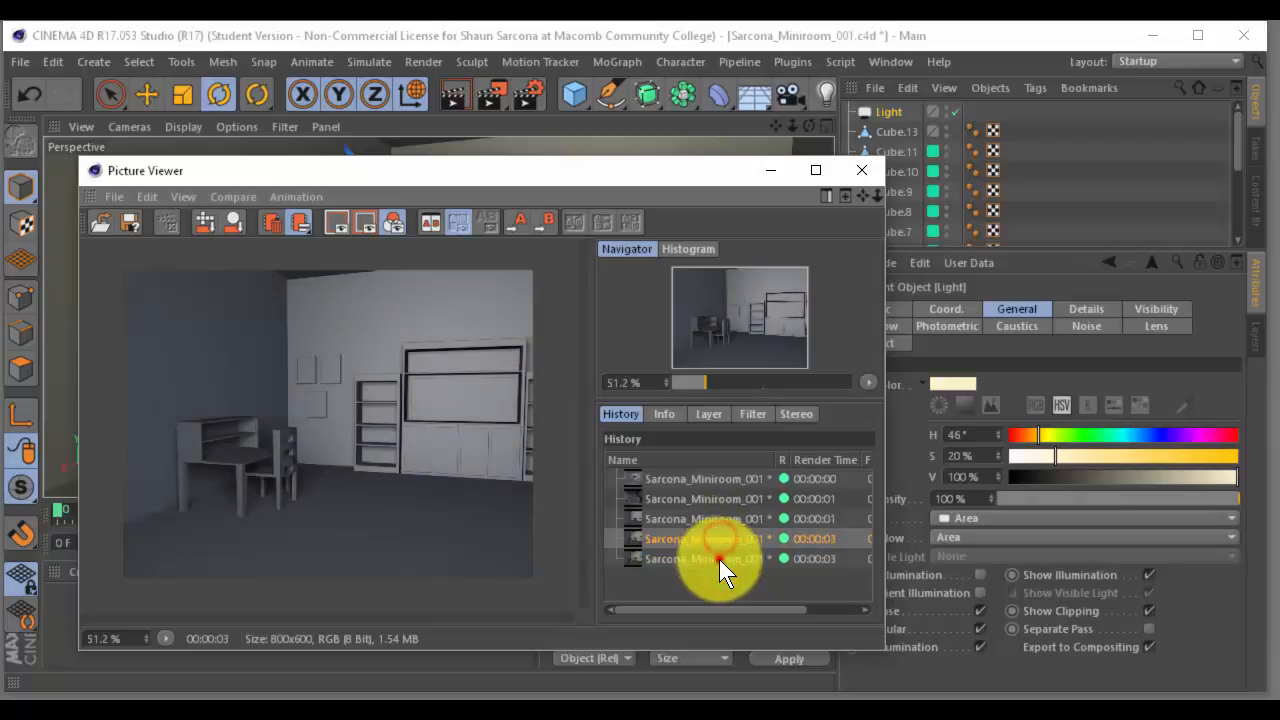
left_click(720, 558)
Change the light to a fully saturated blue with hue 228° and saturation 100%, and render the room
left_click_drag(710, 169, 662, 148)
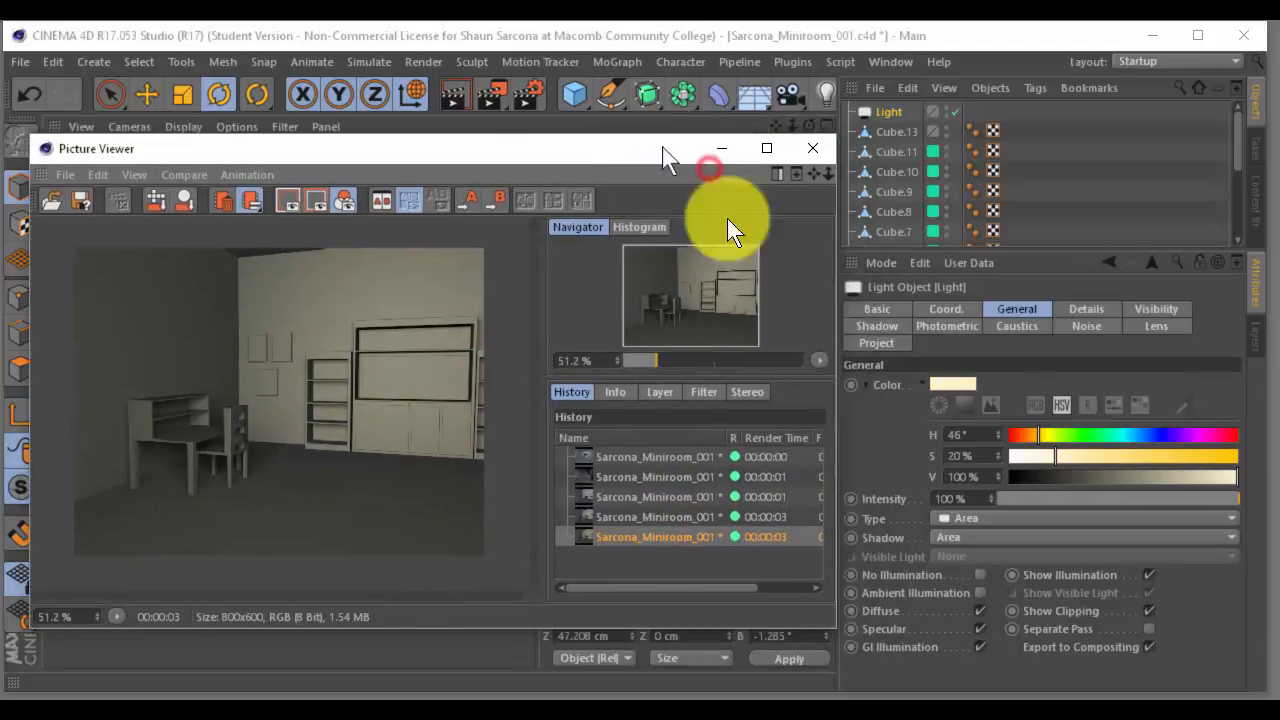
left_click_drag(1064, 435, 1279, 456)
left_click_drag(417, 142, 489, 164)
key("shift+r")
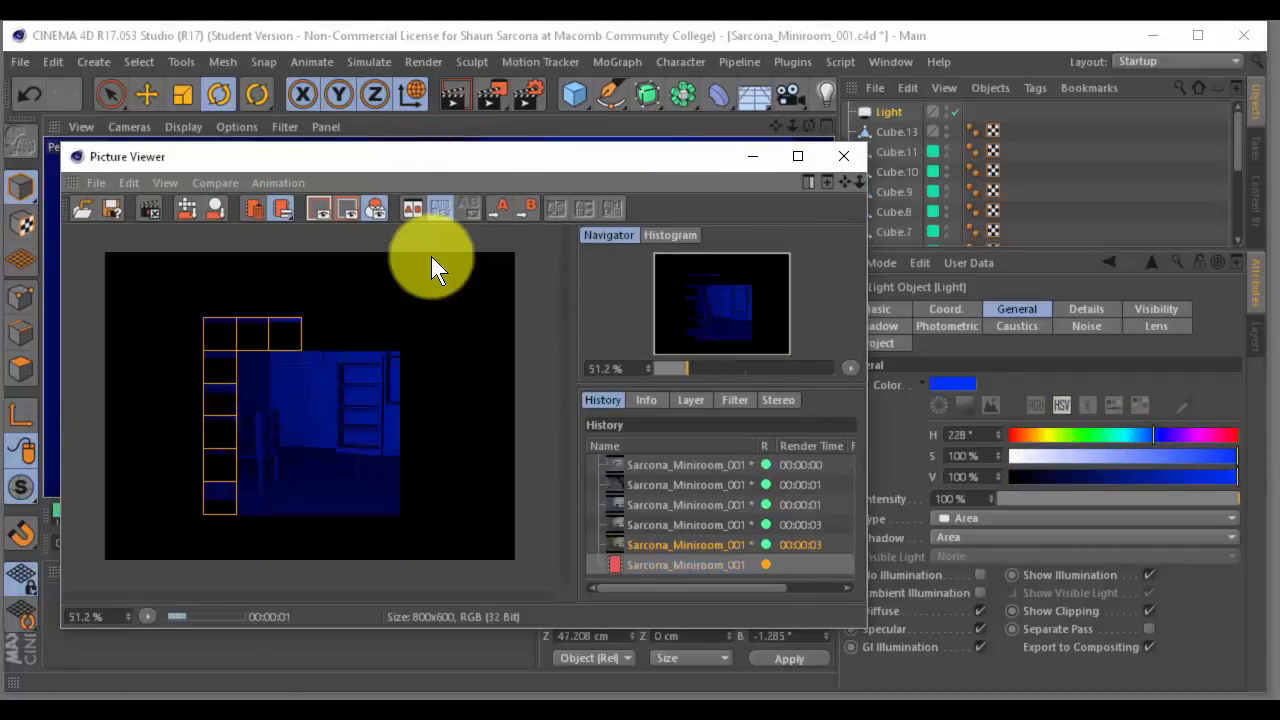
Set the light colour to a pale warm tone with hue 44° and saturation 17%, and render the room
left_click_drag(1084, 439, 1046, 458)
left_click(449, 392)
key("shift+r")
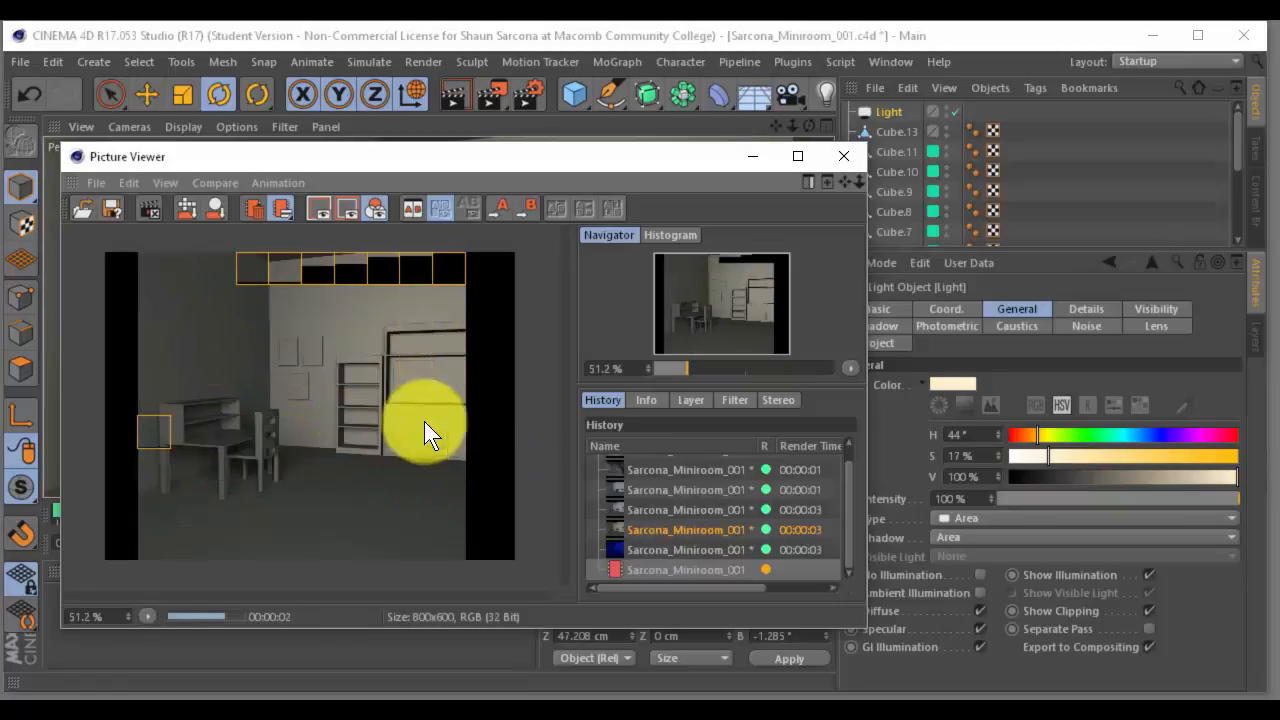
Adjust the warm light's saturation to 23% and render the room to the Picture Viewer
left_click(1070, 455)
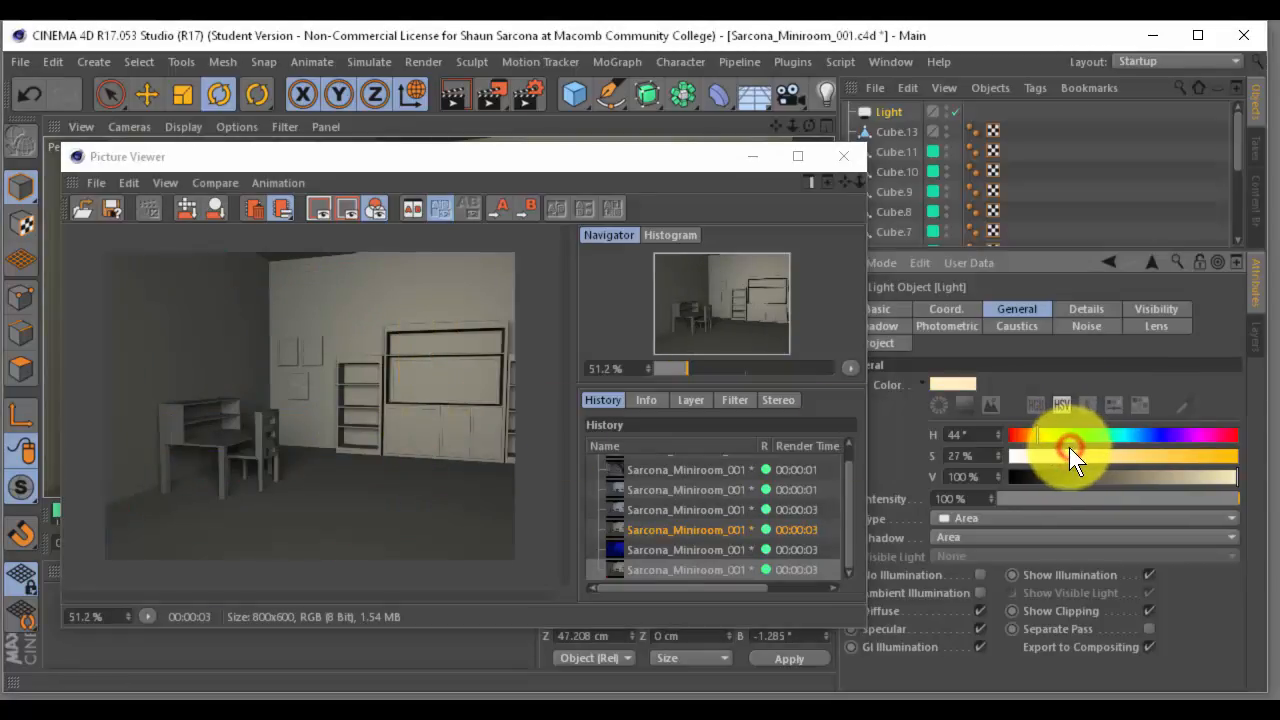
left_click_drag(1069, 455, 1062, 455)
left_click(504, 431)
key("shift+r")
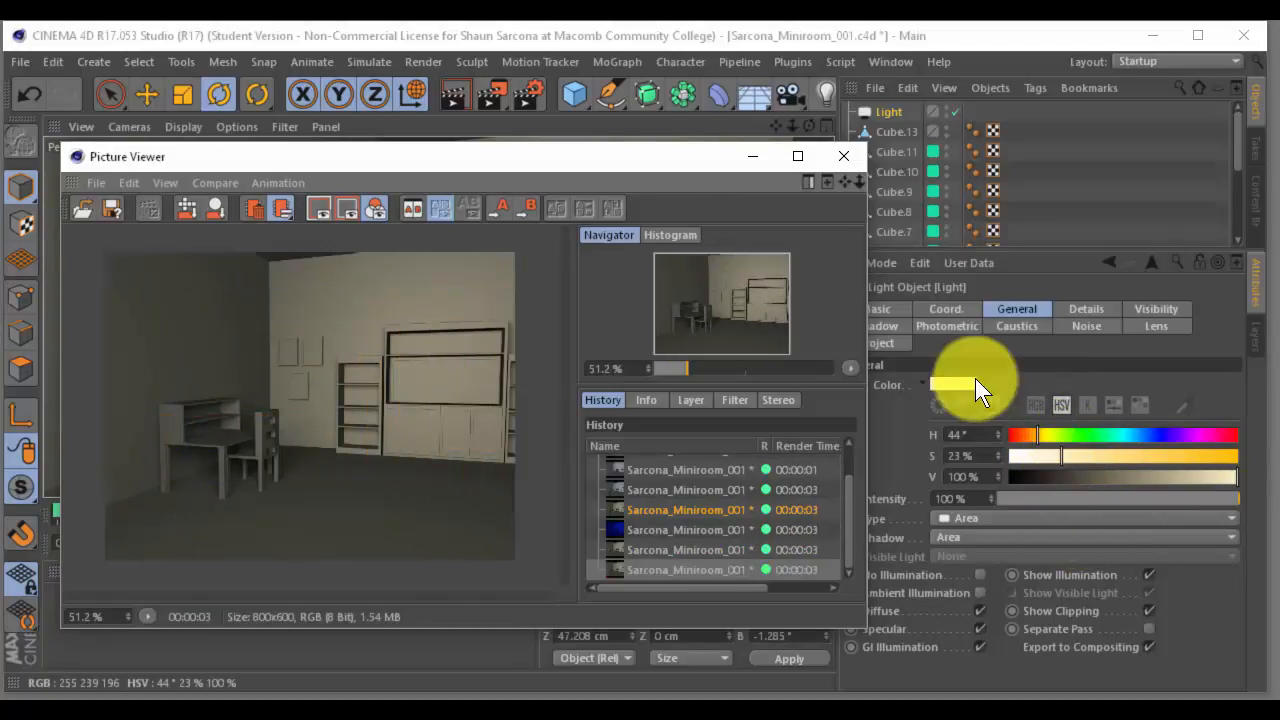
Try a light intensity of 250%, lower it to 69% and render the room to the Picture Viewer
left_click_drag(585, 161, 523, 138)
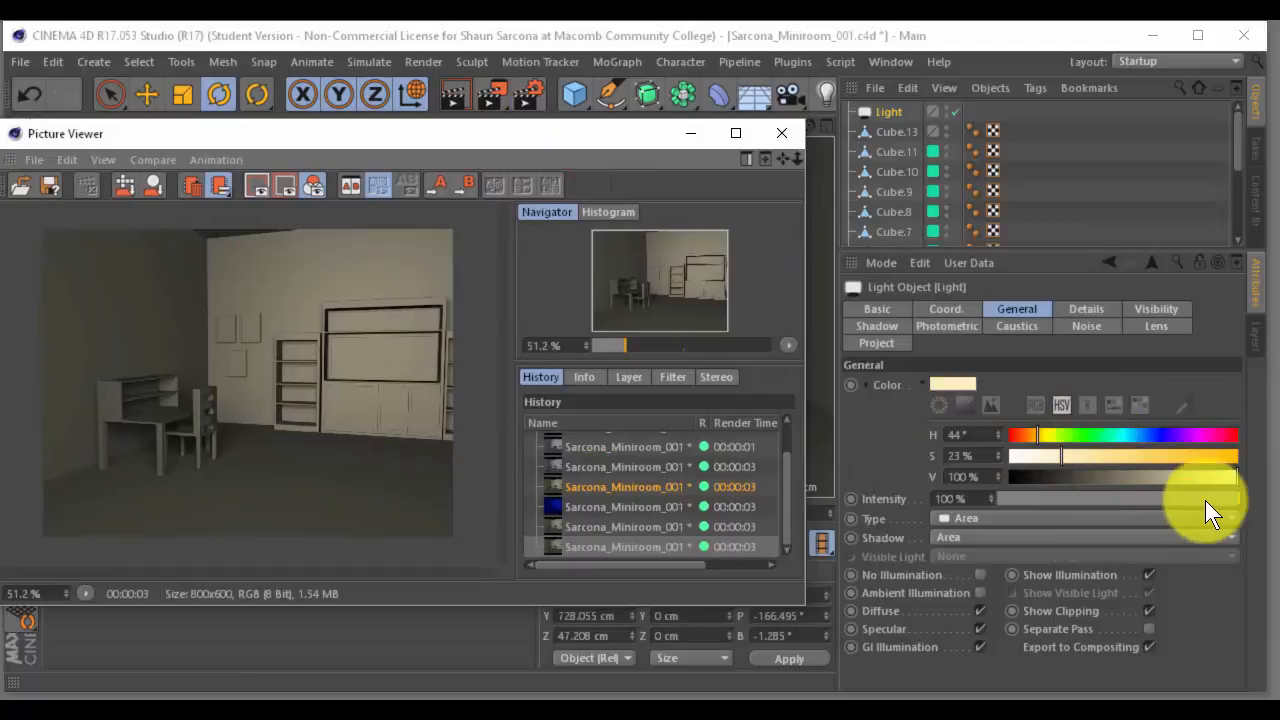
left_click(975, 497)
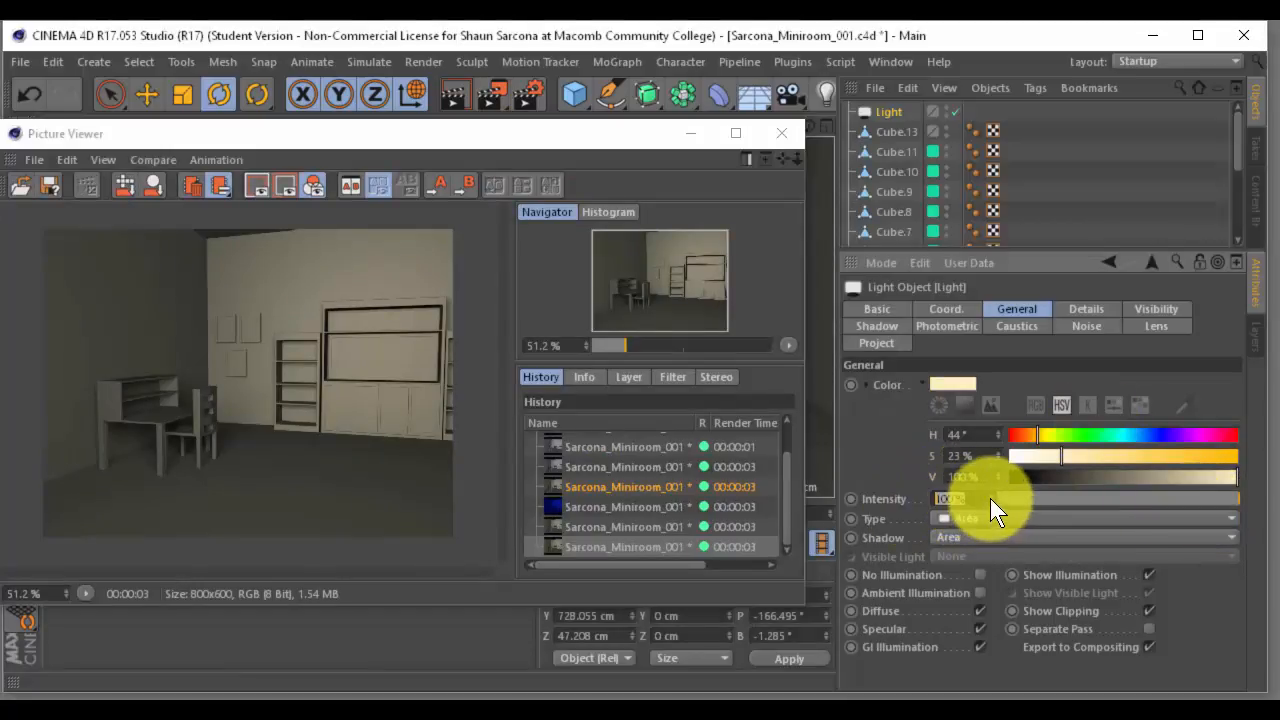
type("250")
key("Return")
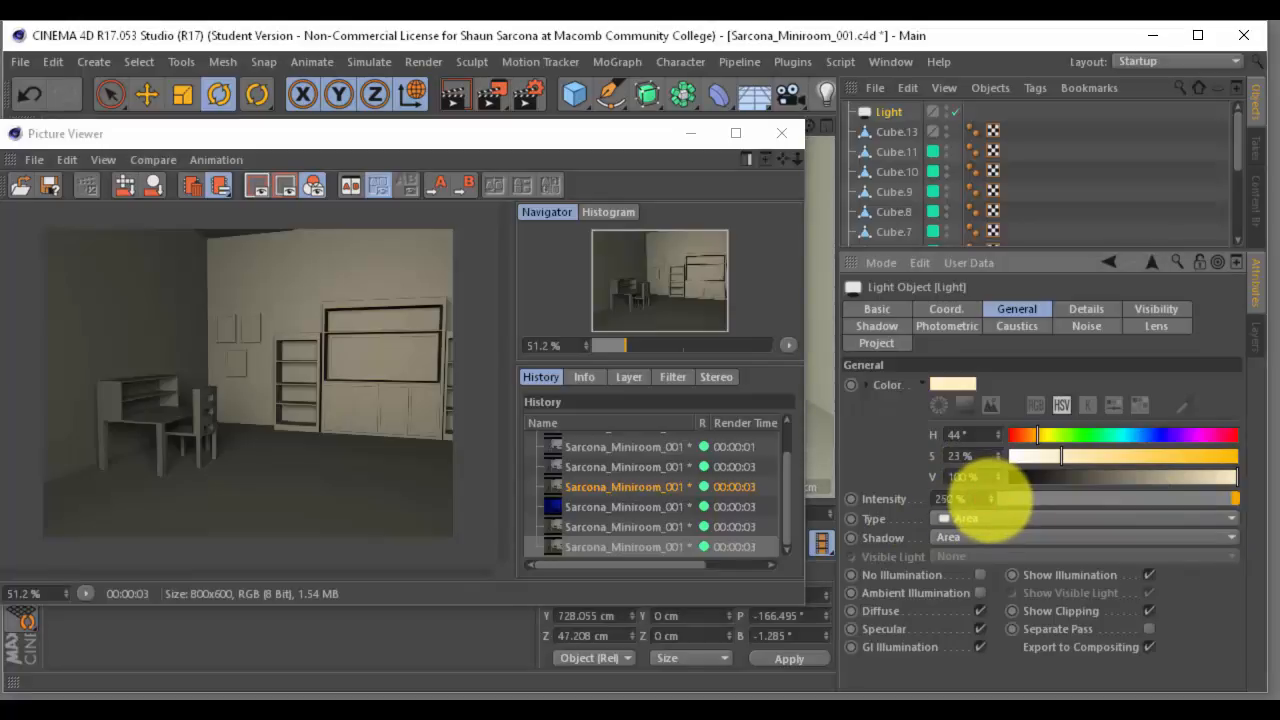
left_click_drag(990, 498, 990, 502)
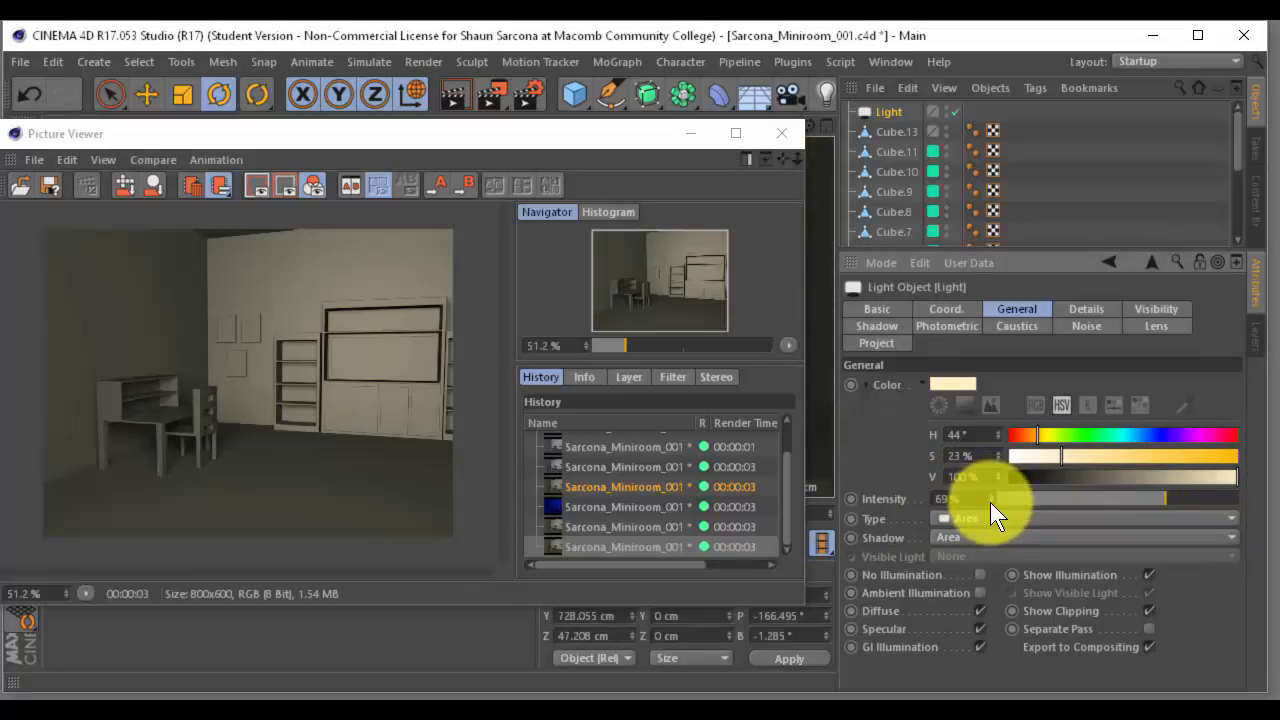
left_click(317, 399)
key("shift+r")
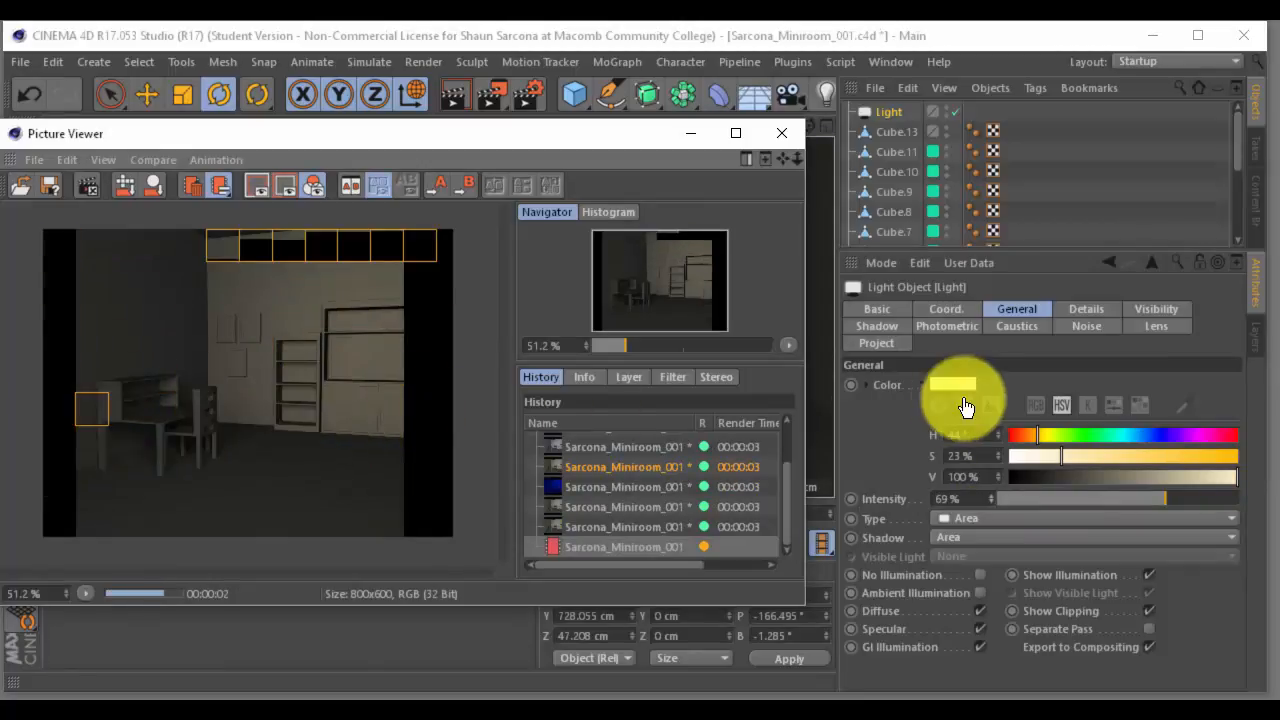
Set the light to 28% intensity with a dark blue colour of H 228°, S 20%, V 17%, and render the room
left_click_drag(990, 497, 988, 500)
left_click_drag(1128, 436, 1055, 479)
left_click_drag(1054, 480, 1048, 480)
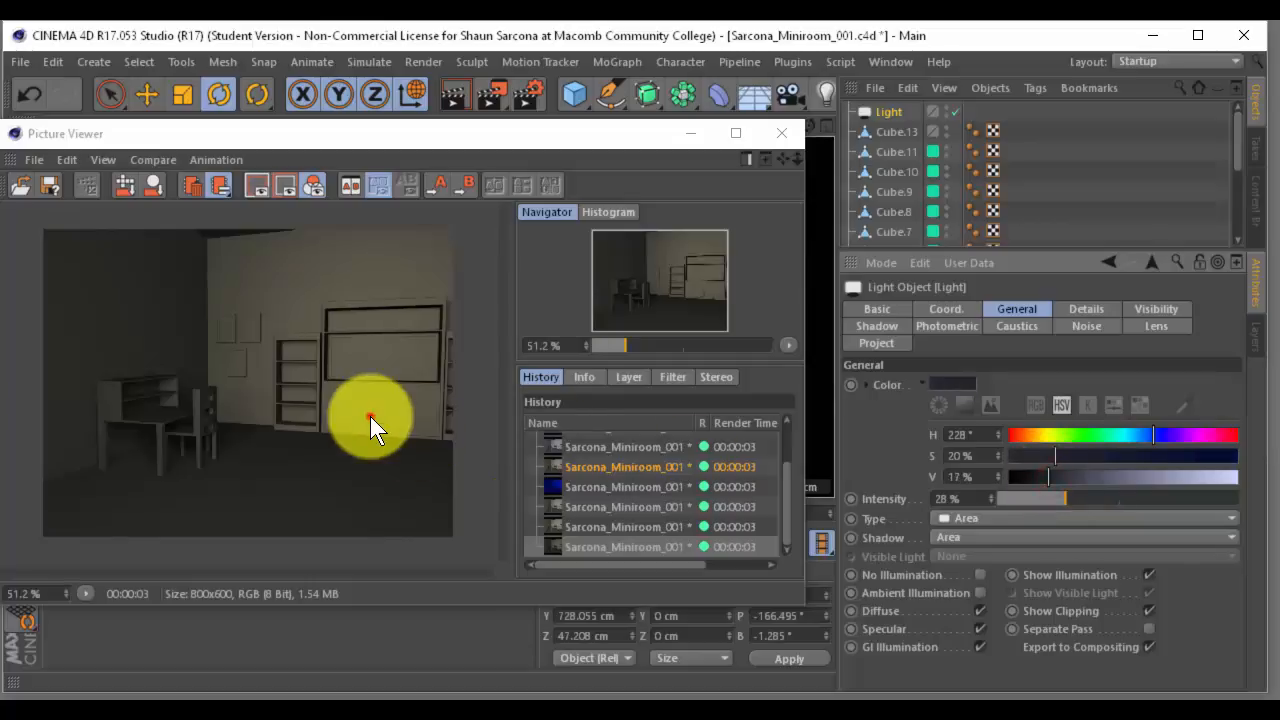
key("shift+r")
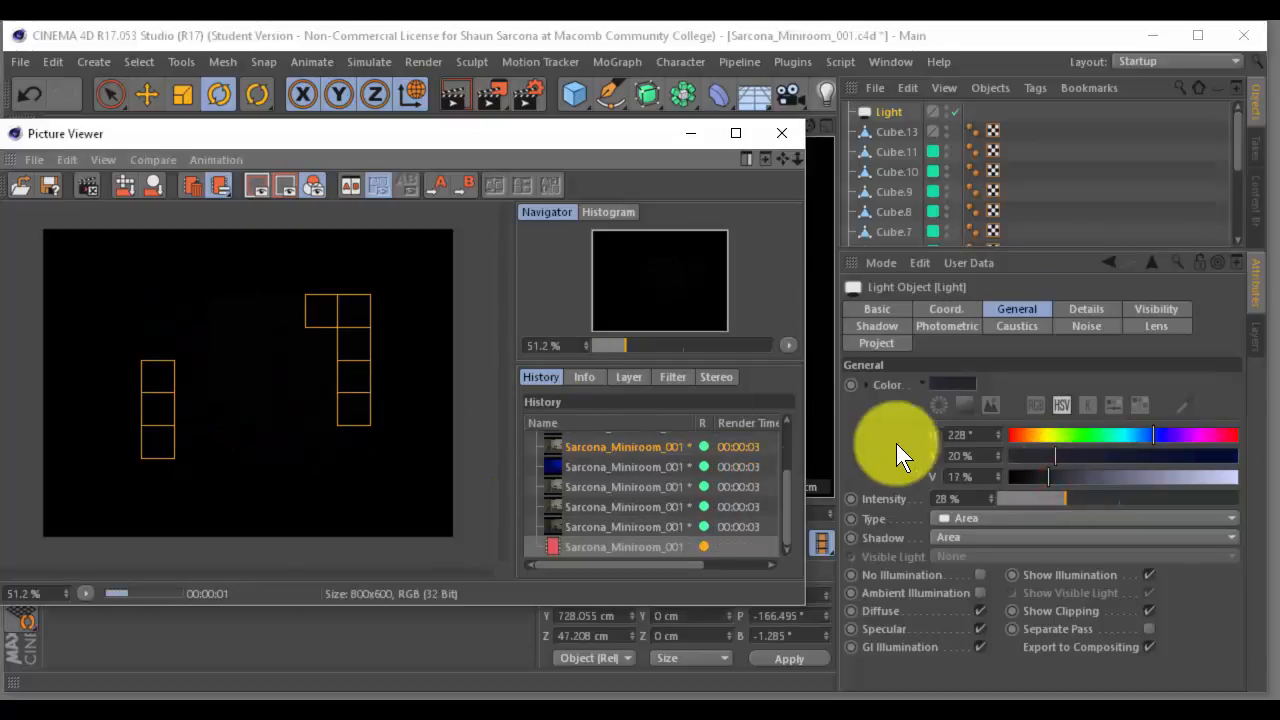
Raise the dark blue light's intensity to 63% and render the room to the Picture Viewer
left_click_drag(1068, 498, 1126, 500)
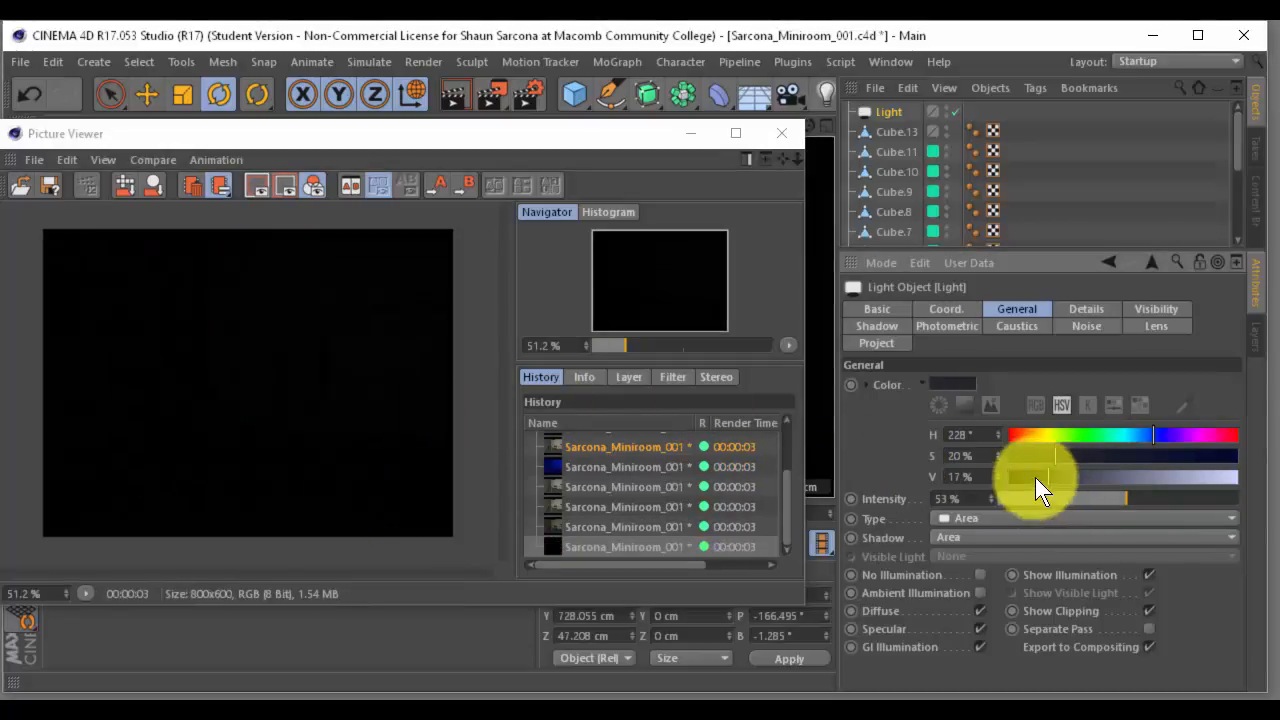
left_click(1139, 497)
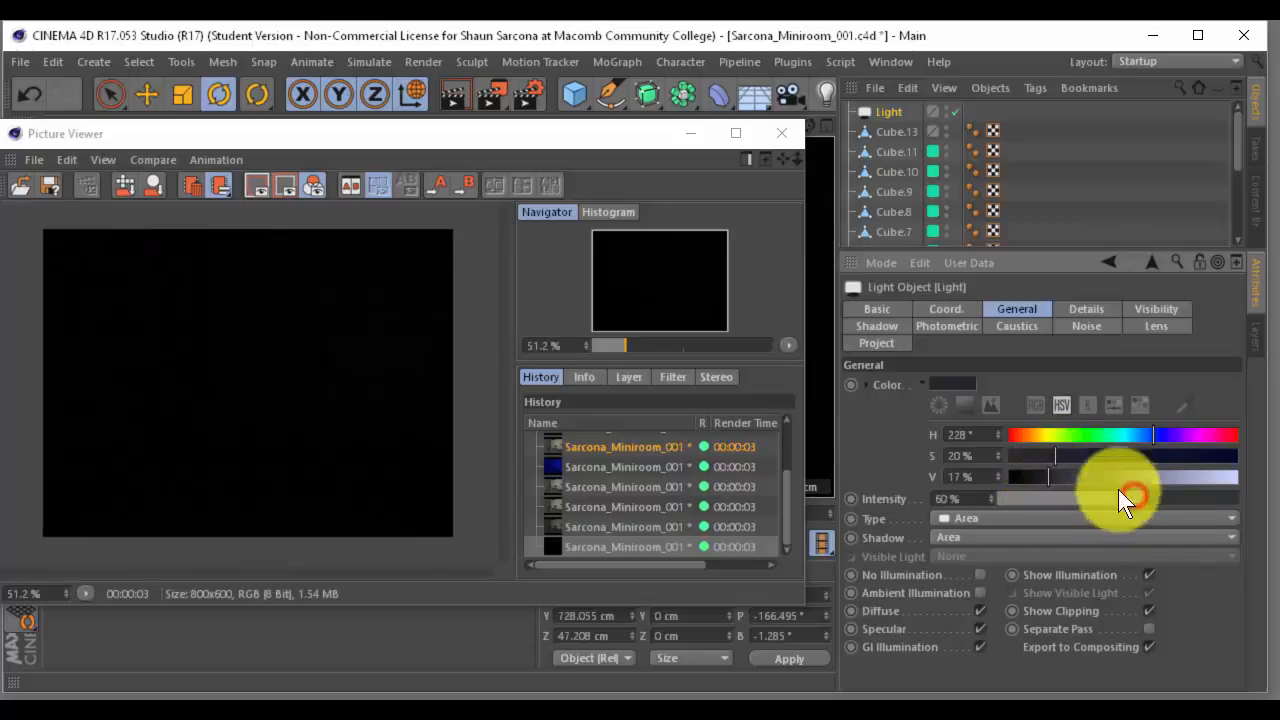
left_click(360, 382)
key("shift+r")
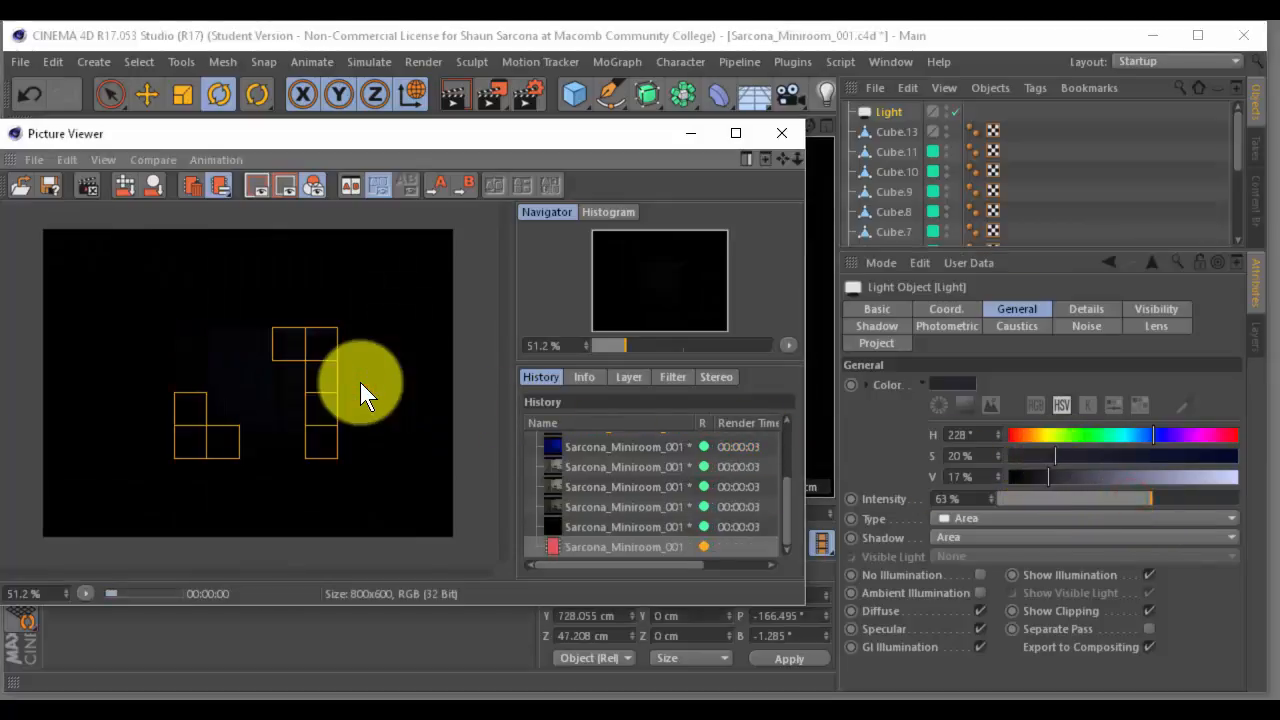
Increase the dark blue light's intensity to 97% and render the room
left_click_drag(1165, 499, 1231, 497)
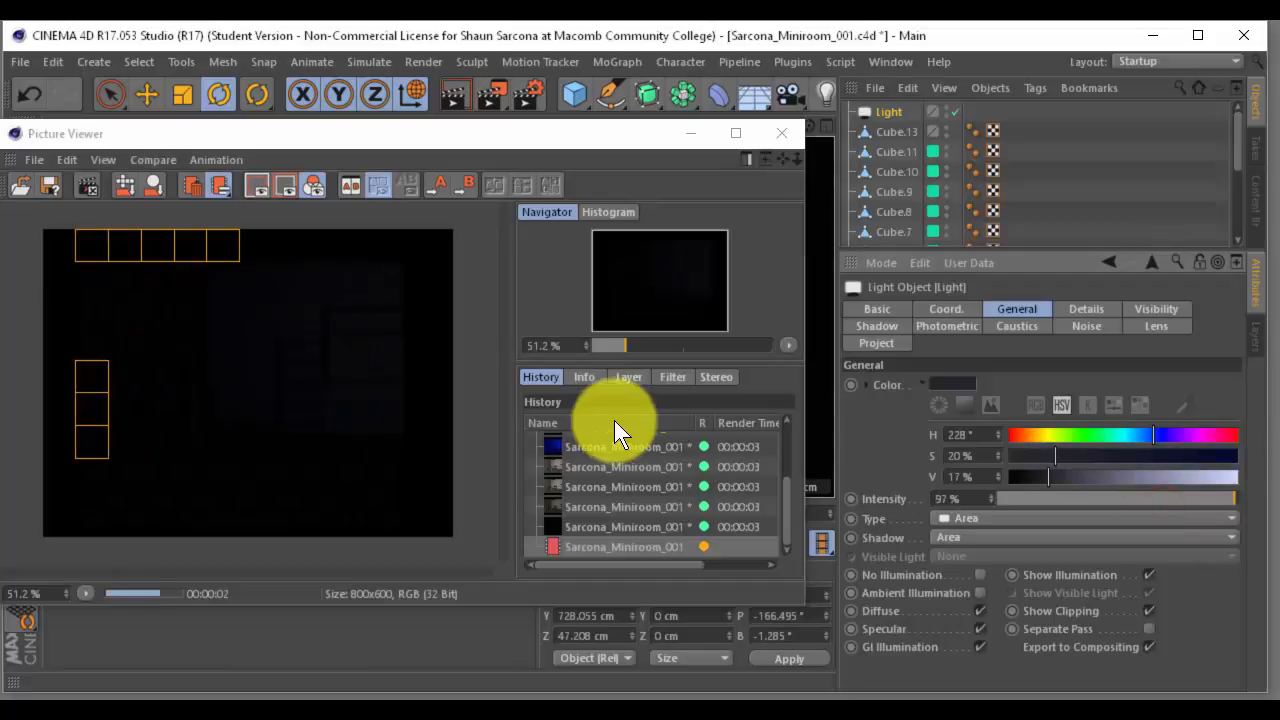
left_click(401, 387)
key("shift+r")
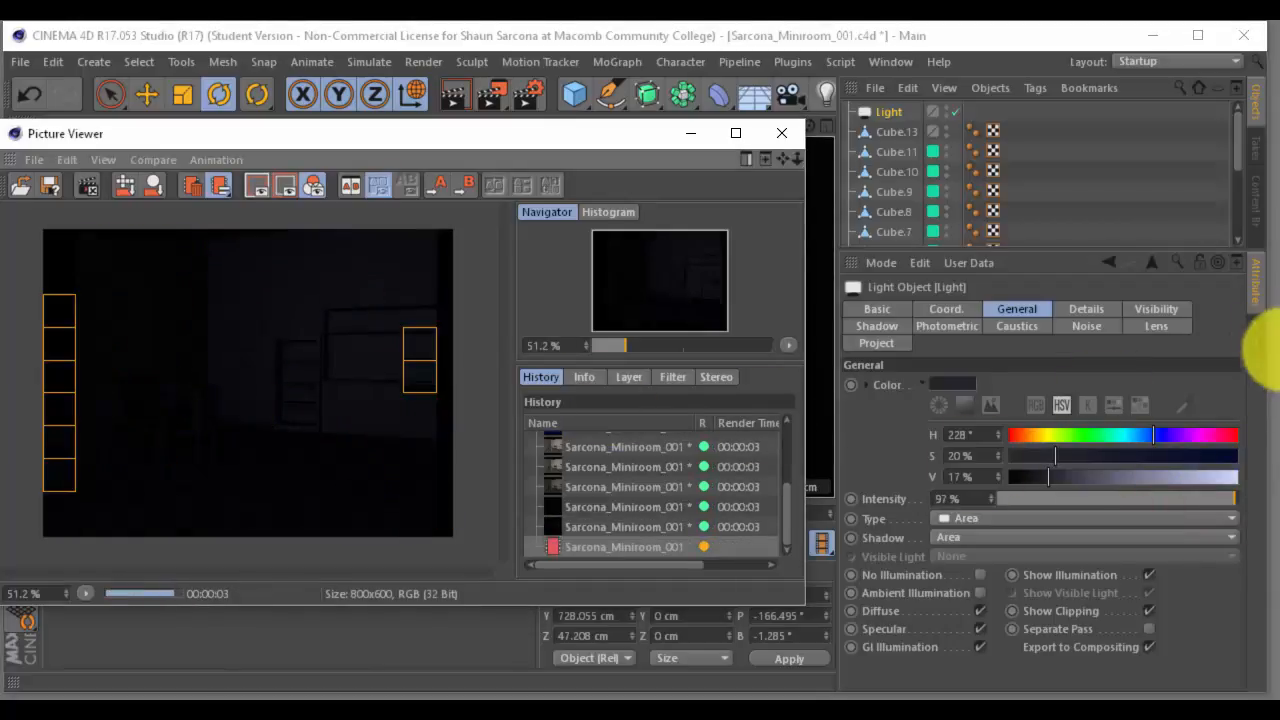
Set the light colour's value to 28%, render the room, and bring up the earlier dim warm render for comparison
left_click_drag(1060, 474, 1073, 476)
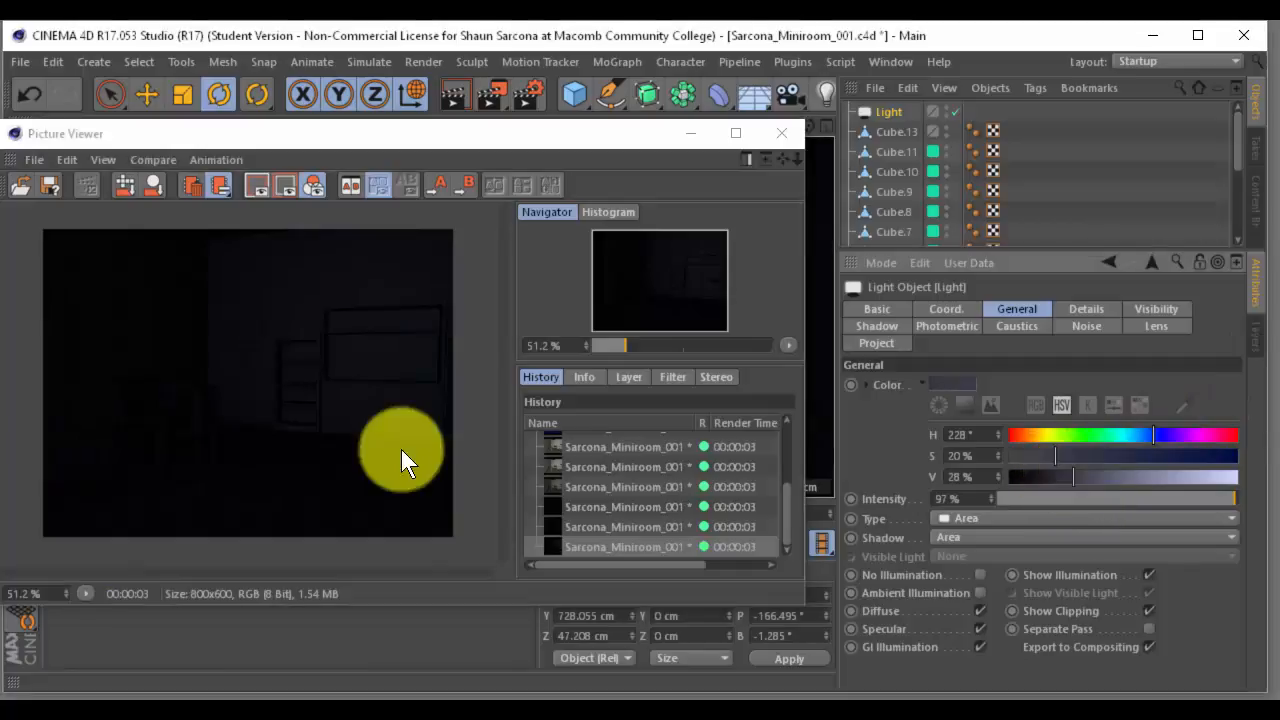
left_click(291, 418)
key("shift+r")
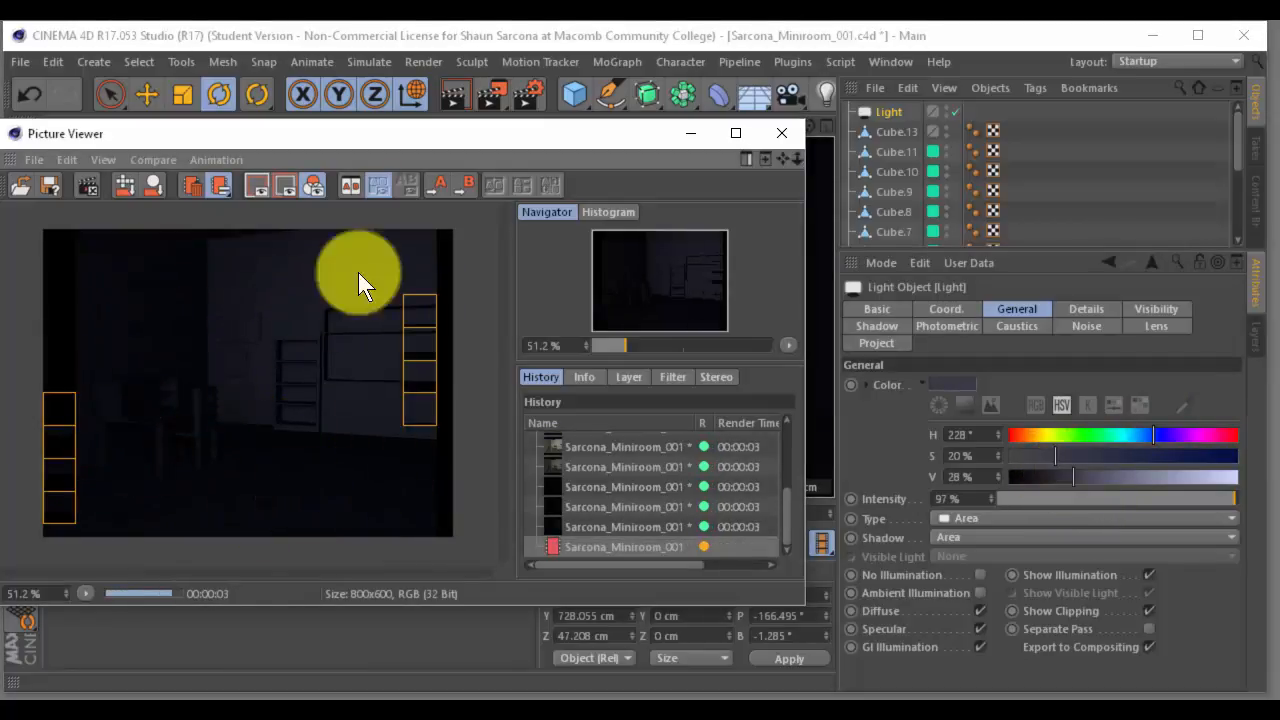
left_click(608, 464)
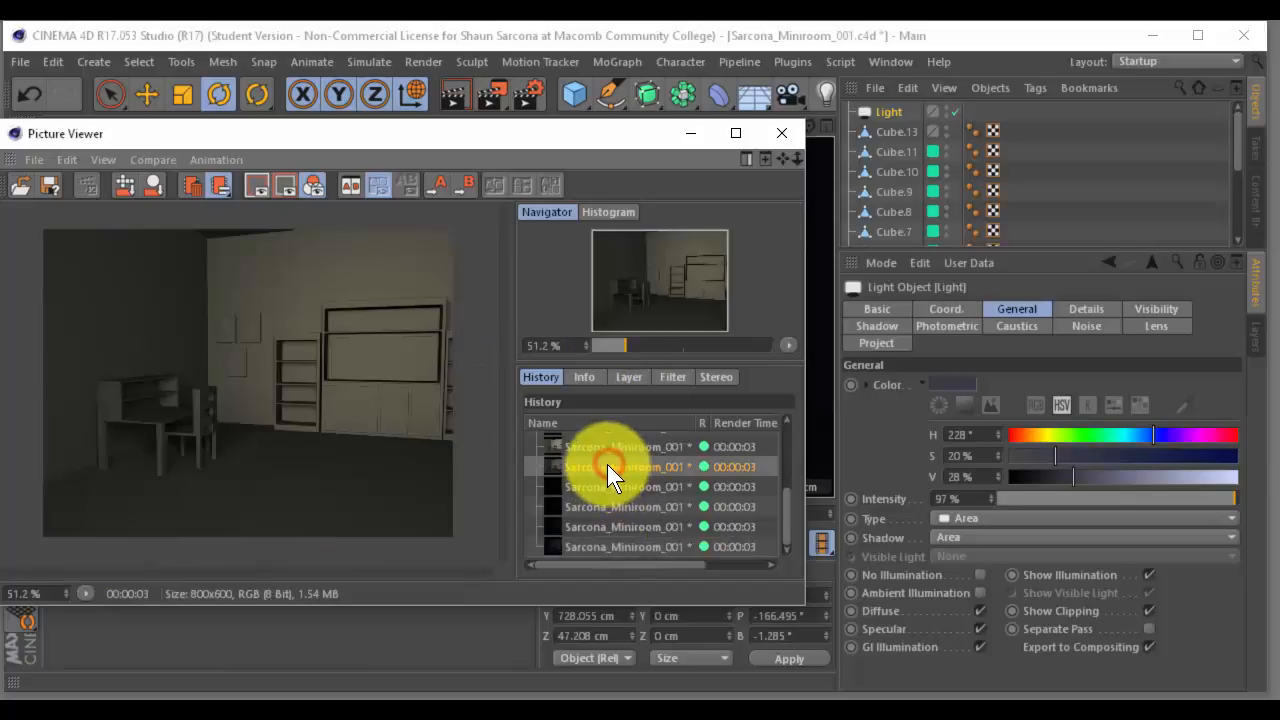
Change the light colour to a dark orange with hue 36° and saturation 83%, and render the room
left_click_drag(1078, 434, 1198, 456)
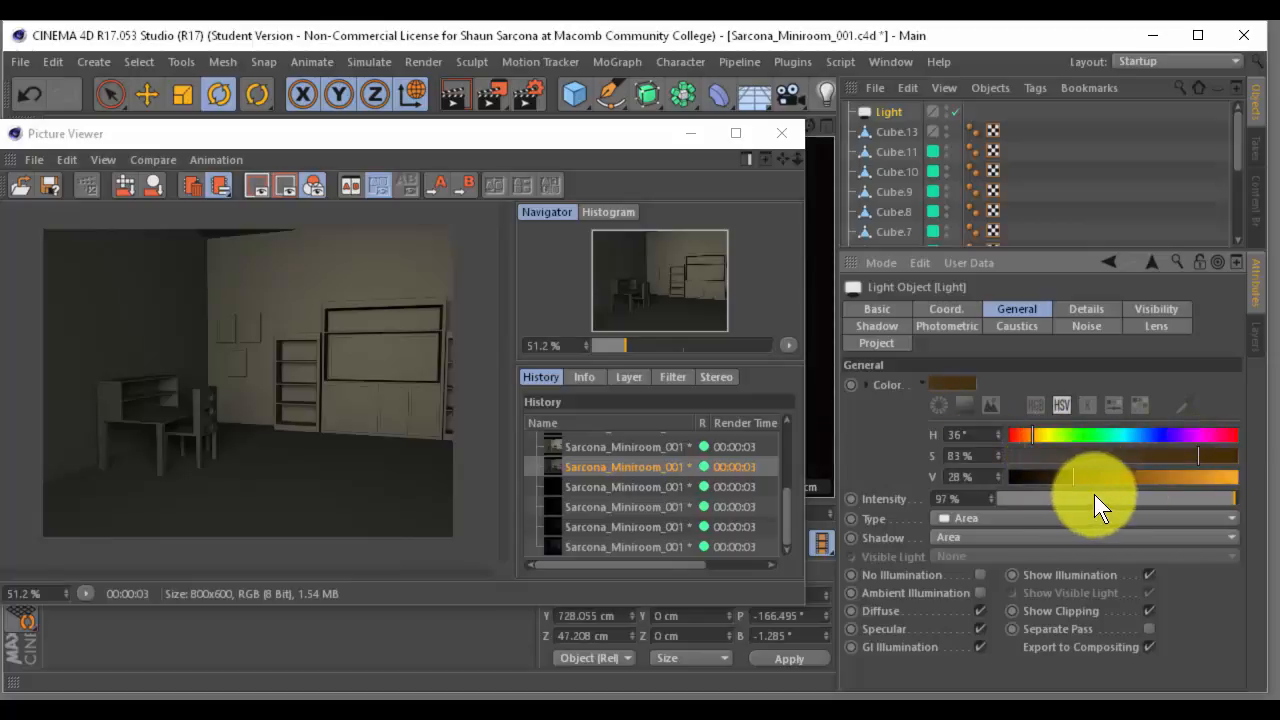
left_click(422, 414)
key("shift+r")
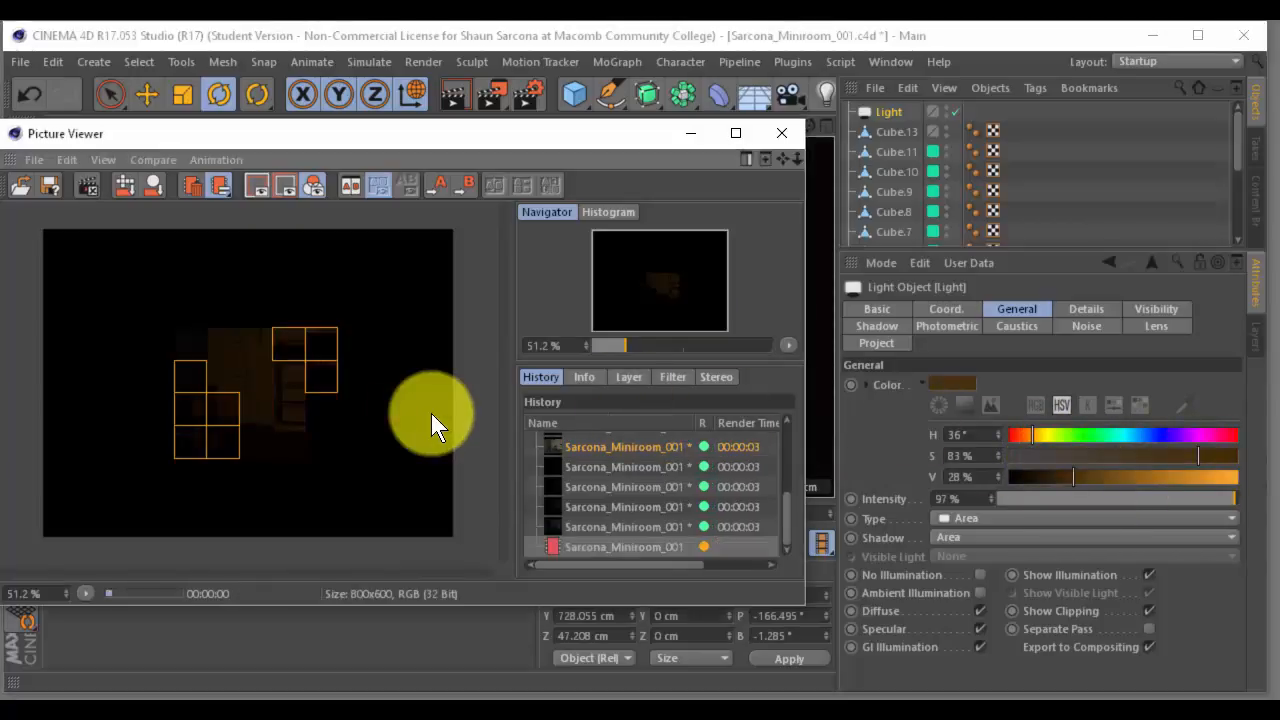
Soften and brighten the orange light colour to saturation 29% and value 45%, and render the room
mouse_move(1078, 456)
left_mouse_down()
mouse_move(1066, 458)
mouse_move(1112, 478)
mouse_move(1075, 454)
left_mouse_up()
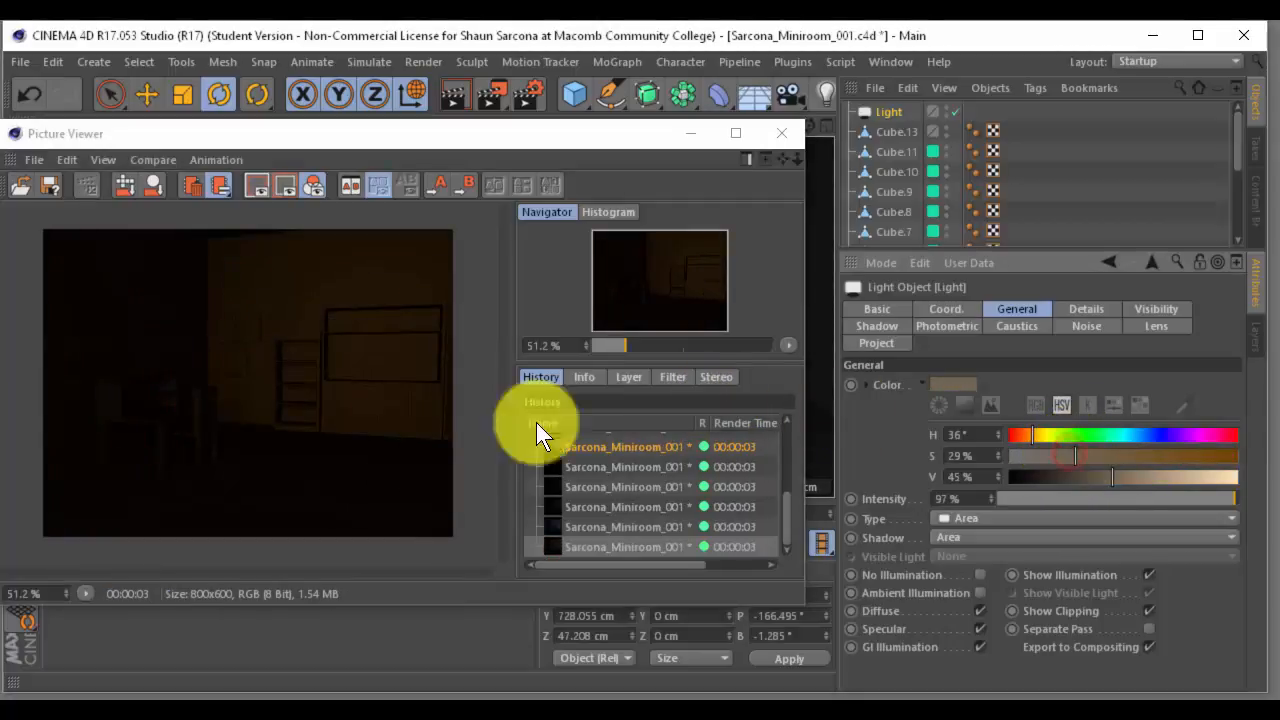
left_click(317, 394)
key("shift+r")
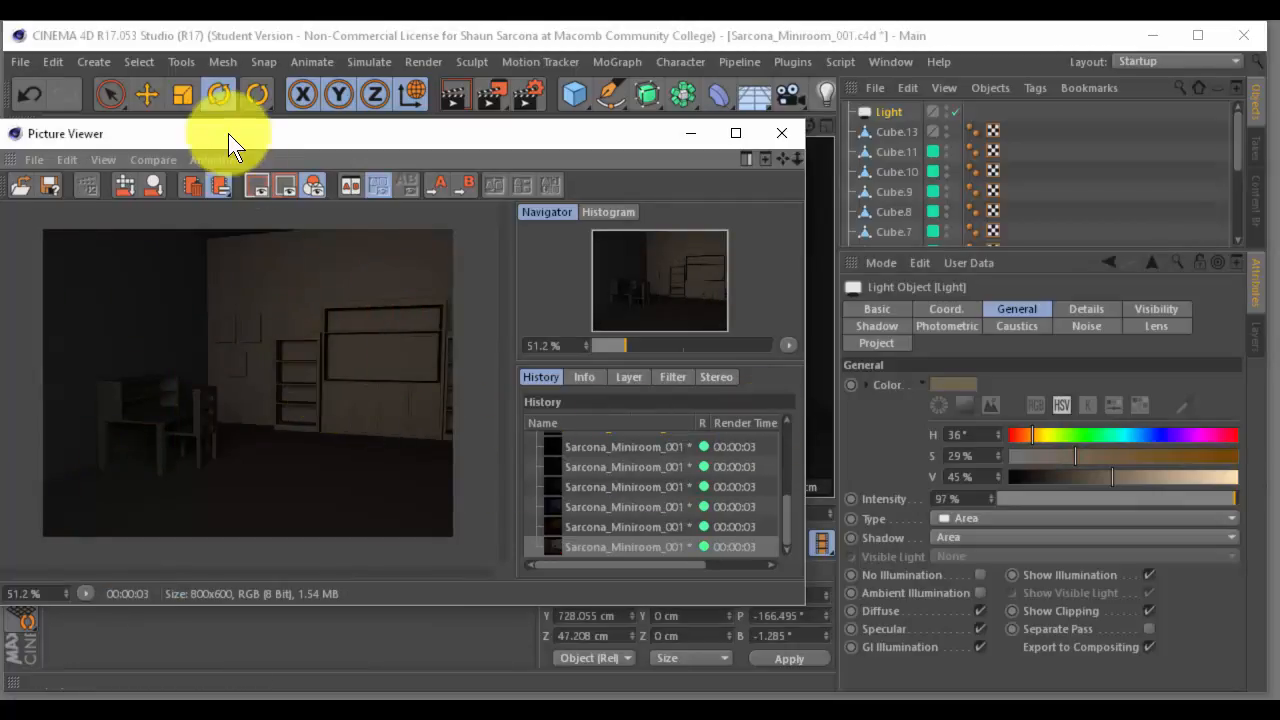
Set the light's area shape to Disc and move the Picture Viewer aside to uncover the perspective view
left_click_drag(229, 132, 241, 130)
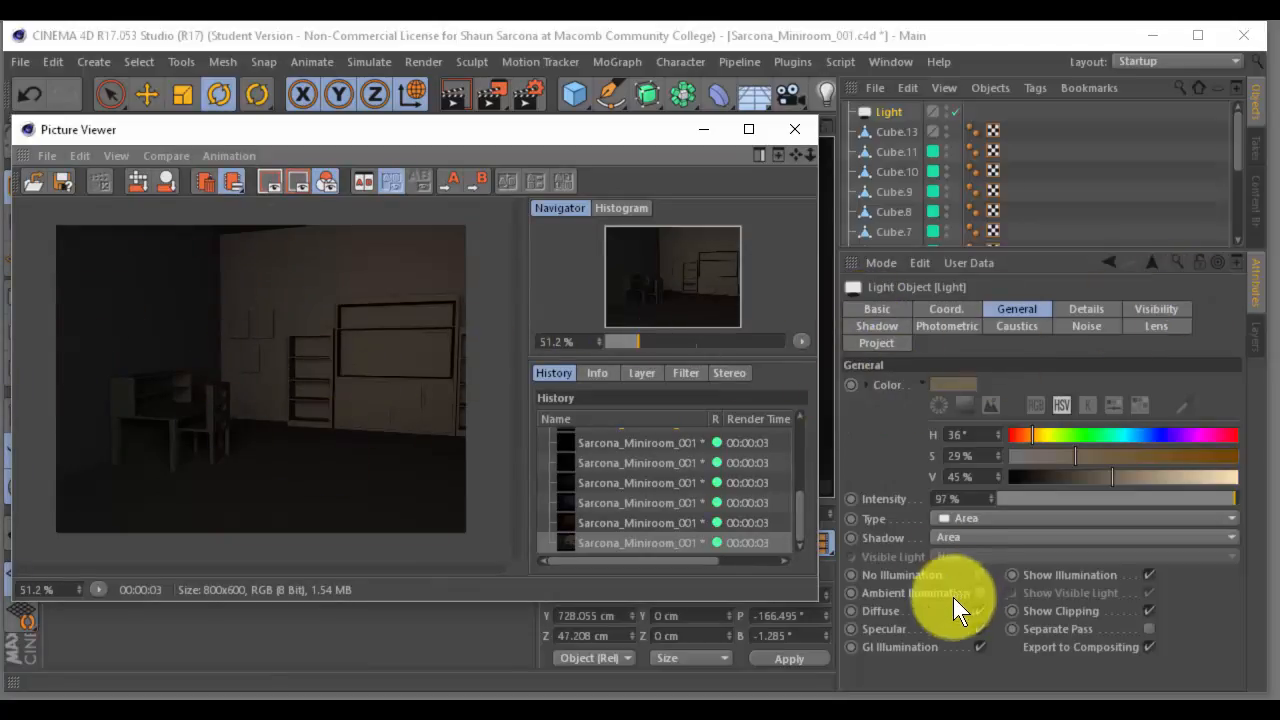
left_click(1091, 308)
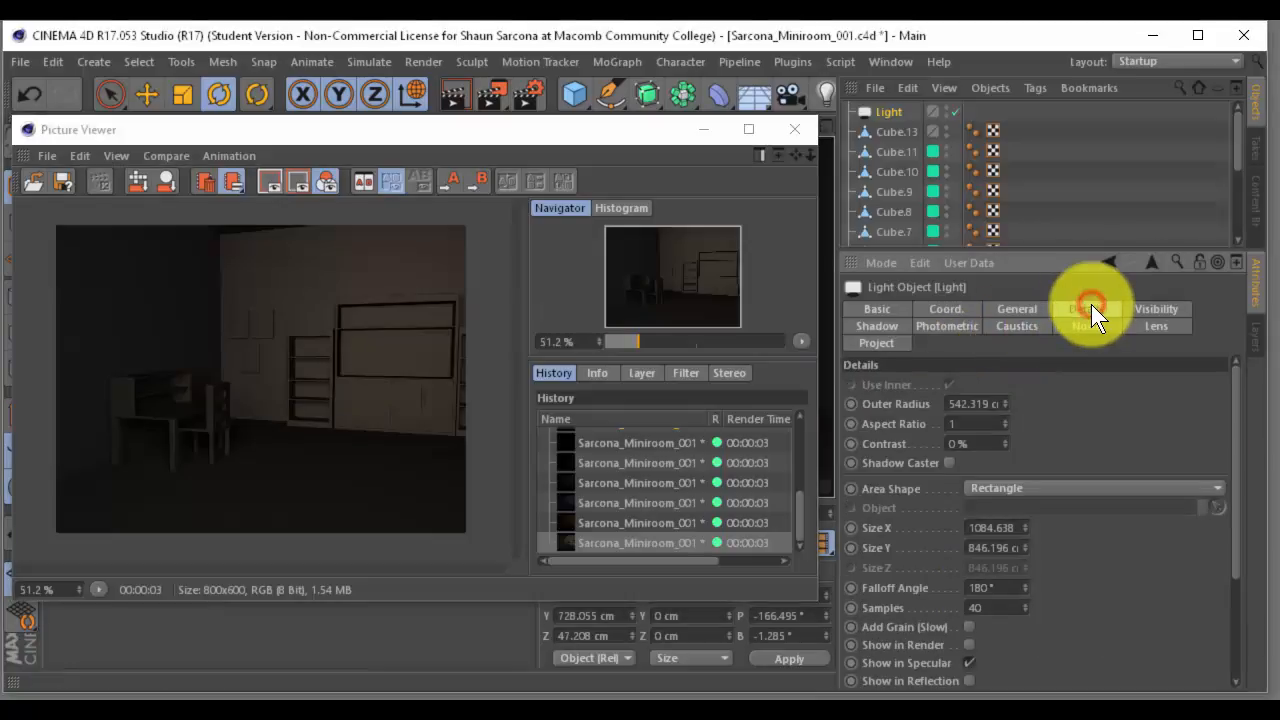
left_click(1034, 489)
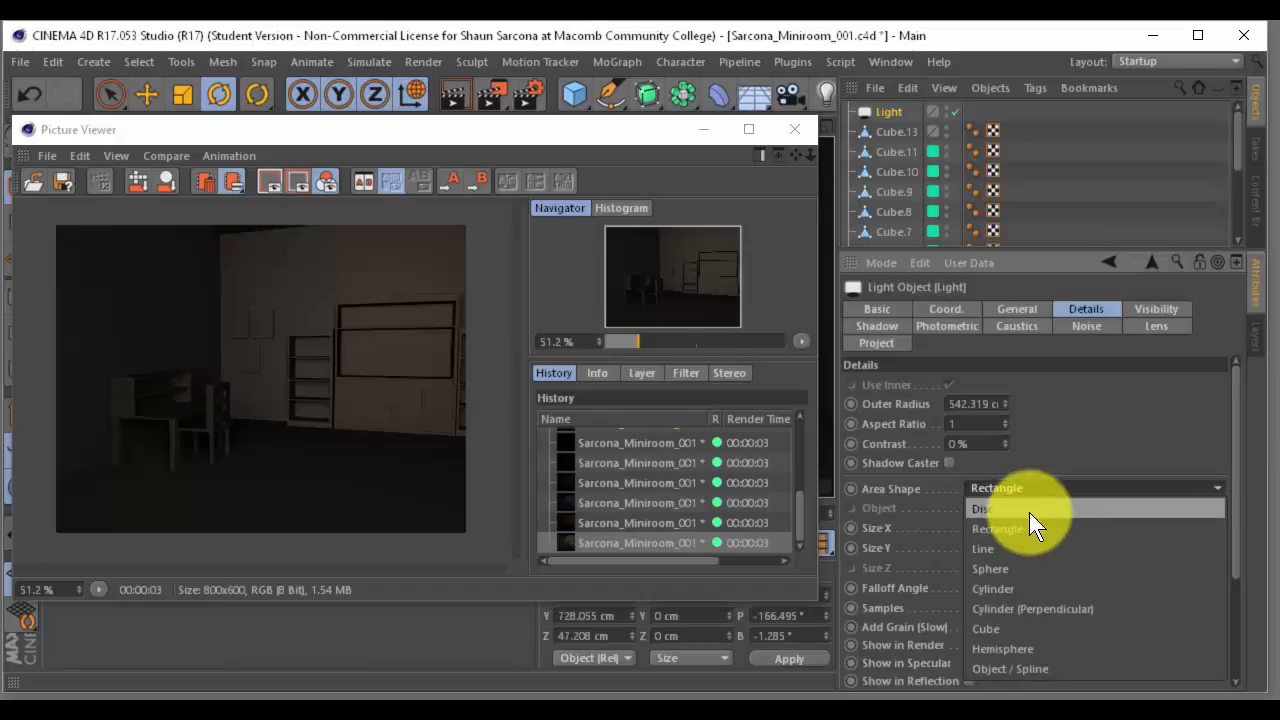
left_click(1029, 512)
left_click_drag(537, 127, 575, 565)
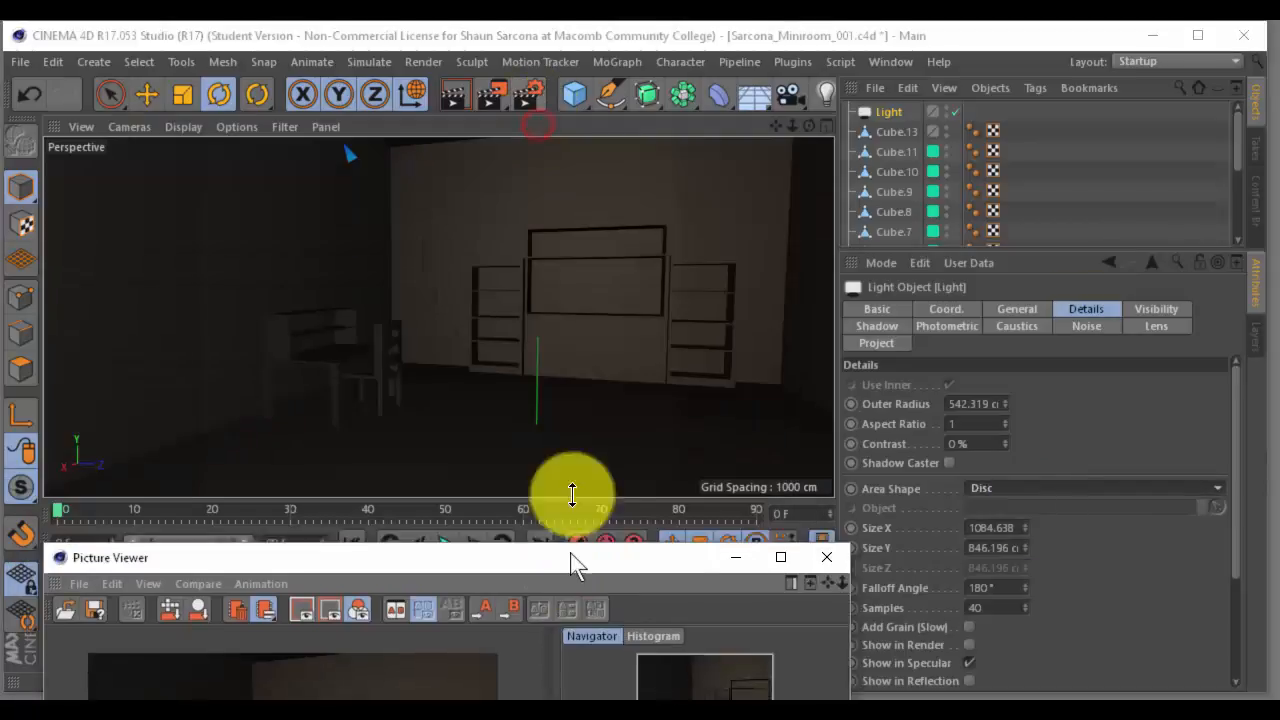
Try the Line and Sphere area shapes on the light, and return it to Disc
left_click_drag(577, 329, 382, 308, "alt")
left_click(989, 487)
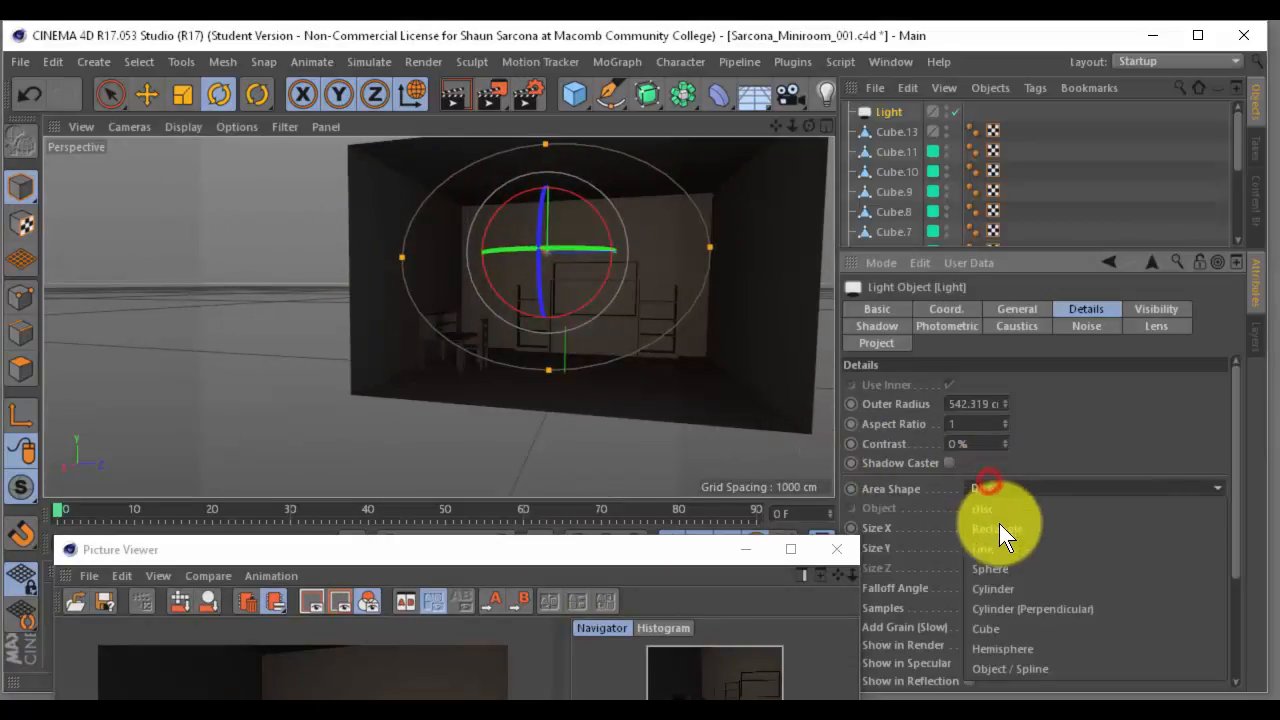
left_click(1001, 546)
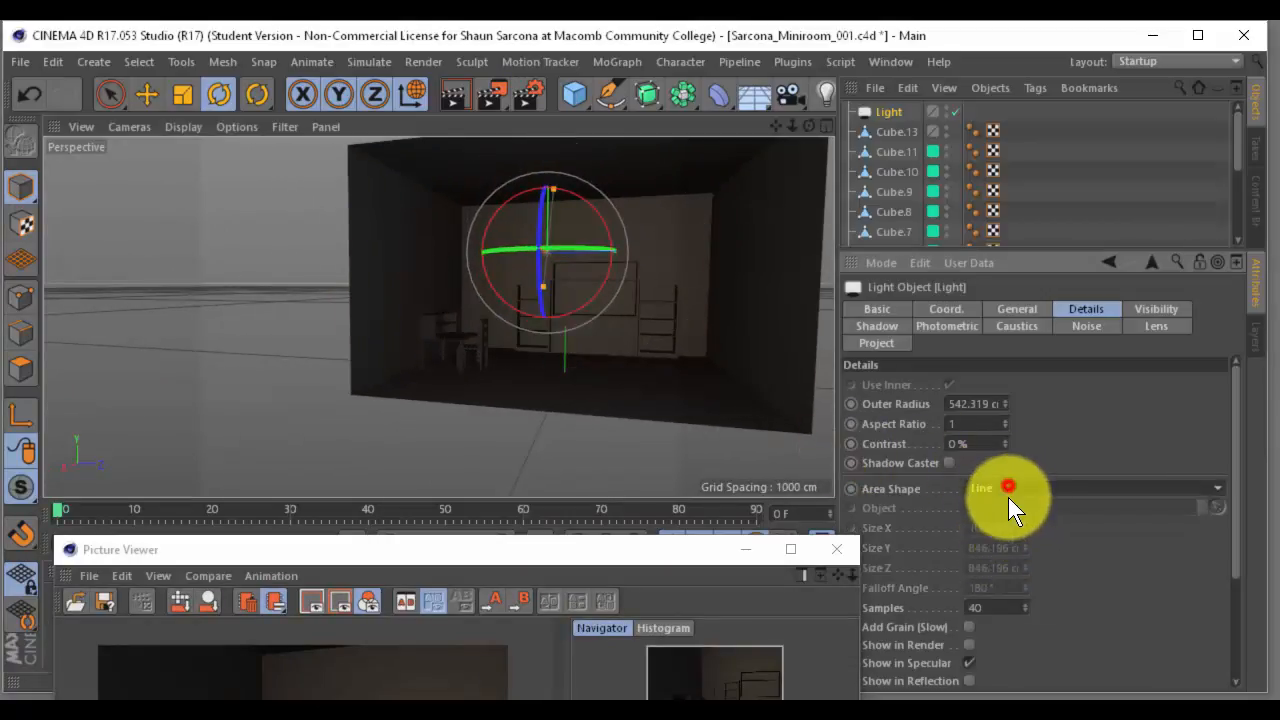
left_click(1008, 497)
left_click(1008, 563)
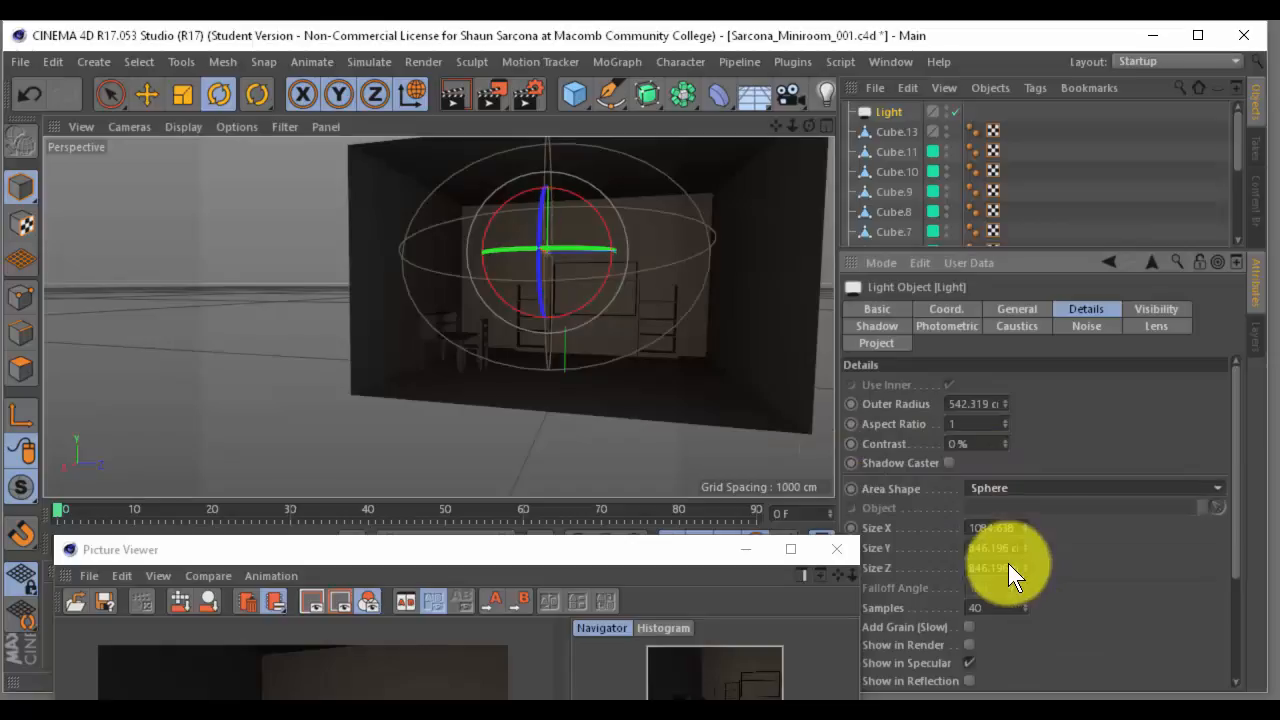
left_click(1026, 487)
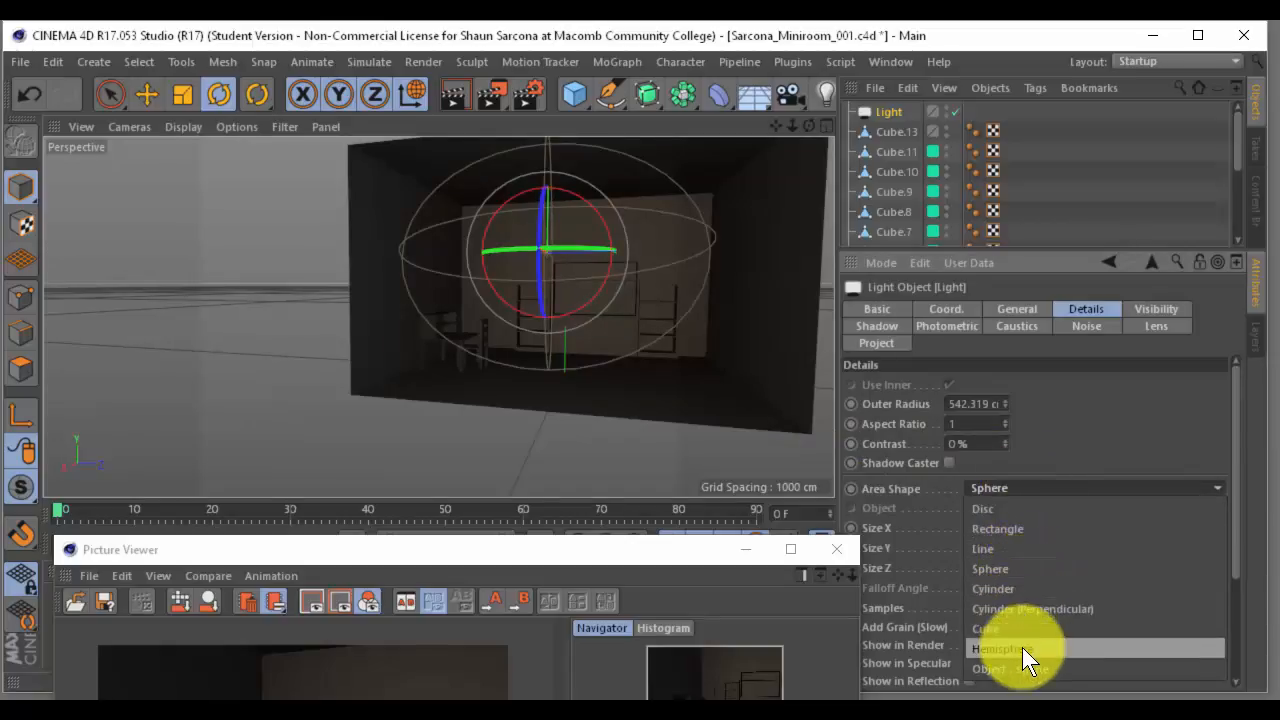
left_click(1011, 508)
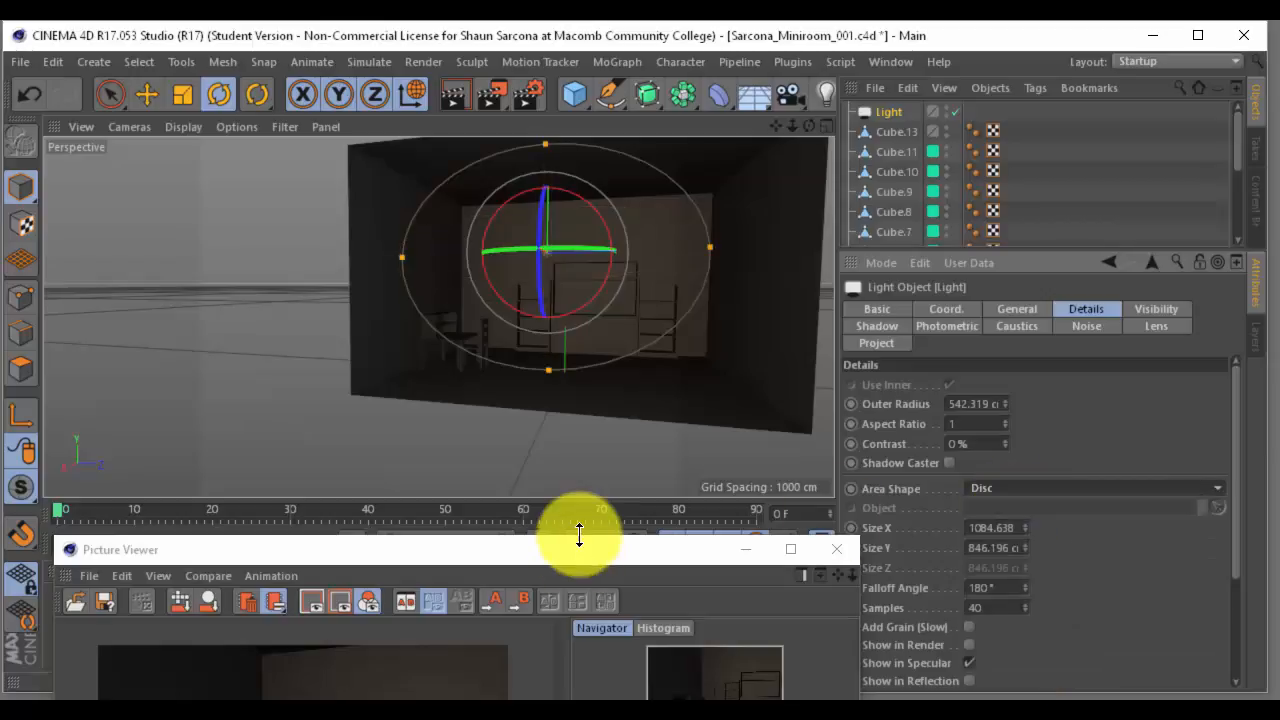
Frame the back wall shelving more closely, bring the Picture Viewer back over the viewport, and render the room with the disc light
left_click_drag(551, 348, 434, 371, "alt")
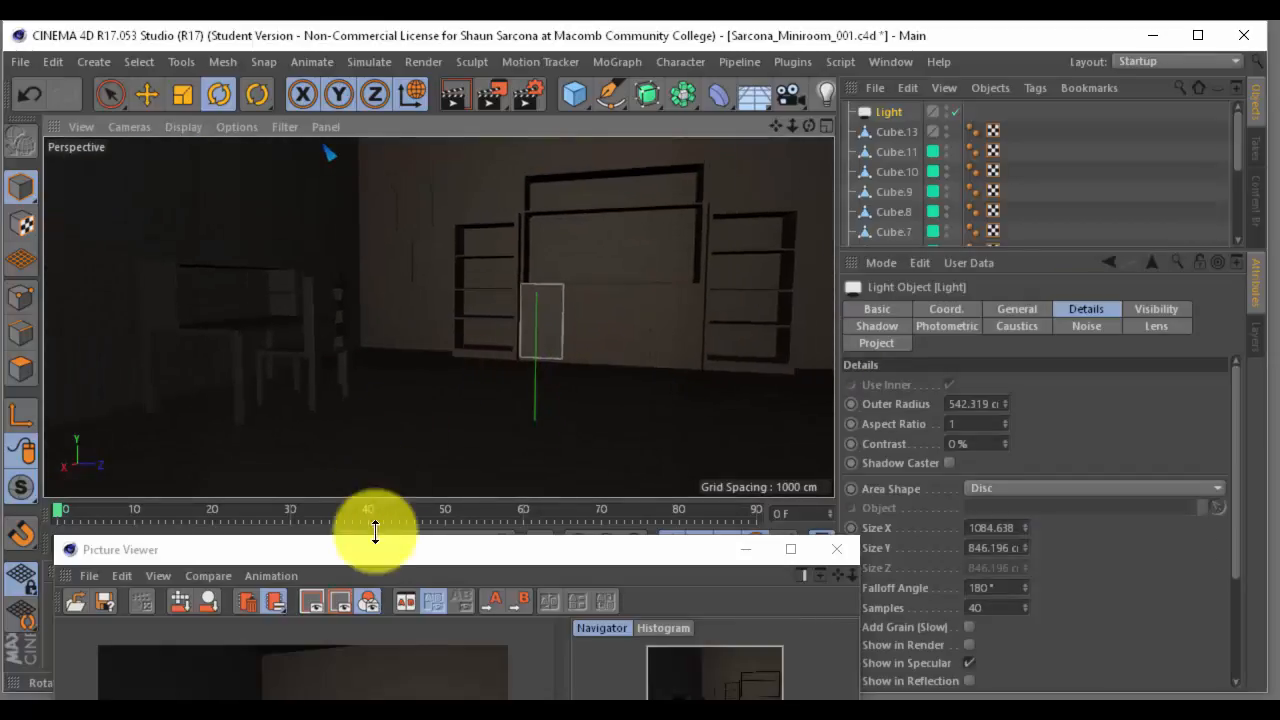
left_click_drag(350, 549, 345, 162)
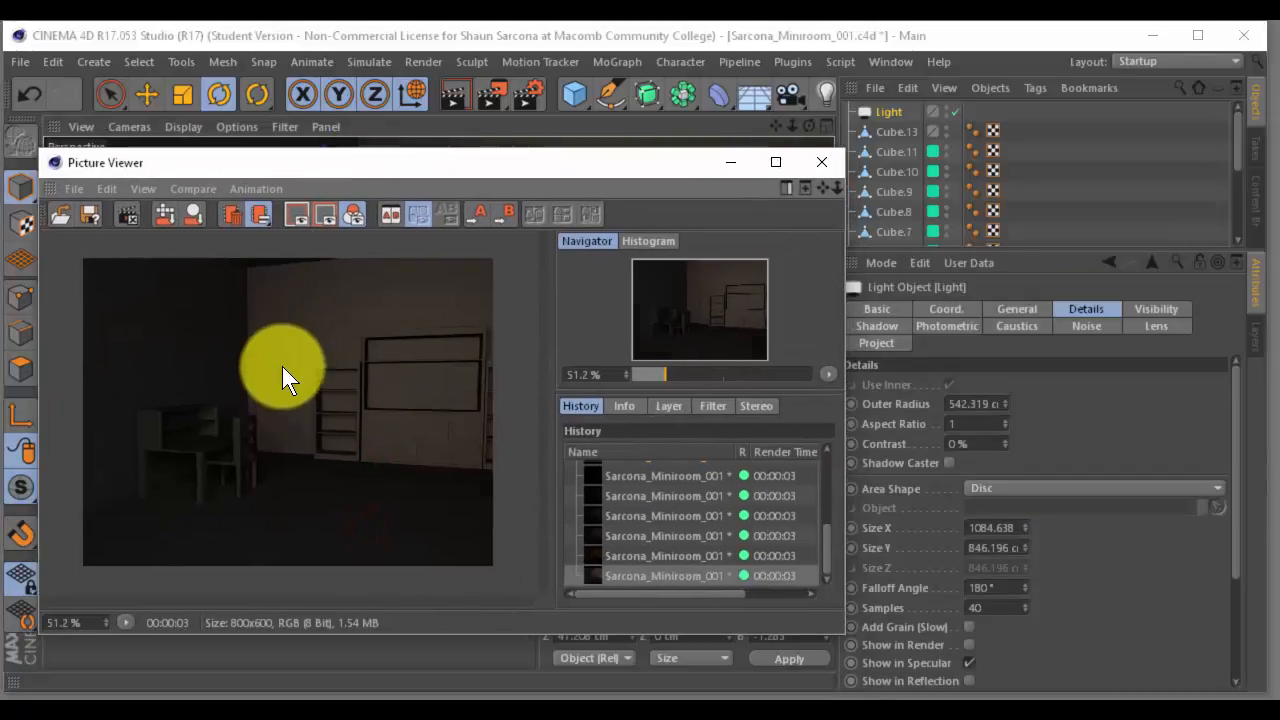
key("shift+r")
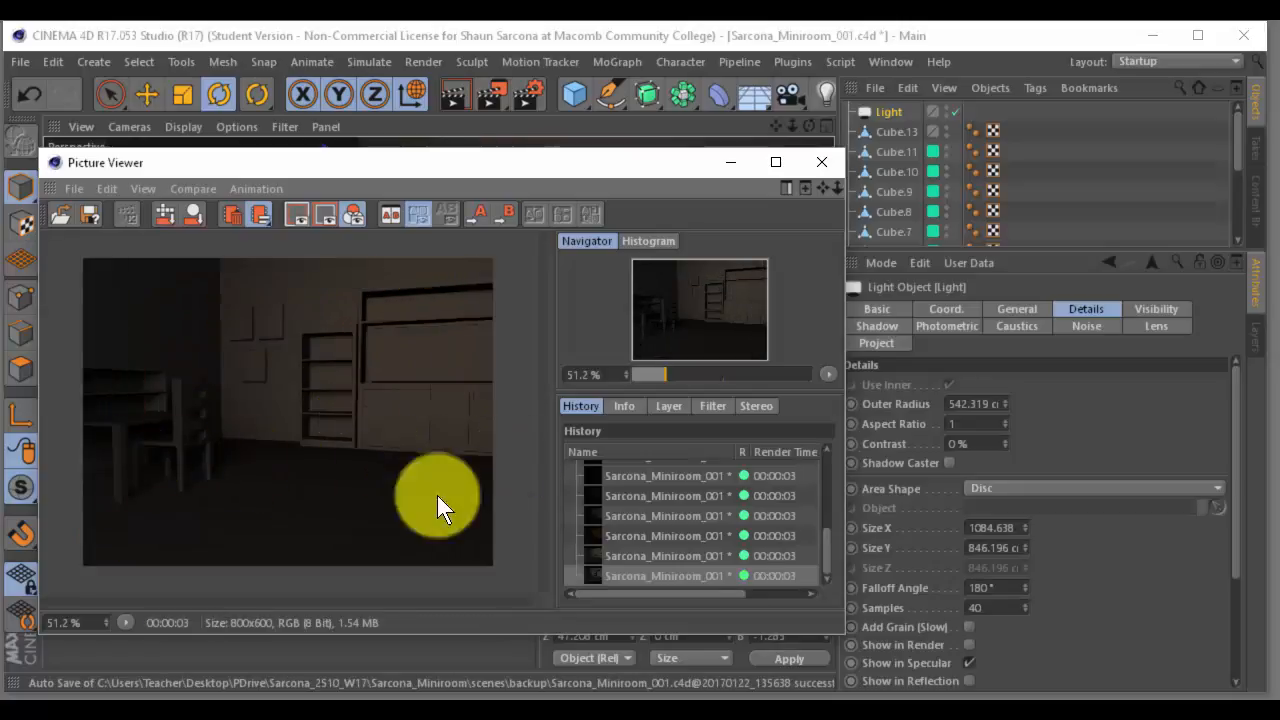
Compare the two most recent renders in the history by switching back and forth between them
left_click(605, 552)
left_click(640, 577)
left_click(638, 561)
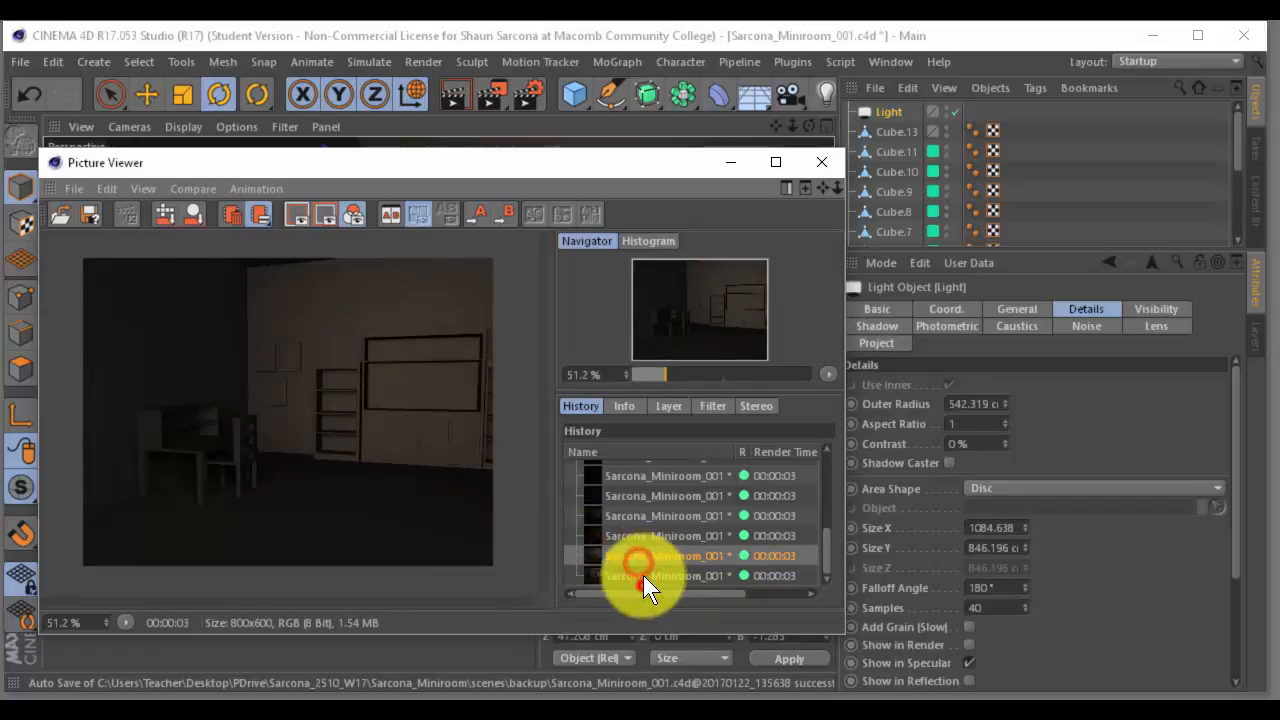
left_click(643, 576)
left_click(636, 558)
left_click(635, 571)
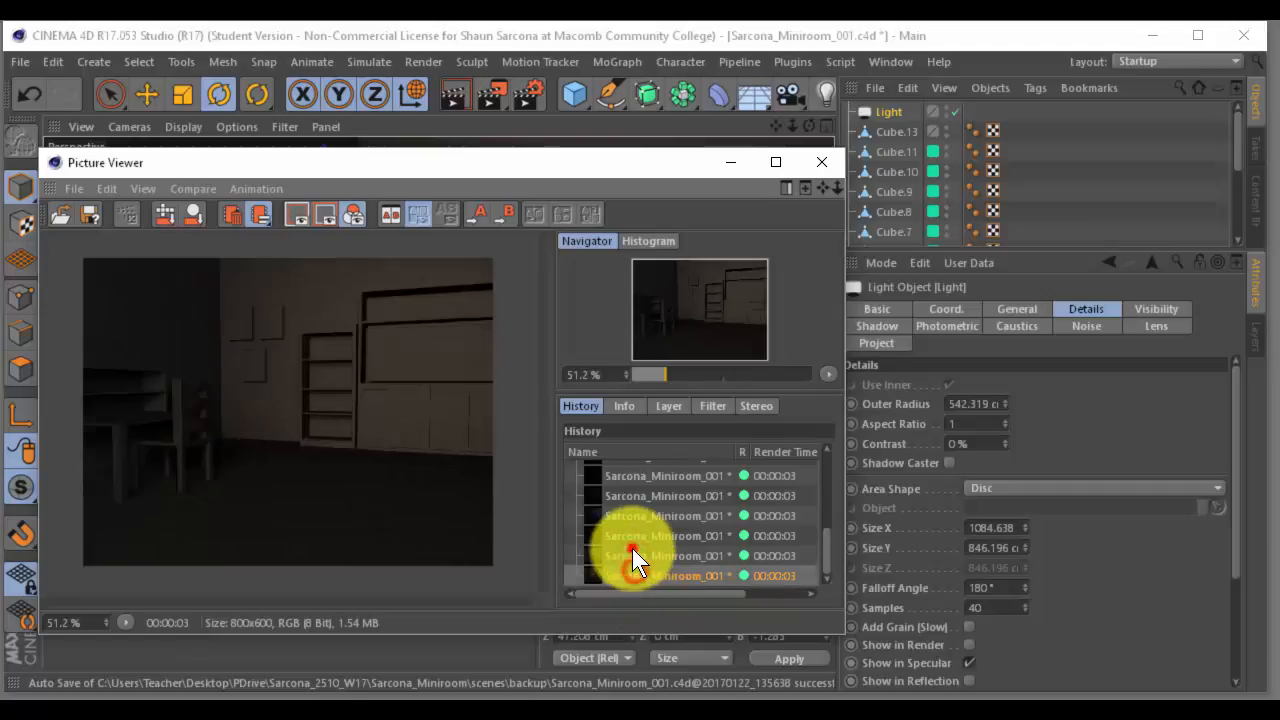
left_click(632, 549)
left_click(633, 567)
left_click(633, 554)
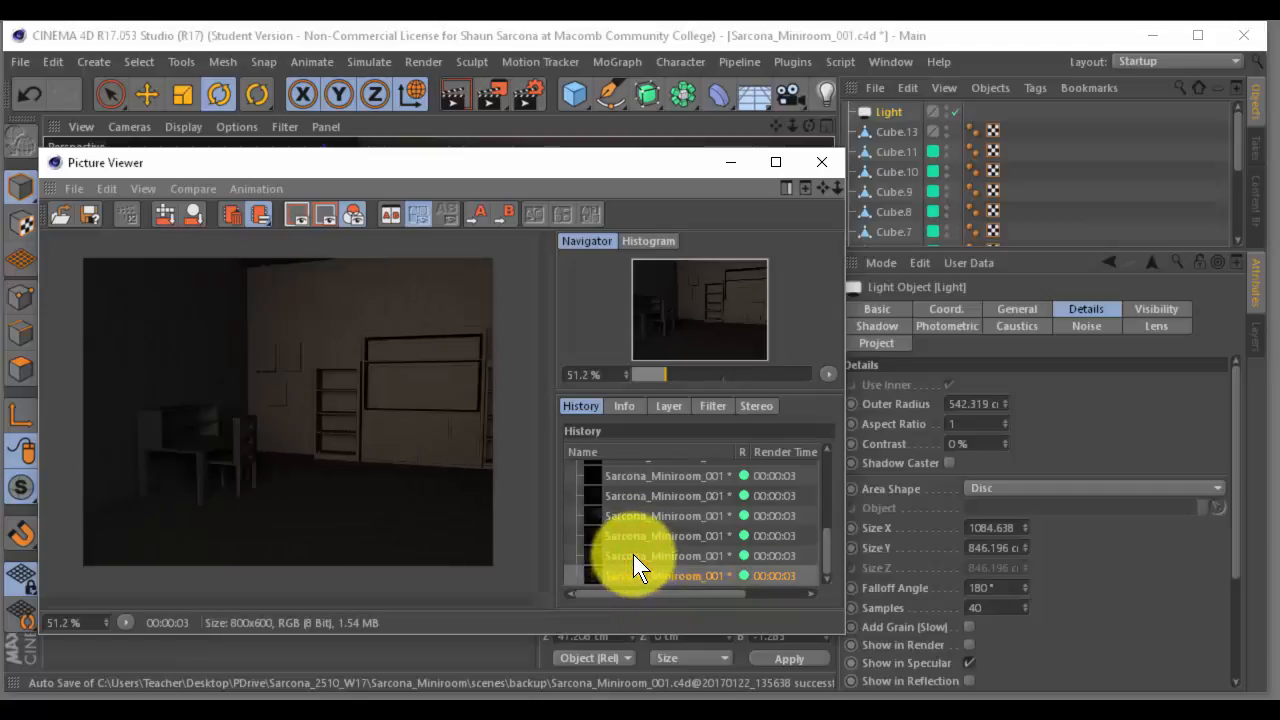
key("Up")
key("Down")
key("Up")
key("Down")
key("Up")
key("Down")
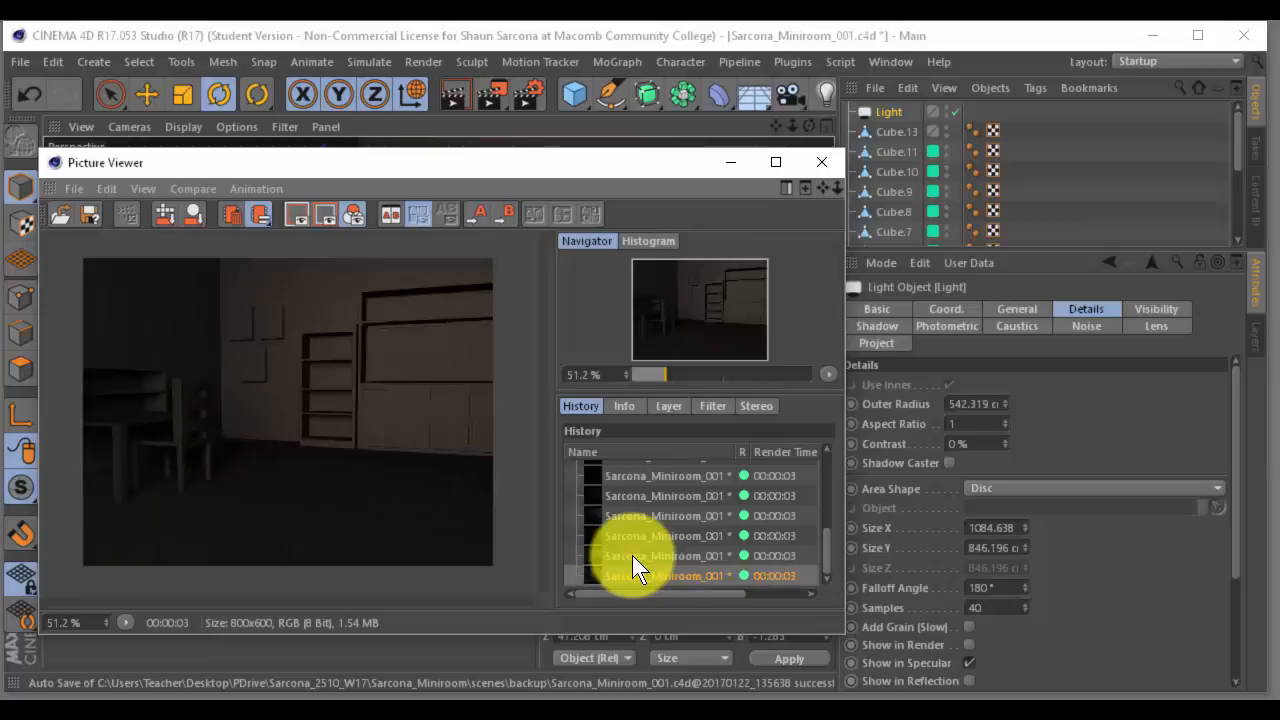
left_click(632, 555)
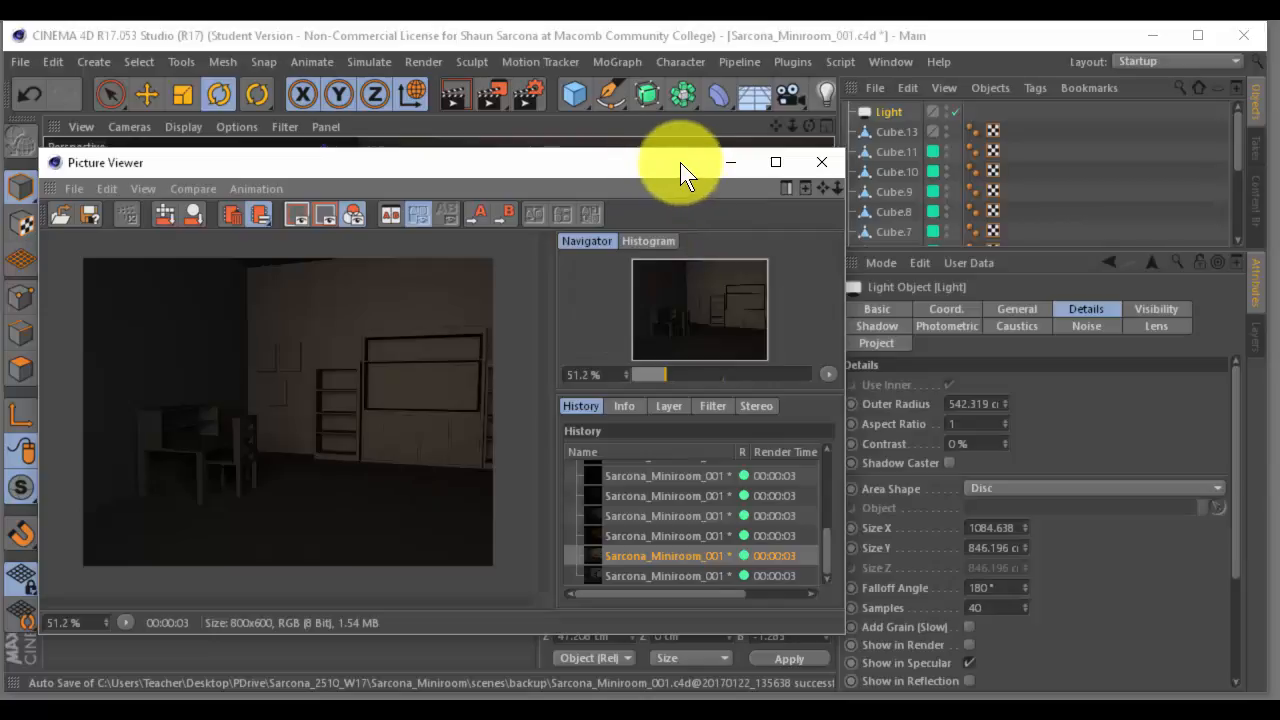
Set the light's intensity to 146%, render the room, and inspect the shadows around the wall shelving up close
left_click(890, 110)
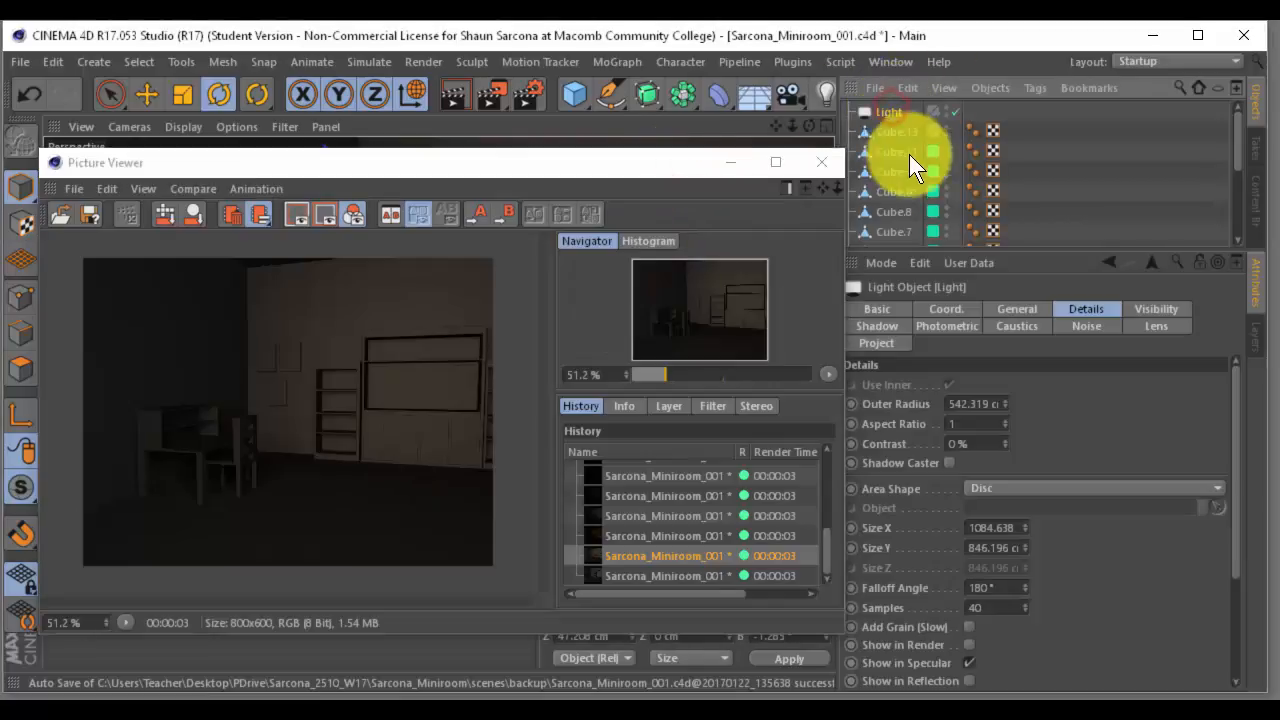
left_click(967, 309)
left_click(998, 309)
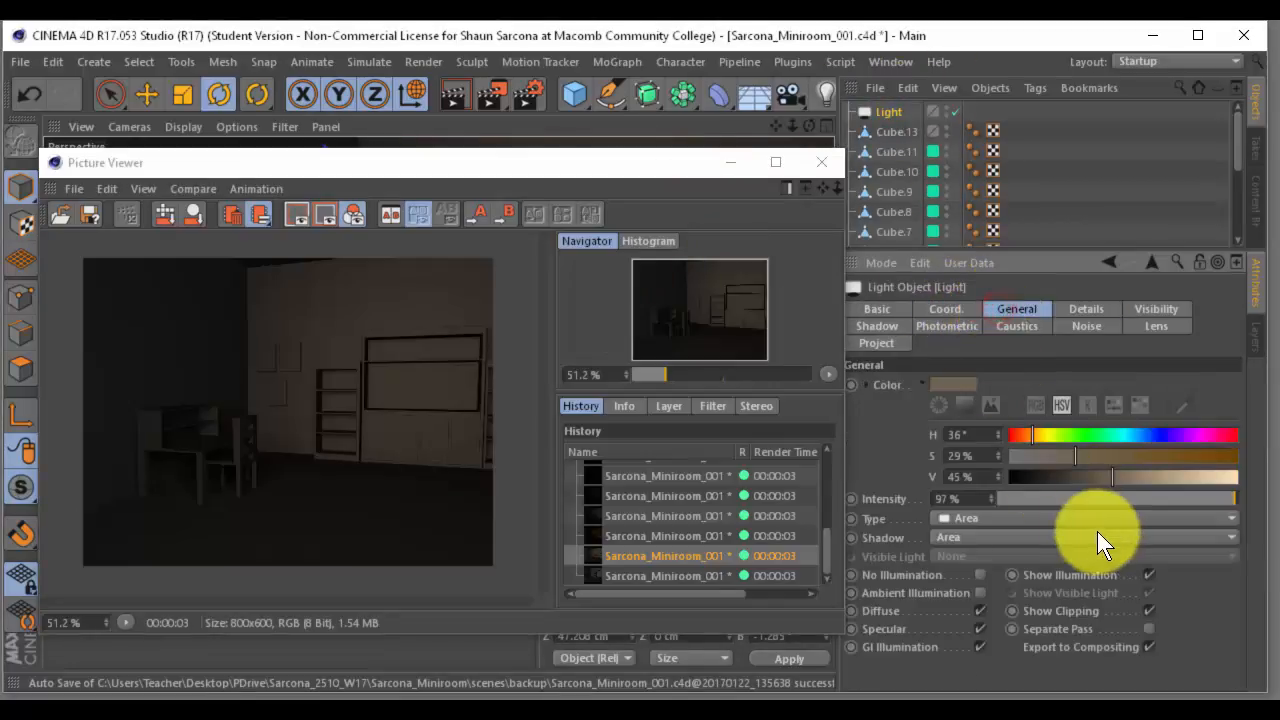
left_click(993, 500)
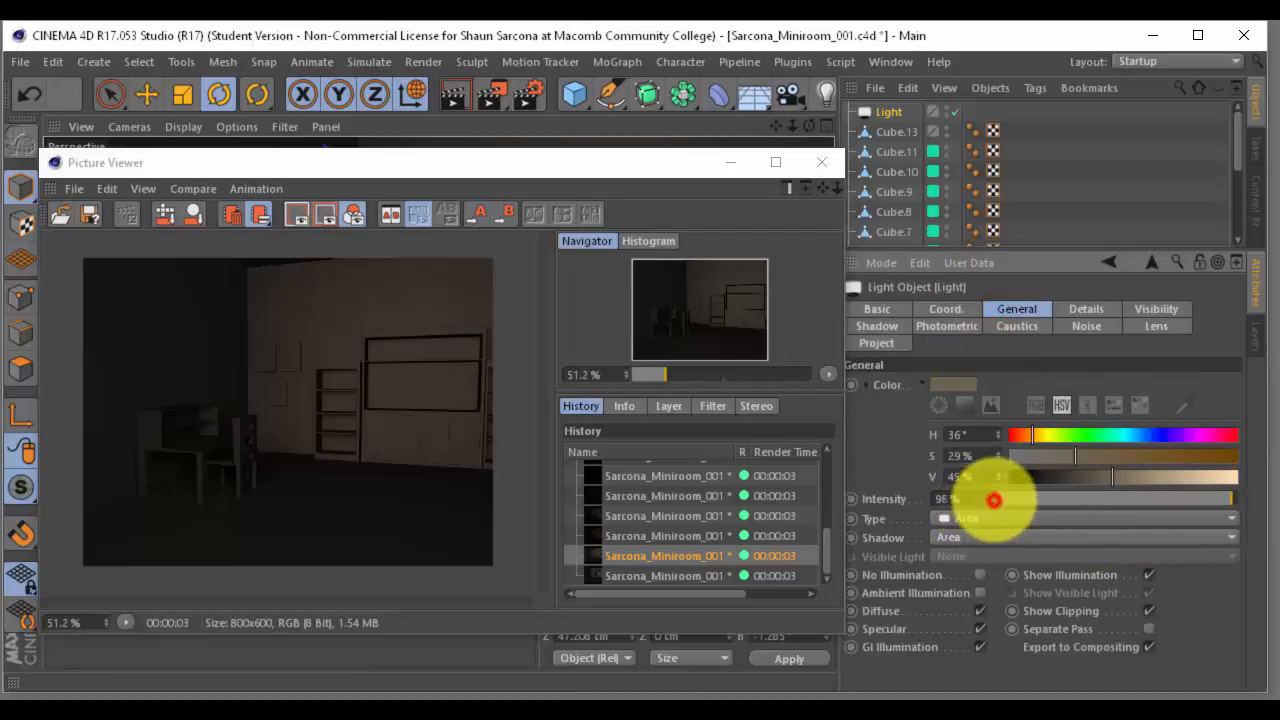
left_click_drag(994, 500, 992, 497)
left_click(334, 430)
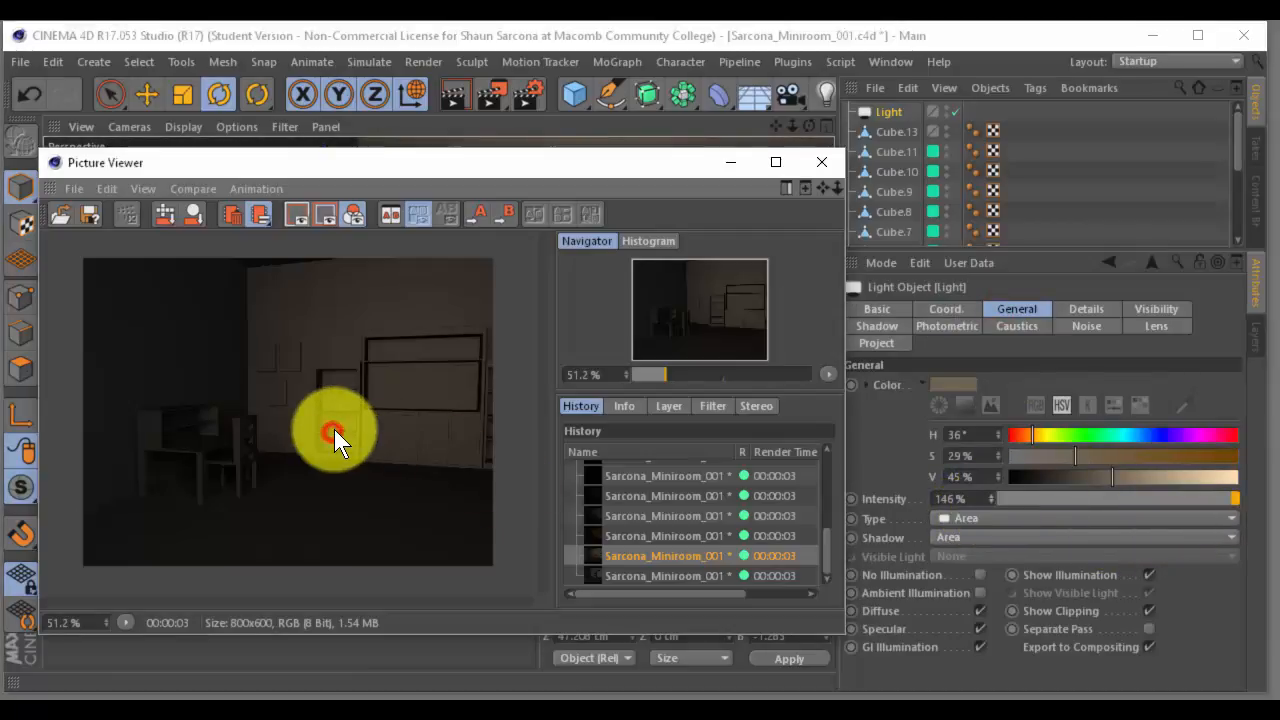
key("shift+r")
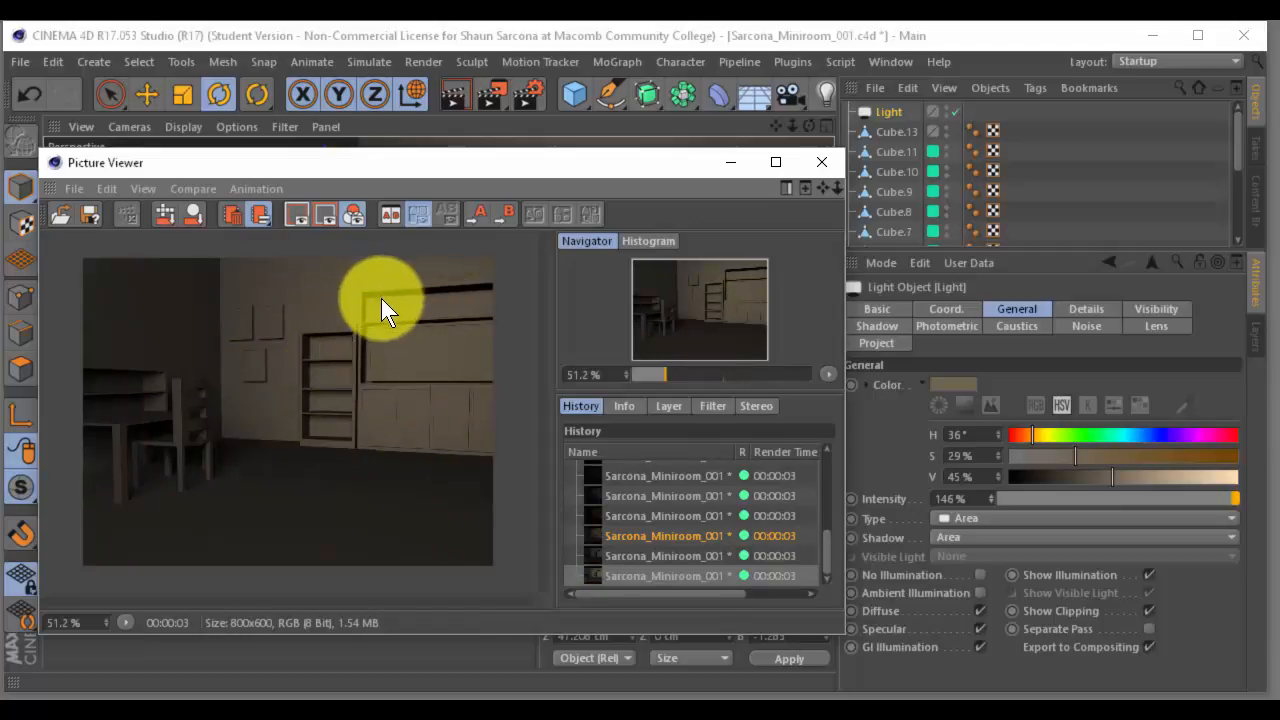
scroll(400, 295, "up", 5)
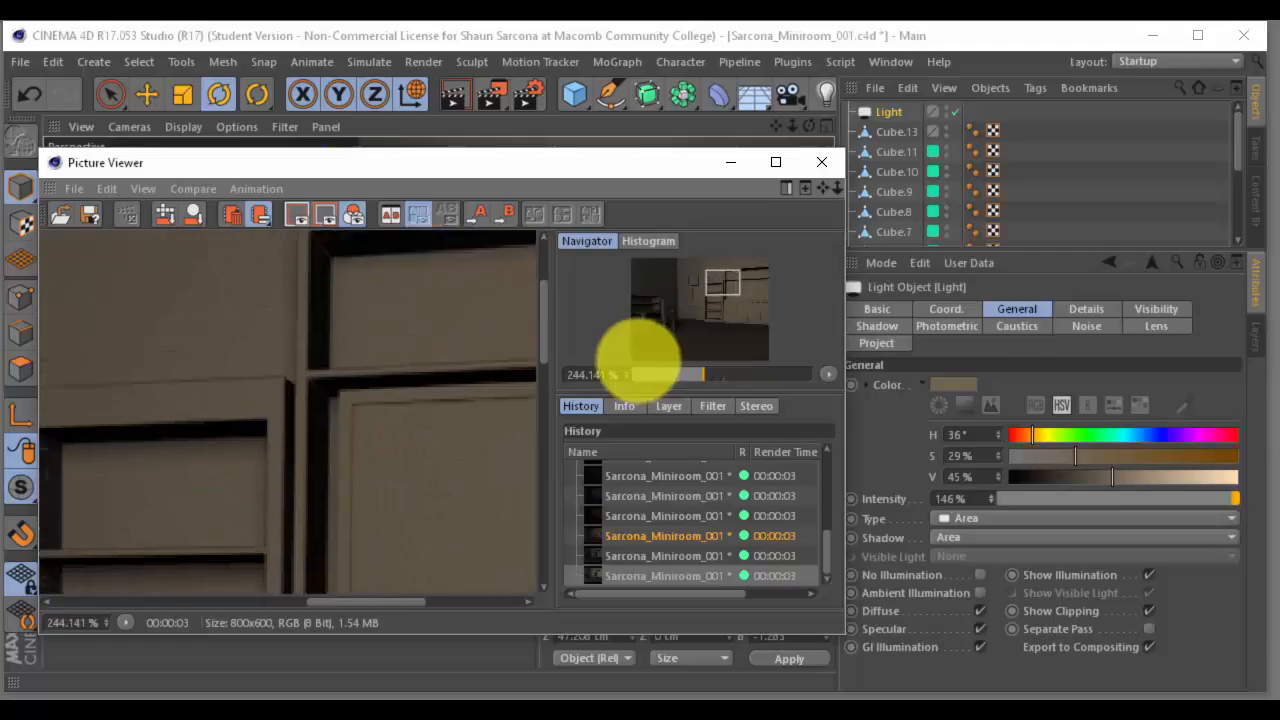
left_click_drag(456, 243, 388, 300)
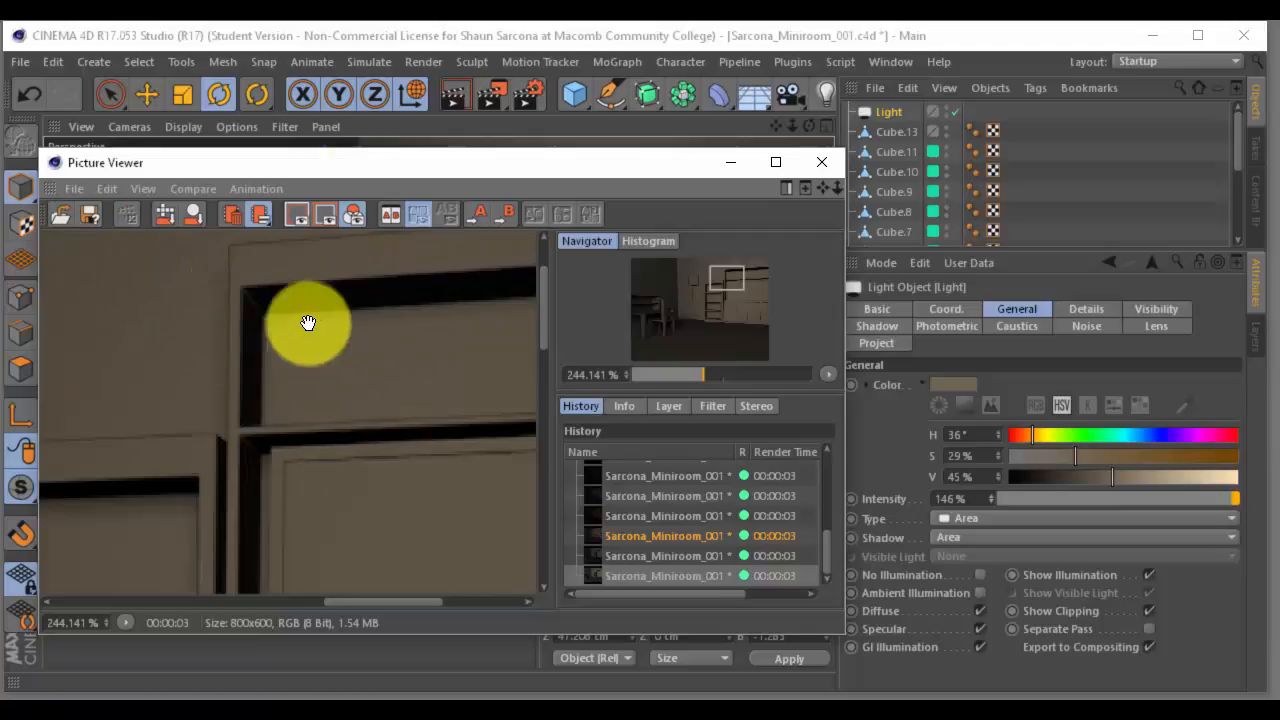
scroll(390, 403, "down", 6)
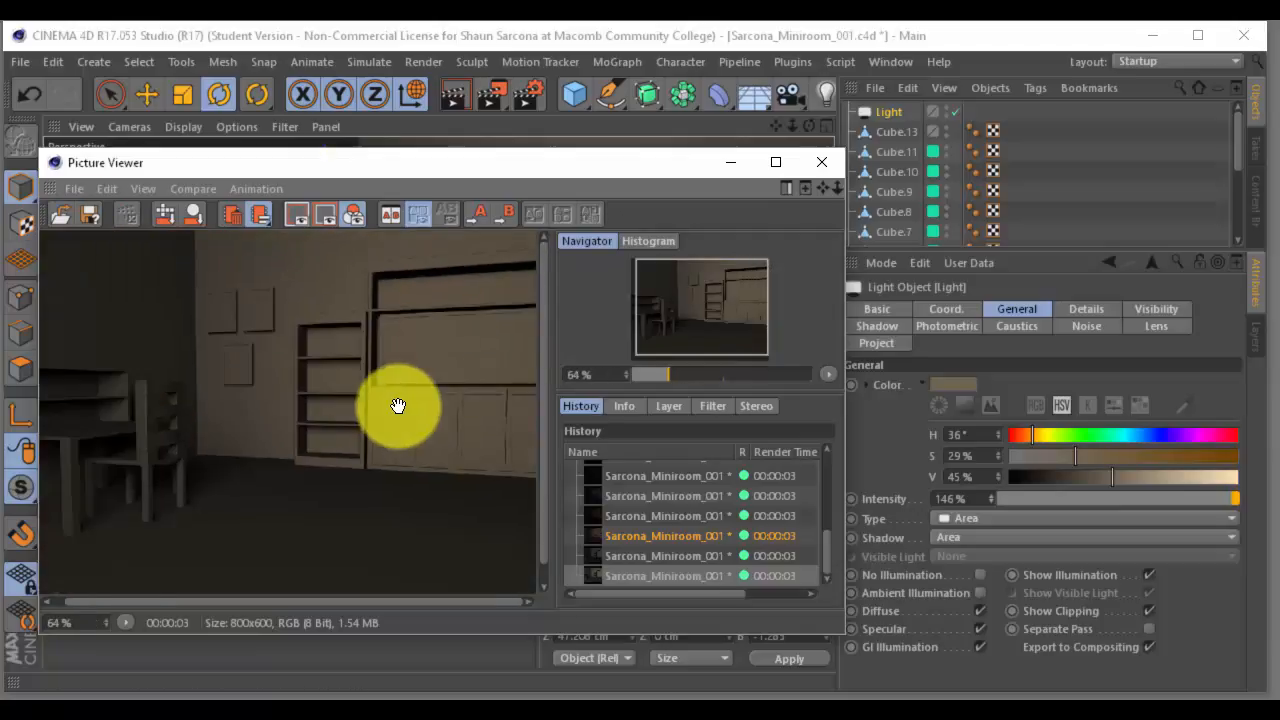
scroll(398, 405, "down", 1)
Move the Picture Viewer off the viewport and duplicate the light straight down, placing the copy below the original
left_click_drag(620, 163, 0, 200)
right_click_drag(640, 370, 277, 301, "alt")
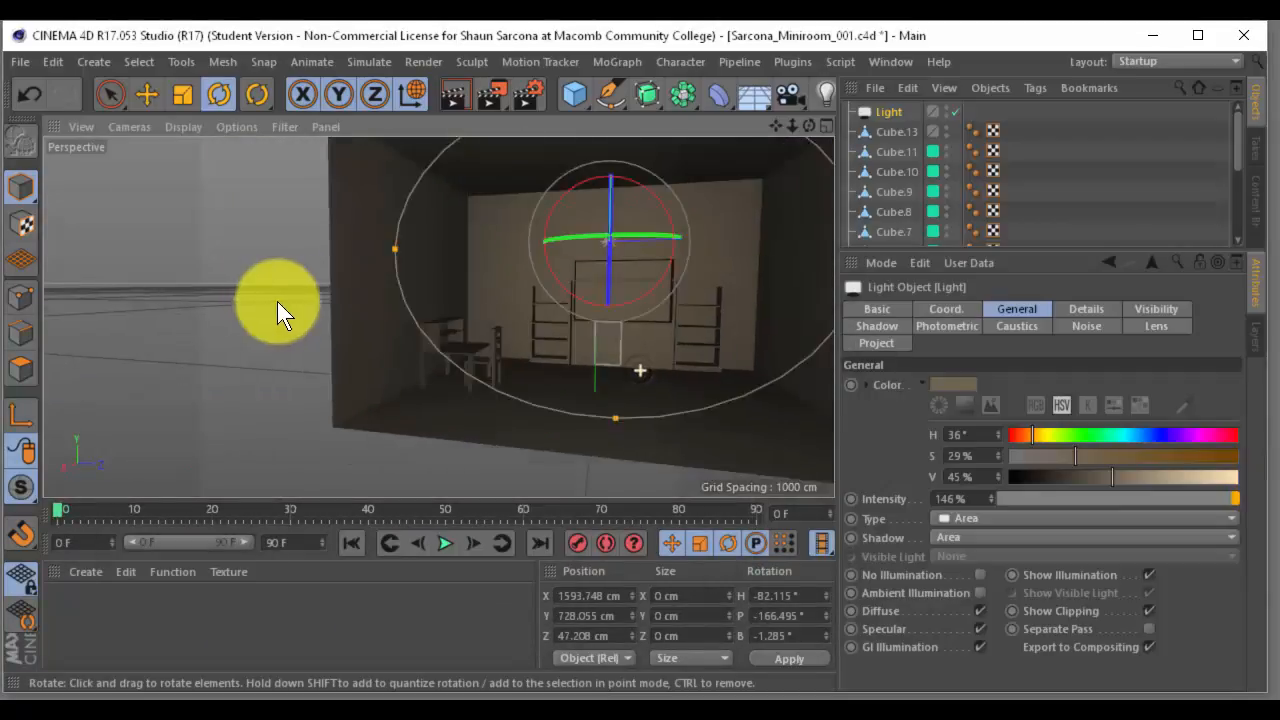
left_click_drag(714, 294, 522, 345, "alt")
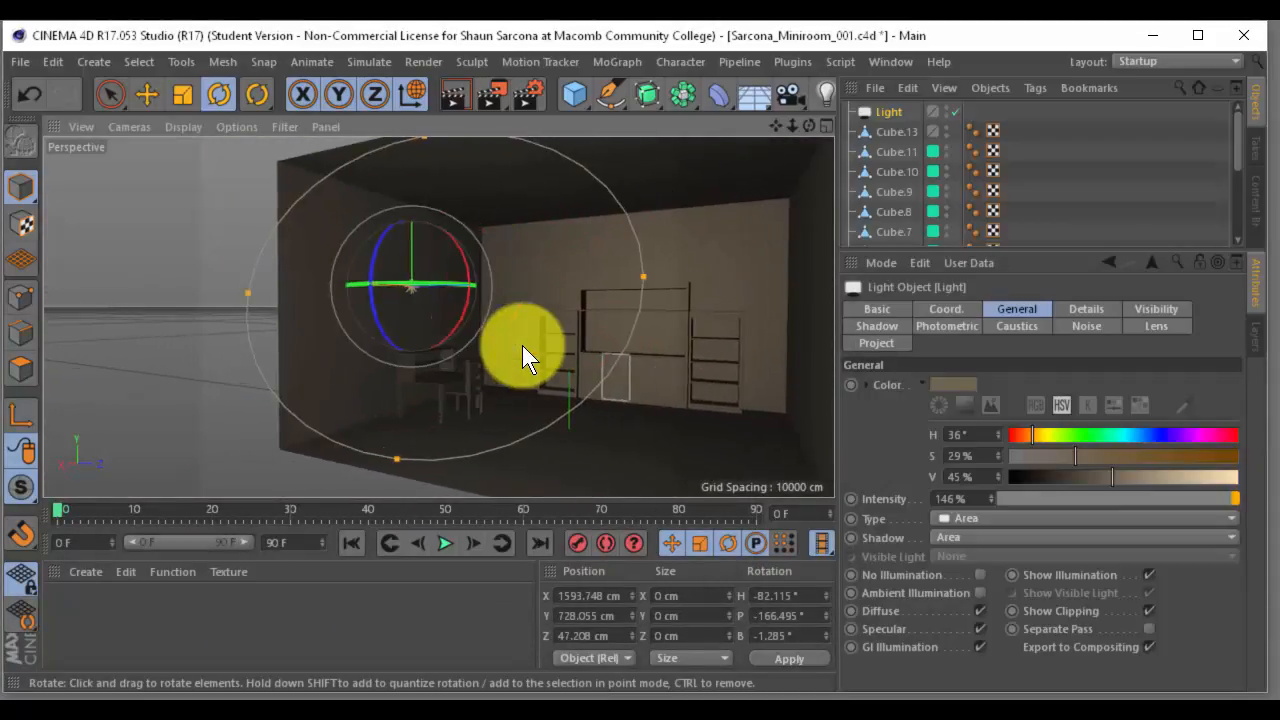
key("e")
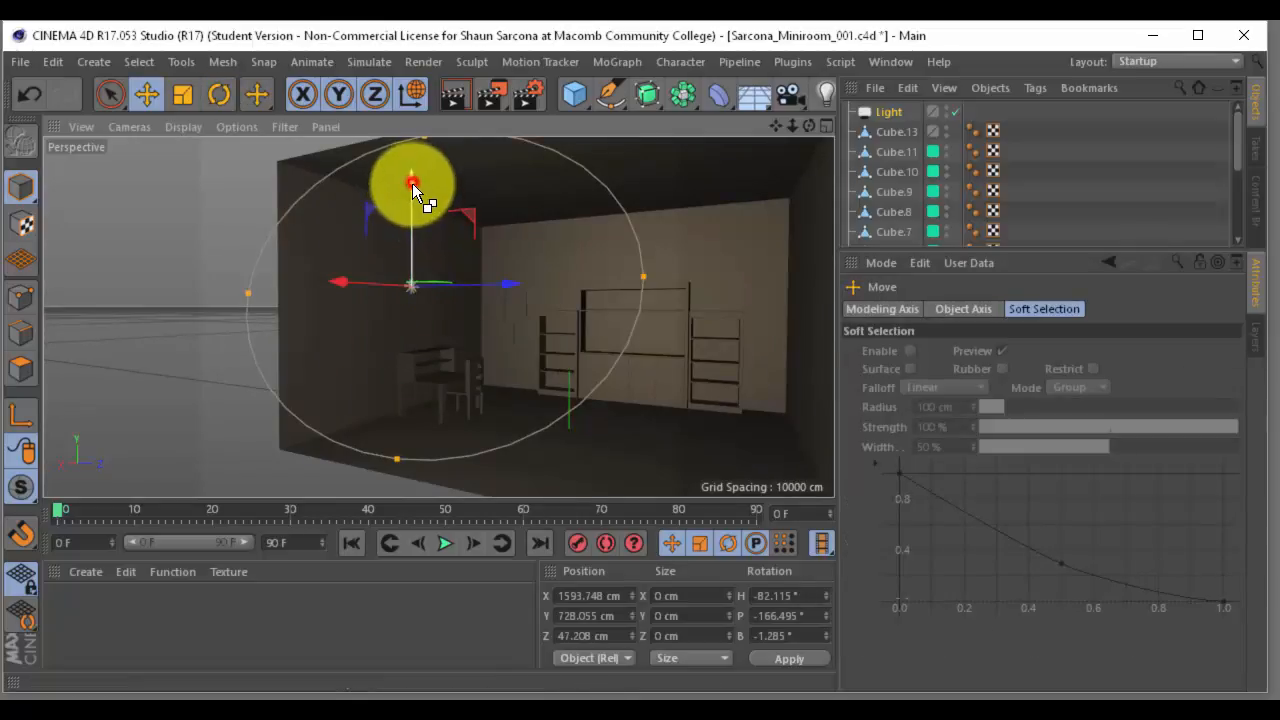
left_click_drag(412, 183, 460, 381, "ctrl")
Move the duplicated light to about X 1388 cm and Y 303 cm, and rotate it to a pitch of about -198°
key("r")
key("e")
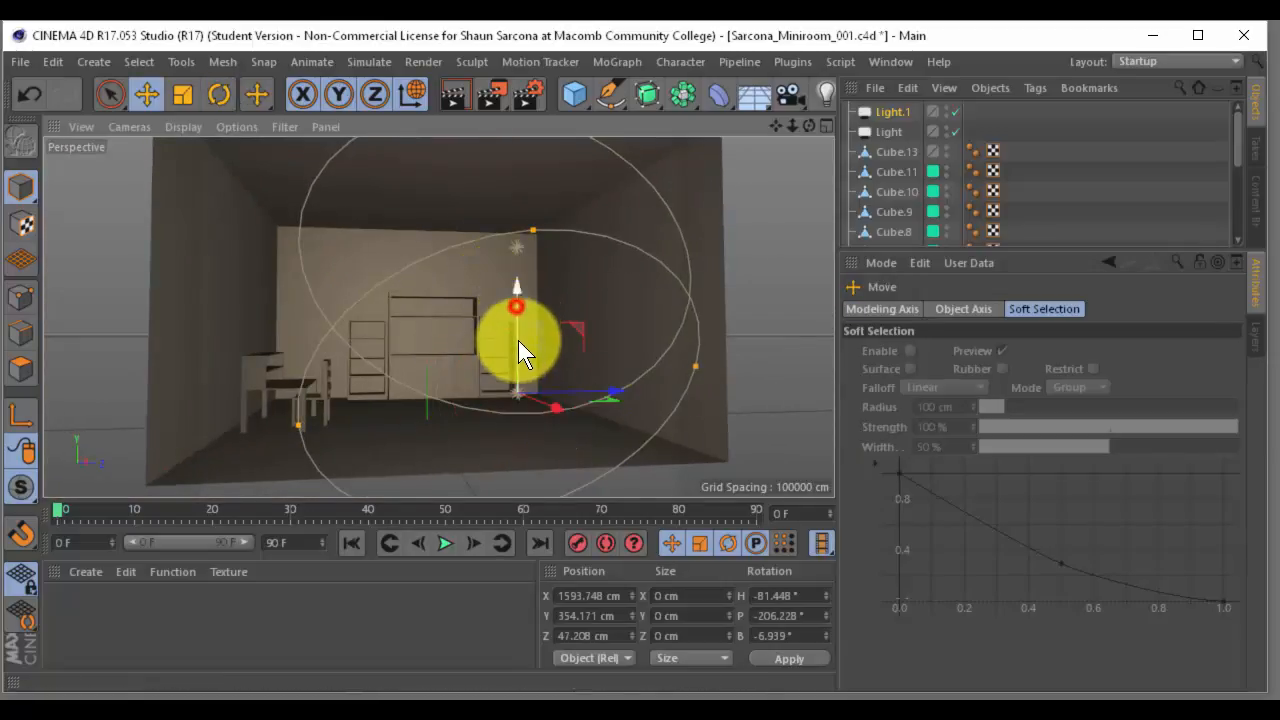
left_click_drag(518, 340, 609, 385)
left_click_drag(607, 430, 598, 214)
key("r")
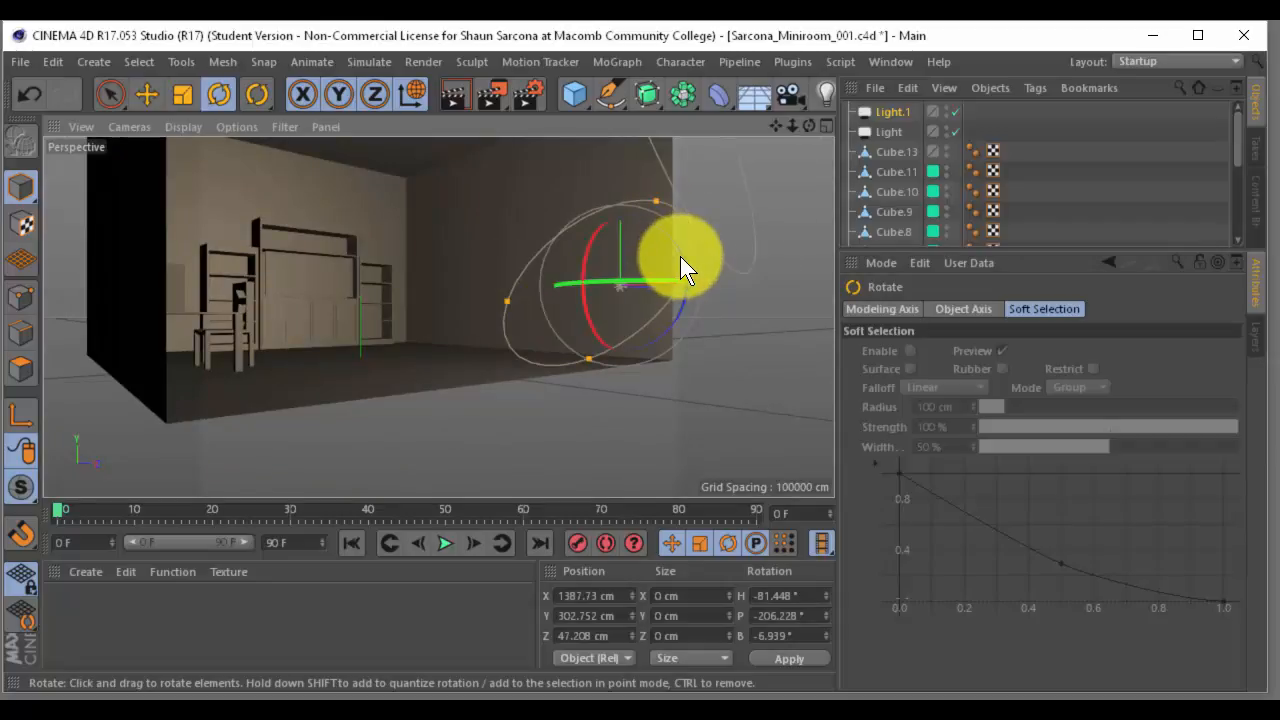
left_click_drag(680, 256, 681, 248)
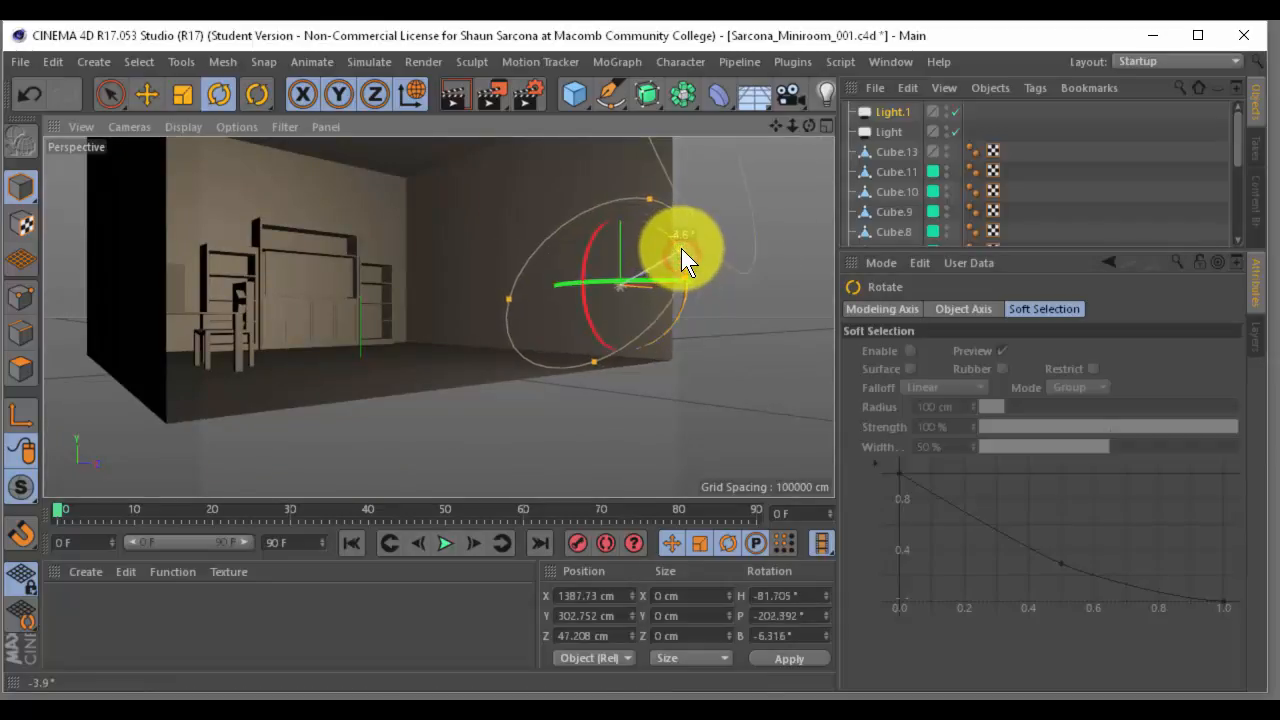
Lower the duplicated light's intensity to 53%, render the room from inside, and inspect the bookshelf shadows
left_click(893, 111)
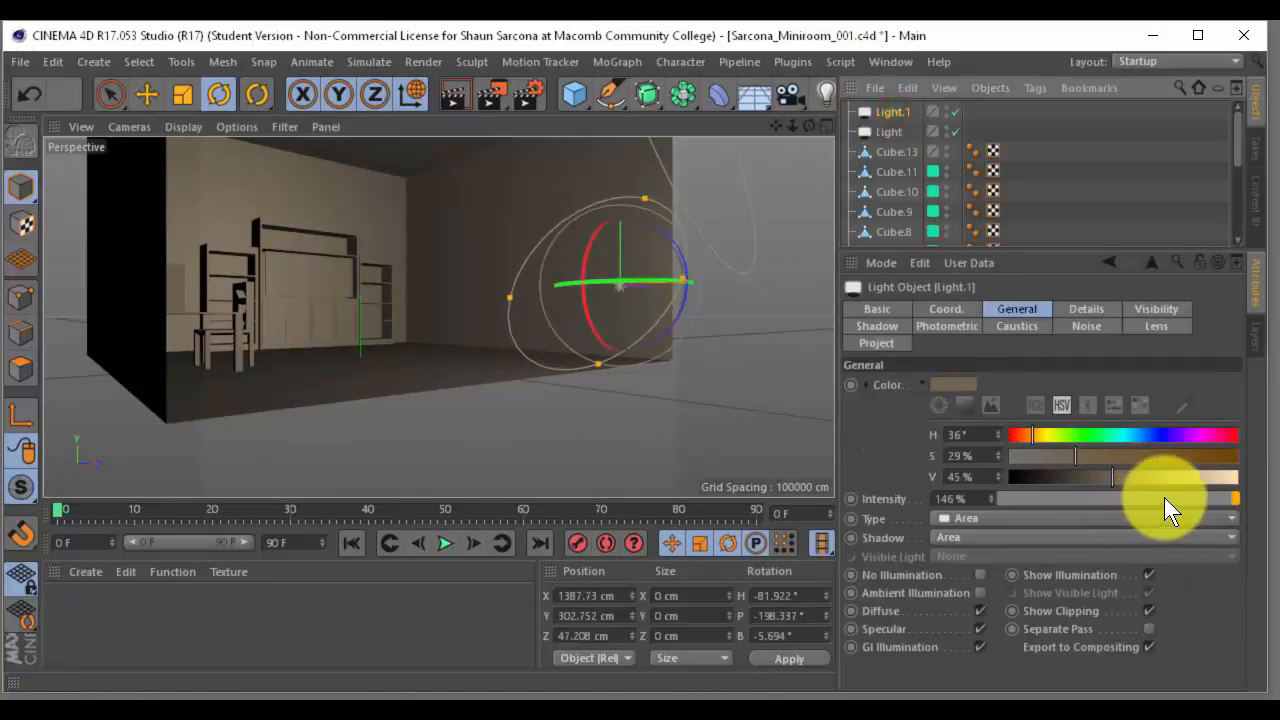
left_click_drag(1164, 497, 1127, 500)
left_click_drag(494, 317, 320, 316, "alt")
scroll(599, 319, "up", 5)
left_click_drag(598, 321, 300, 372, "alt")
left_click_drag(0, 240, 617, 145)
key("shift+r")
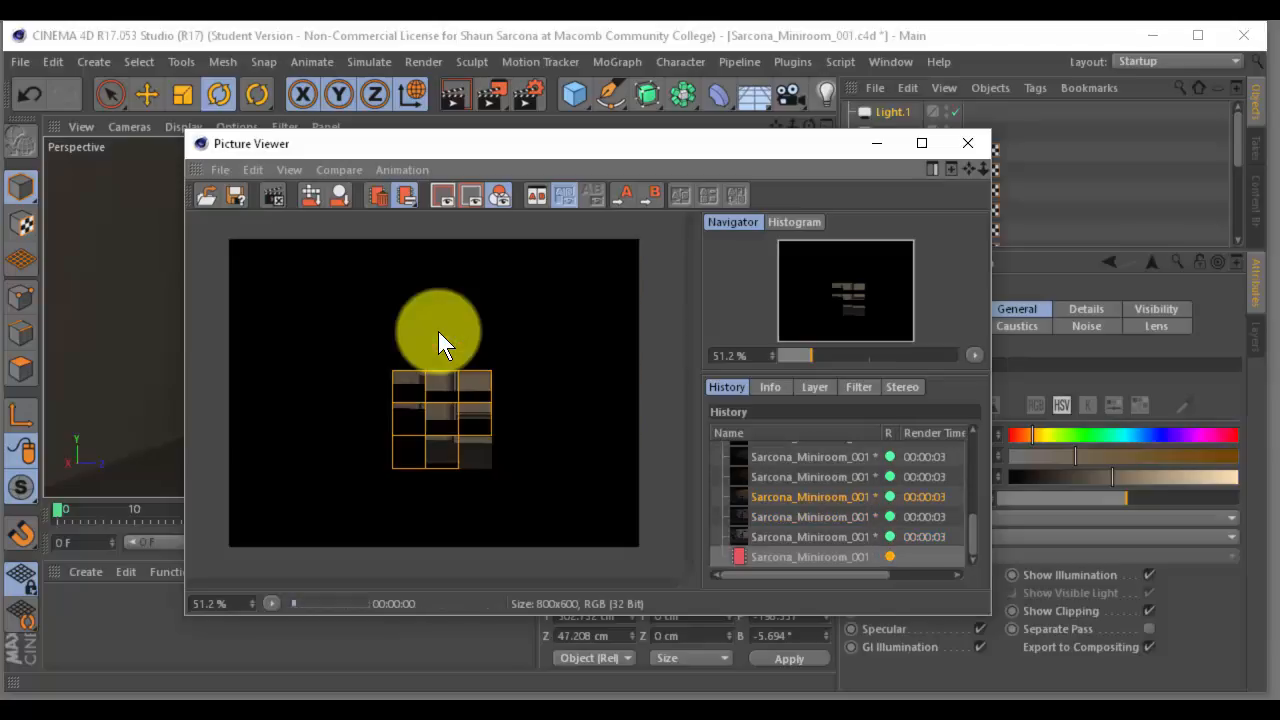
scroll(514, 366, "up", 5)
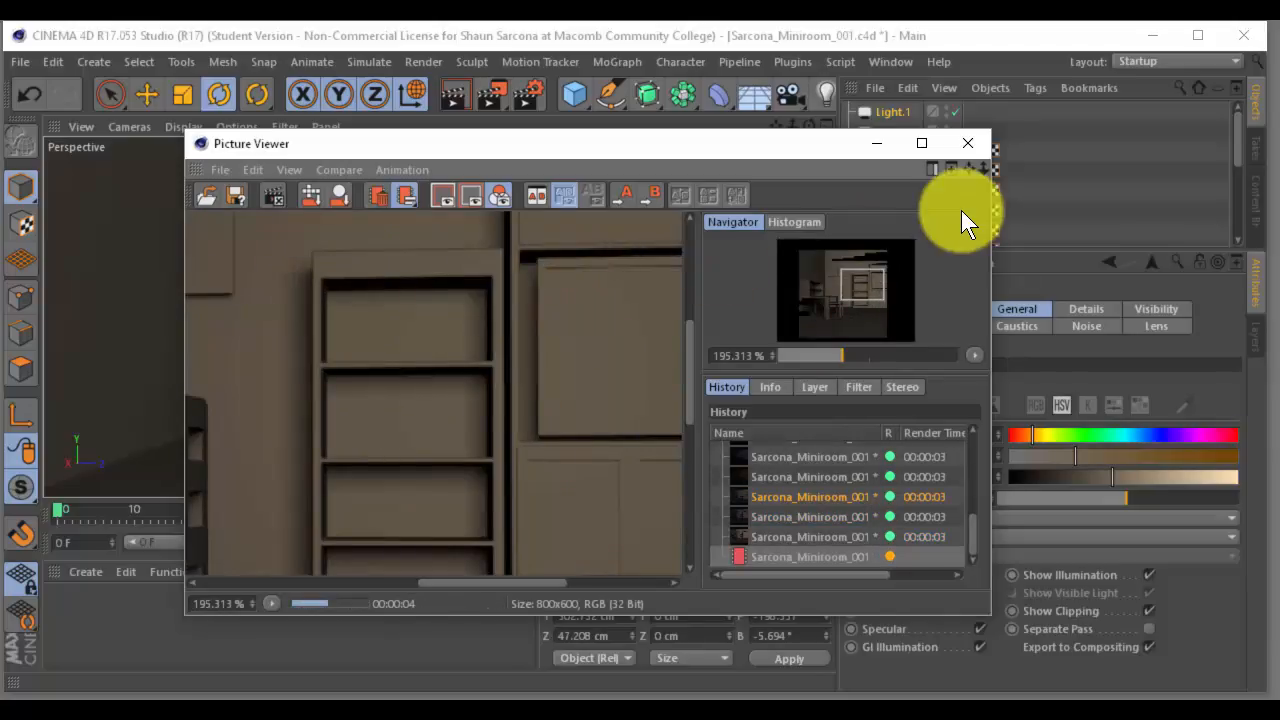
Raise the duplicated light's intensity to 100%, render the room again, and inspect the shelf shadows up close
left_click_drag(758, 143, 602, 148)
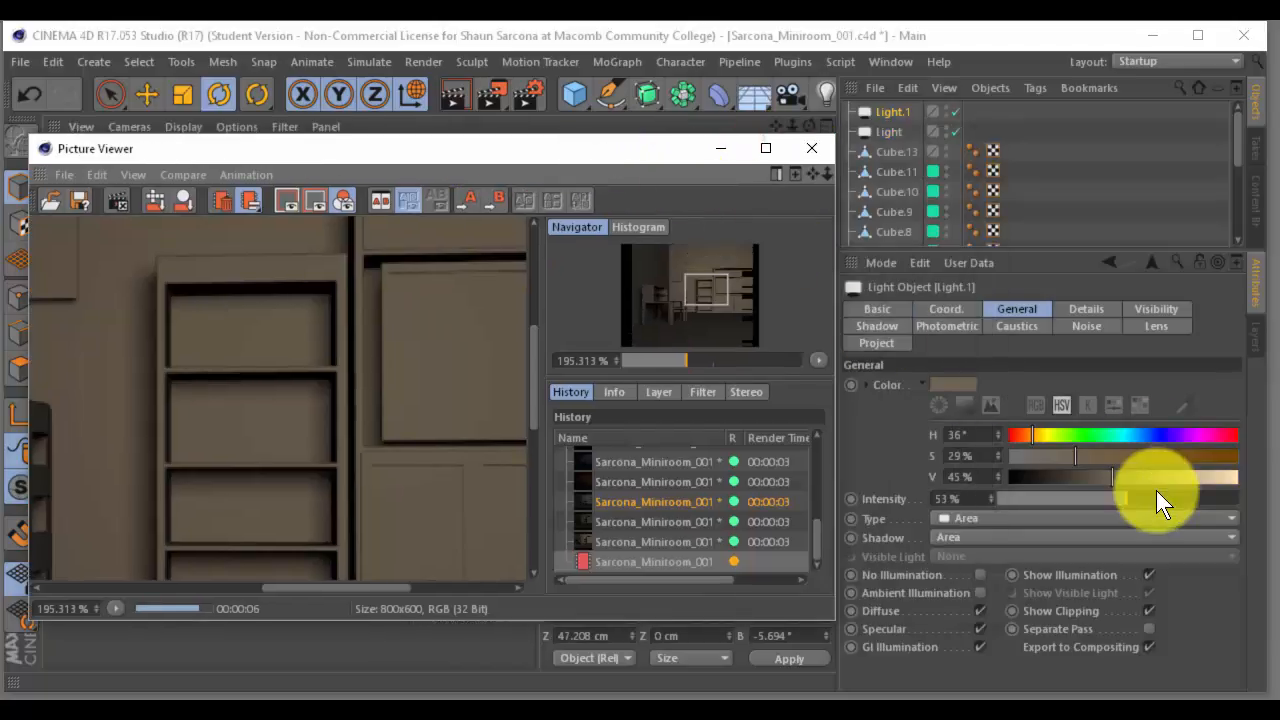
left_click_drag(1156, 498, 1248, 502)
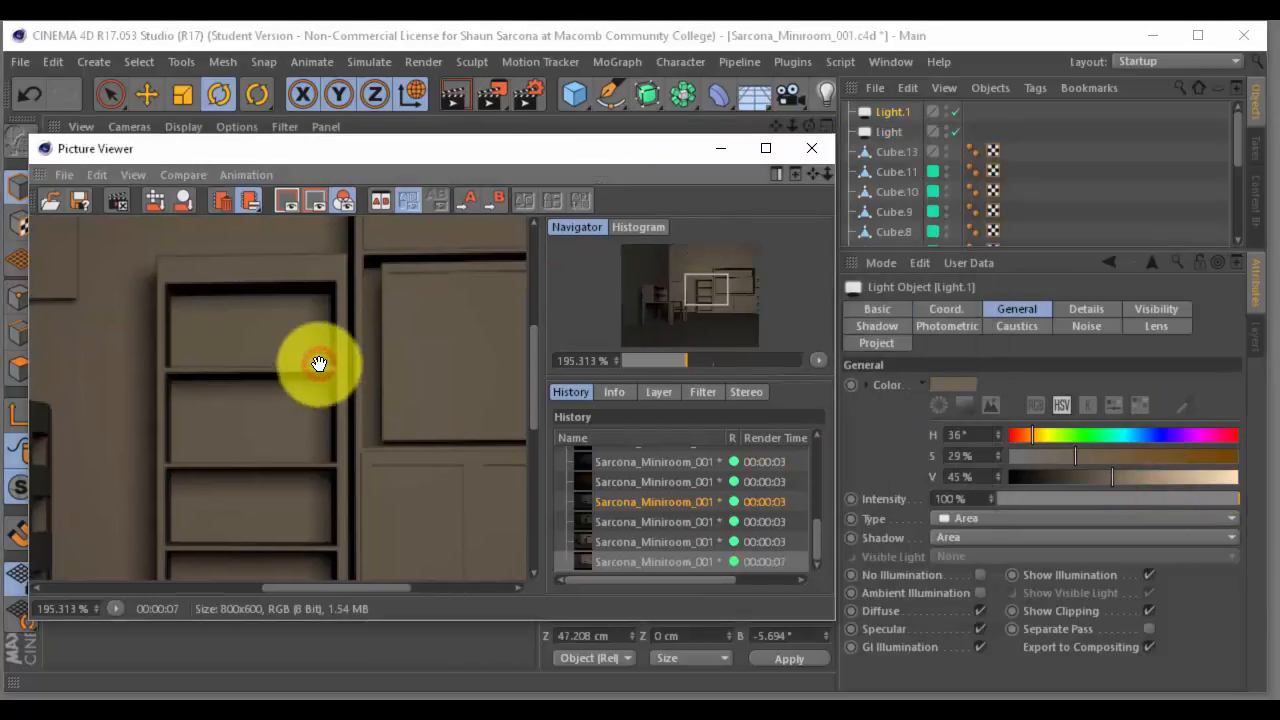
key("shift+r")
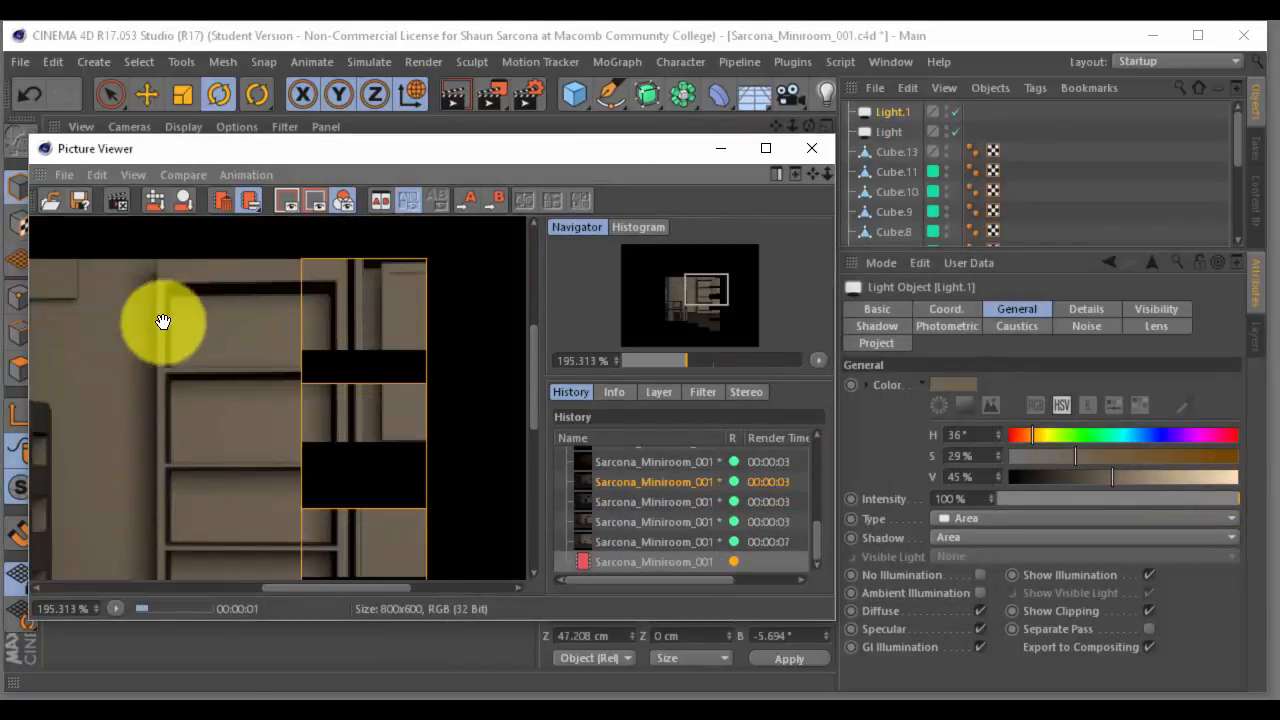
scroll(168, 295, "up", 4)
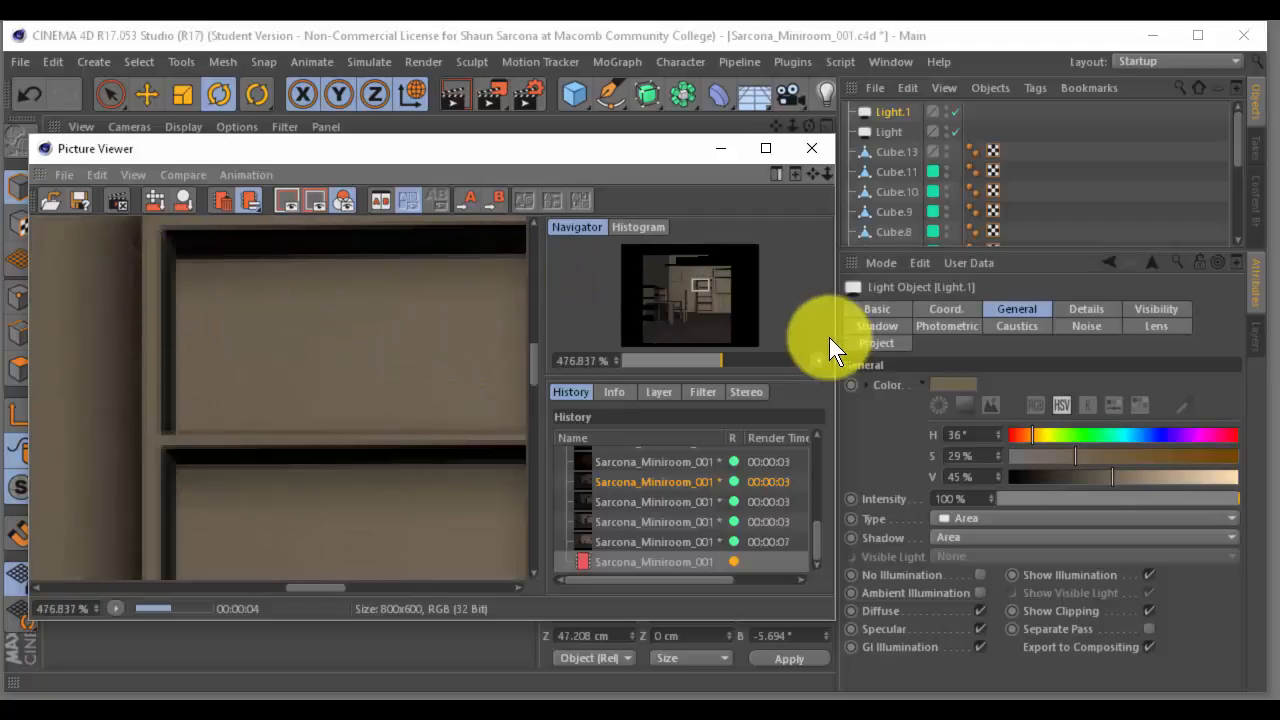
scroll(309, 343, "down", 6)
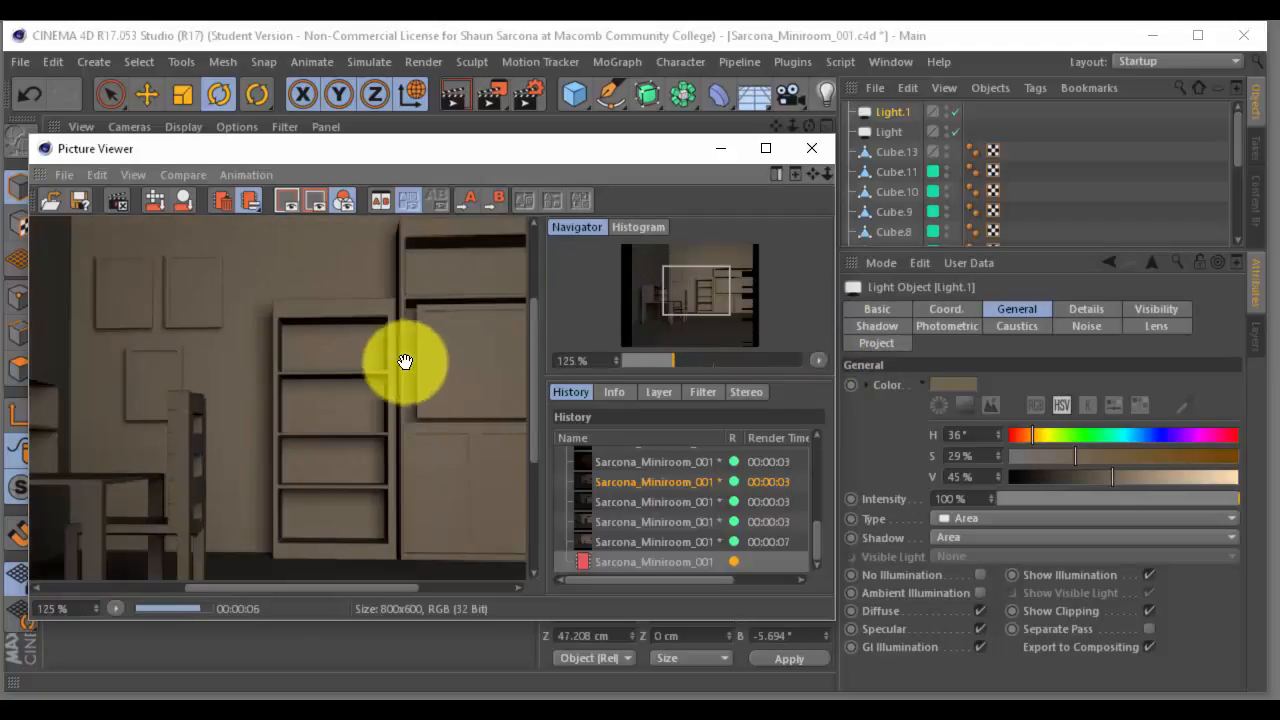
Raise the duplicated light's colour value to 83% and render the room again
scroll(634, 357, "up", 2)
scroll(405, 318, "up", 1)
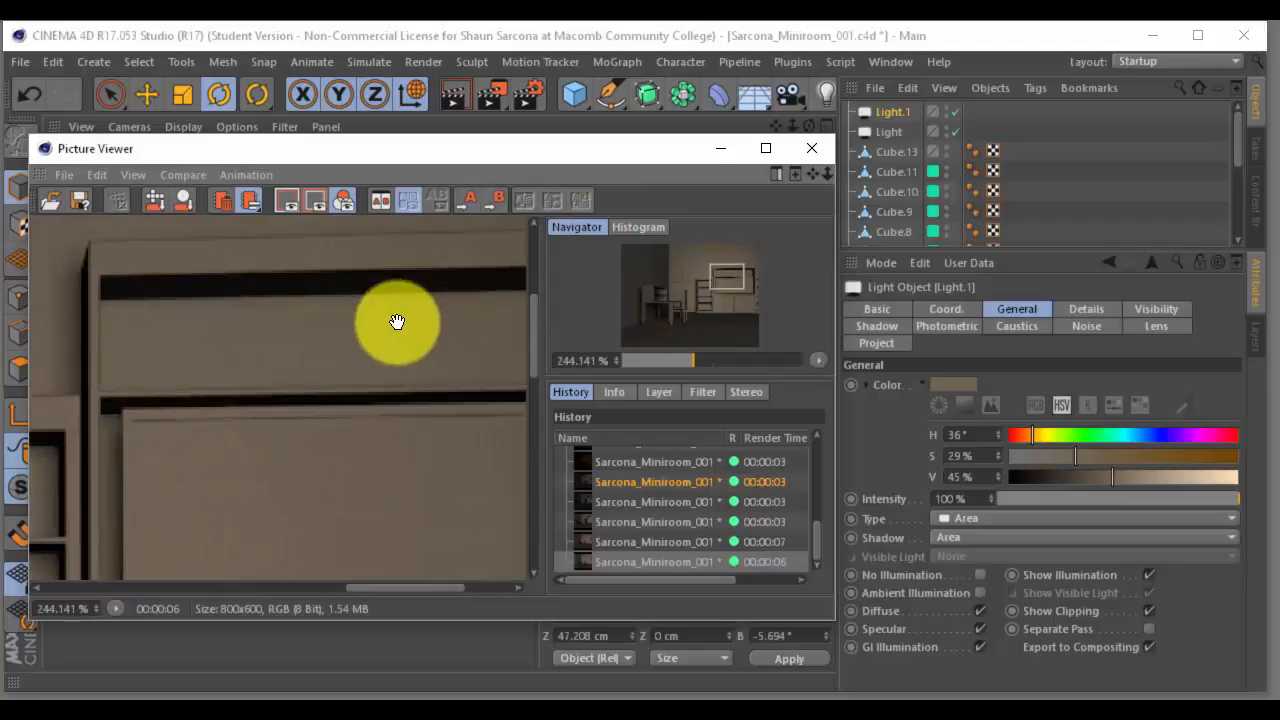
scroll(314, 417, "down", 7)
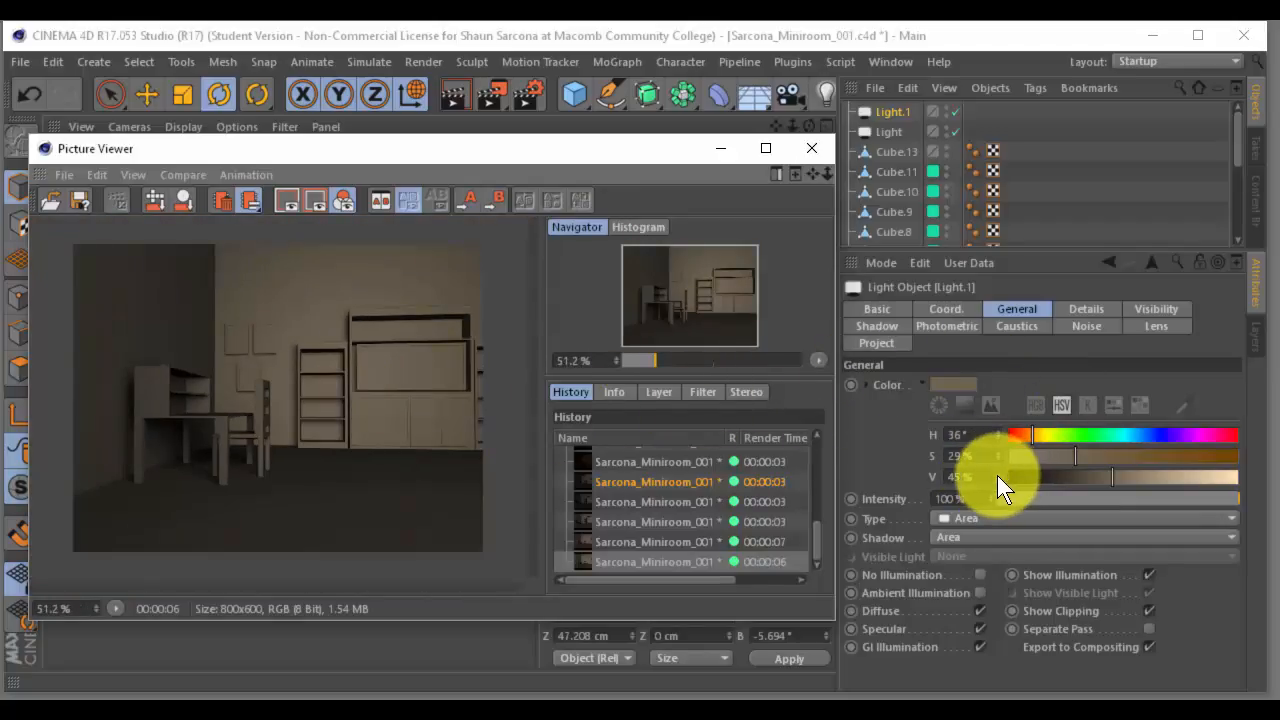
left_click_drag(997, 475, 986, 466)
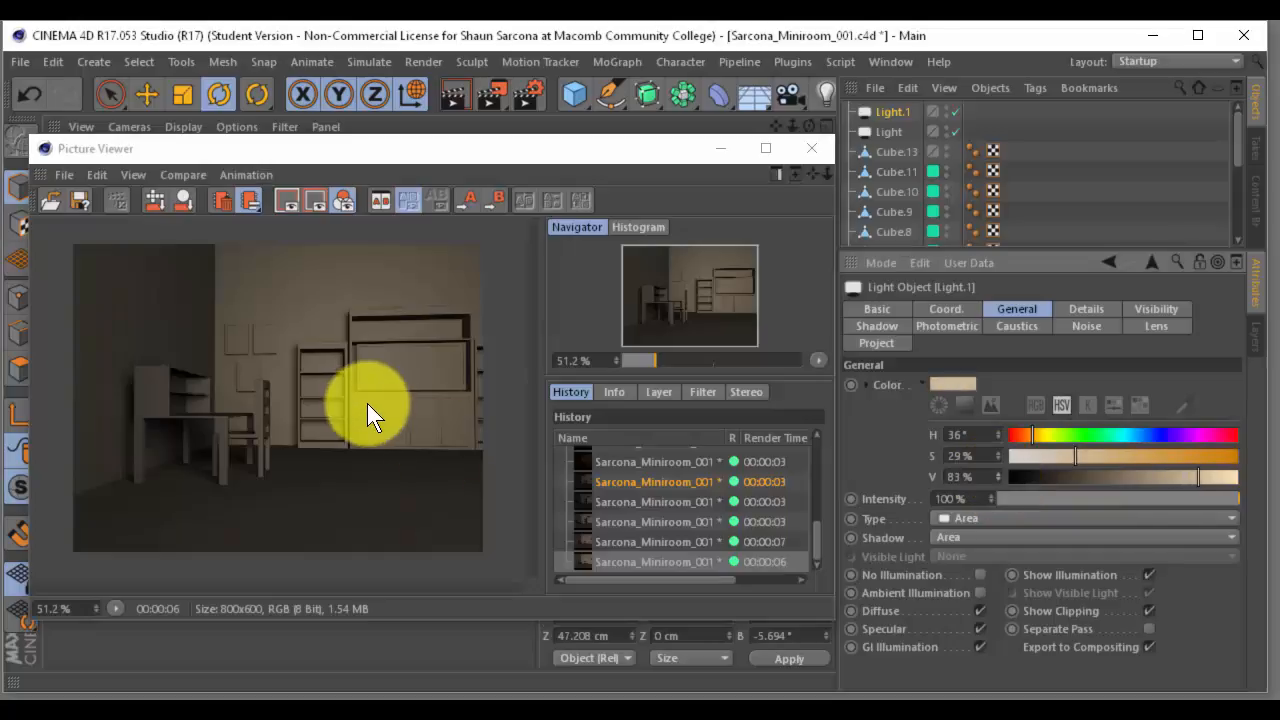
key("shift+r")
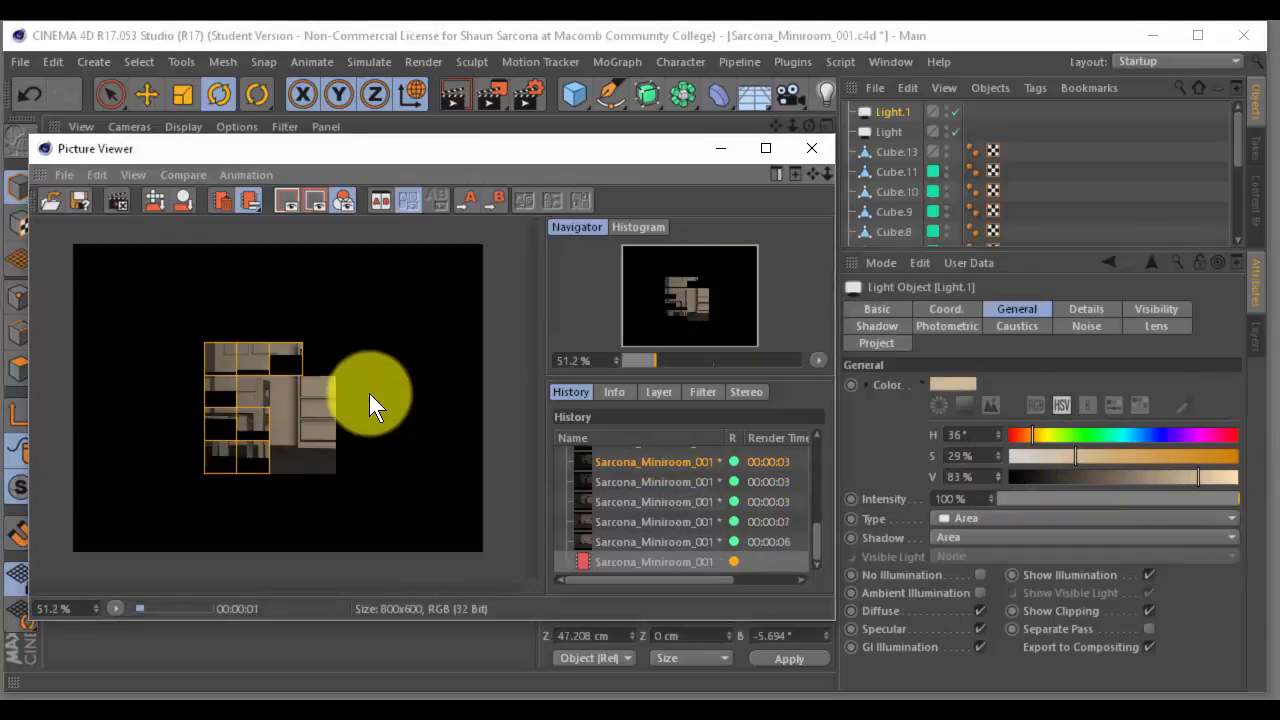
Inspect the shadows on the bookshelf and wall cabinet up close in the new render, and close the Picture Viewer
scroll(345, 375, "up", 6)
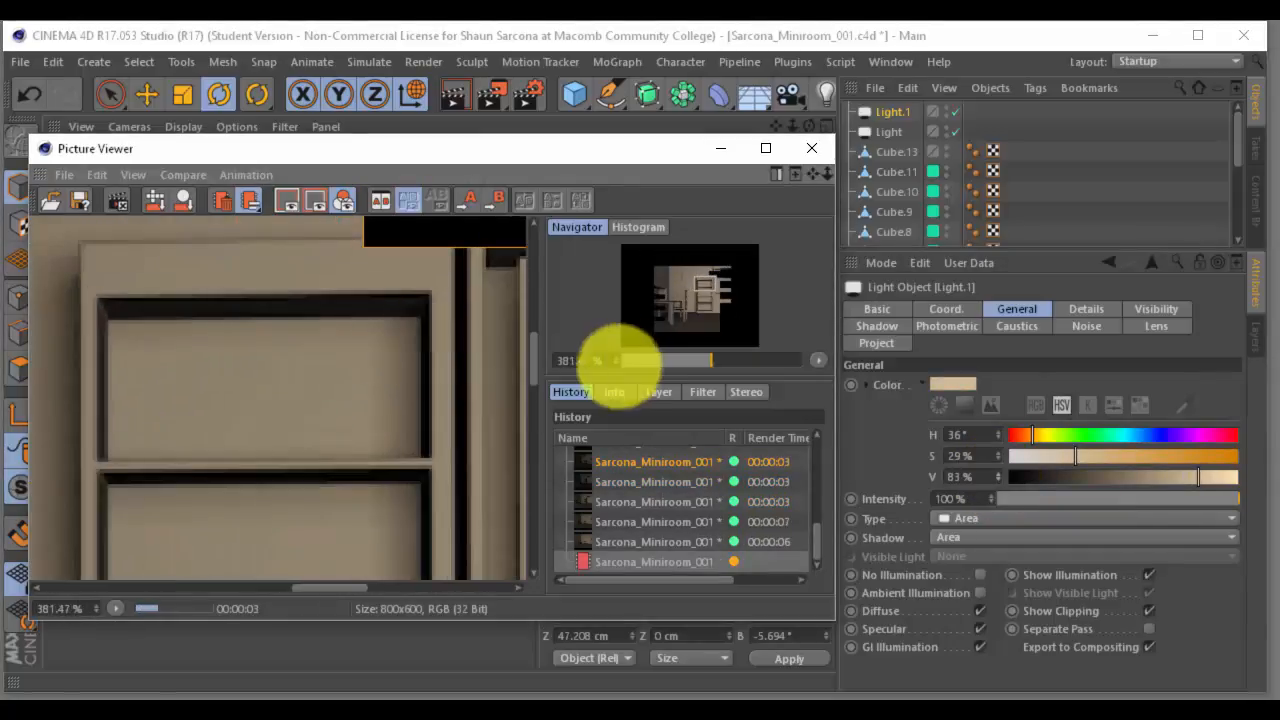
left_click_drag(618, 366, 543, 303)
mouse_move(352, 291)
left_mouse_down()
mouse_move(637, 363)
mouse_move(357, 293)
left_mouse_up()
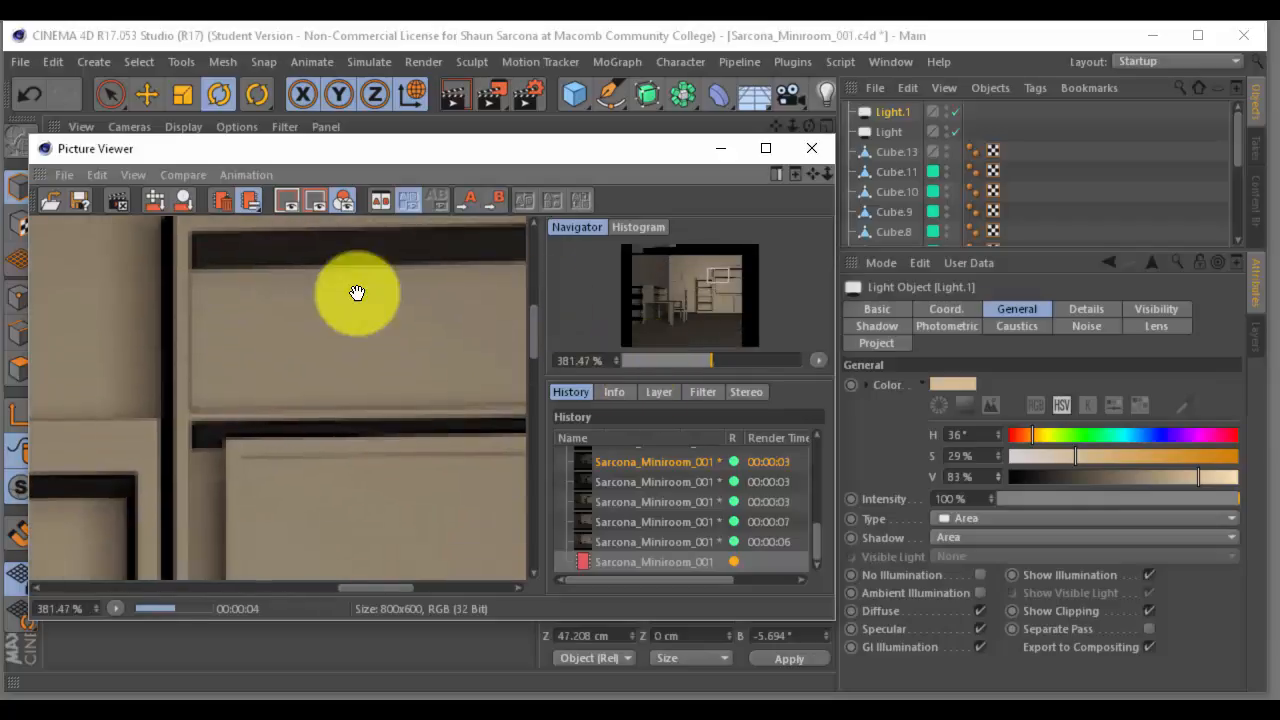
scroll(350, 297, "down", 4)
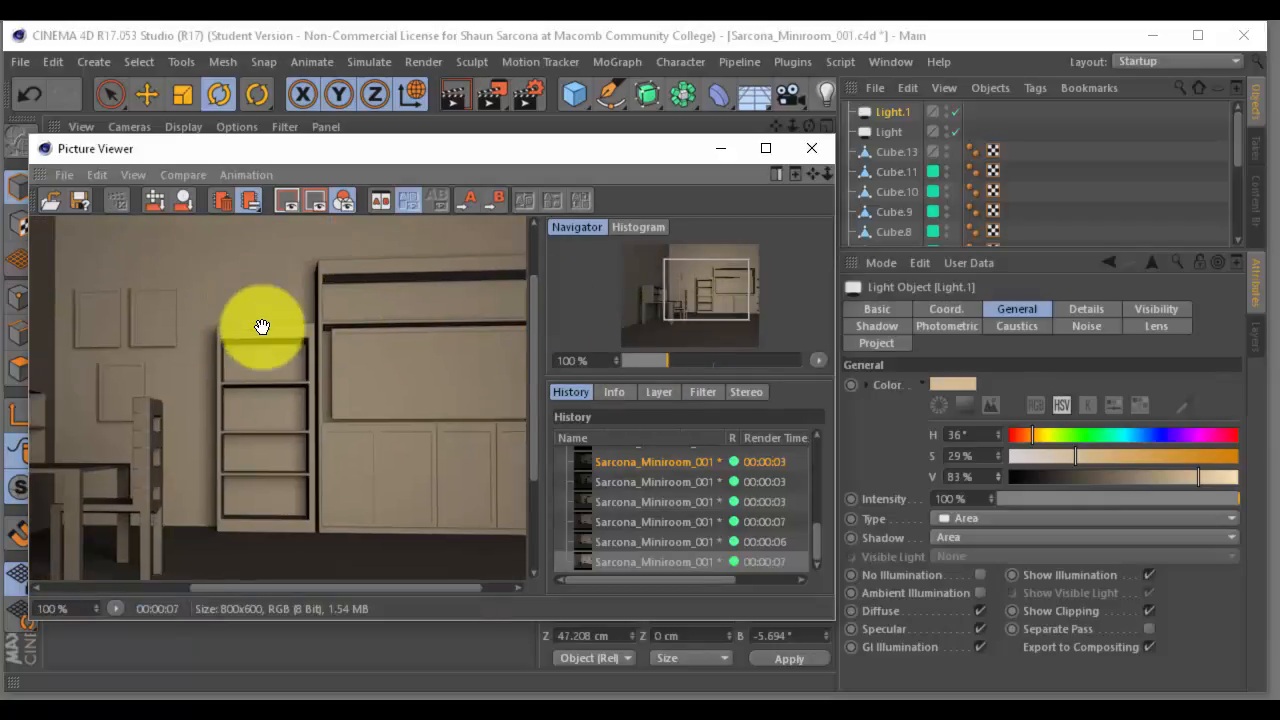
scroll(345, 333, "up", 4)
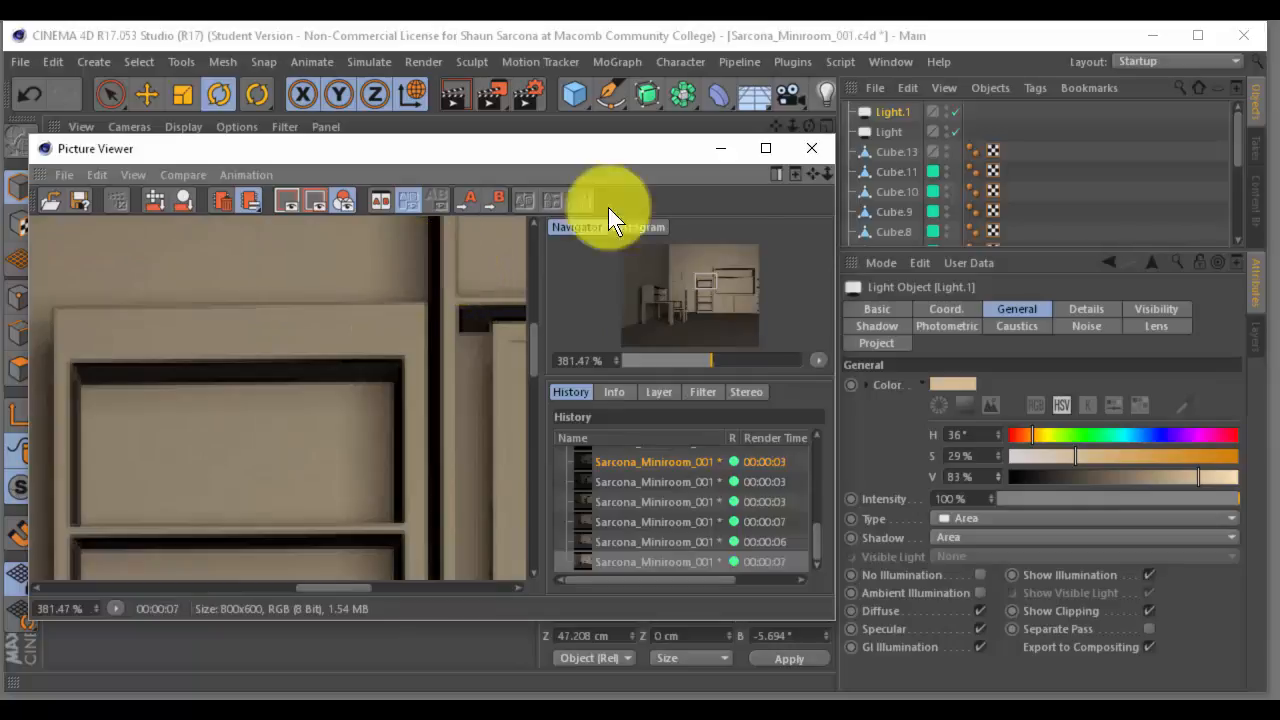
left_click(808, 150)
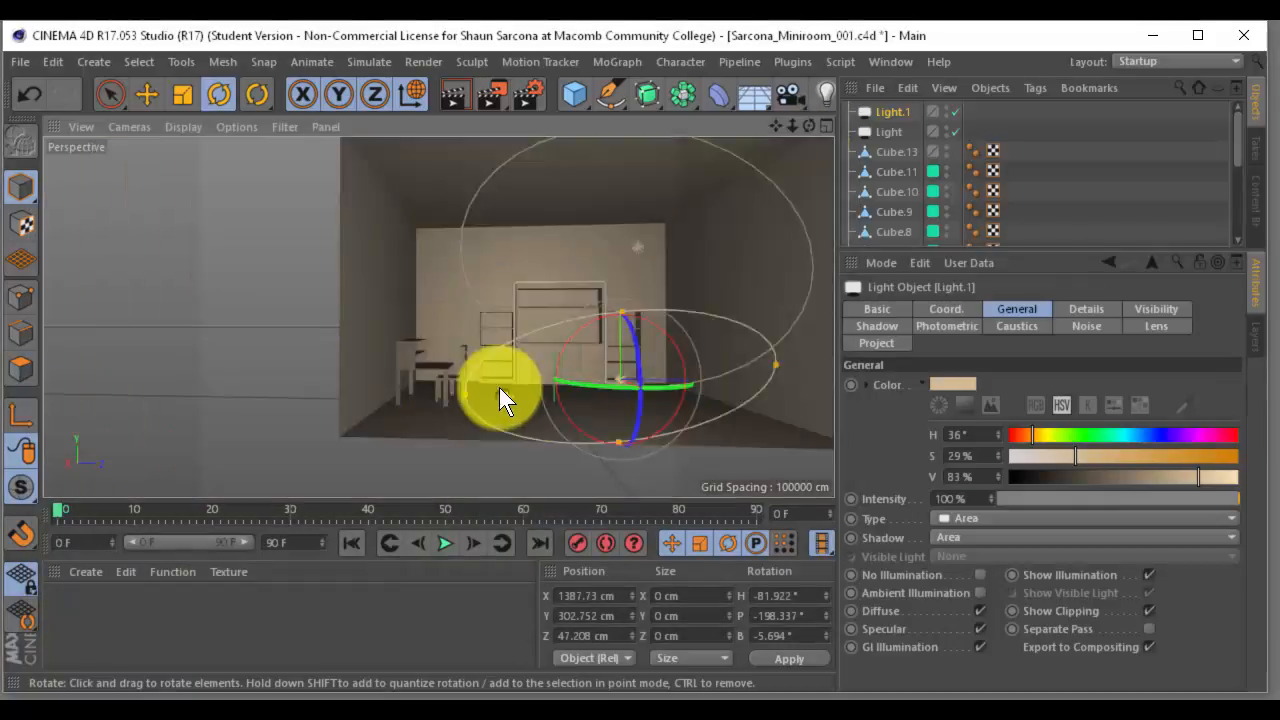
Move the duplicated light to about Z -465 cm and rotate it to a heading of about -110° and a pitch of about -197°
left_click_drag(499, 387, 528, 409, "alt")
left_click_drag(579, 347, 577, 388)
key("e")
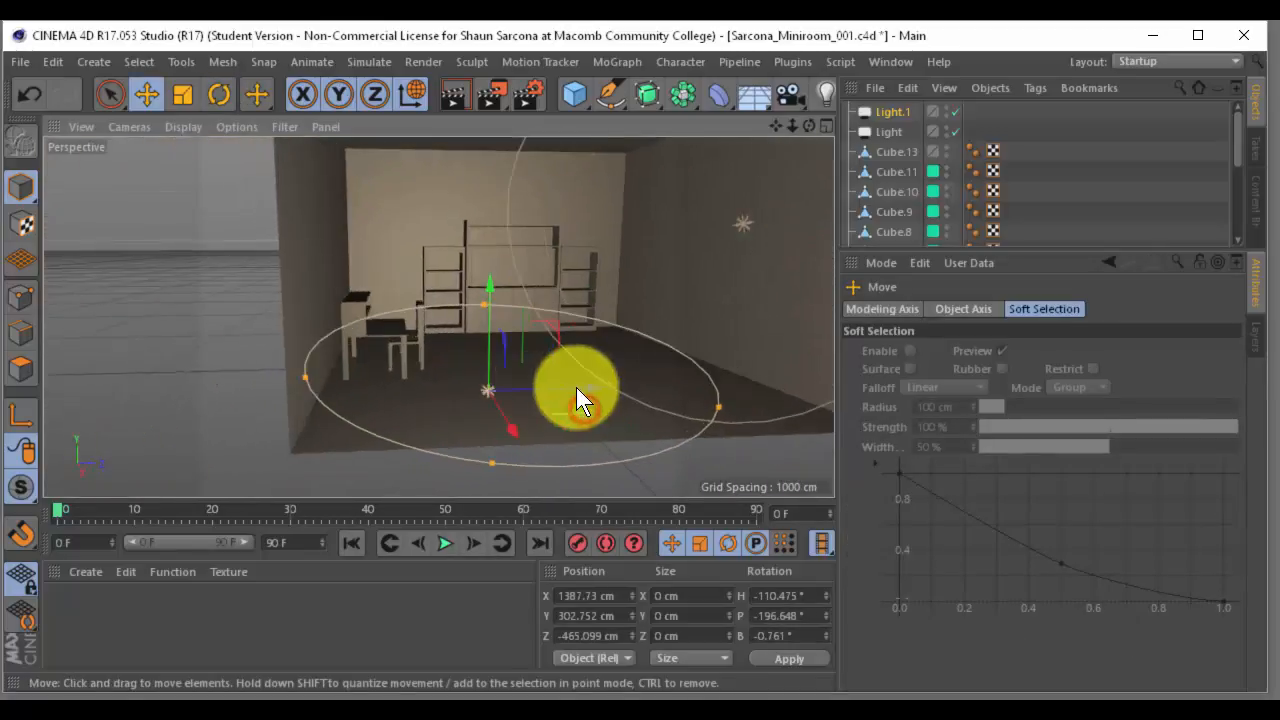
middle_click_drag(576, 387, 498, 401, "alt")
Rotate the original light to a heading of about -64° and a pitch of about -161°
left_click(520, 420)
middle_click_drag(680, 335, 597, 292, "alt")
left_click_drag(597, 292, 694, 306)
key("r")
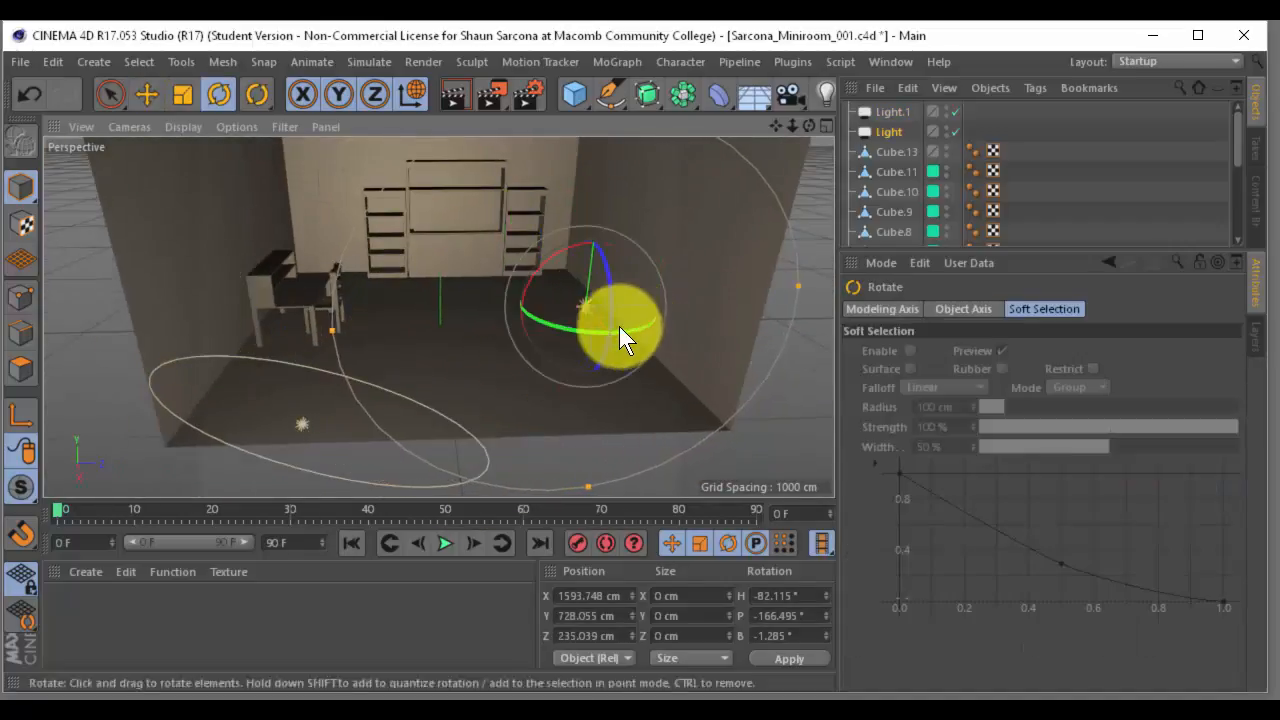
left_click_drag(619, 326, 496, 342)
Raise the original light to about Y 902 cm and render the room from inside
scroll(445, 304, "down", 8)
scroll(496, 342, "up", 5)
middle_click_drag(481, 363, 420, 402, "alt")
key("e")
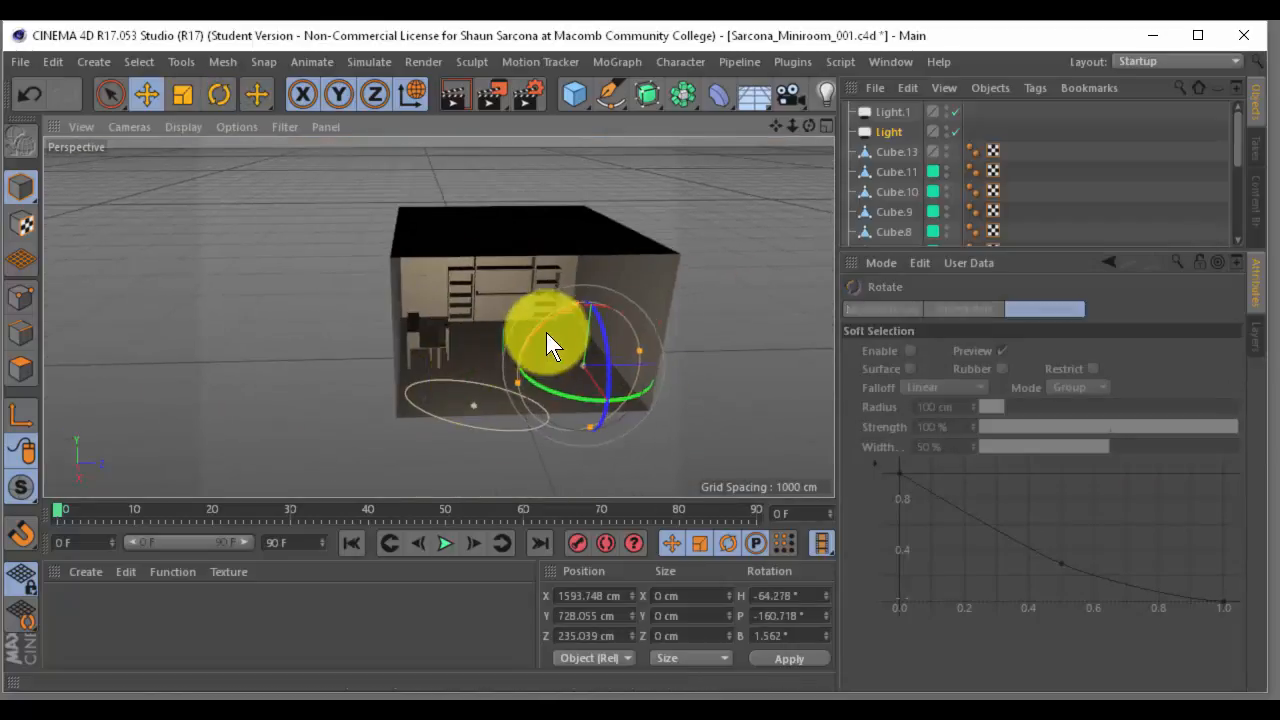
left_click_drag(595, 294, 437, 400)
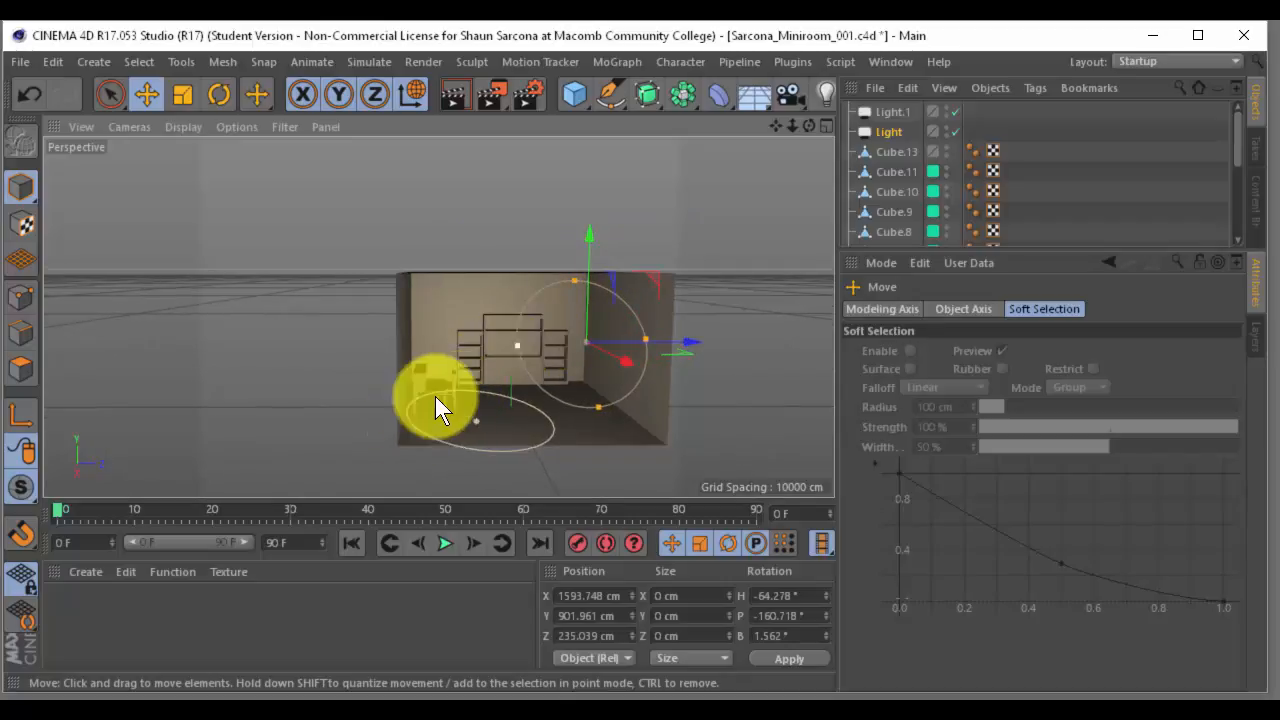
right_click_drag(491, 386, 619, 373, "alt")
left_click_drag(606, 374, 460, 345, "alt")
key("shift+r")
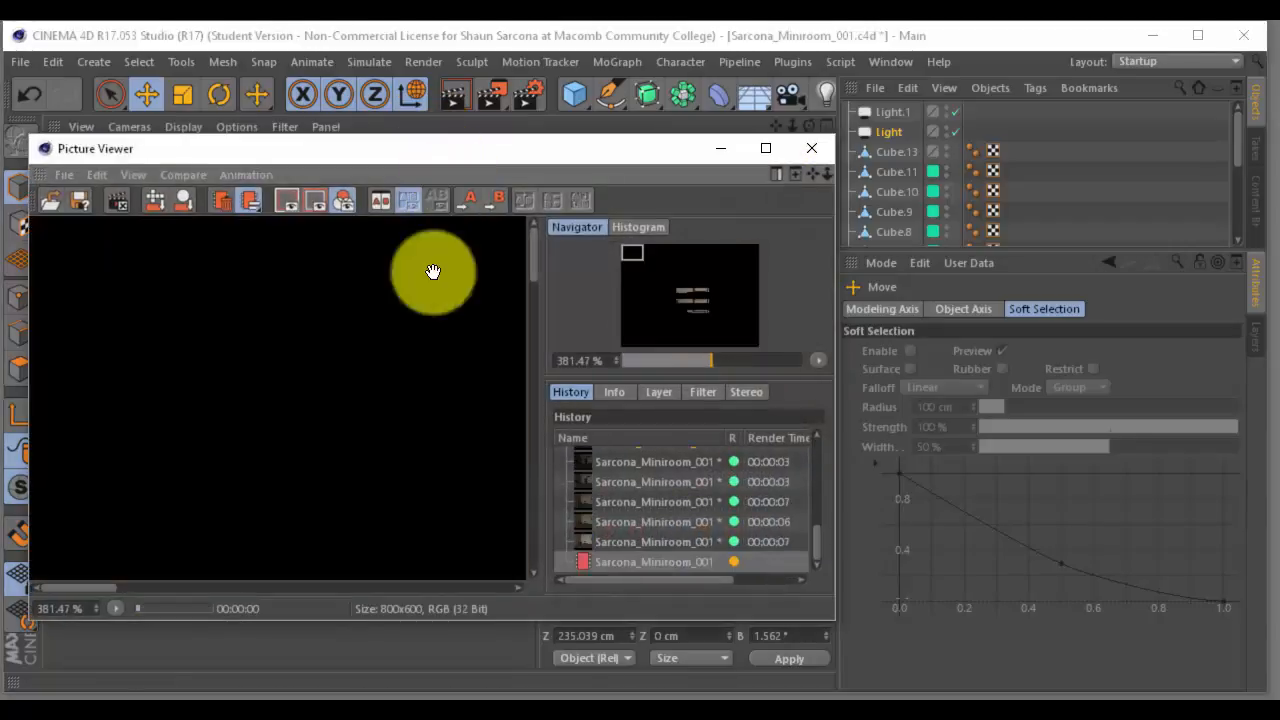
Inspect the wall, shelf and desk shadows in the new render, and move the Picture Viewer off the viewport
scroll(409, 417, "down", 3)
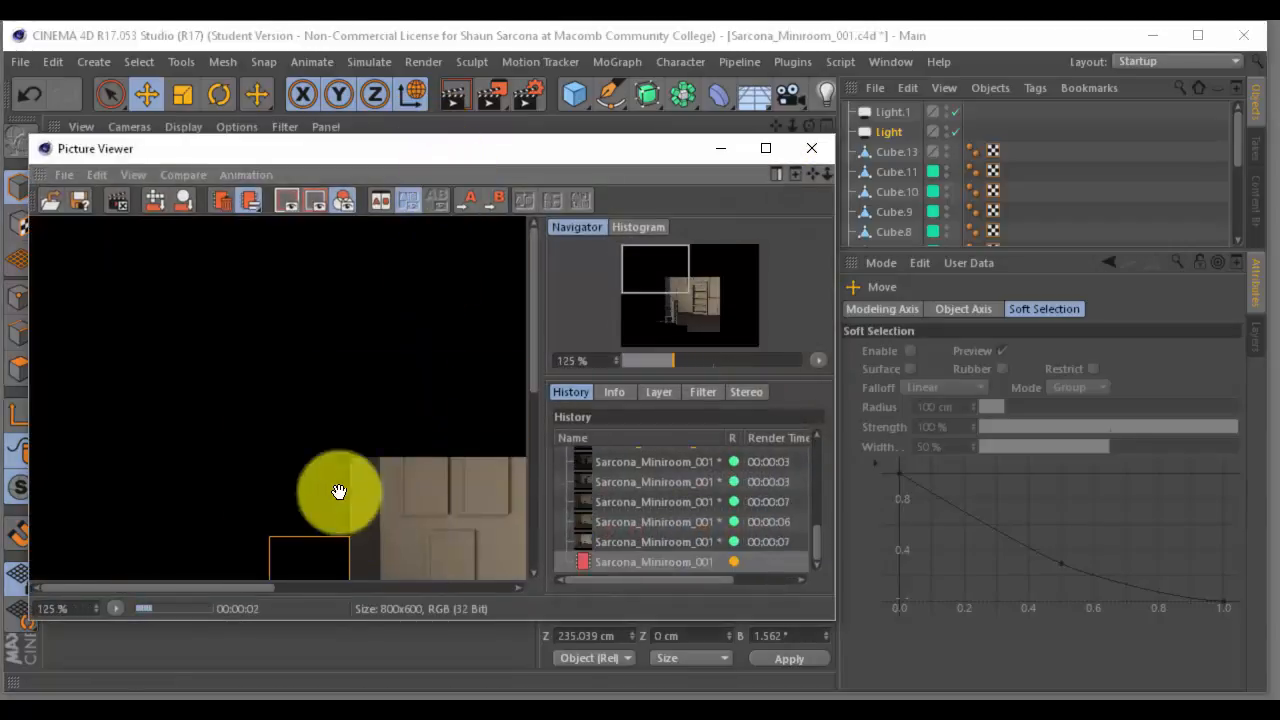
left_click_drag(375, 505, 246, 380)
left_click_drag(400, 434, 209, 437)
scroll(225, 386, "up", 1)
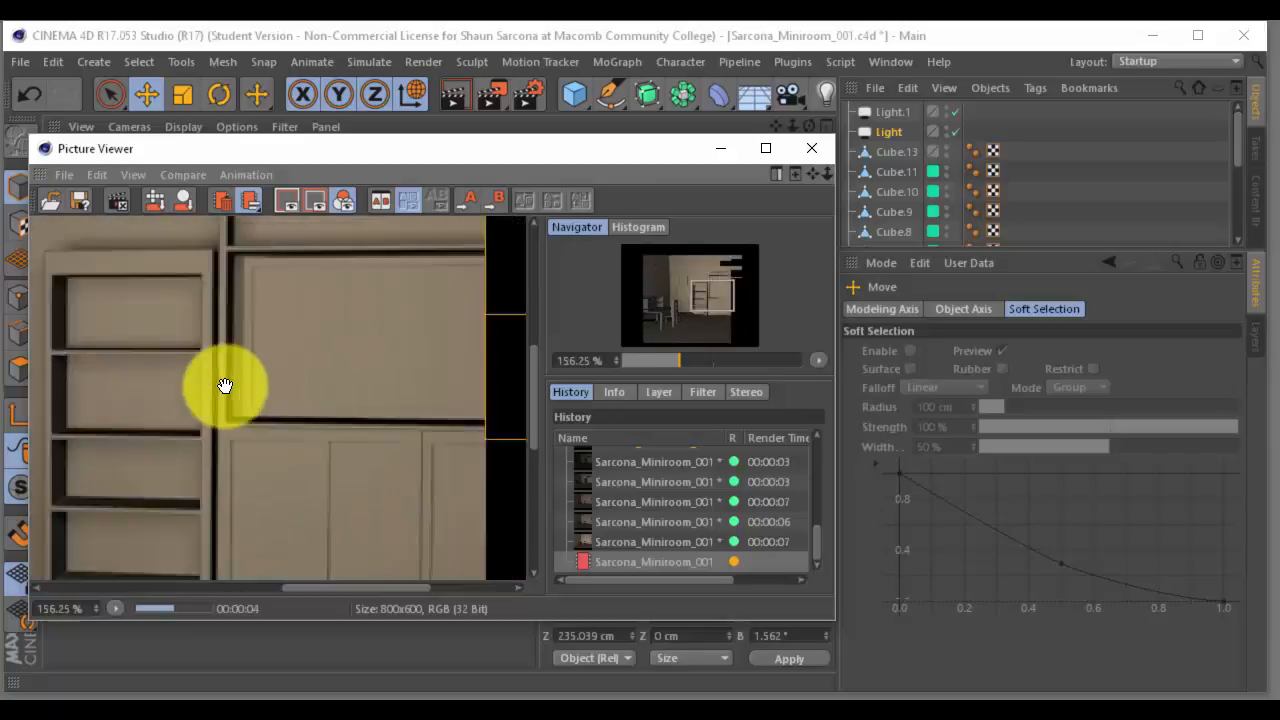
scroll(225, 386, "up", 3)
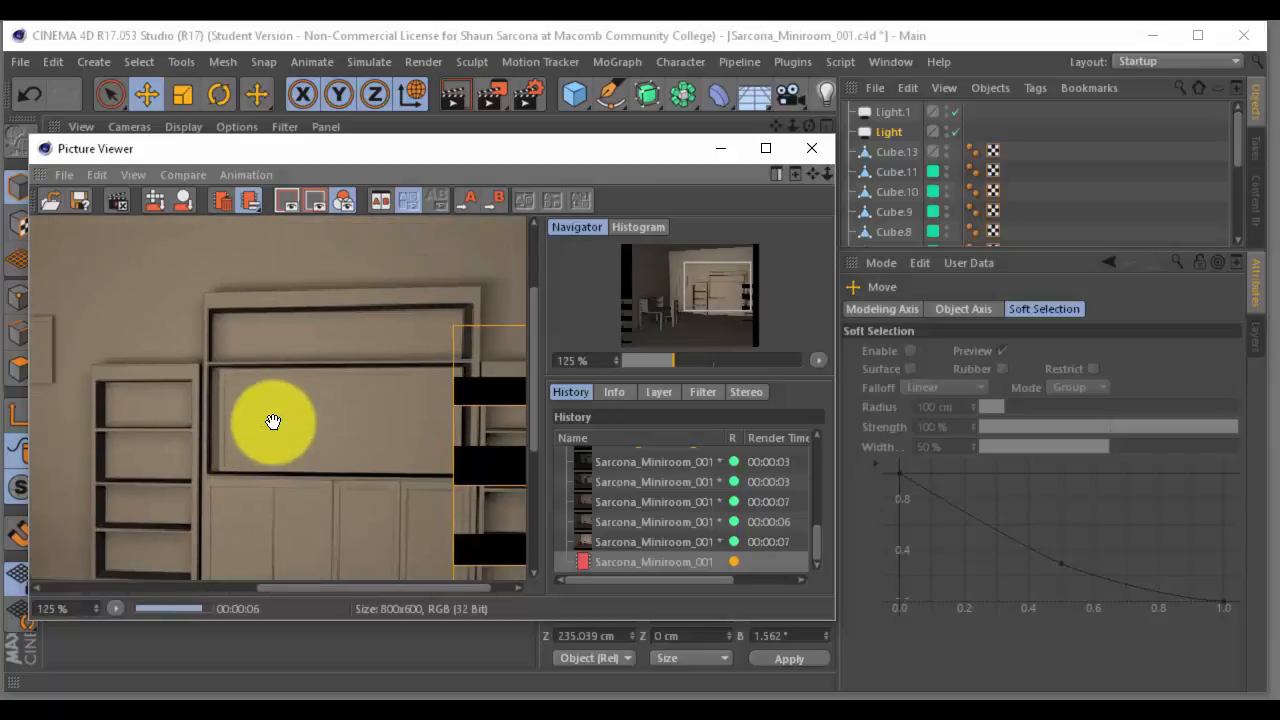
scroll(271, 420, "down", 2)
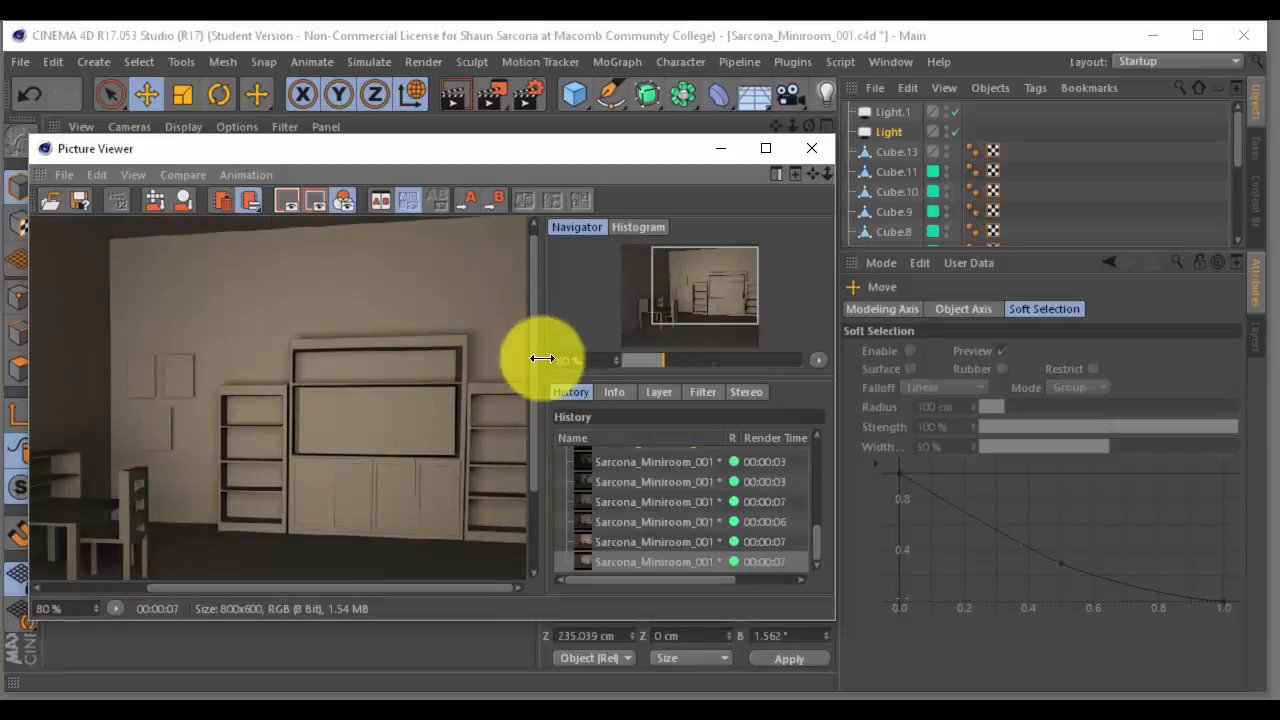
scroll(464, 385, "up", 3)
scroll(464, 385, "down", 3)
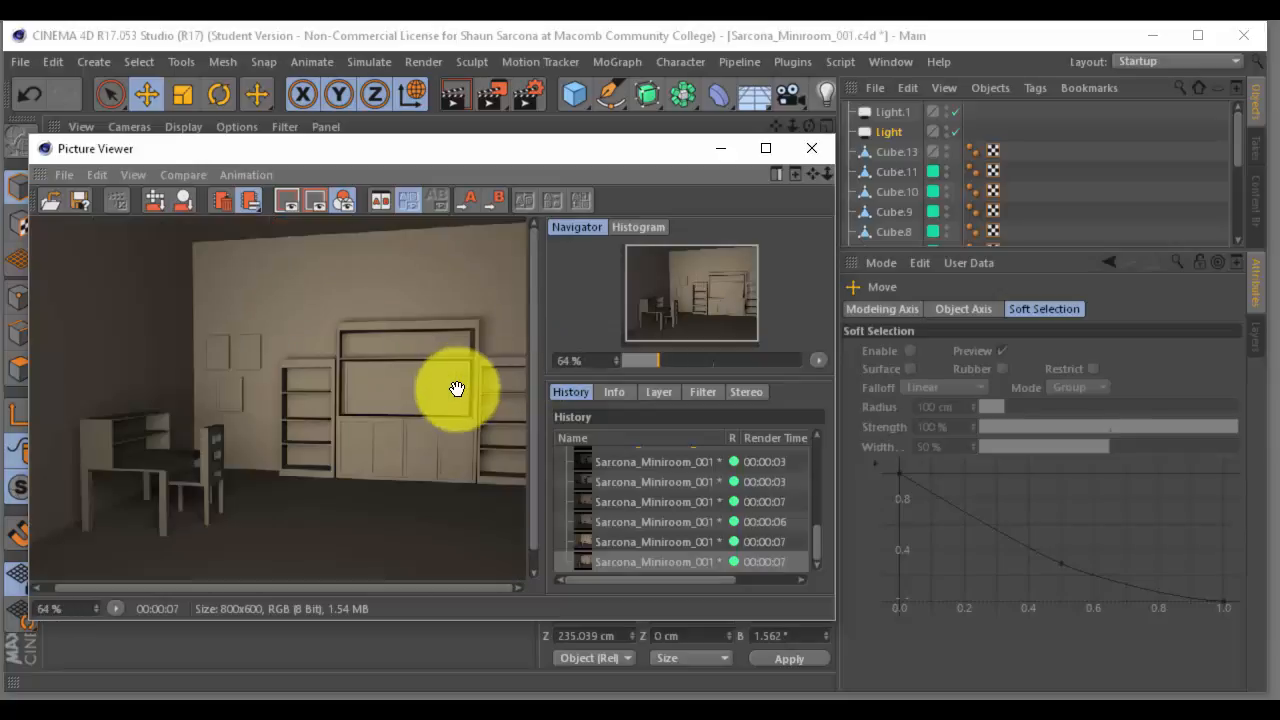
scroll(340, 458, "down", 2)
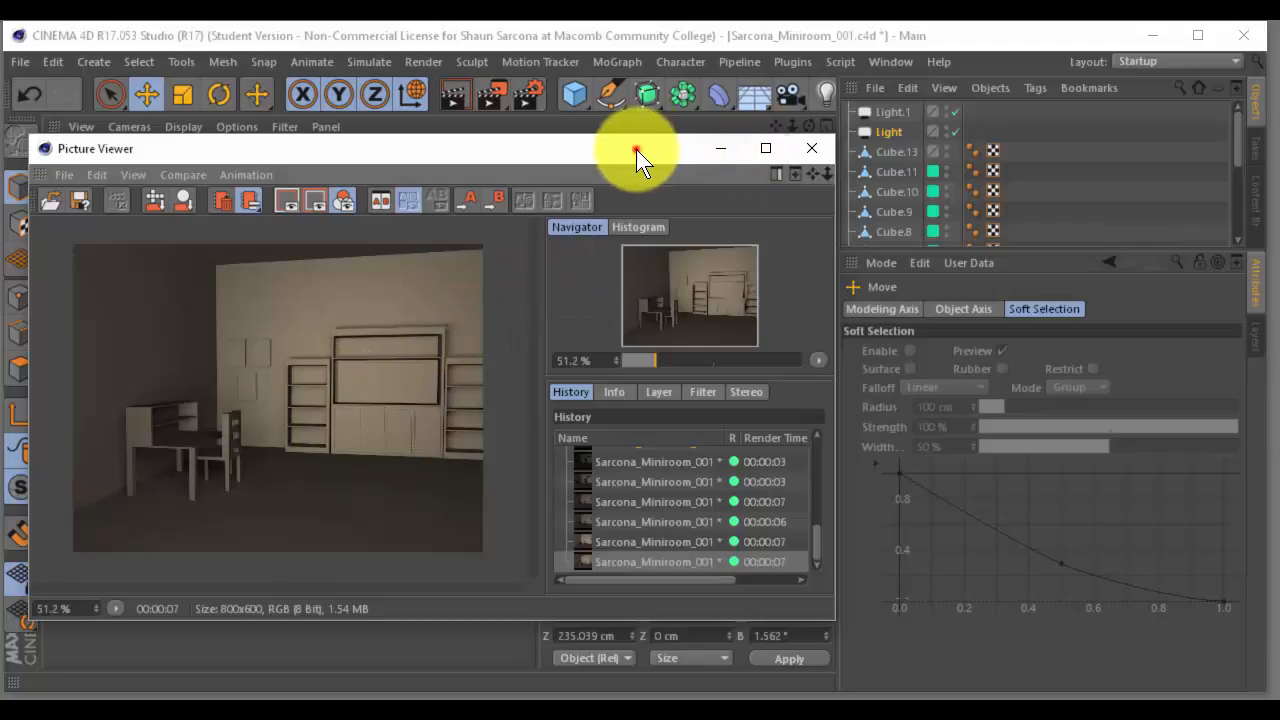
left_click_drag(636, 149, 0, 195)
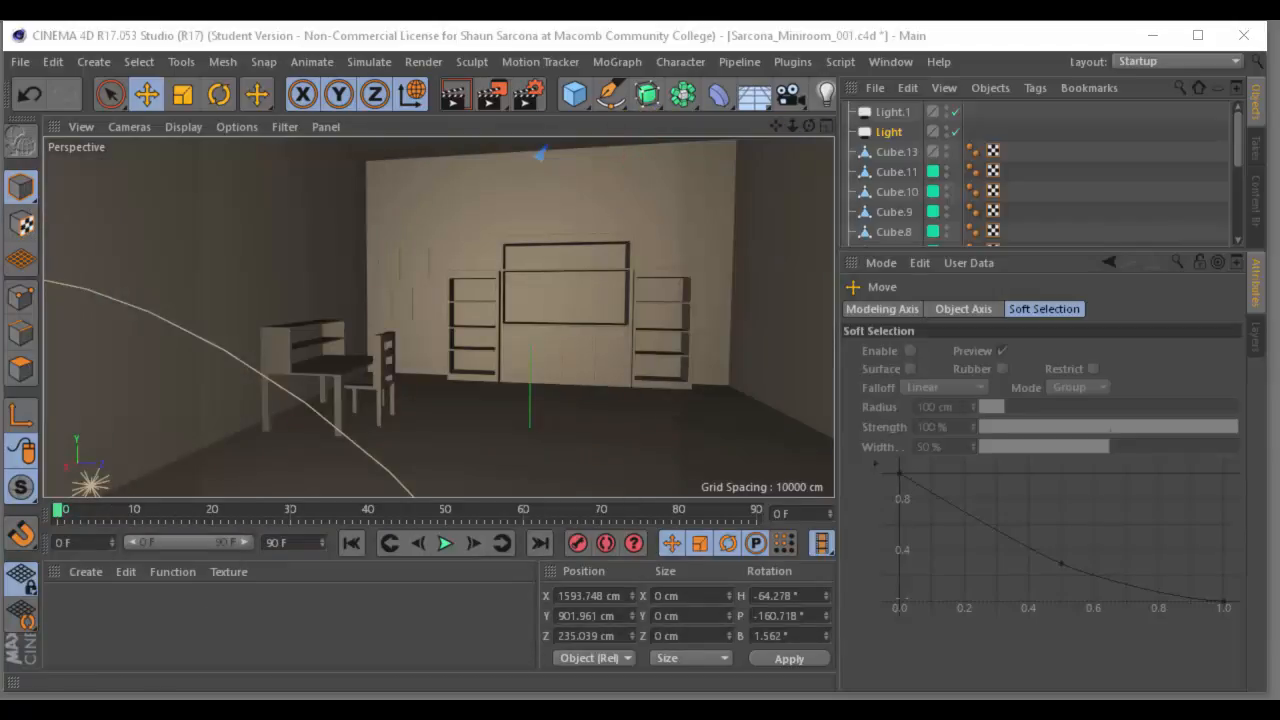
left_click_drag(0, 325, 0, 302)
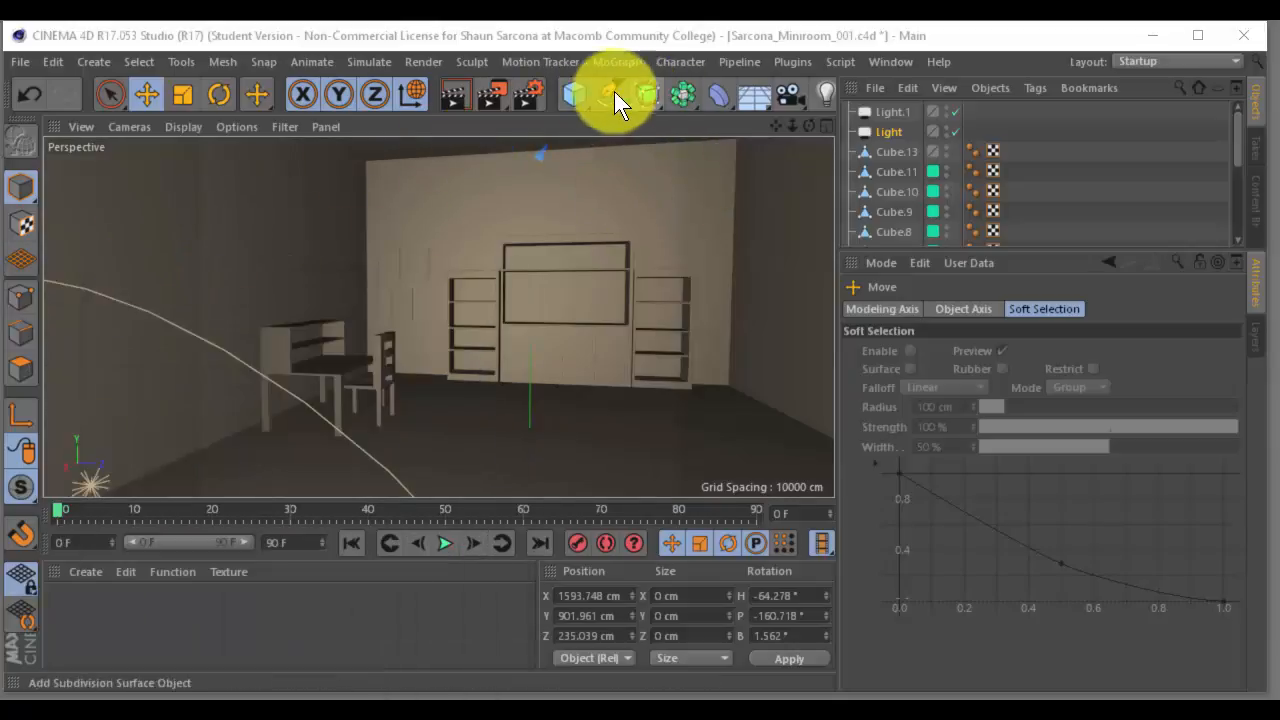
left_click(317, 444)
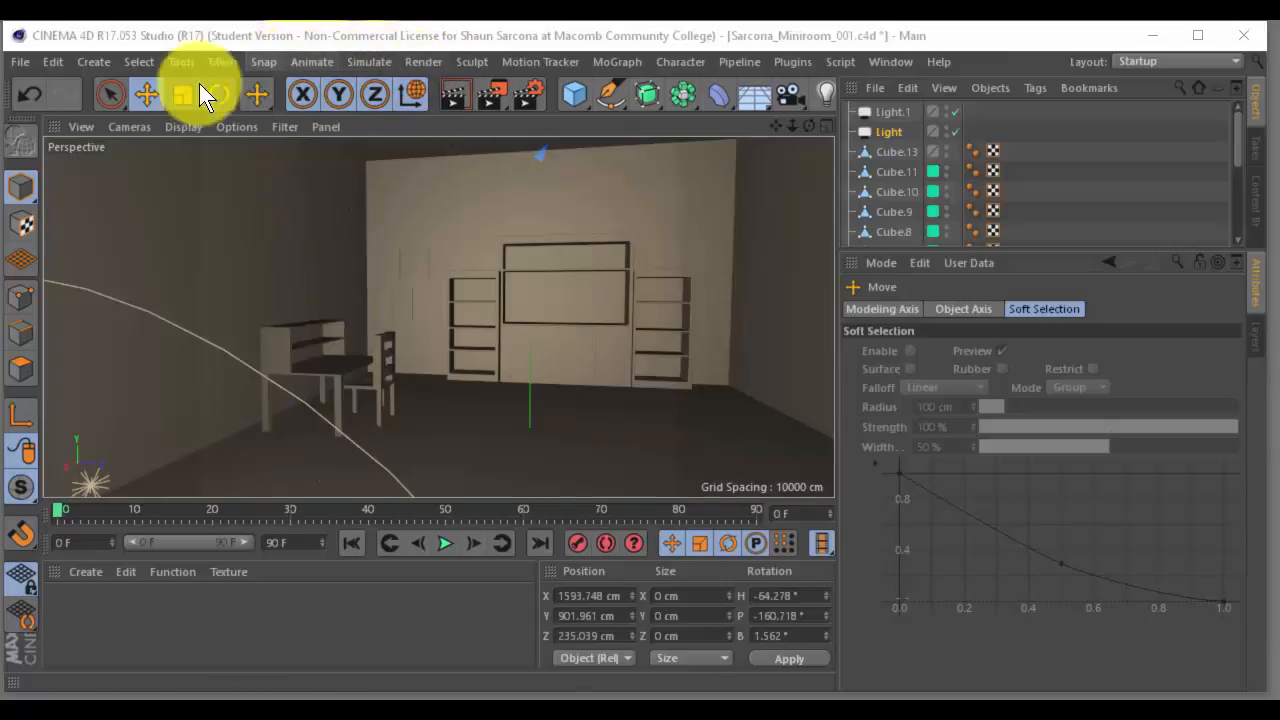
Add a standard omni light and position it above the desk at about X -3, Y 342 and Z -751 cm
left_click(90, 62)
mouse_move(140, 273)
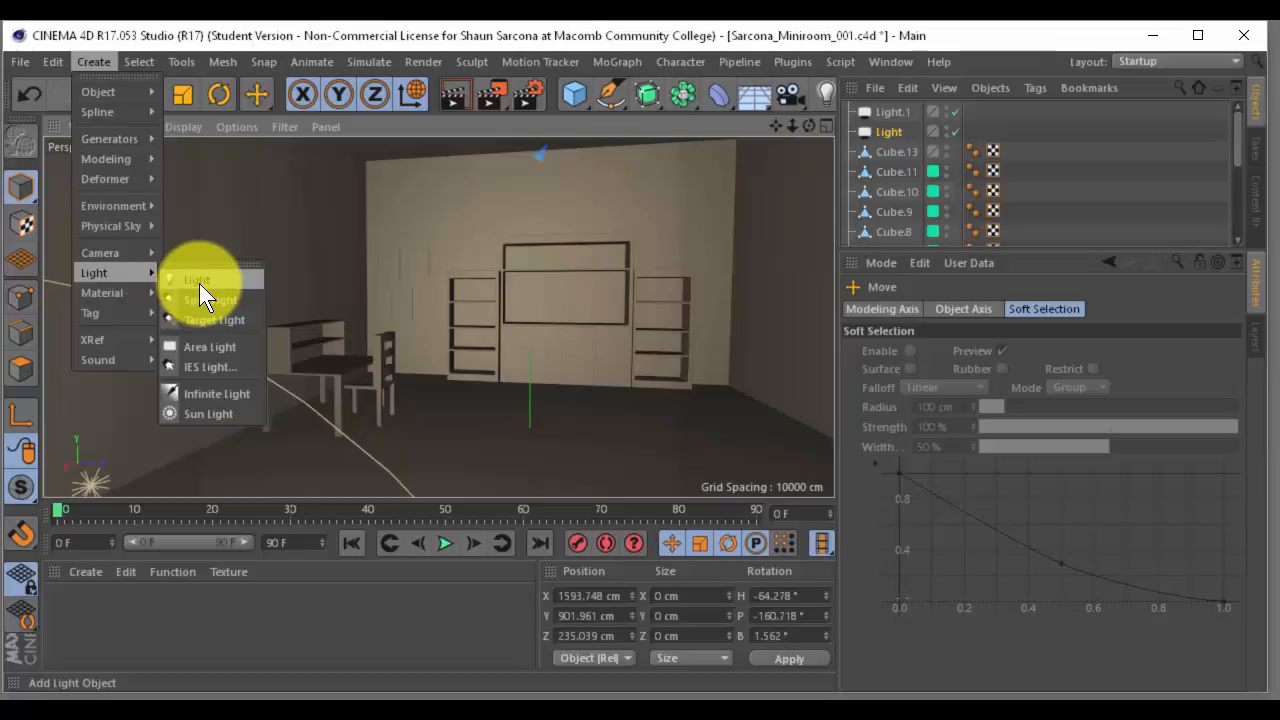
left_click(199, 281)
left_click_drag(555, 435, 314, 369)
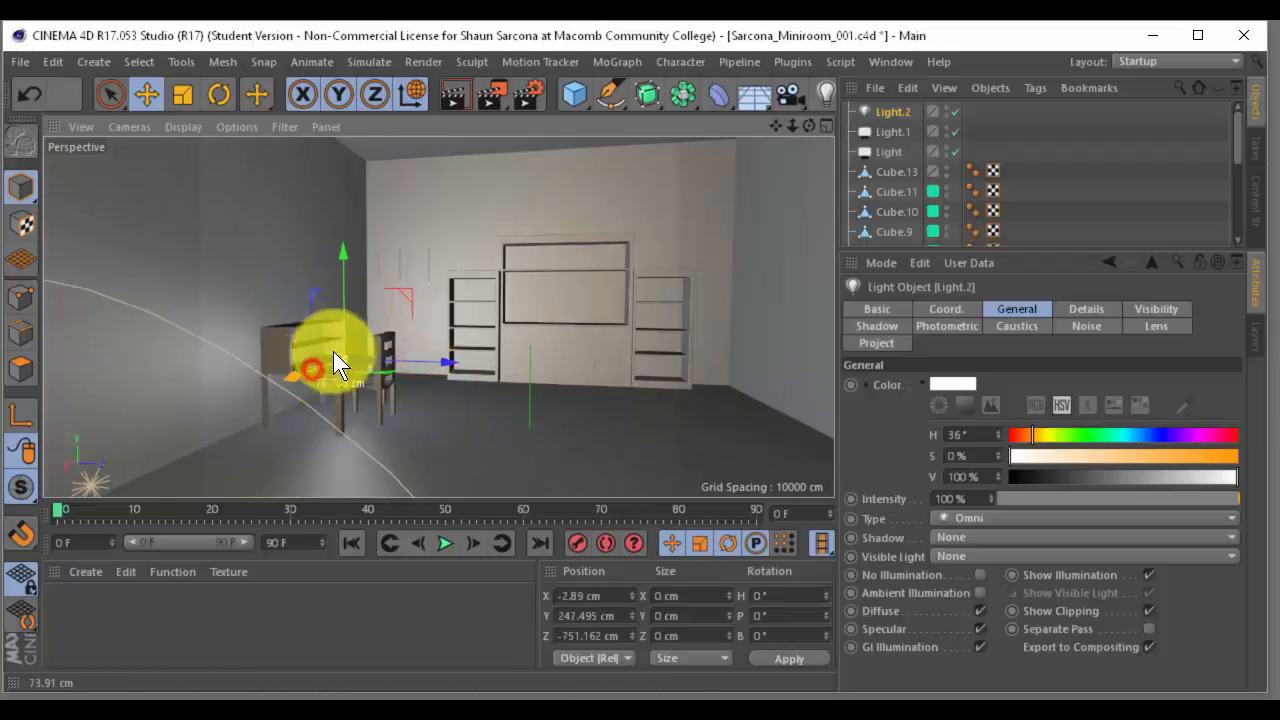
left_click_drag(346, 316, 388, 246)
Add a cylinder primitive to the scene and remove its caps
left_click(577, 92)
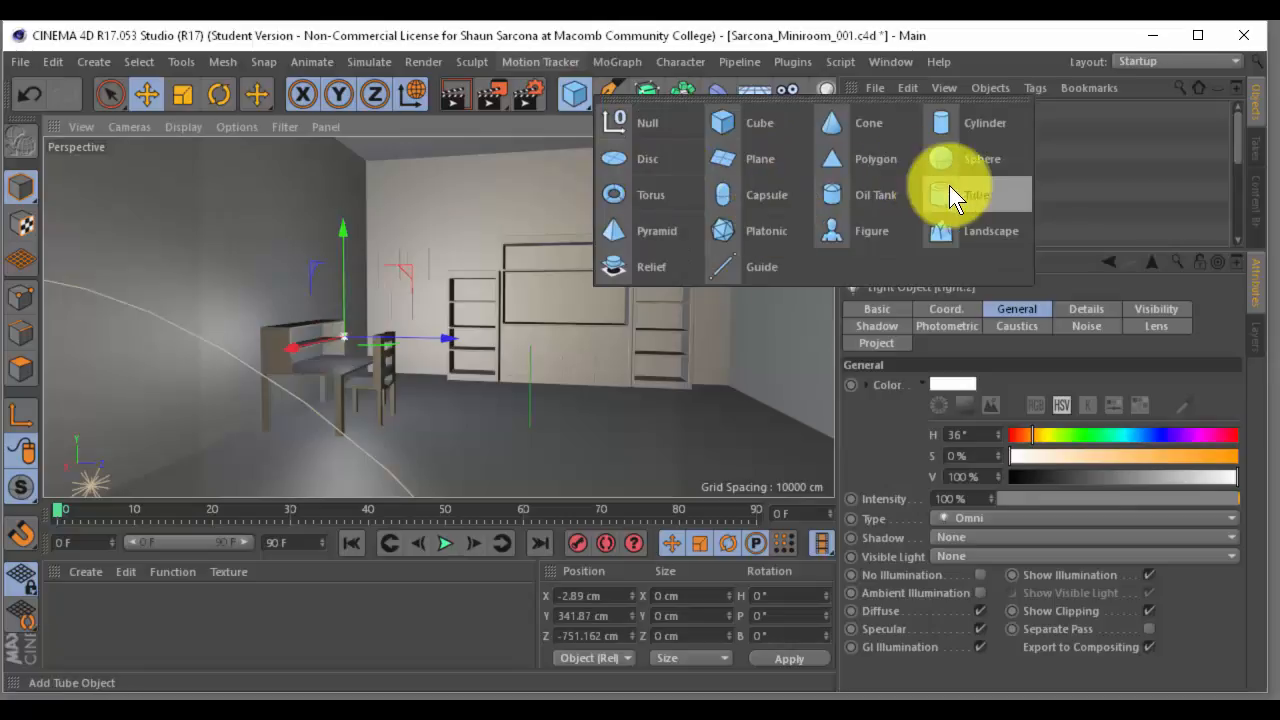
left_click(937, 131)
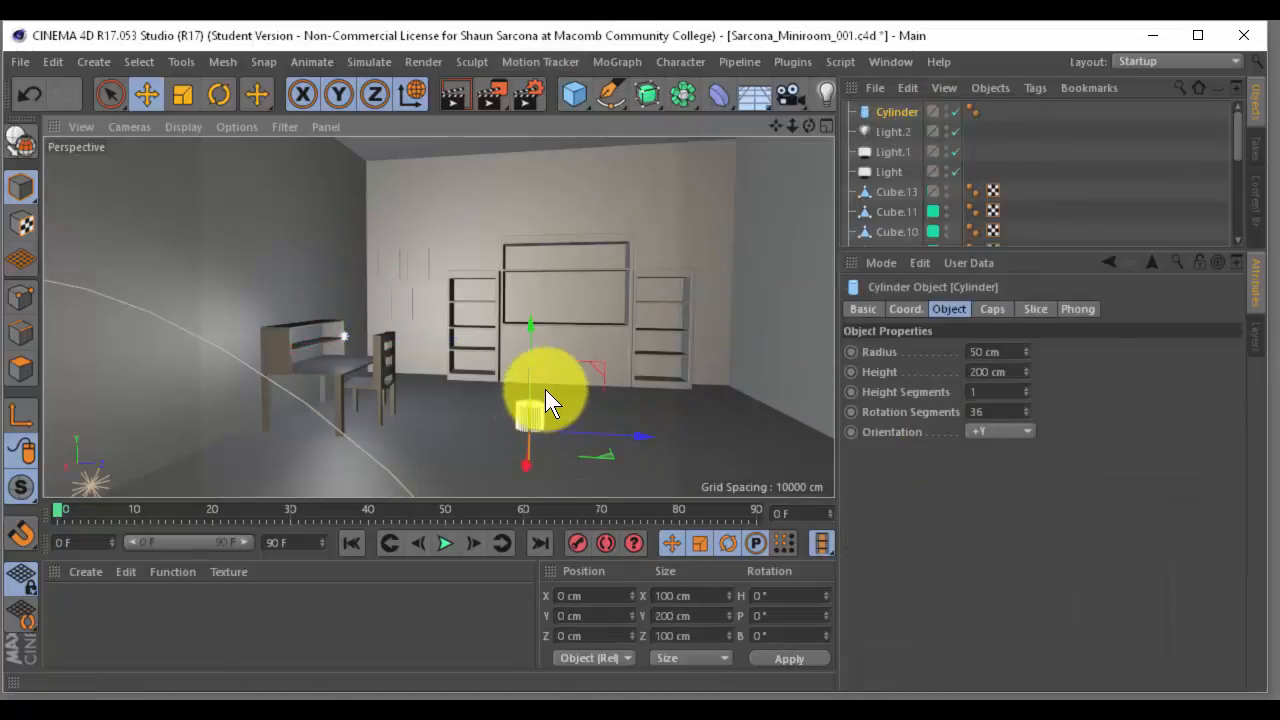
key("o")
left_click_drag(534, 211, 532, 290, "alt")
left_click(997, 310)
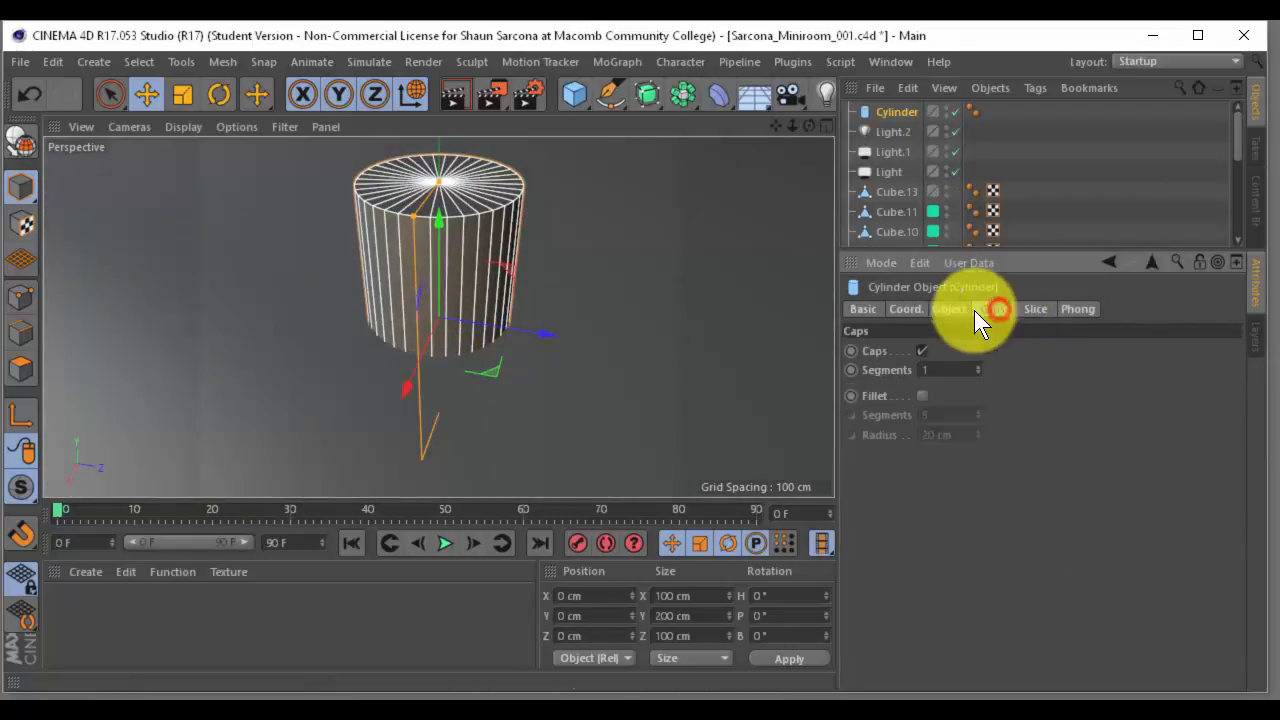
left_click(922, 350)
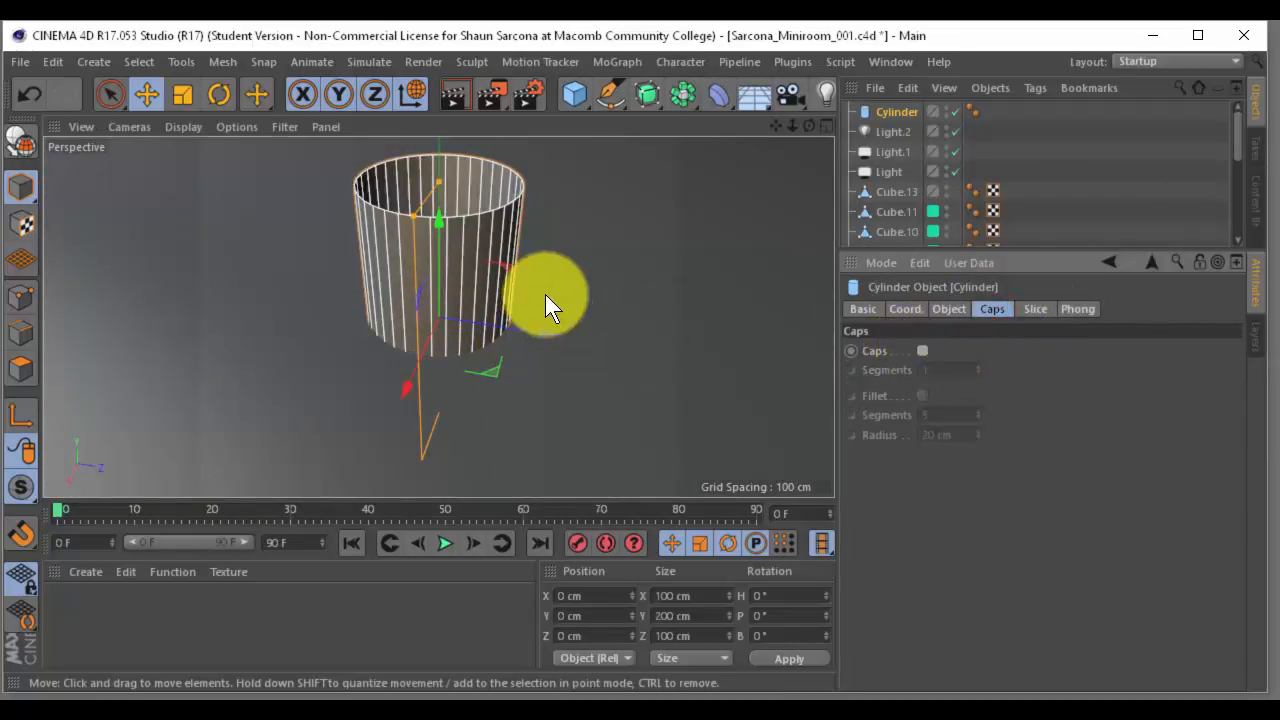
left_click_drag(546, 303, 478, 318, "alt")
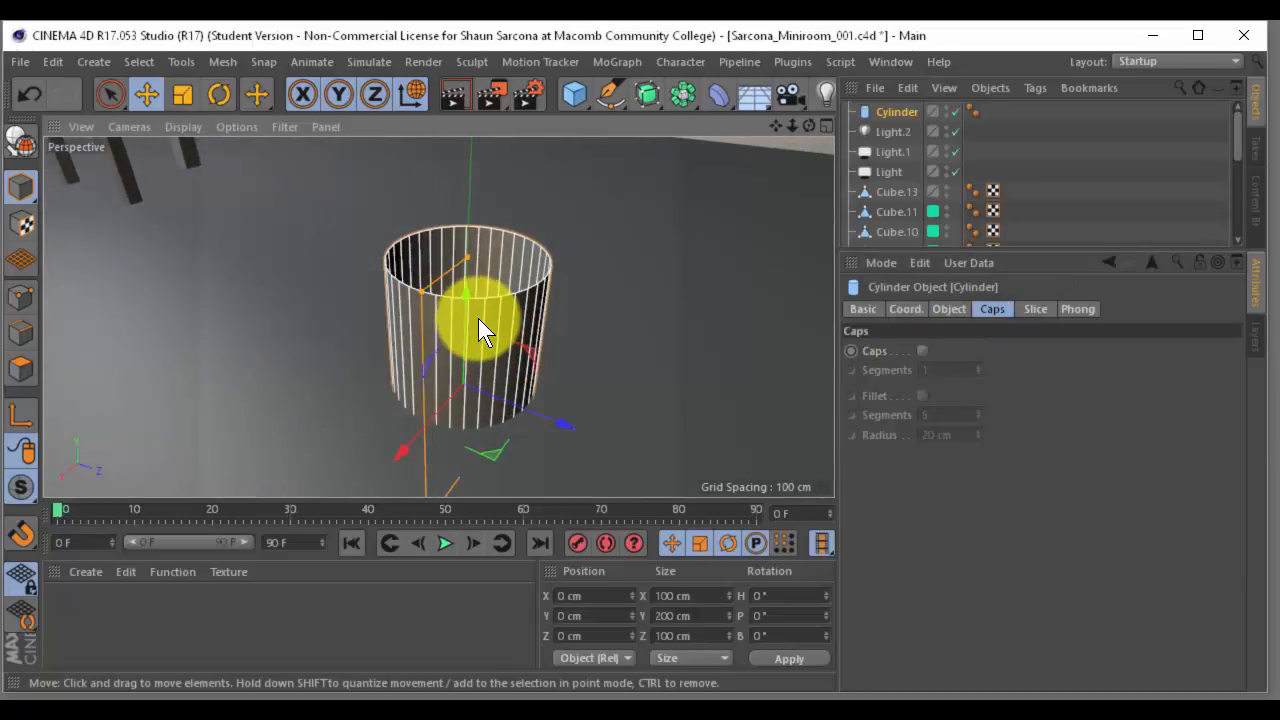
Make the cylinder editable and scale its top edge loop down to about 49 cm across to taper it
key("c")
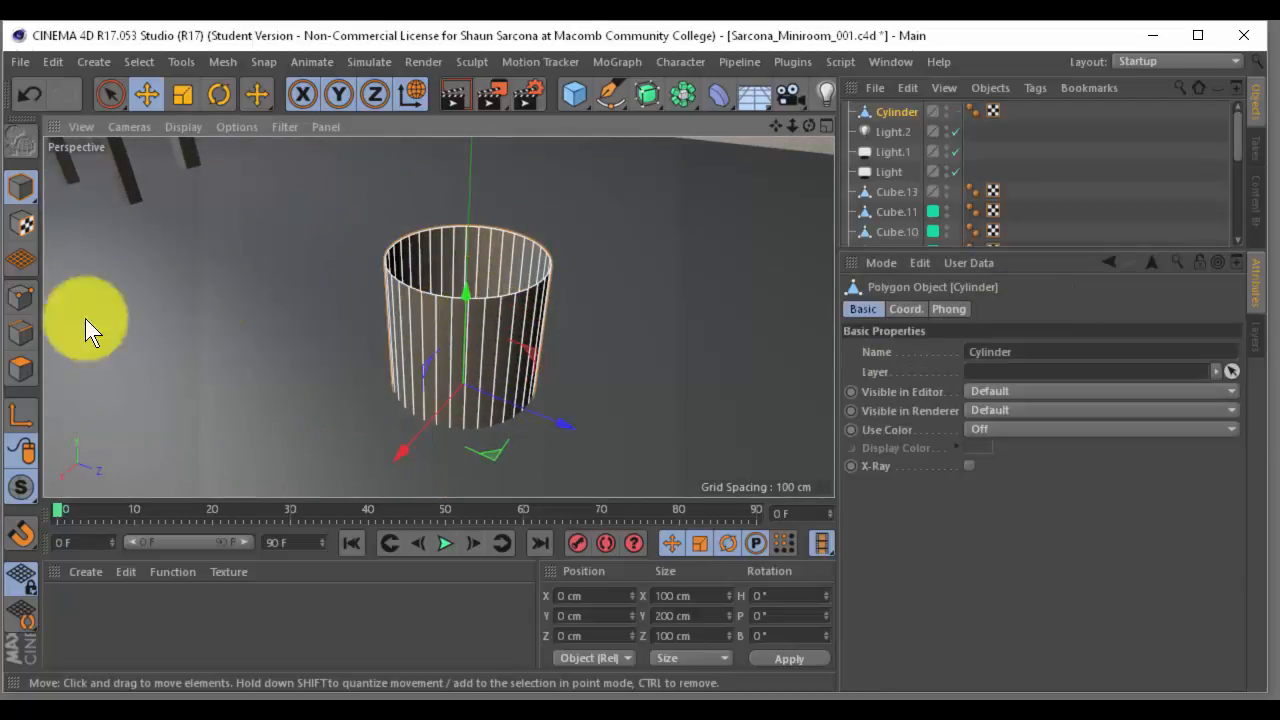
left_click(21, 331)
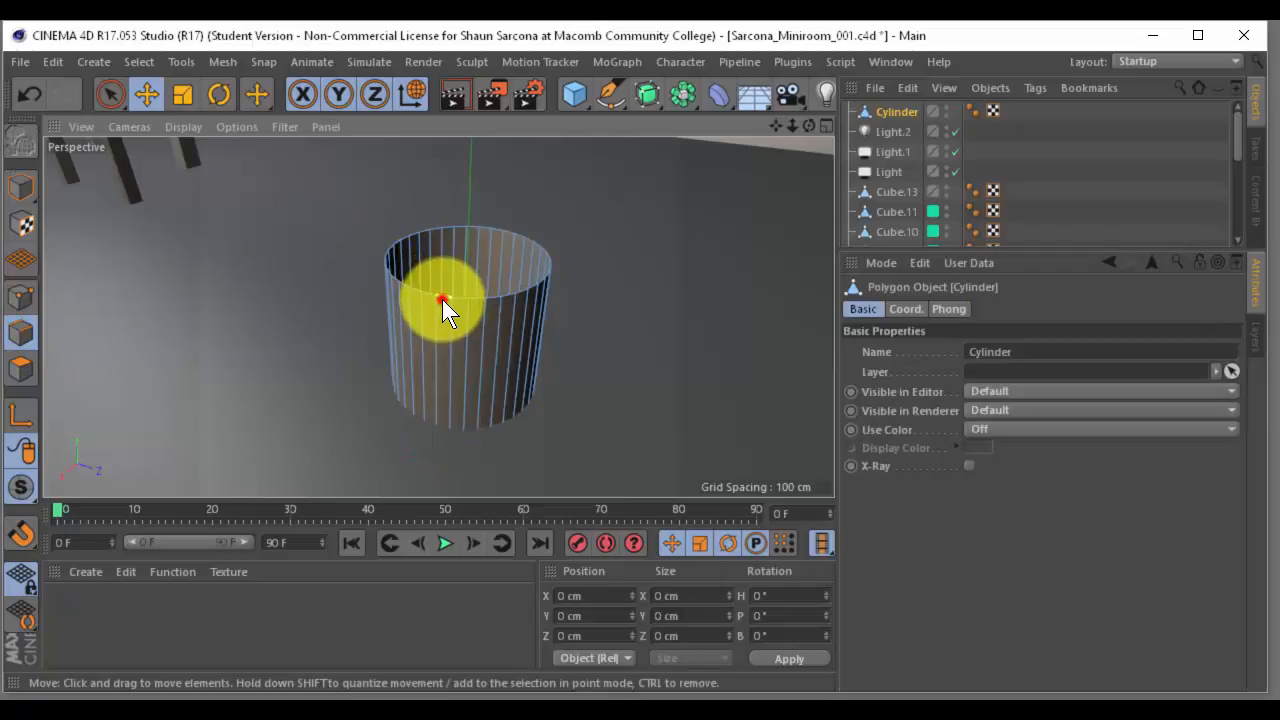
double_click(442, 297)
key("t")
mouse_move(515, 284)
left_mouse_down()
mouse_move(551, 251)
mouse_move(157, 283)
mouse_move(557, 261)
mouse_move(434, 256)
mouse_move(525, 270)
left_mouse_up()
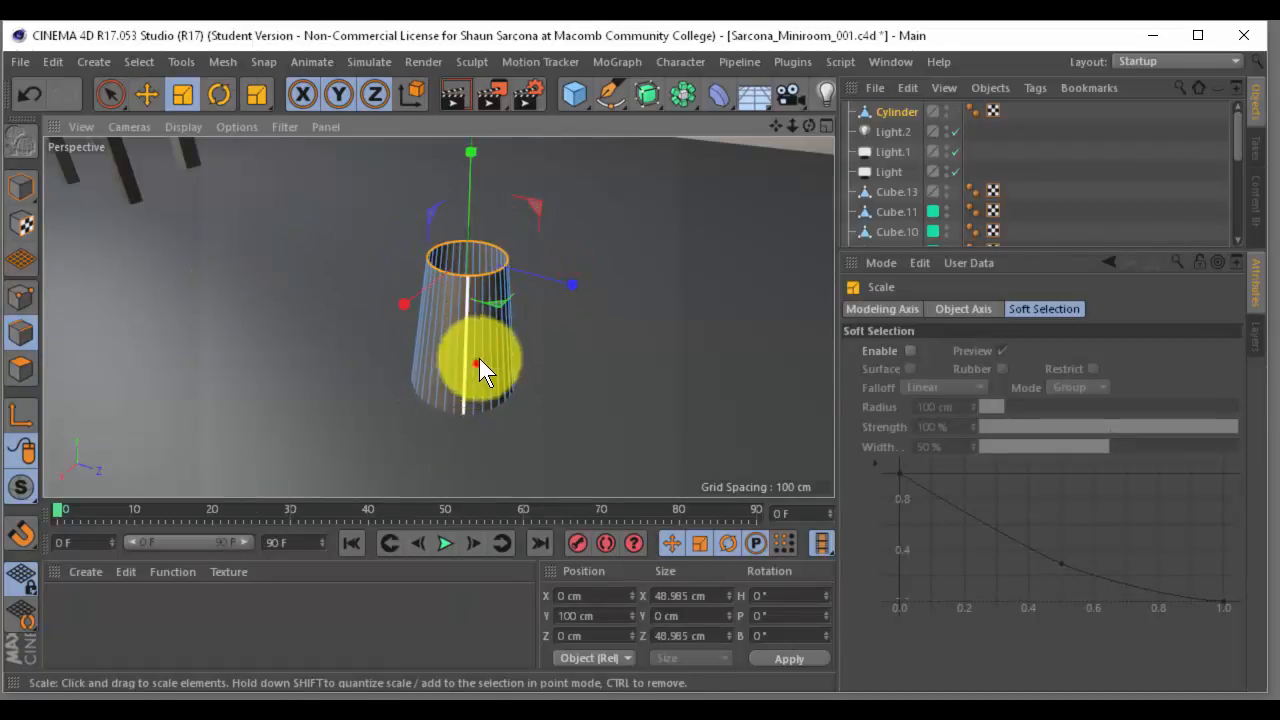
Scale the whole tapered cylinder to about 99 cm tall and raise it to about Y 70 cm
left_click_drag(477, 360, 389, 268, "alt")
left_click_drag(20, 188, 190, 200)
left_click_drag(355, 200, 408, 238, "alt")
middle_click_drag(408, 238, 373, 297, "alt")
left_click(9, 185)
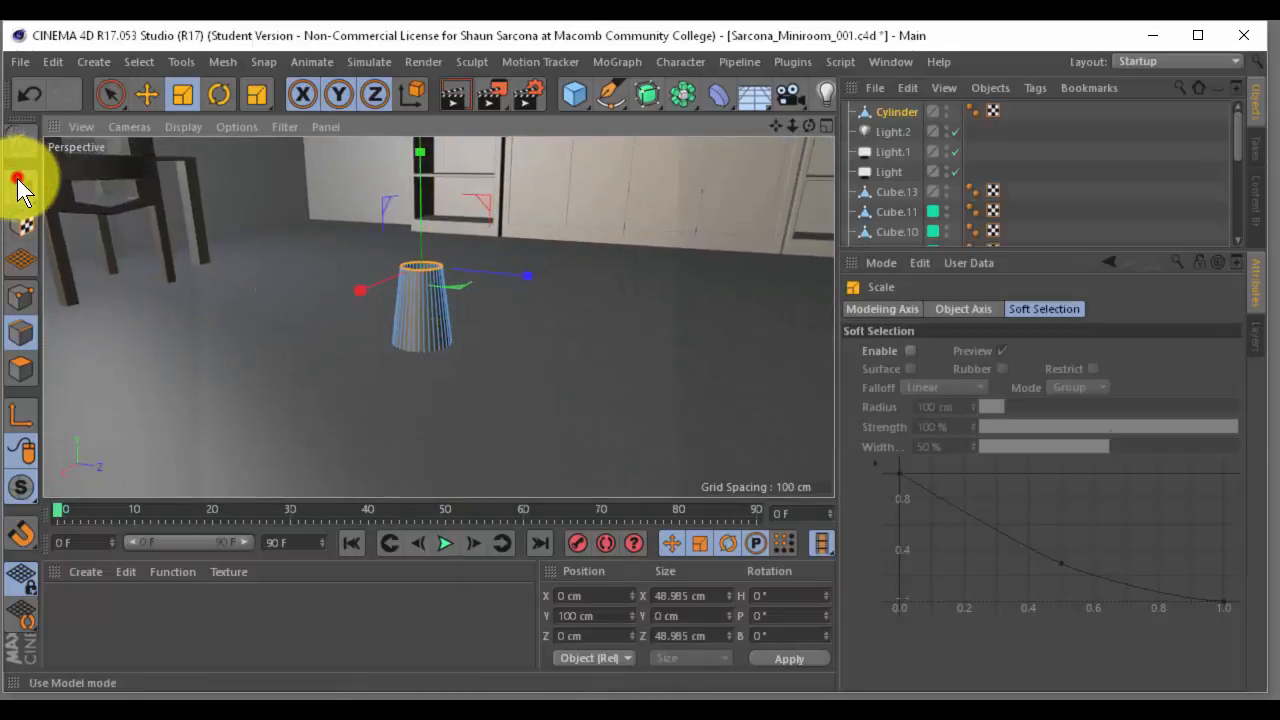
left_click_drag(428, 276, 408, 209)
key("e")
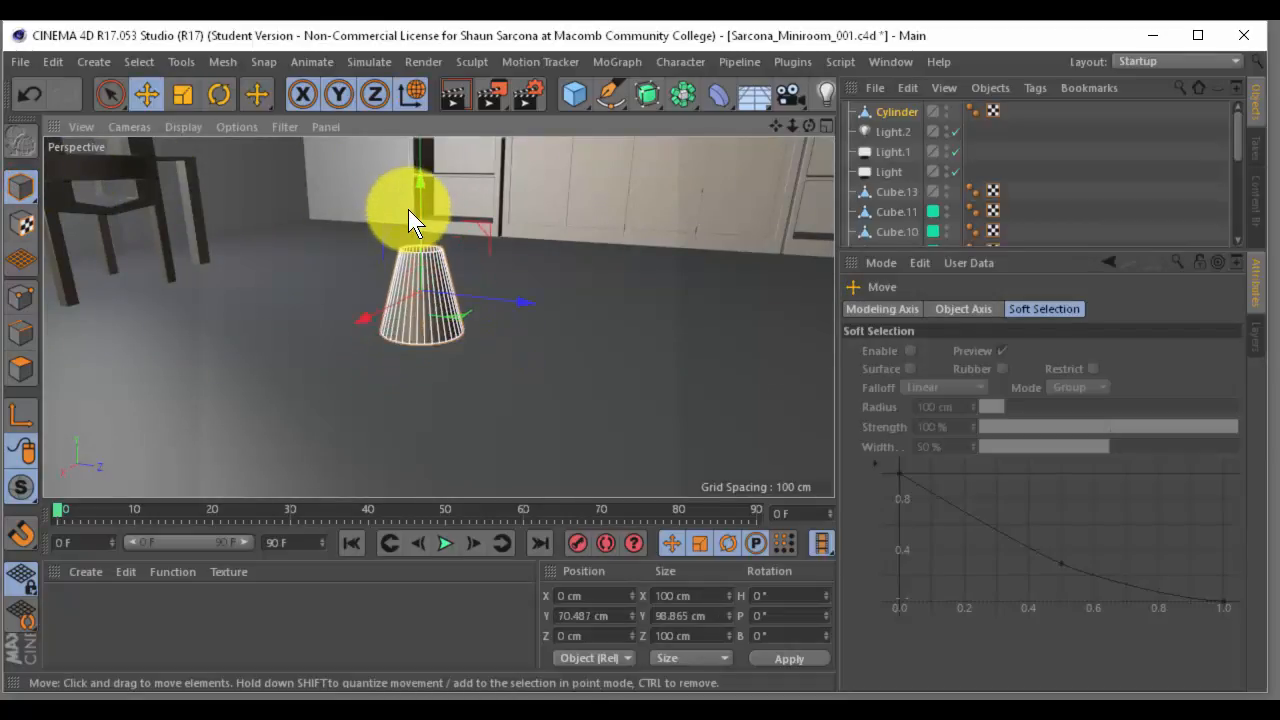
Scale the lampshade cylinder down to about 79 cm tall and move it over the desk to about Y 341 and Z -732 cm
middle_click_drag(482, 299, 527, 387, "alt")
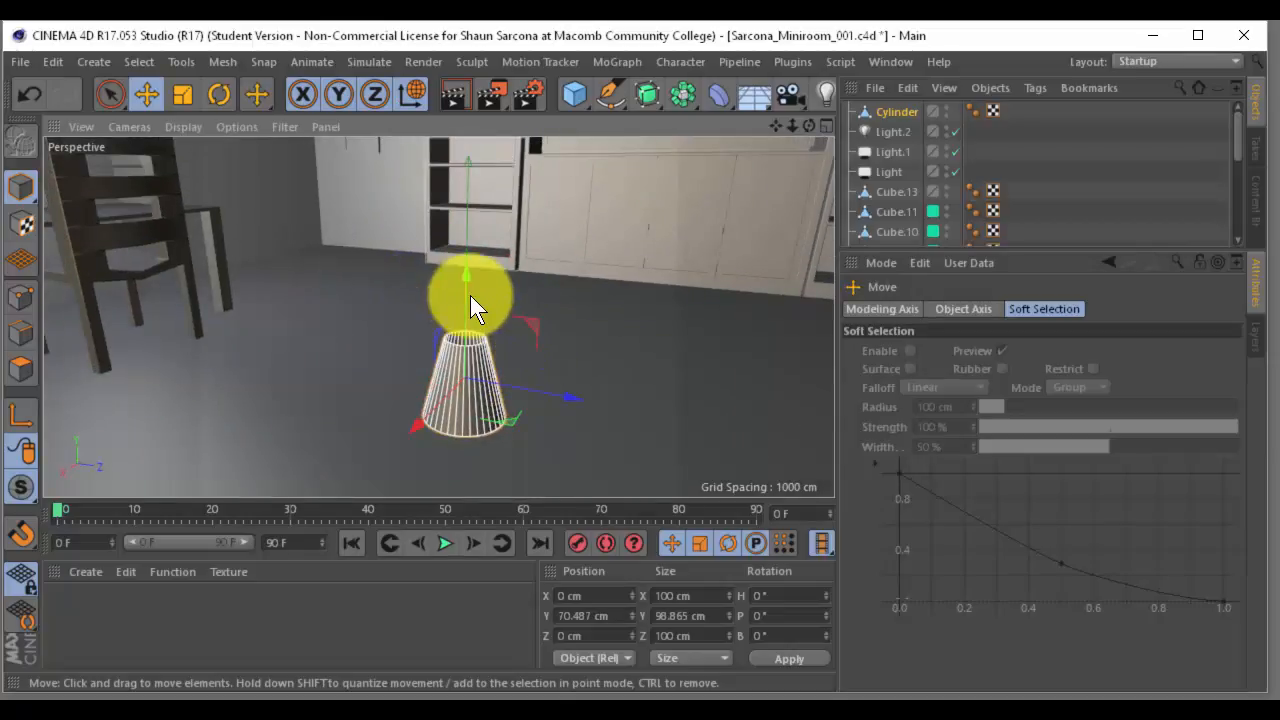
key("t")
left_click_drag(467, 276, 464, 298)
left_click_drag(623, 422, 440, 280, "alt")
key("e")
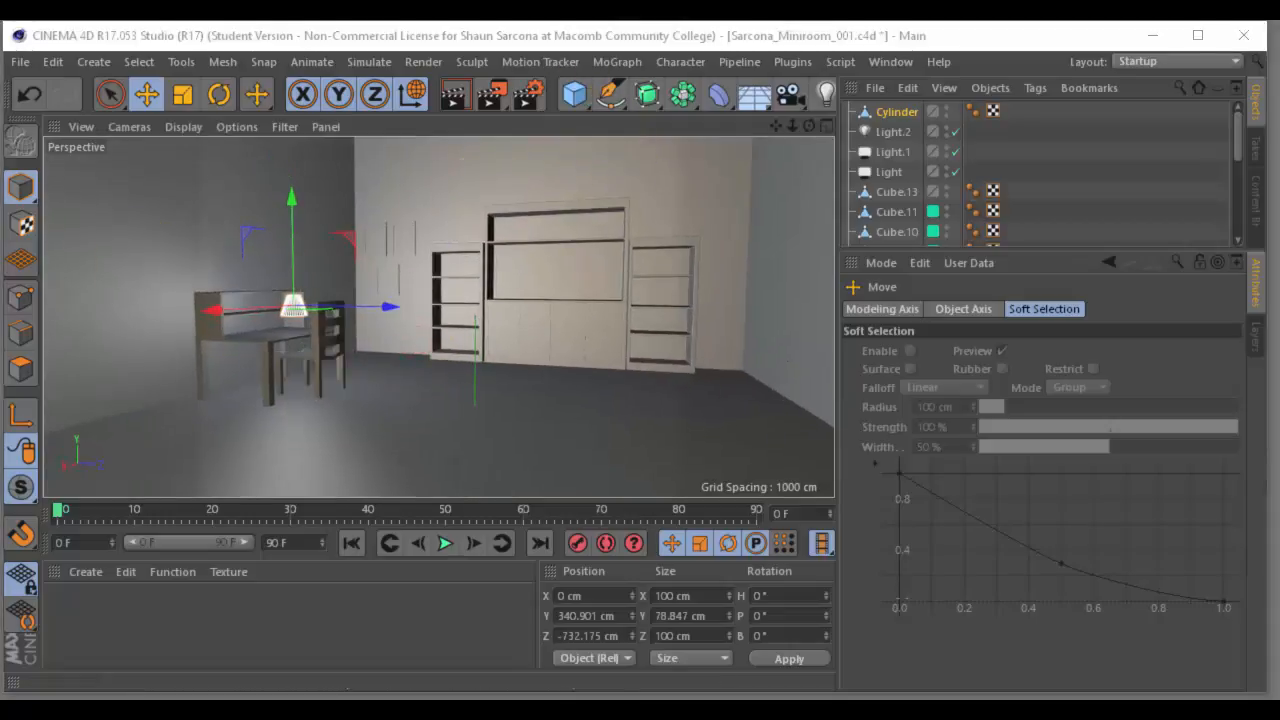
Examine the lampshade and desk area up close in the latest render
left_click_drag(0, 272, 859, 164)
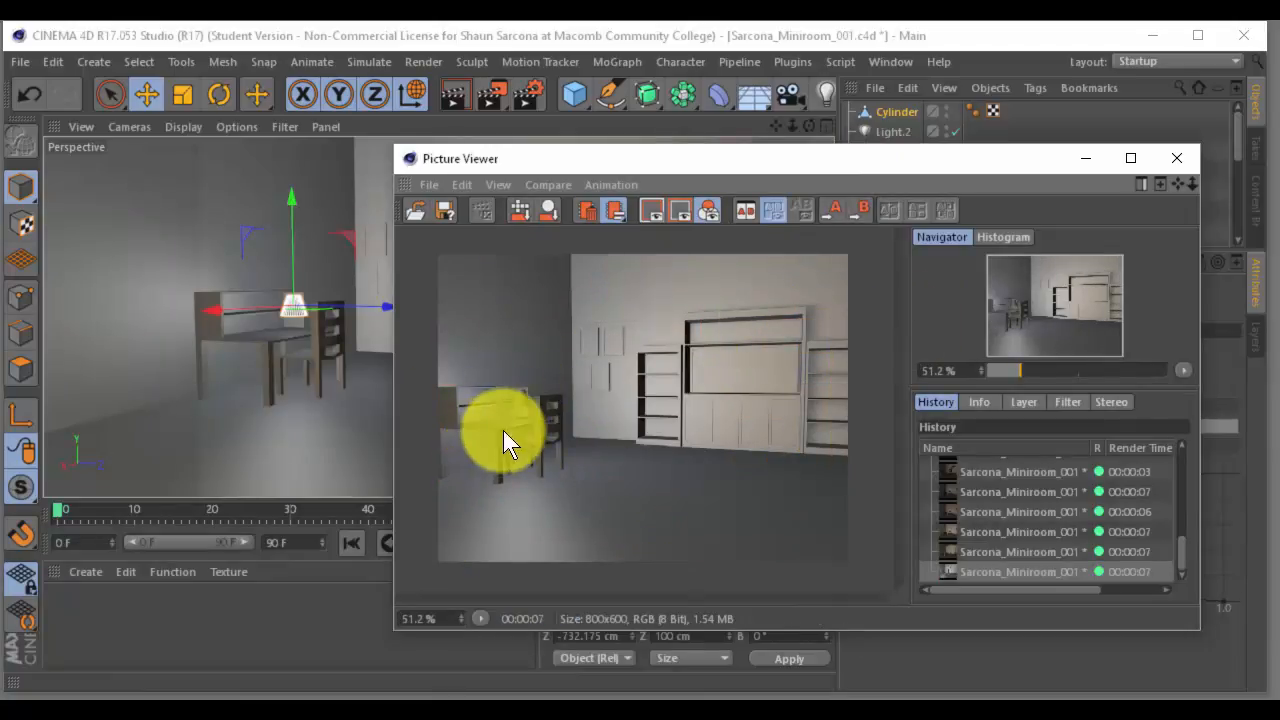
scroll(503, 430, "up", 4)
left_click_drag(640, 360, 746, 400)
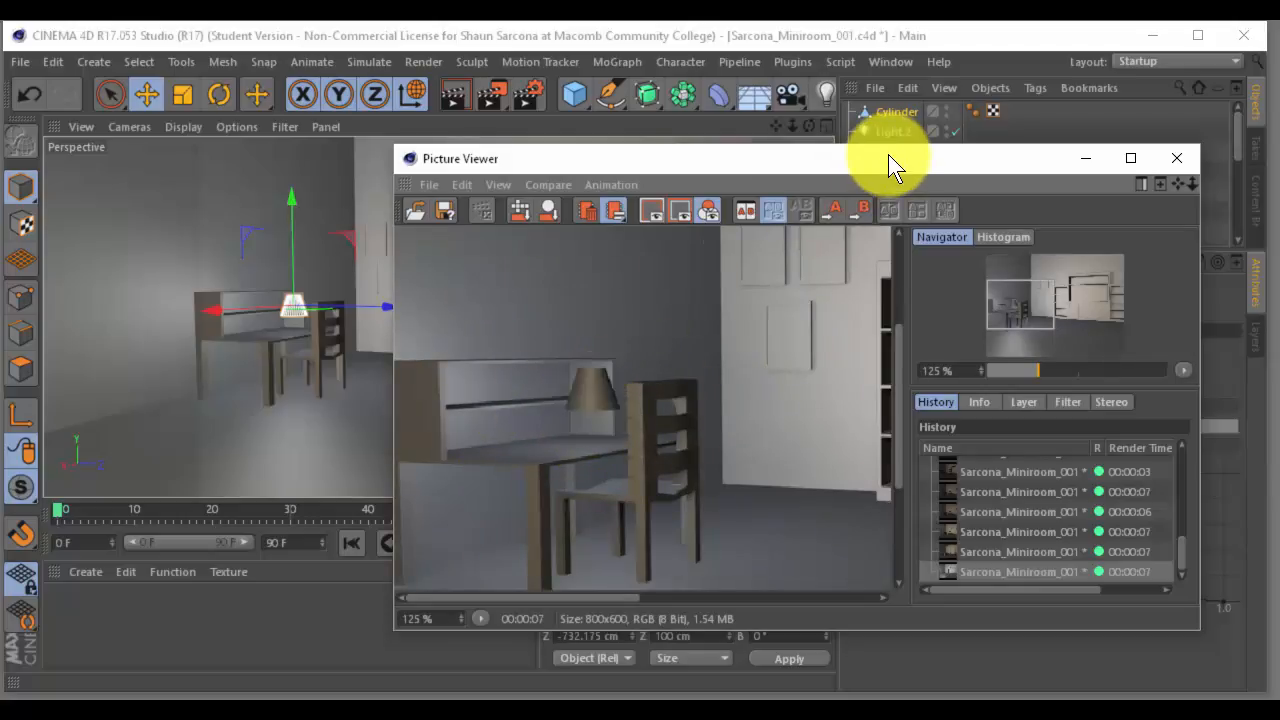
left_click_drag(886, 160, 535, 459)
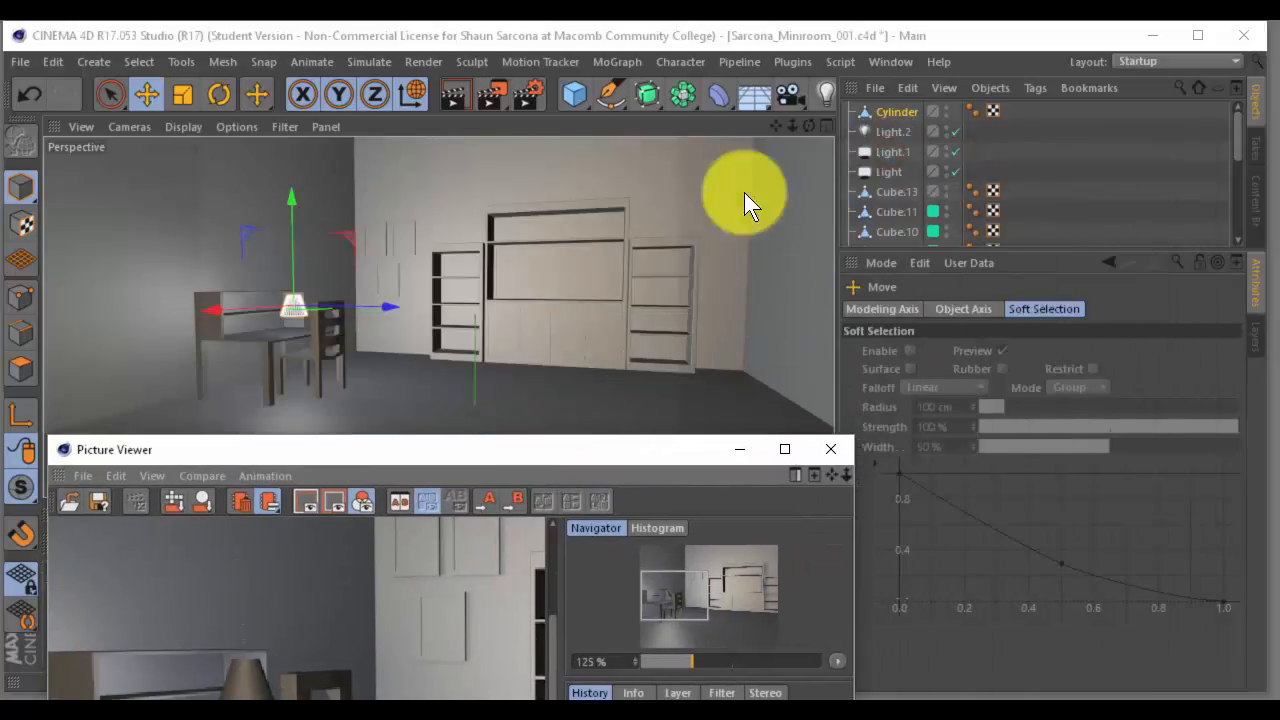
Give the omni desk light Raytraced (Hard) shadows and render the scene to the Picture Viewer
left_click(891, 131)
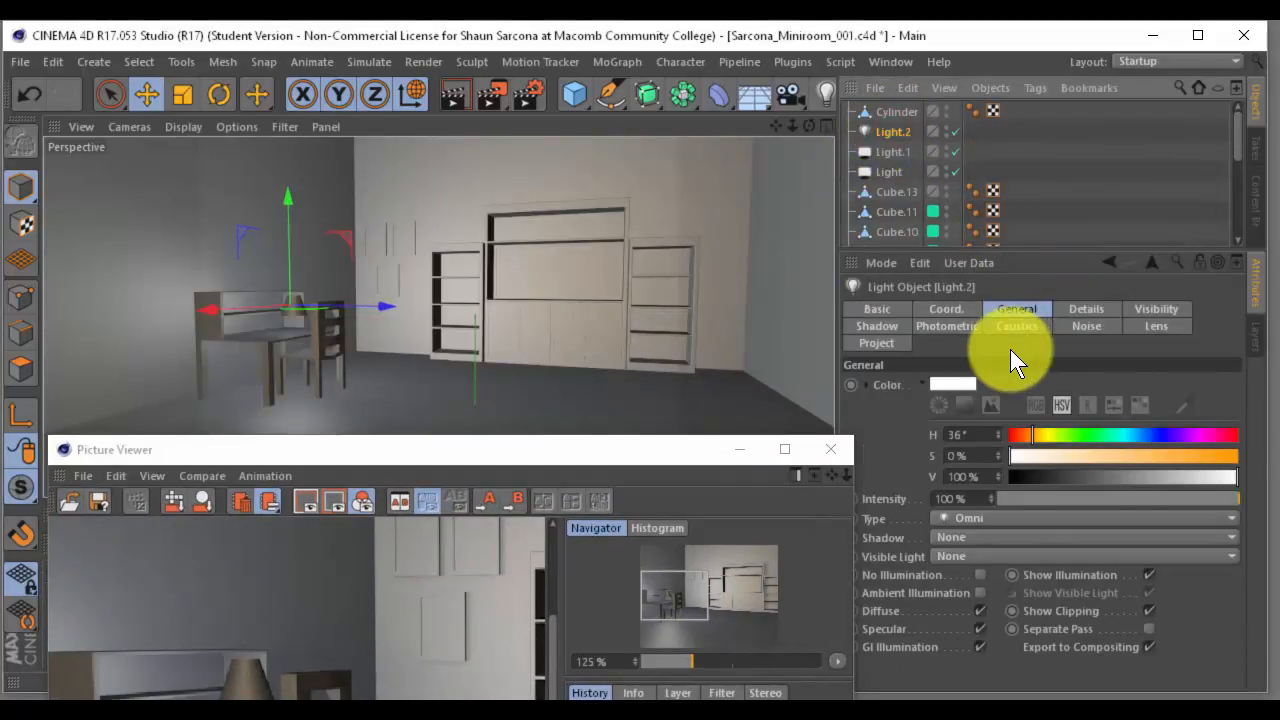
left_click(987, 537)
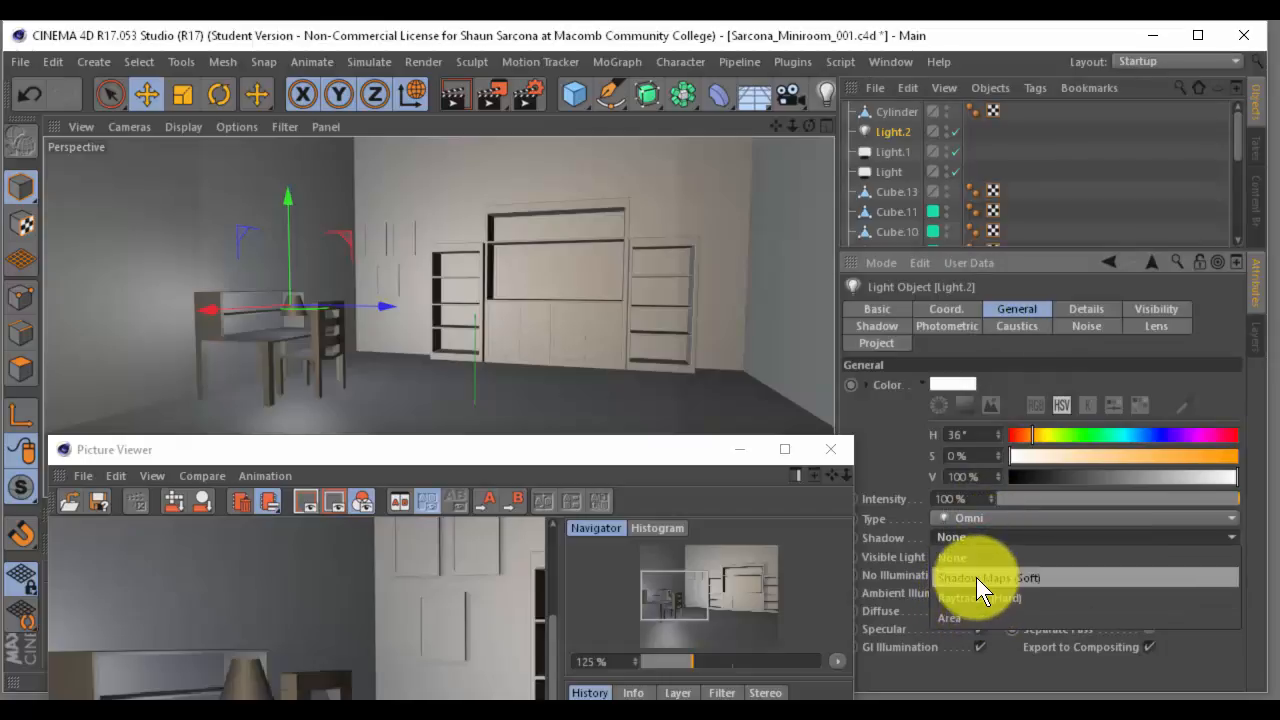
left_click(976, 598)
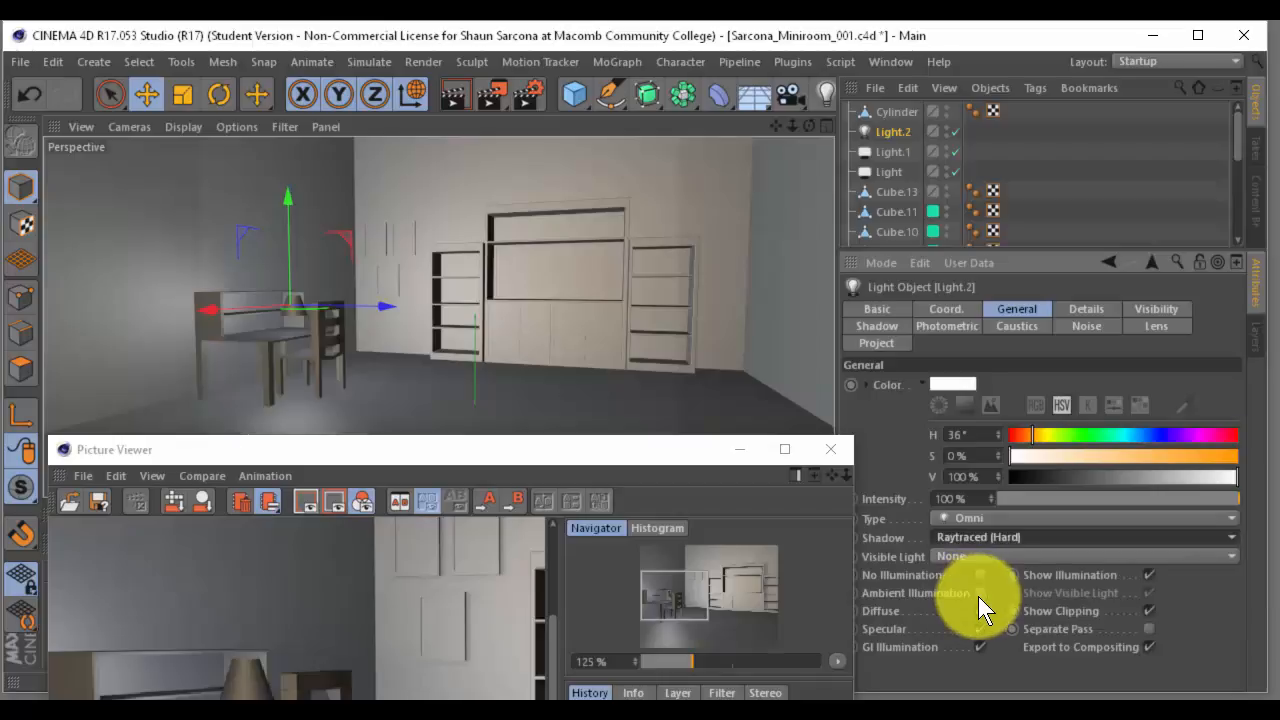
left_click_drag(570, 454, 552, 119)
left_click(877, 325)
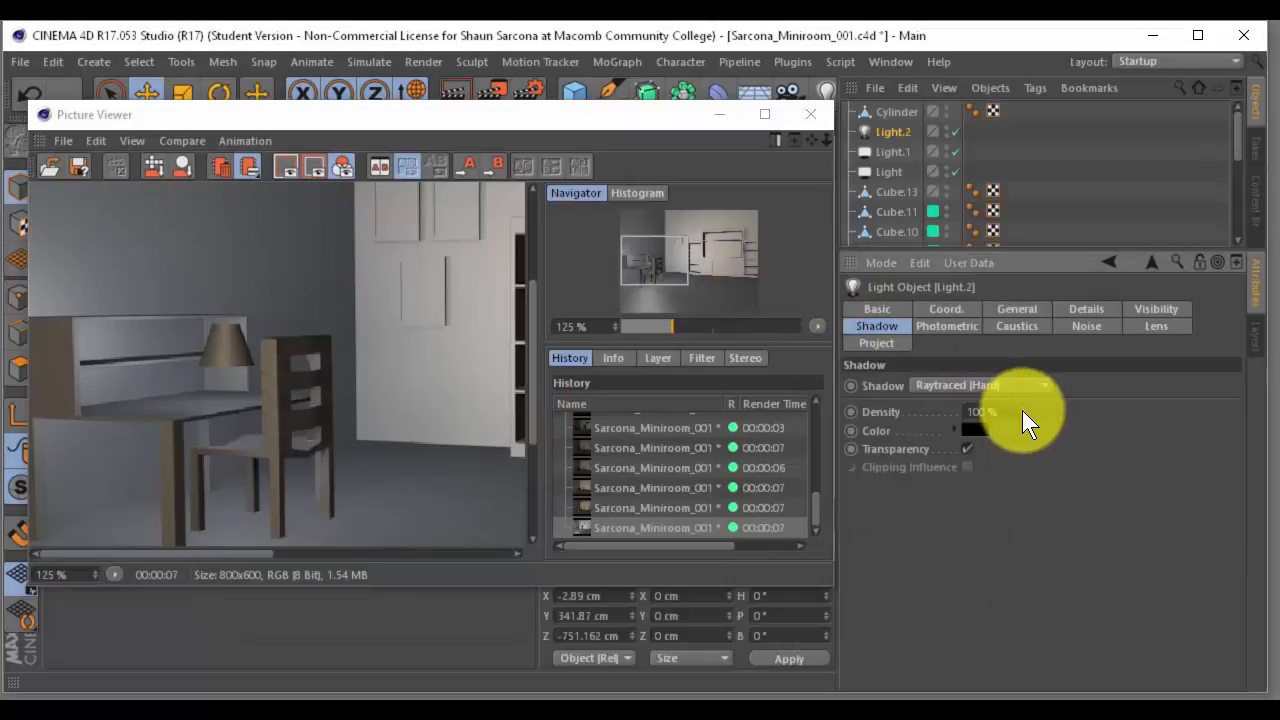
left_click(1019, 382)
left_click(1020, 384)
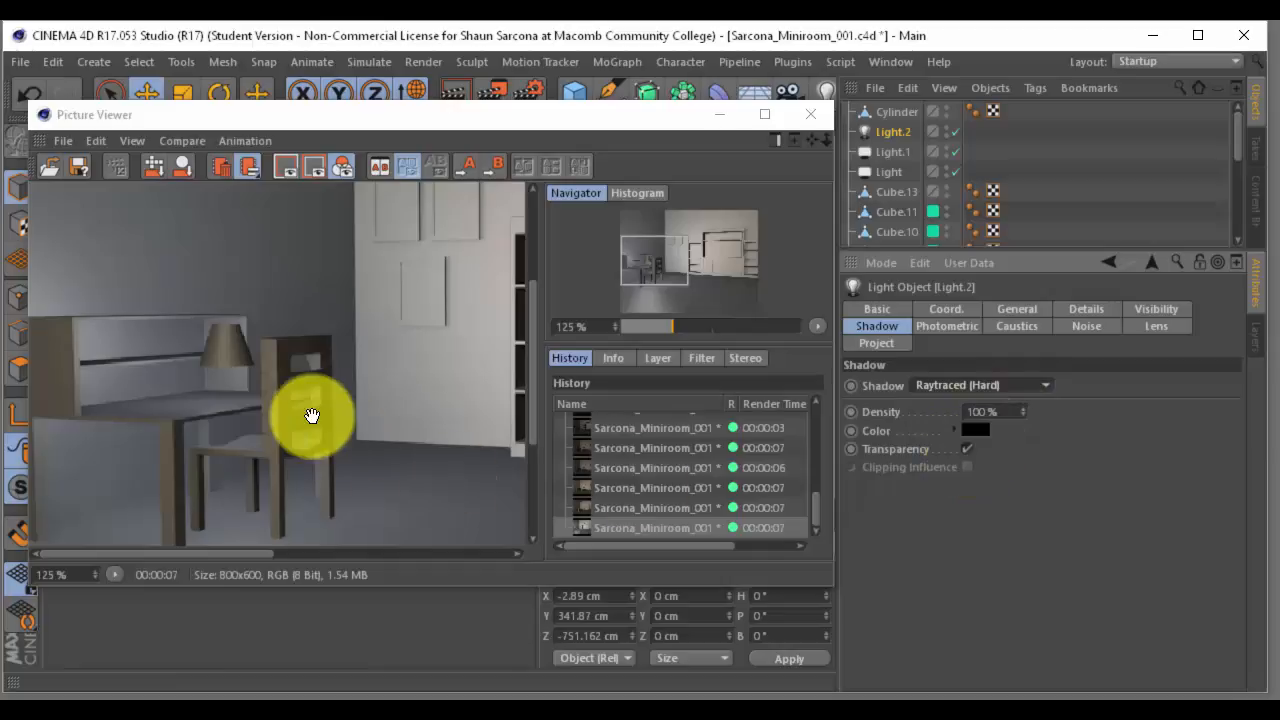
left_click(247, 373)
key("shift+r")
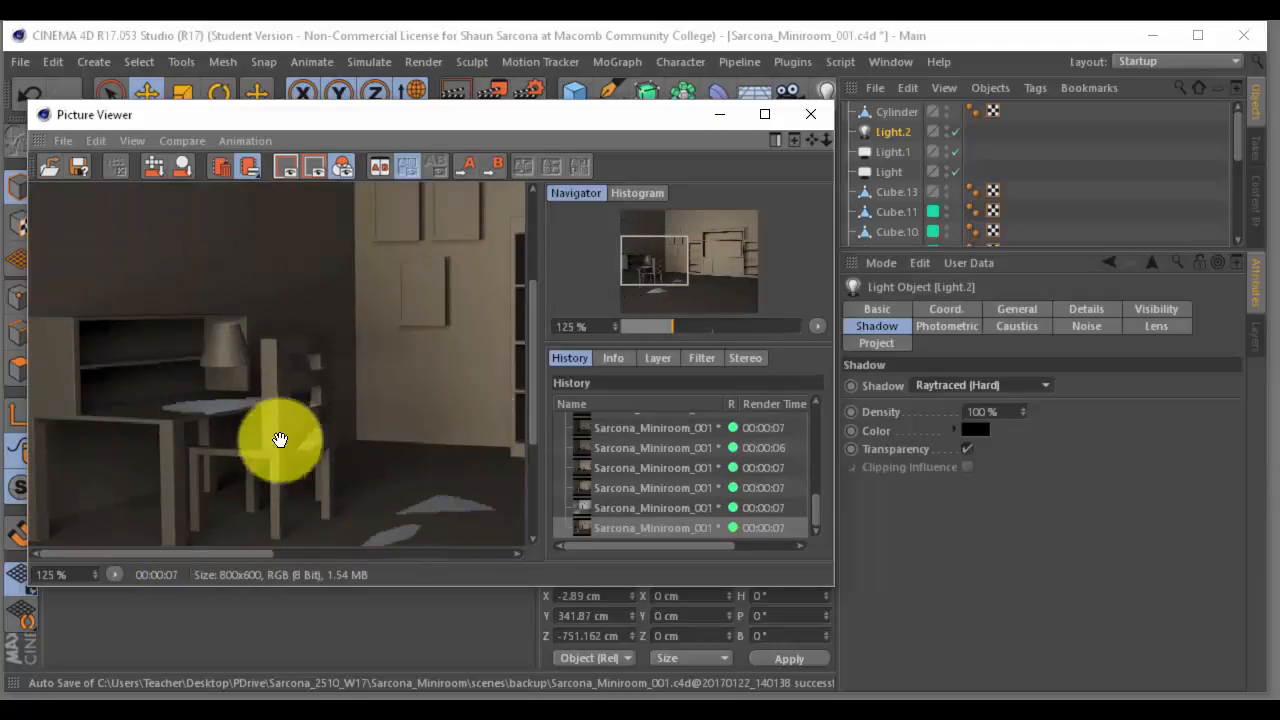
Set the desk light's shadow density to 44% and render the scene again
left_click(1029, 415)
left_click_drag(1027, 414, 1026, 415)
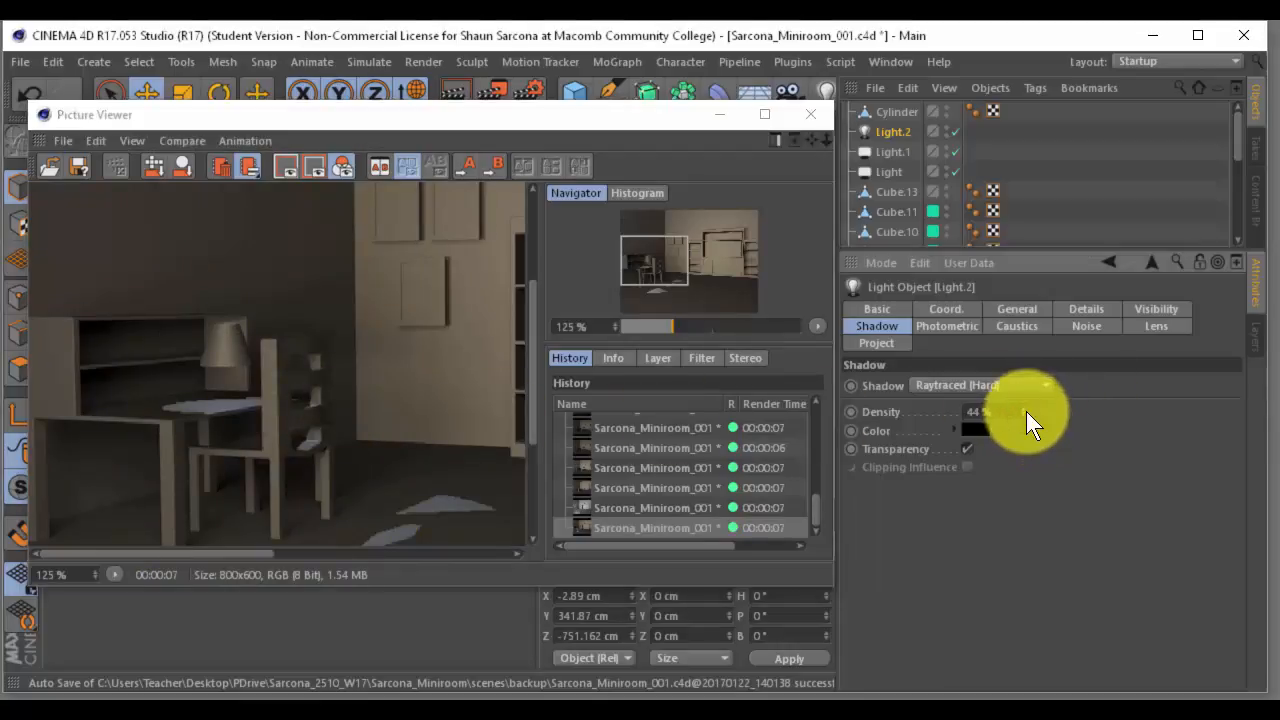
left_click(503, 366)
key("shift+r")
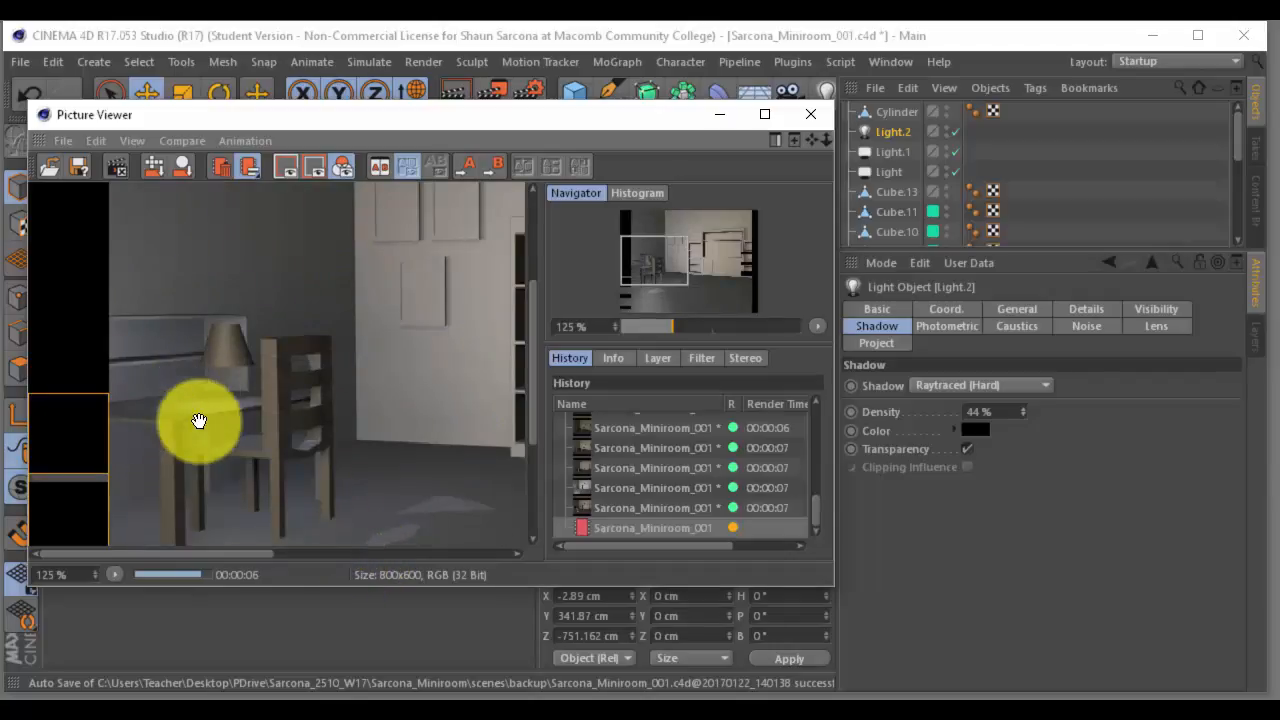
Switch the desk light's shadow type to Shadow Maps (Soft) and render the scene
left_click(961, 385)
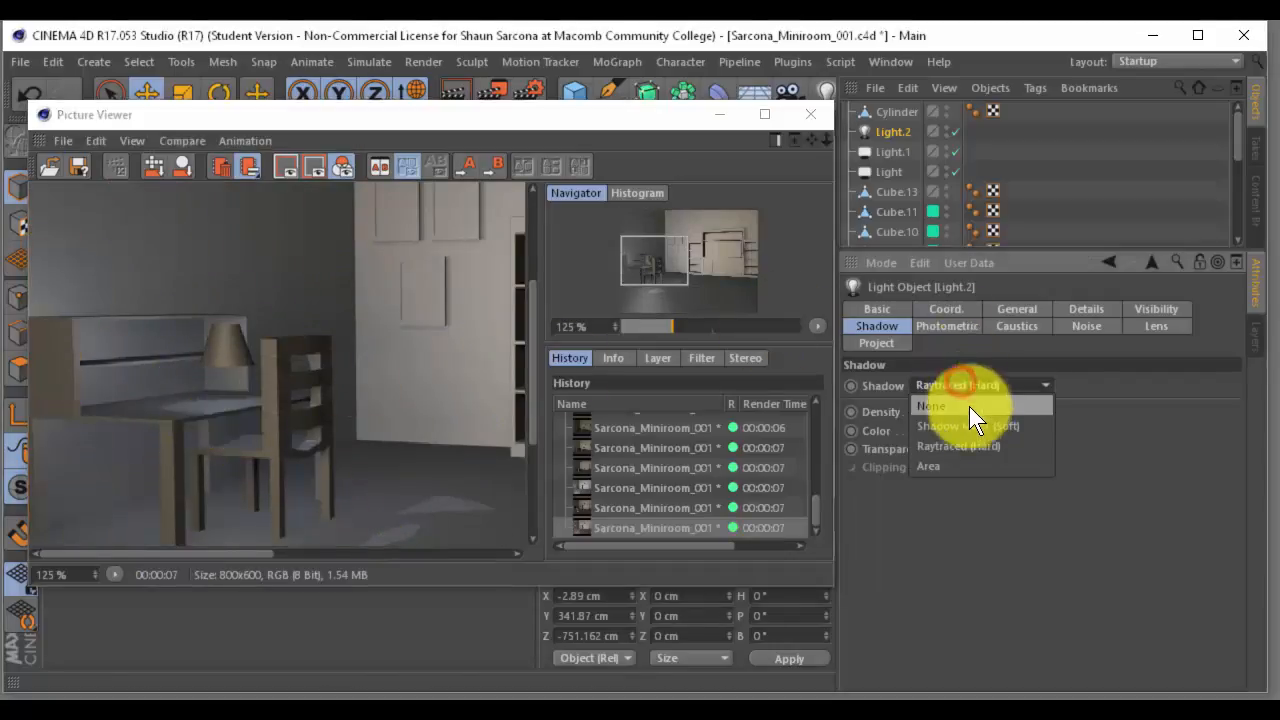
left_click(974, 425)
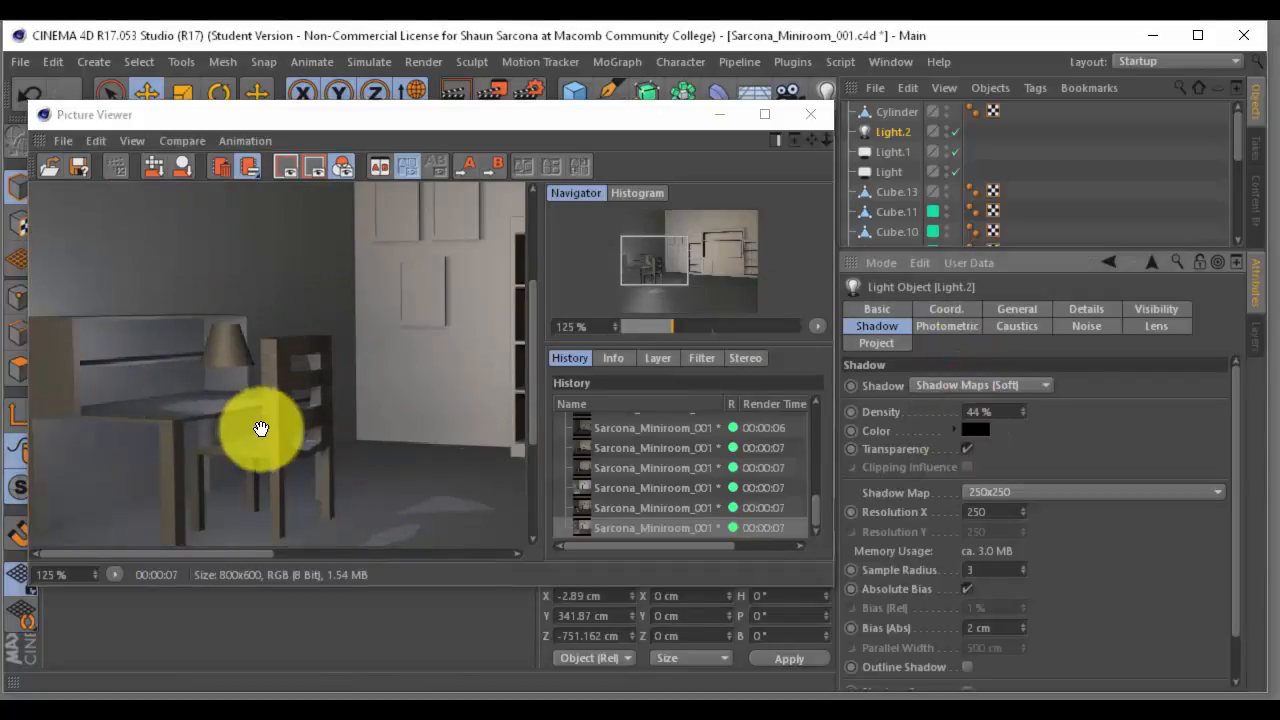
key("shift+r")
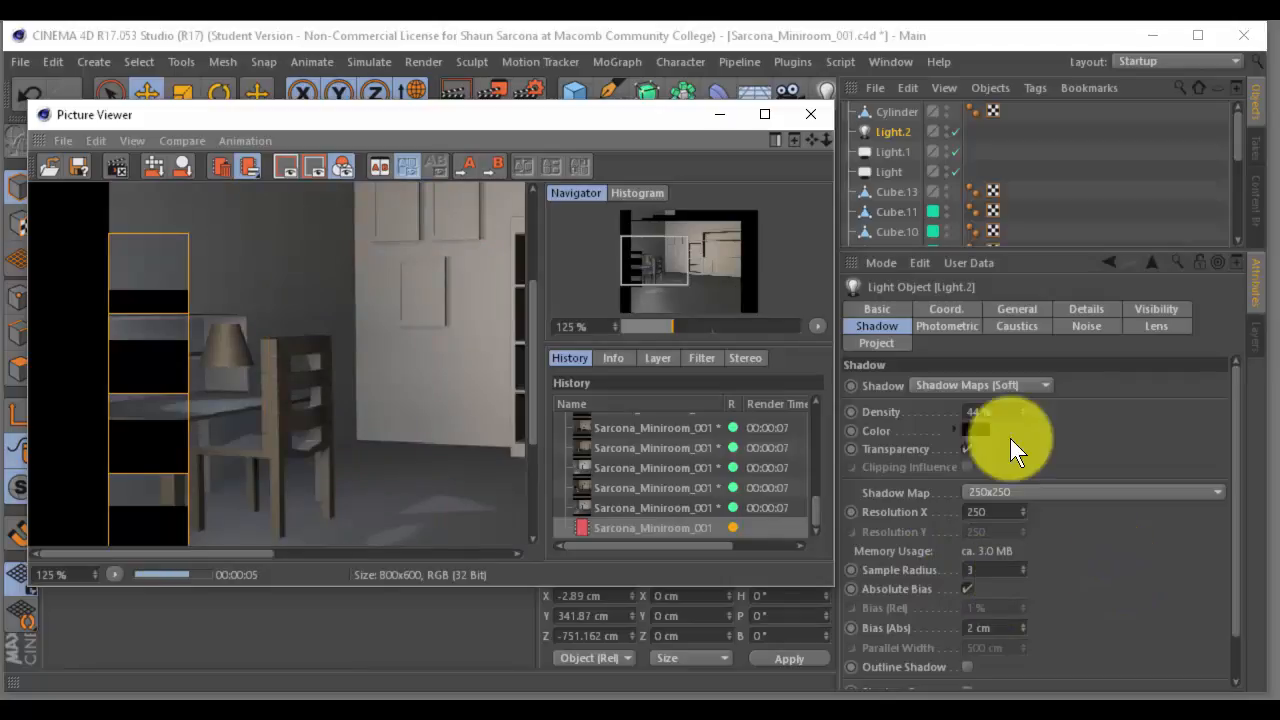
Set the desk light's shadow map resolution to 1250x1250 and render the scene
left_click(1037, 488)
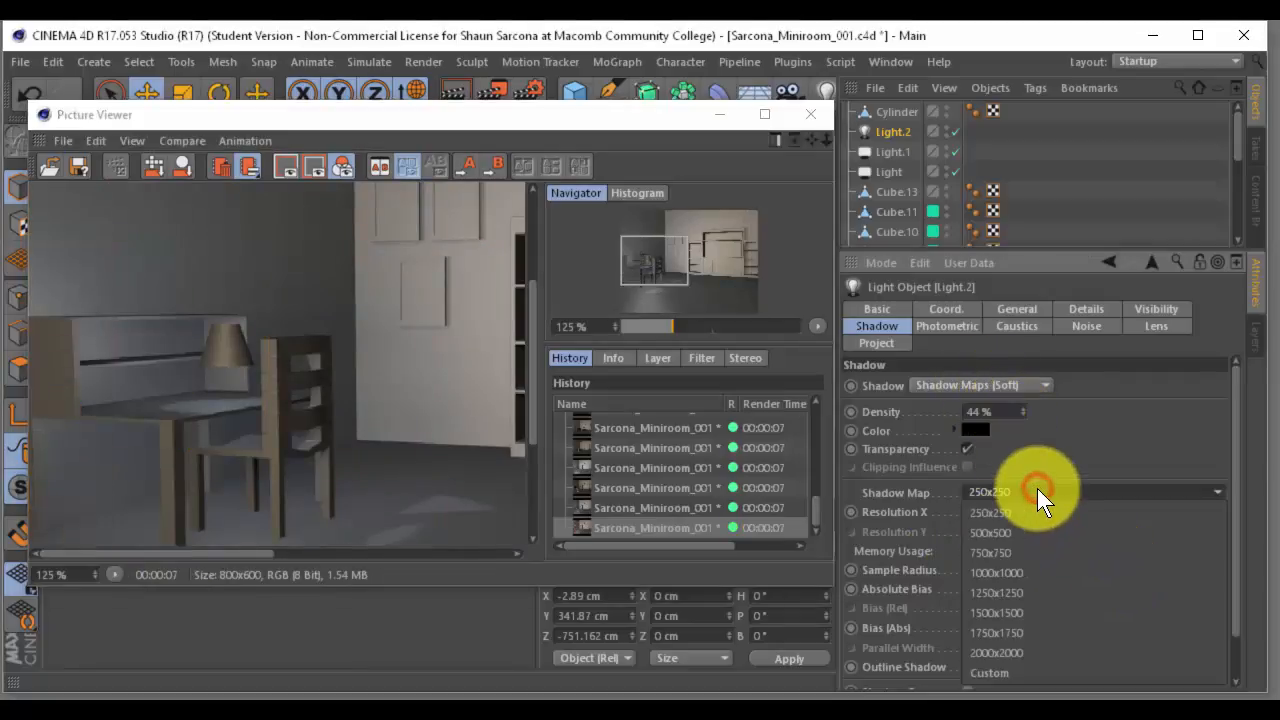
left_click(1002, 593)
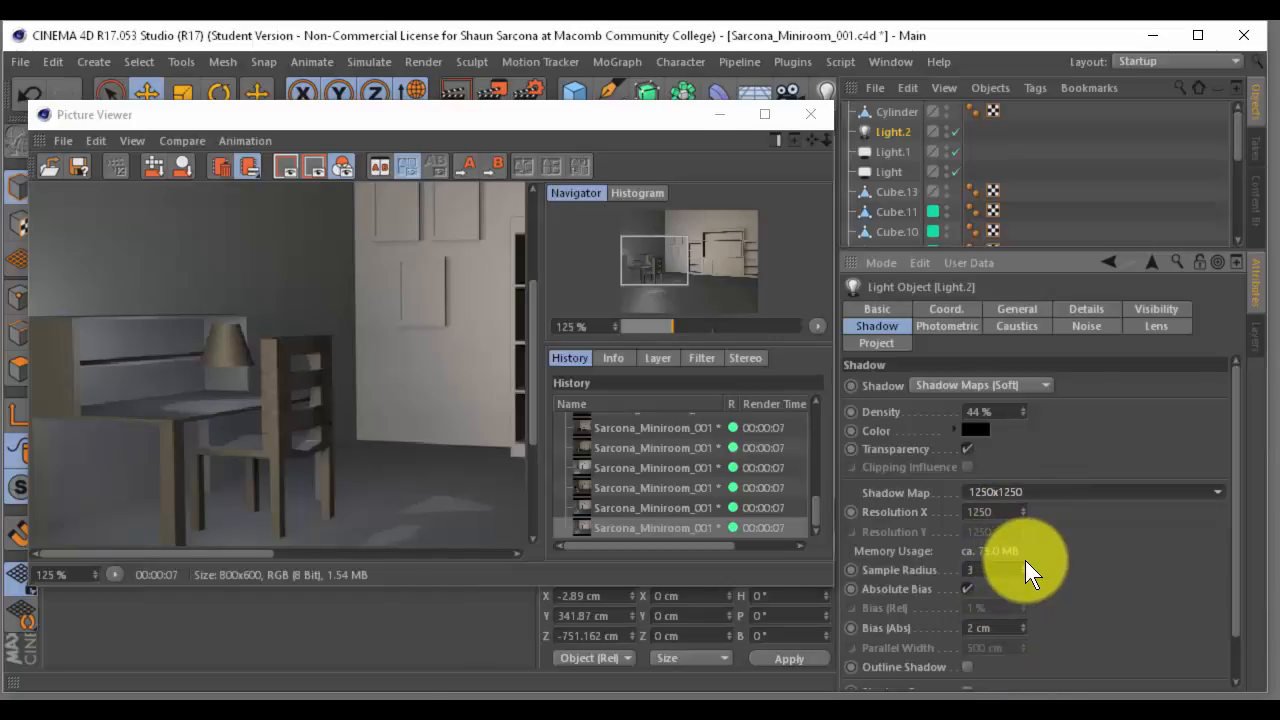
scroll(1029, 618, "down", 1)
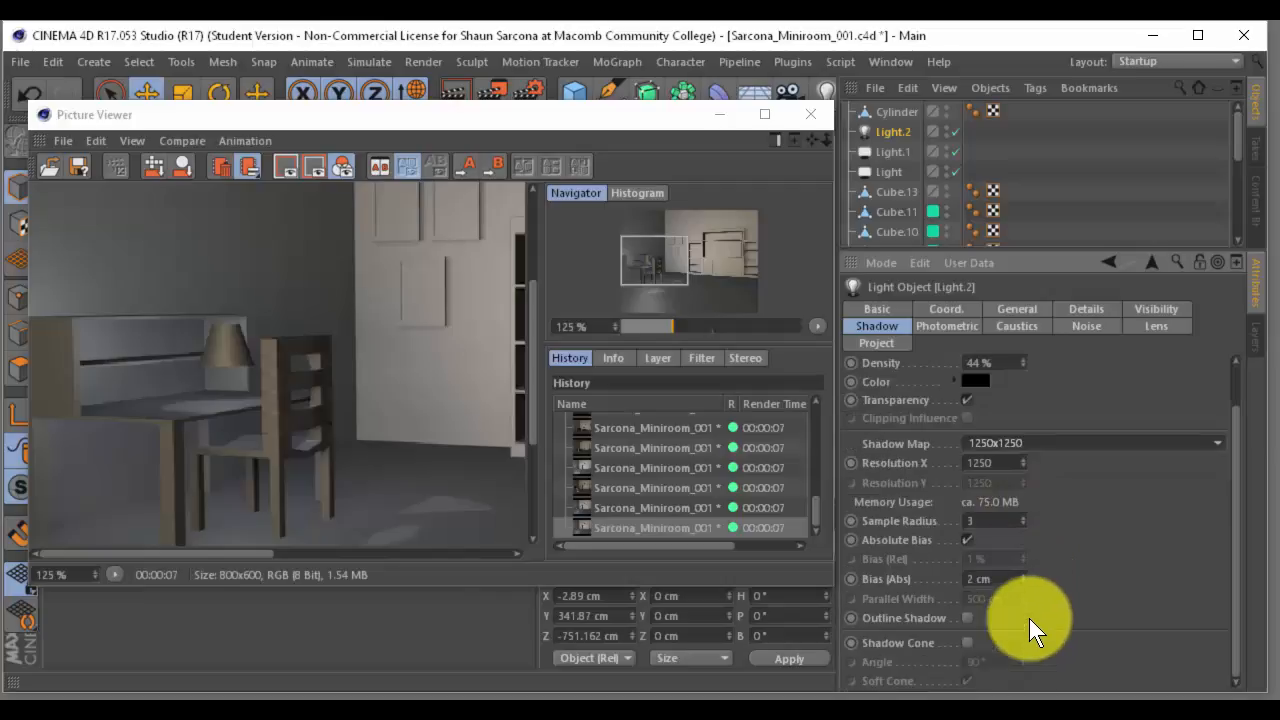
scroll(1029, 618, "up", 1)
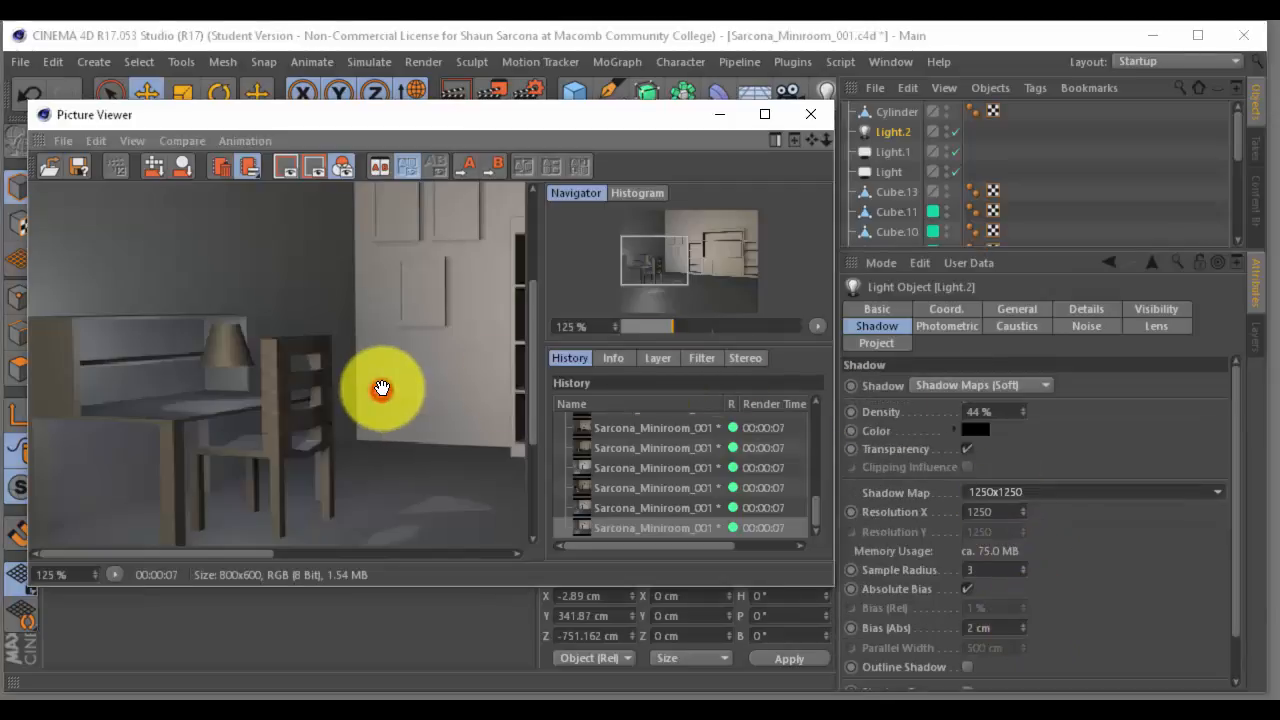
key("shift+r")
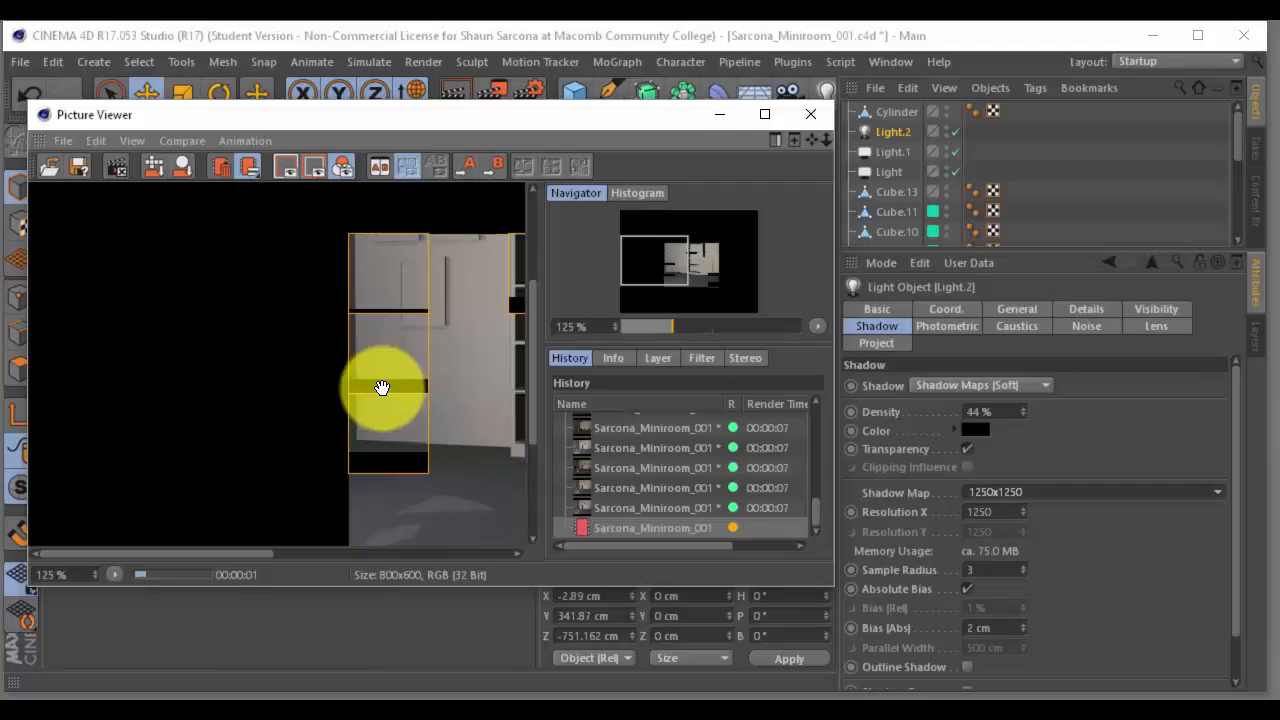
Inspect the soft-shadow render, both the whole room and the light falling around the desk and chair
scroll(306, 429, "down", 2)
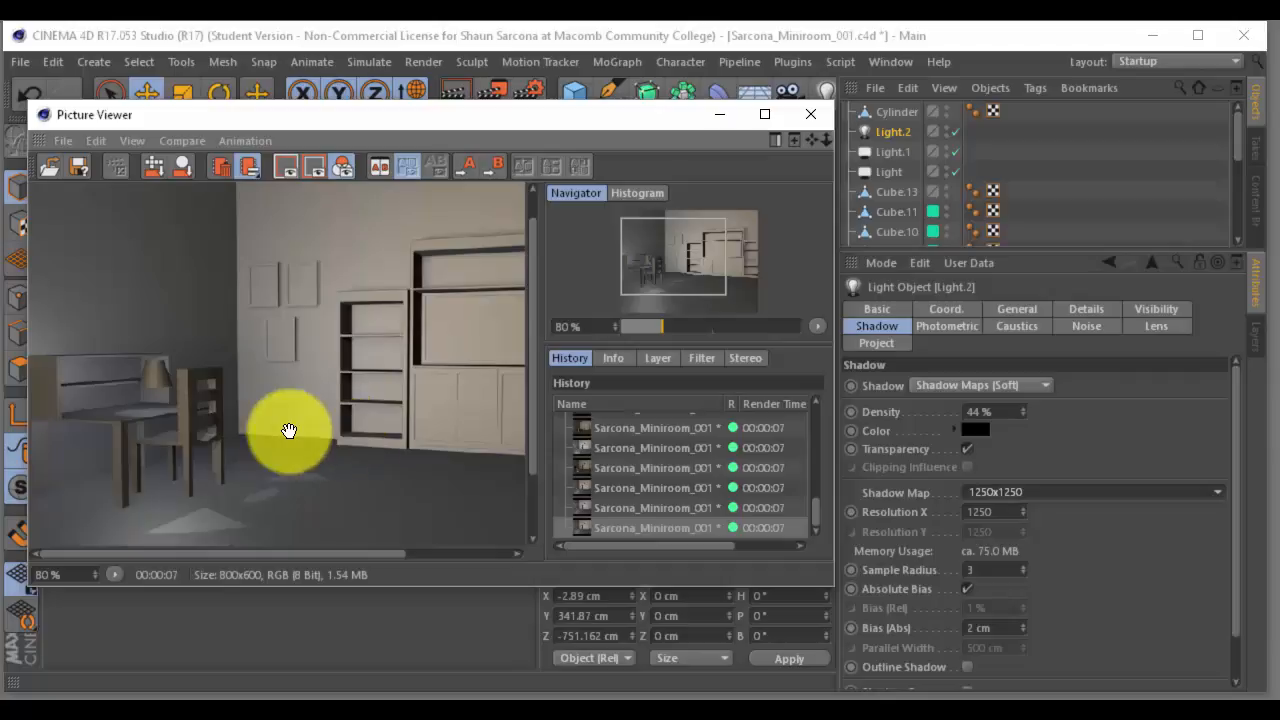
scroll(345, 428, "down", 2)
scroll(328, 432, "down", 1)
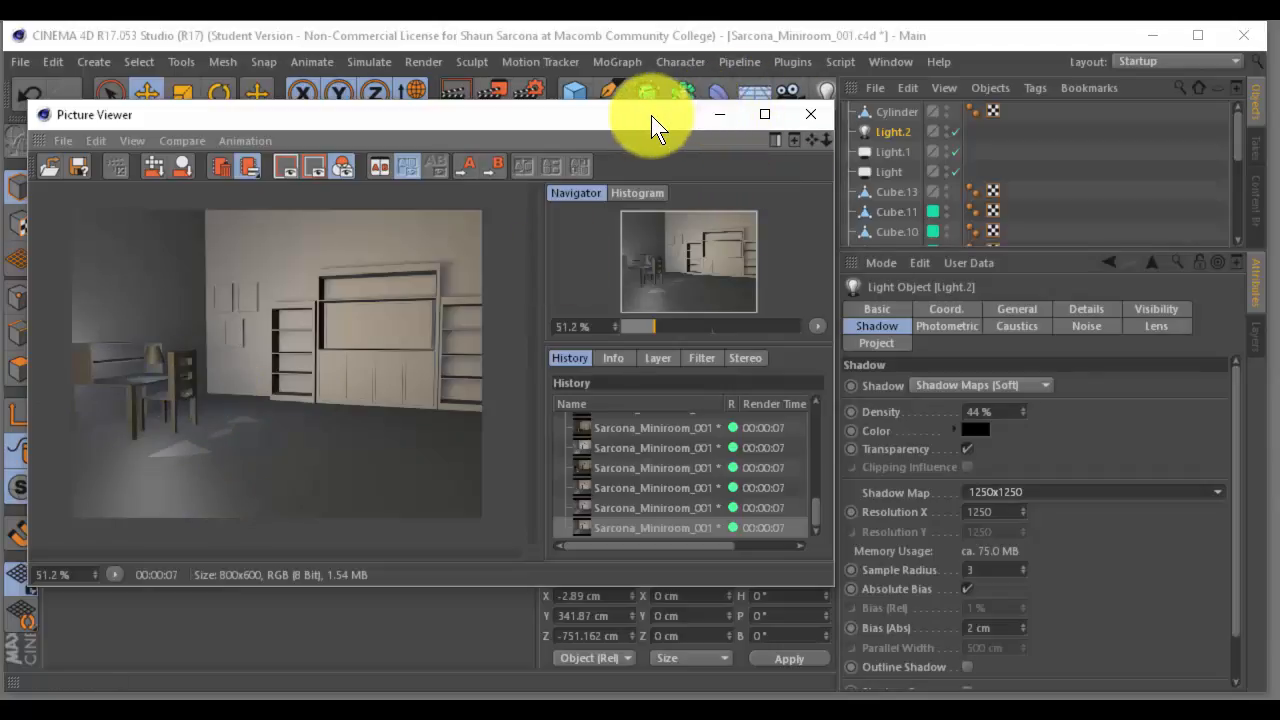
scroll(189, 365, "up", 2)
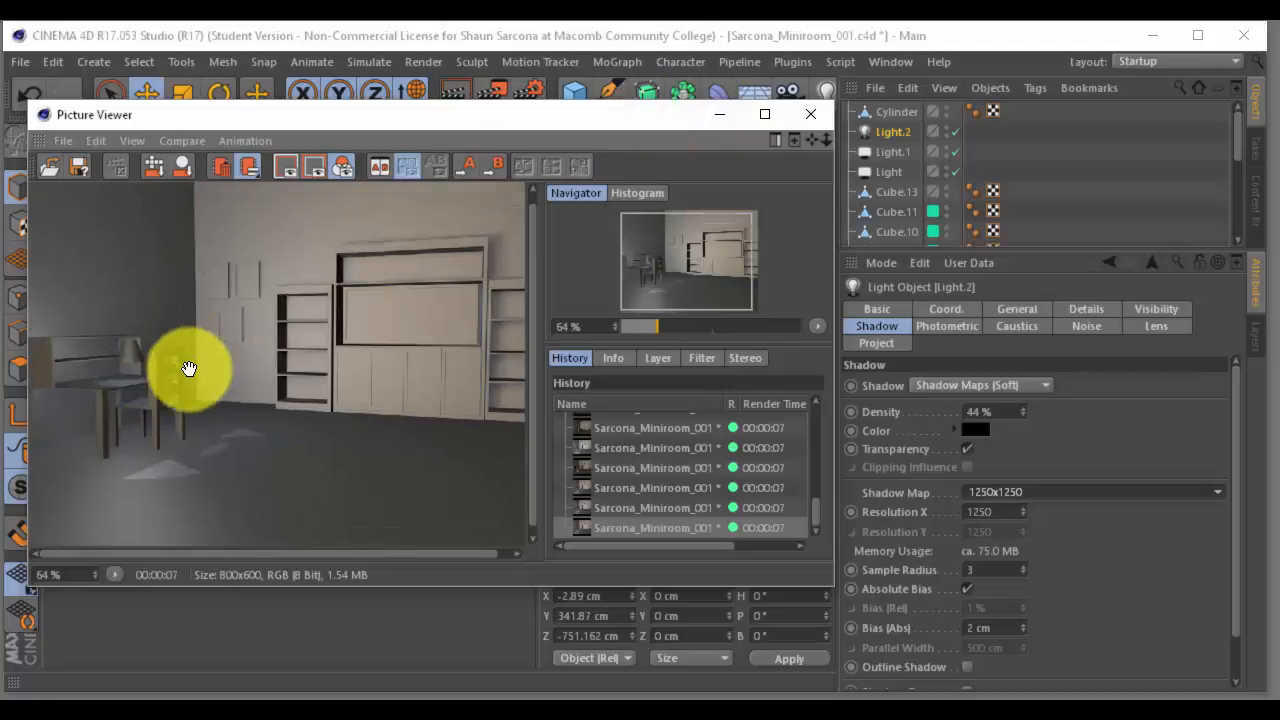
left_click_drag(312, 417, 318, 408)
scroll(214, 426, "up", 2)
left_click_drag(213, 425, 338, 377)
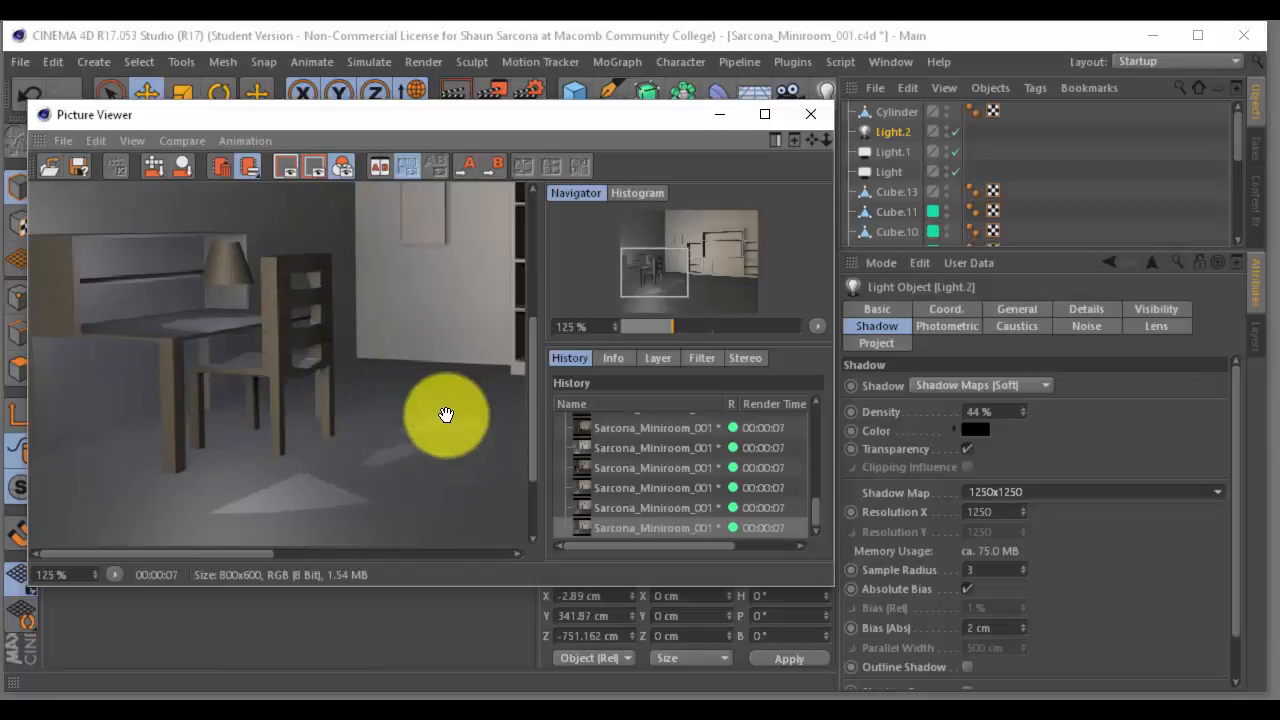
scroll(323, 386, "down", 3)
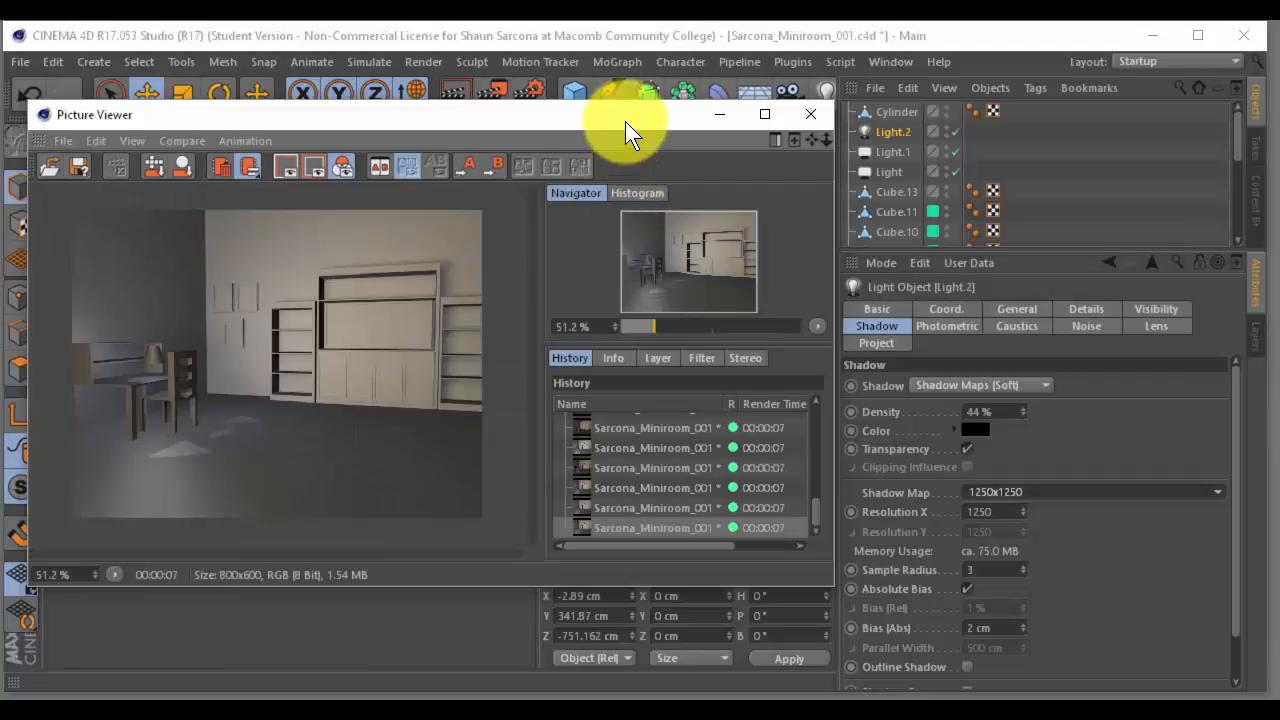
left_click_drag(626, 113, 0, 130)
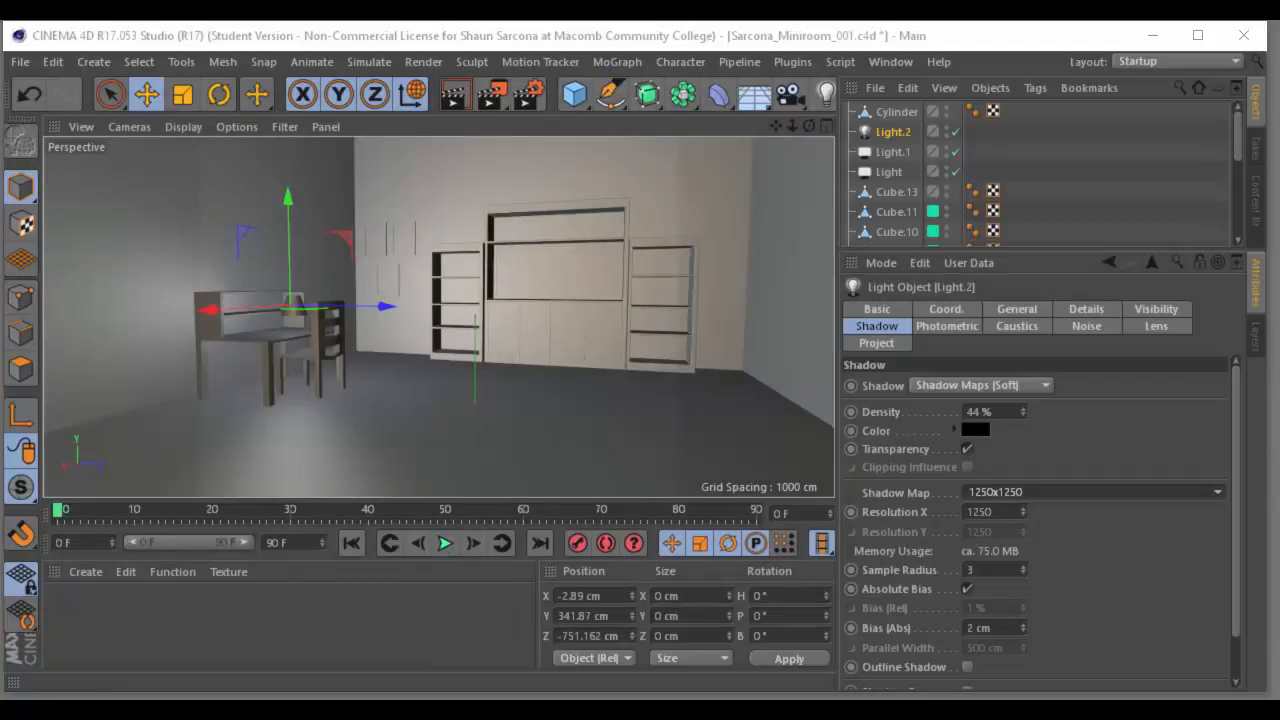
Render a close-up of the desk chair to examine the shading on its backrest, stopping the render early
left_click(323, 335)
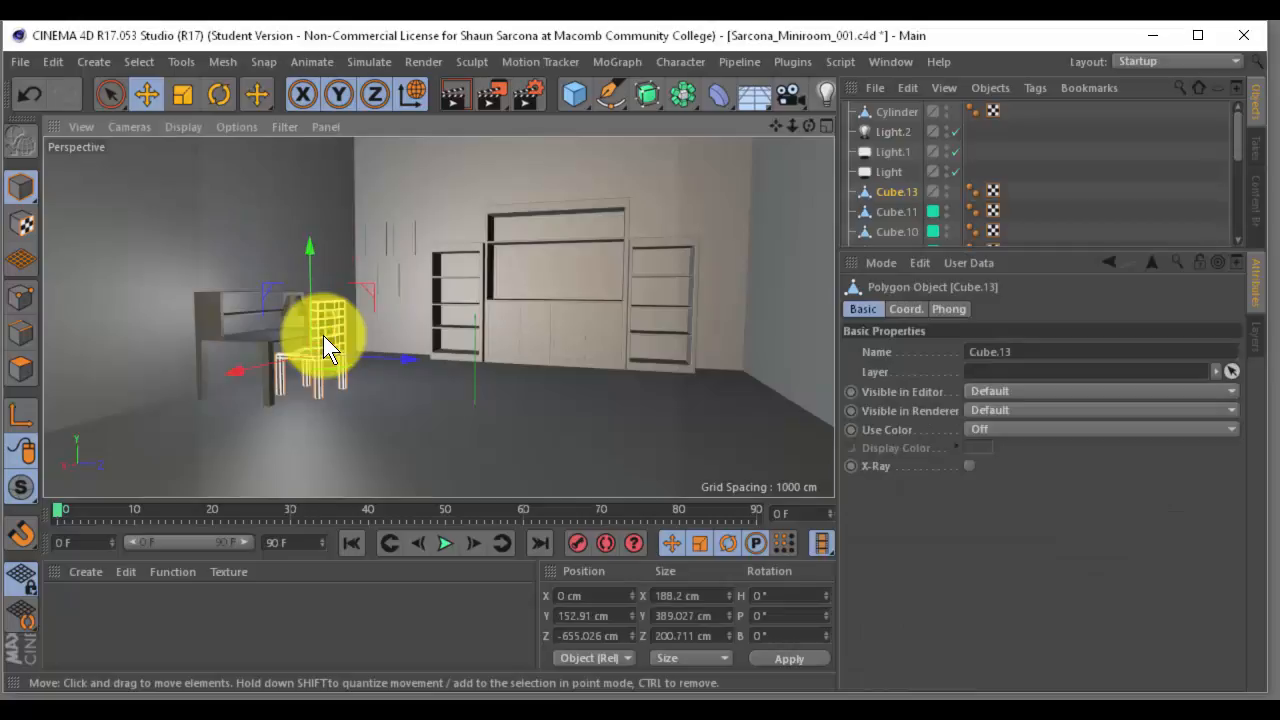
key("o")
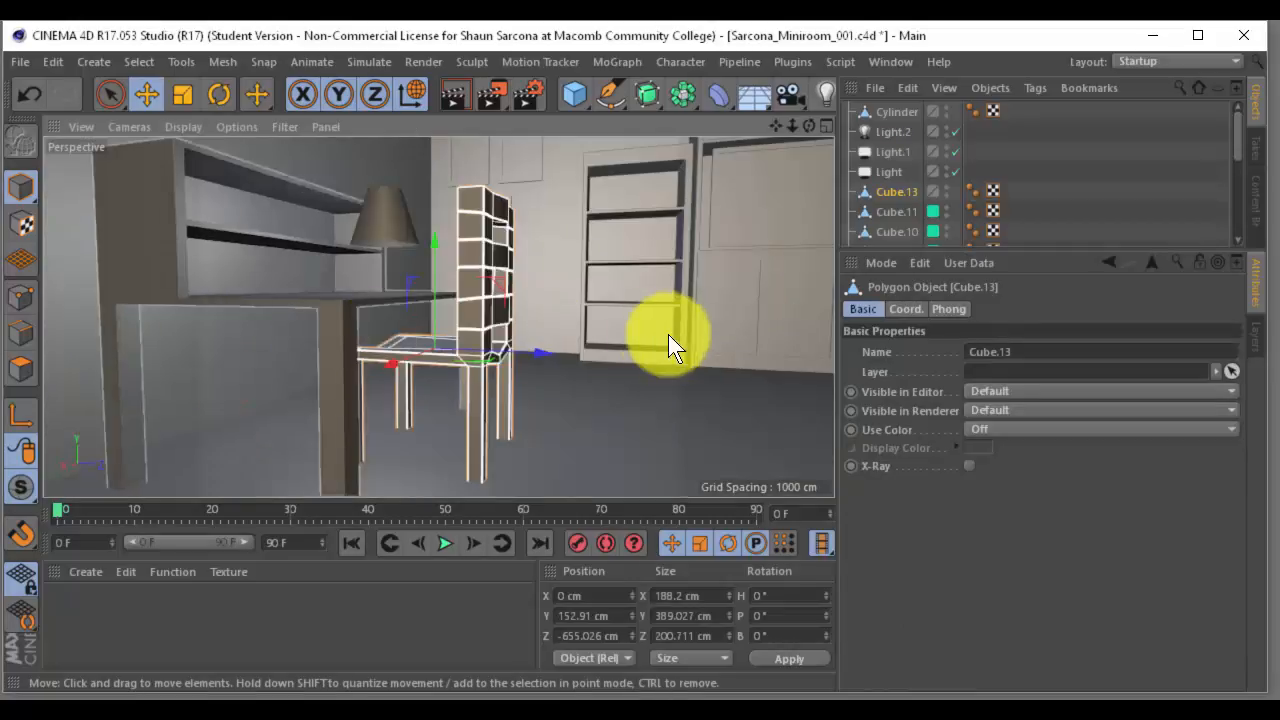
left_click_drag(544, 268, 482, 281, "alt")
left_click_drag(0, 207, 746, 142)
scroll(630, 410, "up", 5)
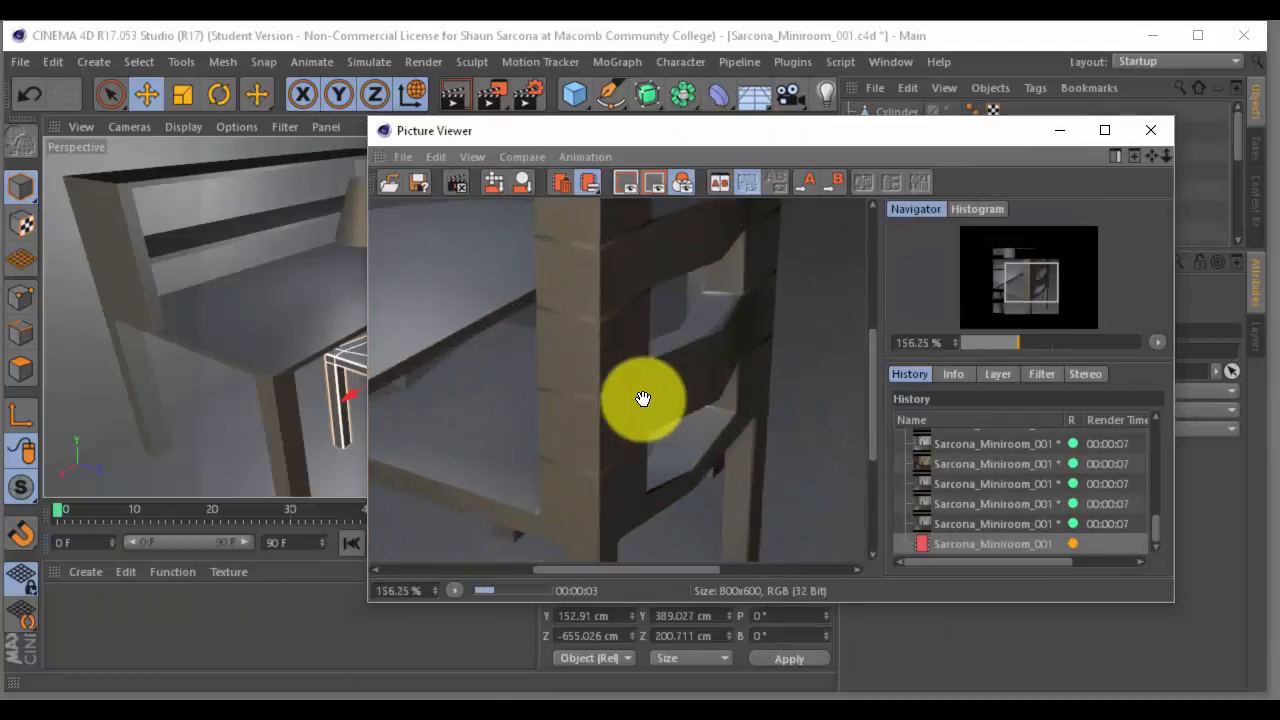
left_click_drag(604, 312, 632, 381)
key("Escape")
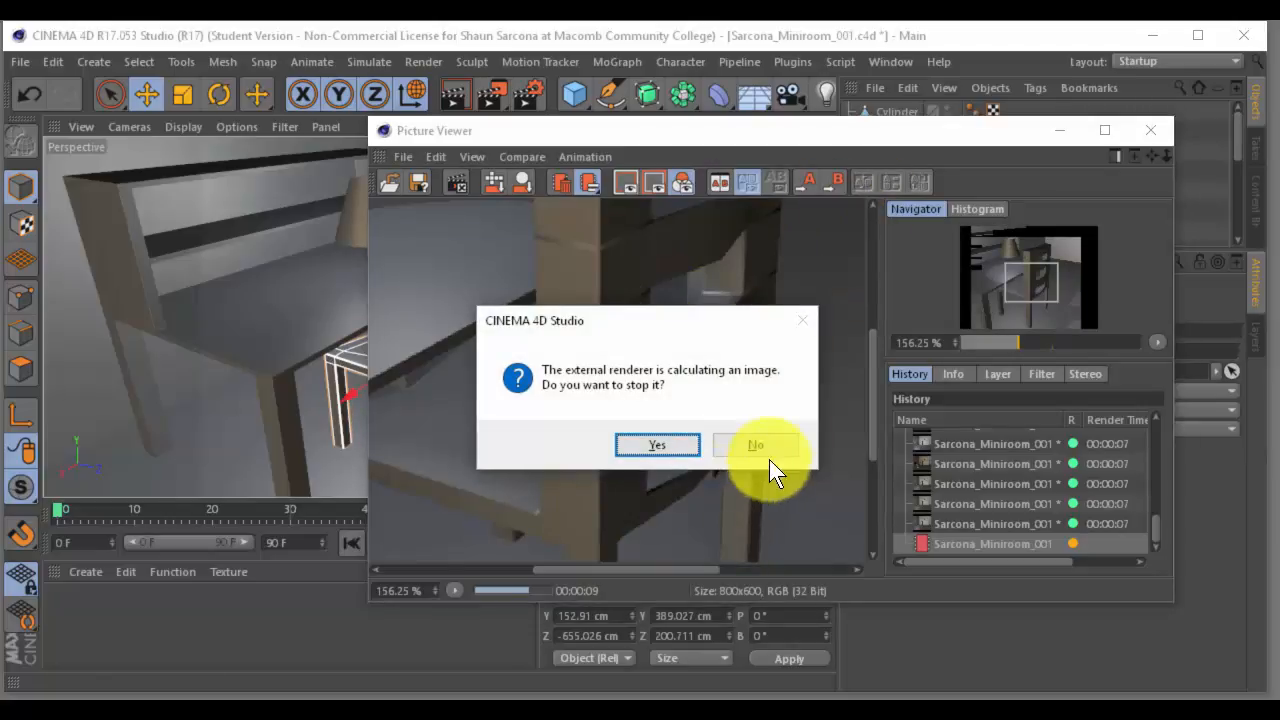
left_click(664, 445)
left_click_drag(997, 135, 2, 220)
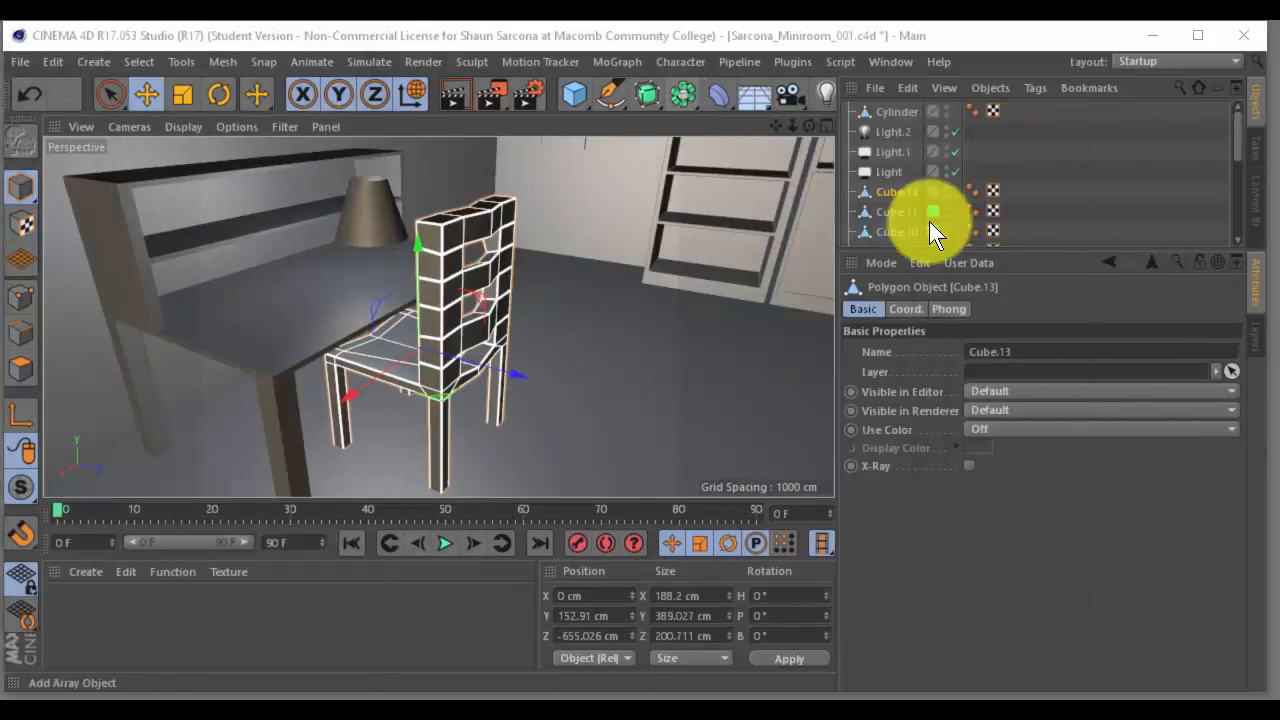
Disable Use Edge Breaks in the chair's Phong tag
left_click(900, 192)
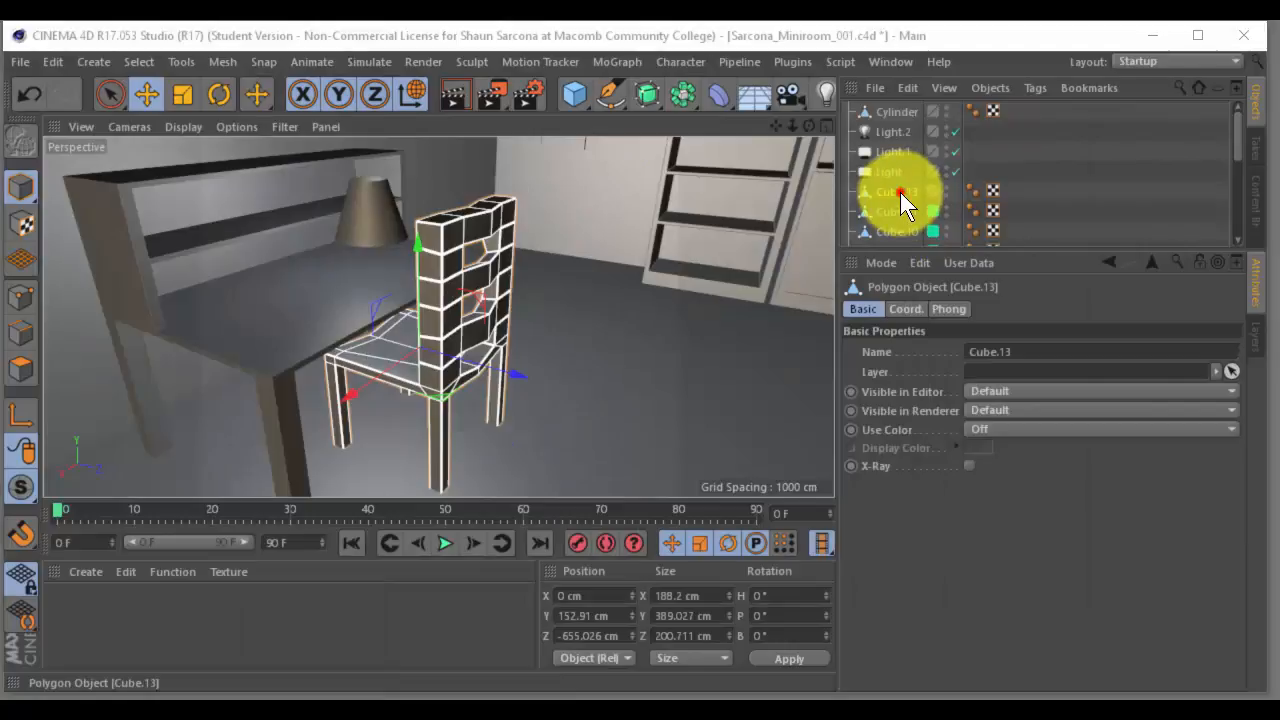
left_click(973, 190)
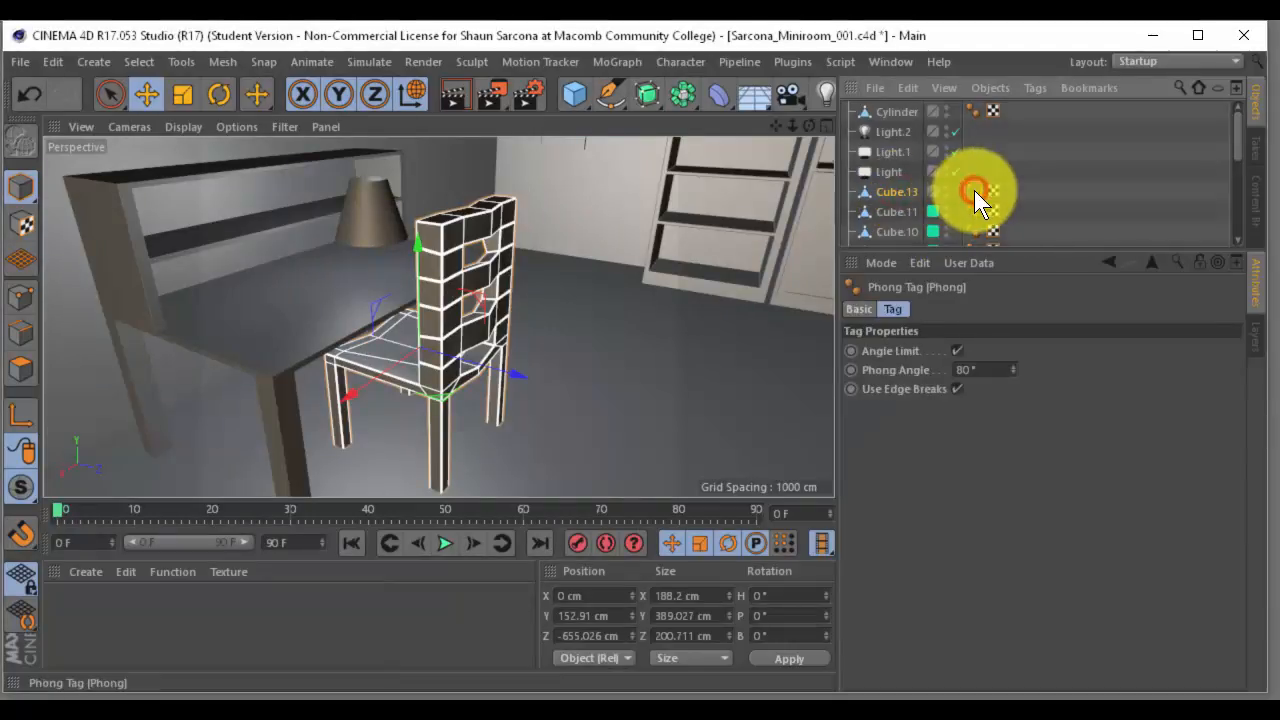
left_click(956, 388)
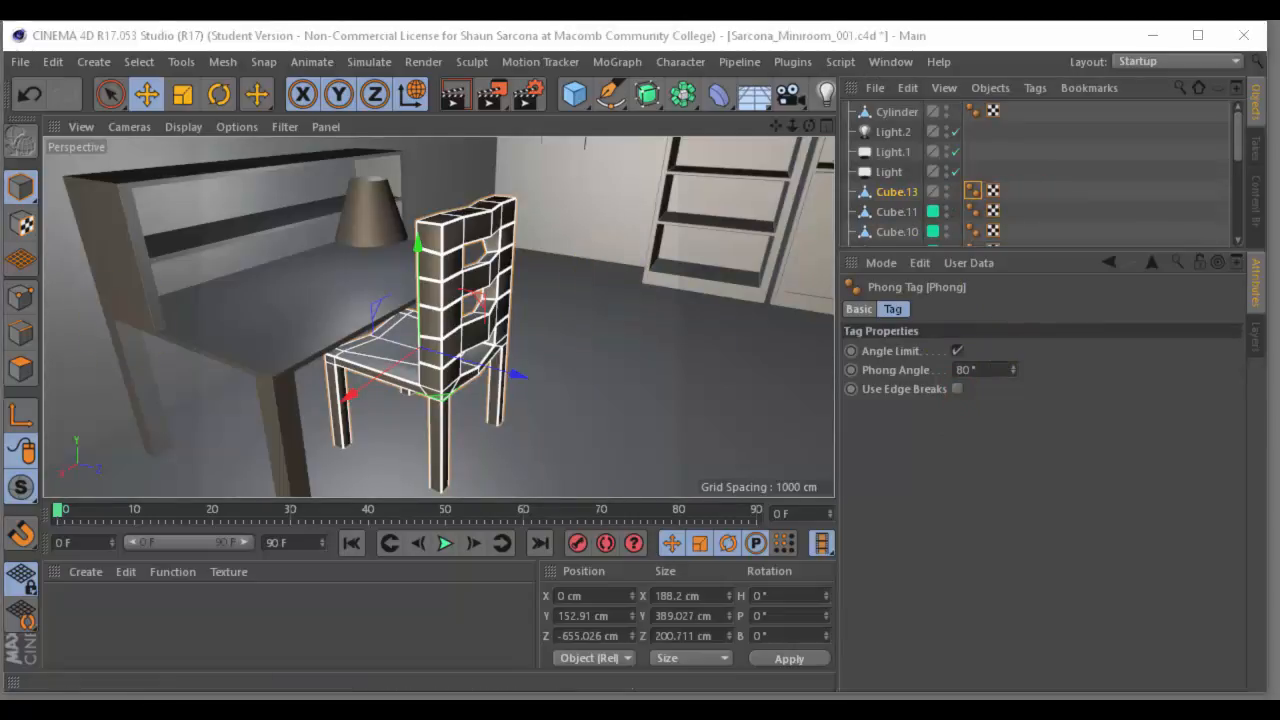
Render the desk area again and examine the shading on the chair's backrest and seat close up
key("shift+r")
left_click_drag(255, 139, 438, 115)
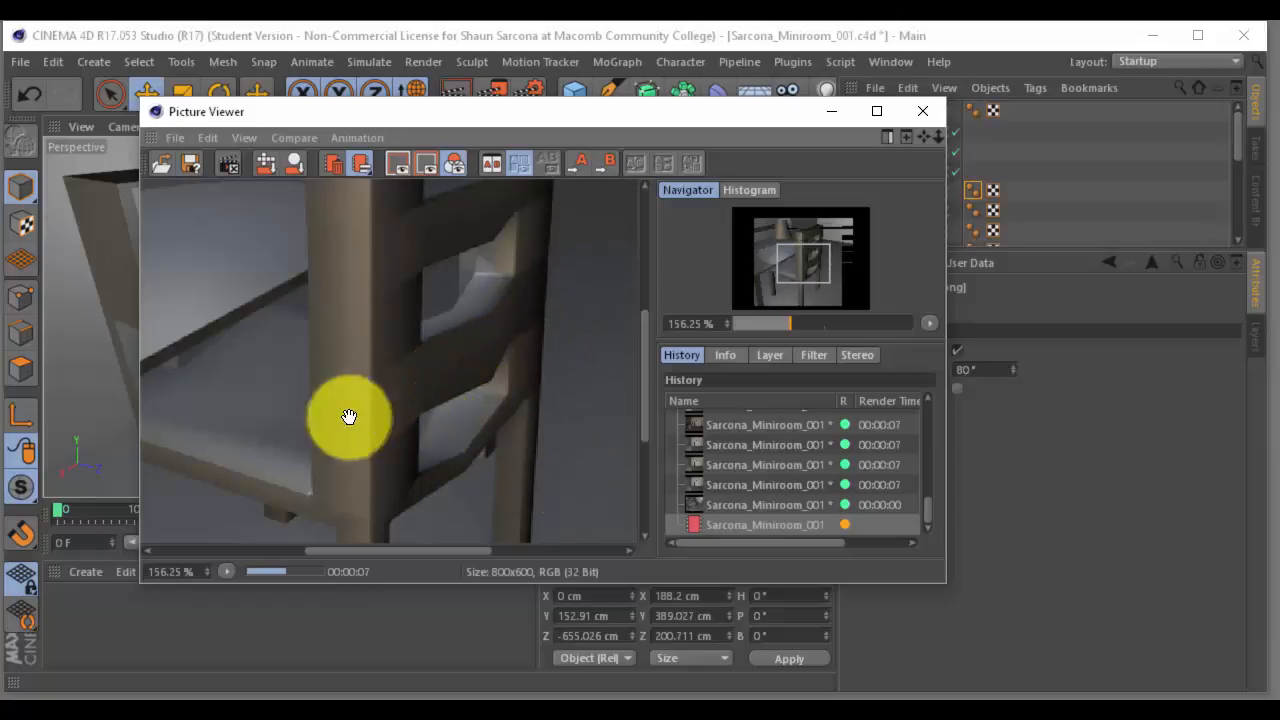
left_click_drag(634, 101, 275, 109)
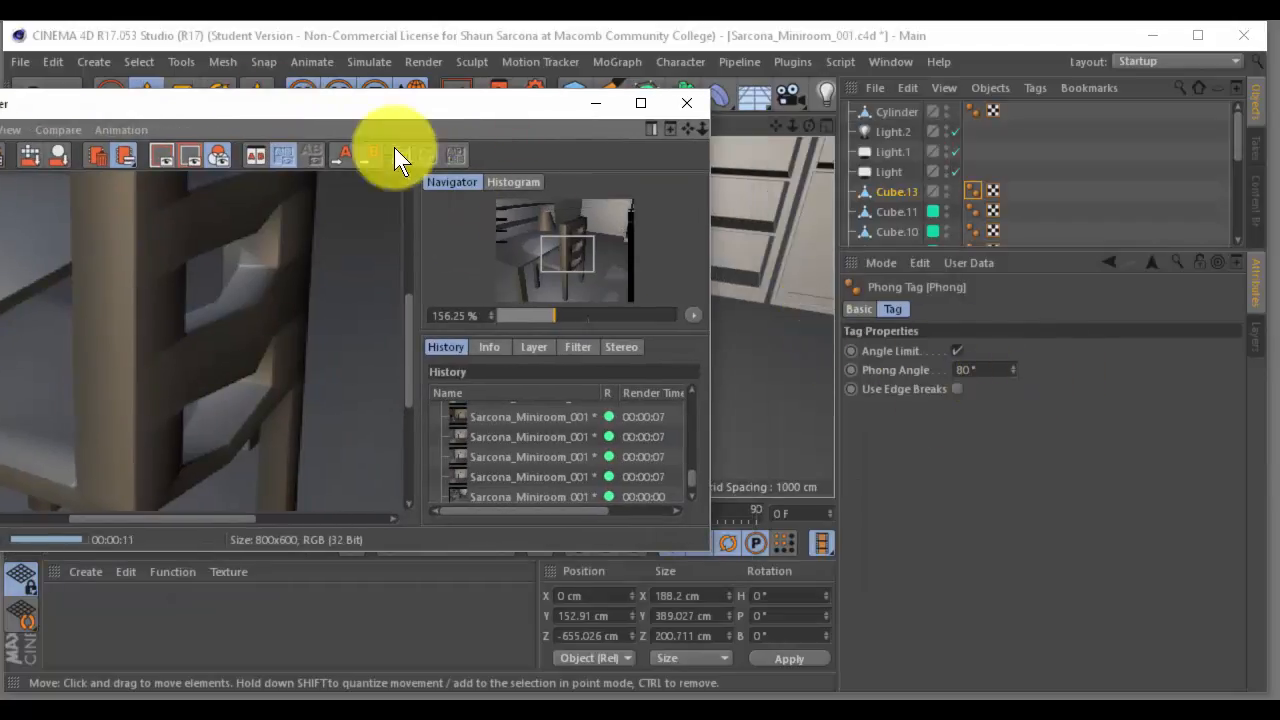
left_click_drag(525, 110, 824, 134)
scroll(571, 350, "down", 2)
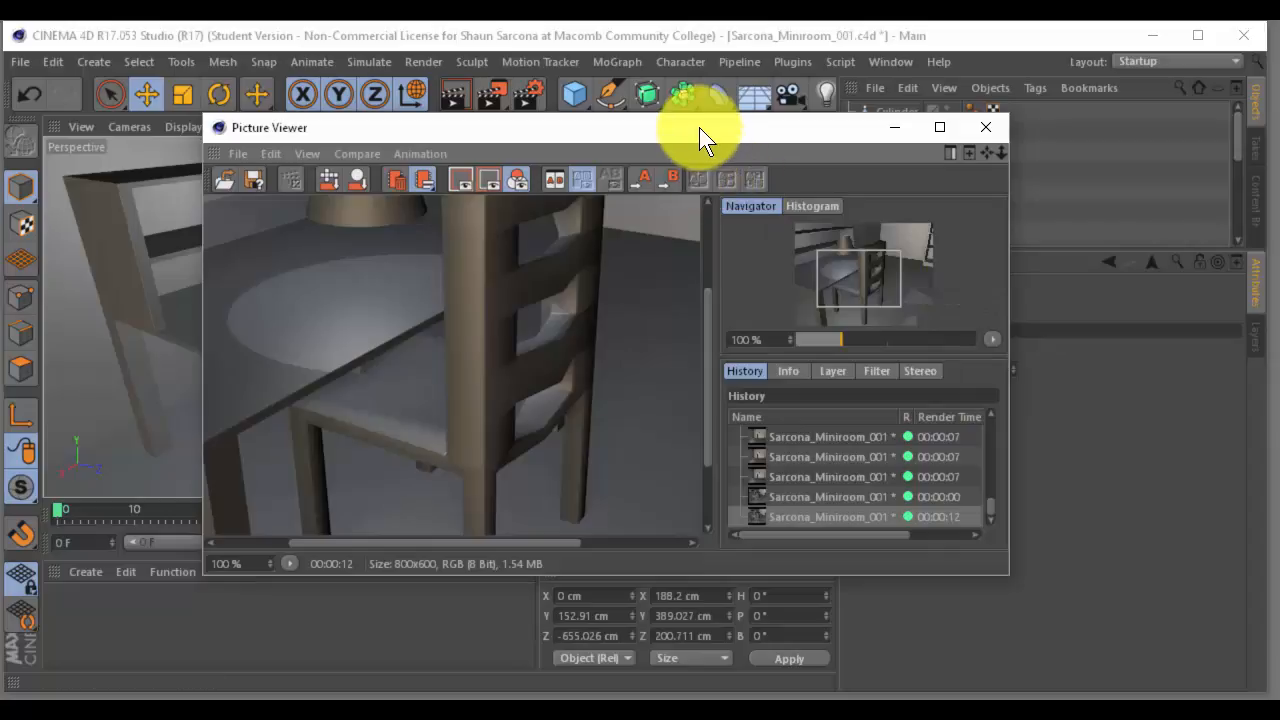
left_click_drag(699, 127, 0, 140)
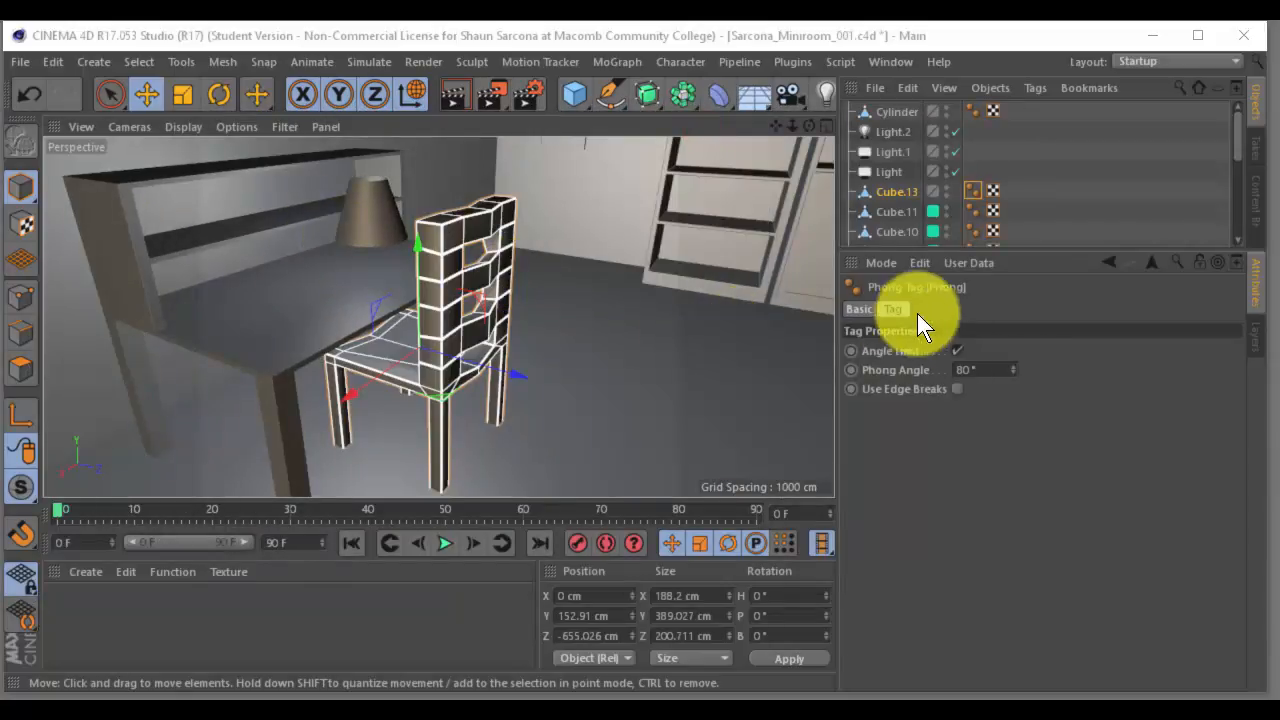
Create a new material and name it woodMaterial
left_click(443, 228)
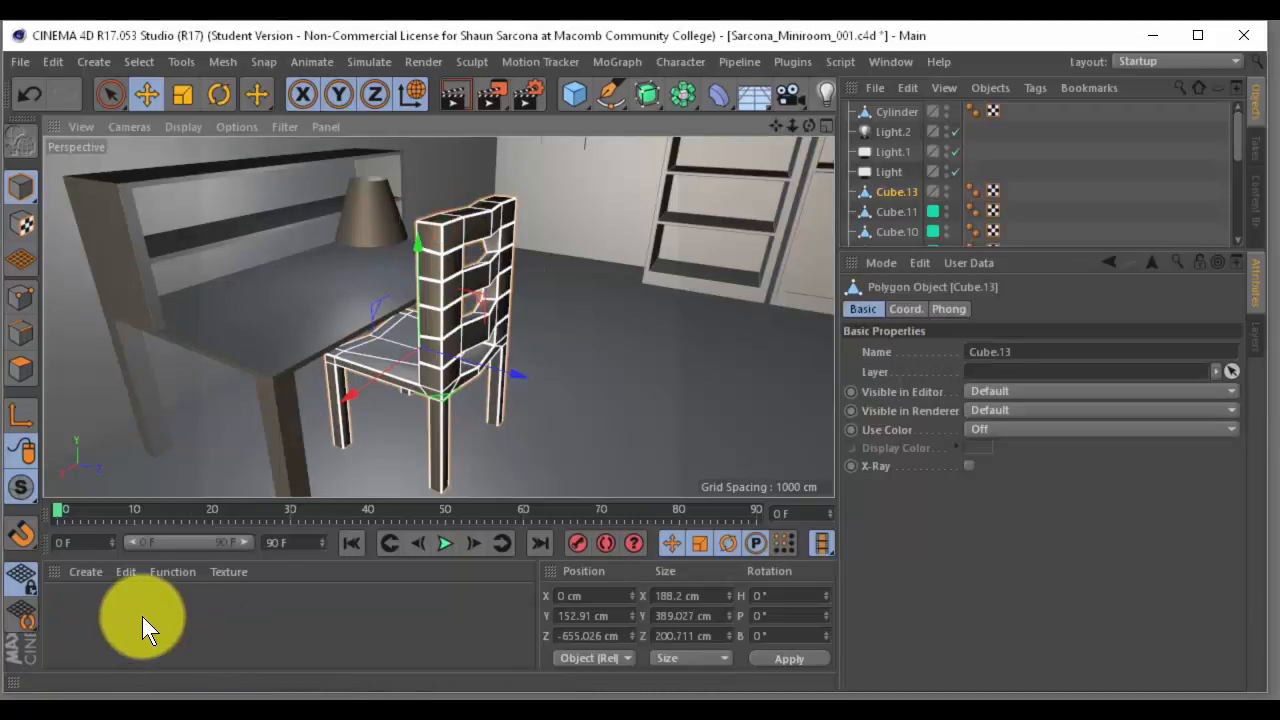
double_click(90, 612)
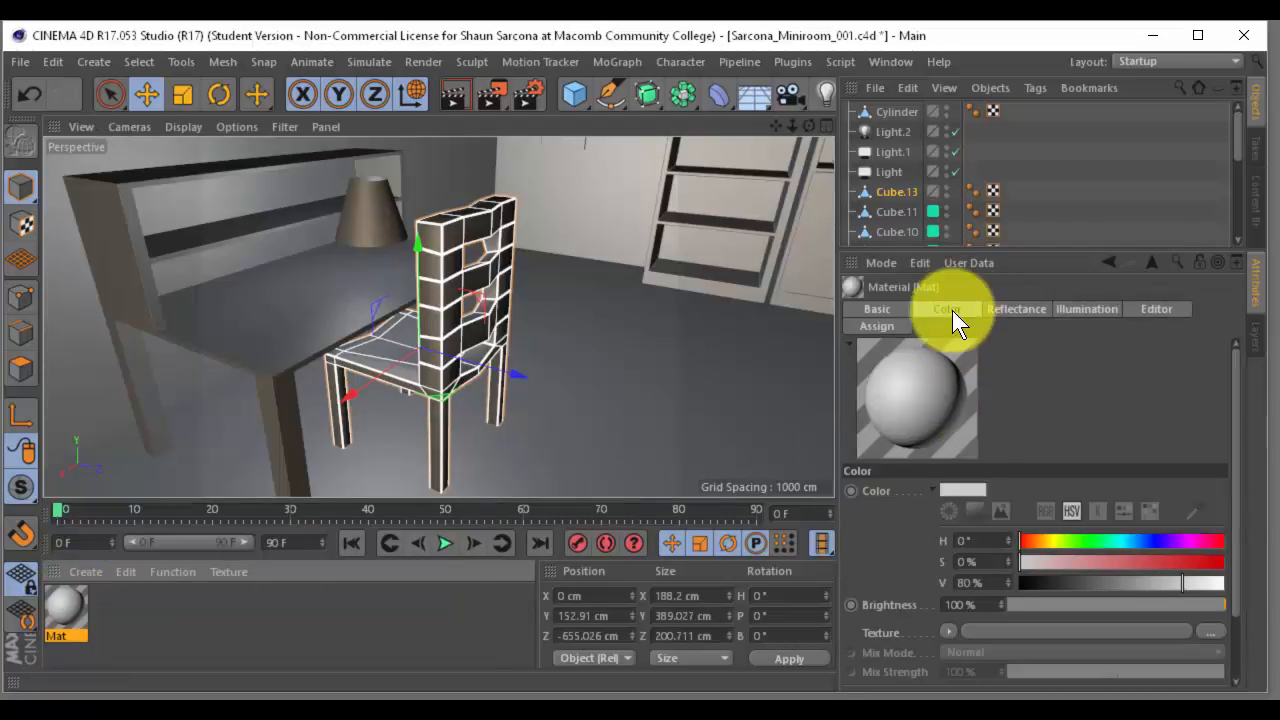
left_click(1020, 309)
left_click(1082, 309)
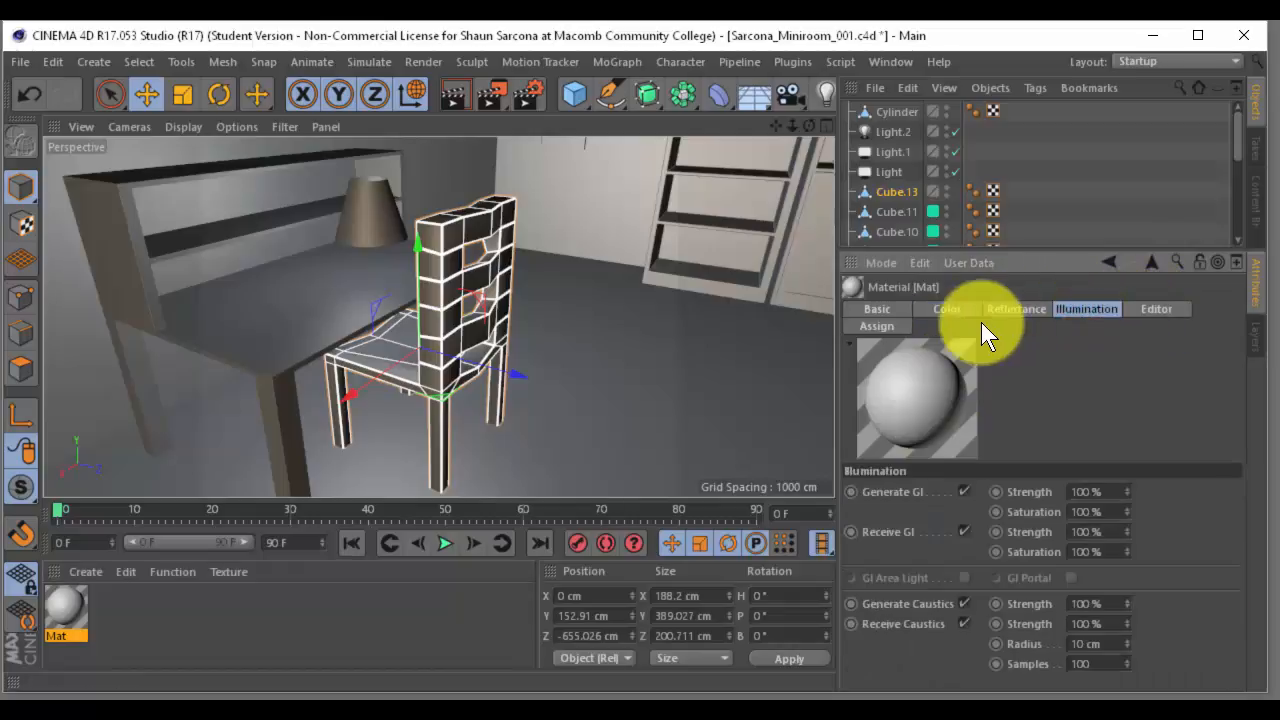
left_click(920, 310)
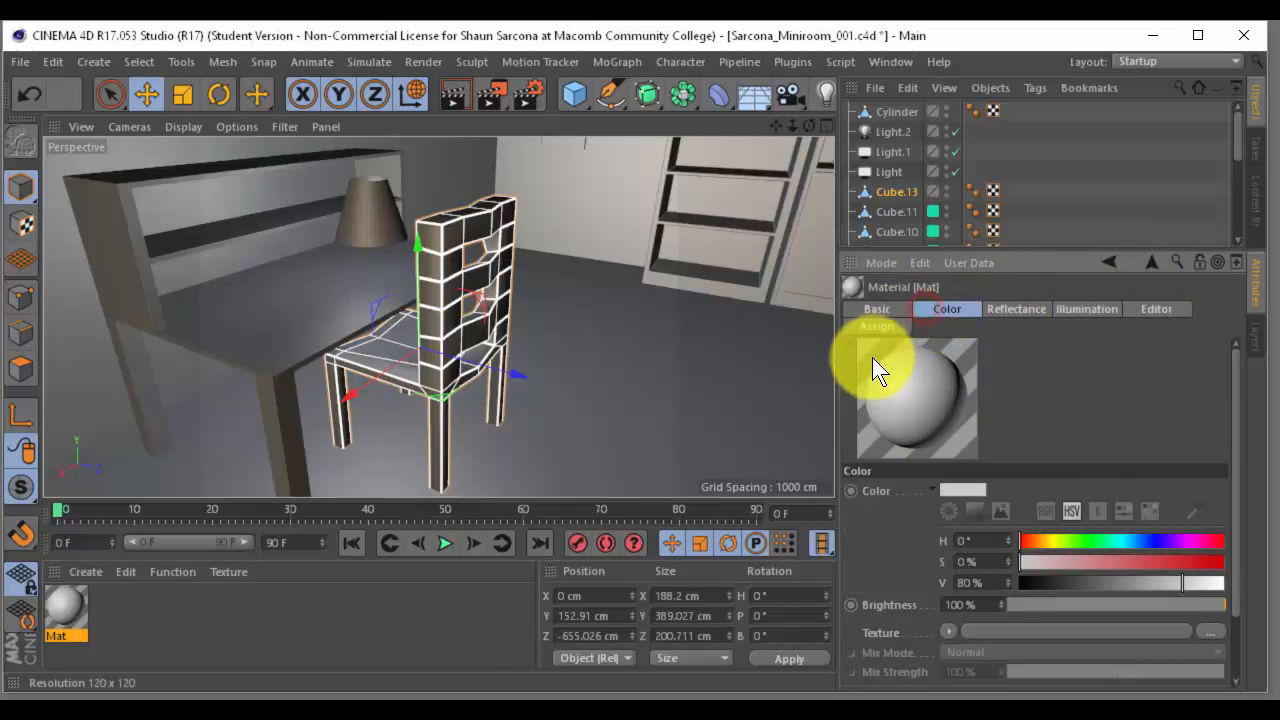
left_click(888, 308)
double_click(966, 491)
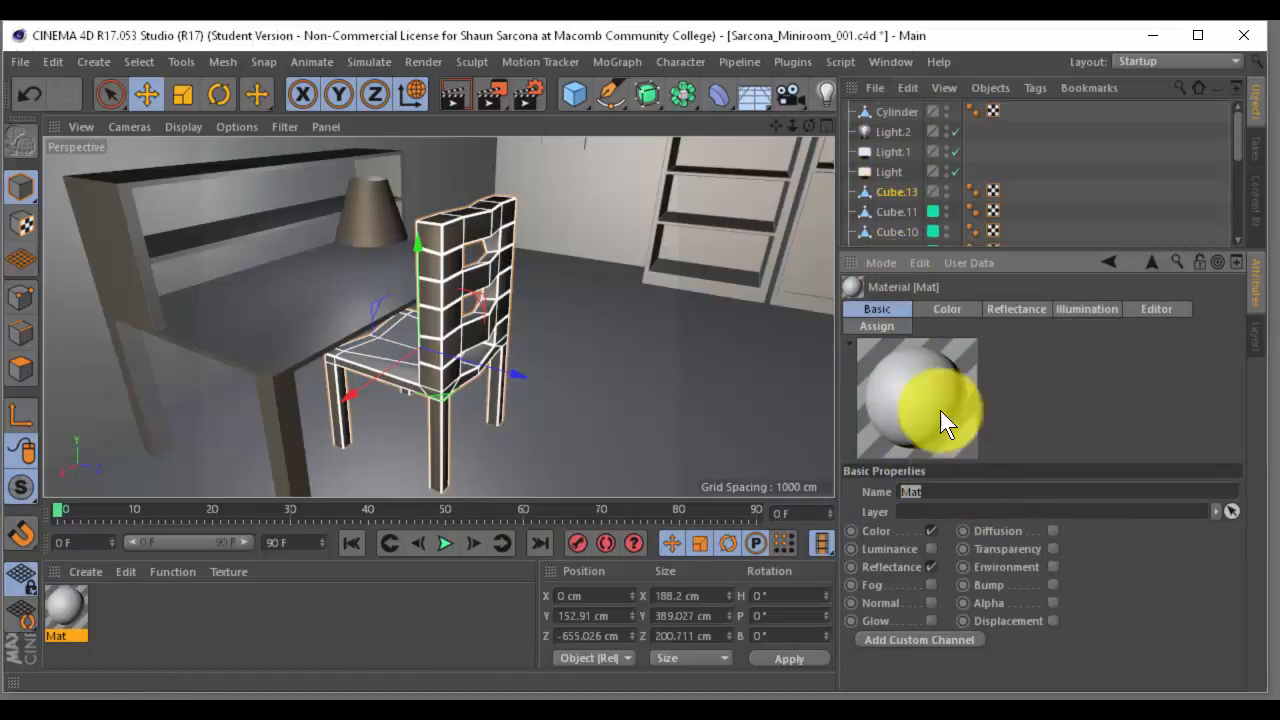
left_click(953, 488)
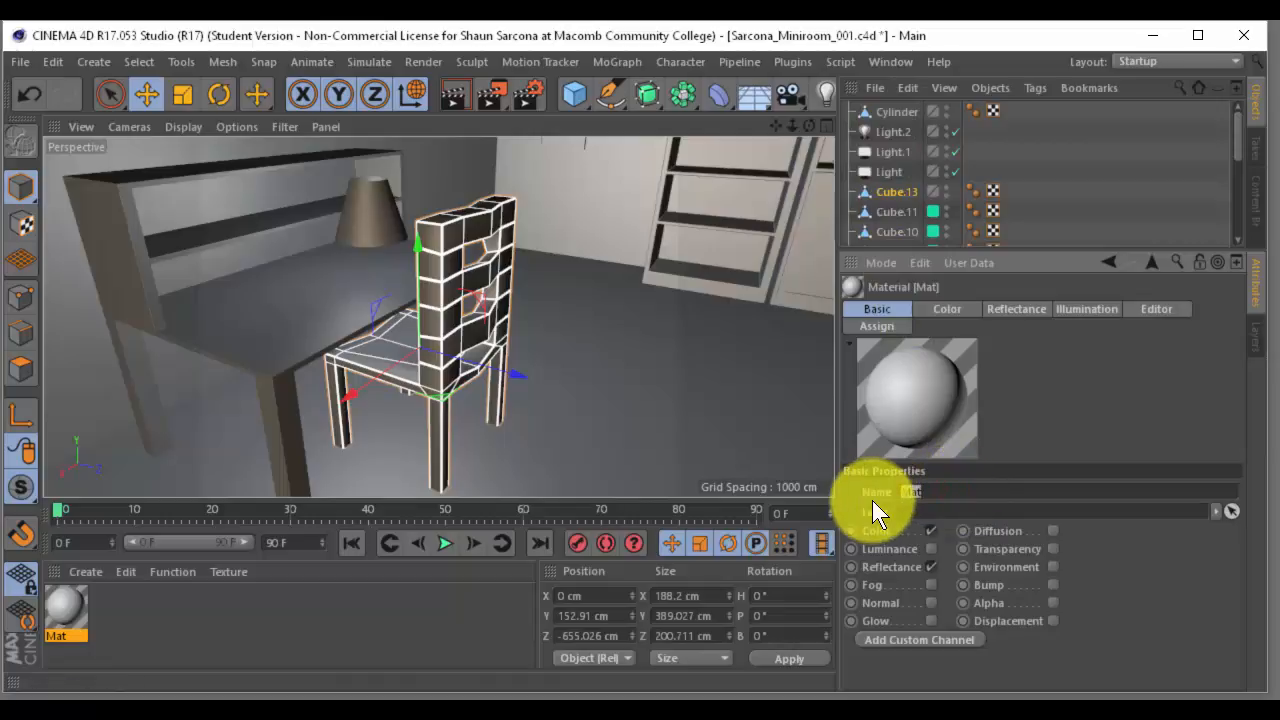
type("woodMaterial")
key("Return")
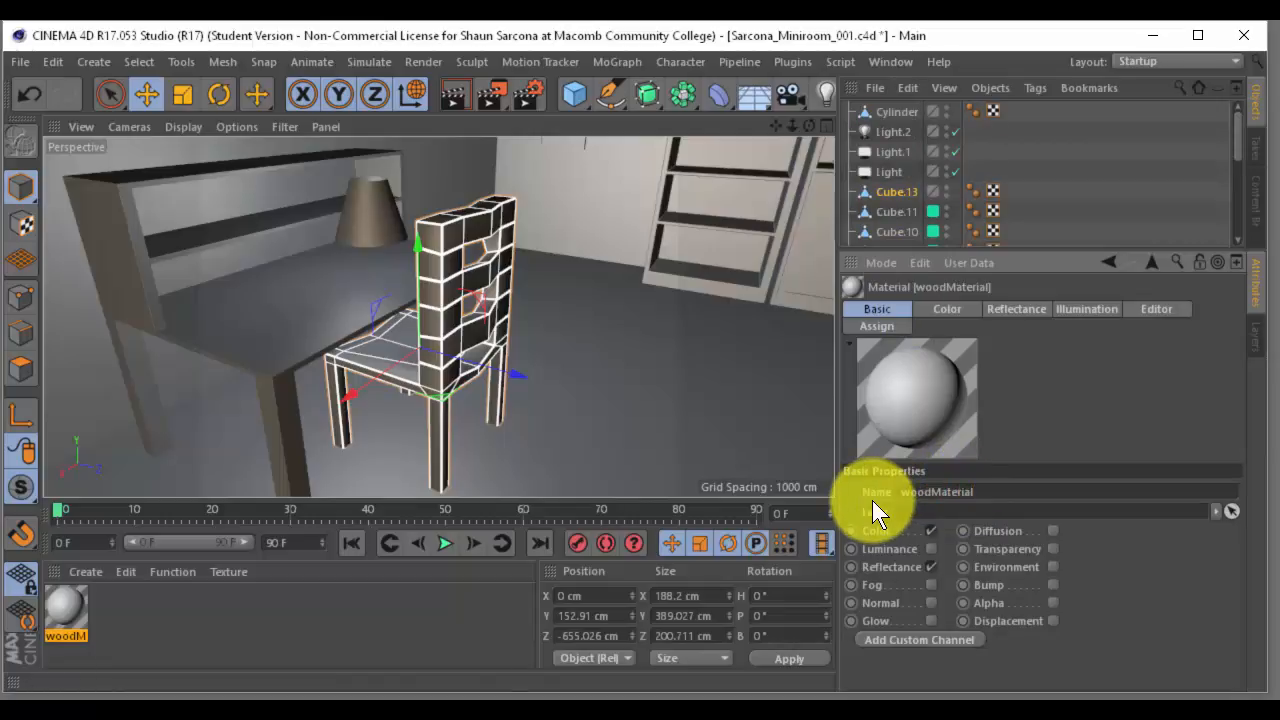
Rename the chair's polygon object from Cube.13 to chair
left_click(894, 193)
double_click(894, 193)
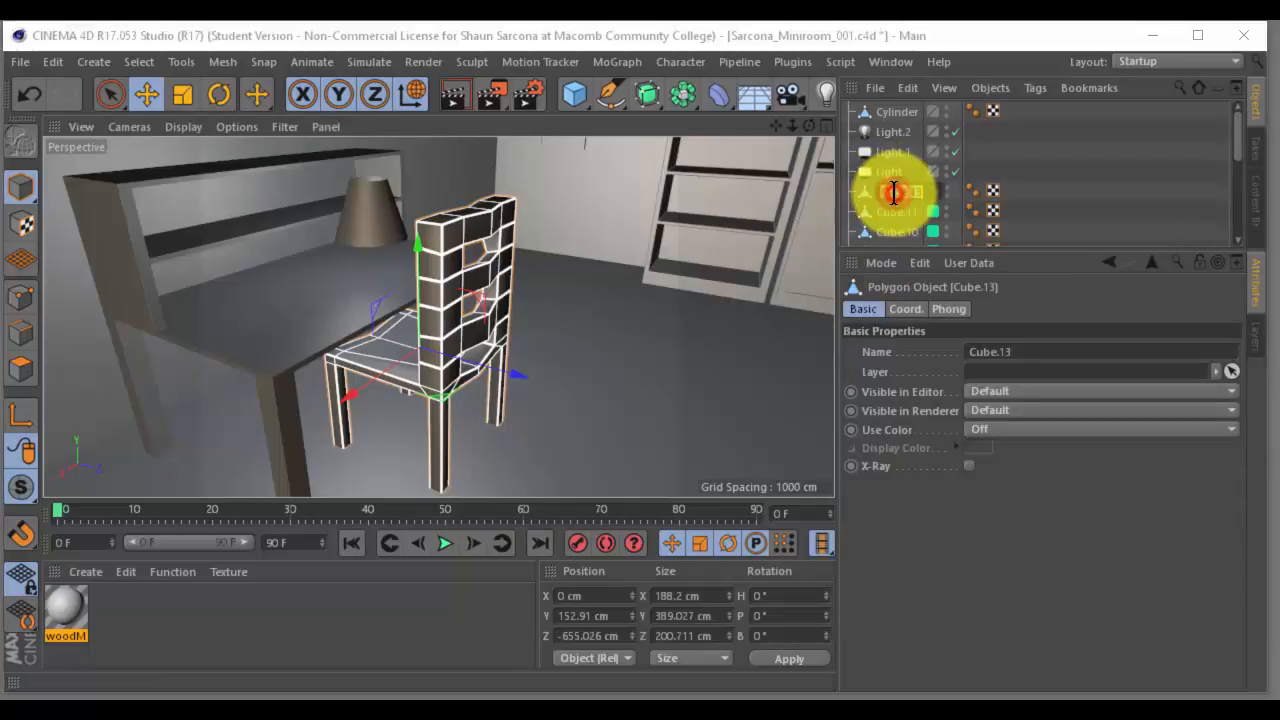
type("chair")
key("Return")
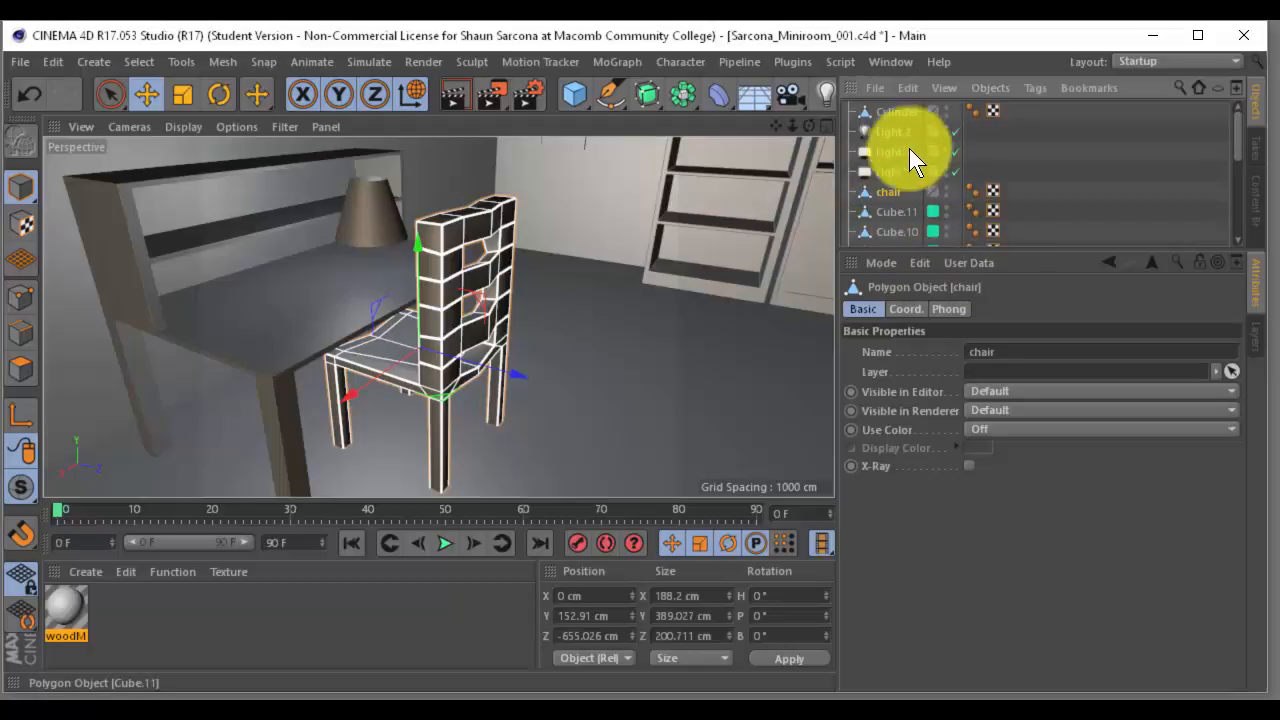
Try switching woodMaterial's Luminance channel on and its Reflectance channel off, restoring both to their original state
left_click(61, 619)
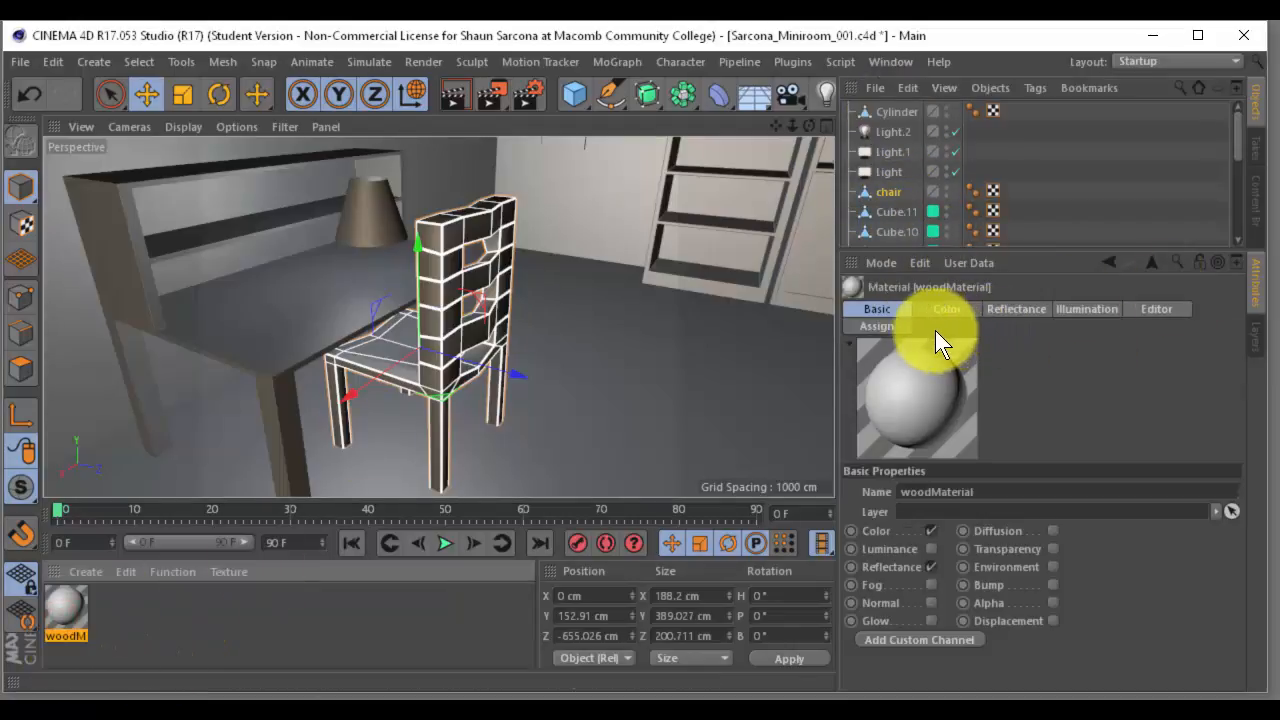
left_click(886, 305)
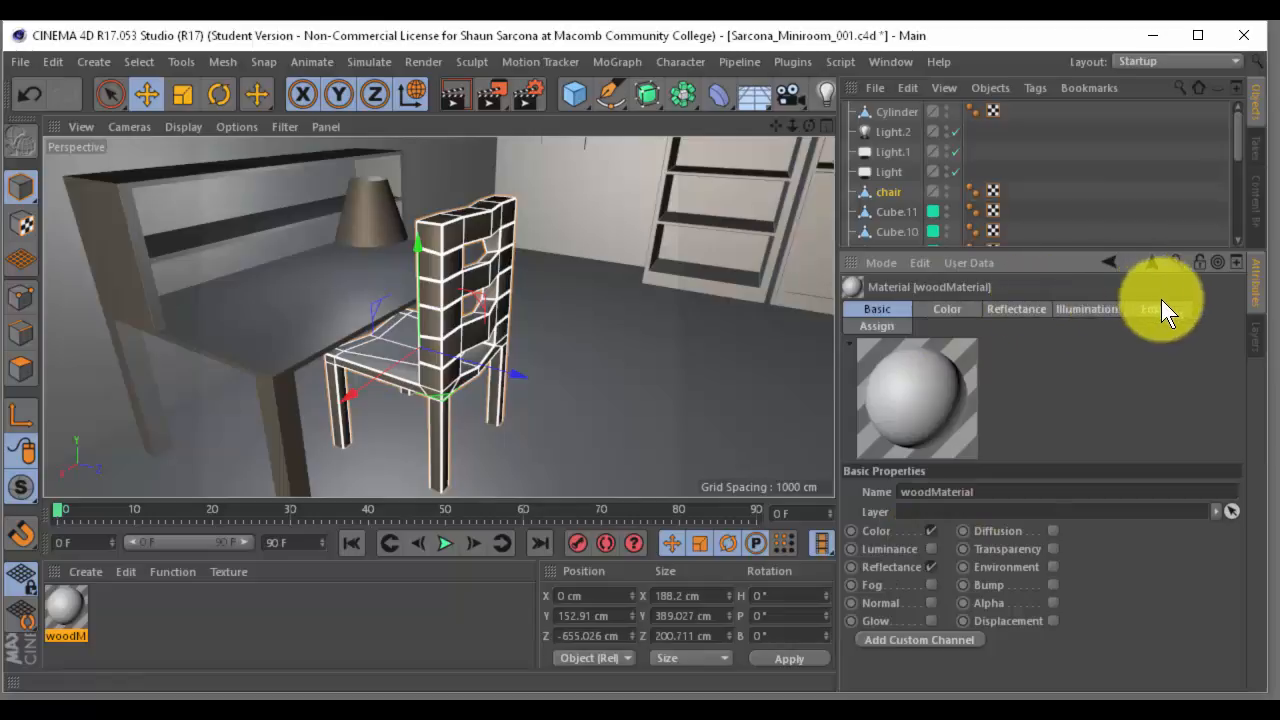
left_click(932, 549)
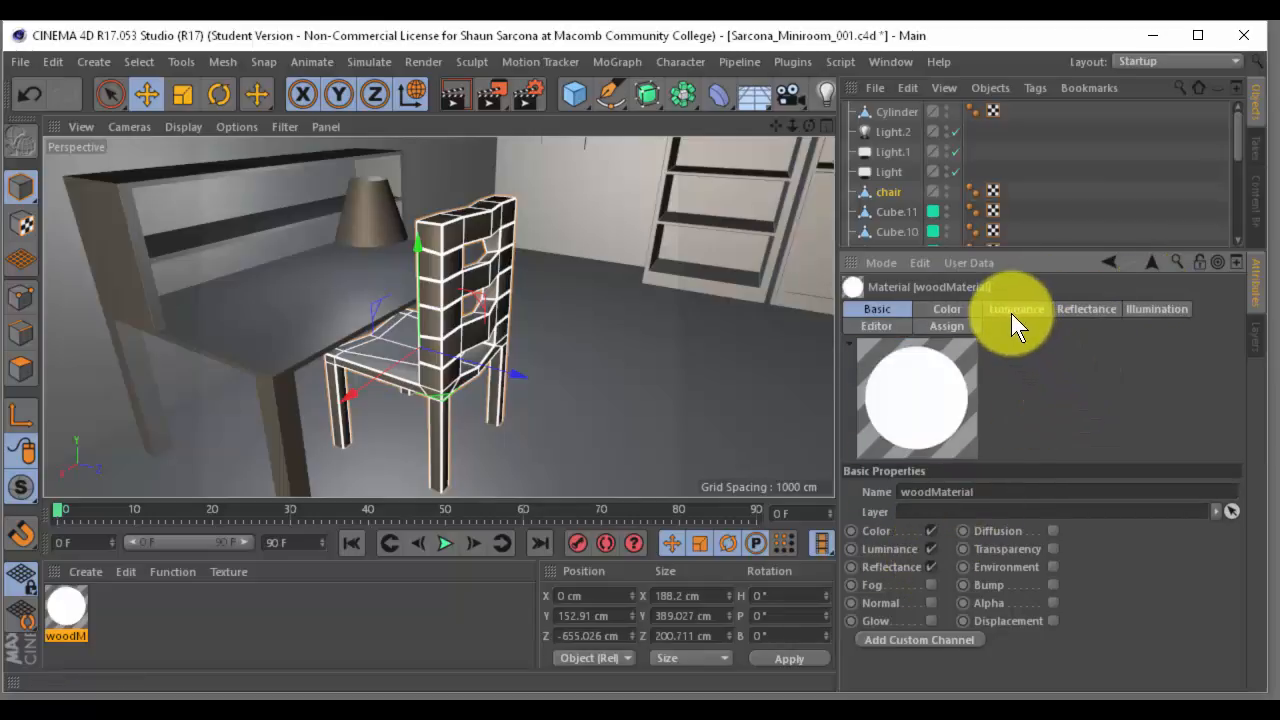
left_click(931, 549)
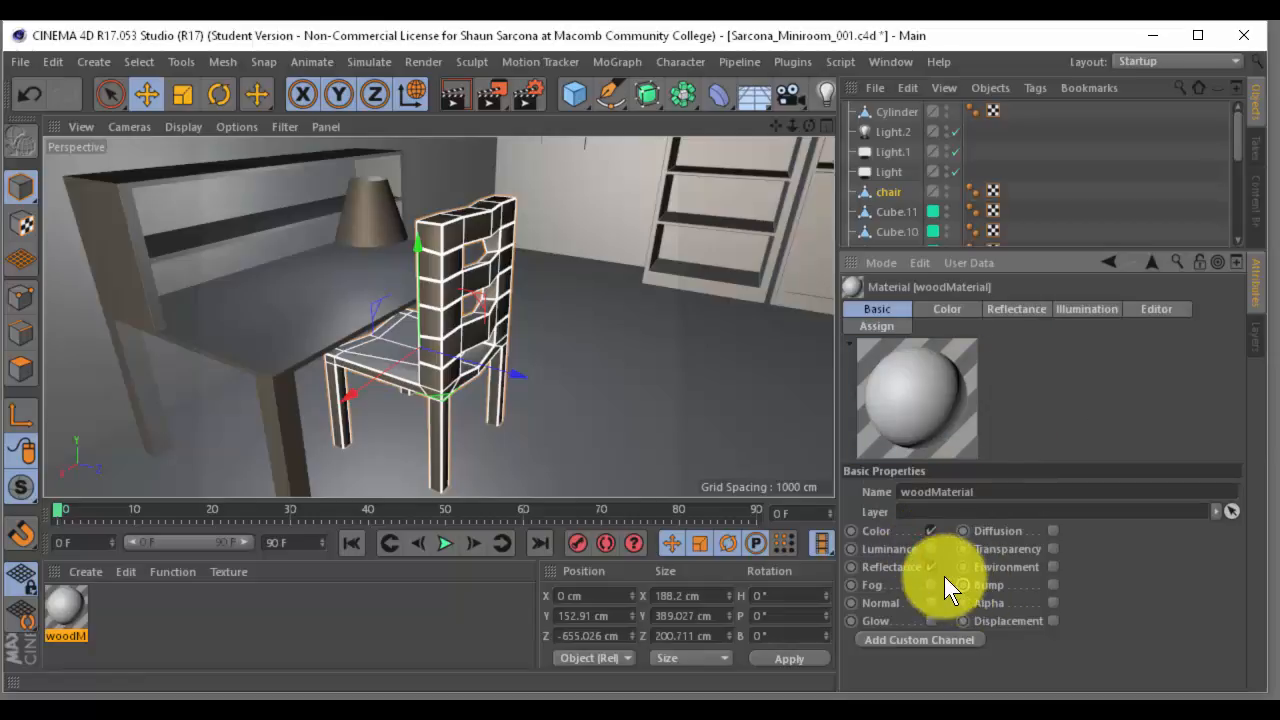
left_click(931, 567)
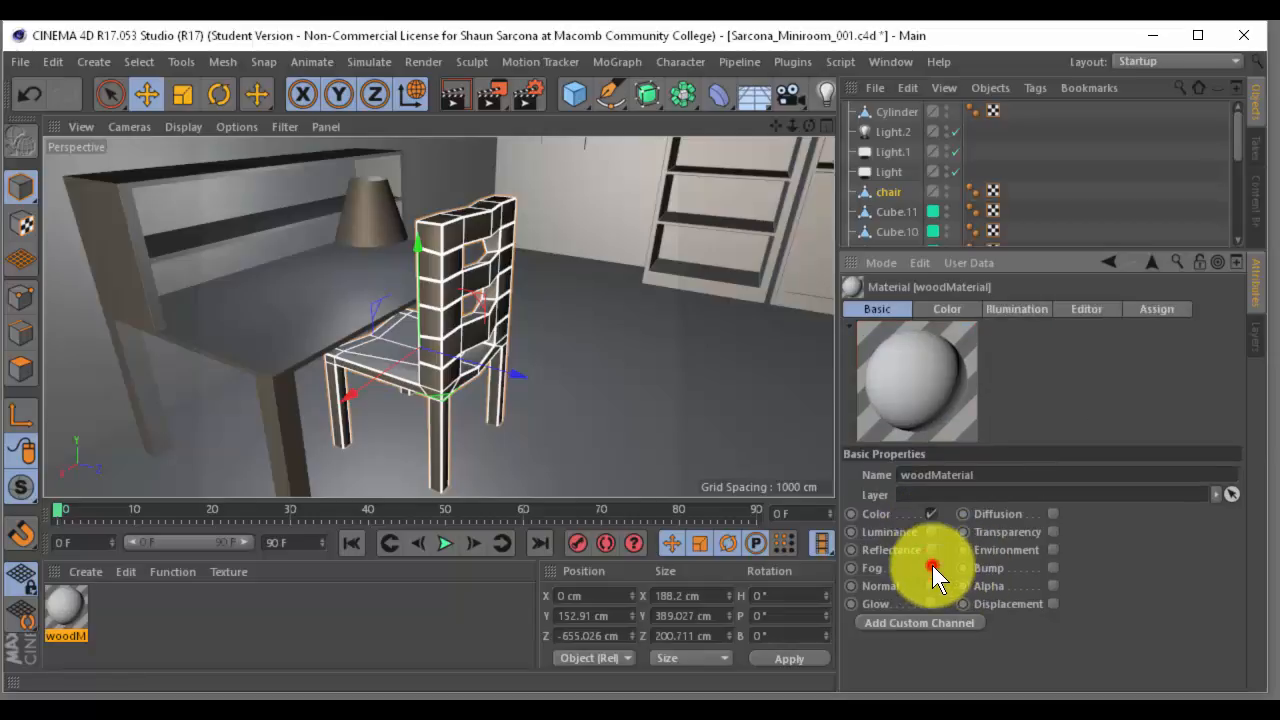
left_click(932, 566)
left_click(932, 572)
left_click(931, 549)
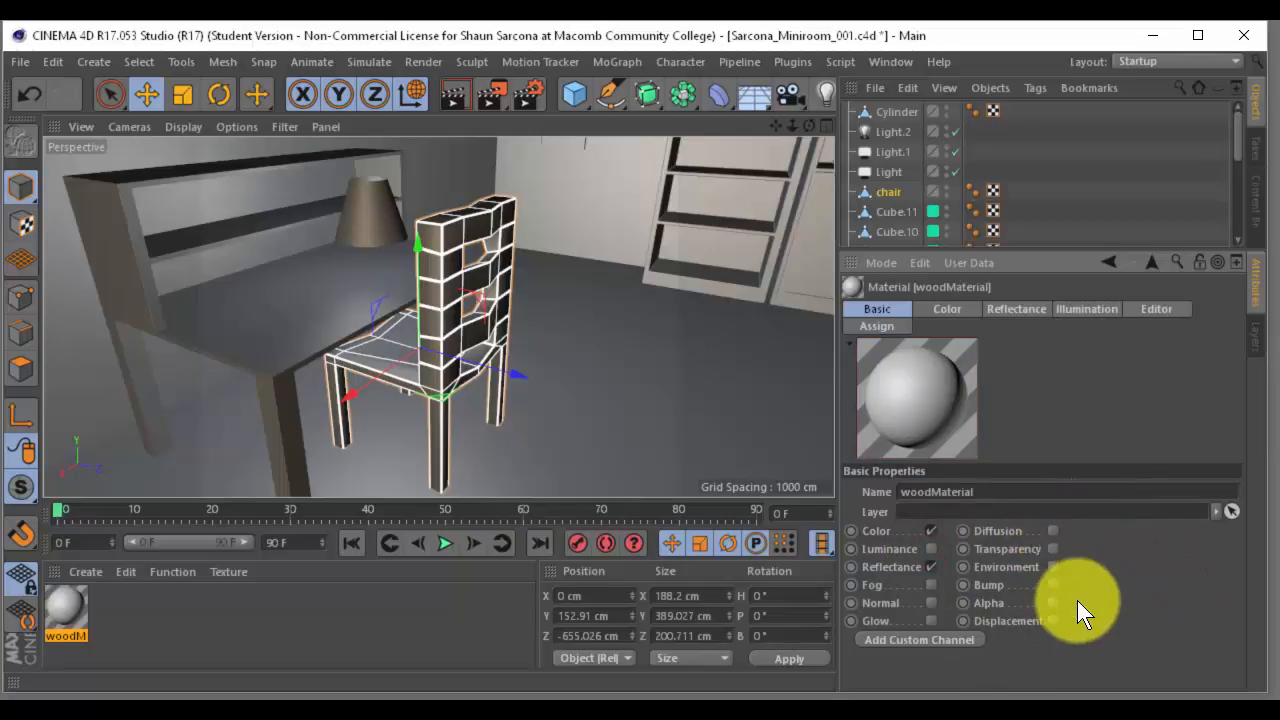
Colour woodMaterial yellow-green with hue 68°, saturation 75% and value 80%, and apply it to the chair
left_click(955, 304)
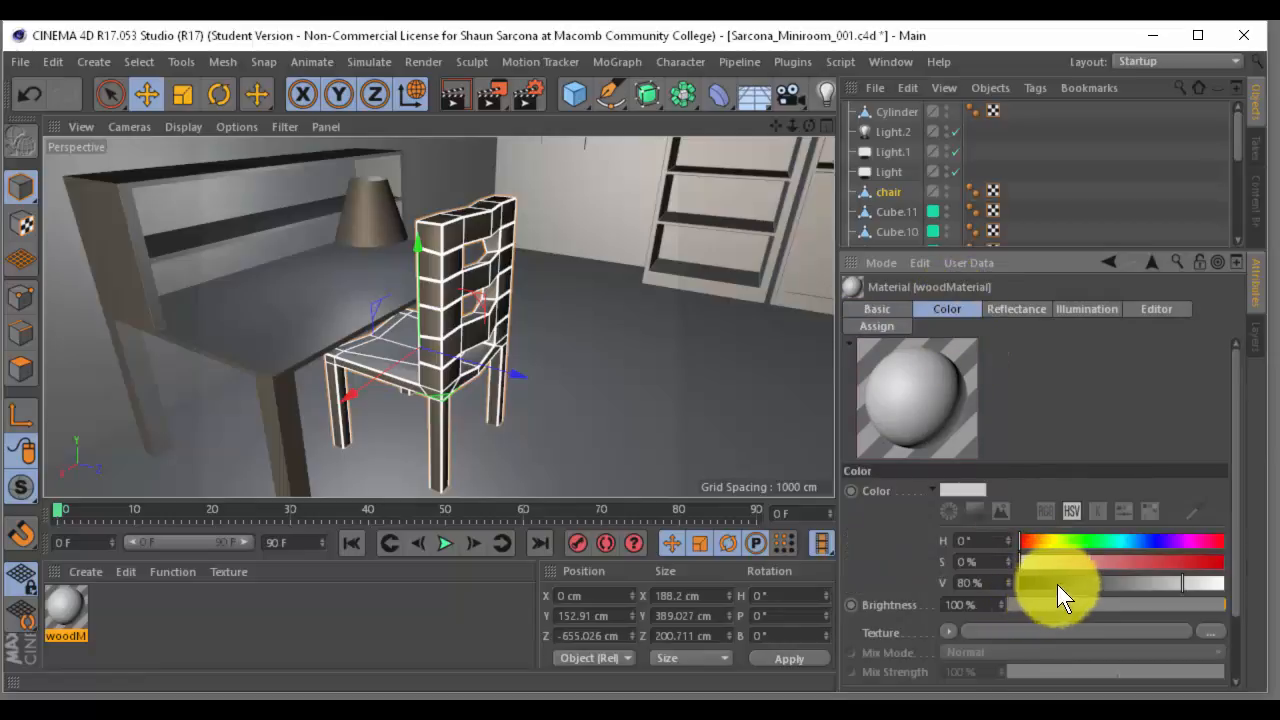
left_click(1112, 541)
left_click(1120, 562)
left_click(1175, 558)
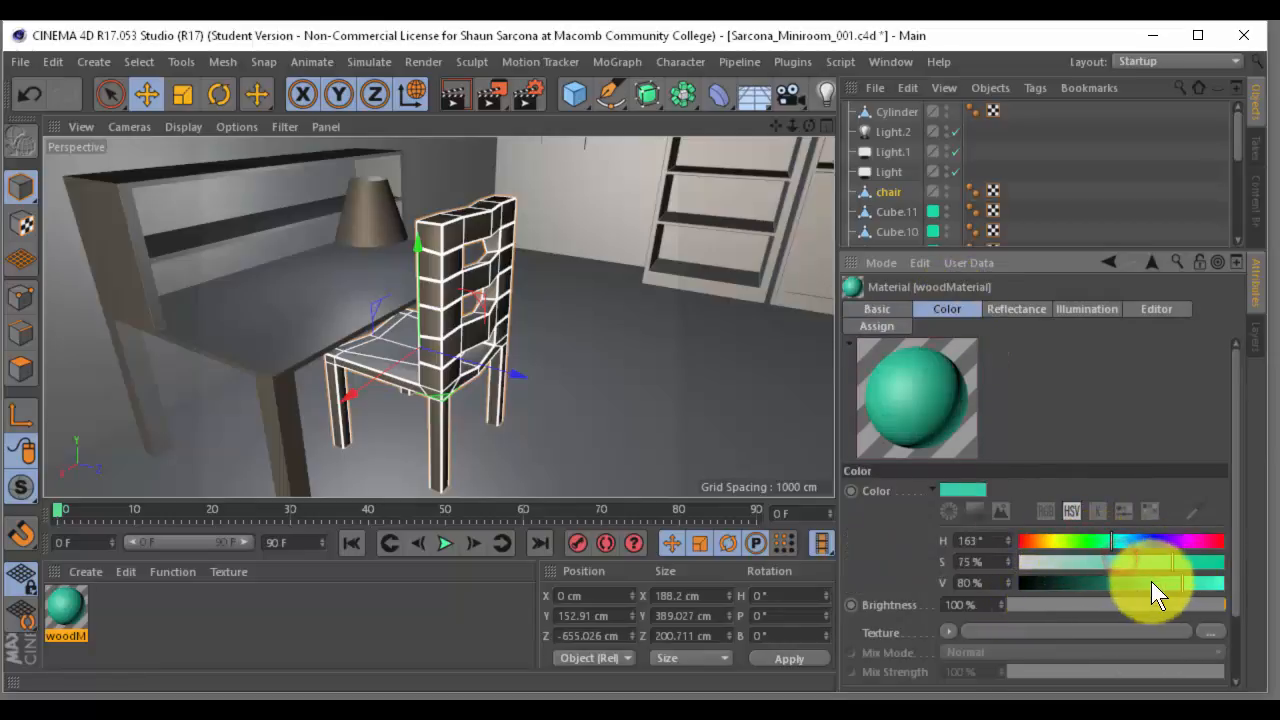
left_click(1058, 541)
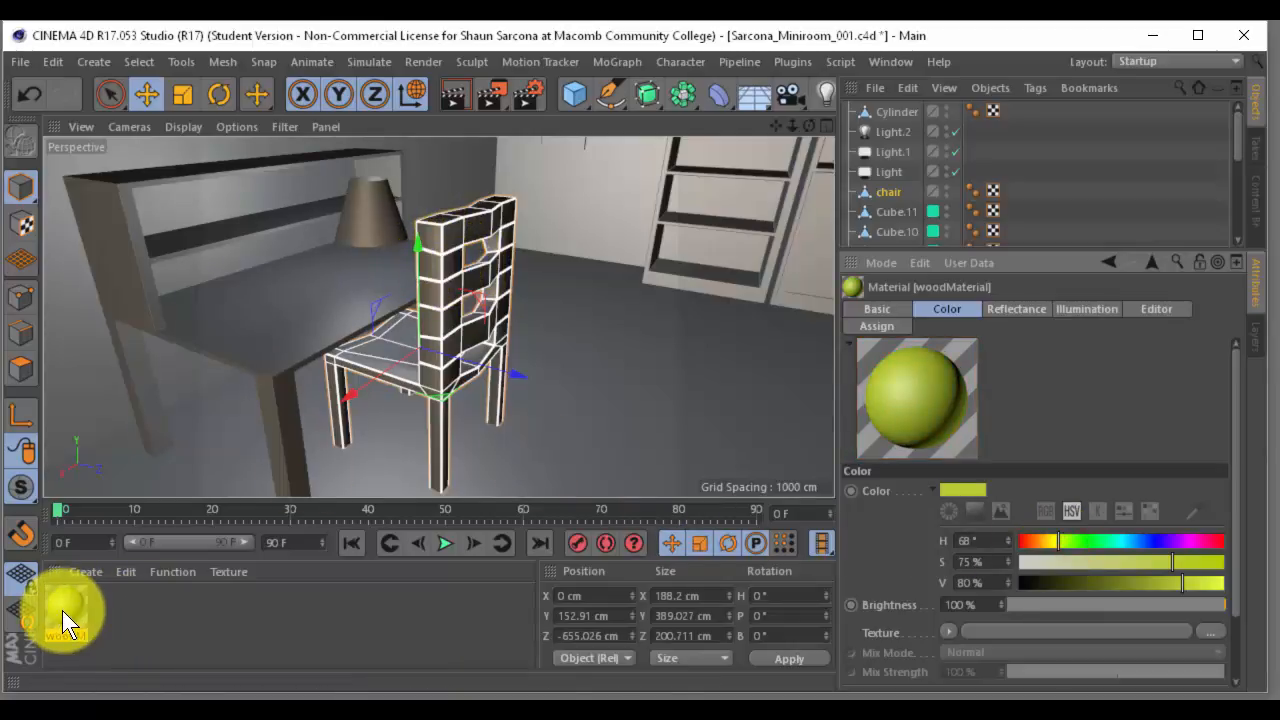
left_click_drag(59, 603, 493, 312)
Render the scene and inspect the coloured chair both as a whole and close up around the backrest
left_click(491, 94)
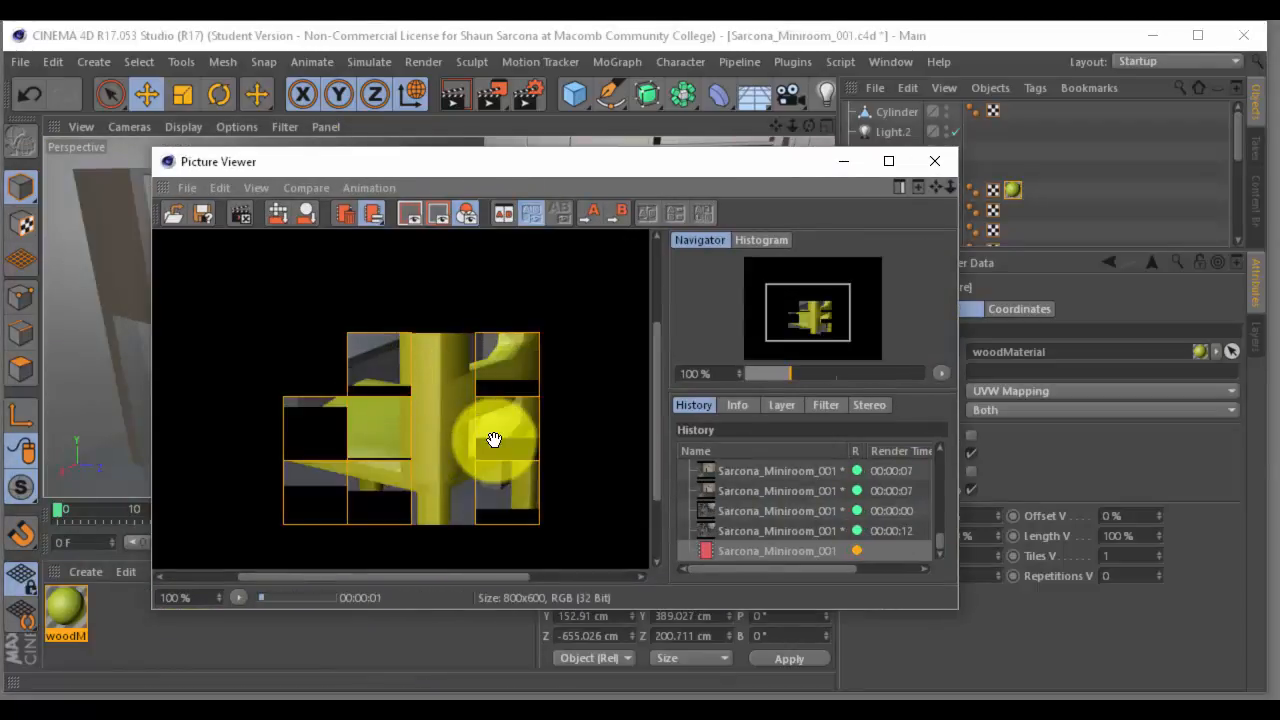
scroll(495, 430, "down", 4)
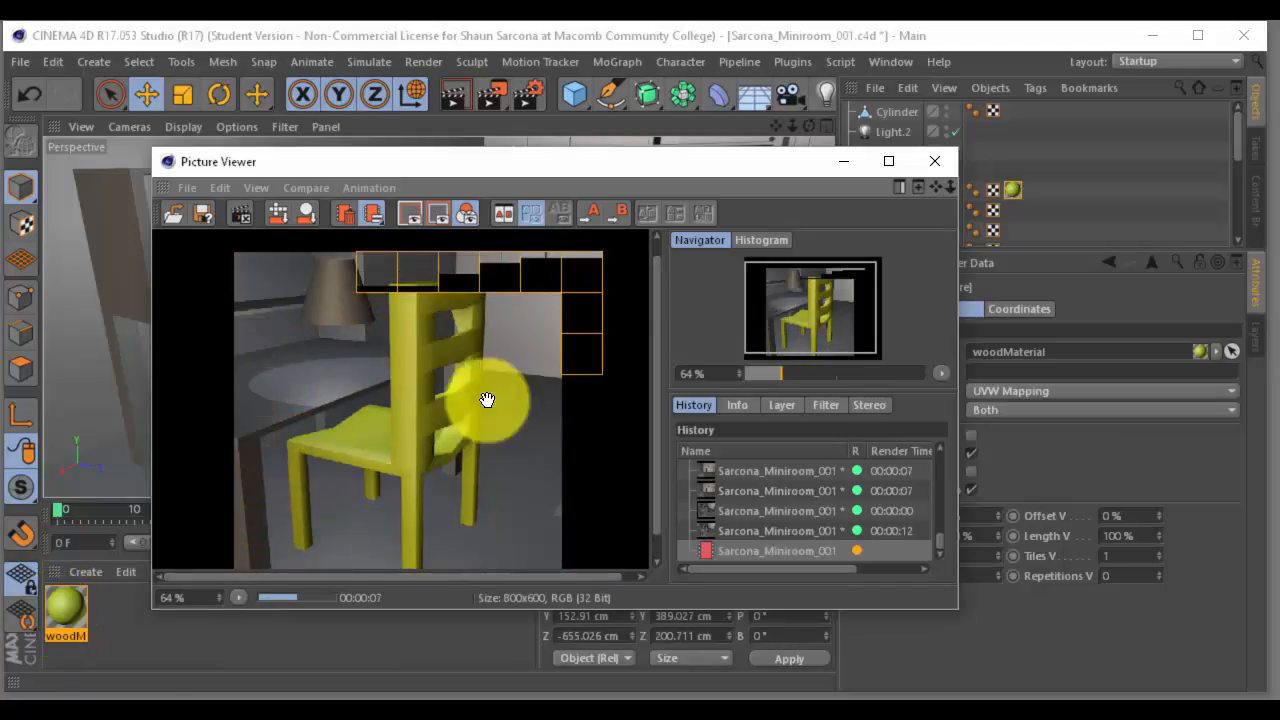
scroll(416, 443, "up", 4)
scroll(420, 443, "up", 2)
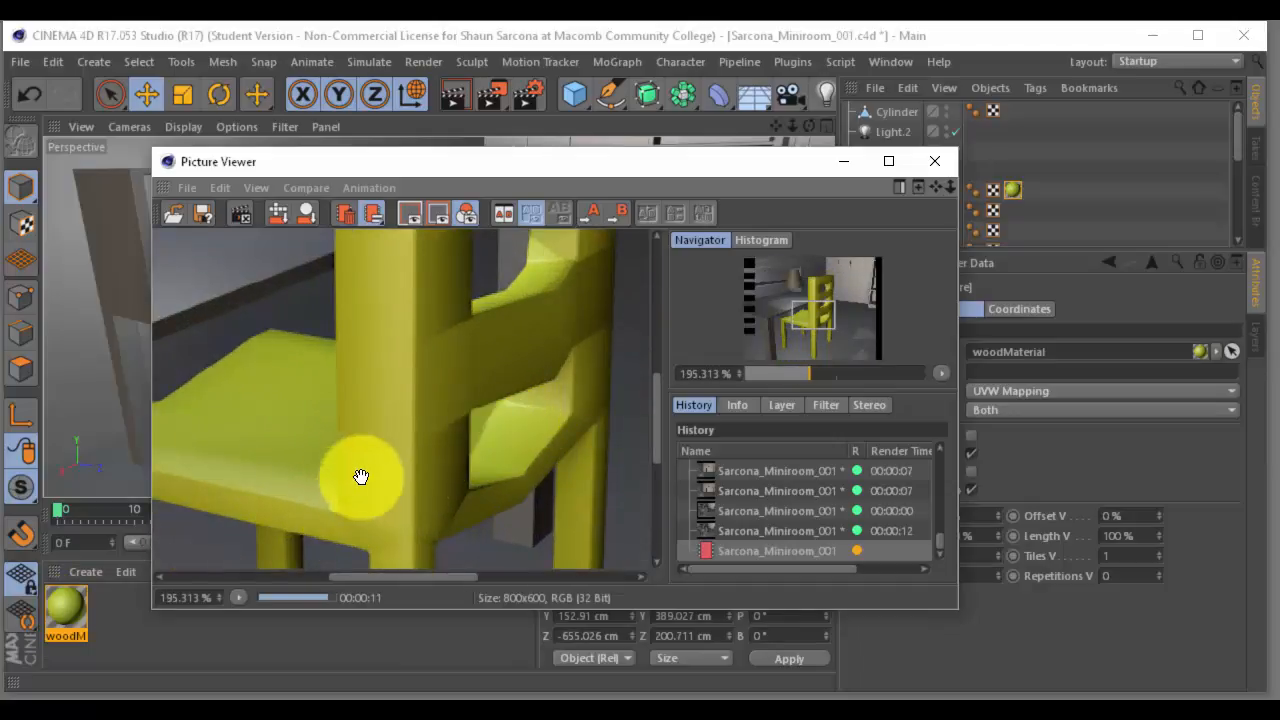
scroll(363, 470, "down", 3)
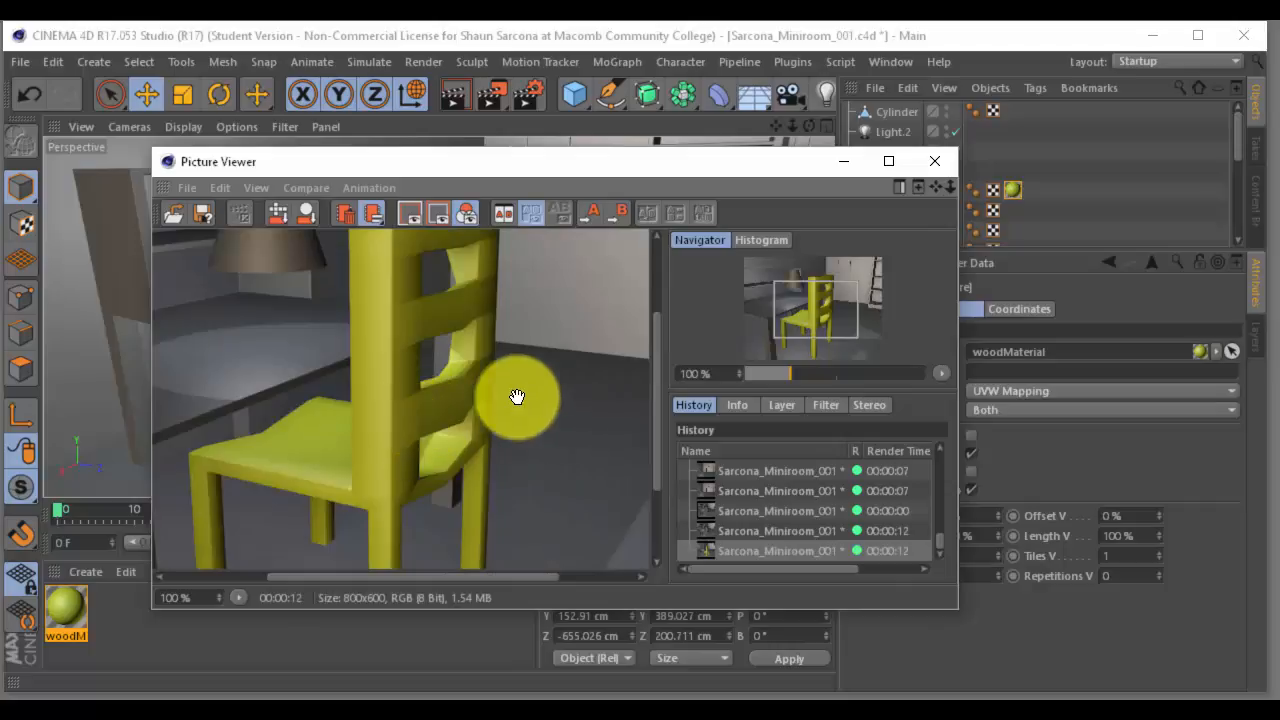
scroll(505, 415, "down", 1)
left_click_drag(643, 171, 503, 154)
left_click_drag(629, 148, 0, 200)
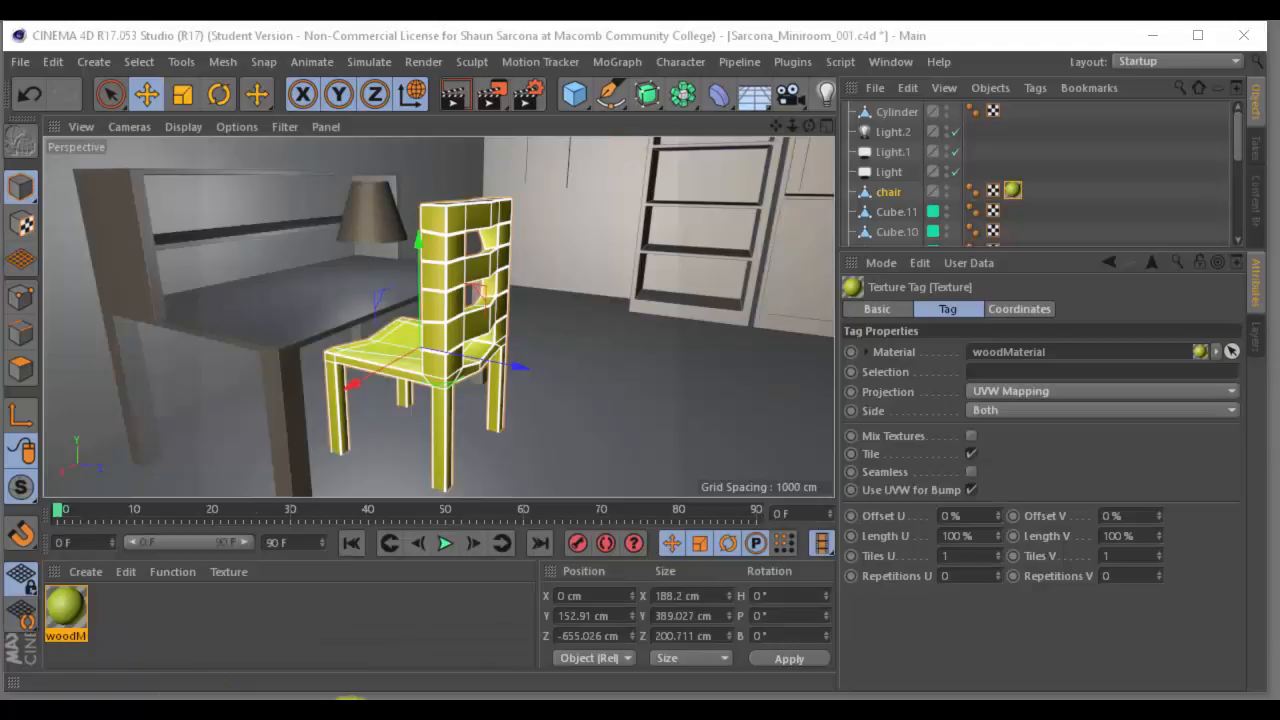
Recolour woodMaterial to a muted green with hue 79°, saturation 28% and value 67%
left_click(60, 603)
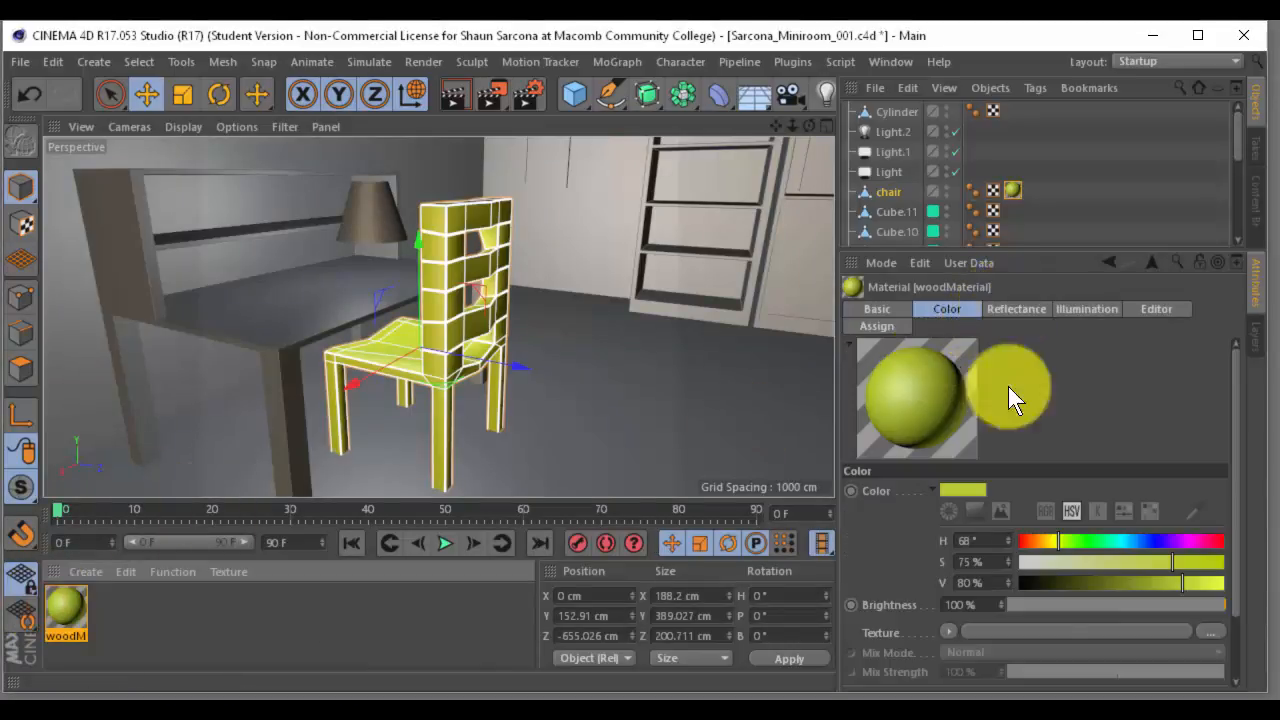
left_click(1160, 541)
left_click(1156, 562)
left_click(1168, 561)
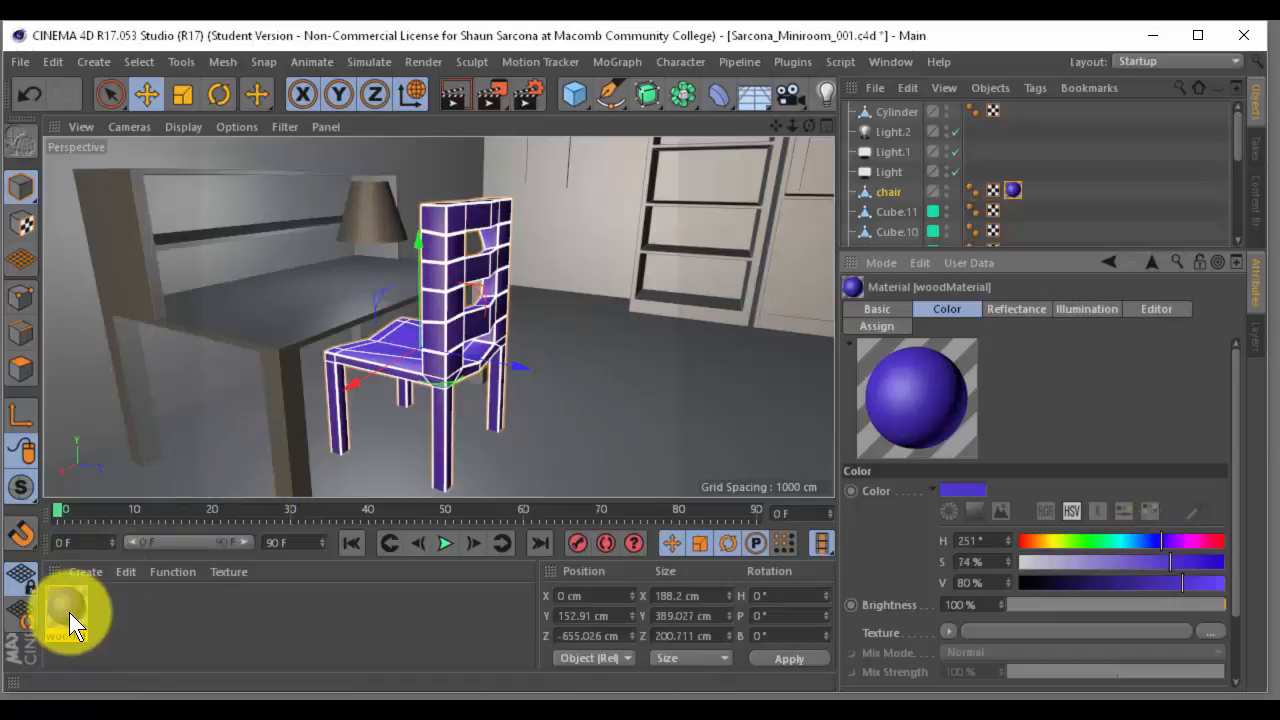
left_click_drag(1061, 579, 1157, 579)
left_click(1076, 558)
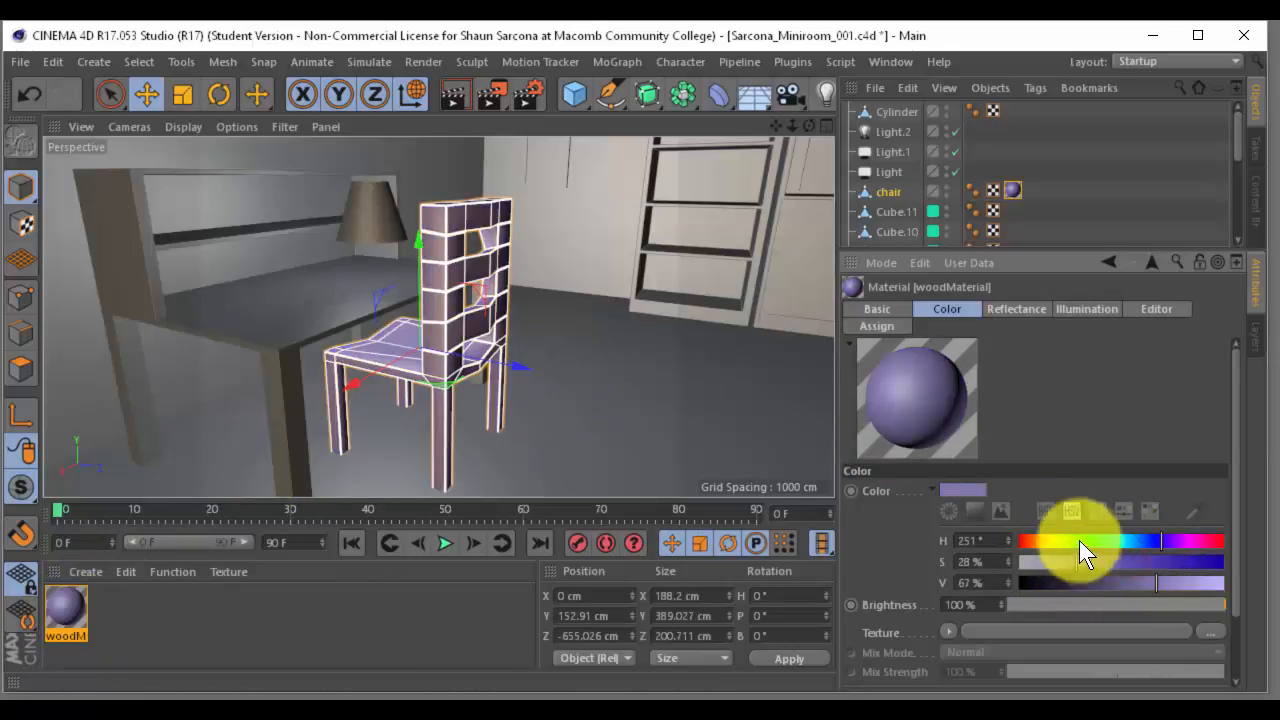
left_click(1064, 542)
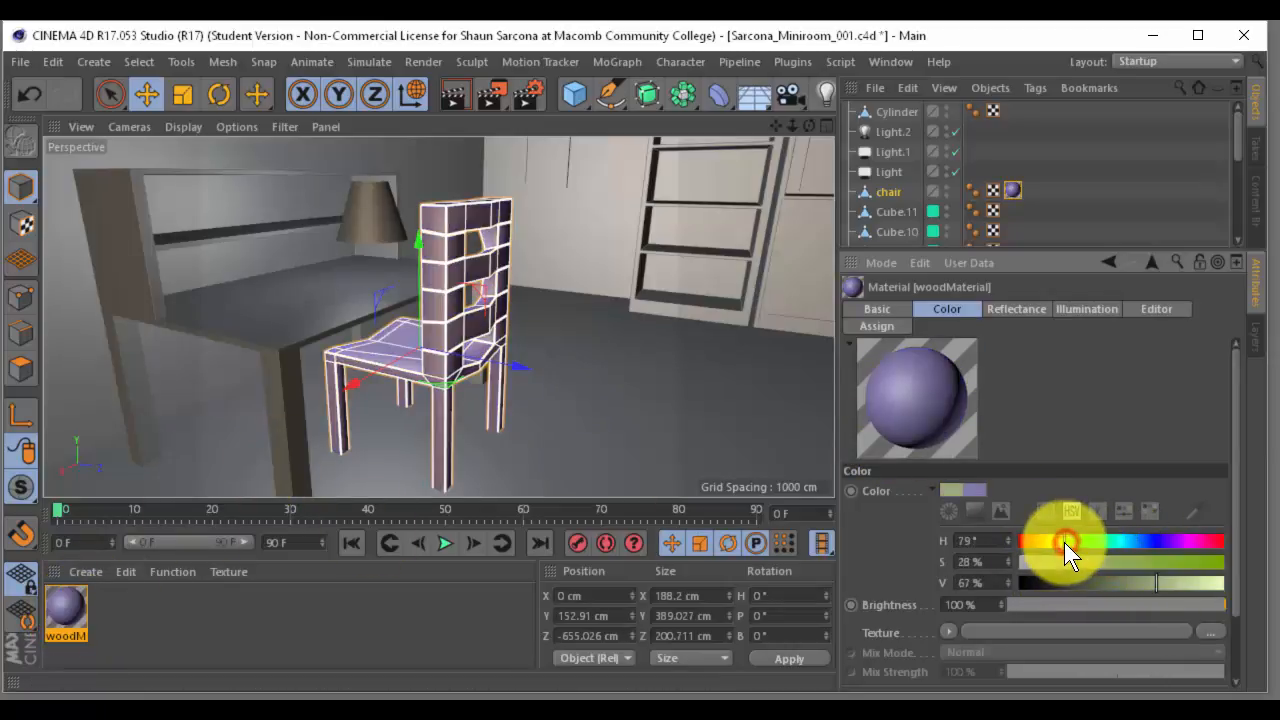
Load the Wood surface shader as the texture of woodMaterial's Color channel
left_click(950, 632)
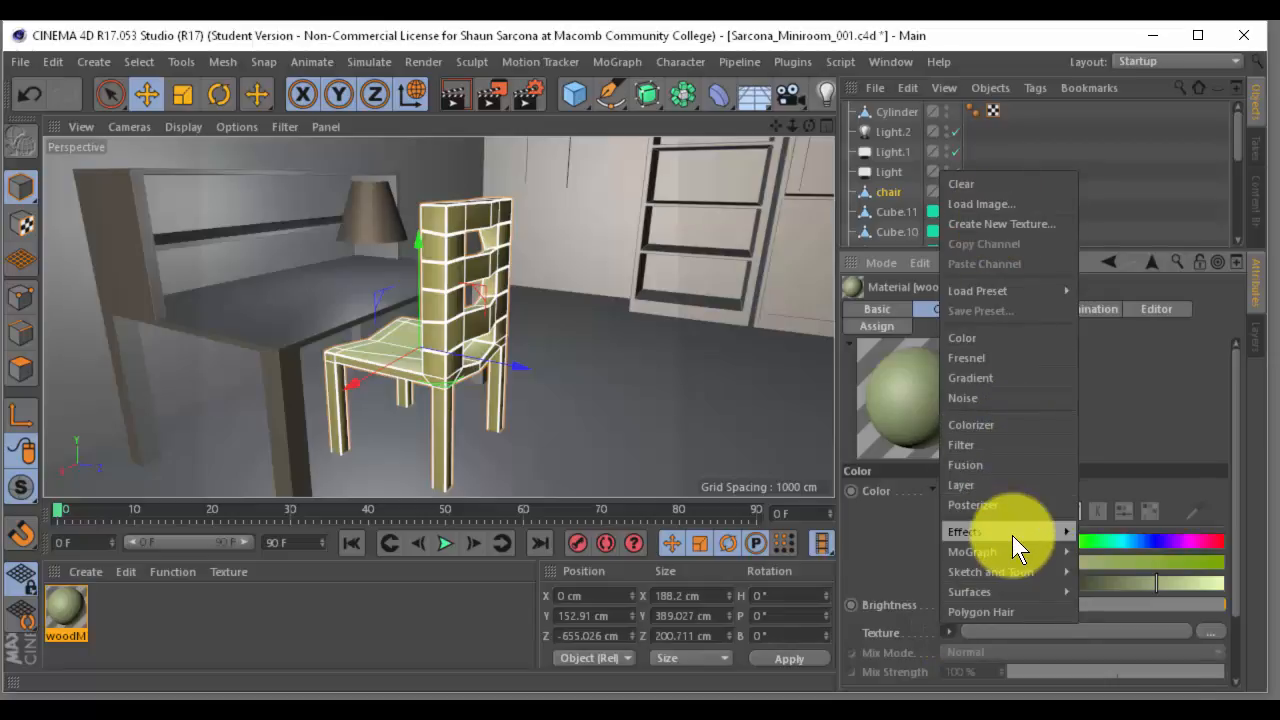
mouse_move(1012, 560)
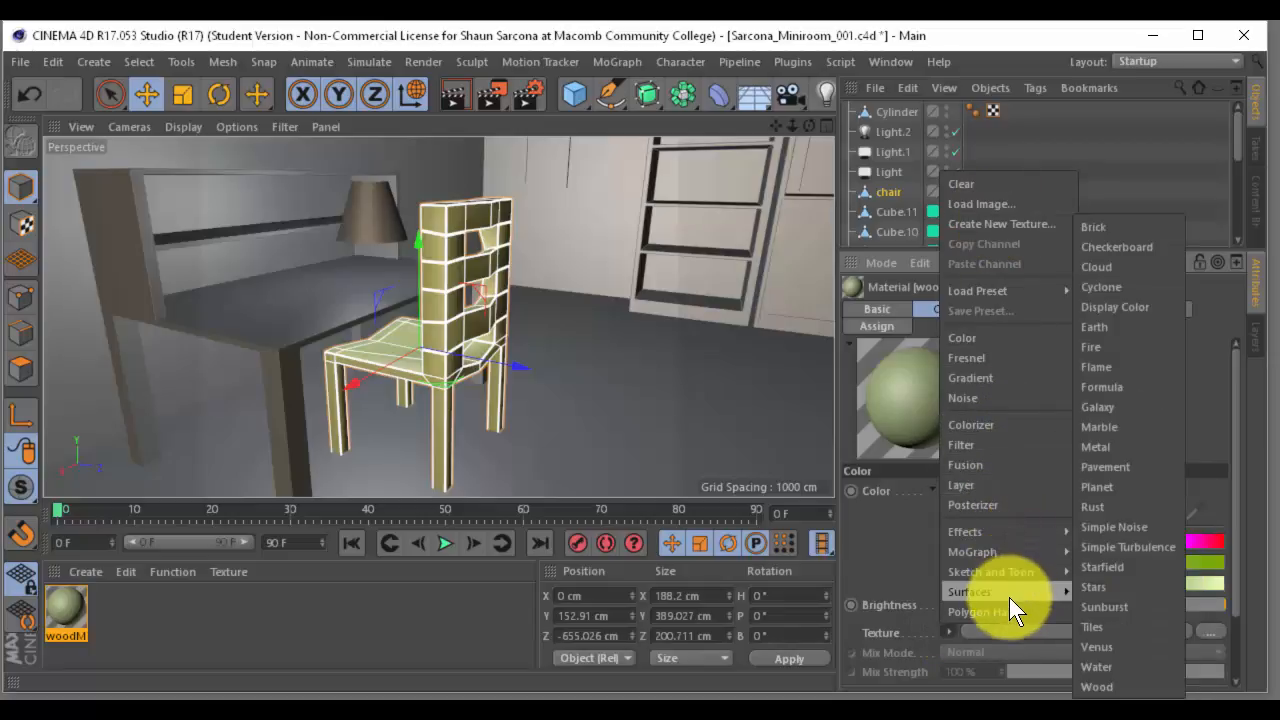
mouse_move(1024, 594)
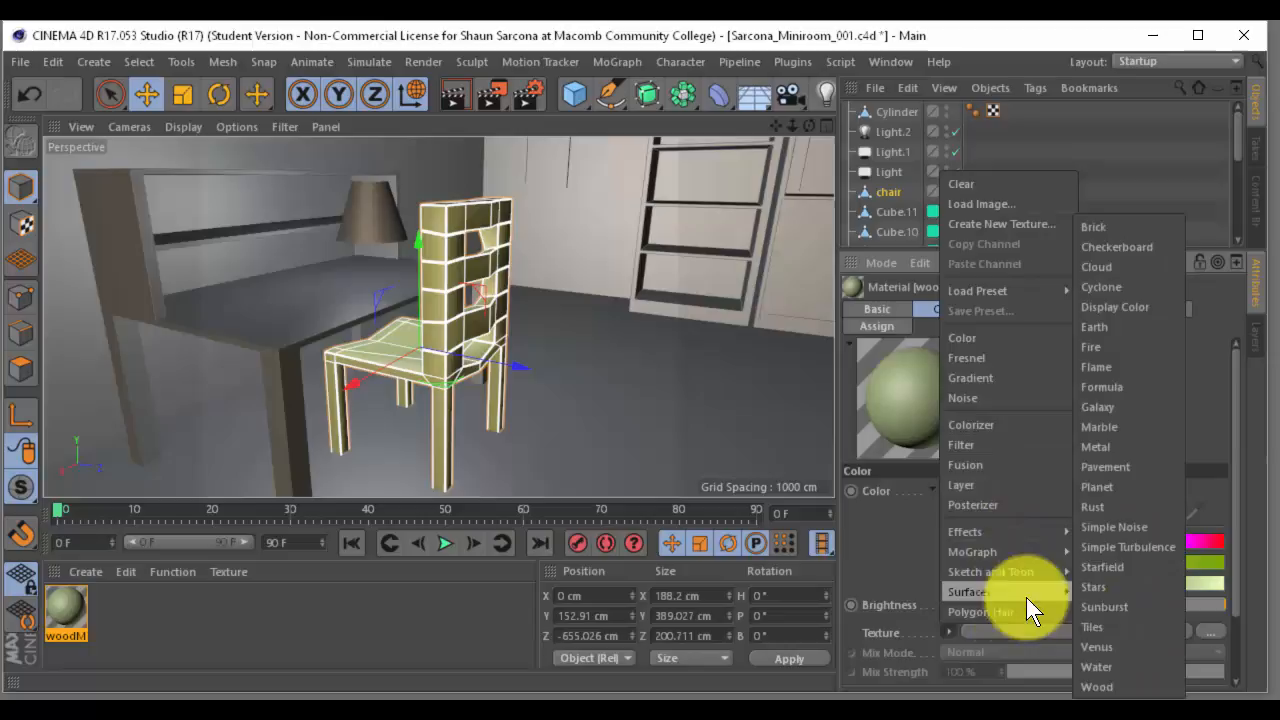
left_click(1115, 683)
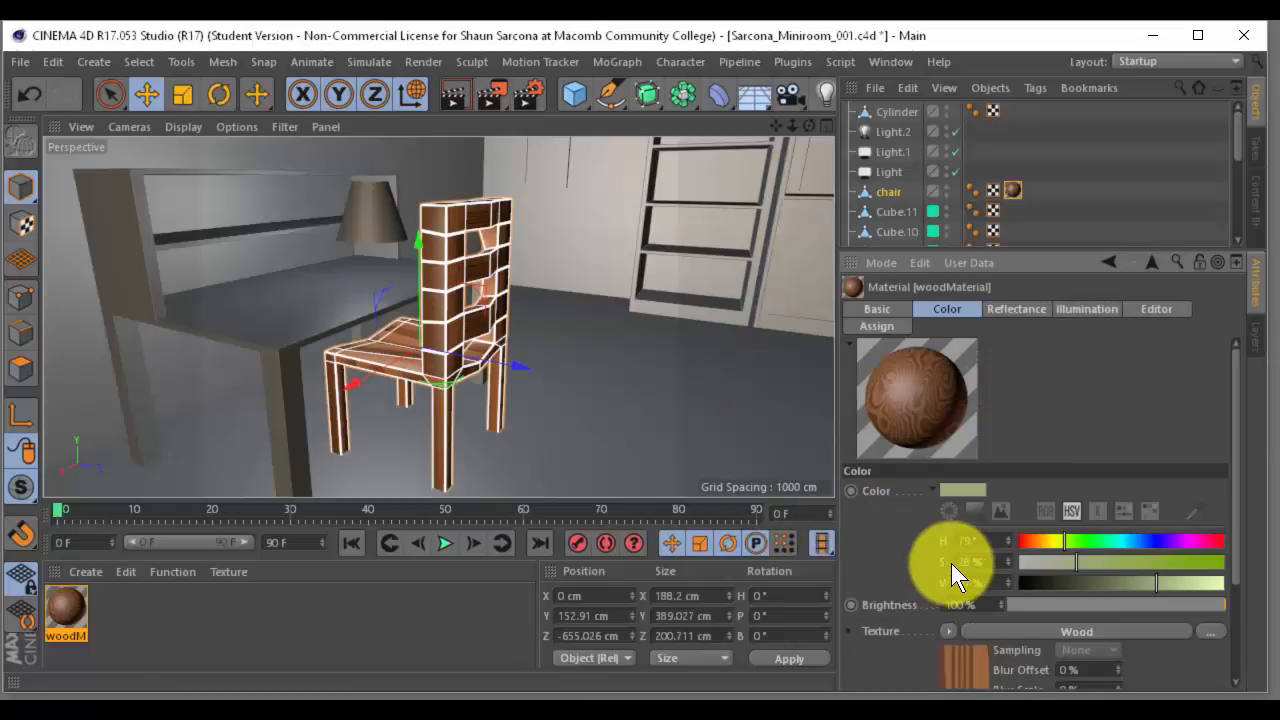
Undo loading the Wood shader and browse to the Sarcona_Miniroom textures folder for an image to load into woodMaterial's Color texture
key("ctrl+z")
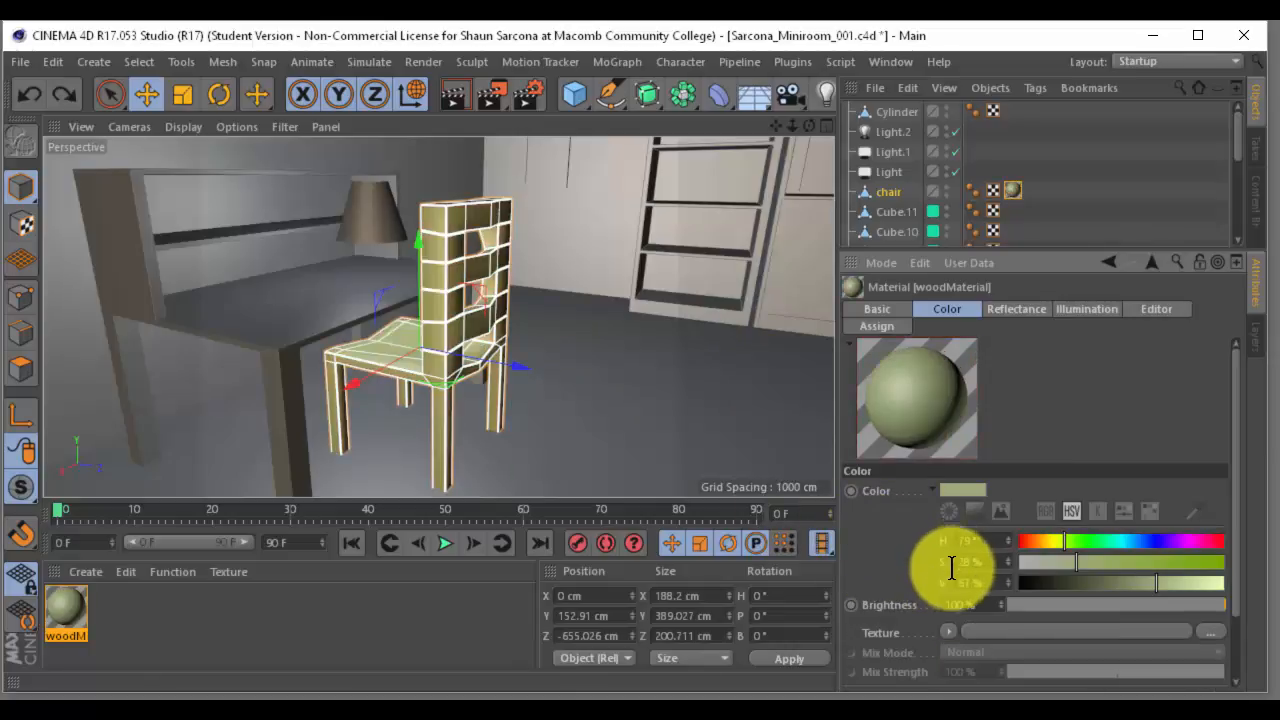
left_click(950, 632)
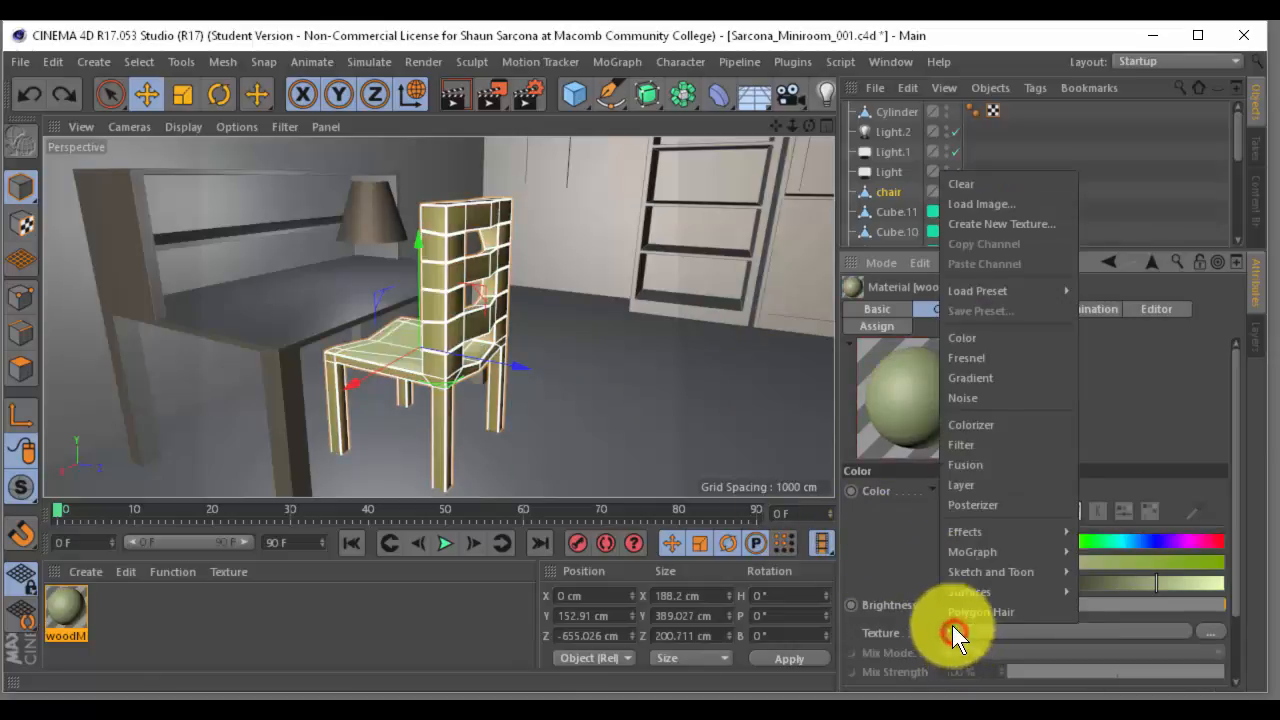
left_click(989, 203)
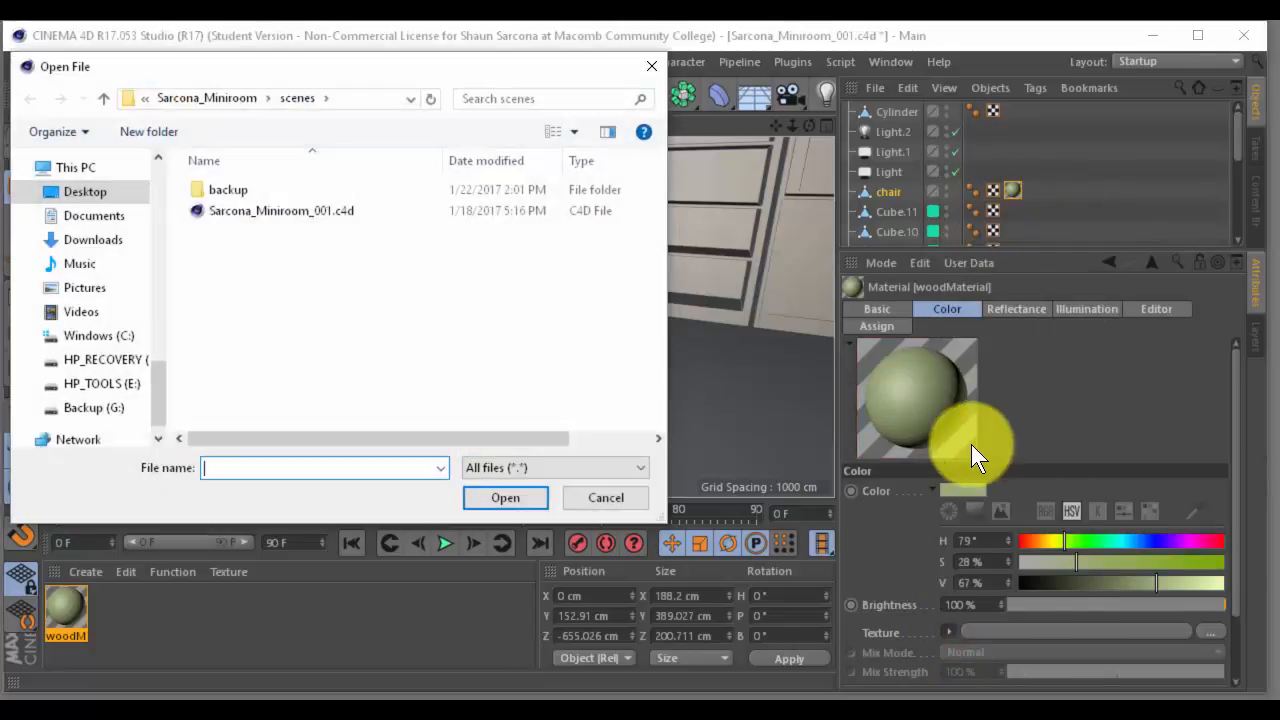
left_click_drag(373, 69, 612, 126)
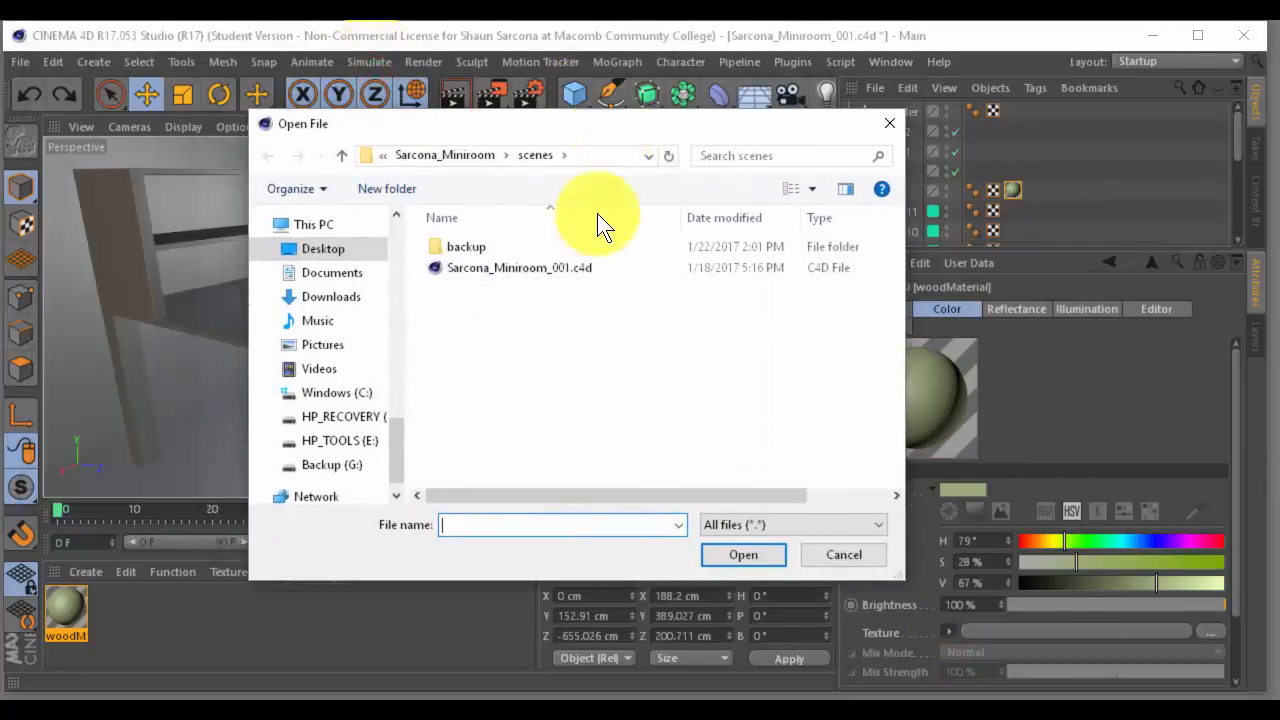
left_click(469, 155)
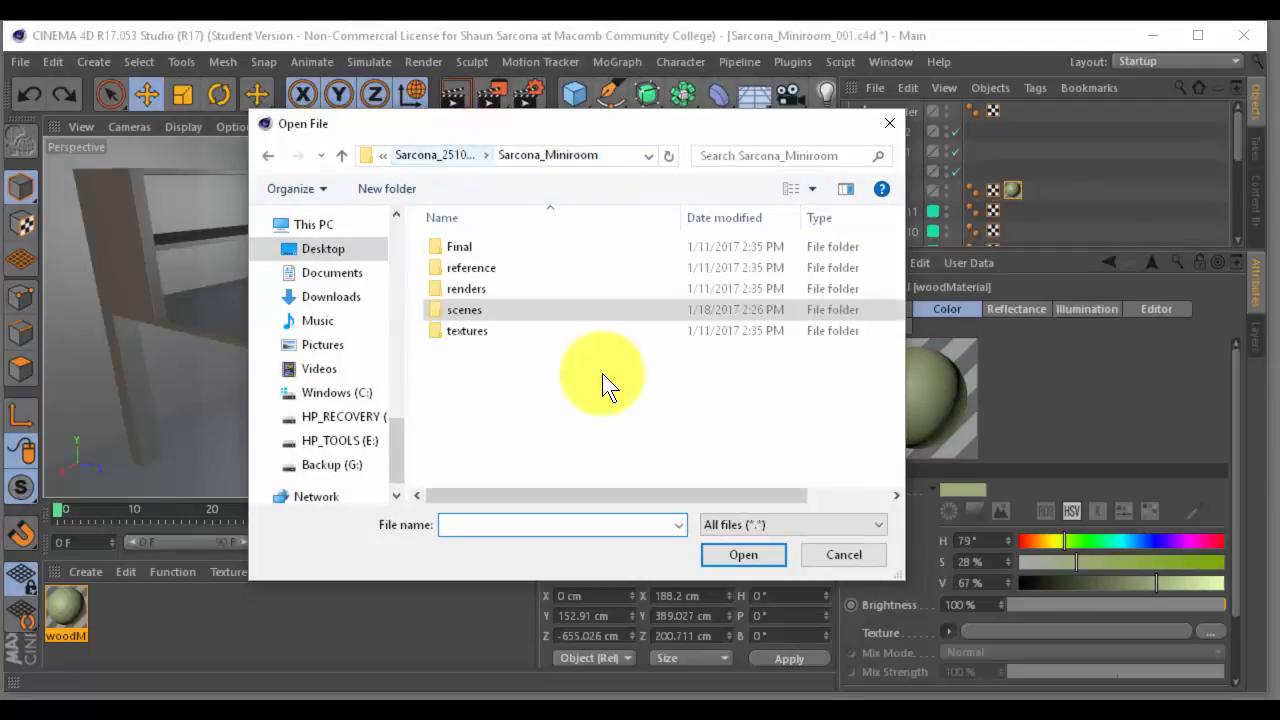
double_click(483, 328)
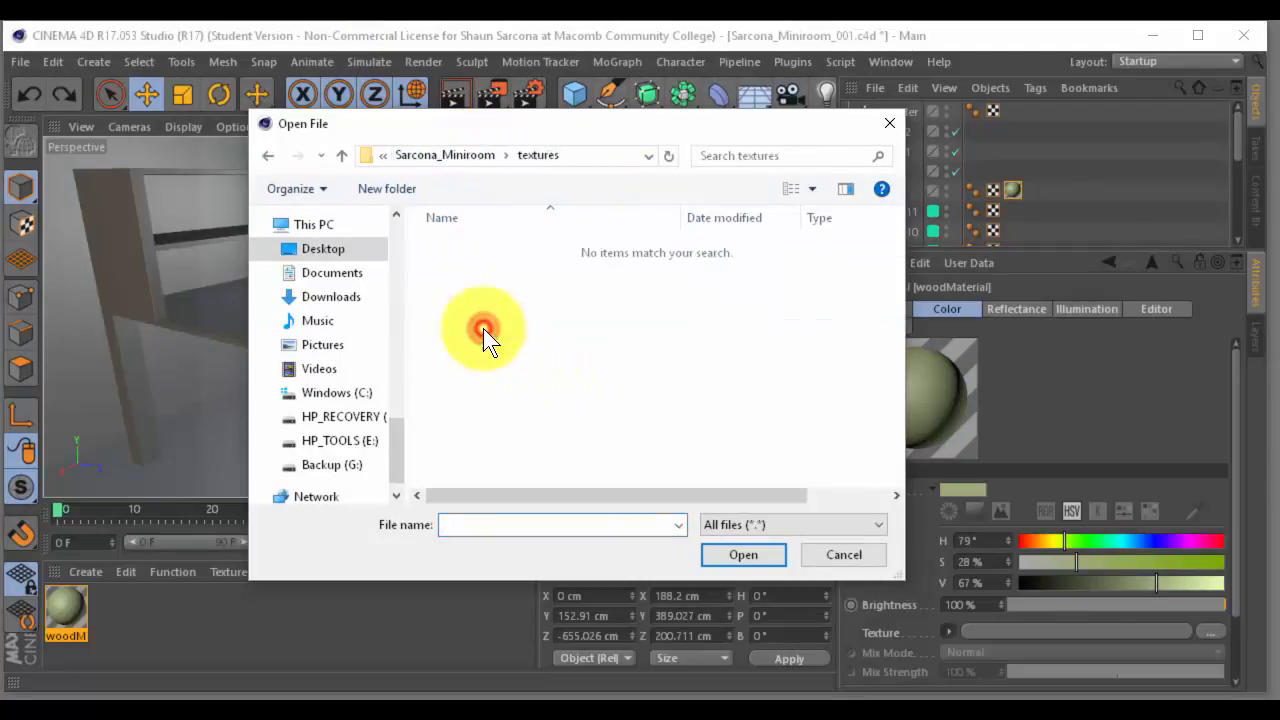
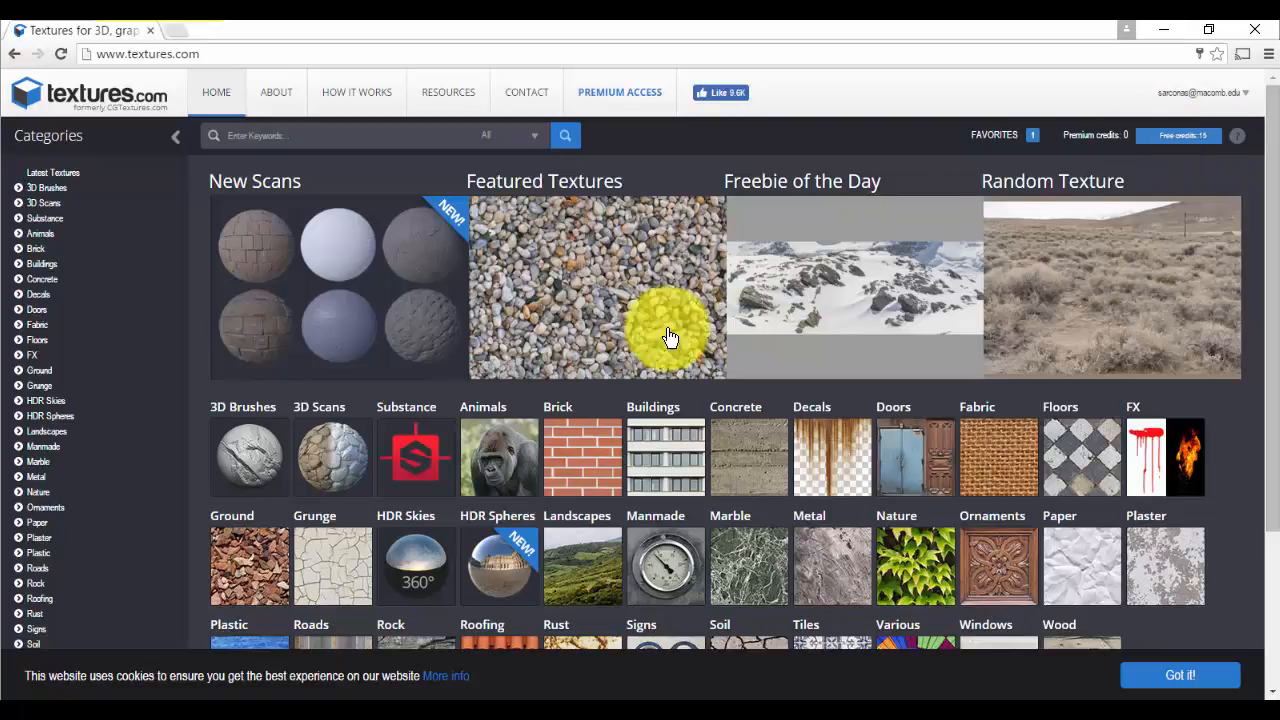
Switch to textures.com in the browser and open the Fine Wood subcategory of the Wood textures
scroll(654, 357, "down", 3)
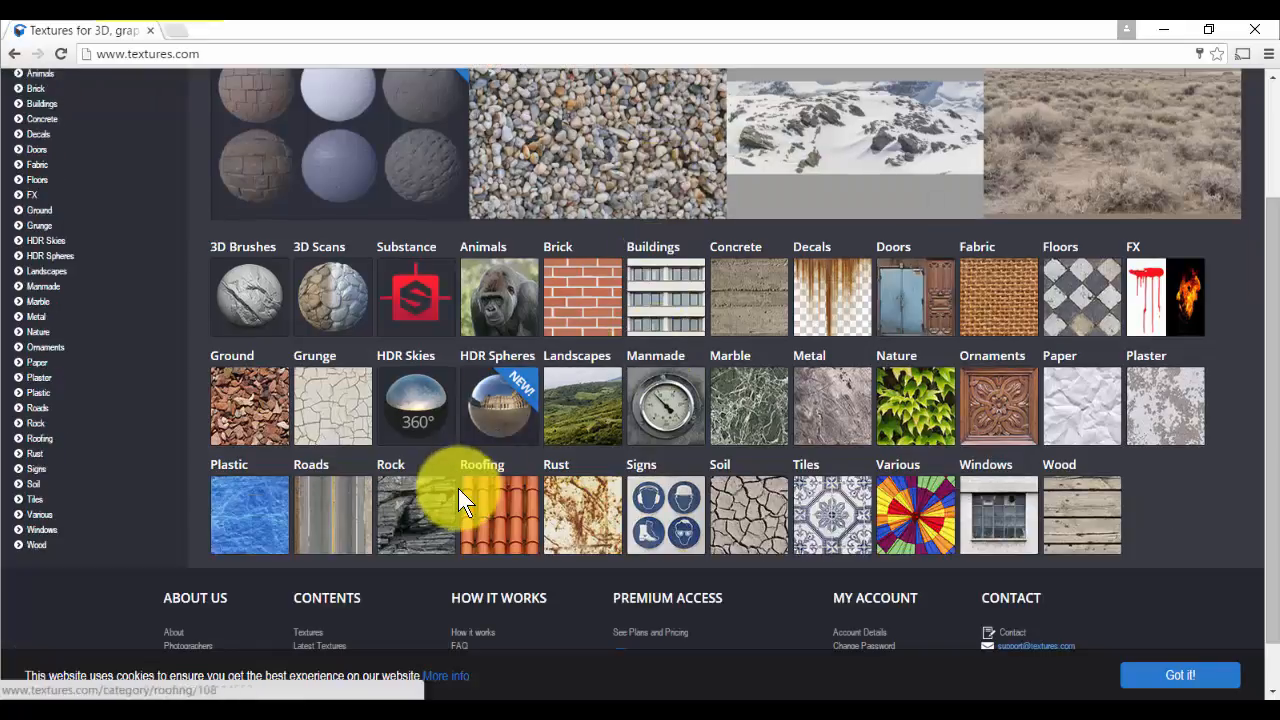
left_click(37, 546)
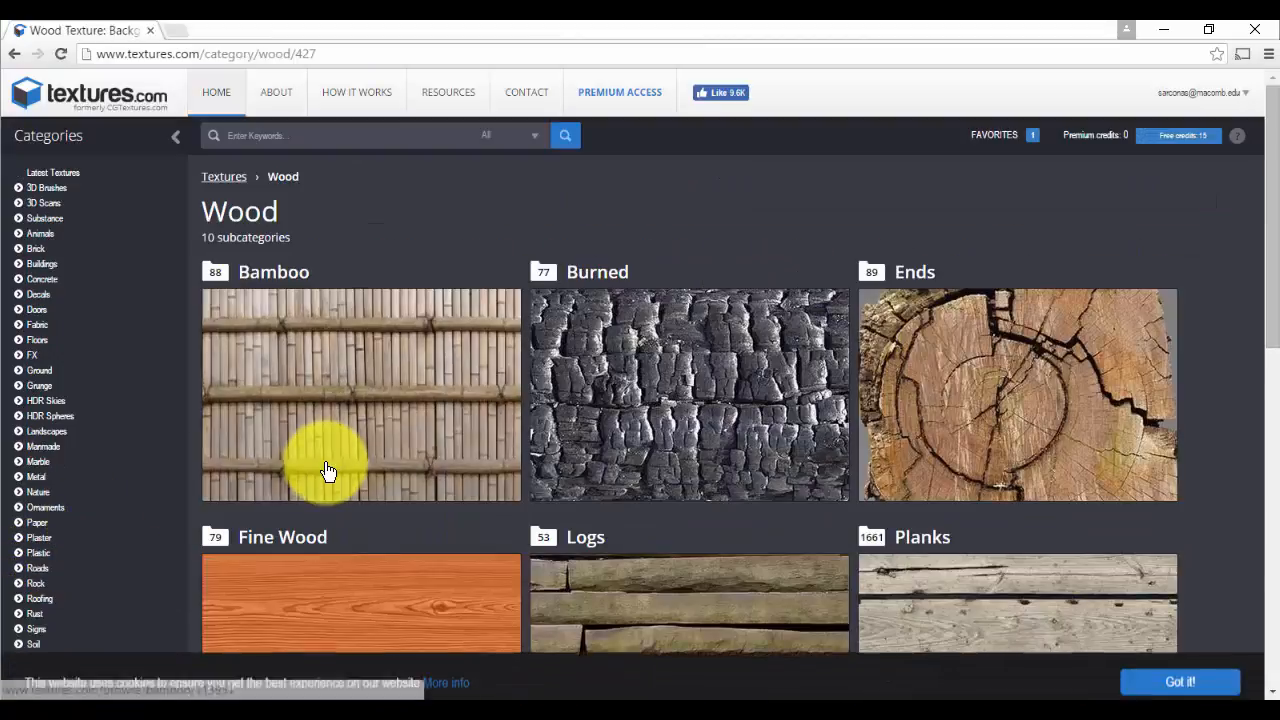
scroll(328, 471, "down", 2)
scroll(335, 468, "down", 1)
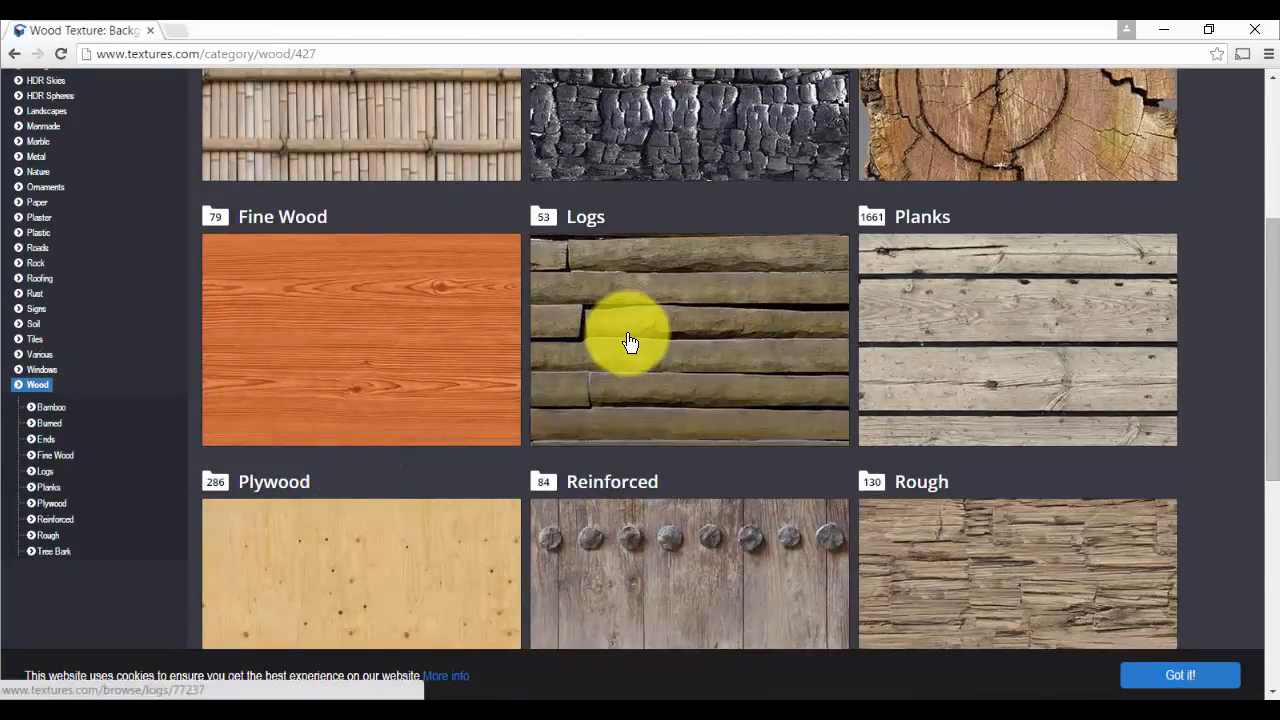
scroll(630, 343, "up", 3)
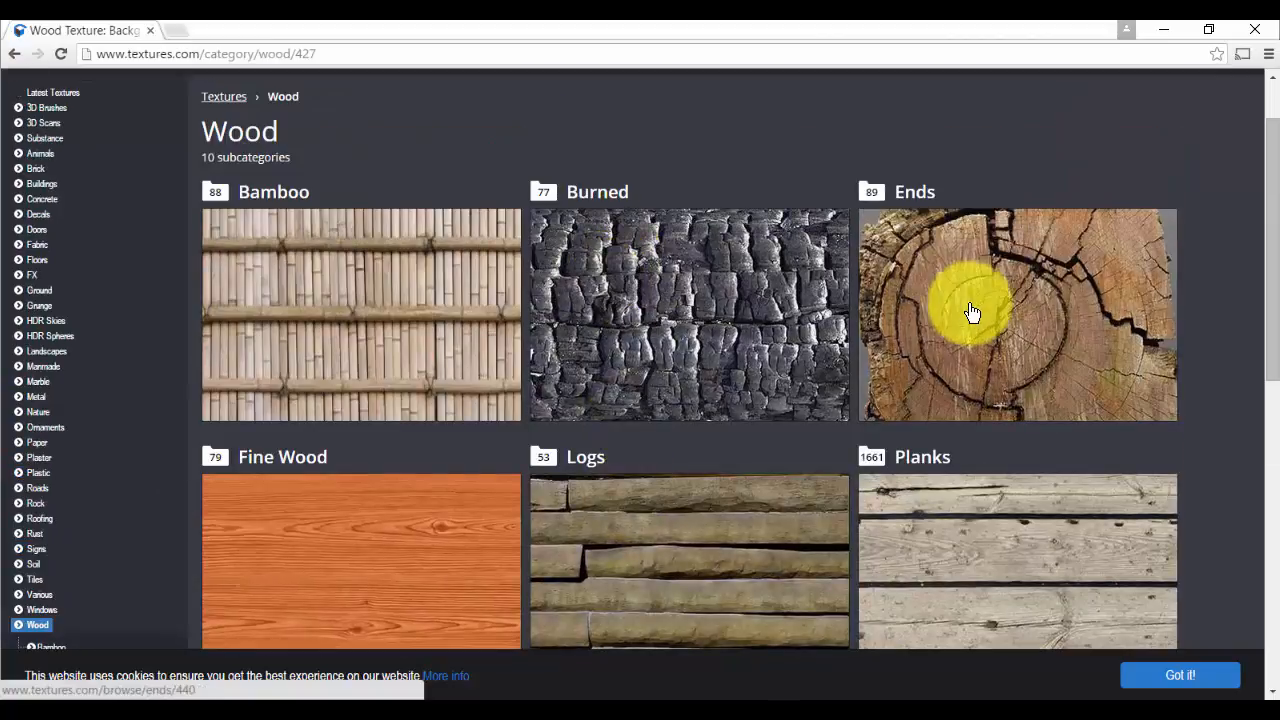
scroll(1000, 400, "down", 2)
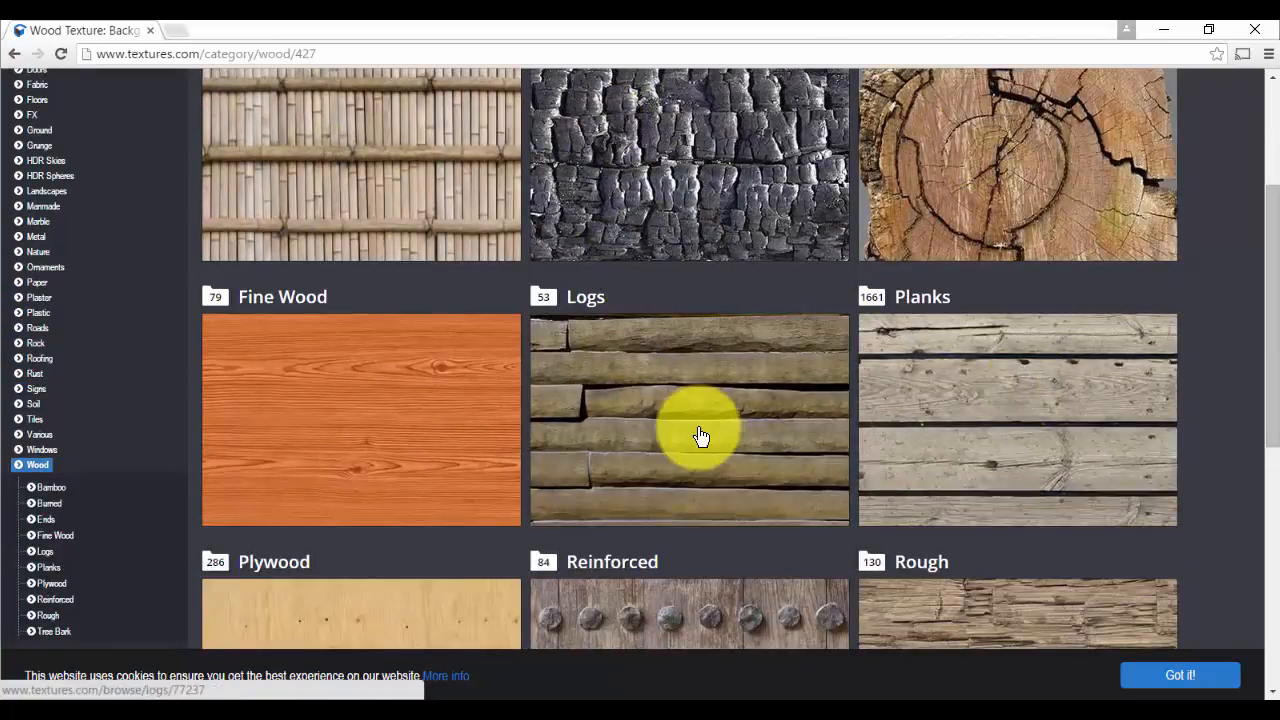
left_click(437, 443)
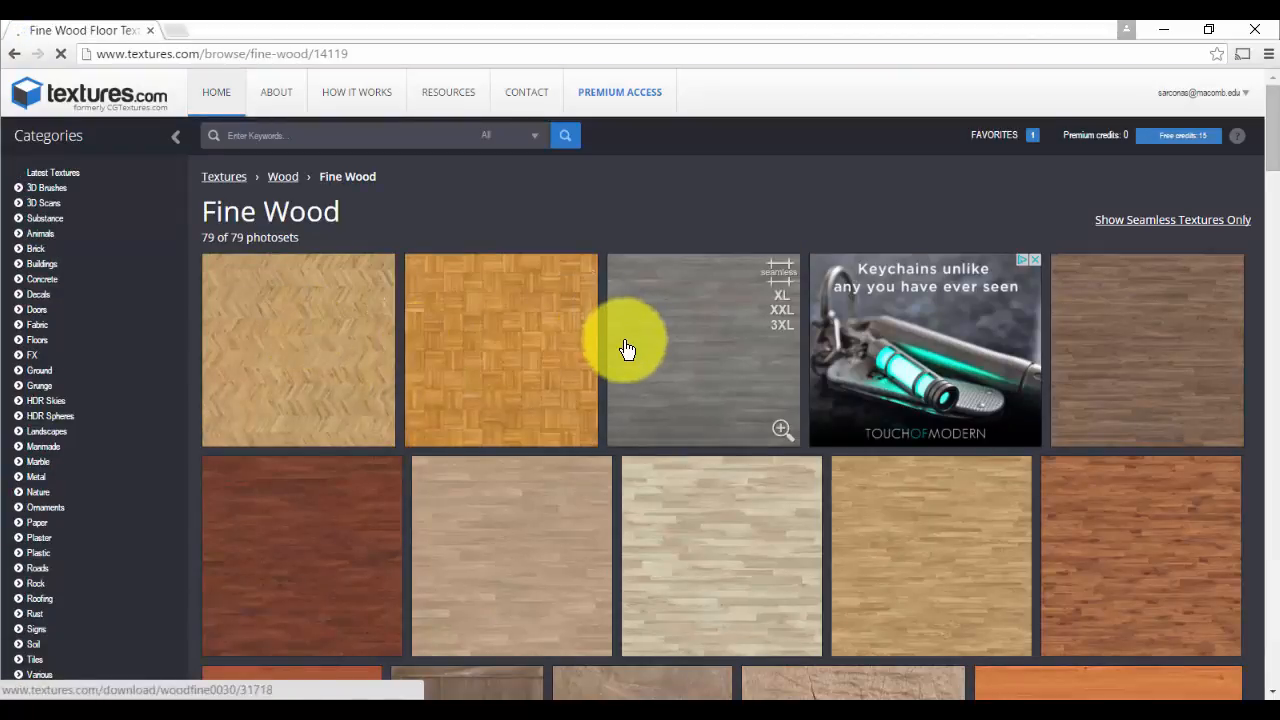
Look through the Fine Wood photosets for a seamless wood grain suitable for the chair
scroll(625, 347, "down", 2)
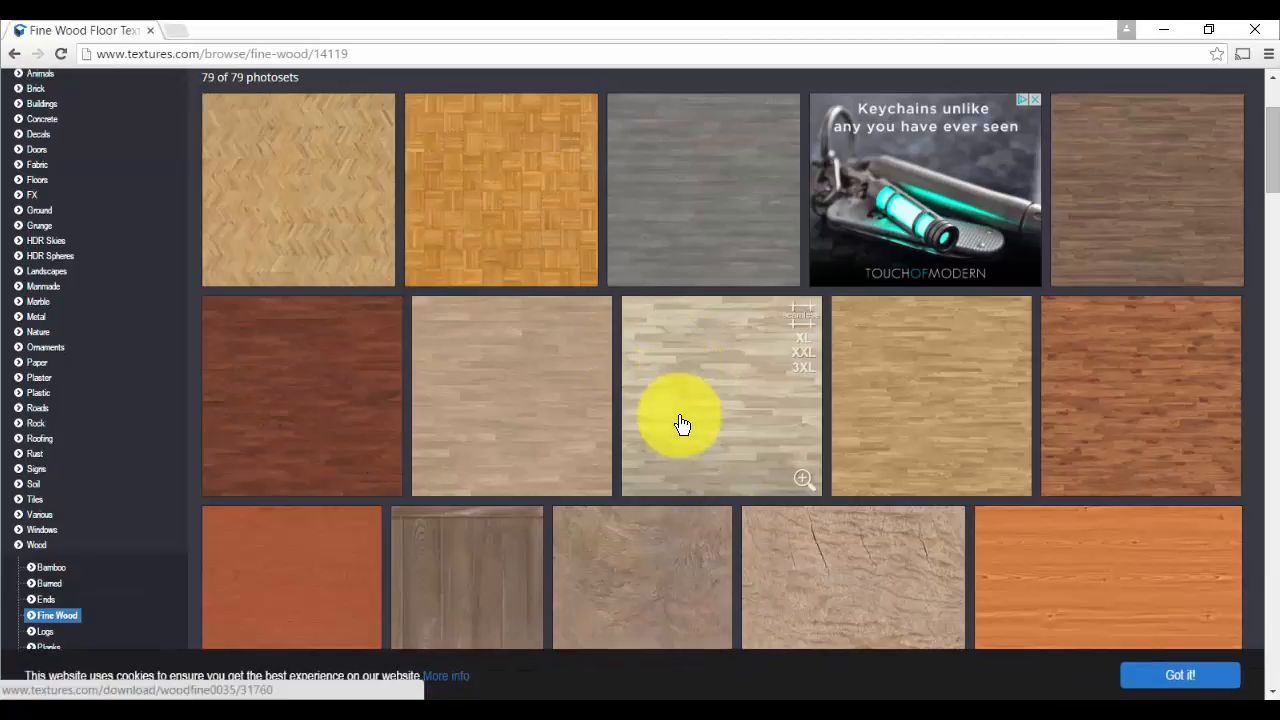
scroll(679, 370, "down", 4)
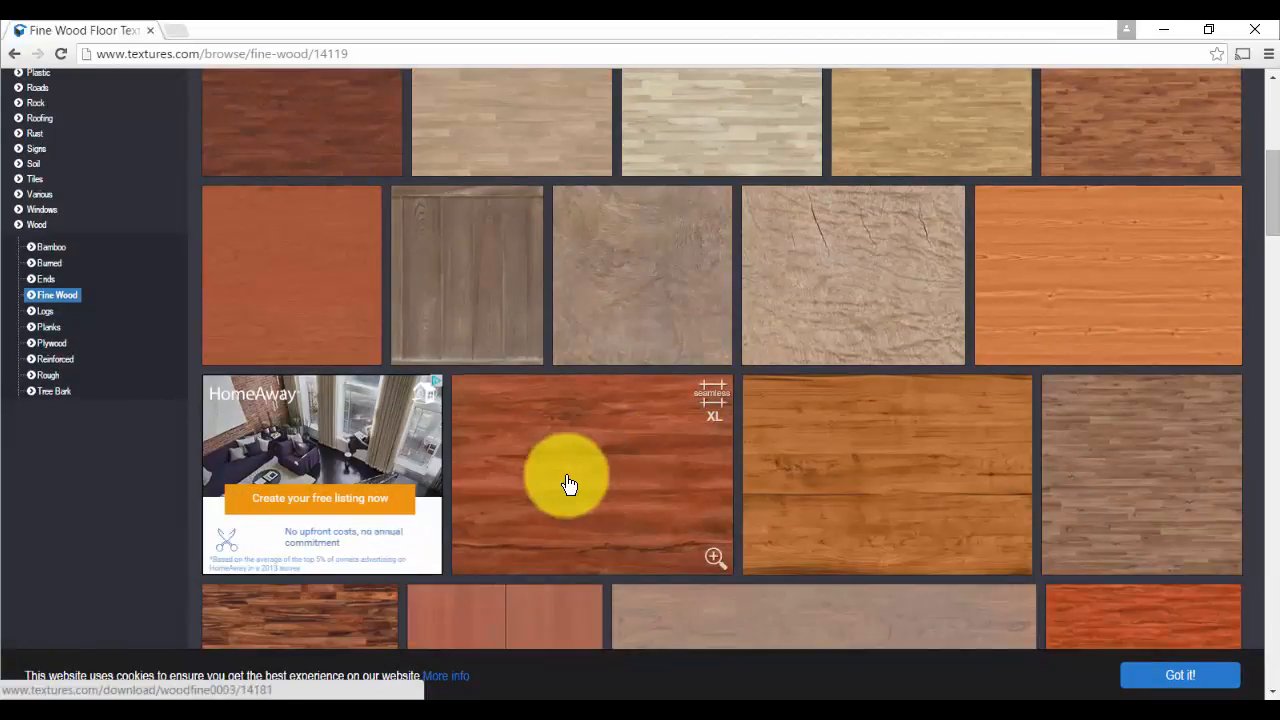
scroll(565, 496, "down", 2)
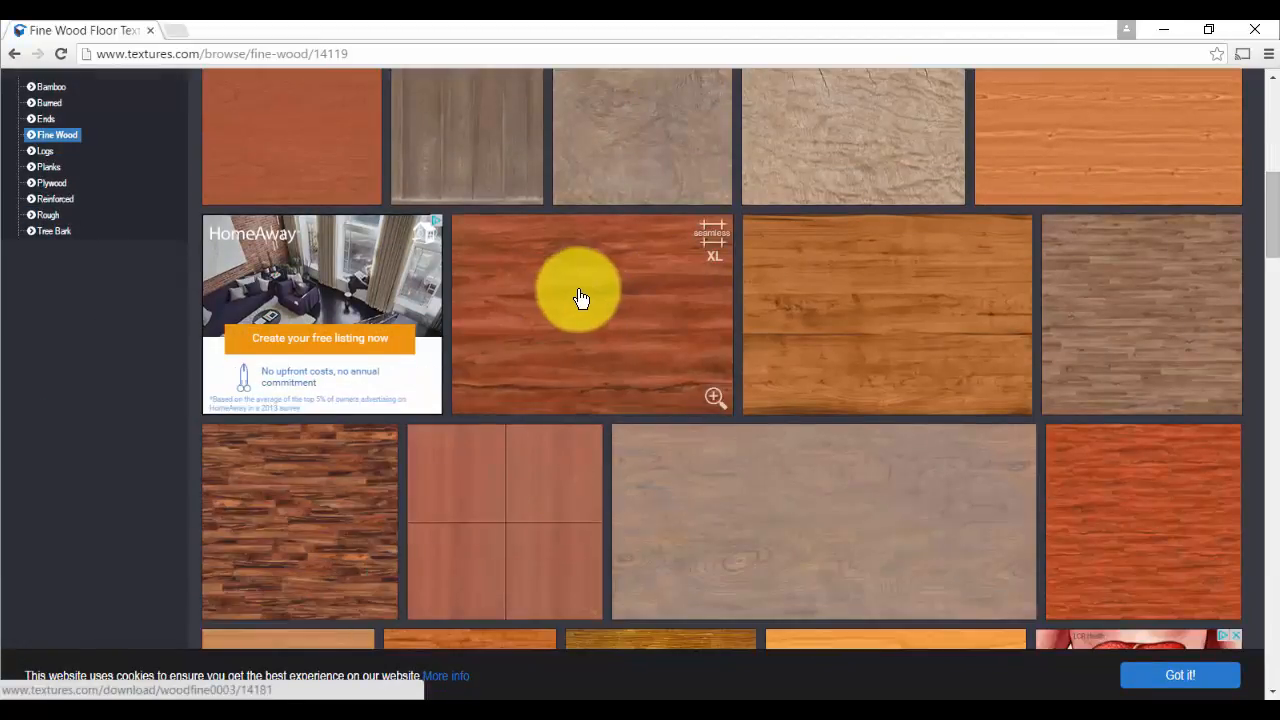
scroll(780, 508, "down", 3)
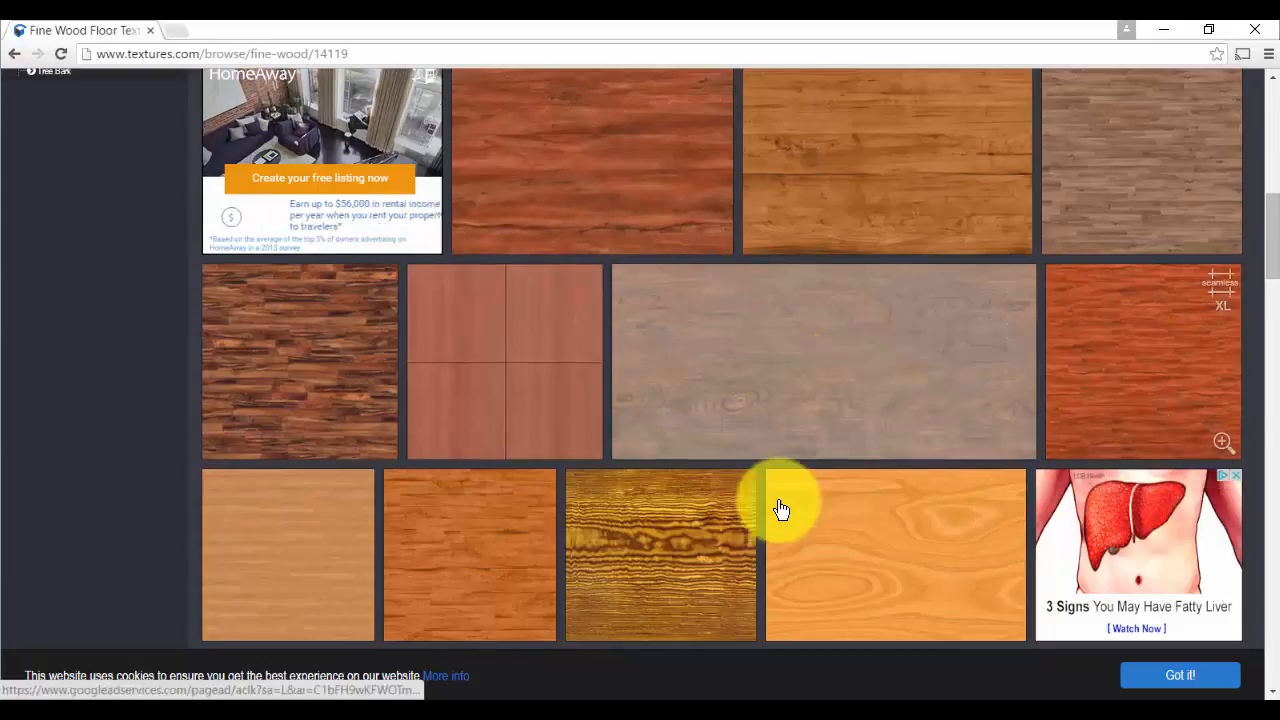
scroll(815, 505, "down", 3)
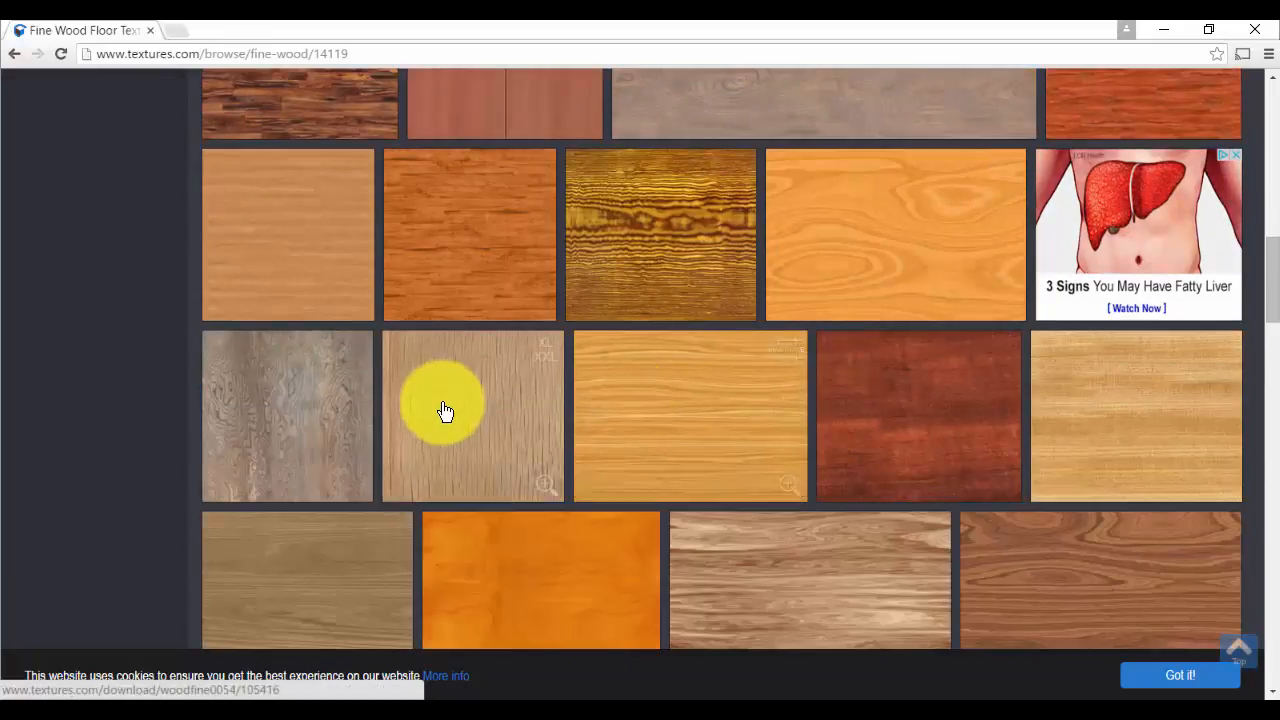
scroll(311, 428, "down", 2)
scroll(330, 445, "down", 2)
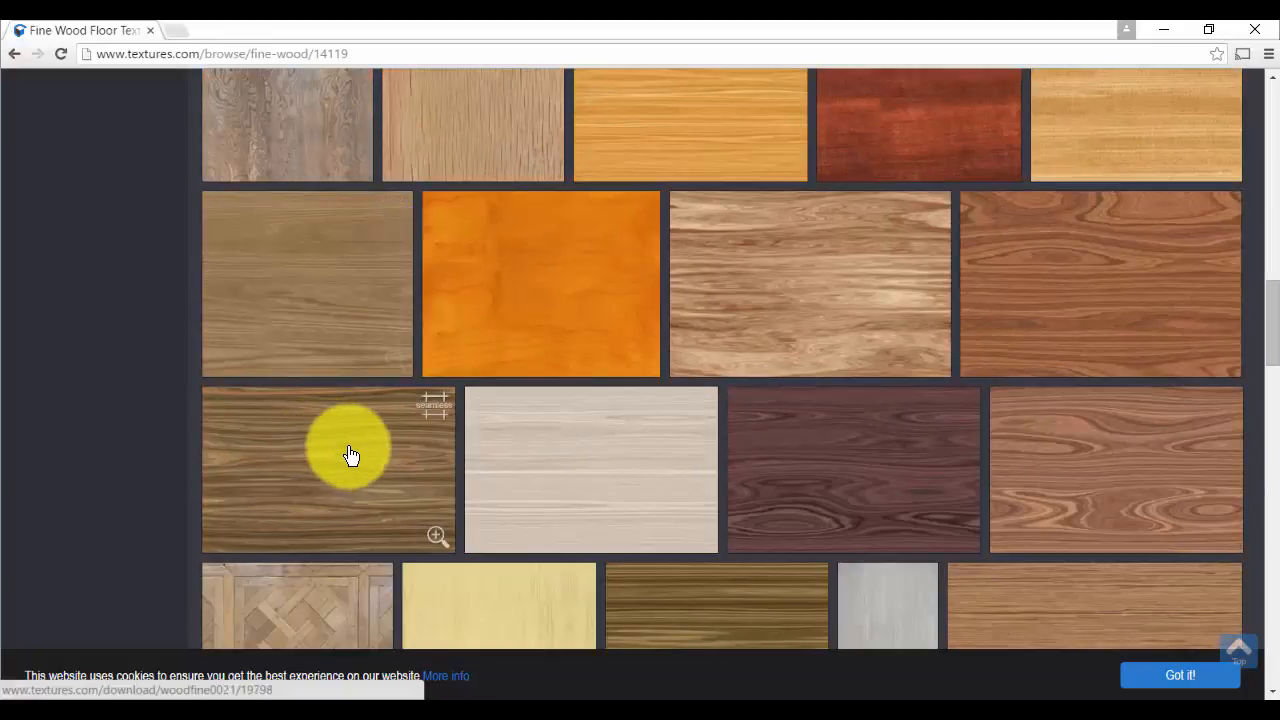
scroll(977, 477, "down", 2)
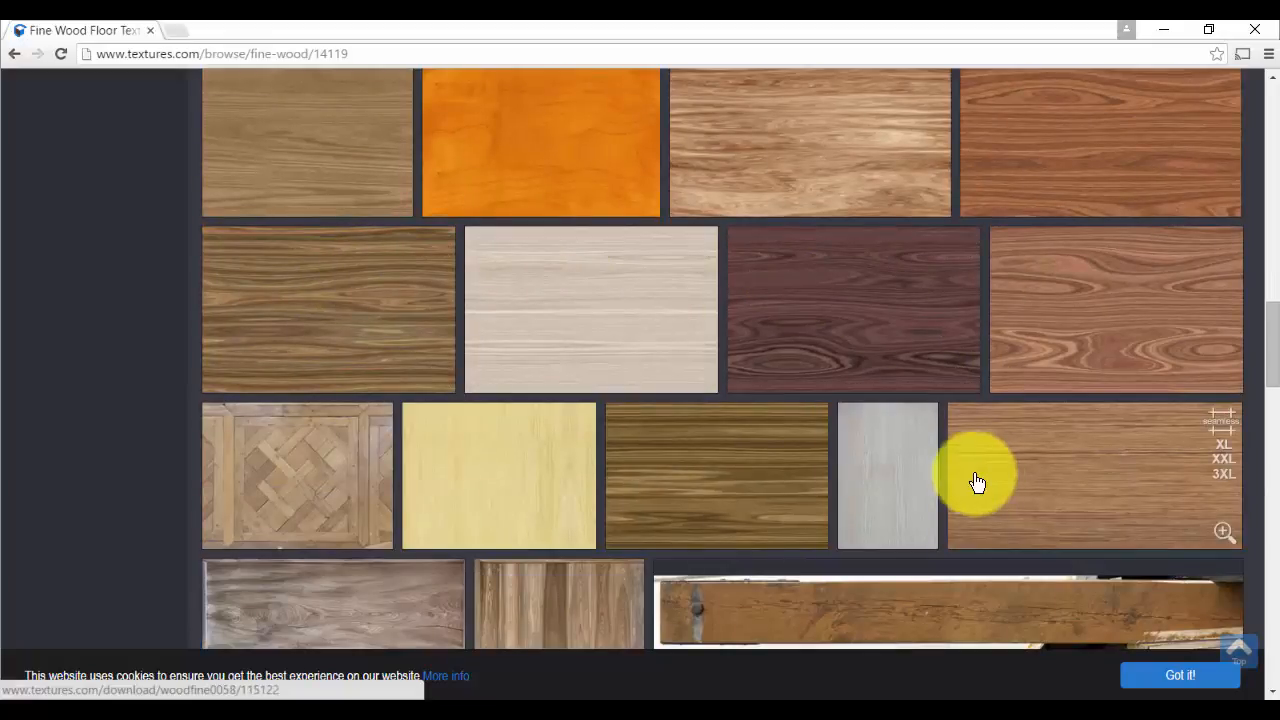
scroll(700, 472, "down", 9)
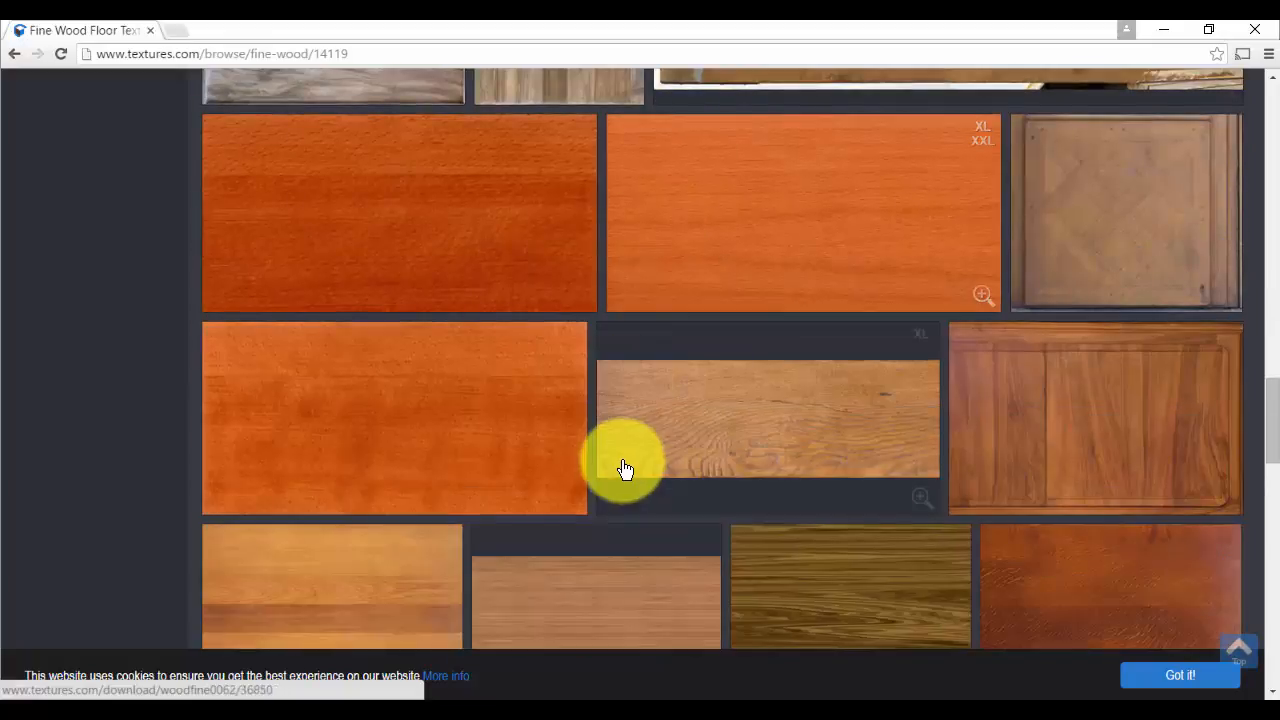
scroll(588, 466, "down", 6)
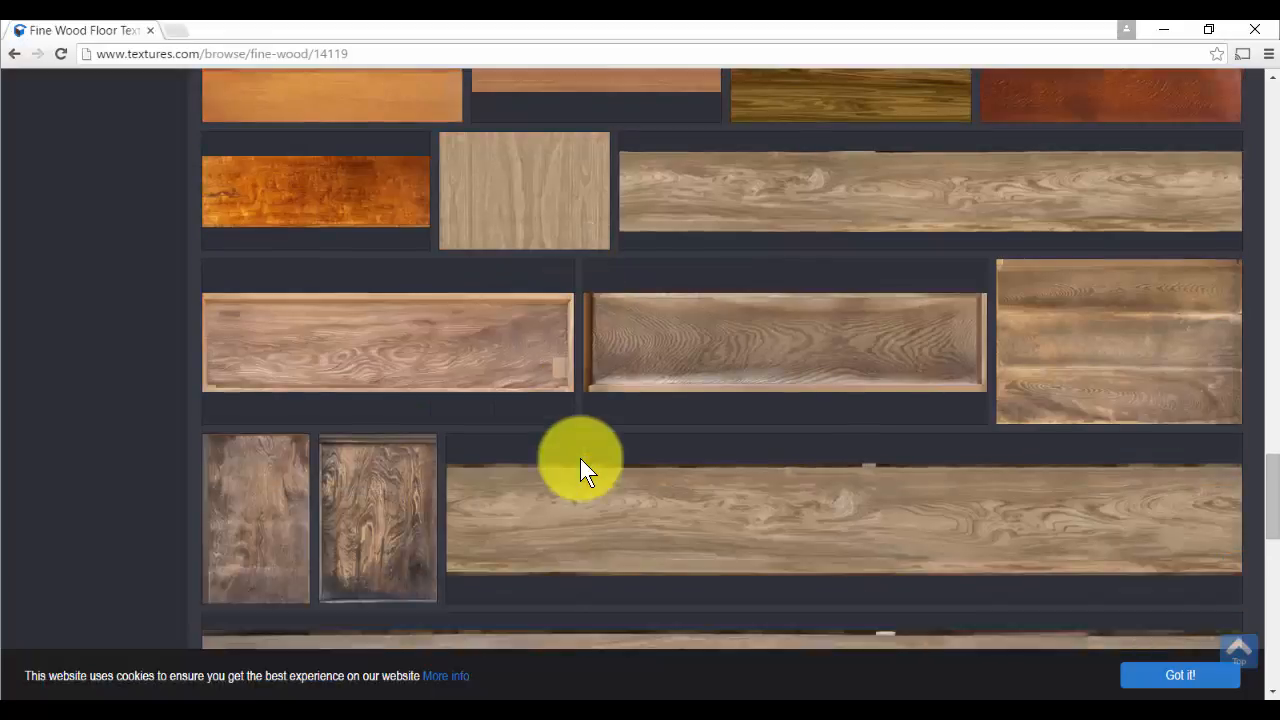
scroll(583, 467, "down", 3)
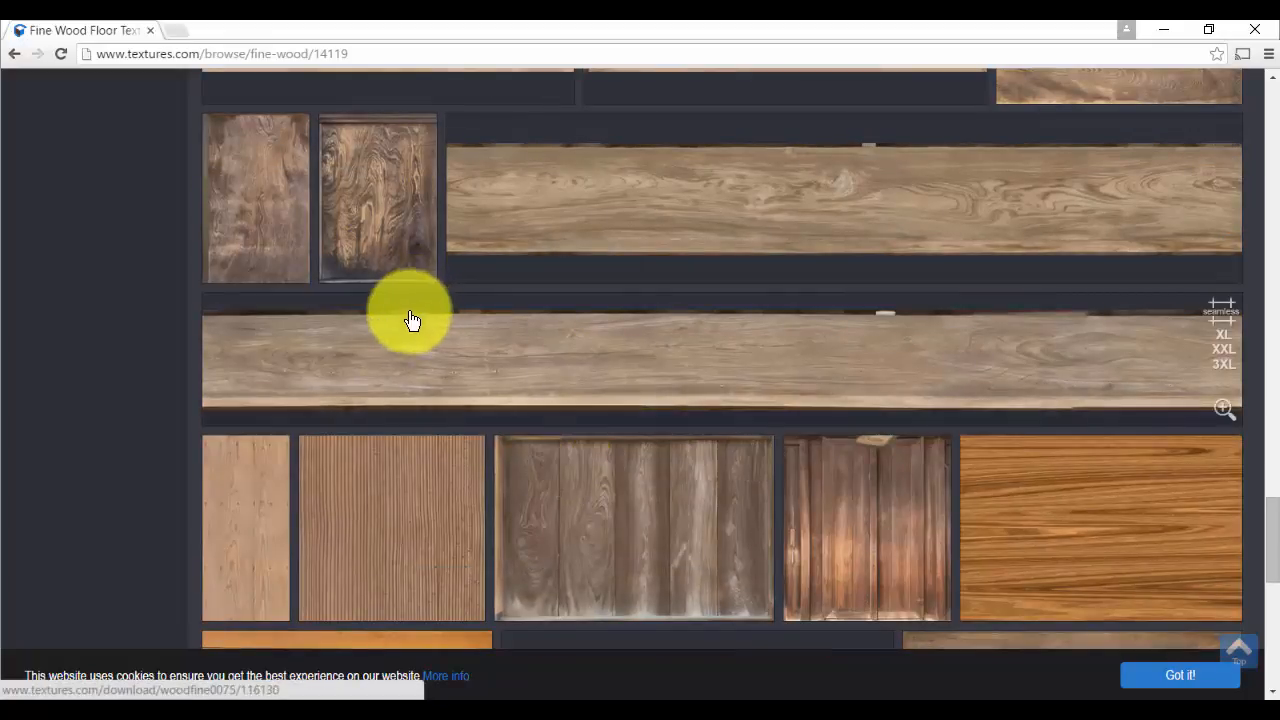
scroll(569, 423, "down", 9)
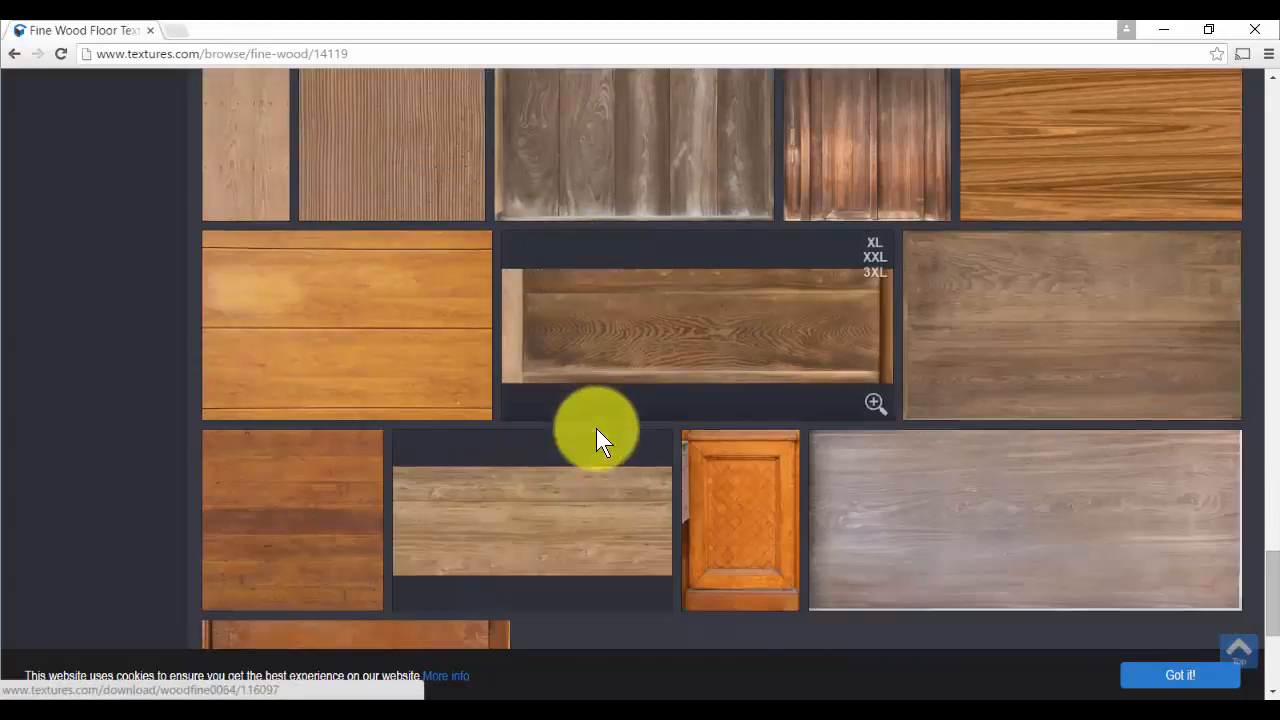
scroll(598, 436, "up", 20)
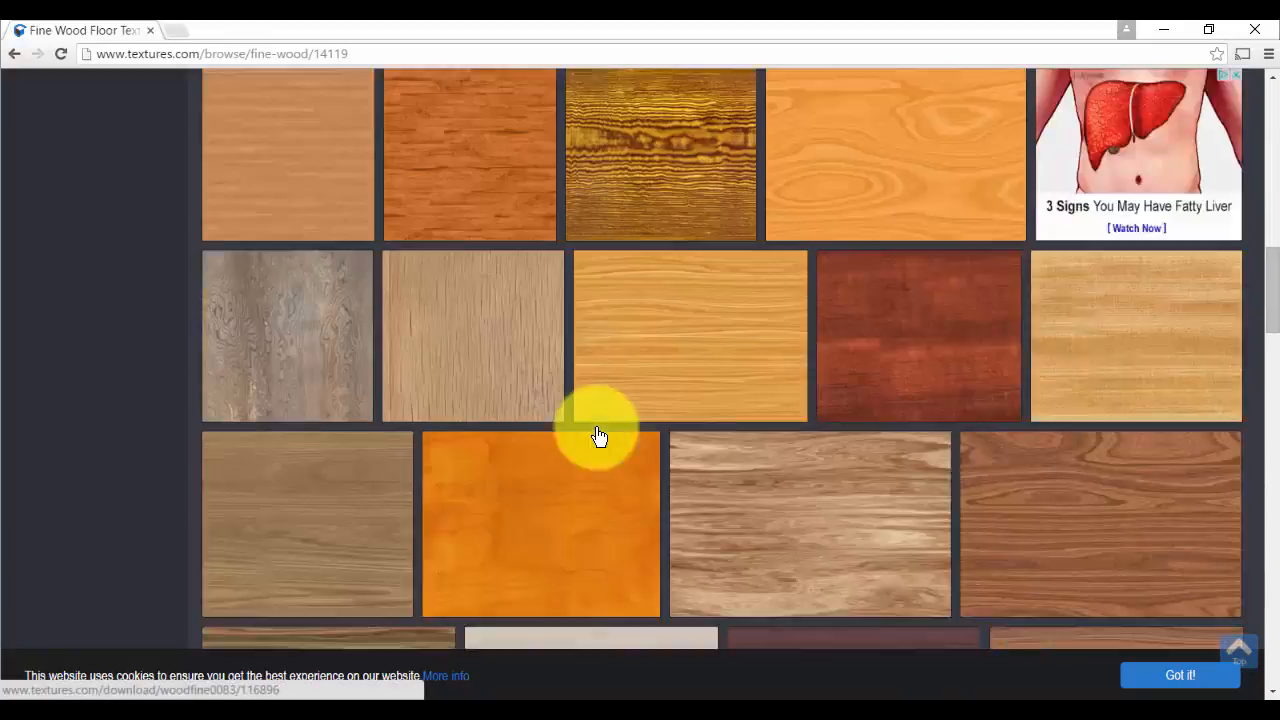
scroll(598, 436, "up", 8)
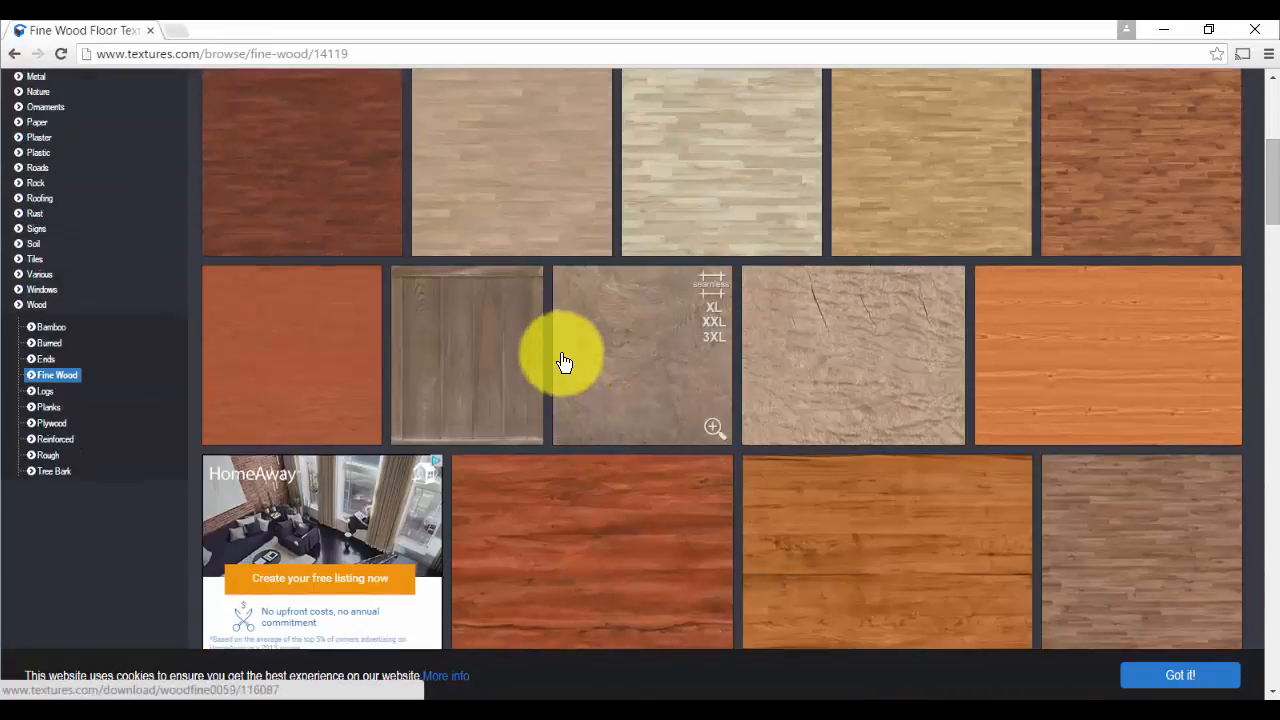
scroll(580, 437, "up", 1)
scroll(580, 433, "down", 3)
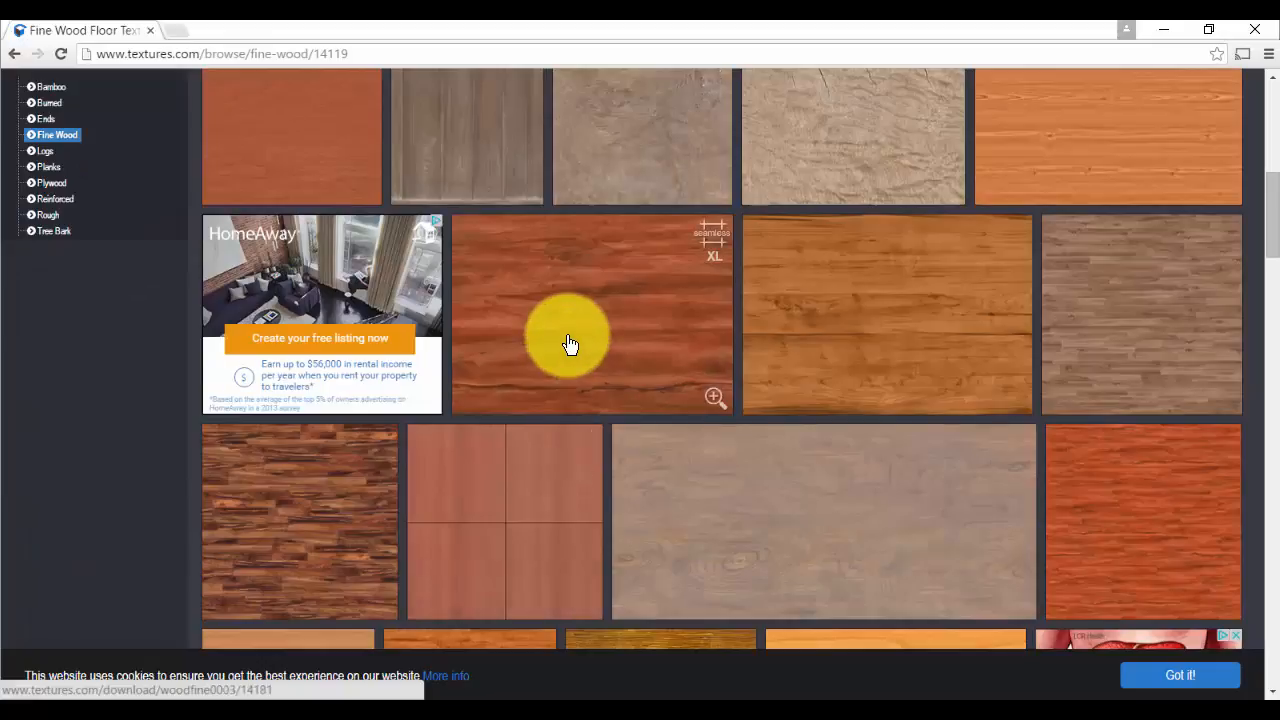
Open the WoodFine0003 texture and download its free Small 1024x729 image
left_click(709, 410)
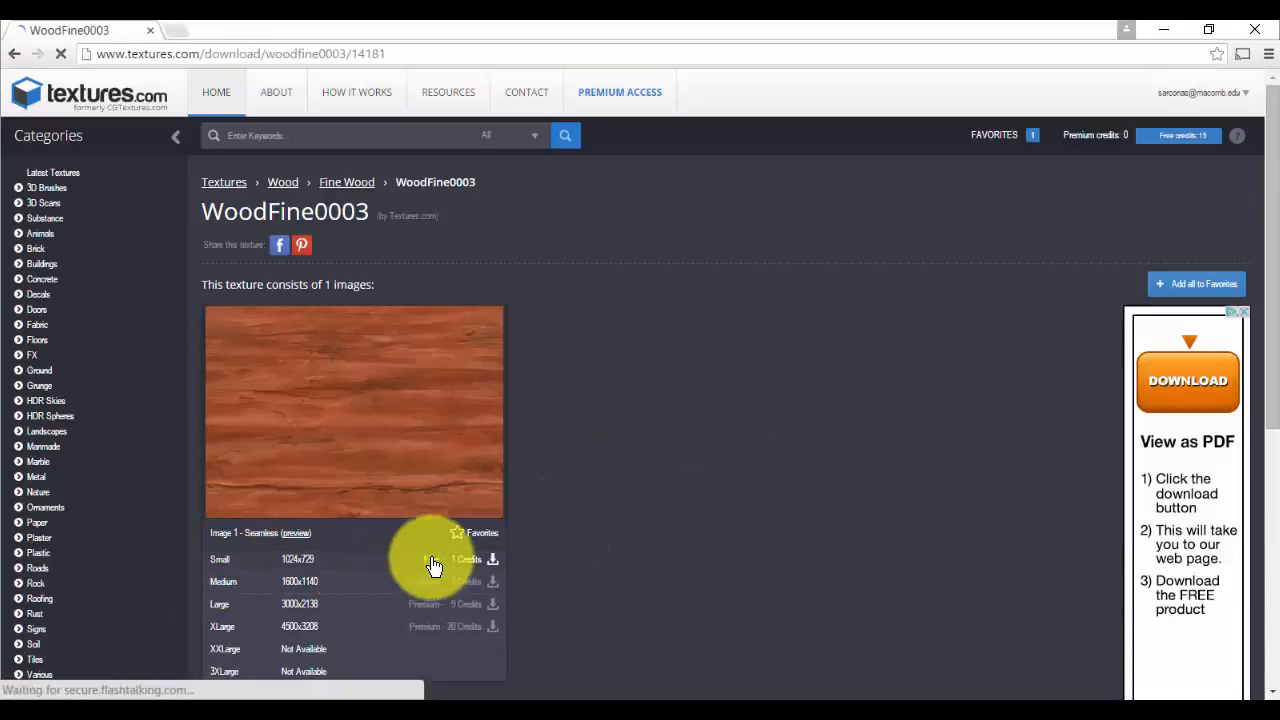
scroll(313, 588, "down", 1)
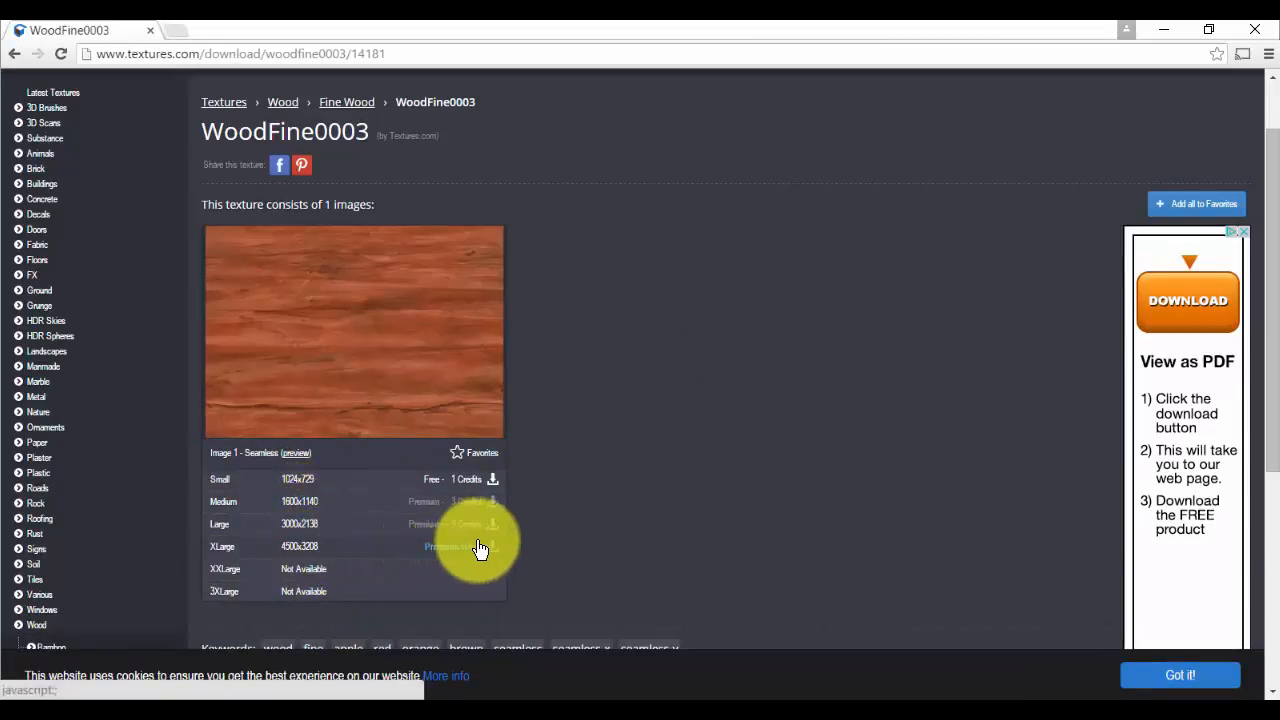
left_click(456, 488)
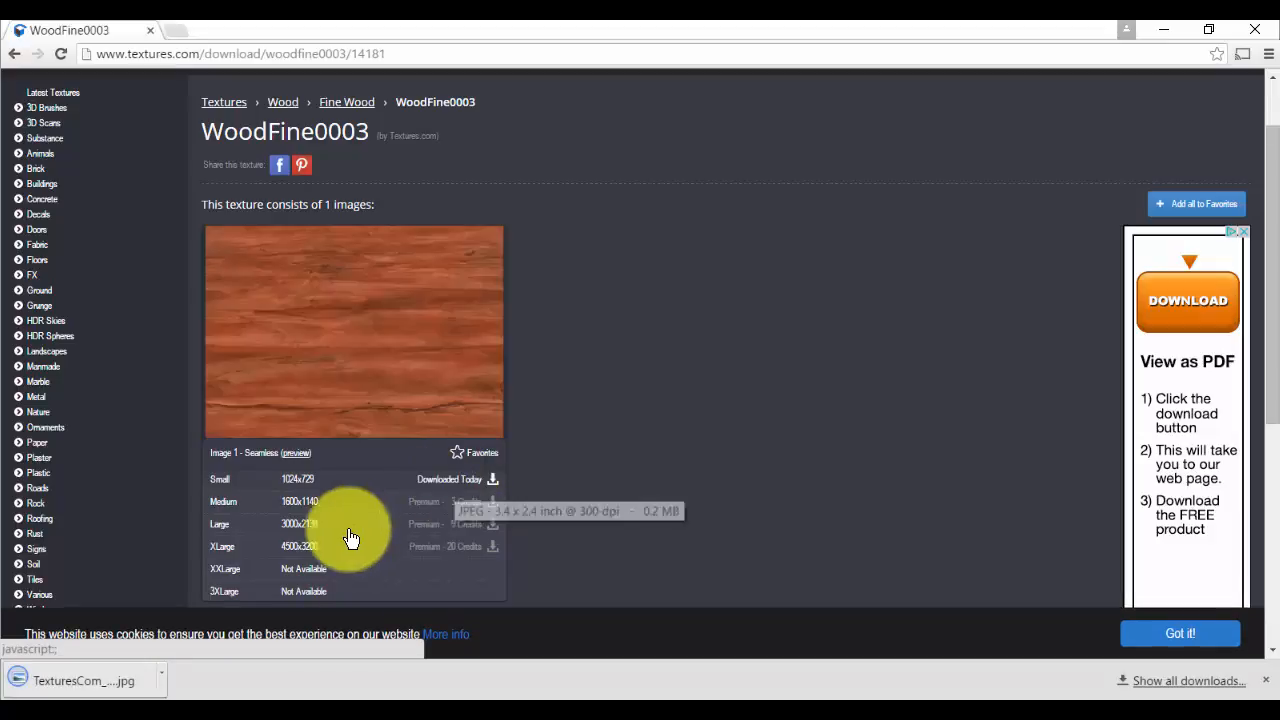
Copy the downloaded WoodFine0003 image into the Sarcona_Miniroom textures folder and switch back to the file selection in Cinema 4D
right_click(104, 680)
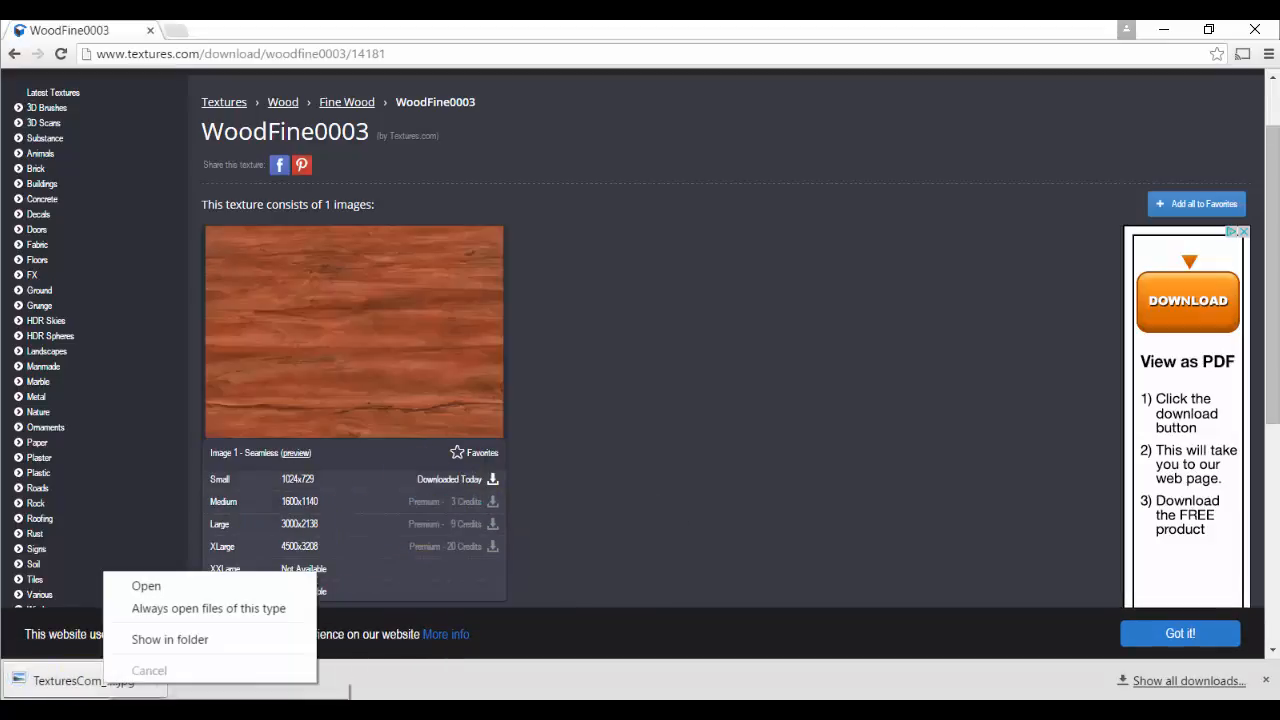
left_click(127, 642)
double_click(627, 292)
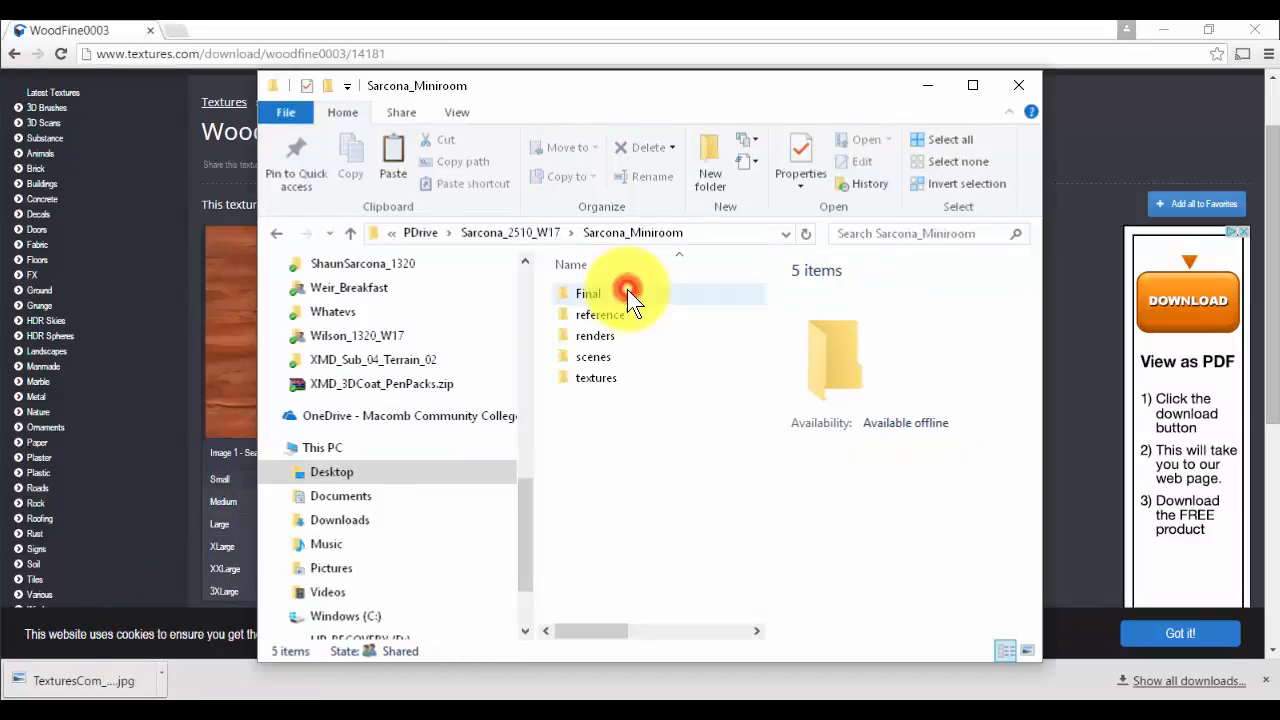
double_click(613, 376)
right_click(614, 378)
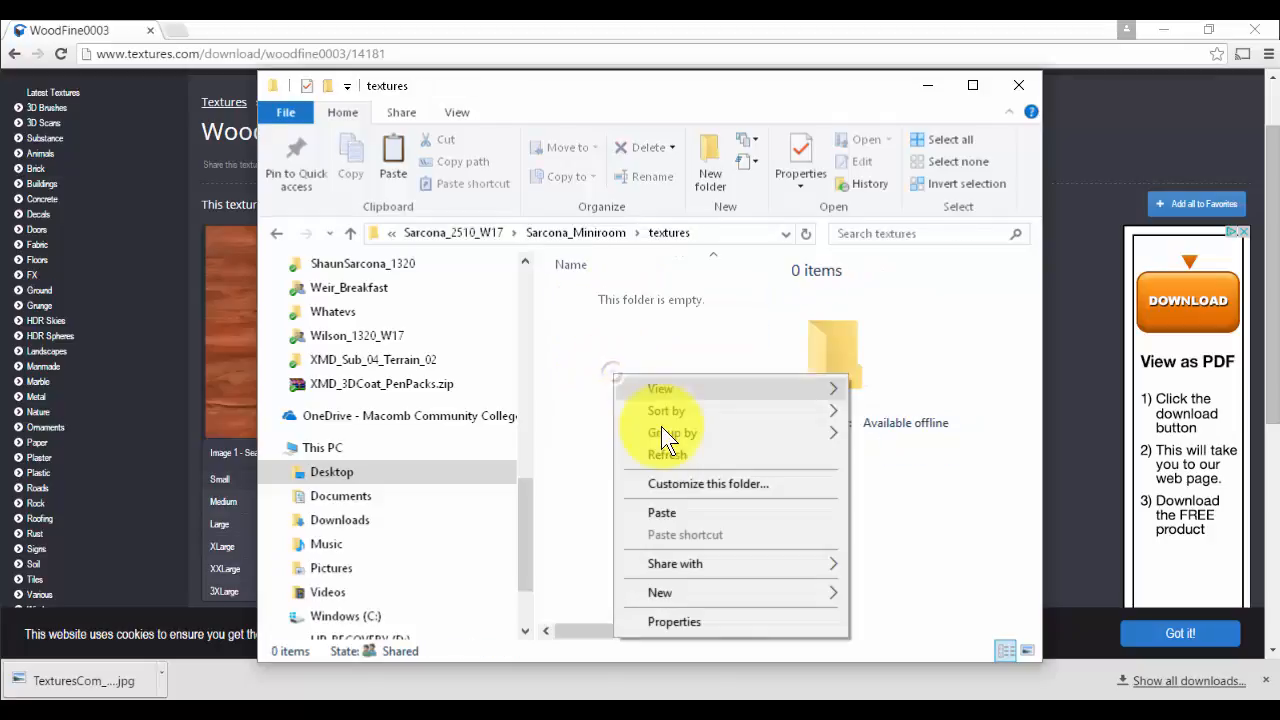
left_click(676, 505)
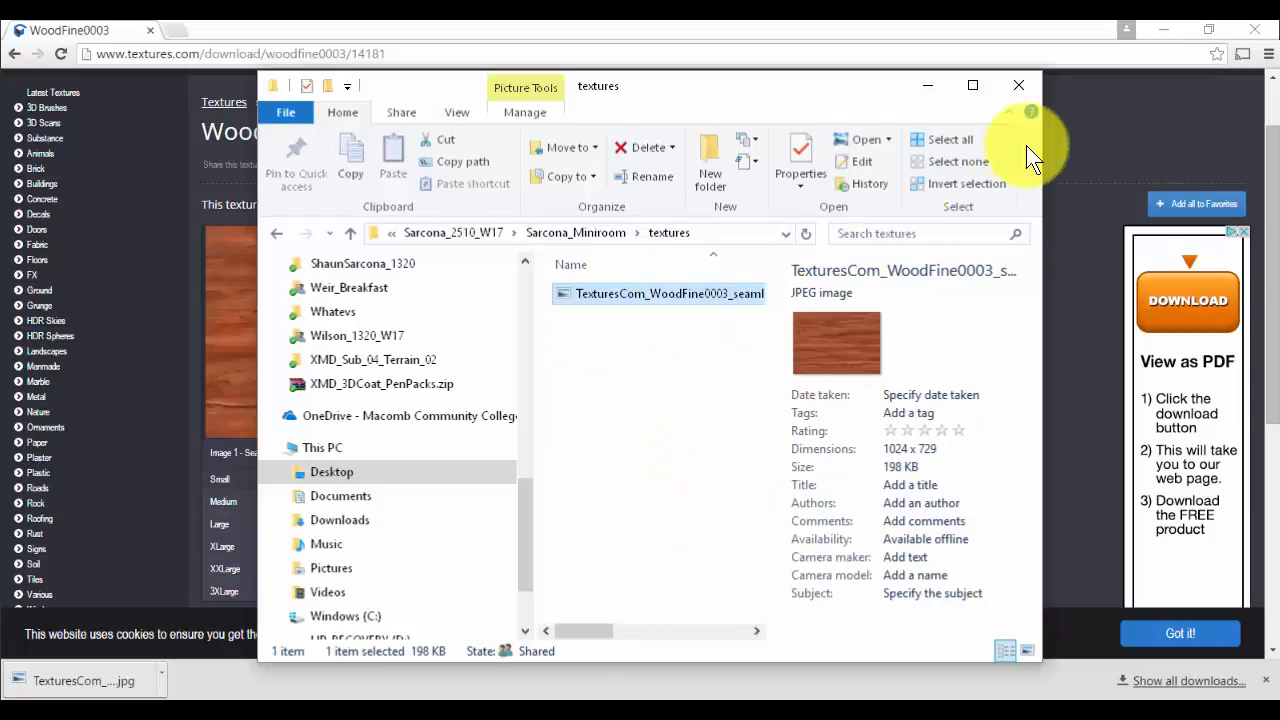
left_click(328, 719)
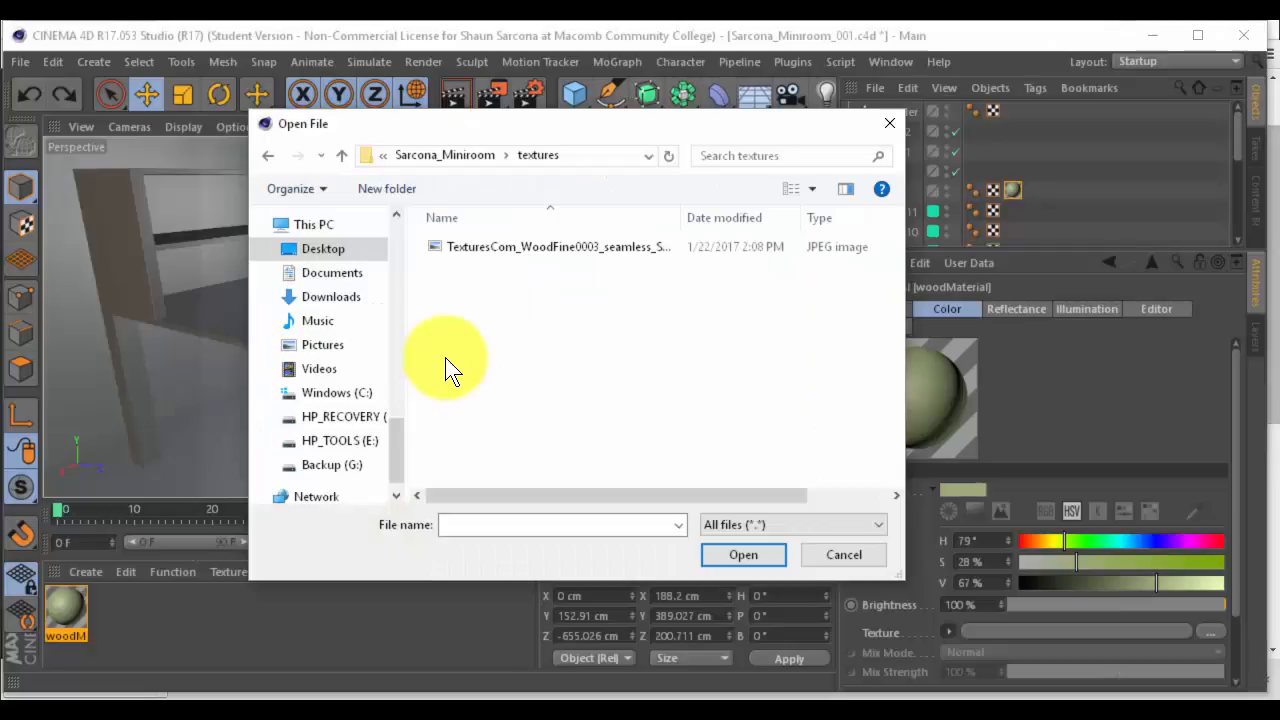
Load the TexturesCom_WoodFine0003_seamless_S.jpg image as the color texture of woodMaterial
left_click(505, 256)
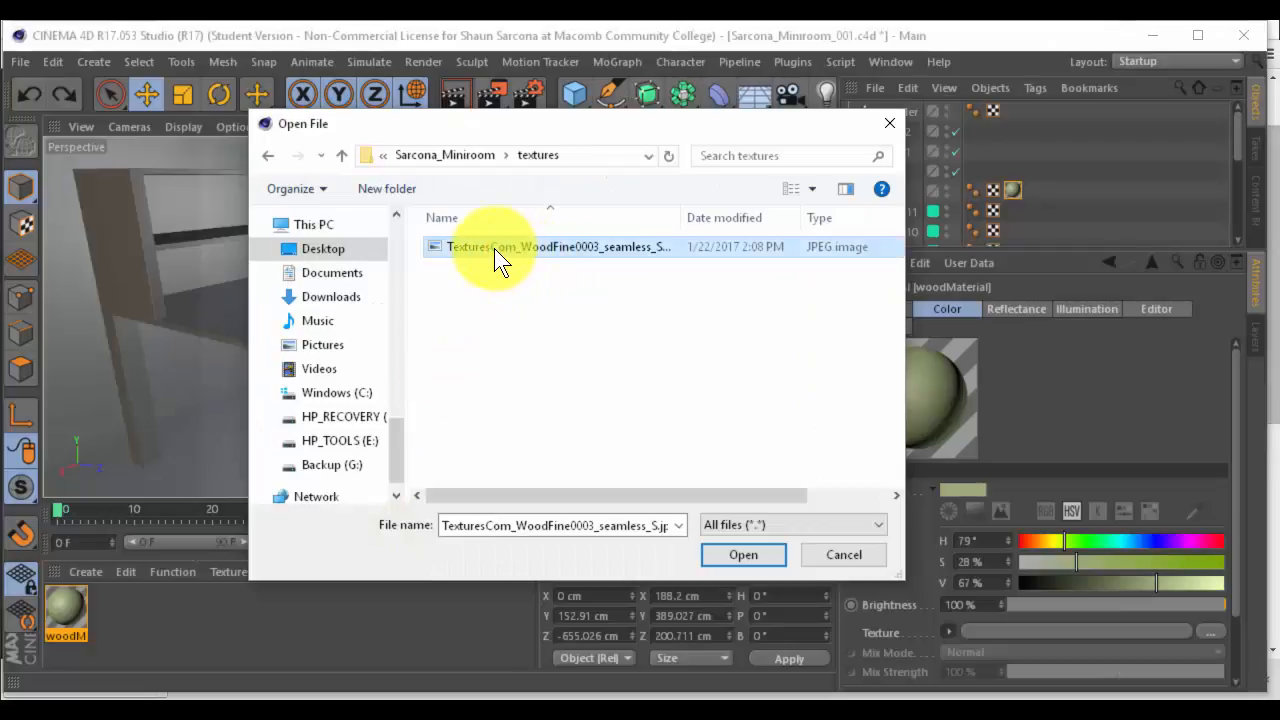
double_click(494, 248)
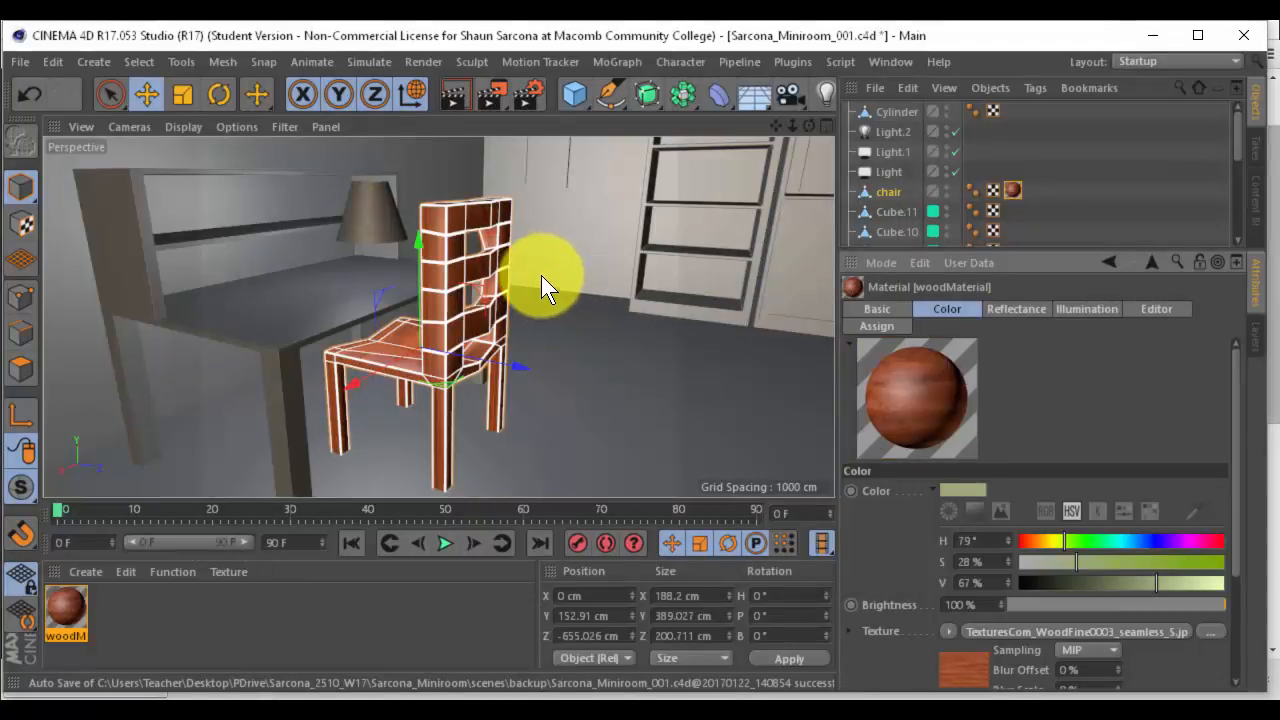
Render a closer view of the chair to the Picture Viewer and examine how the wood grain runs across its parts
left_click_drag(546, 276, 522, 356, "alt")
right_click_drag(522, 356, 530, 310, "alt")
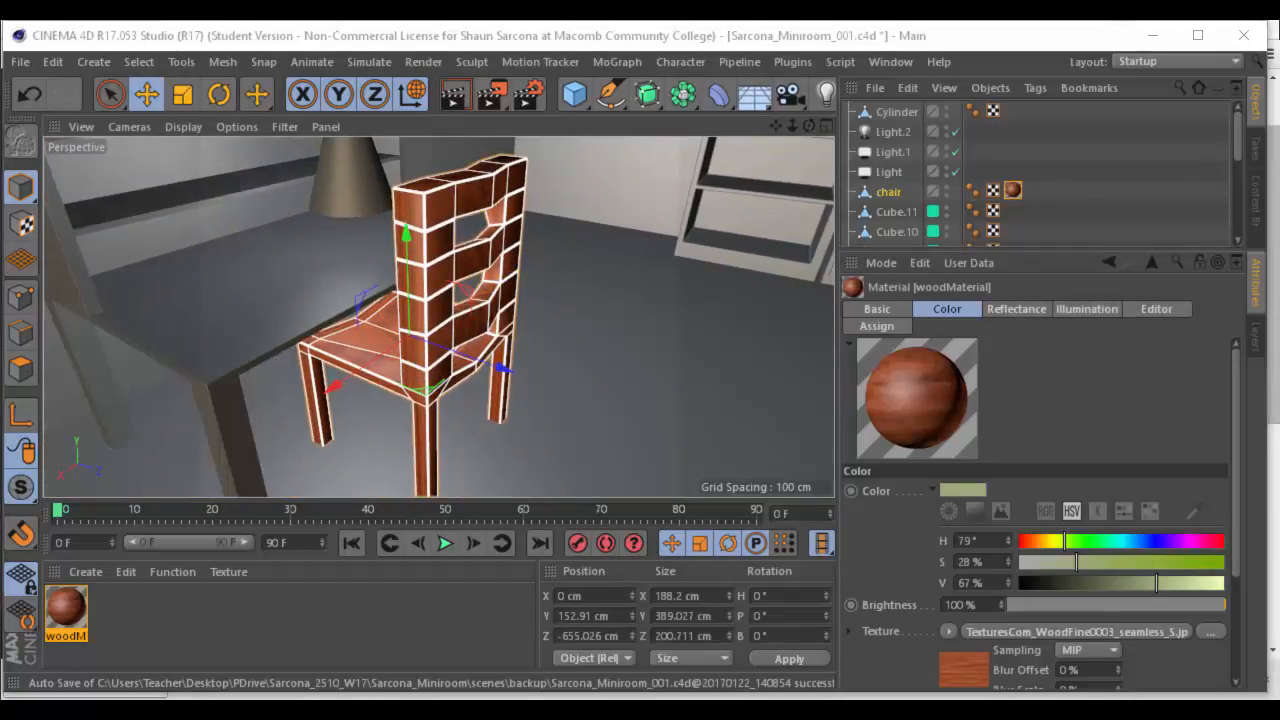
left_click_drag(0, 220, 812, 171)
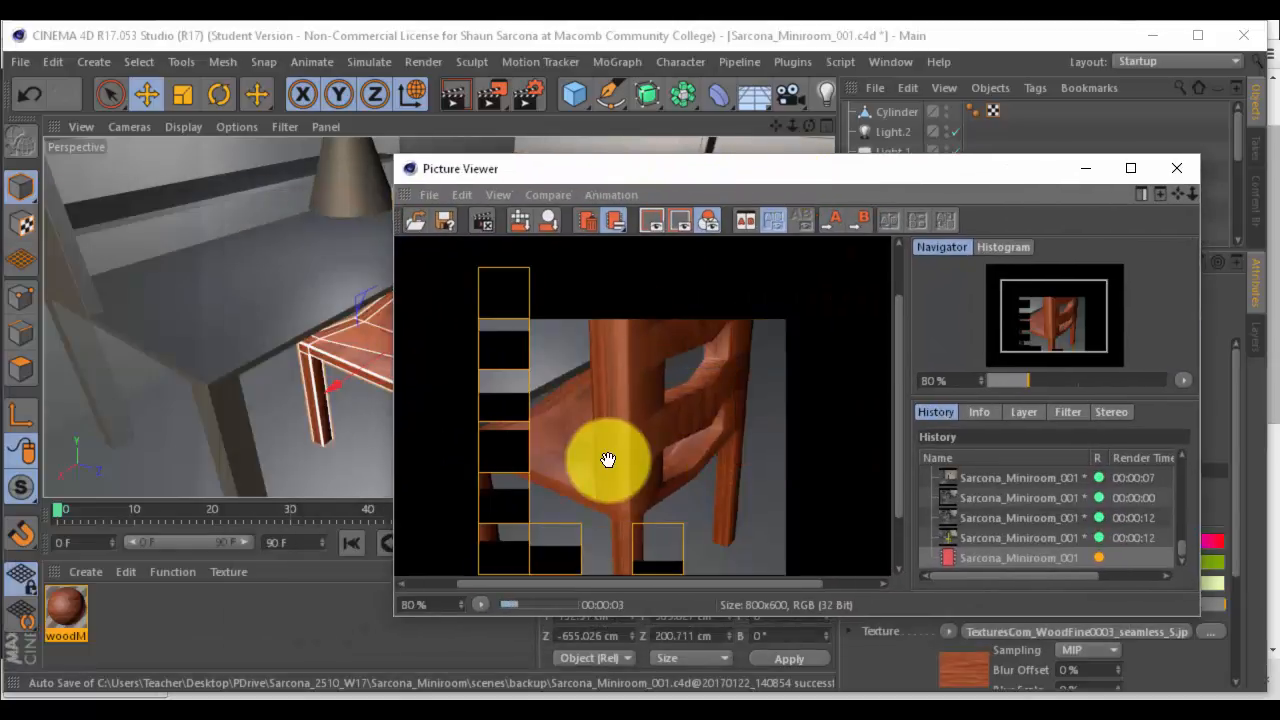
scroll(608, 460, "up", 3)
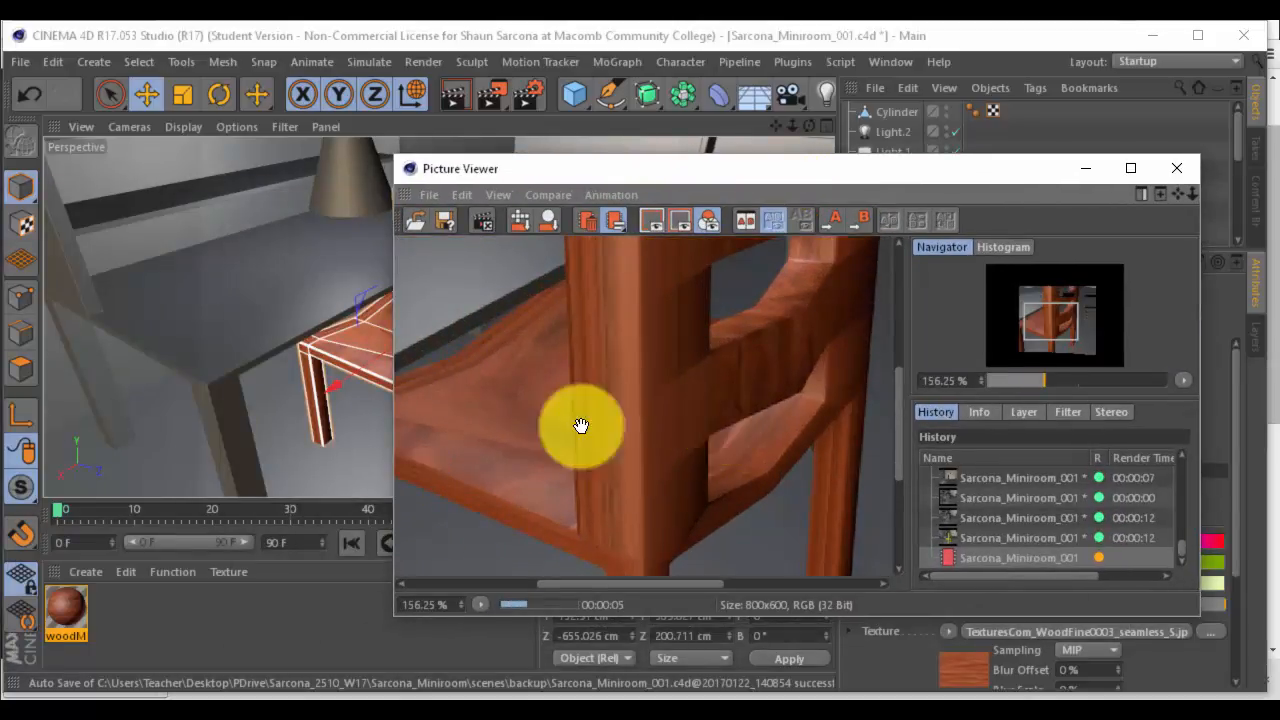
scroll(592, 450, "down", 2)
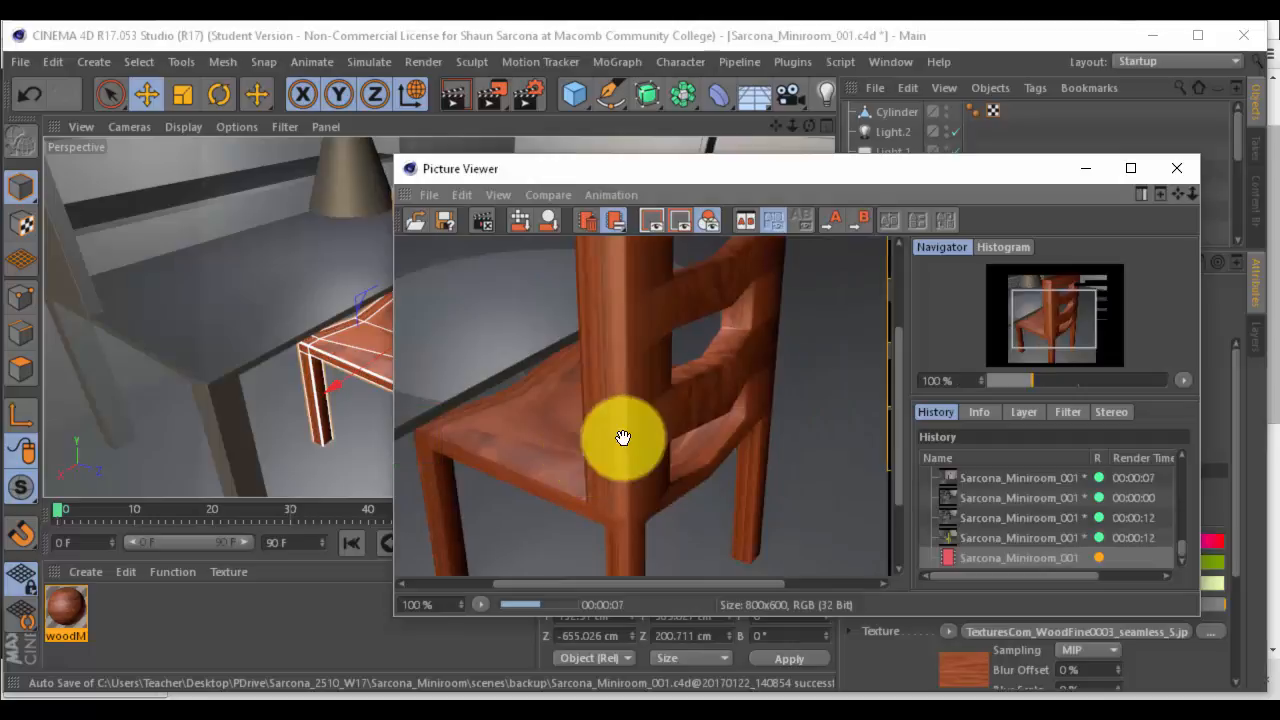
scroll(628, 439, "down", 1)
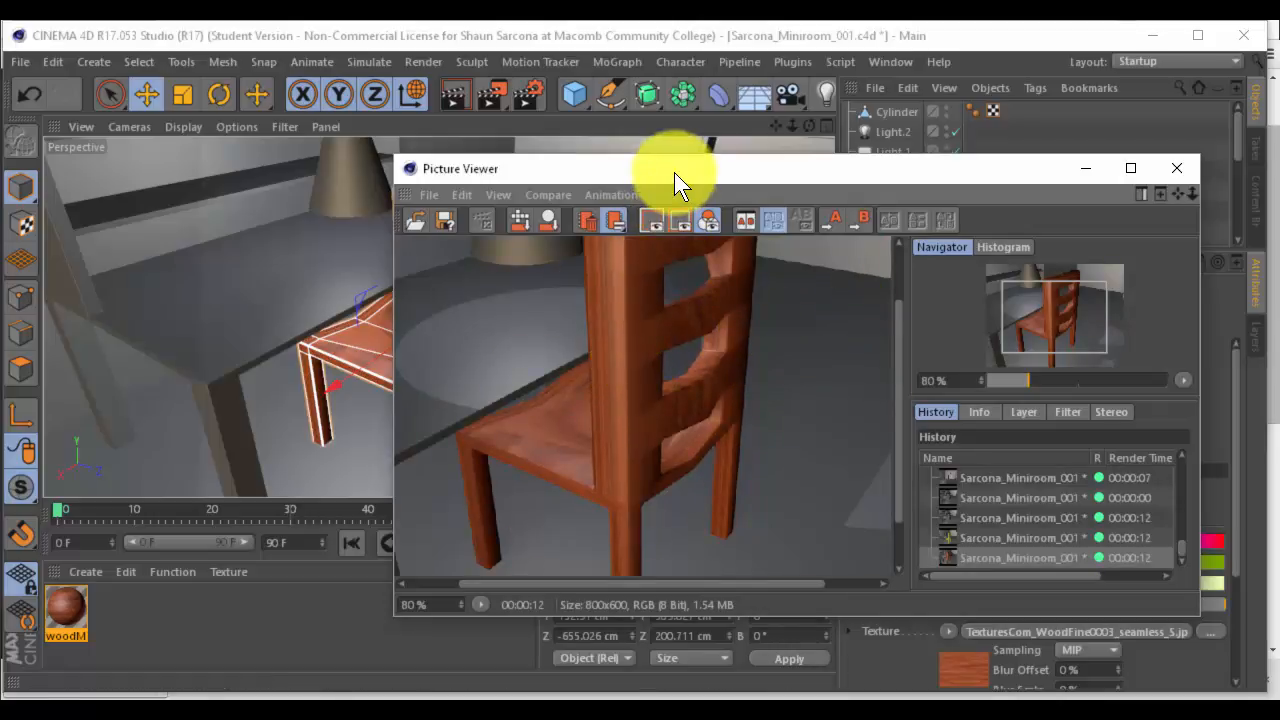
left_click_drag(674, 172, 0, 300)
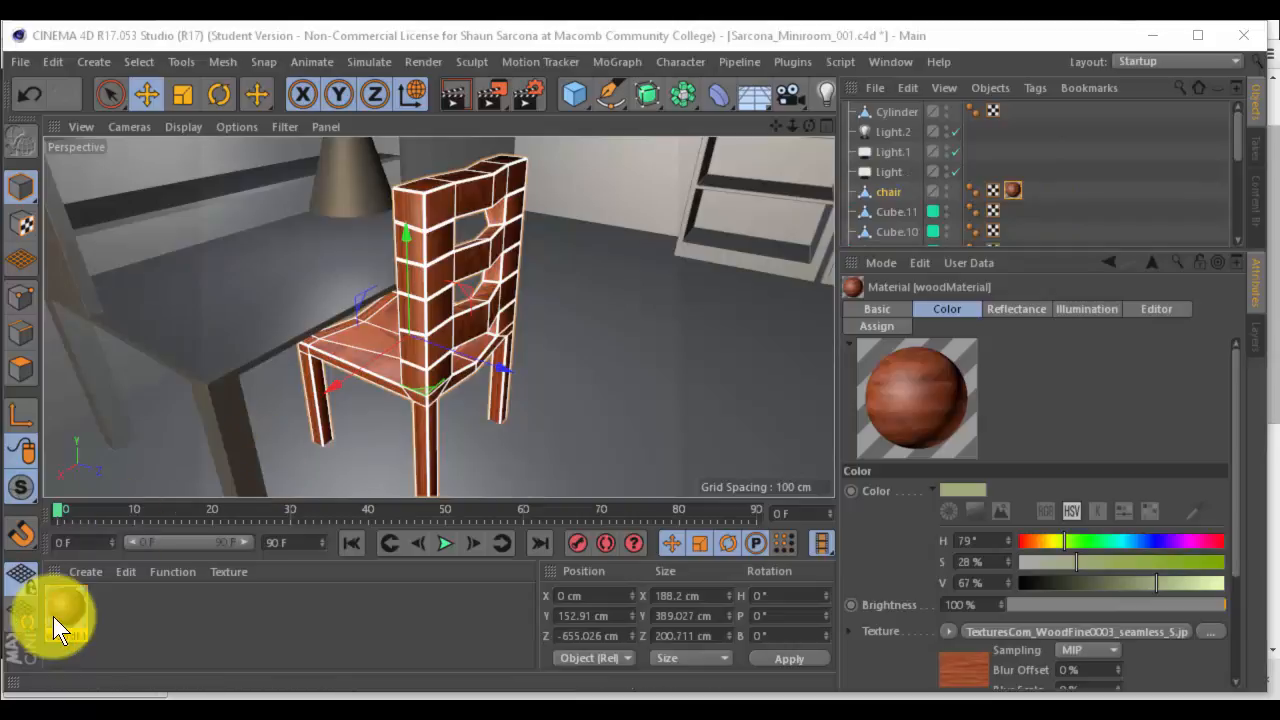
Try Spherical and Flat projection on the chair's woodMaterial texture tag and settle on Cubic
left_click(1013, 189)
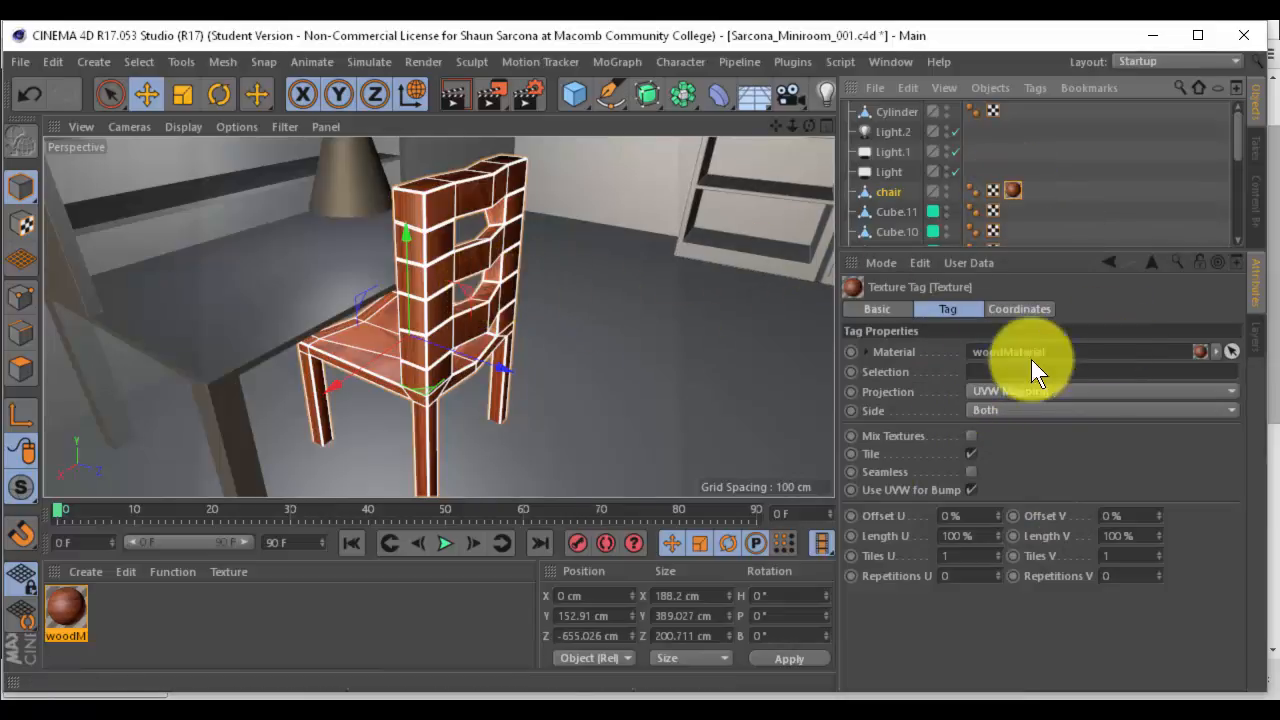
left_click(994, 393)
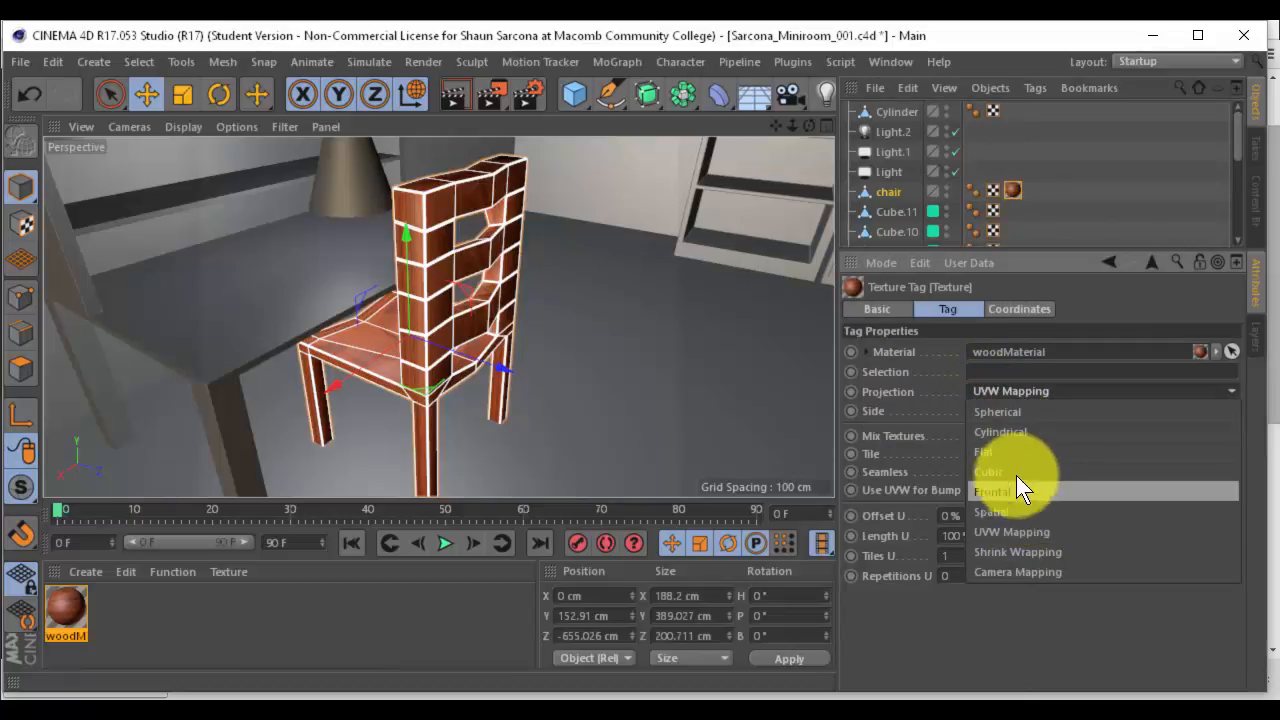
left_click(1014, 411)
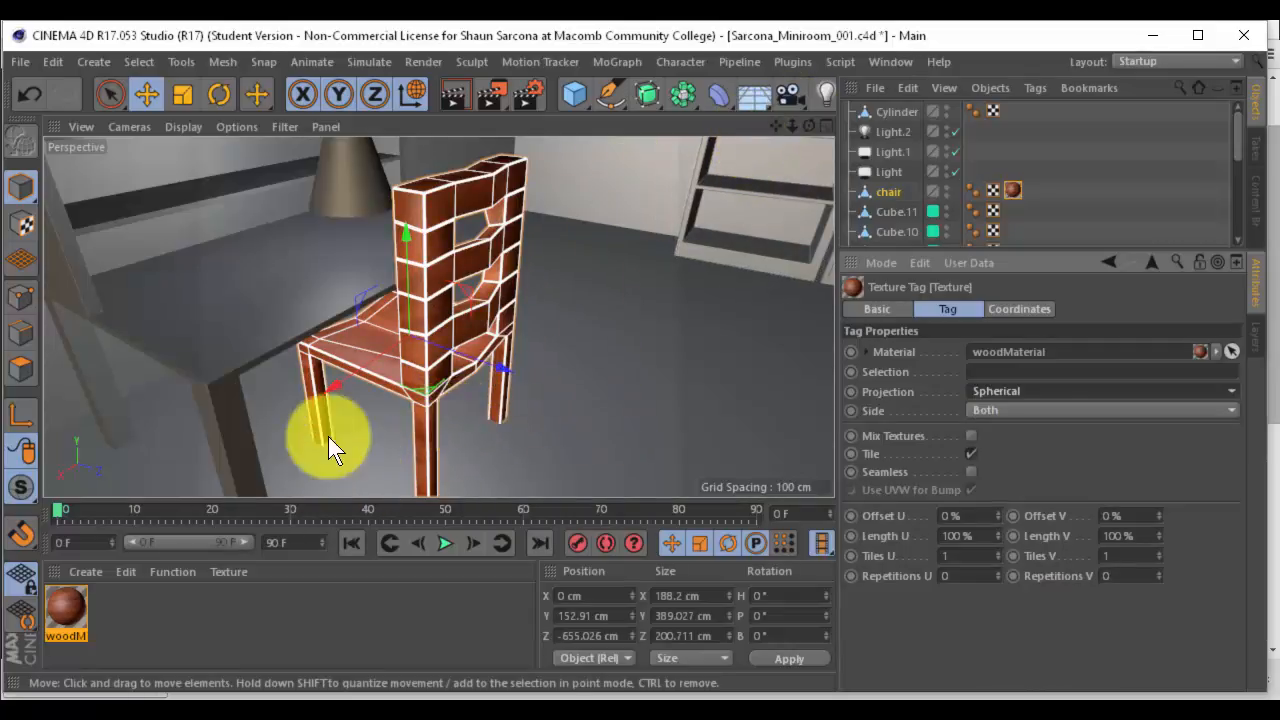
left_click(1019, 389)
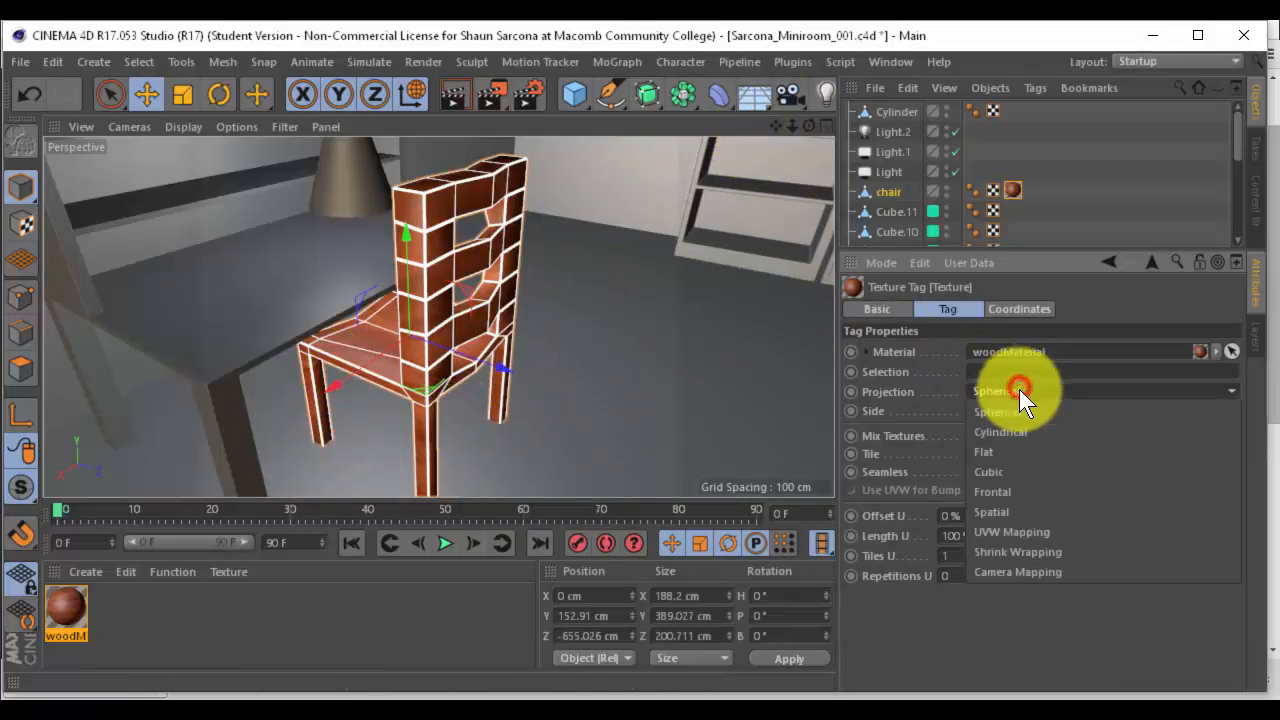
left_click(1019, 449)
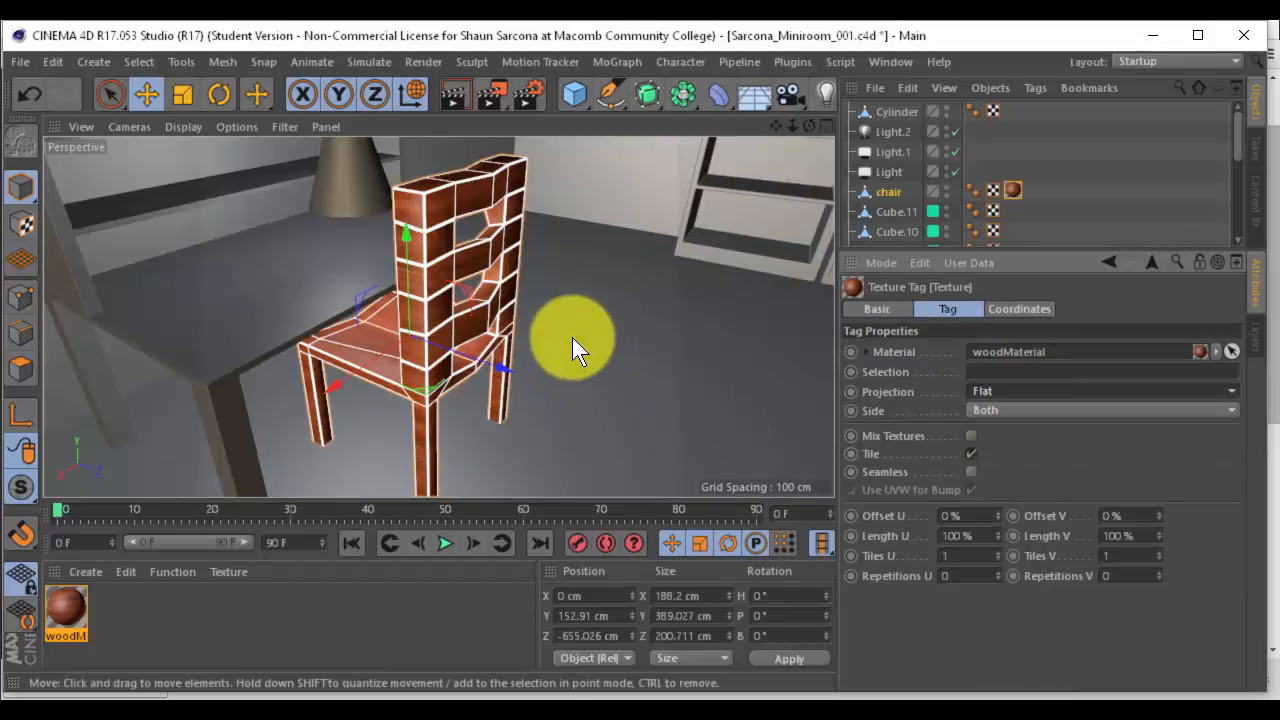
left_click_drag(572, 337, 1170, 296, "alt")
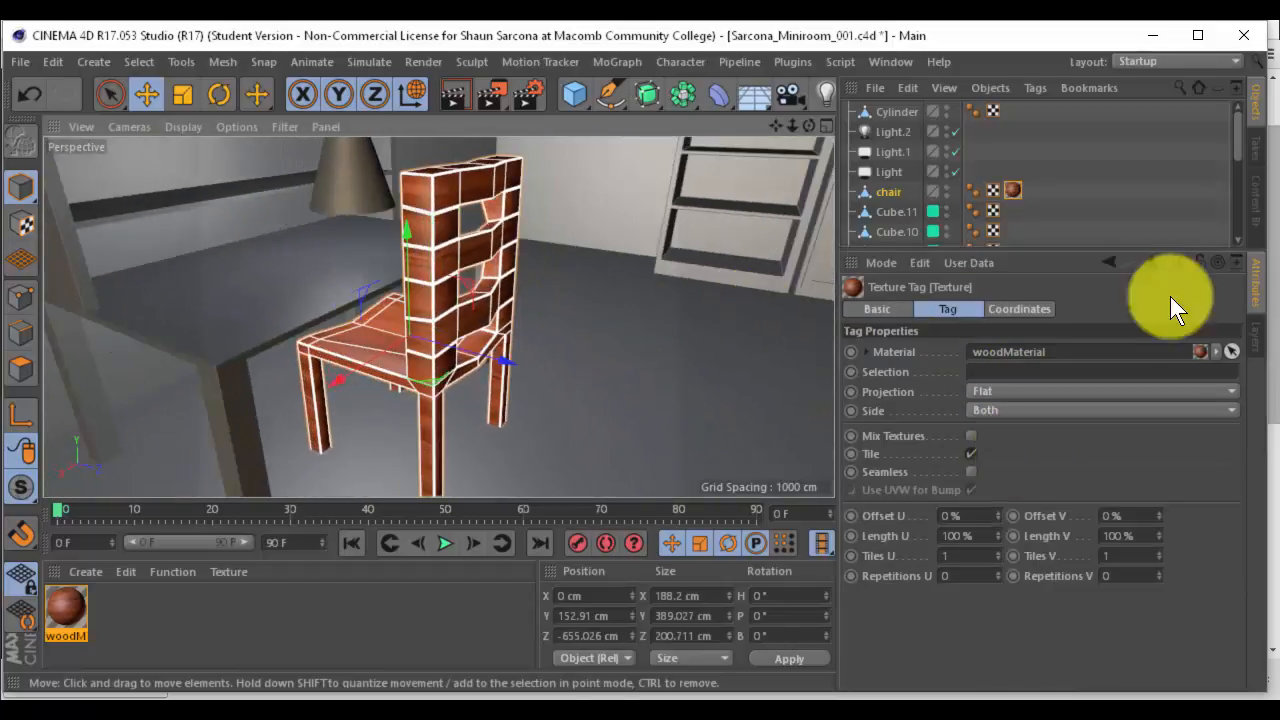
left_click(1051, 392)
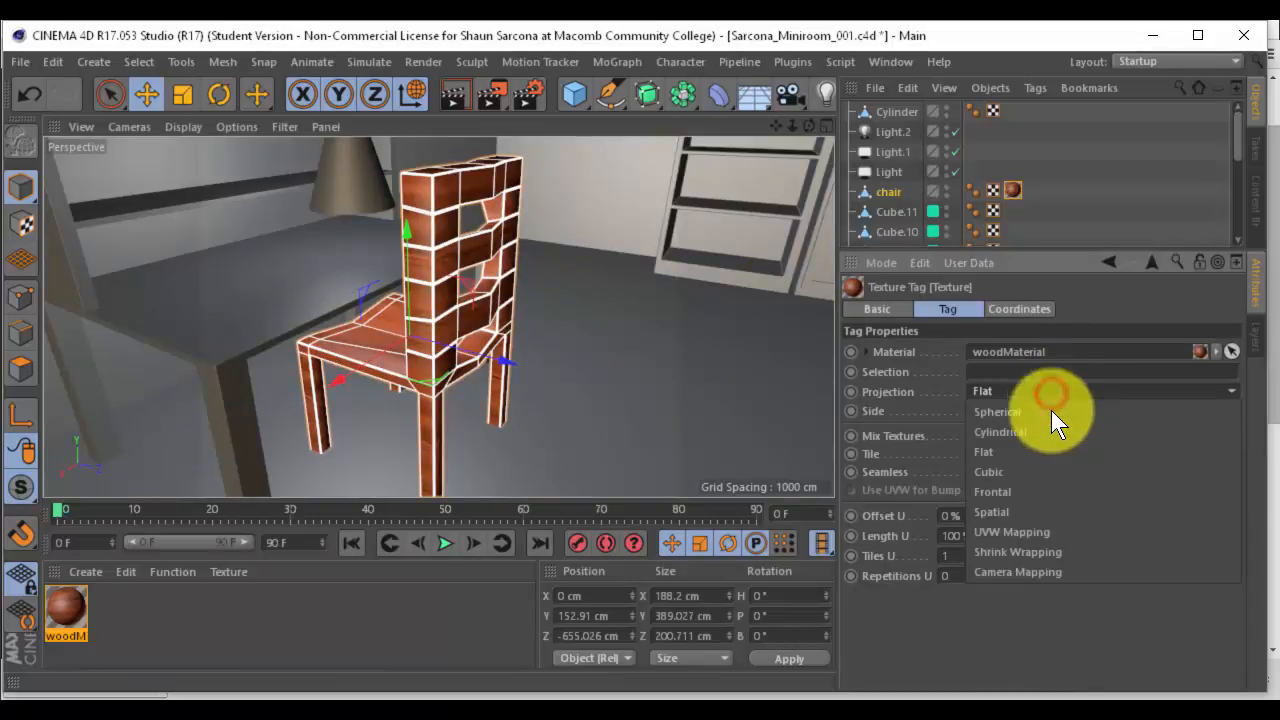
left_click(1039, 474)
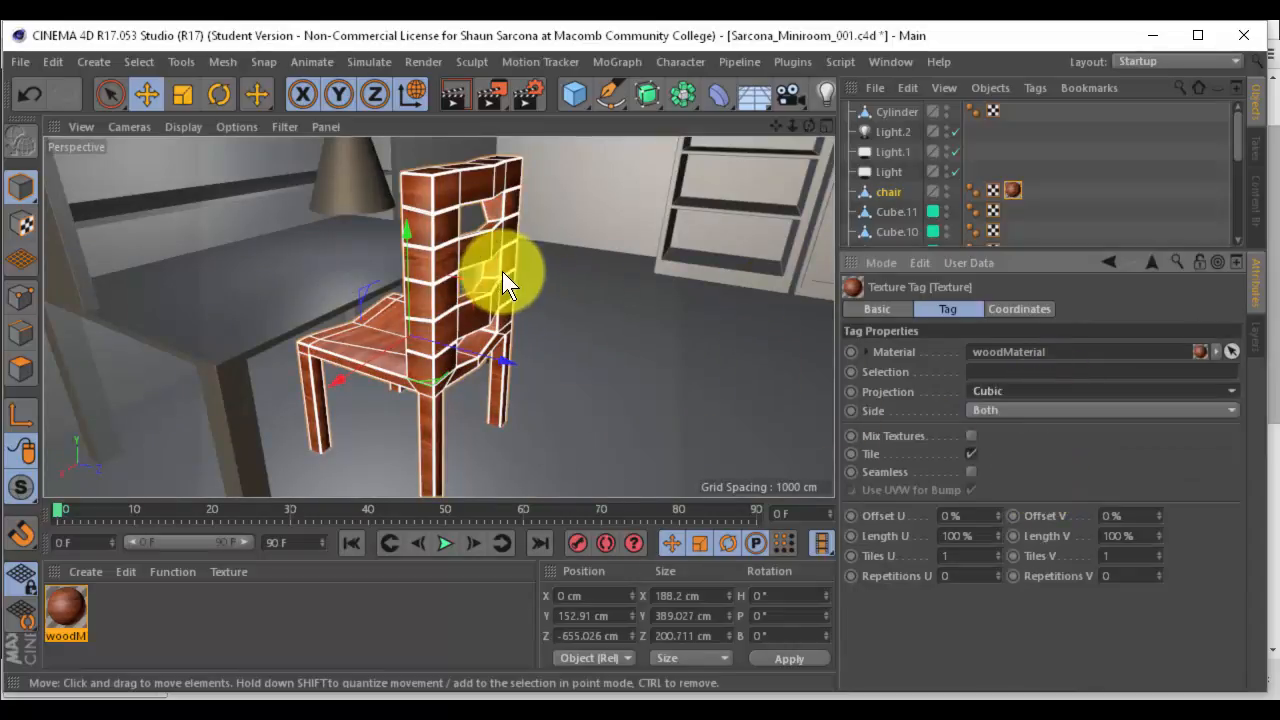
Render the chair with the Cubic projection and compare its wood grain with the previous render in the Picture Viewer history
right_click_drag(502, 271, 550, 279, "alt")
left_click_drag(550, 279, 274, 314, "alt")
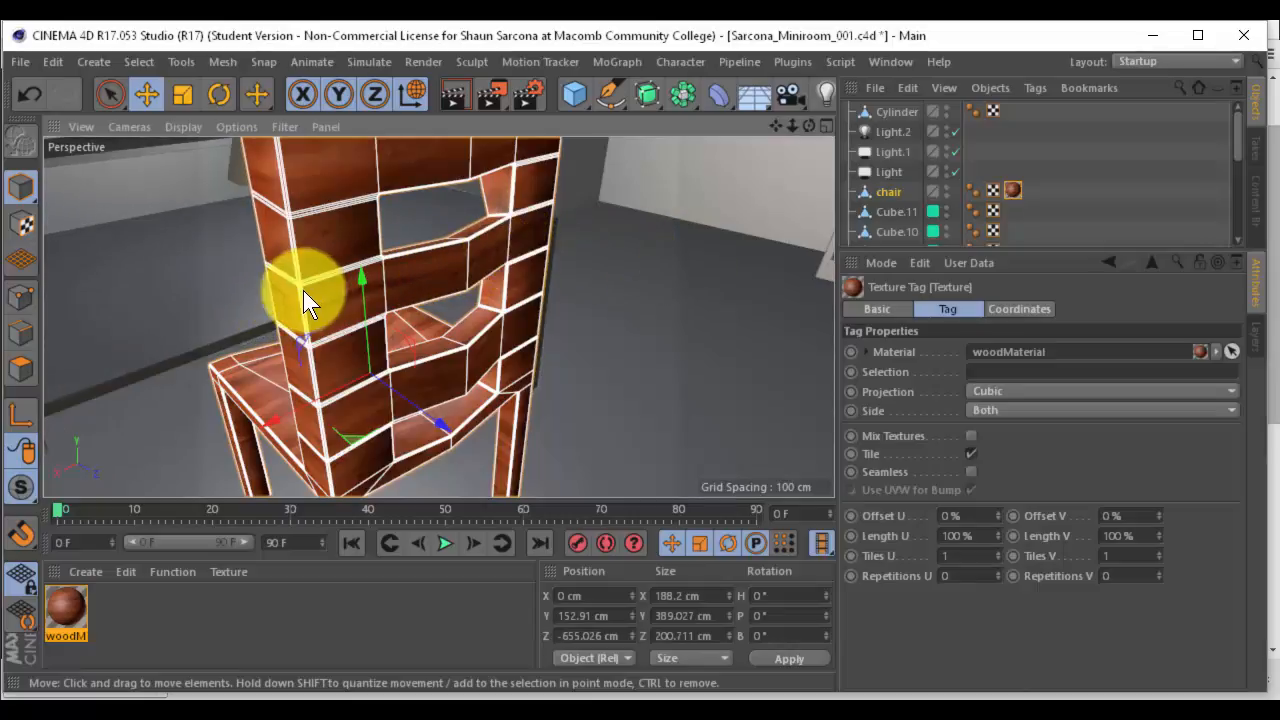
left_click_drag(303, 290, 576, 294, "alt")
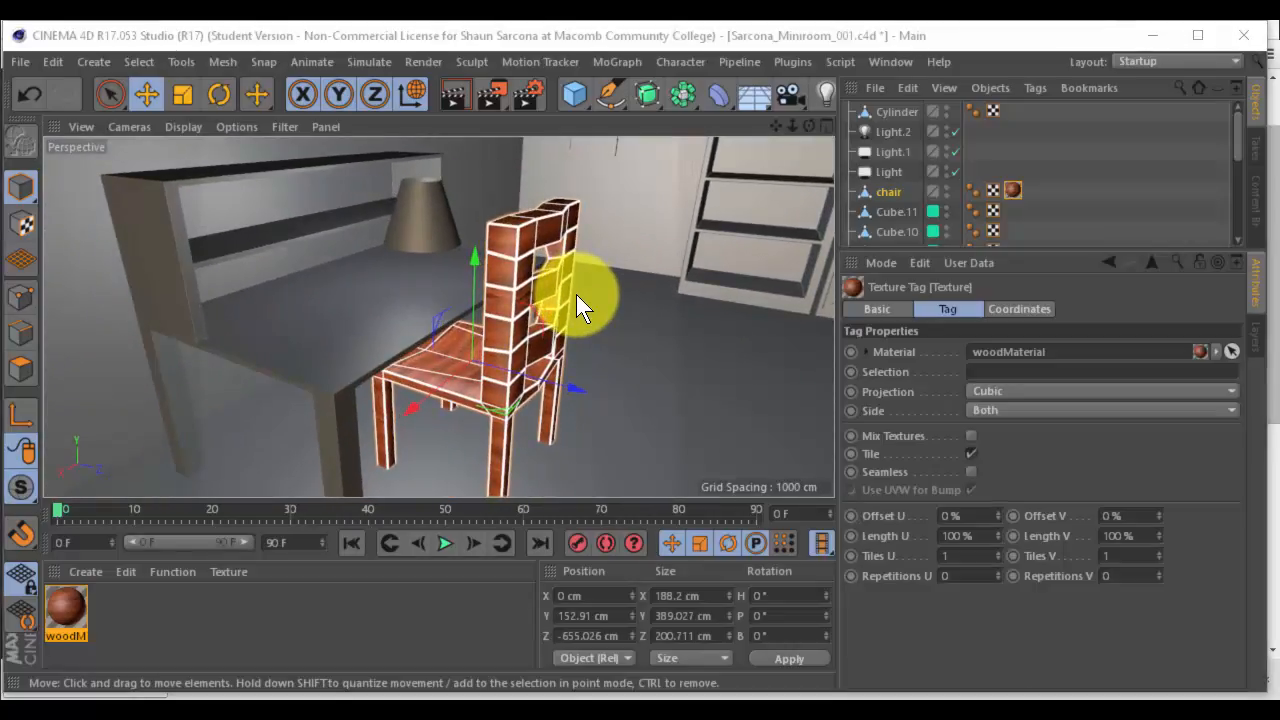
key("shift+r")
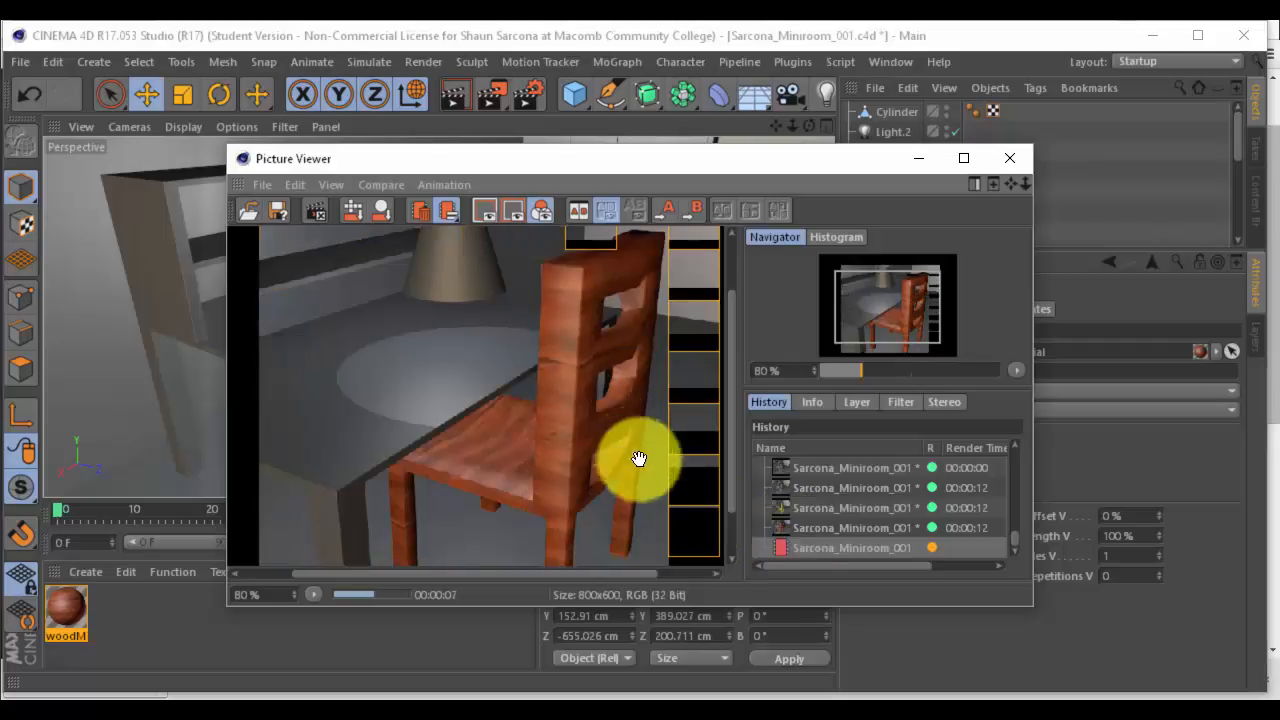
left_click(839, 531)
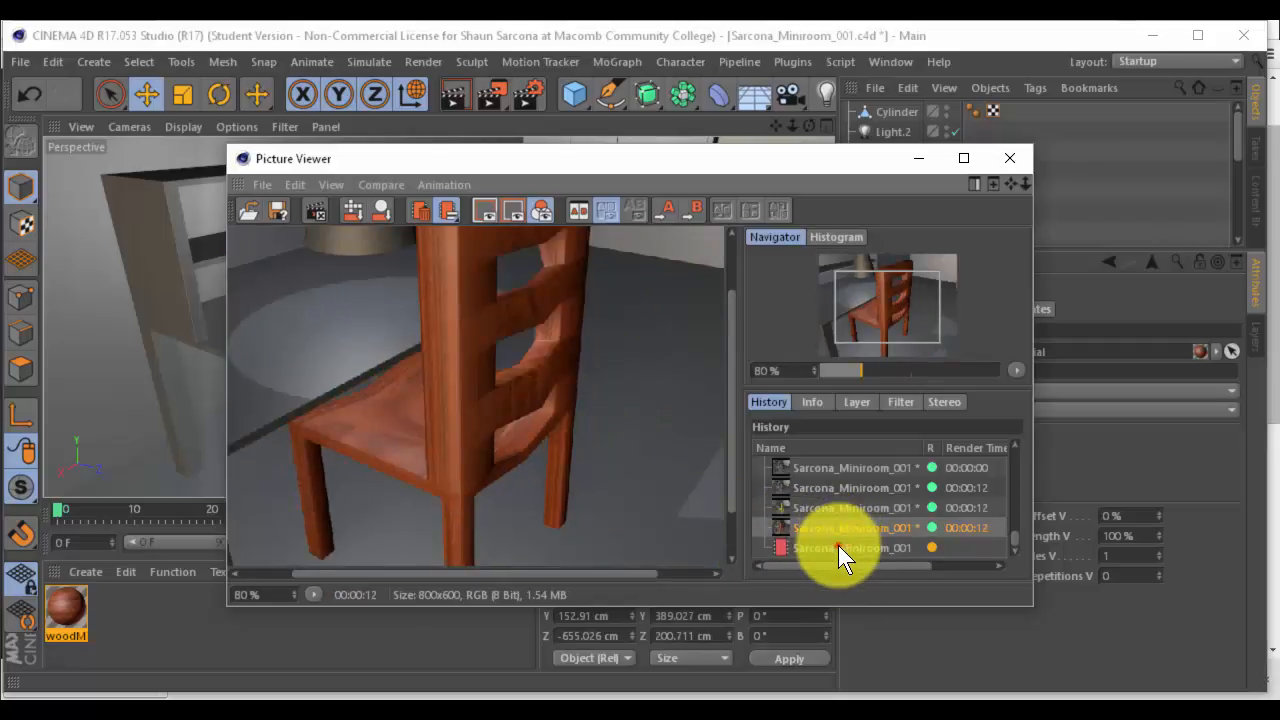
left_click(838, 545)
left_click(833, 520)
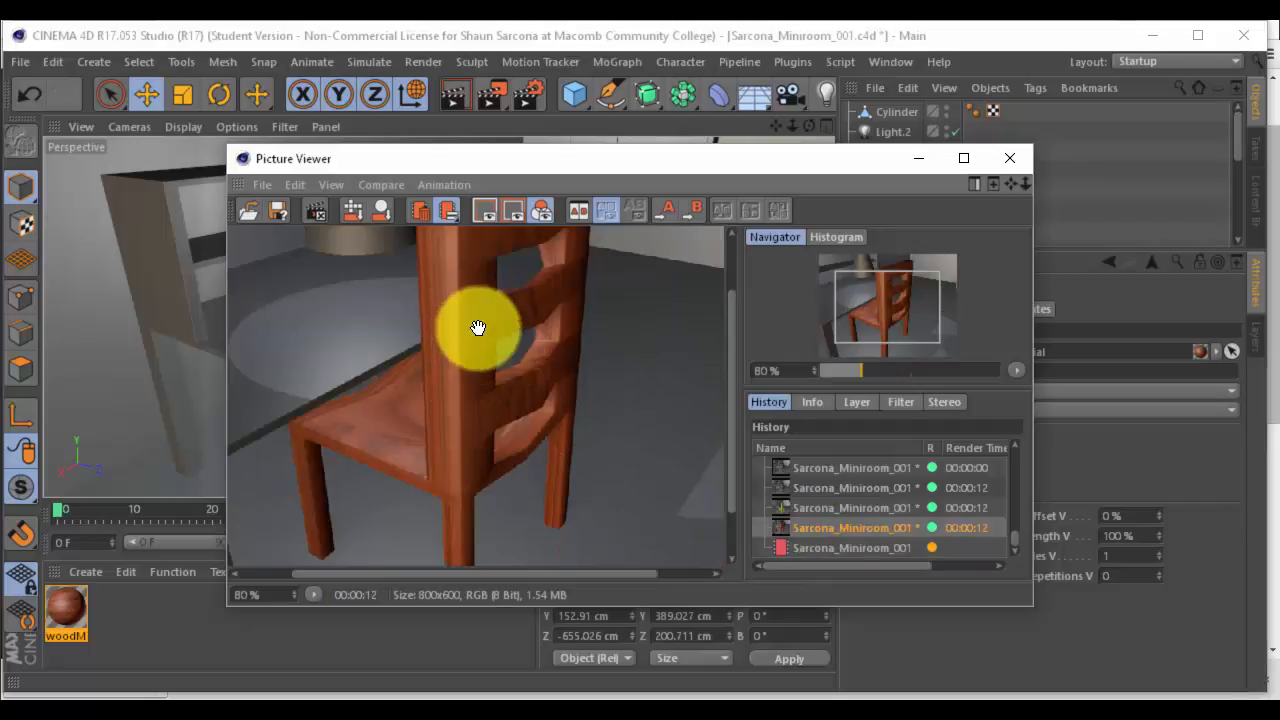
scroll(471, 329, "up", 4)
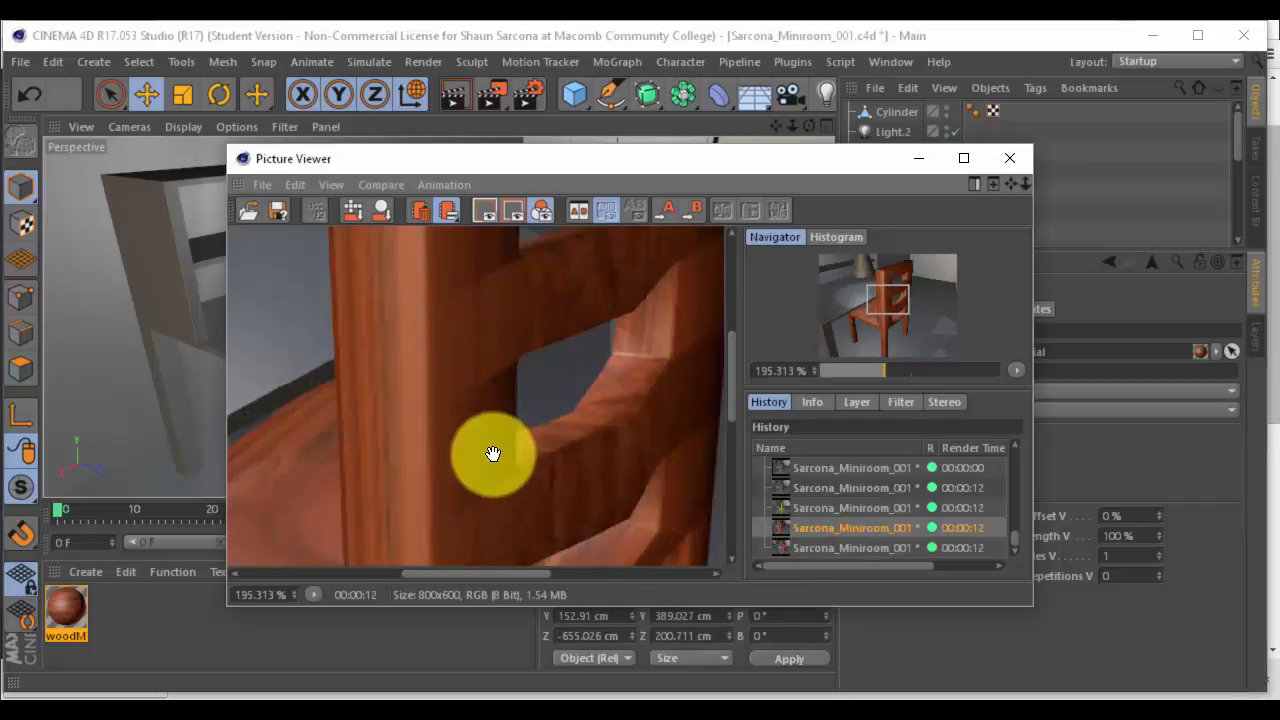
scroll(494, 451, "down", 3)
left_click(873, 546)
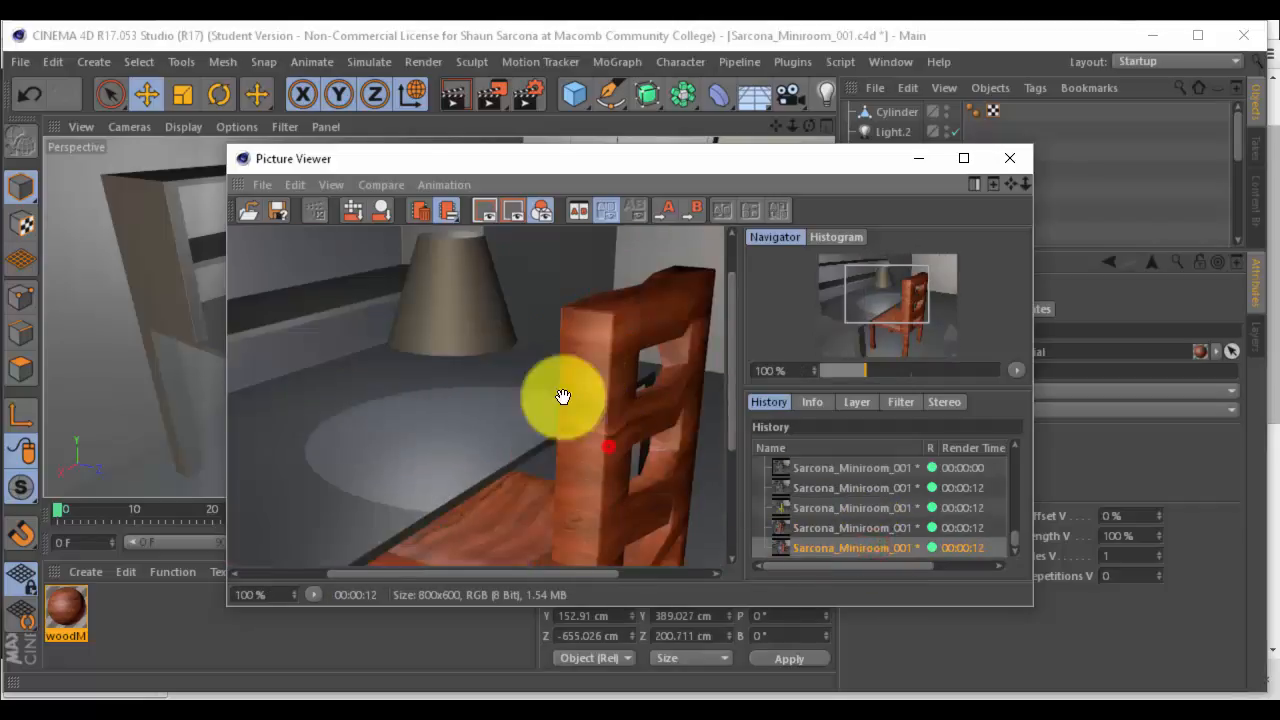
left_click_drag(563, 397, 540, 330)
left_click_drag(797, 176, 0, 200)
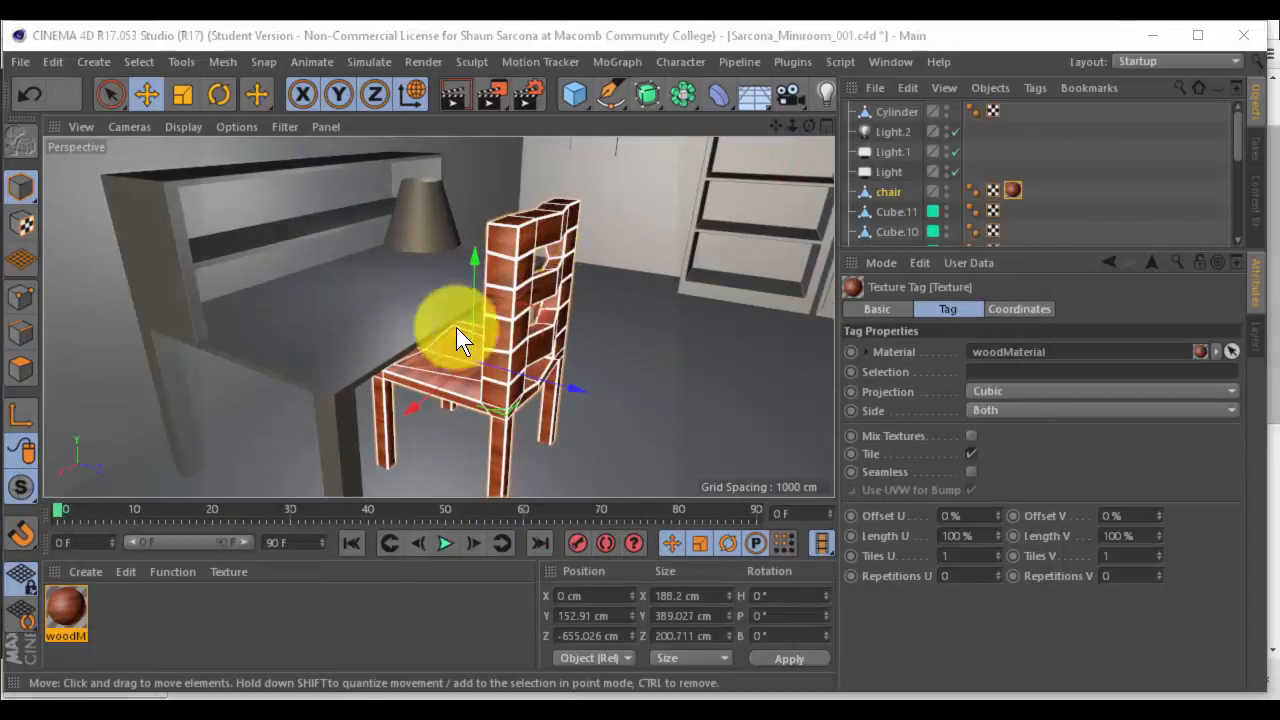
Apply woodMaterial to the desk beside the chair
left_click_drag(456, 327, 116, 539, "alt")
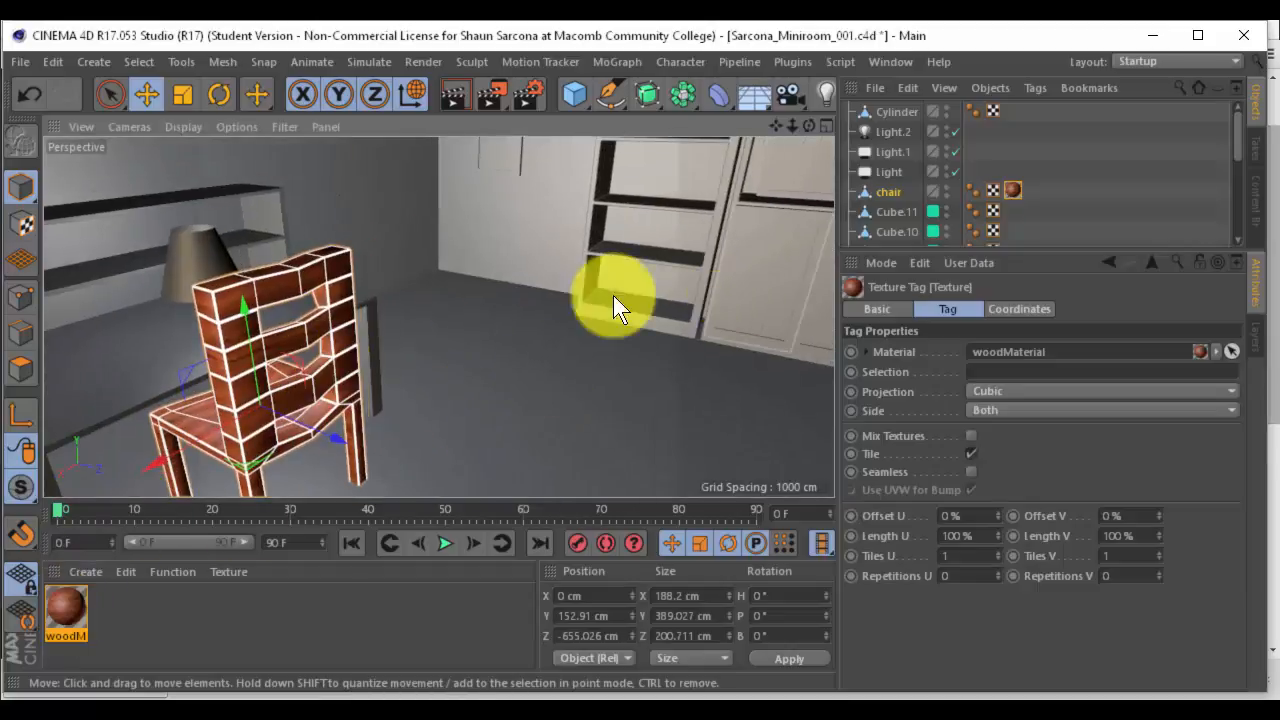
left_click_drag(613, 295, 153, 536, "alt")
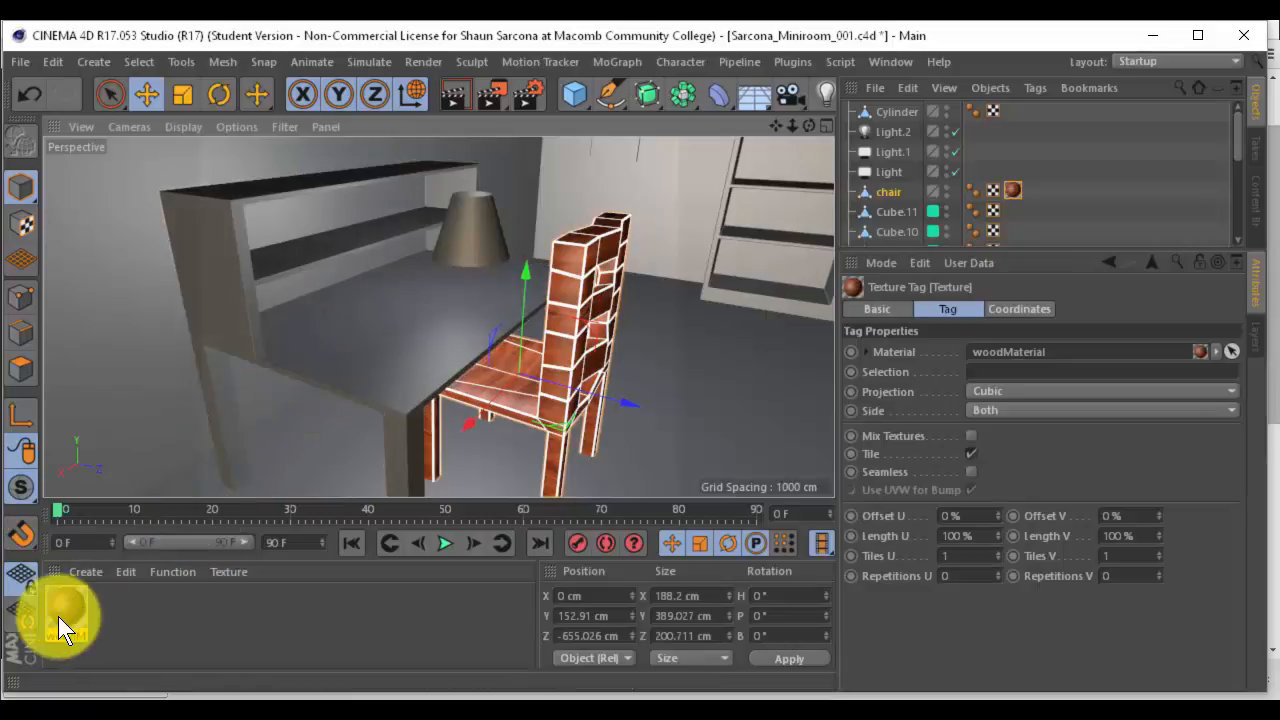
left_click_drag(58, 616, 407, 353)
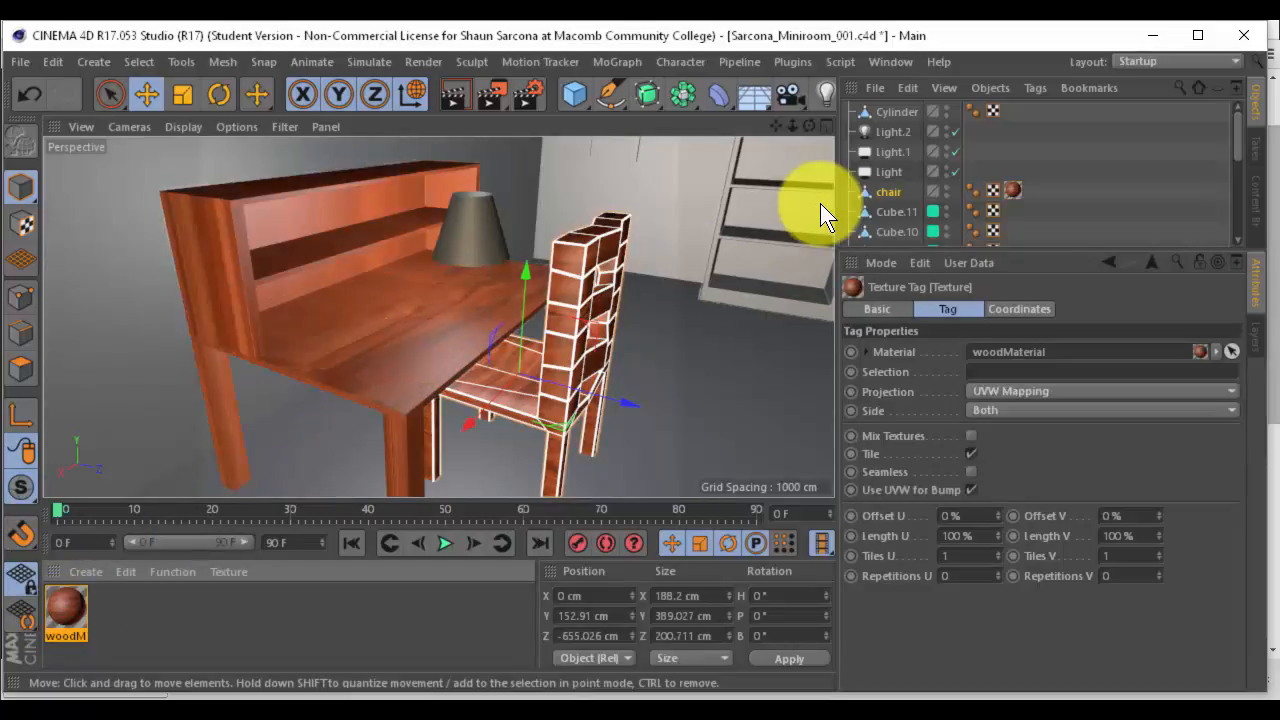
Rename the desk's polygon object, Cube.12, as desk
left_click_drag(457, 295, 201, 321, "alt")
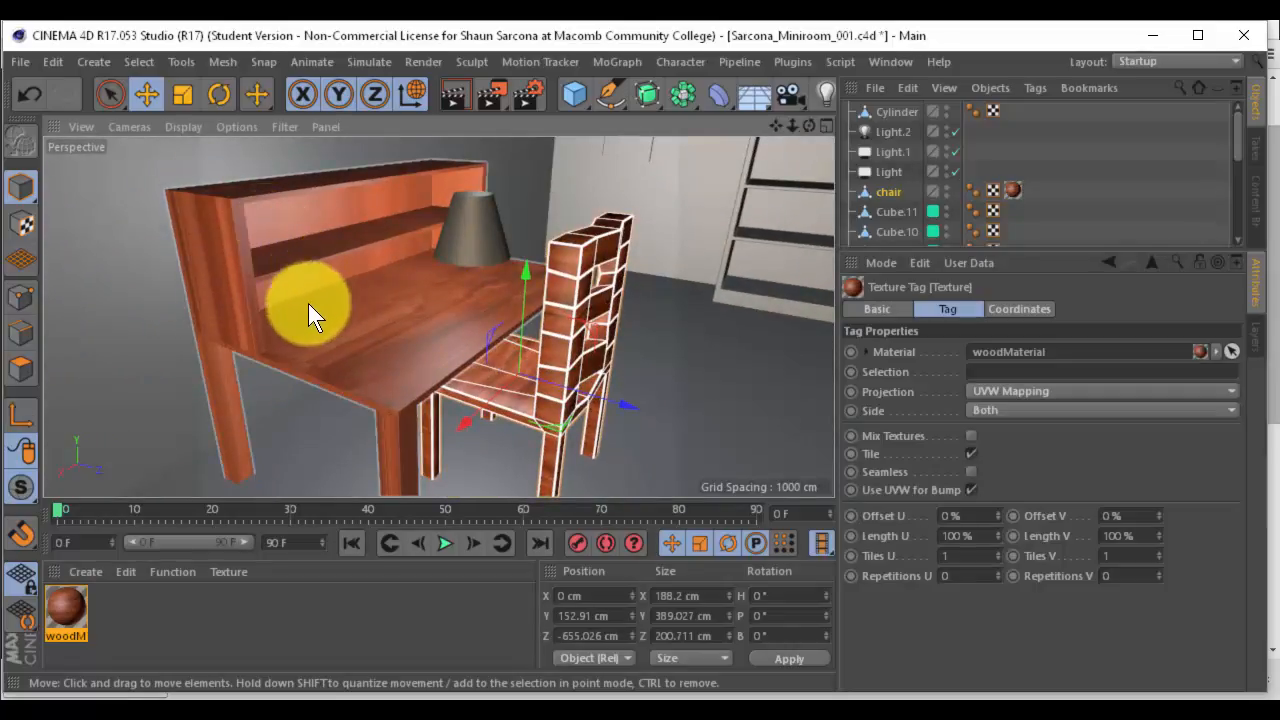
left_click(470, 344)
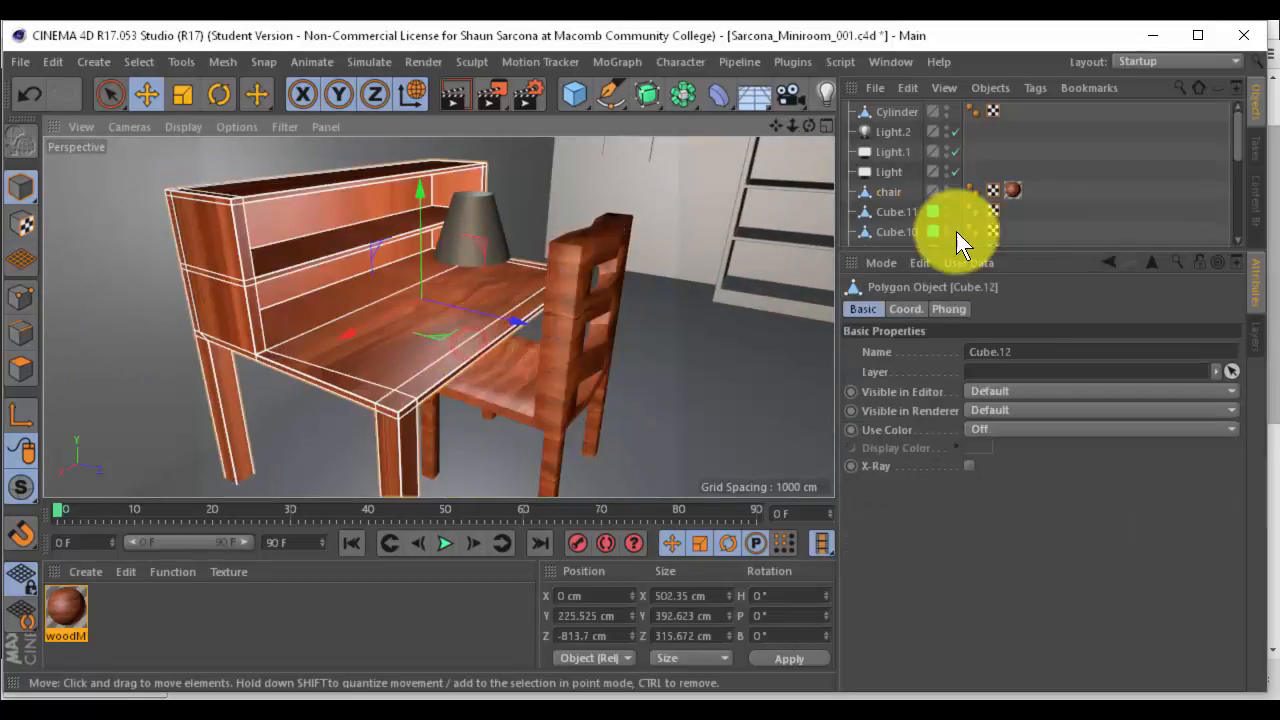
scroll(918, 180, "down", 3)
scroll(902, 191, "down", 3)
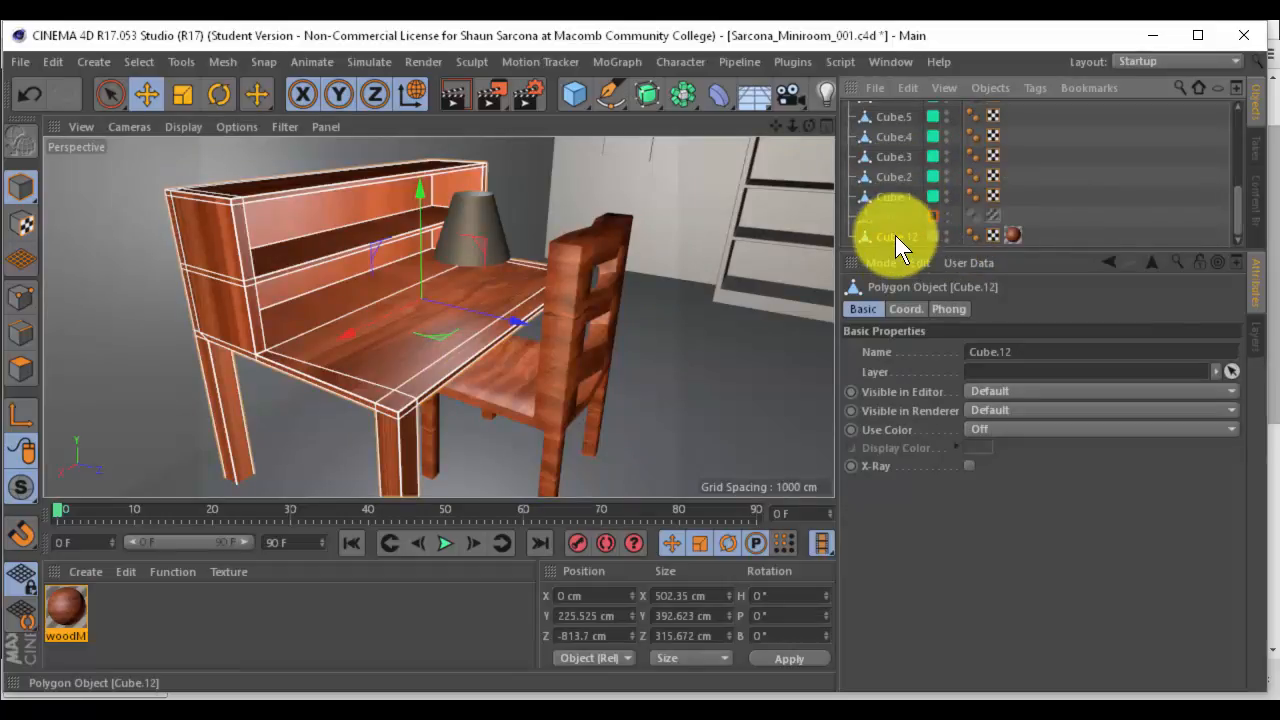
double_click(895, 235)
type("desk")
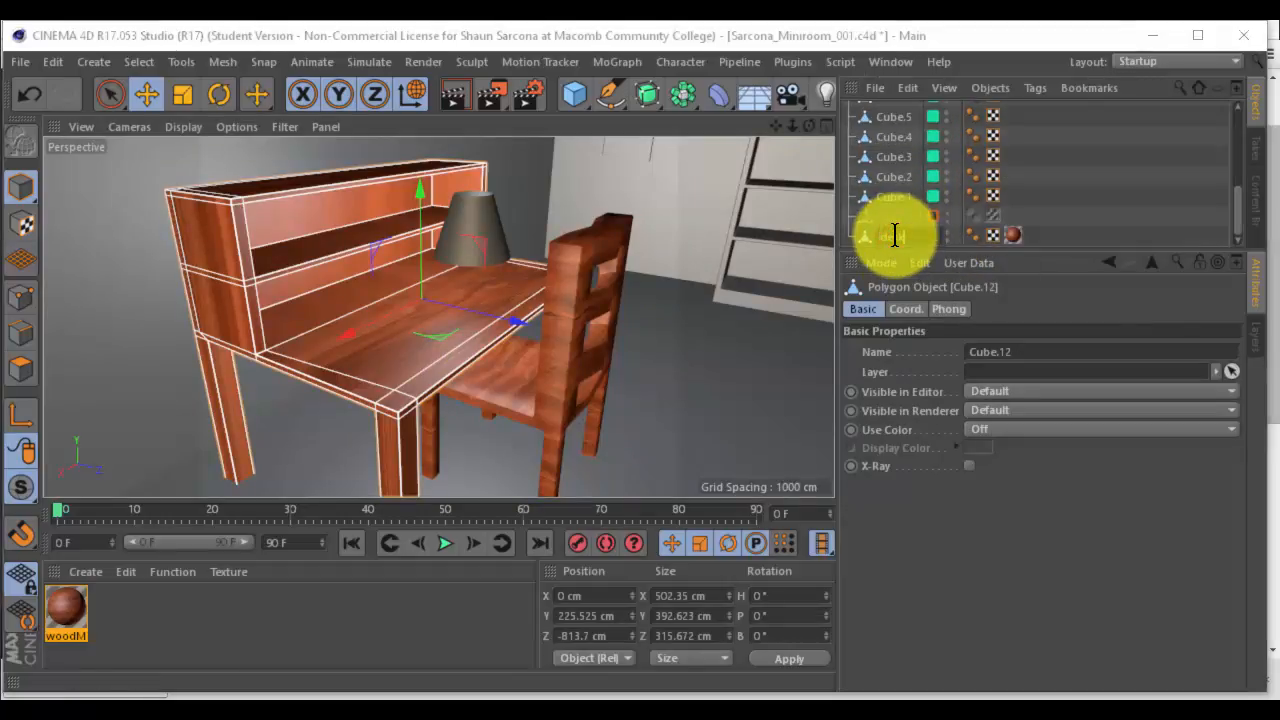
key("Return")
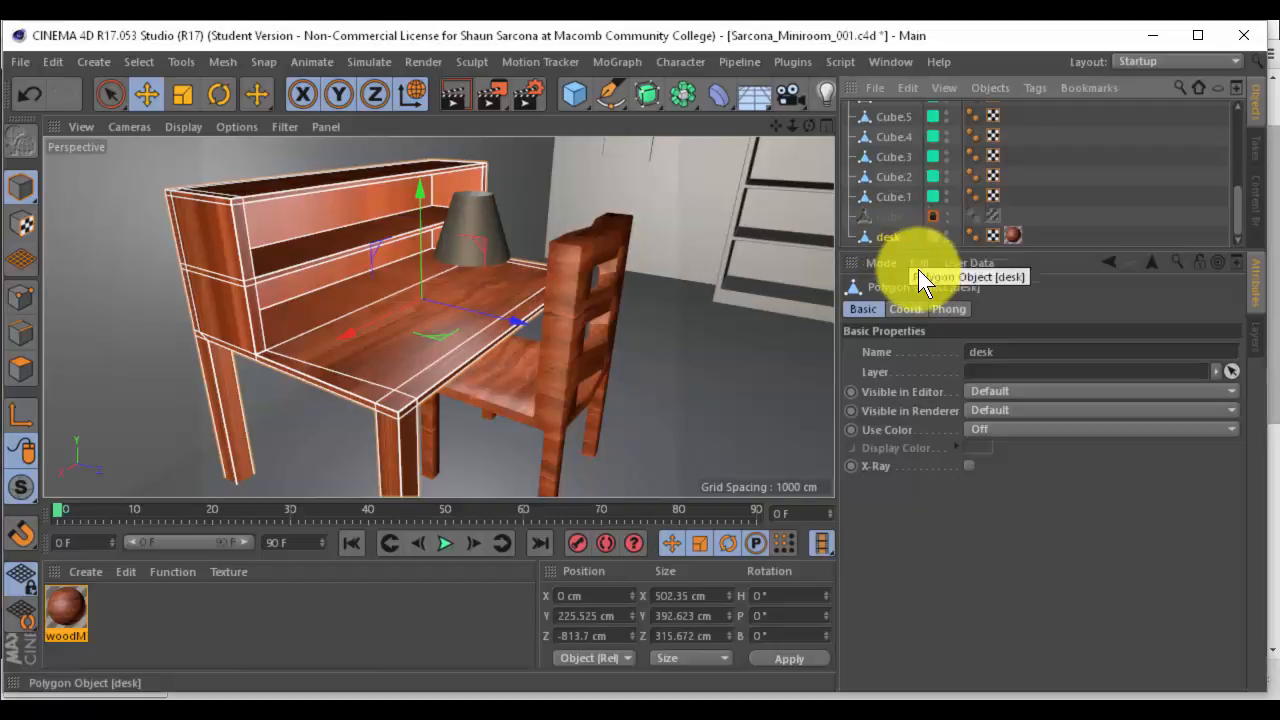
Set the projection of the desk's woodMaterial texture tag to Cubic
left_click(1012, 233)
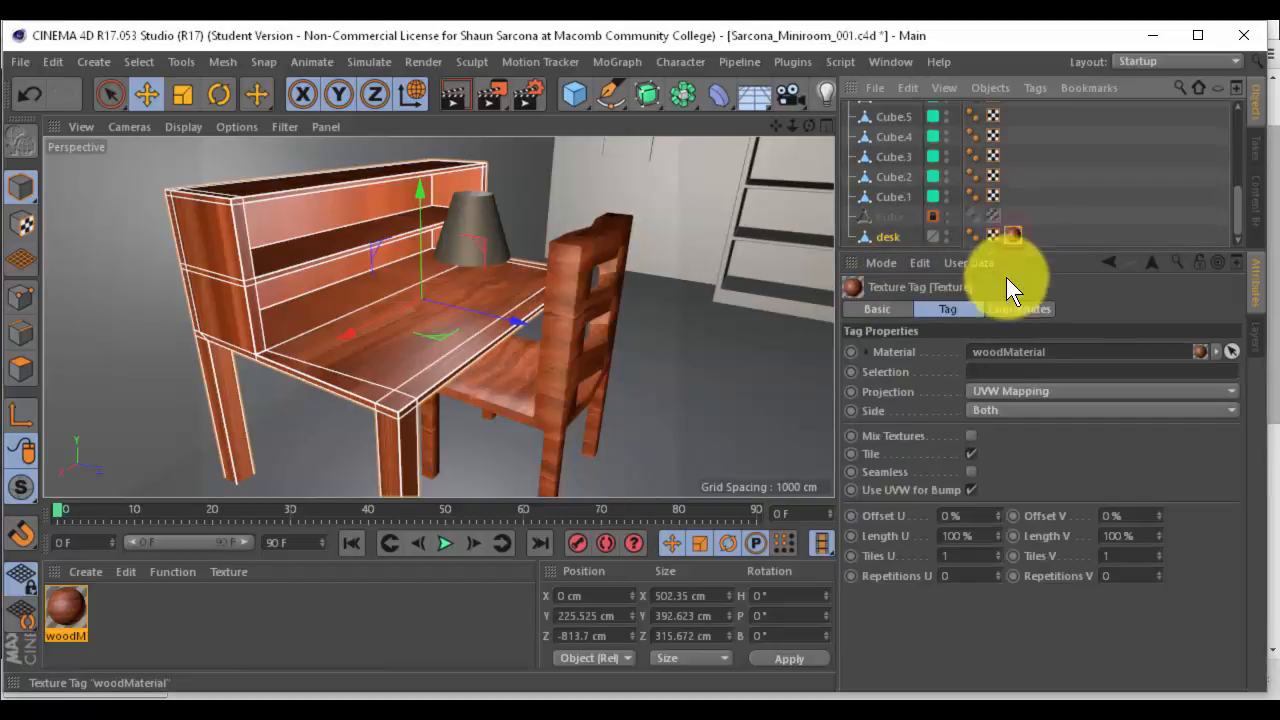
left_click(1018, 391)
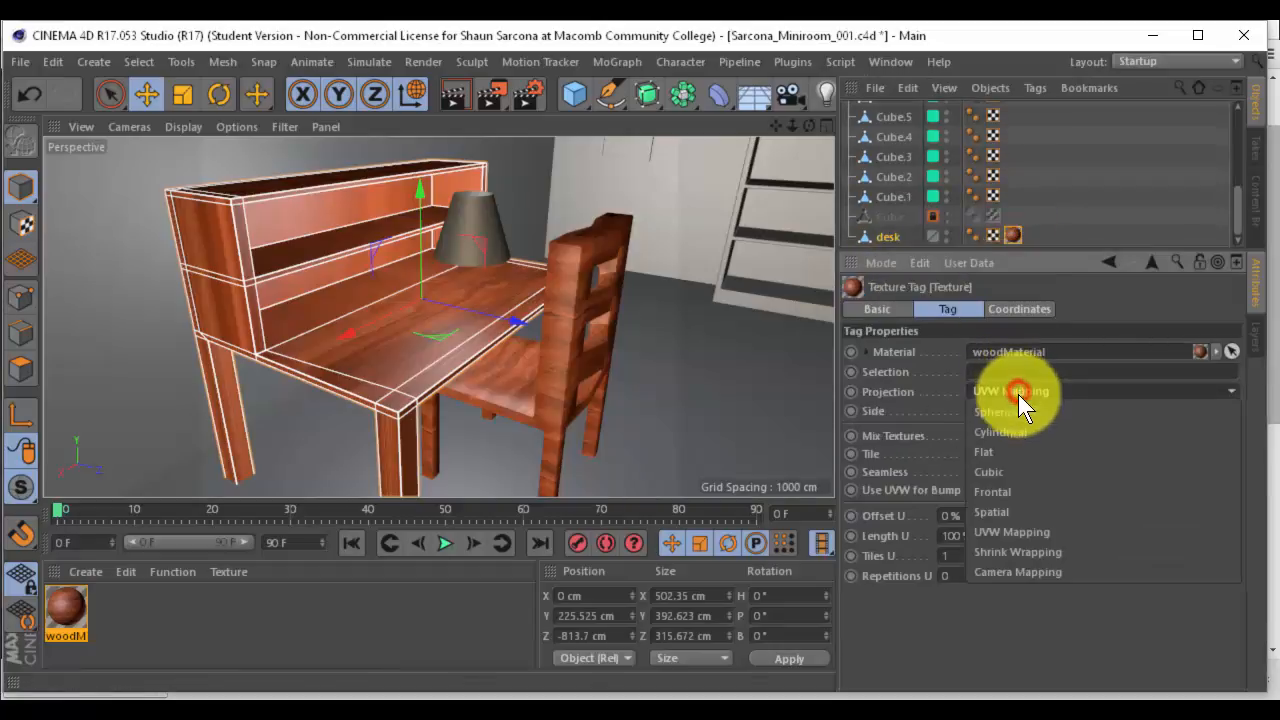
left_click(1019, 466)
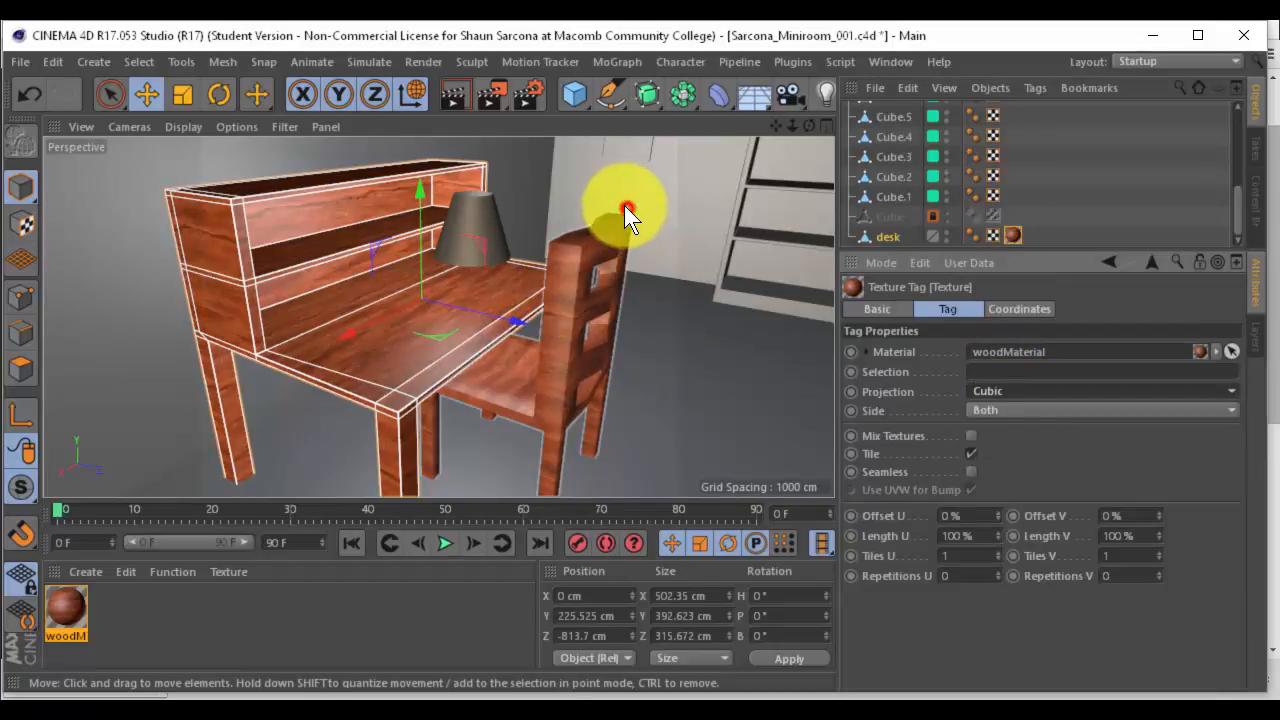
Render the textured desk and chair together from a slightly adjusted angle and inspect the result in the Picture Viewer
left_click(624, 205)
left_click_drag(570, 191, 555, 235, "alt")
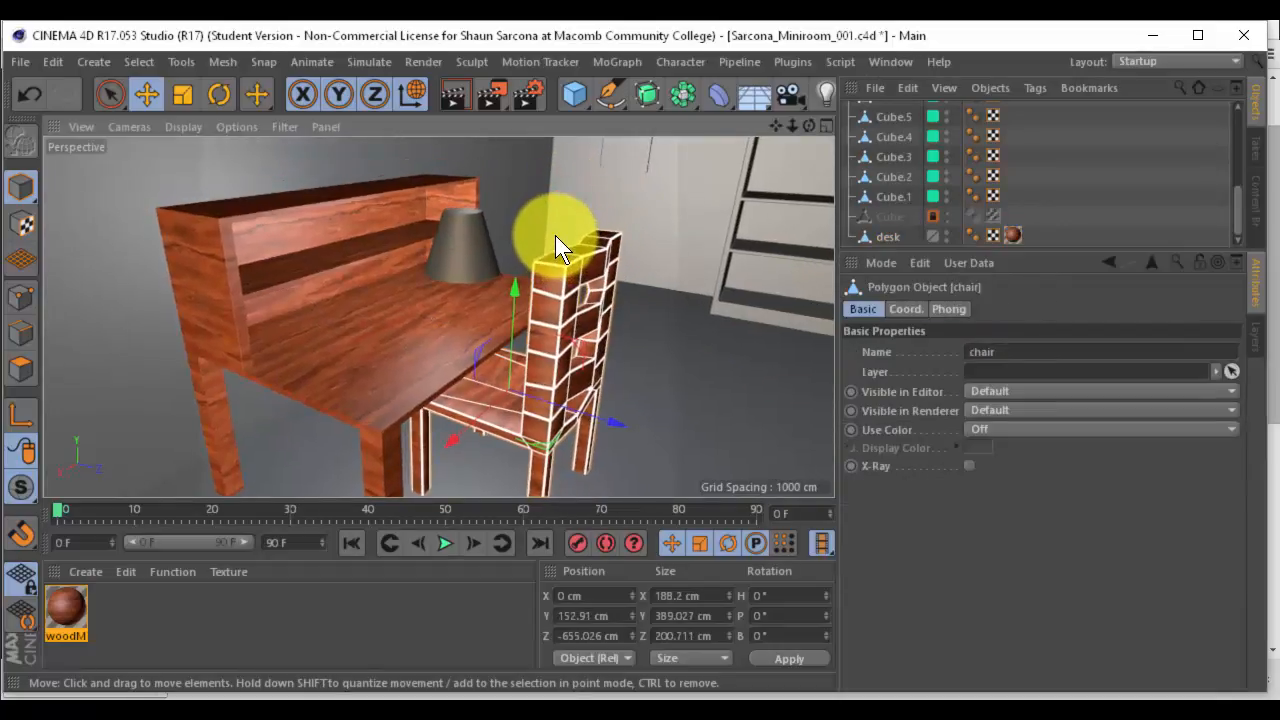
key("shift+r")
left_click_drag(139, 339, 692, 229)
scroll(486, 506, "down", 3)
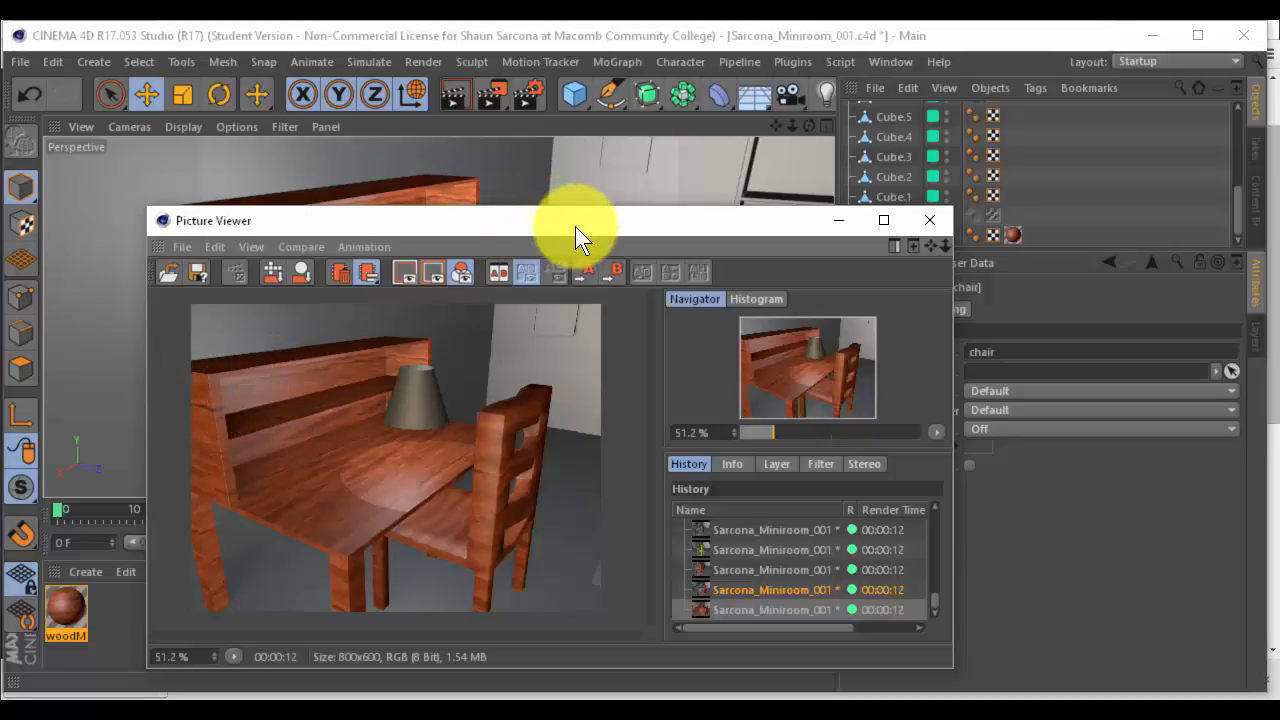
left_click_drag(576, 228, 0, 300)
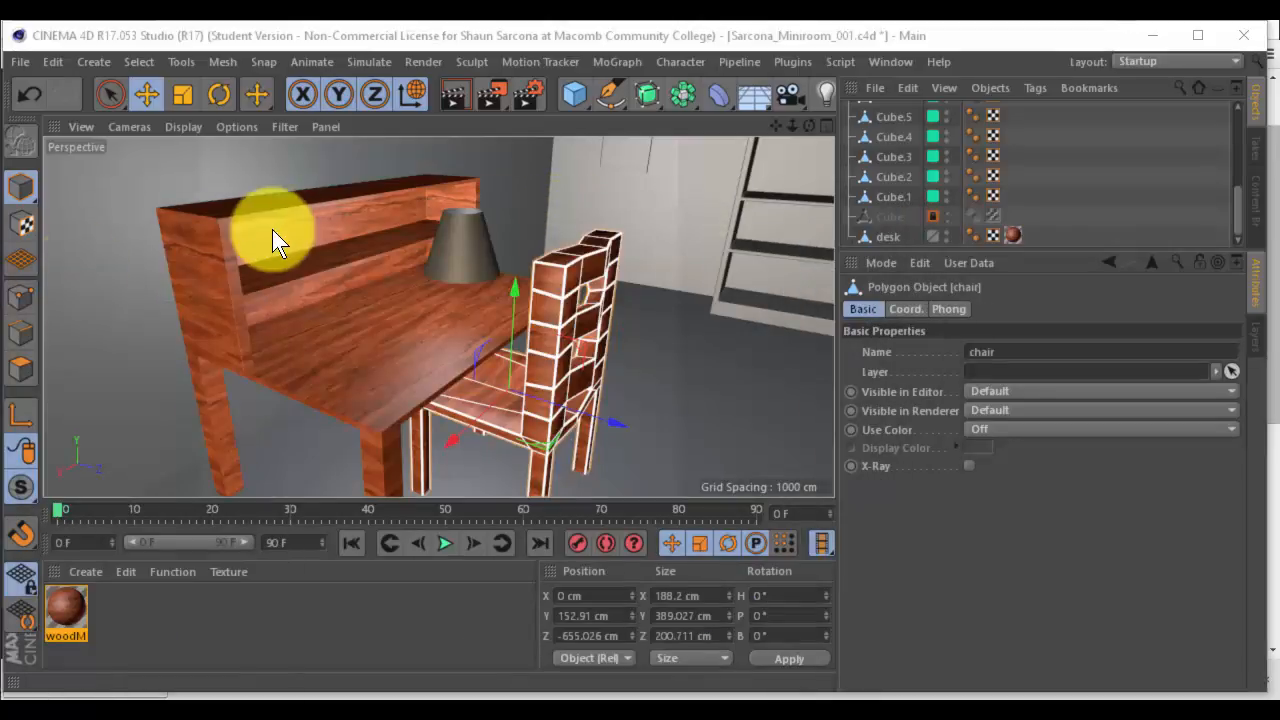
Set the Type of woodMaterial's Default Specular reflectance layer to Beckmann
left_click(65, 614)
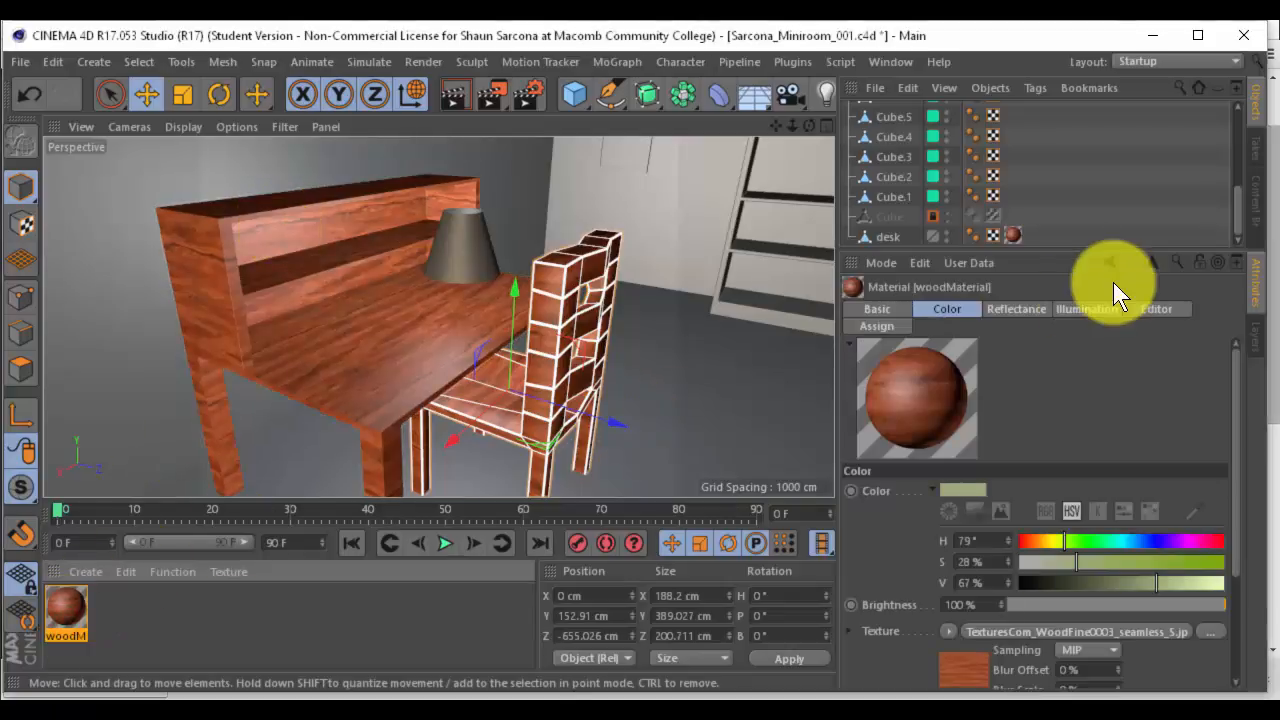
left_click(1027, 305)
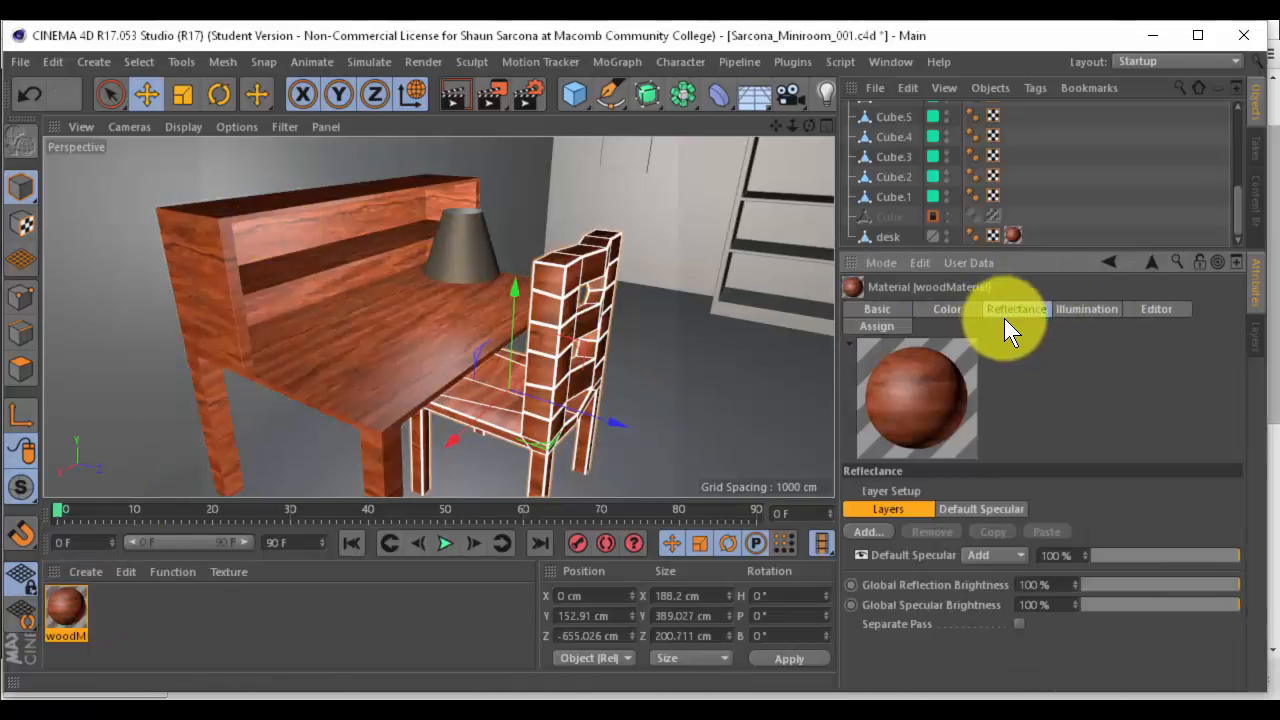
left_click(969, 505)
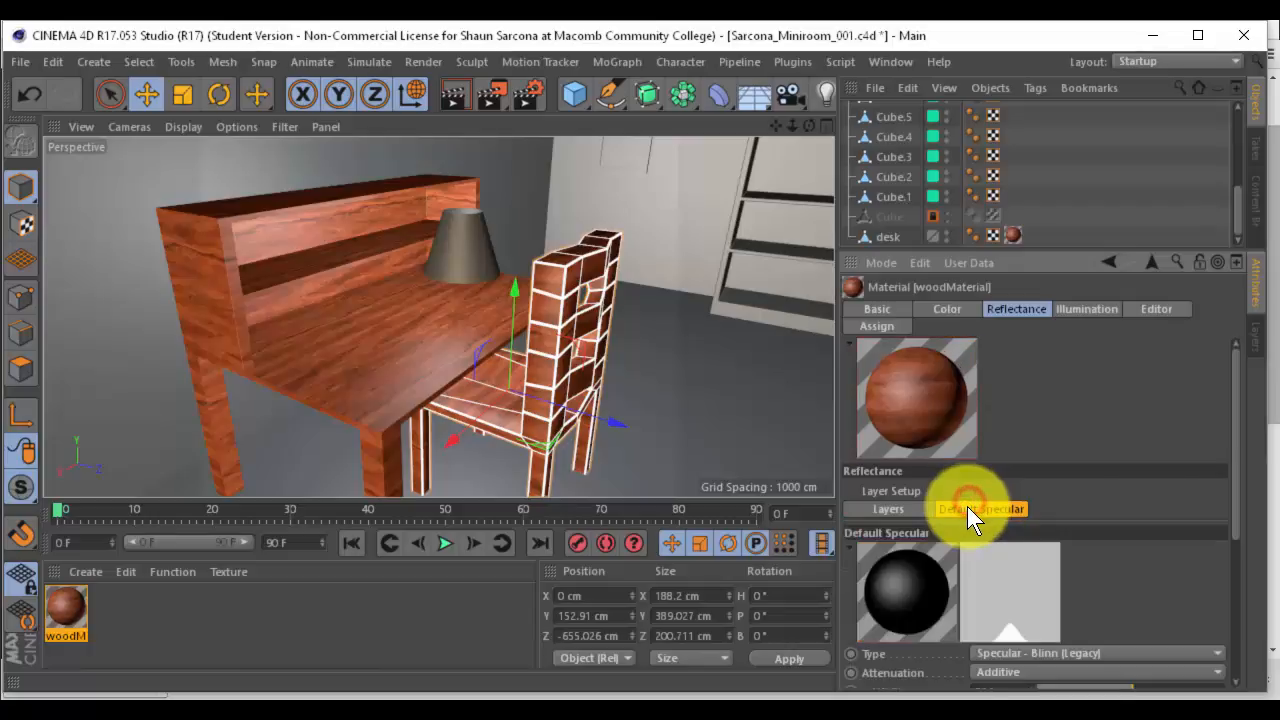
left_click_drag(1234, 375, 1255, 505)
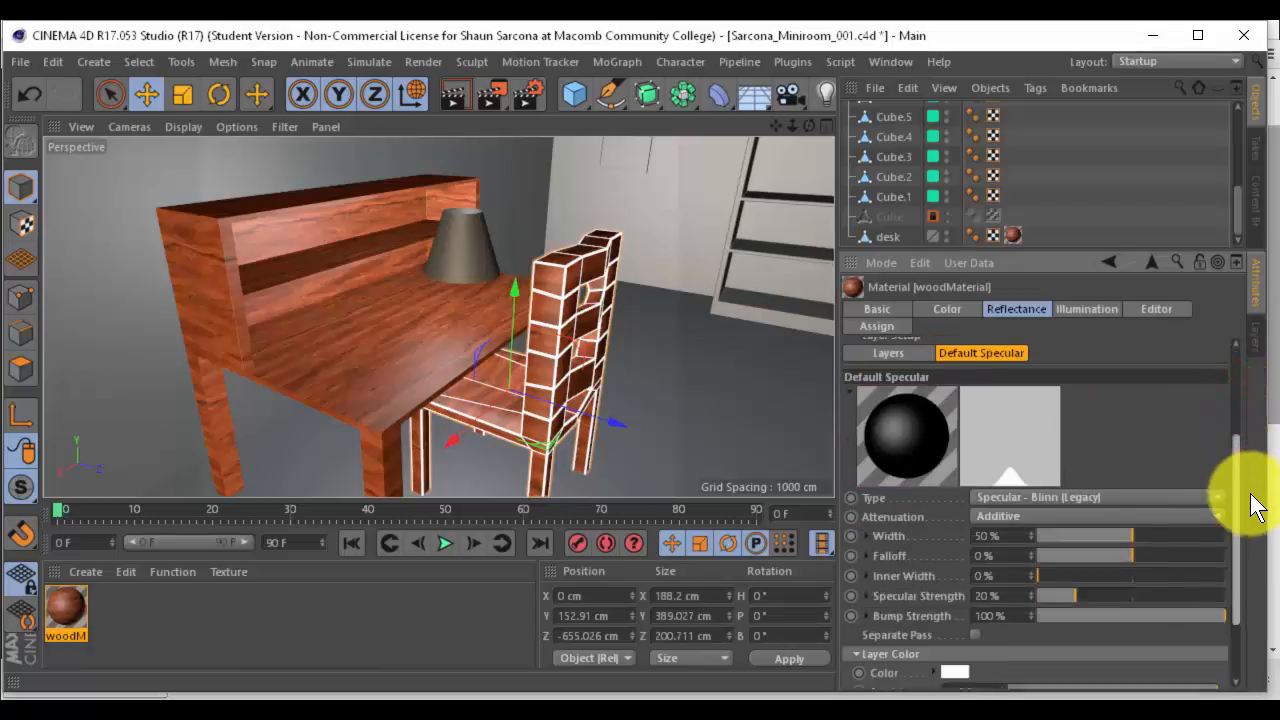
scroll(1257, 525, "down", 3)
scroll(1255, 494, "up", 3)
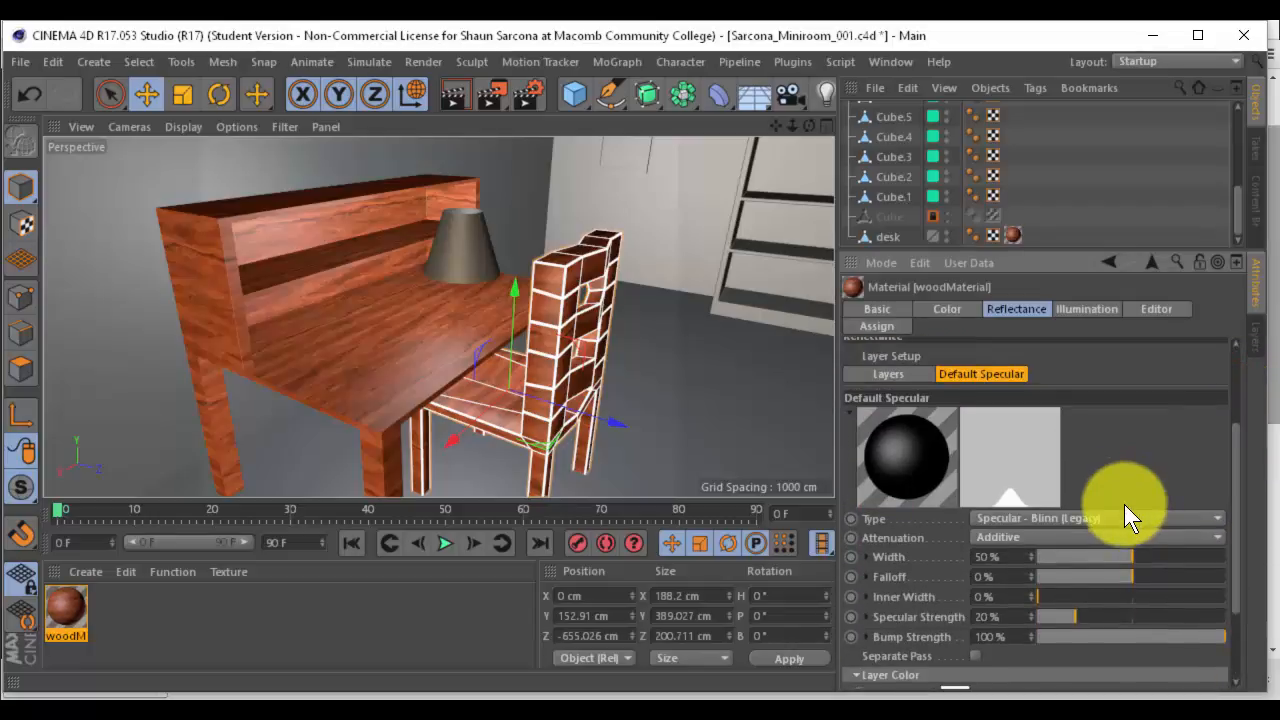
left_click(1118, 518)
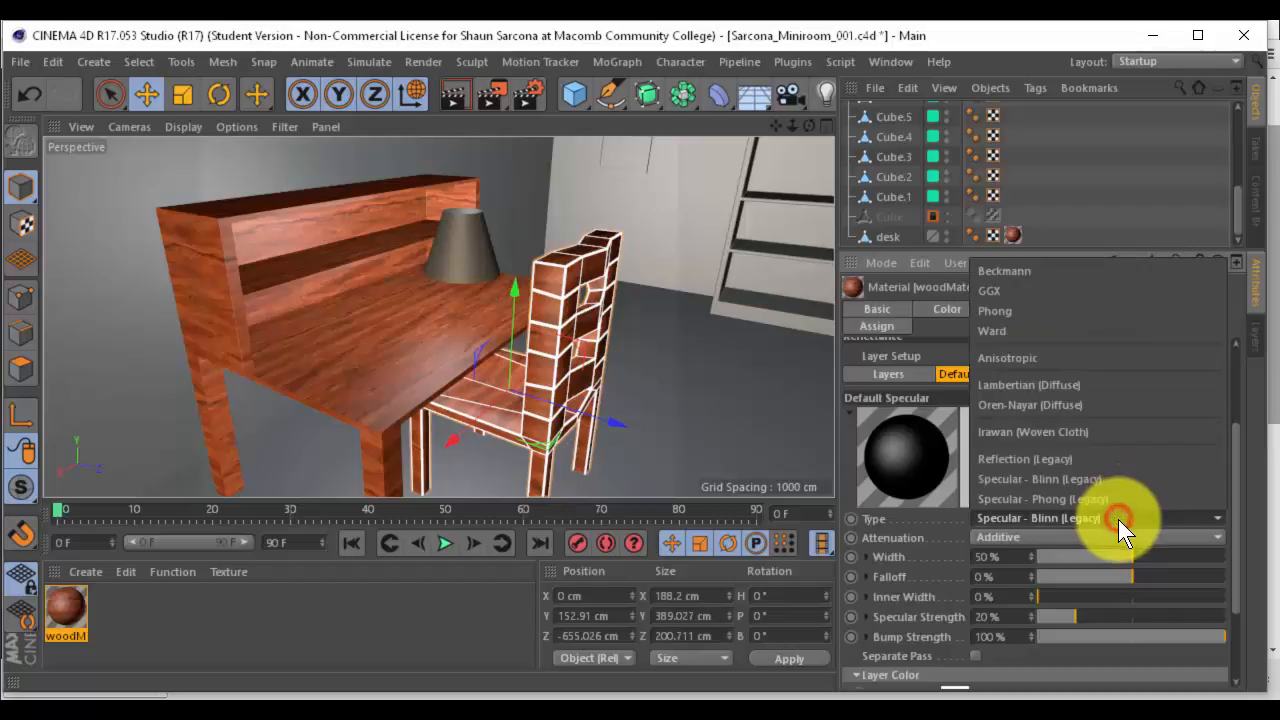
left_click(1095, 269)
scroll(1083, 441, "up", 2)
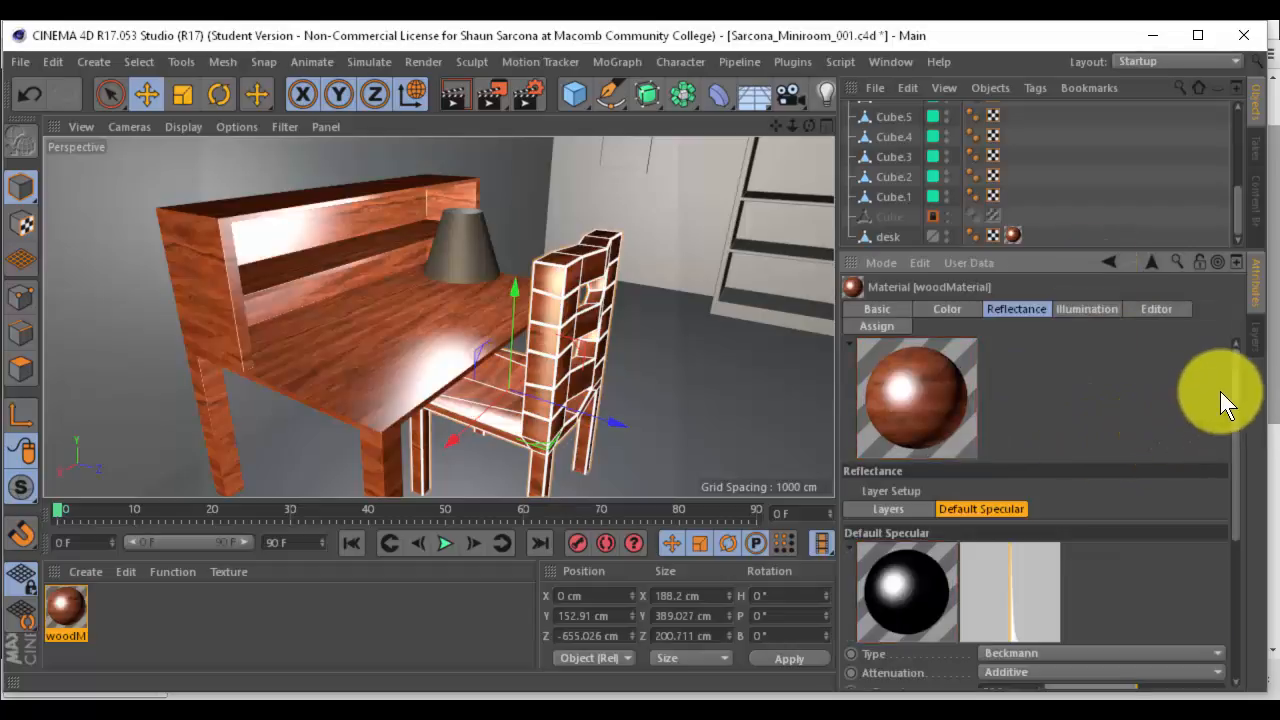
scroll(1245, 450, "down", 5)
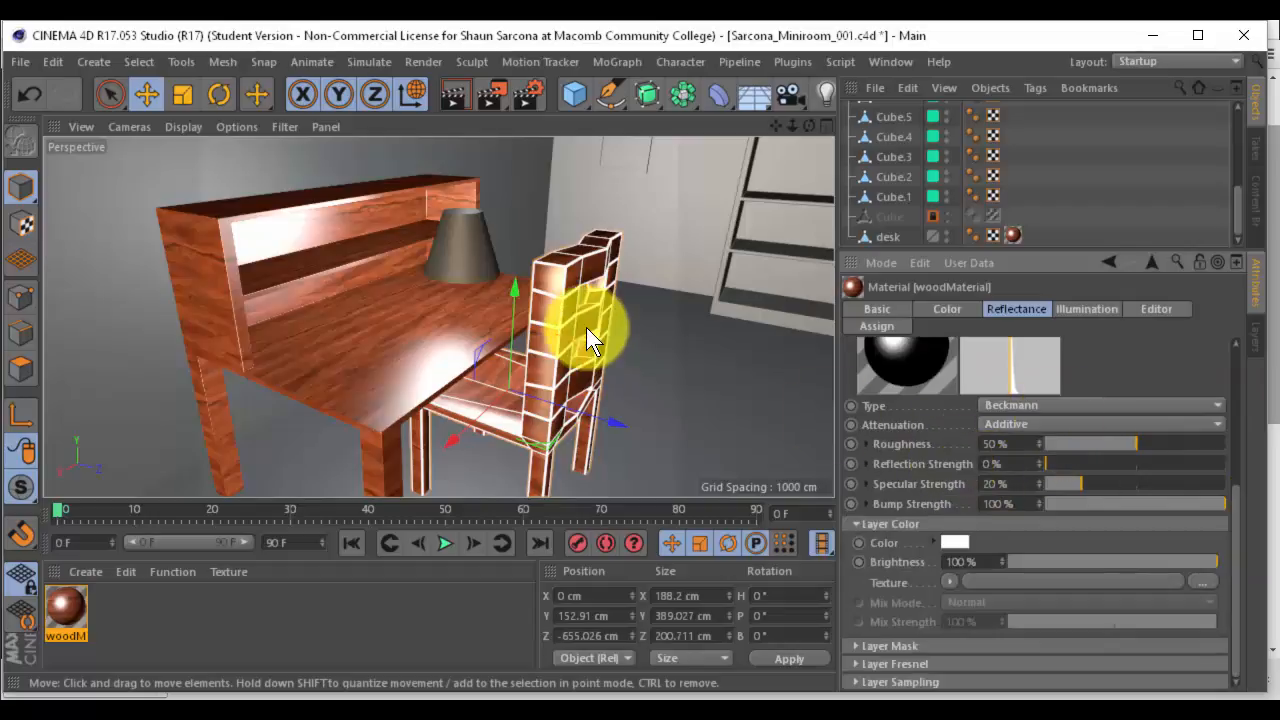
Compare the render using the Beckmann specular with the previous desk and chair render in the Picture Viewer history
left_click_drag(2, 240, 620, 175)
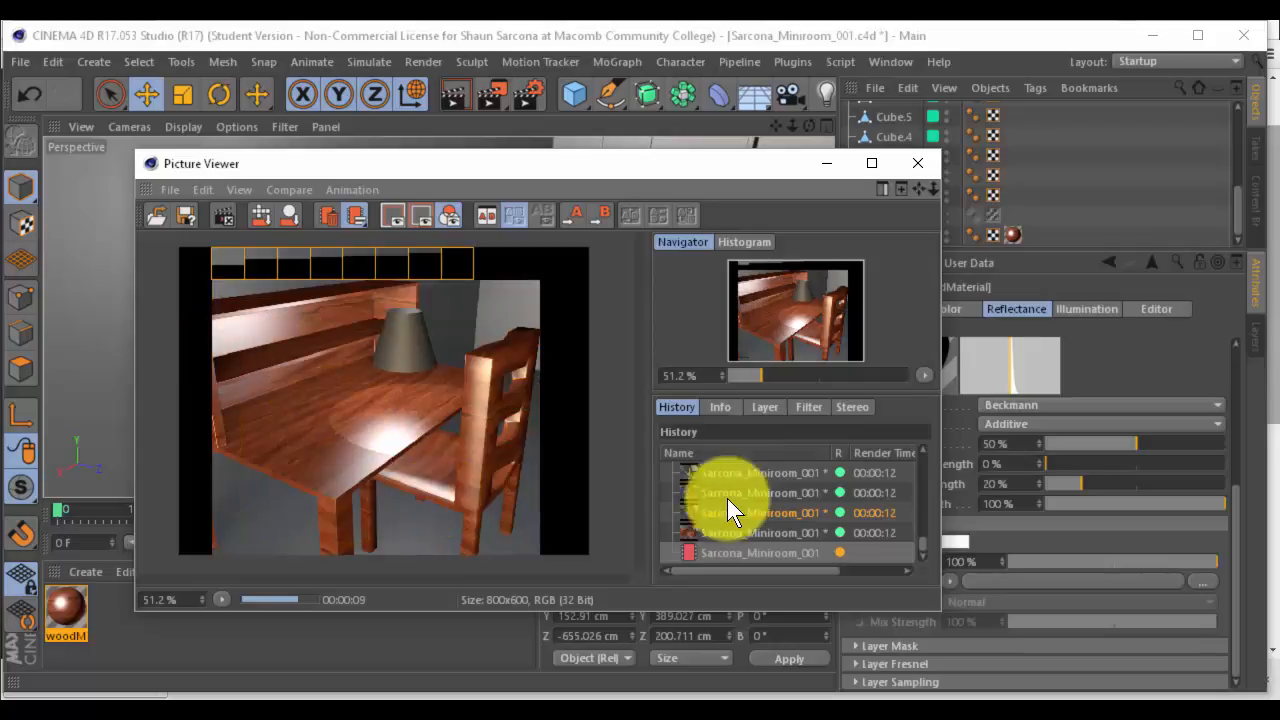
left_click(739, 531)
left_click(739, 556)
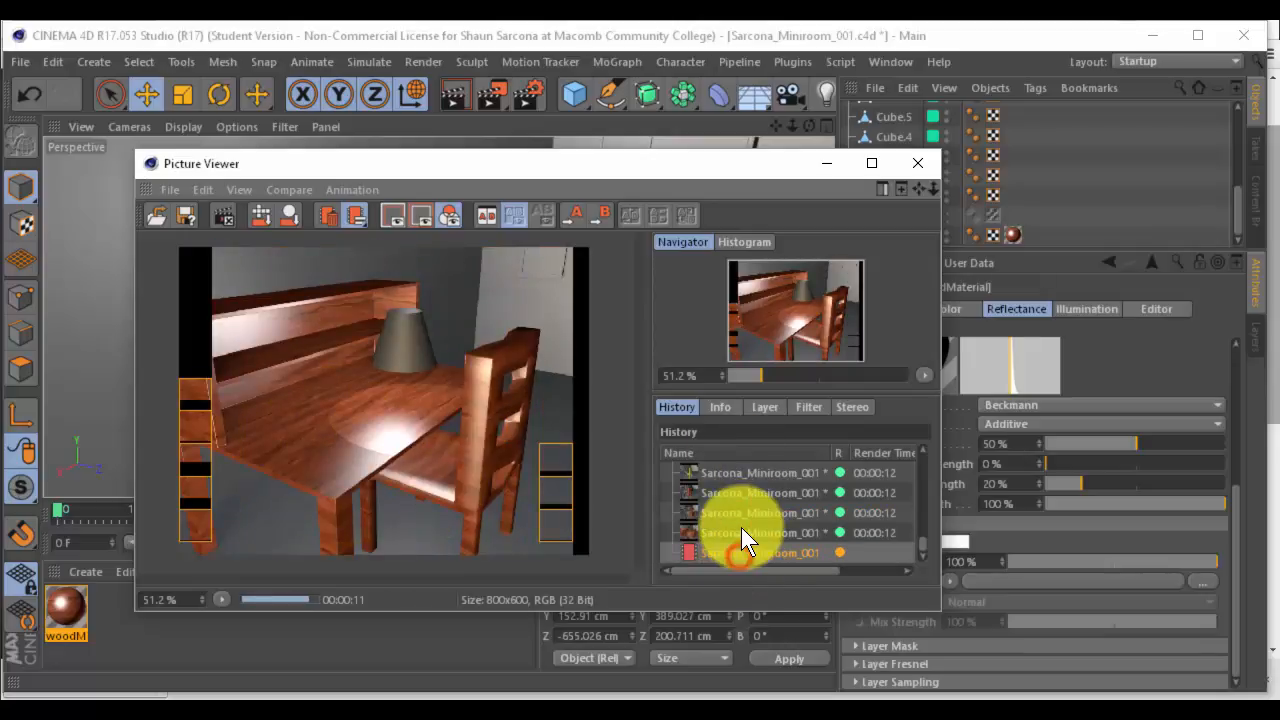
left_click(741, 528)
left_click(740, 550)
left_click(739, 536)
left_click(741, 548)
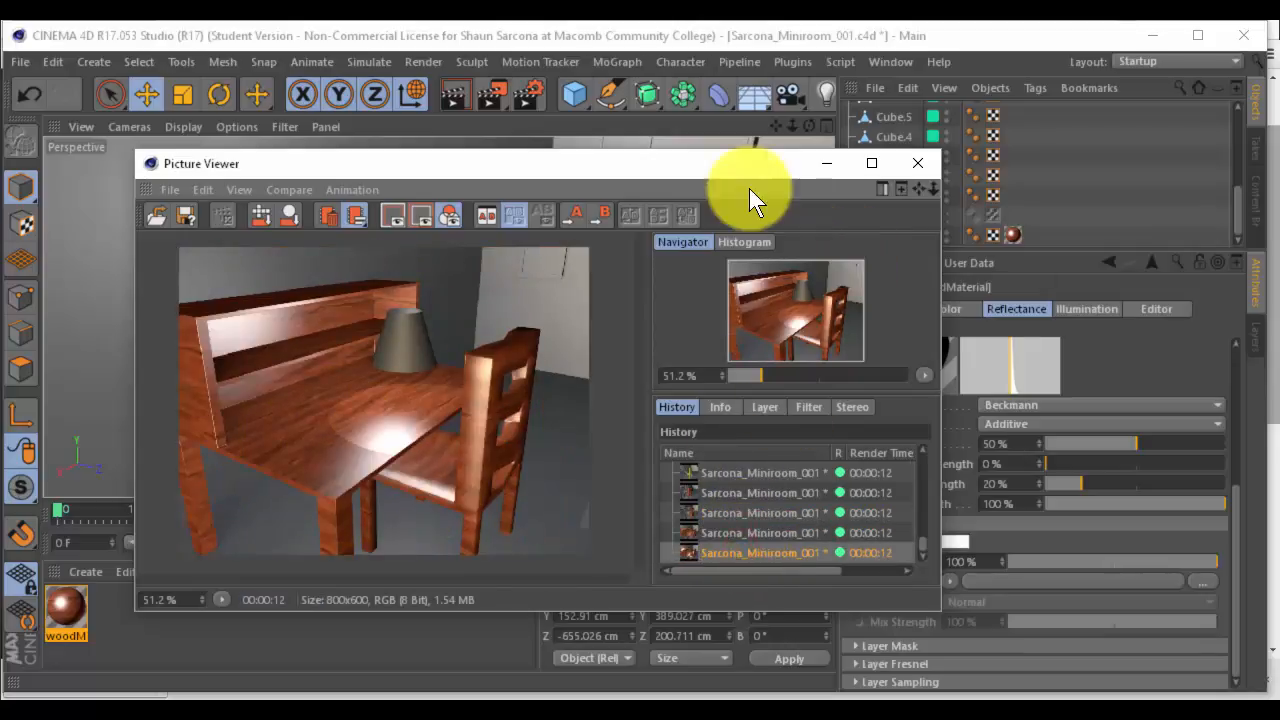
left_click_drag(738, 171, 0, 250)
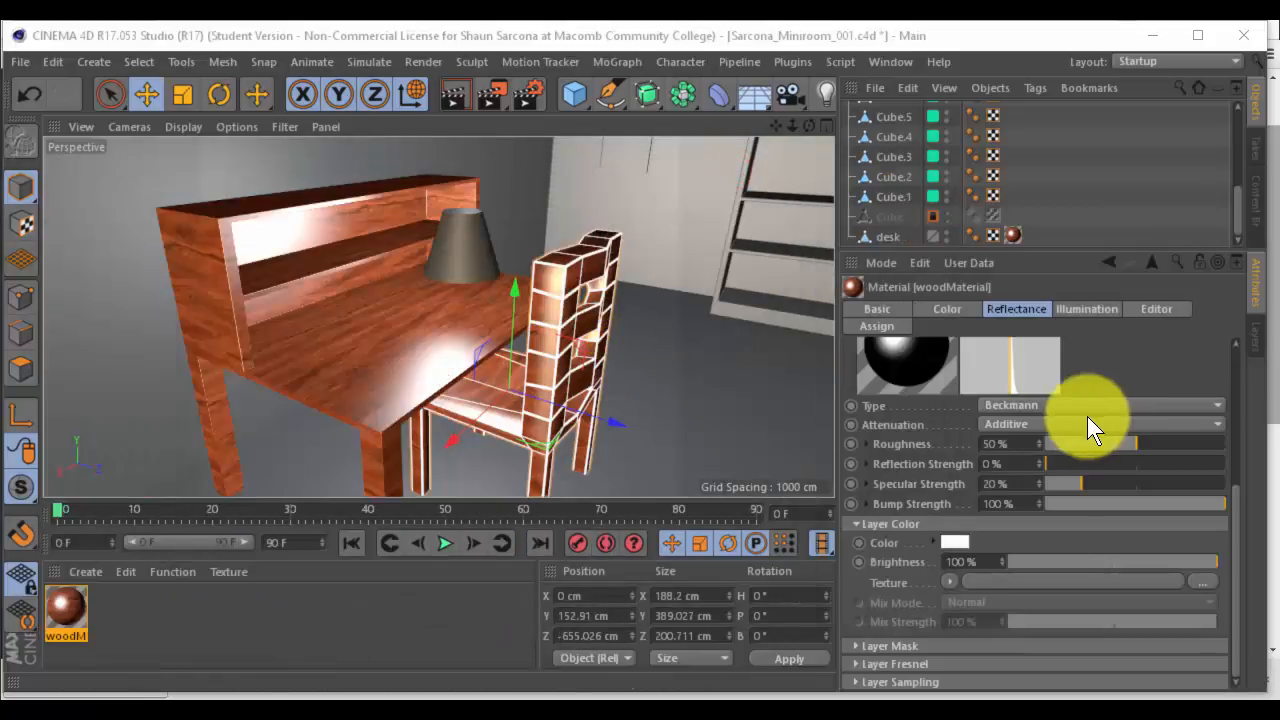
Lower the Roughness of woodMaterial's Default Specular layer to 1%
left_click_drag(1133, 442, 1049, 446)
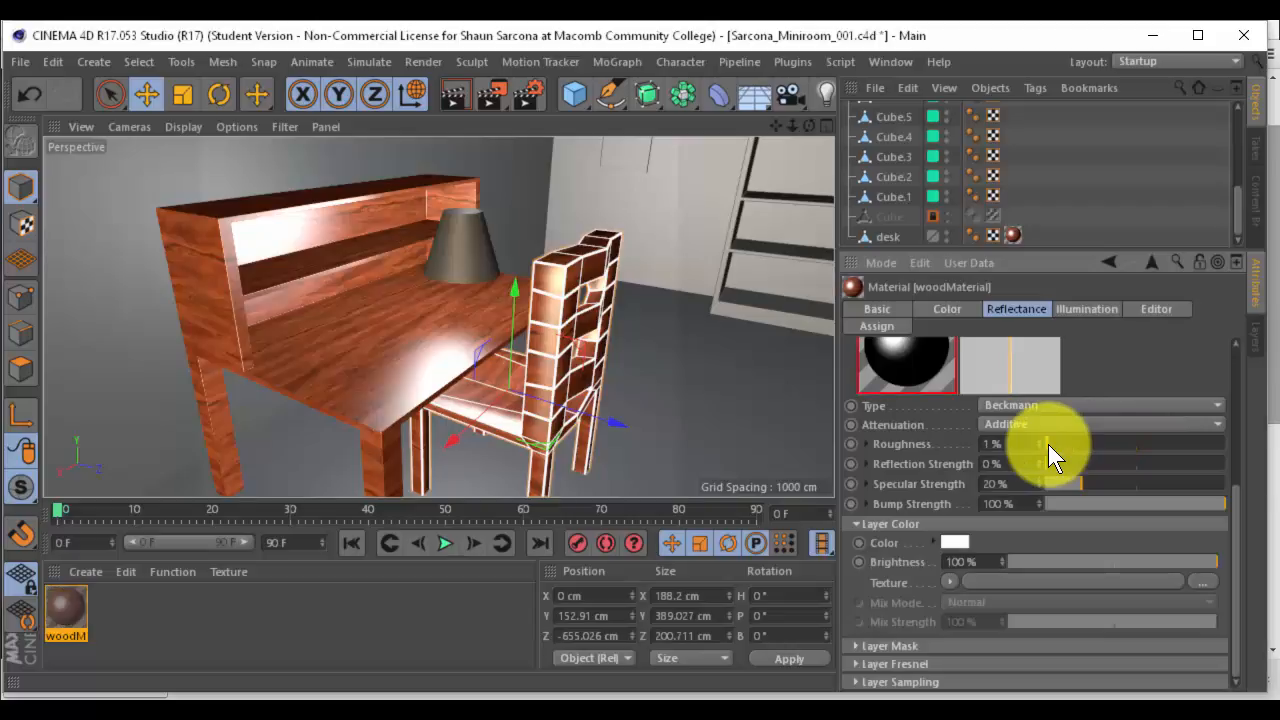
scroll(1036, 374, "up", 3)
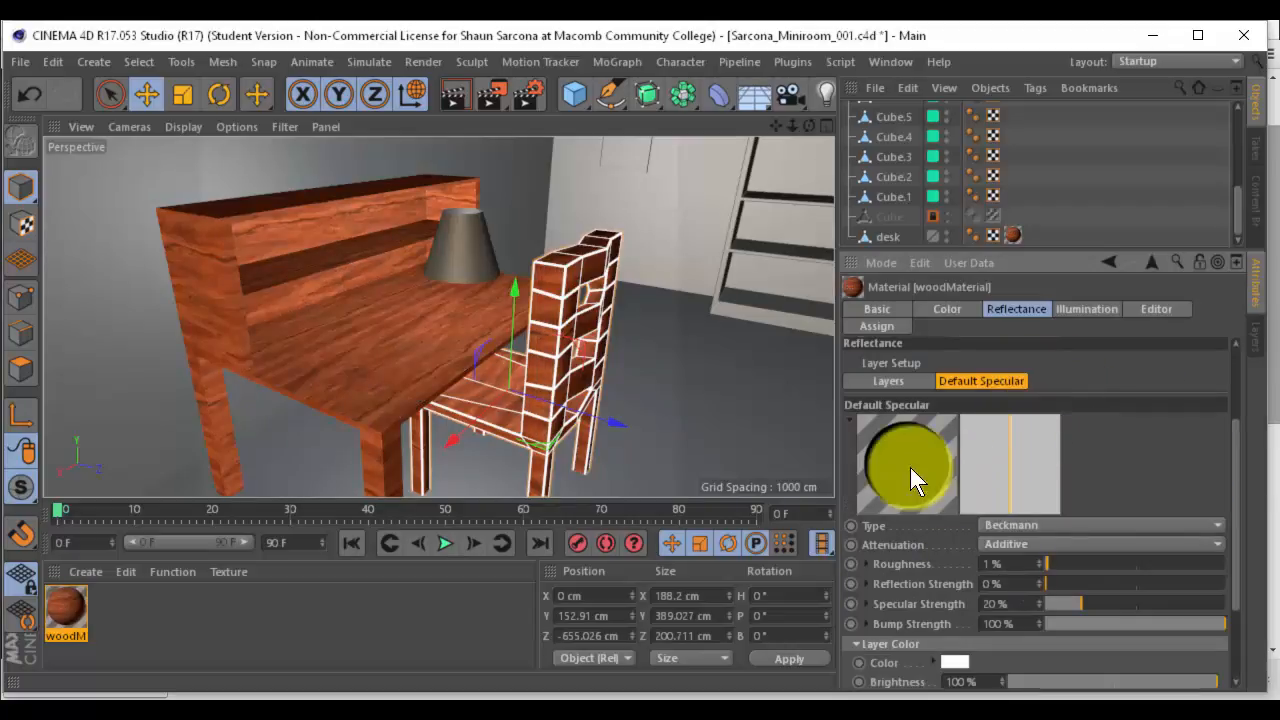
Set woodMaterial's default specular Roughness to 51% and Reflection Strength to 89%, and render the scene to the Picture Viewer
left_click(1051, 564)
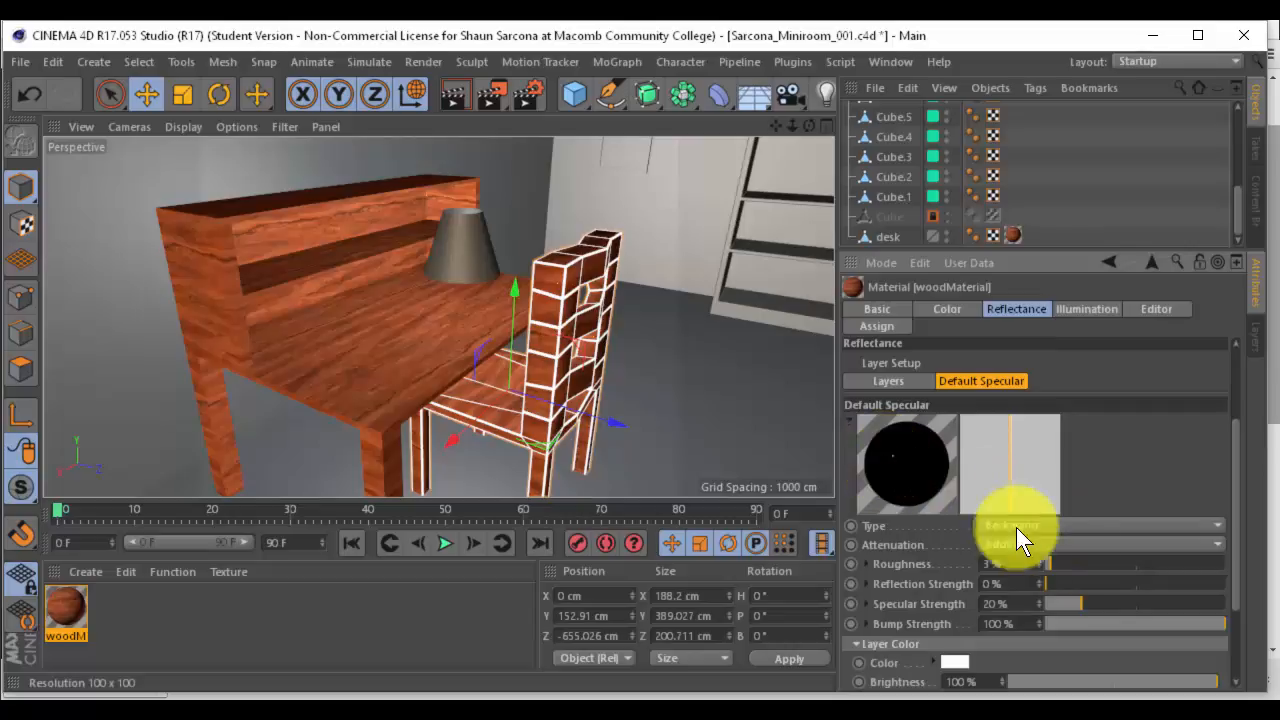
left_click_drag(1067, 564, 1208, 573)
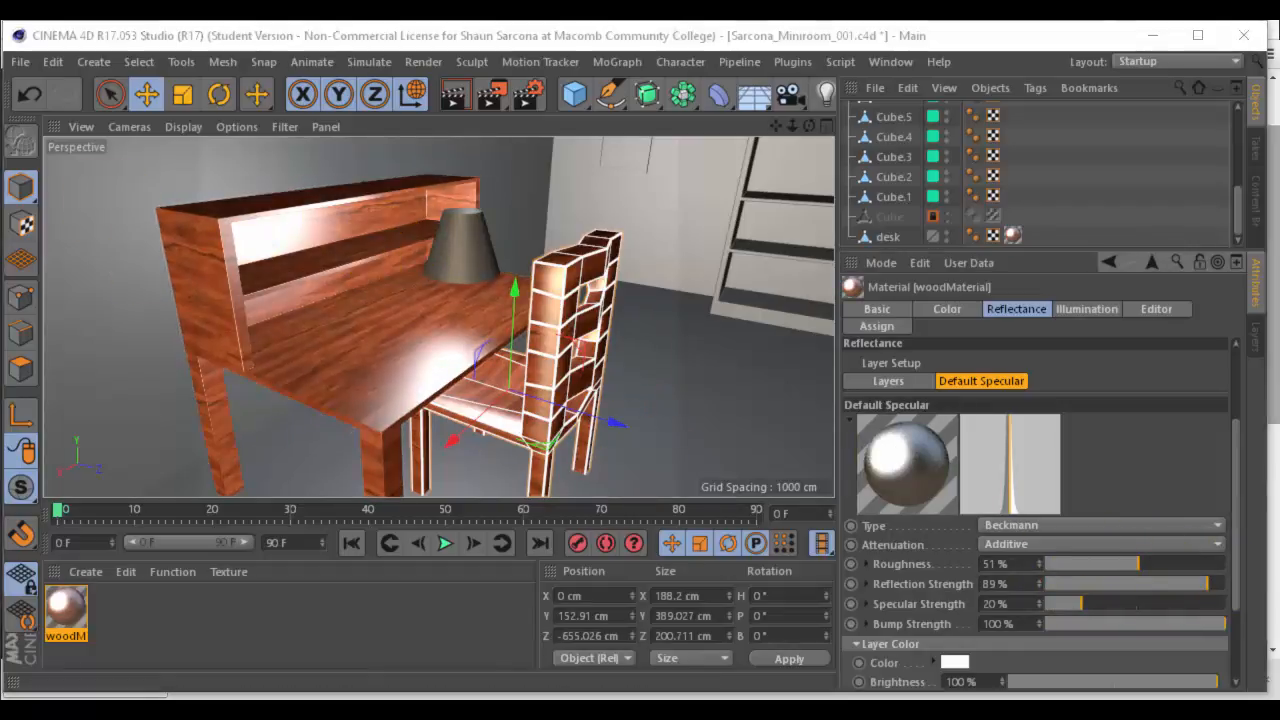
left_click_drag(403, 167, 696, 147)
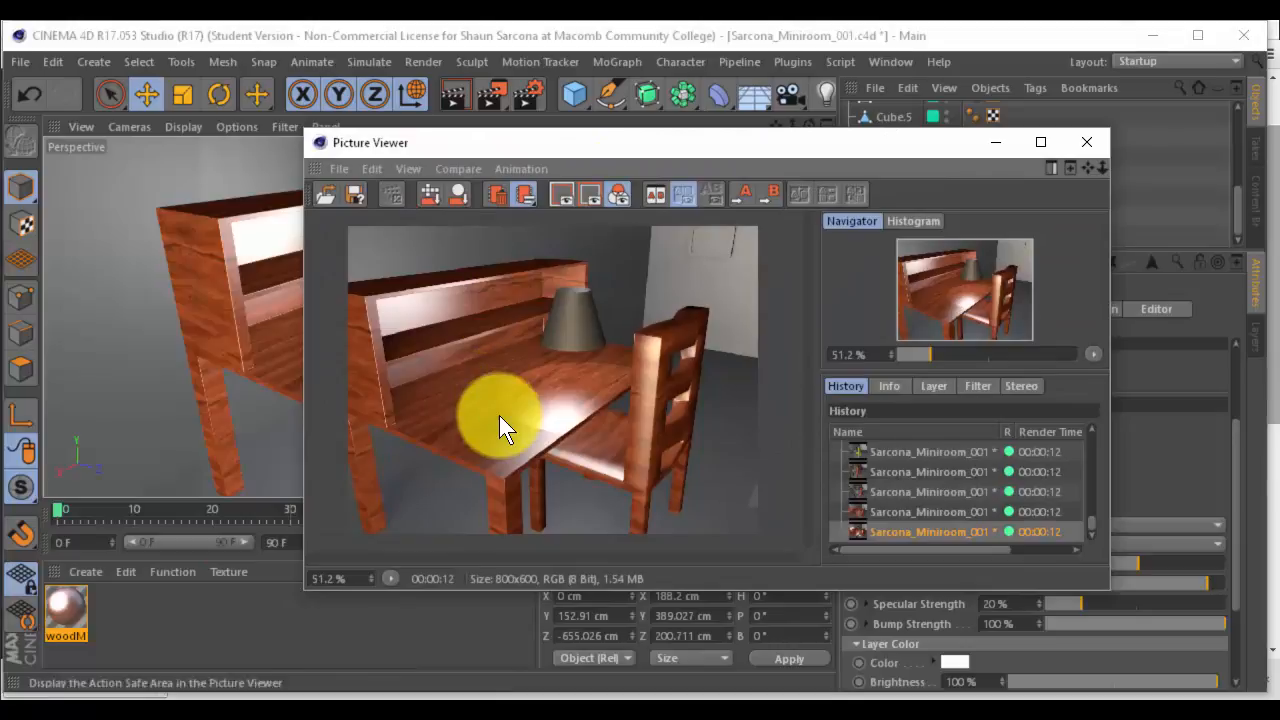
key("shift+r")
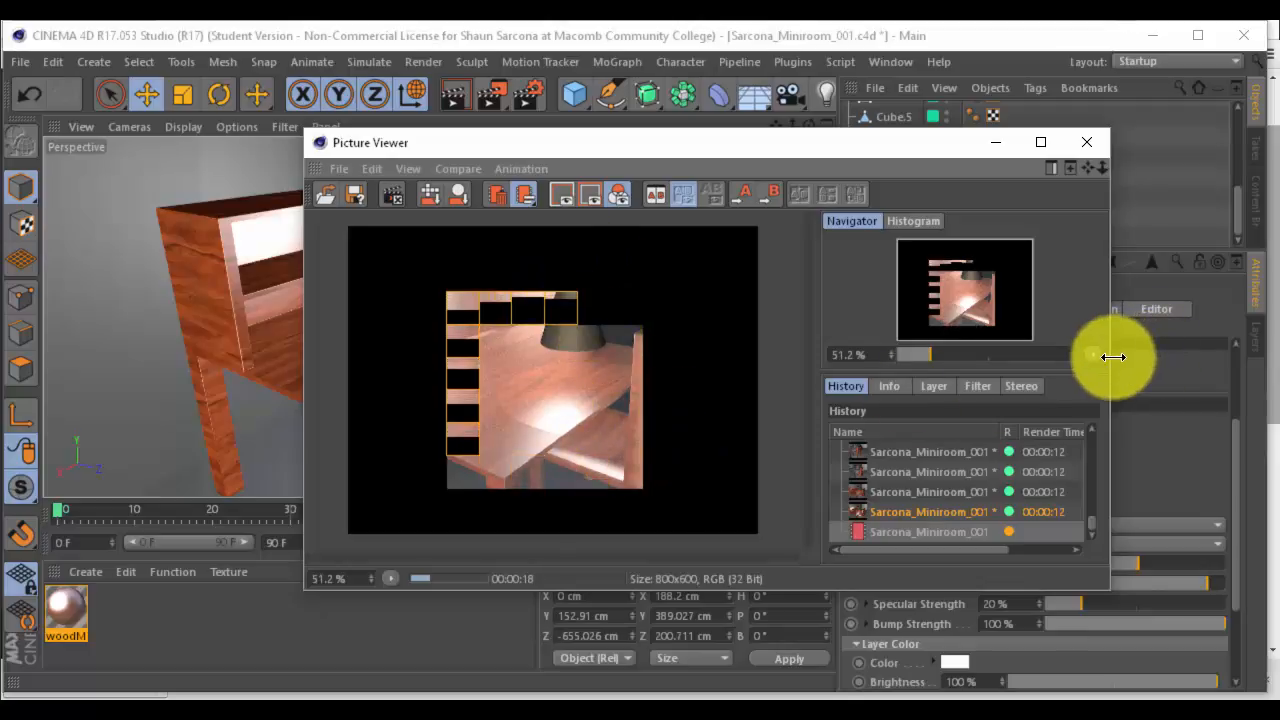
Watch the glossy desk and chair render through to completion, and move the render window aside
left_click_drag(1109, 356, 1207, 350)
left_click_drag(953, 150, 757, 147)
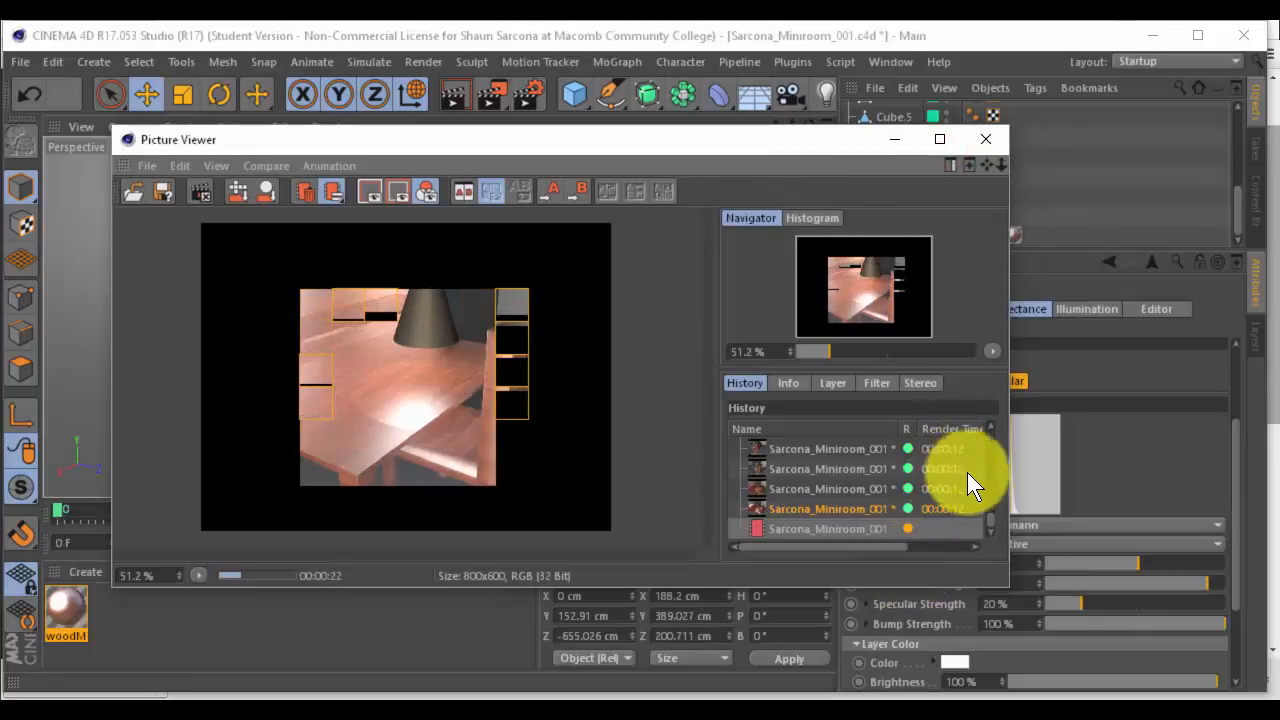
mouse_move(991, 519)
left_mouse_down()
mouse_move(990, 432)
mouse_move(988, 533)
left_mouse_up()
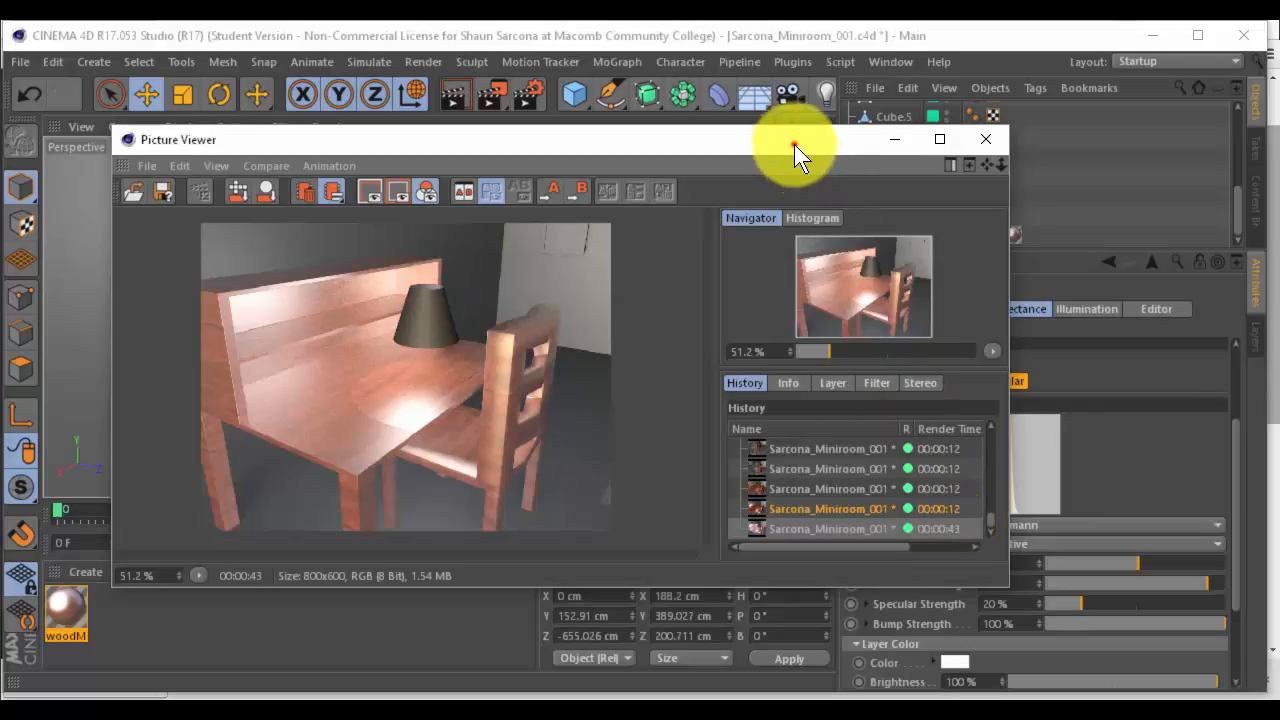
left_click_drag(794, 144, 0, 179)
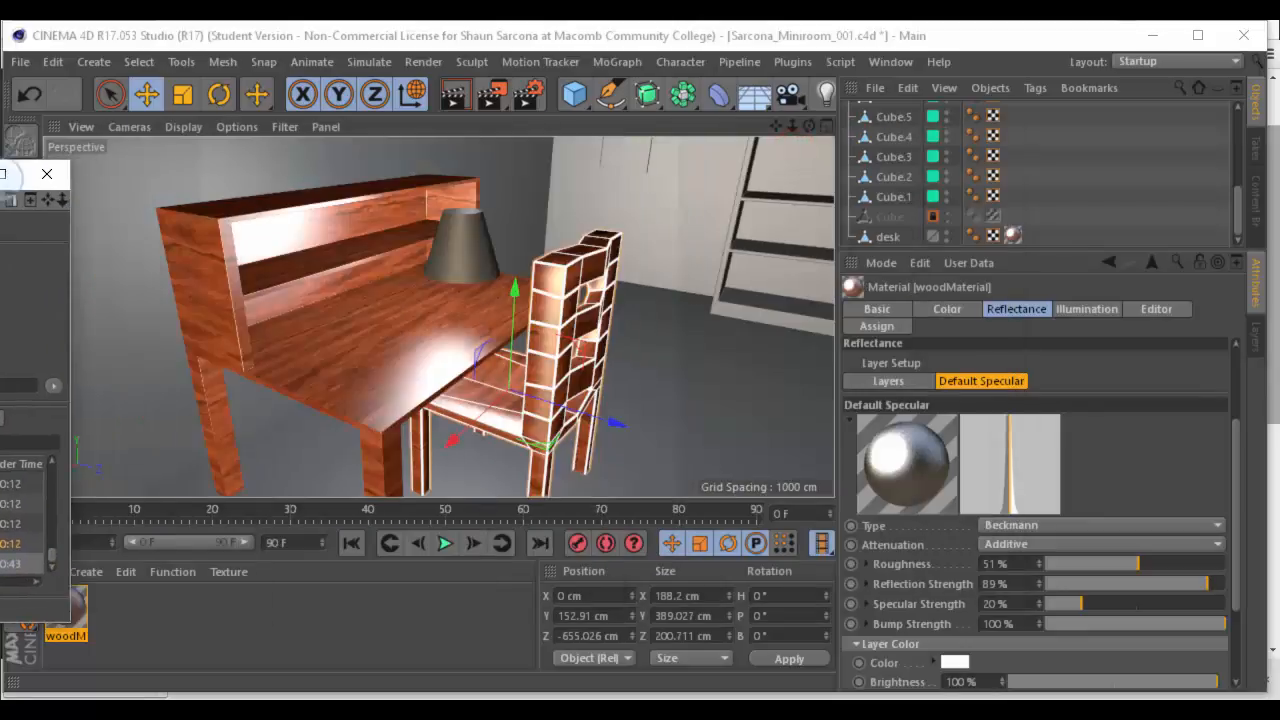
Set woodMaterial's Roughness to 0% and render the desk and chair again
left_click(1131, 564)
left_click_drag(1122, 563, 1034, 566)
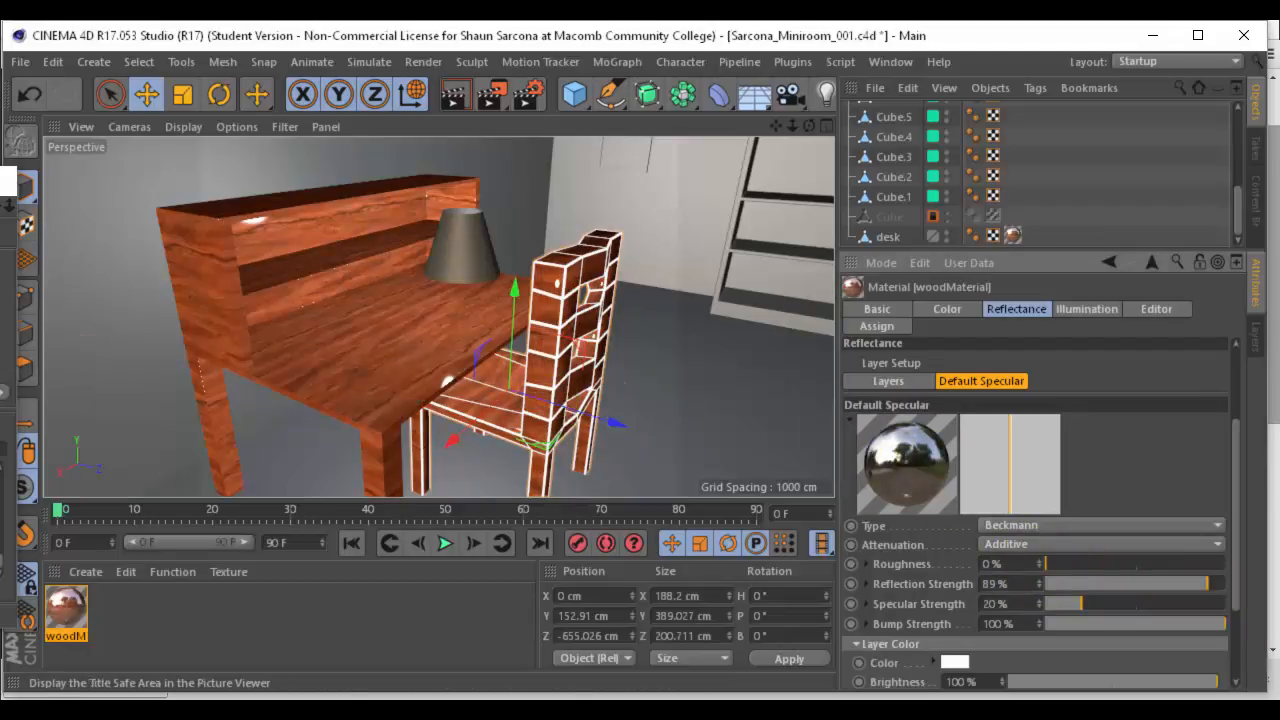
left_click_drag(0, 187, 406, 187)
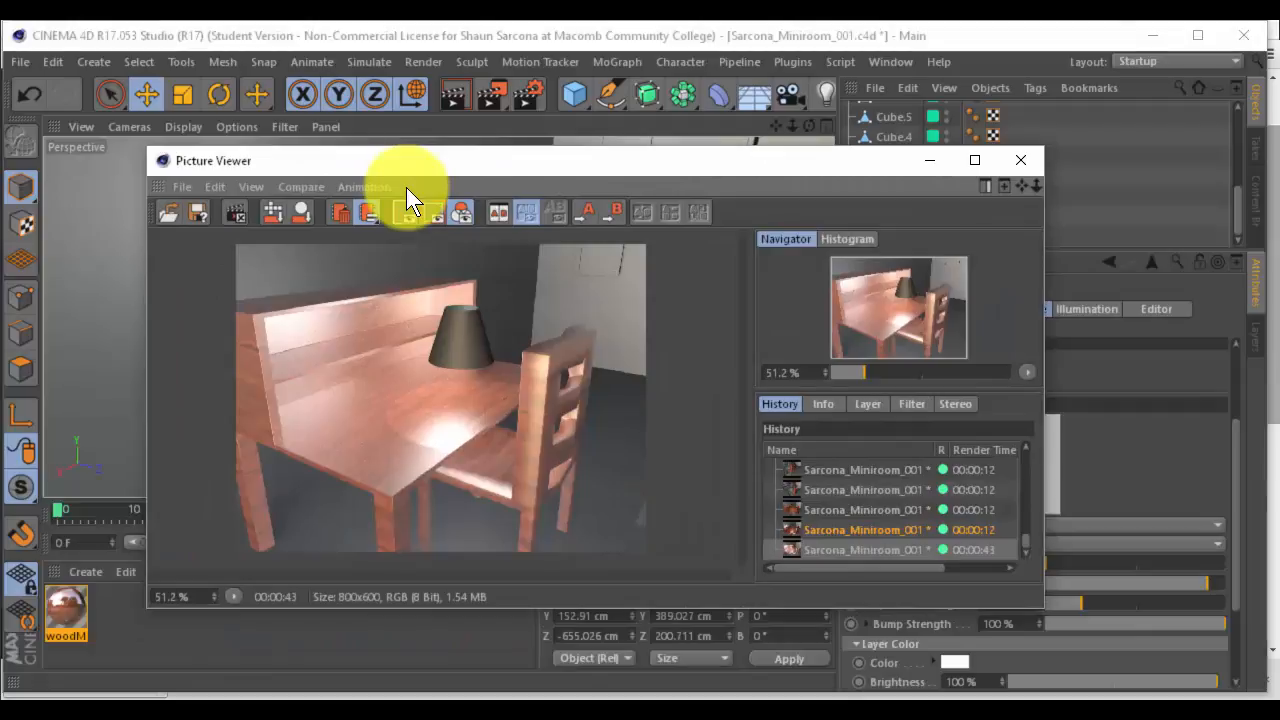
key("shift+r")
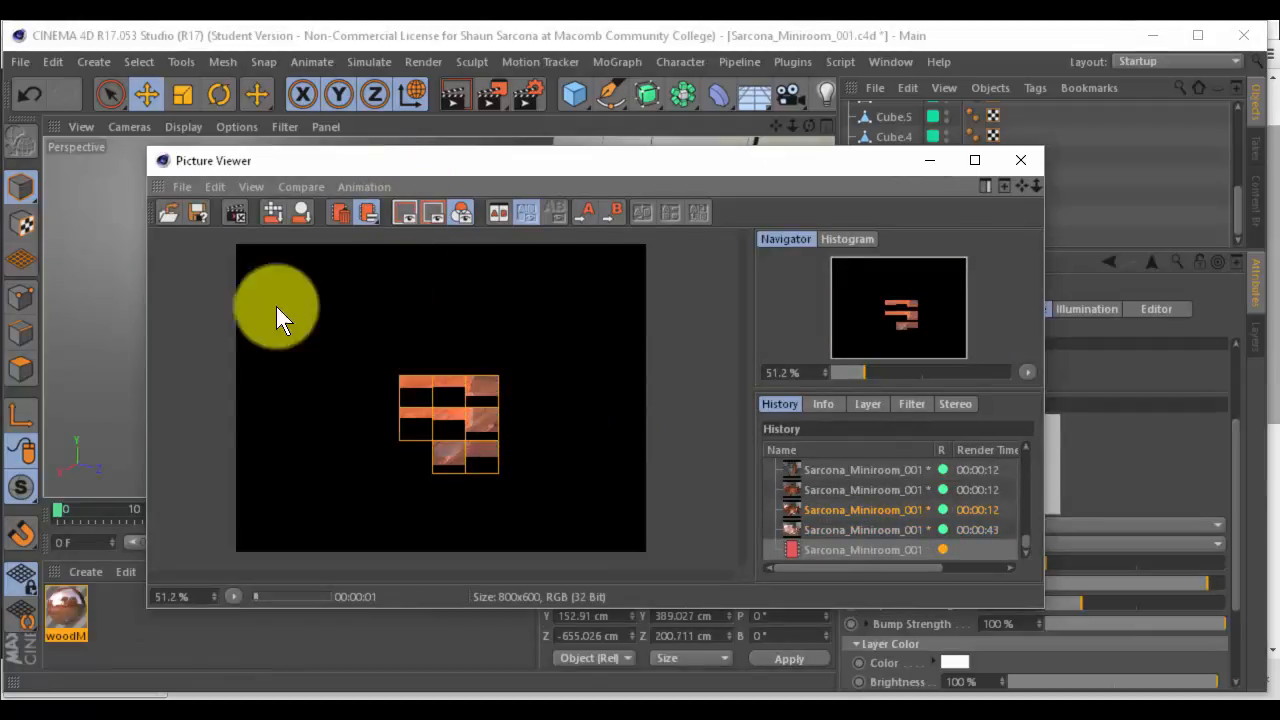
Compare the running render with the previous one, examine the desk reflections up close, and clear the render window away
left_click(843, 528)
left_click(849, 547)
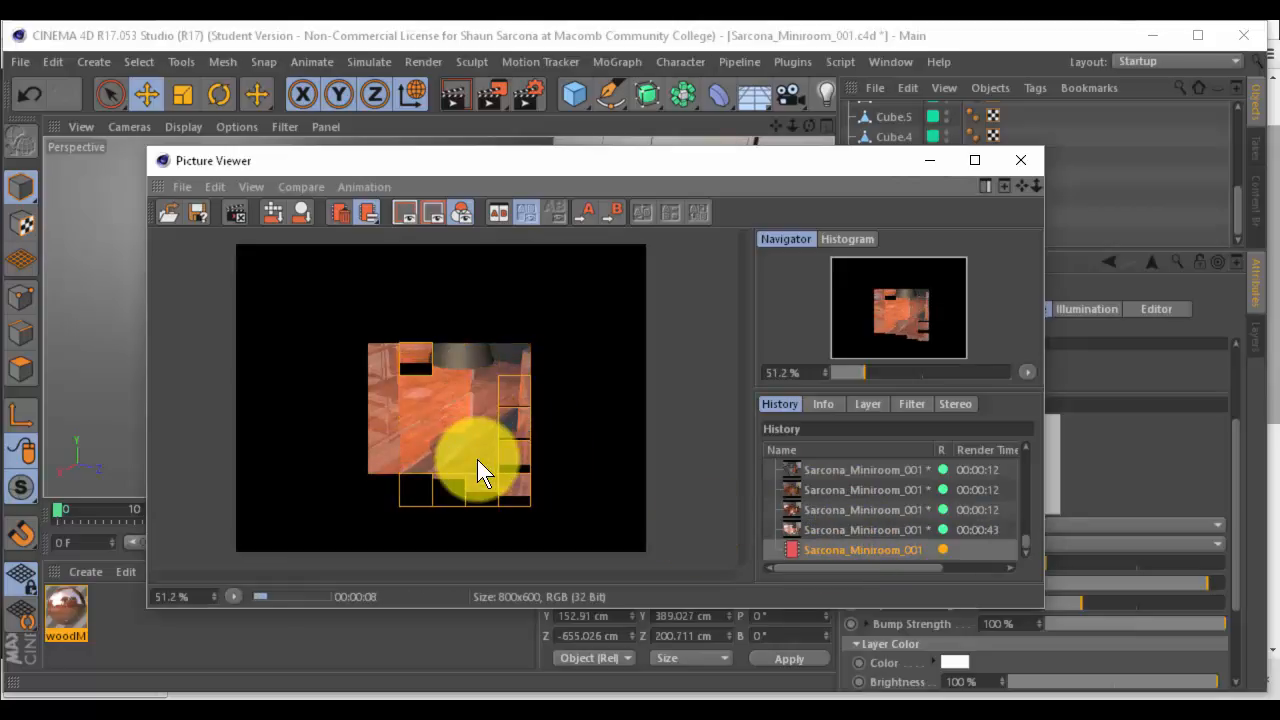
scroll(470, 440, "up", 1)
scroll(468, 431, "up", 1)
scroll(468, 431, "down", 1)
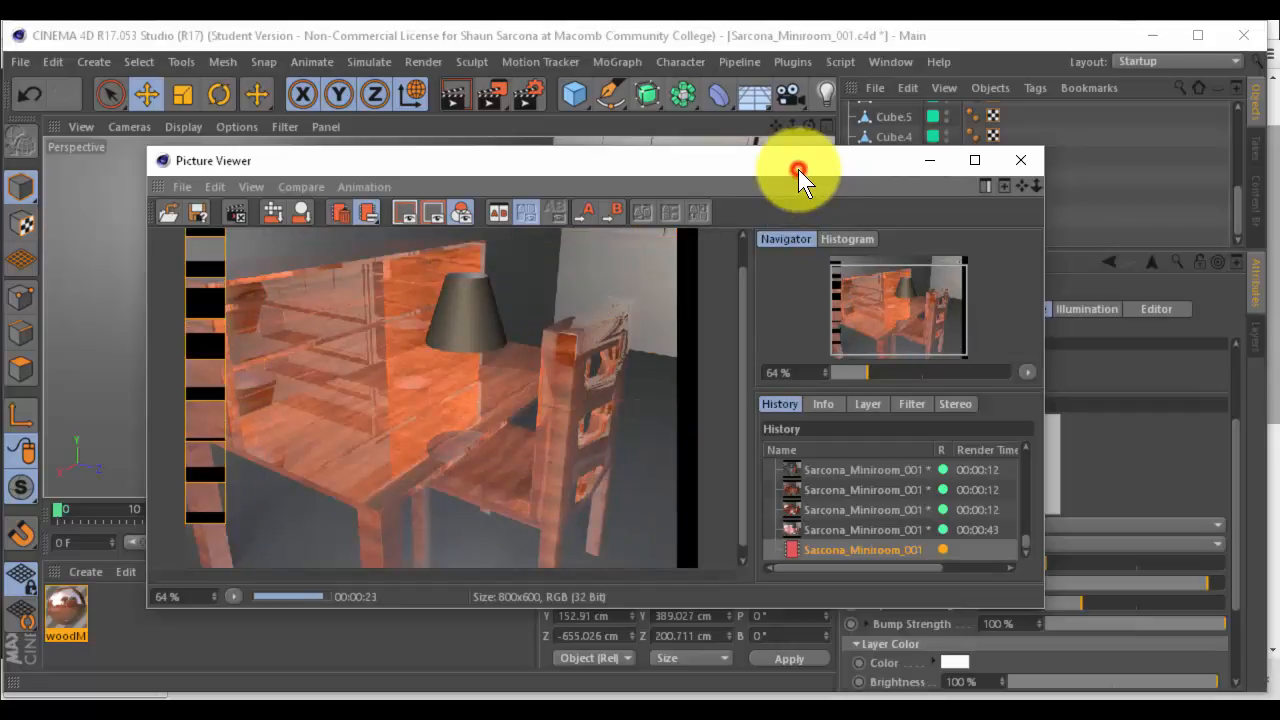
left_click_drag(798, 169, 0, 230)
Set woodMaterial's Roughness to 35%, Reflection Strength to 16% and Specular Strength to 13%, and display its basic properties
left_click_drag(1059, 557, 1068, 597)
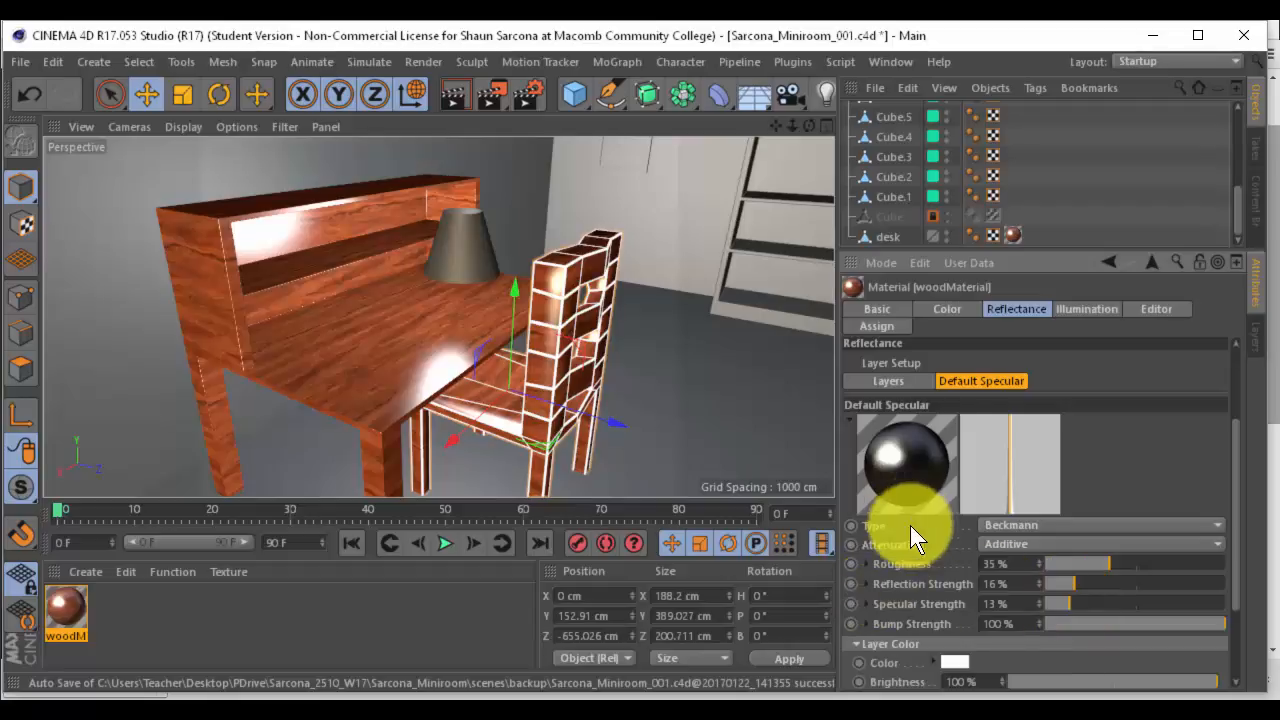
scroll(915, 558, "down", 3)
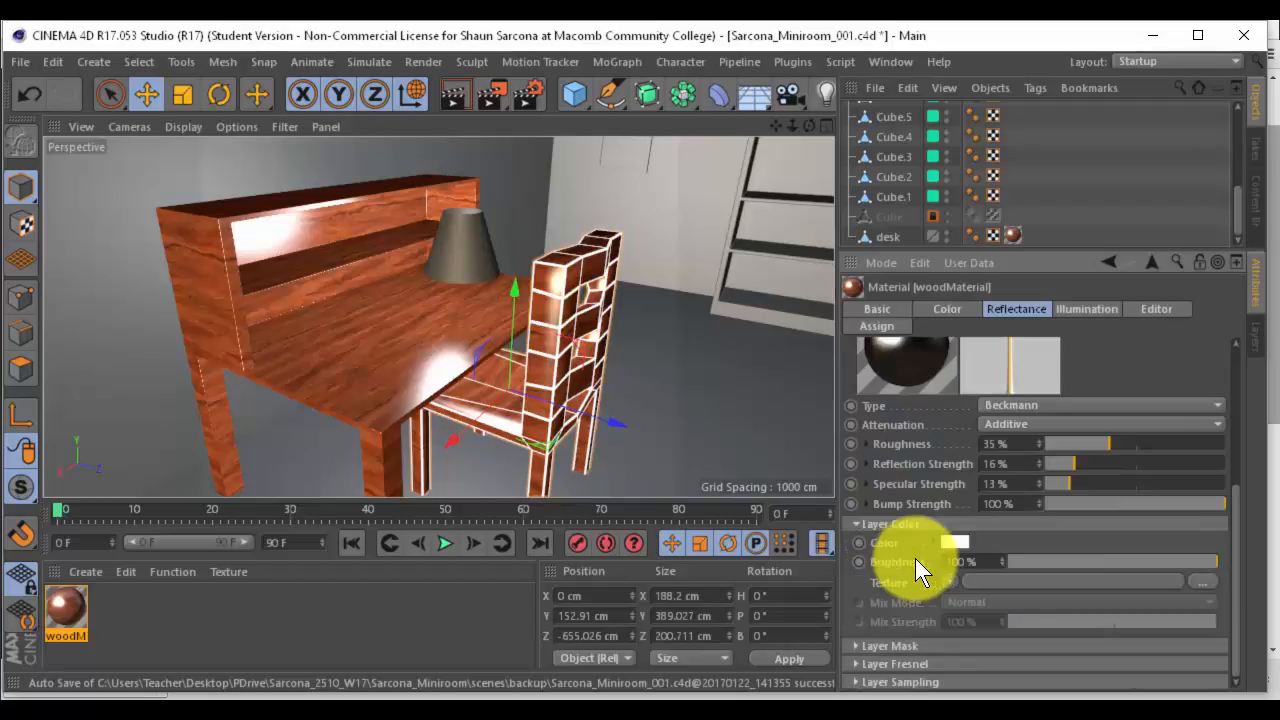
left_click(881, 305)
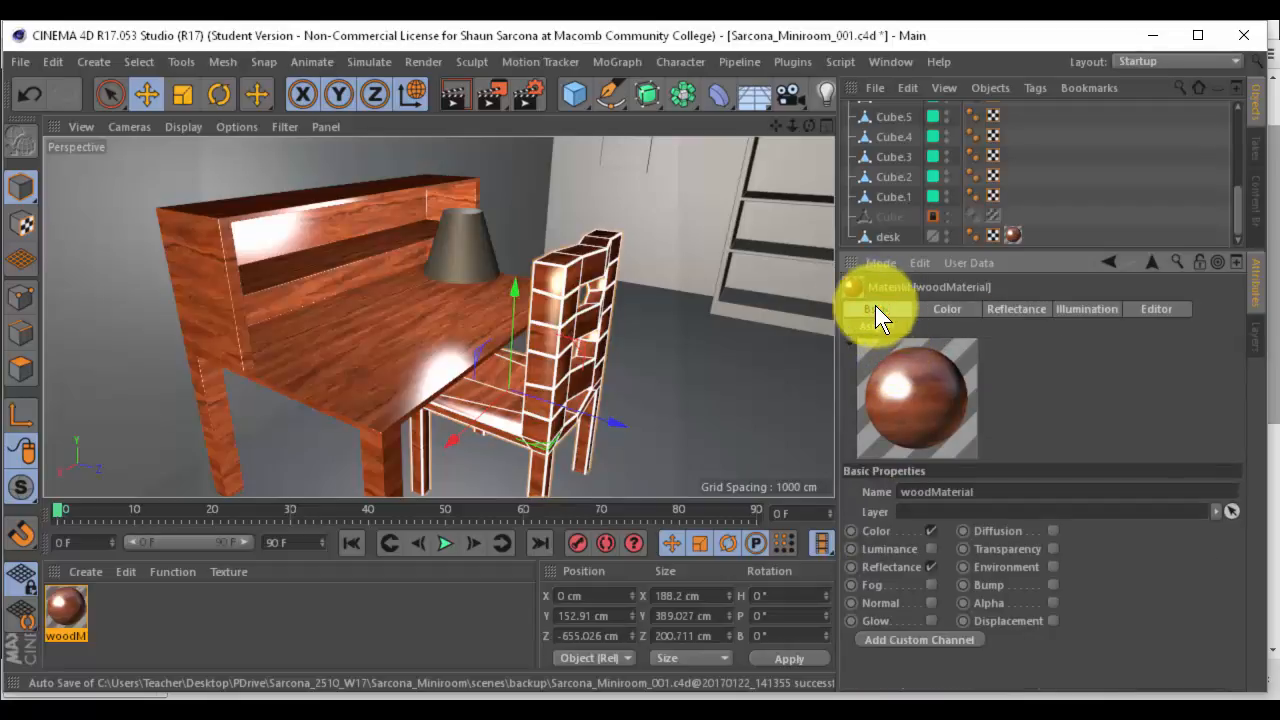
Inspect the mirror-like reflections in the last finished render at close range, and put the render window away
left_click_drag(0, 335, 732, 108)
scroll(600, 350, "up", 3)
scroll(735, 302, "up", 2)
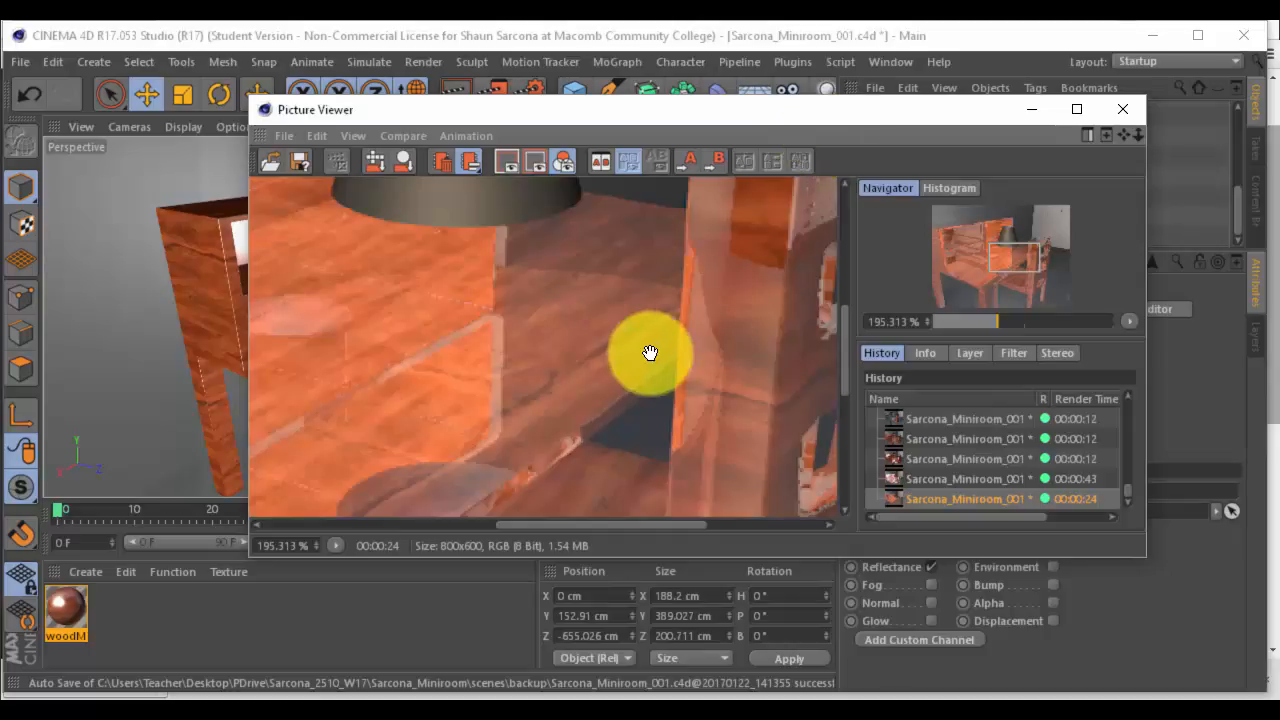
scroll(650, 352, "down", 4)
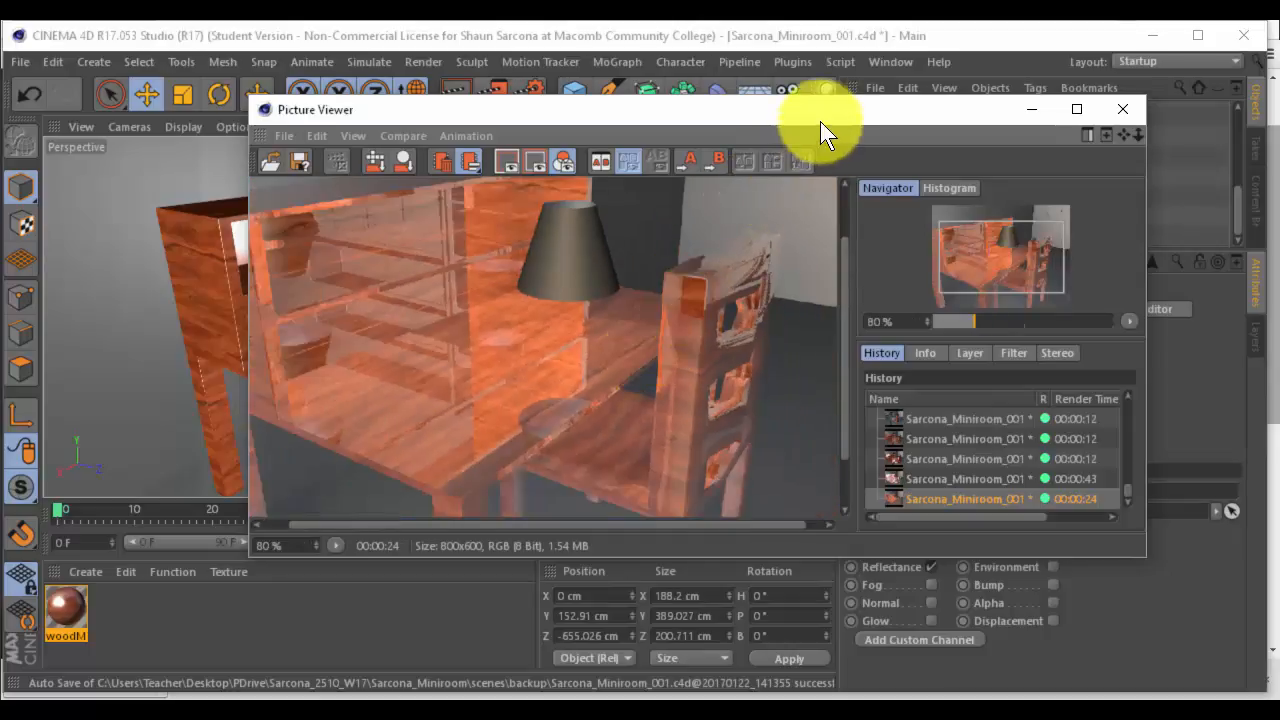
left_click_drag(705, 119, 0, 200)
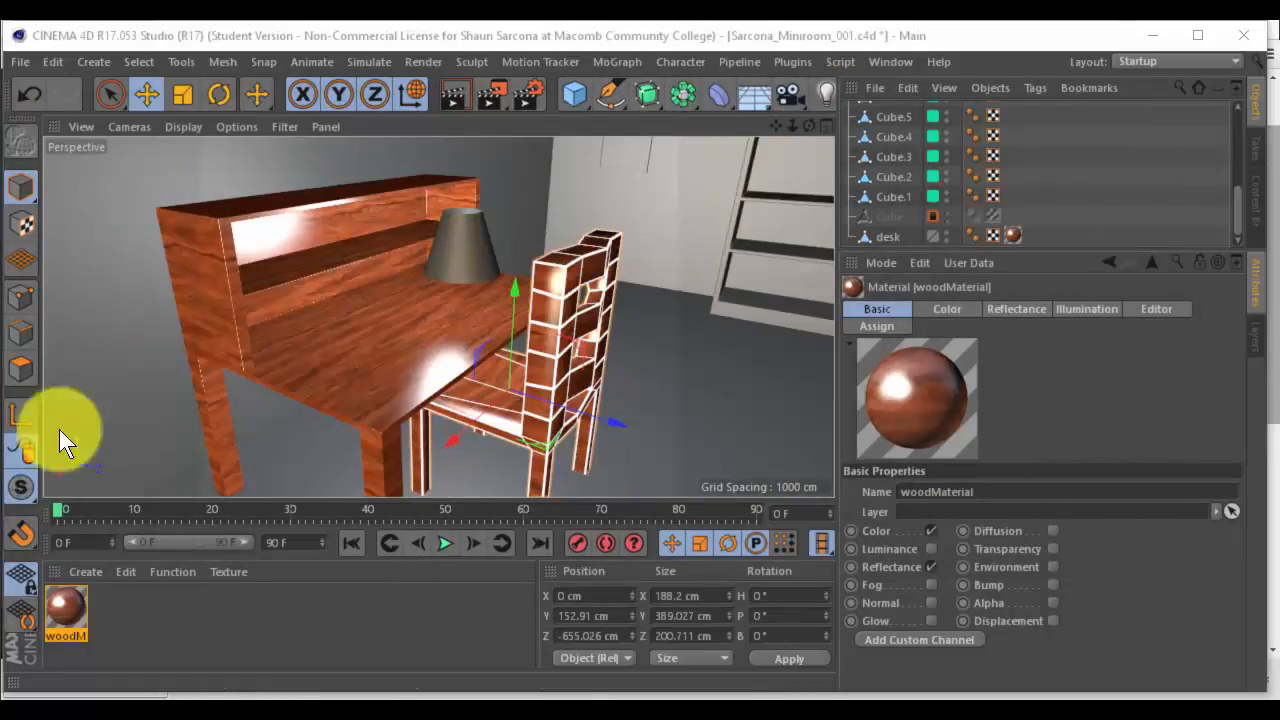
Enable the Bump channel on woodMaterial and display its settings
left_click(878, 311)
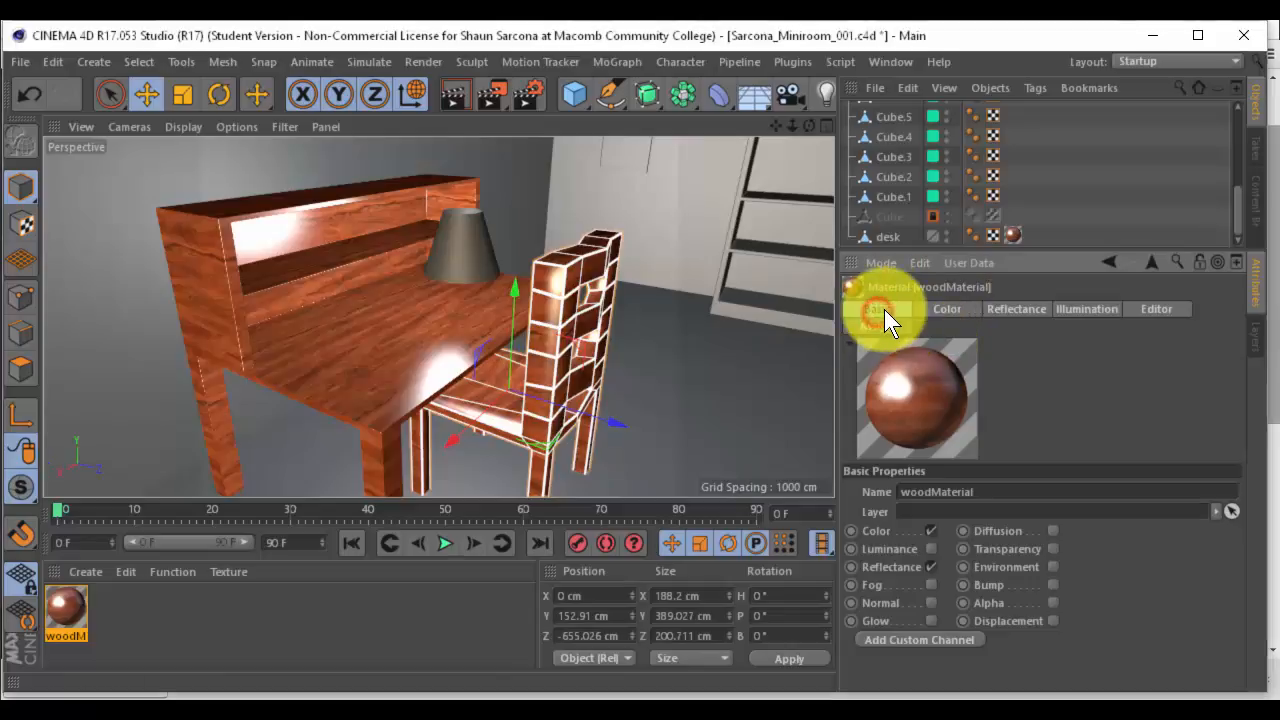
left_click(1054, 584)
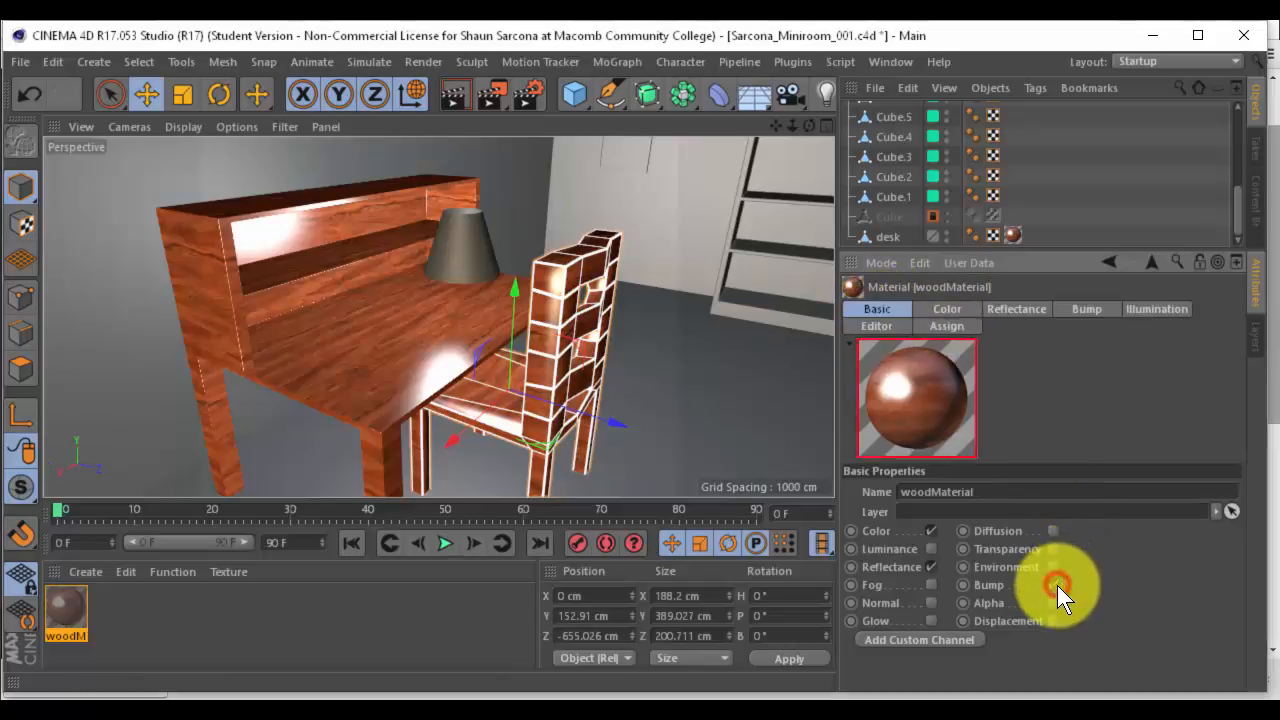
left_click(1087, 309)
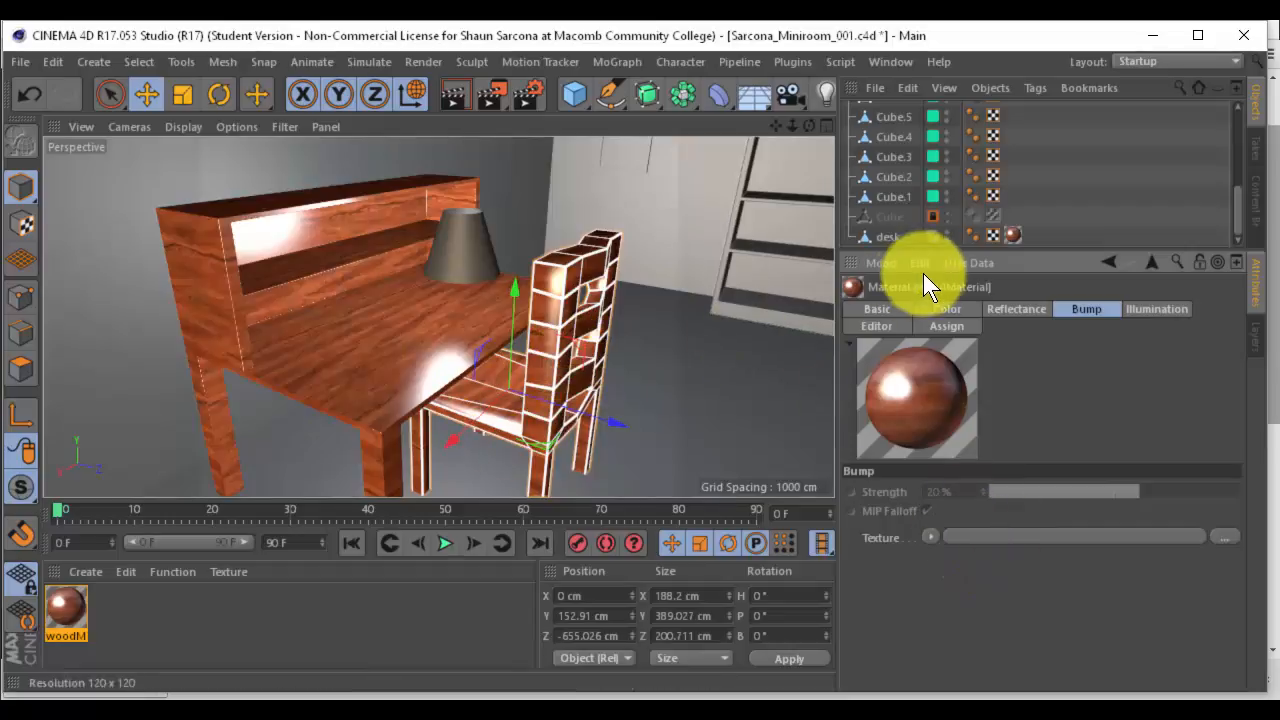
Copy the TexturesCom_WoodFine0003_seamless_S.jpg texture from woodMaterial's Color channel and paste it into the Bump channel's texture
left_click(940, 305)
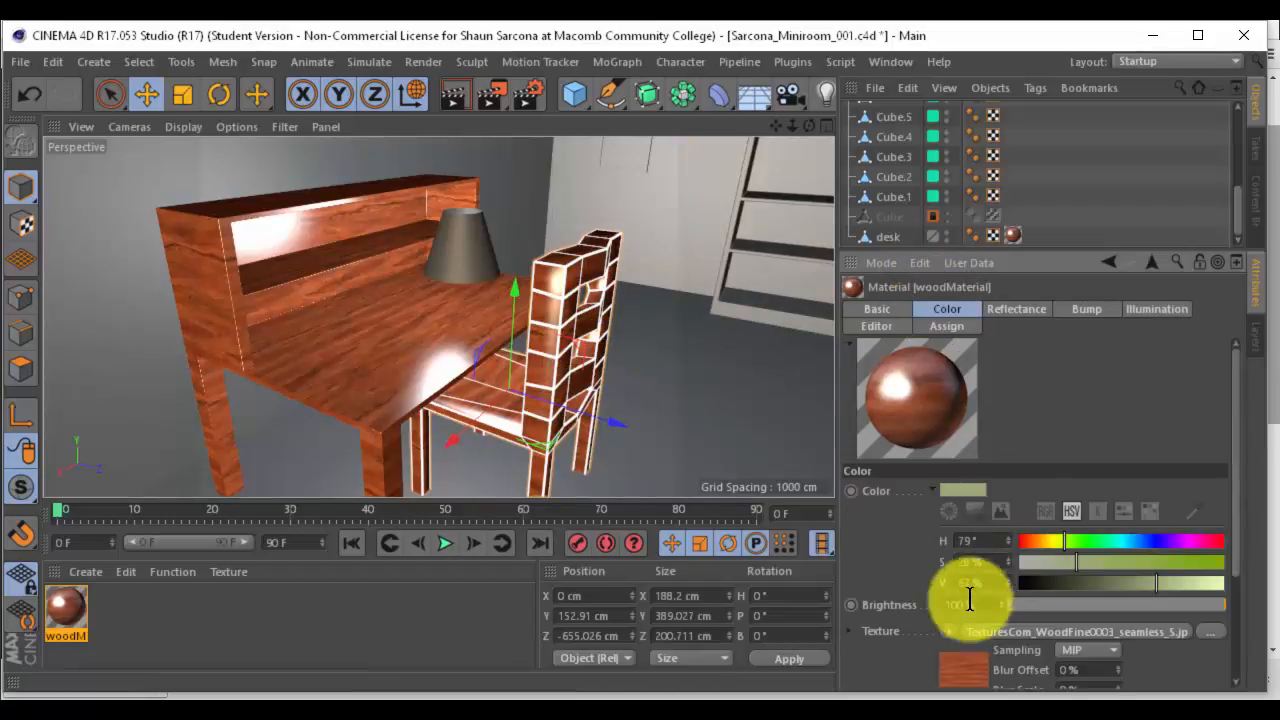
left_click(950, 631)
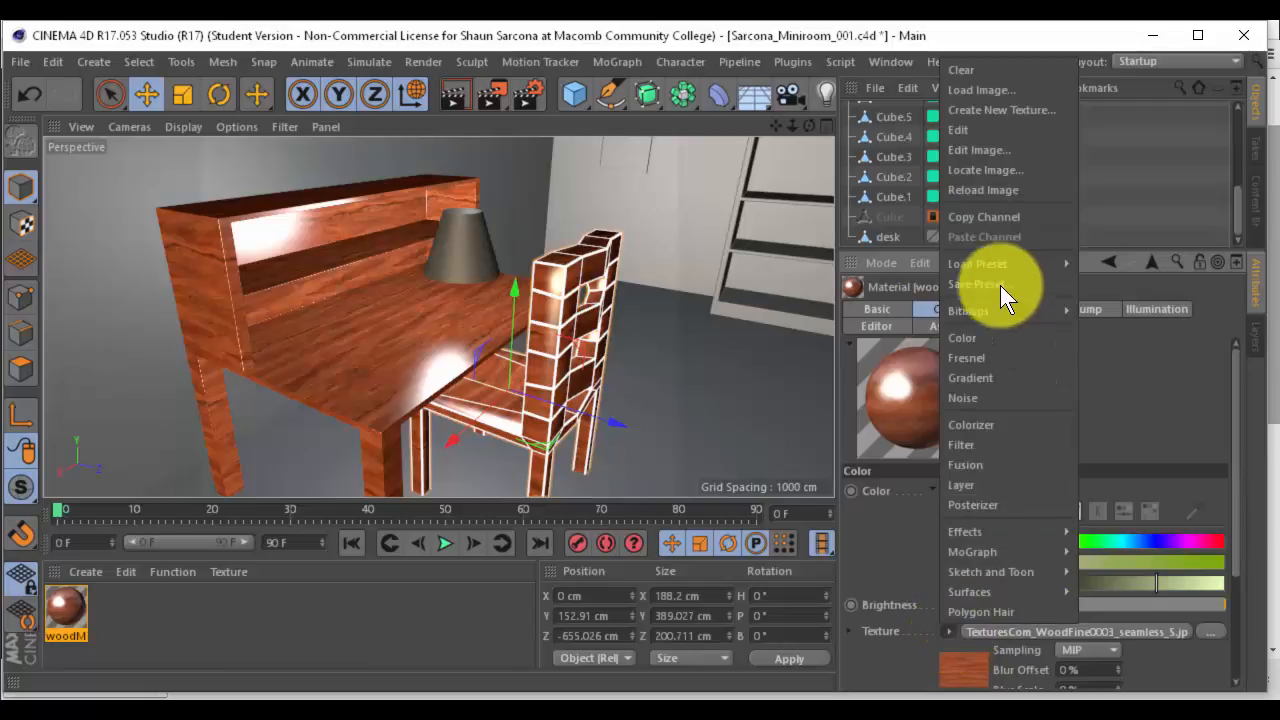
left_click(988, 218)
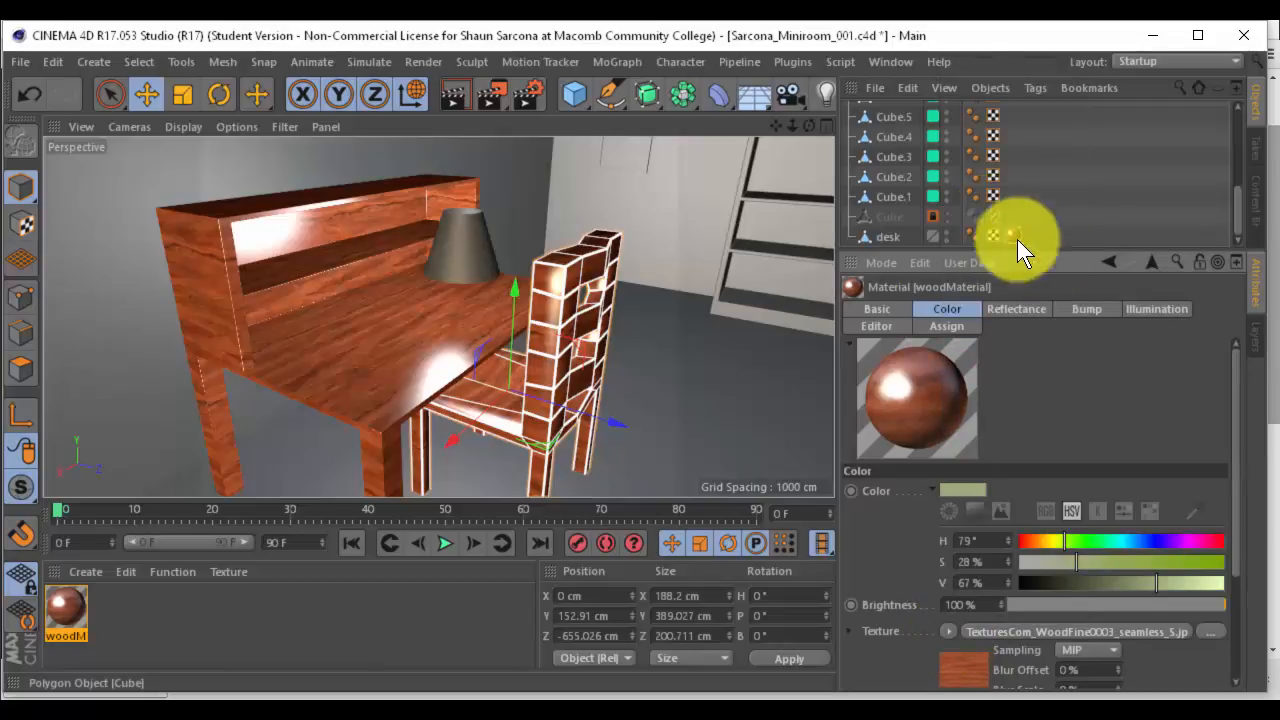
left_click(1093, 305)
left_click(931, 536)
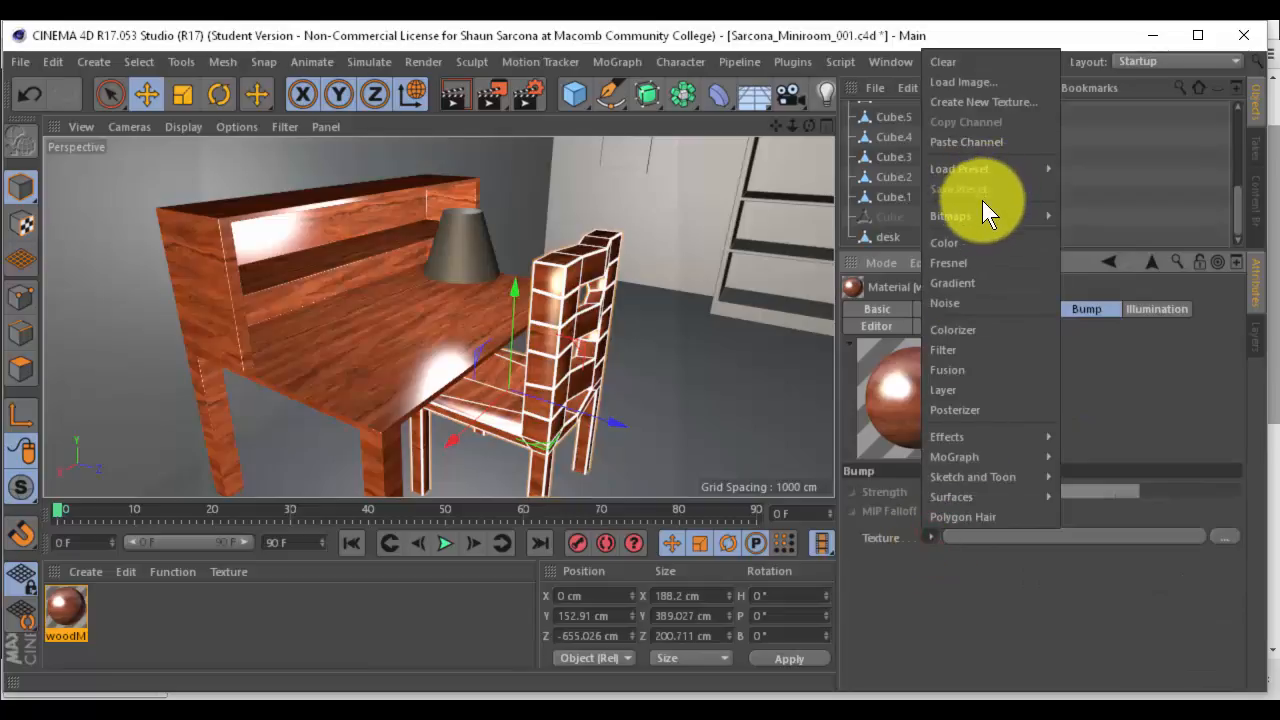
left_click(986, 142)
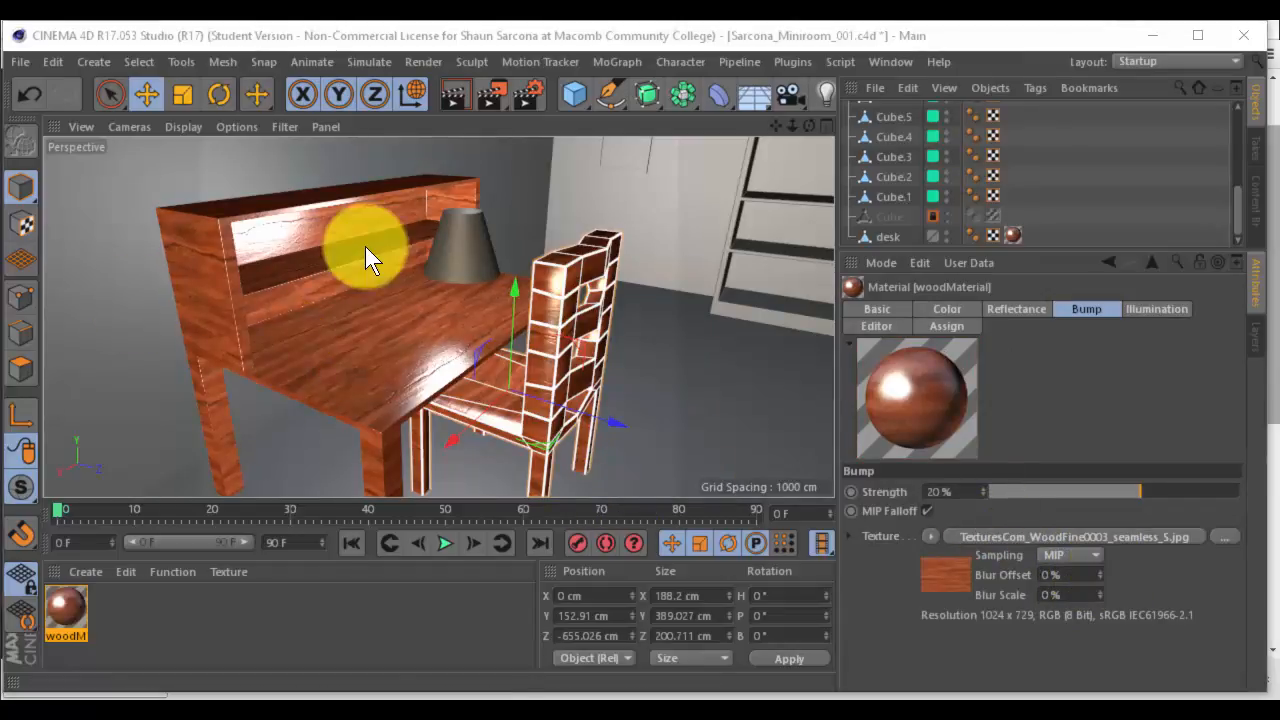
Render the bump-mapped desk to the Picture Viewer and magnify the highlight on the desktop's edge
left_click(491, 94)
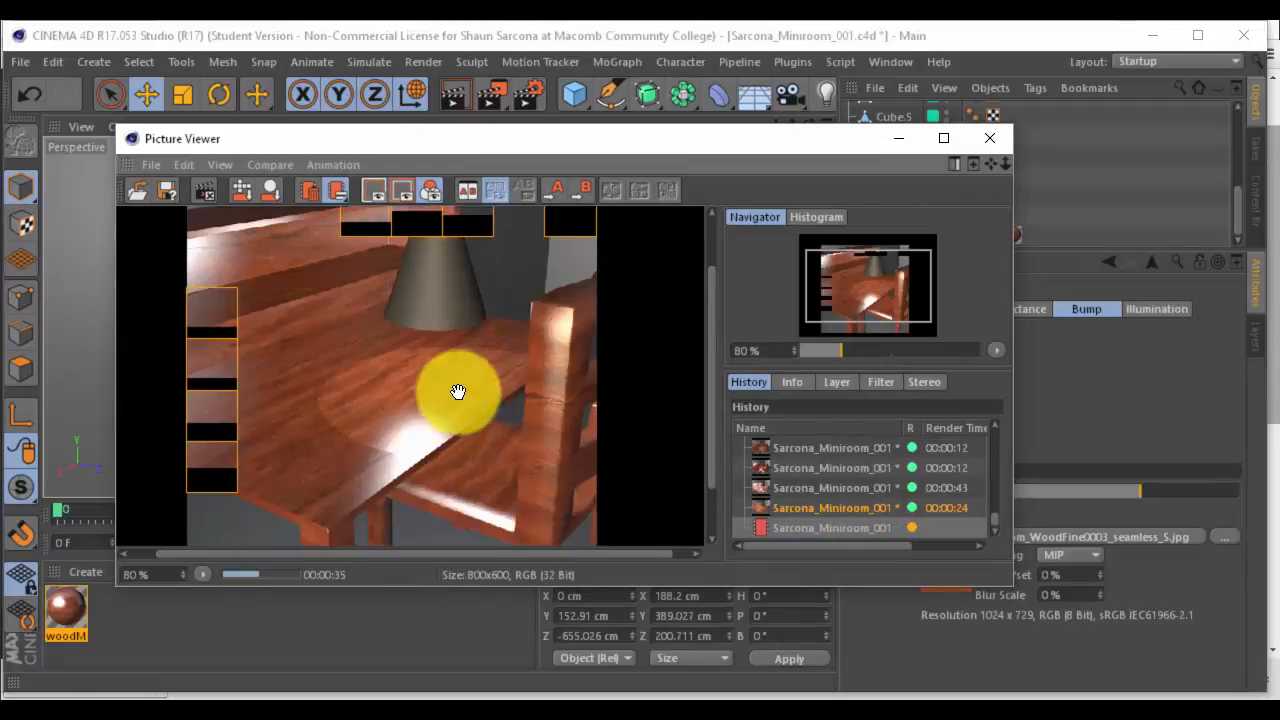
scroll(460, 395, "up", 2)
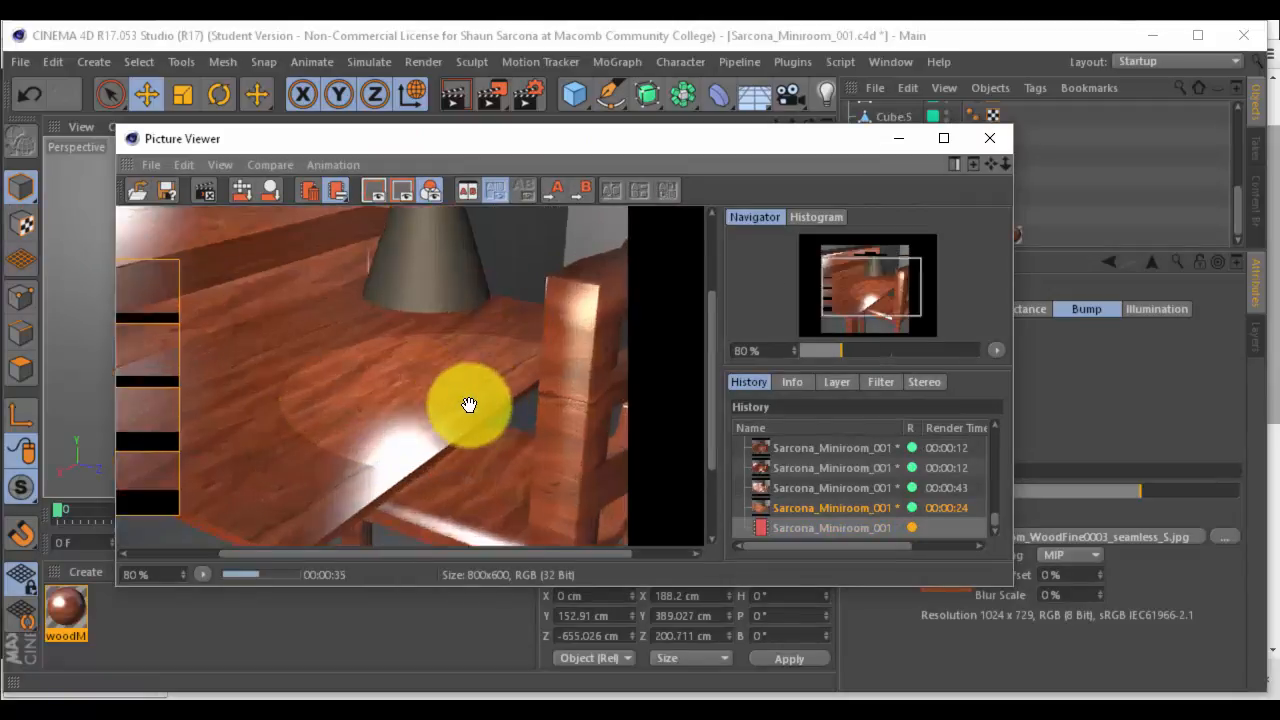
left_click_drag(322, 441, 426, 346)
scroll(424, 350, "up", 4)
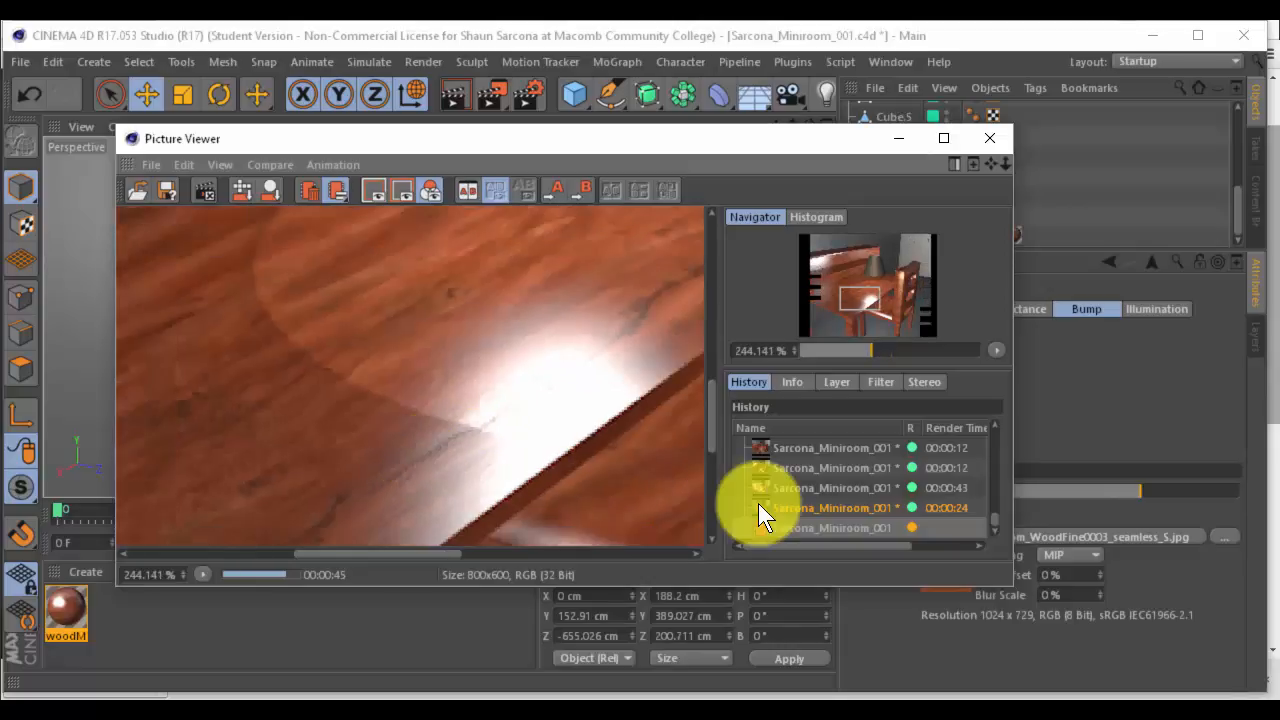
Compare the magnified desktop highlight across the earlier renders and the newest bump-mapped render in the history
left_click(804, 505)
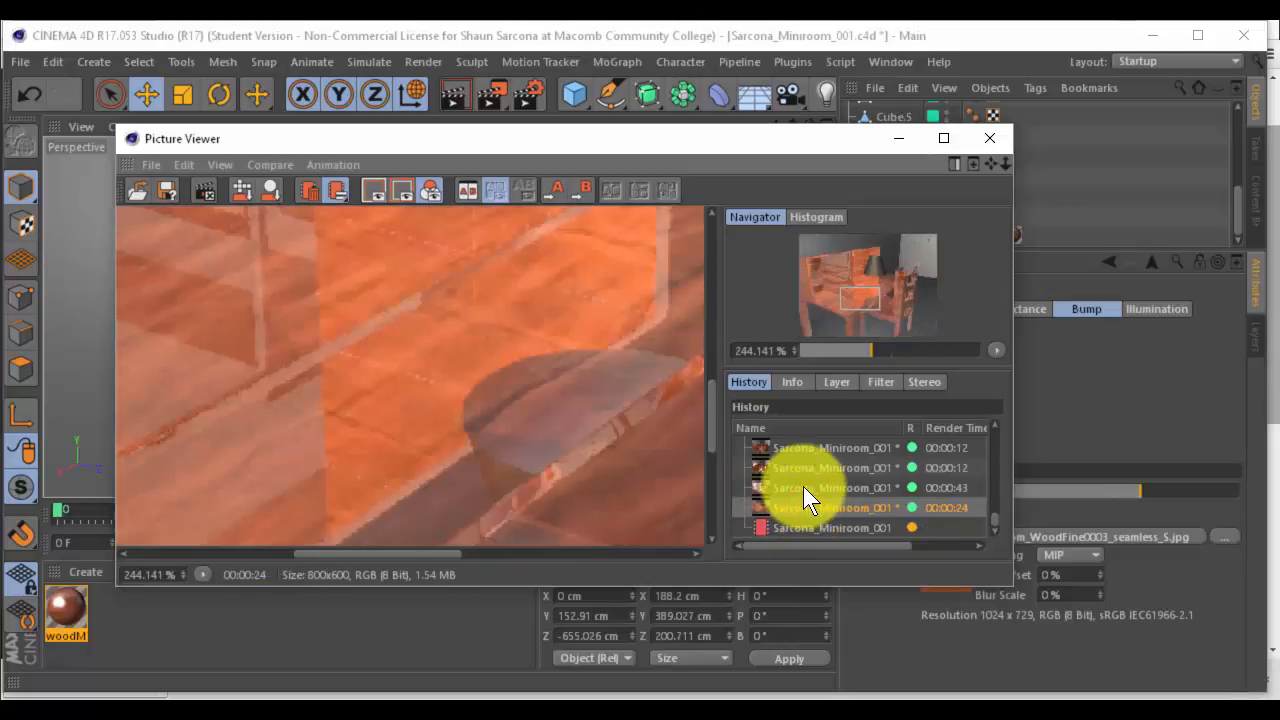
left_click(803, 487)
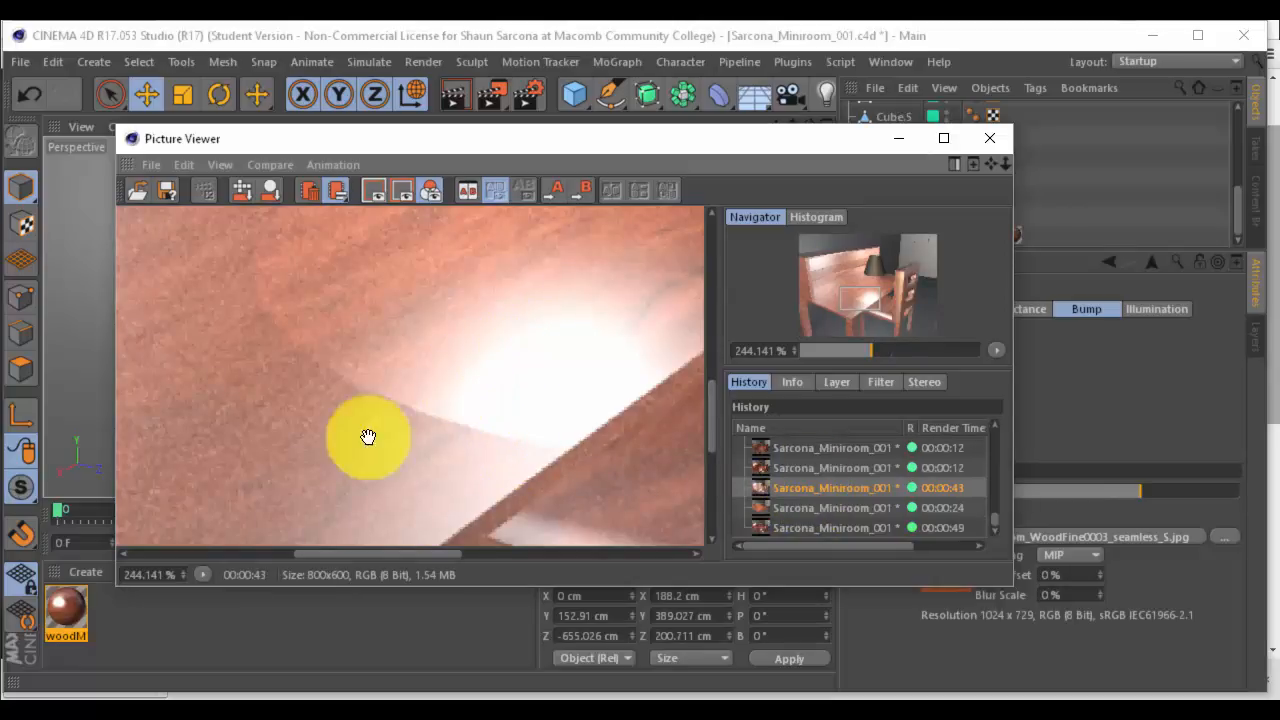
left_click(786, 469)
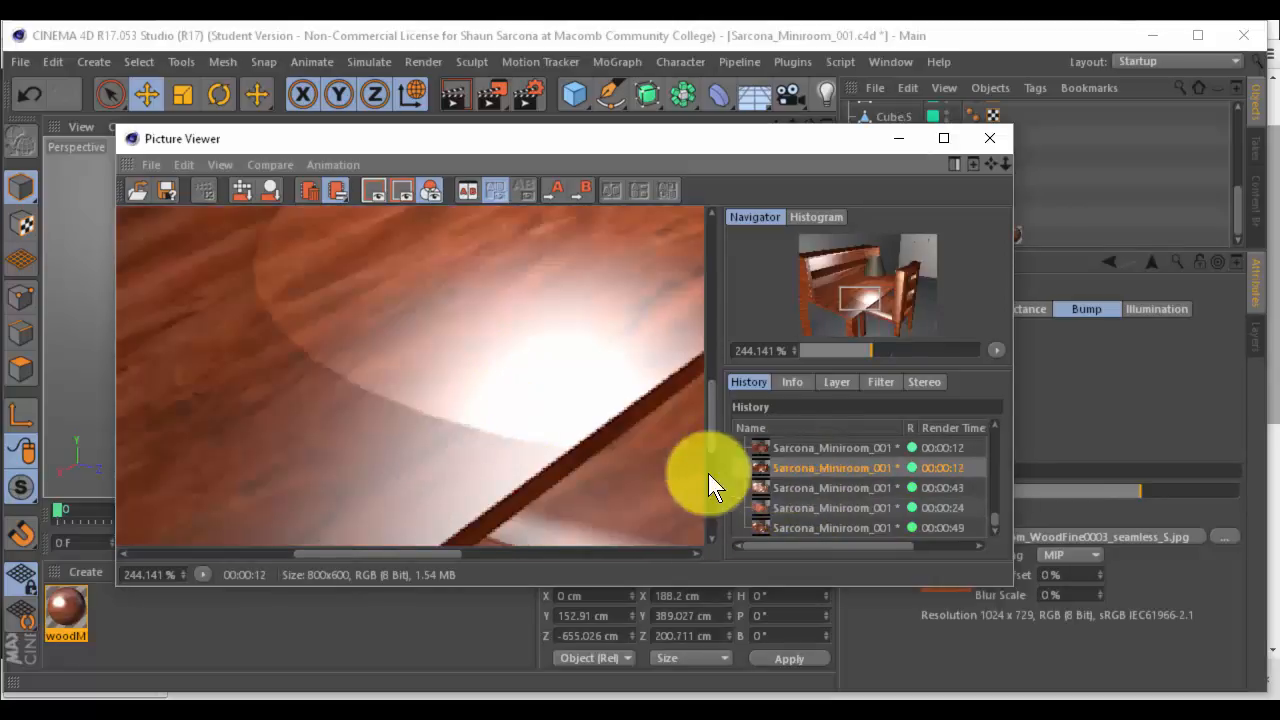
left_click(816, 528)
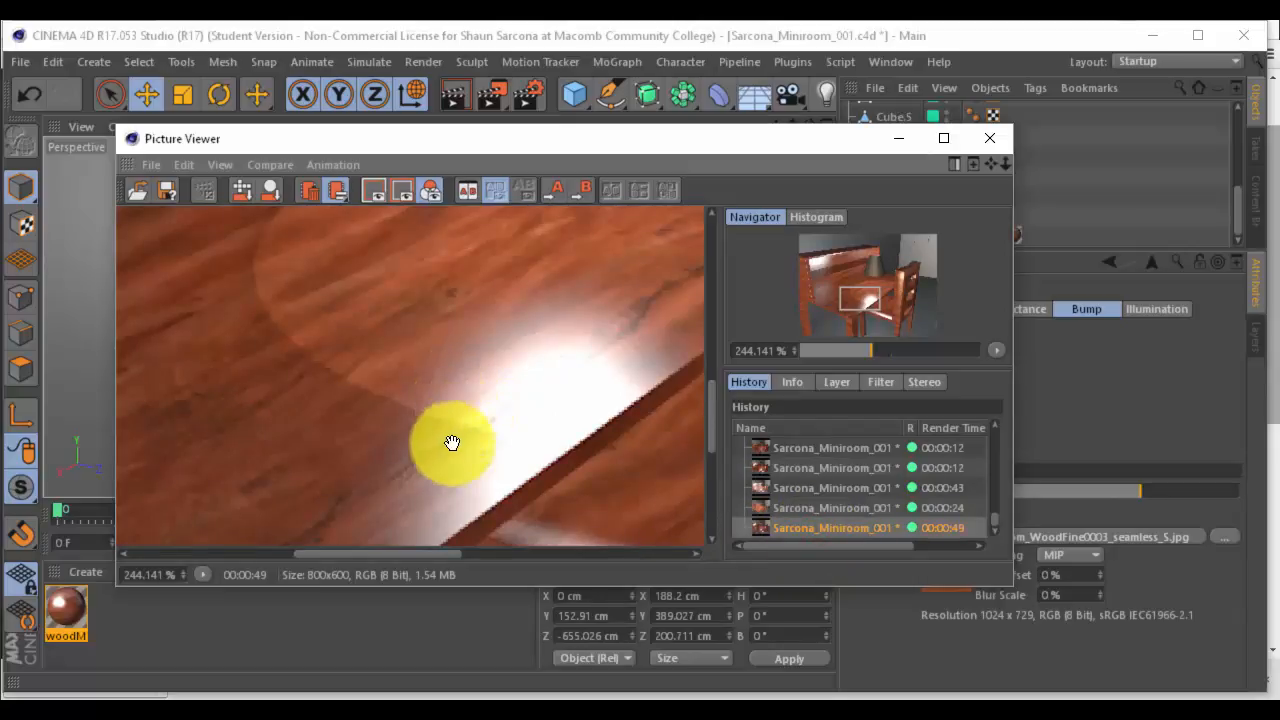
View the whole bump-mapped render and compare it with the earlier renders in the history
scroll(449, 466, "down", 3)
left_click_drag(332, 410, 486, 380)
scroll(486, 380, "down", 3)
scroll(522, 393, "down", 1)
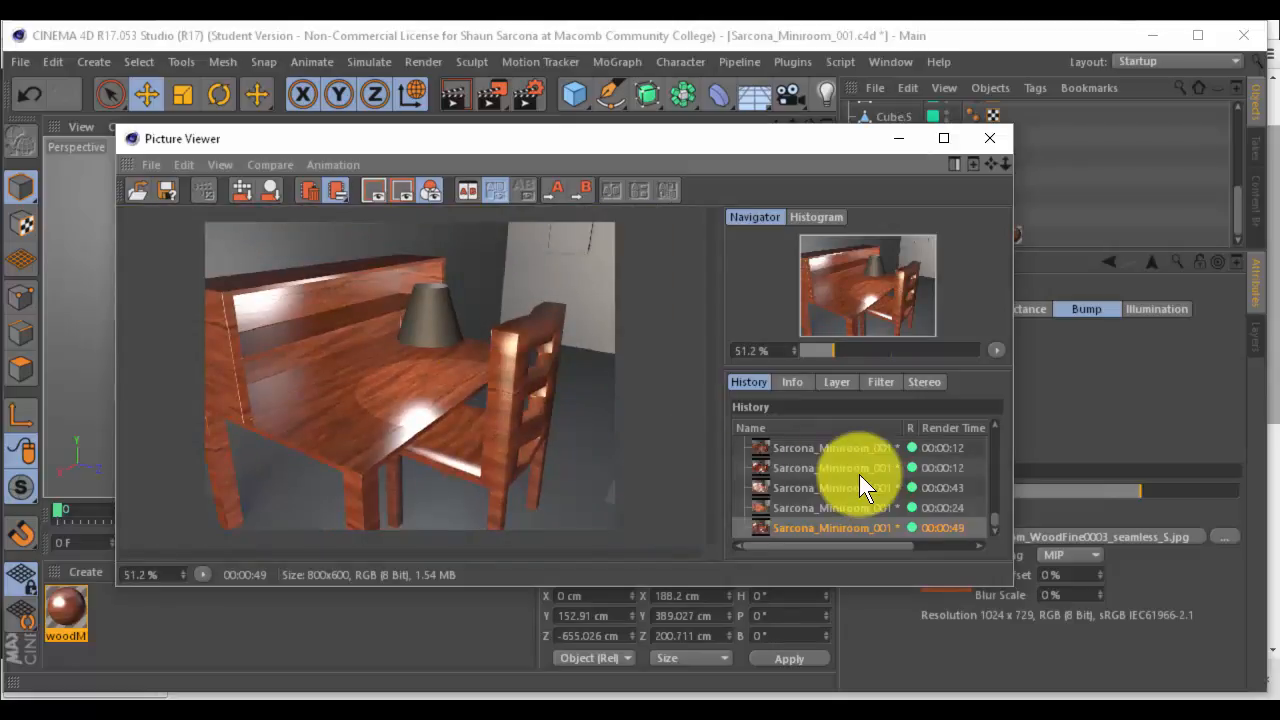
left_click(859, 474)
left_click(836, 527)
left_click(836, 487)
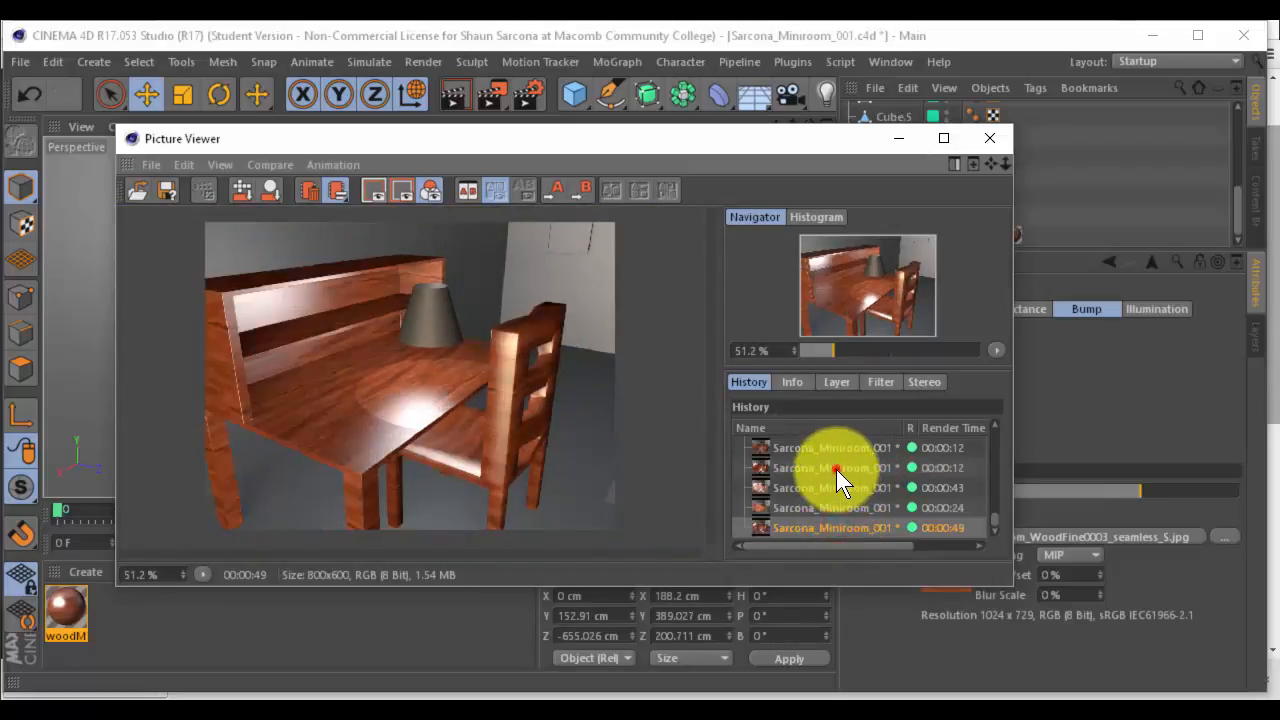
Try stronger bump on woodMaterial, settle on a Bump strength of 8%, and minimize the Picture Viewer
left_click(838, 524)
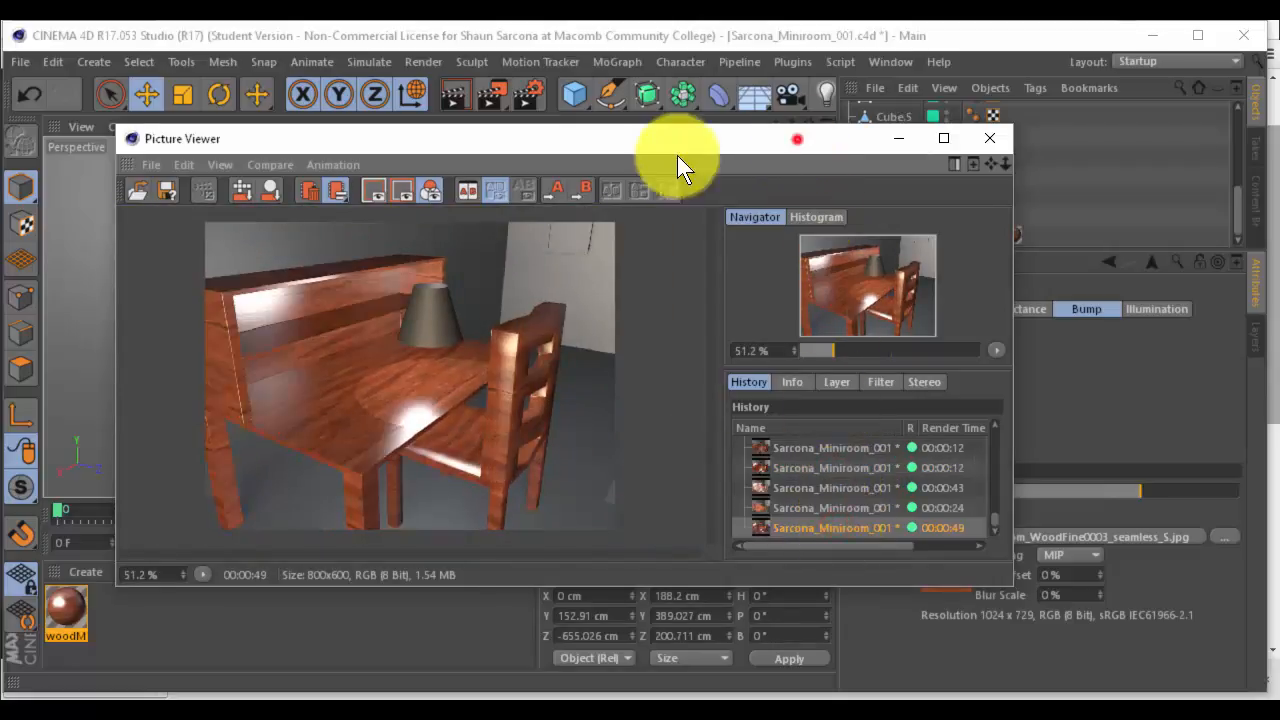
left_click_drag(677, 140, 0, 218)
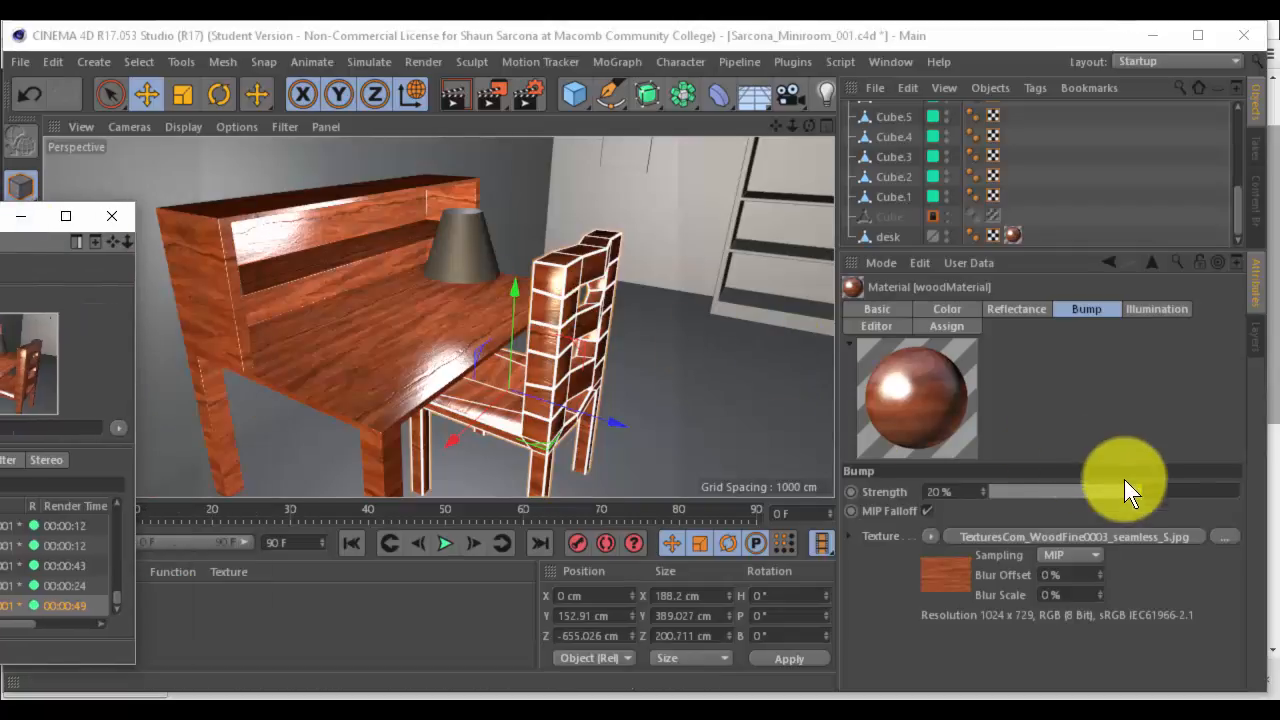
left_click_drag(1145, 491, 1237, 503)
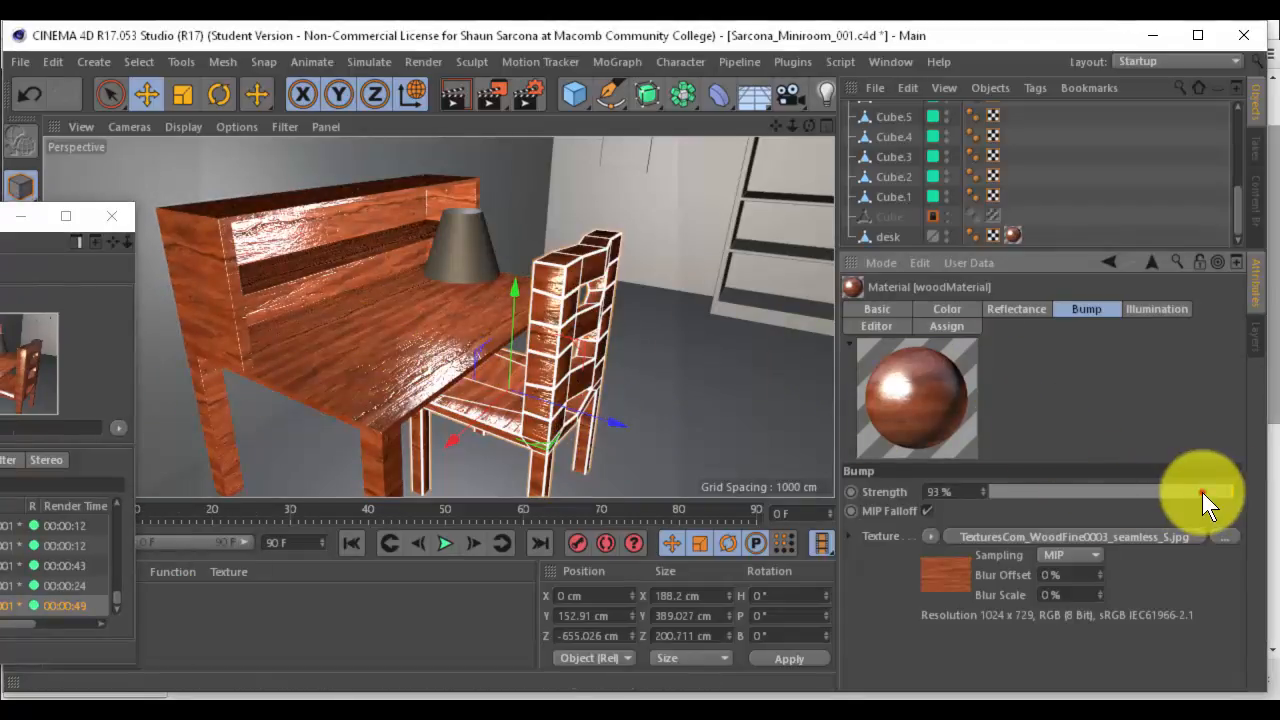
left_click_drag(1202, 492, 1126, 492)
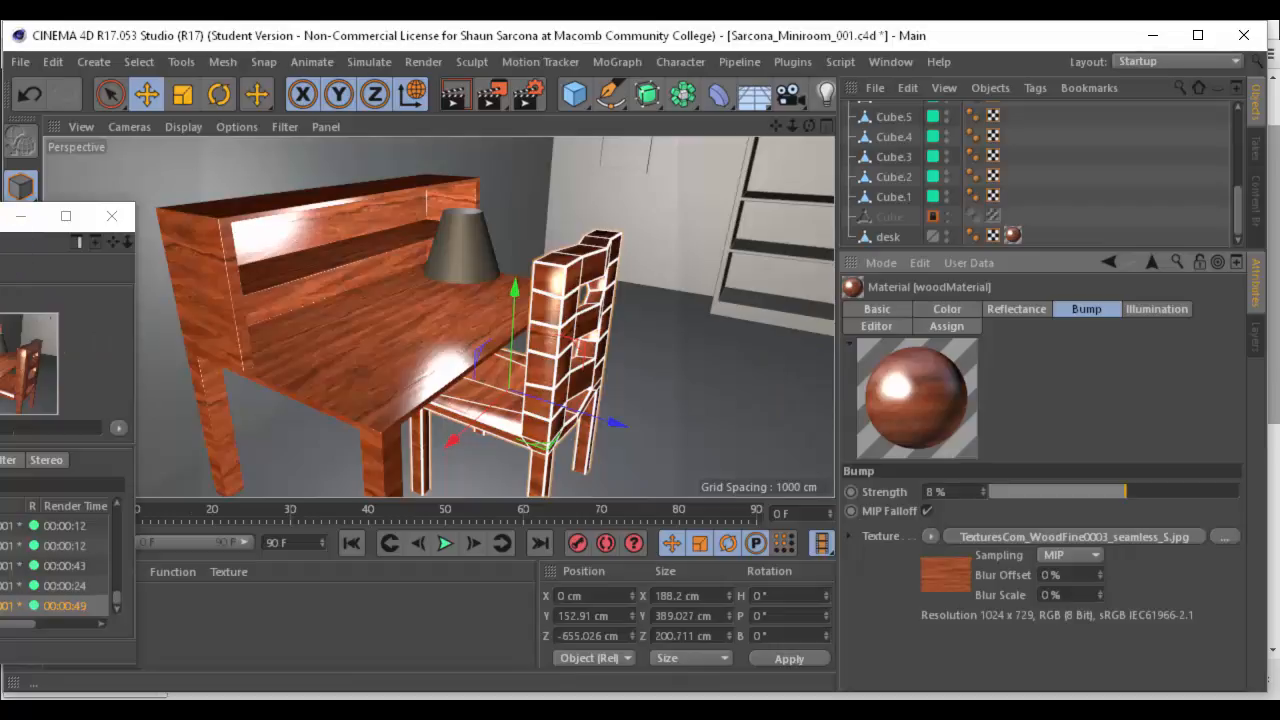
left_click_drag(0, 216, 229, 124)
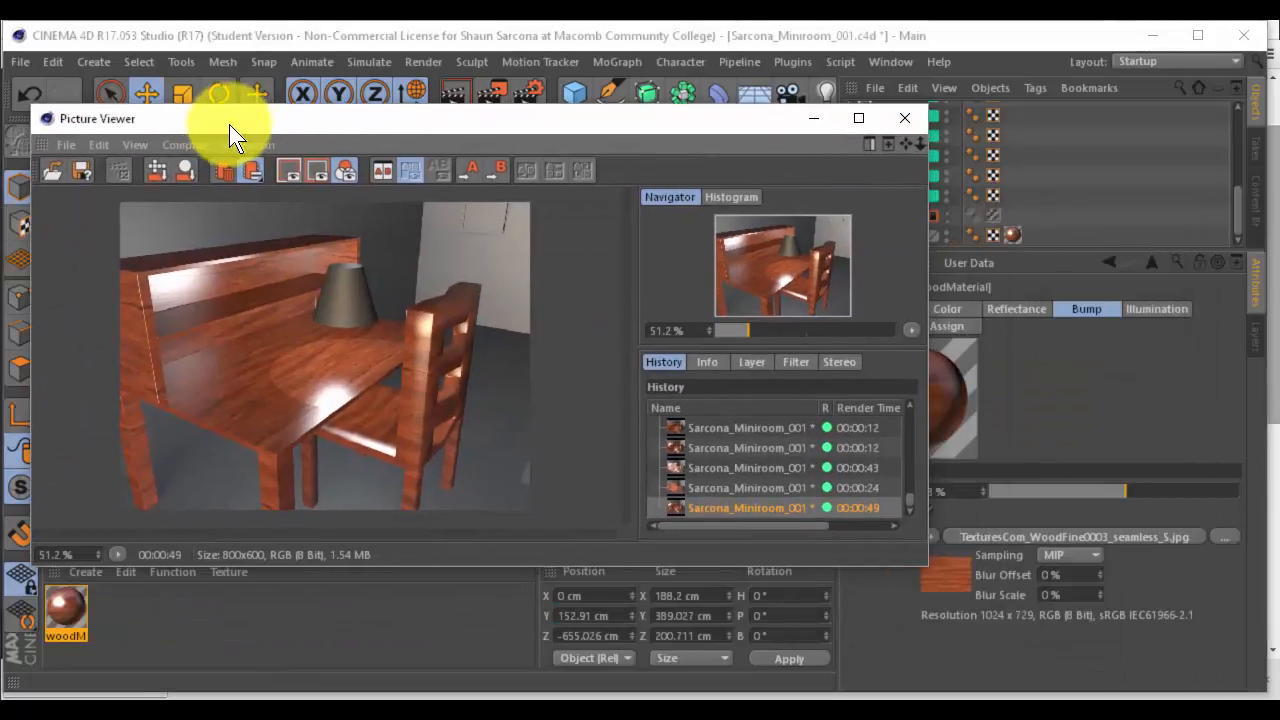
left_click(815, 118)
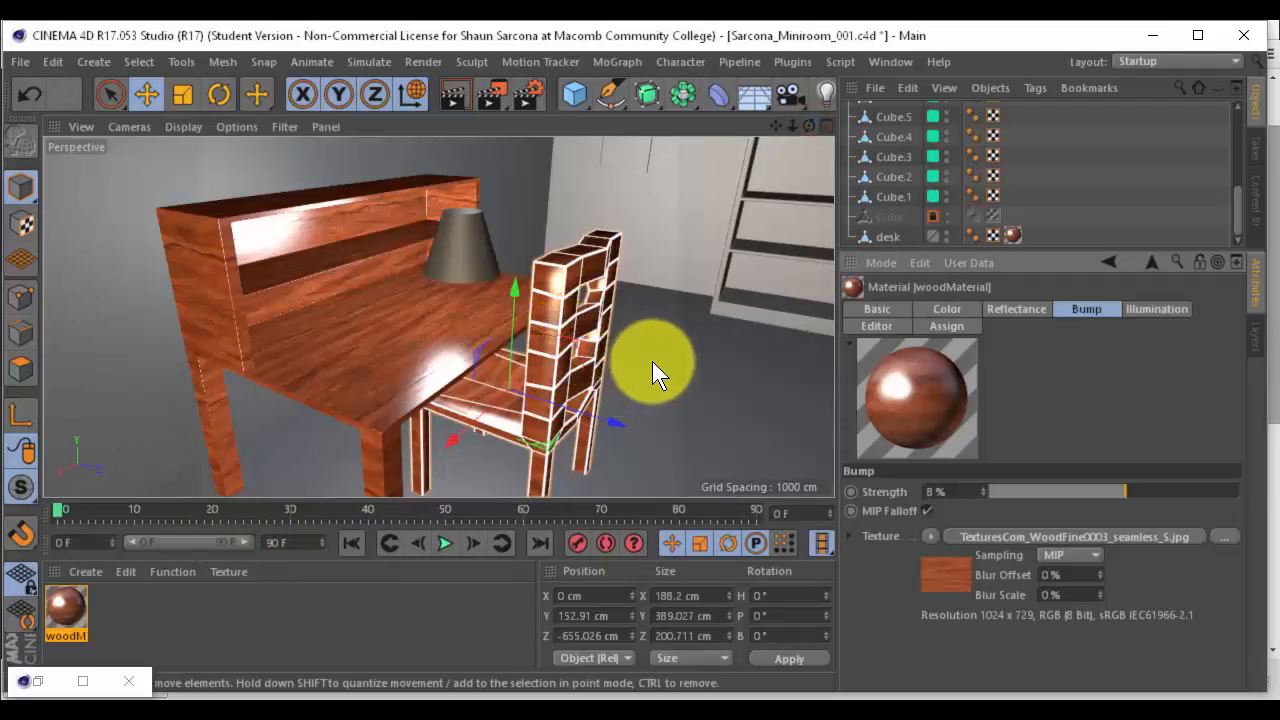
Select both open-shelf bookcases flanking the center unit on the front wall
left_click_drag(652, 361, 482, 301, "alt")
left_click(482, 301)
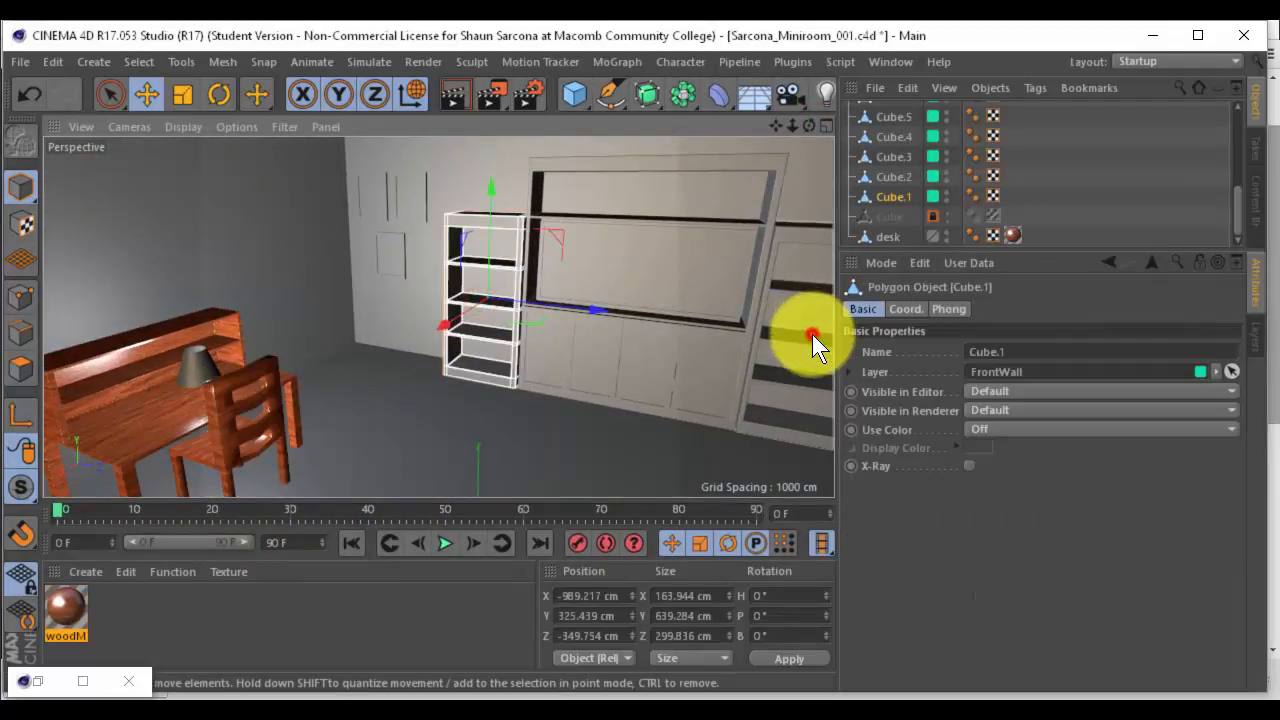
left_click(812, 334, "shift")
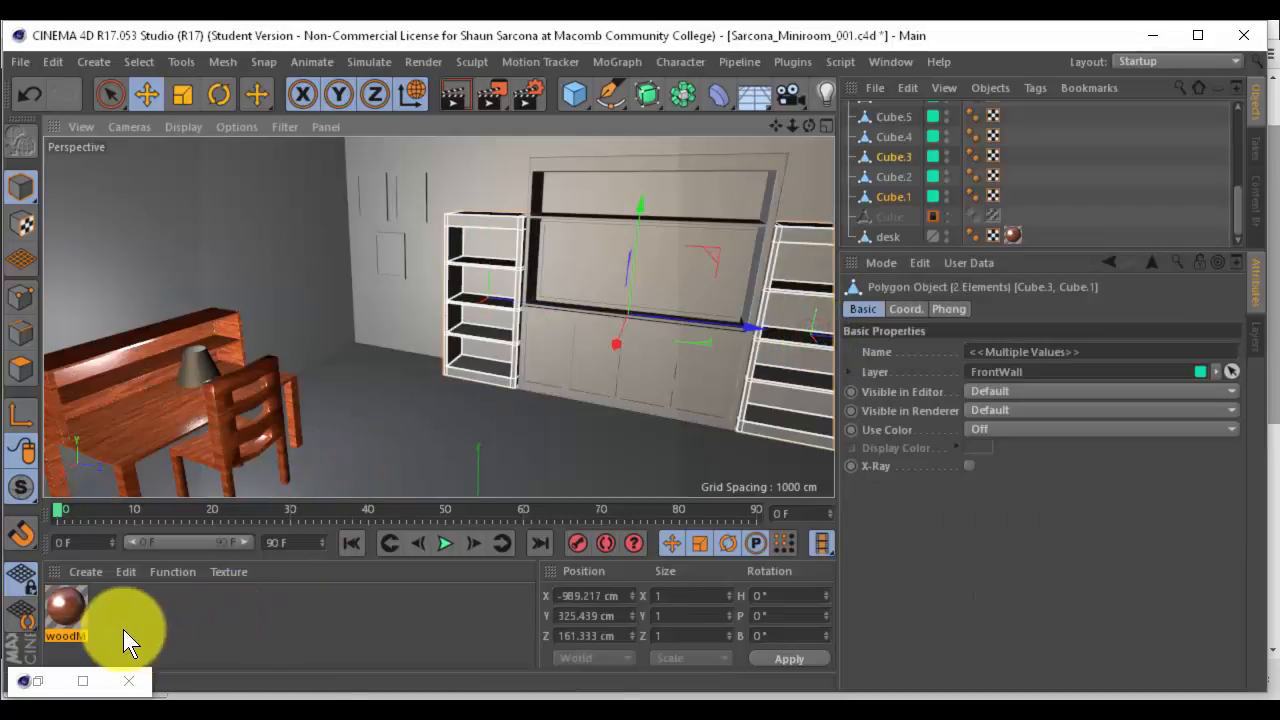
Duplicate woodMaterial and rename the copy lightWoodM
left_click_drag(86, 611, 160, 615)
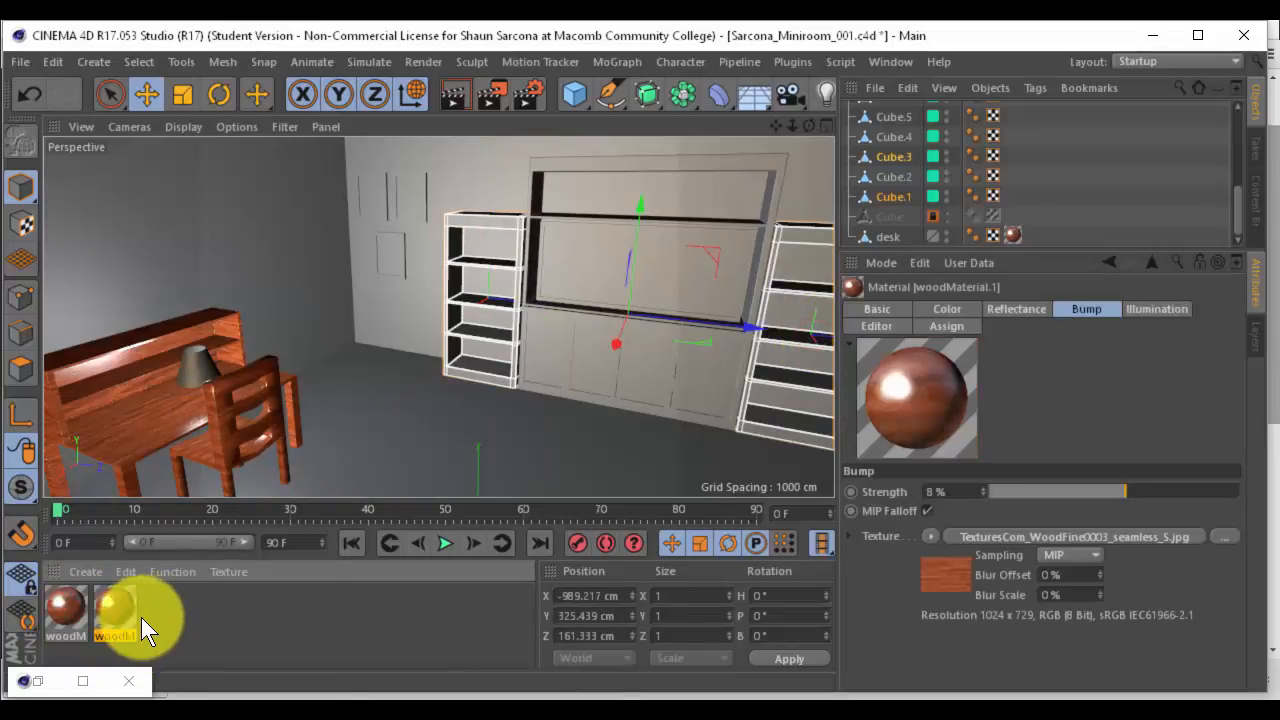
left_click(899, 304)
double_click(994, 490)
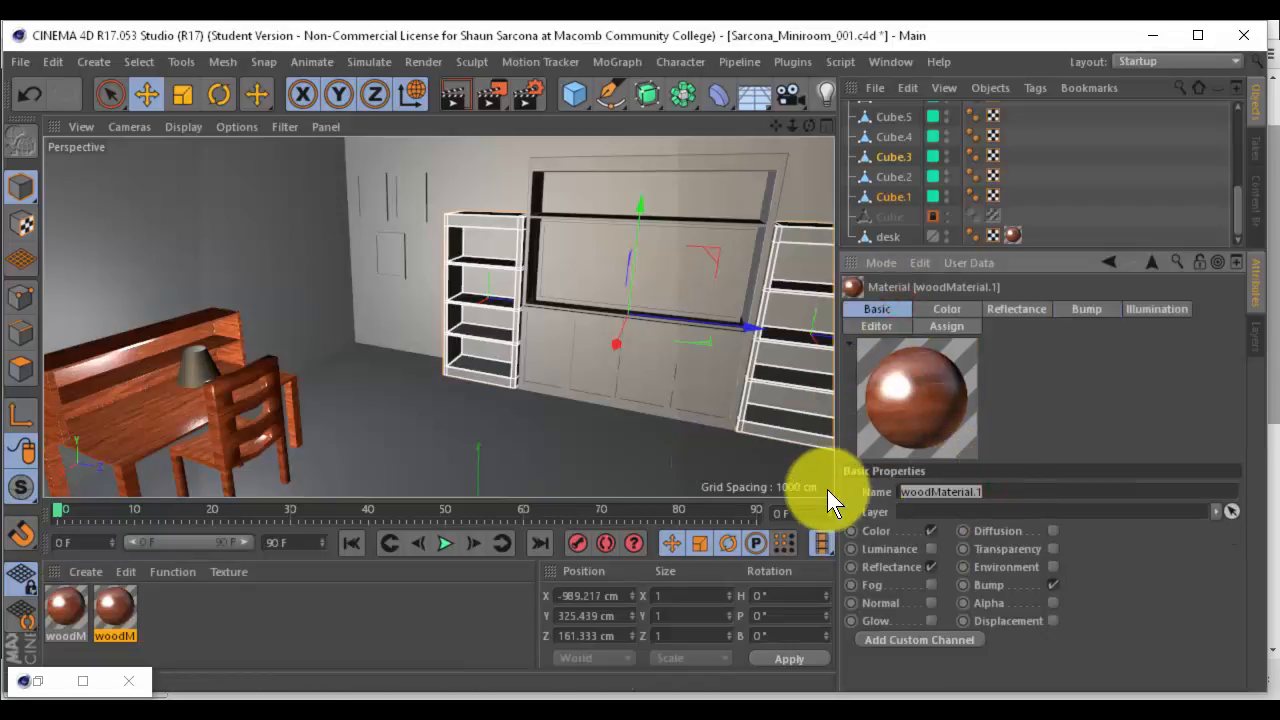
type("Ligh")
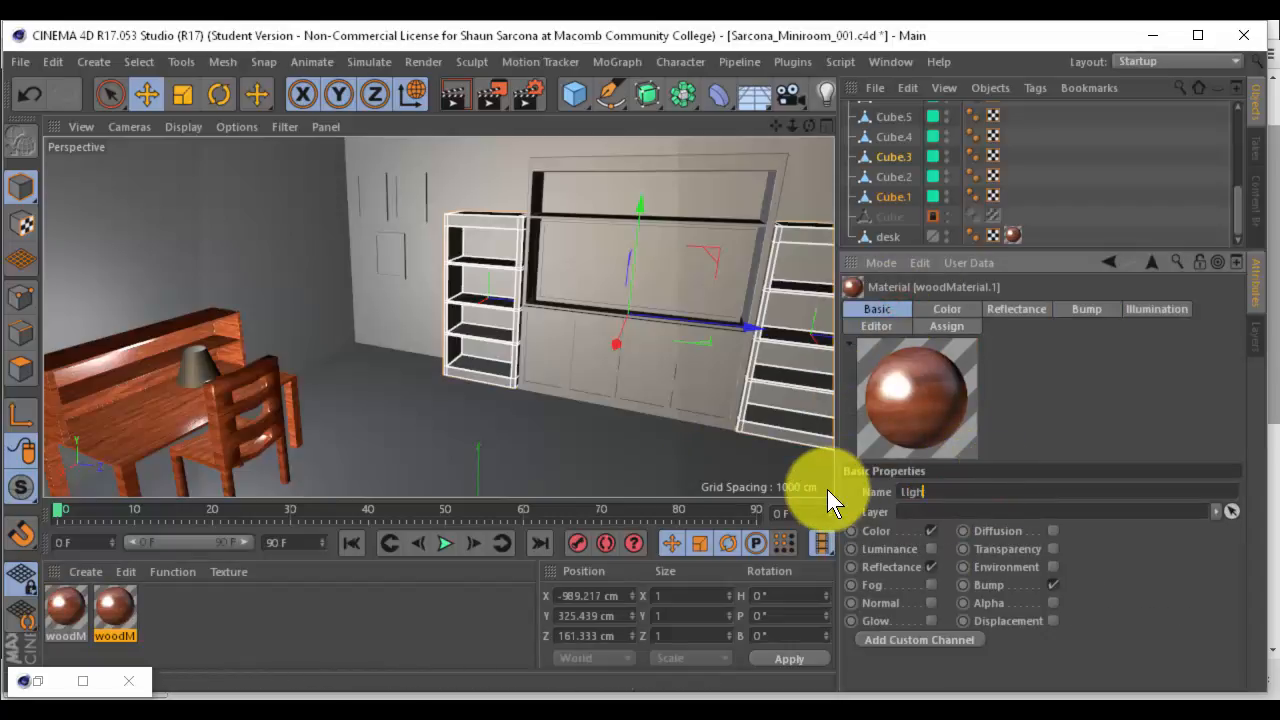
key("BackSpace")
key("BackSpace")
key("BackSpace")
key("BackSpace")
type("lightWoodM")
key("Return")
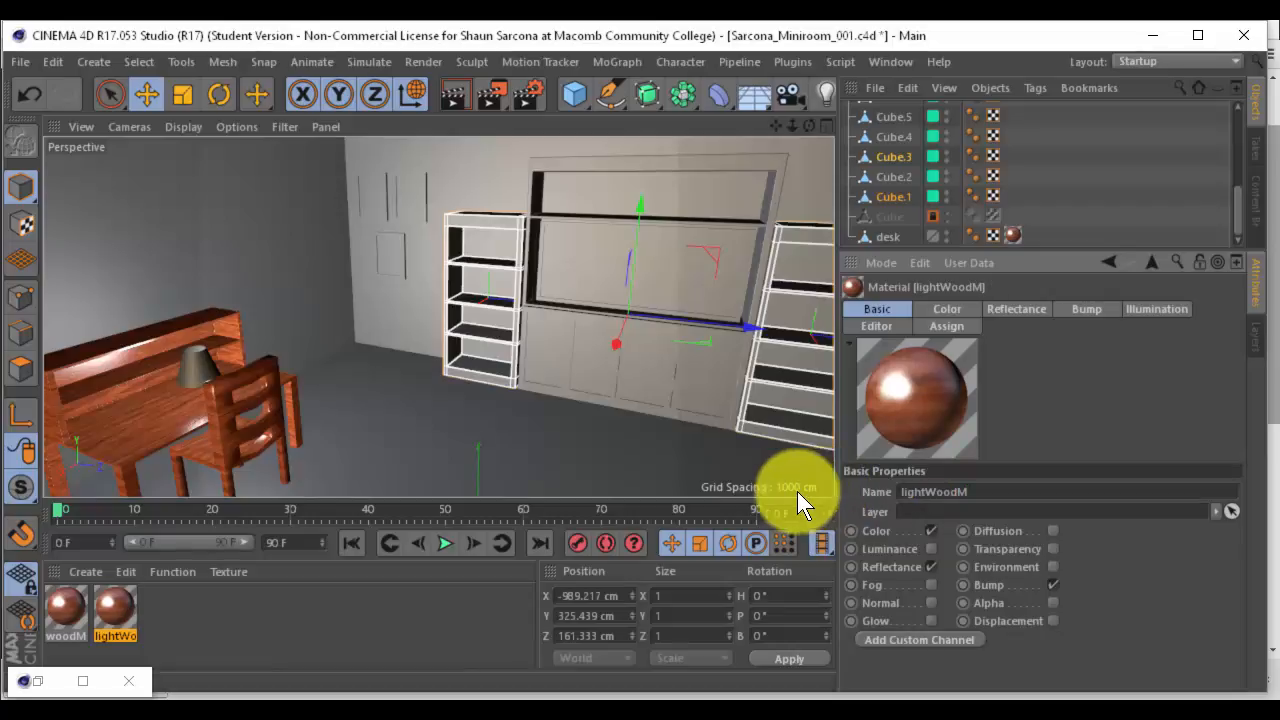
Switch to the browser, open WoodFine0050 in the Fine Wood textures, and download its first seamless image in Small size
left_click(949, 309)
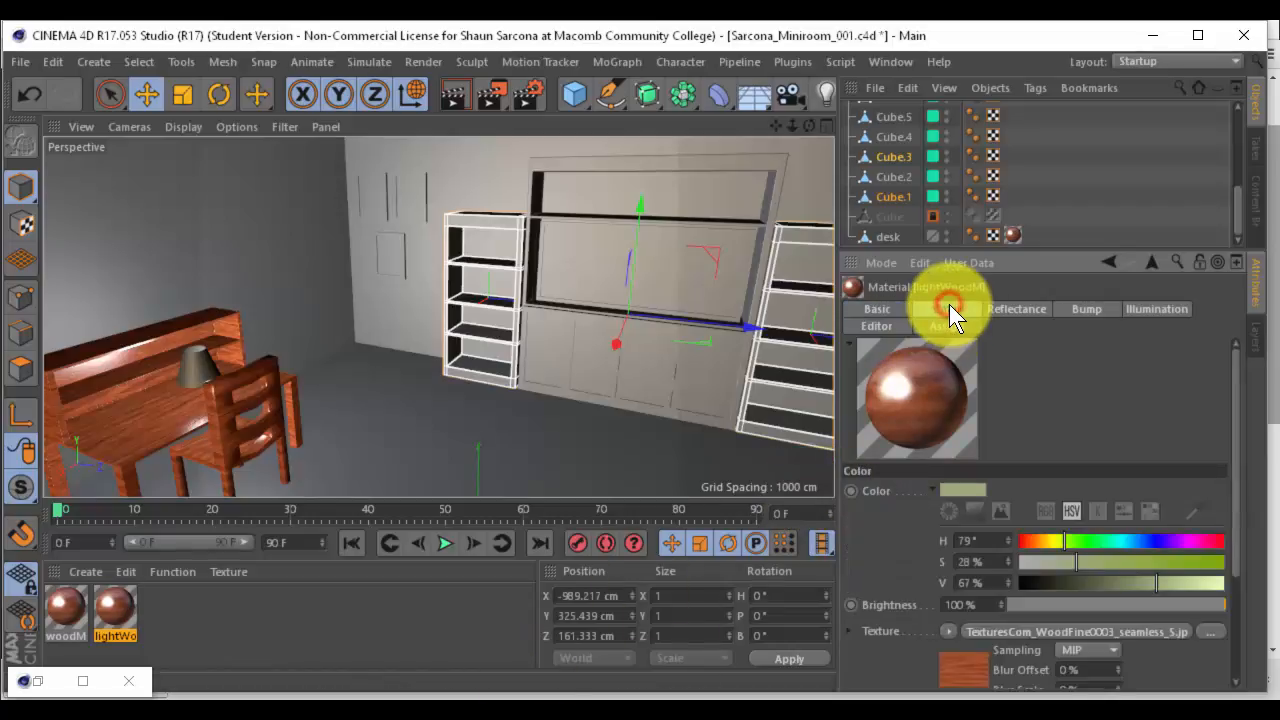
left_click(262, 690)
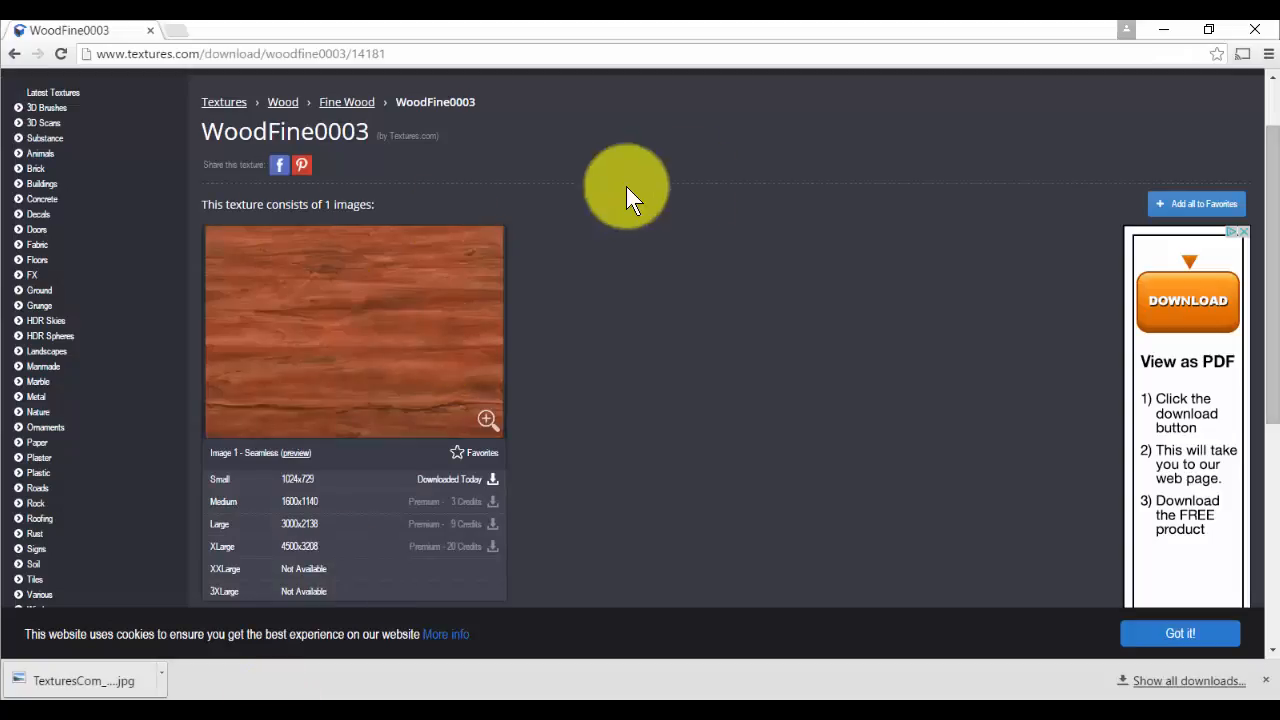
key("alt+Left")
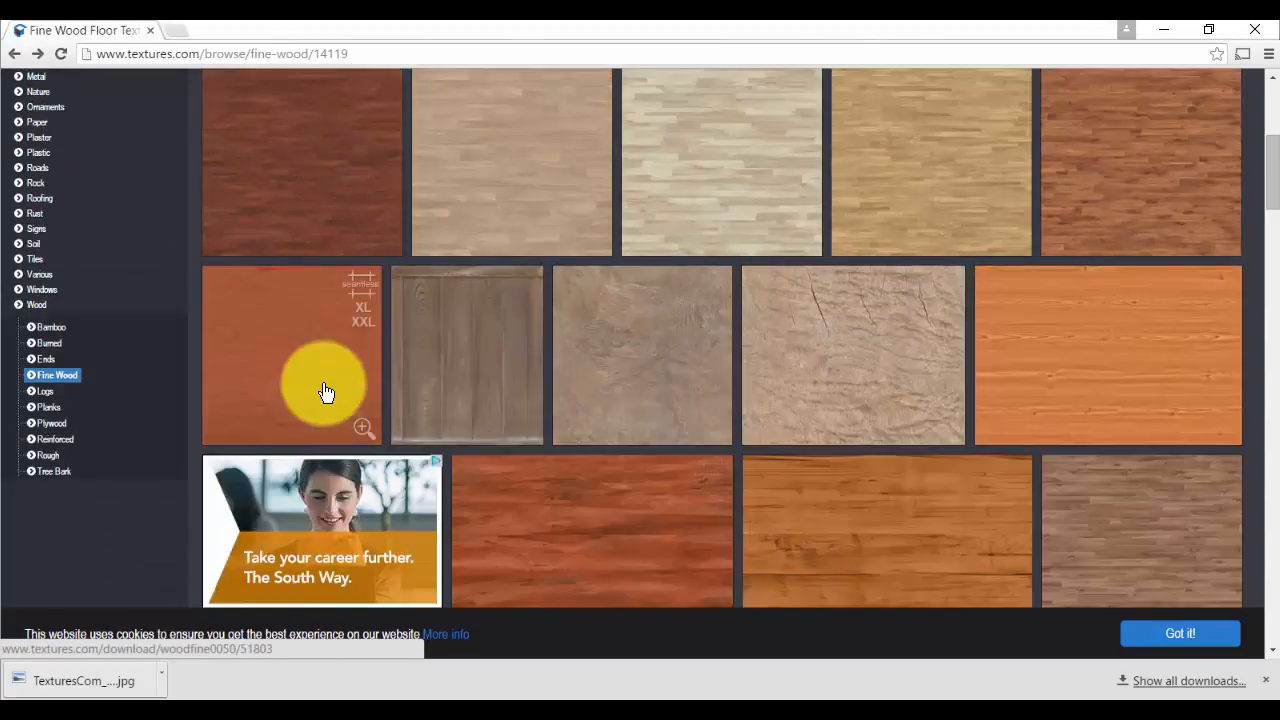
left_click(325, 392)
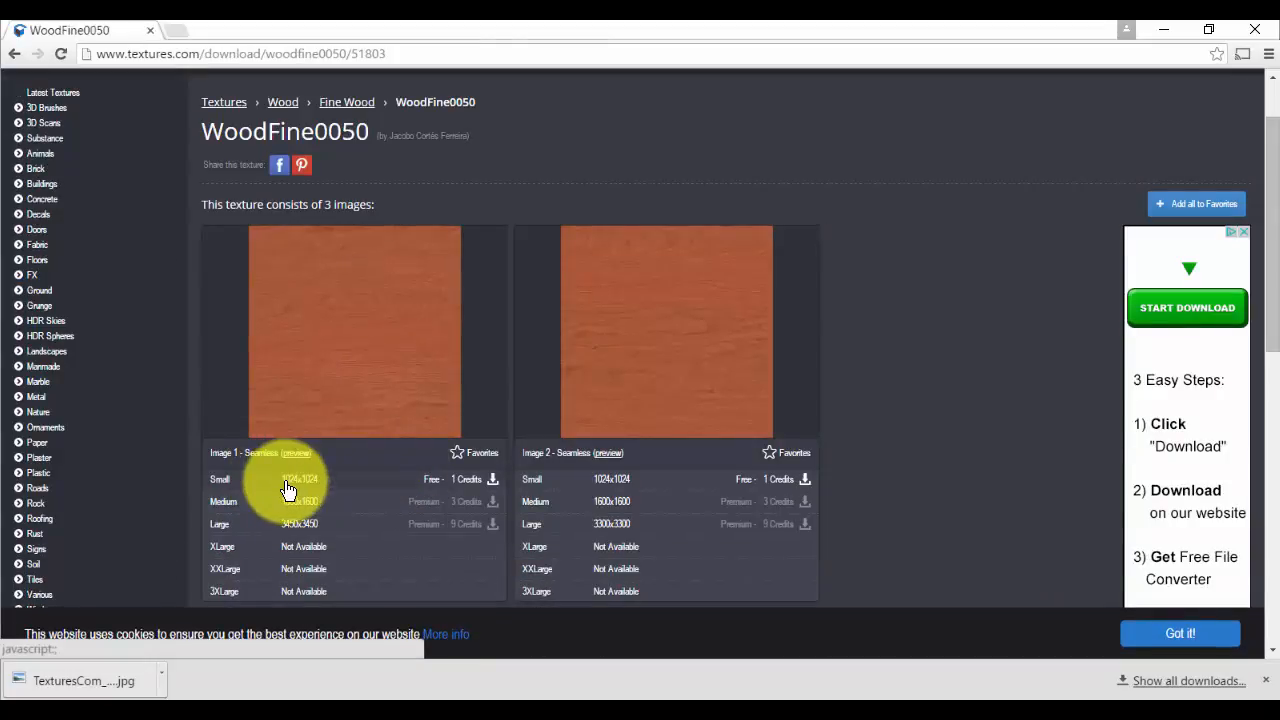
left_click(360, 597)
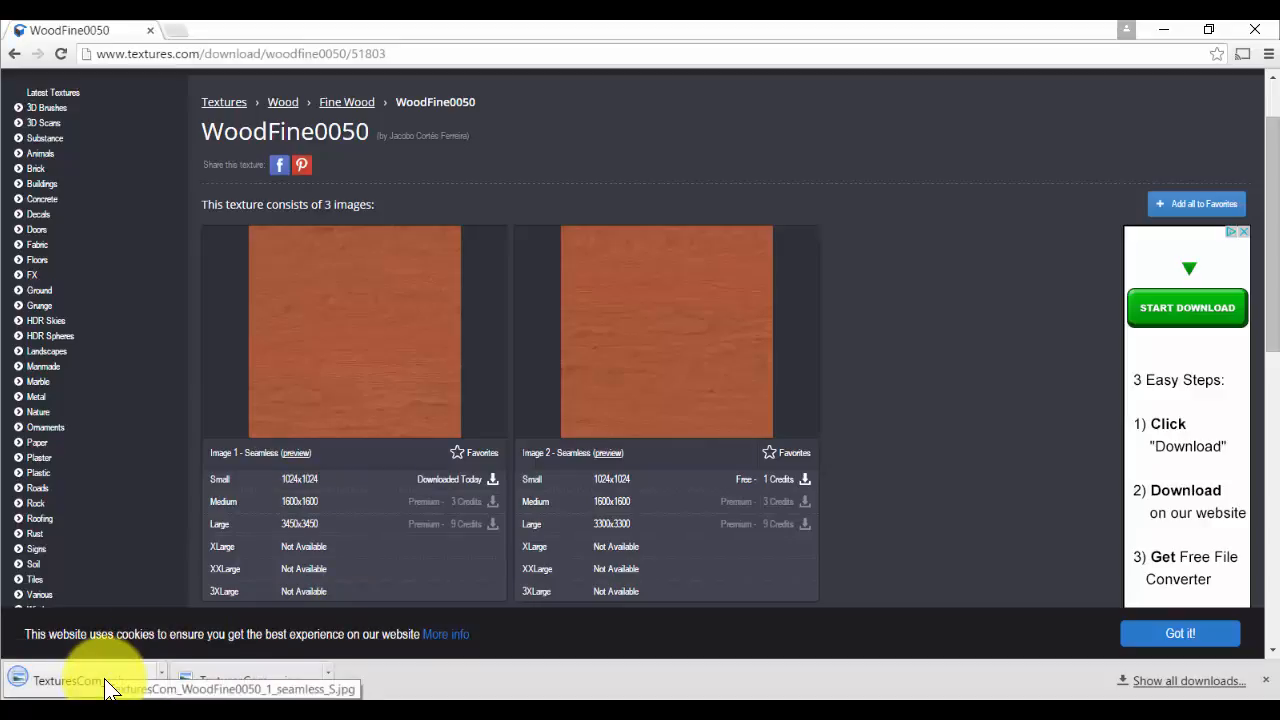
Paste the downloaded TexturesCom_WoodFine0050_1_seamless_S.jpg into the Miniroom project's textures folder in File Explorer
key("alt+Tab")
double_click(670, 237)
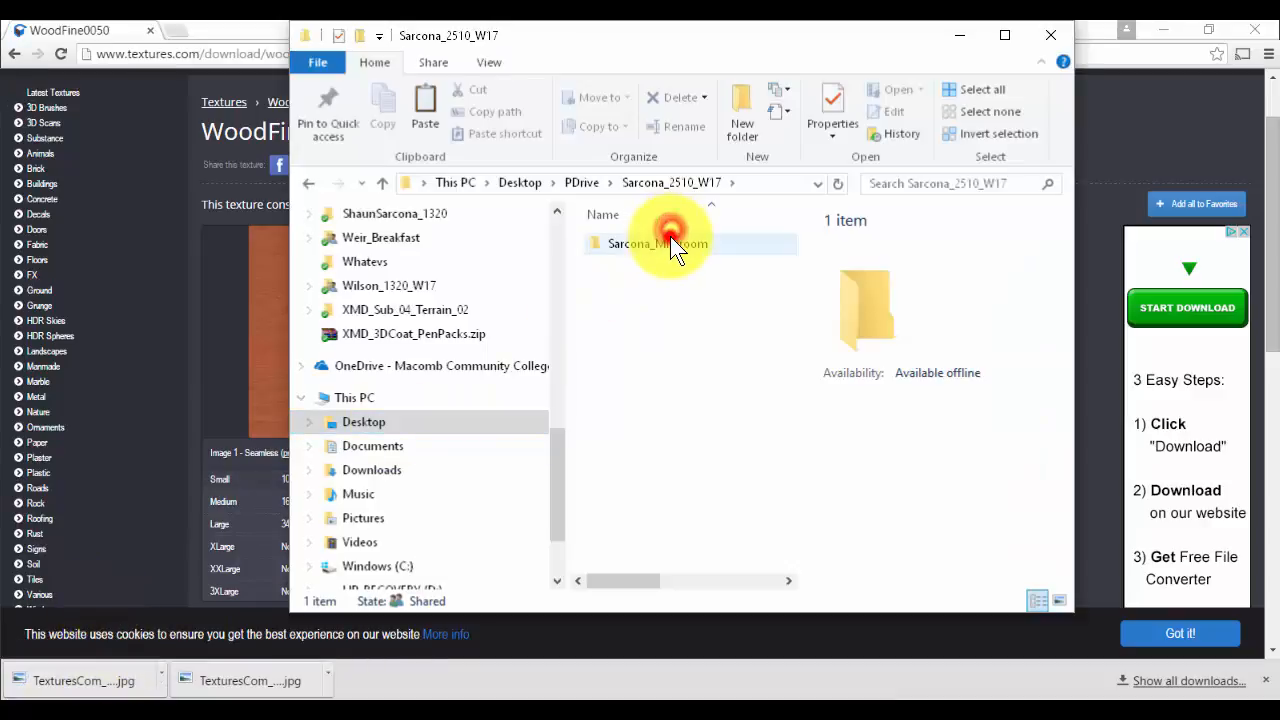
double_click(633, 325)
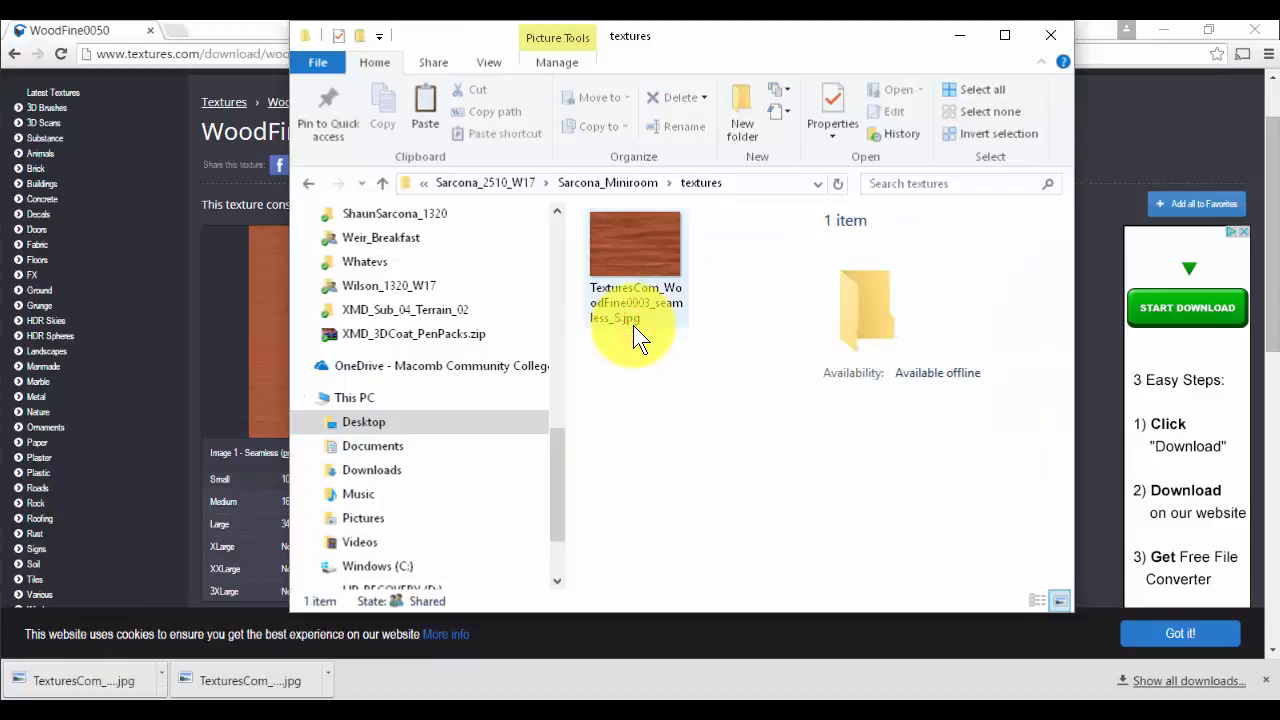
key("ctrl+v")
Switch to Cinema 4D and replace lightWoodM's Color texture file with TexturesCom_WoodFine0050_1_seamless_S.jpg
key("alt+Tab")
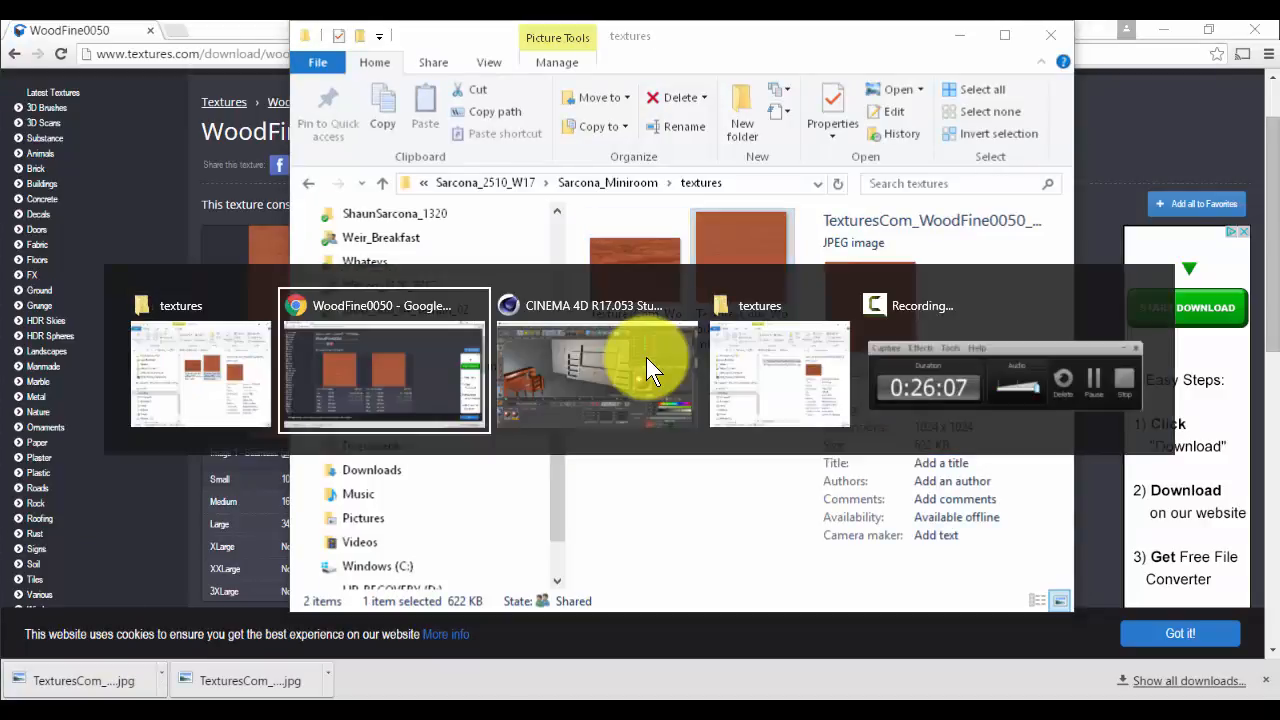
left_click(646, 360)
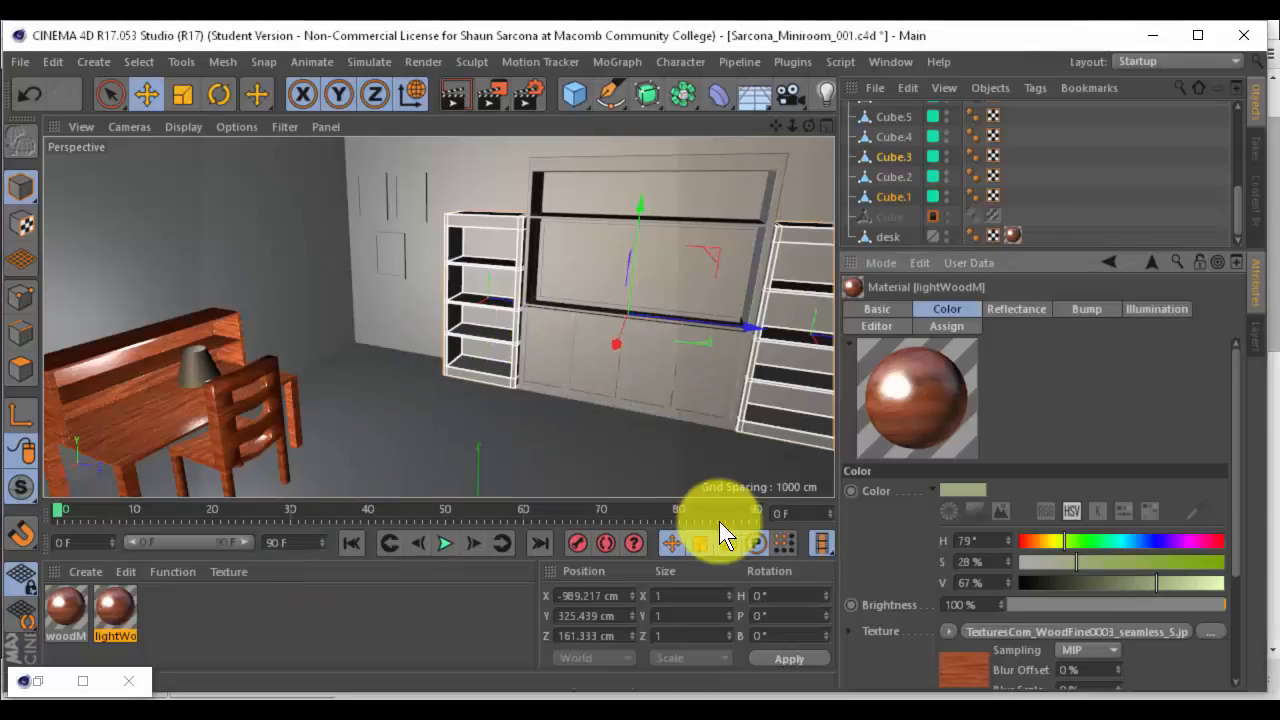
left_click(1105, 630)
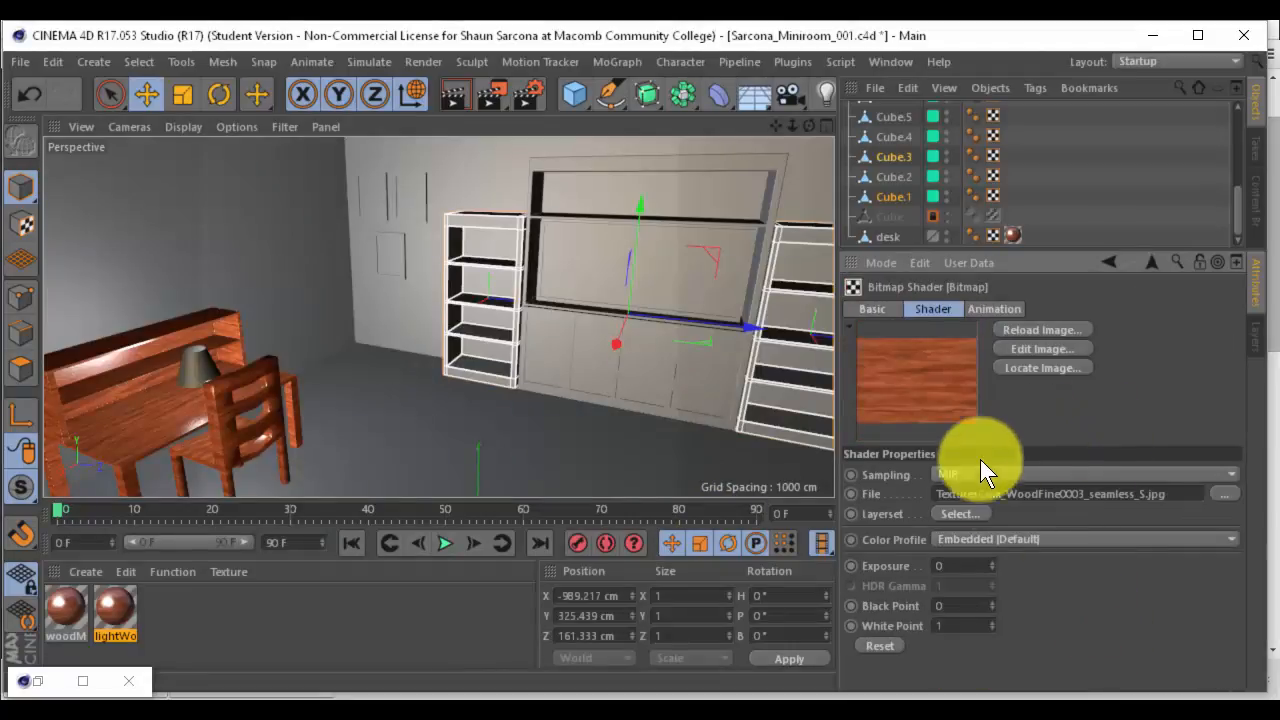
left_click(1225, 493)
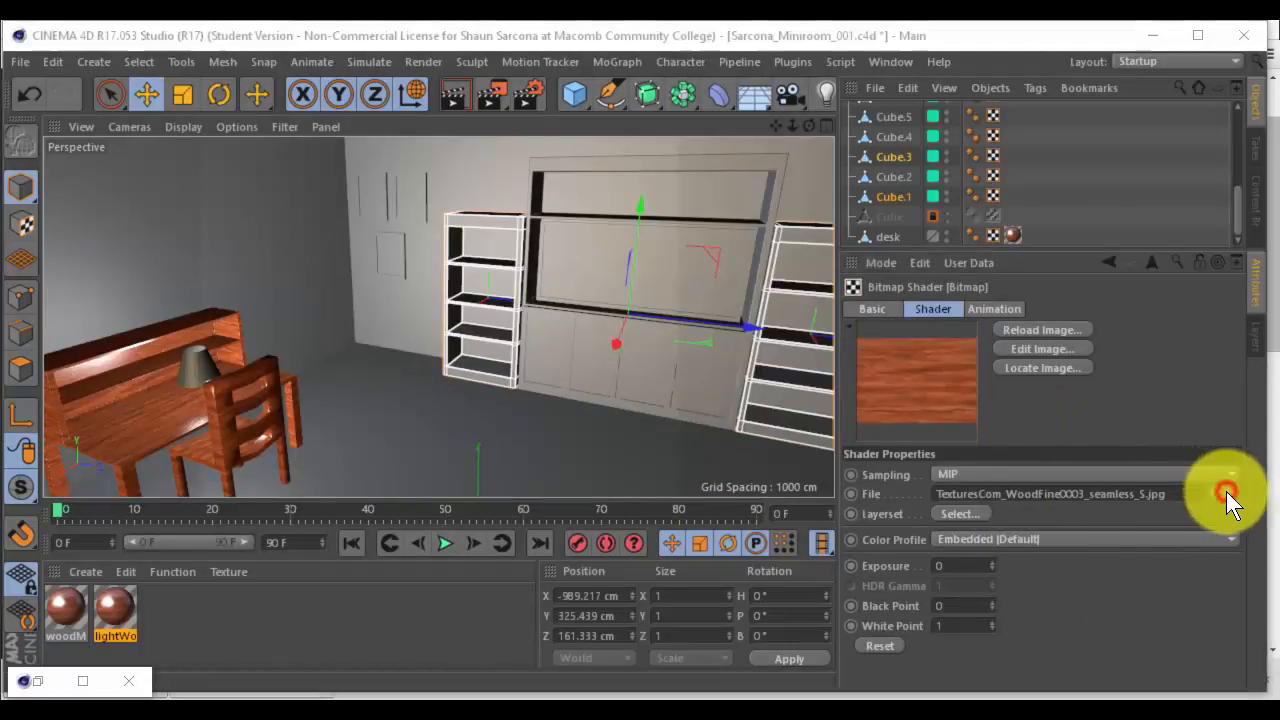
double_click(456, 330)
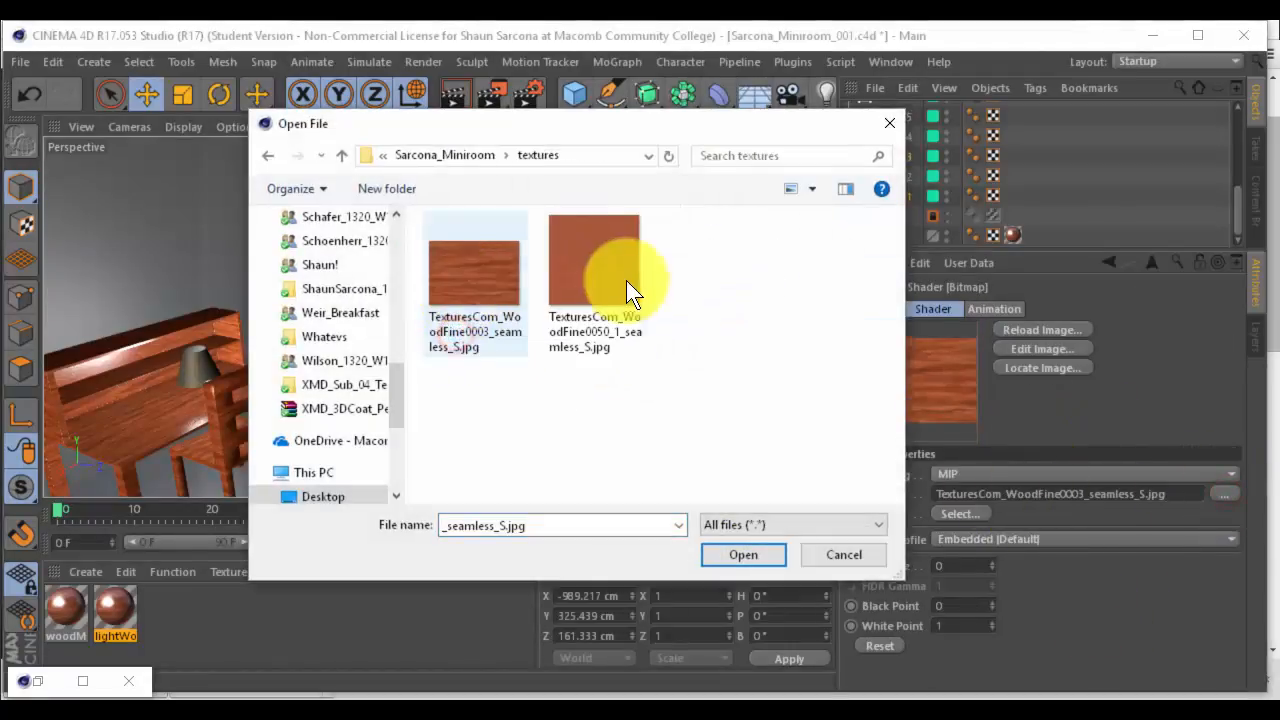
double_click(608, 279)
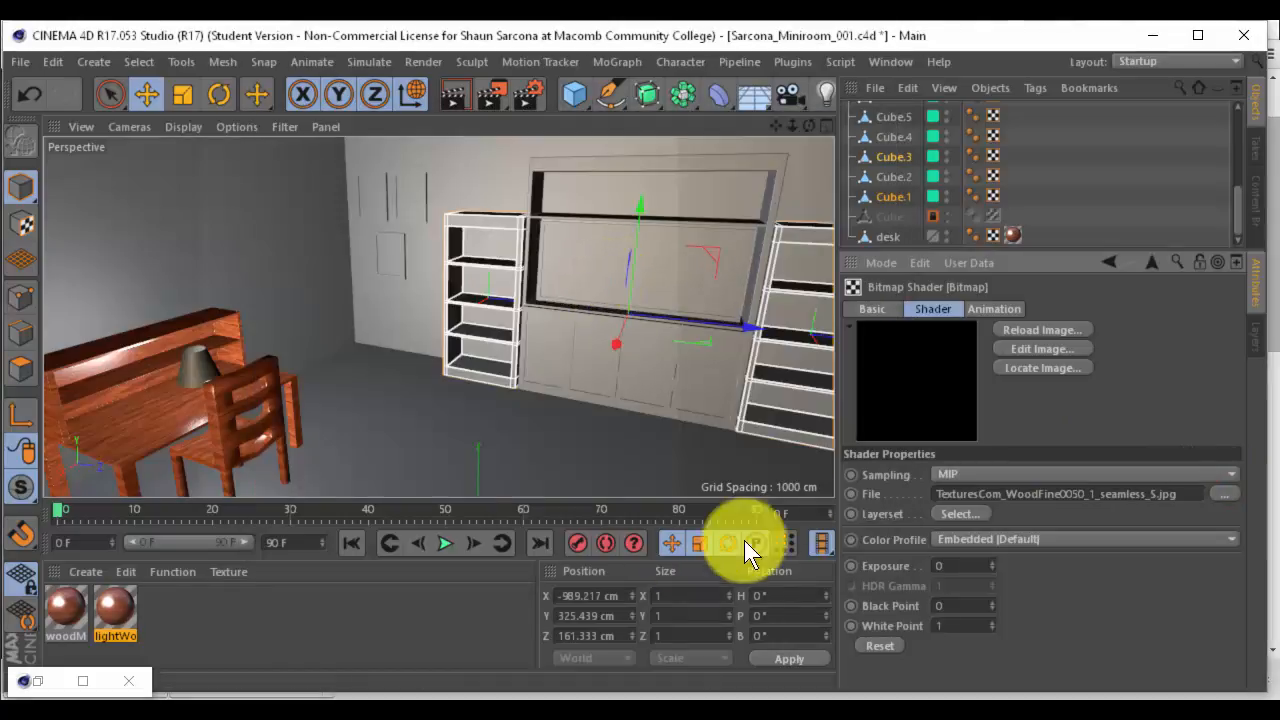
Apply lightWoodM to both selected bookcases, the lower cabinet doors and the frame of the center unit
left_click(243, 616)
left_click_drag(111, 608, 481, 369)
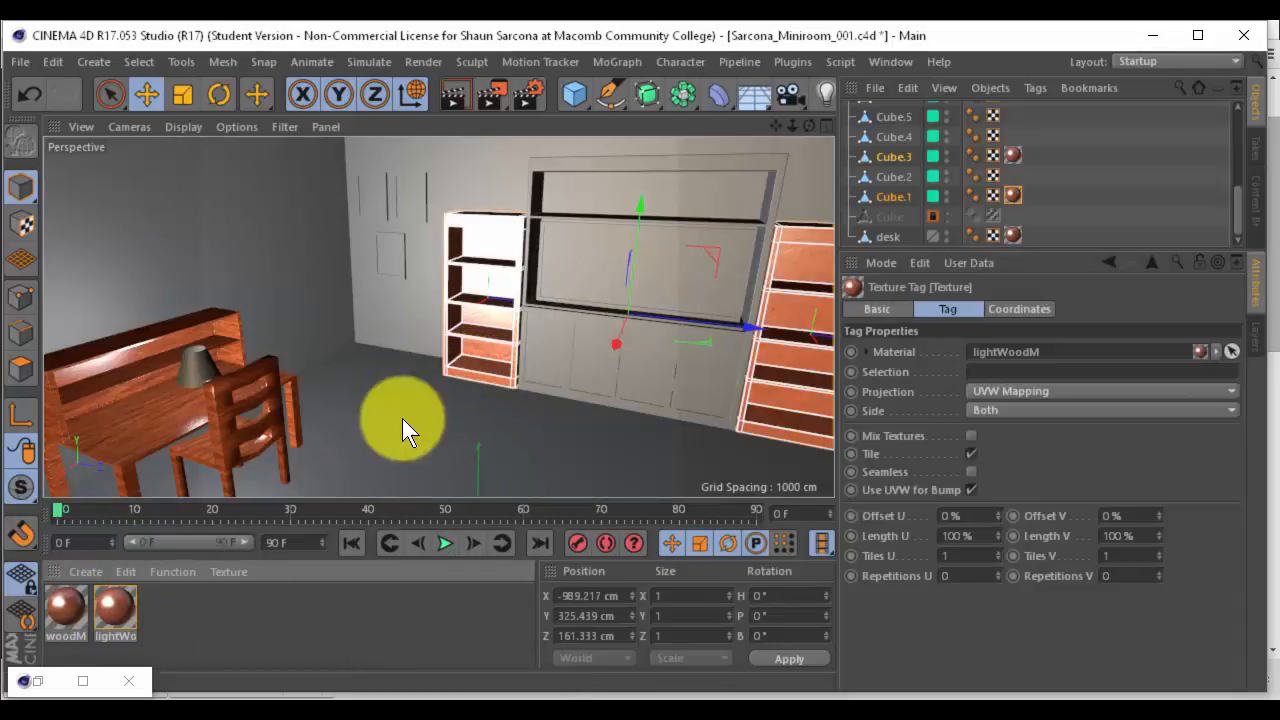
left_click_drag(619, 341, 576, 361, "alt")
right_click_drag(576, 361, 521, 349, "alt")
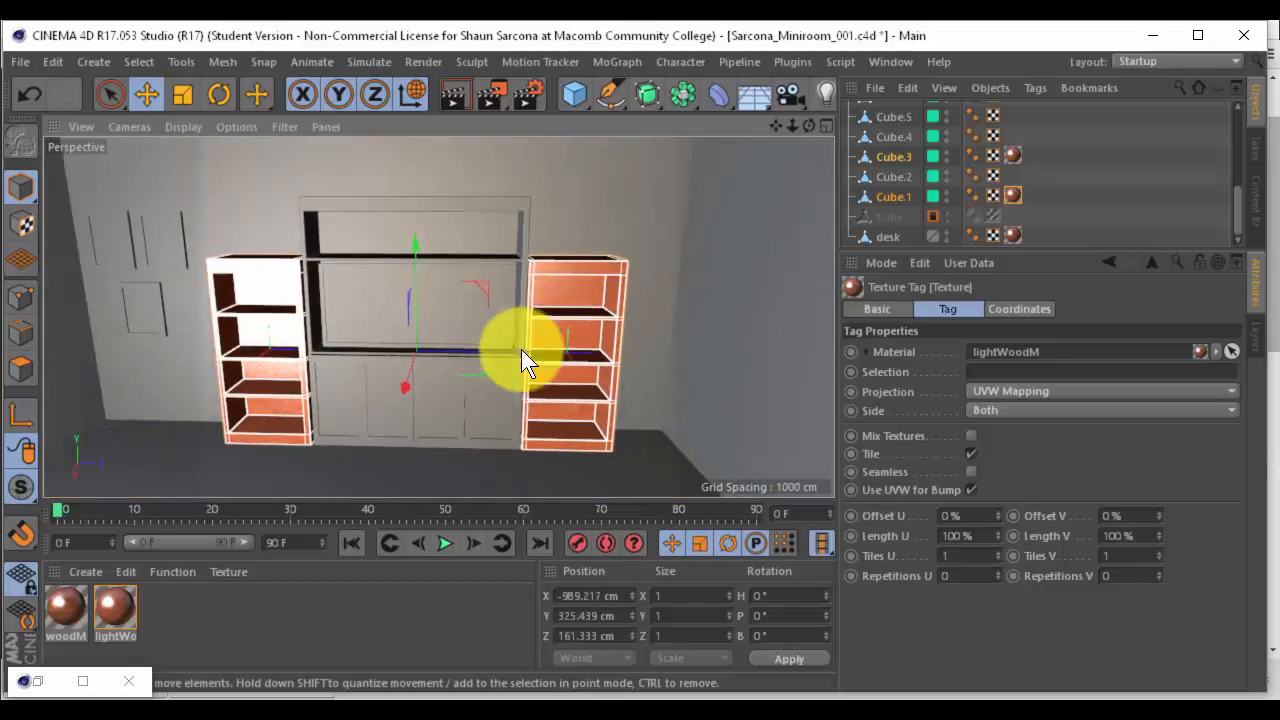
middle_click_drag(521, 349, 590, 341, "alt")
left_click_drag(128, 607, 397, 370)
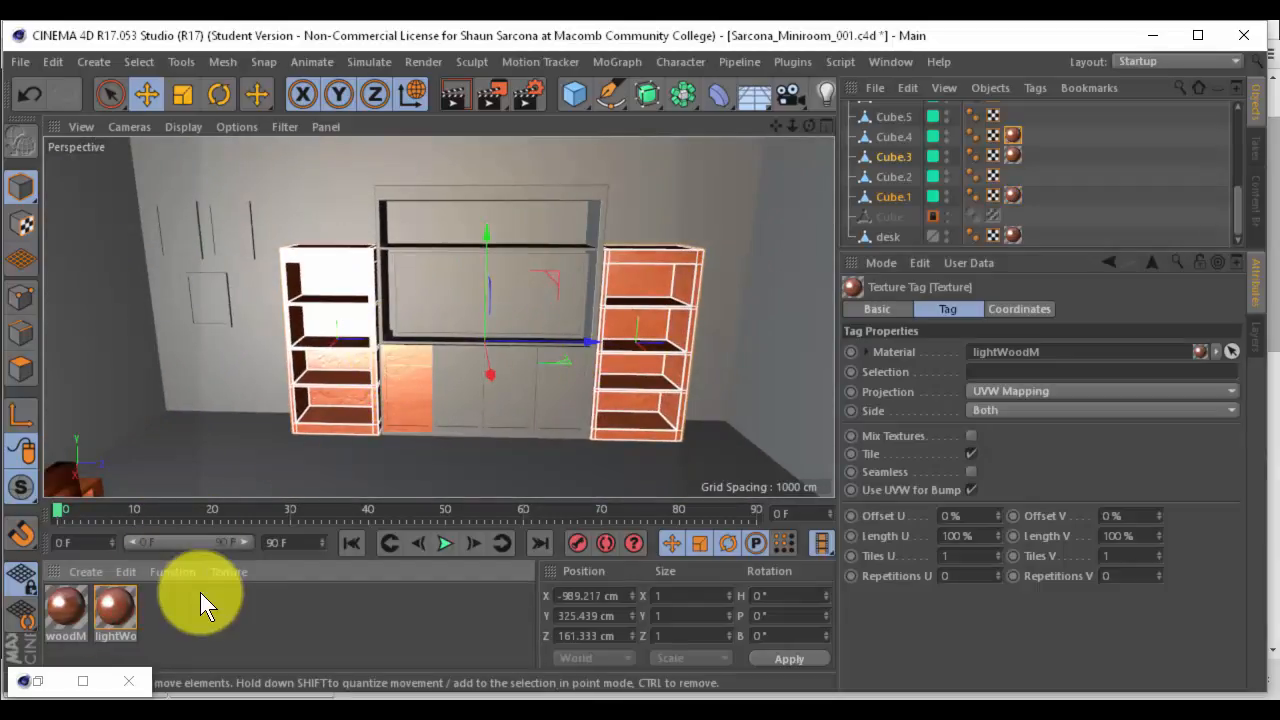
left_click_drag(121, 606, 499, 425)
left_click_drag(109, 613, 554, 405)
left_click_drag(93, 583, 421, 201)
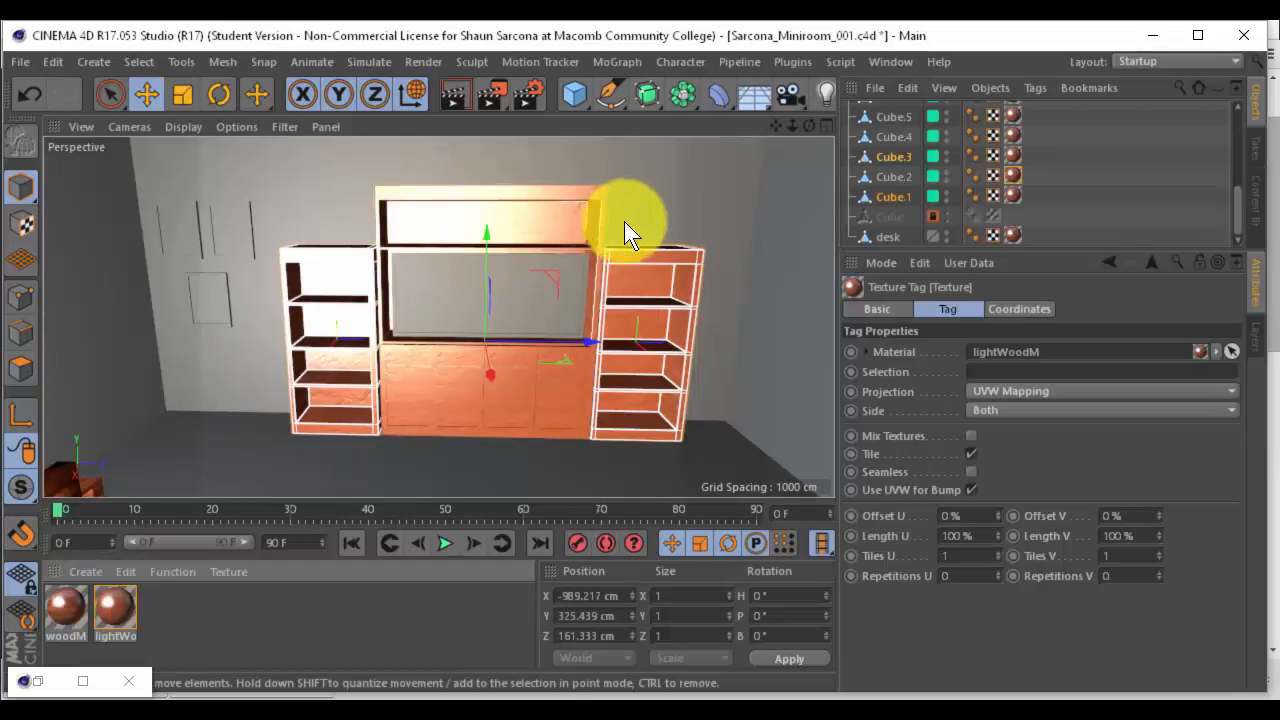
Enlarge the object list and rename the bookcase object Cube.1 as leftBookcase
left_click_drag(624, 221, 599, 234, "alt")
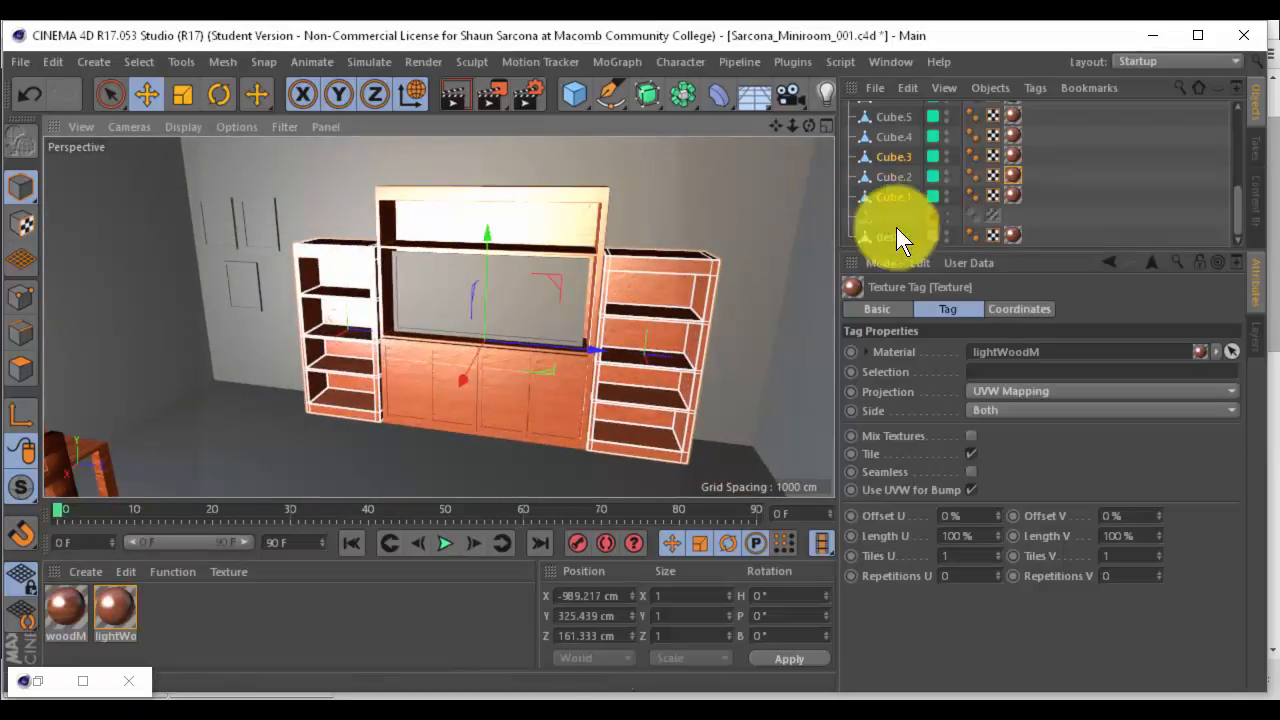
left_click_drag(943, 264, 950, 354)
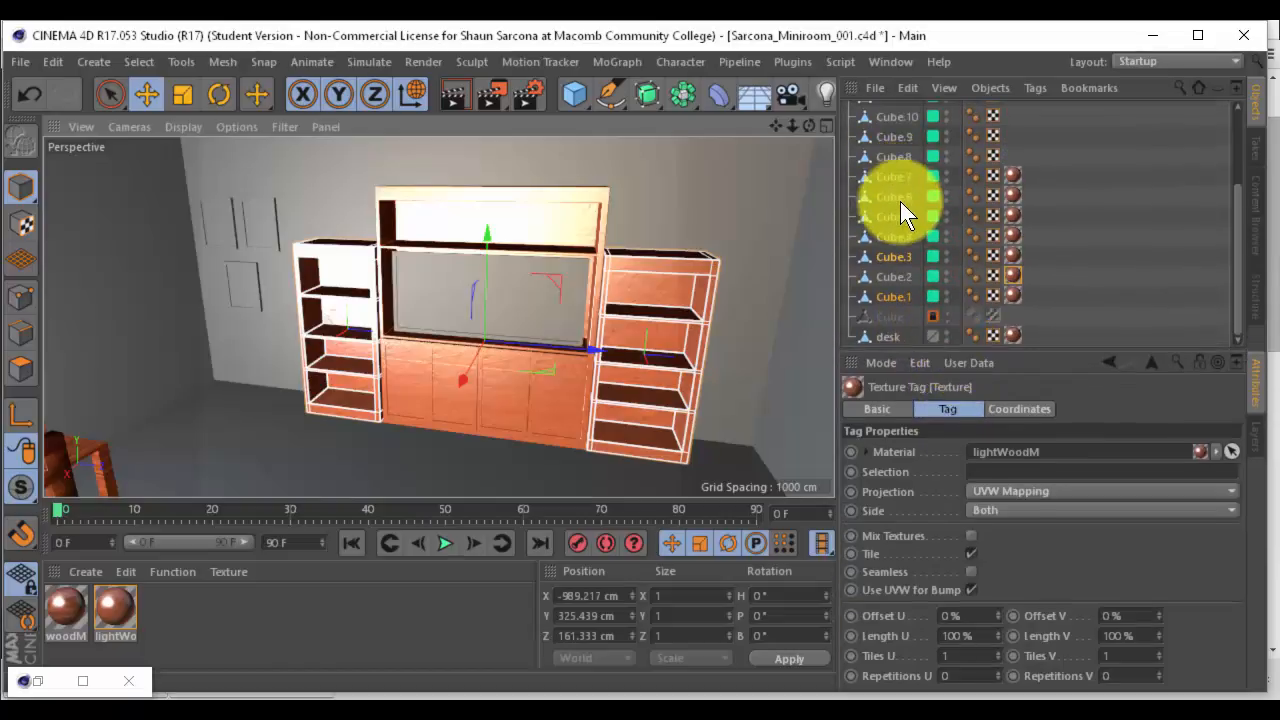
left_click(902, 298)
double_click(902, 298)
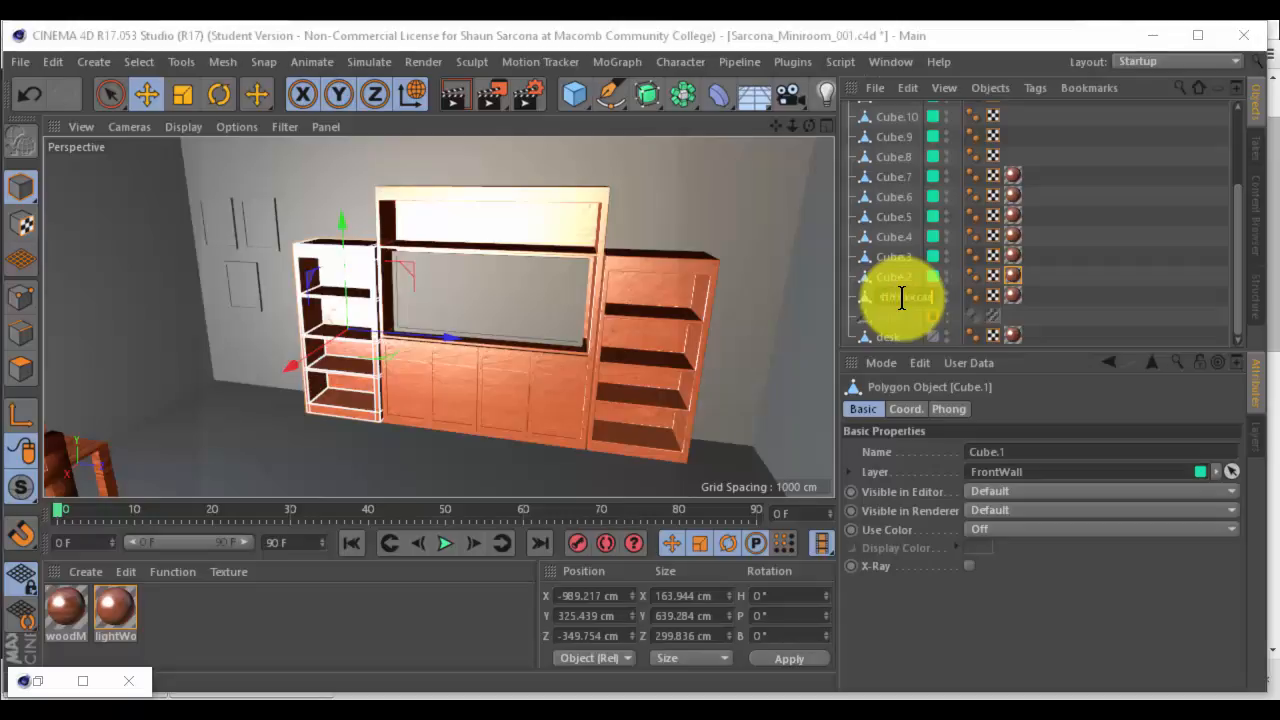
type("leftBookcase")
key("Return")
Rename the center unit's frame object Cube.2 as centerEC
left_click(903, 278)
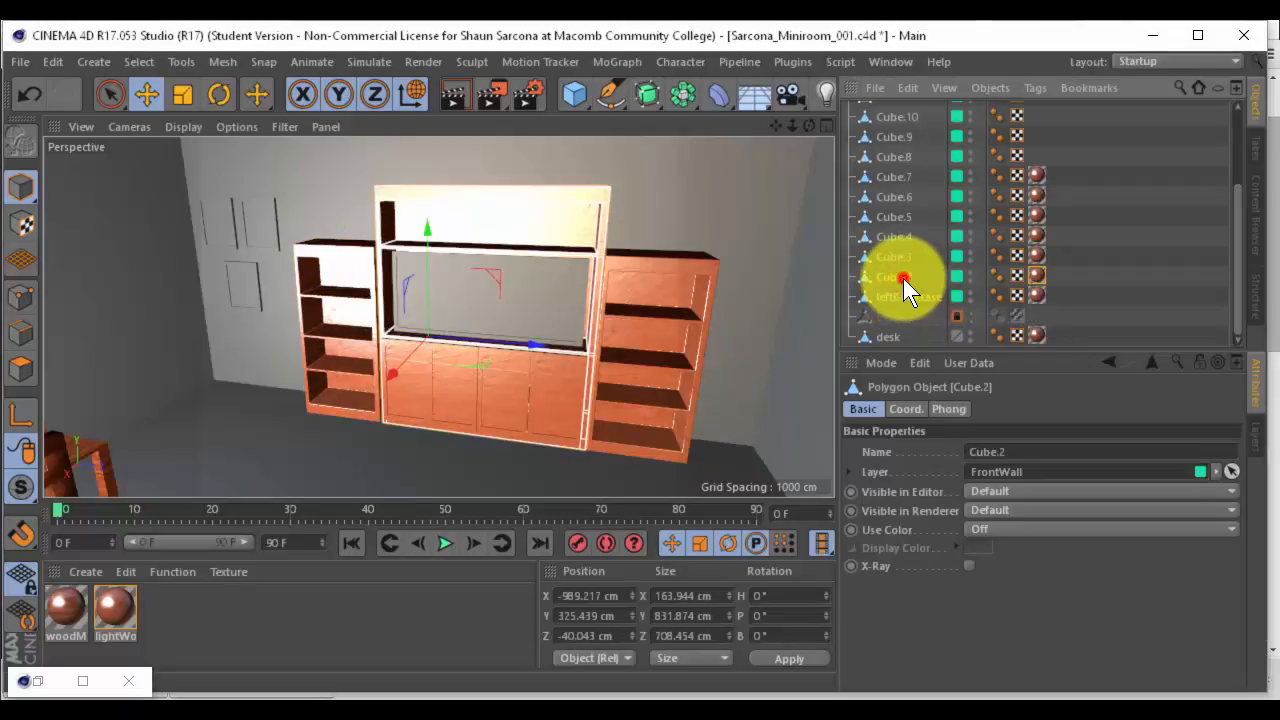
double_click(903, 278)
type("ri")
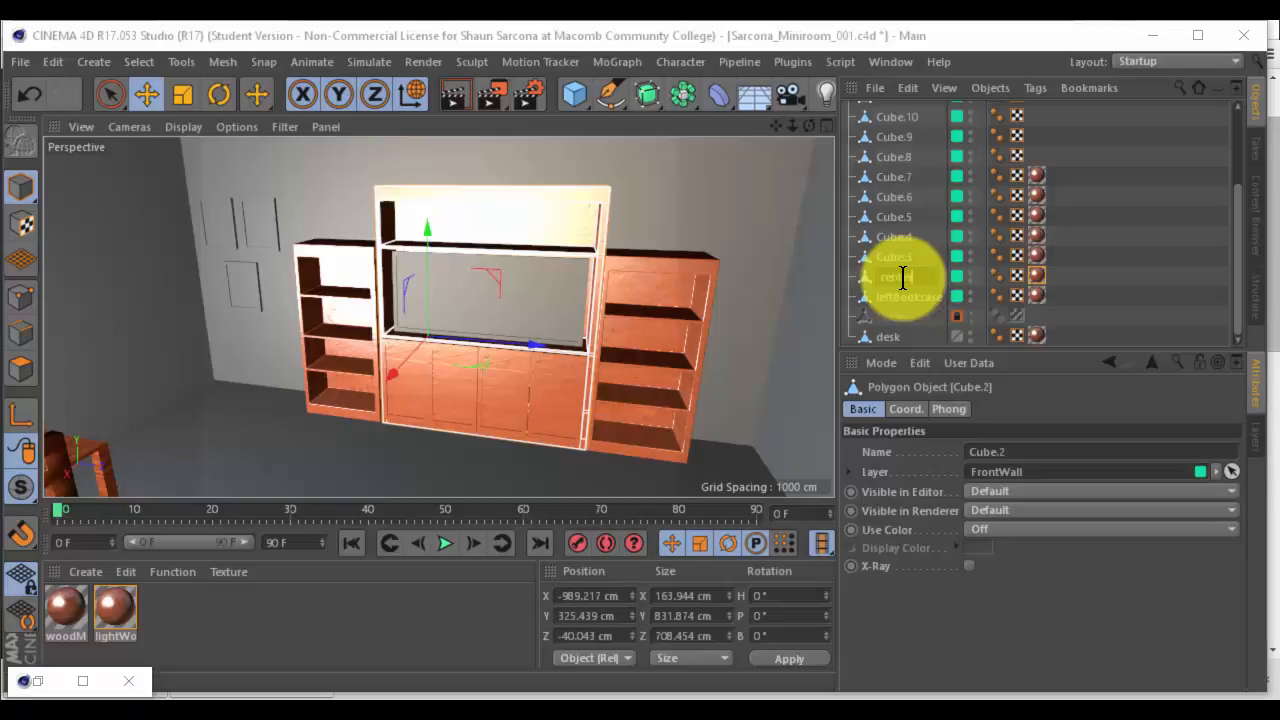
key("Return")
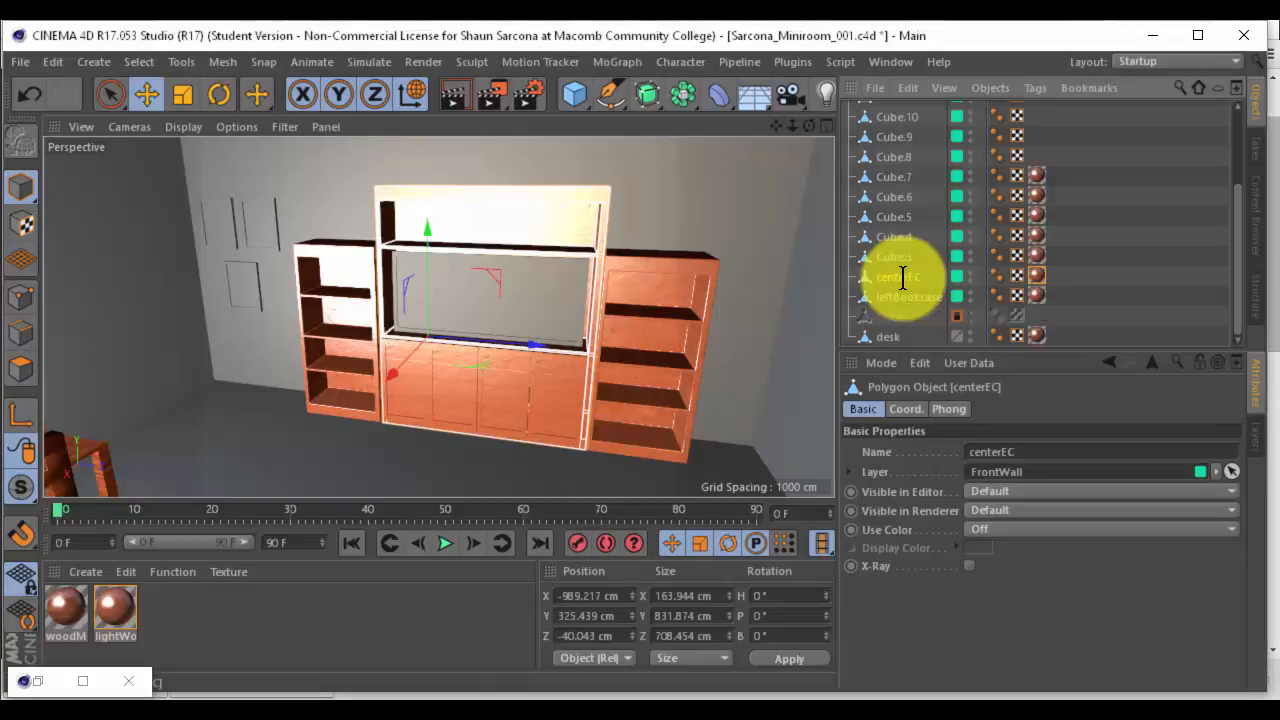
Rename the right-hand bookcase object Cube.3 as rightBookcase
left_click(897, 256)
double_click(897, 255)
type("rig")
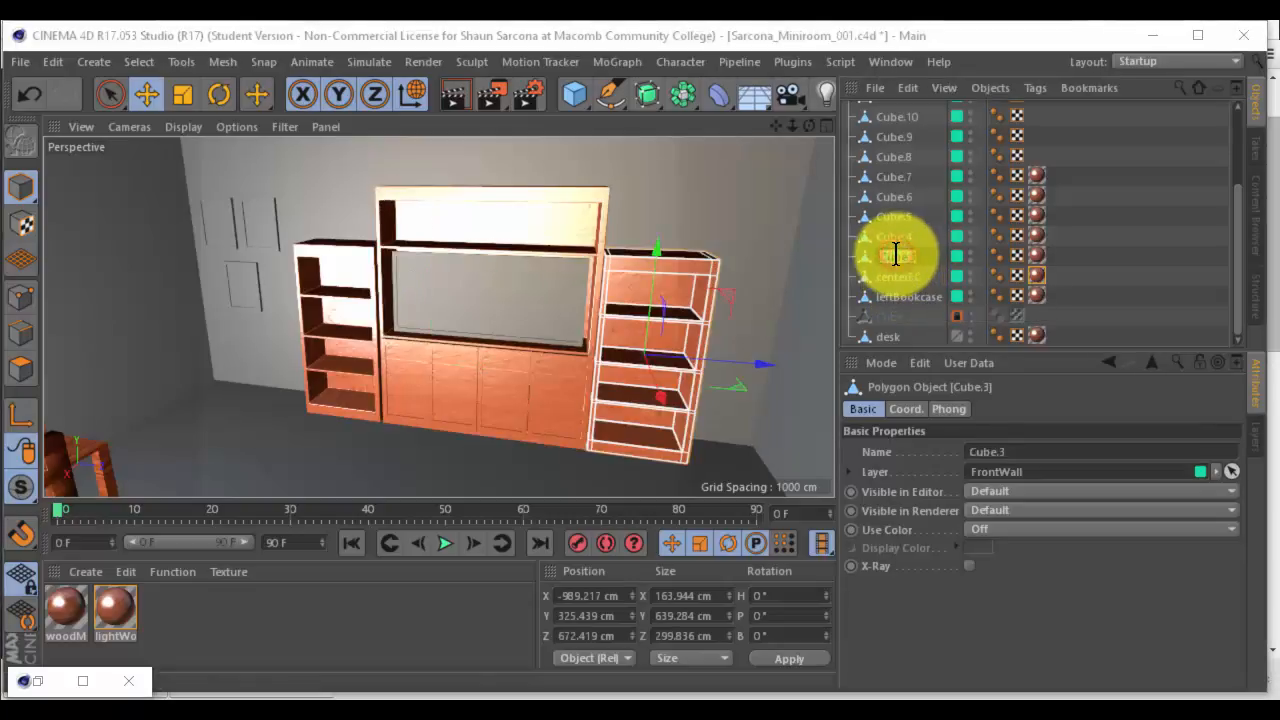
type("htBookcase")
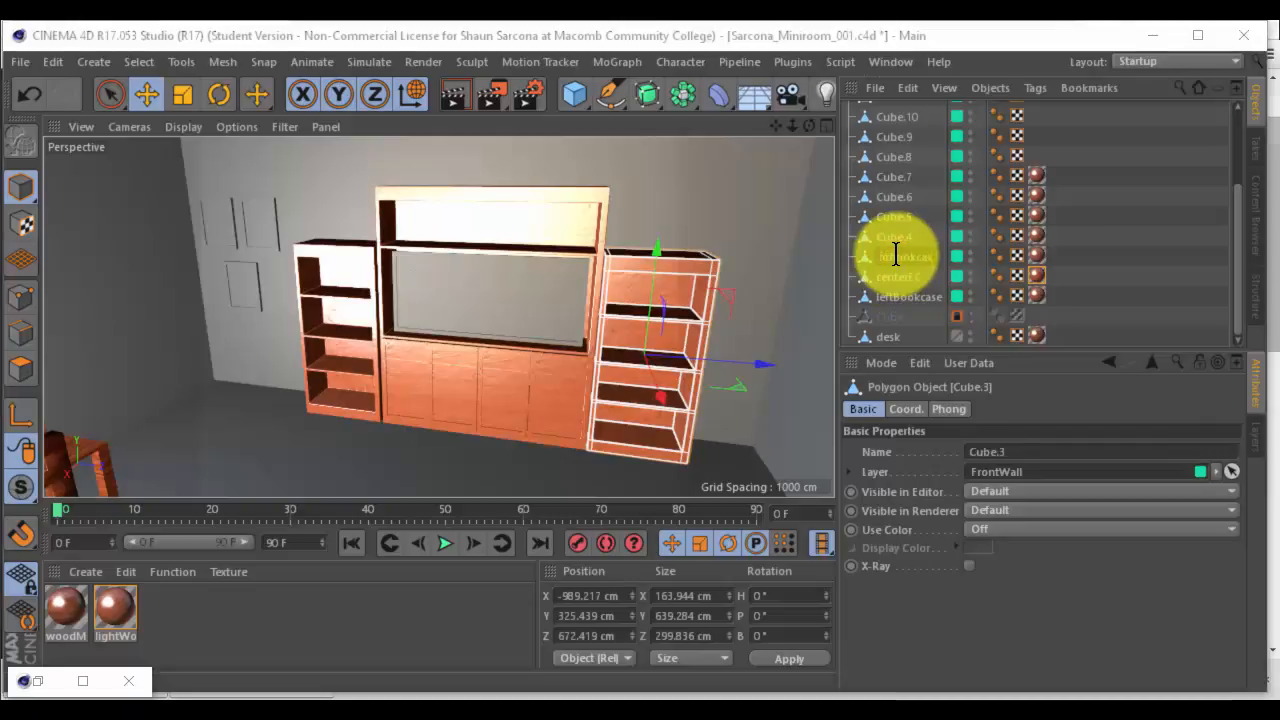
key("Return")
Rename the lower cabinet door objects Cube.4 as door1 and Cube.5 as door3
left_click(891, 237)
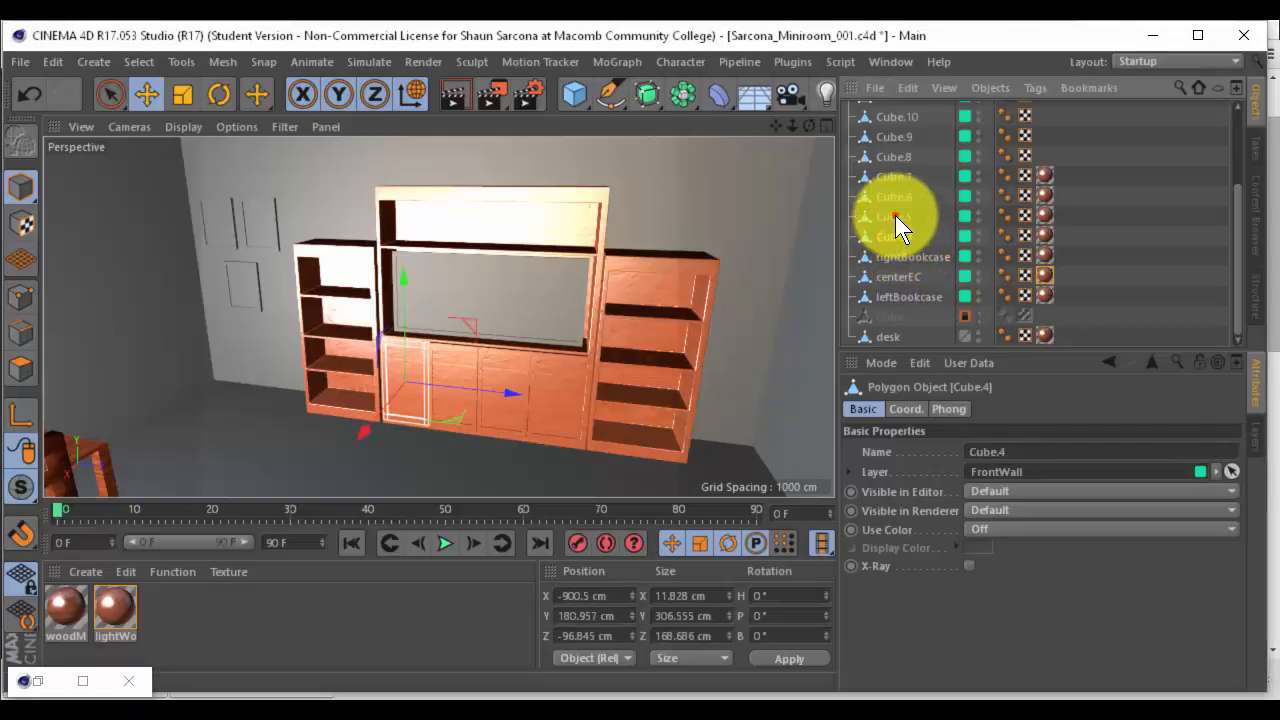
left_click(895, 216)
left_click(896, 195)
double_click(900, 230)
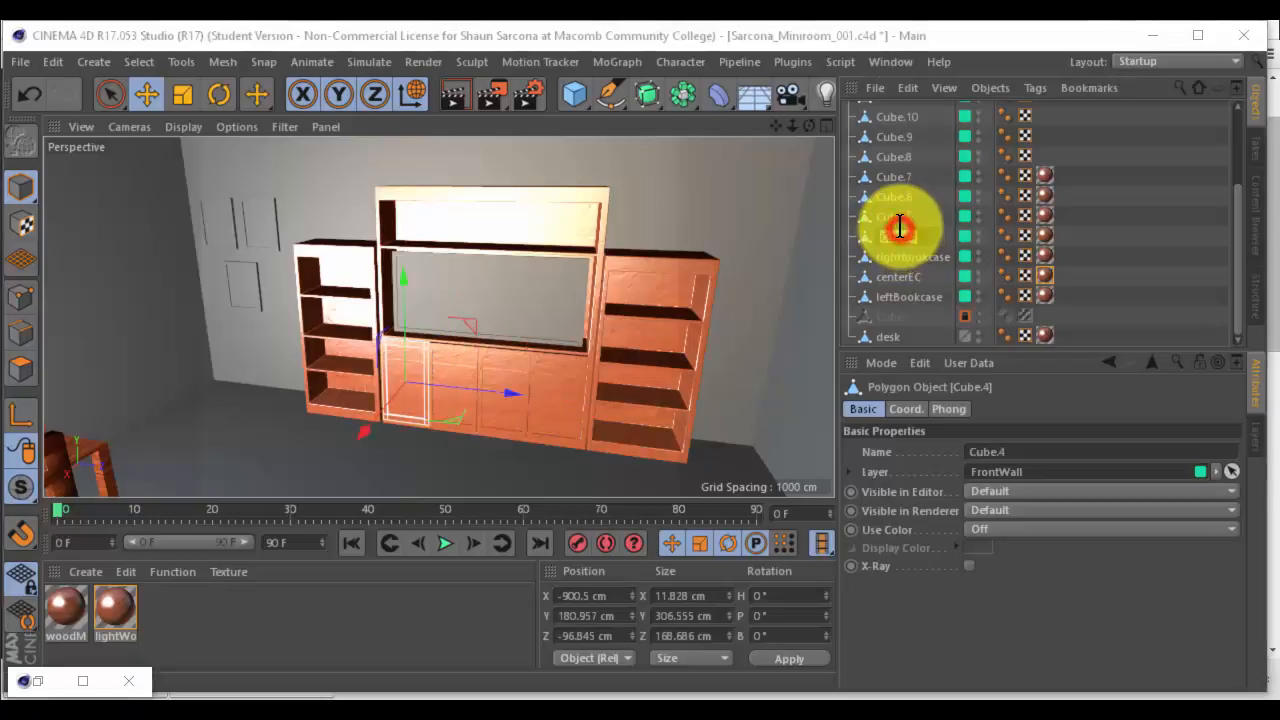
type("door1")
key("Return")
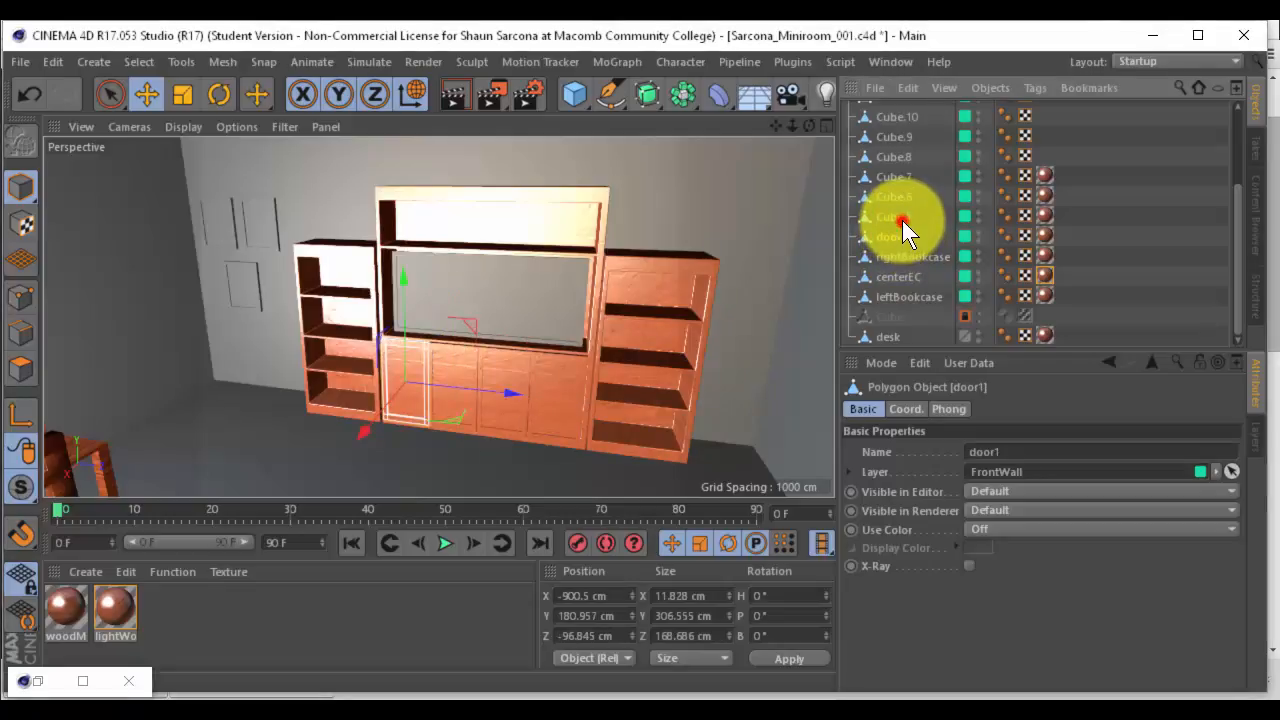
double_click(902, 218)
type("door3")
key("Return")
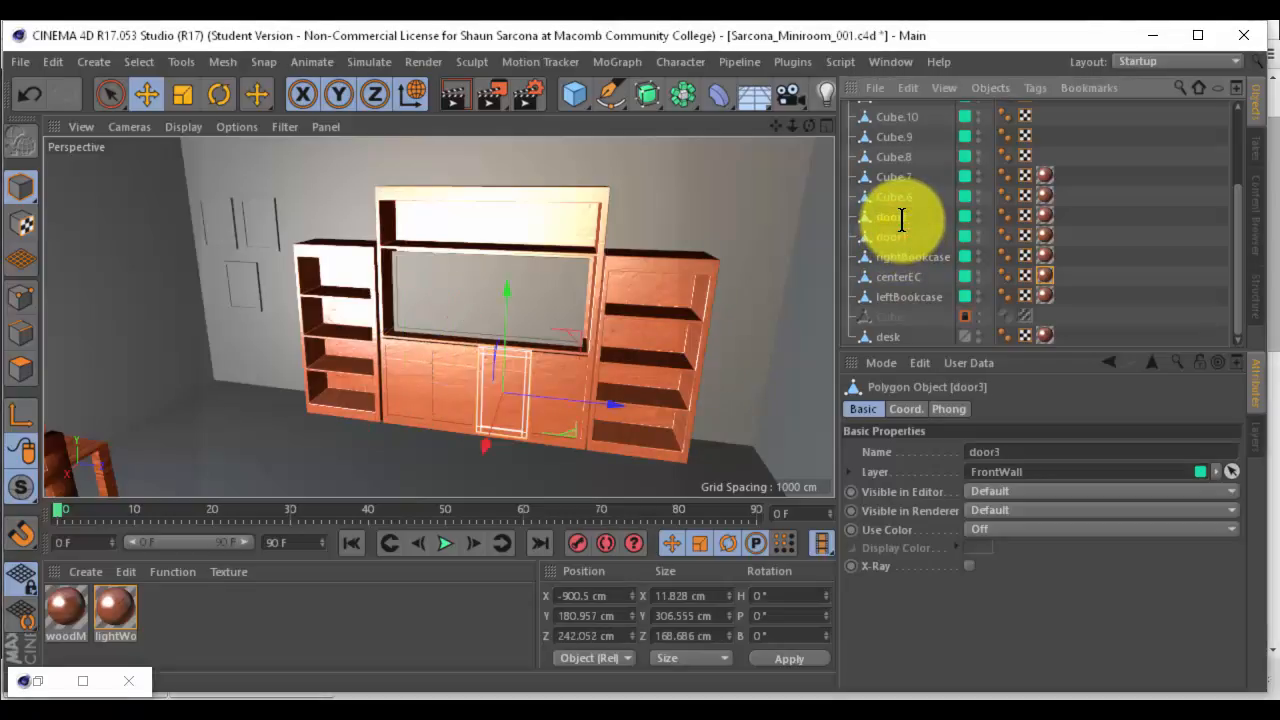
Rename the remaining cabinet door objects Cube.6 as door2 and Cube.7 as door4
double_click(904, 196)
type("d")
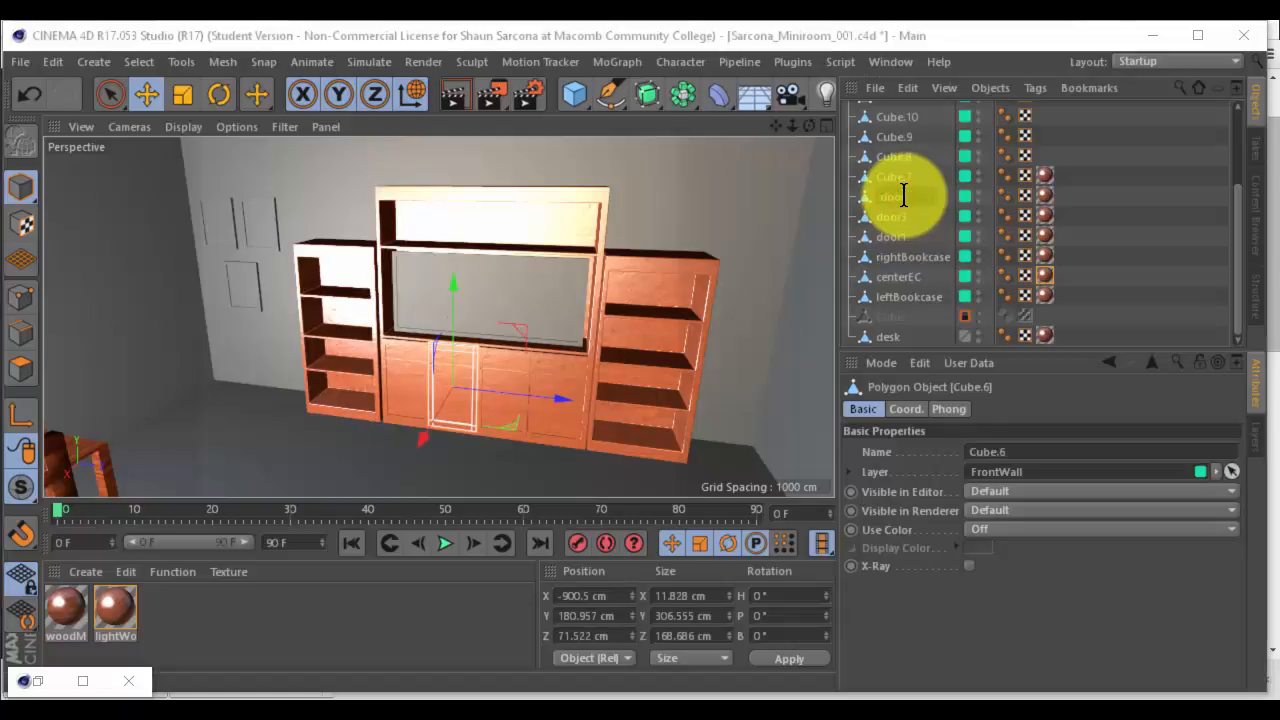
type("oor2")
key("Return")
double_click(915, 176)
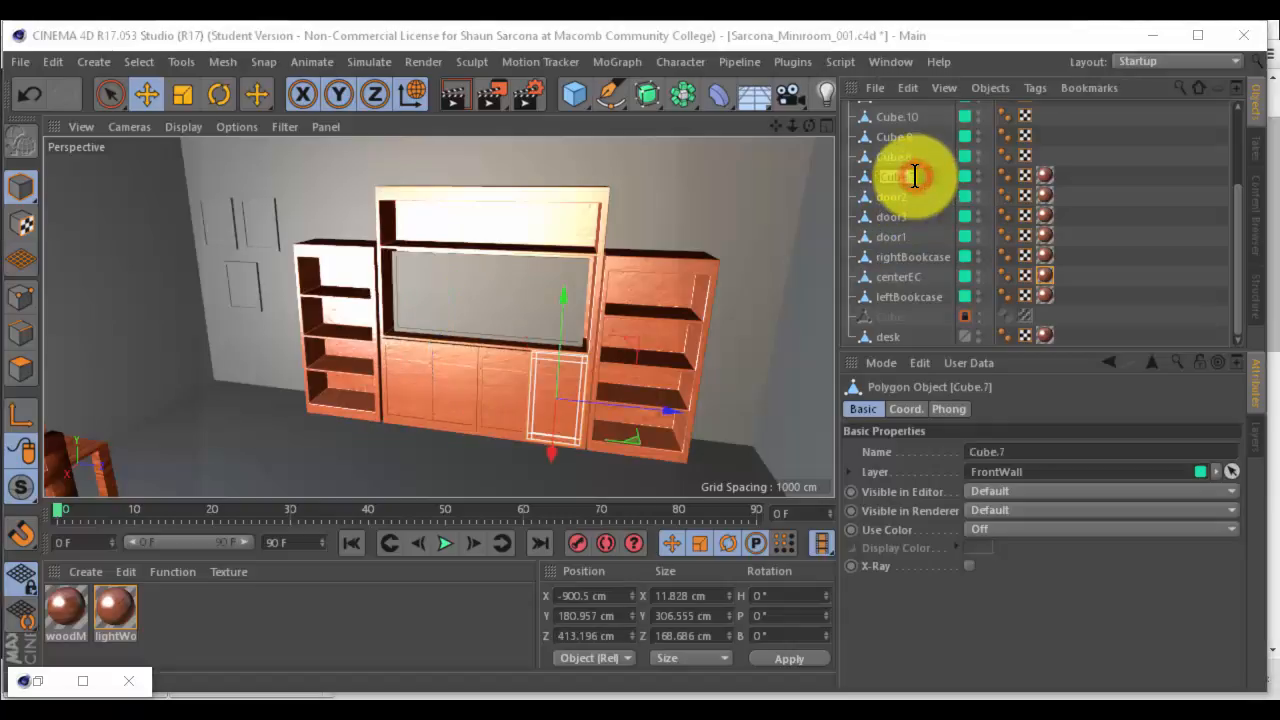
type("door4")
key("Return")
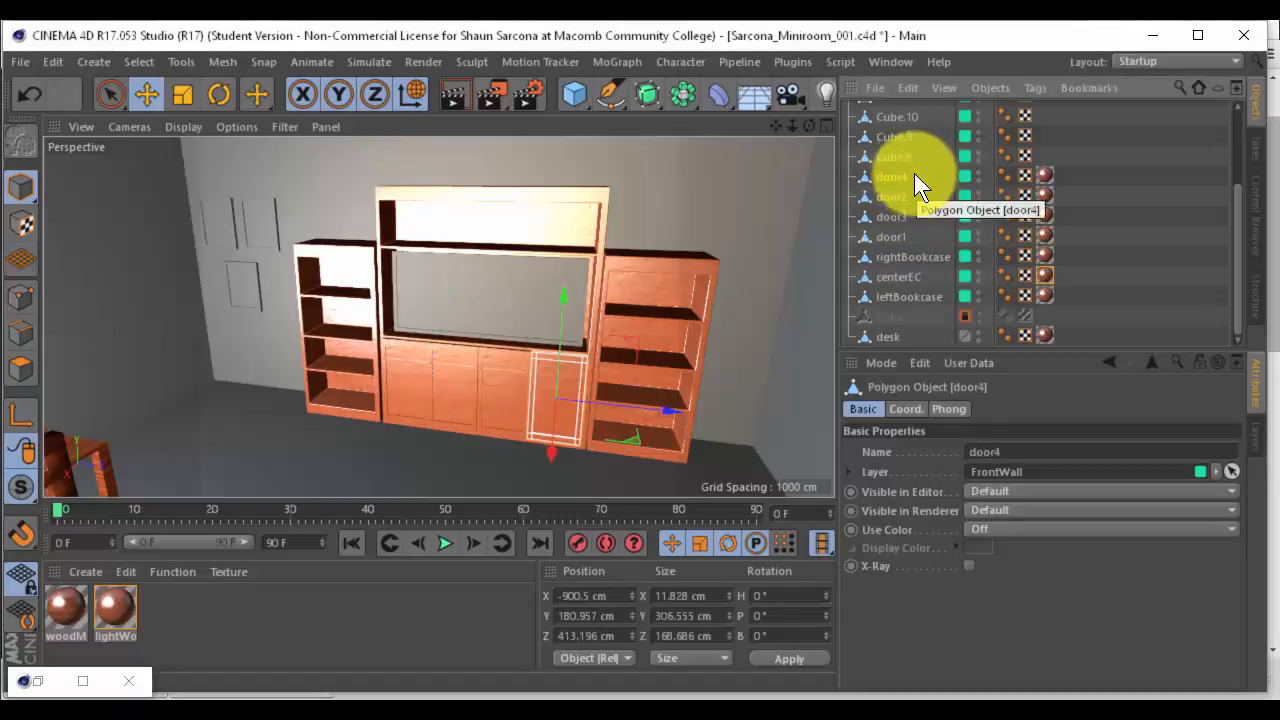
Set the projection of the lightWoodM texture tags on all four doors, both bookcases and centerEC to Cubic
left_click(902, 152)
left_click(907, 176)
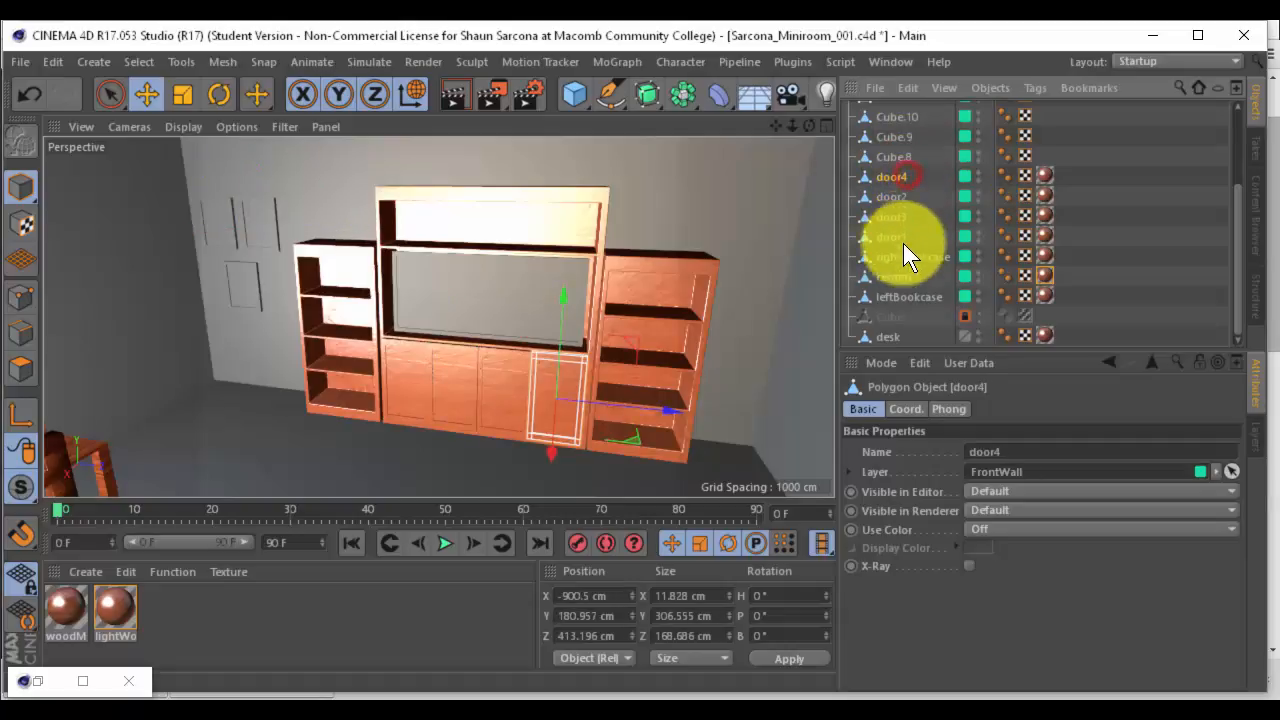
left_click(901, 296, "shift")
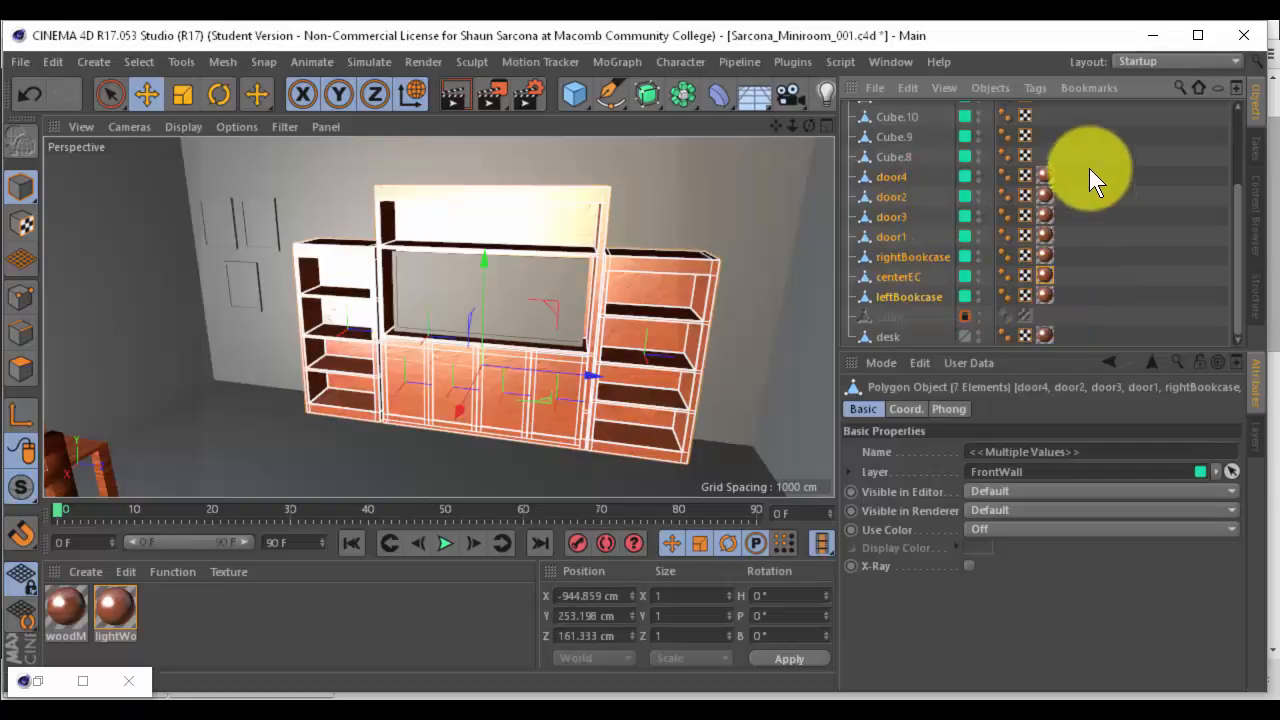
left_click_drag(1088, 166, 1044, 306)
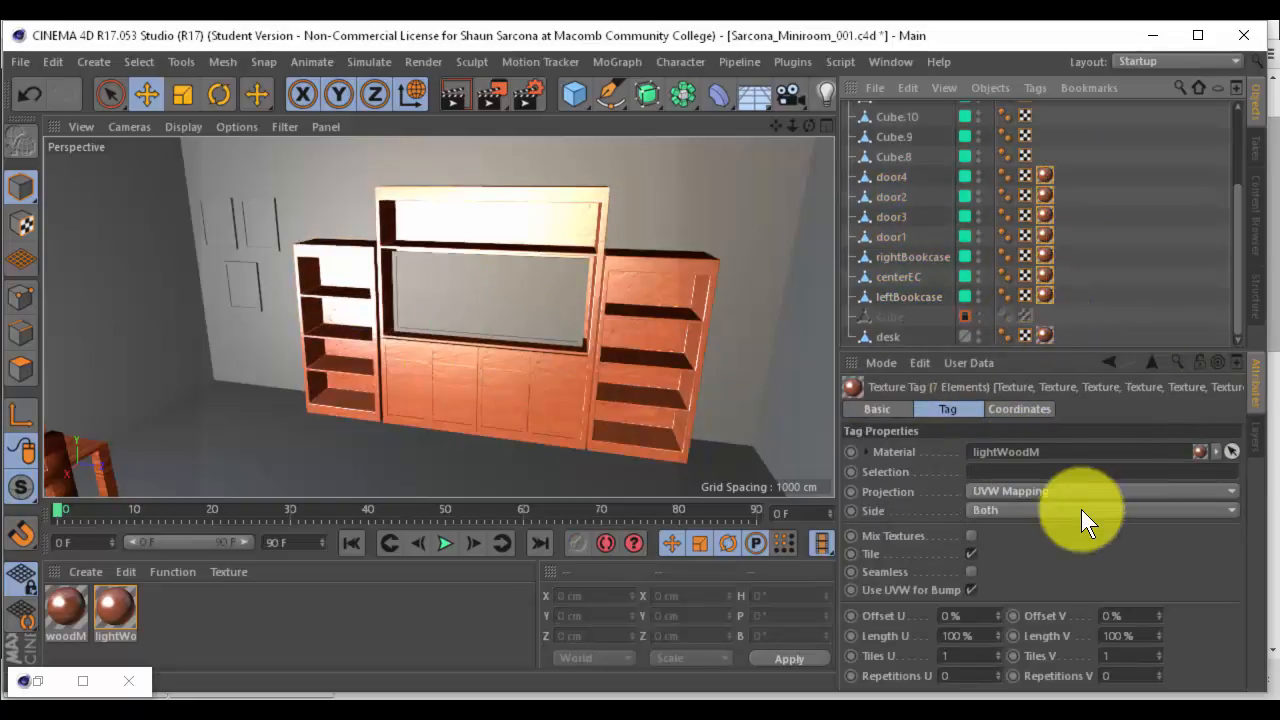
left_click(1024, 490)
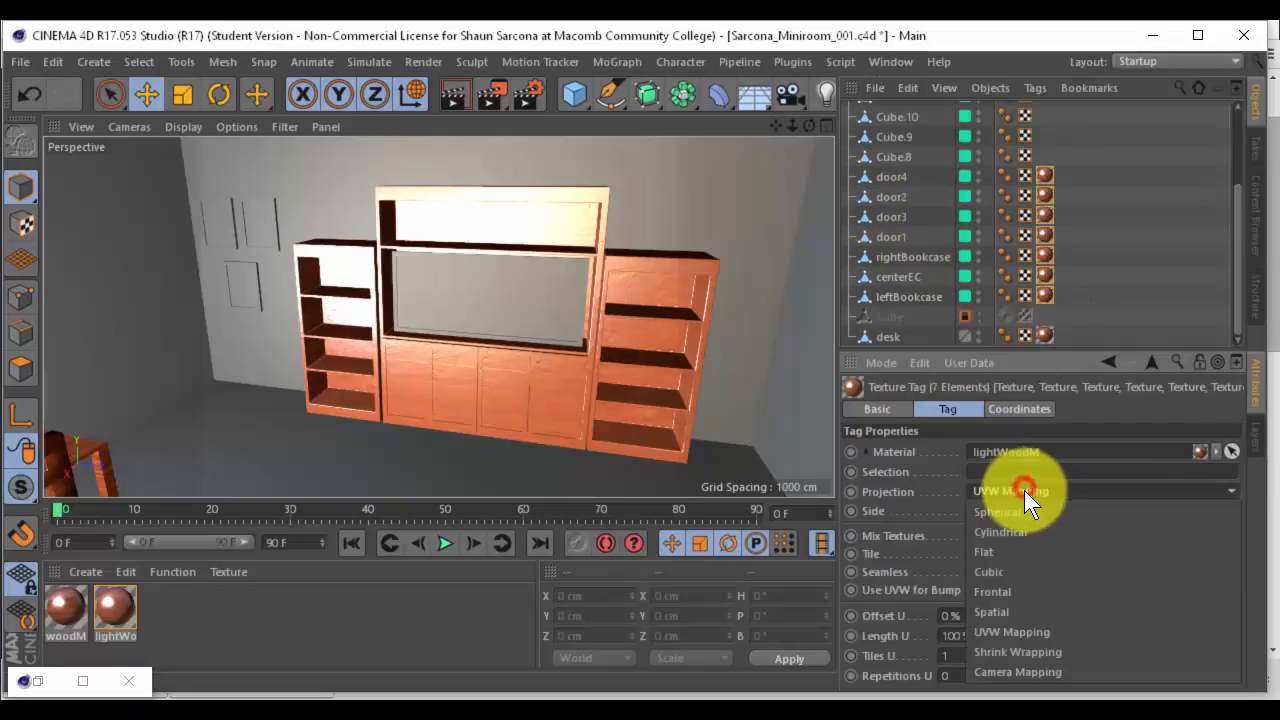
left_click(1018, 570)
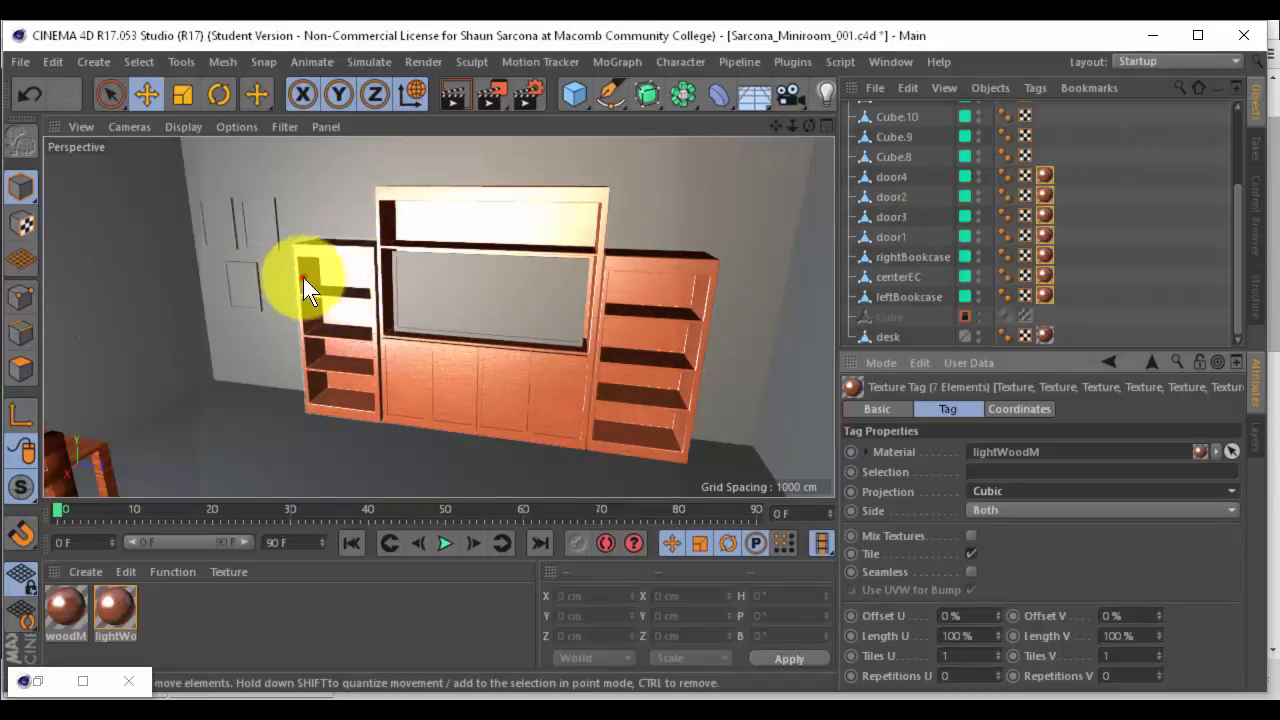
Try applying lightWoodM to the flat panel inside the center unit's opening, then undo it
left_click_drag(304, 277, 342, 299, "alt")
left_click(379, 305)
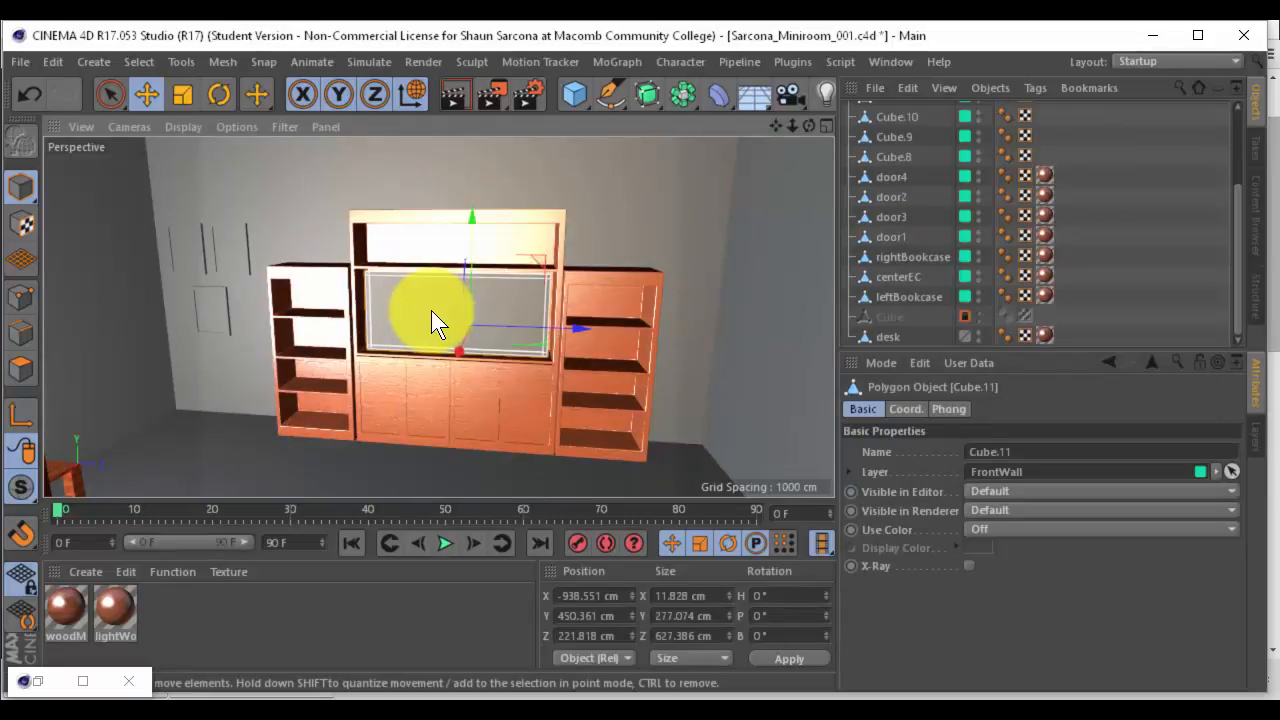
key("o")
left_click_drag(508, 281, 440, 257, "alt")
left_click_drag(114, 607, 388, 327)
left_click_drag(510, 308, 430, 324, "alt")
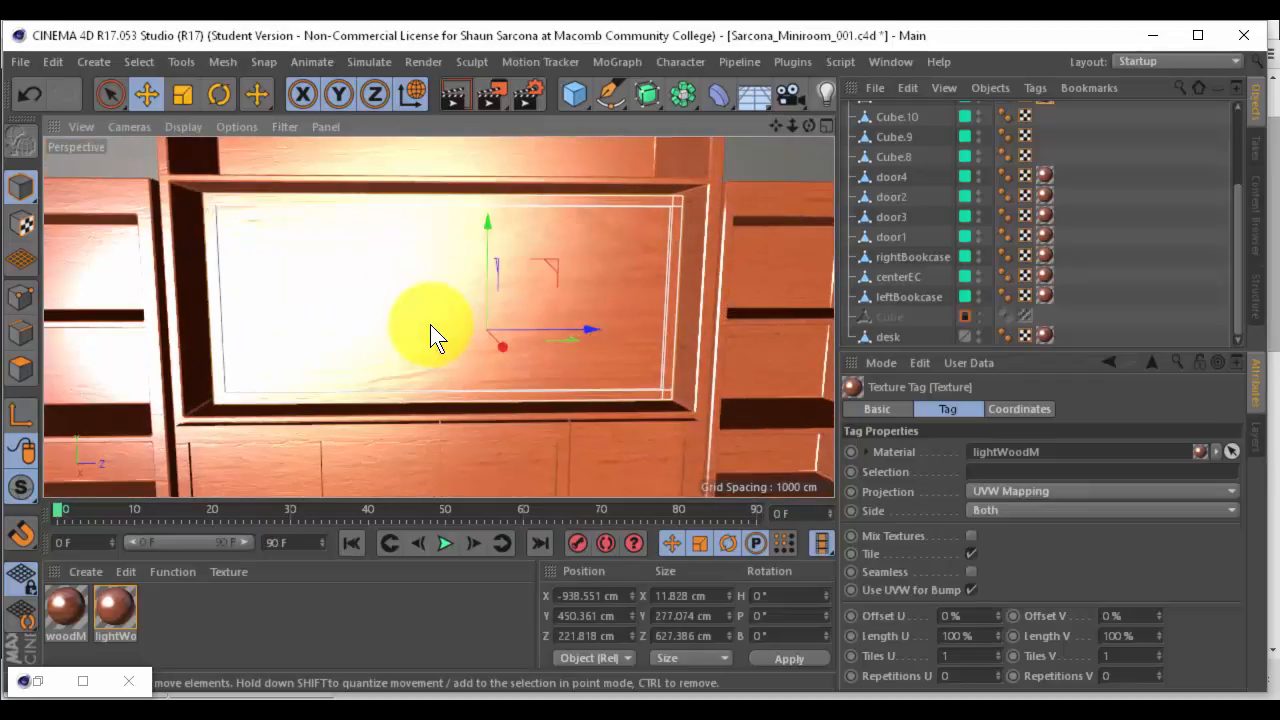
key("ctrl+z")
Rename the flat panel object Cube.11 in the center unit's opening as TV
left_click(425, 322)
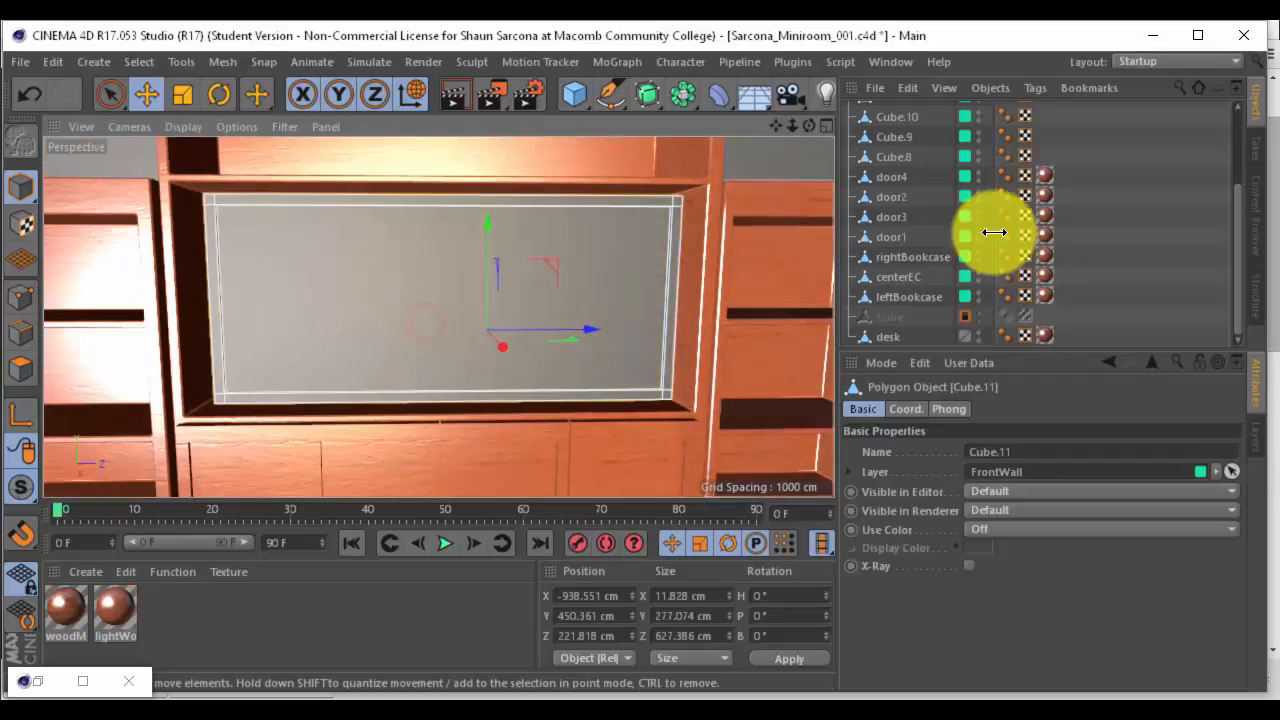
scroll(986, 229, "up", 3)
double_click(908, 206)
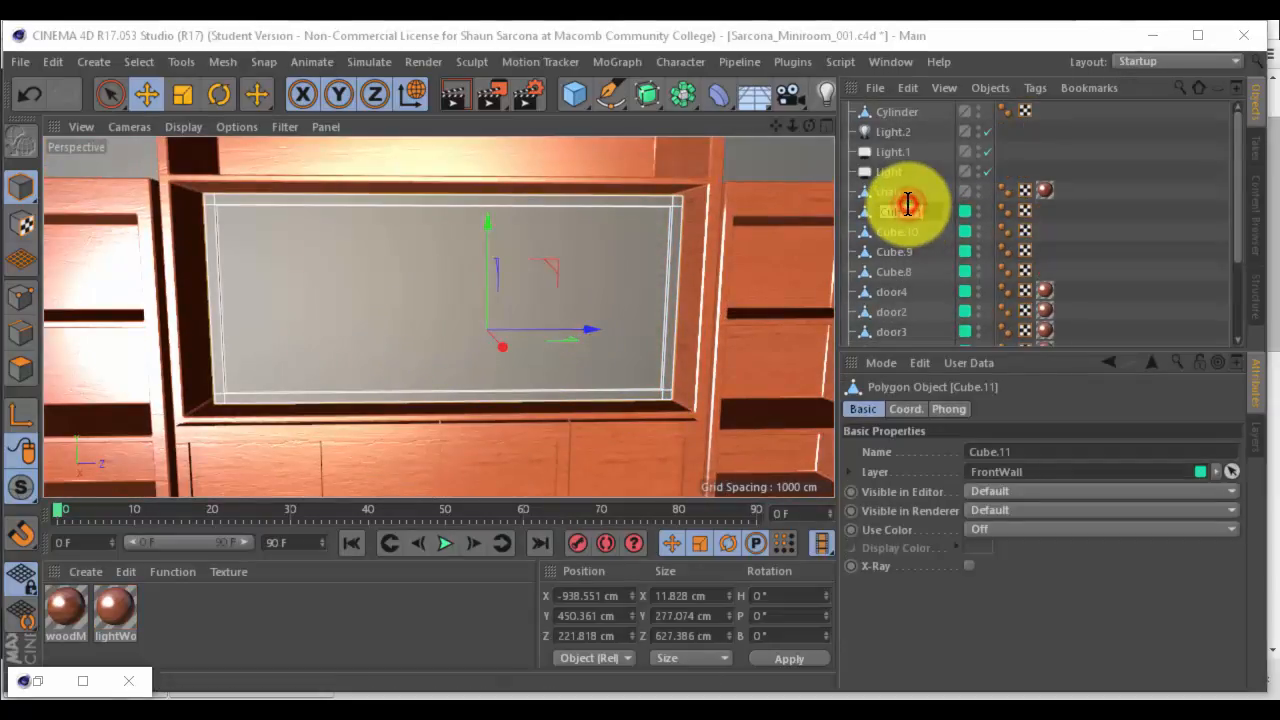
type("TV")
key("Return")
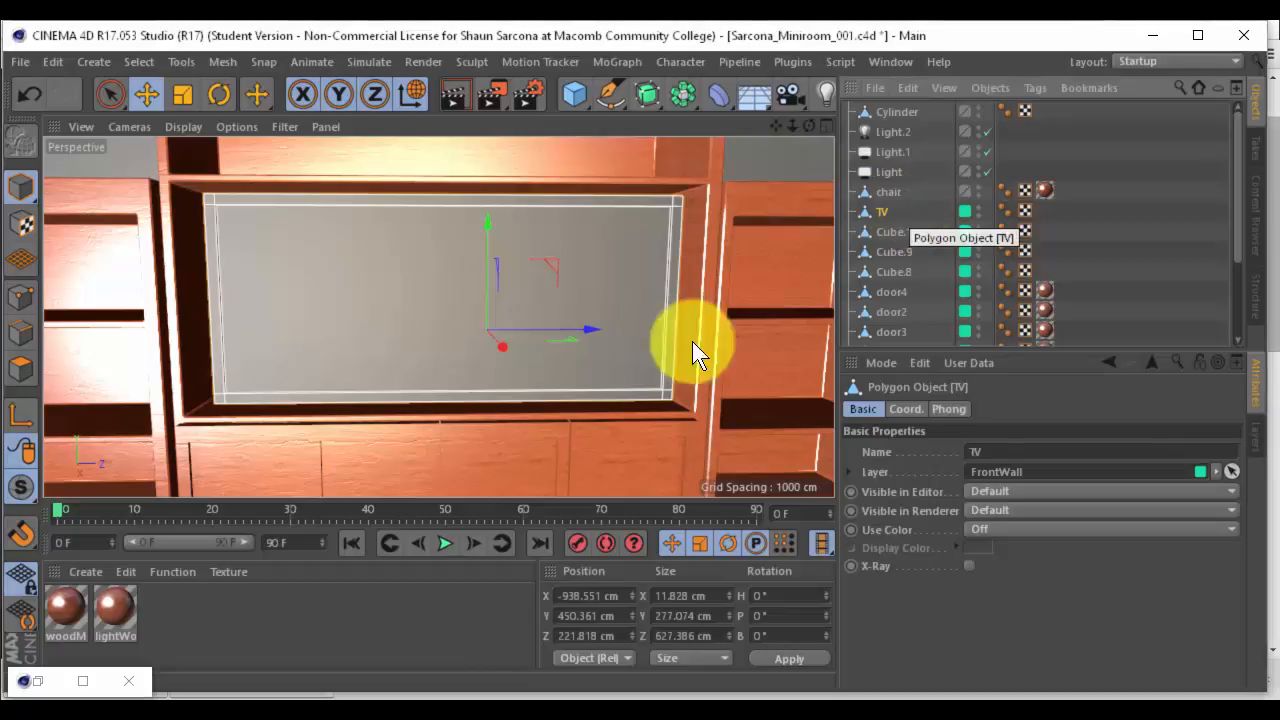
Create a new material applied to the TV object and name it blackPlastic
double_click(184, 618)
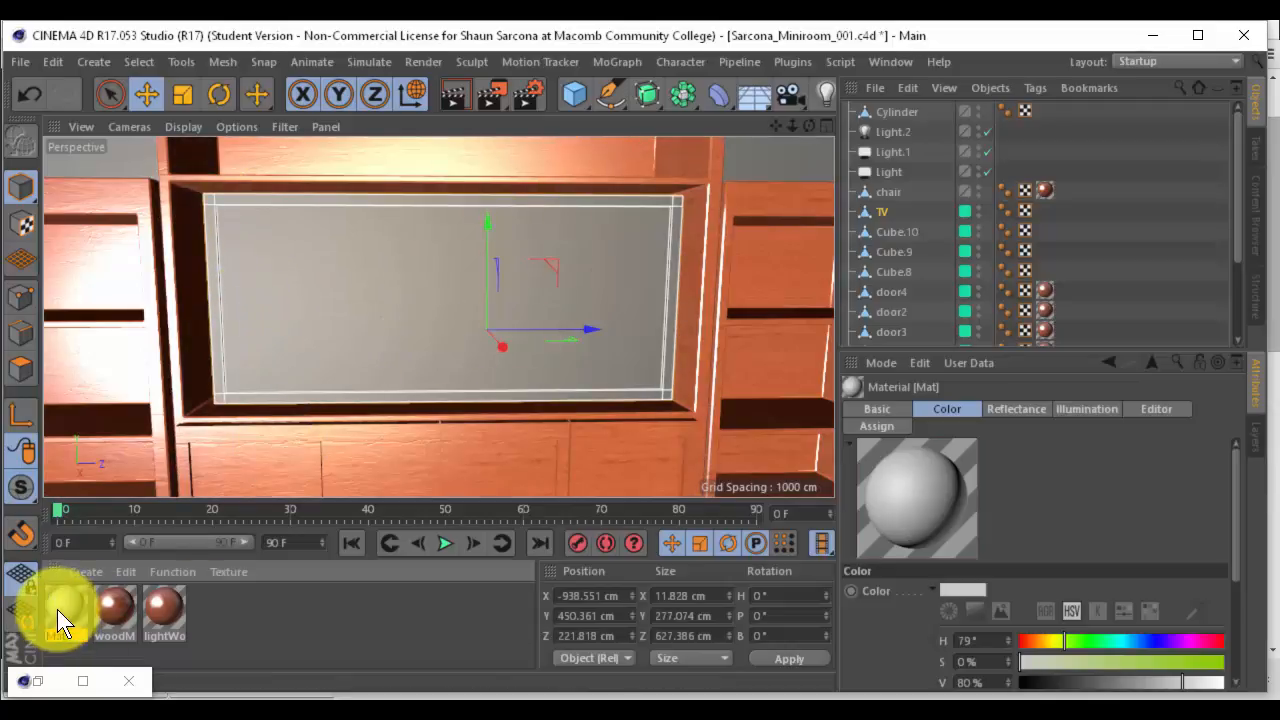
left_click_drag(57, 607, 373, 277)
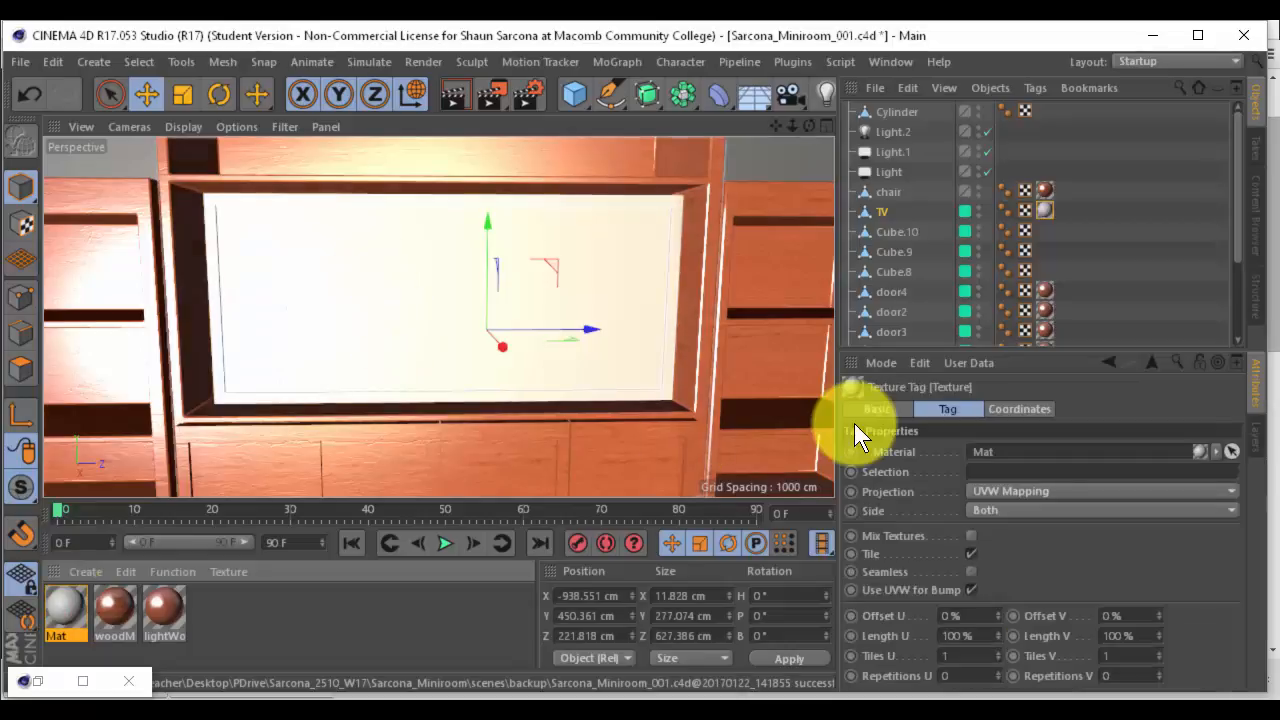
left_click(66, 607)
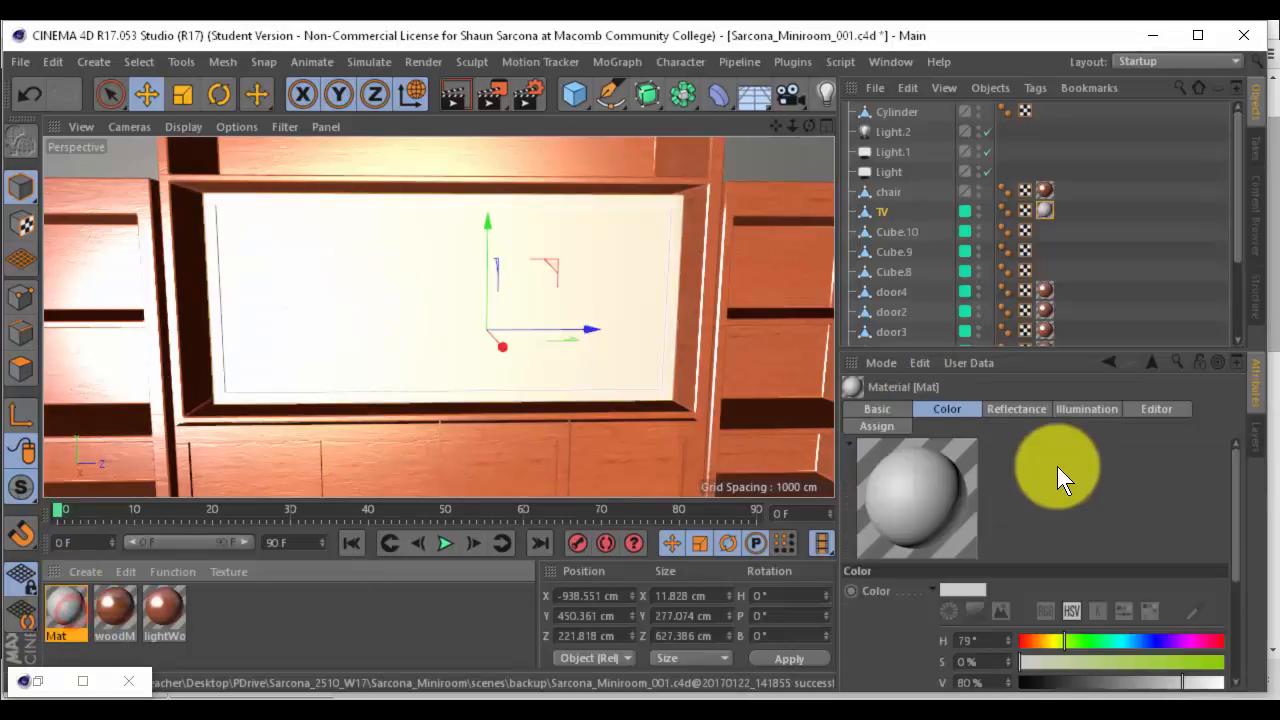
left_click(875, 409)
double_click(928, 591)
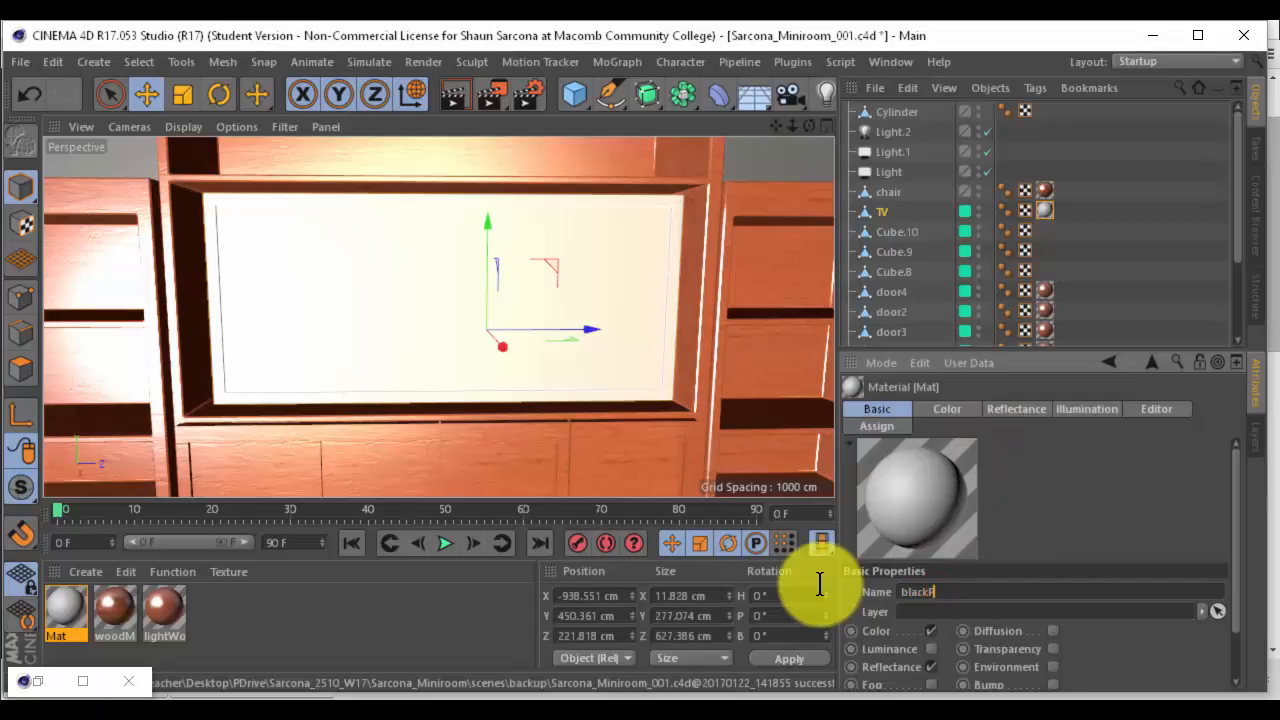
Darken blackPlastic's color to near black by lowering its HSV value to 6%
left_click(948, 406)
scroll(1073, 625, "down", 3)
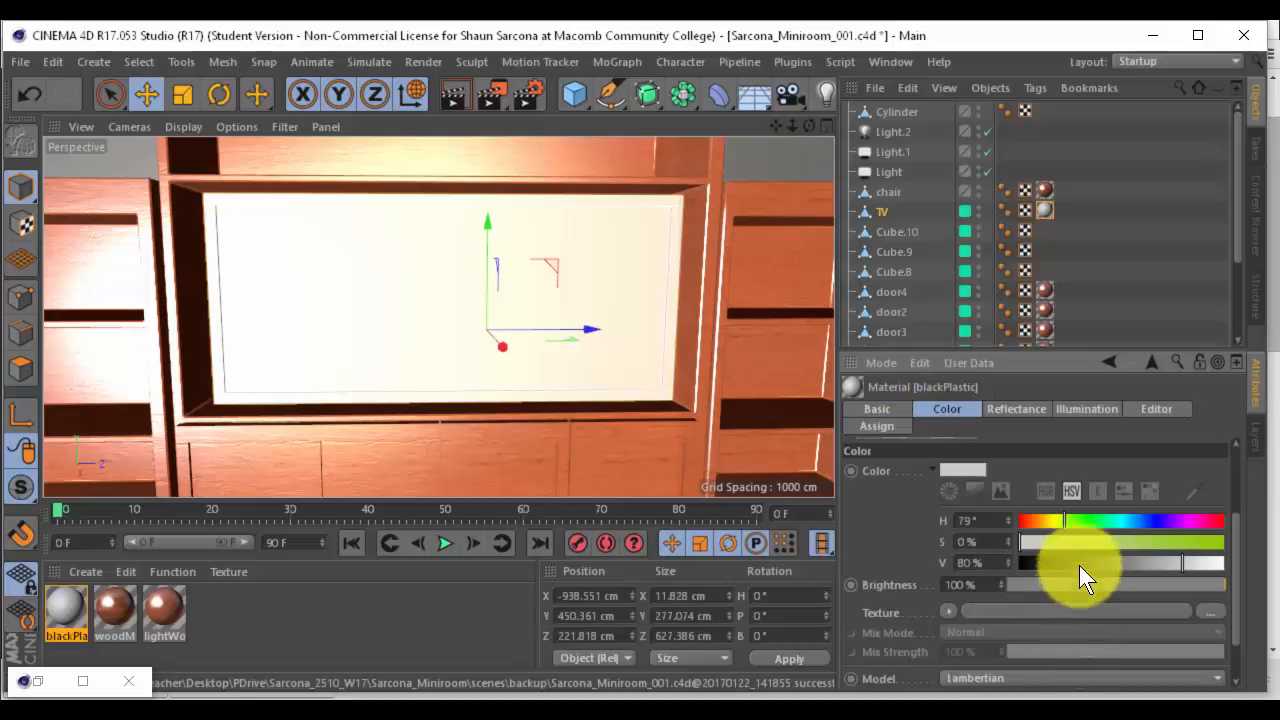
left_click_drag(1080, 566, 1031, 565)
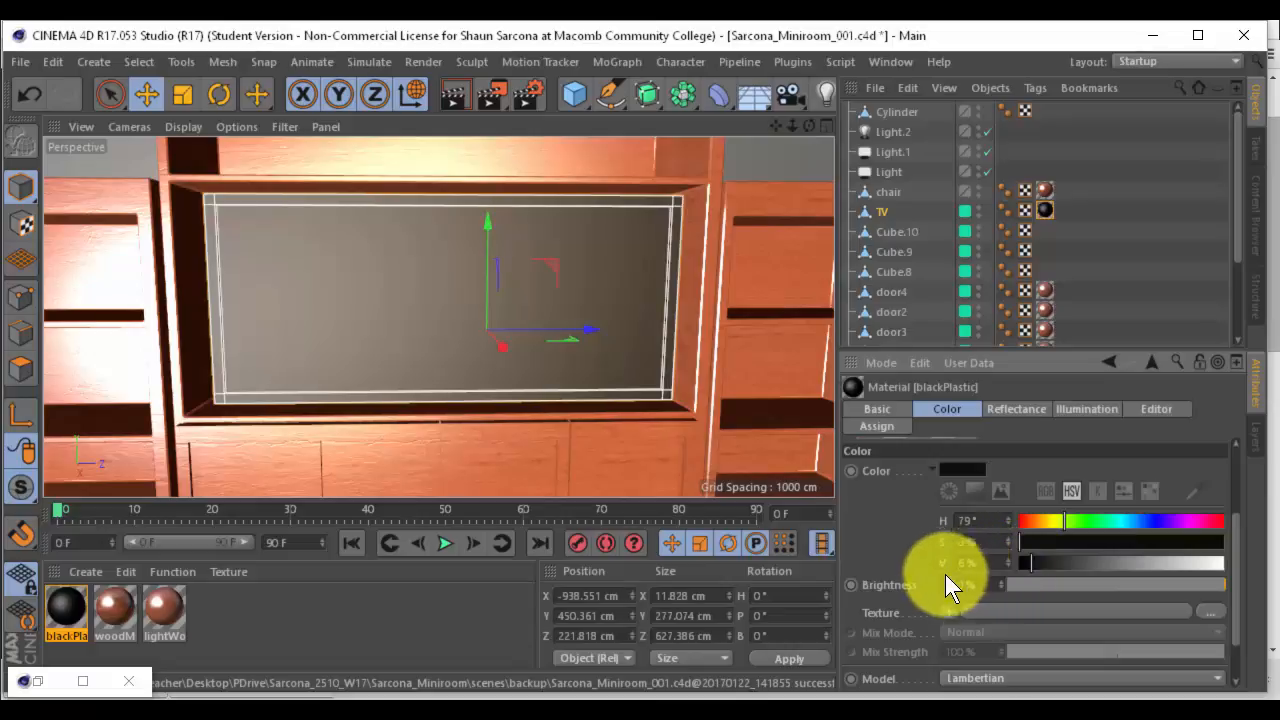
Set the type of blackPlastic's Default Specular reflectance layer to Beckmann
scroll(945, 560, "up", 3)
left_click(1010, 409)
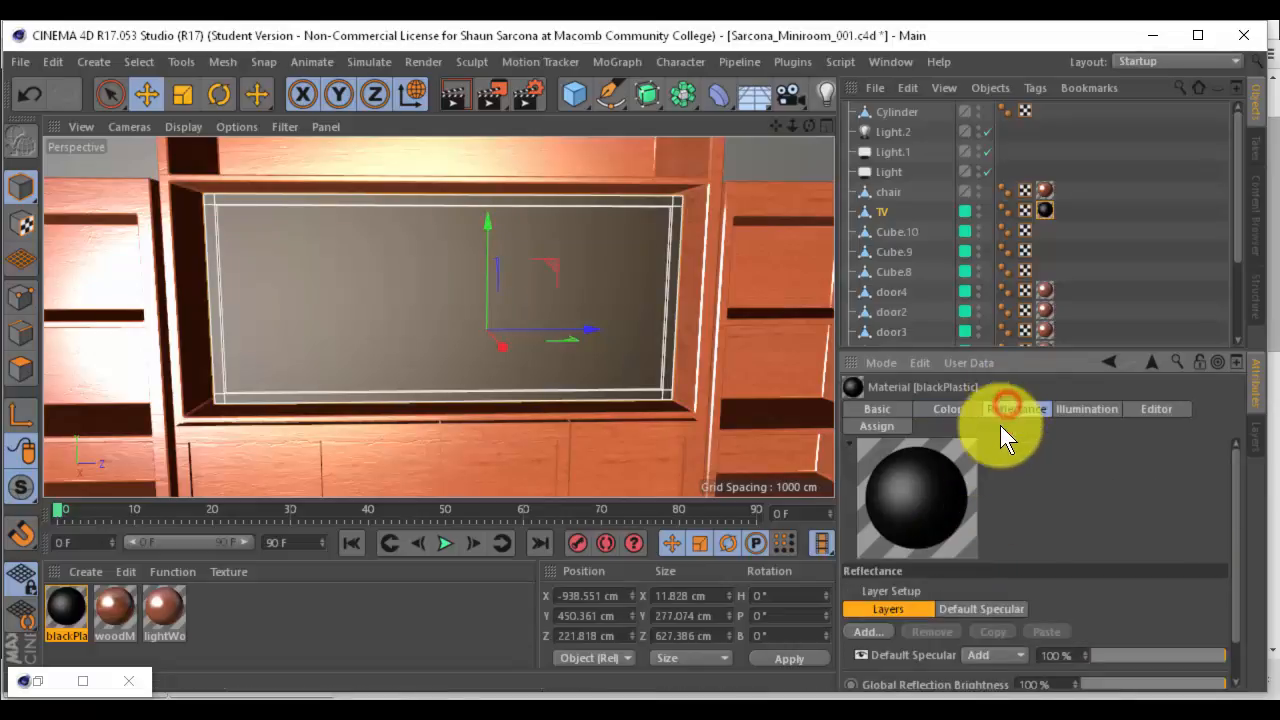
left_click(984, 564)
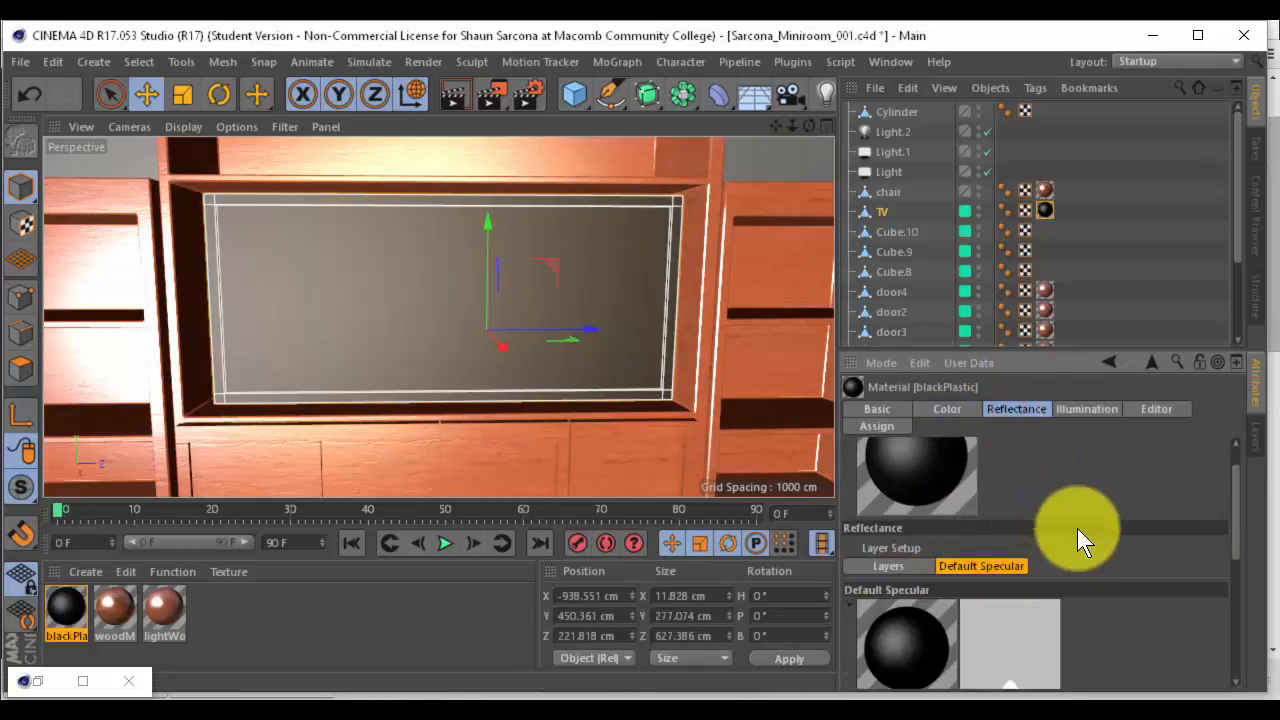
scroll(1080, 535, "down", 4)
scroll(1083, 540, "up", 1)
scroll(1108, 460, "up", 3)
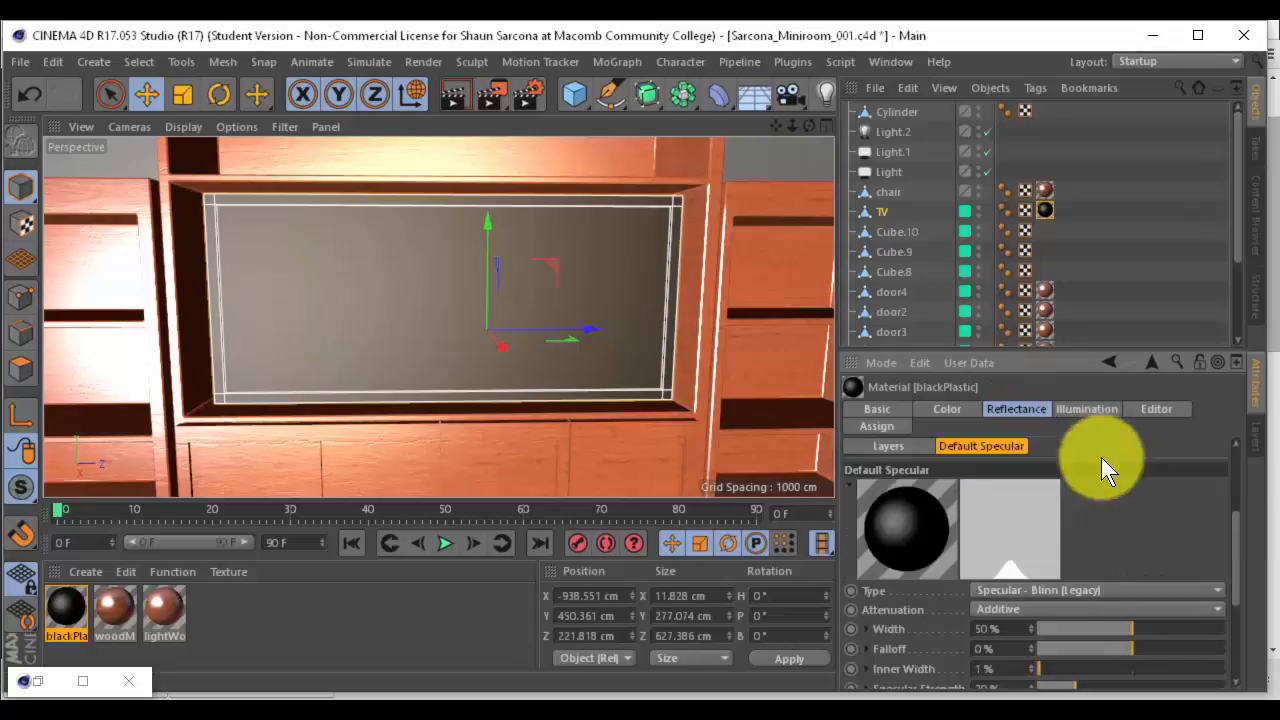
left_click(1079, 589)
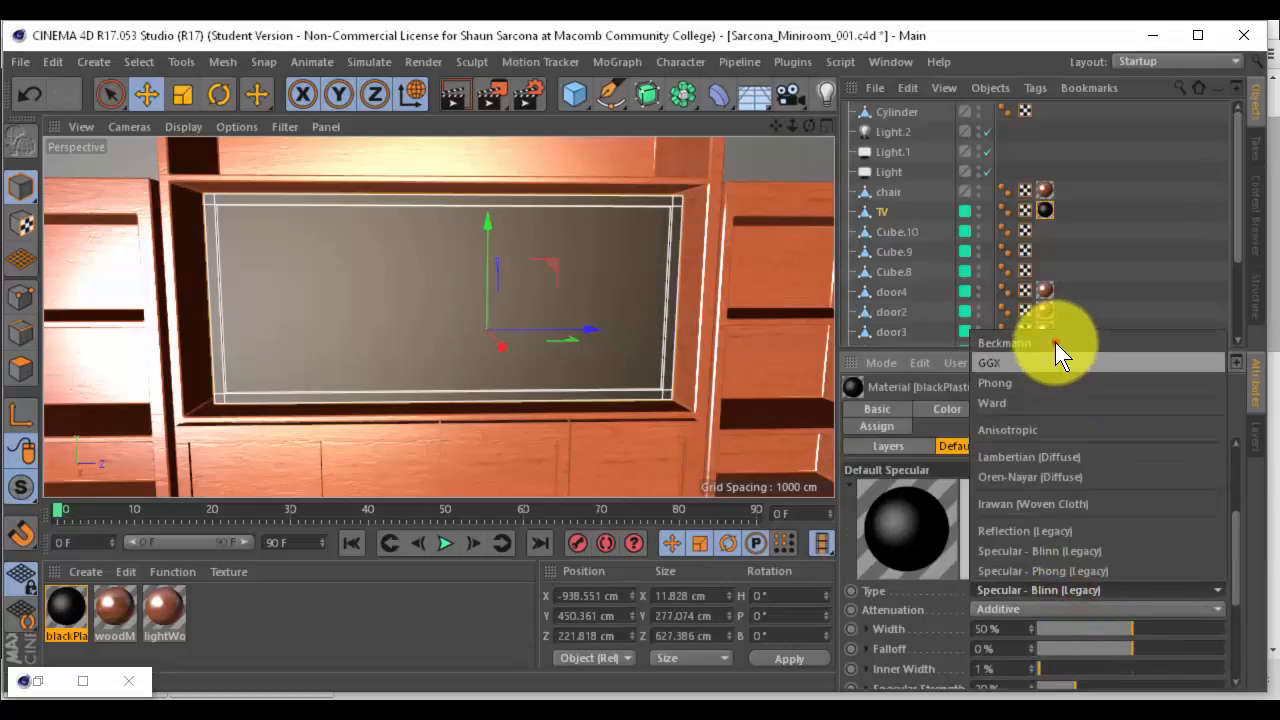
left_click(1055, 342)
Set the Default Specular layer's roughness to 21% and specular strength to 6%
scroll(1111, 500, "down", 3)
left_click_drag(1110, 547, 1056, 585)
left_click(1082, 547)
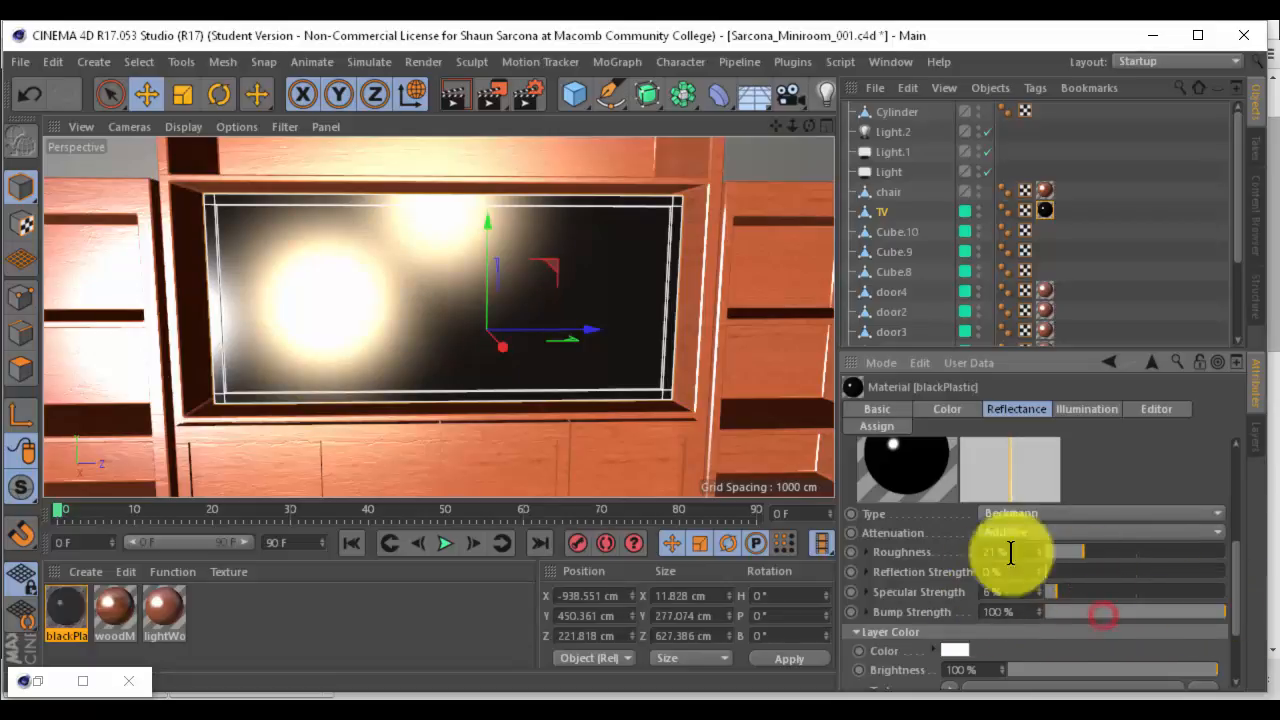
Set the blackPlastic Default Specular layer's roughness to 45% and its specular strength to 5%
scroll(942, 629, "down", 2)
scroll(899, 584, "up", 4)
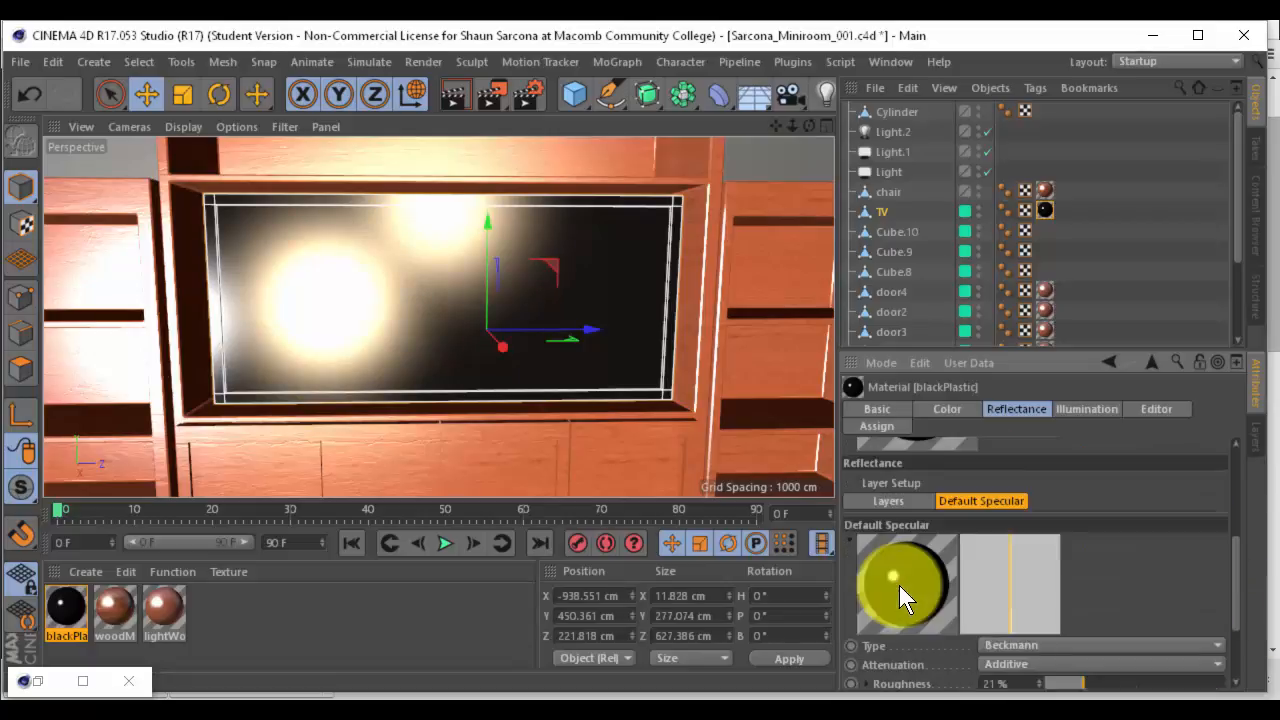
scroll(960, 587, "down", 2)
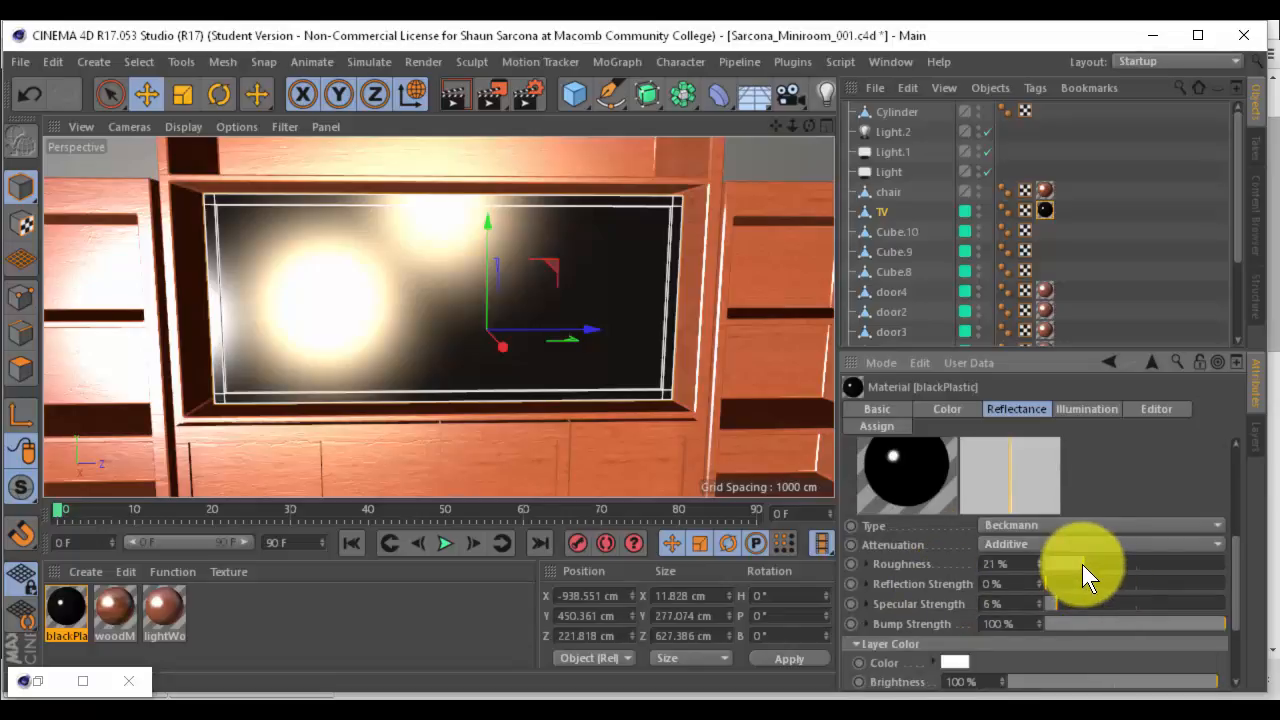
left_click_drag(1082, 564, 1128, 561)
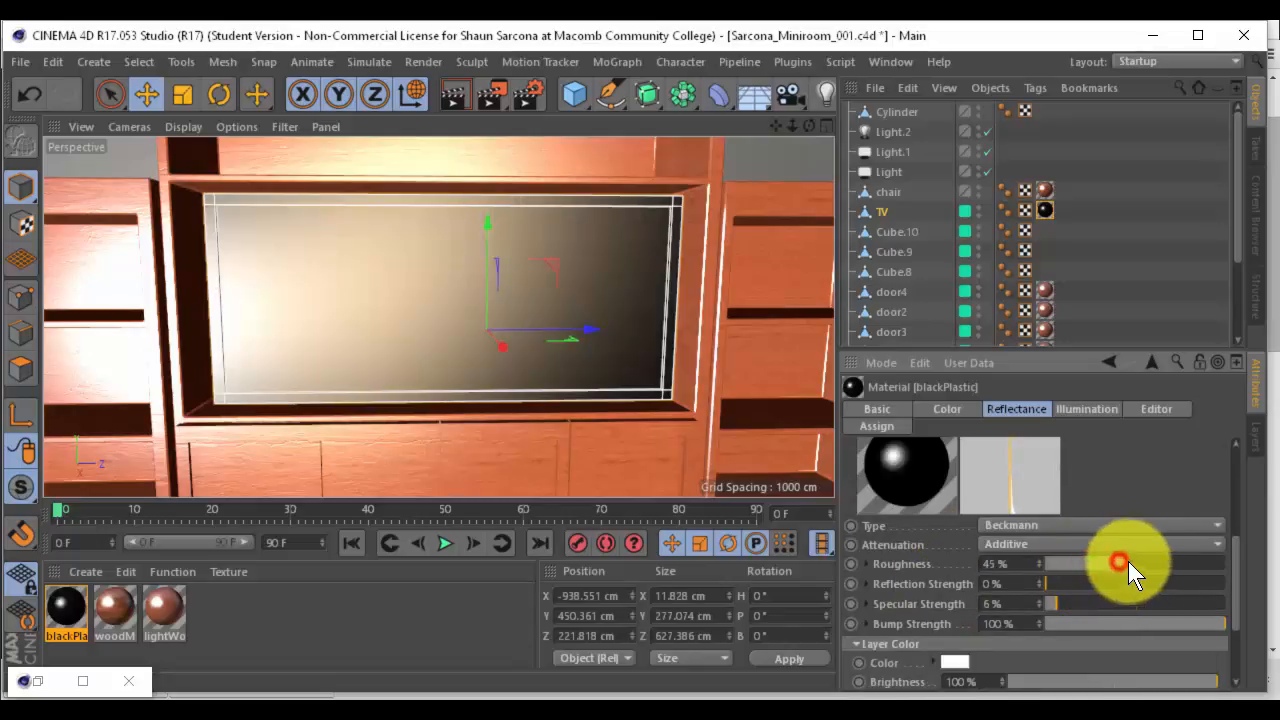
left_click(1054, 603)
left_click_drag(1054, 603, 1044, 604)
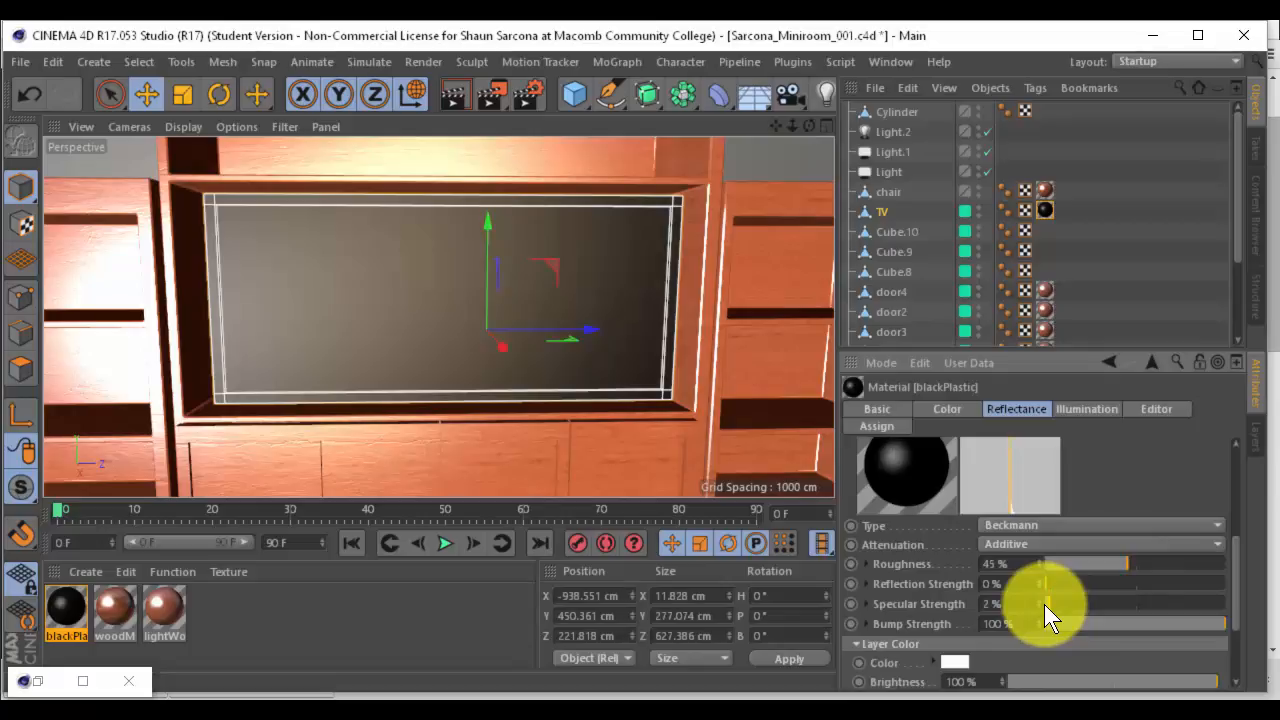
left_click(1013, 604)
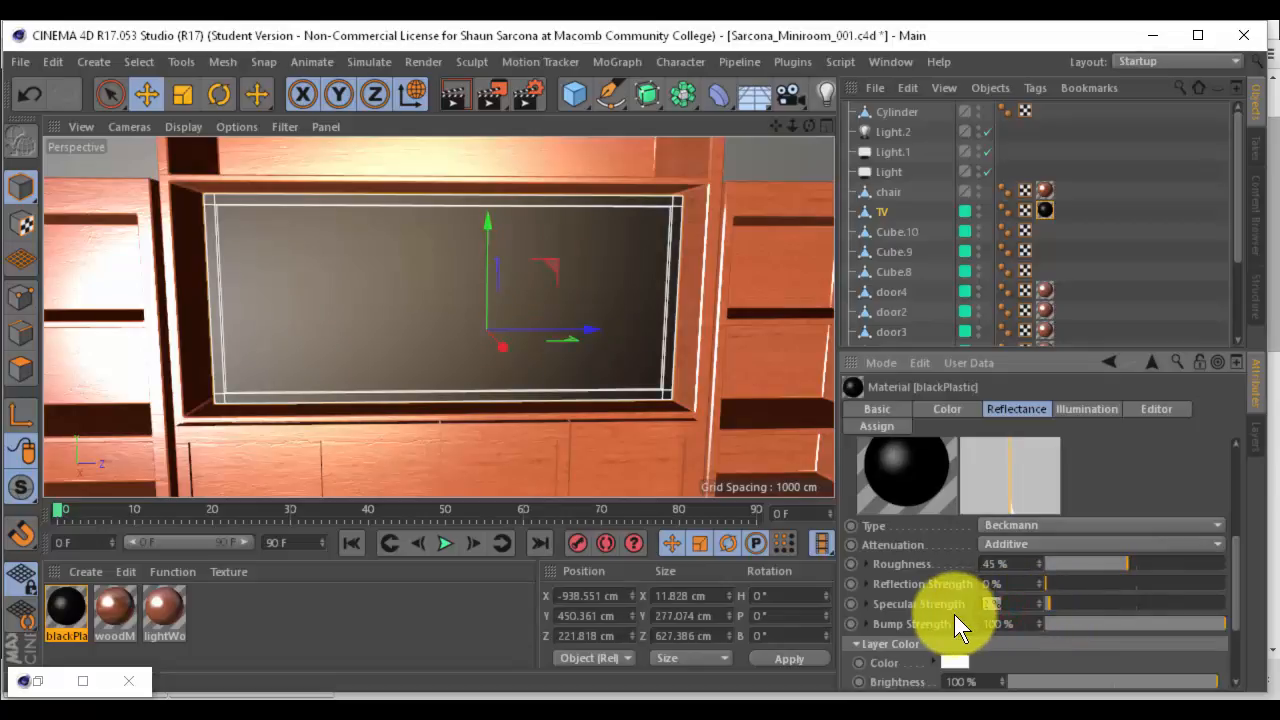
type("5")
key("Return")
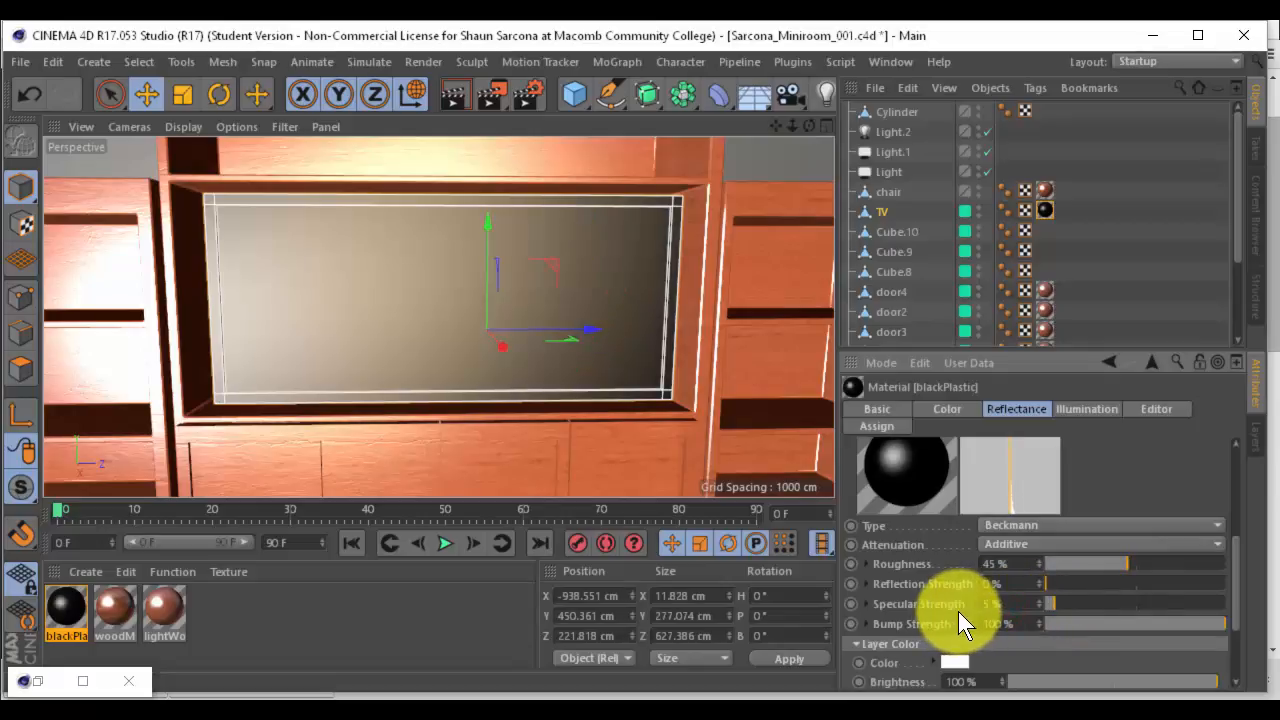
Enable the Bump channel of blackPlastic and load a Noise shader as its texture
left_click(893, 407)
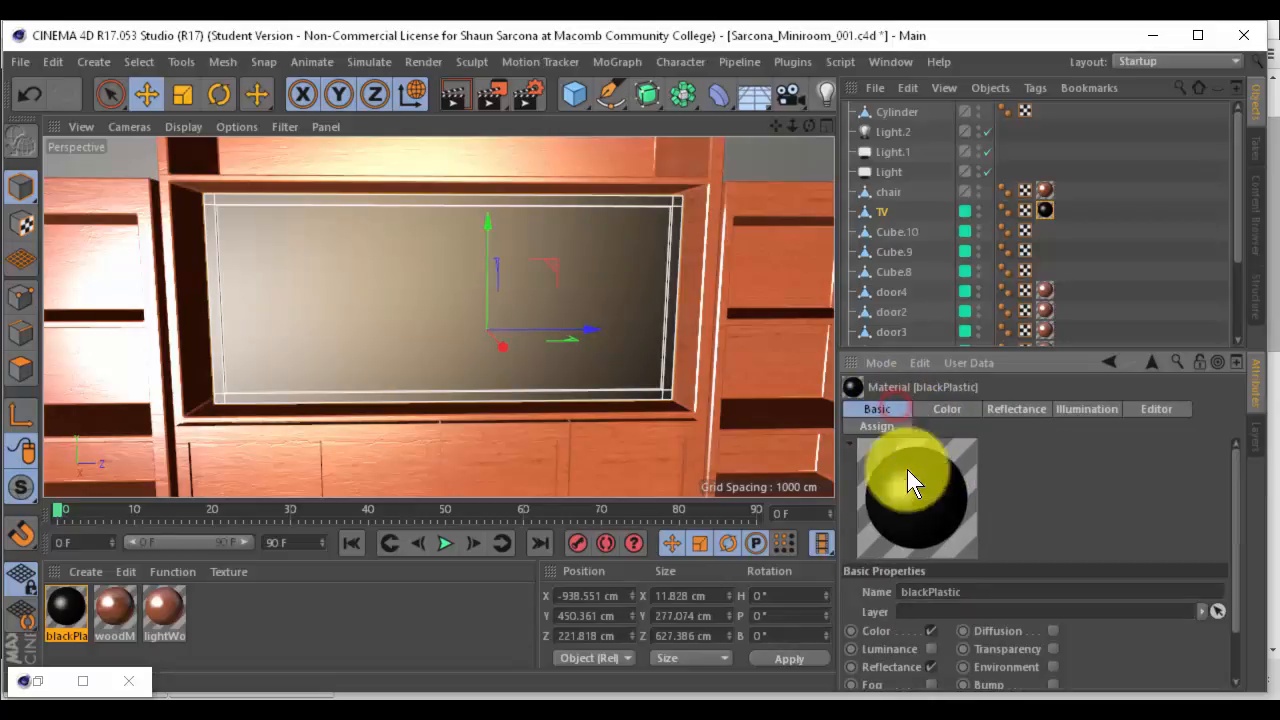
scroll(975, 580, "down", 2)
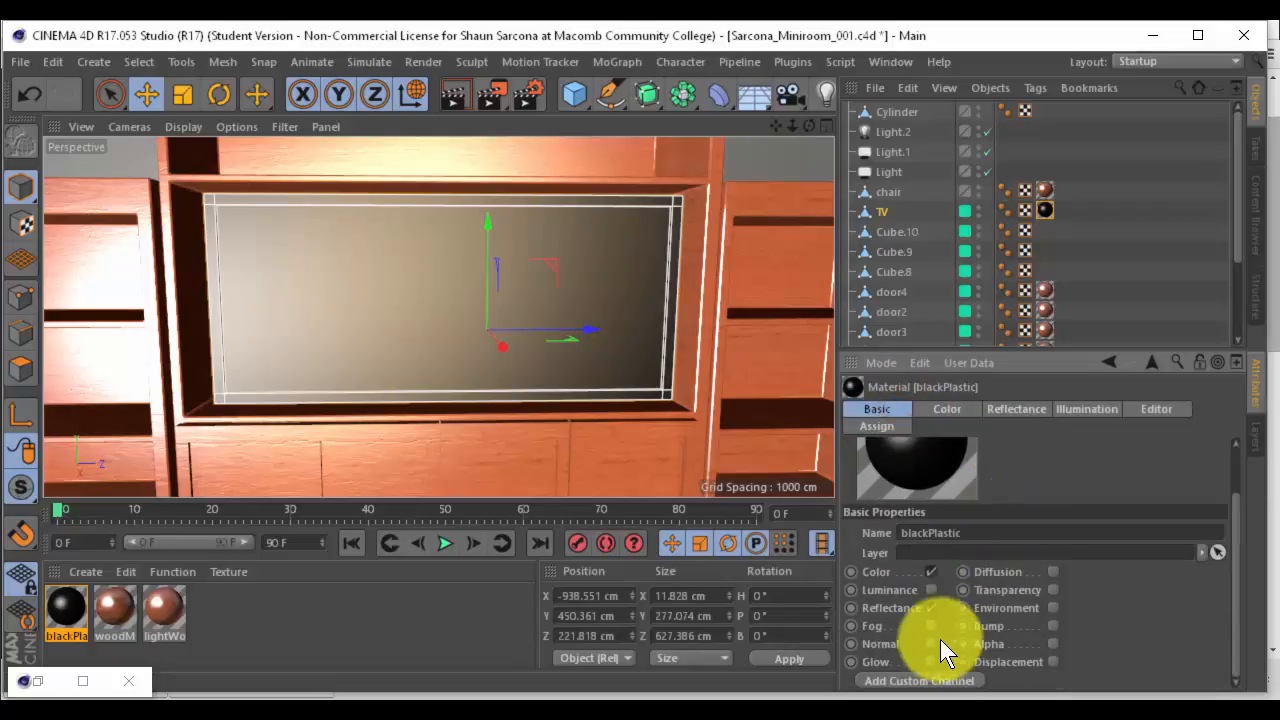
left_click(1050, 621)
left_click(1088, 410)
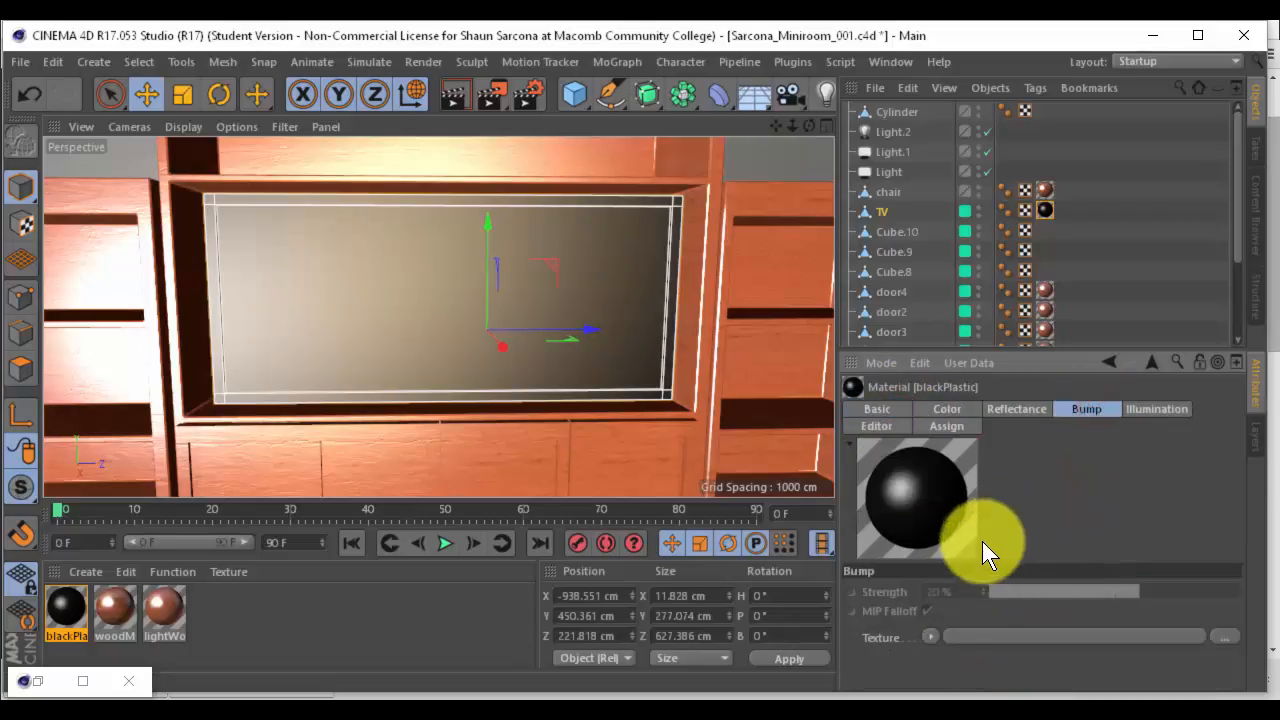
left_click(929, 636)
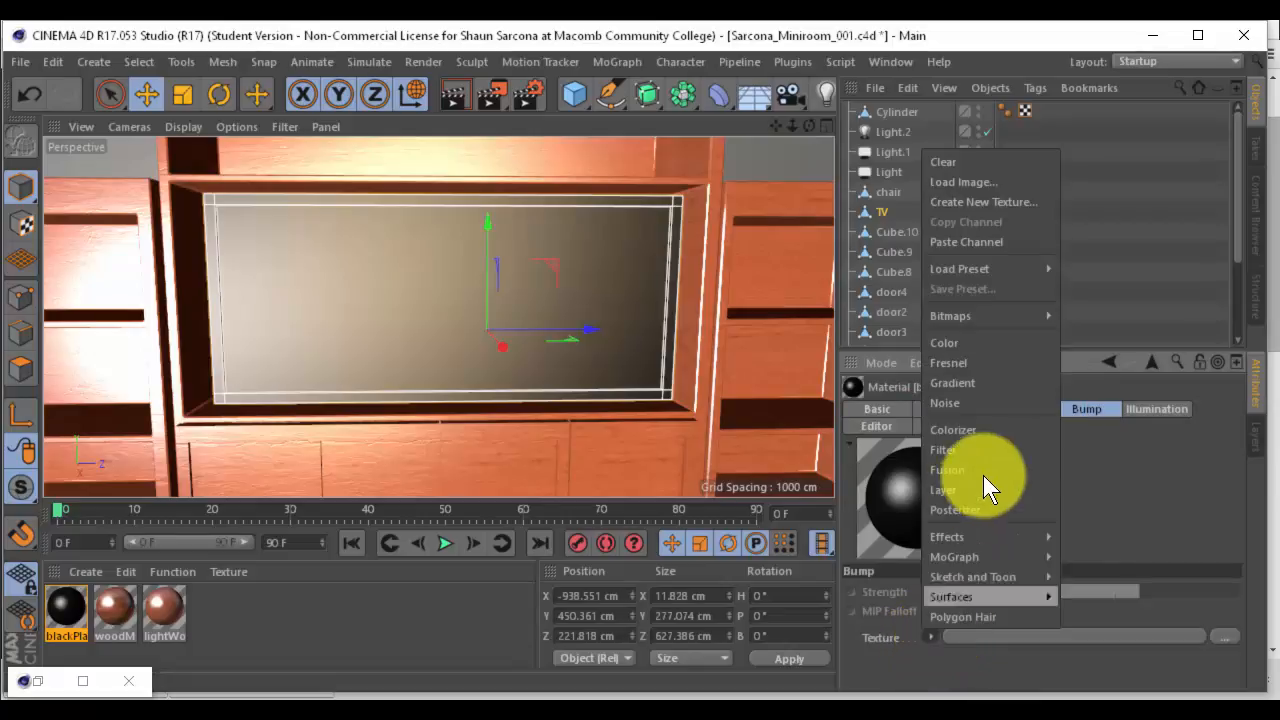
mouse_move(1025, 541)
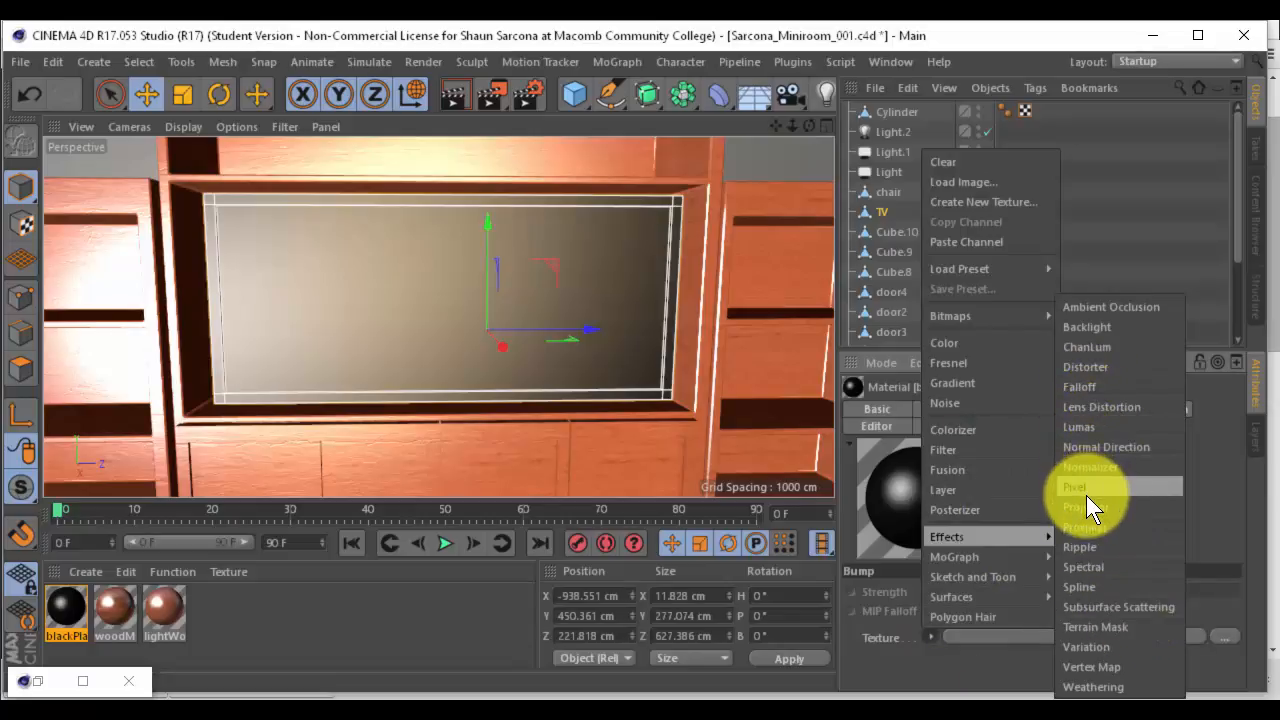
left_click(991, 399)
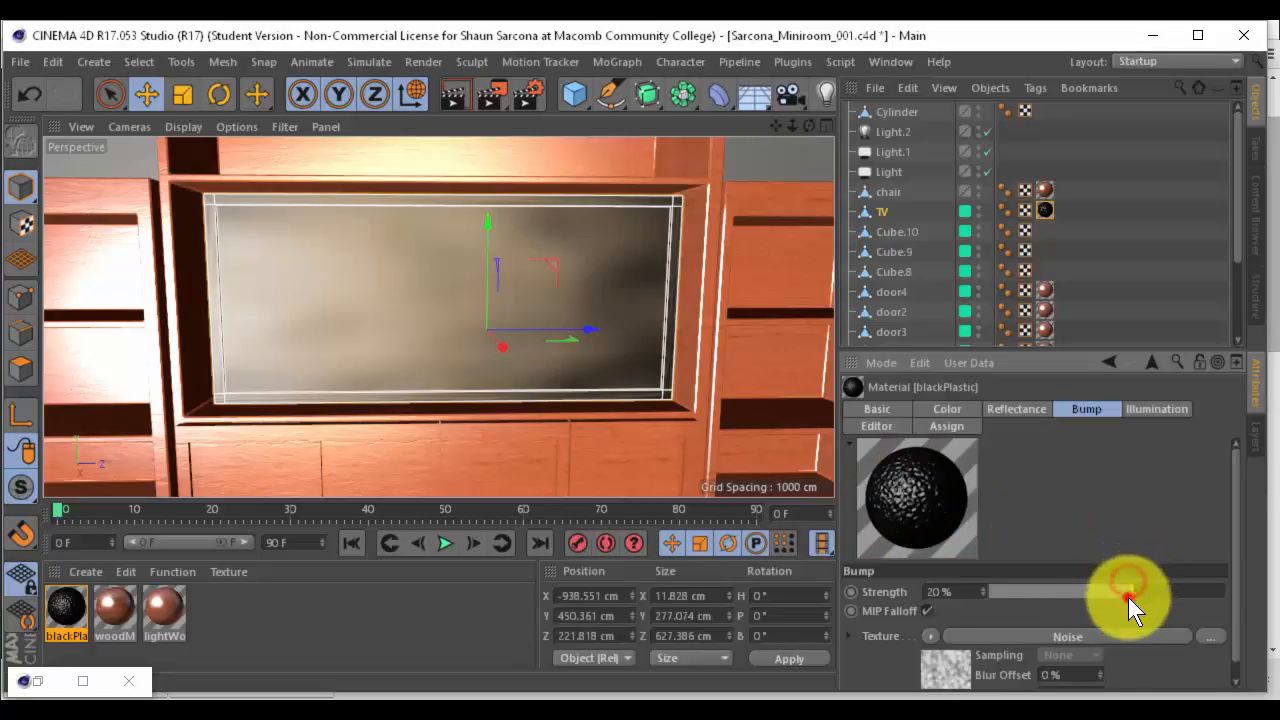
Lower blackPlastic's bump strength to 11% and set the Noise shader's global scale to 10%
scroll(1097, 500, "down", 1)
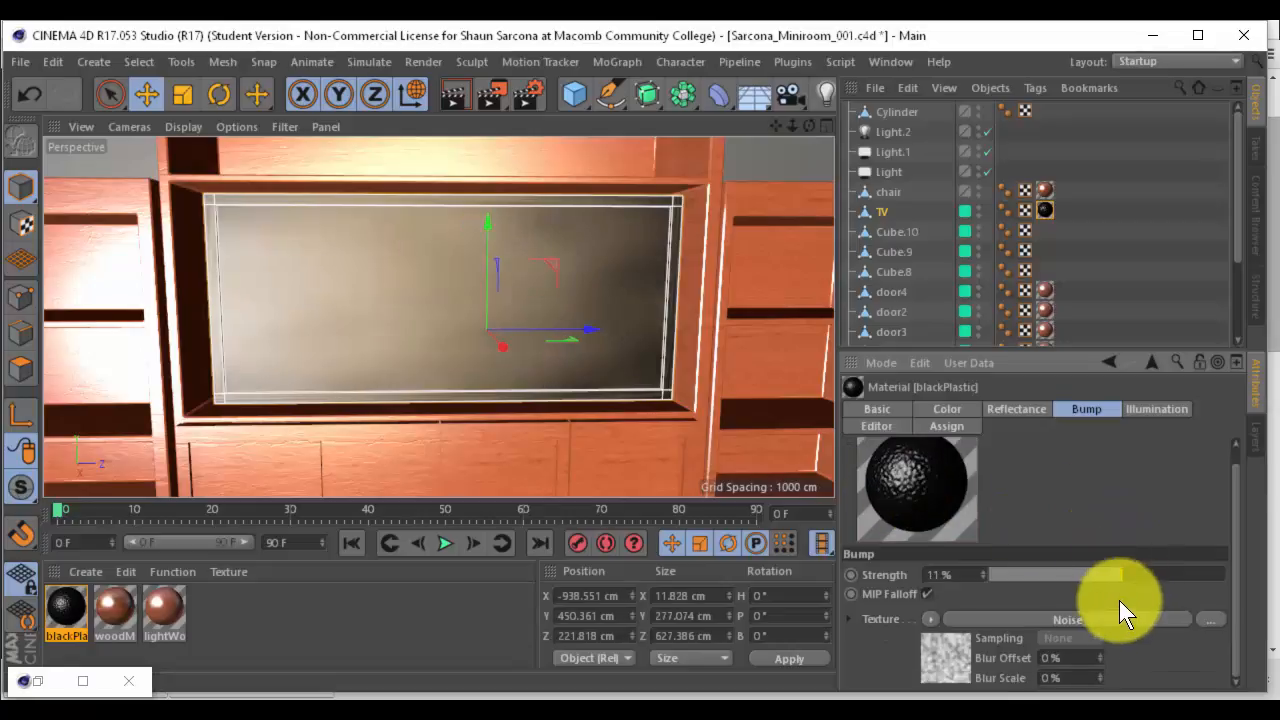
left_click(1121, 615)
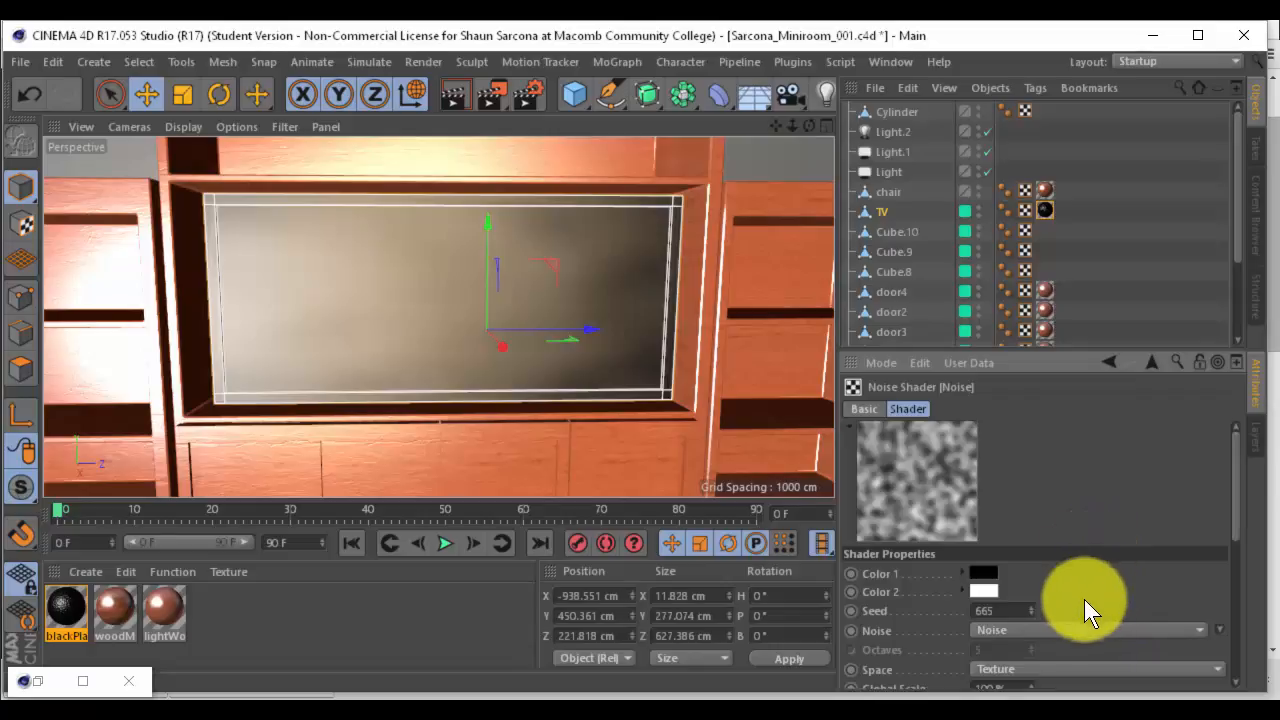
scroll(1084, 600, "down", 3)
left_click(1016, 568)
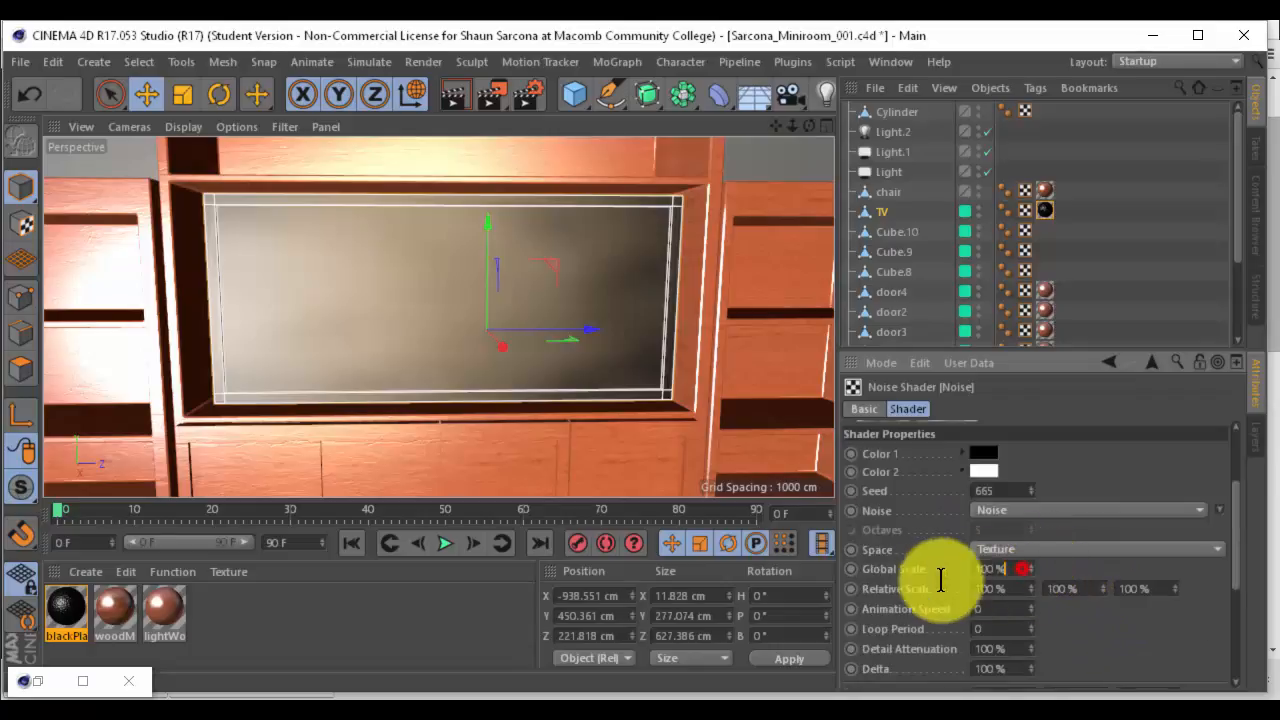
type("10")
key("Return")
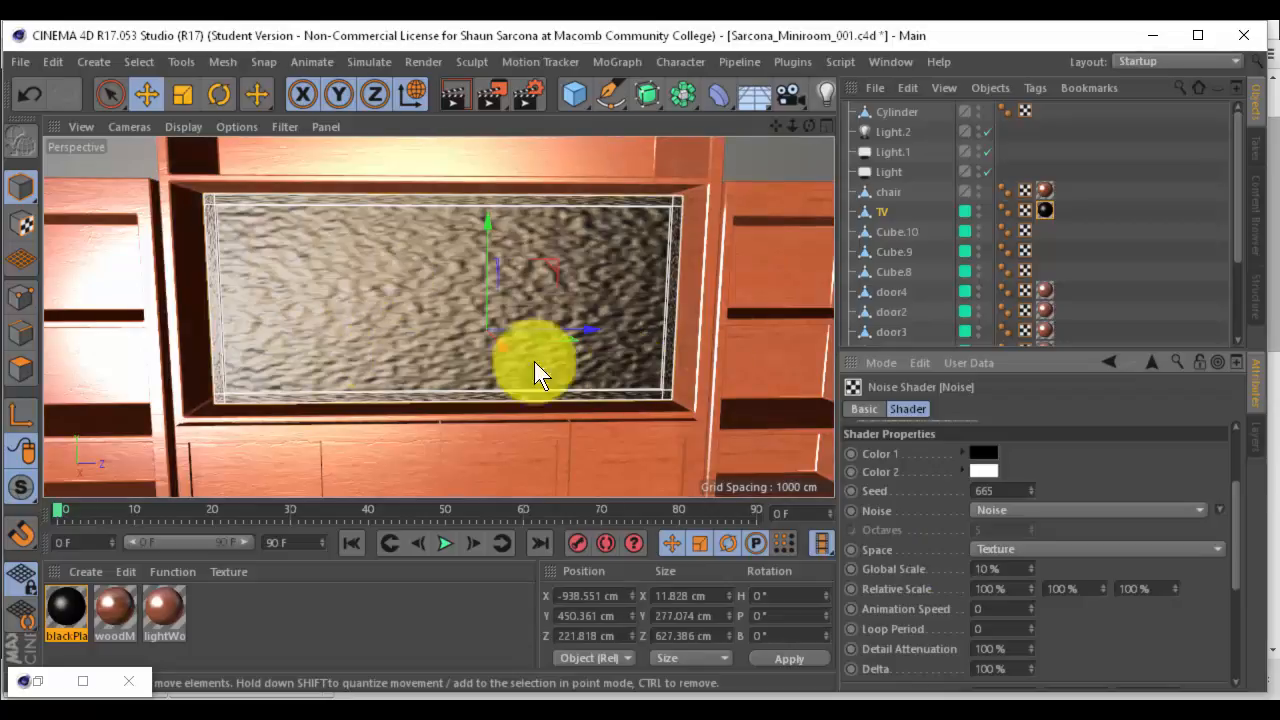
Examine the noise bump up close on the TV's frame and lower corner for stretching
middle_click_drag(305, 340, 488, 304, "alt")
scroll(508, 329, "up", 5)
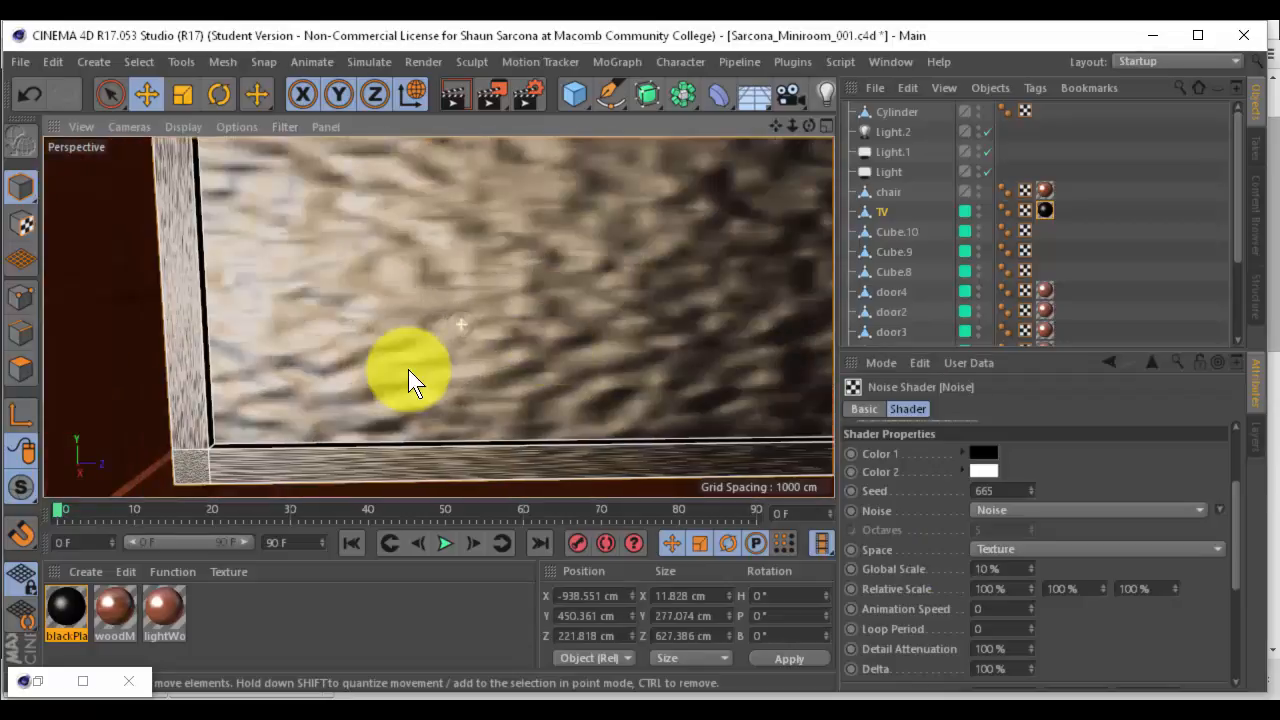
middle_click_drag(408, 369, 525, 242, "alt")
scroll(525, 242, "down", 3)
scroll(453, 284, "up", 3)
scroll(457, 284, "up", 4)
scroll(416, 290, "down", 4)
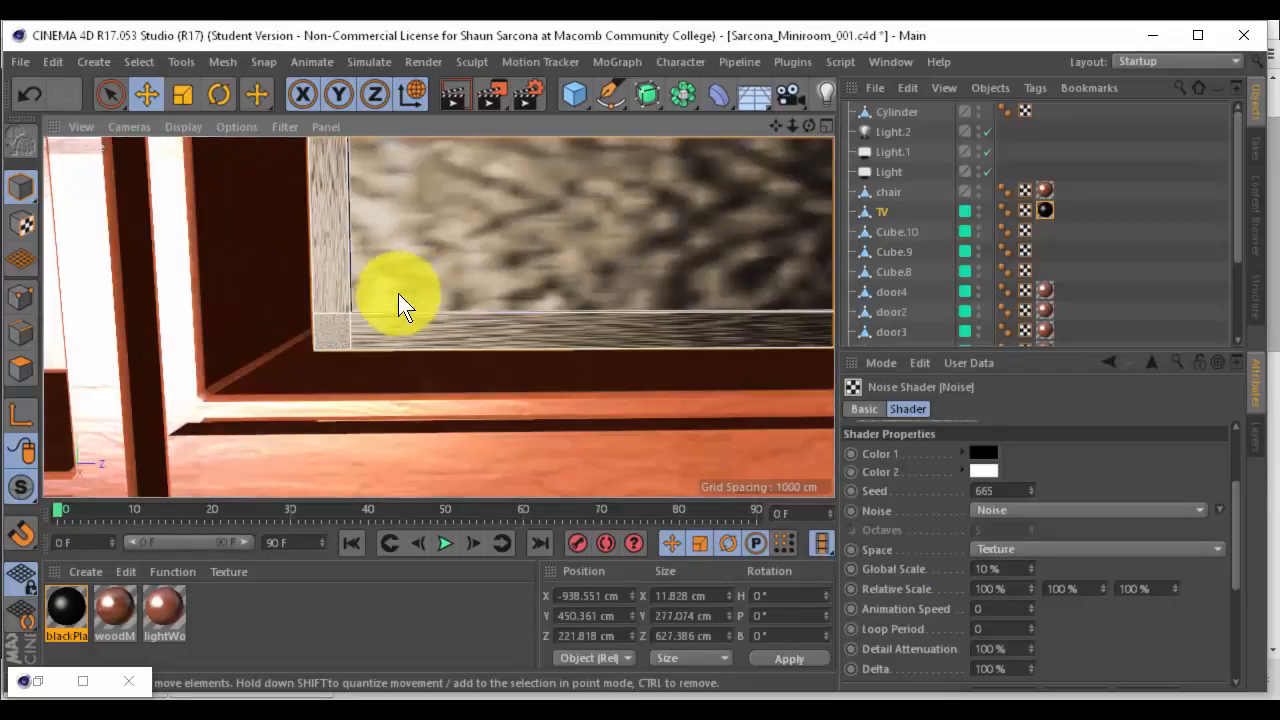
middle_click_drag(398, 293, 456, 297, "alt")
scroll(462, 297, "up", 5)
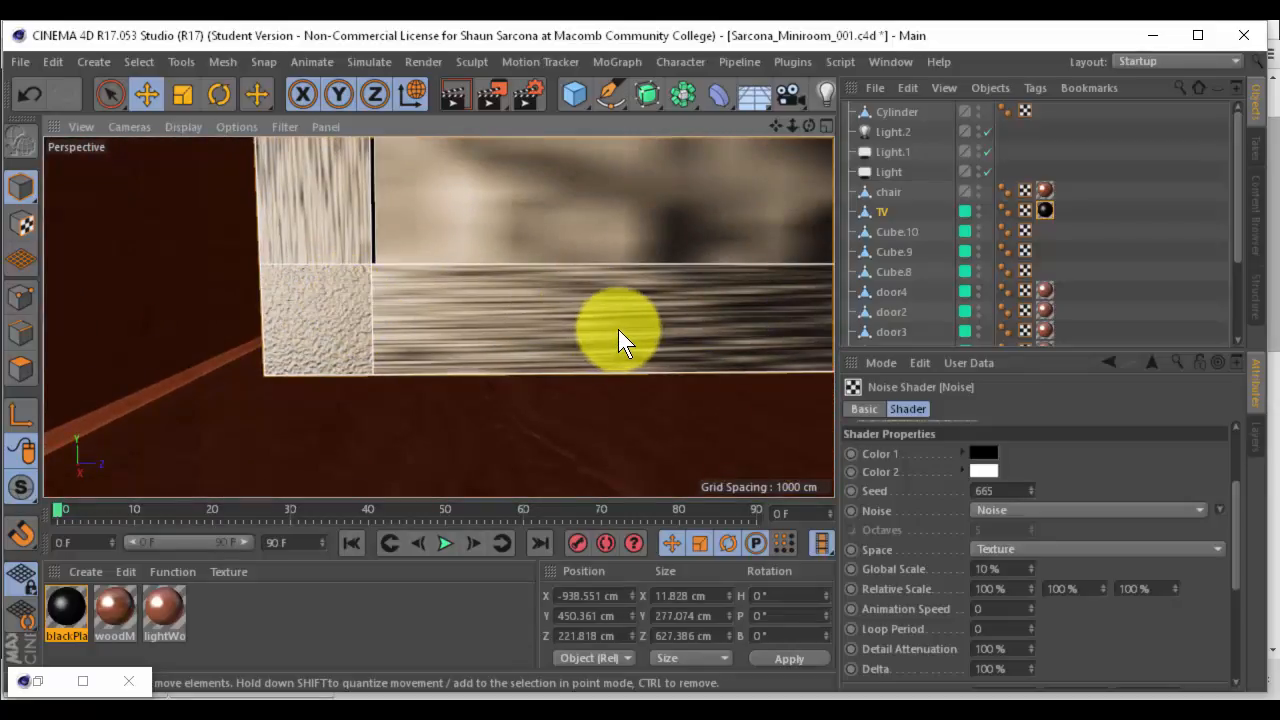
scroll(617, 333, "down", 5)
middle_click_drag(636, 309, 369, 388, "alt")
left_click_drag(369, 388, 507, 333, "alt")
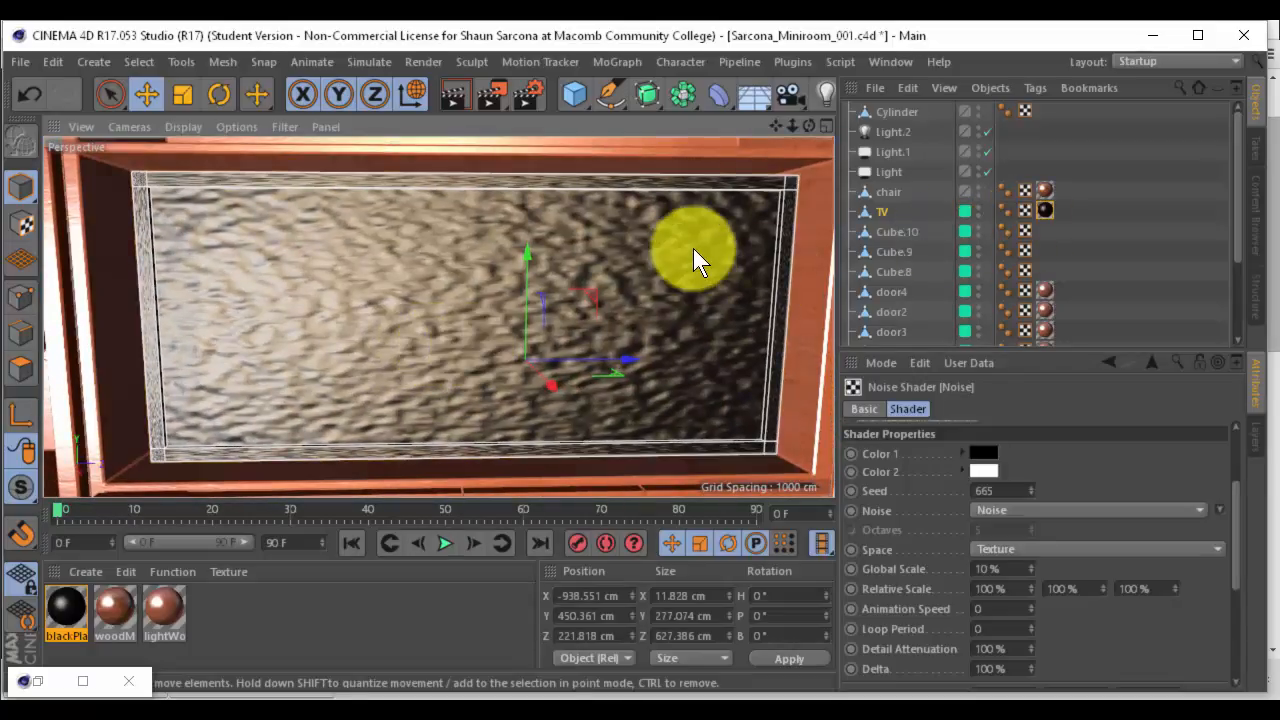
Set the projection of the TV's blackPlastic texture tag to Cubic
left_click(1044, 210)
left_click(1012, 490)
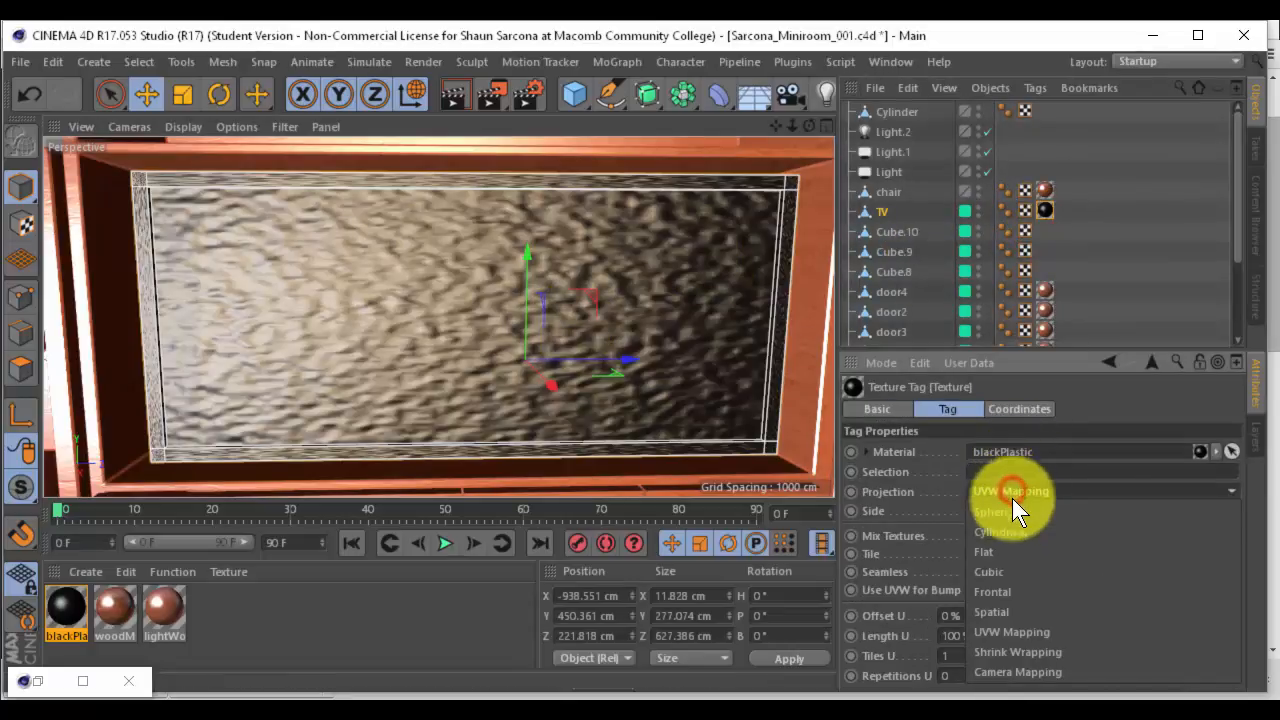
left_click(1027, 571)
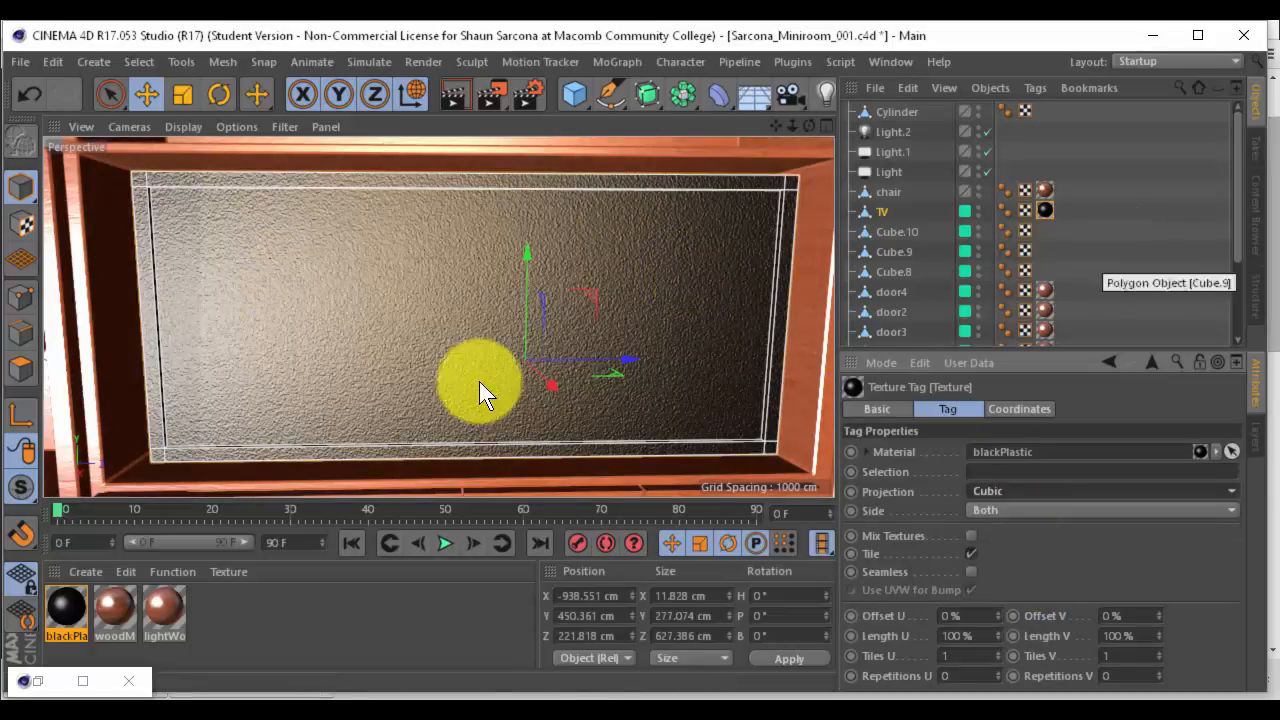
Render the whole TV and its surrounding cabinet to the Picture Viewer to check the bumpy plastic, then move the viewer aside
scroll(500, 355, "down", 5)
scroll(494, 348, "down", 2)
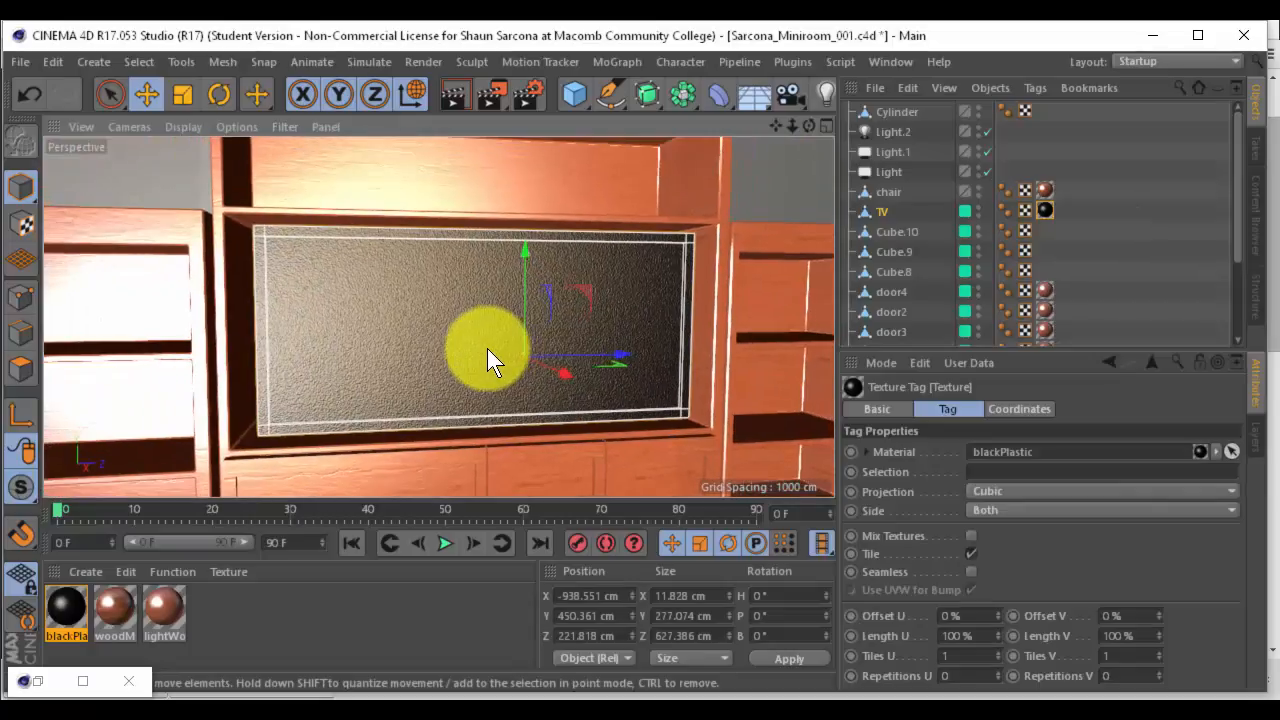
key("shift+r")
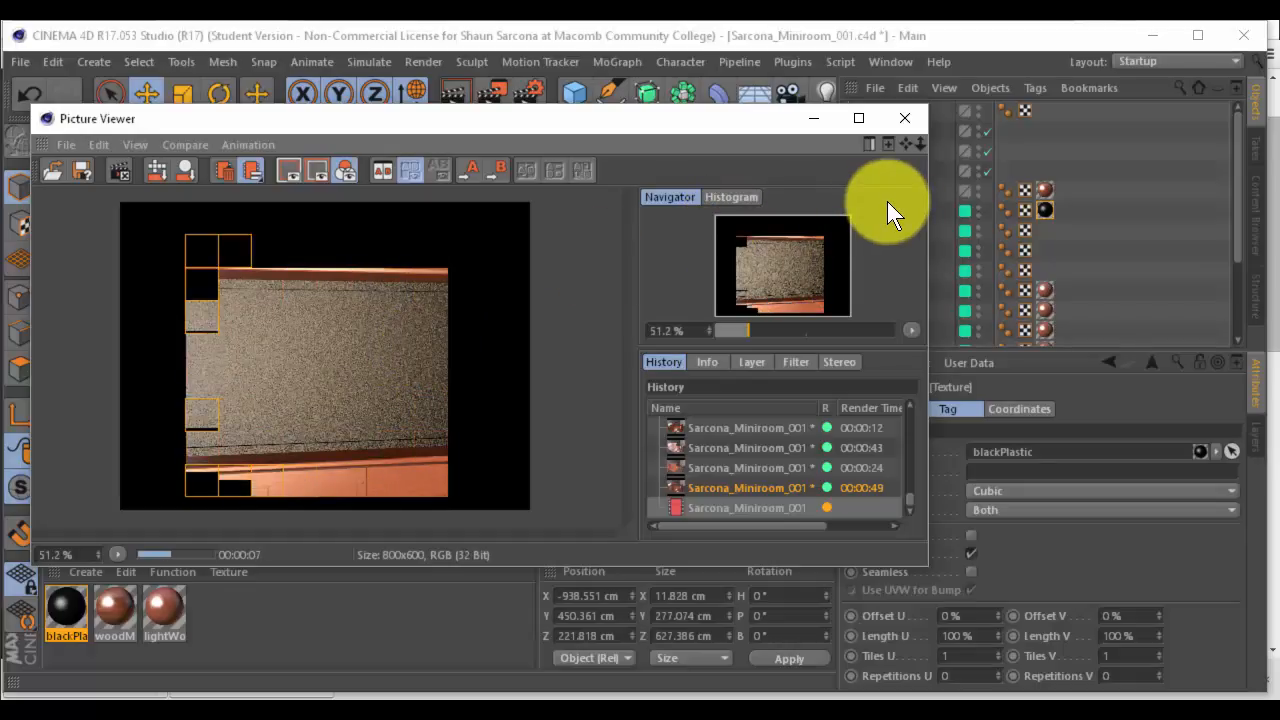
left_click(495, 270)
left_click(656, 441)
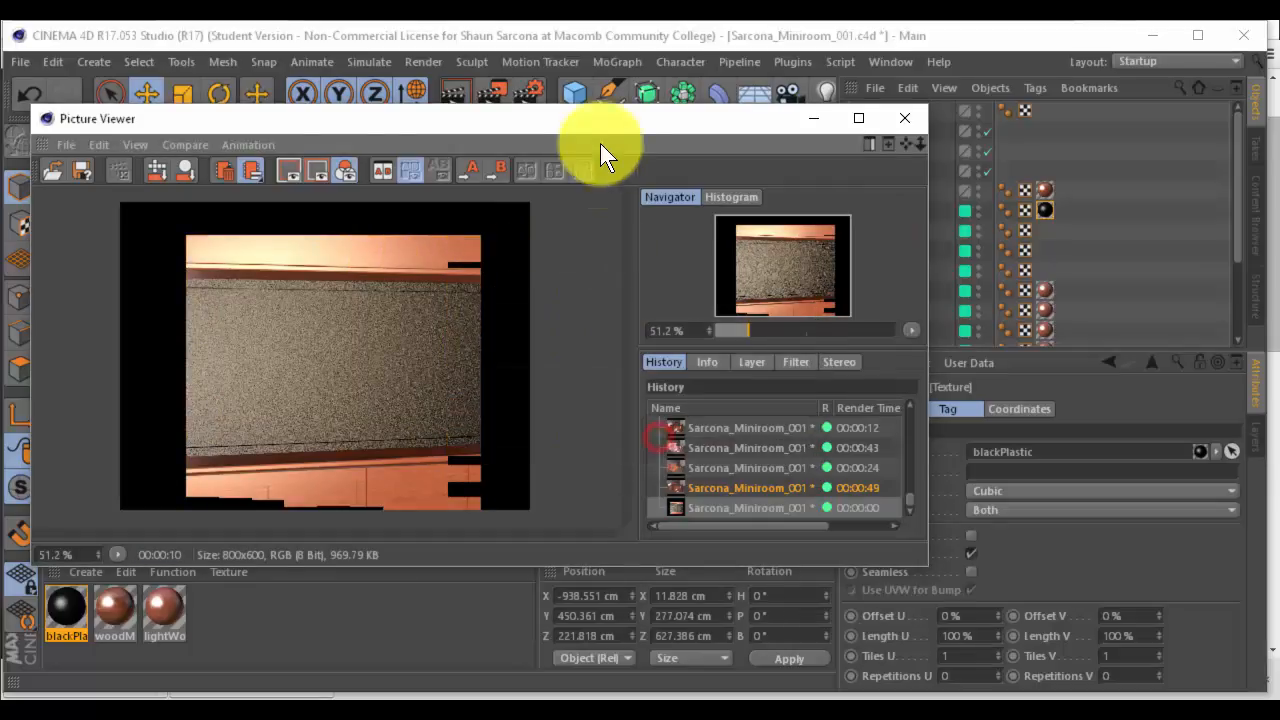
left_click_drag(611, 128, 0, 222)
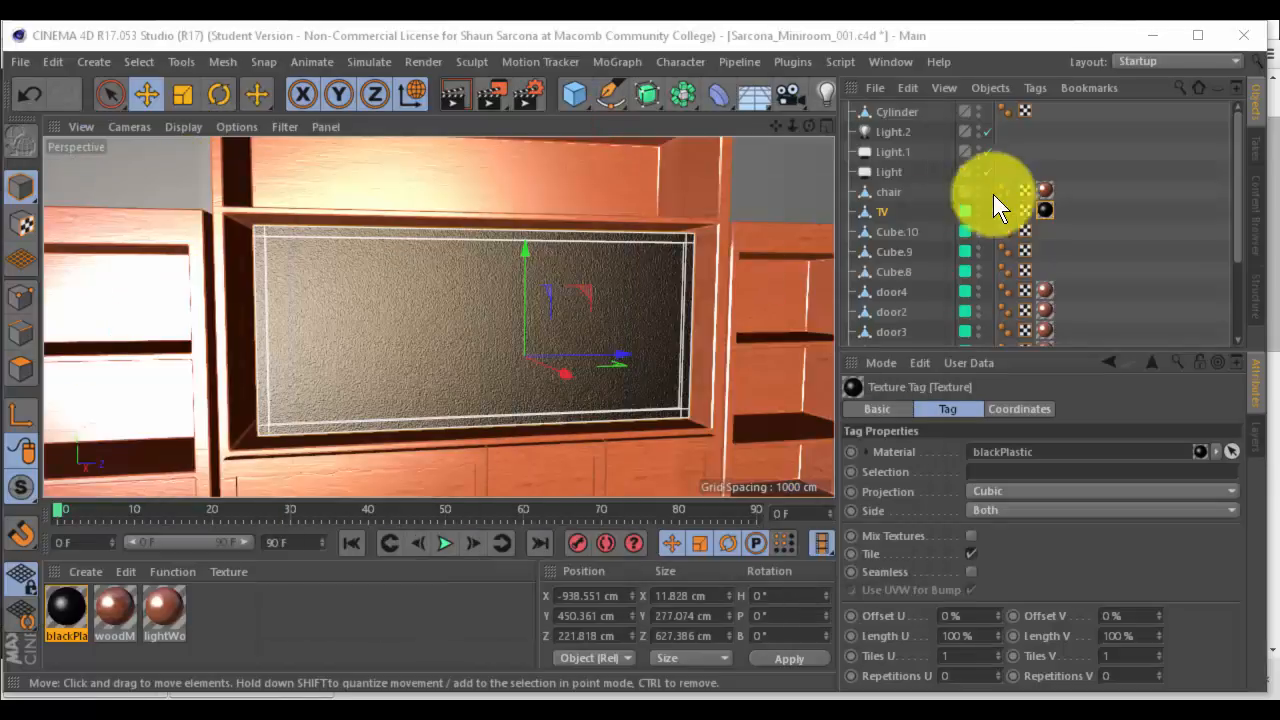
Reduce the blackPlastic Default Specular layer's roughness to 9% and its specular strength to 3%
left_click(67, 606)
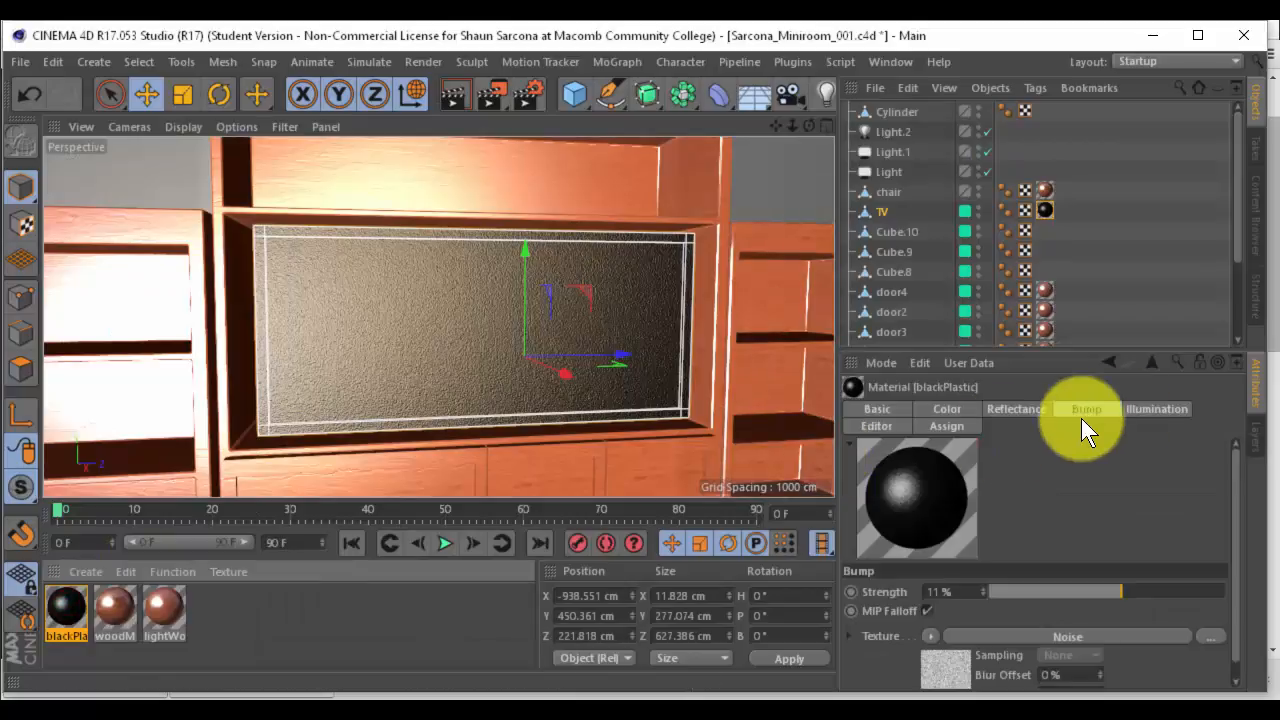
left_click(1017, 409)
scroll(1048, 513, "down", 5)
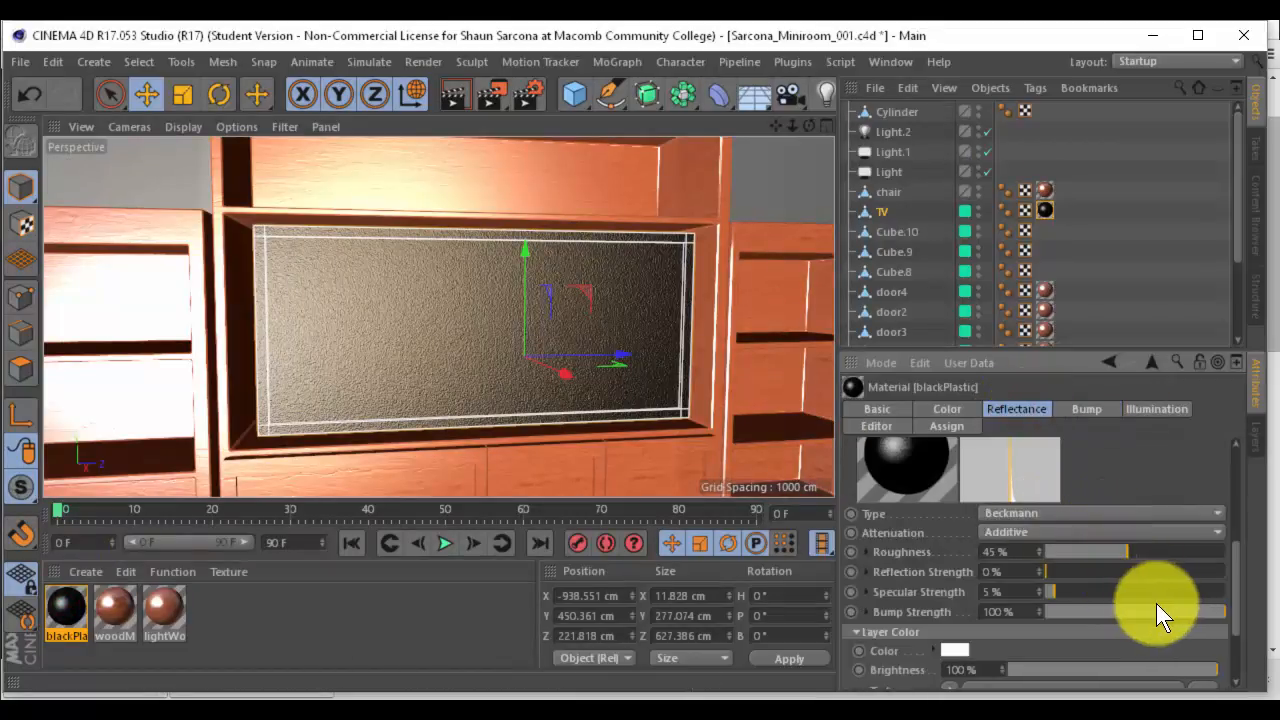
left_click_drag(1155, 610, 1224, 610)
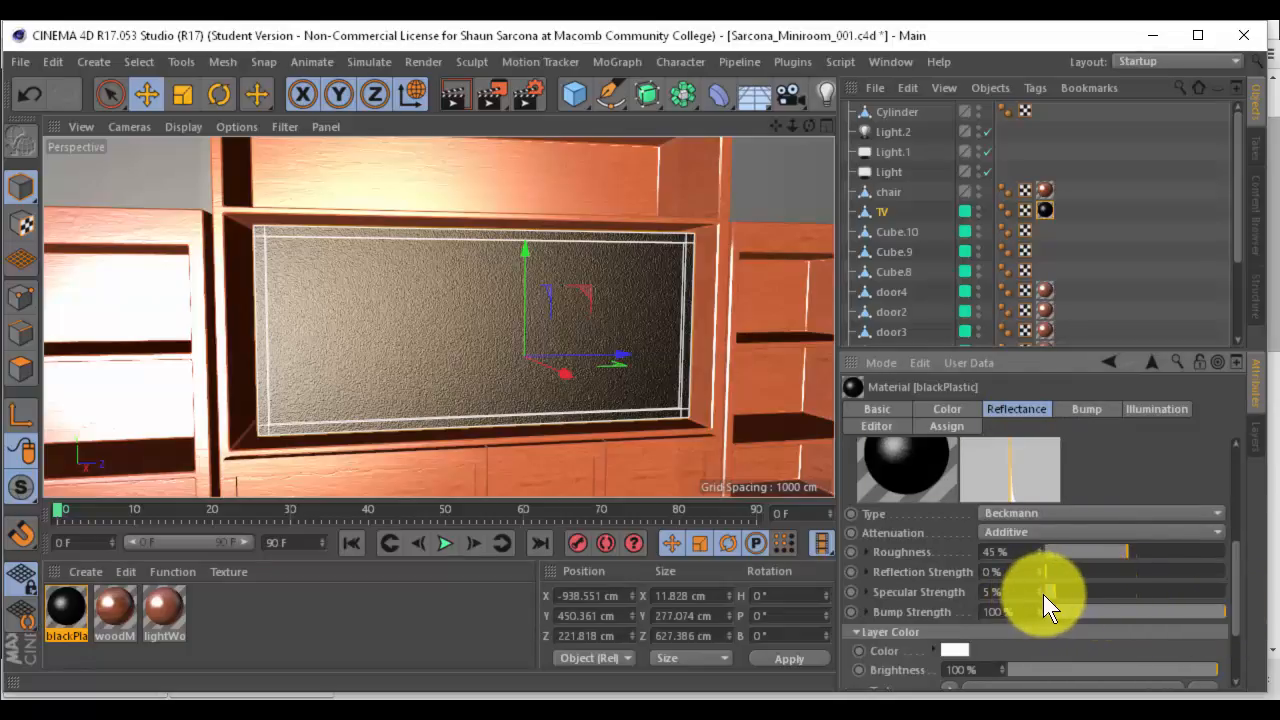
left_click(948, 405)
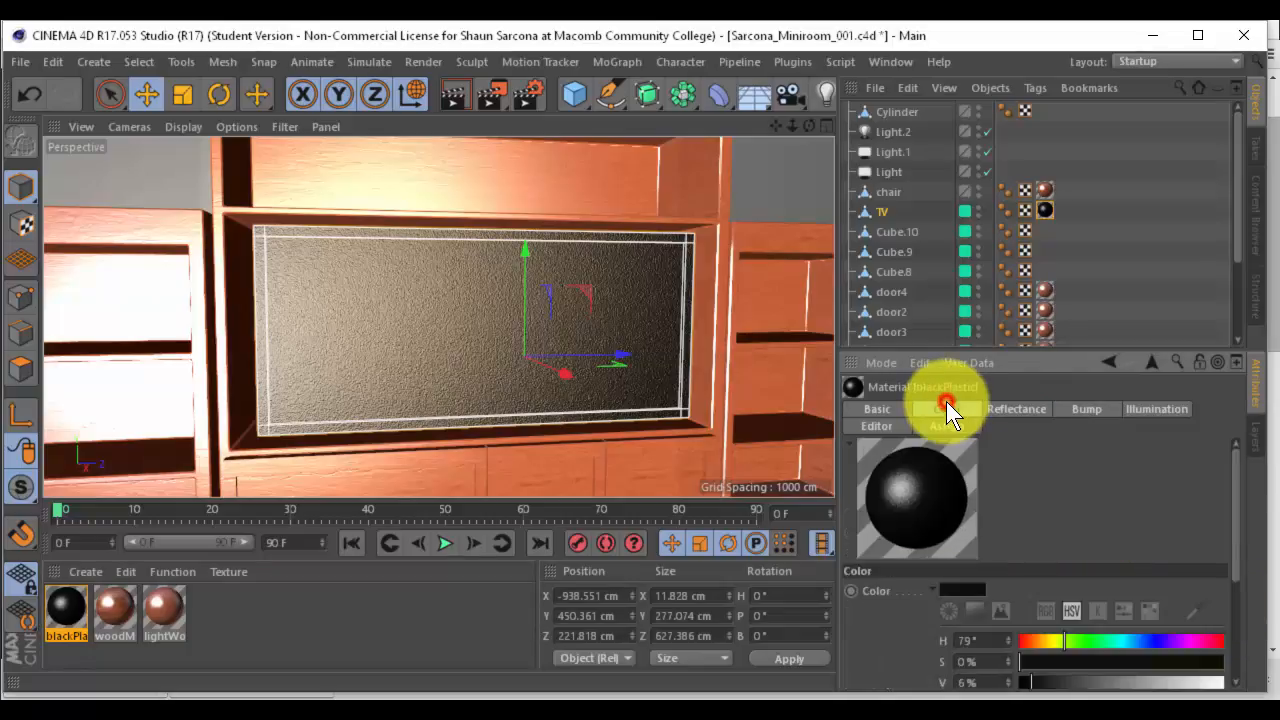
left_click(1015, 405)
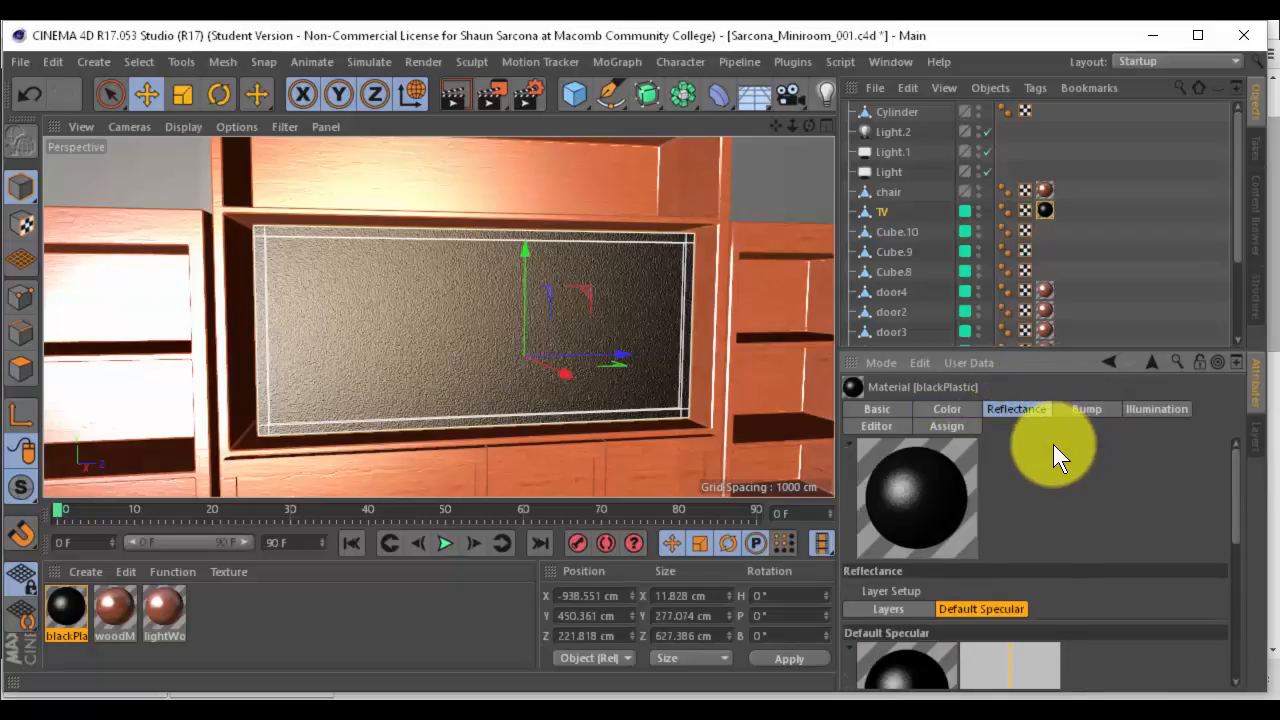
scroll(1053, 444, "down", 4)
left_click_drag(1038, 554, 1041, 596)
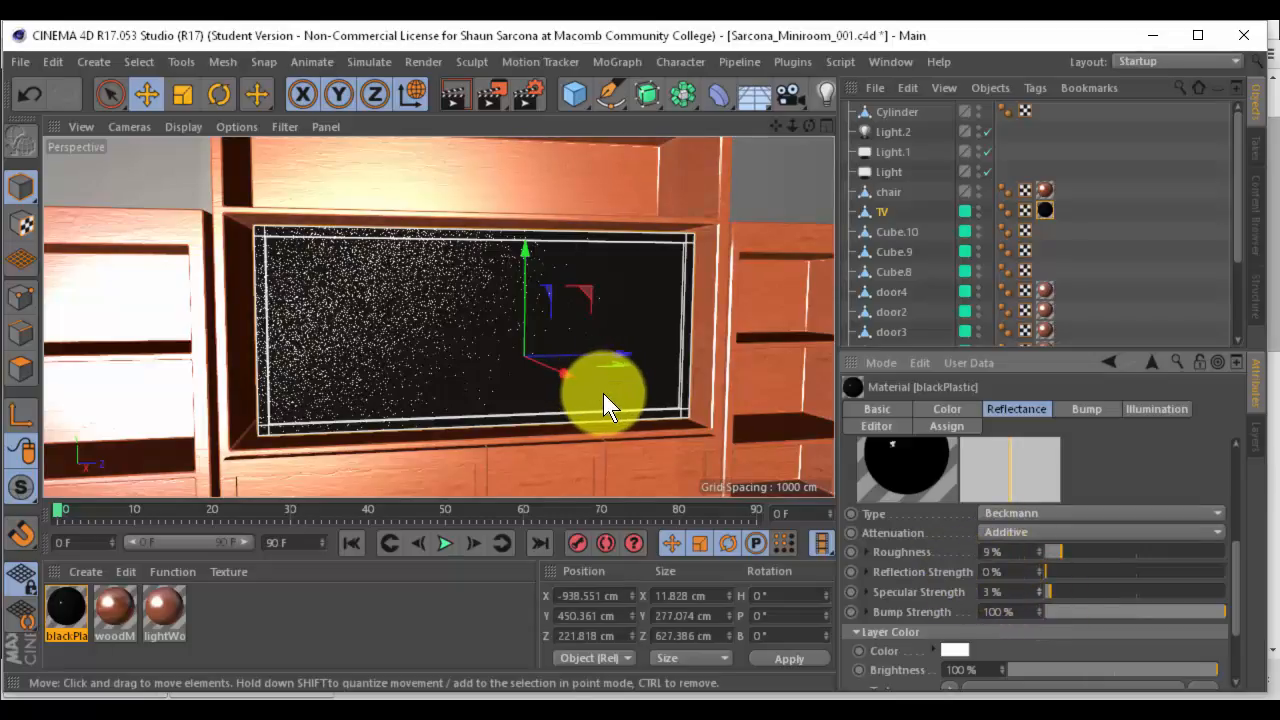
Render the TV again from a slightly rotated view and bring the Picture Viewer back into sight to check the adjusted material
mouse_move(599, 391)
left_mouse_down("alt")
mouse_move(579, 377)
mouse_move(594, 385)
left_mouse_up("alt")
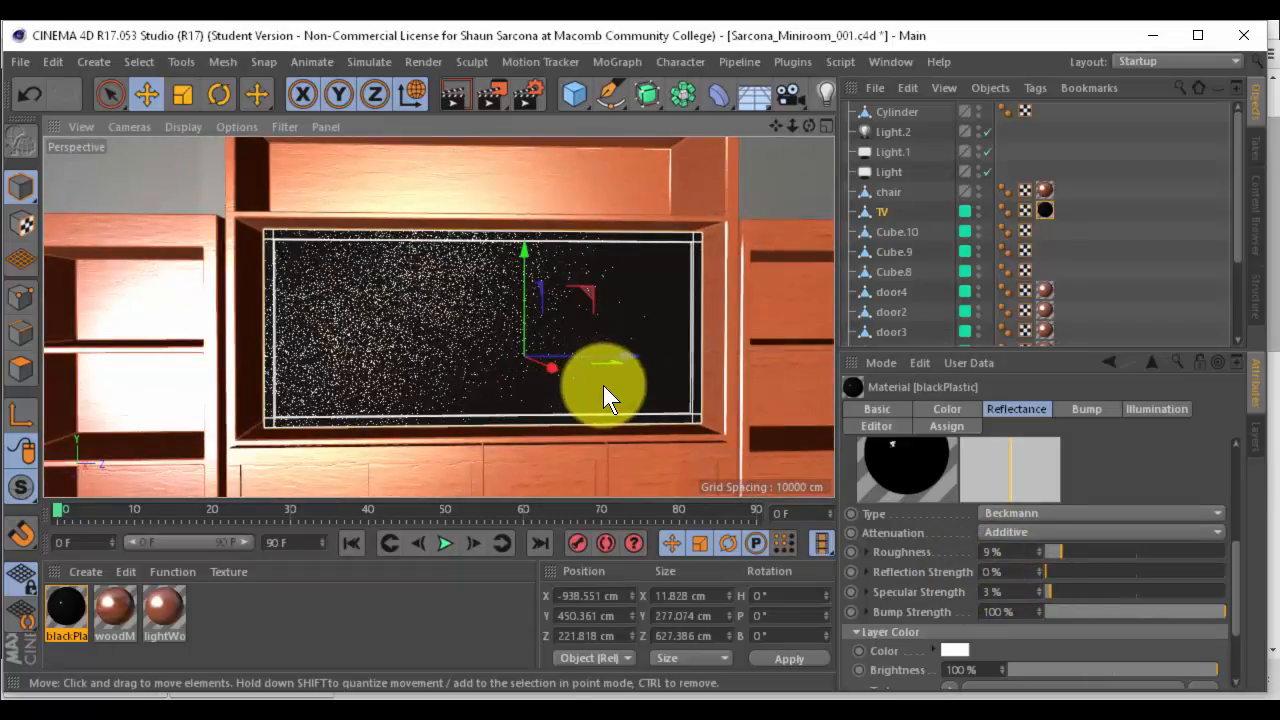
key("shift+r")
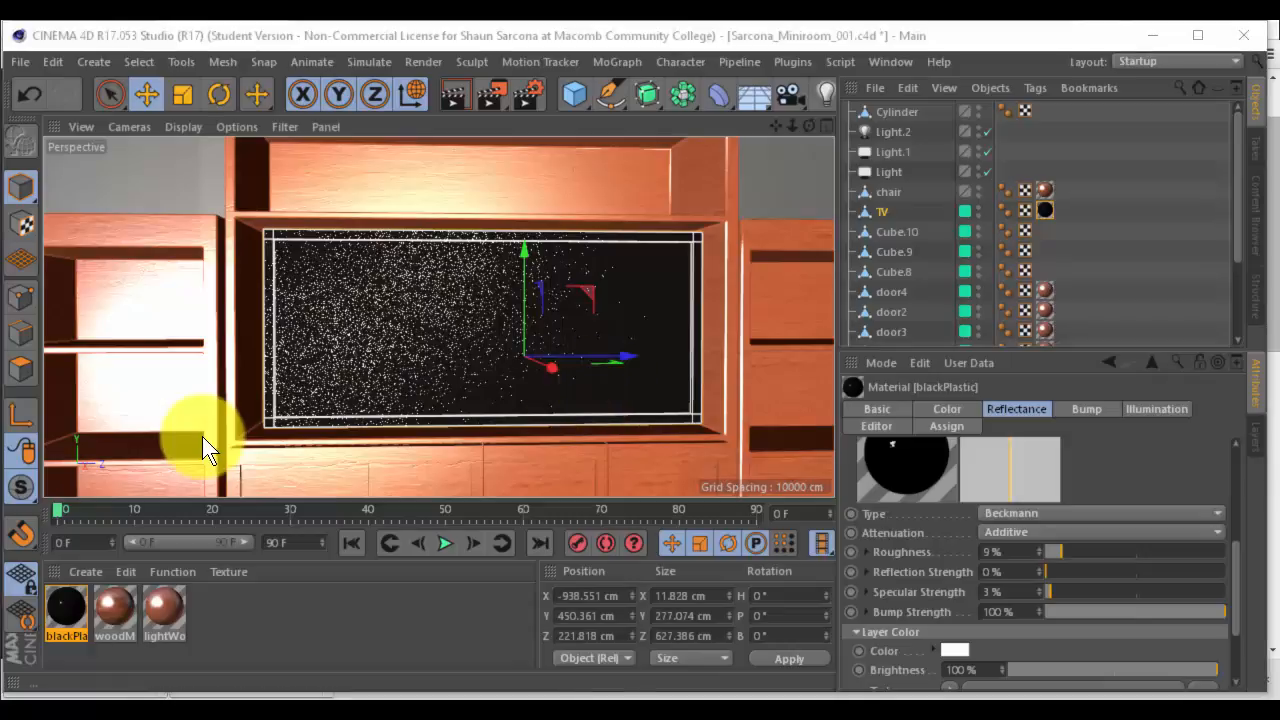
left_click_drag(2, 262, 526, 139)
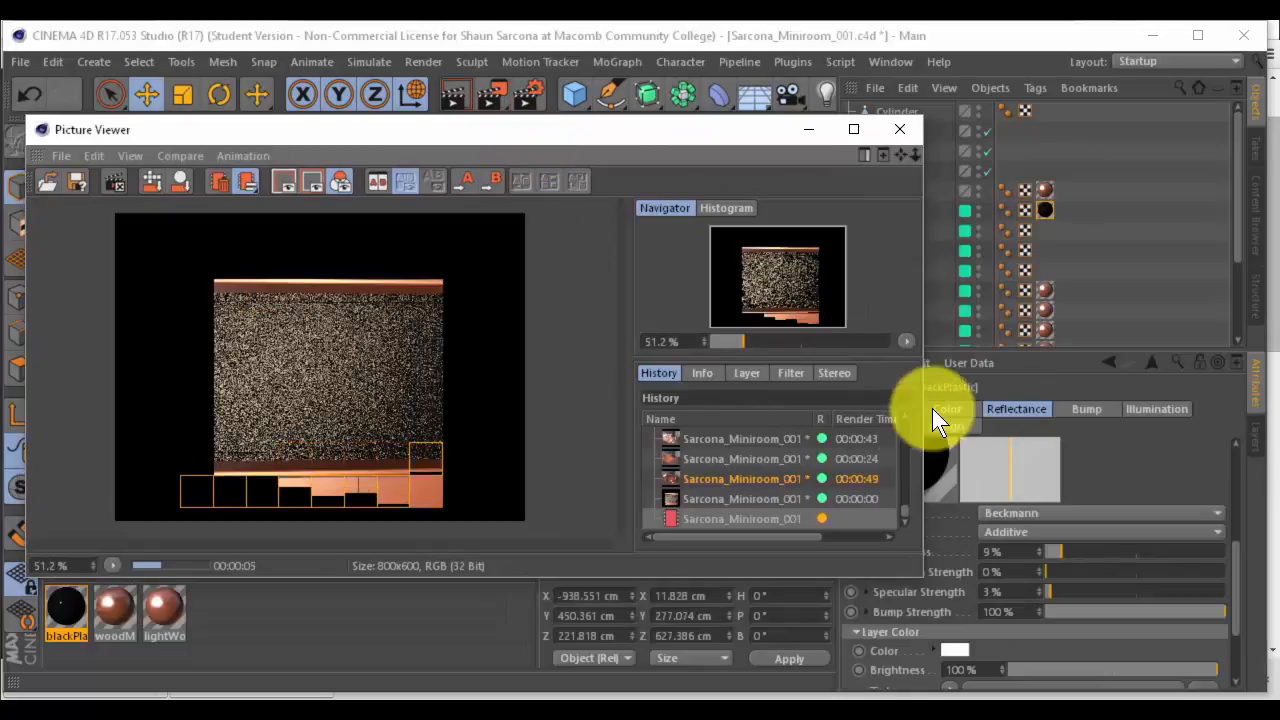
Set the blackPlastic material's bump strength to 2%
left_click(1099, 408)
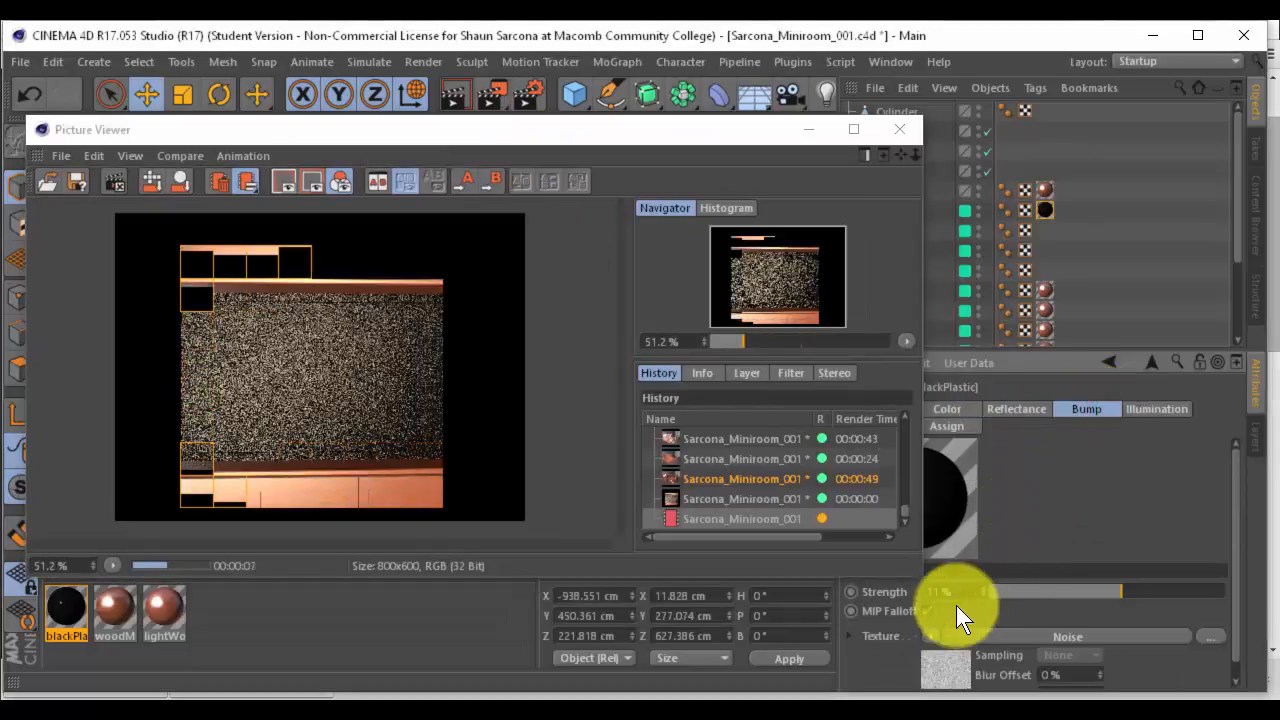
left_click_drag(969, 593, 876, 594)
type("2")
key("Return")
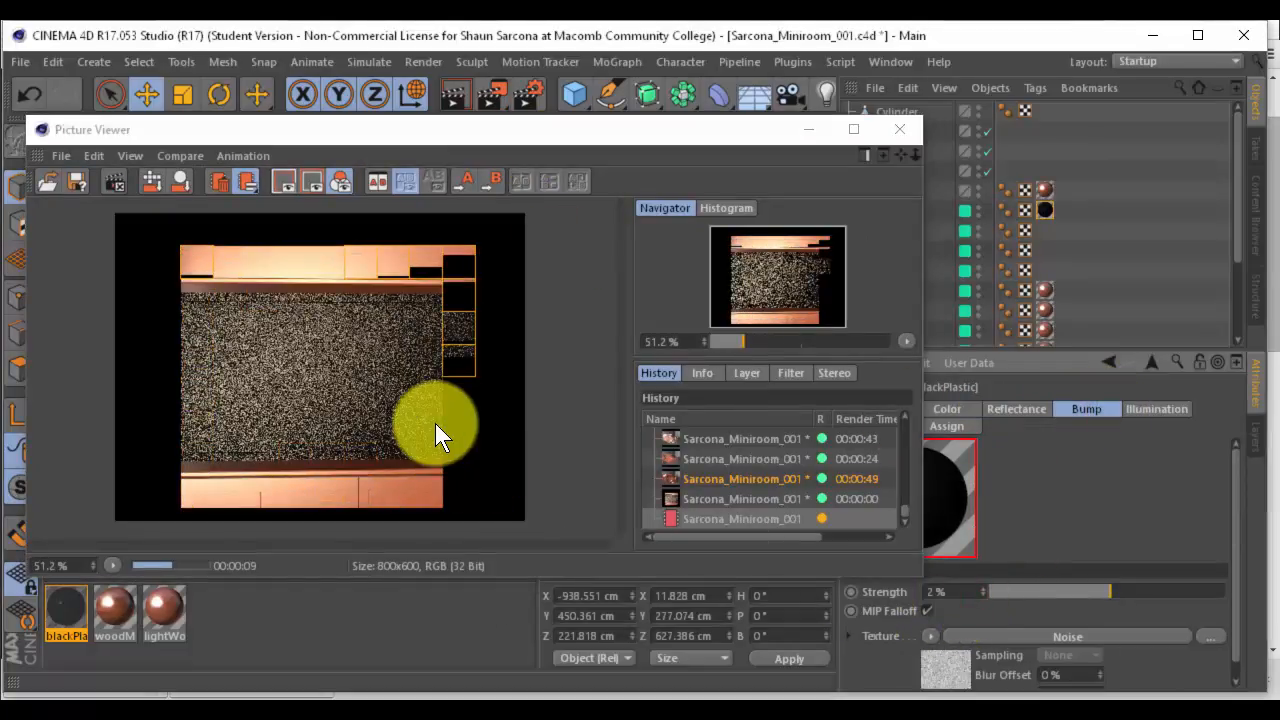
Stop the running render, render the TV again to check the reduced bump, then stop it and move the Picture Viewer aside
left_click(392, 368)
key("Escape")
left_click(645, 445)
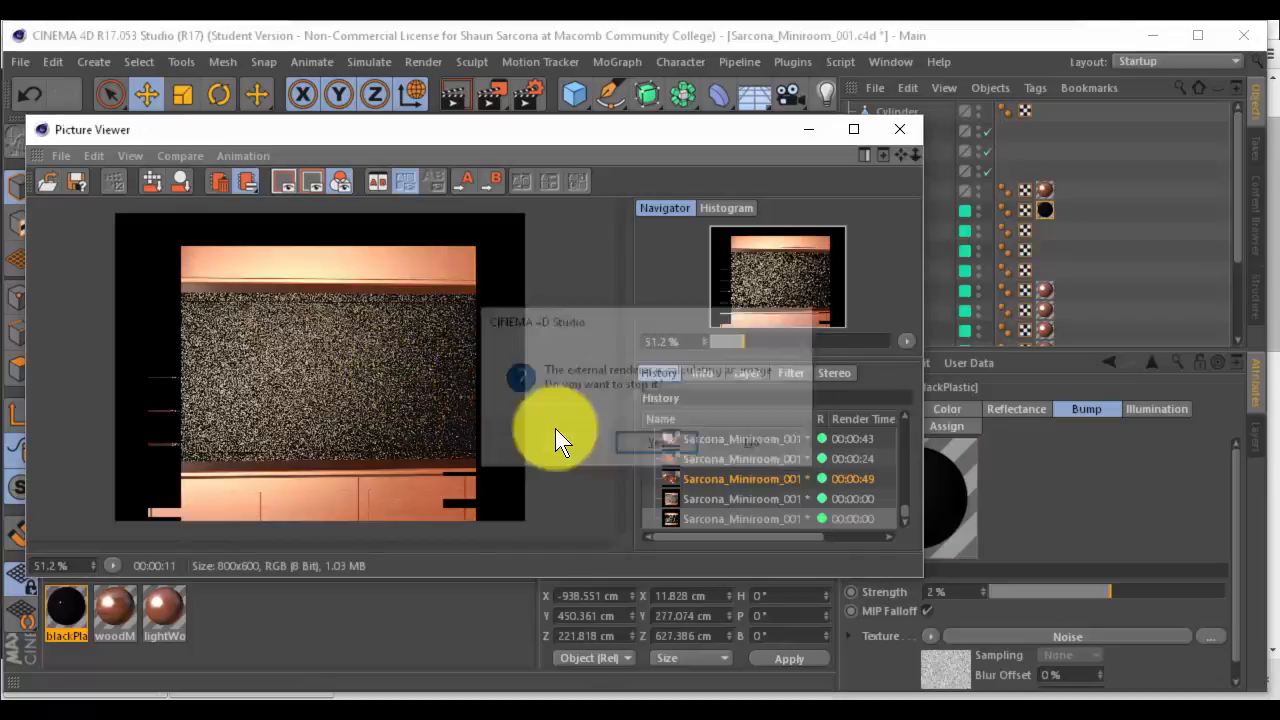
key("shift+r")
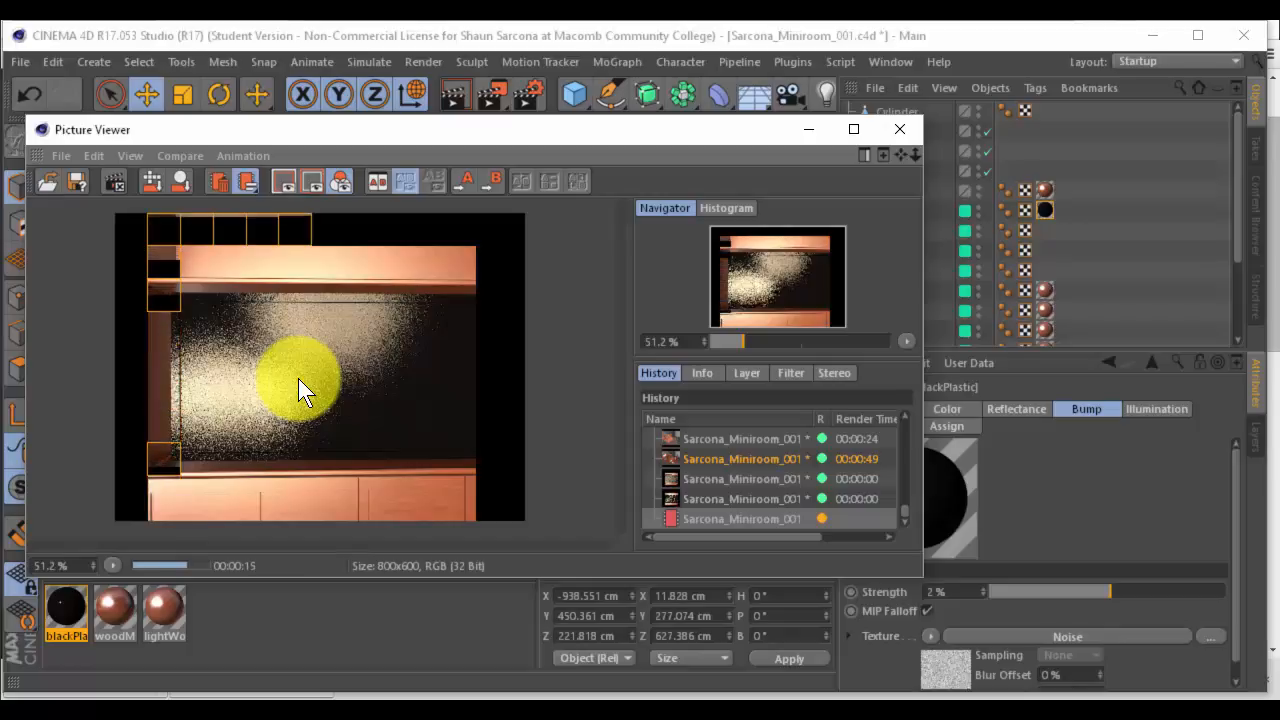
left_click(320, 389)
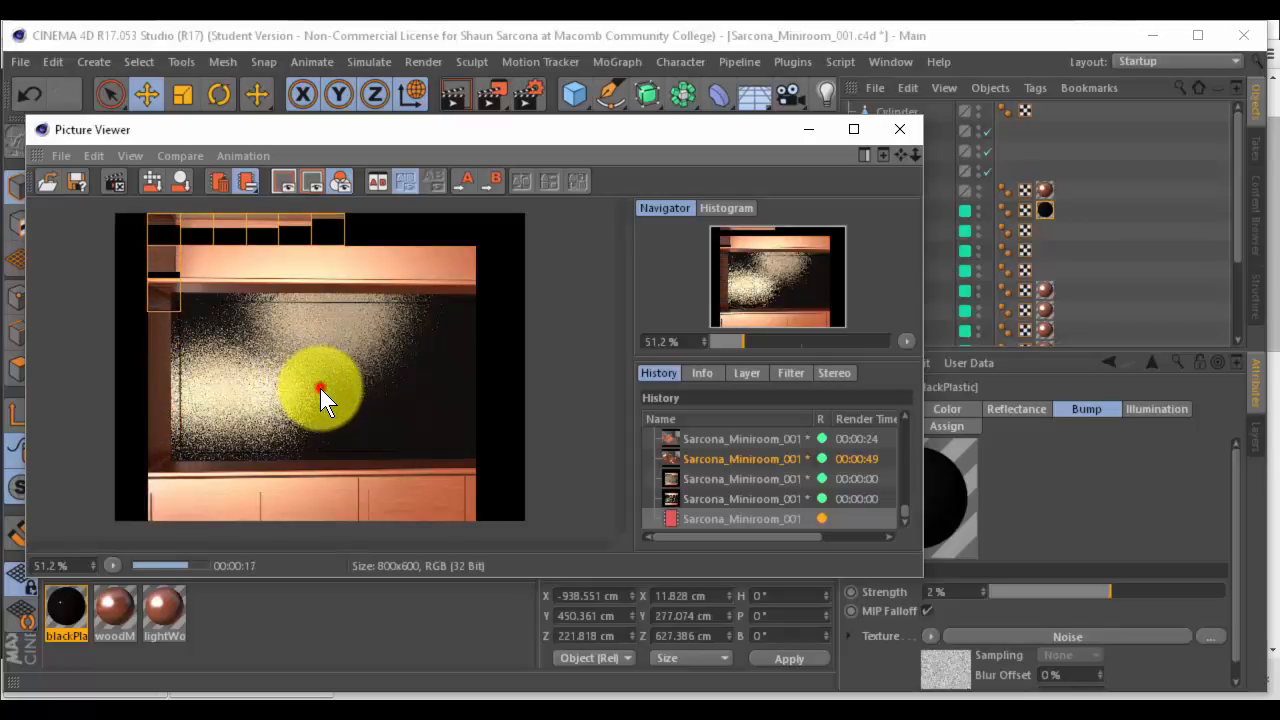
left_click(651, 438)
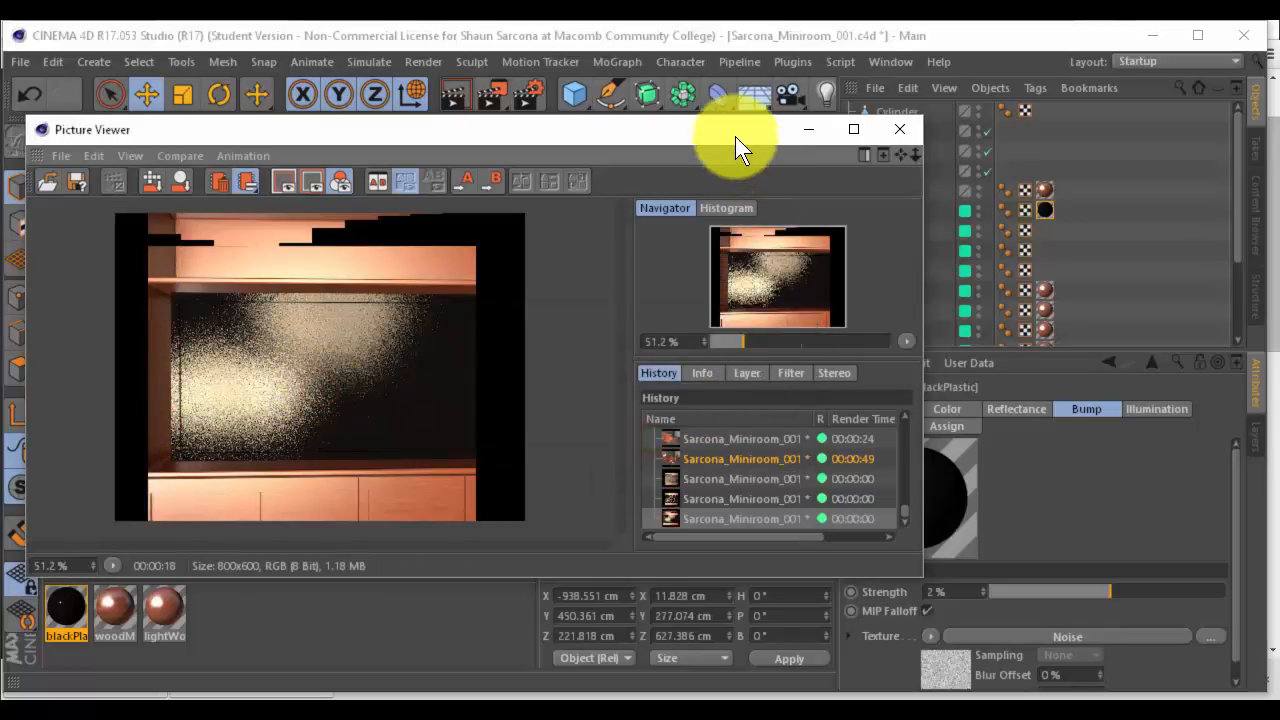
left_click_drag(736, 137, 0, 224)
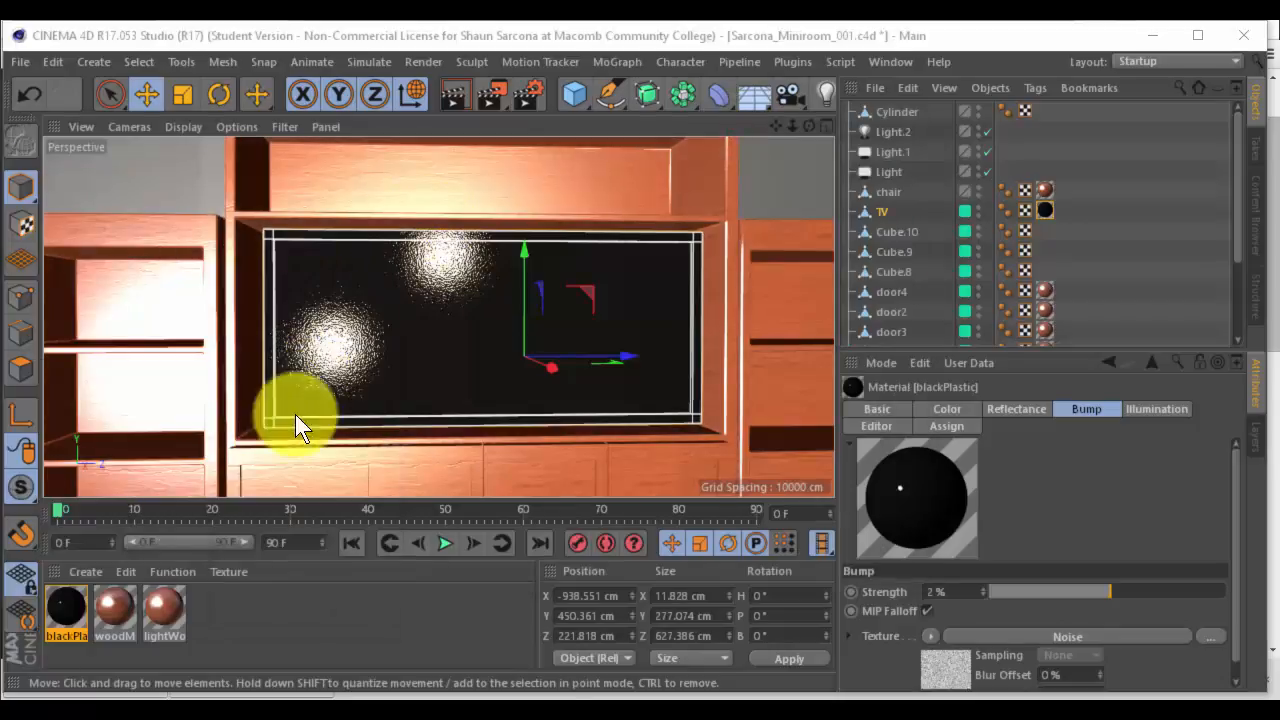
Create a new material named tvScreen and bring up its Color channel texture settings in an enlarged attributes area
double_click(216, 616)
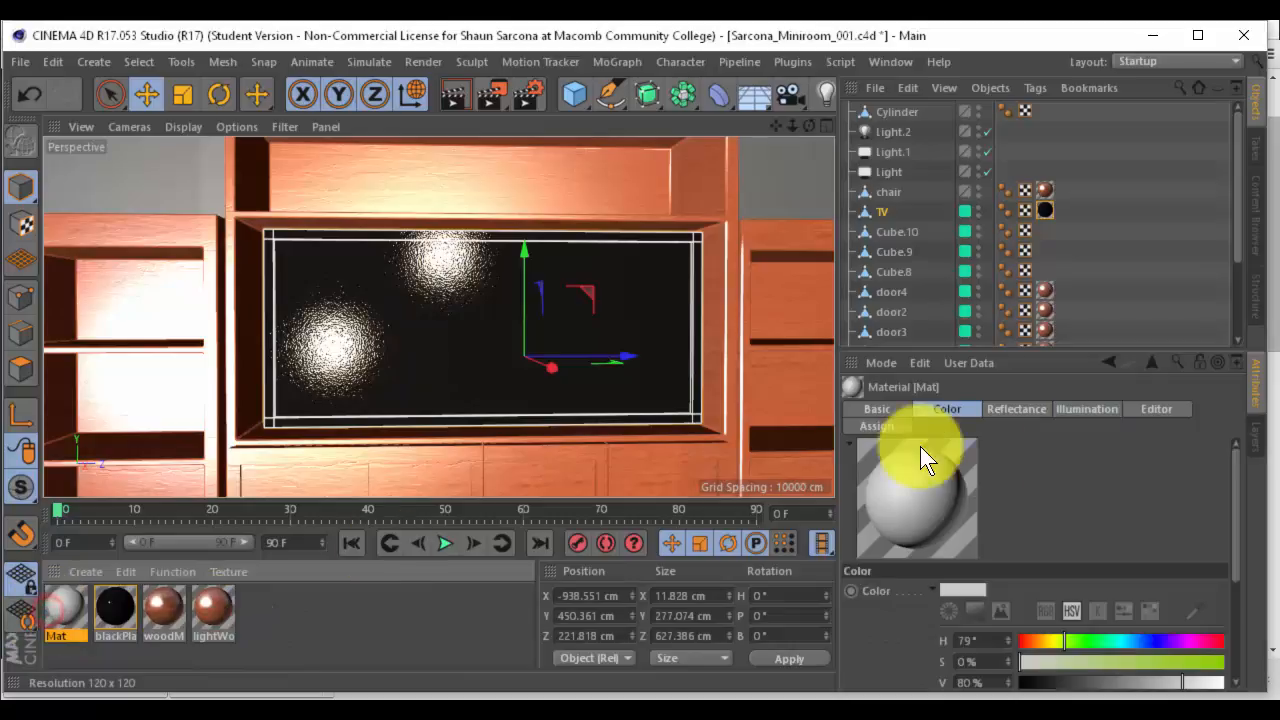
left_click(877, 409)
double_click(977, 594)
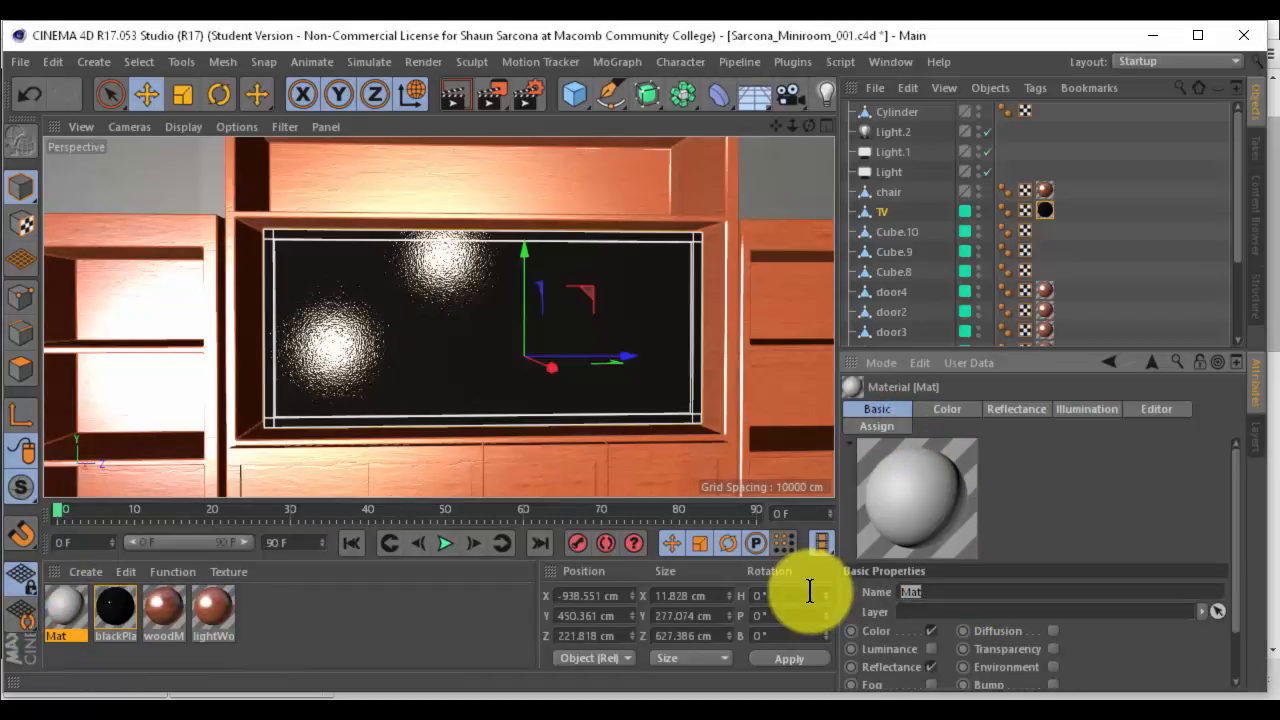
type("tvScreen")
key("Return")
left_click(943, 409)
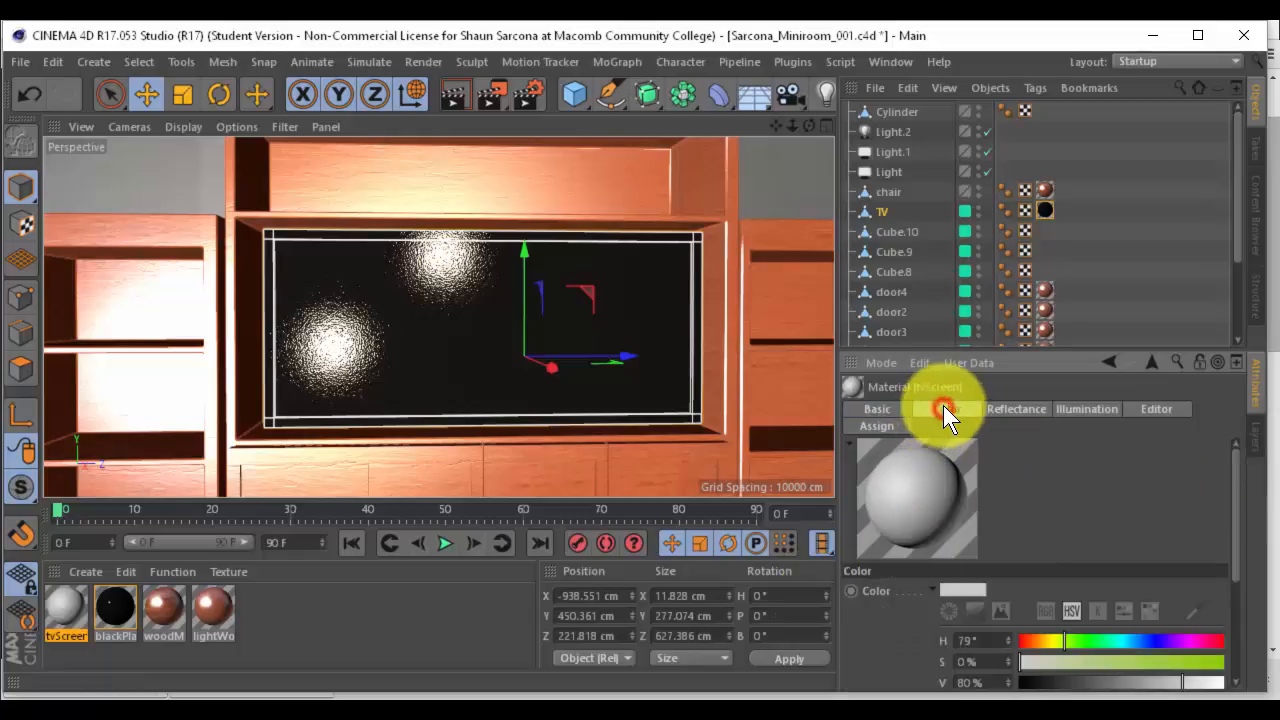
left_click_drag(984, 350, 964, 289)
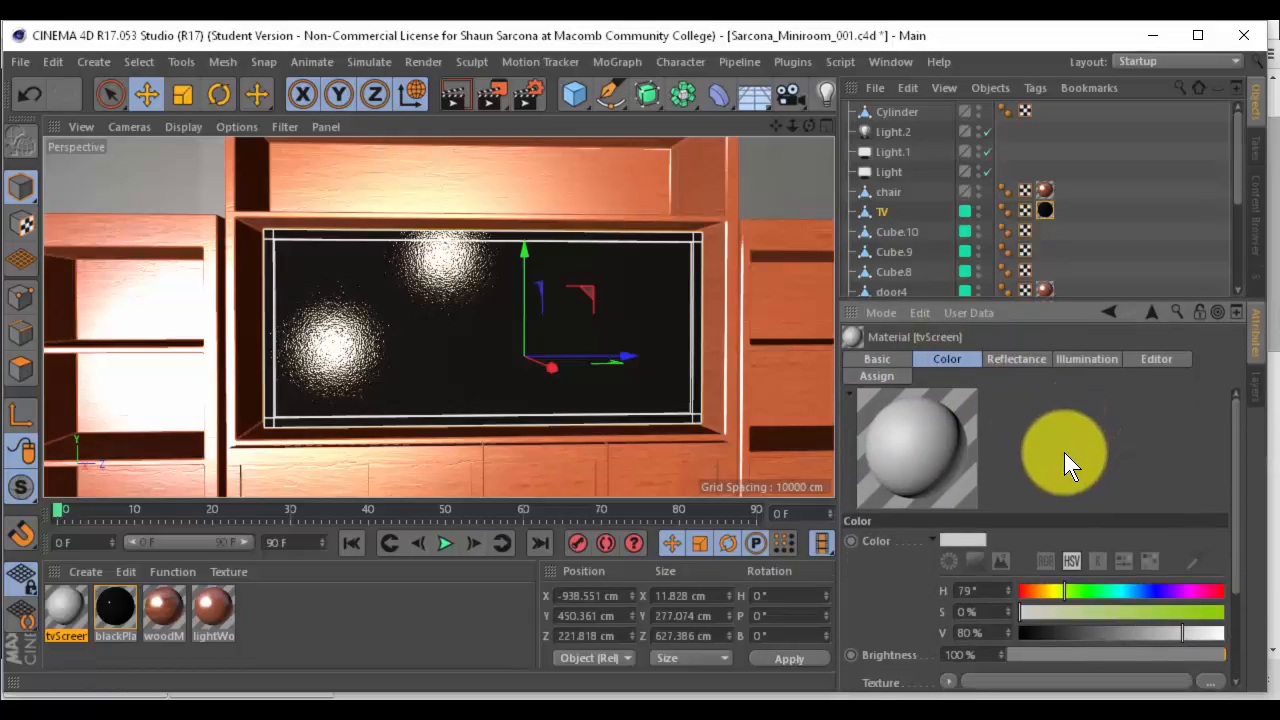
scroll(1064, 452, "down", 3)
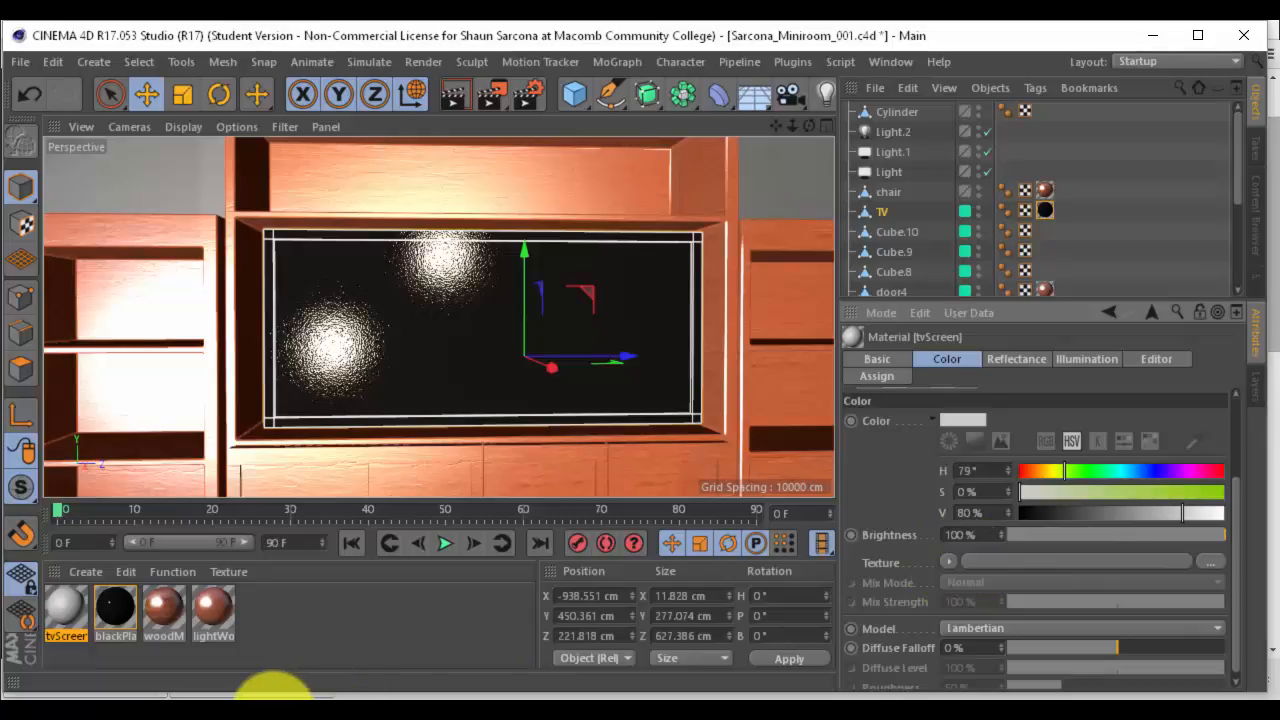
Switch to textures.com in the browser and open the Tropical subcategory of Landscapes
left_click(270, 695)
scroll(265, 180, "up", 1)
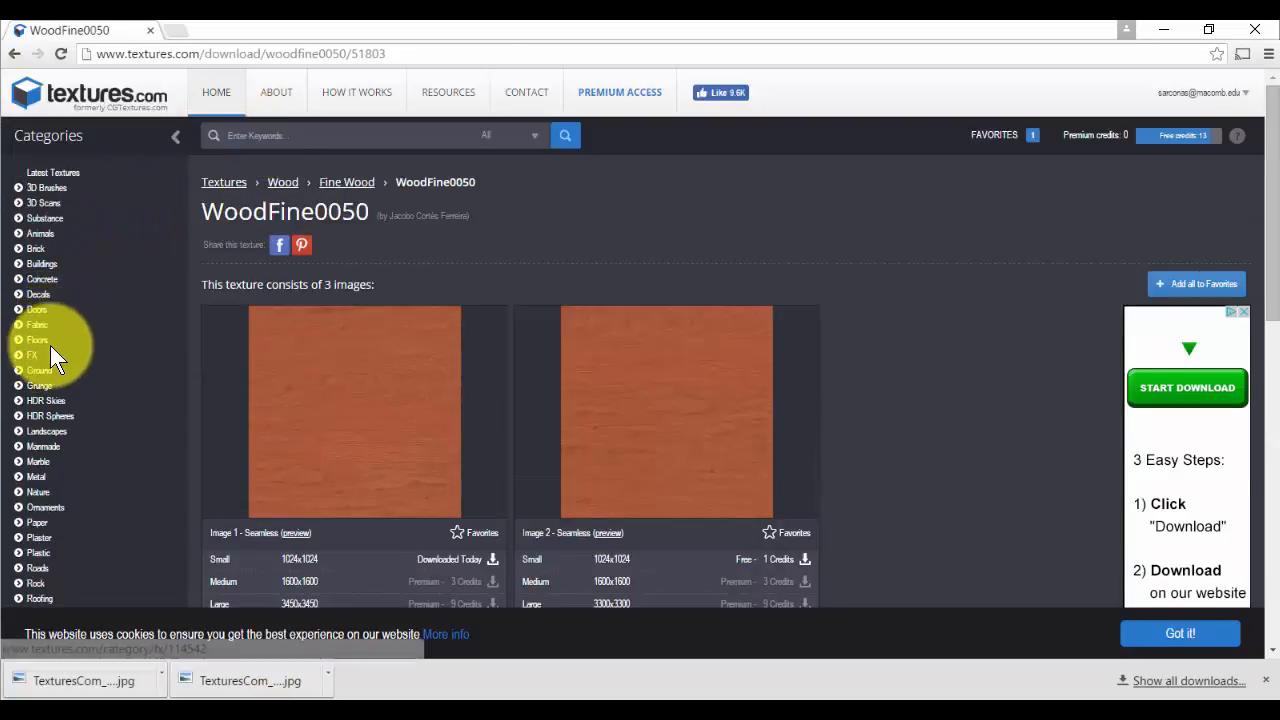
left_click(58, 441)
scroll(672, 401, "down", 1)
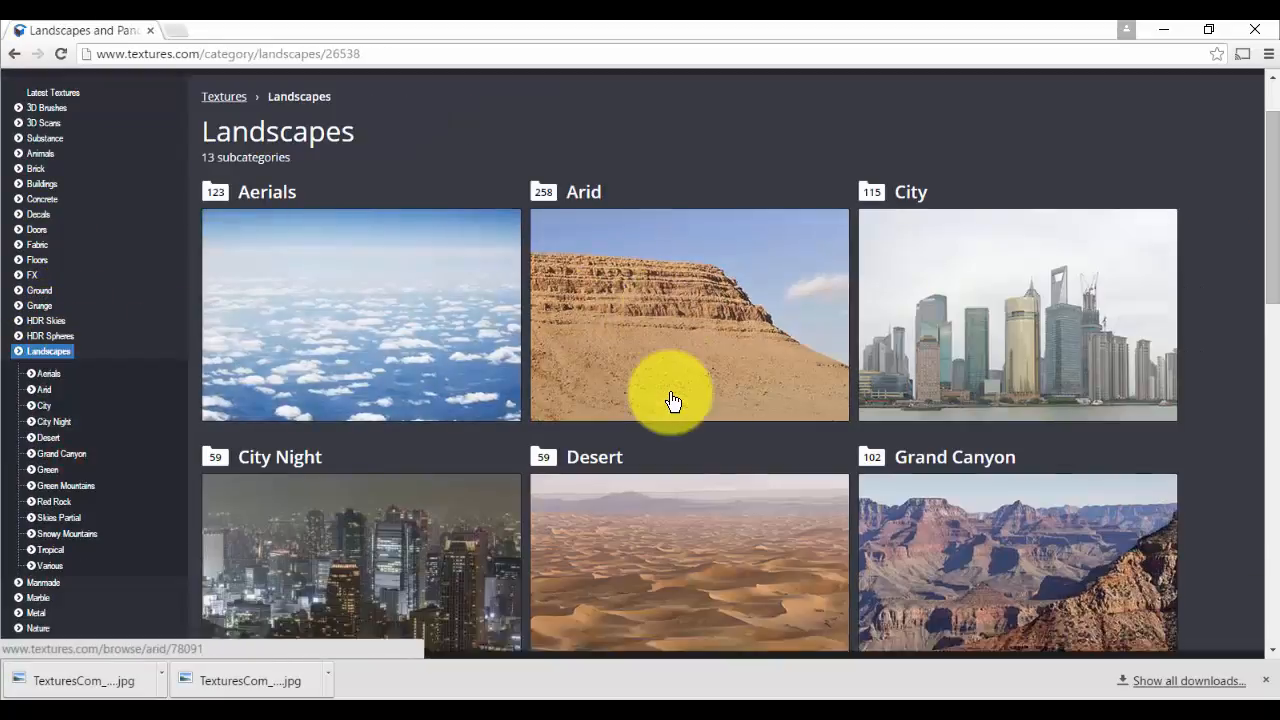
scroll(956, 368, "down", 5)
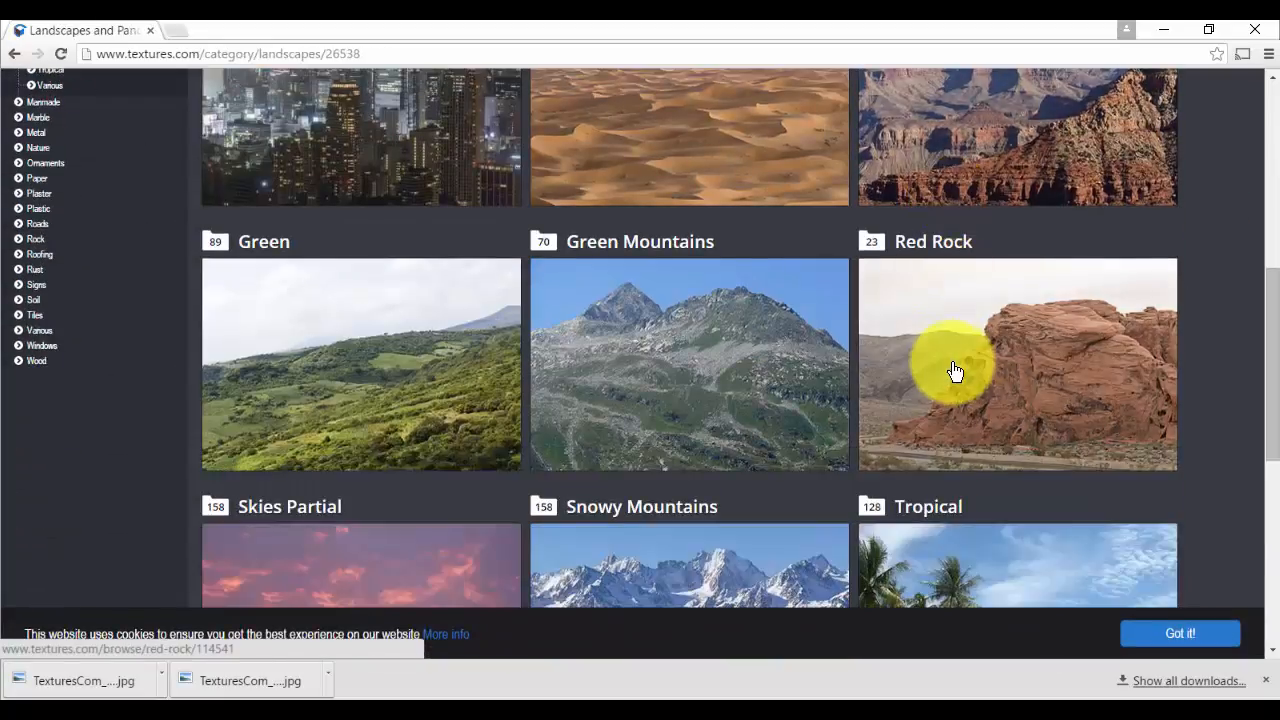
scroll(956, 368, "up", 2)
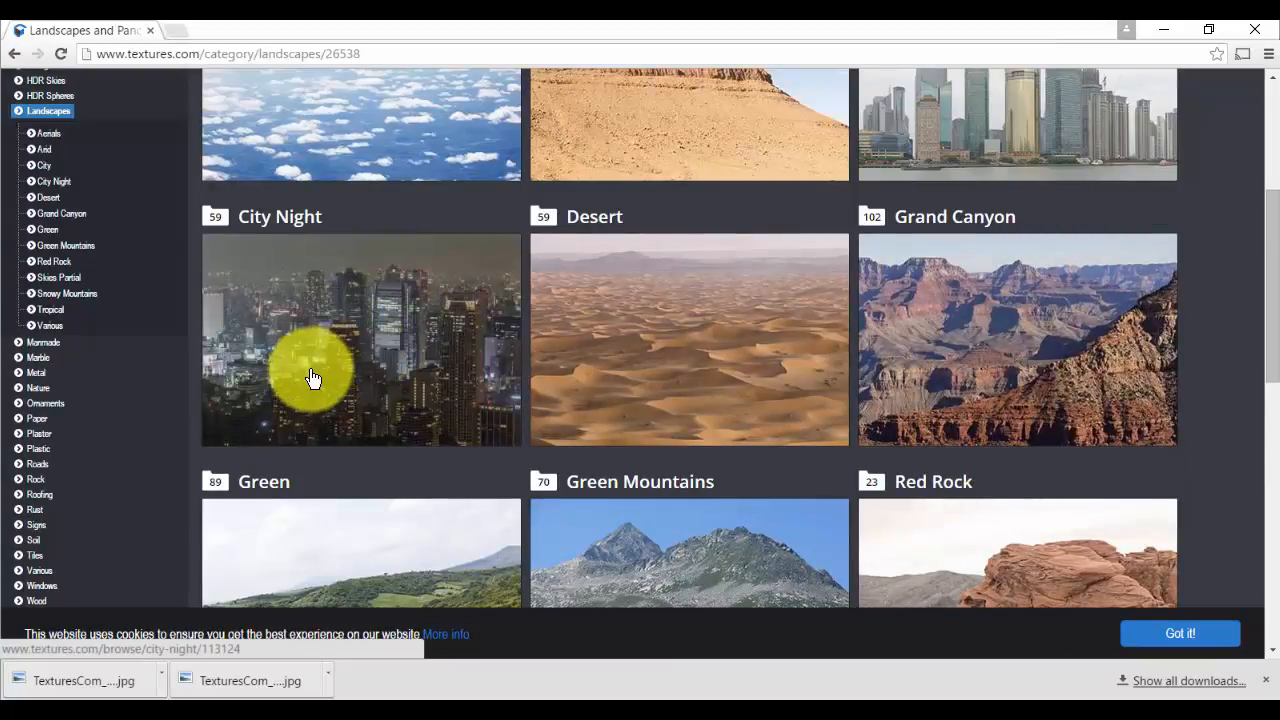
scroll(313, 379, "down", 5)
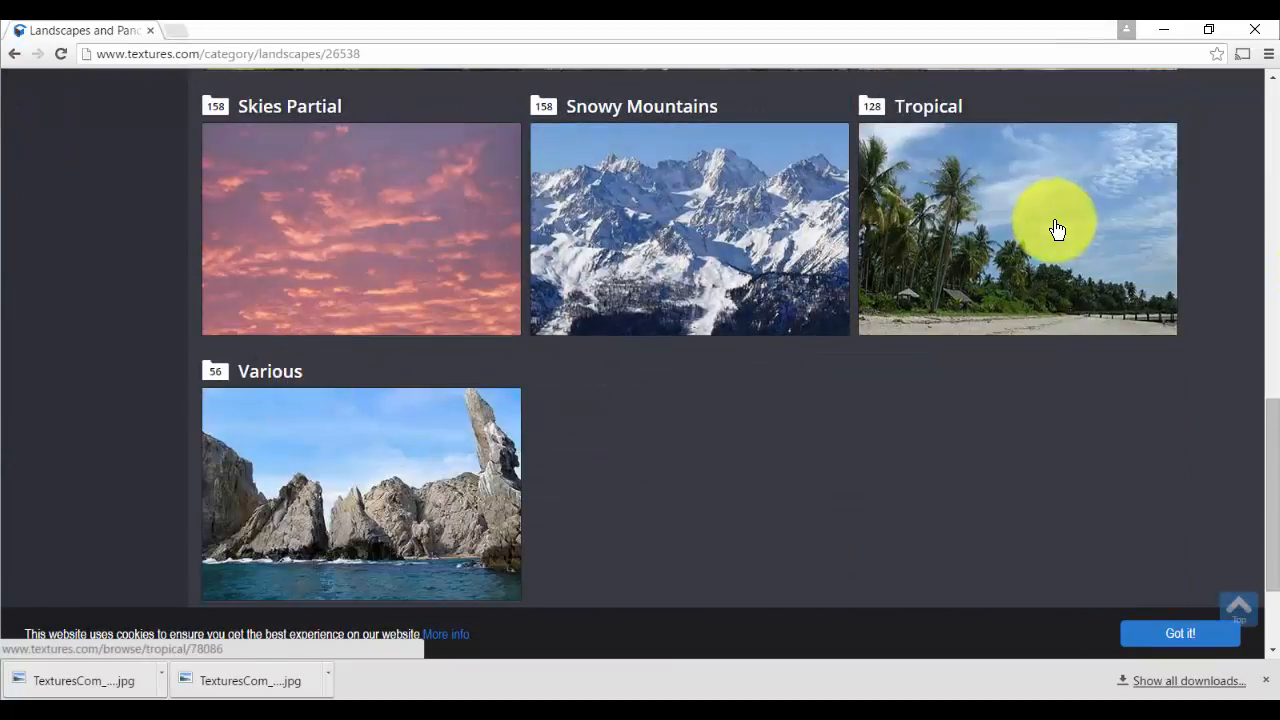
left_click(1057, 229)
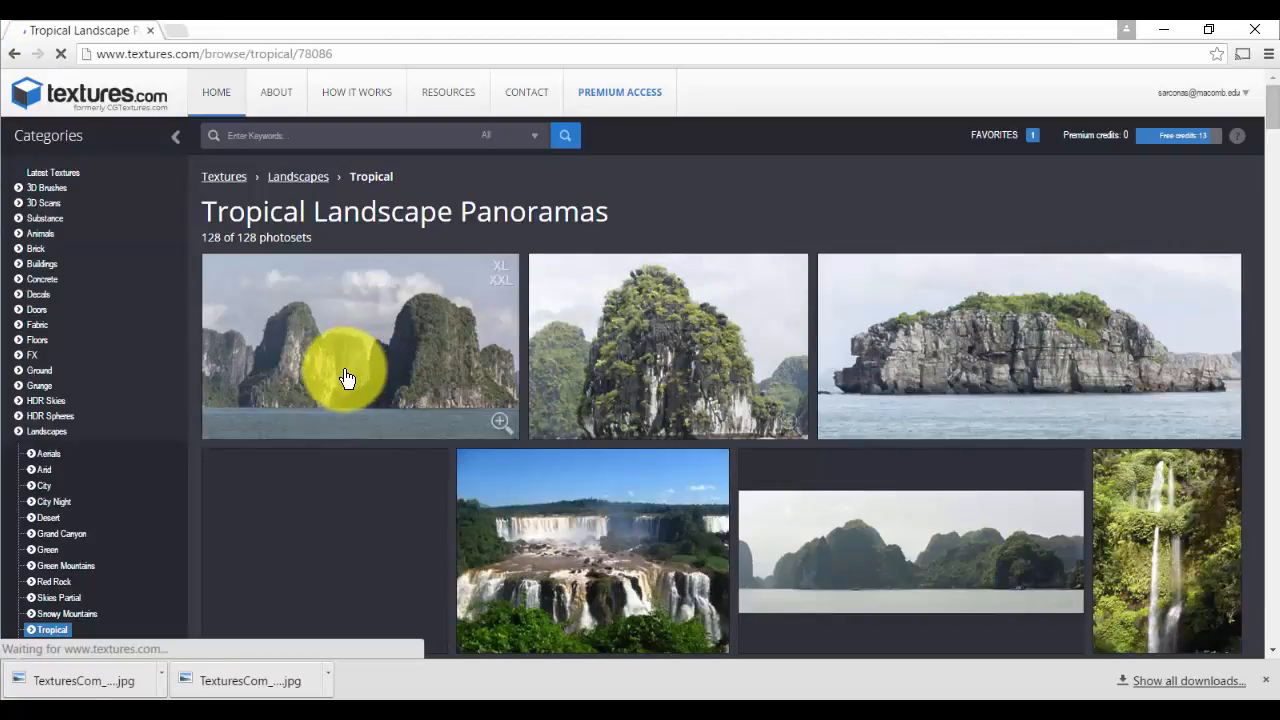
Look through the tropical panoramas and download LandscapeTropical0045 in Medium size (1600x737) to the project's textures folder
scroll(345, 377, "down", 2)
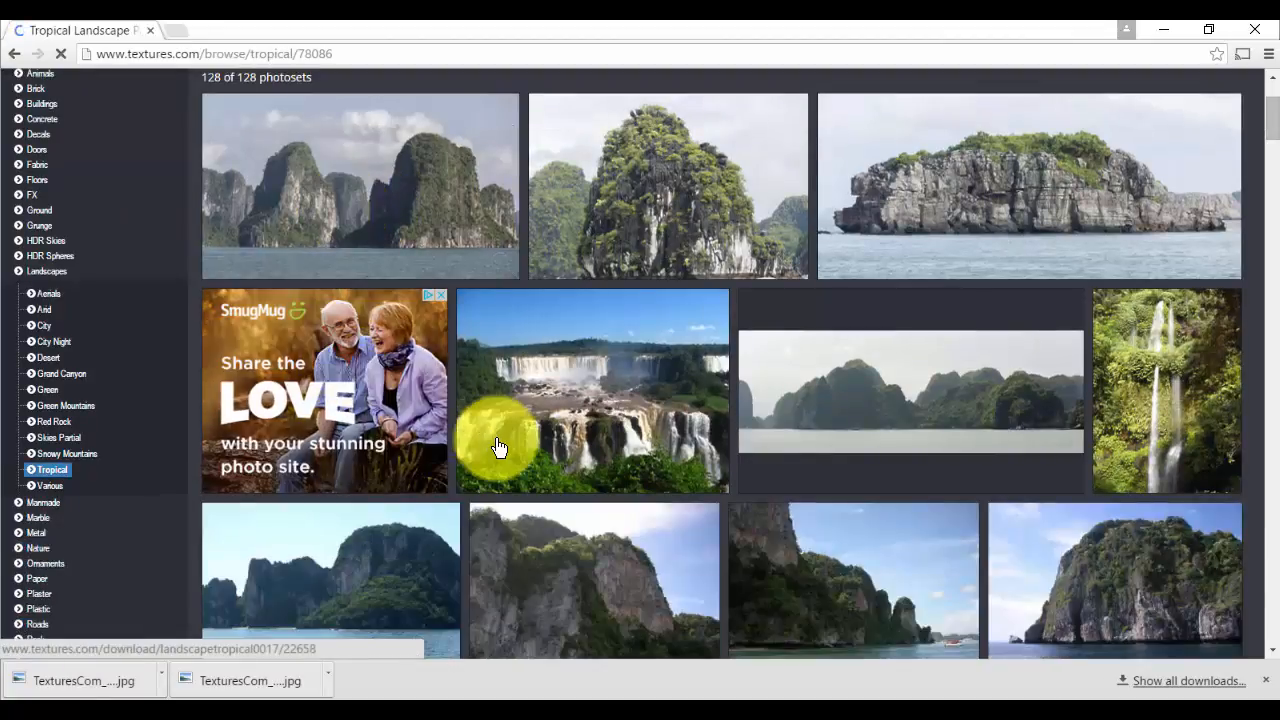
scroll(571, 380, "down", 2)
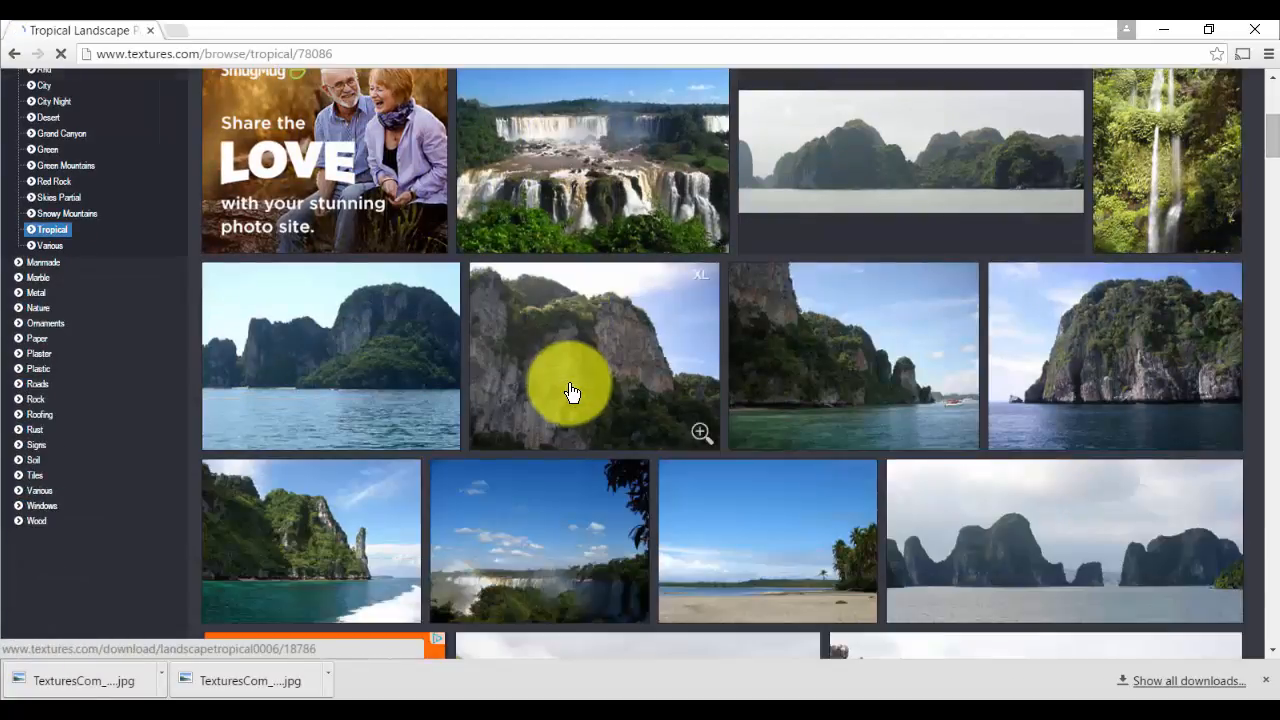
scroll(863, 394, "down", 2)
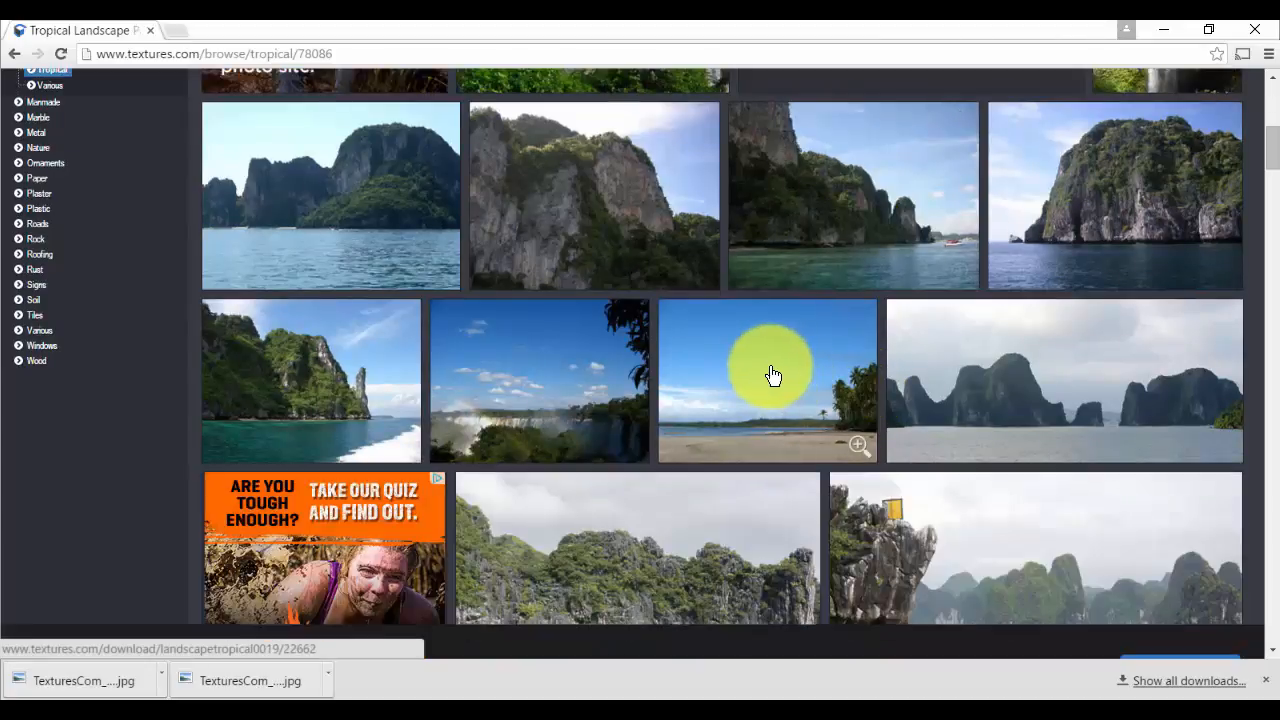
scroll(770, 370, "down", 2)
scroll(800, 380, "down", 2)
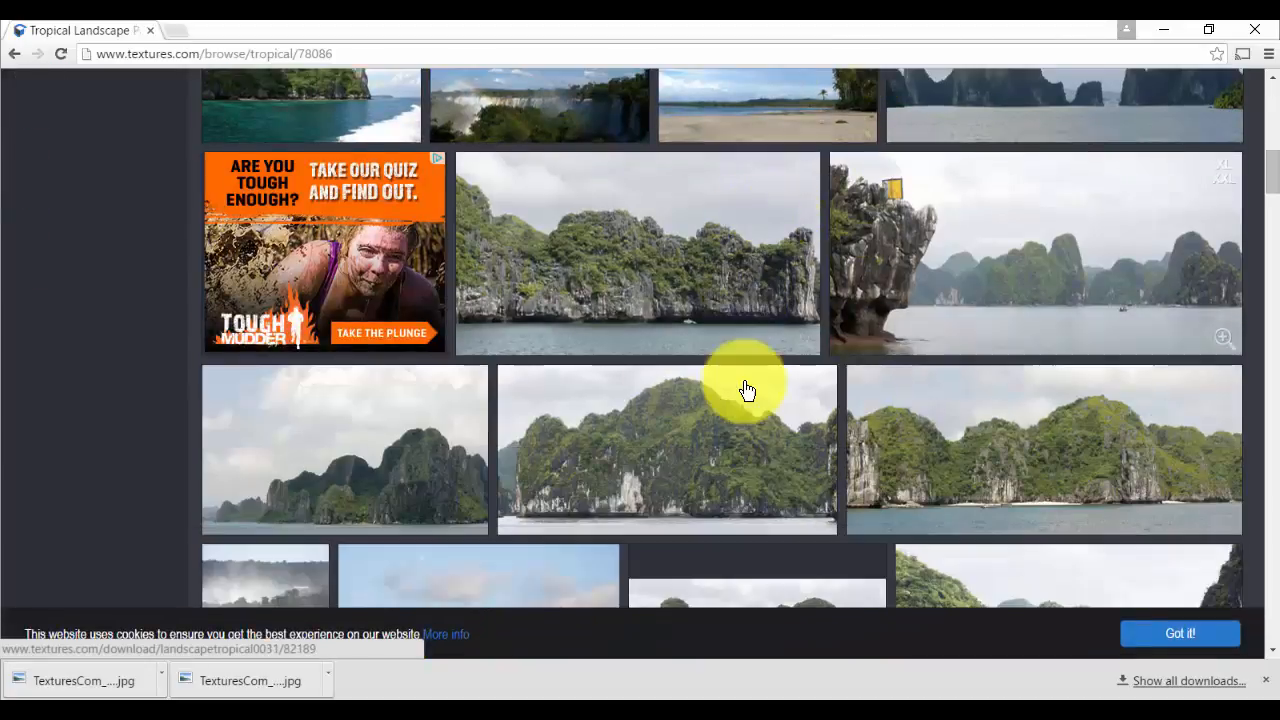
scroll(760, 380, "down", 4)
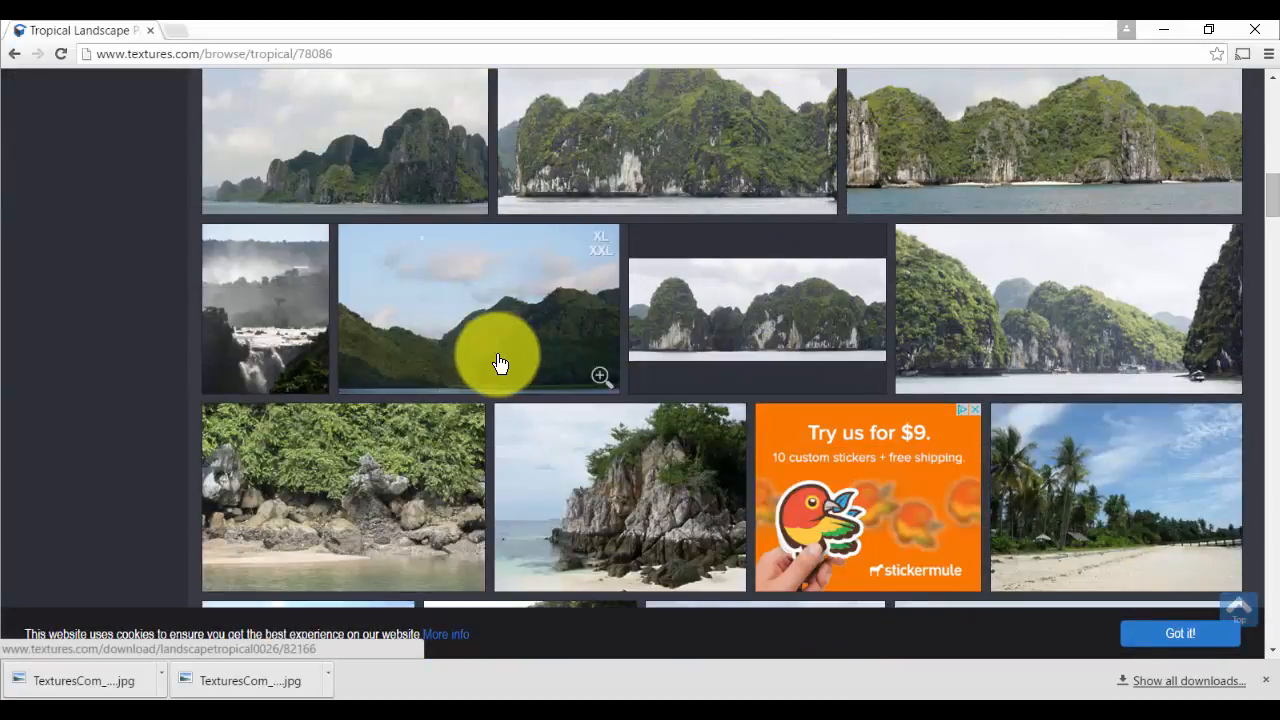
scroll(480, 372, "down", 5)
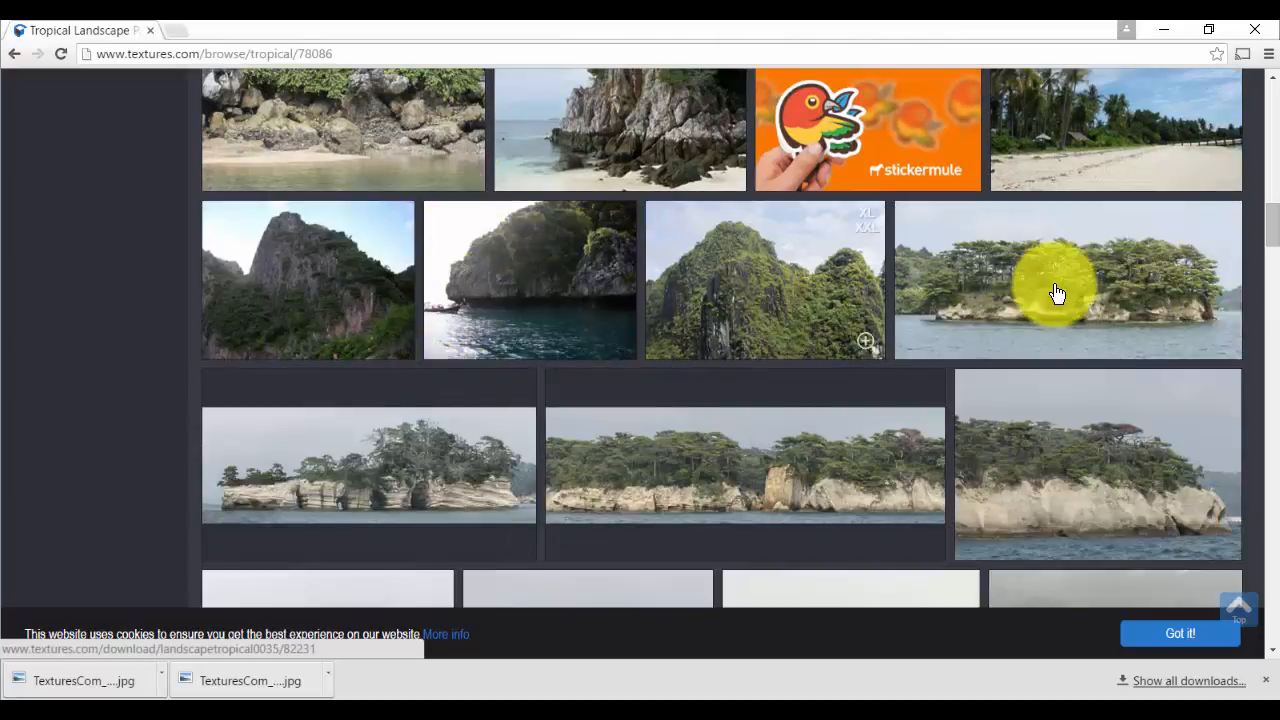
left_click(1057, 293)
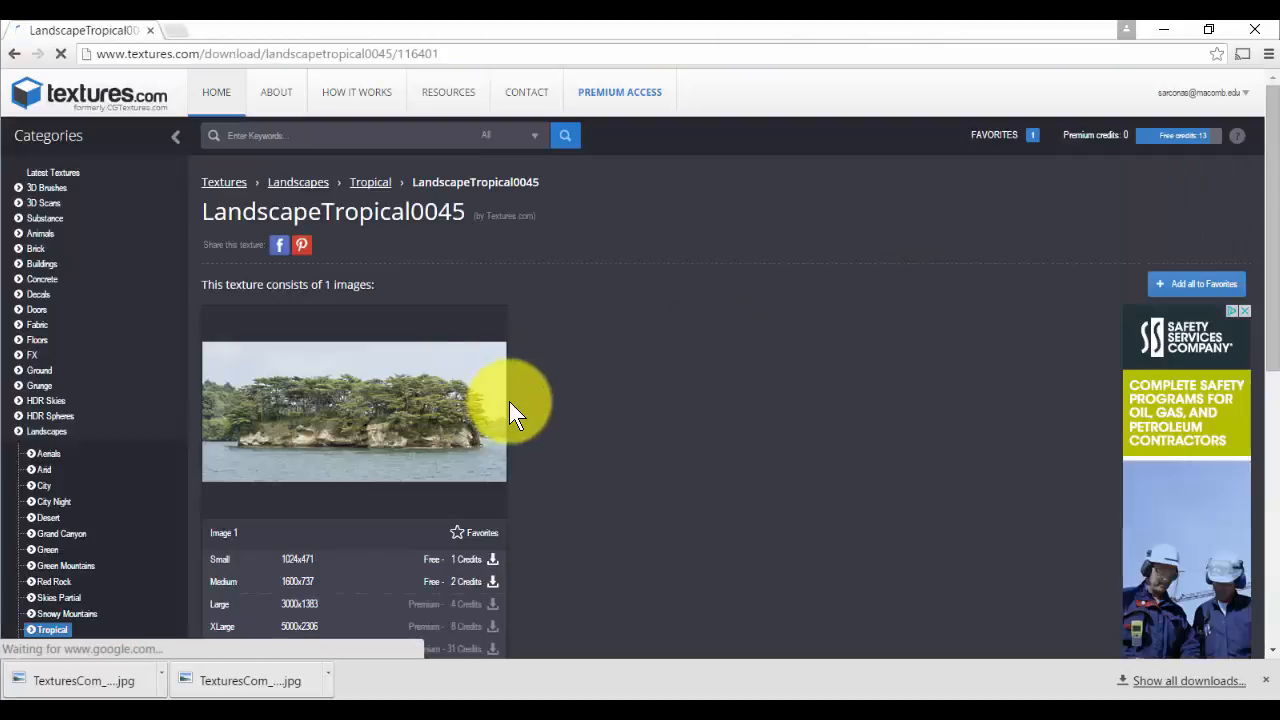
left_click(236, 582)
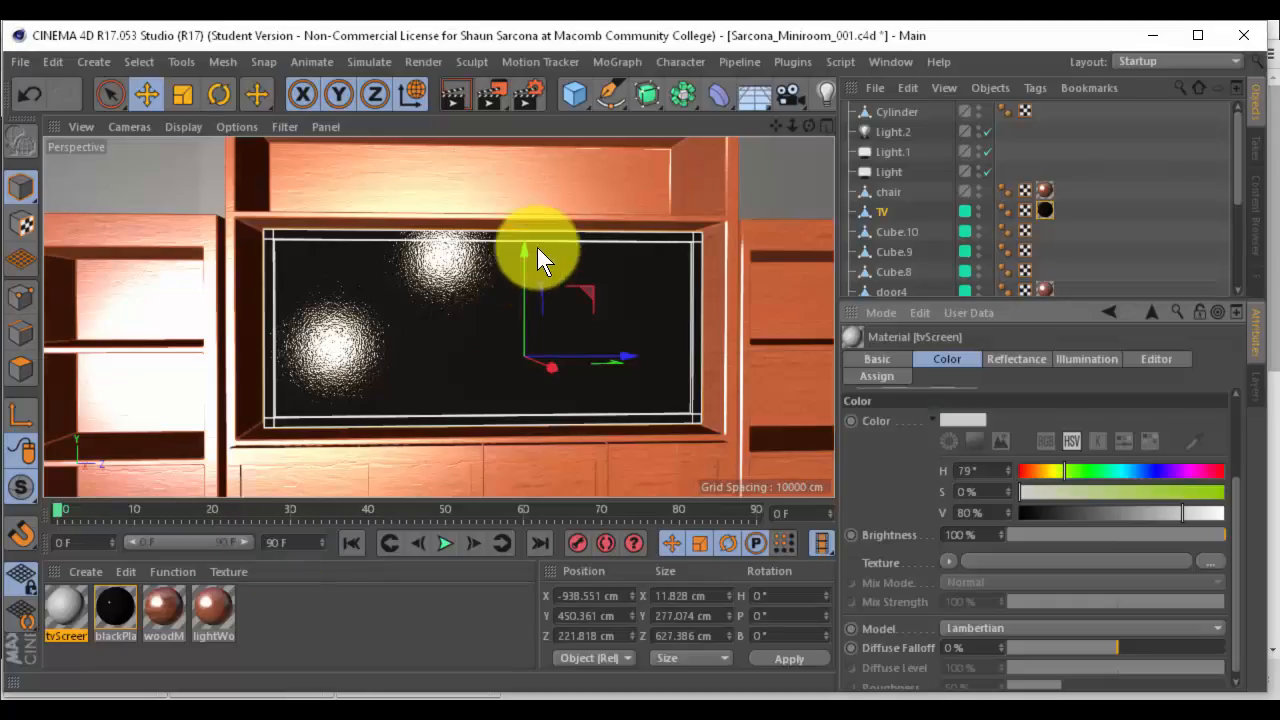
Switch back to Cinema 4D and load TexturesCom_LandscapeTropical0045_2_M.jpg as the tvScreen material's Color texture
left_click(1069, 561)
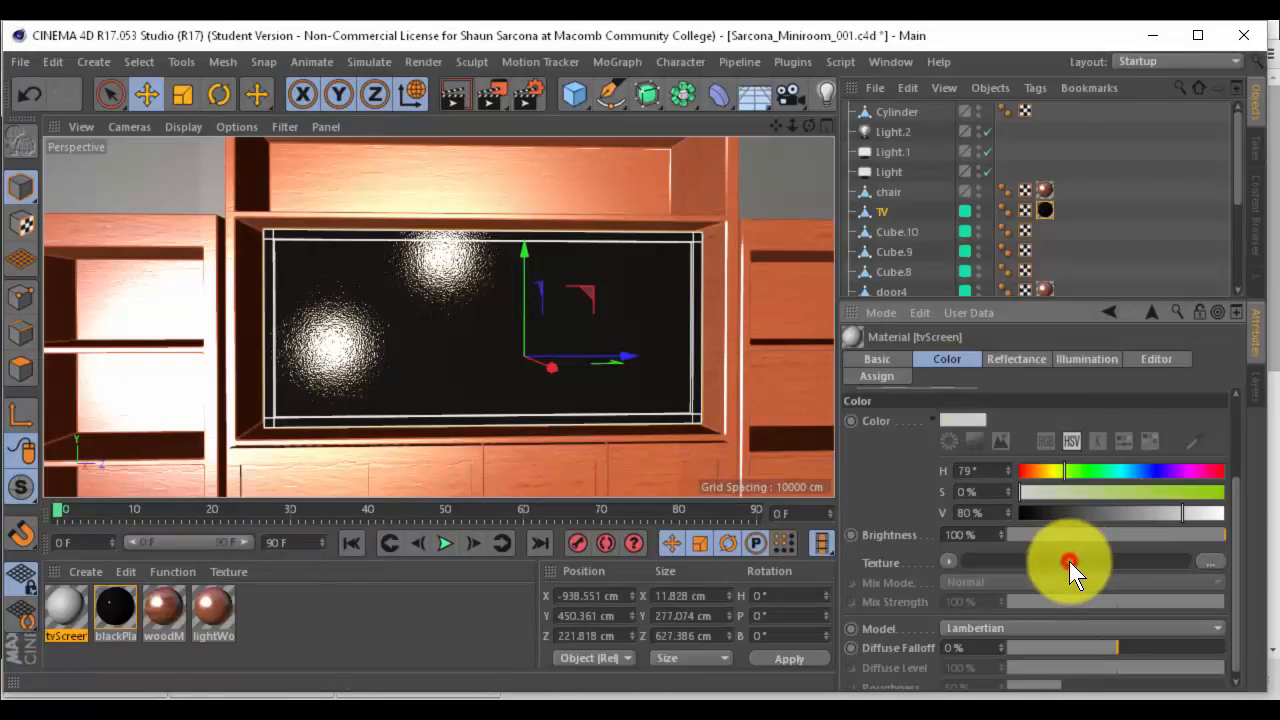
left_click(497, 287)
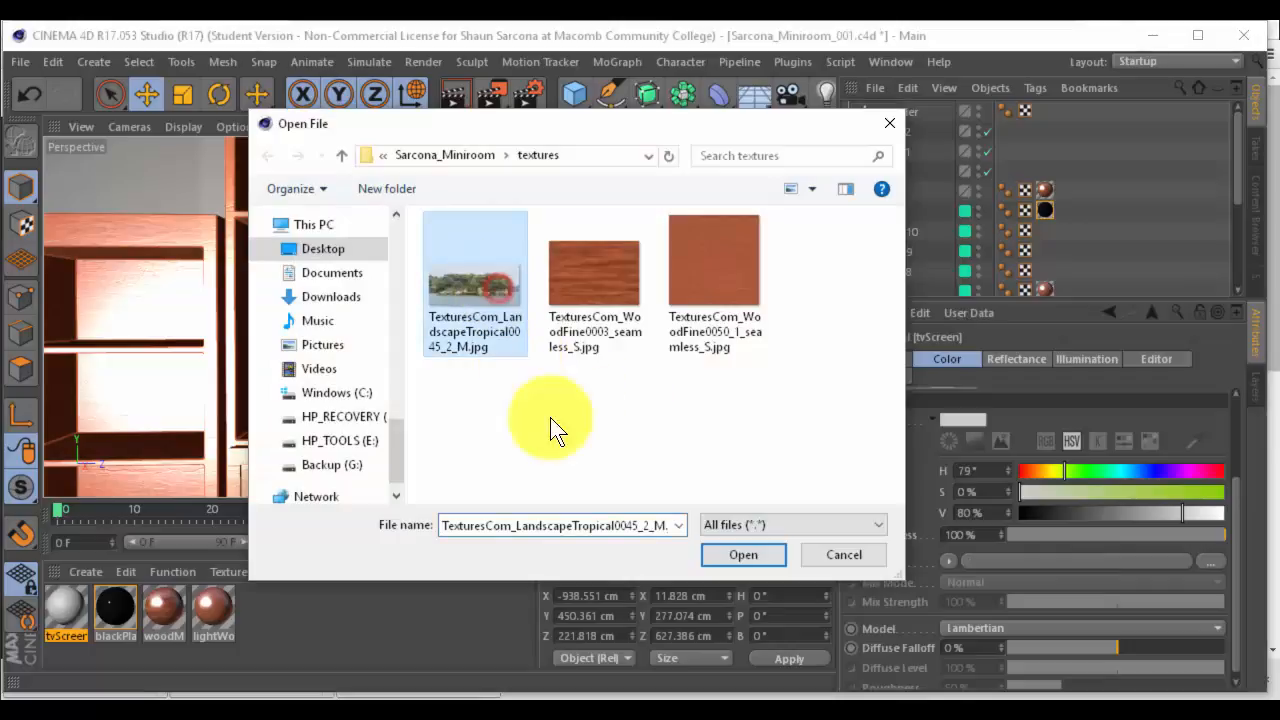
left_click(755, 556)
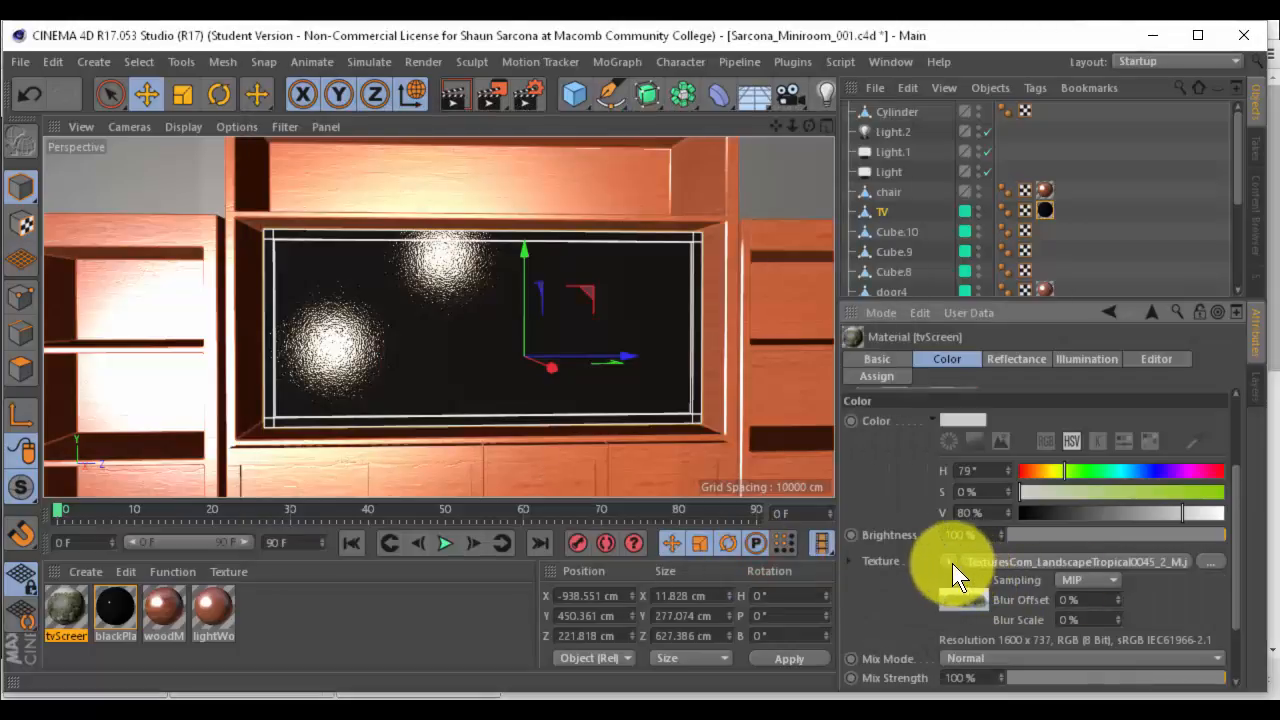
left_click(952, 563)
left_click(879, 567)
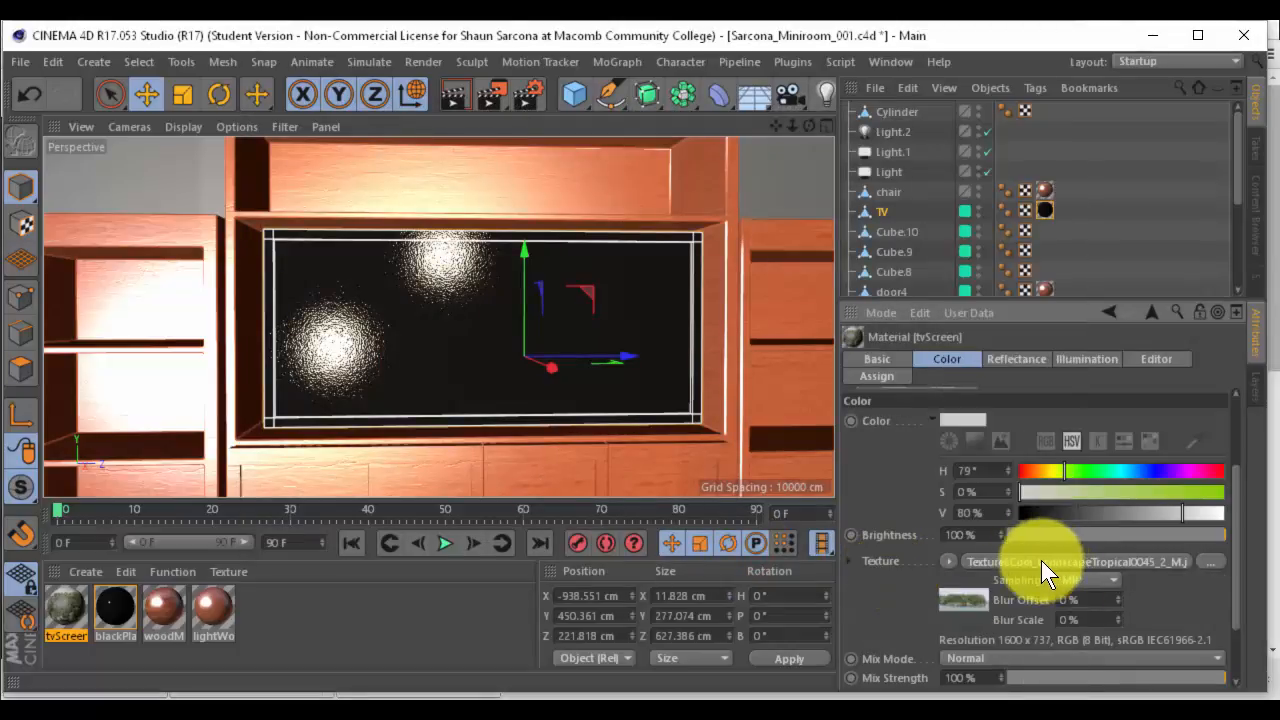
left_click(852, 563)
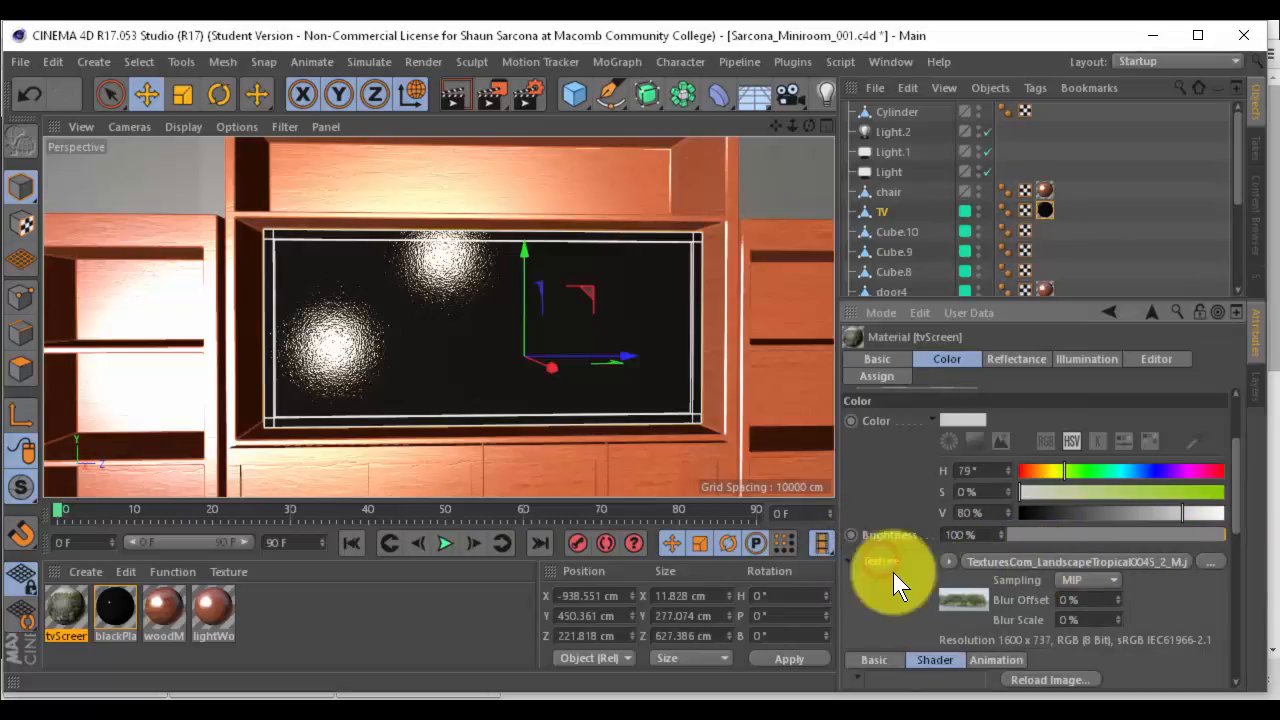
left_click(847, 561)
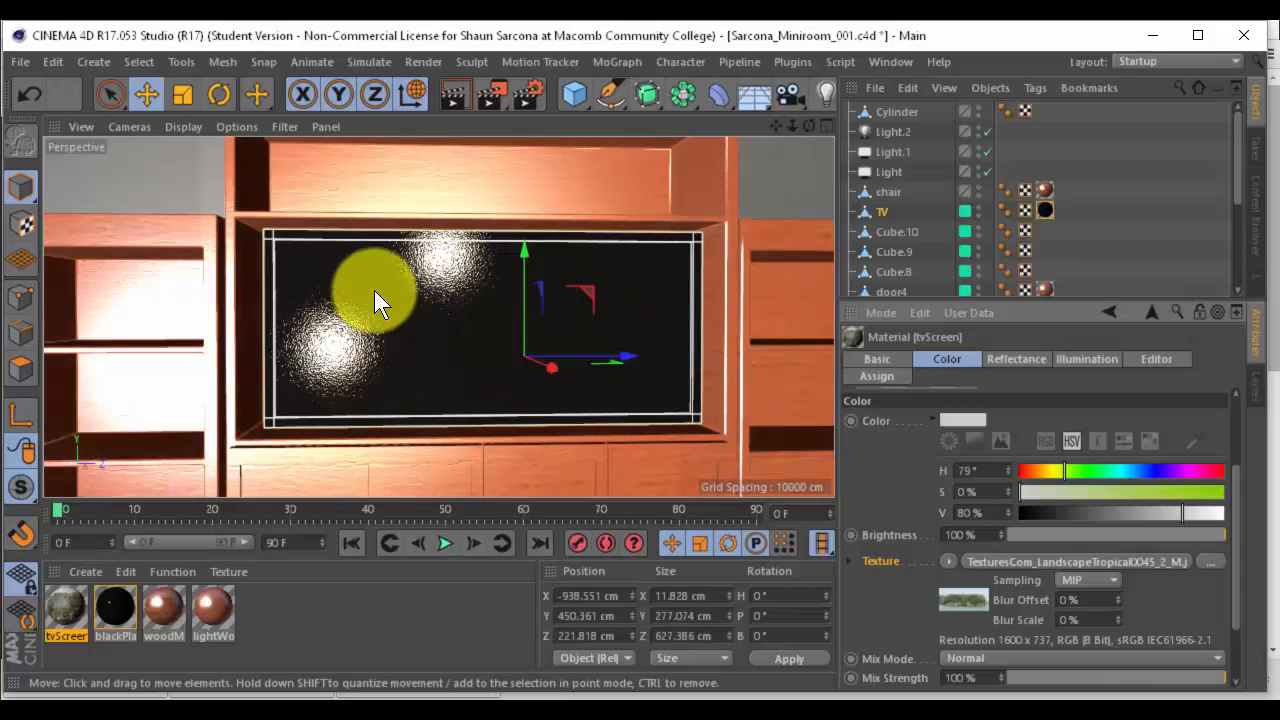
Select the TV's large front screen polygon and apply the tvScreen material to that selection only
left_click(21, 369)
left_click(406, 296)
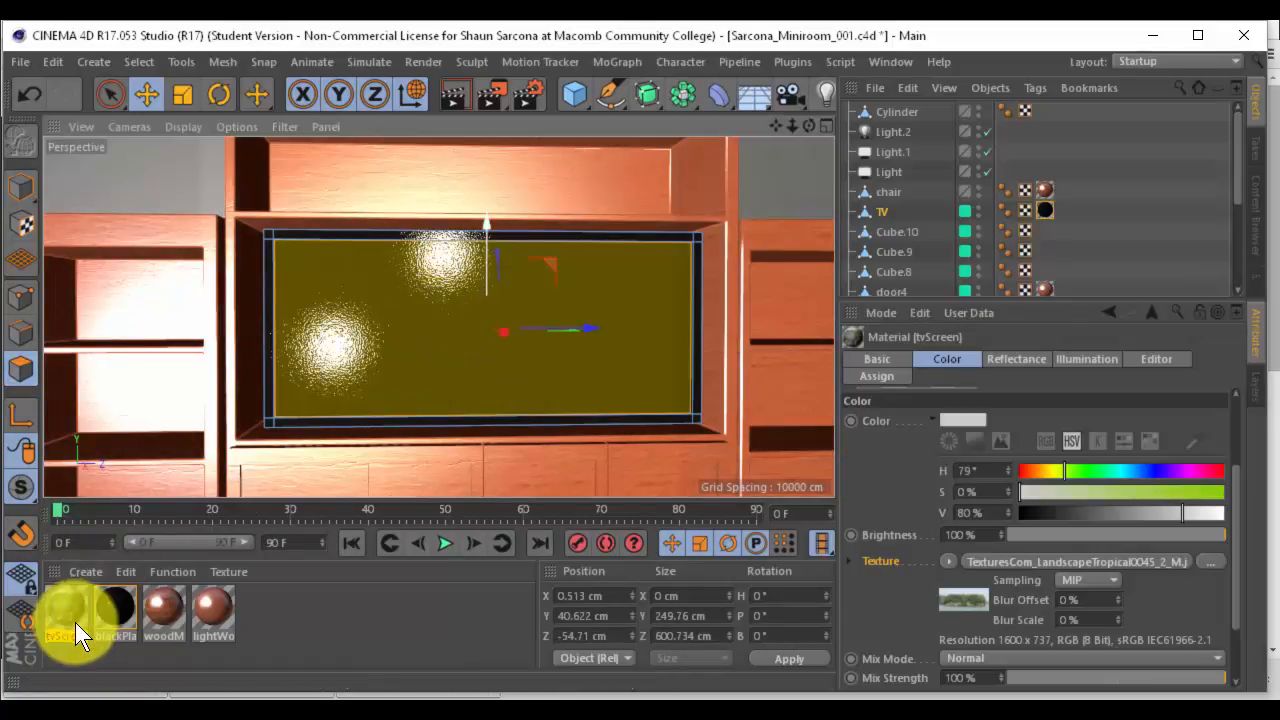
left_click_drag(75, 622, 475, 291)
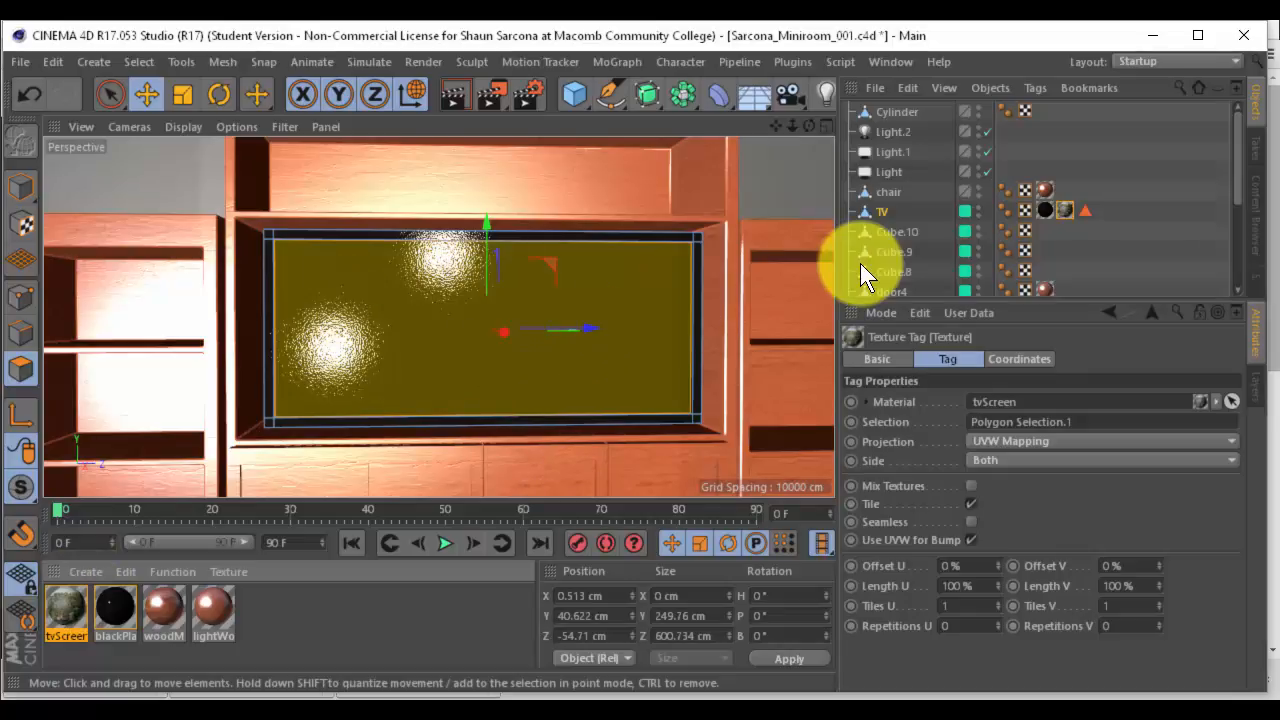
Set the projection of the TV's tvScreen texture tag to Cubic and test-render the TV in the Picture Viewer
left_click(1068, 208)
left_click(1035, 440)
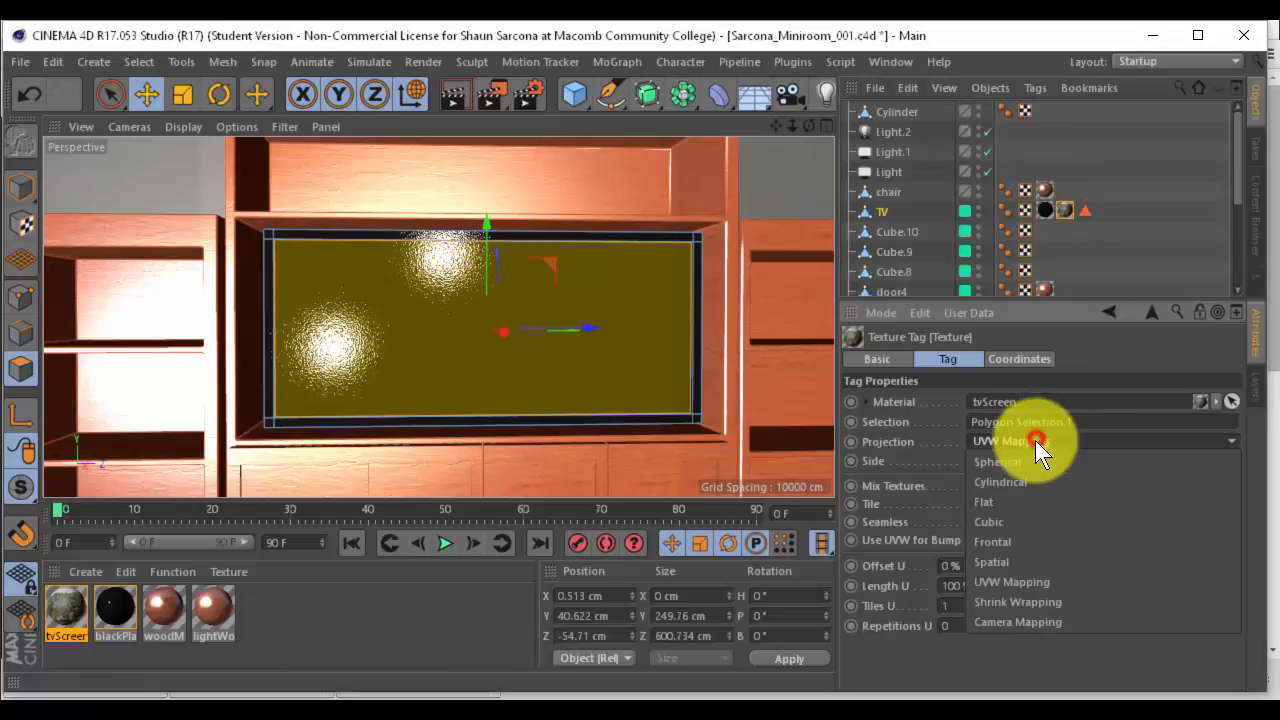
left_click(1028, 522)
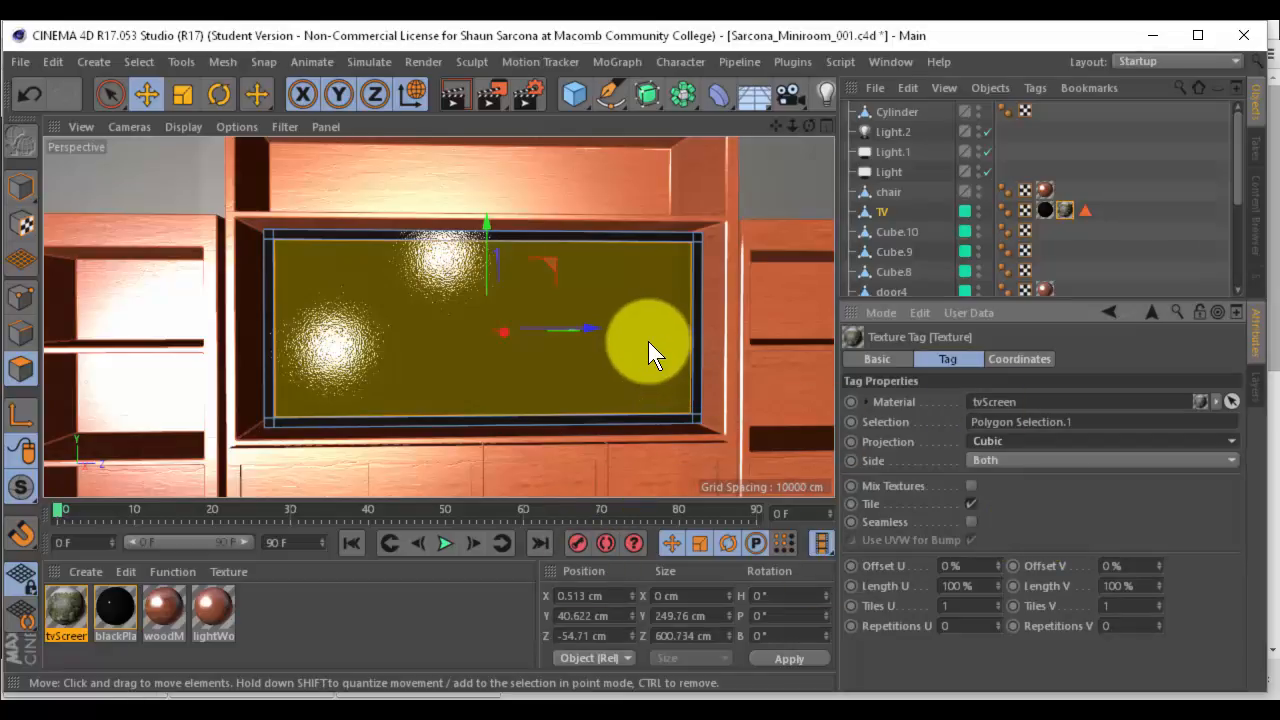
key("shift+r")
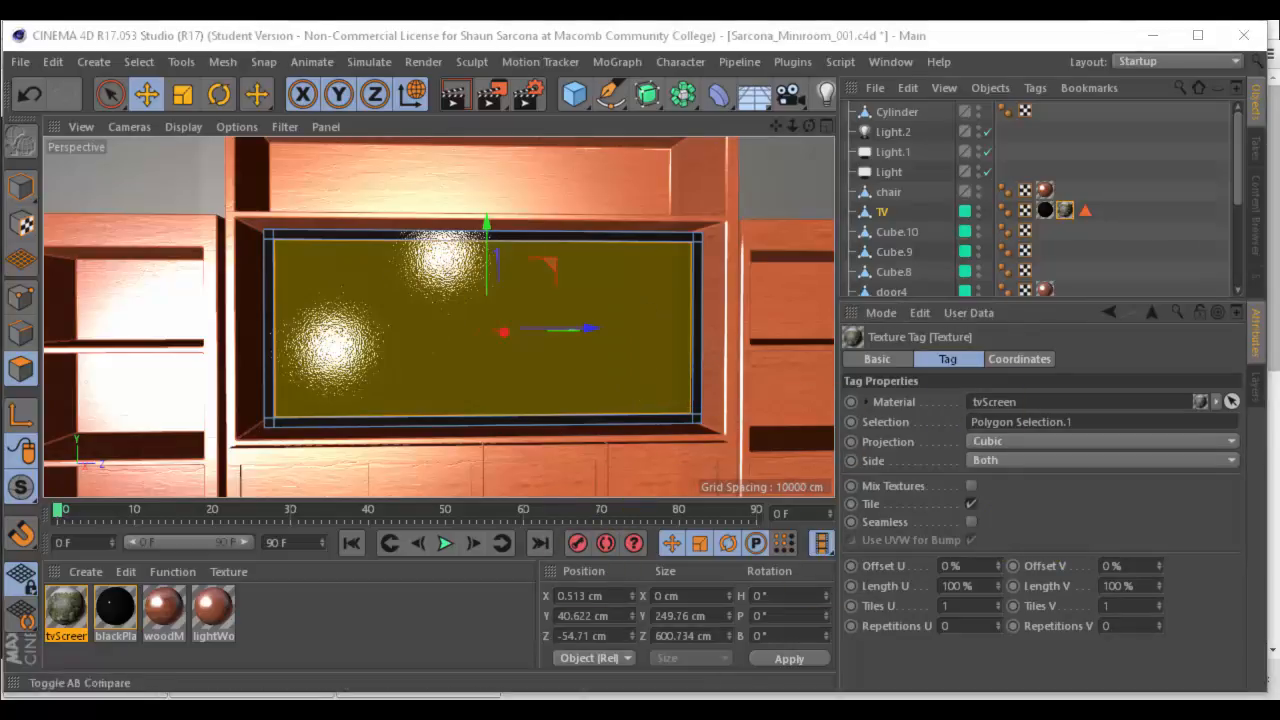
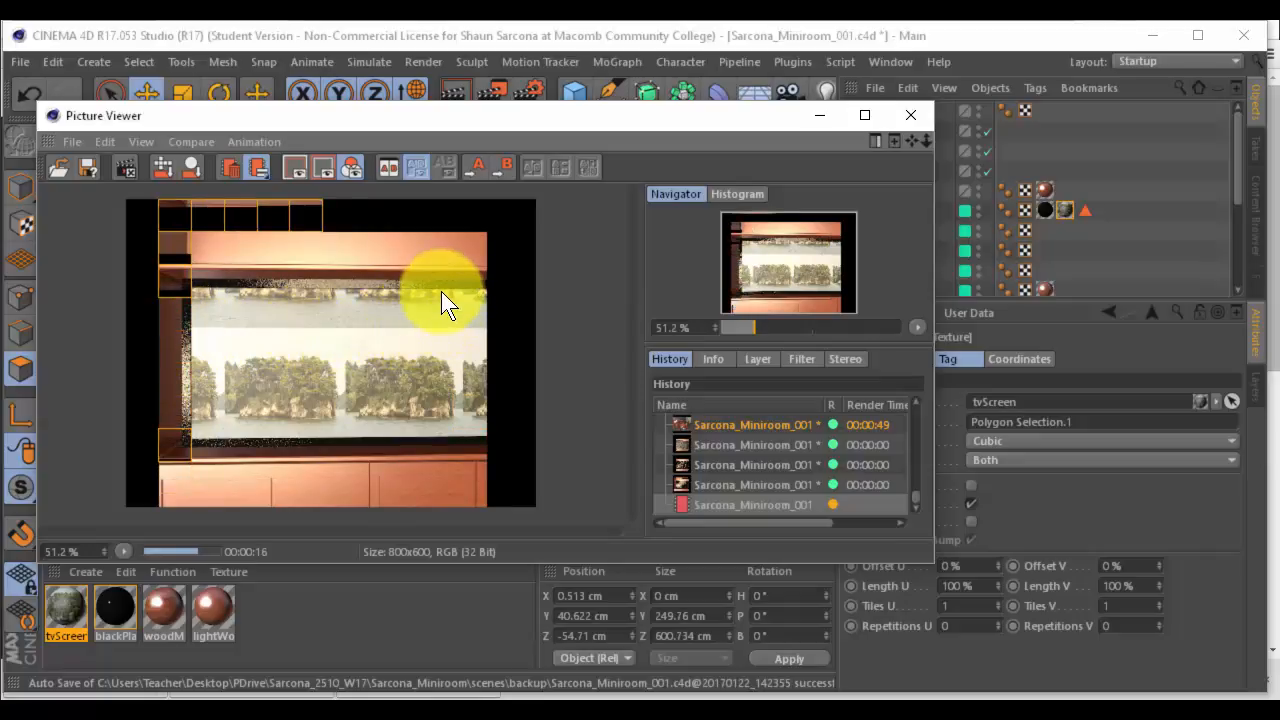
left_click_drag(618, 120, 2, 150)
left_click_drag(430, 258, 461, 245, "alt")
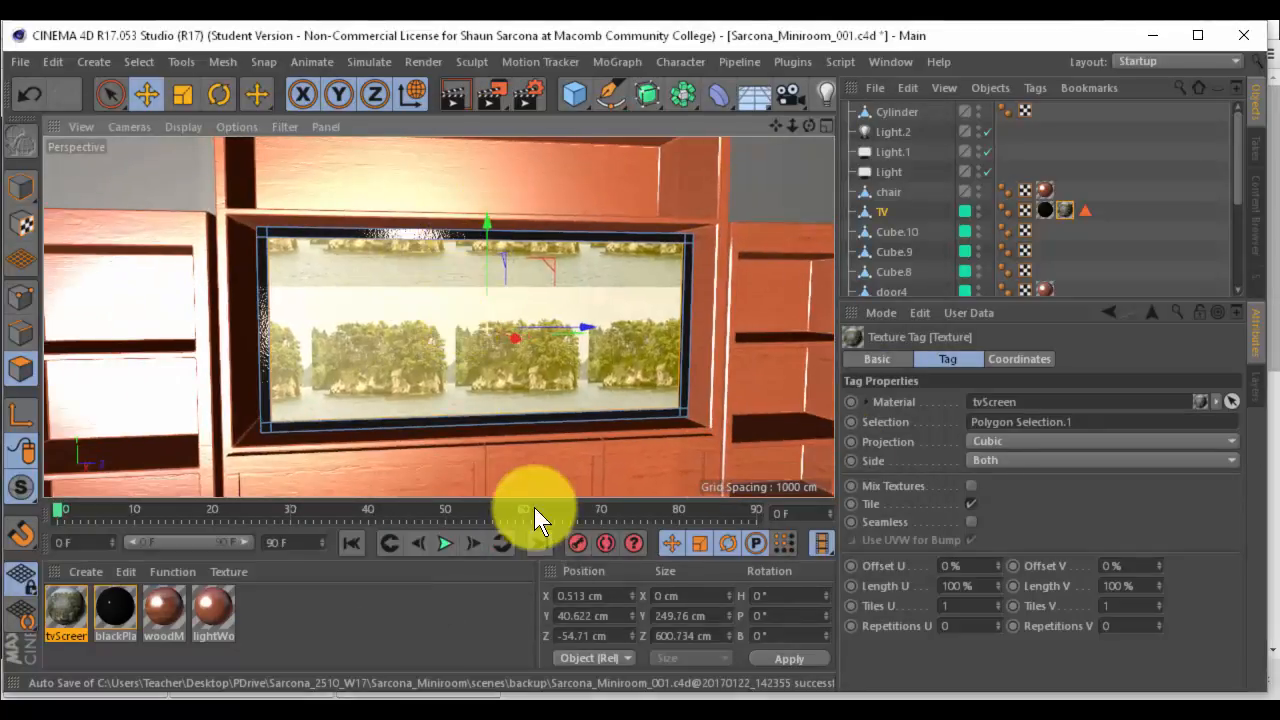
Adjust the tvScreen texture tag to Offset U -1 %, Length U 168 % and Length V 156 %
left_click(1062, 210)
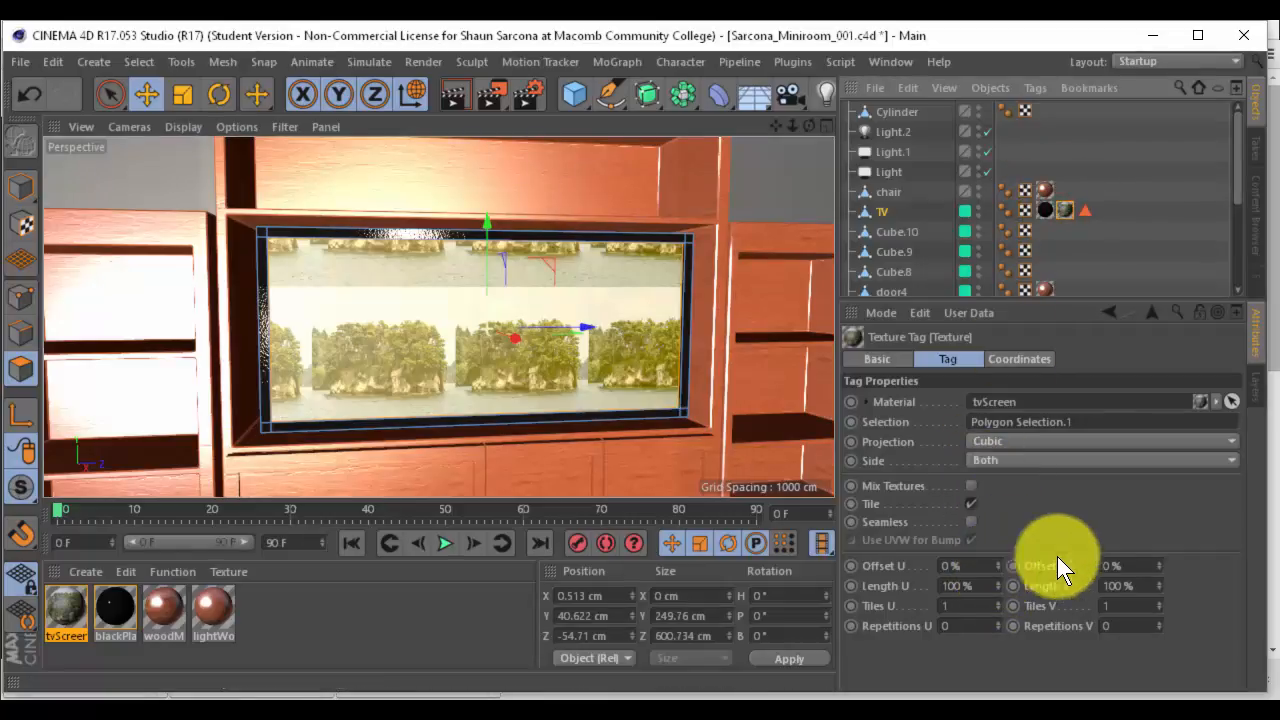
left_click(997, 563)
left_click_drag(997, 561, 998, 566)
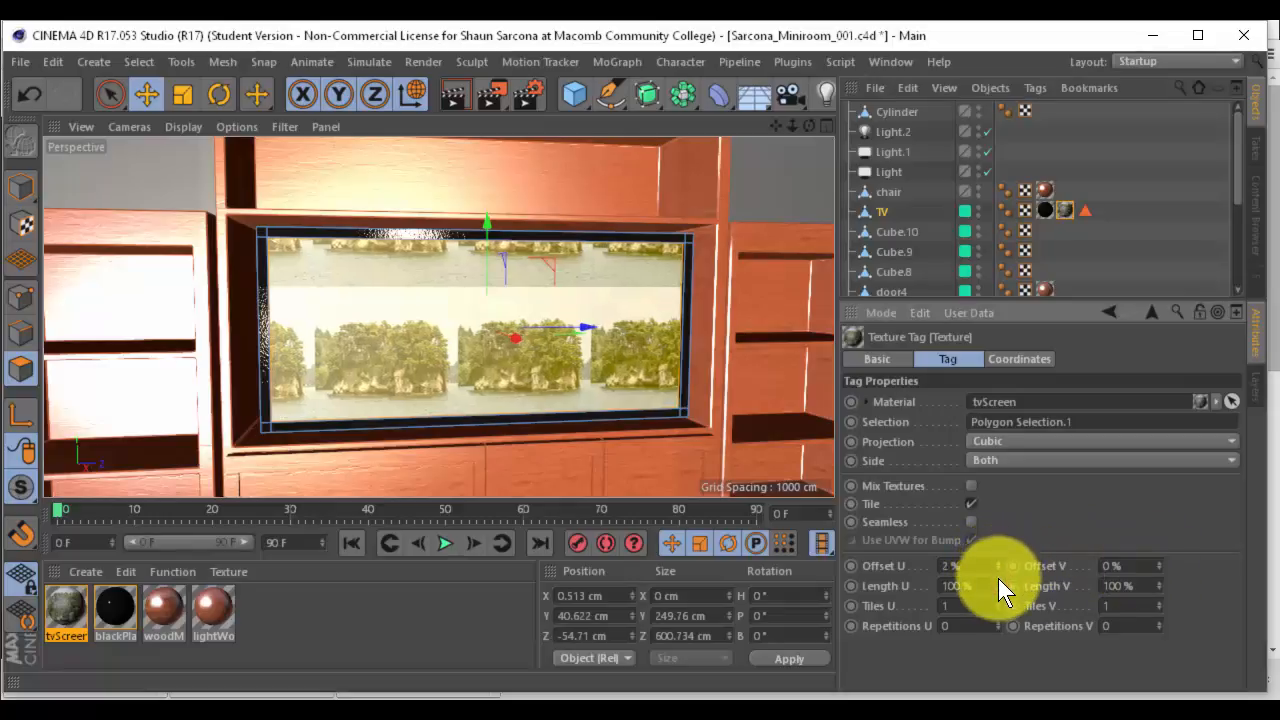
left_click(997, 570)
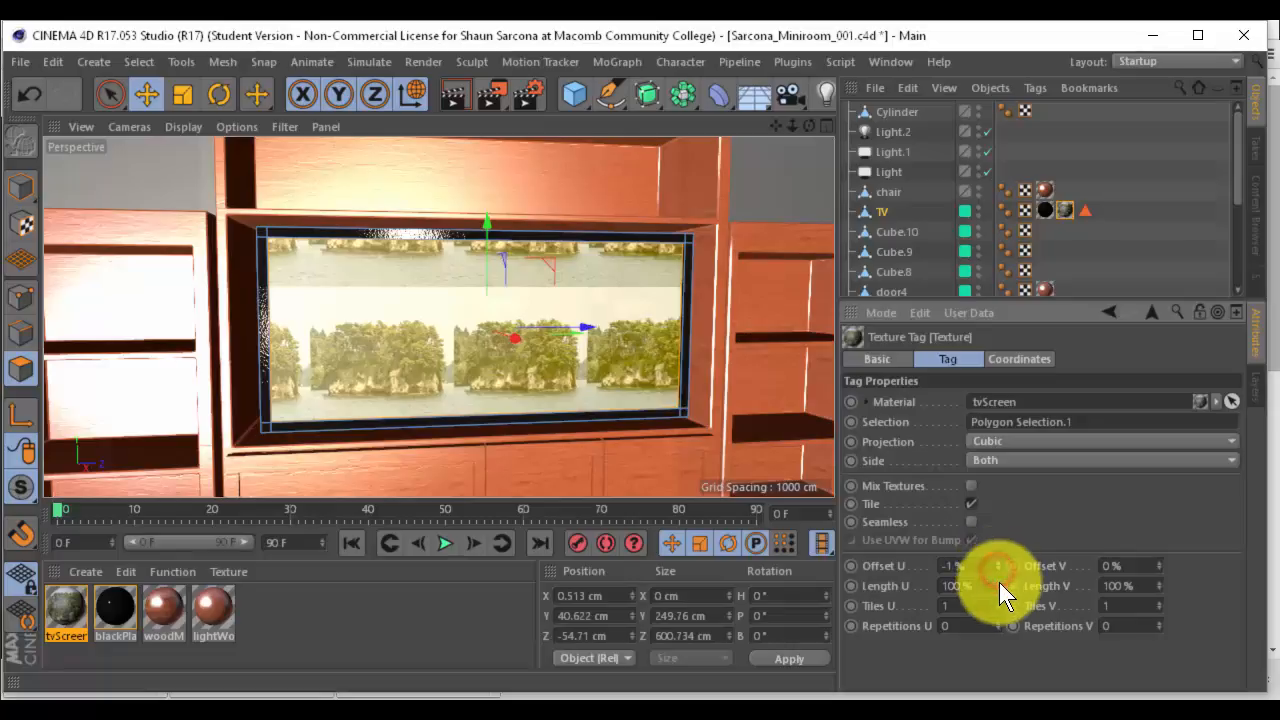
left_click_drag(998, 584, 999, 586)
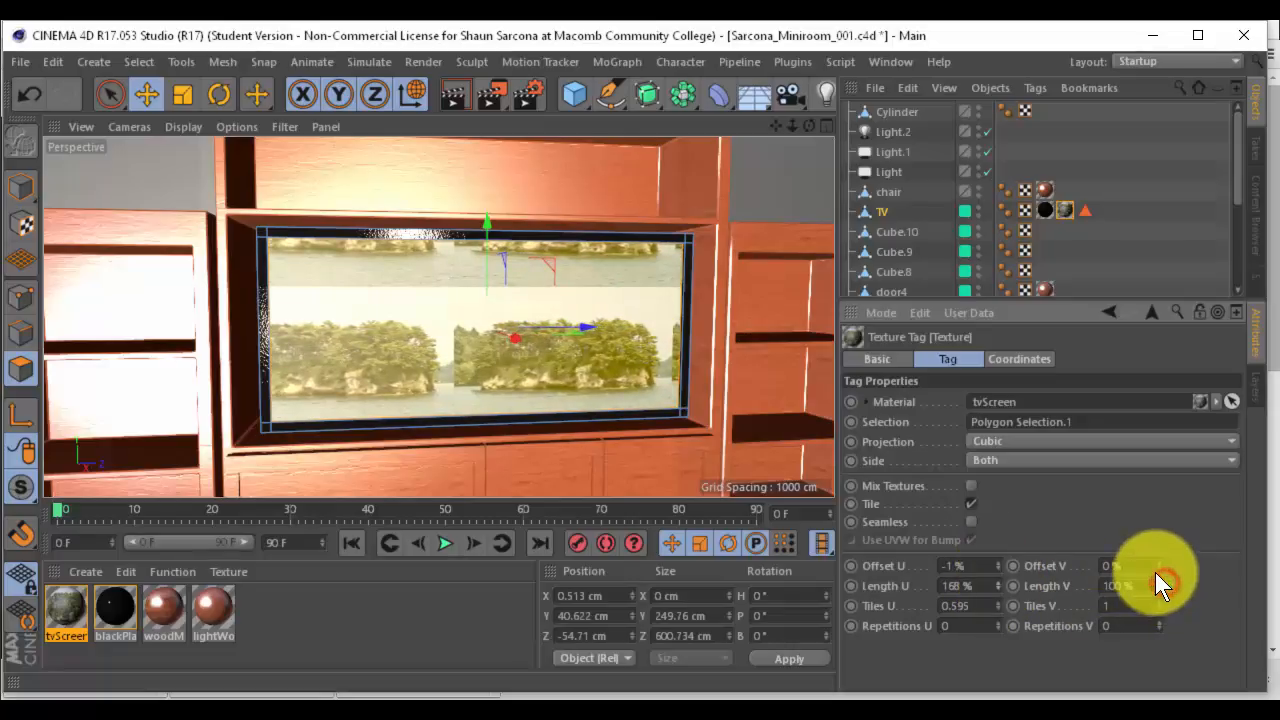
left_click(1155, 578)
left_click_drag(1155, 578, 1154, 577)
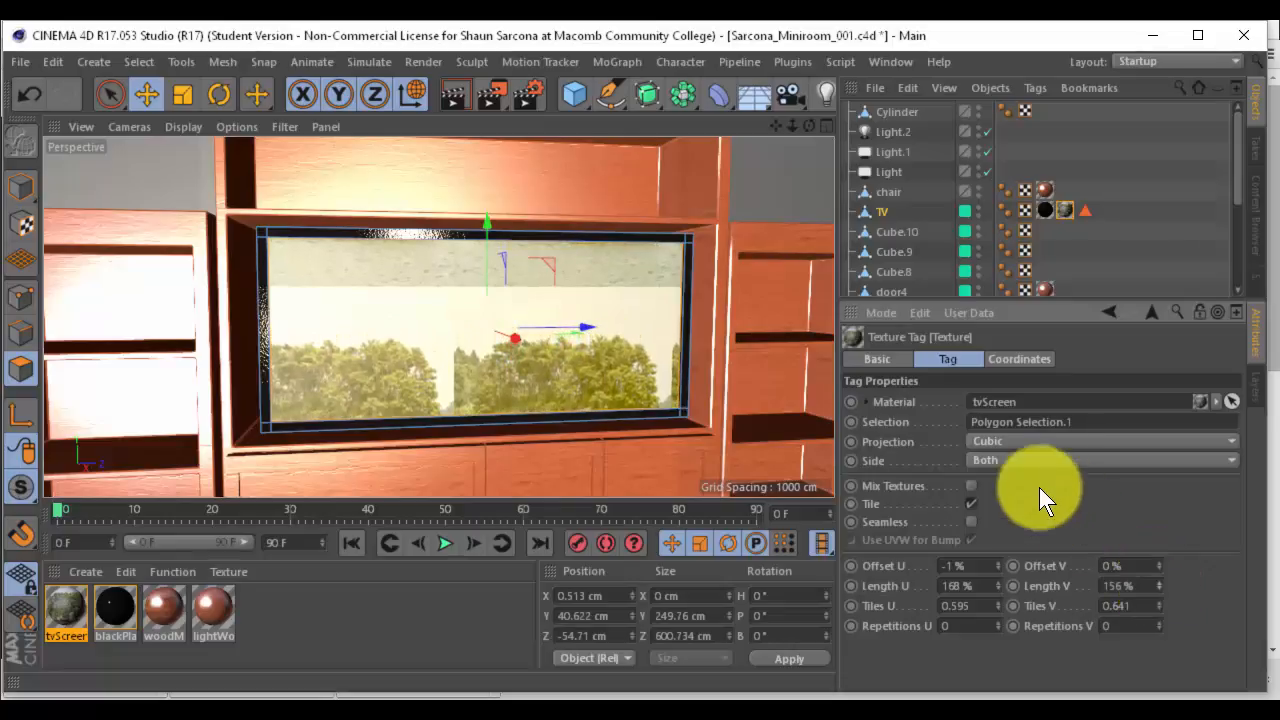
Try the Frontal projection on the tvScreen texture tag, then set the projection to Flat
left_click(1019, 432)
left_click(1015, 506)
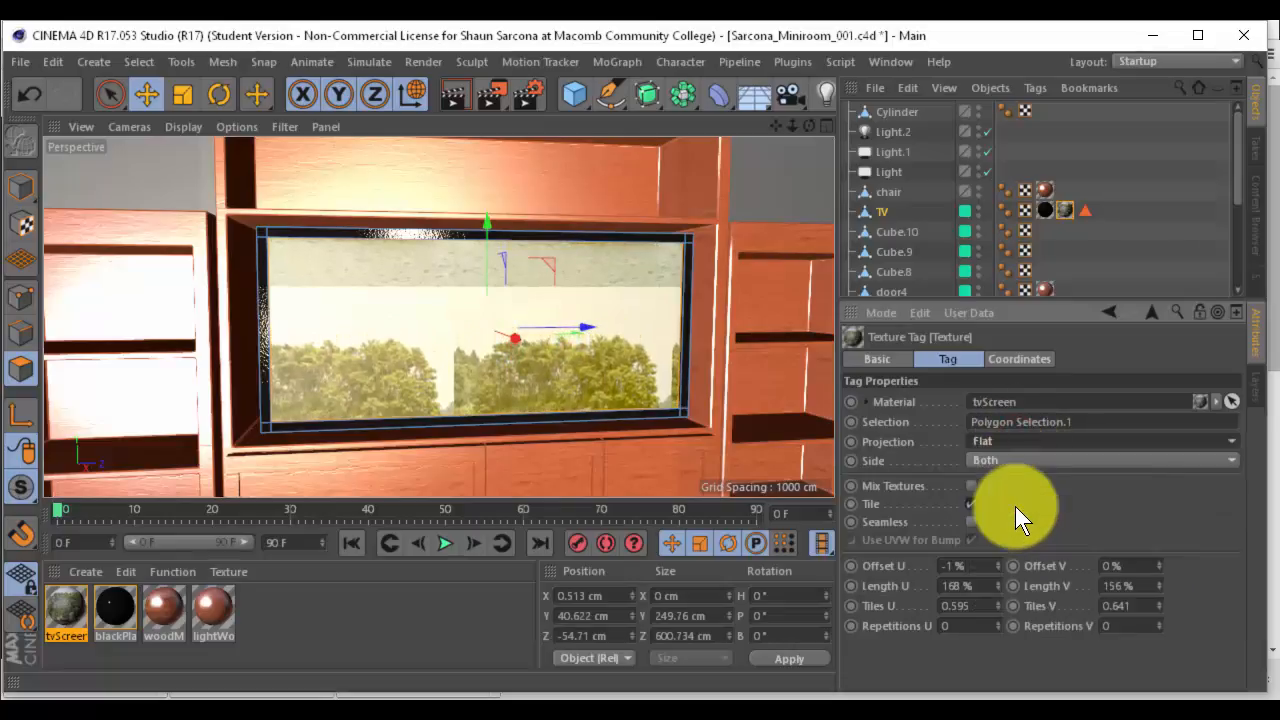
left_click(1018, 433)
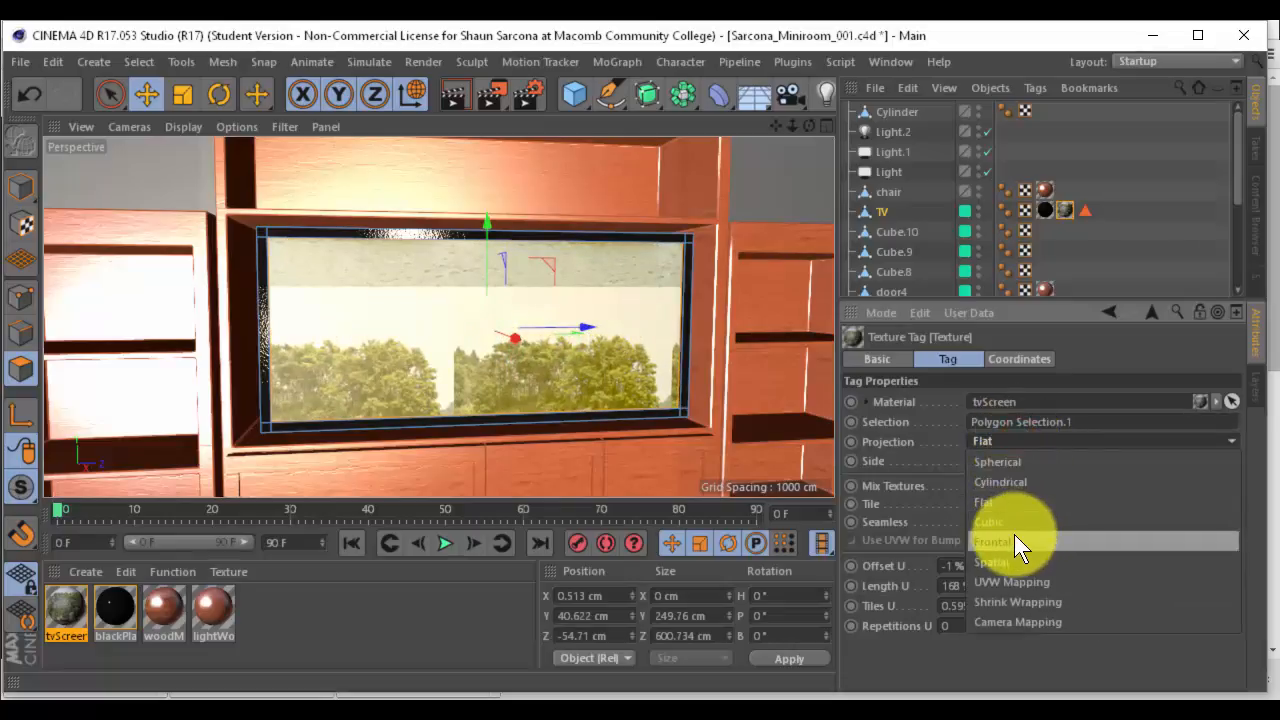
left_click(1014, 534)
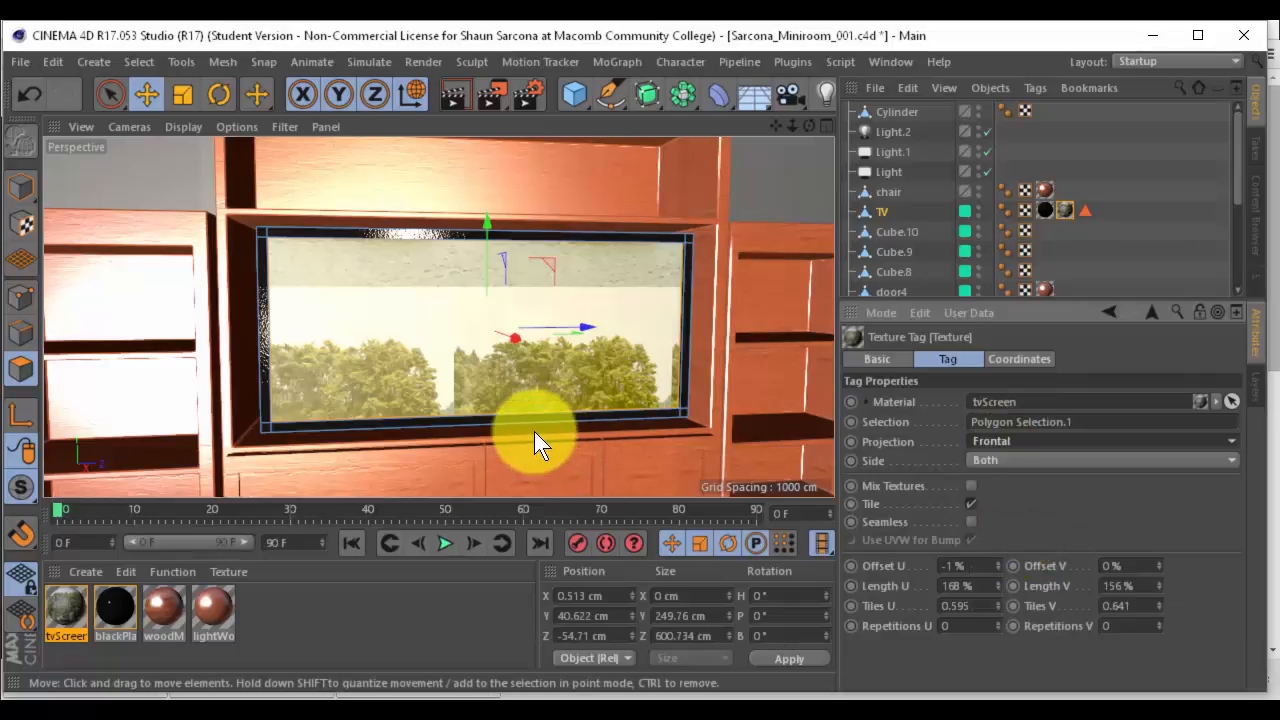
left_click_drag(534, 431, 814, 425, "alt")
left_click(1053, 441)
left_click(1020, 500)
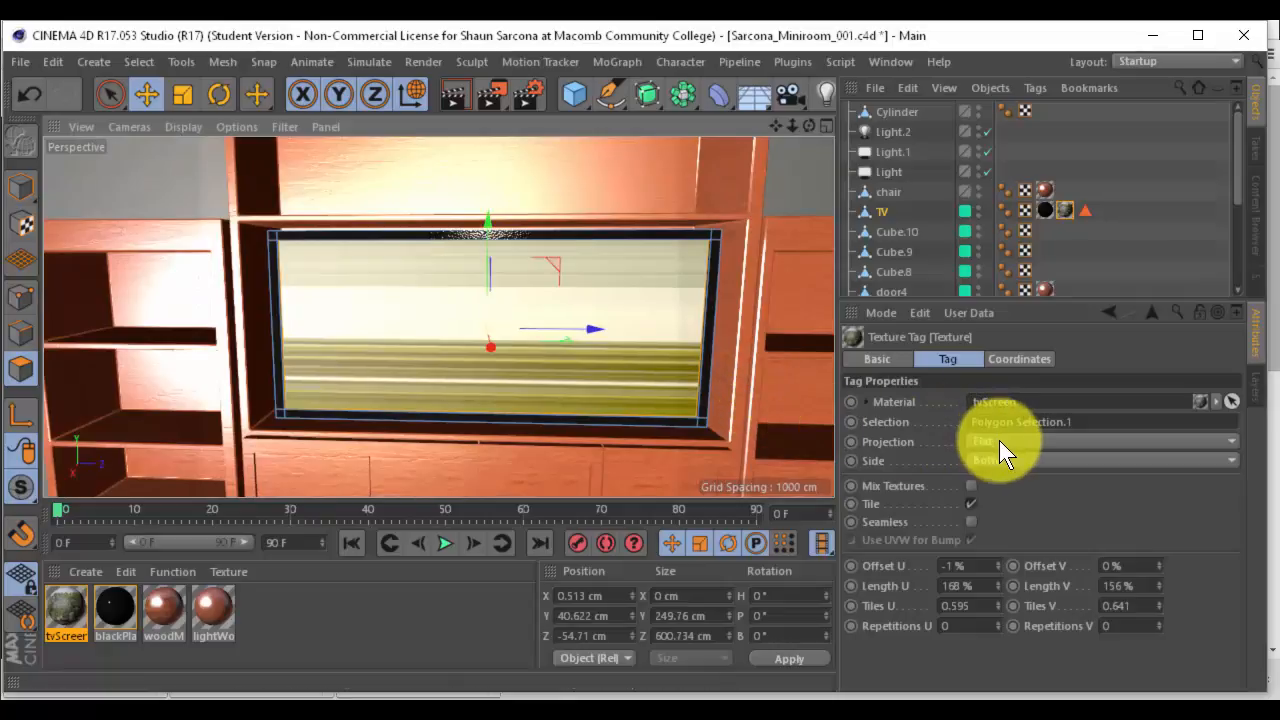
In Texture mode, rotate the flat projection of the tvScreen texture until it faces the front of the TV screen
left_click(12, 226)
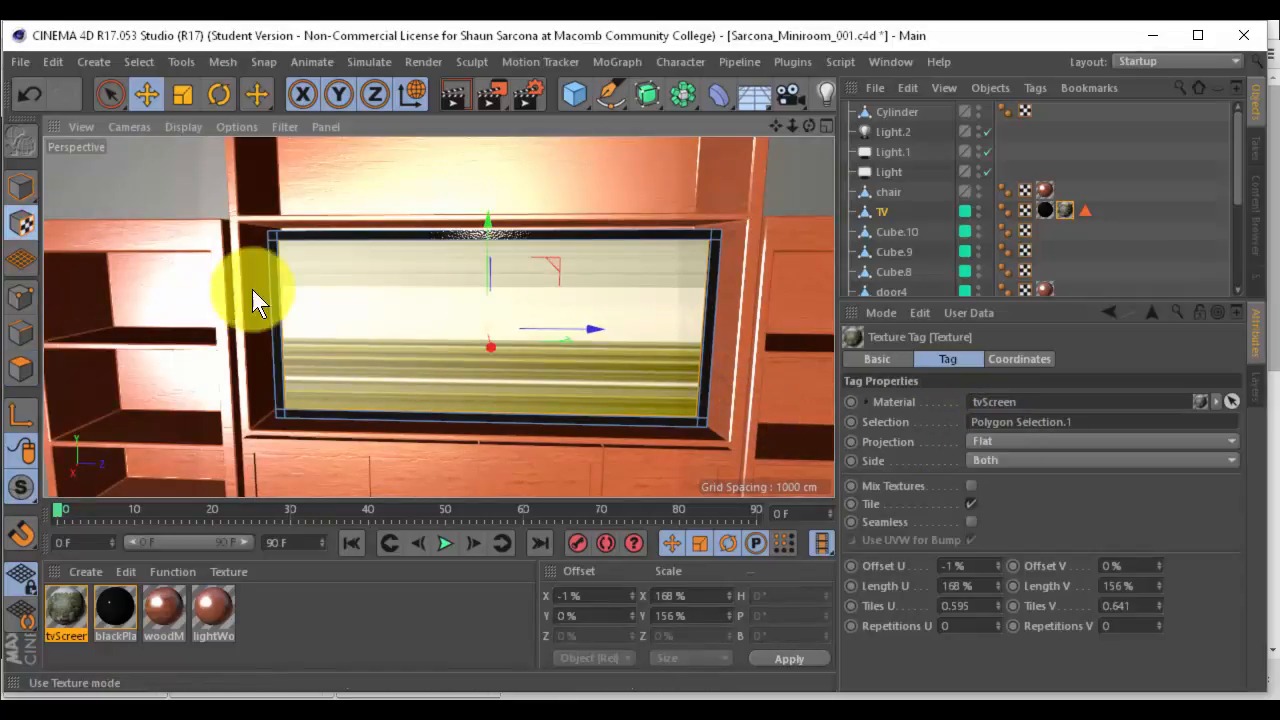
mouse_move(456, 349)
right_mouse_down("alt")
mouse_move(292, 348)
mouse_move(467, 372)
right_mouse_up("alt")
left_click_drag(467, 372, 432, 378, "alt")
right_click_drag(432, 378, 504, 385, "alt")
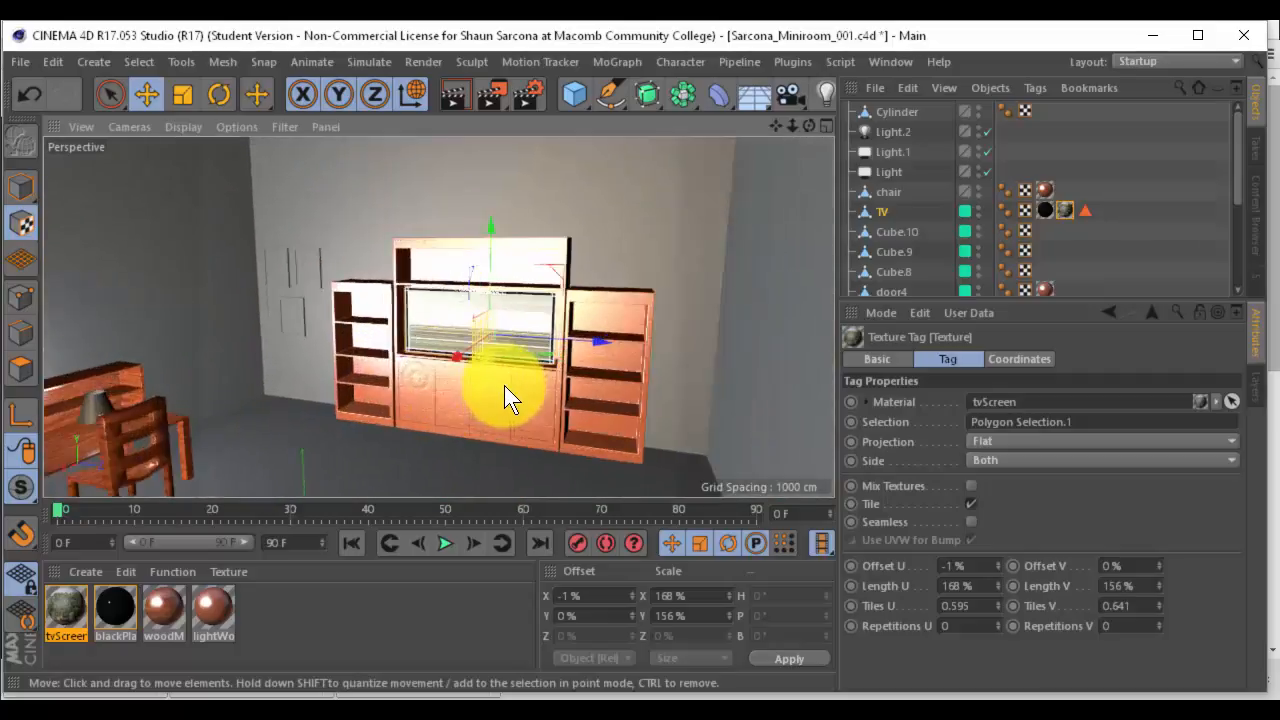
left_click_drag(484, 377, 433, 374, "alt")
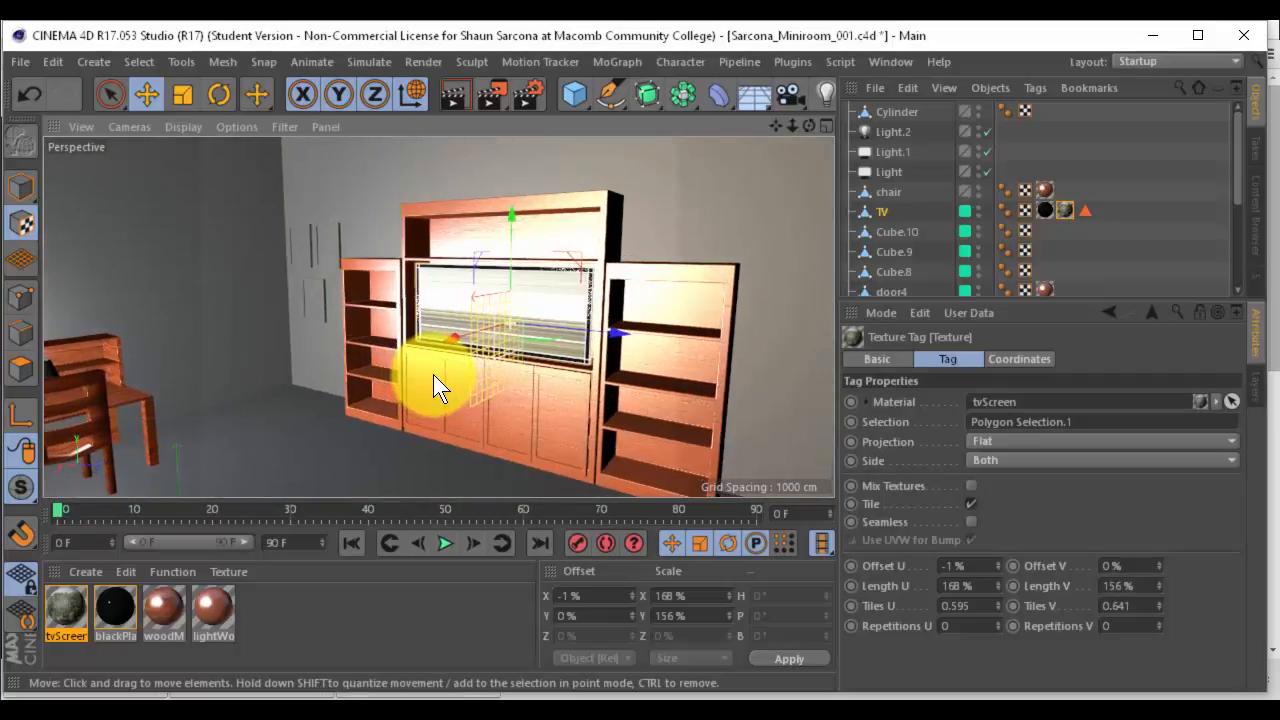
key("r")
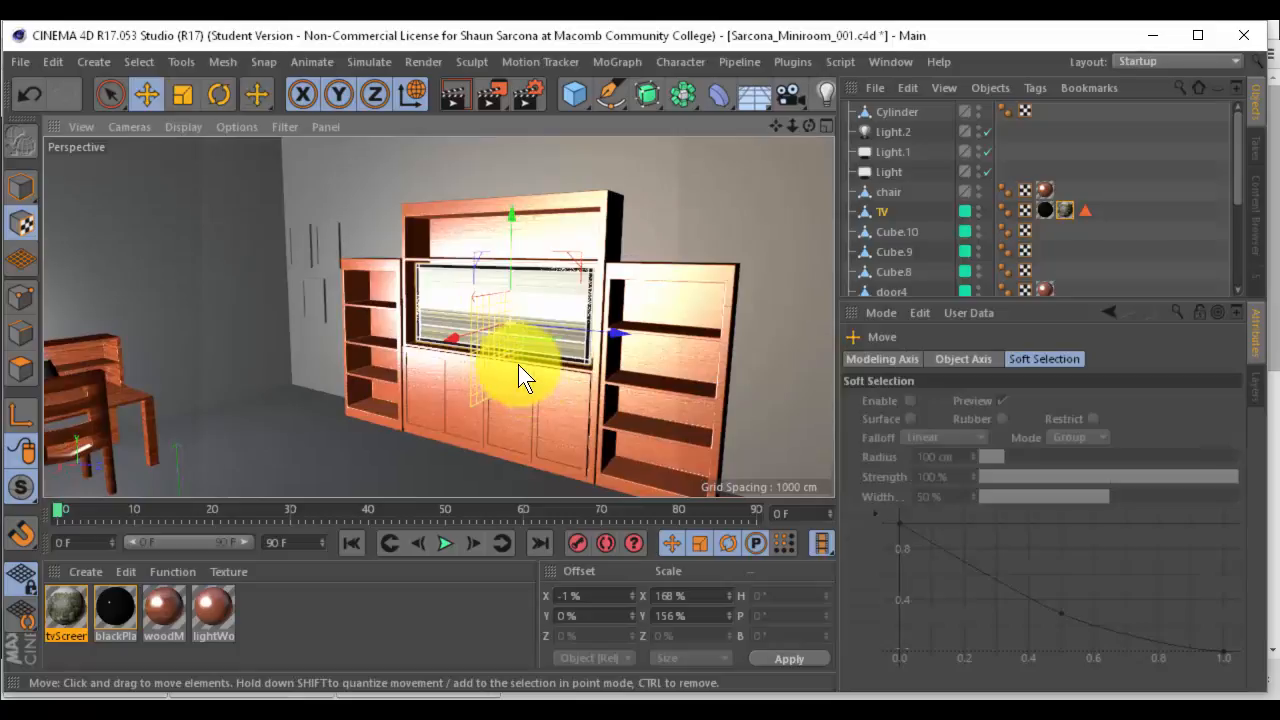
key("r")
key("t")
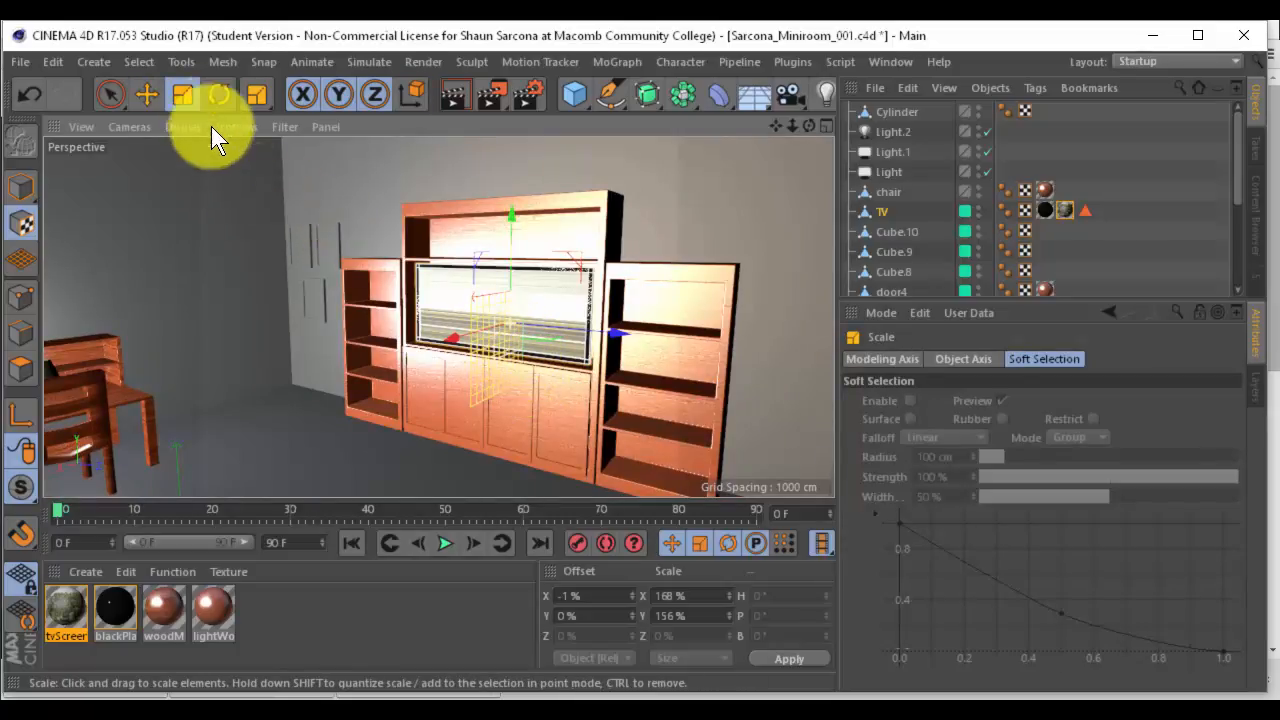
left_click(219, 94)
left_click_drag(528, 326, 546, 346)
right_click_drag(546, 347, 648, 380, "alt")
left_click_drag(647, 379, 611, 381, "alt")
left_click_drag(537, 340, 511, 352)
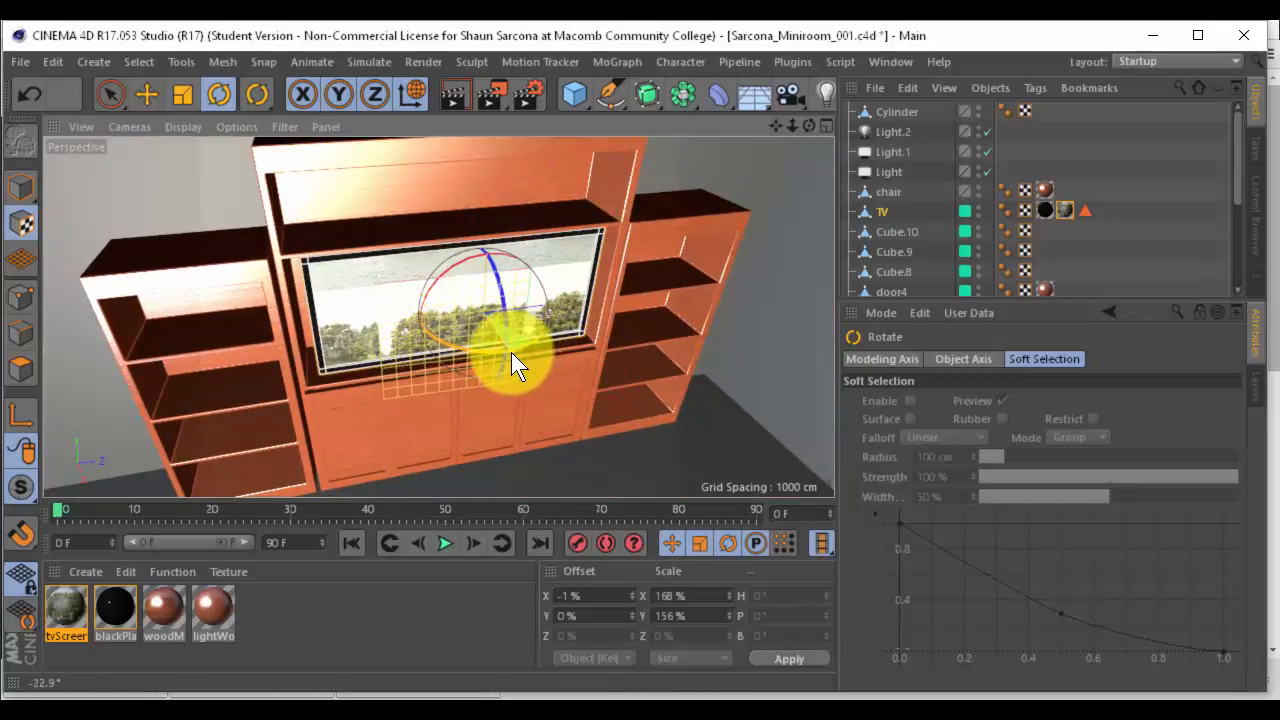
Scale the texture projection to about 261 % by 193 % and move it over the TV screen, to offsets of about -61 % and -62 %
left_click(180, 95)
left_click_drag(580, 302, 270, 330, "alt")
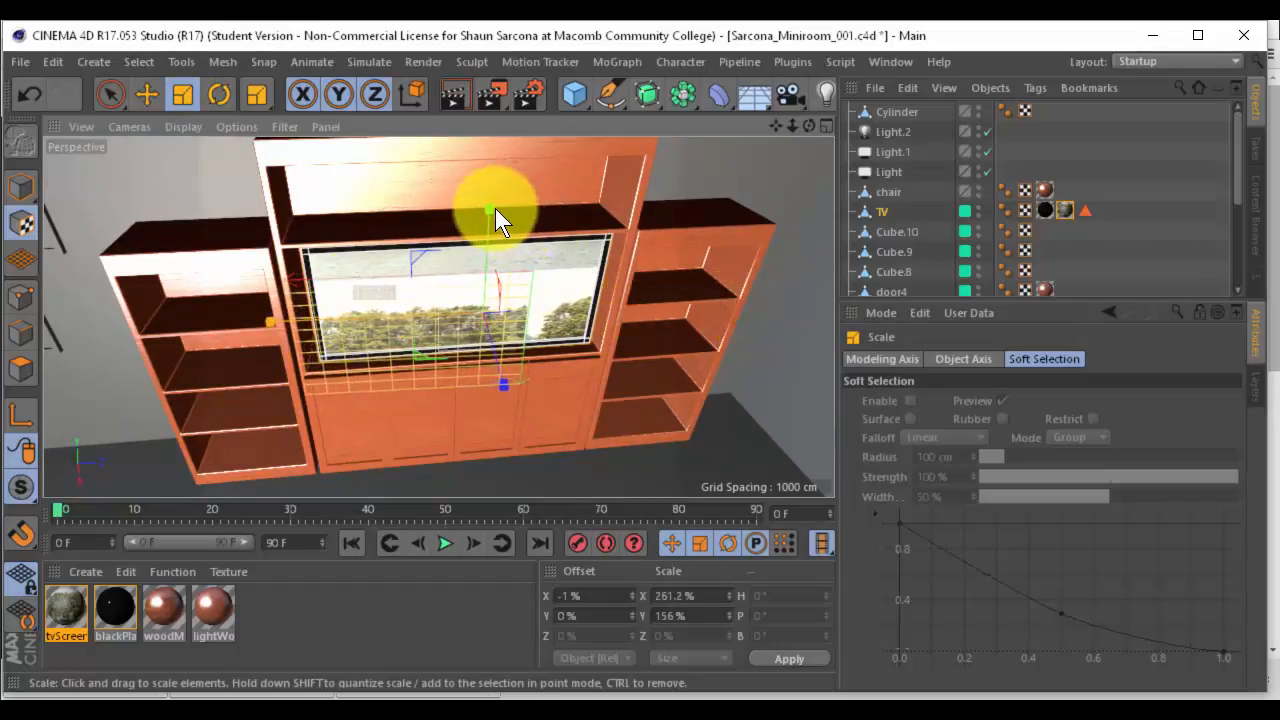
left_click_drag(495, 208, 451, 366)
key("e")
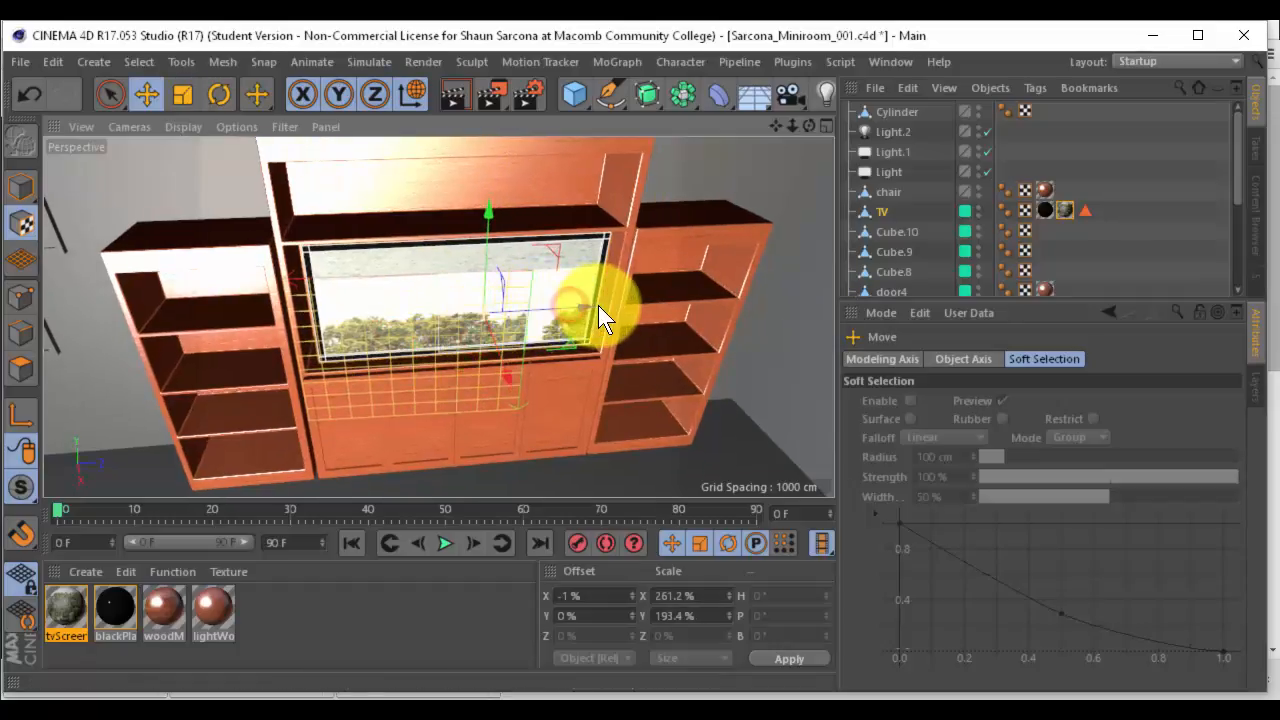
left_click_drag(602, 304, 104, 308, "alt")
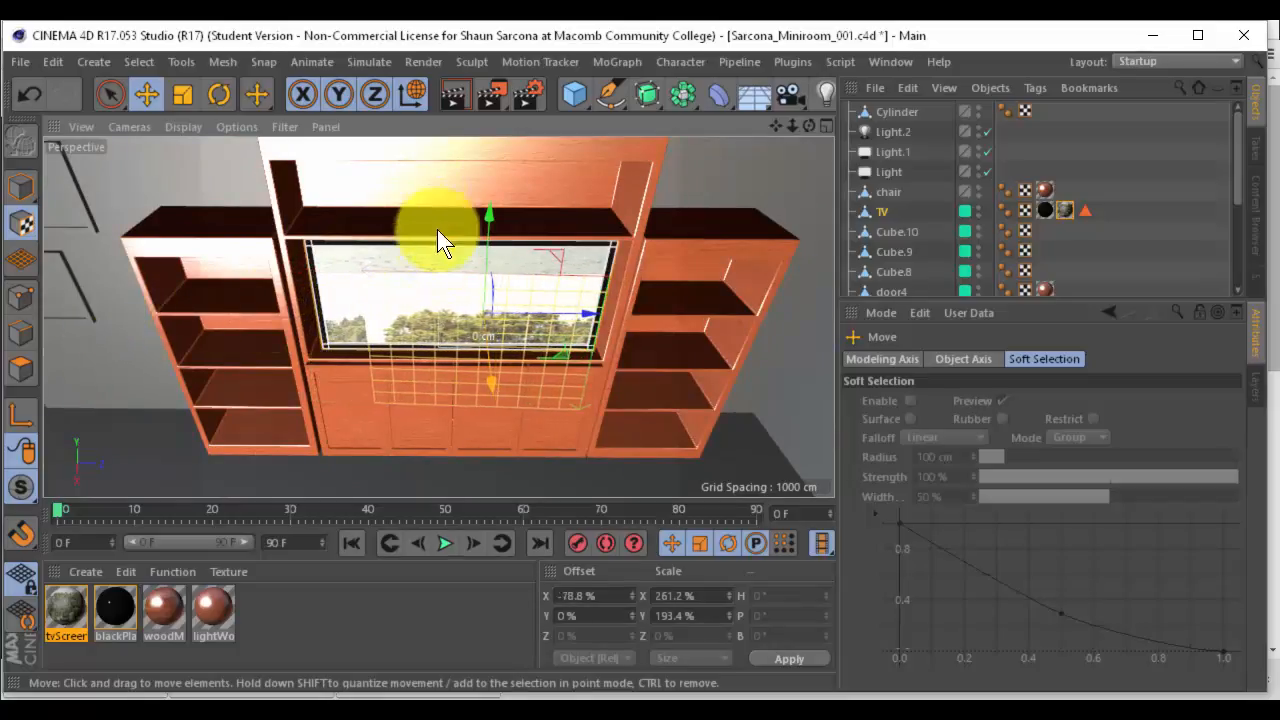
left_click_drag(484, 319, 368, 282)
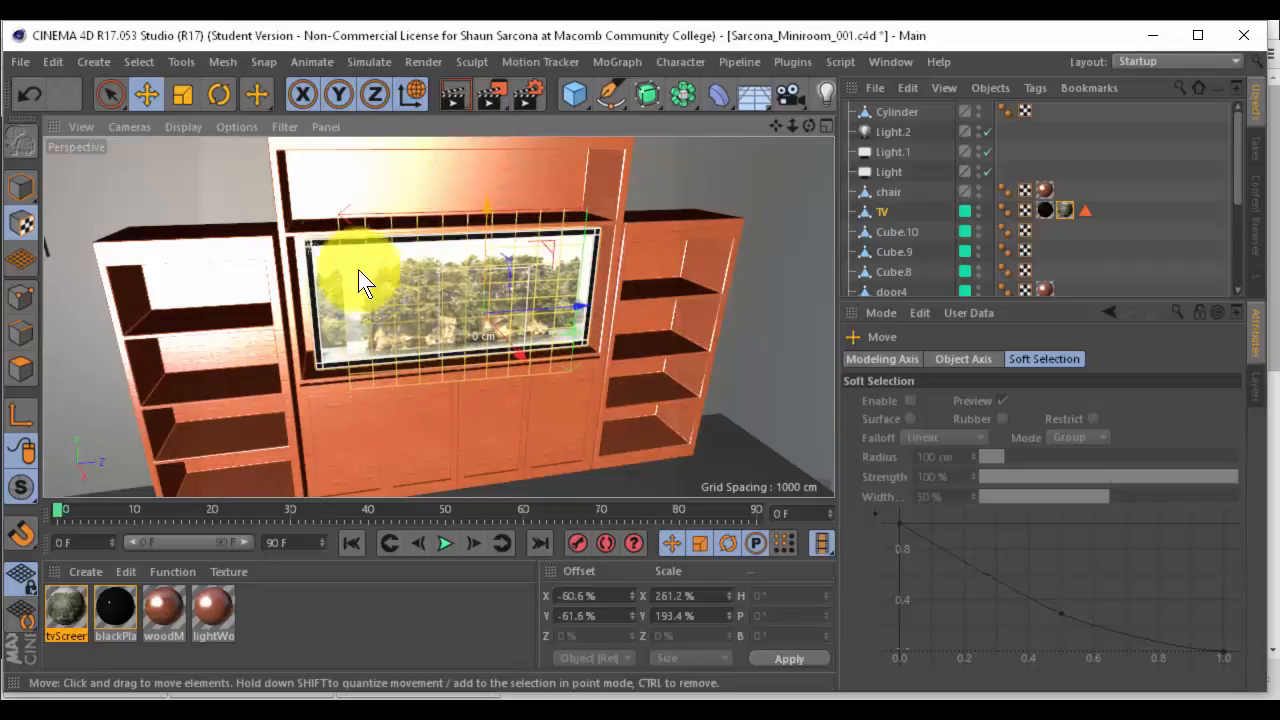
Widen the texture projection to about 327 %, shift it until the landscape fills the TV screen, and return to Model mode
key("t")
left_click_drag(630, 312, 393, 318, "alt")
key("e")
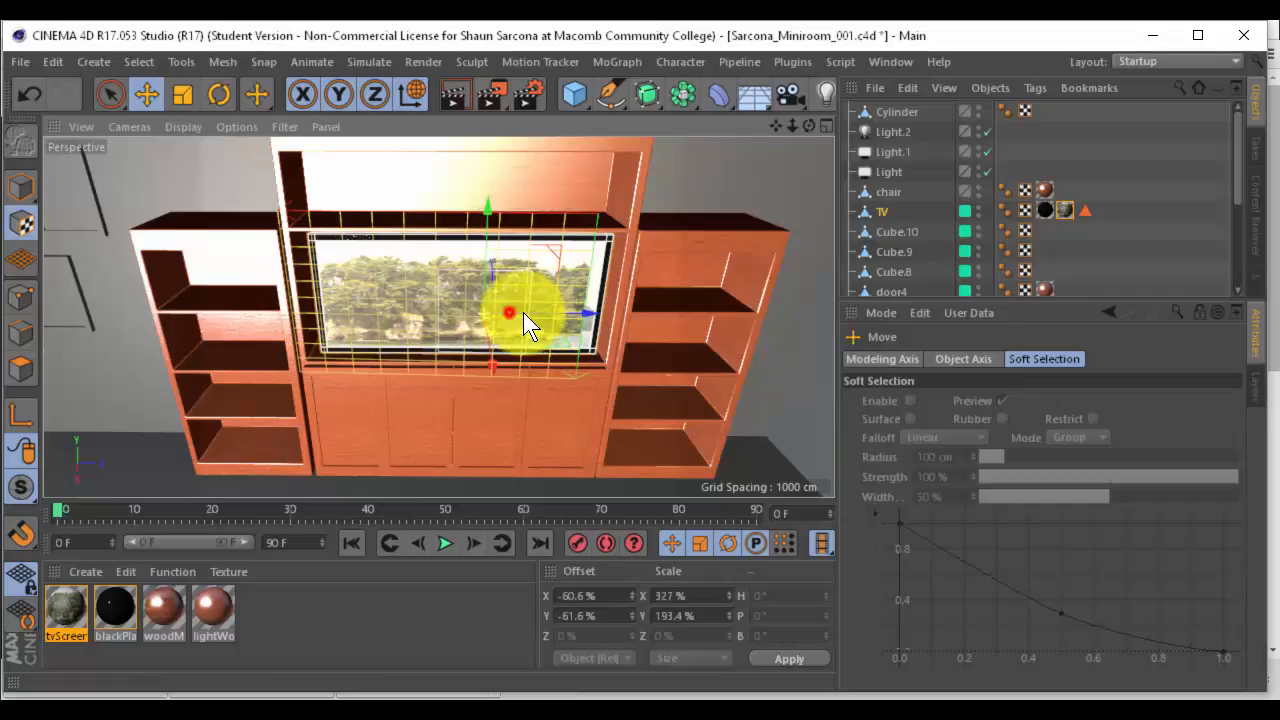
left_click_drag(491, 312, 402, 310)
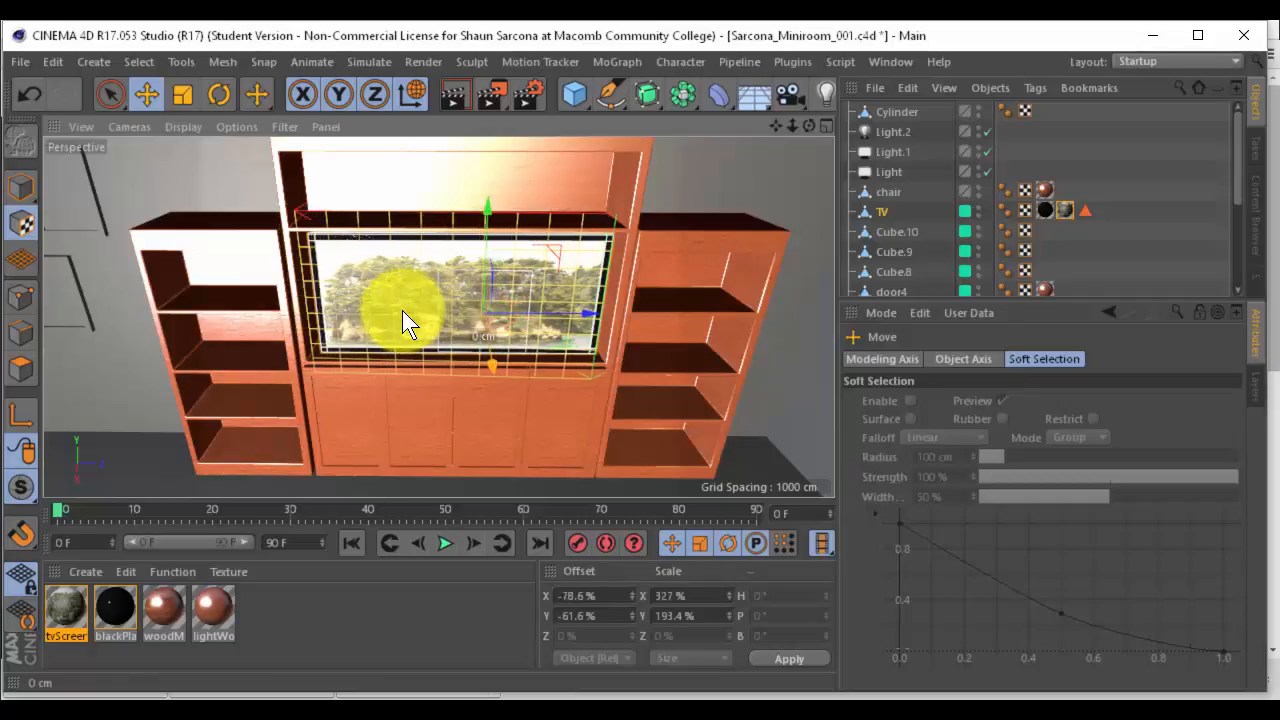
left_click_drag(483, 297, 486, 241)
left_click_drag(499, 298, 419, 315, "alt")
left_click(21, 186)
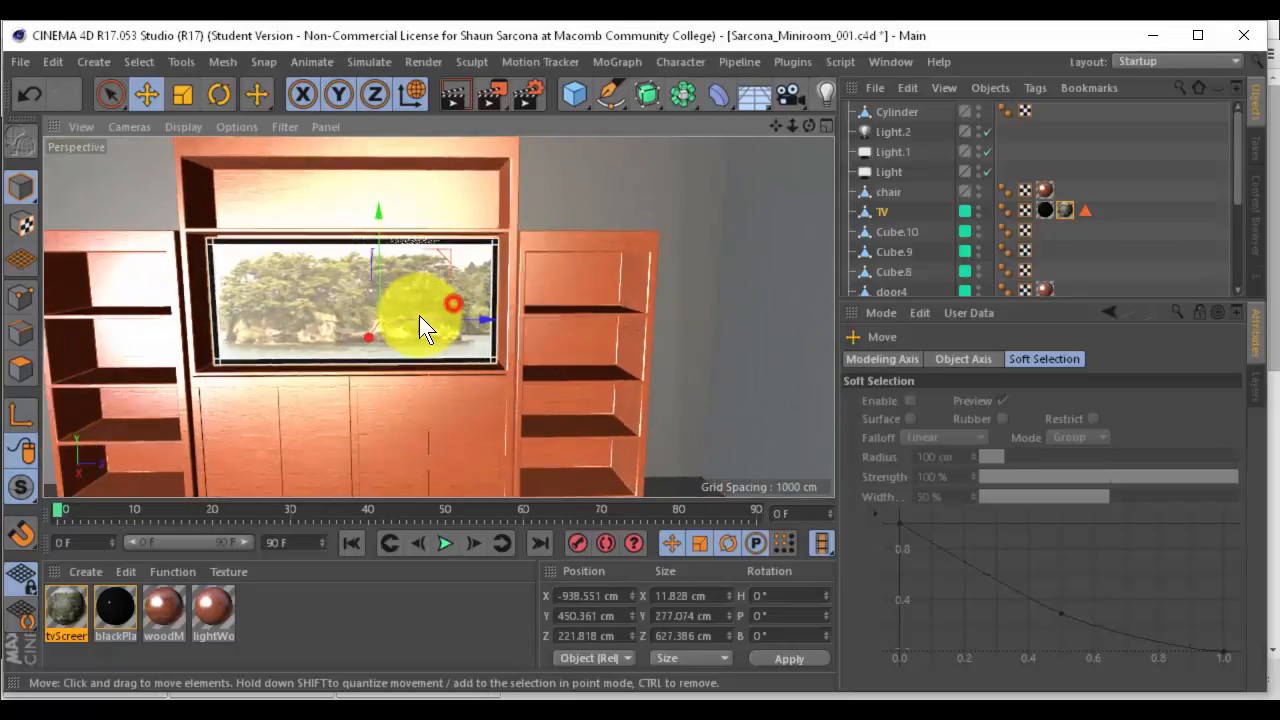
Change the tvScreen material's Default Specular reflectance type to Beckmann and set its roughness to 9 %
left_click(58, 610)
left_click(1017, 359)
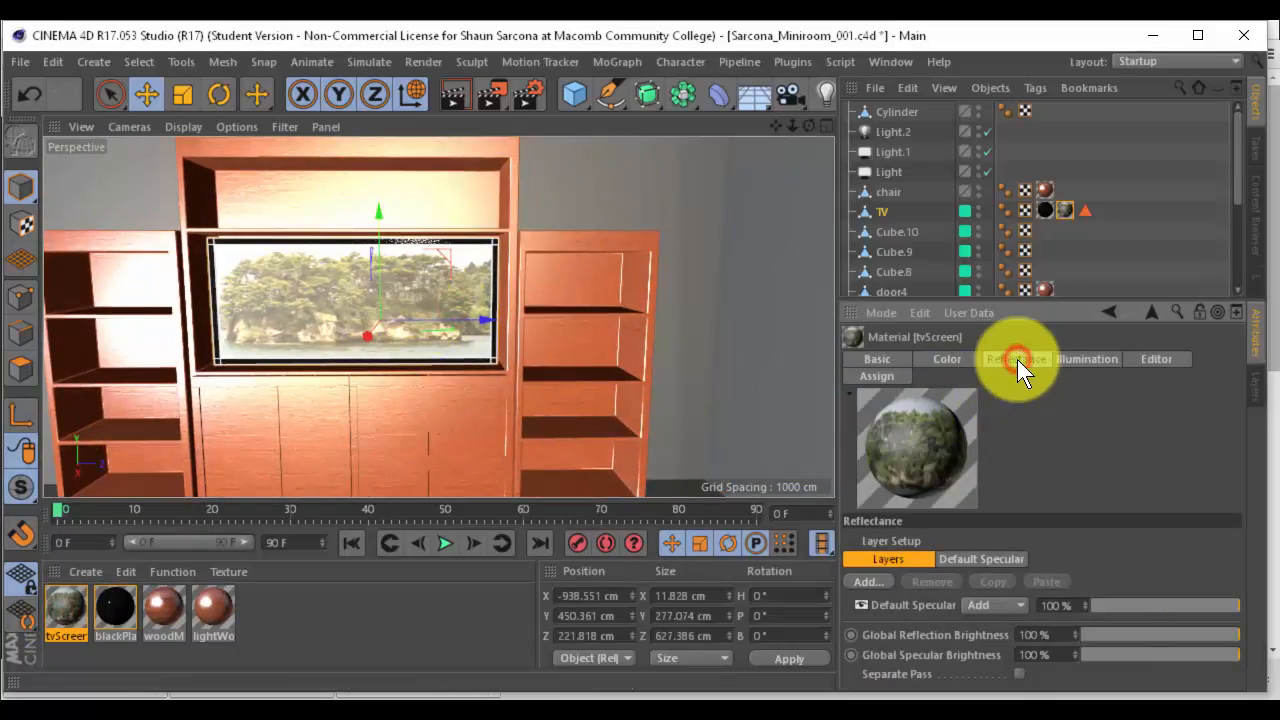
left_click(1006, 558)
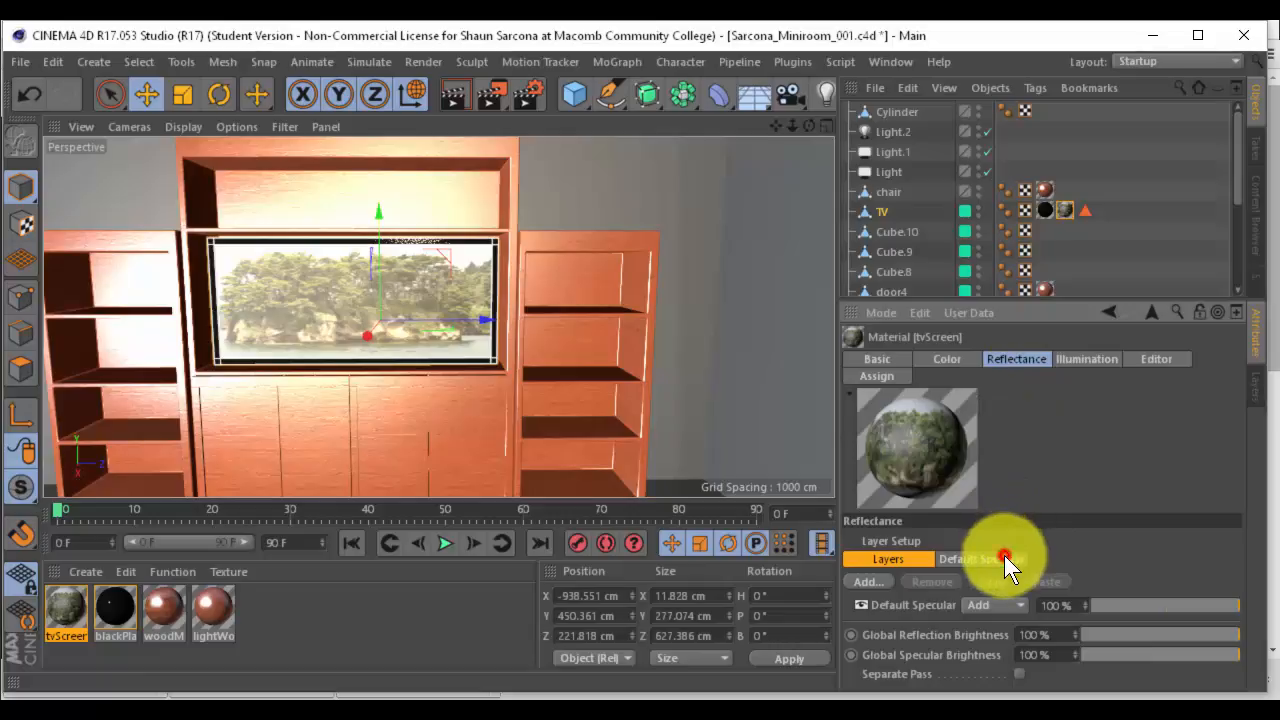
scroll(1054, 483, "down", 5)
left_click(1087, 466)
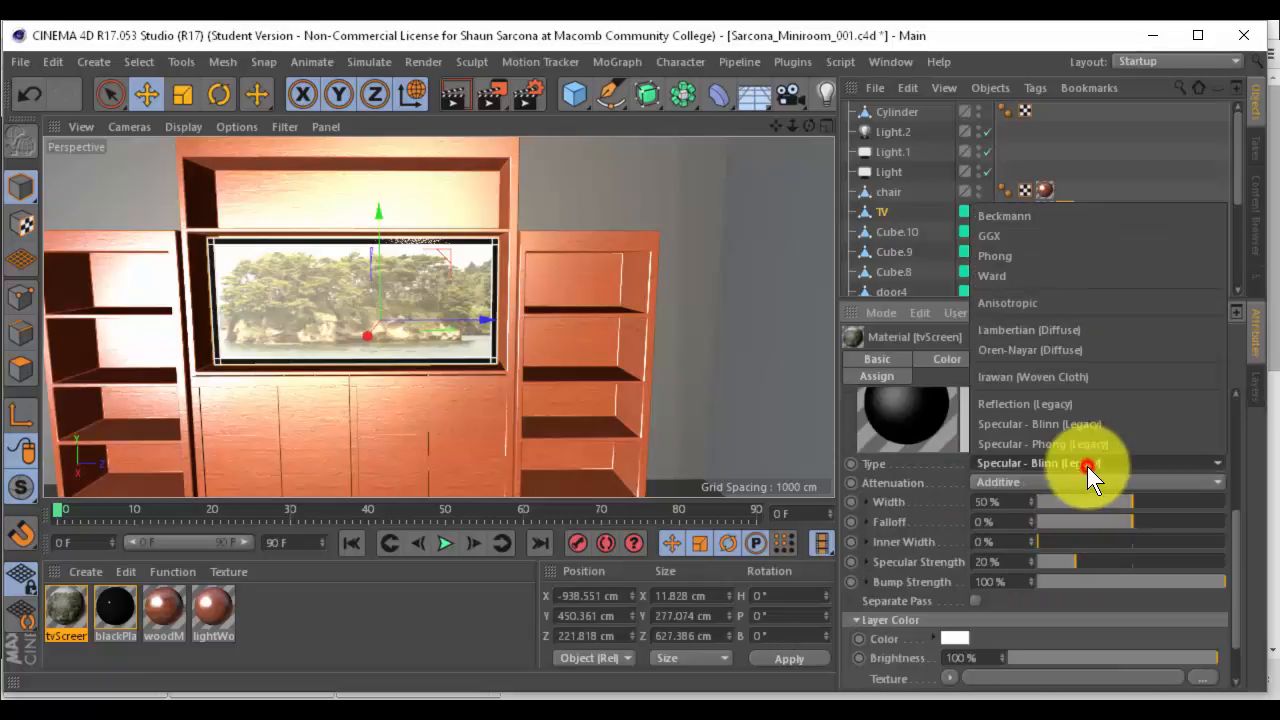
left_click(1063, 219)
scroll(1086, 400, "down", 3)
scroll(1079, 433, "down", 3)
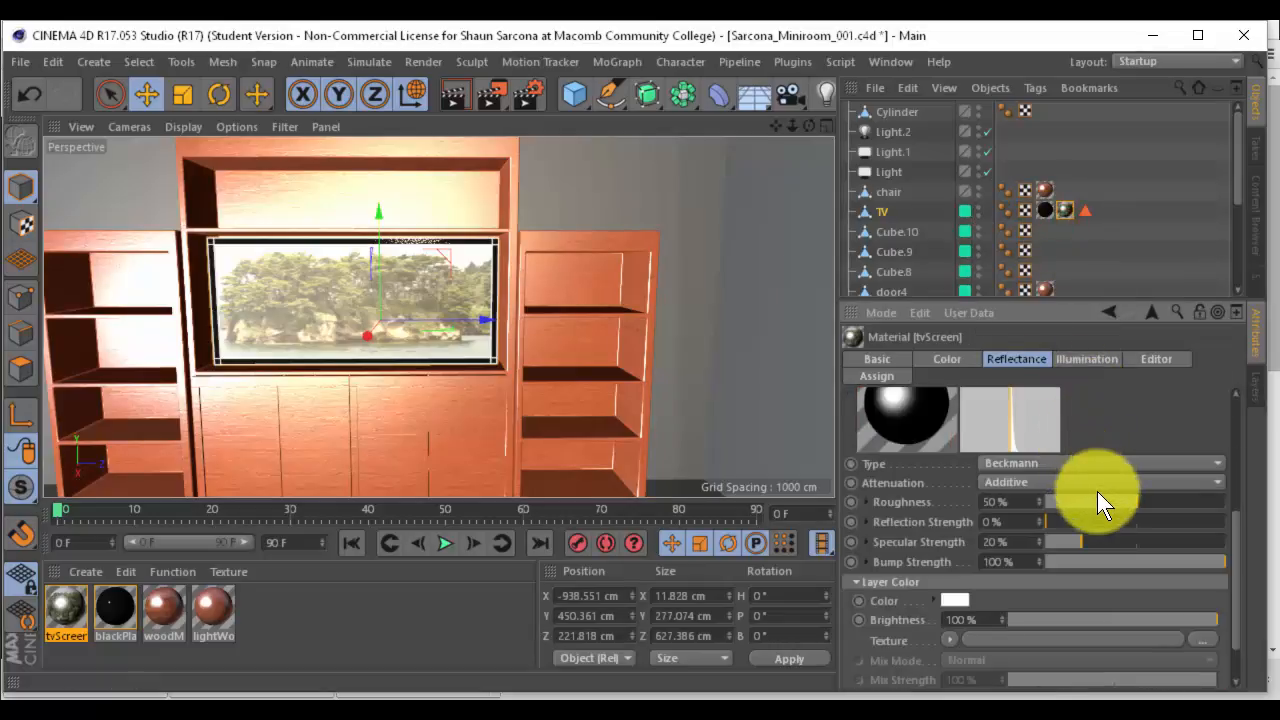
left_click_drag(1100, 502, 1062, 502)
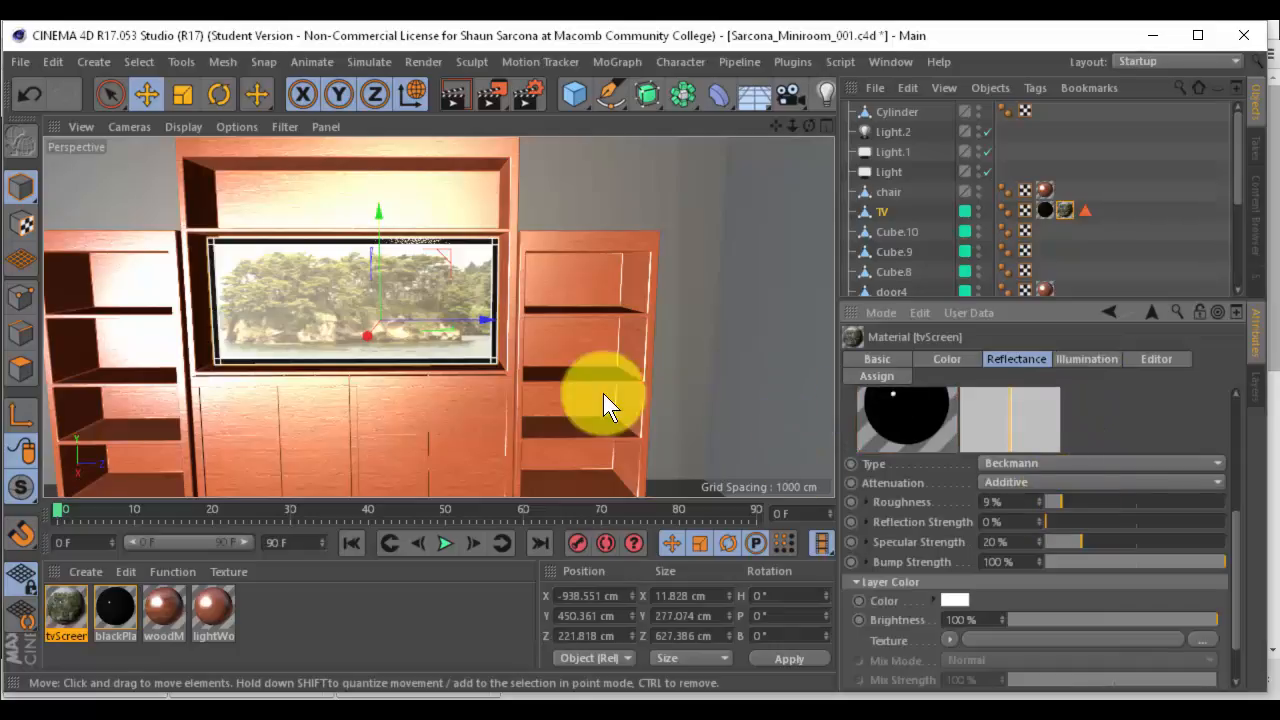
Render the front view of the TV wall unit to check the screen's highlight, and stop the render before it completes
left_click_drag(596, 384, 586, 352, "alt")
middle_click_drag(607, 338, 637, 376, "alt")
left_click_drag(637, 376, 625, 379, "alt")
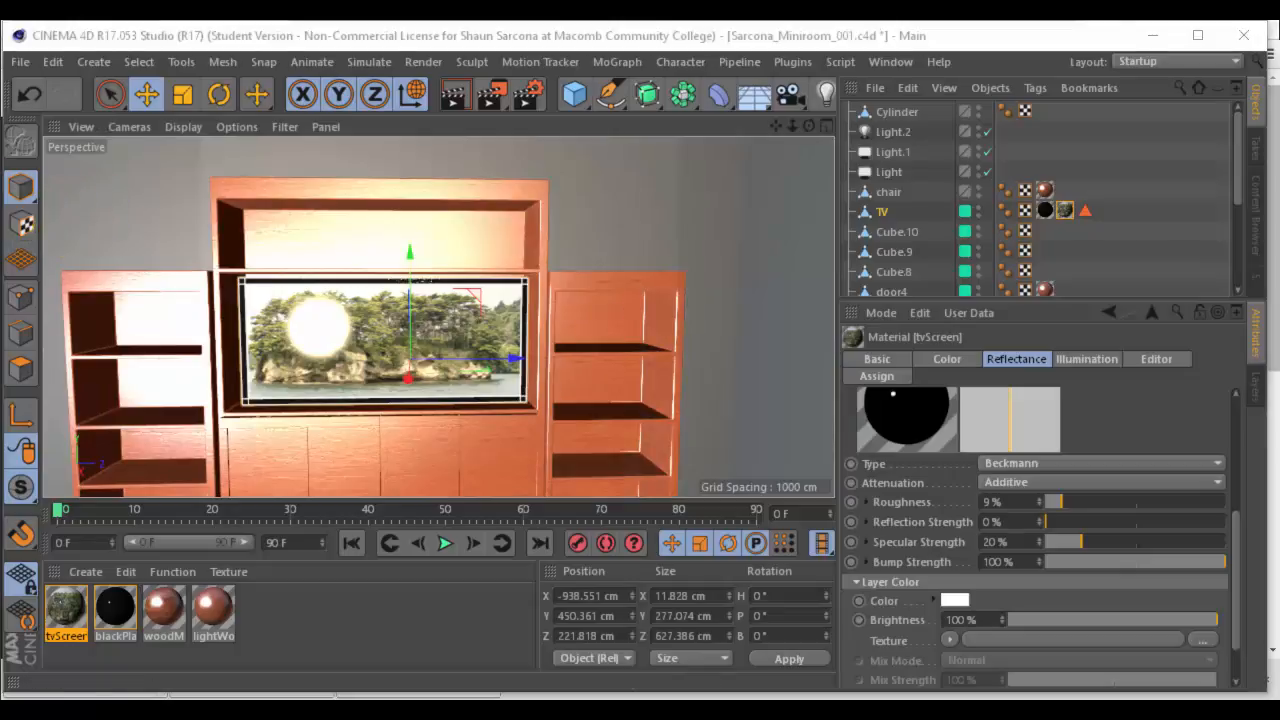
left_click(491, 94)
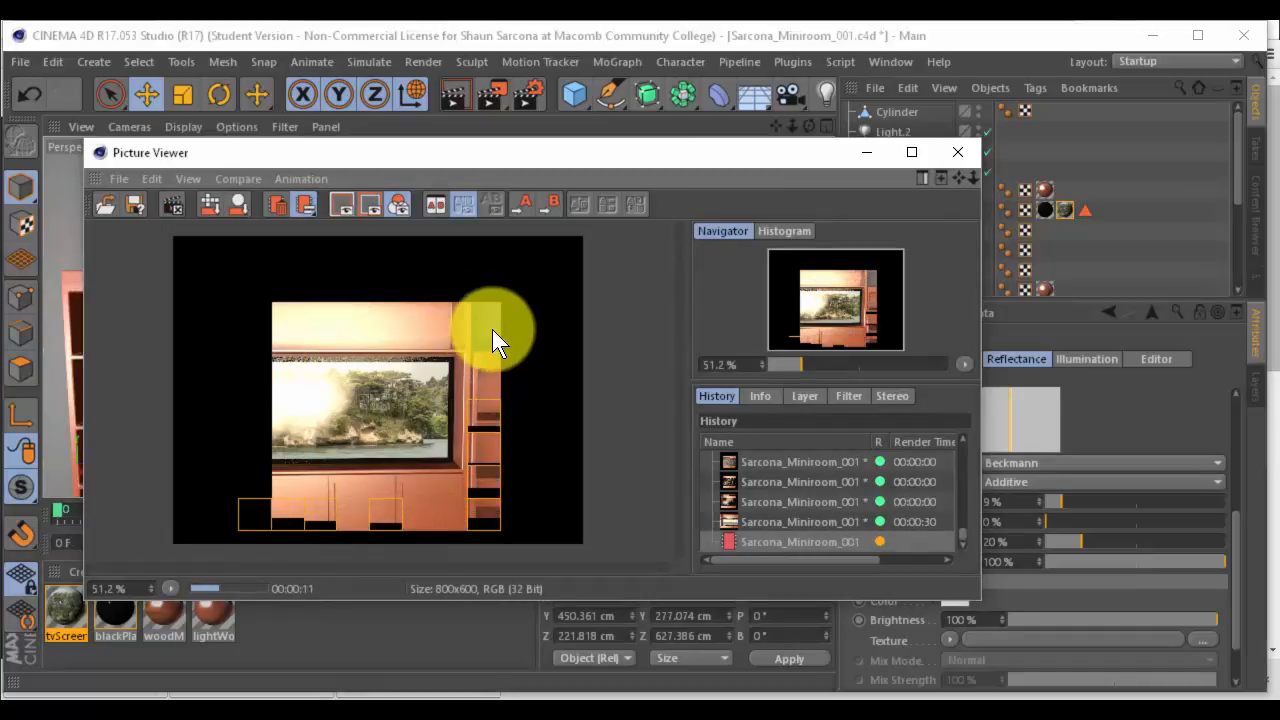
left_click(495, 314)
key("Escape")
left_click(660, 444)
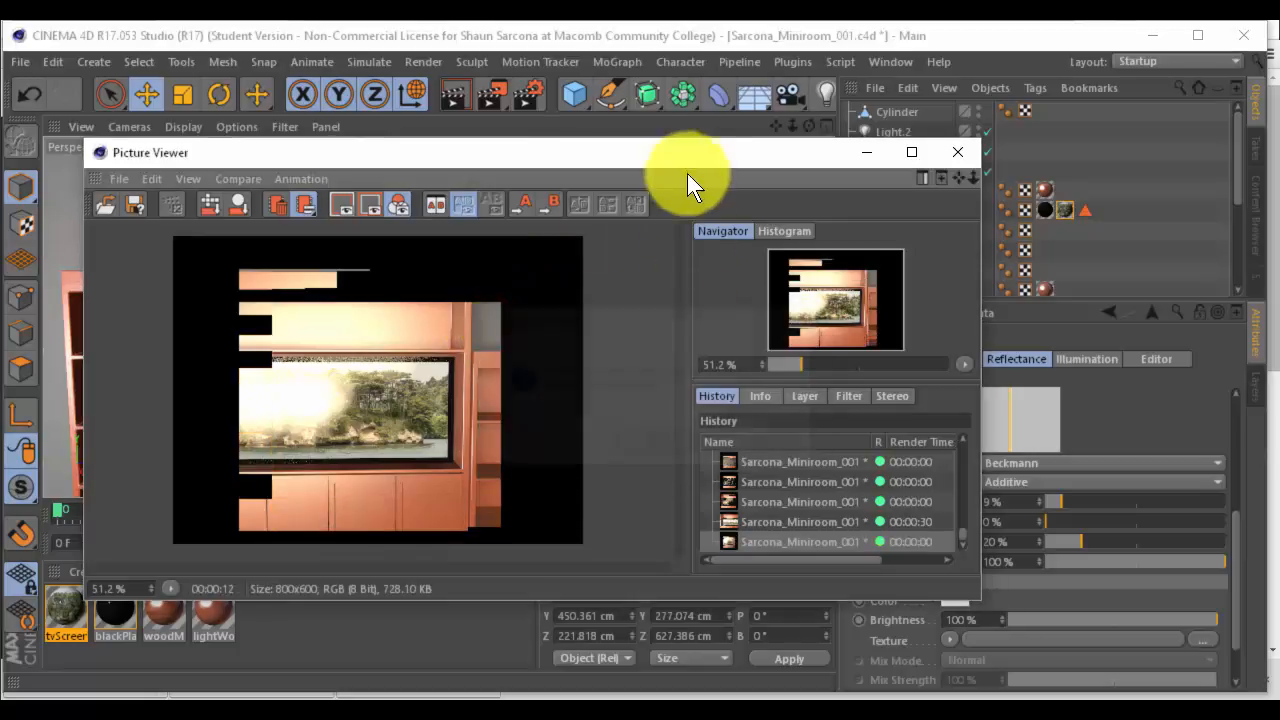
Put the render window away and lower the tvScreen material's specular layer color brightness to 5 %
left_click(685, 154)
left_click_drag(444, 197, 0, 250)
left_click(1118, 597)
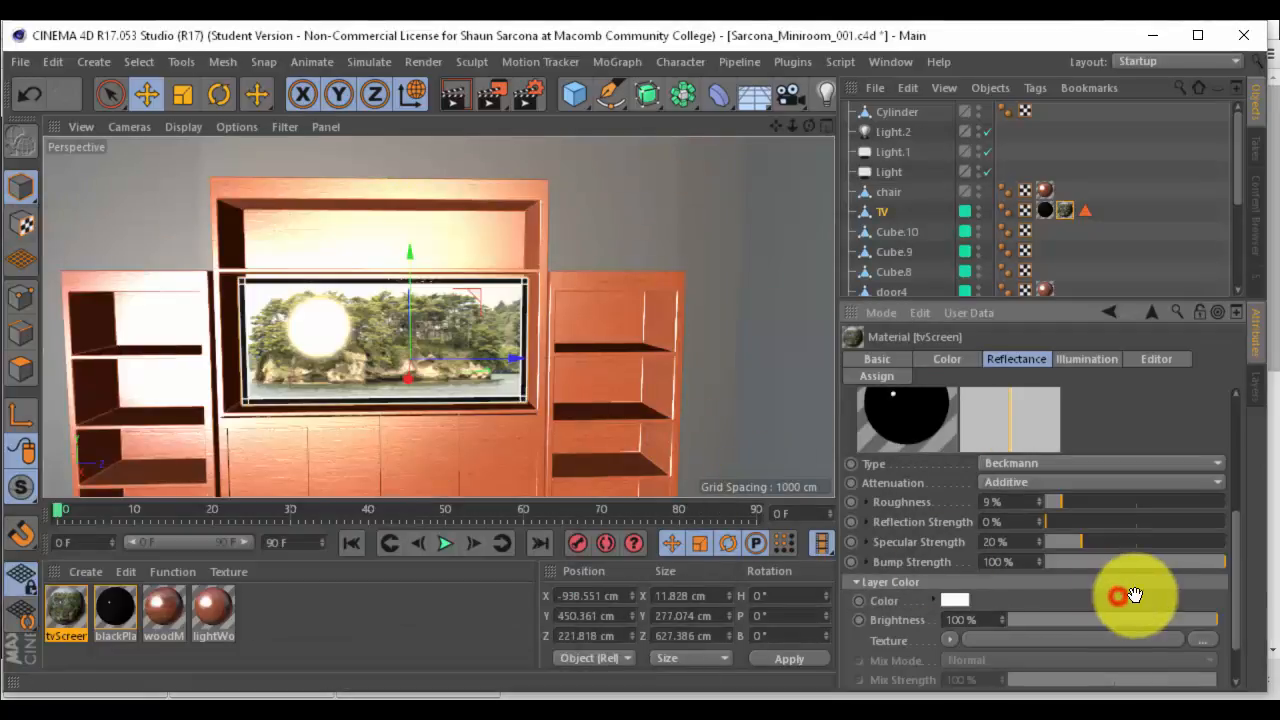
left_click_drag(1065, 614, 1022, 618)
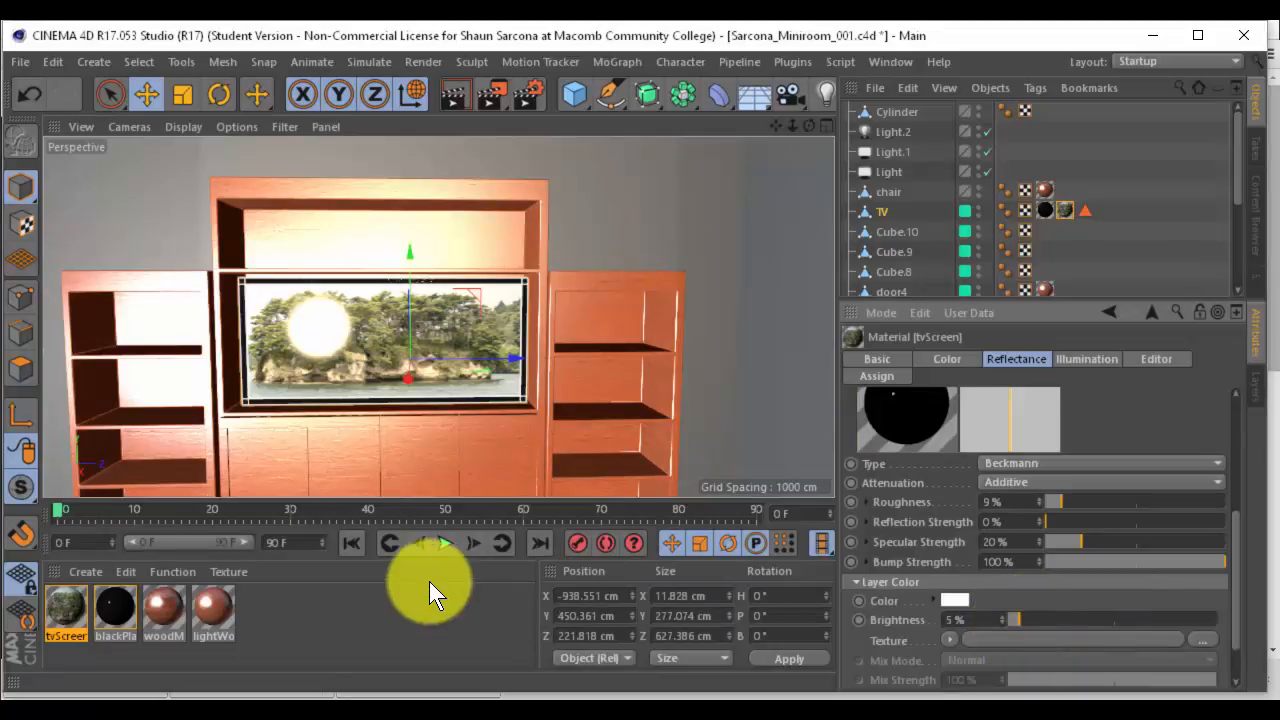
Lower the blackPlastic material's Default Specular layer color brightness to 14 %
left_click(122, 607)
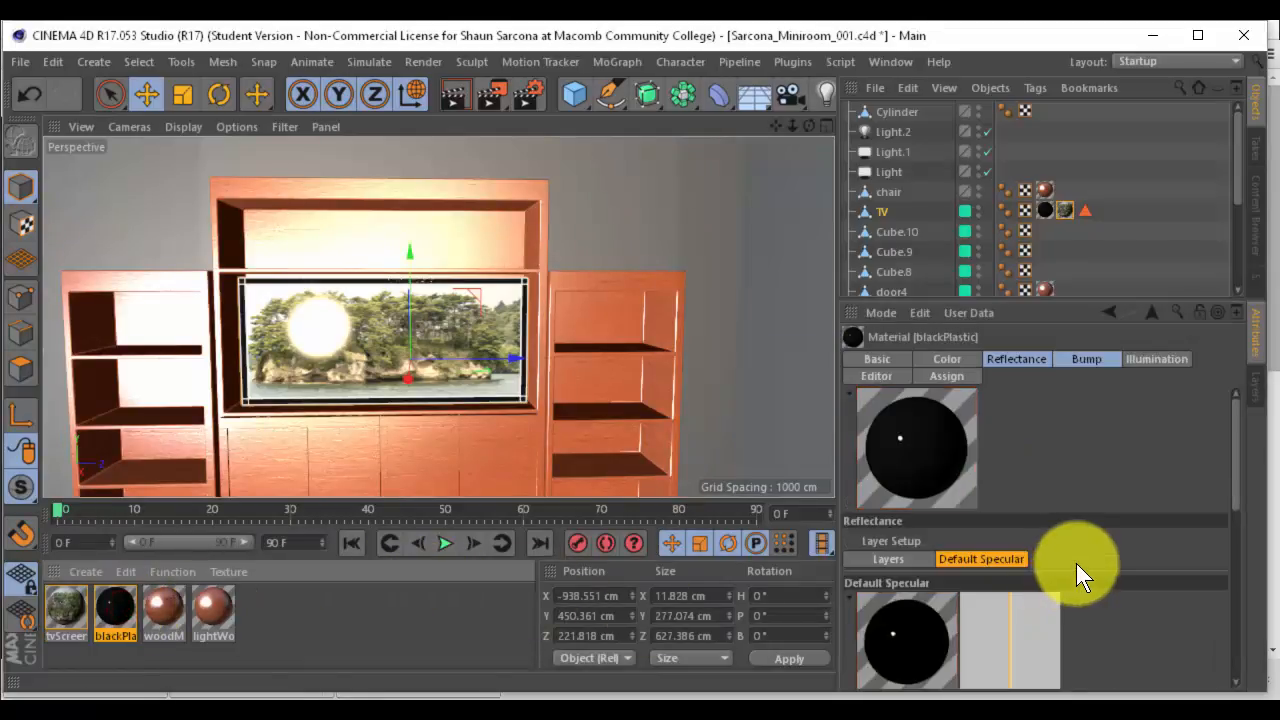
scroll(1100, 566, "down", 5)
left_click_drag(1067, 615, 1038, 617)
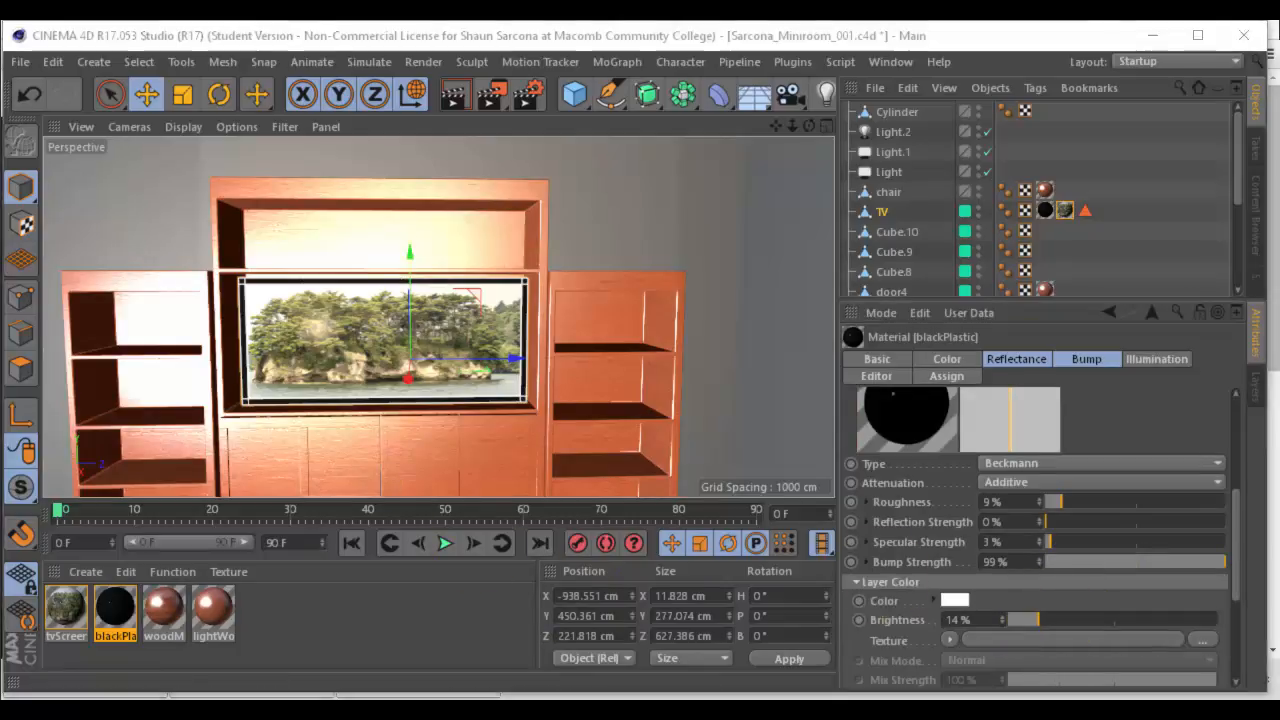
Render the front view again, examine the TV screen and its black frame up close, and close the render window
key("shift+r")
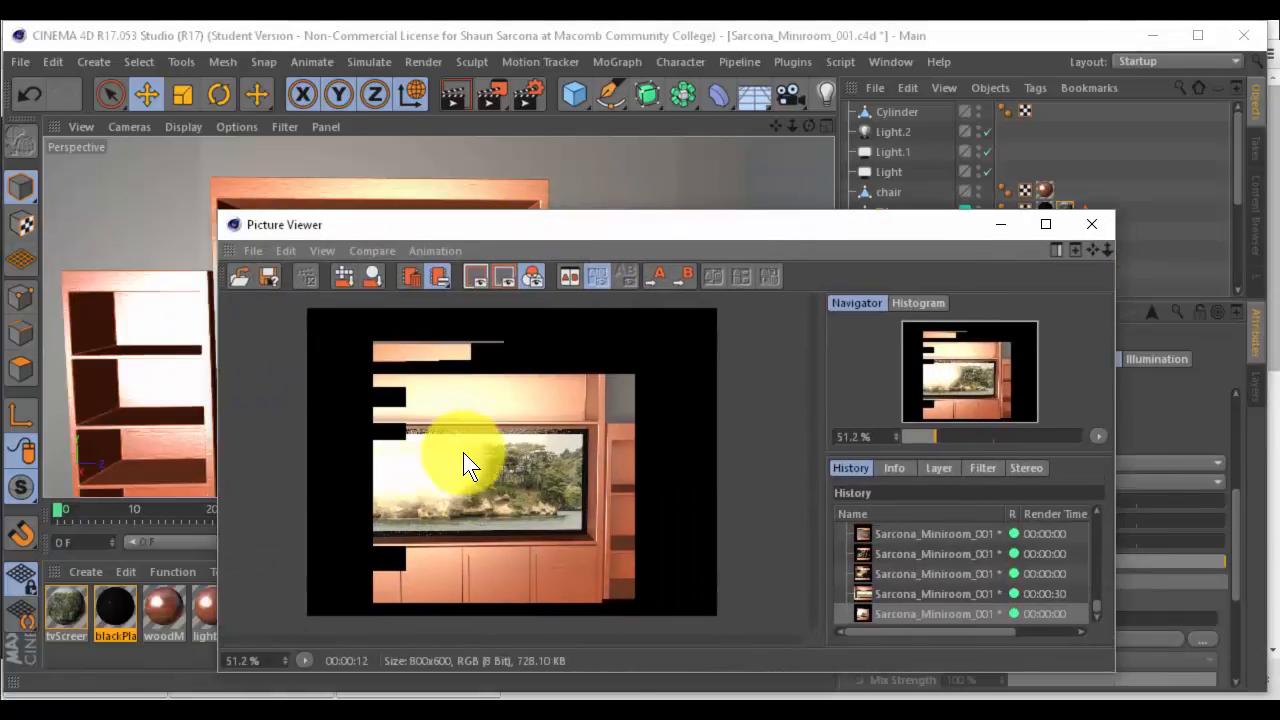
key("shift+r")
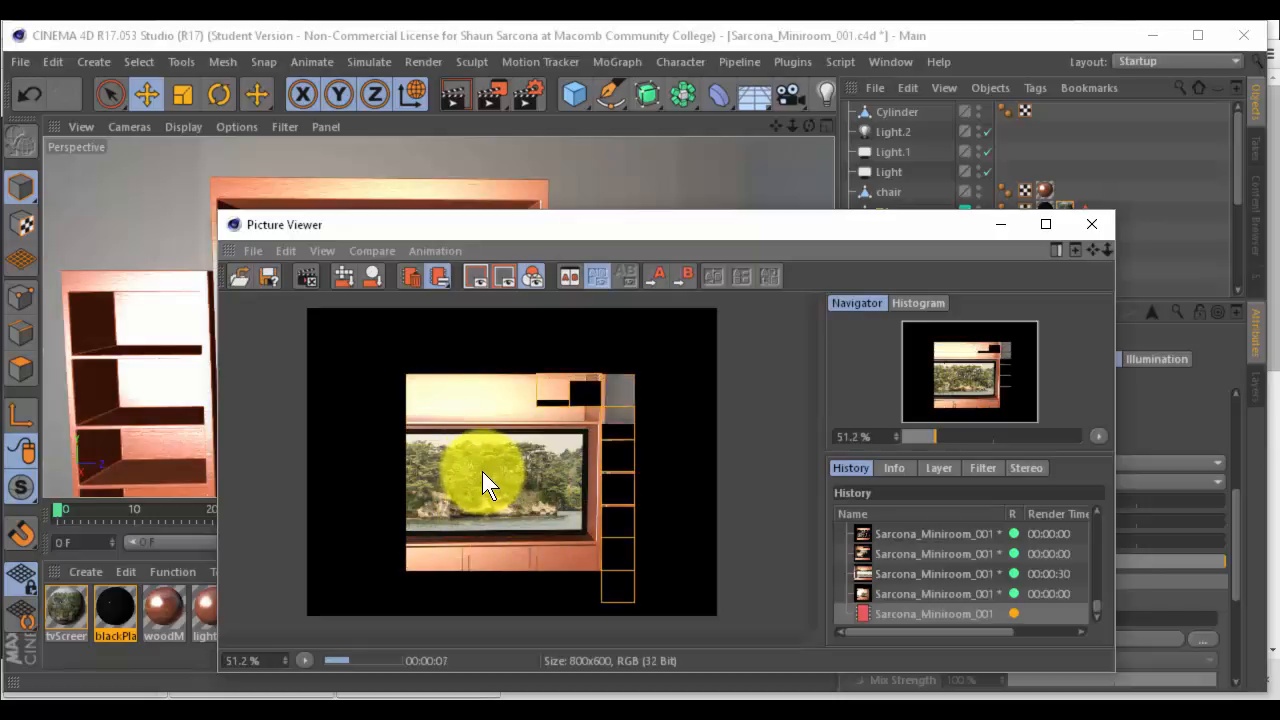
scroll(482, 471, "up", 6)
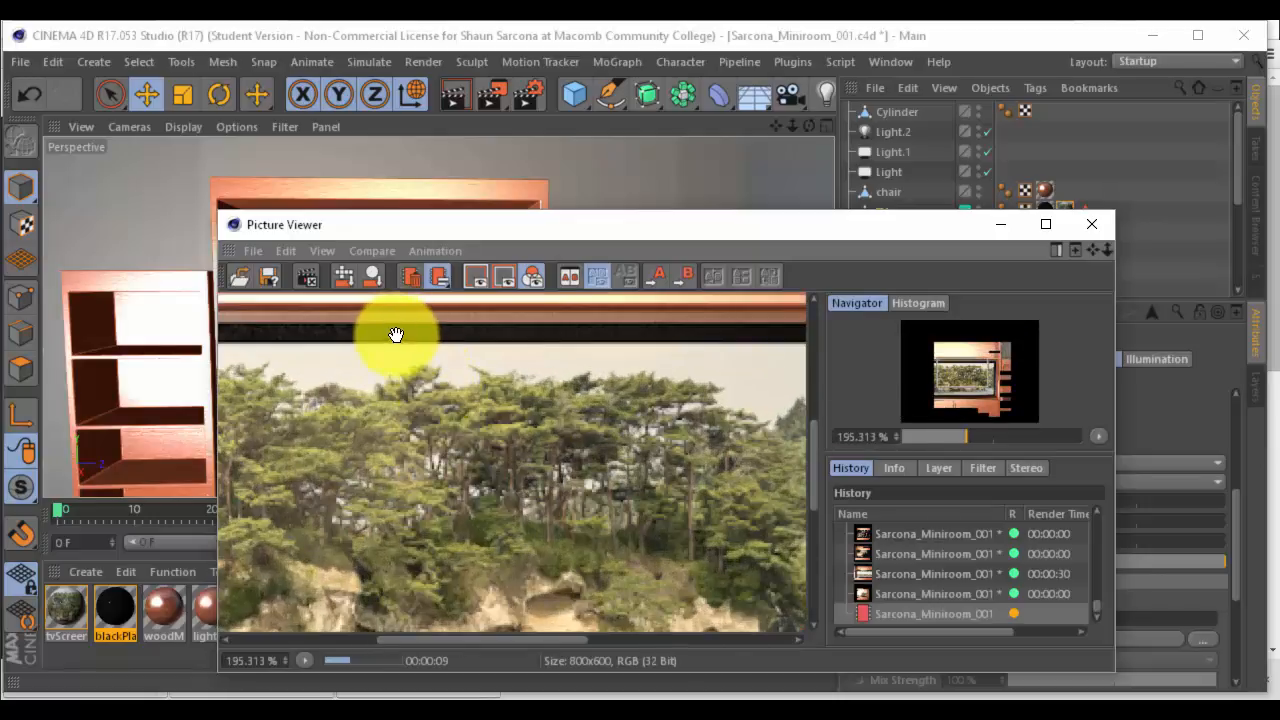
left_click_drag(498, 443, 652, 455)
scroll(469, 412, "up", 3)
left_click_drag(469, 403, 503, 325)
scroll(480, 532, "up", 4)
scroll(534, 436, "down", 7)
scroll(506, 400, "down", 2)
left_click_drag(542, 435, 486, 506)
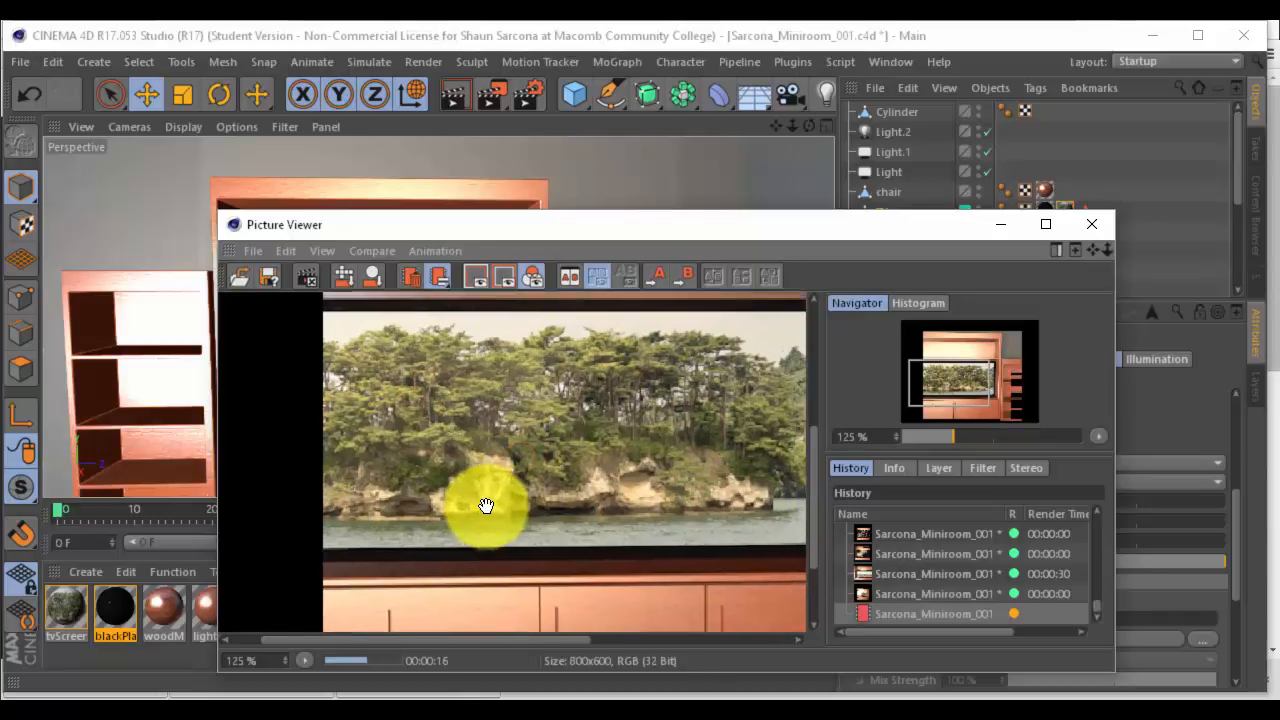
scroll(486, 506, "down", 2)
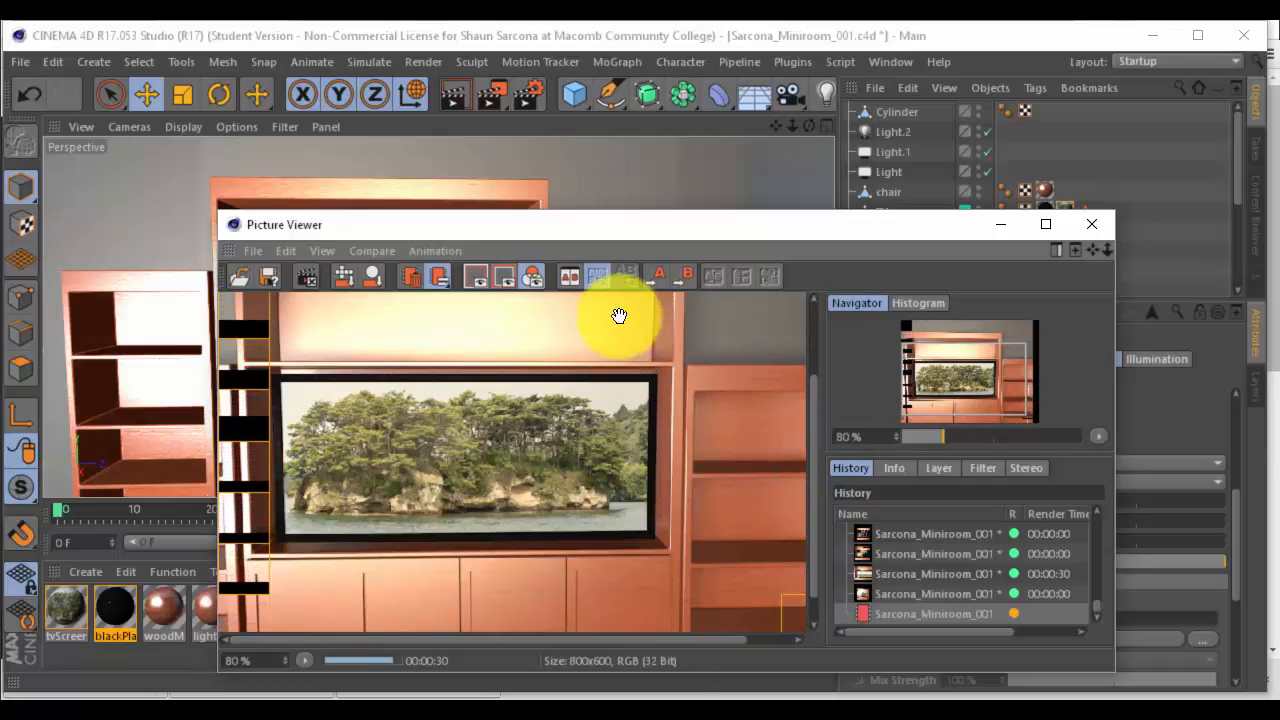
left_click(1098, 226)
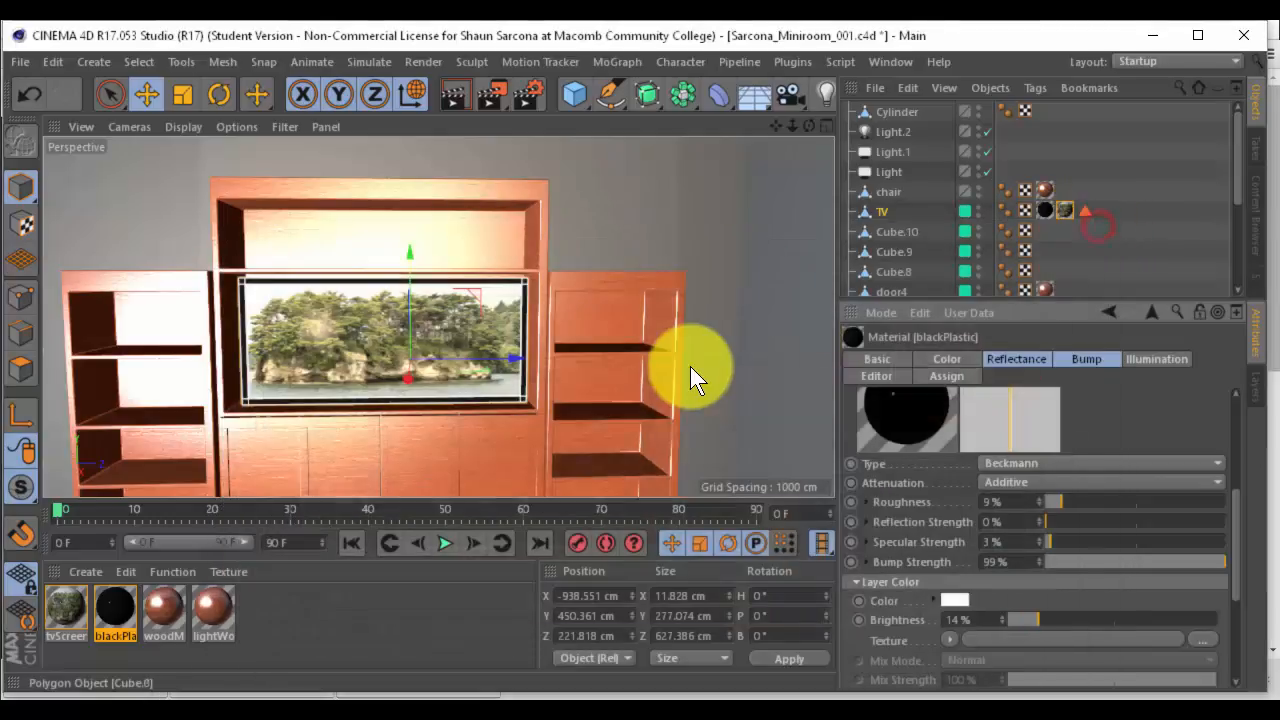
Copy the lightWood material's color texture, TexturesCom_WoodFine0050_1_seamless_S.jpg, into its Bump channel
left_click(222, 617)
left_click(1084, 359)
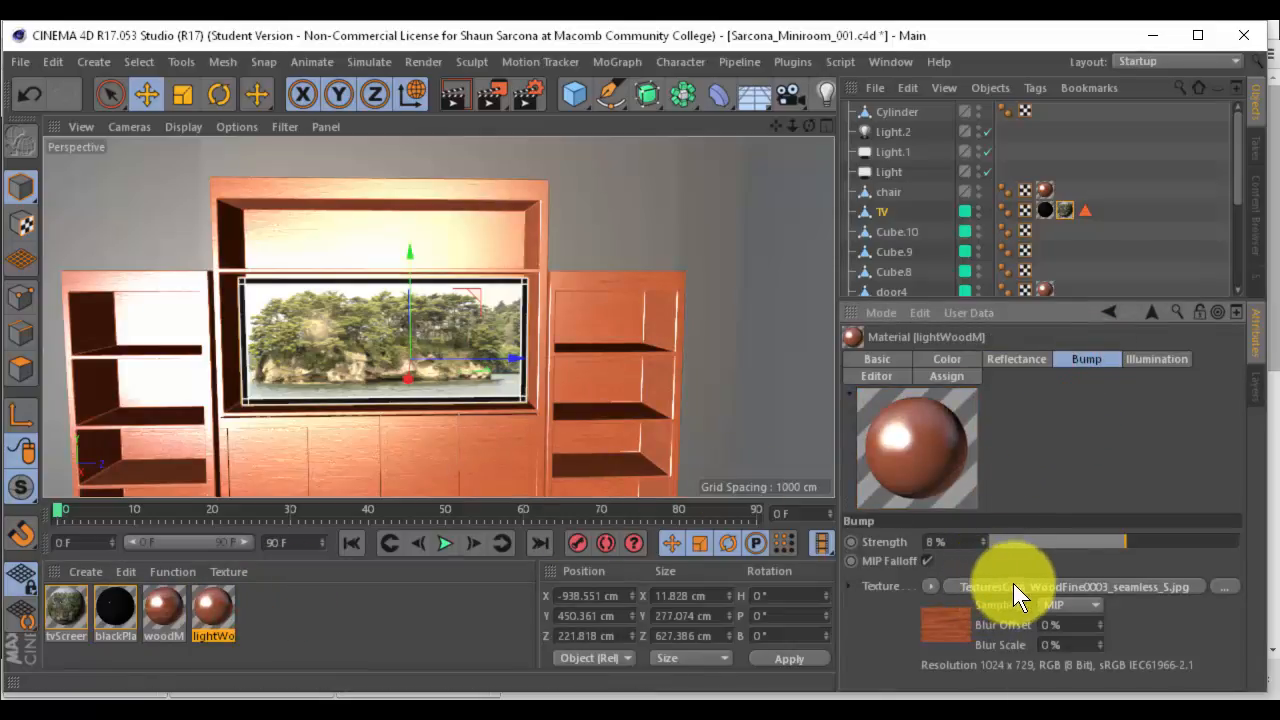
left_click(961, 356)
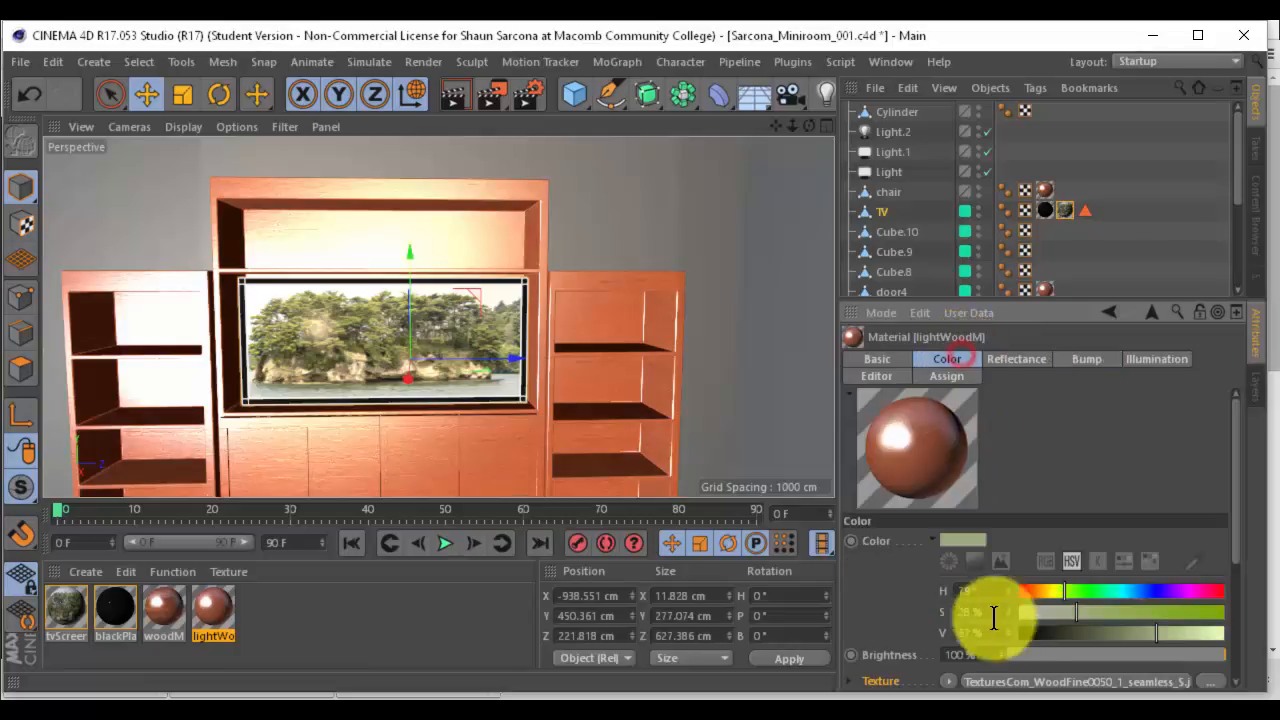
left_click(946, 681)
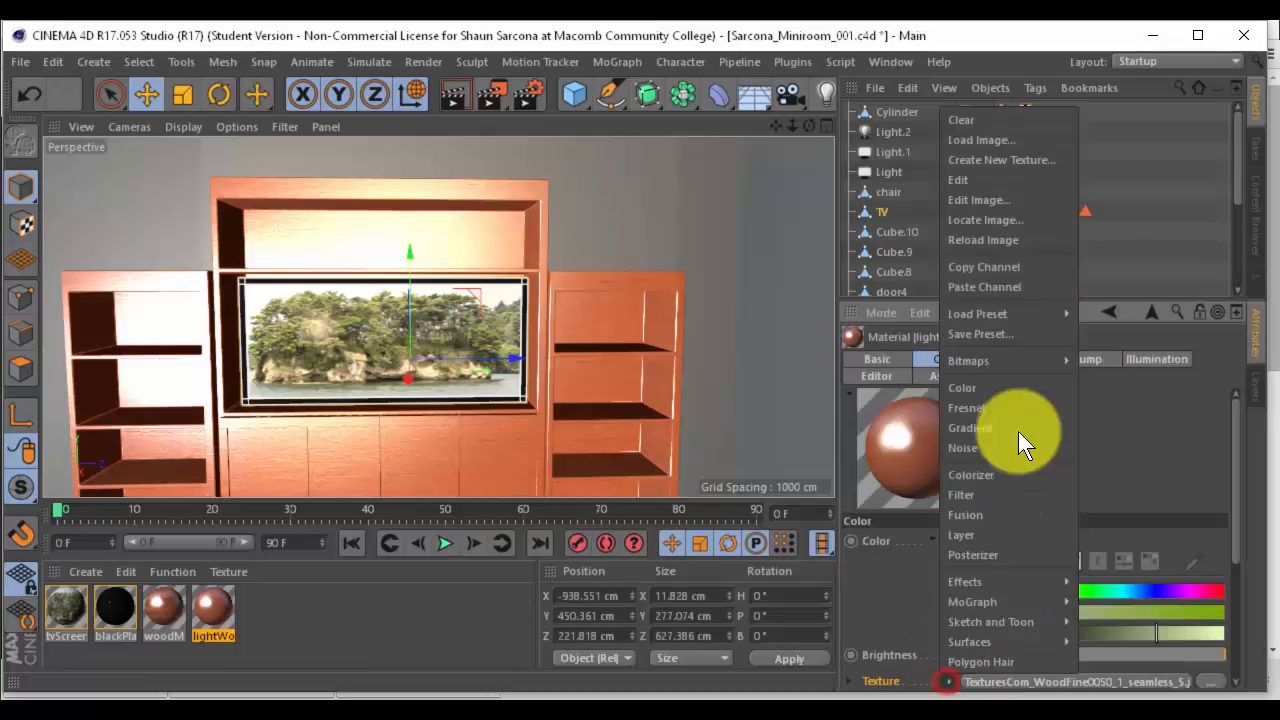
left_click(1012, 267)
left_click(1087, 355)
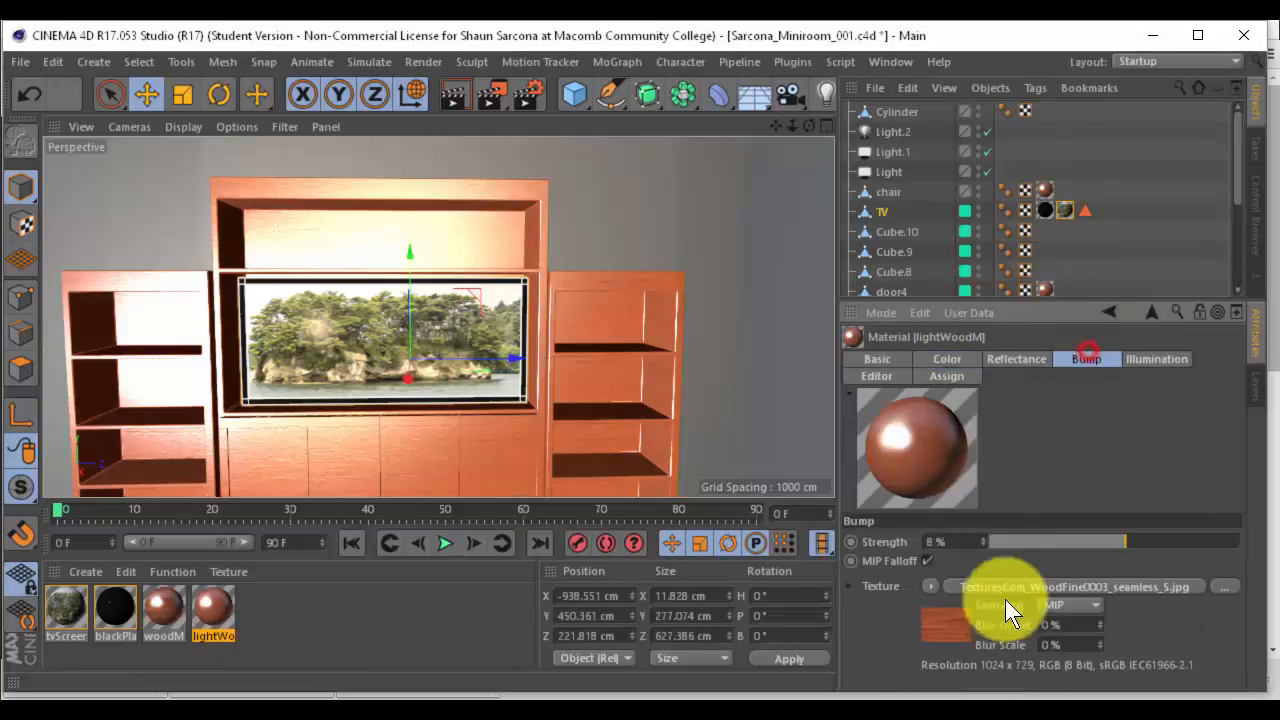
left_click(942, 586)
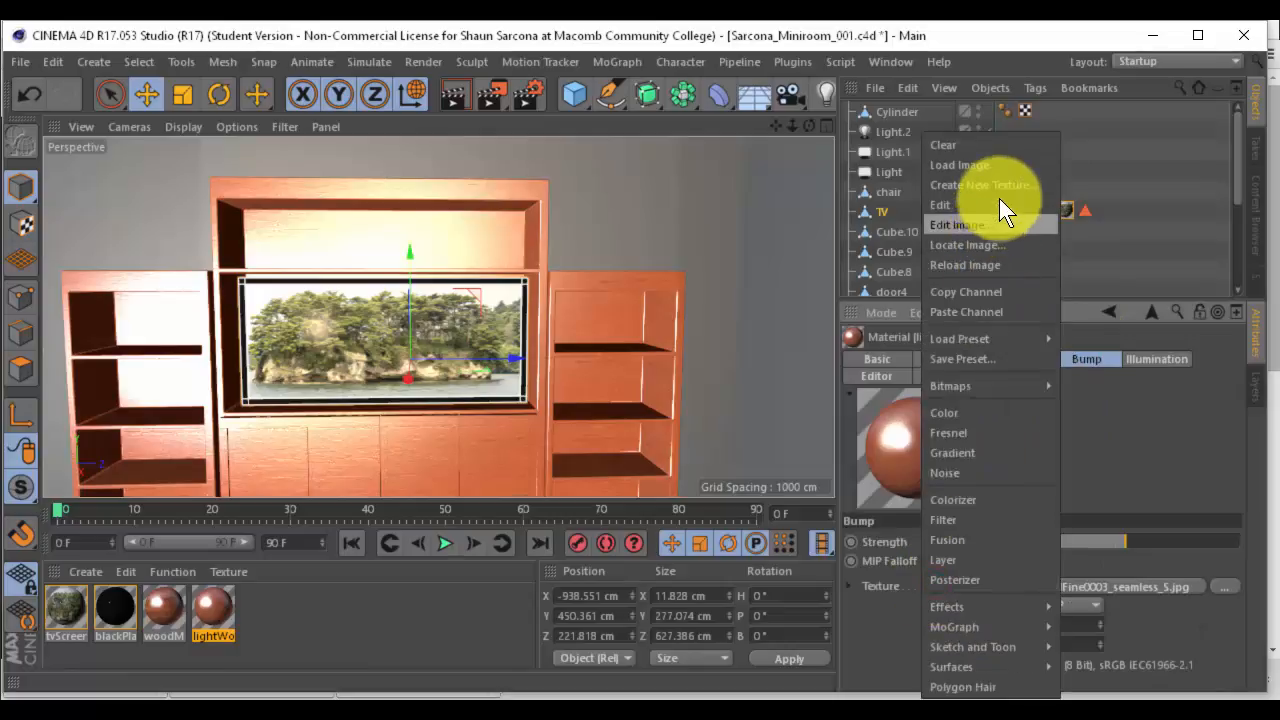
left_click(991, 313)
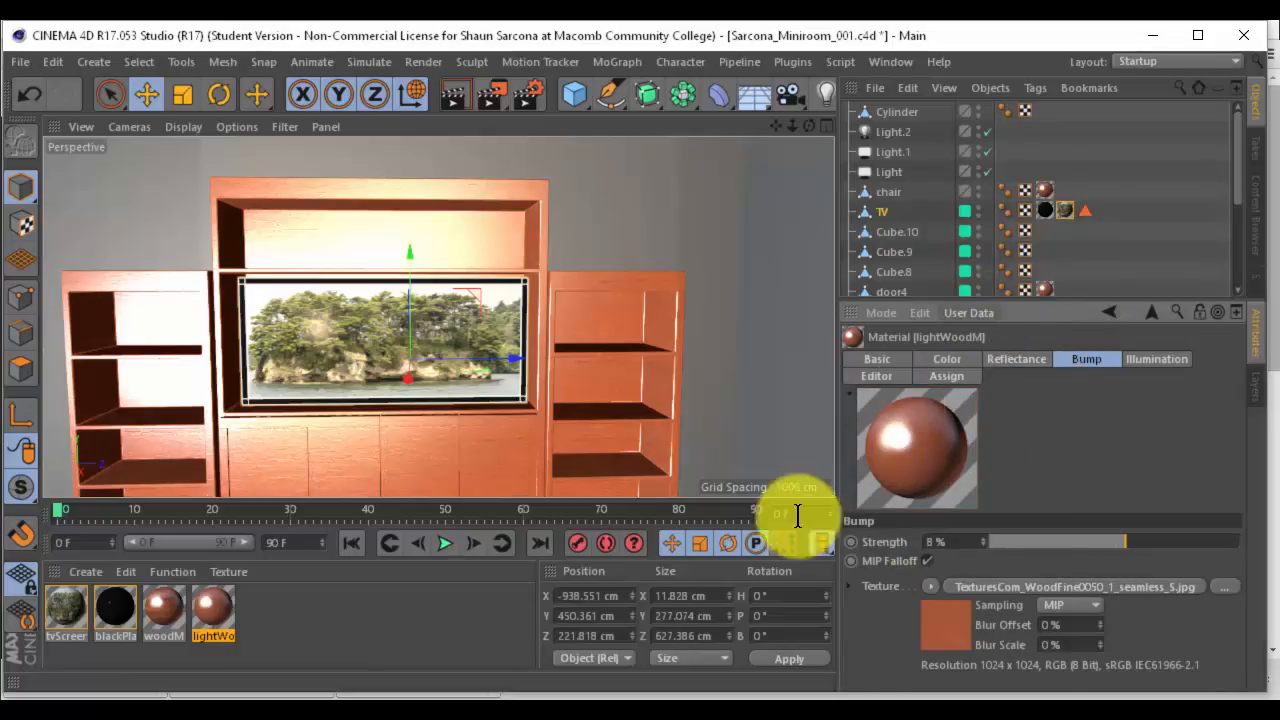
Create a new material and try to apply it to the room wall beside the TV unit
left_click(361, 637)
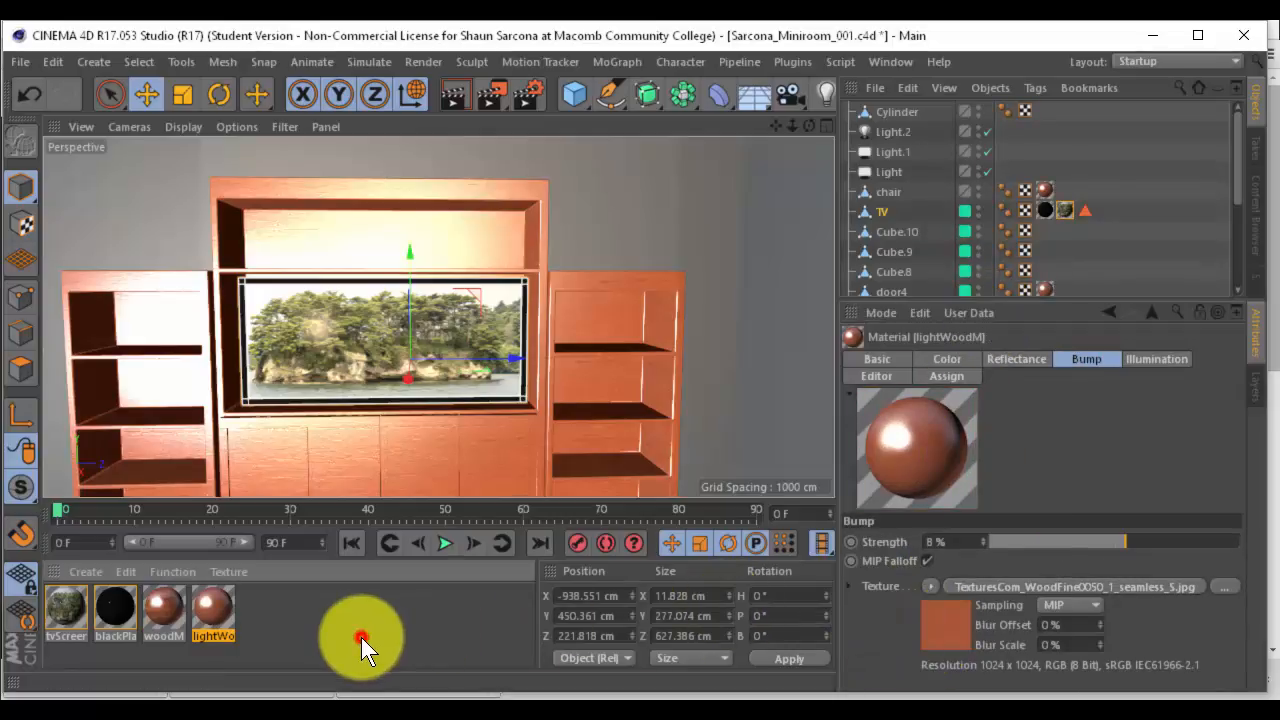
middle_click_drag(456, 306, 502, 293, "alt")
left_click_drag(502, 293, 477, 231, "alt")
left_click(477, 231)
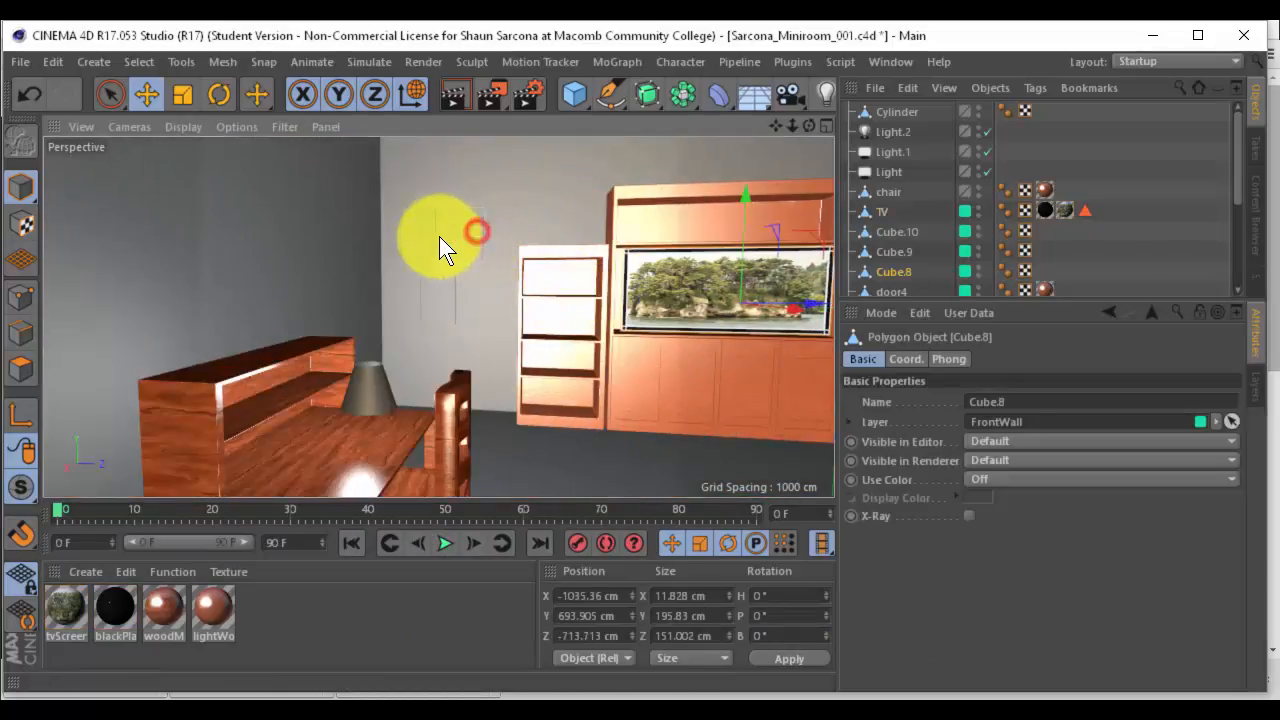
double_click(331, 635)
left_click_drag(65, 607, 415, 234)
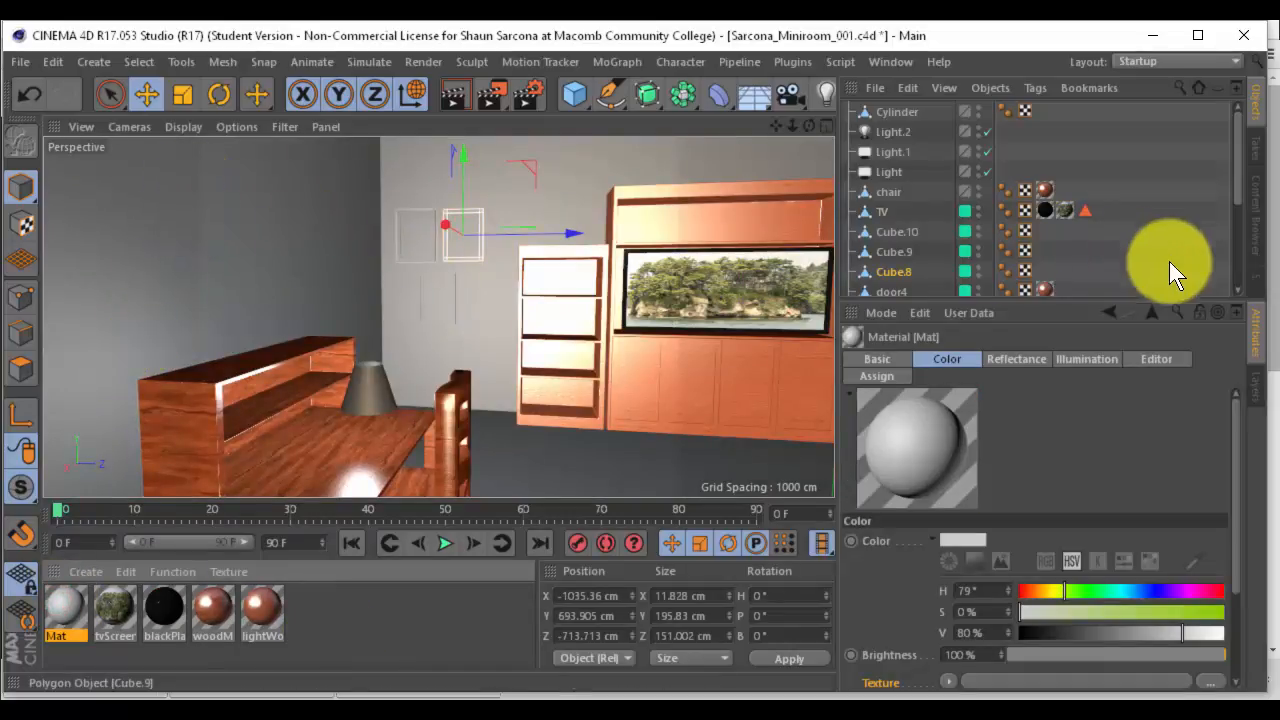
Unlock the Room layer, keep the FrontWall layer unlocked, and apply the new material to the room's walls
left_click(1257, 381)
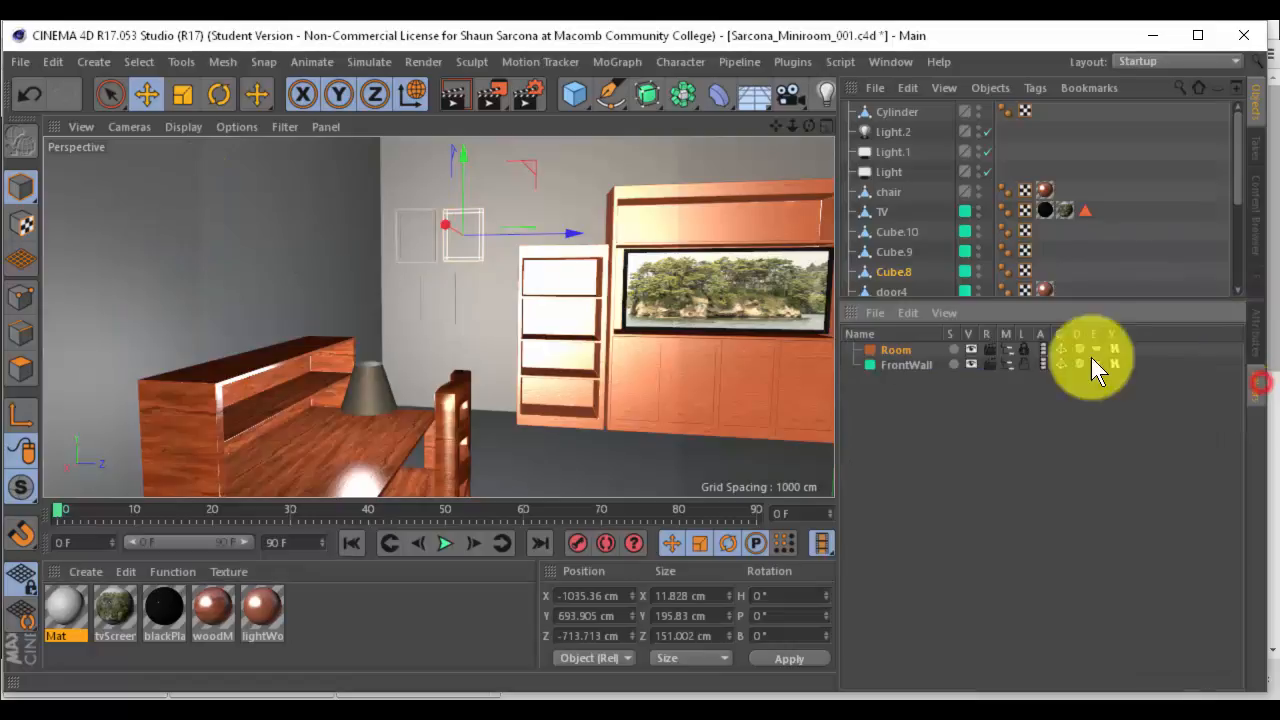
left_click(1022, 364)
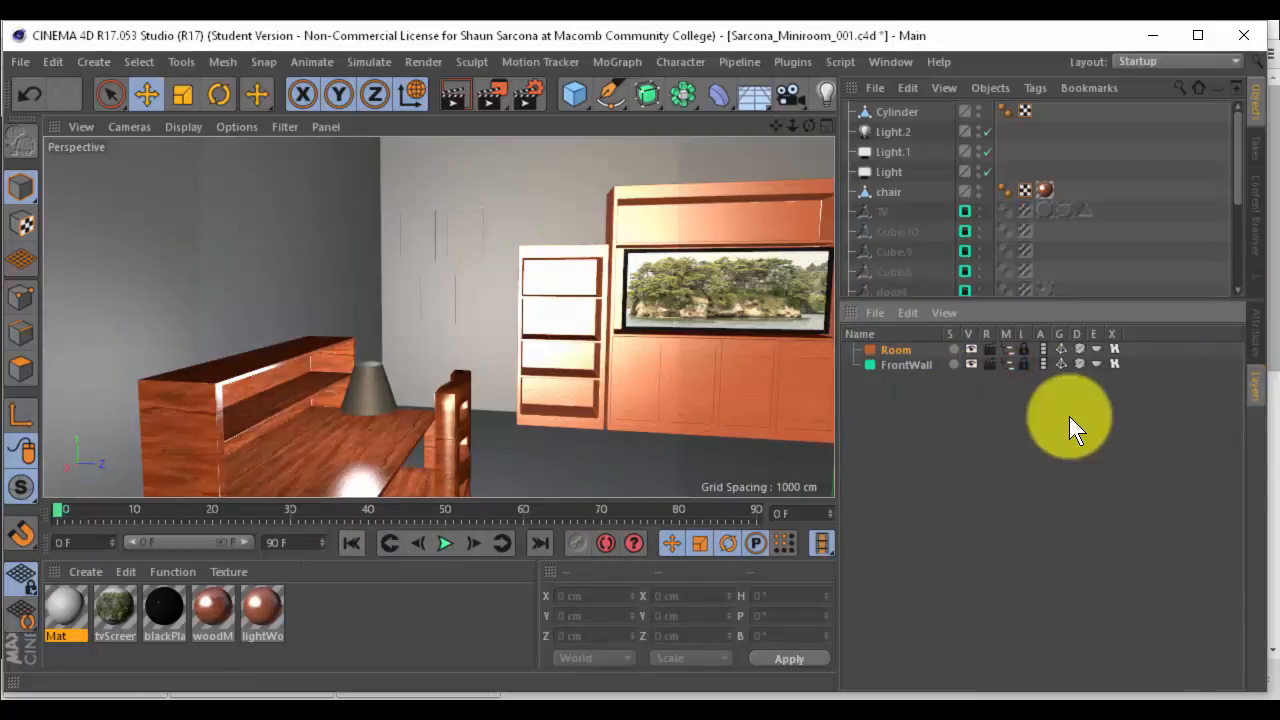
left_click(1022, 363)
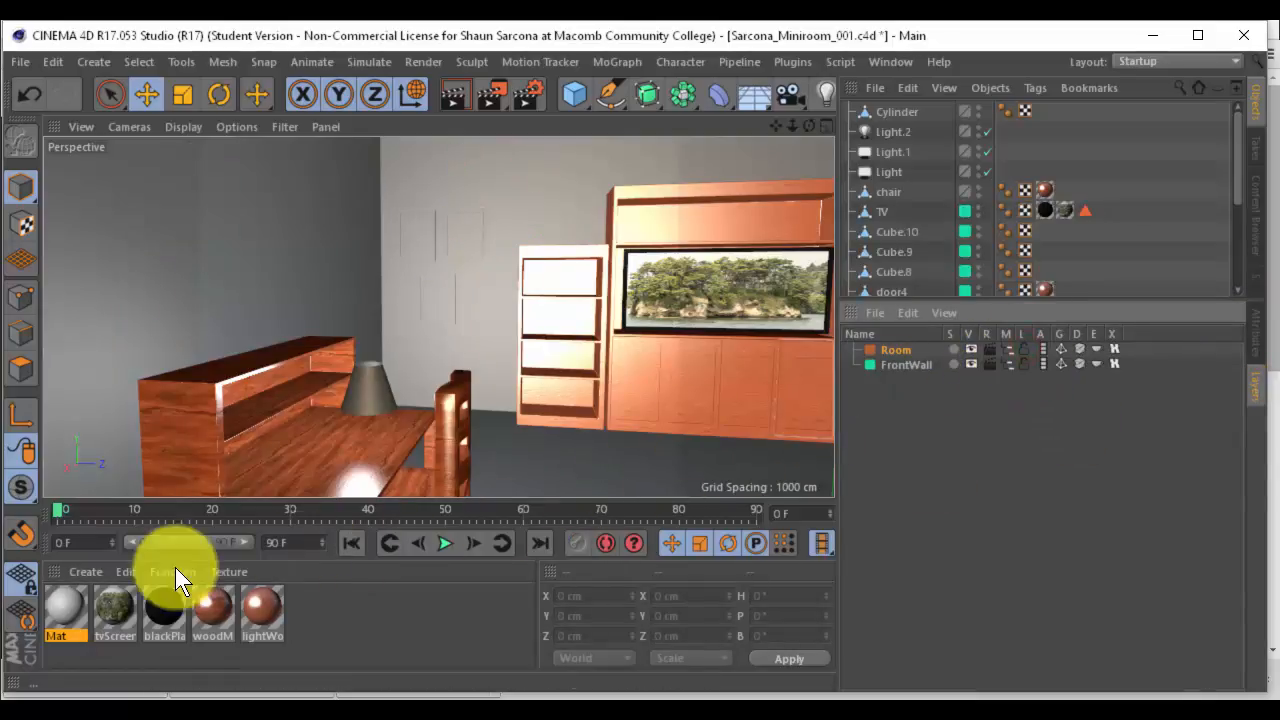
left_click_drag(63, 607, 149, 342)
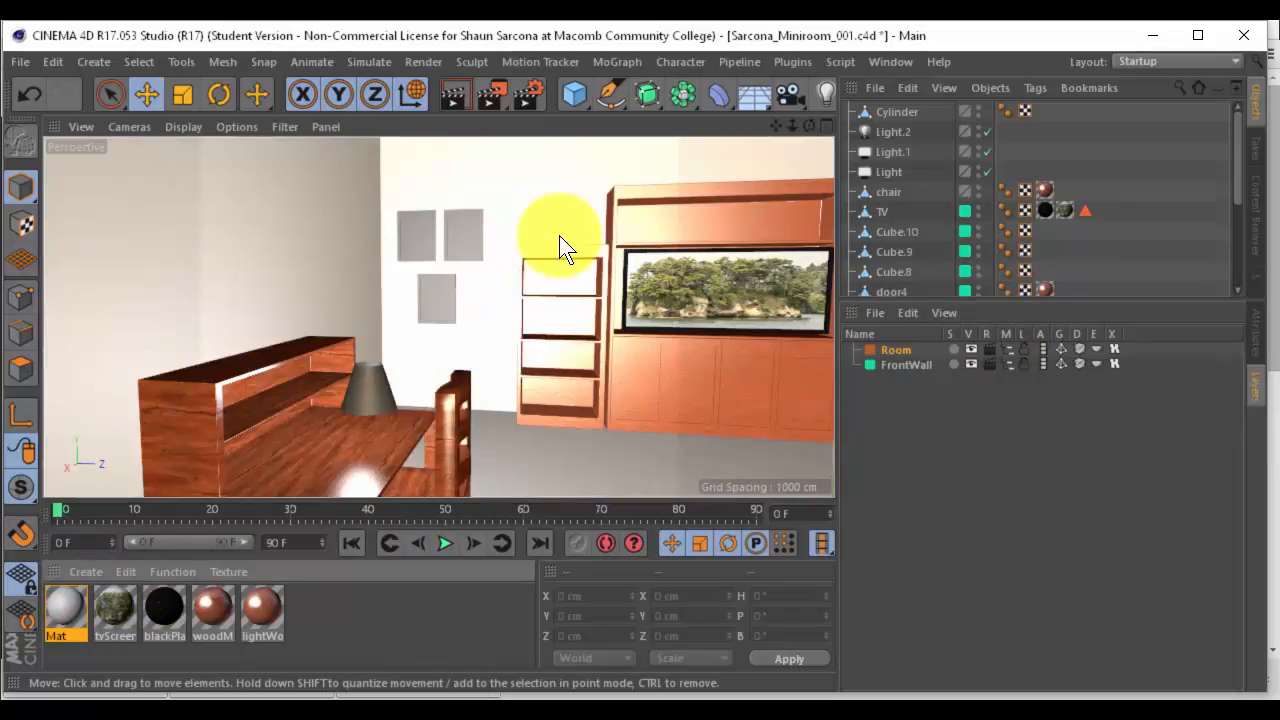
Rename the cube that forms the room's walls as room
scroll(911, 194, "down", 4)
scroll(907, 178, "up", 4)
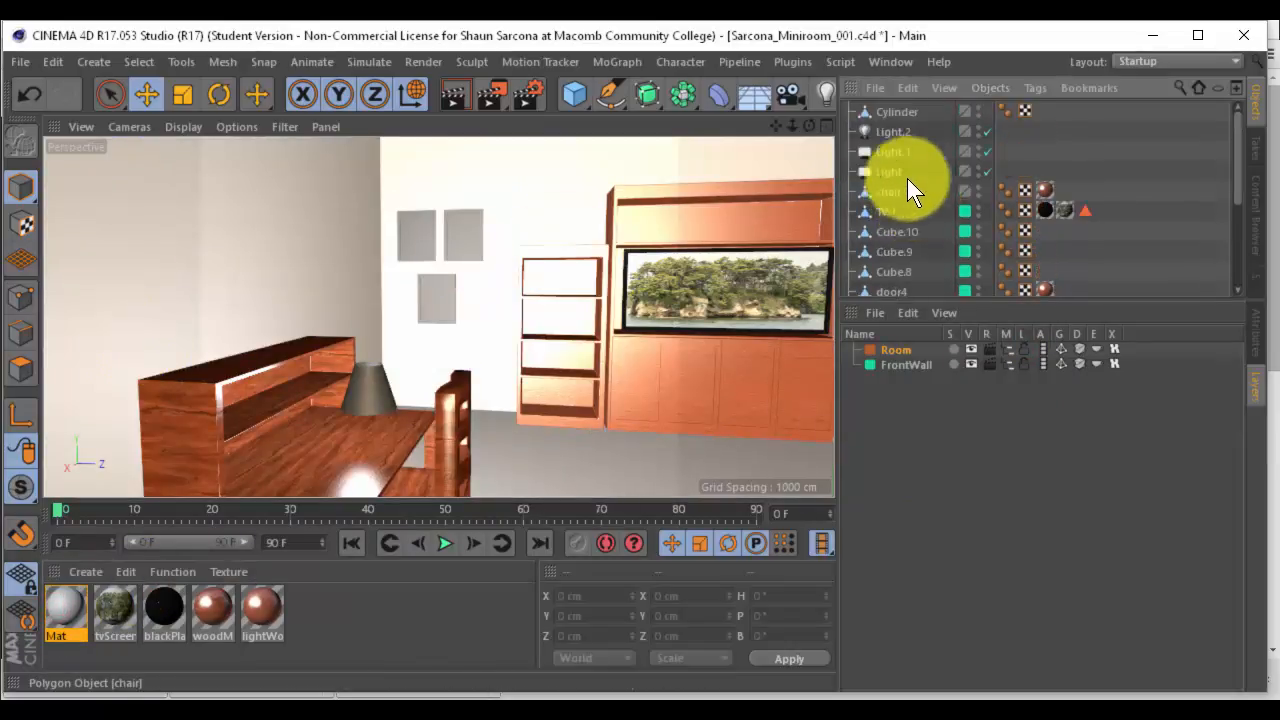
left_click(340, 226)
scroll(922, 220, "down", 3)
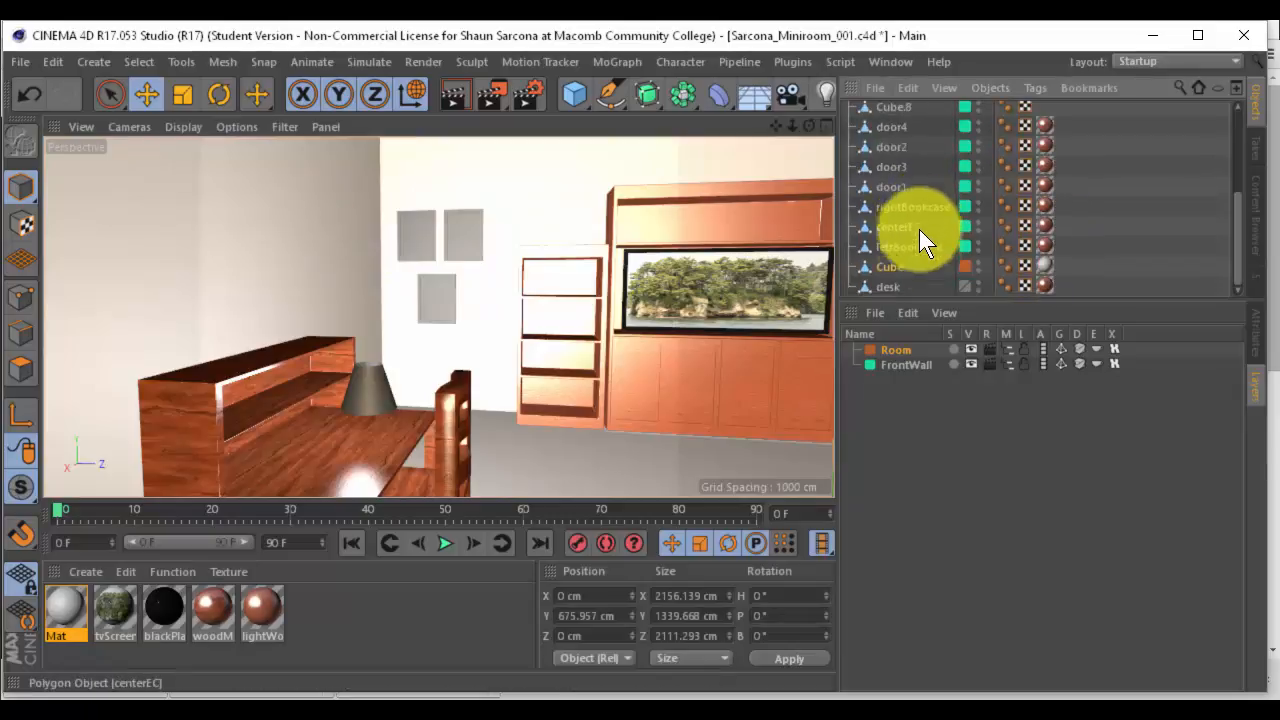
double_click(902, 266)
type("ro")
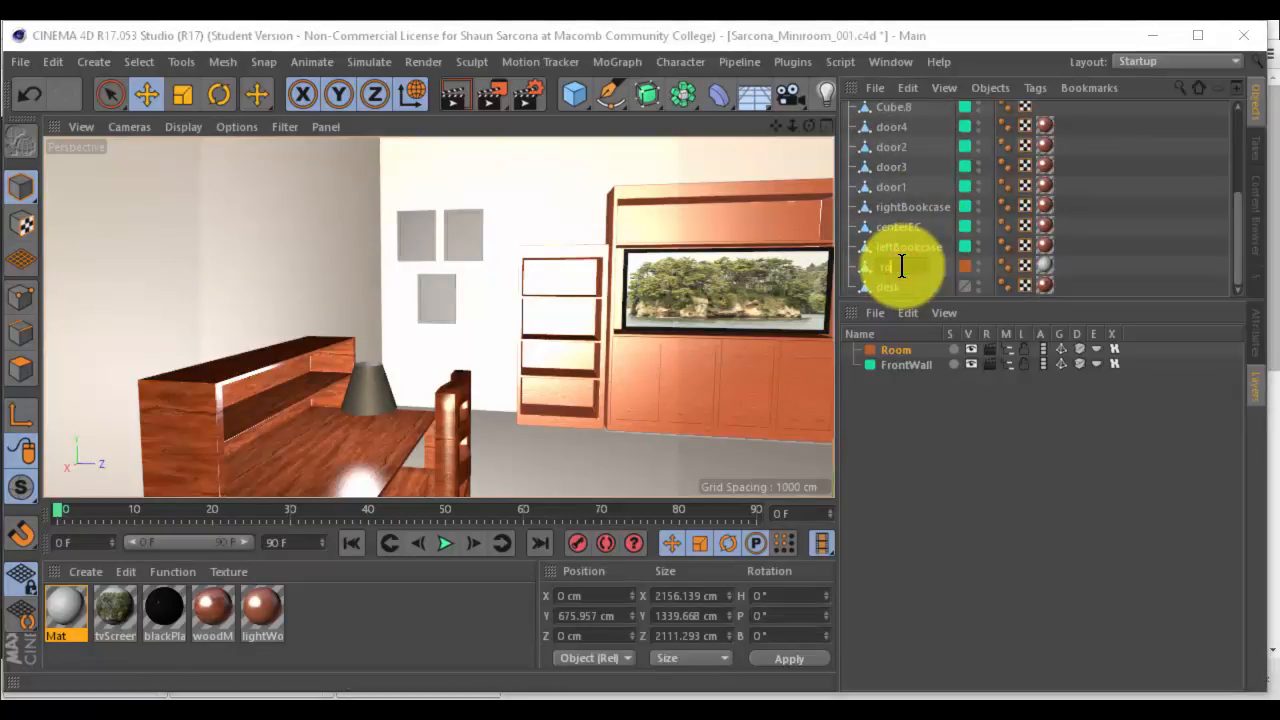
type("om")
key("Return")
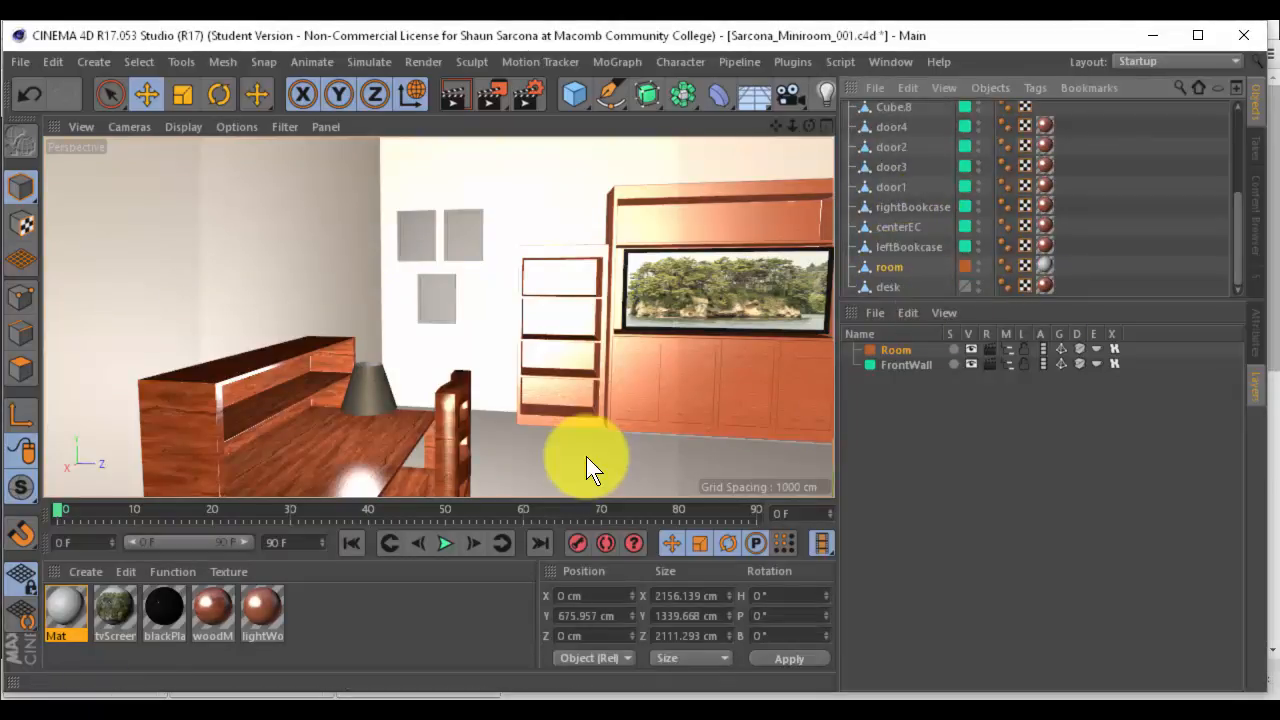
Change the wall material's color to a muted beige with hue 54°, saturation 21 % and value 67 %
left_click(63, 599)
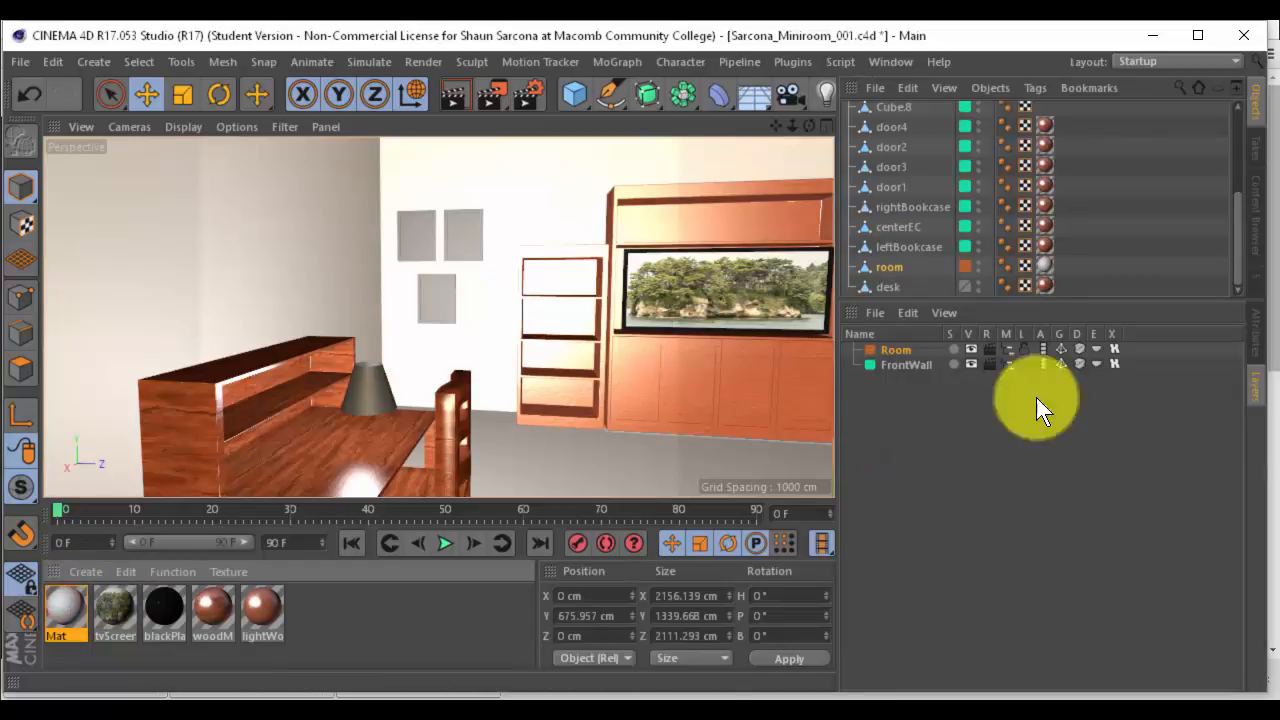
left_click(1258, 345)
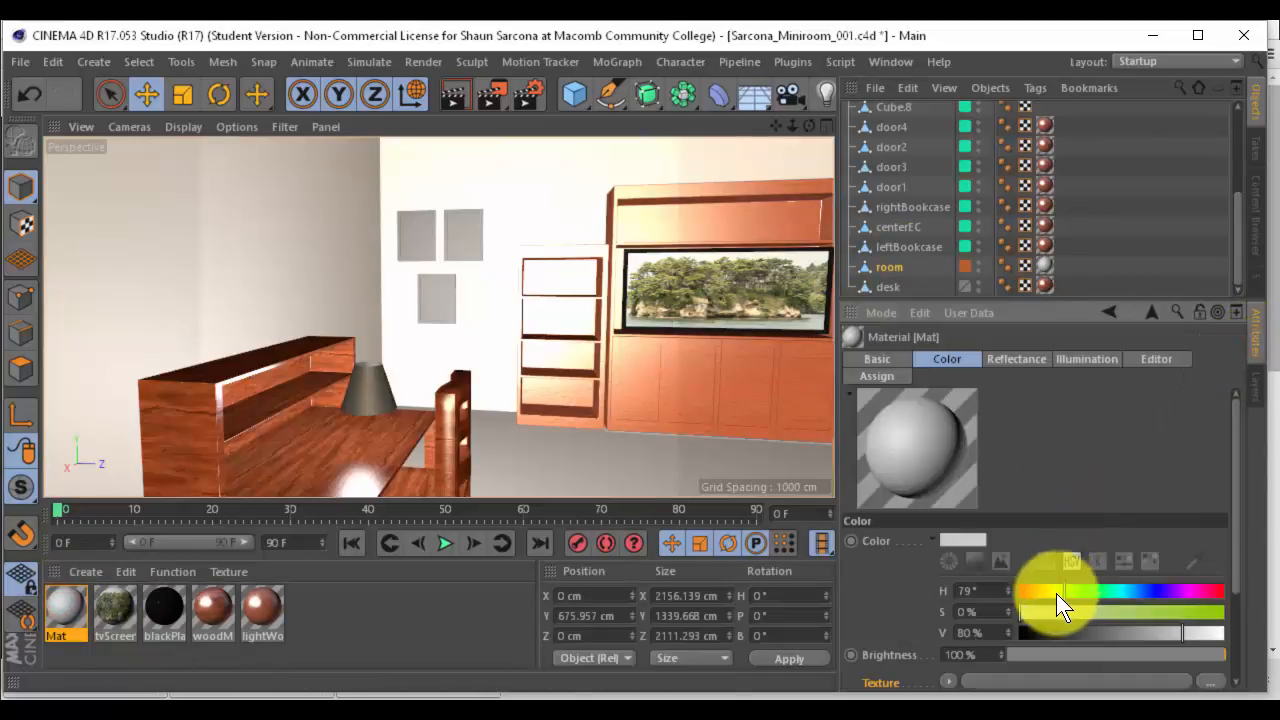
left_click_drag(1088, 611, 1157, 640)
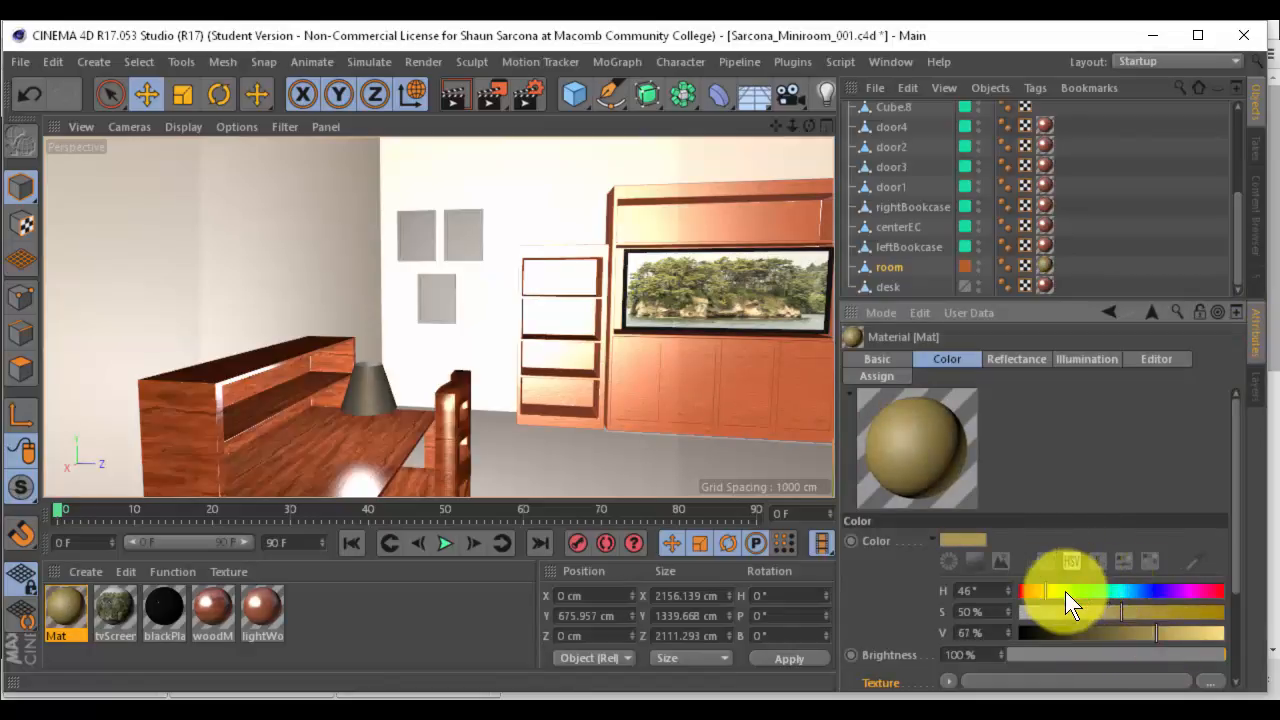
mouse_move(1066, 592)
left_mouse_down()
mouse_move(1125, 603)
mouse_move(1079, 607)
mouse_move(1051, 592)
mouse_move(1061, 610)
mouse_move(1049, 593)
left_mouse_up()
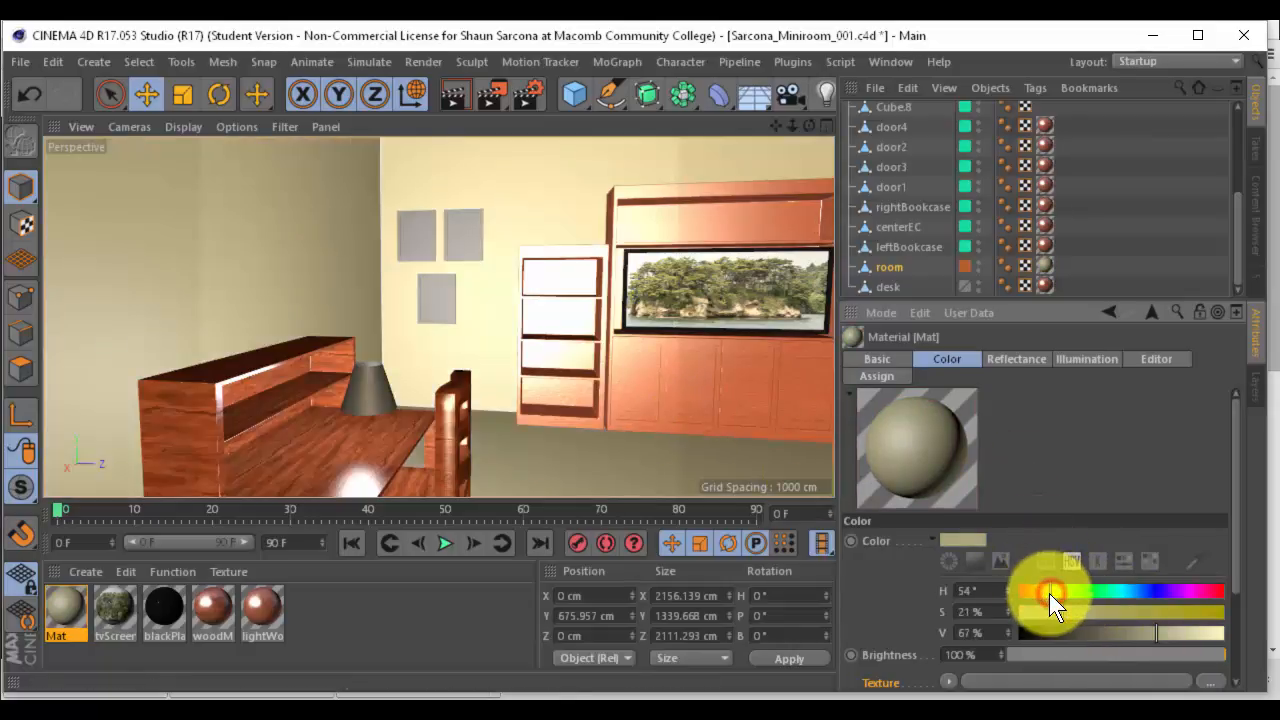
Enable the wall material's Bump channel and assign a Noise shader as its texture
left_click(876, 358)
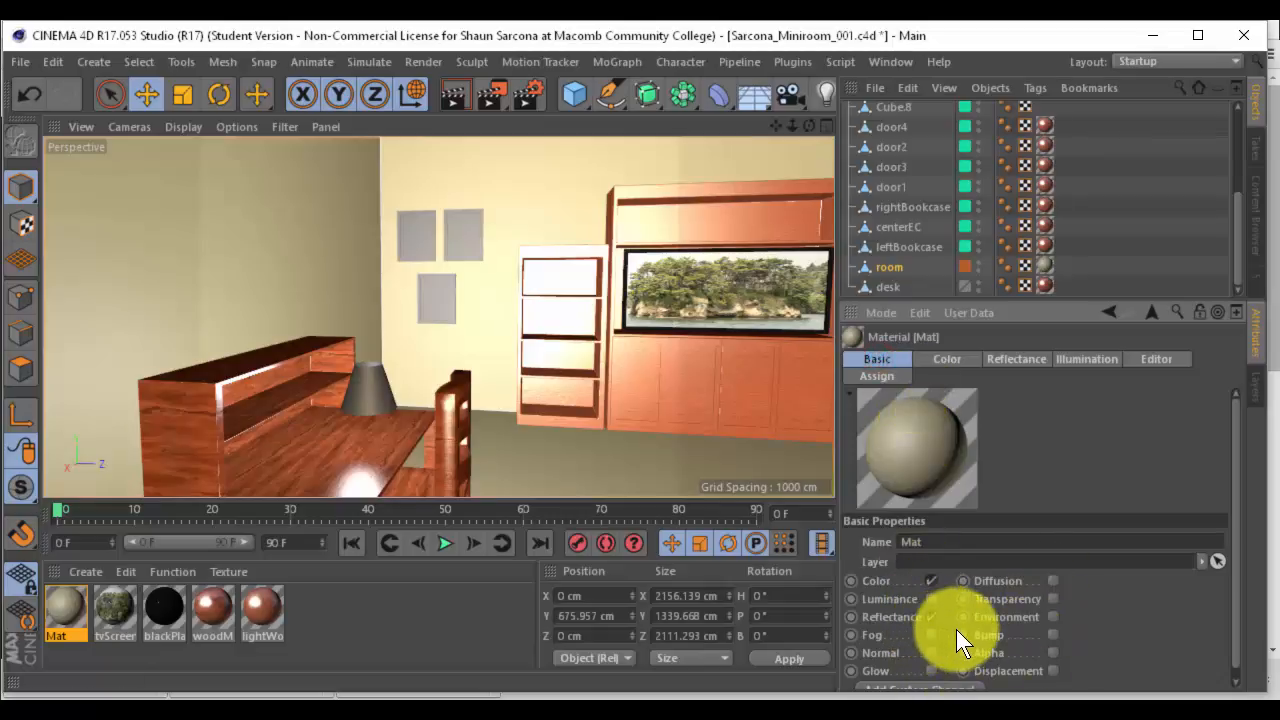
left_click(1053, 634)
left_click(1100, 363)
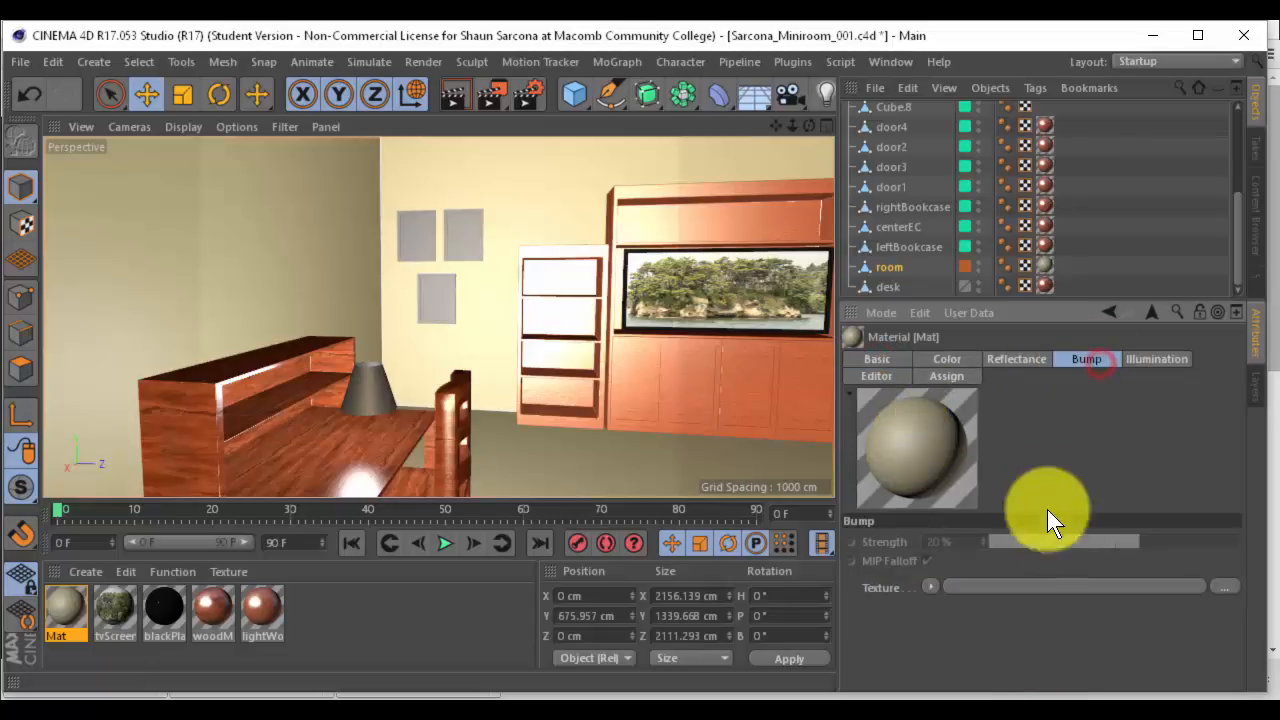
left_click(929, 587)
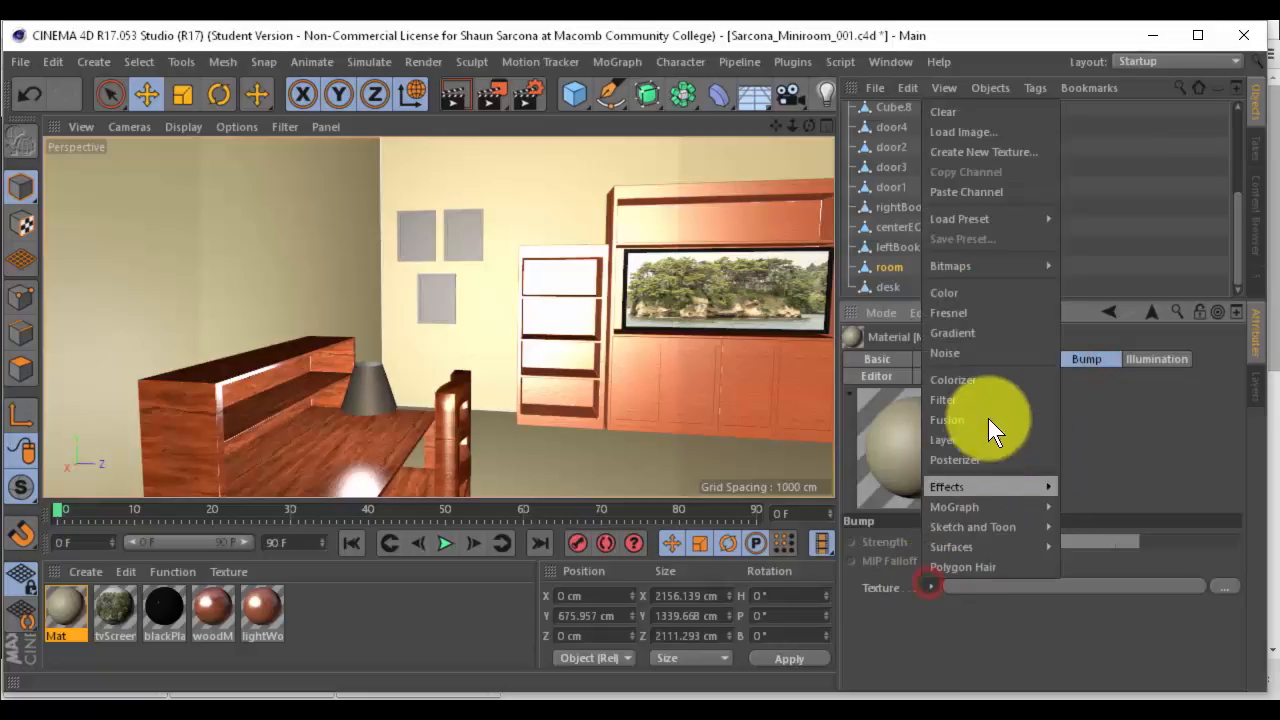
left_click(982, 353)
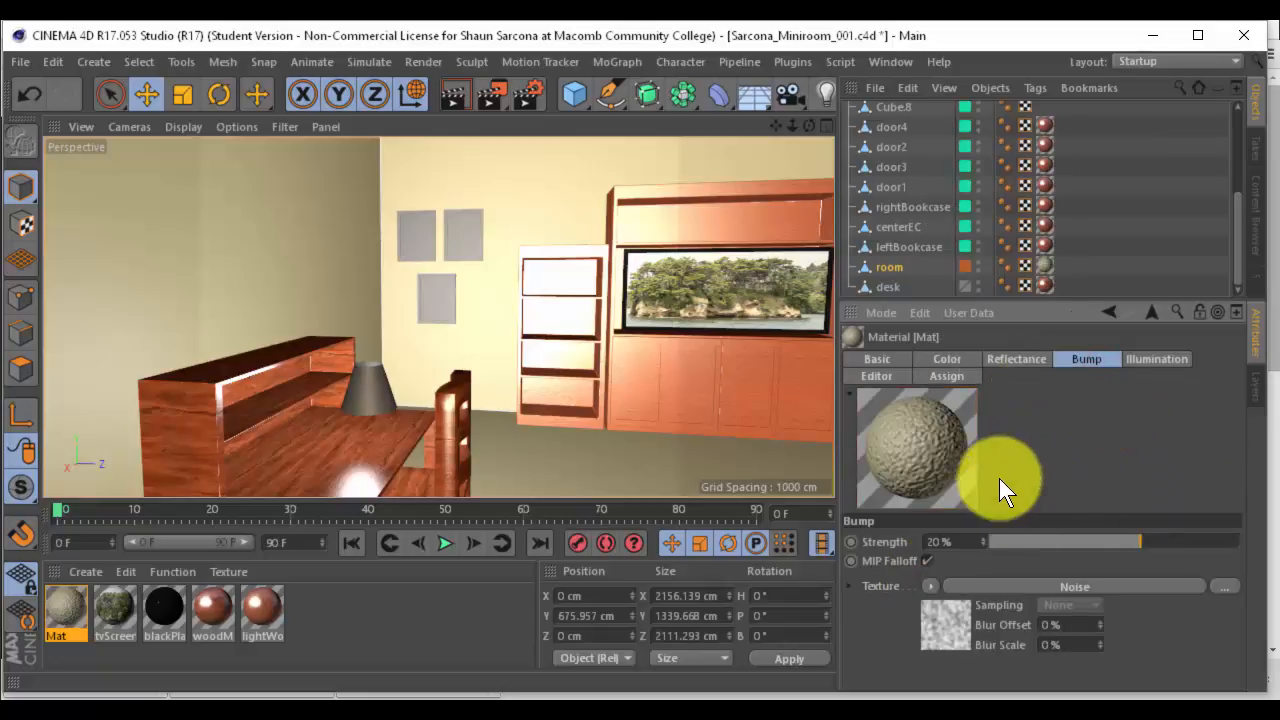
Set the Global Scale of the wall material's Noise bump shader to 0.5 %
left_click(1173, 589)
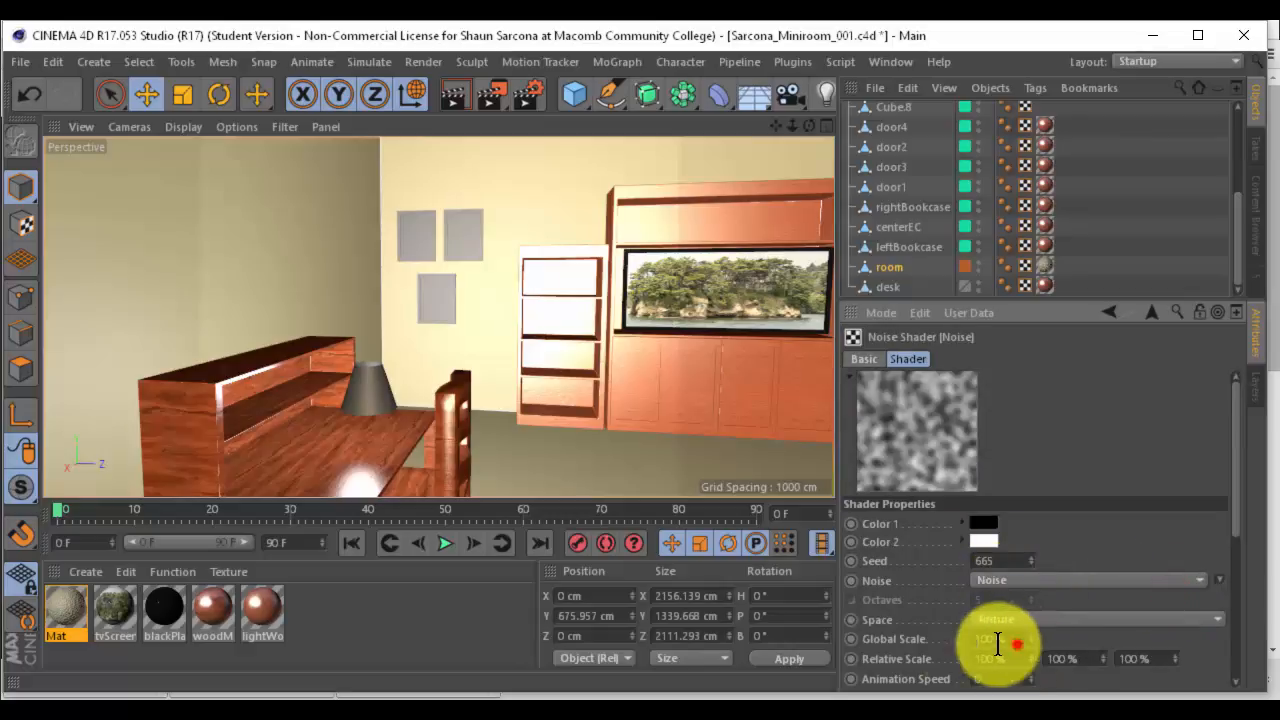
left_click_drag(1010, 641, 905, 646)
type(".25")
key("Return")
key("BackSpace")
type(".5")
key("Return")
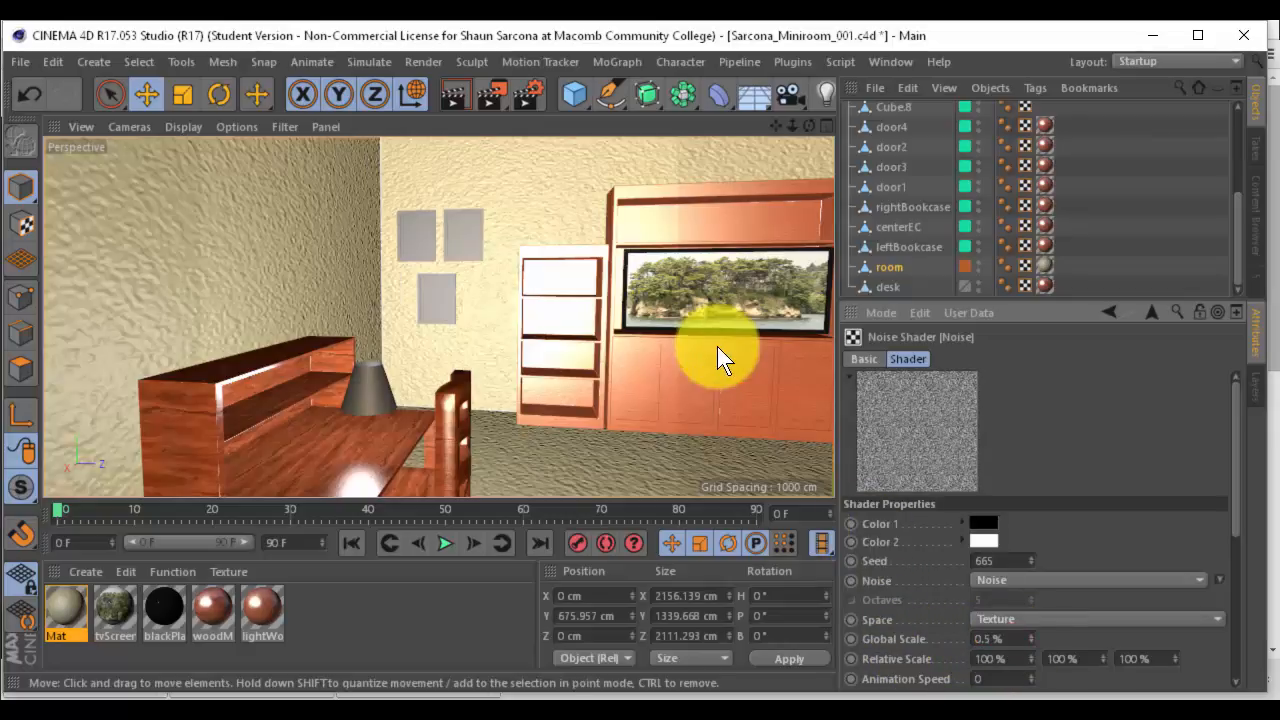
left_click_drag(676, 349, 715, 349, "alt")
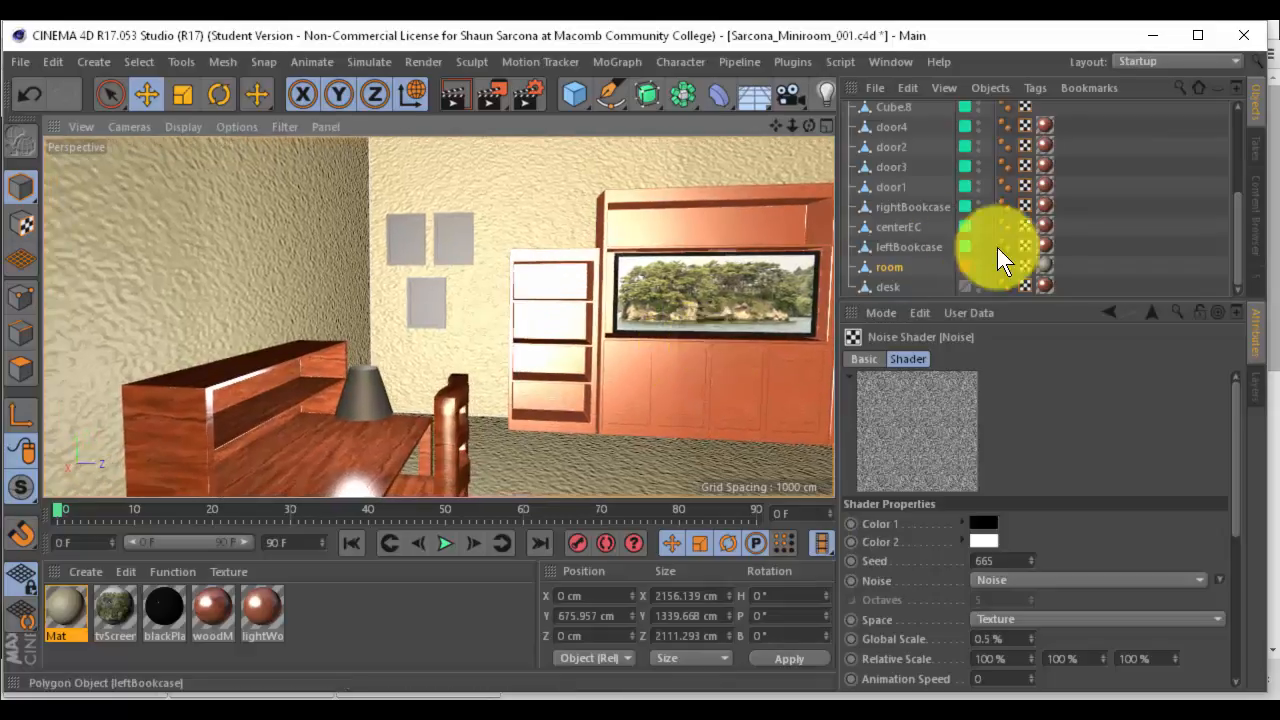
Change the projection of the room object's texture tag to Cubic
left_click(1045, 266)
left_click(1038, 443)
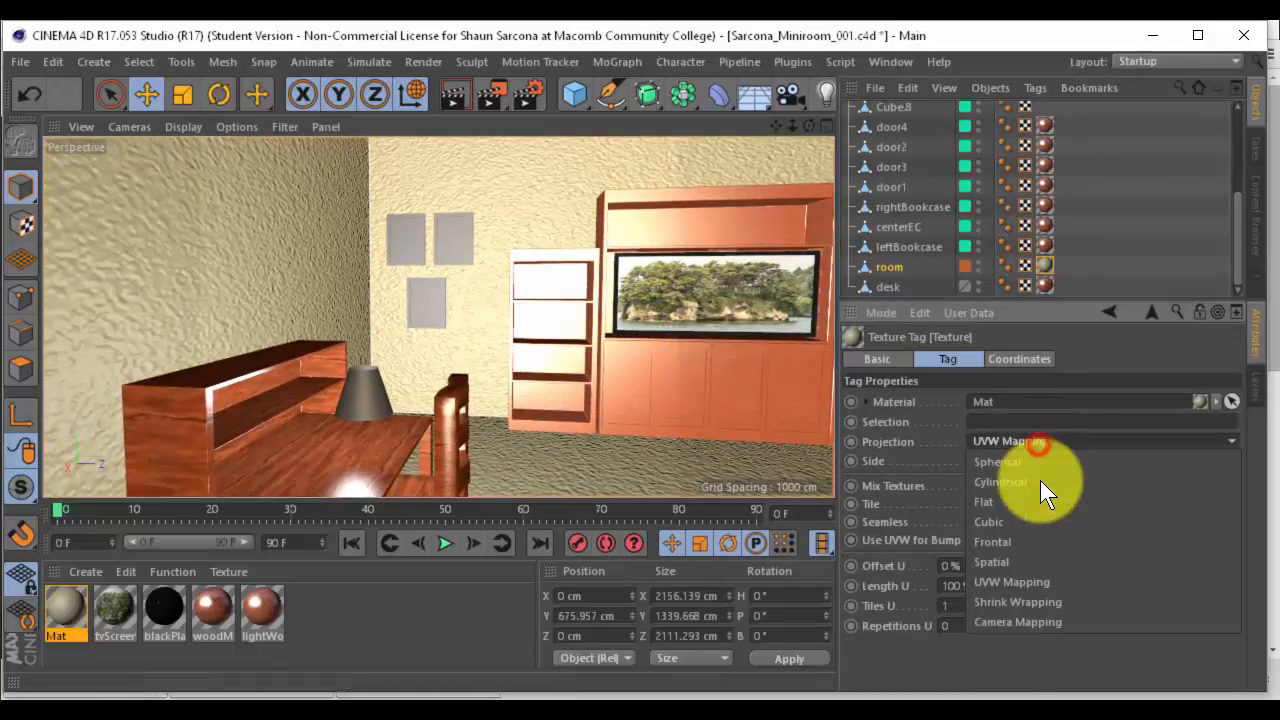
left_click(1040, 515)
left_click_drag(639, 323, 613, 315, "alt")
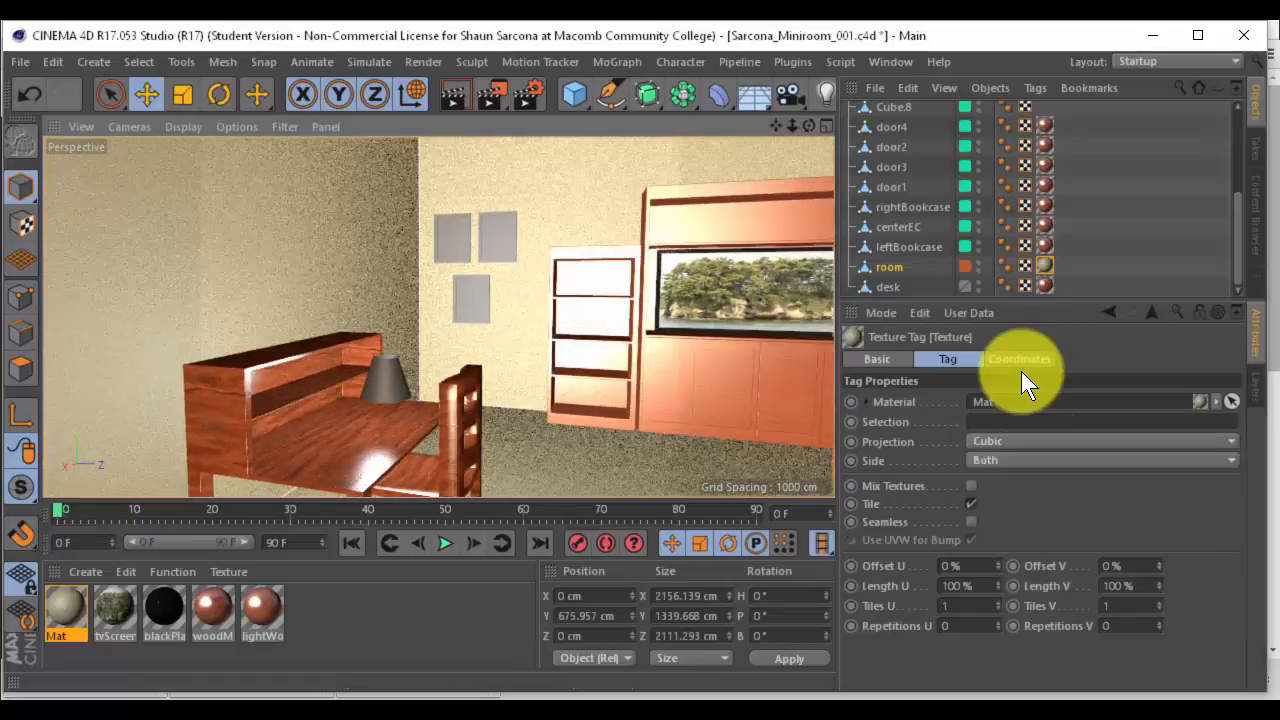
Rename the room's wall material as wallPaint
left_click(75, 604)
left_click(885, 358)
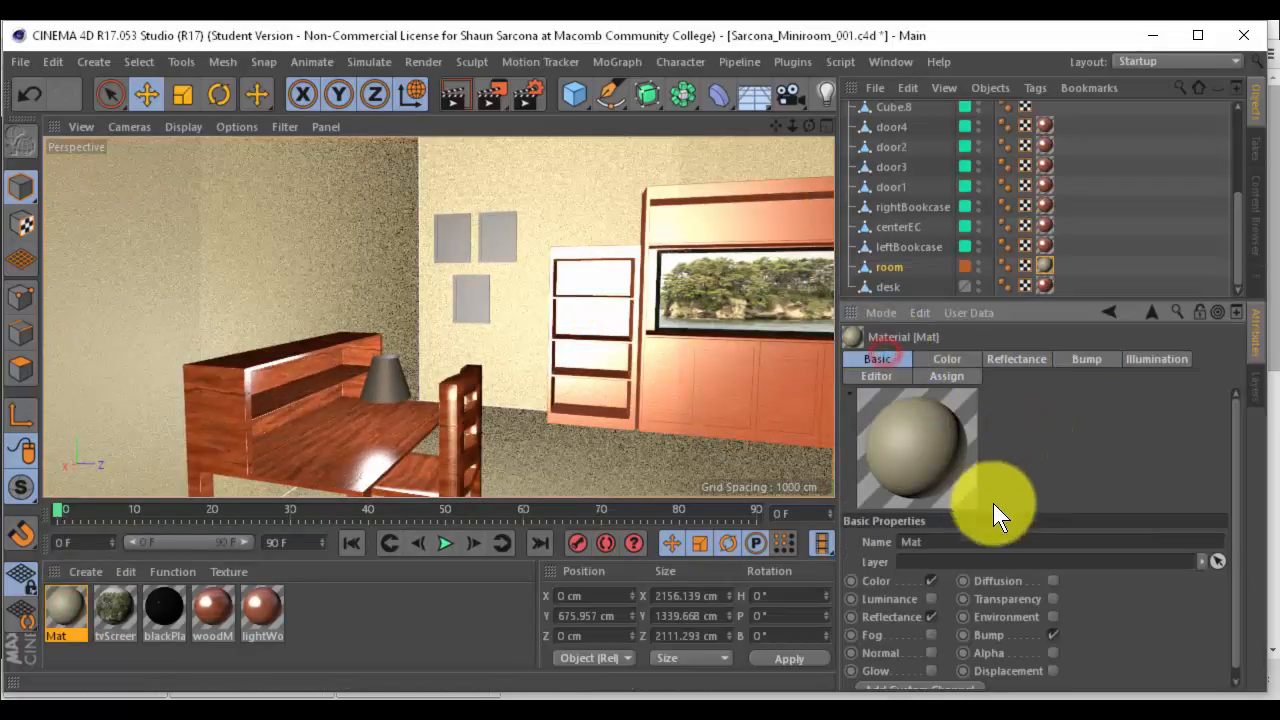
type("wallPaint")
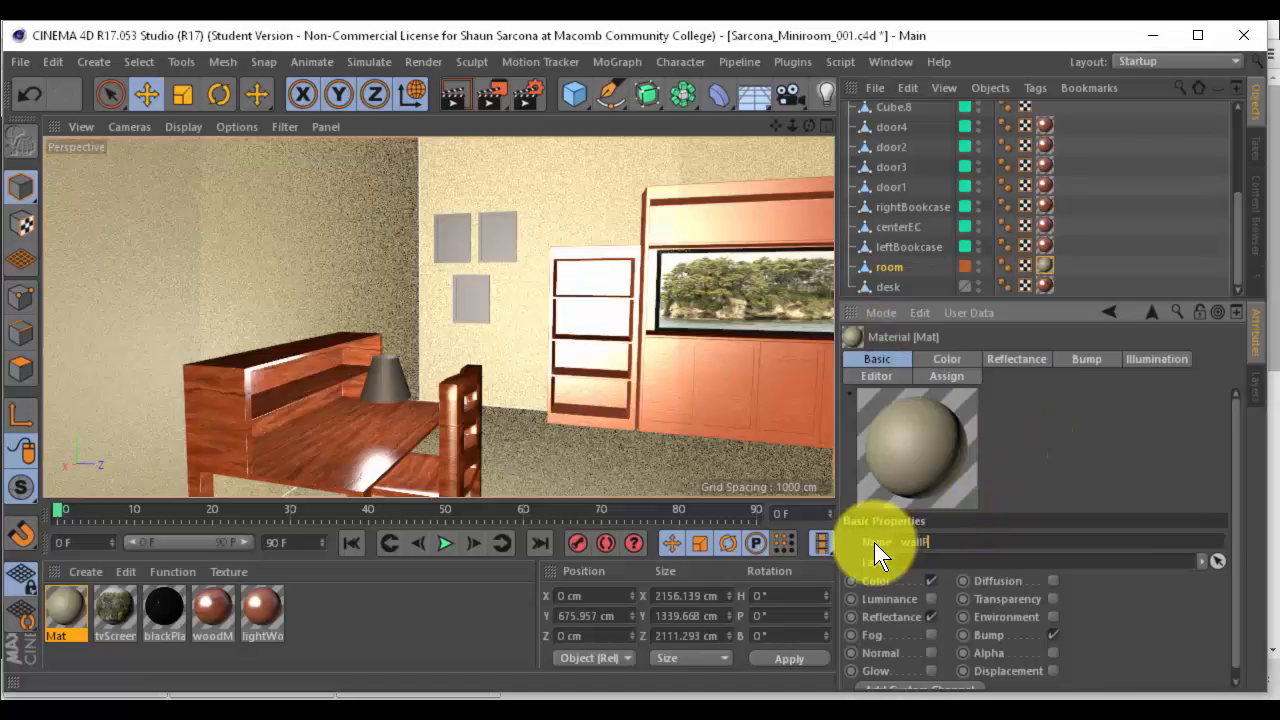
key("Return")
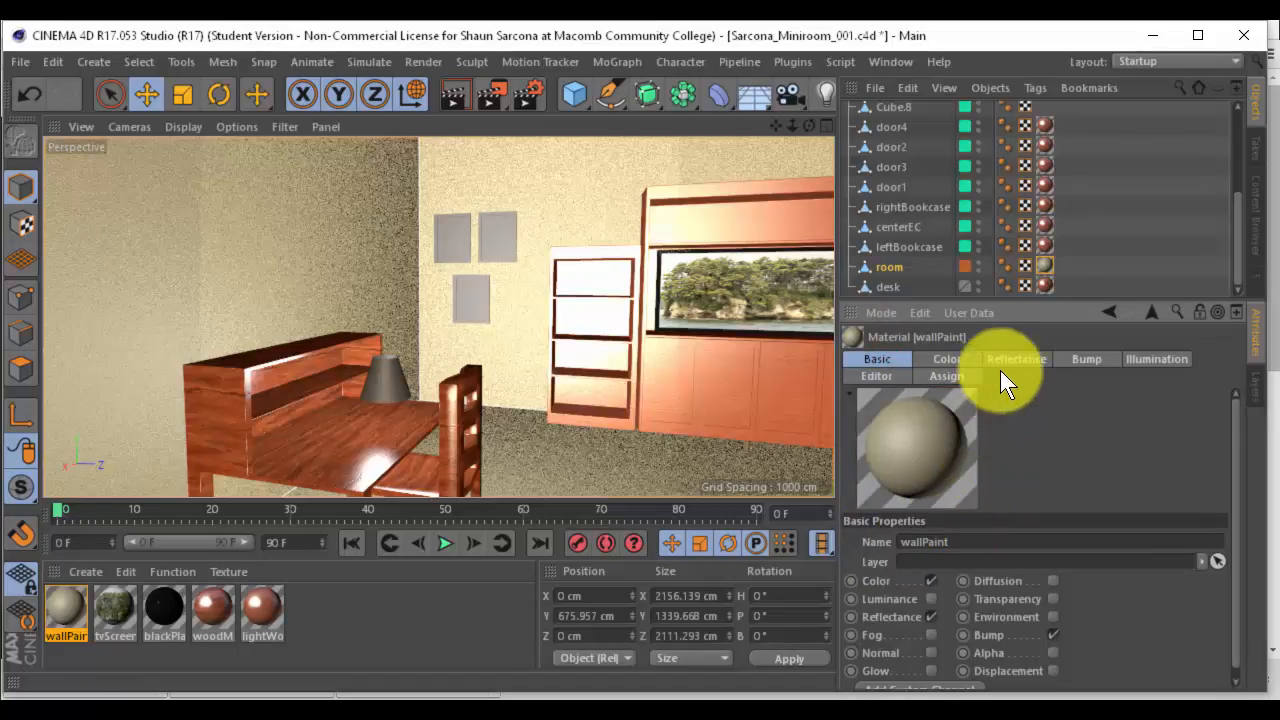
Set the bump strength of the wallPaint material to 4 %
left_click(1084, 359)
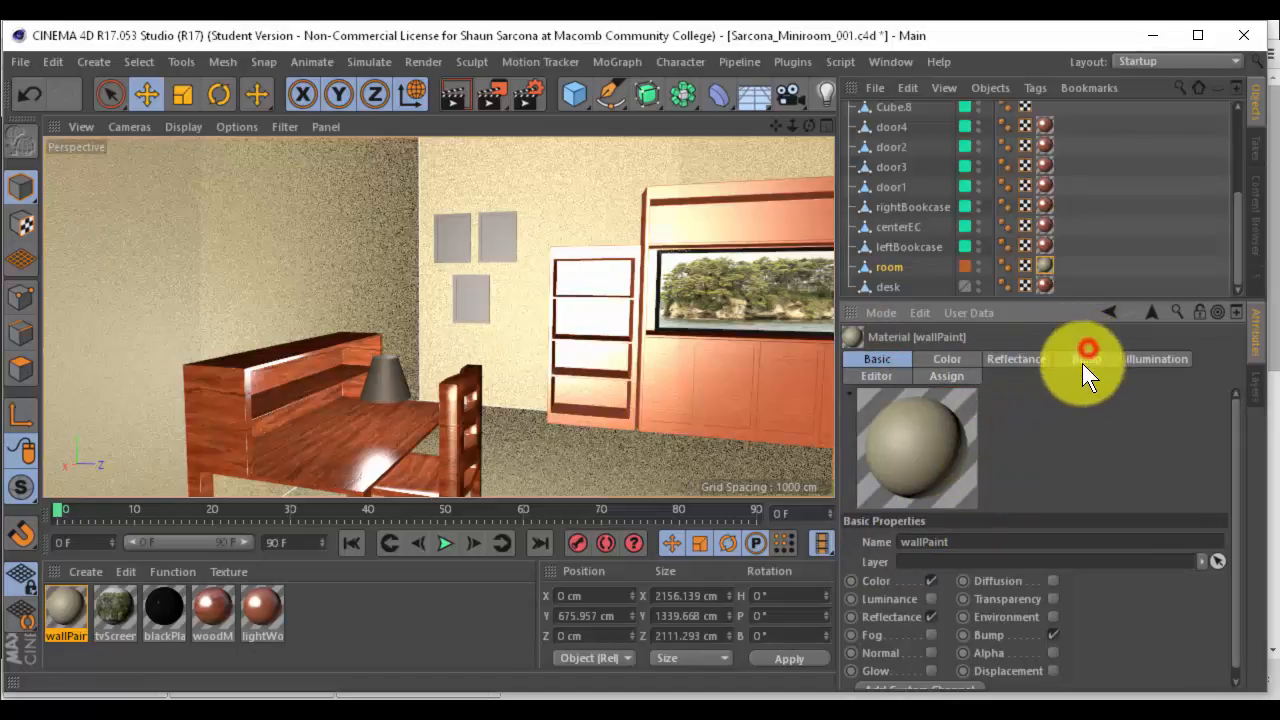
type("4")
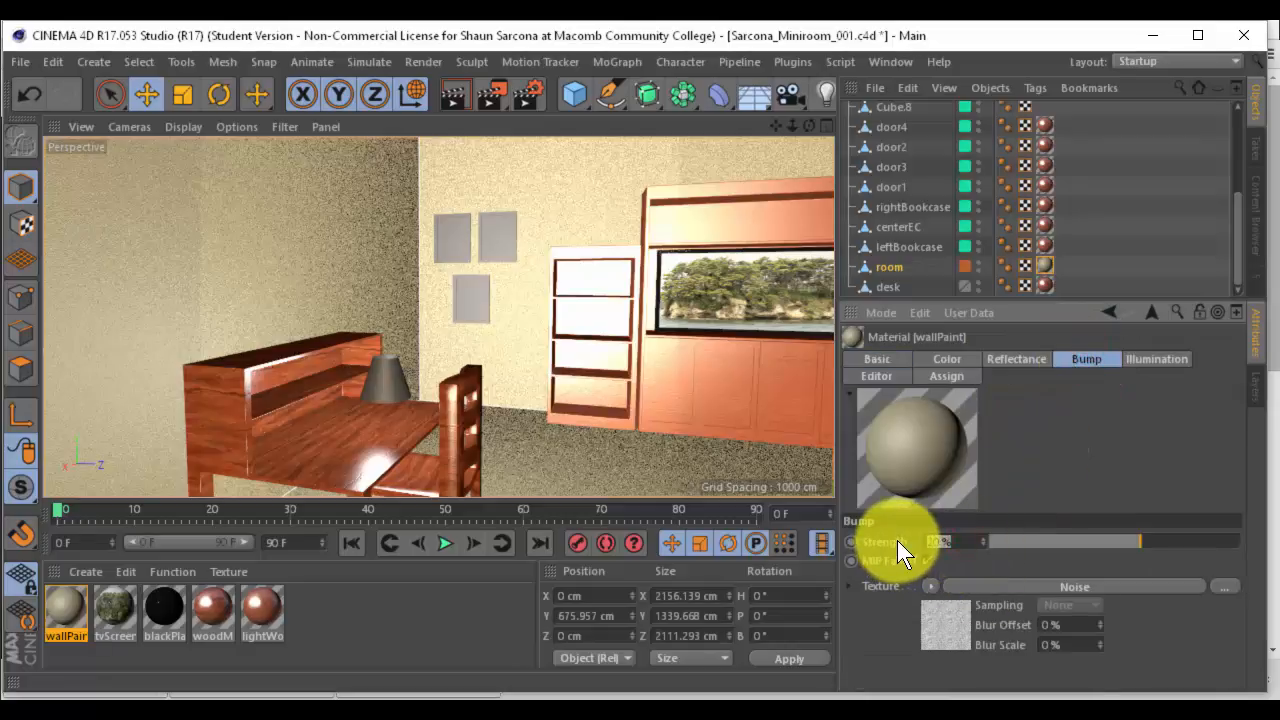
key("Return")
Change the wallPaint material's default specular type to Beckmann in its reflectance settings
left_click(1015, 360)
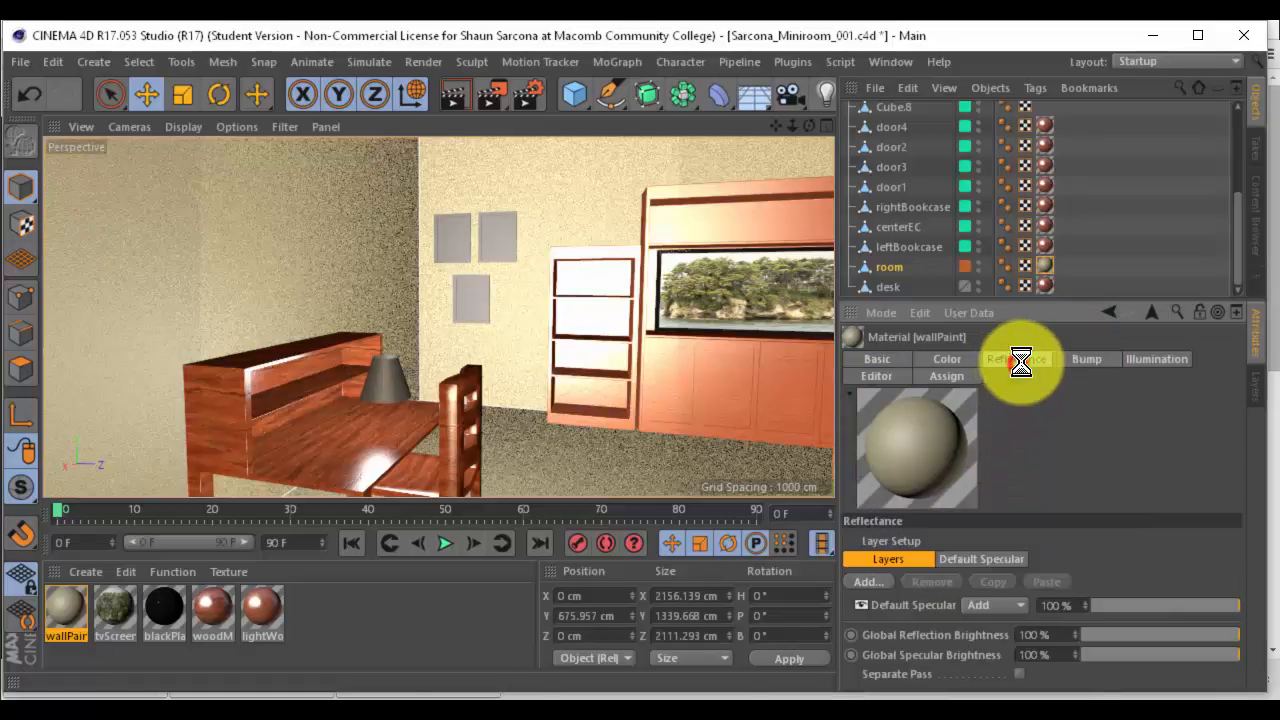
left_click(989, 557)
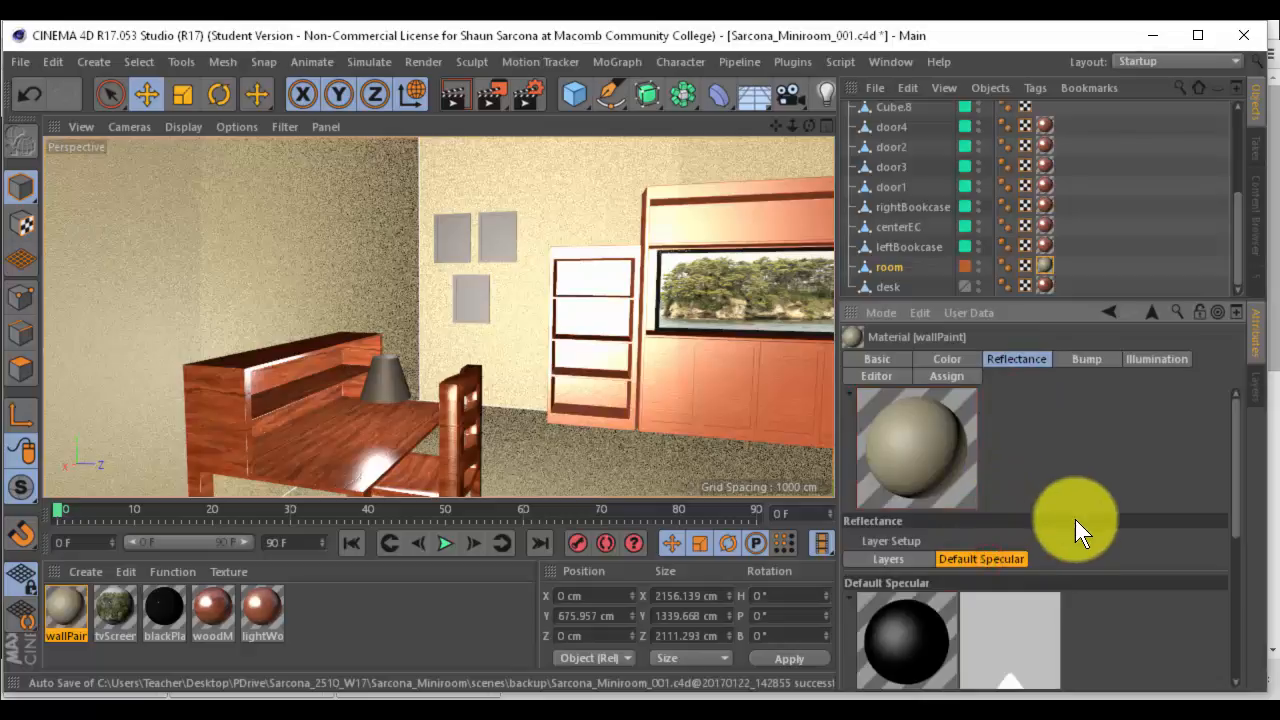
scroll(1075, 519, "down", 5)
left_click(1059, 581)
left_click(1045, 340)
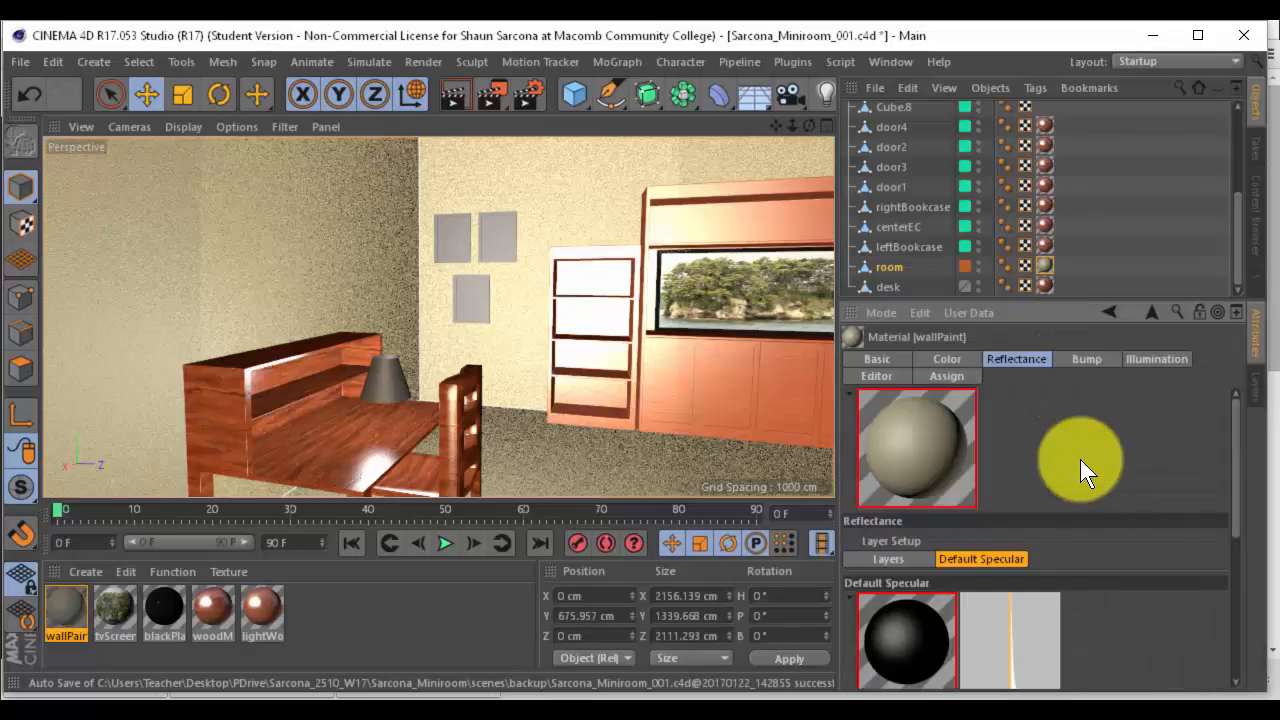
Set wallPaint's default specular to 21 % roughness, 9 % specular strength and 38 % layer color brightness
scroll(1106, 561, "down", 4)
left_click(1120, 487)
left_click_drag(1117, 443, 1084, 445)
scroll(903, 551, "up", 3)
left_click(1062, 604)
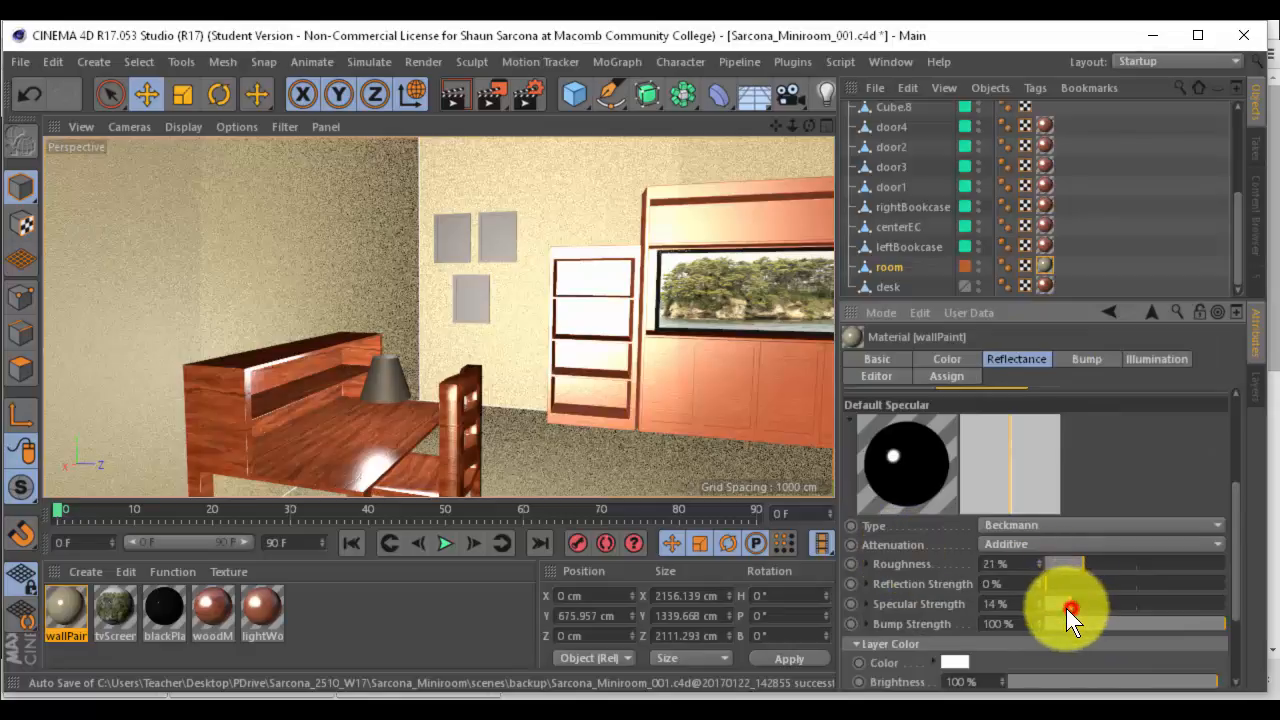
left_click_drag(1126, 672, 1088, 676)
Render the room to the Picture Viewer and check how the painted walls look
left_click_drag(701, 436, 484, 322, "alt")
scroll(633, 379, "down", 3)
key("shift+r")
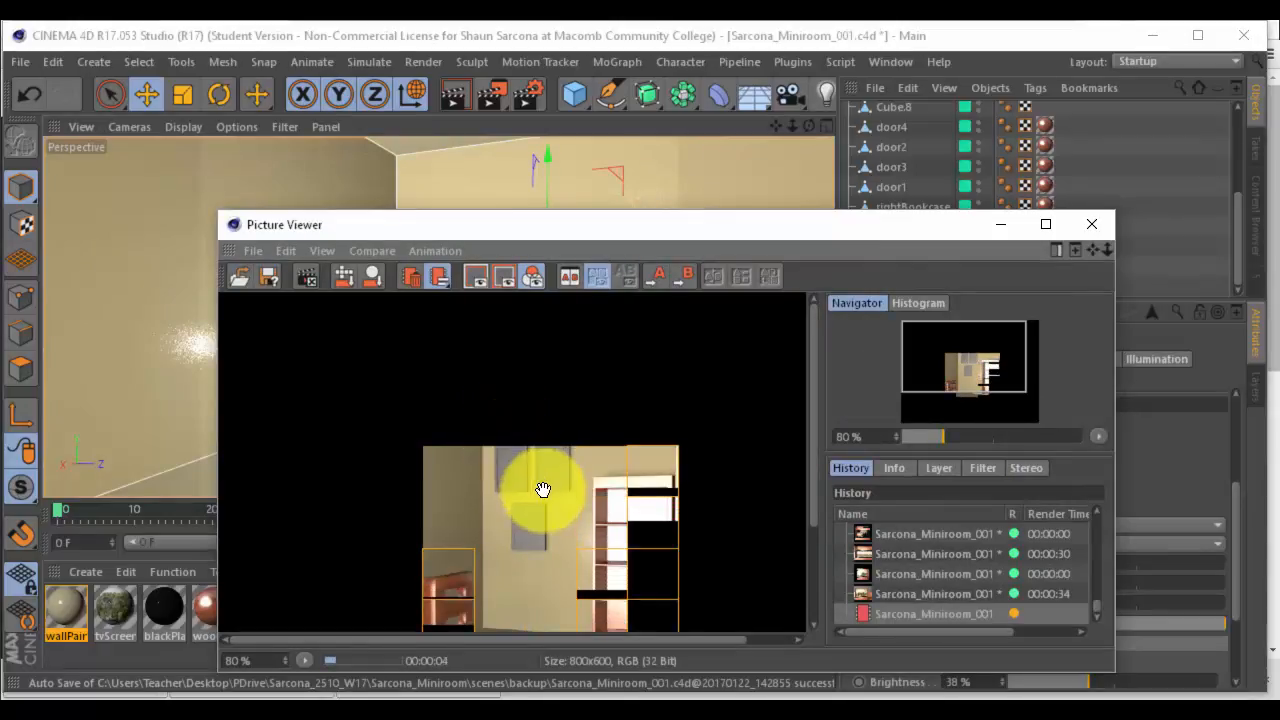
scroll(552, 512, "down", 1)
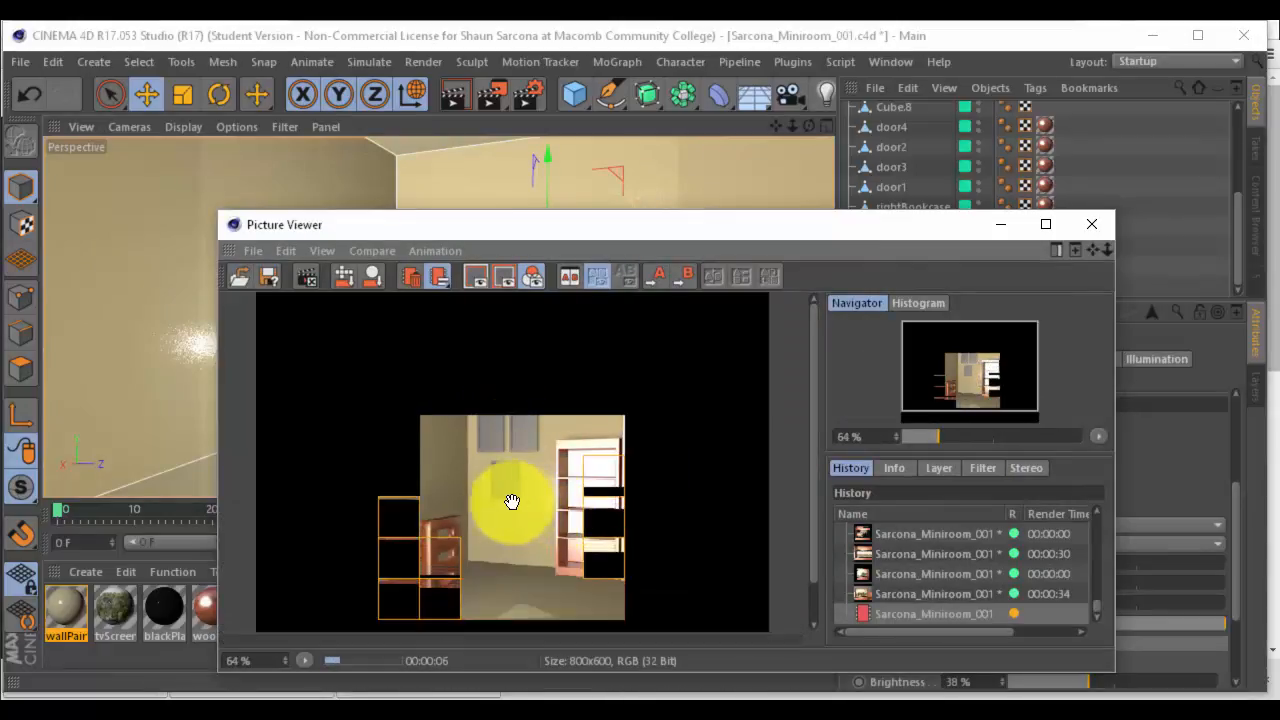
left_click_drag(733, 226, 486, 312)
left_click_drag(486, 312, 480, 302)
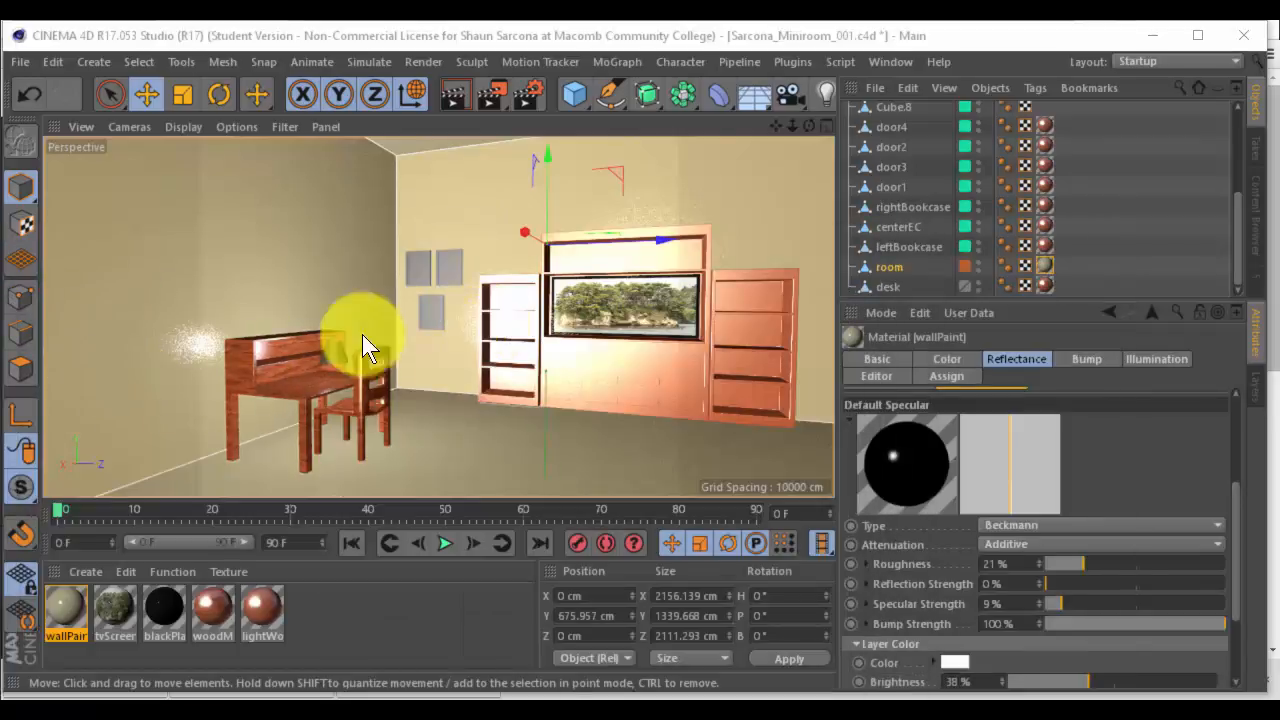
Create a new material and apply it to the lamp shade on the desk
right_click_drag(228, 334, 517, 375, "alt")
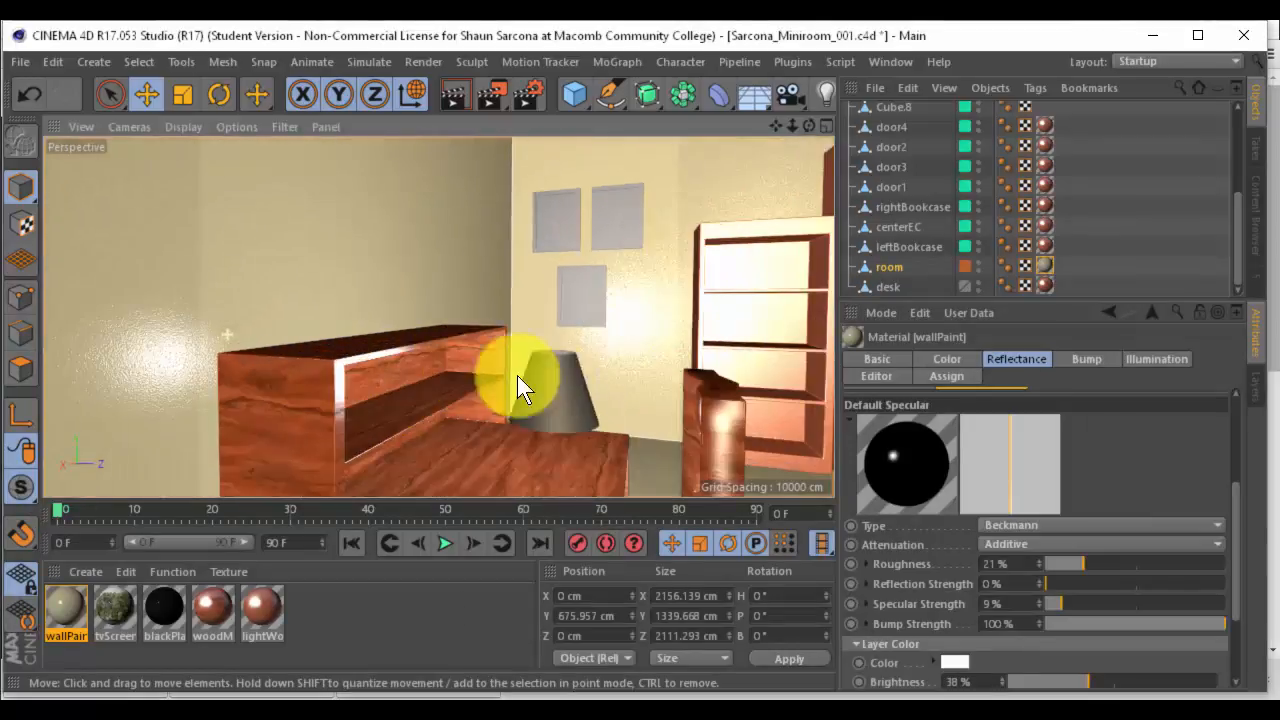
left_click(570, 388)
left_click_drag(579, 387, 490, 338, "alt")
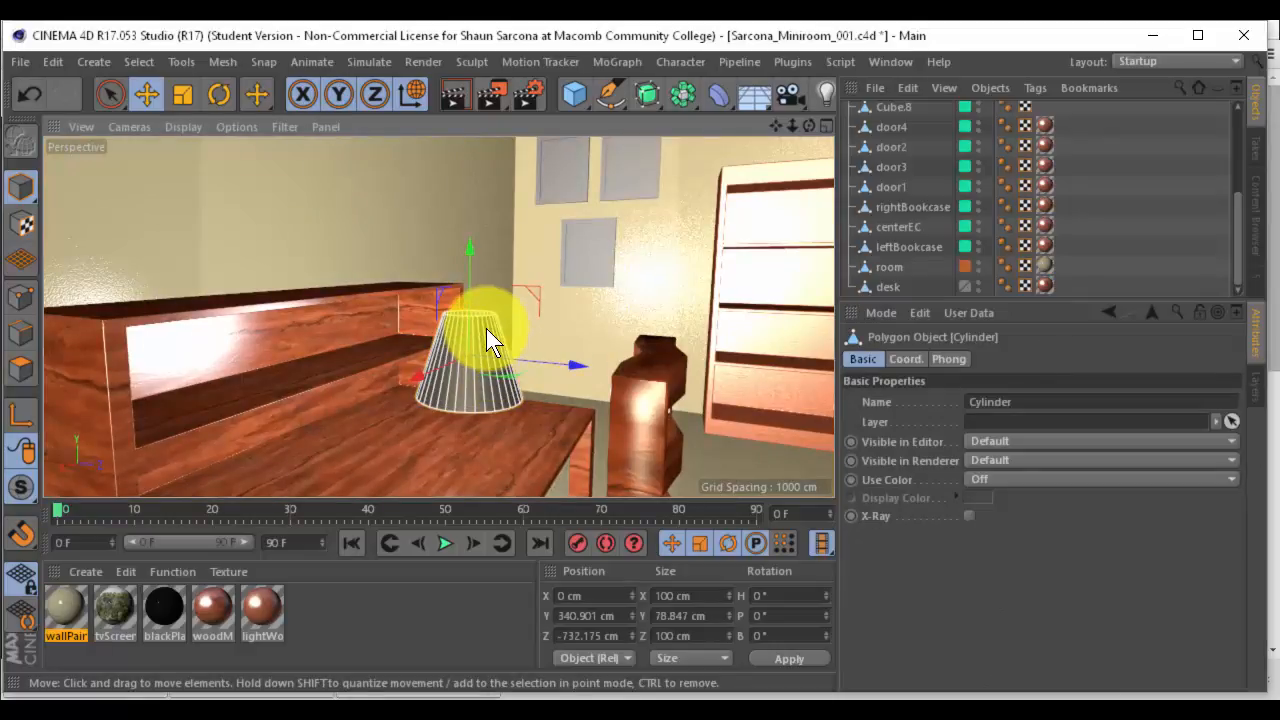
double_click(334, 620)
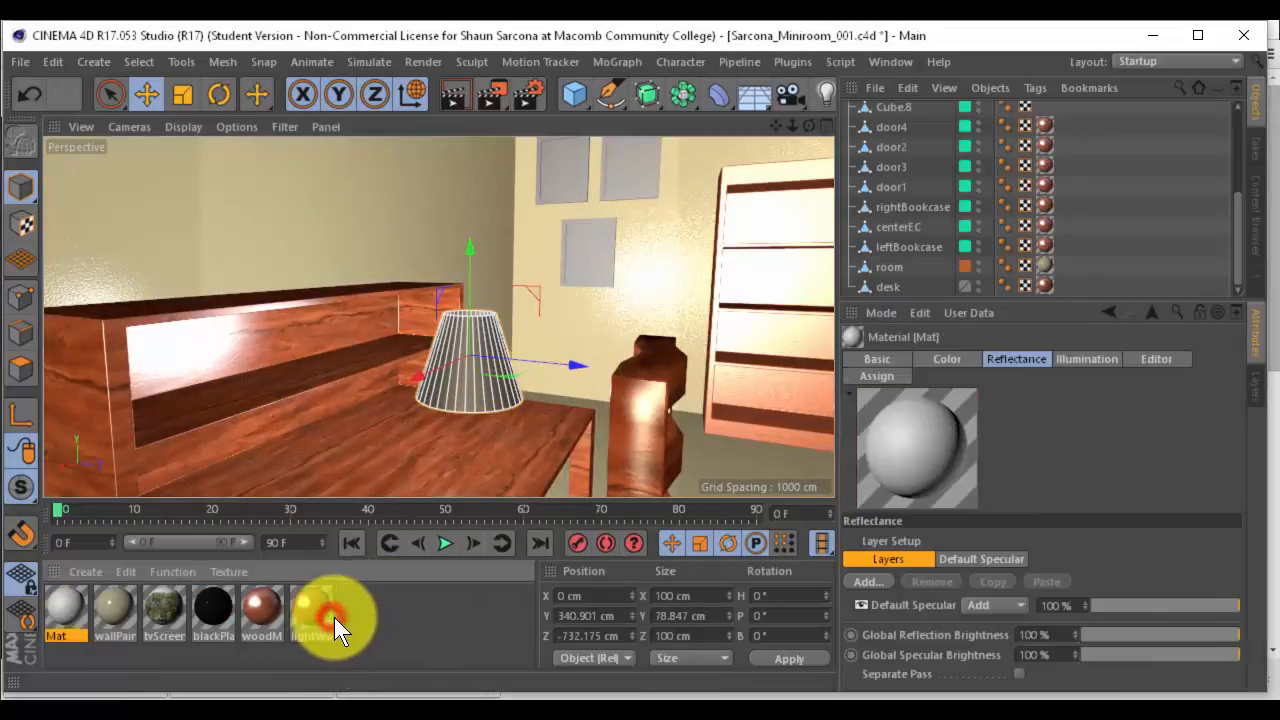
left_click_drag(62, 612, 480, 377)
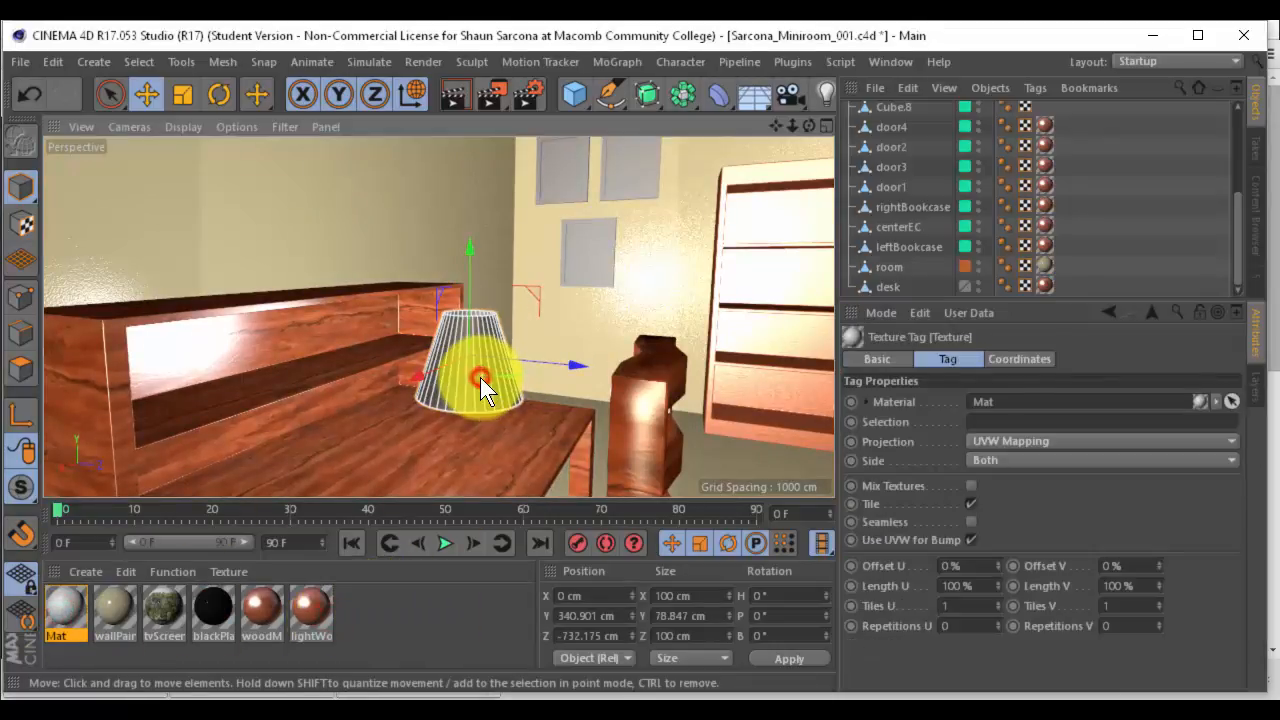
Rename the lamp shade's Cylinder object as lampShade
left_click(480, 377)
scroll(912, 209, "up", 3)
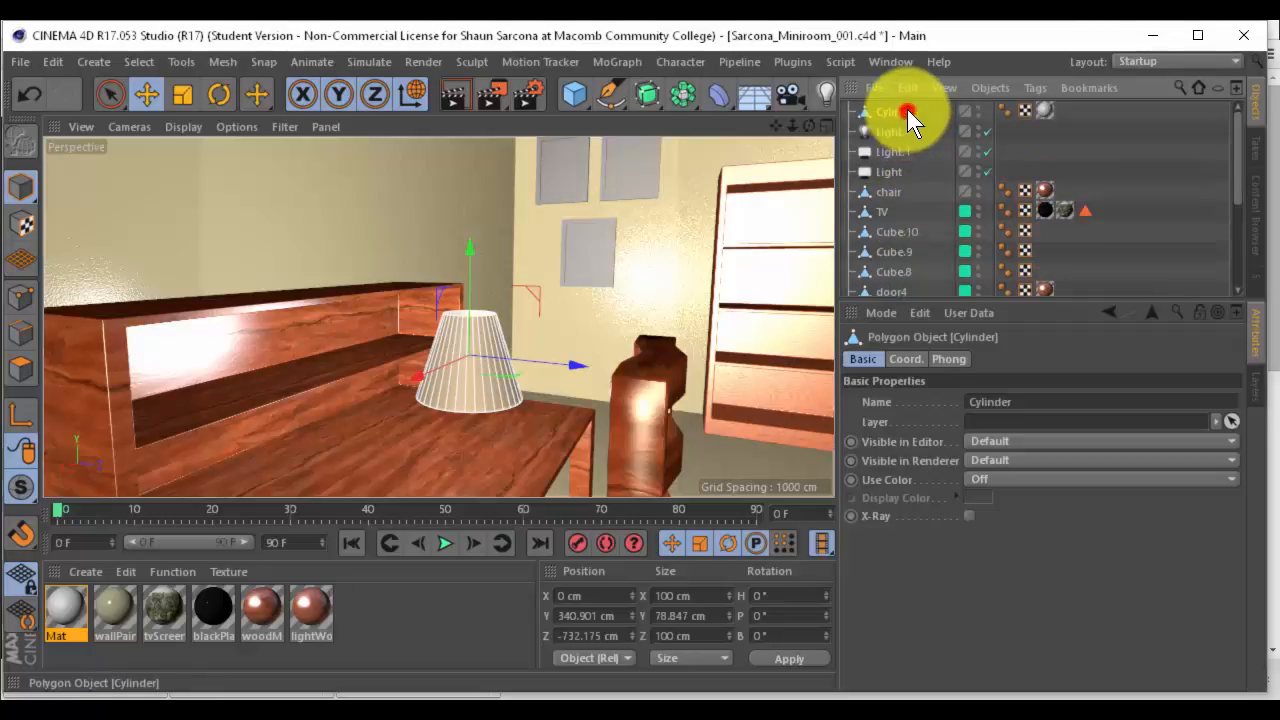
double_click(888, 111)
type("lamp shad")
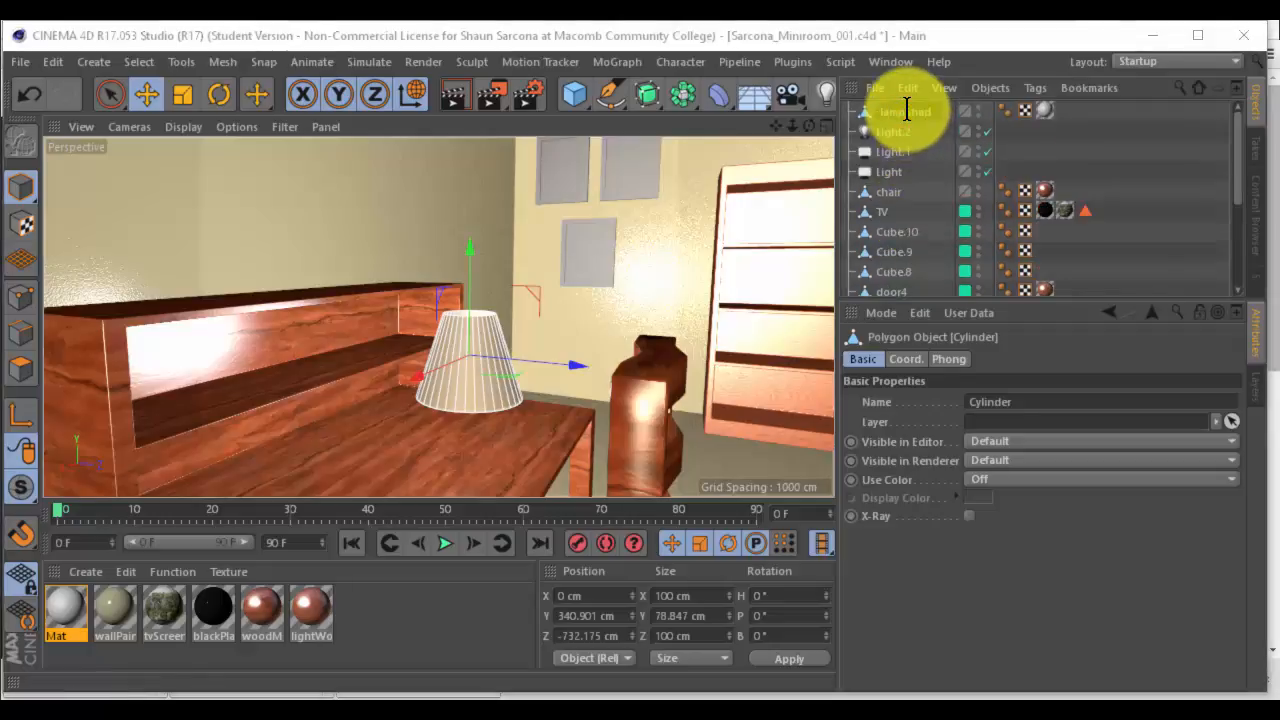
type("e")
key("Return")
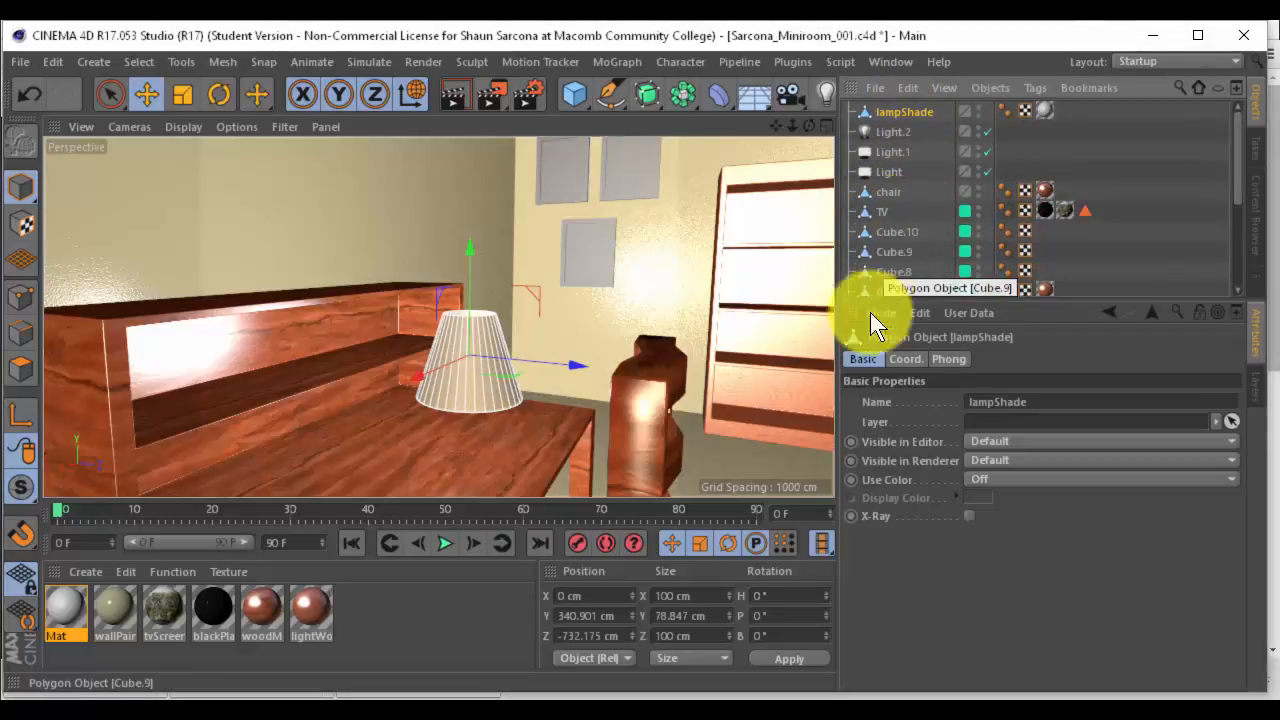
Rename the lamp shade's new material as lampShade_M
left_click(57, 621)
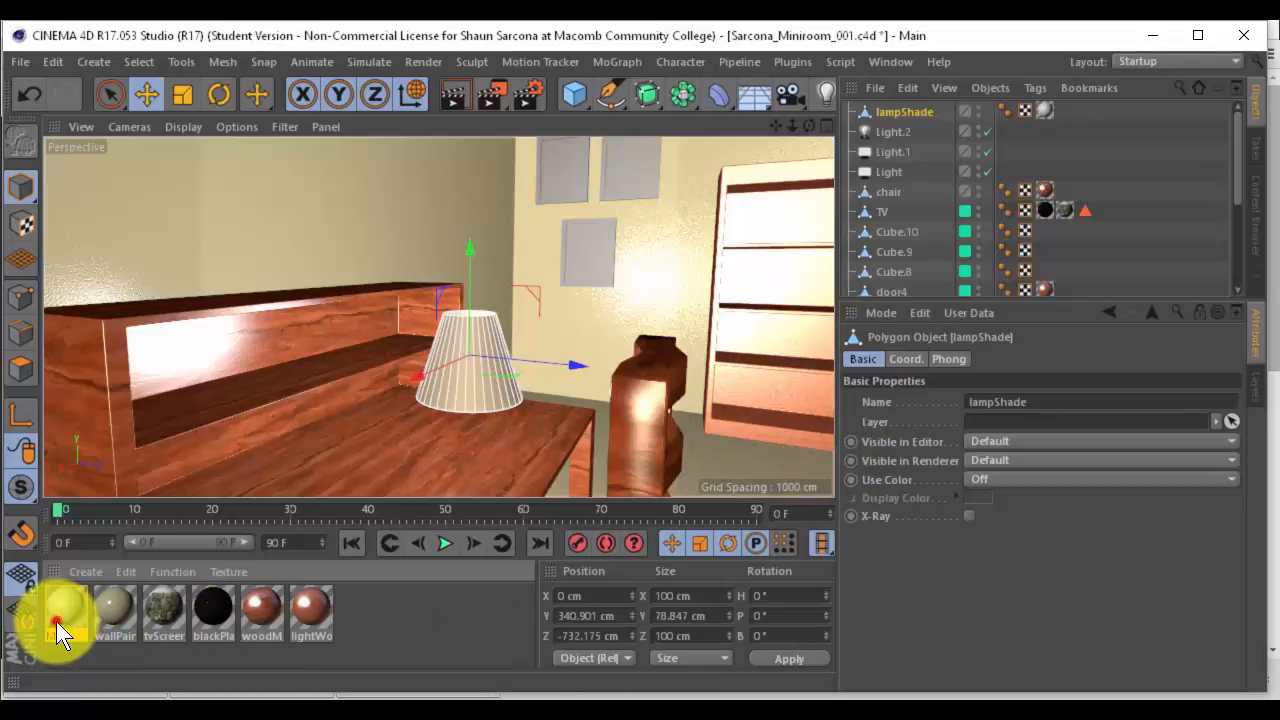
double_click(56, 621)
left_click(942, 160)
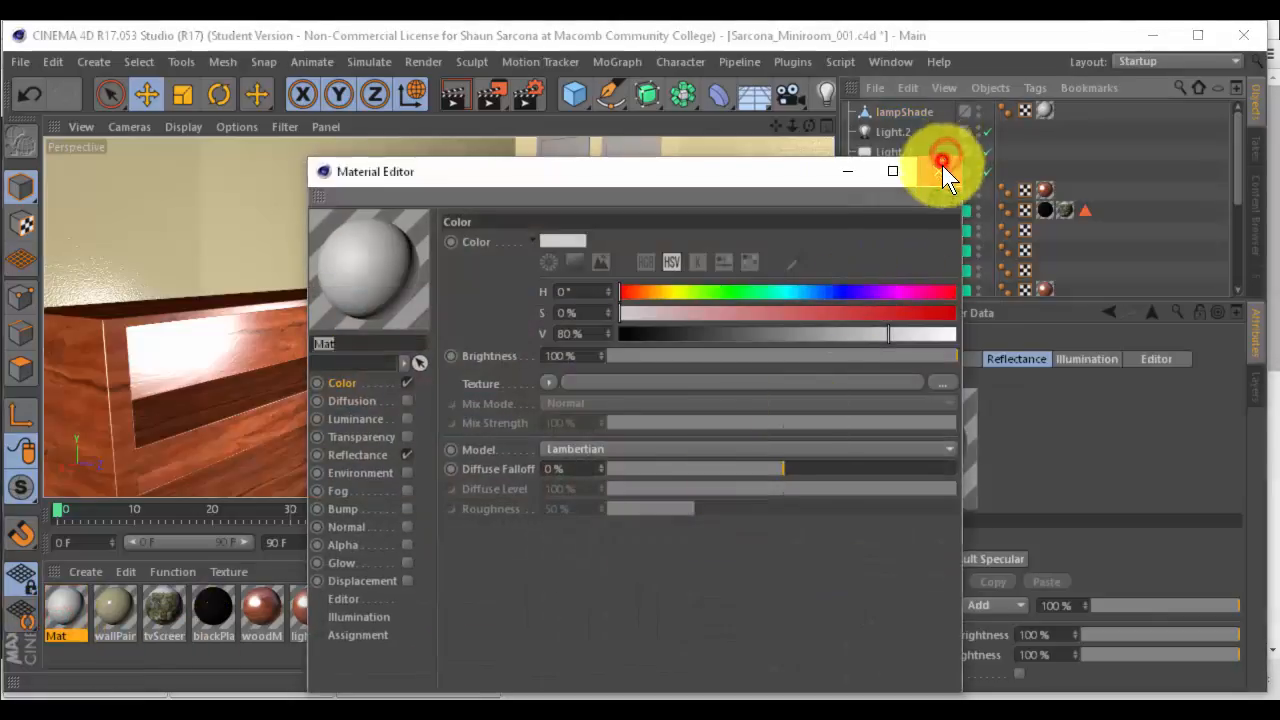
left_click(942, 165)
left_click(880, 358)
left_click(948, 541)
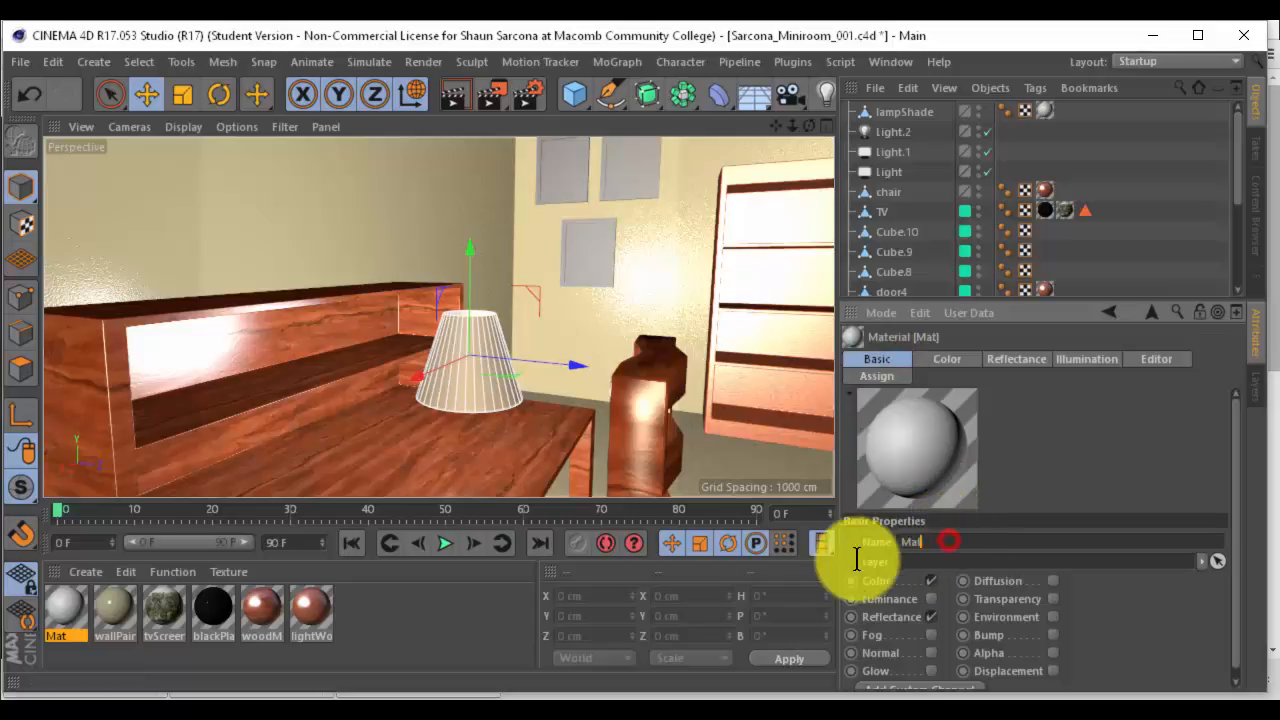
type("lampSha")
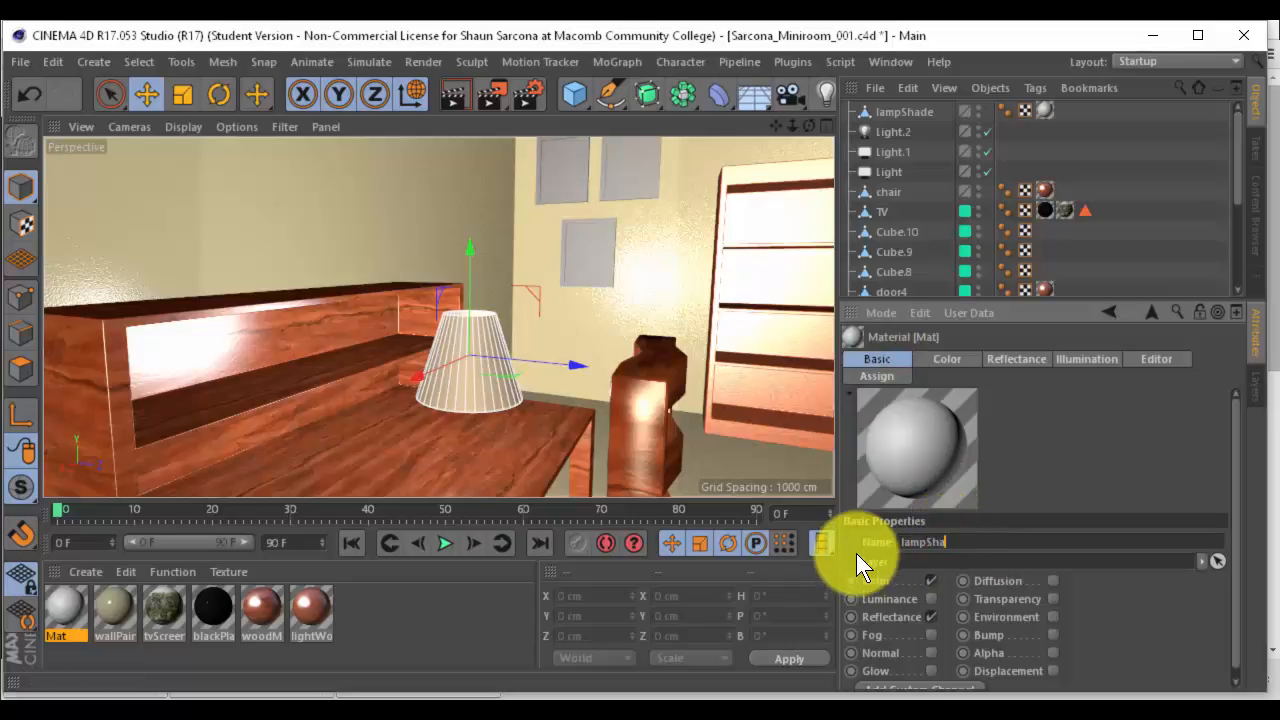
type("de_M")
key("Return")
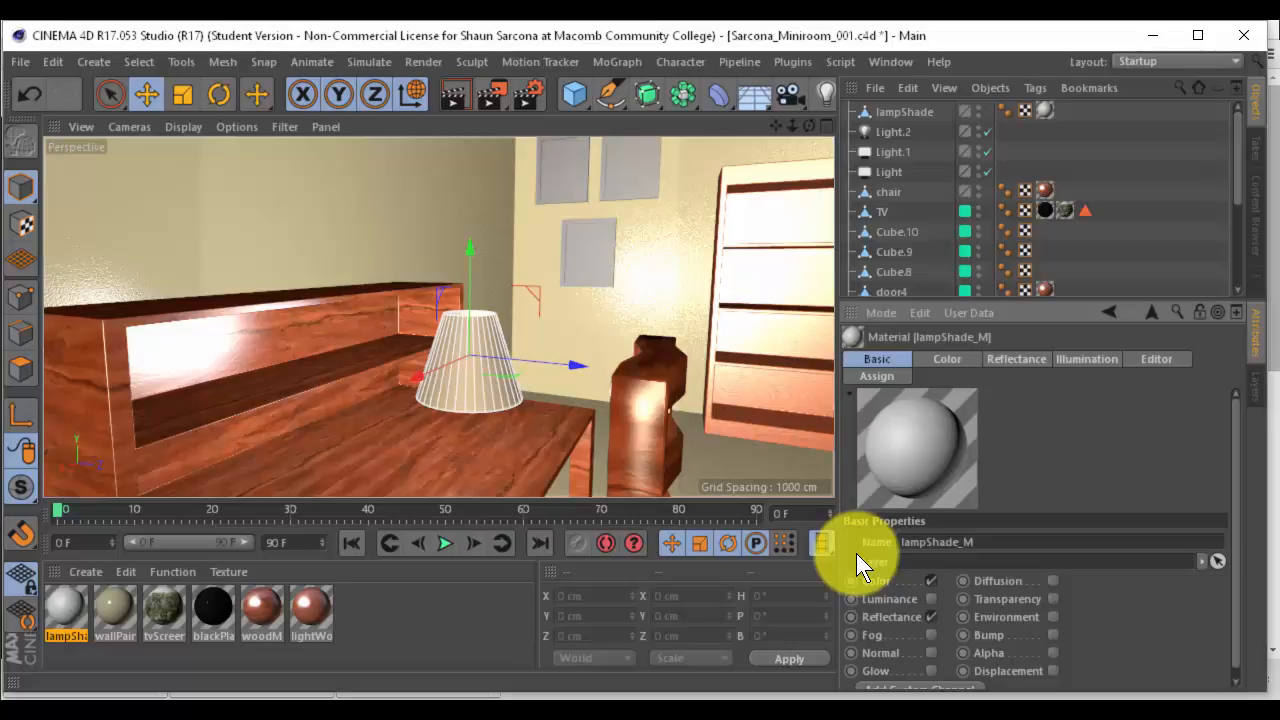
Change the lampShade_M color to a pale yellow with hue 49°, saturation 26 % and value 92 %
left_click(938, 357)
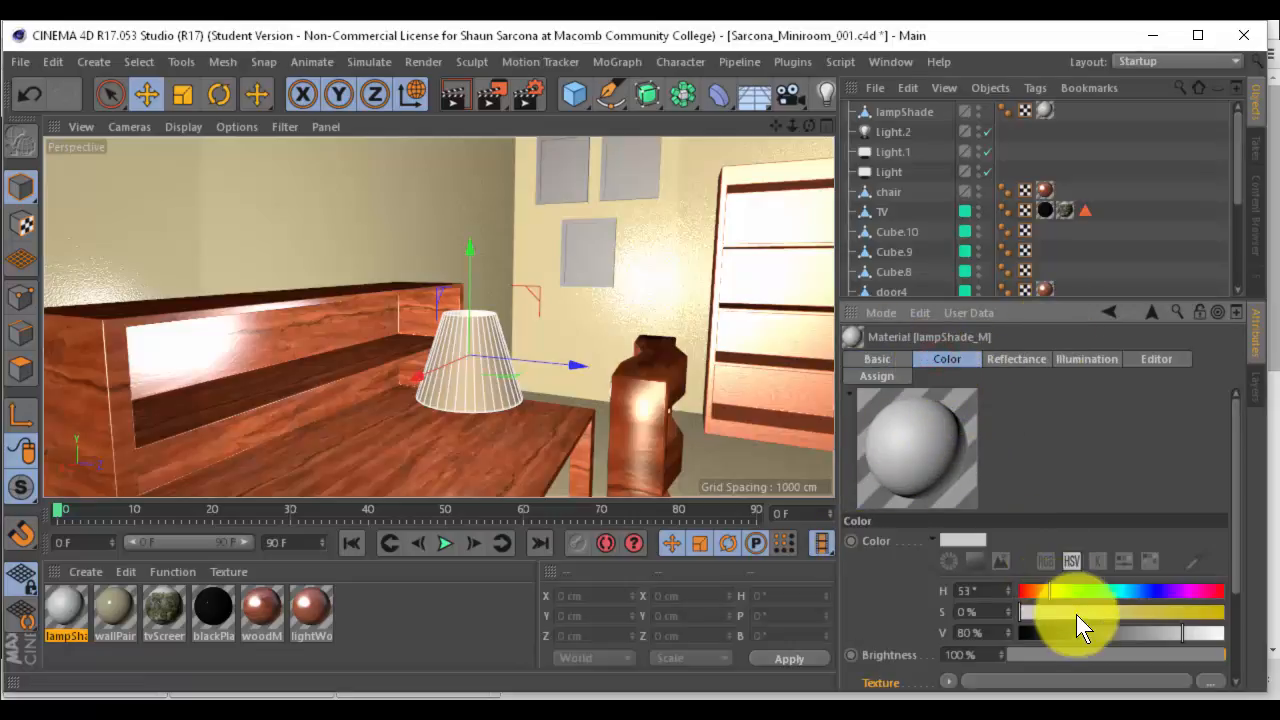
mouse_move(1091, 618)
left_mouse_down()
mouse_move(1154, 619)
mouse_move(1105, 611)
left_mouse_up()
left_click(1047, 592)
left_click_drag(1183, 630, 1207, 632)
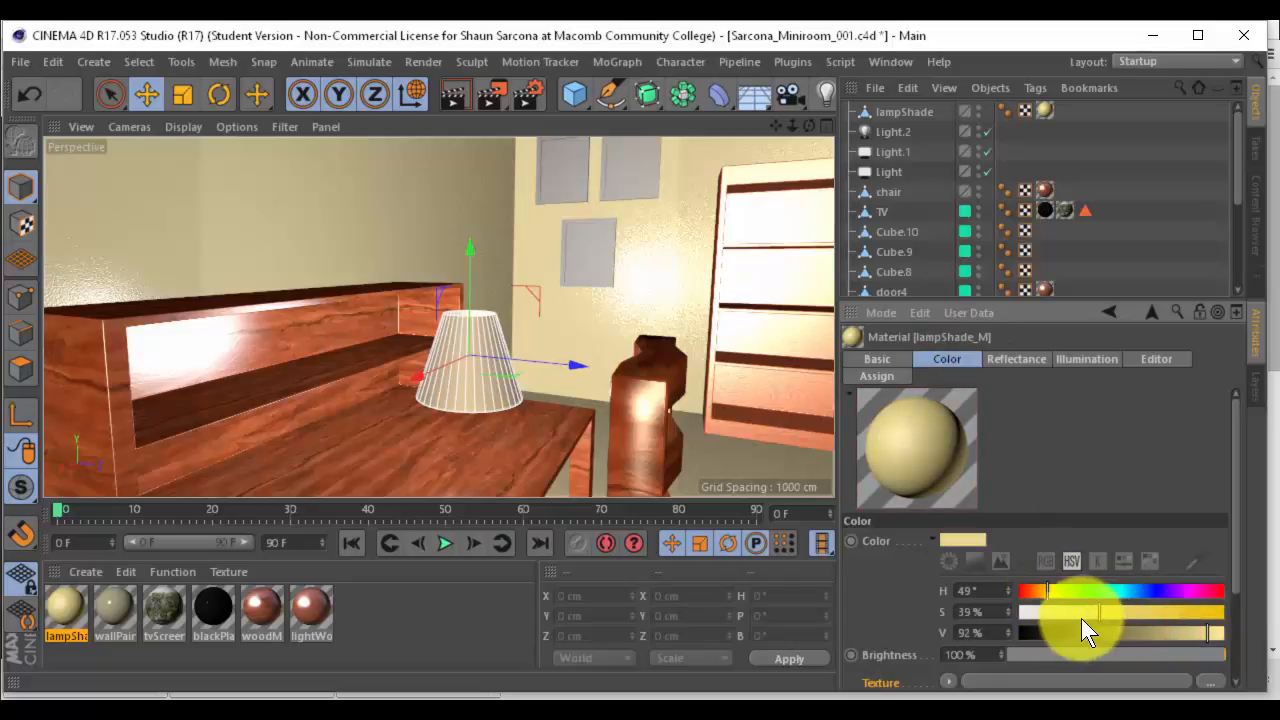
left_click_drag(1079, 611, 1073, 611)
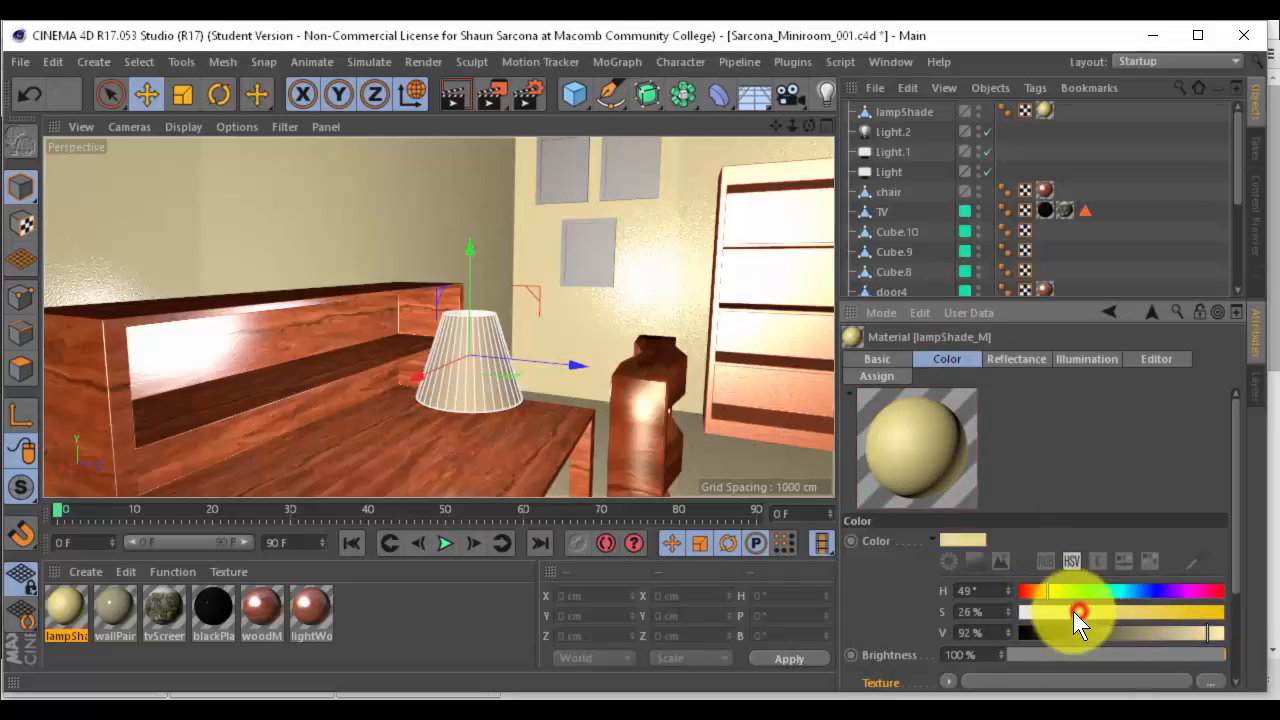
Enable the Transparency channel of the lampShade_M material and open its settings
left_click(877, 358)
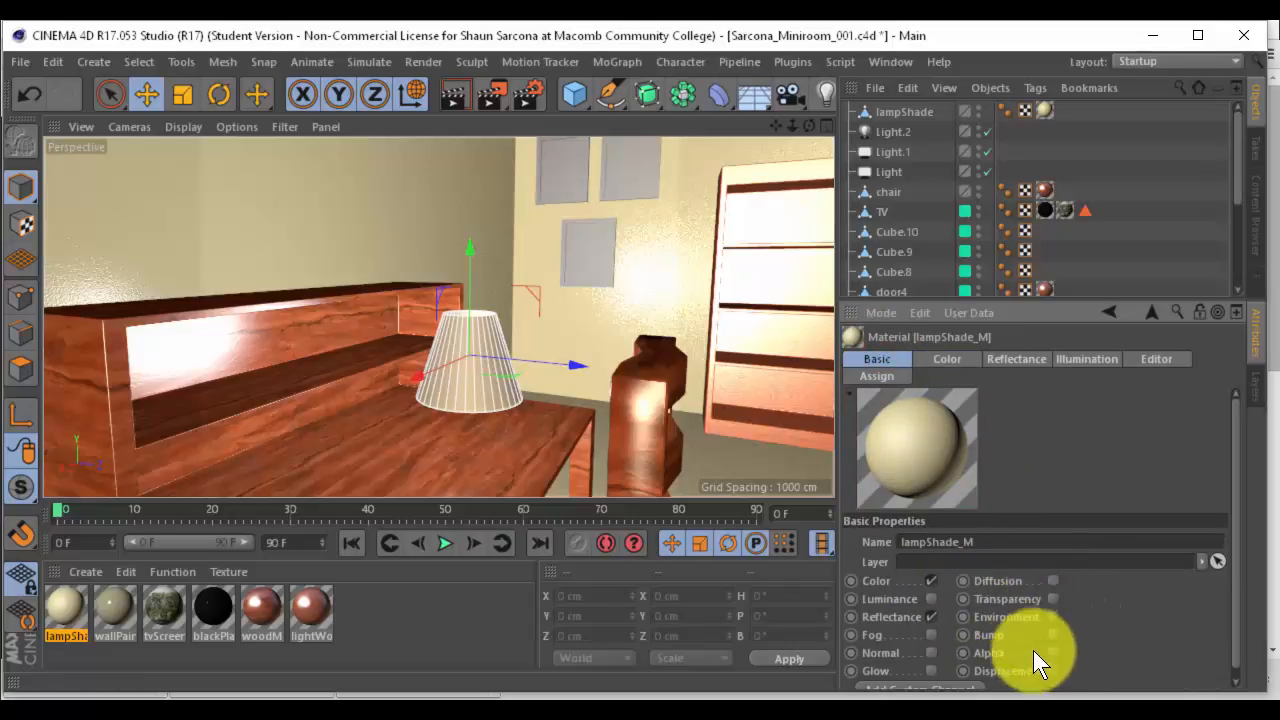
left_click(1055, 596)
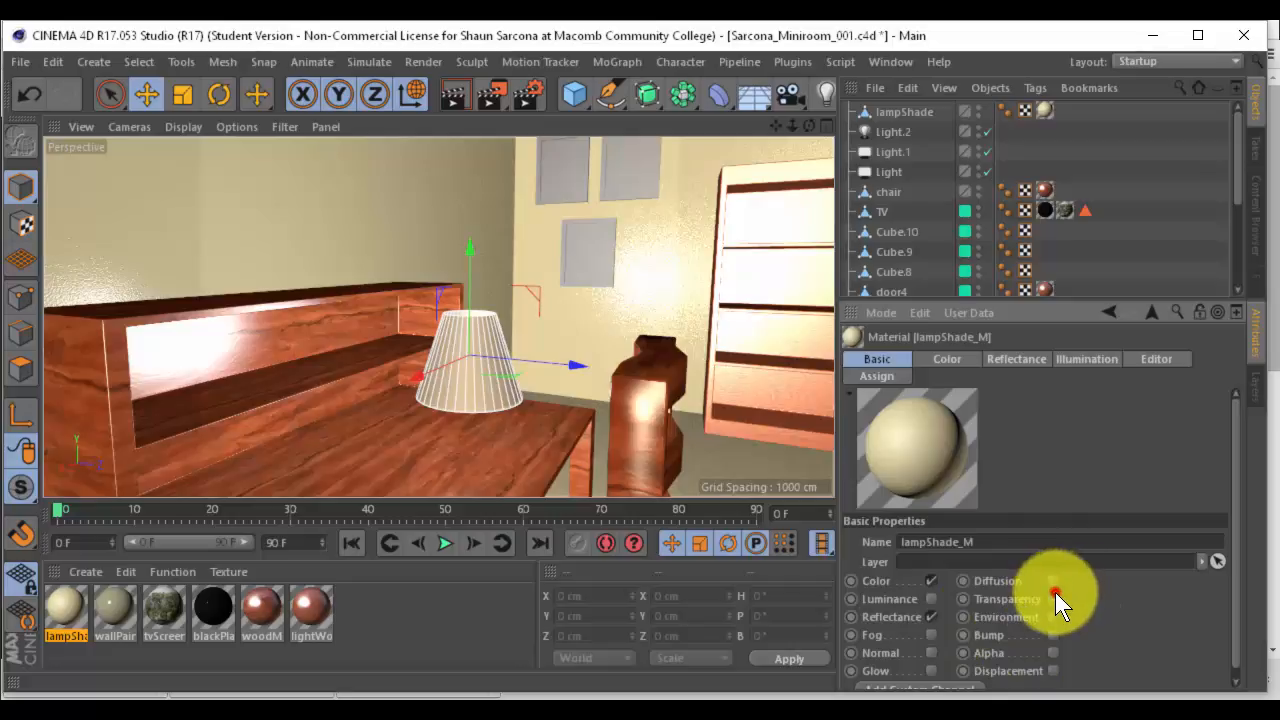
left_click(1030, 356)
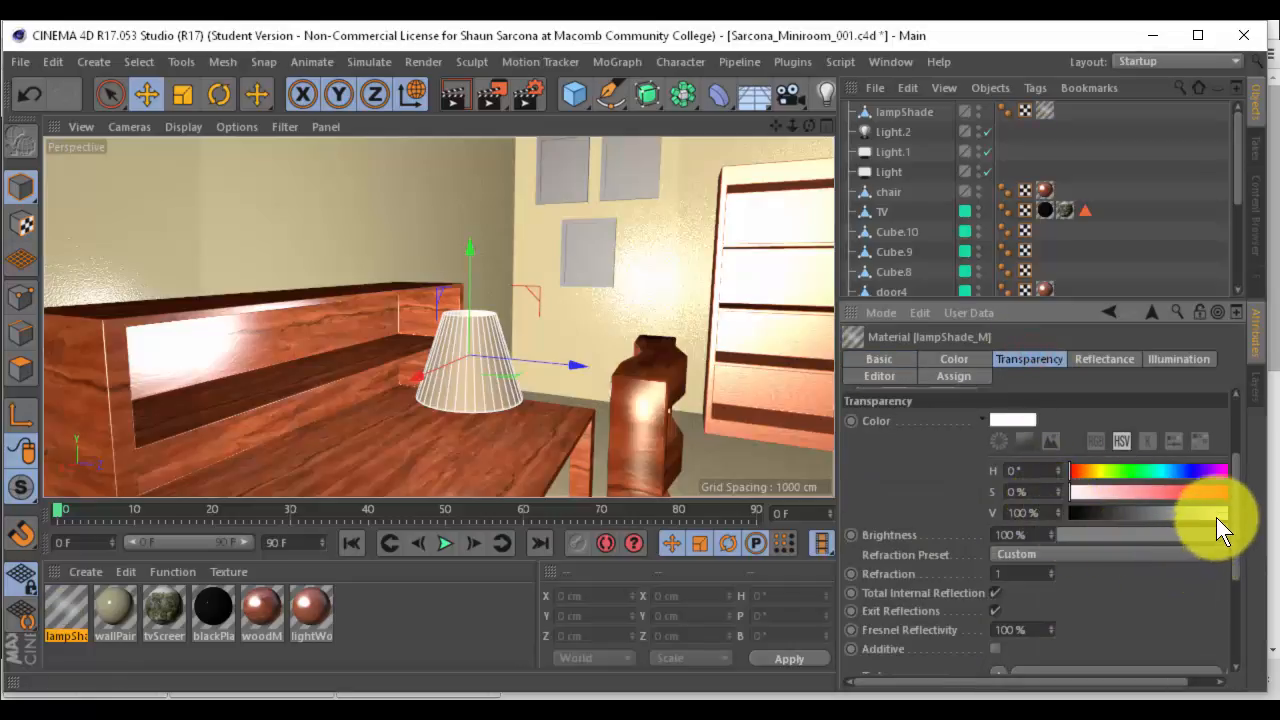
Set the transparency color value of the lampShade_M material to 55 % and review its refraction and absorption settings
mouse_move(1164, 512)
left_mouse_down()
mouse_move(1069, 511)
mouse_move(1156, 513)
left_mouse_up()
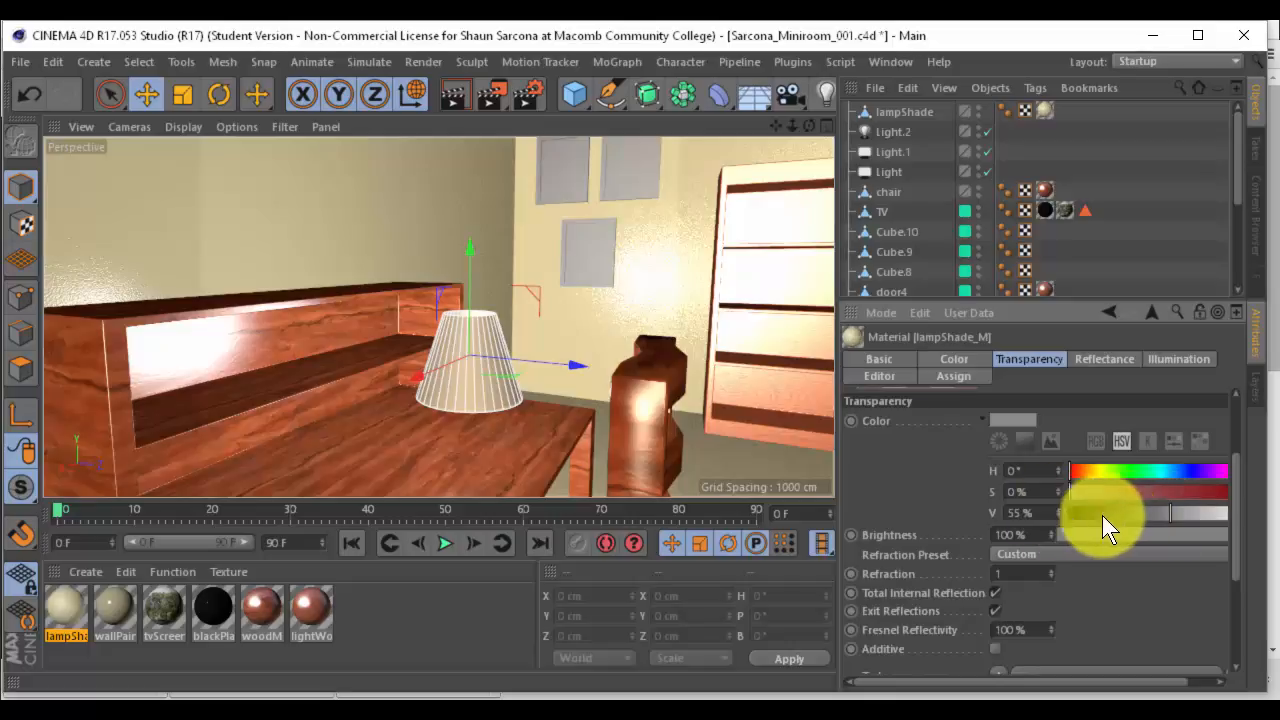
scroll(1119, 618, "down", 4)
scroll(1106, 612, "up", 4)
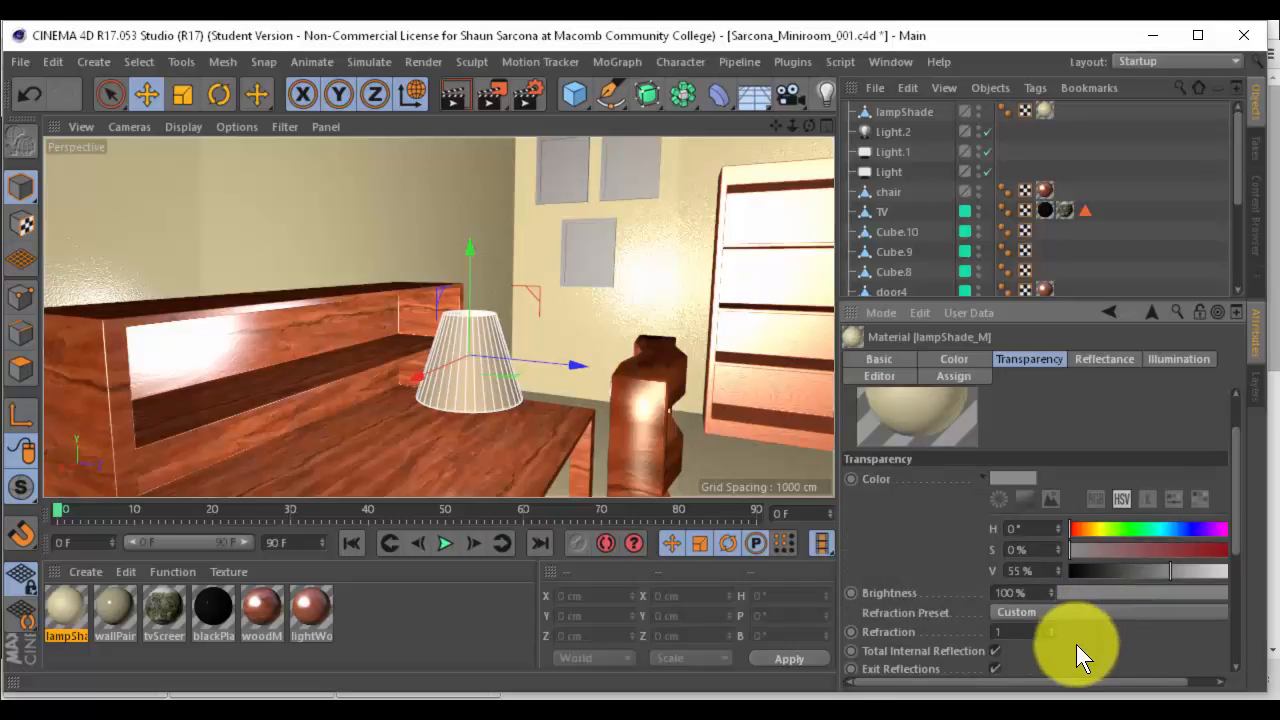
scroll(1076, 644, "down", 2)
left_click_drag(1024, 511, 943, 517)
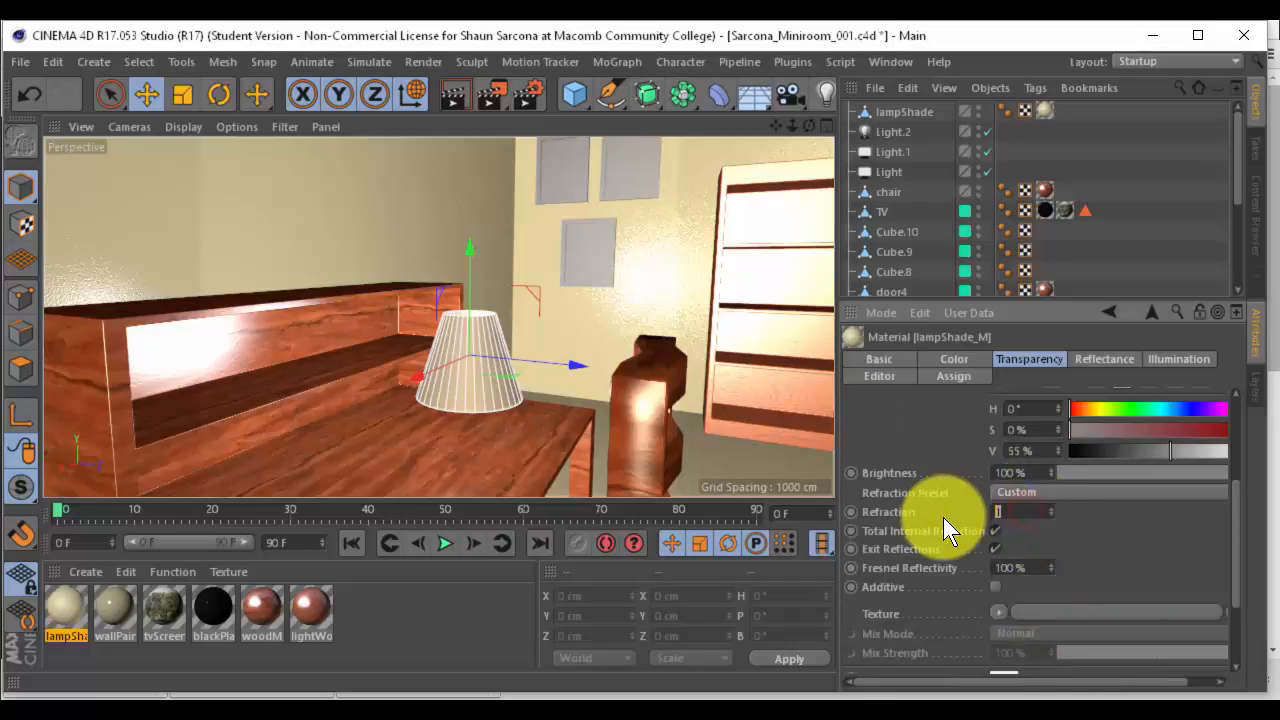
scroll(1076, 552, "down", 3)
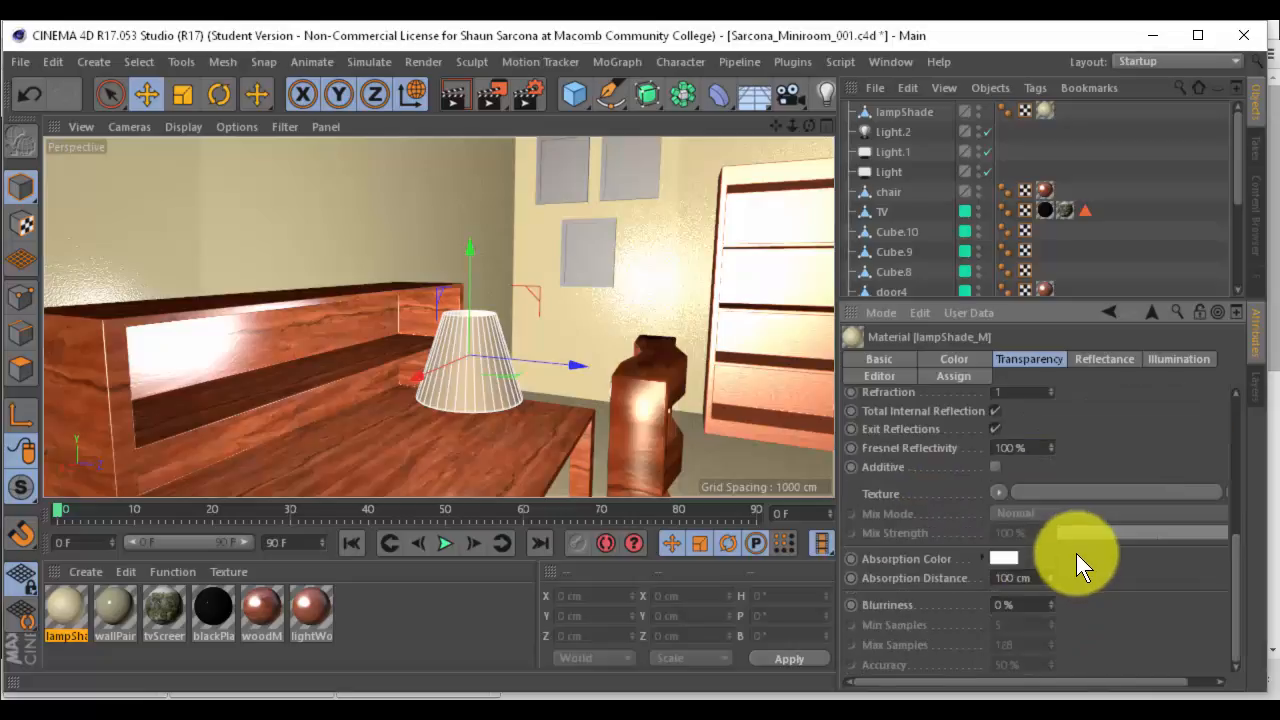
Enable the Luminance channel of the lampShade_M material and set its brightness to 16 %
left_click(1179, 360)
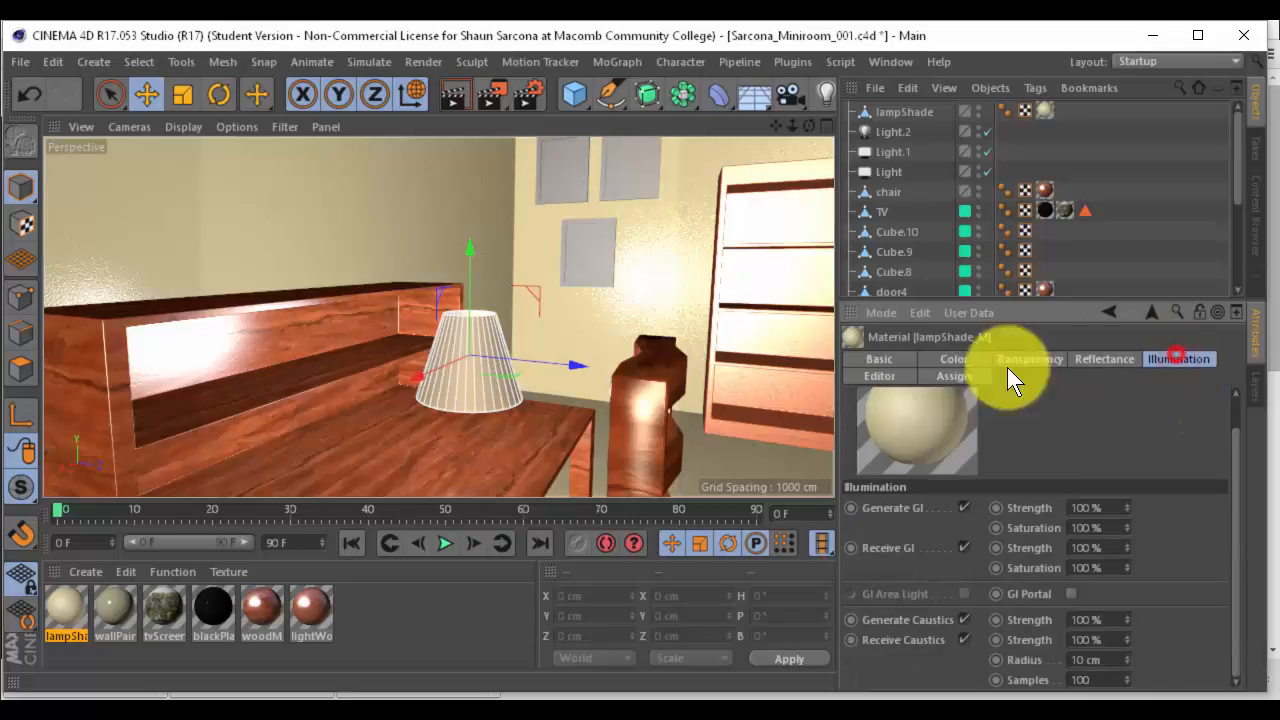
left_click(905, 360)
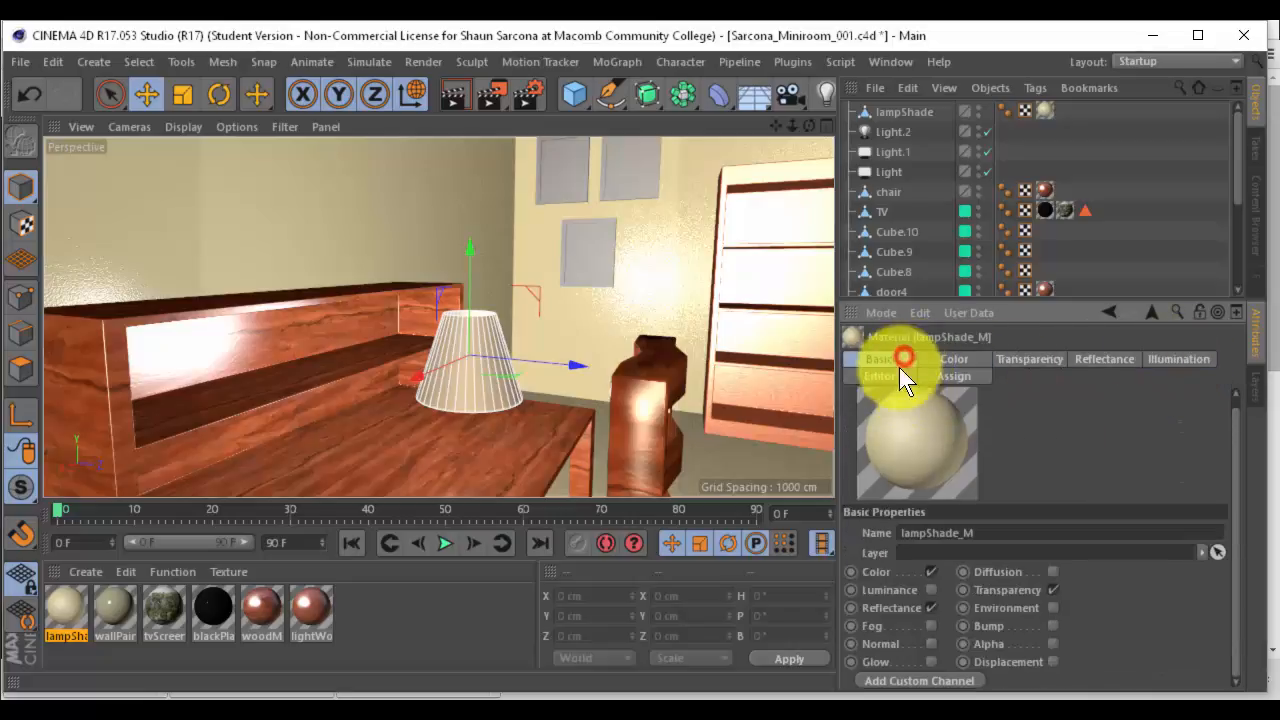
left_click(930, 589)
left_click(1015, 359)
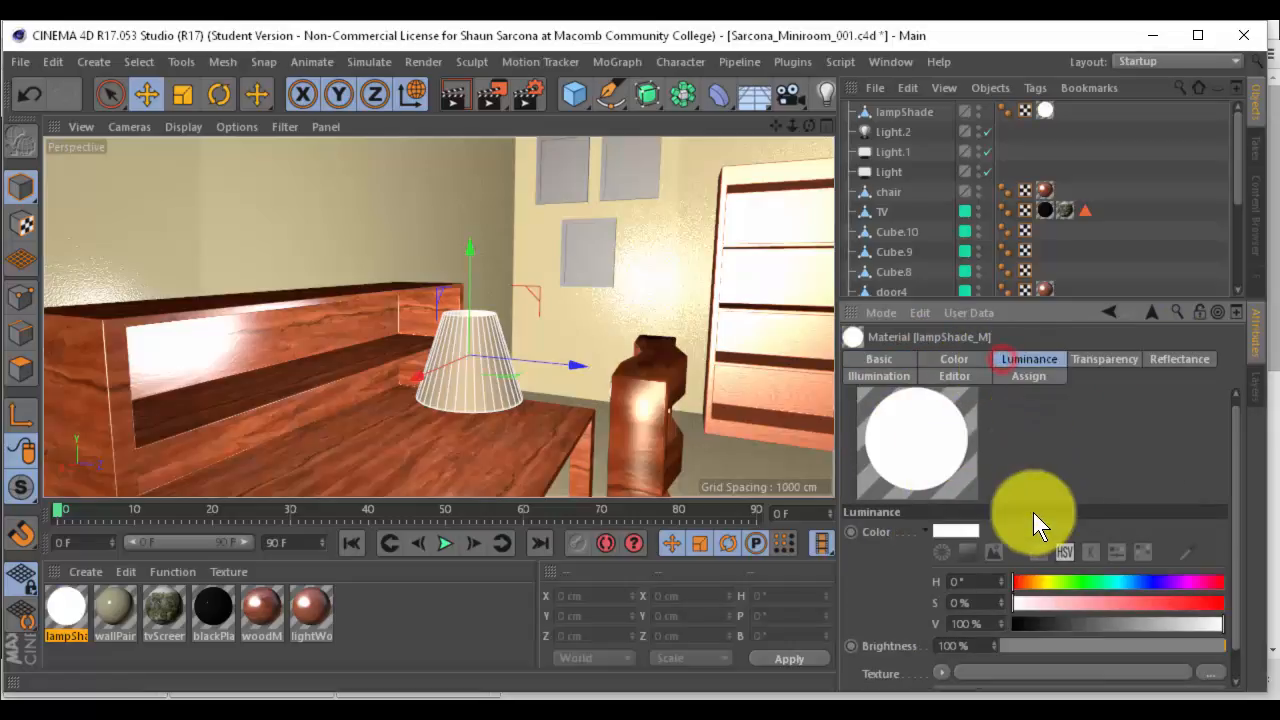
left_click_drag(1086, 613, 1037, 613)
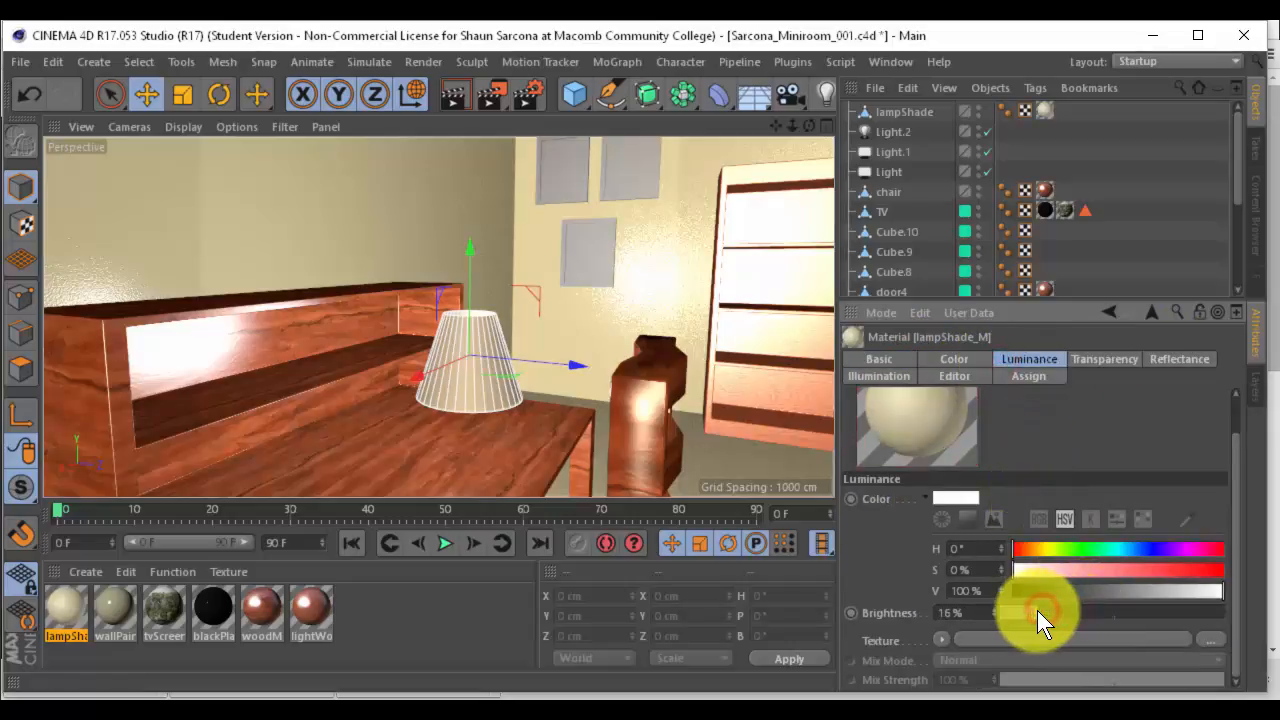
left_click(898, 358)
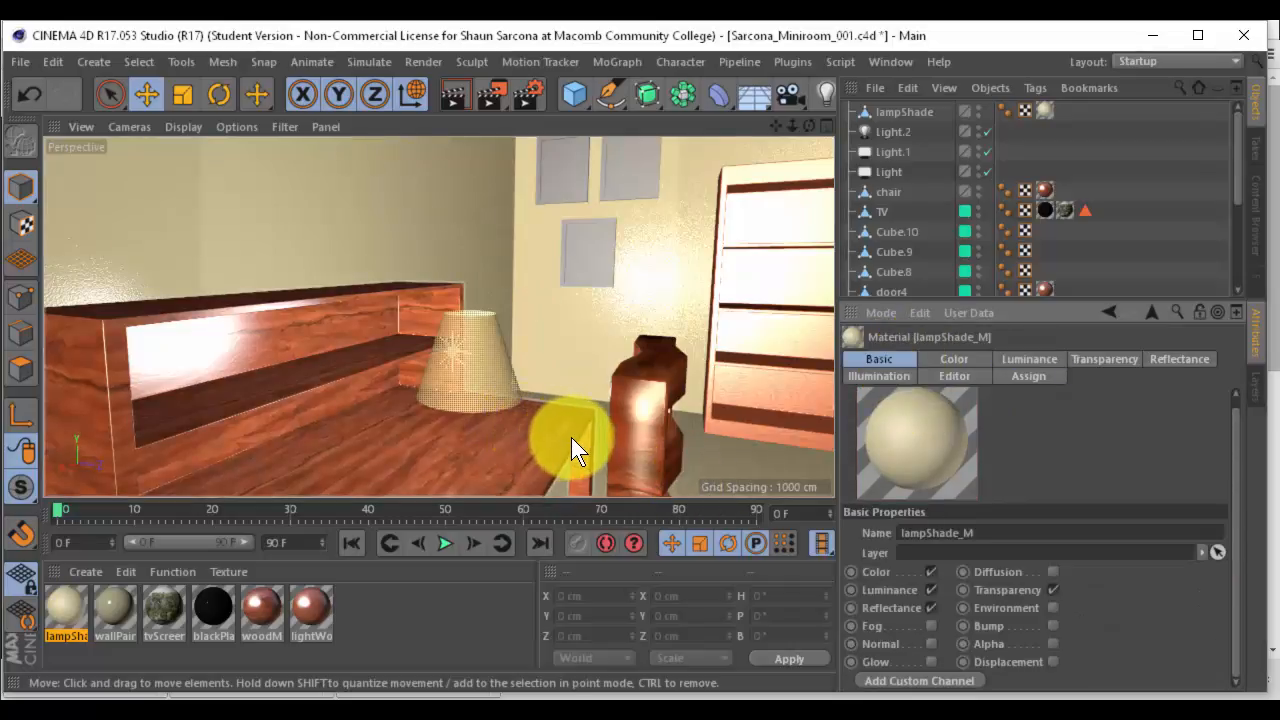
Frame the desk, chair, lamp and shelves in the perspective view and render it to the Picture Viewer
left_click_drag(554, 405, 587, 406, "alt")
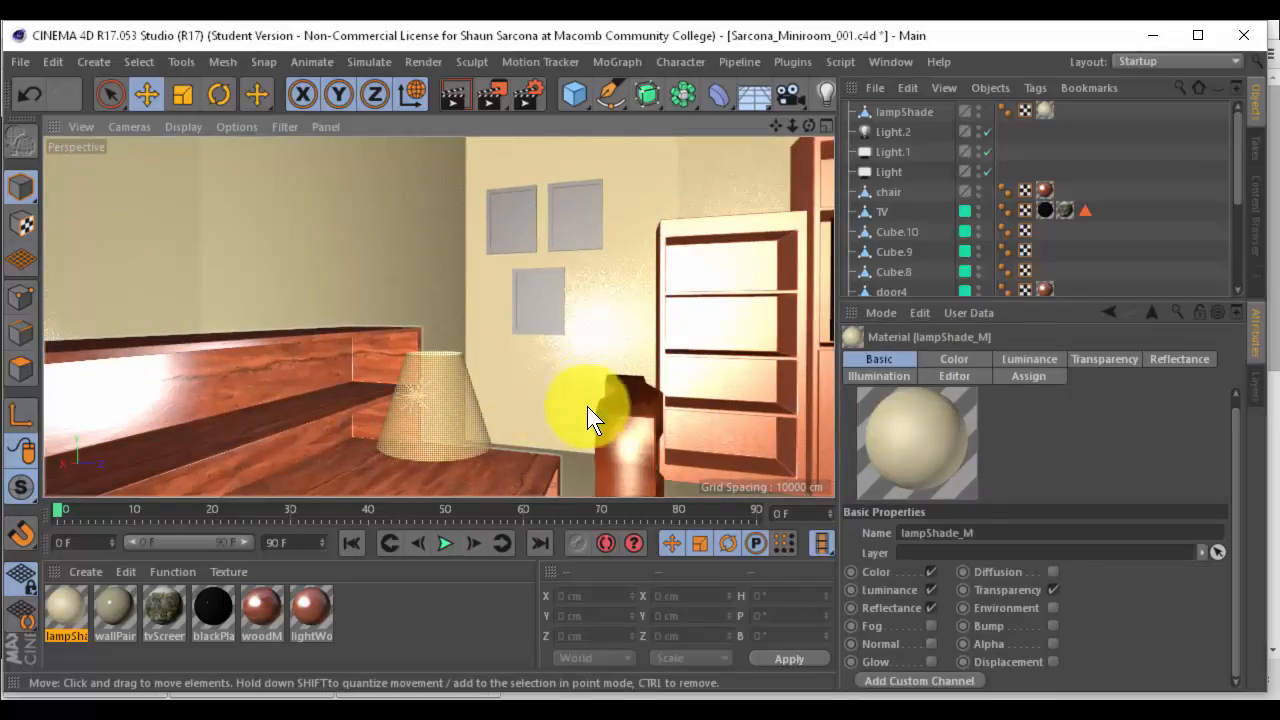
right_click_drag(577, 405, 543, 409, "alt")
left_click_drag(543, 409, 521, 334, "alt")
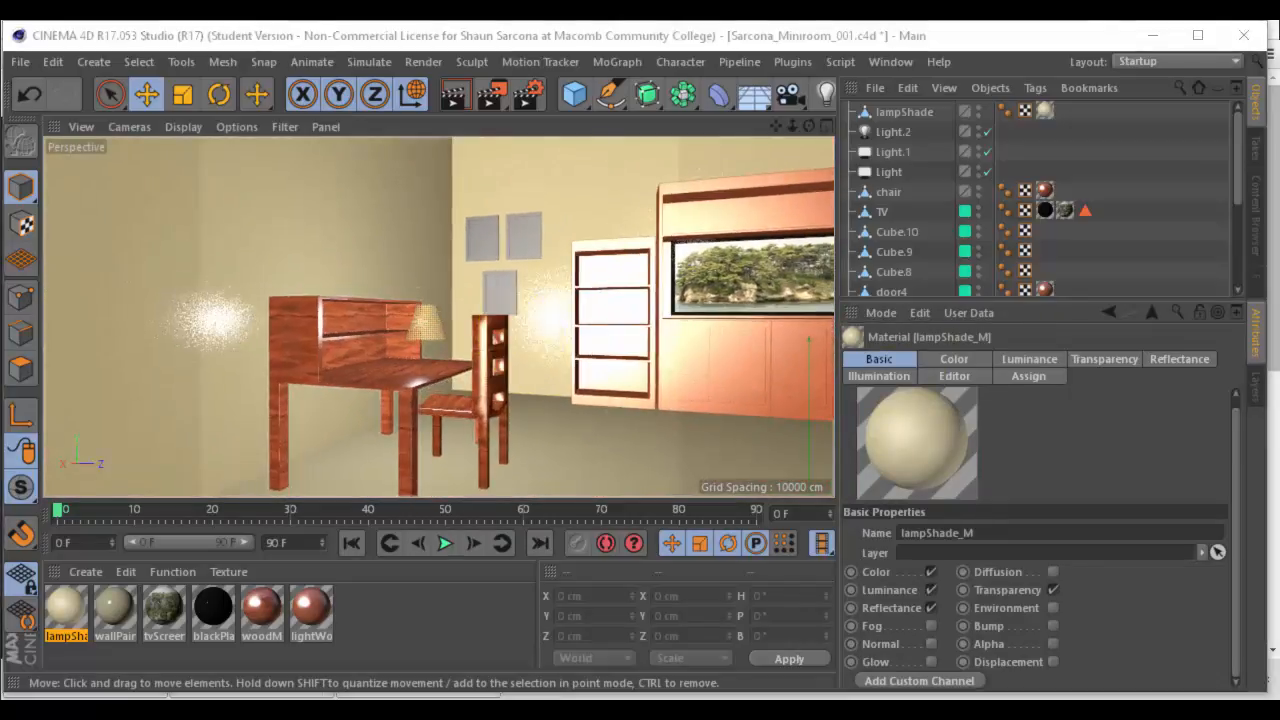
key("shift+r")
left_click_drag(127, 340, 643, 100)
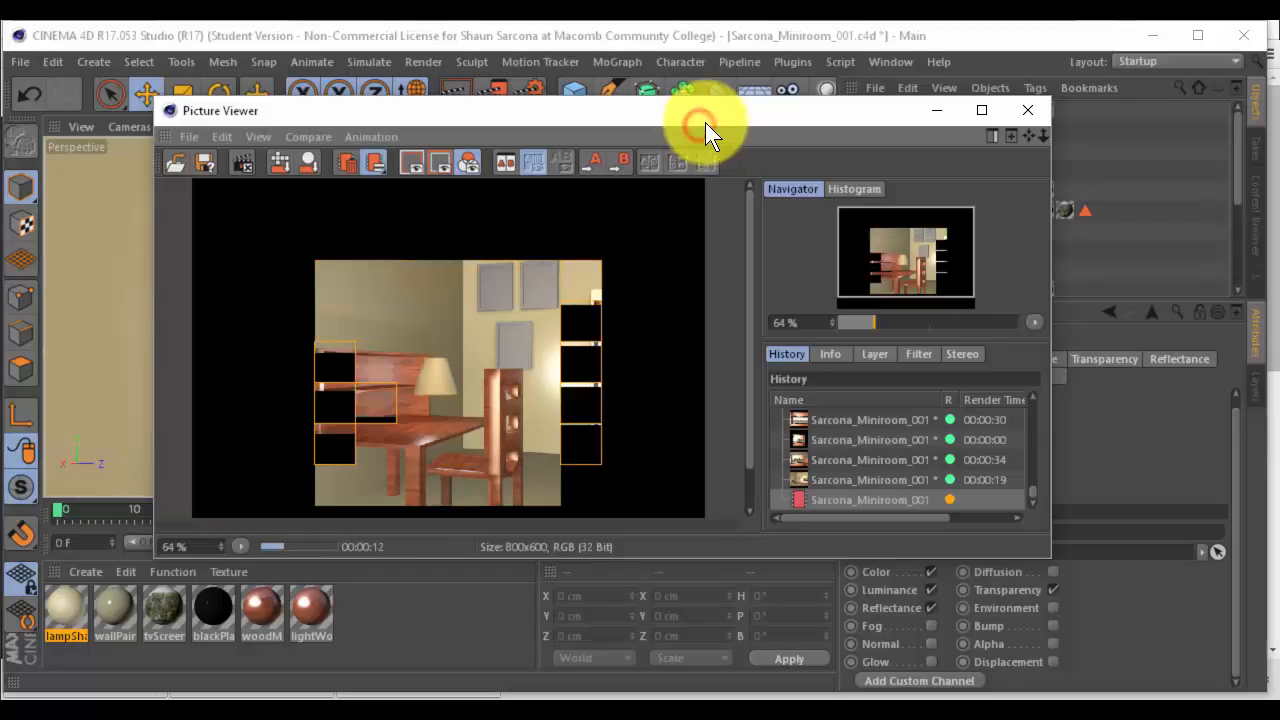
left_click_drag(561, 127, 0, 165)
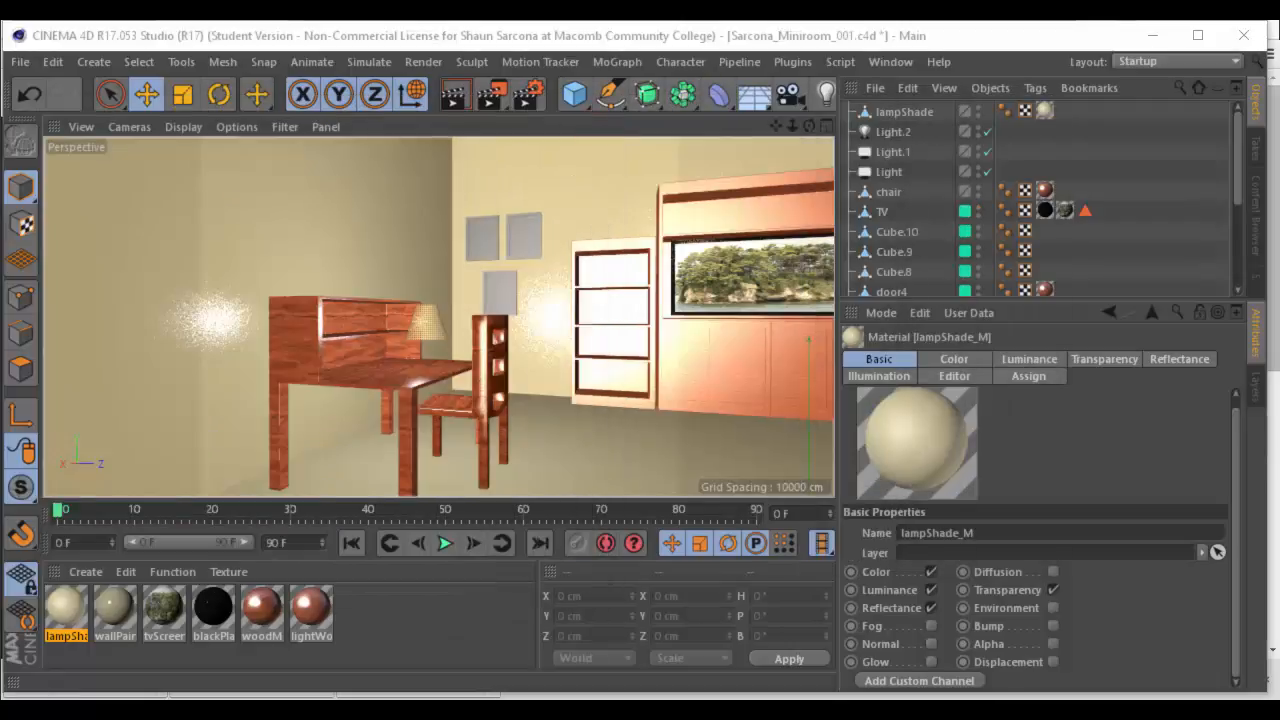
Set the lampShade_M material's transparency color value to 72 % and its luminance brightness to 40 %
left_click(423, 325)
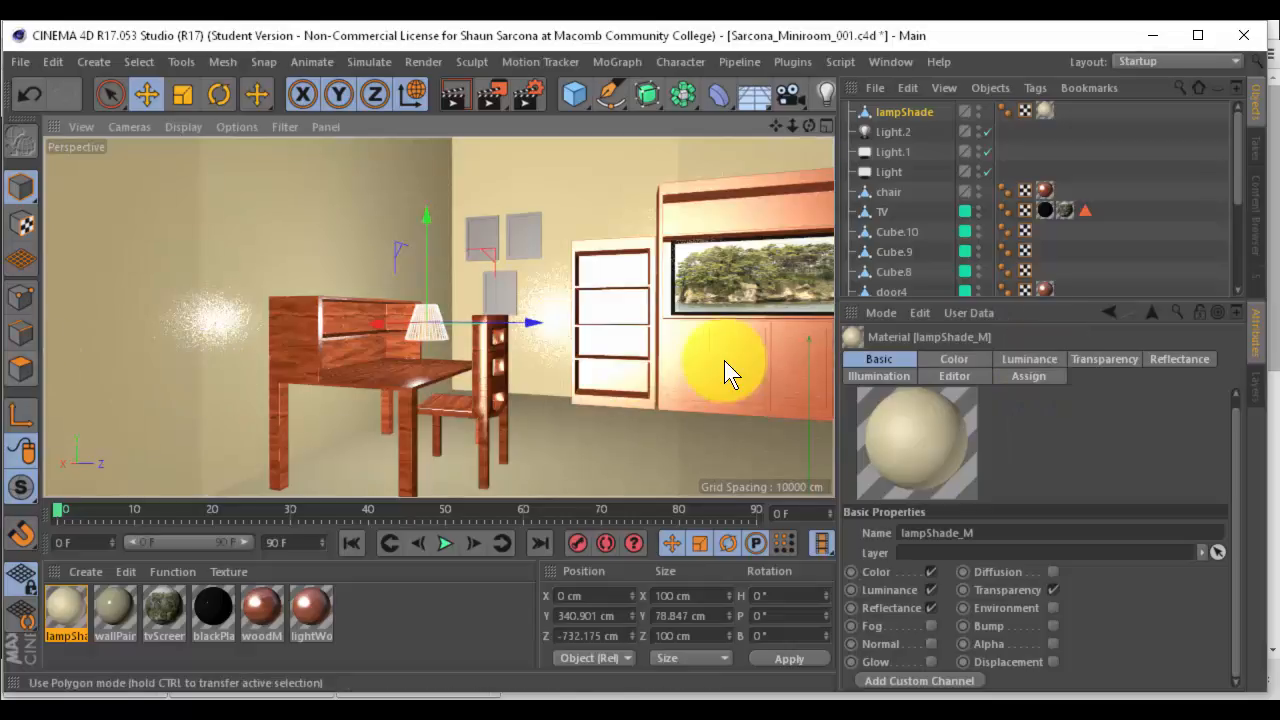
left_click(1110, 359)
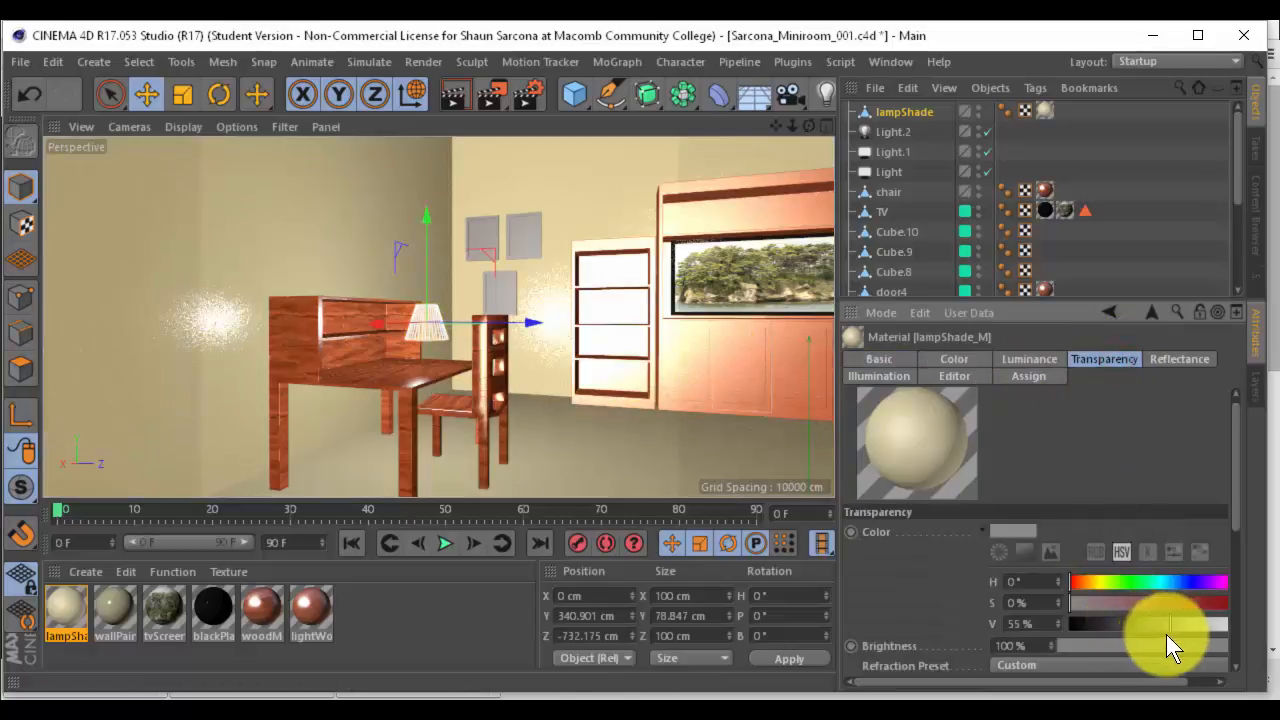
left_click_drag(1186, 624, 1202, 624)
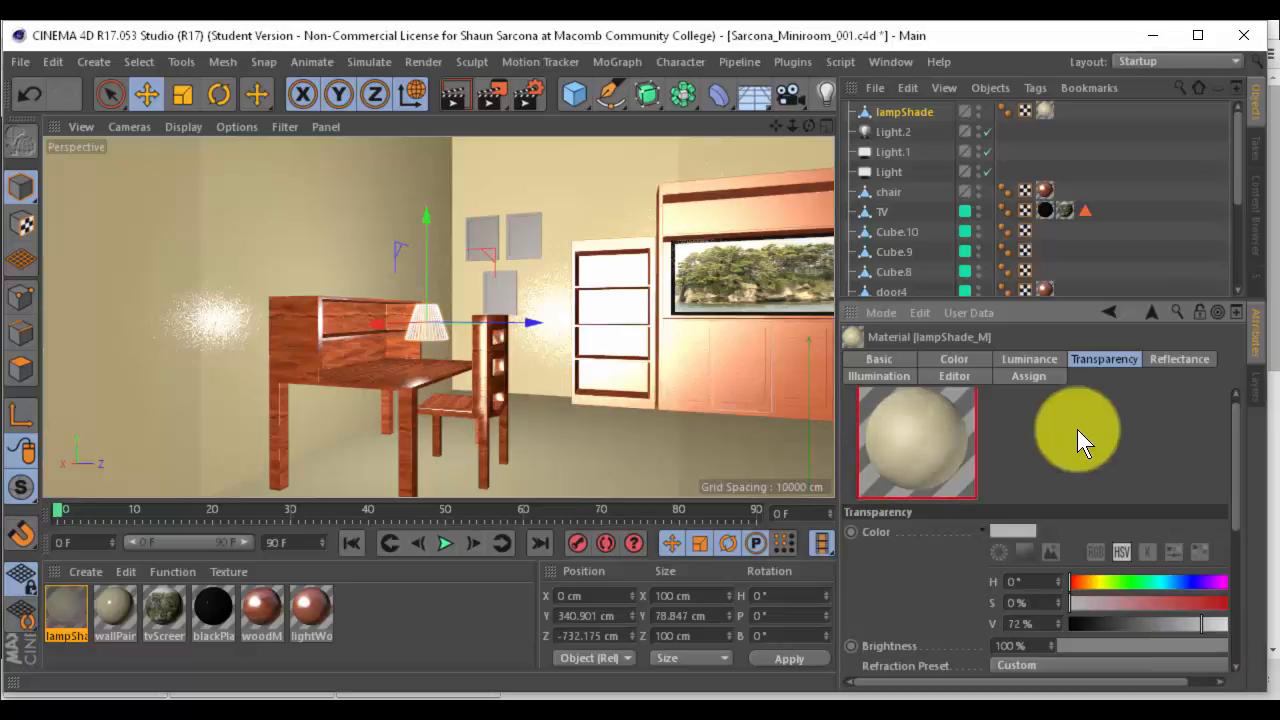
left_click(1025, 360)
left_click_drag(1051, 645, 1090, 648)
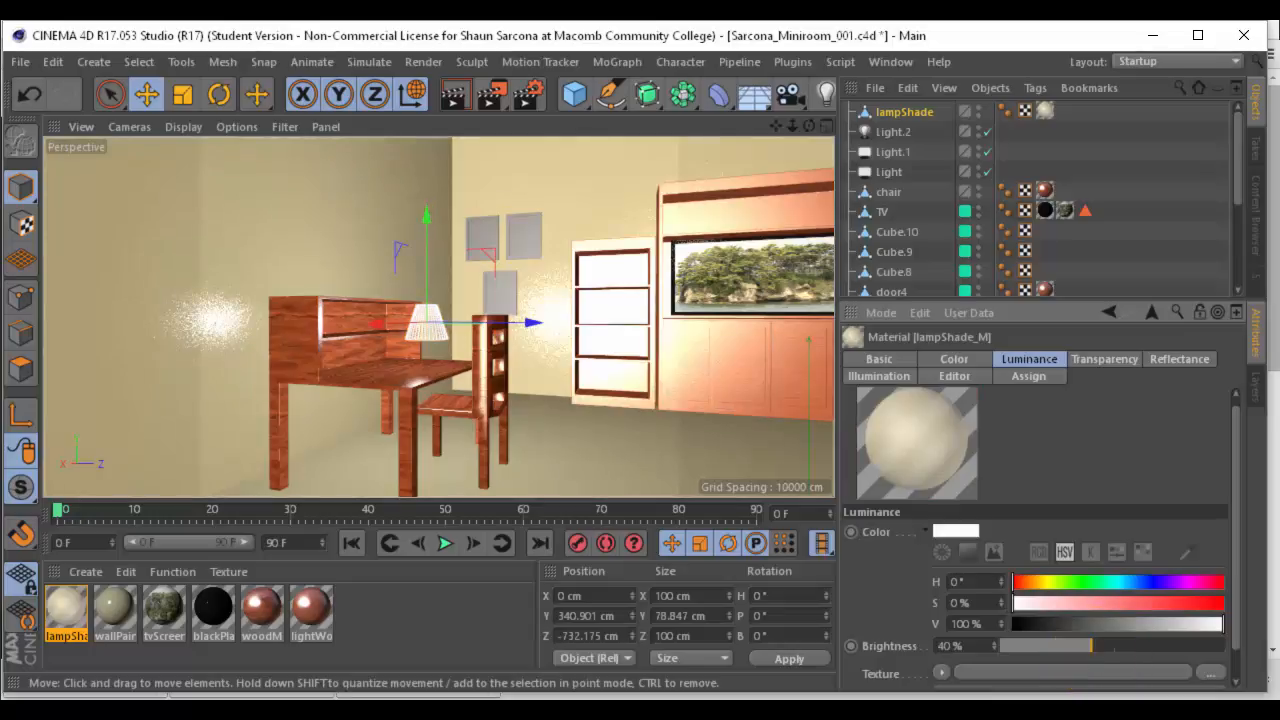
Examine the lamp shade in the finished render, then render the view again with the updated lamp shade material
left_click_drag(0, 294, 784, 166)
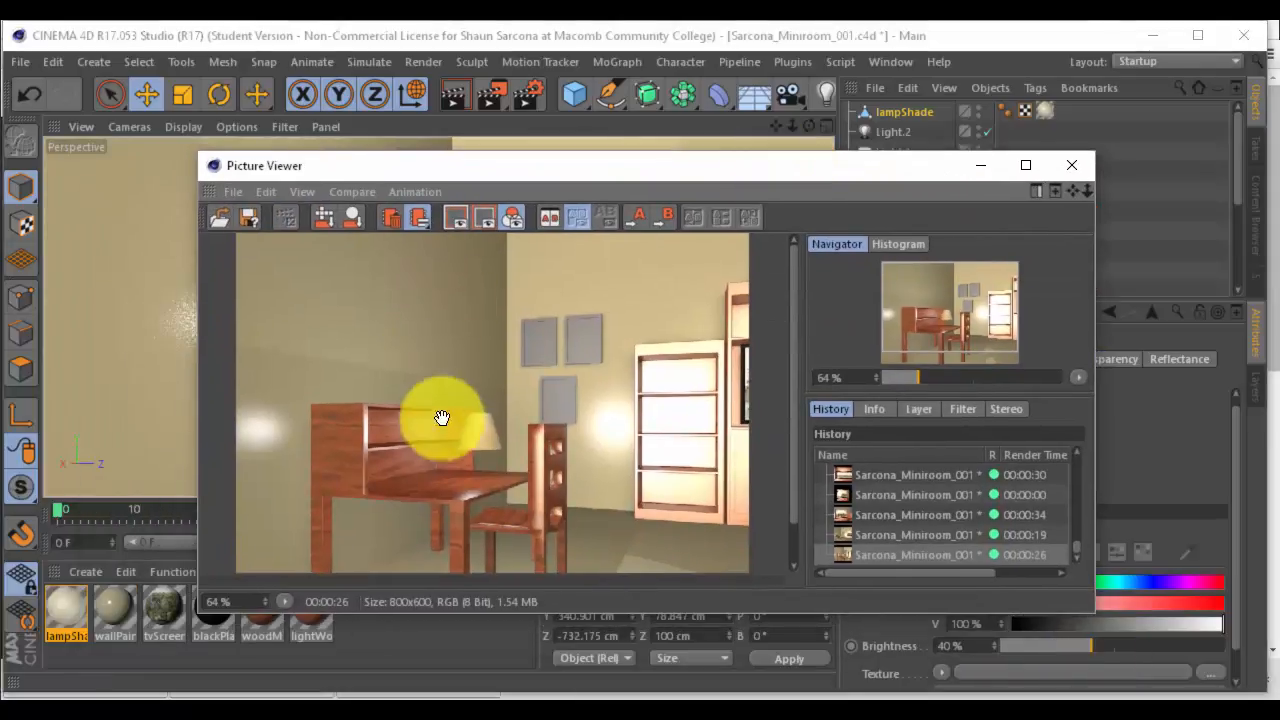
scroll(487, 436, "down", 2)
scroll(487, 436, "up", 1)
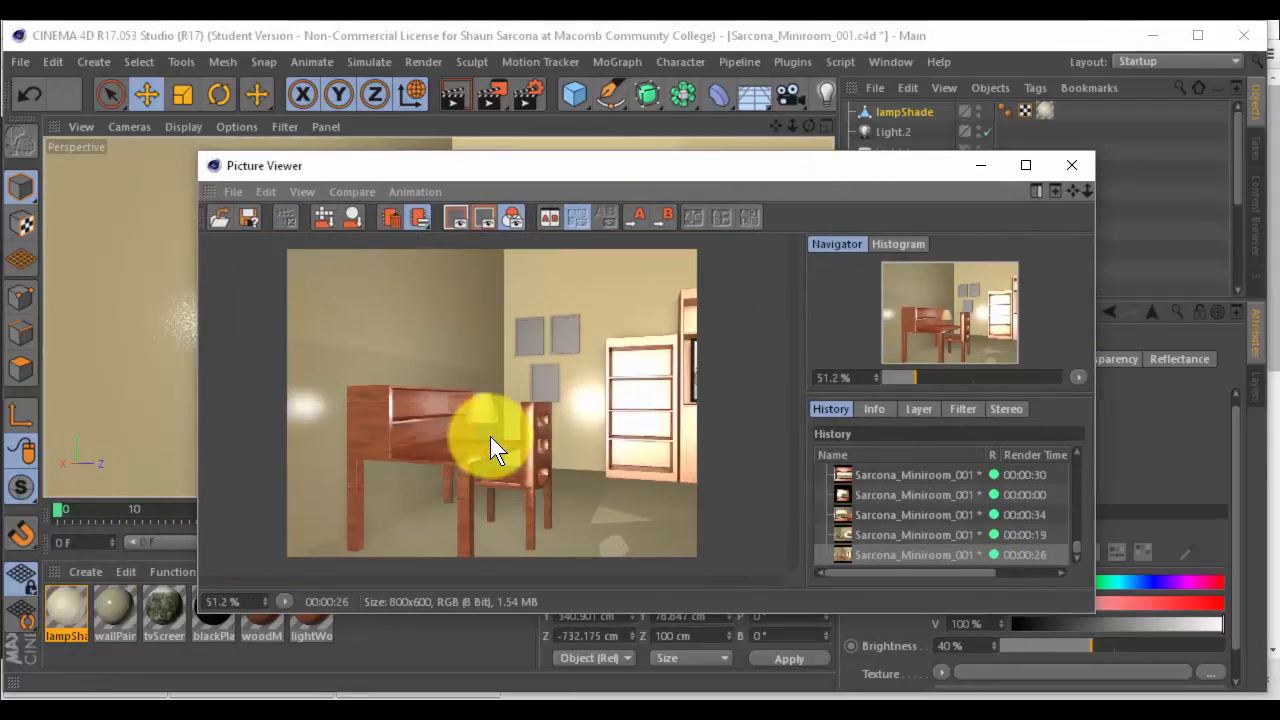
key("shift+r")
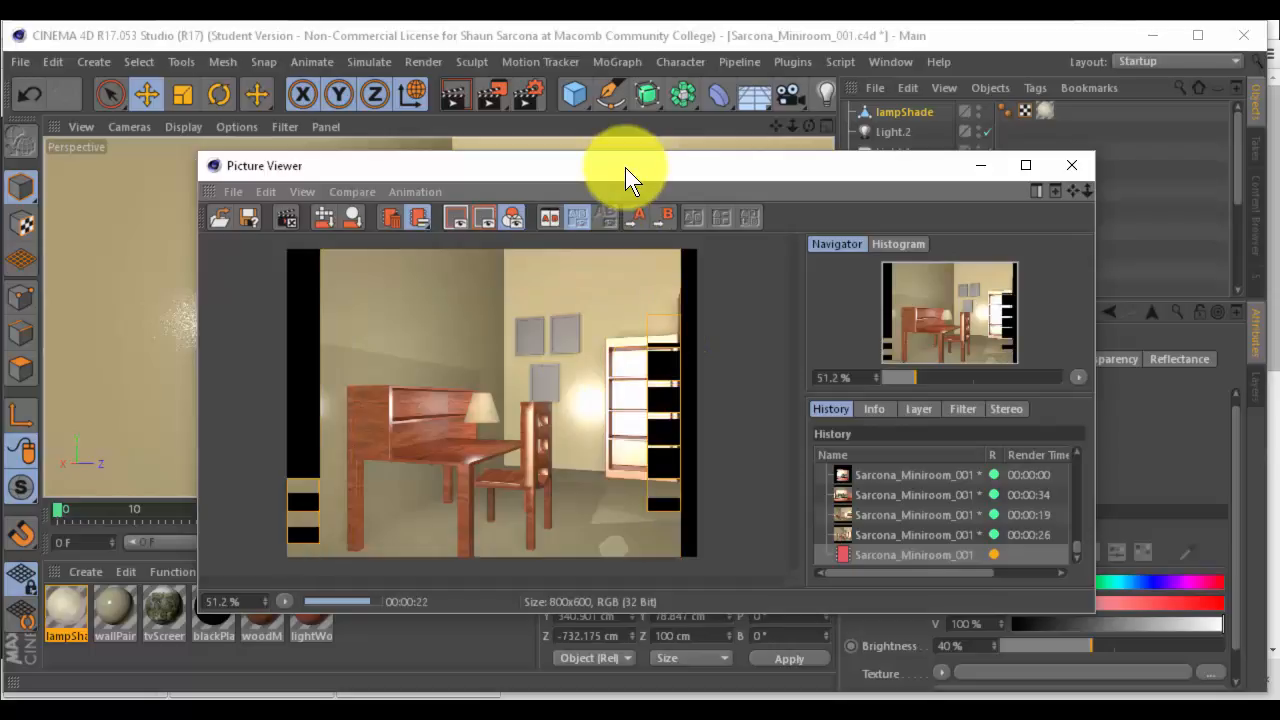
left_click_drag(625, 169, 457, 388)
Set the reflectance layer color brightness of the room's wallPaint material to 18 %
left_click(556, 184)
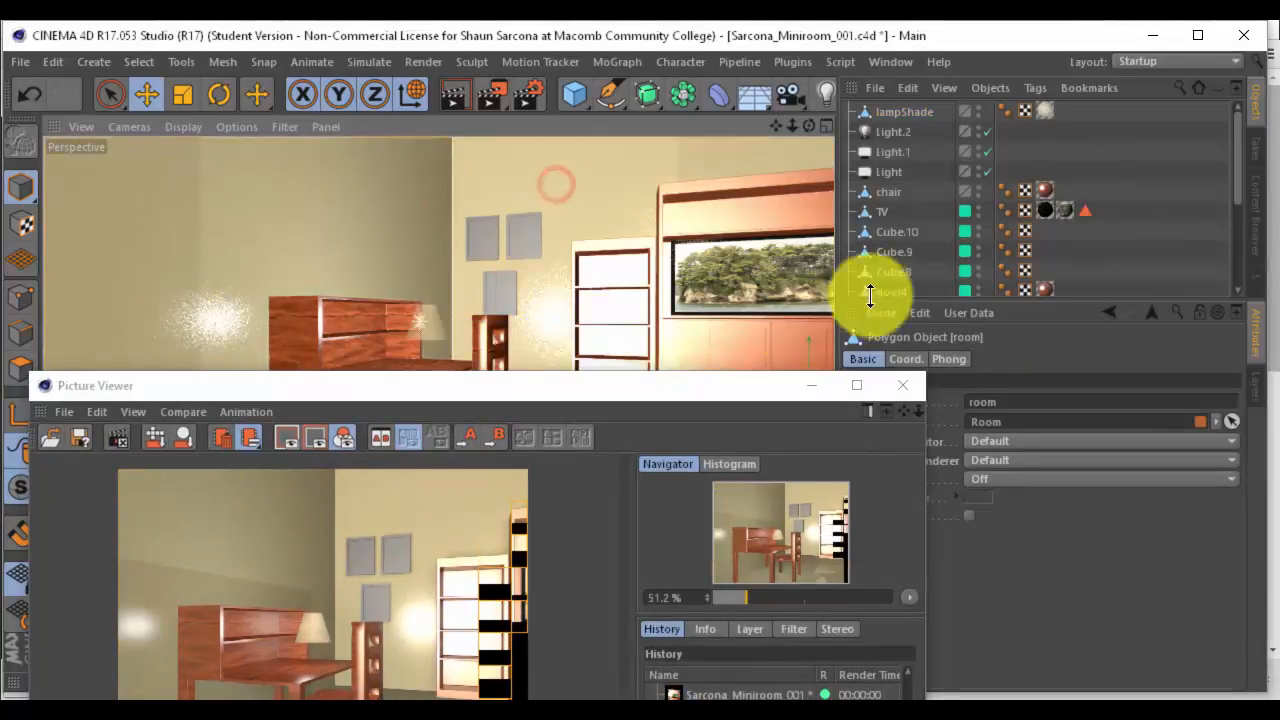
left_click_drag(677, 383, 0, 335)
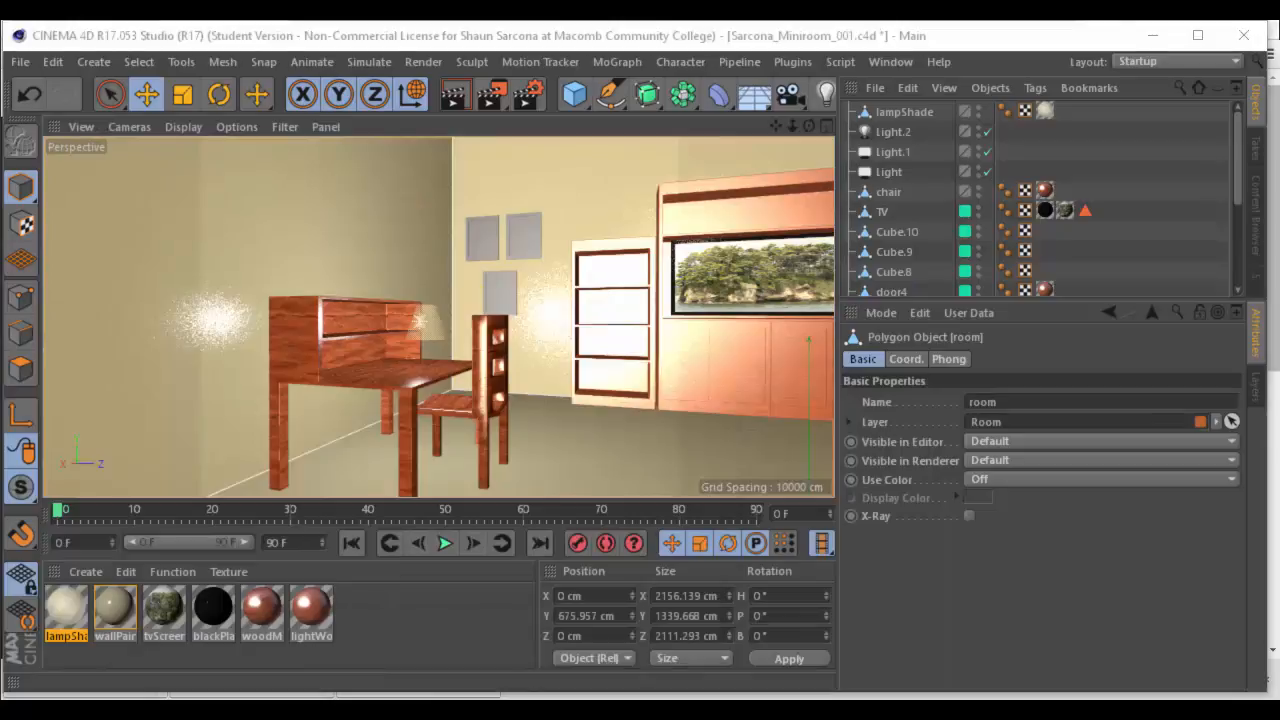
left_click(125, 612)
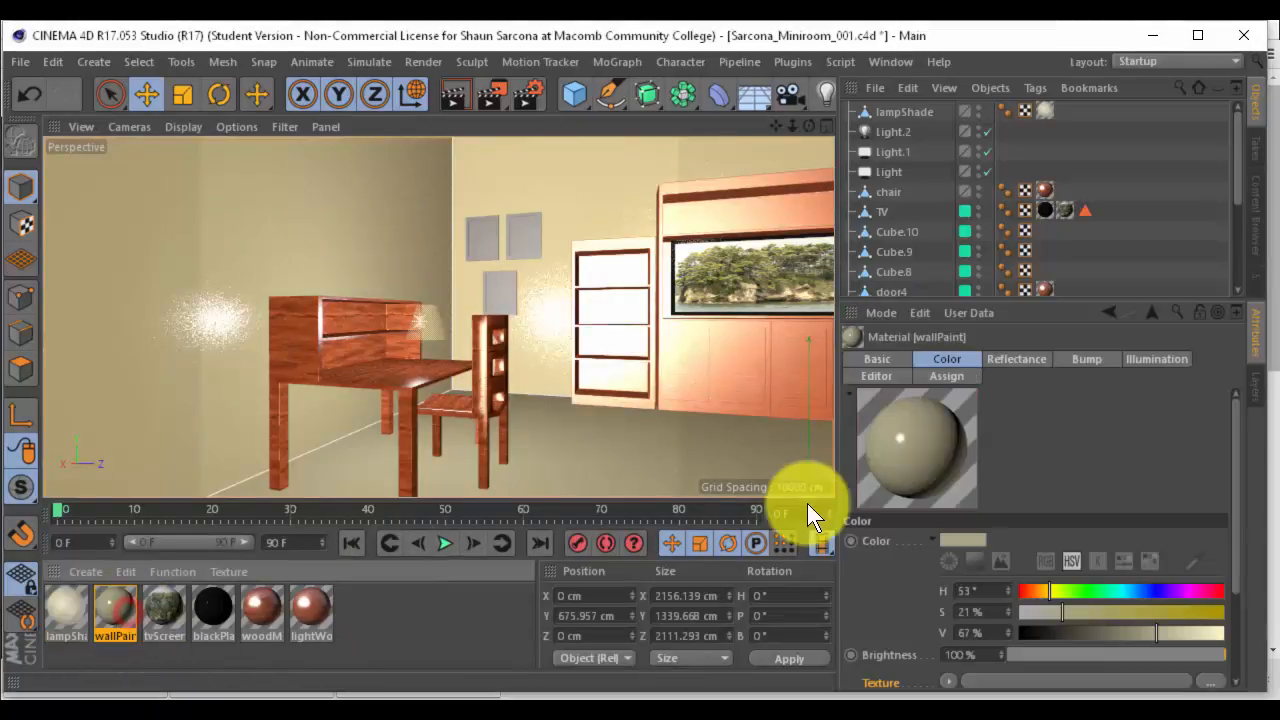
left_click(1016, 359)
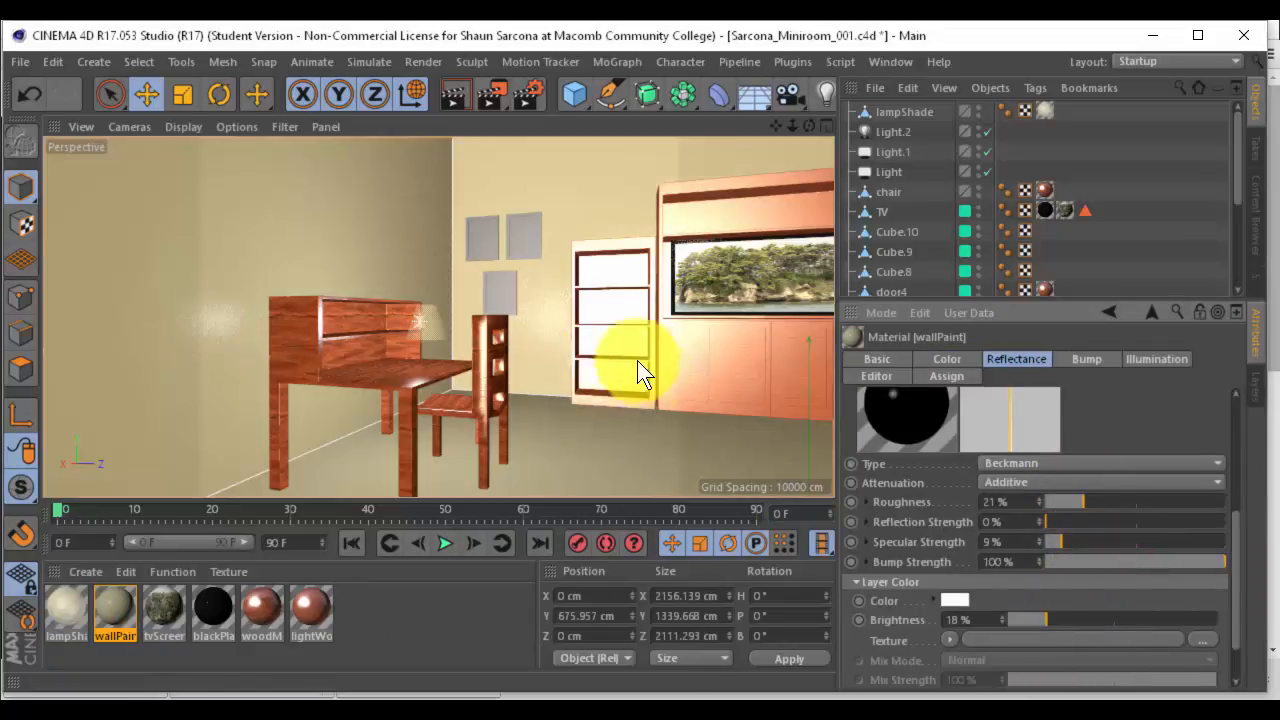
Set the reflectance layer color brightness to about 22 % on woodMaterial and 26 % on lightWoodM
left_click(490, 384)
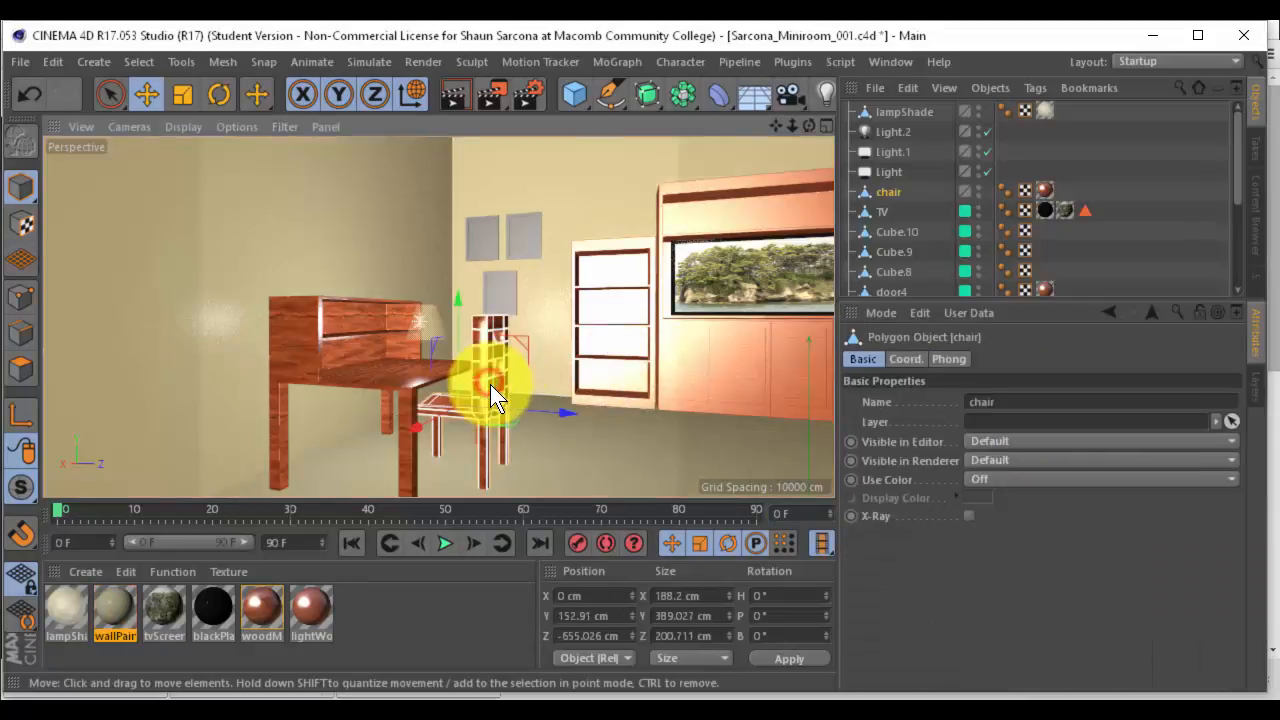
left_click(281, 621)
left_click(316, 618, "ctrl")
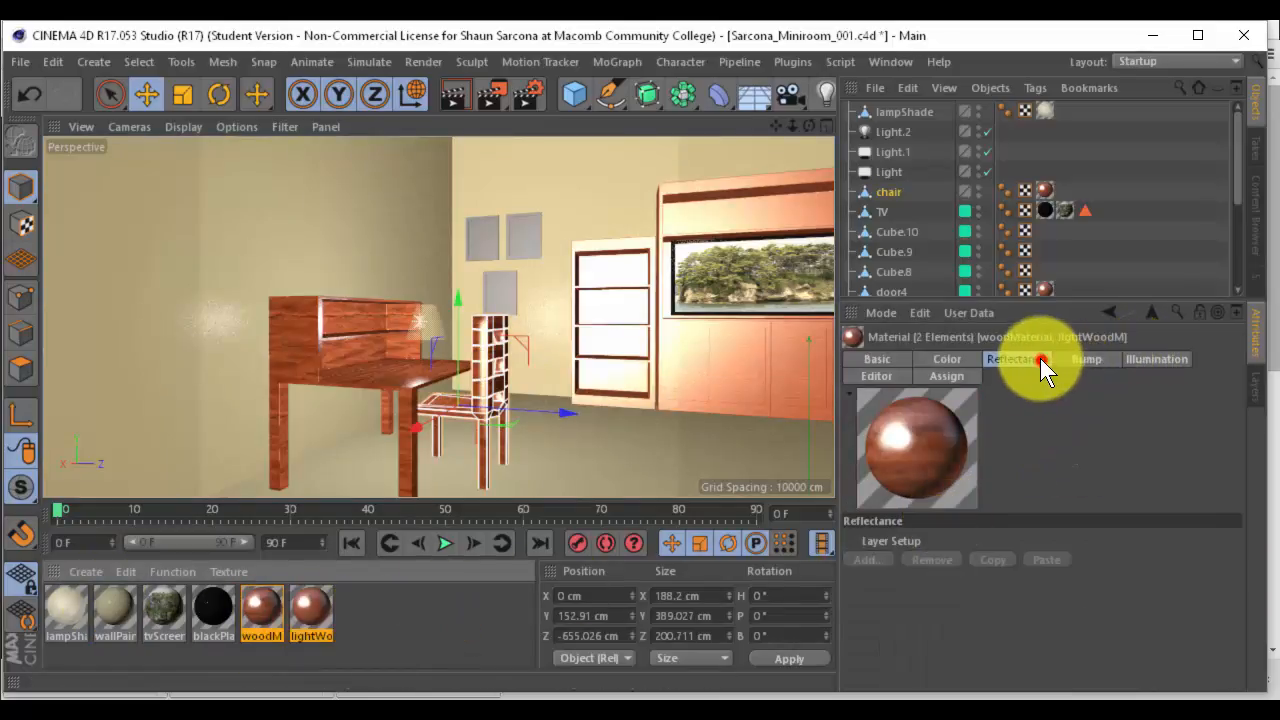
left_click(250, 605)
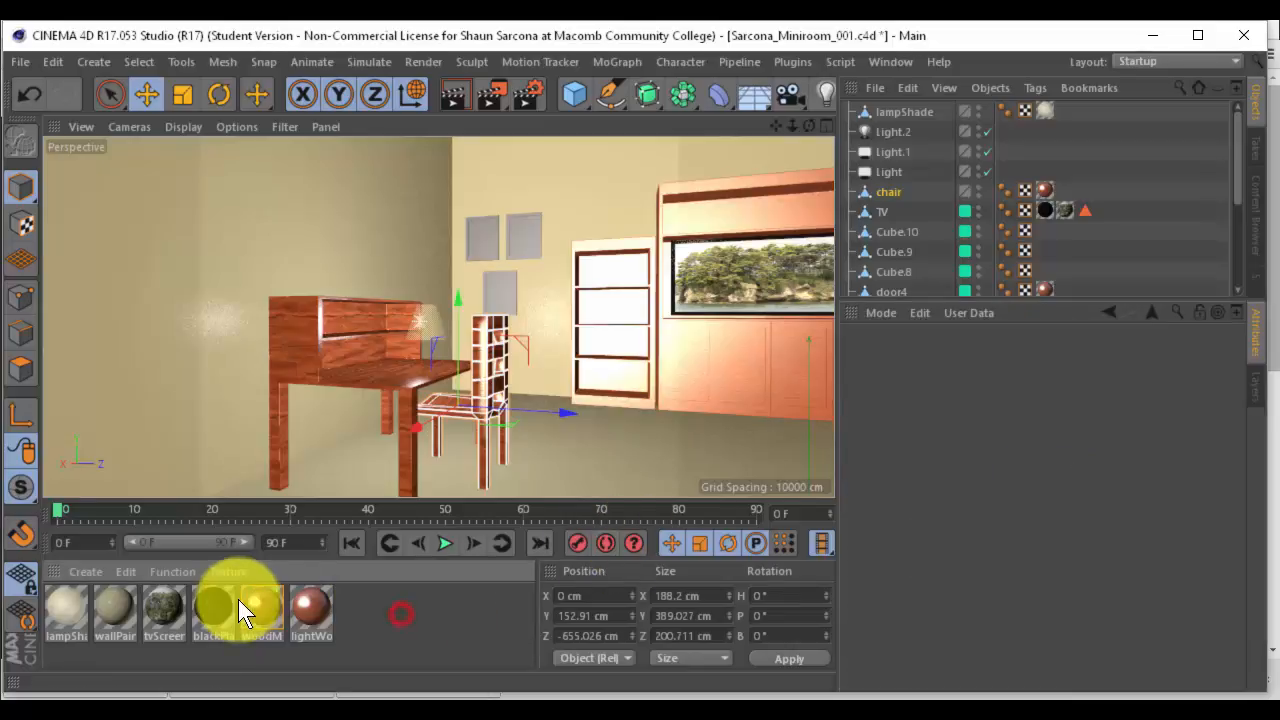
scroll(1080, 500, "down", 3)
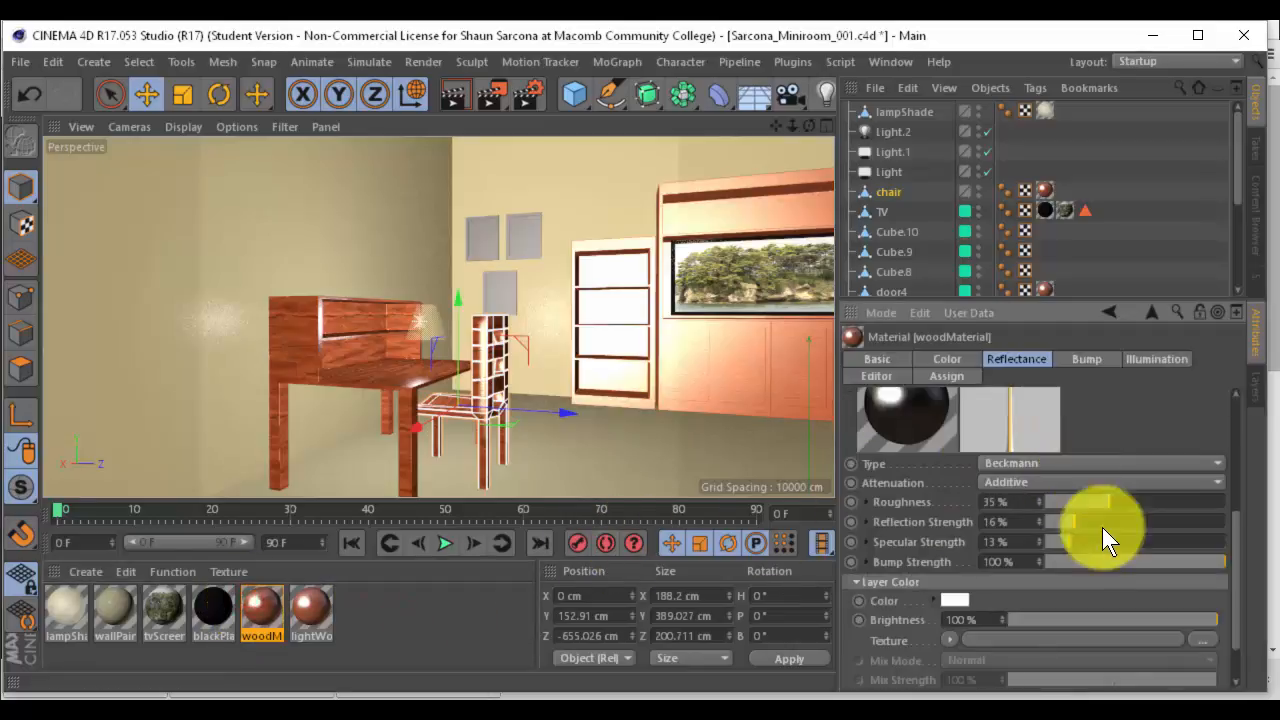
left_click(1069, 620)
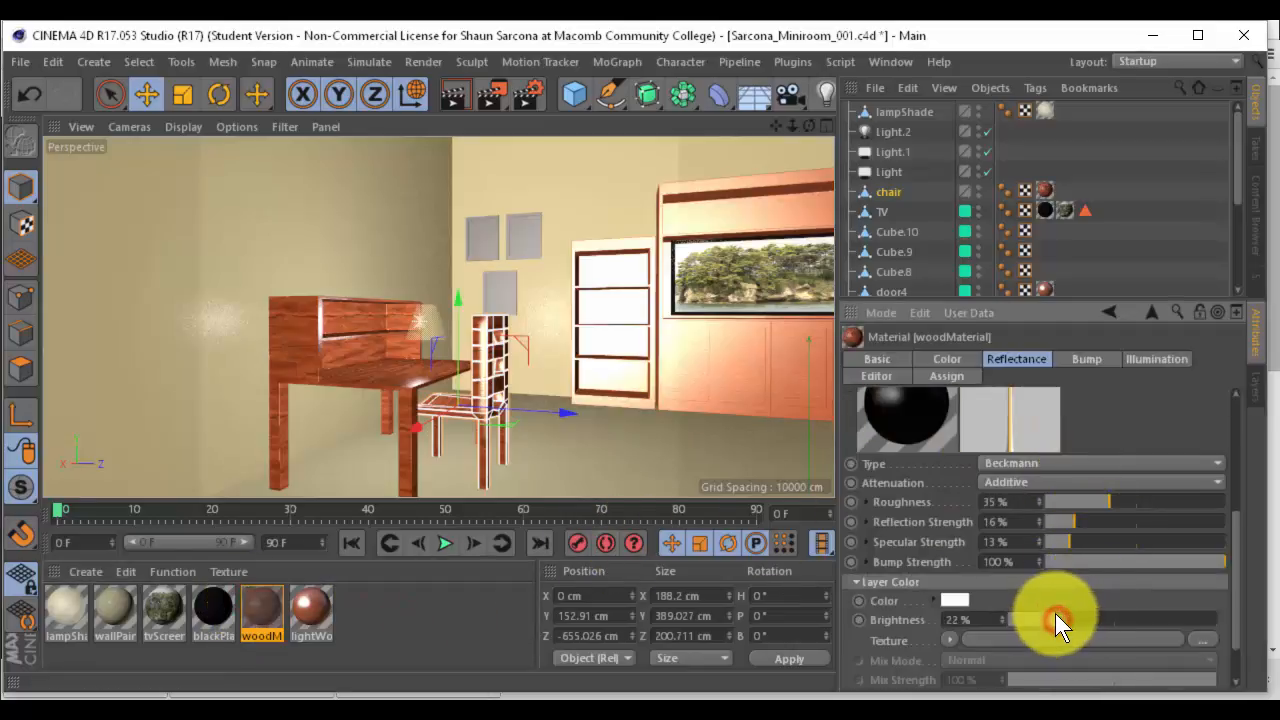
left_click(311, 610)
left_click(1064, 619)
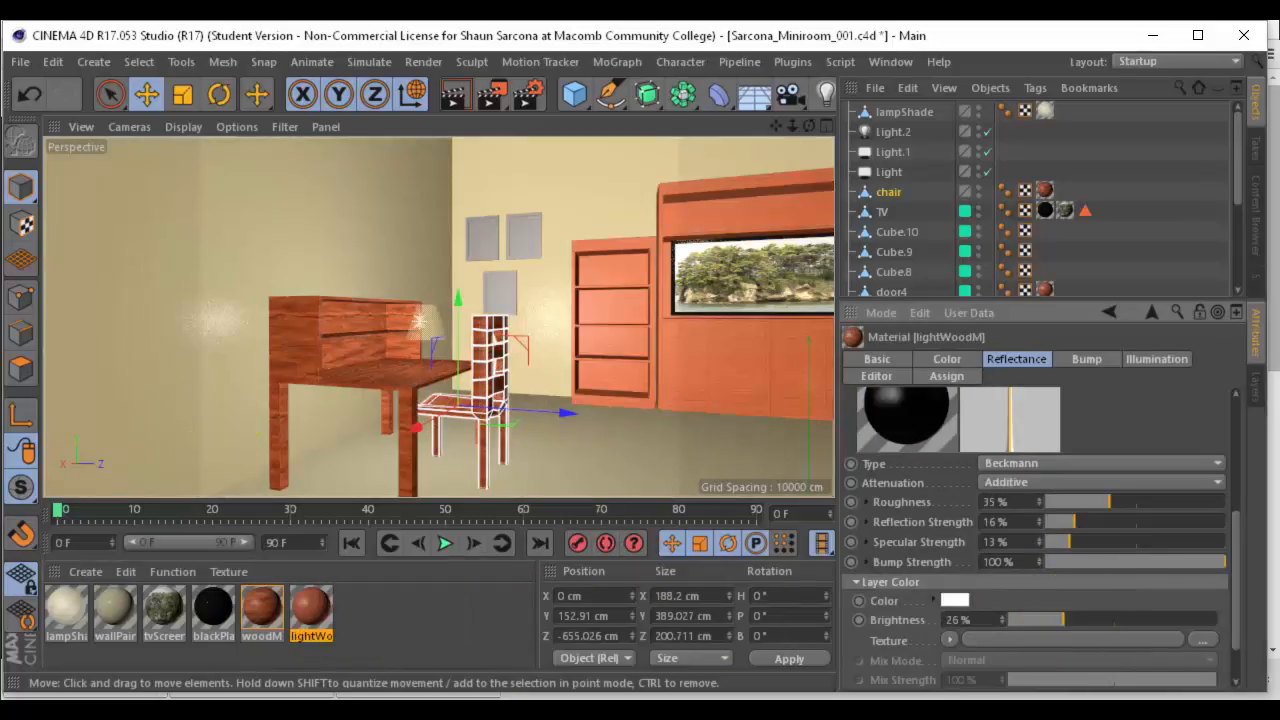
Render the room again to check the reduced wall and wood reflections, and close the Picture Viewer
left_click_drag(0, 290, 812, 143)
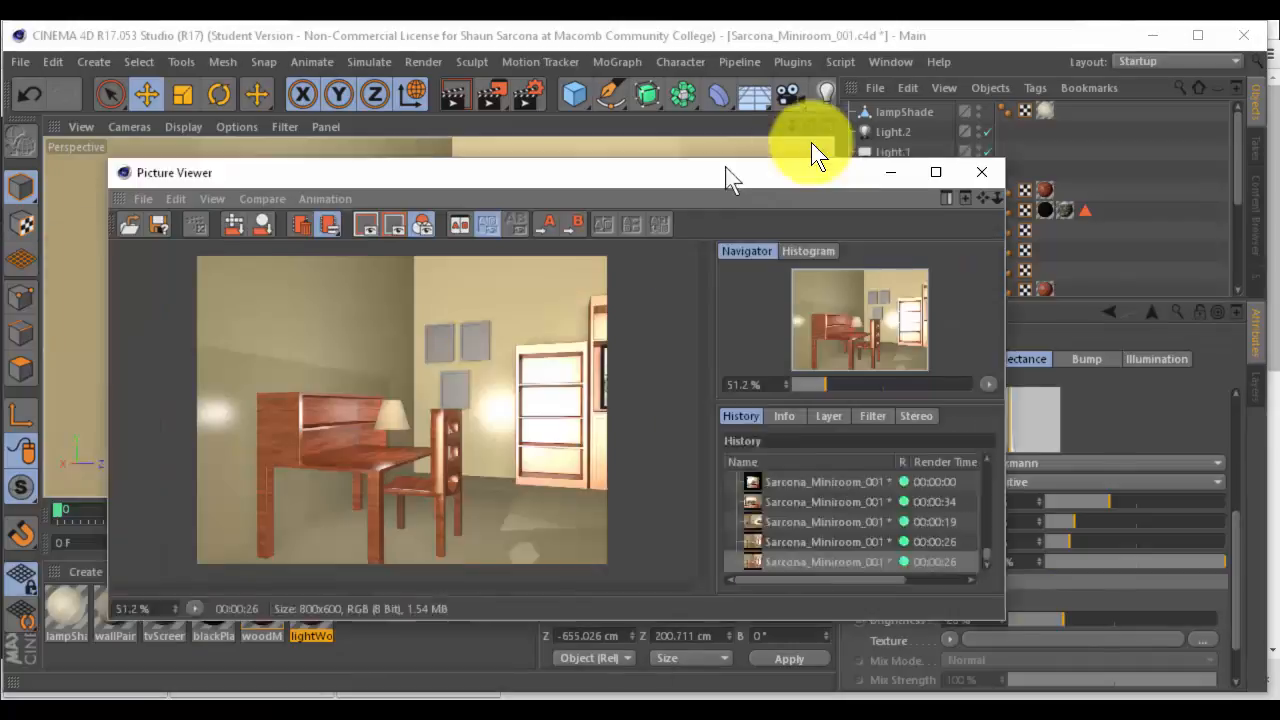
left_click_drag(727, 170, 830, 140)
key("shift+r")
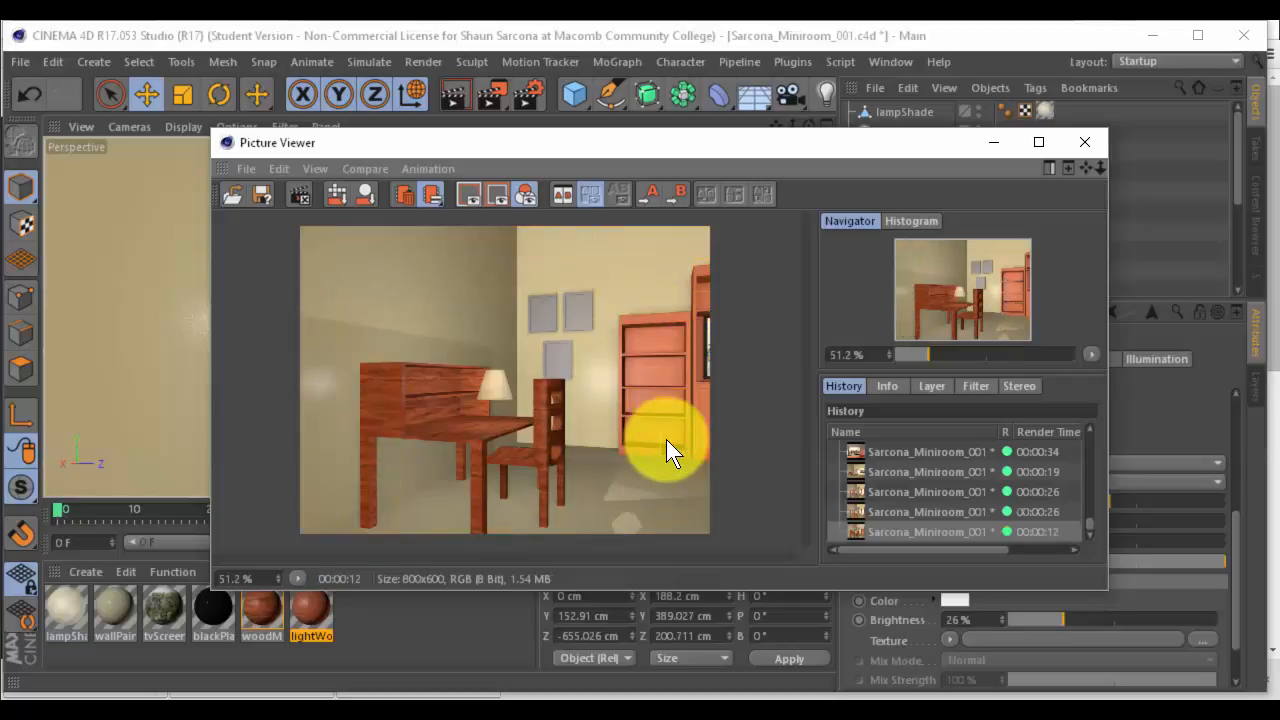
left_click(1081, 142)
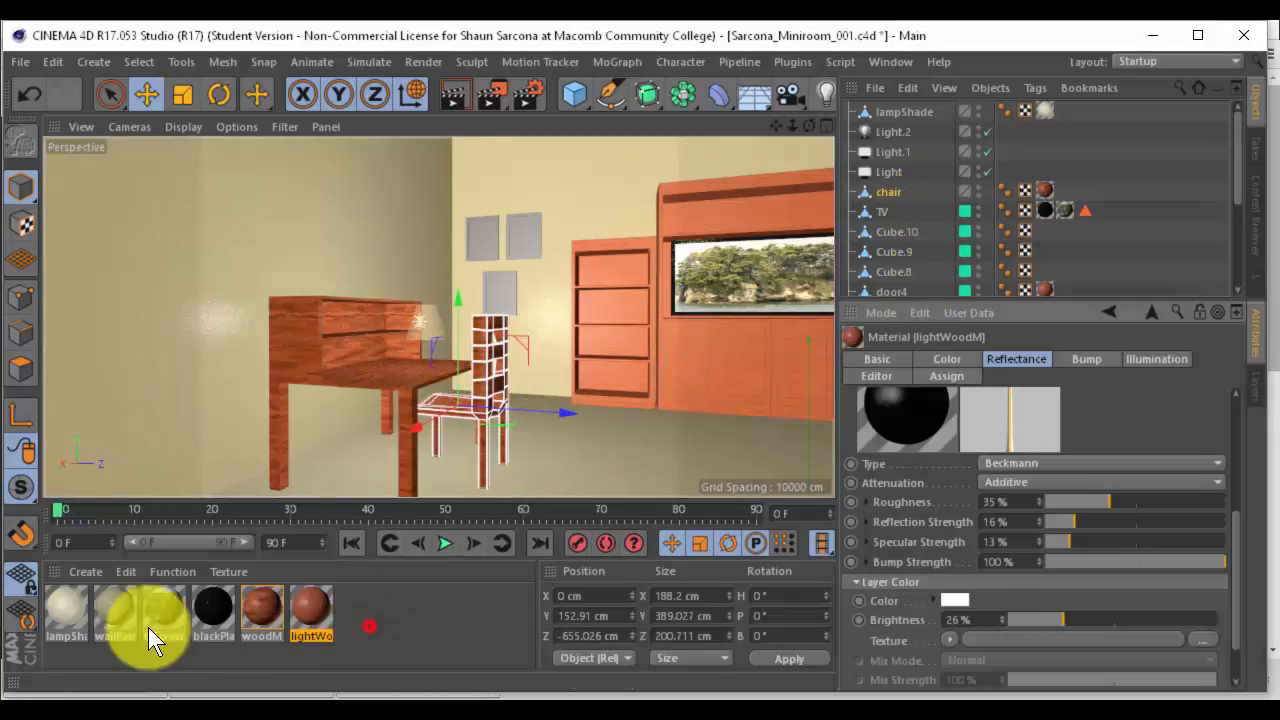
Review the basic channel settings of all six materials together, and clear the material selection
left_click_drag(47, 598, 48, 600)
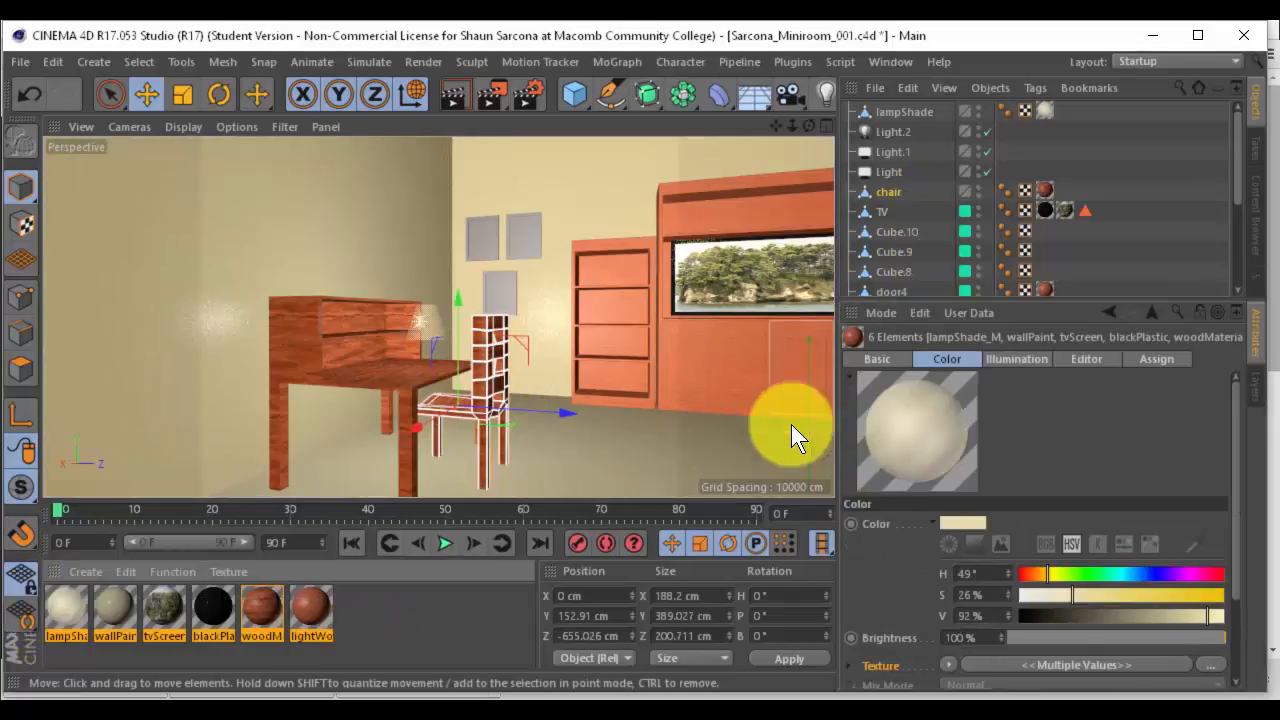
left_click(875, 359)
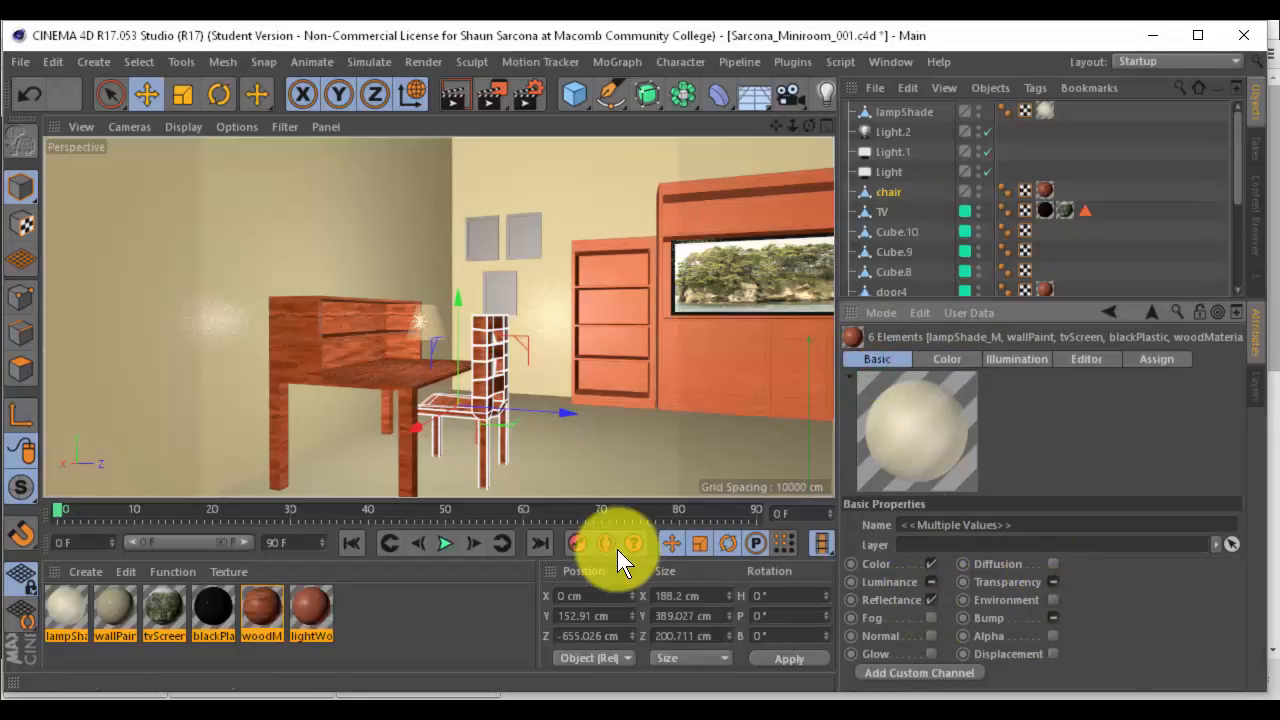
left_click(442, 609)
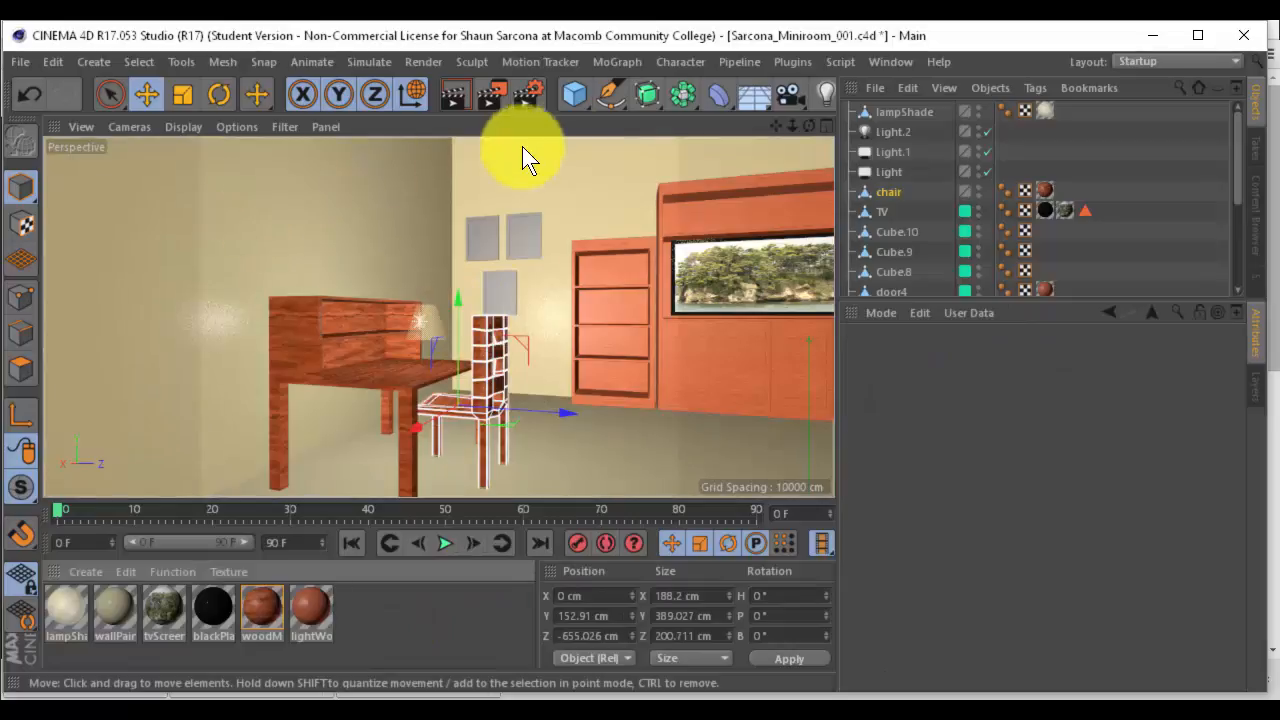
Add a sphere primitive to the room, undoing the cube that was added by mistake
middle_click_drag(512, 252, 515, 186, "alt")
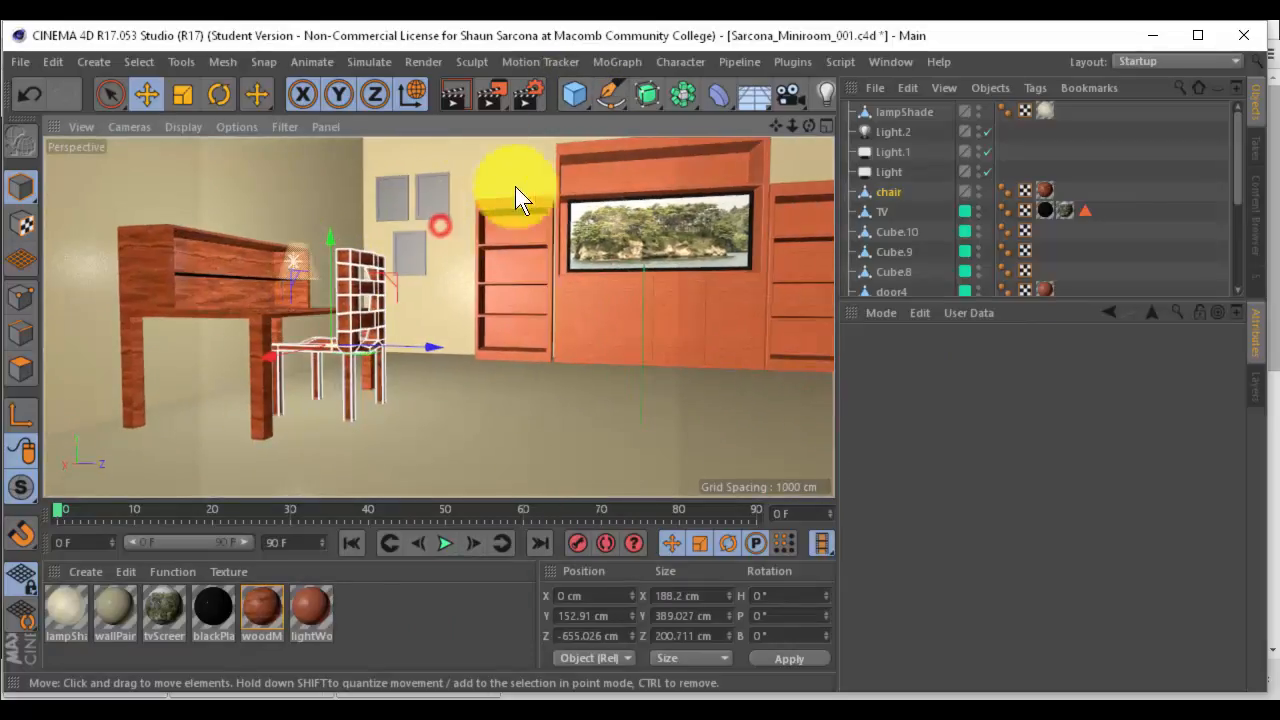
left_click(574, 95)
key("ctrl+z")
left_click(576, 95)
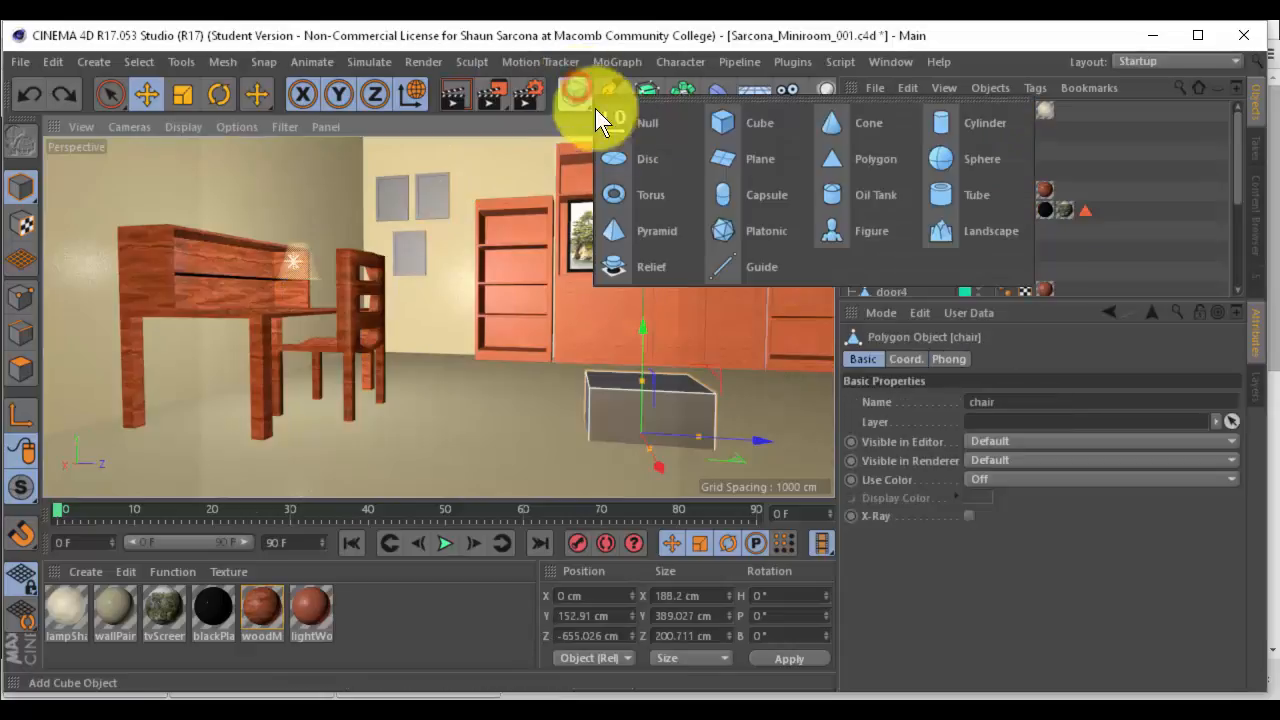
left_click(946, 152)
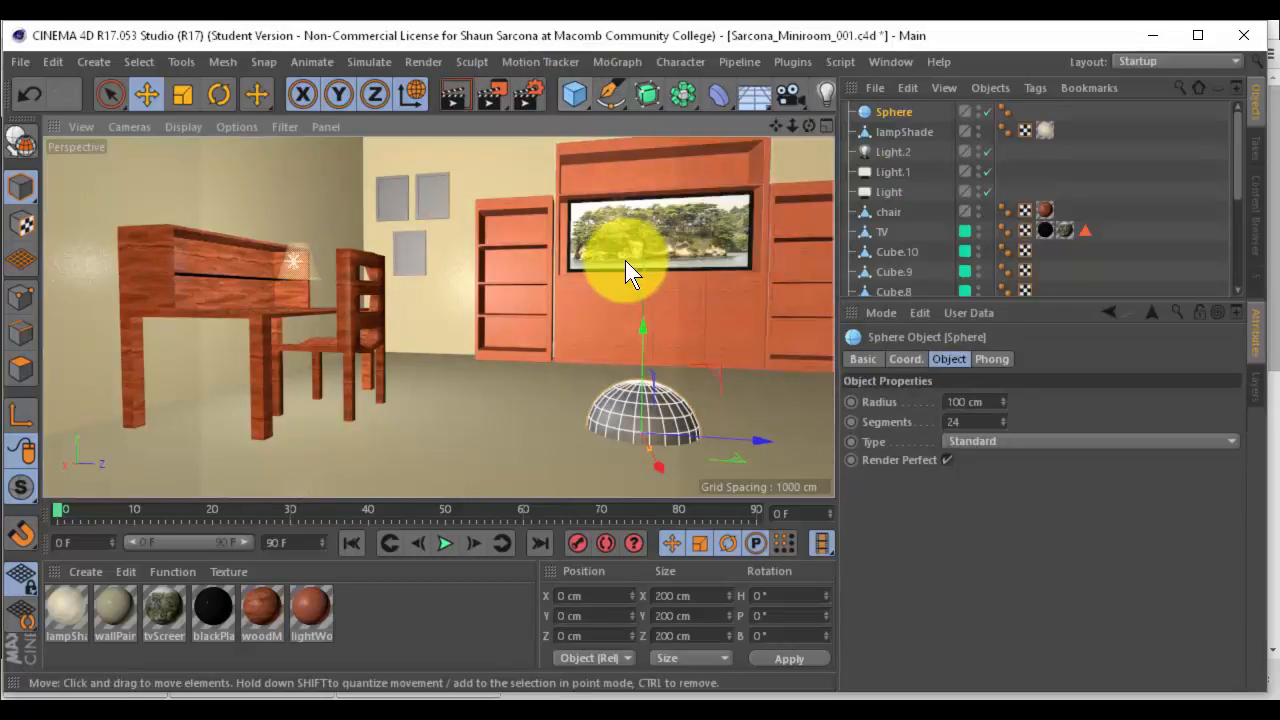
Raise the sphere to about Y 324.8 cm and move it toward the desk to about Z -289.8 cm
left_click_drag(643, 328, 642, 170)
middle_click_drag(638, 212, 516, 257, "alt")
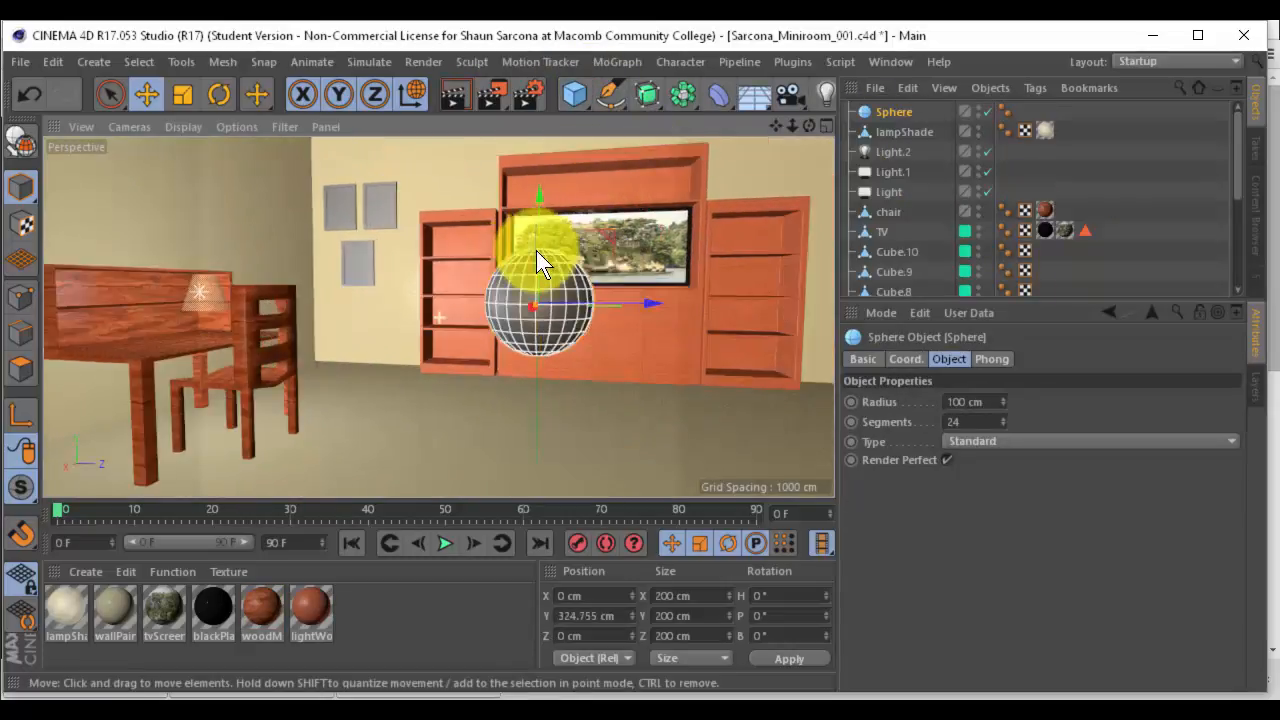
left_click_drag(628, 301, 471, 296)
middle_click_drag(471, 296, 593, 295, "alt")
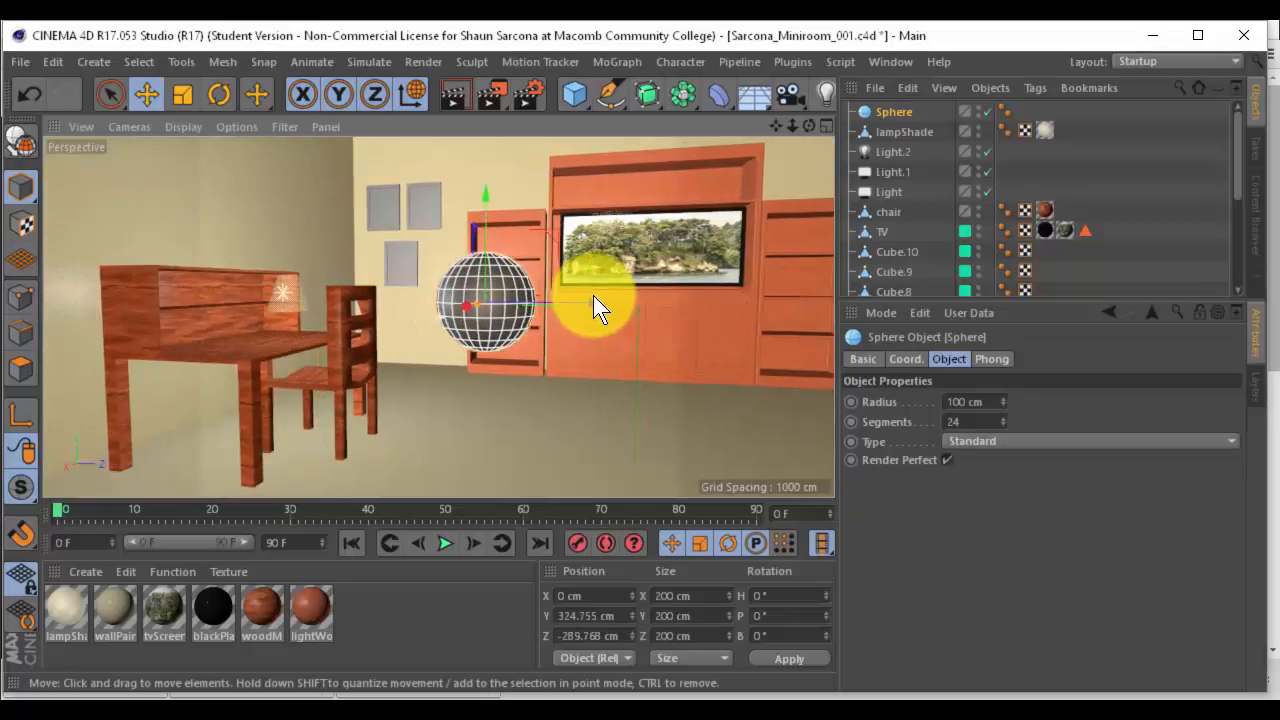
left_click_drag(568, 303, 549, 315, "alt")
Create a new material, apply it to the sphere and name the material glassM
double_click(401, 626)
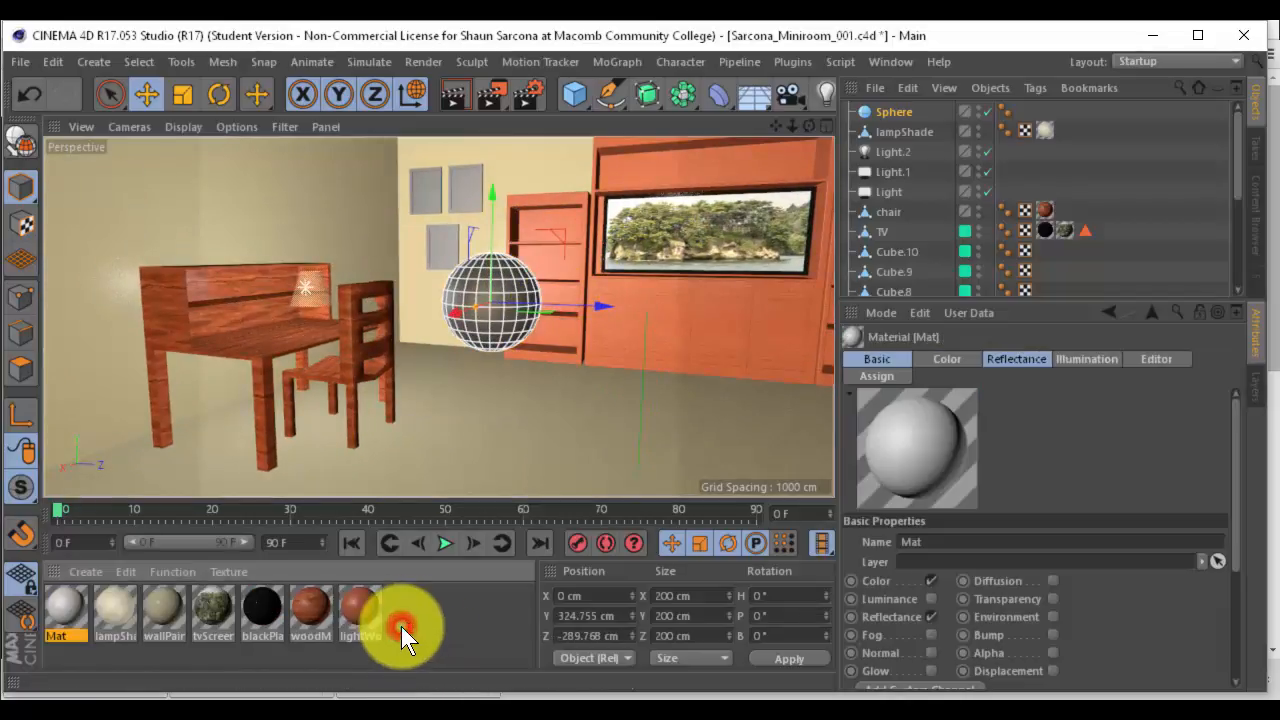
left_click_drag(54, 610, 476, 319)
left_click(886, 361)
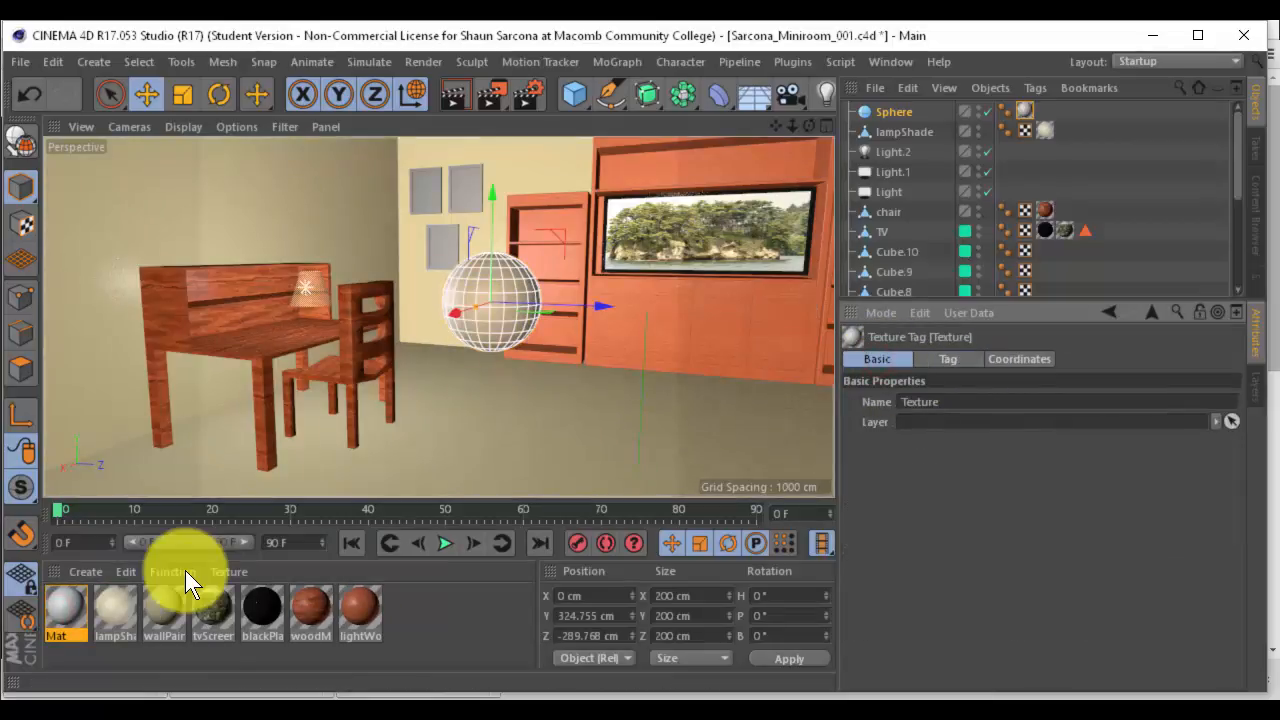
left_click(69, 605)
double_click(942, 541)
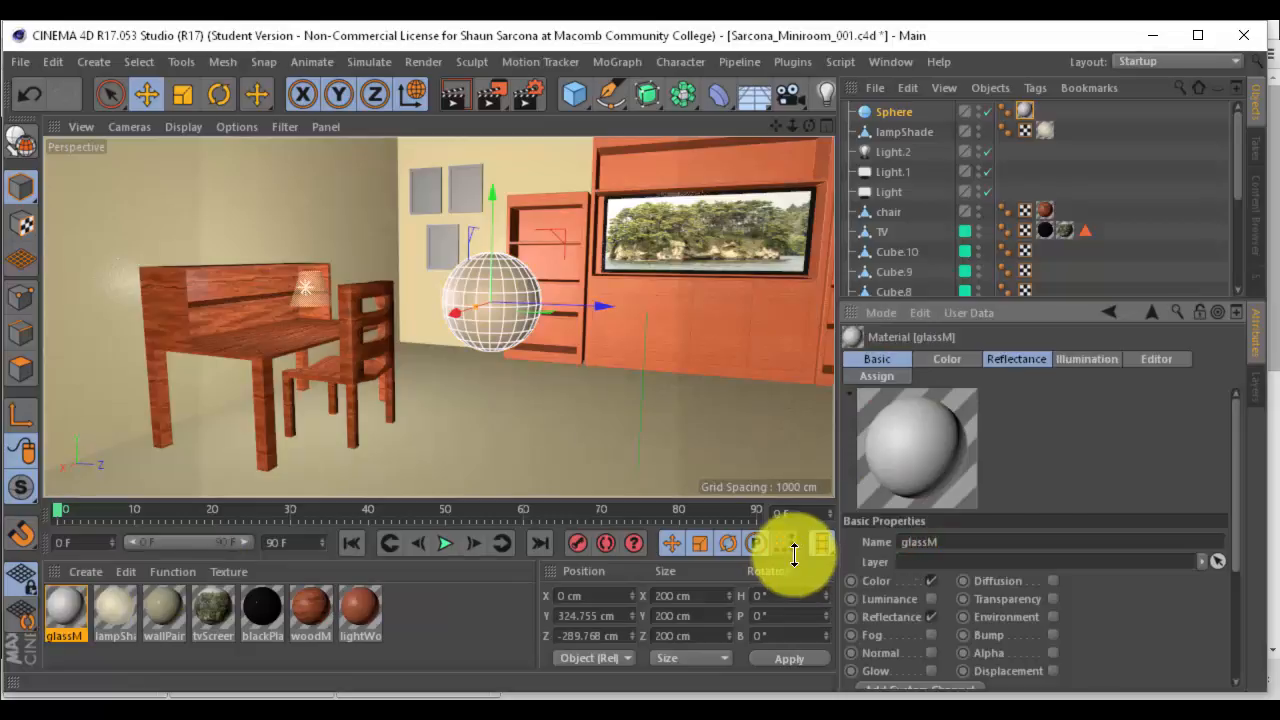
Switch glassM from the Color channel to the Transparency channel and set its refraction to 2
left_click(930, 580)
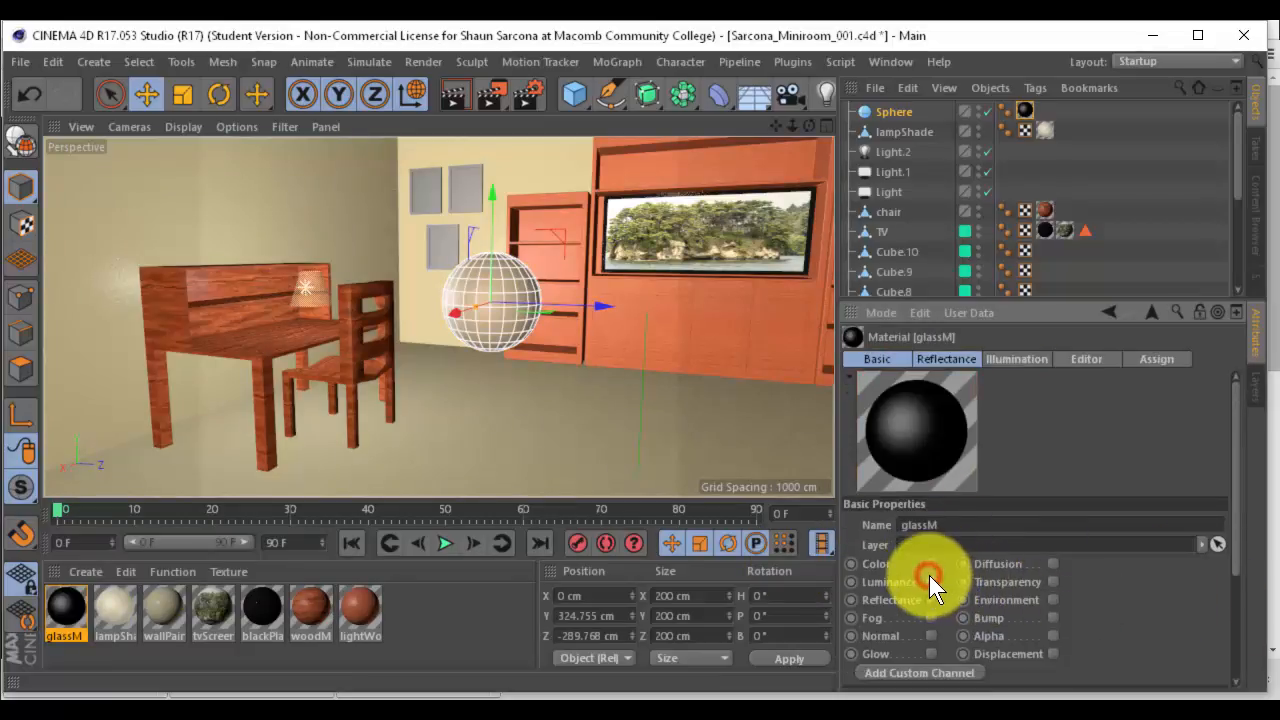
left_click(1051, 583)
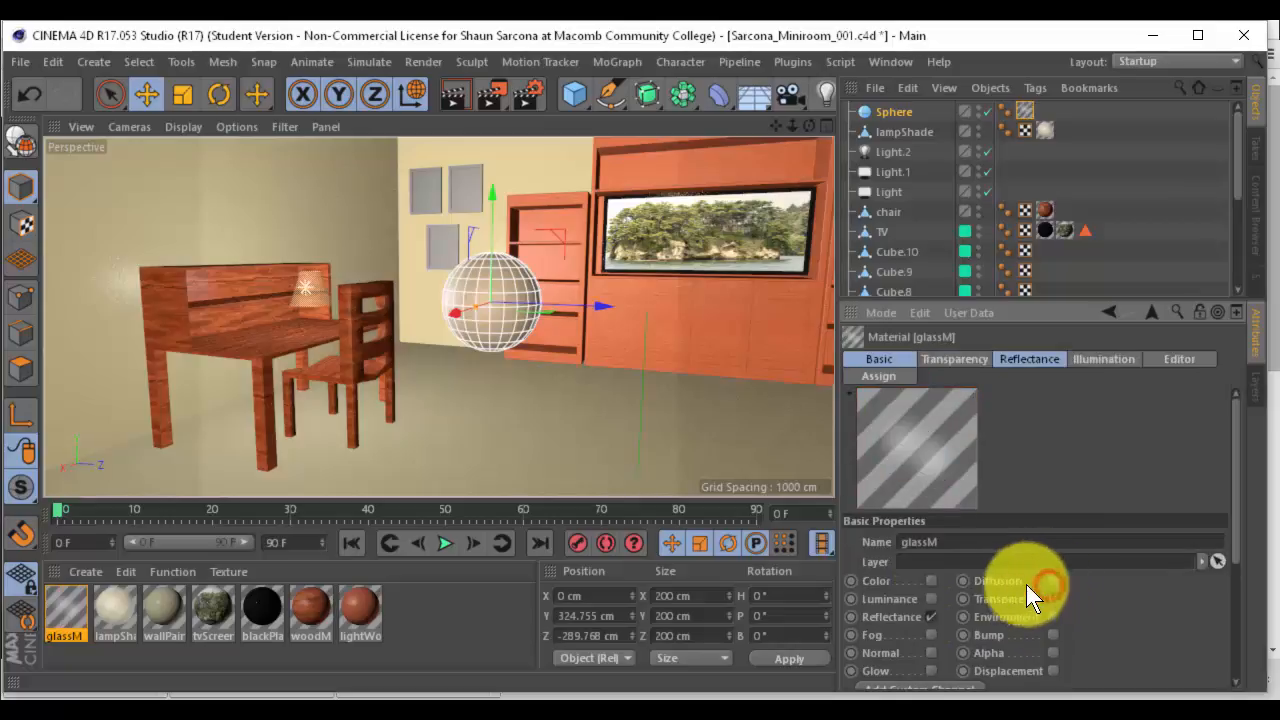
left_click(955, 358)
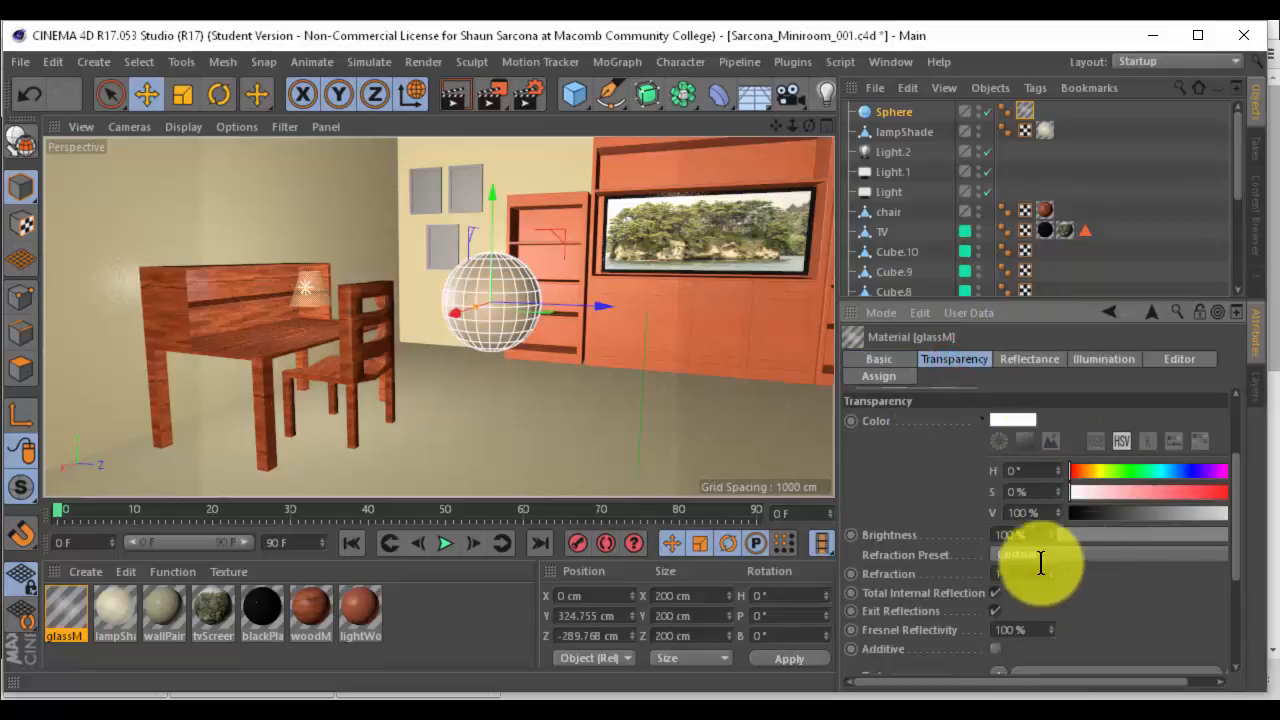
left_click(1029, 574)
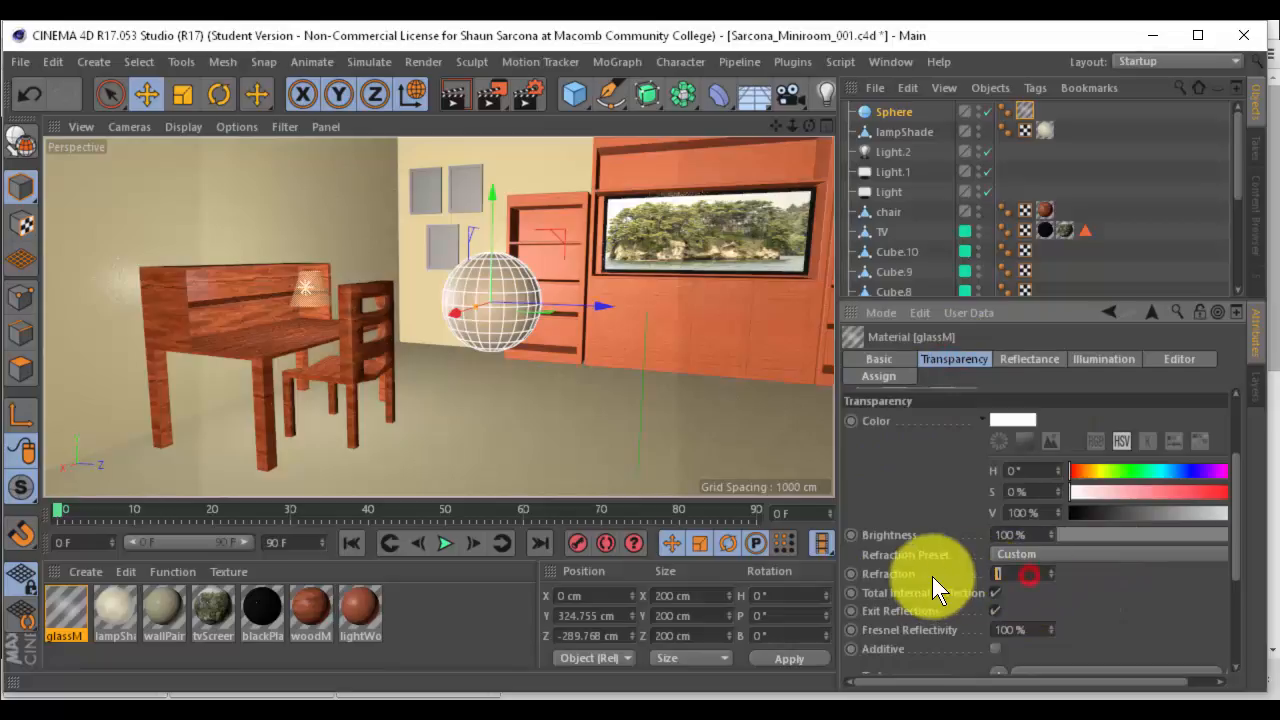
type("2")
key("Return")
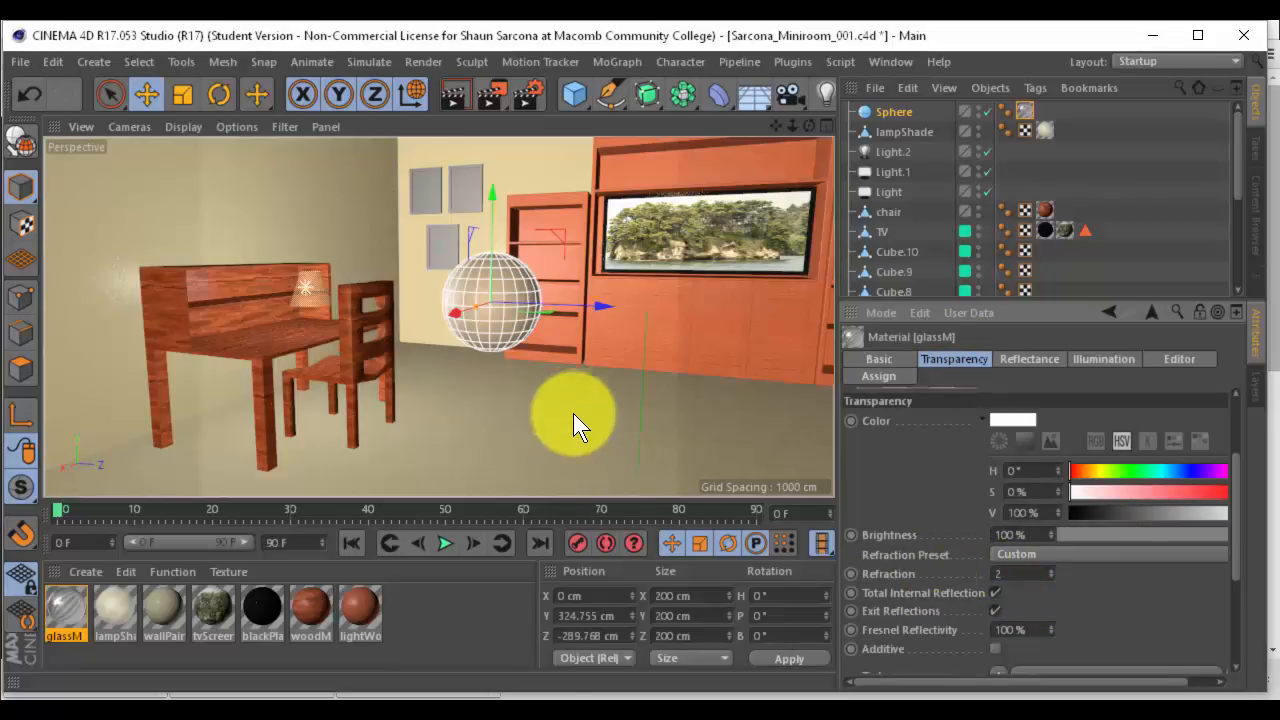
Frame the glass sphere close up and render the view to the Picture Viewer
middle_click_drag(464, 272, 490, 342, "alt")
right_click_drag(490, 342, 565, 341, "alt")
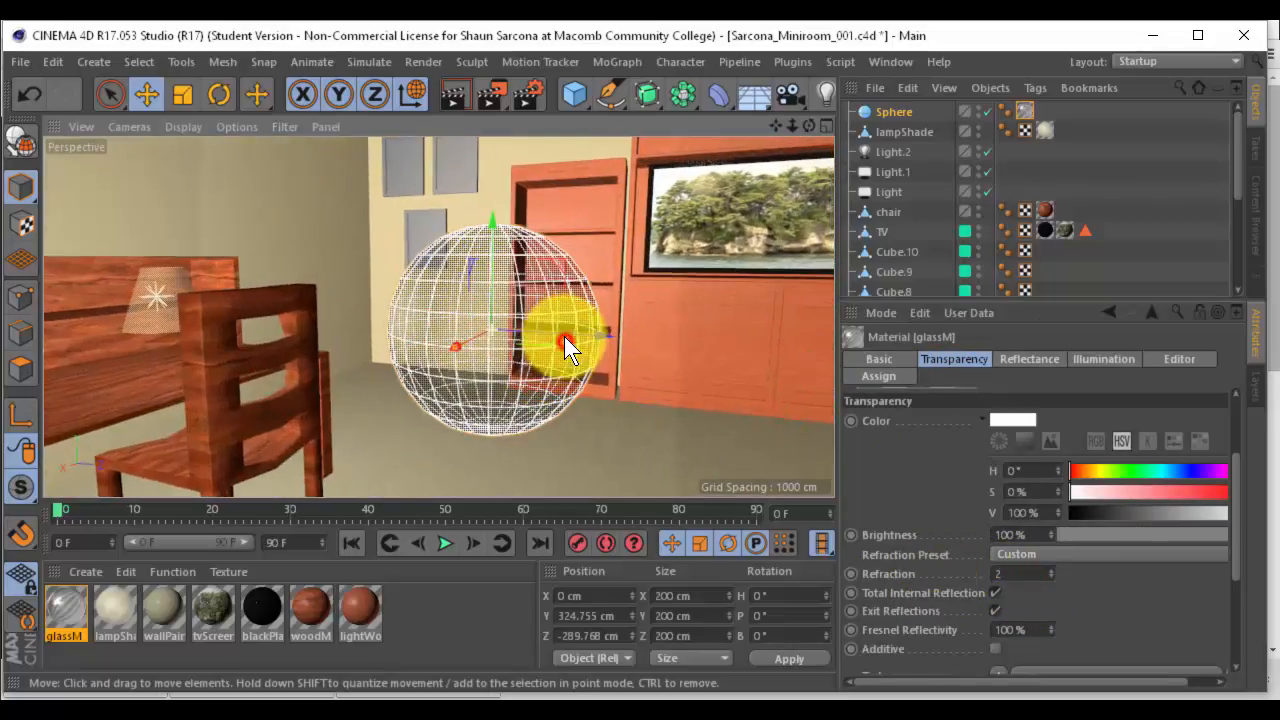
left_click_drag(564, 336, 575, 332, "alt")
key("shift+r")
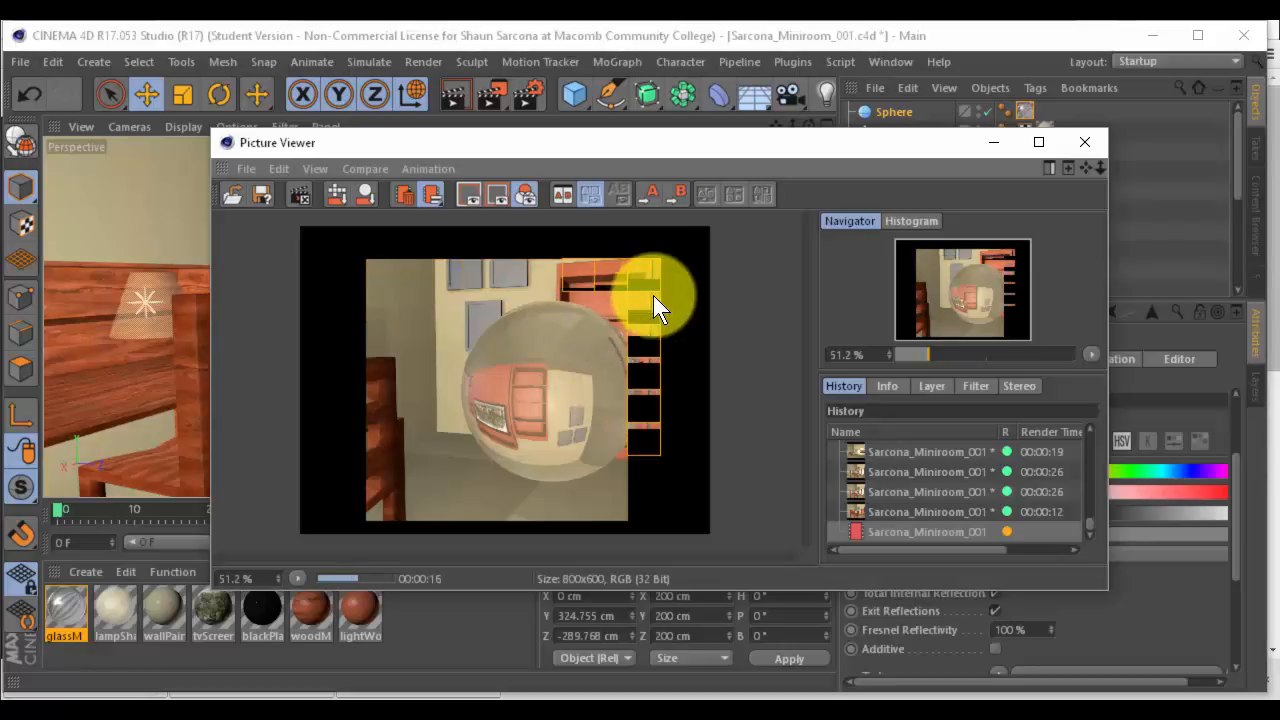
Move the Picture Viewer clear of the material settings and set glassM's refraction to 1
left_click_drag(717, 137, 510, 115)
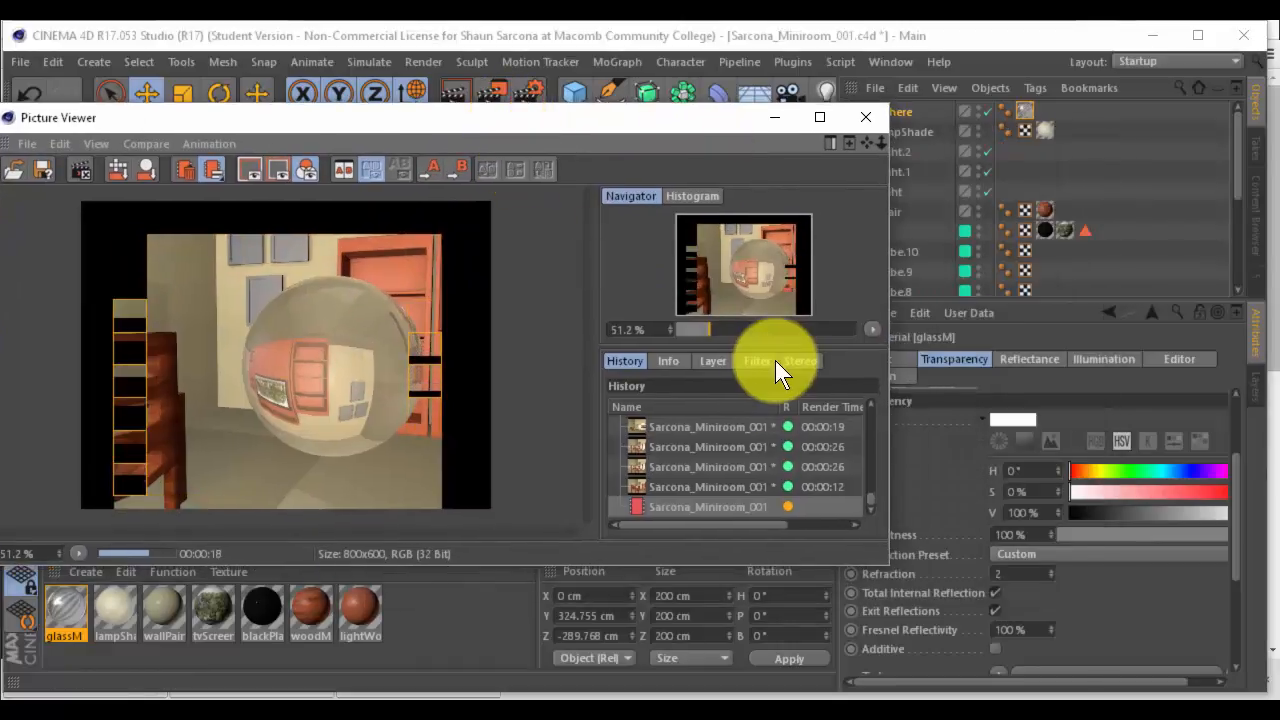
left_click_drag(1028, 574, 945, 572)
type("1")
key("Return")
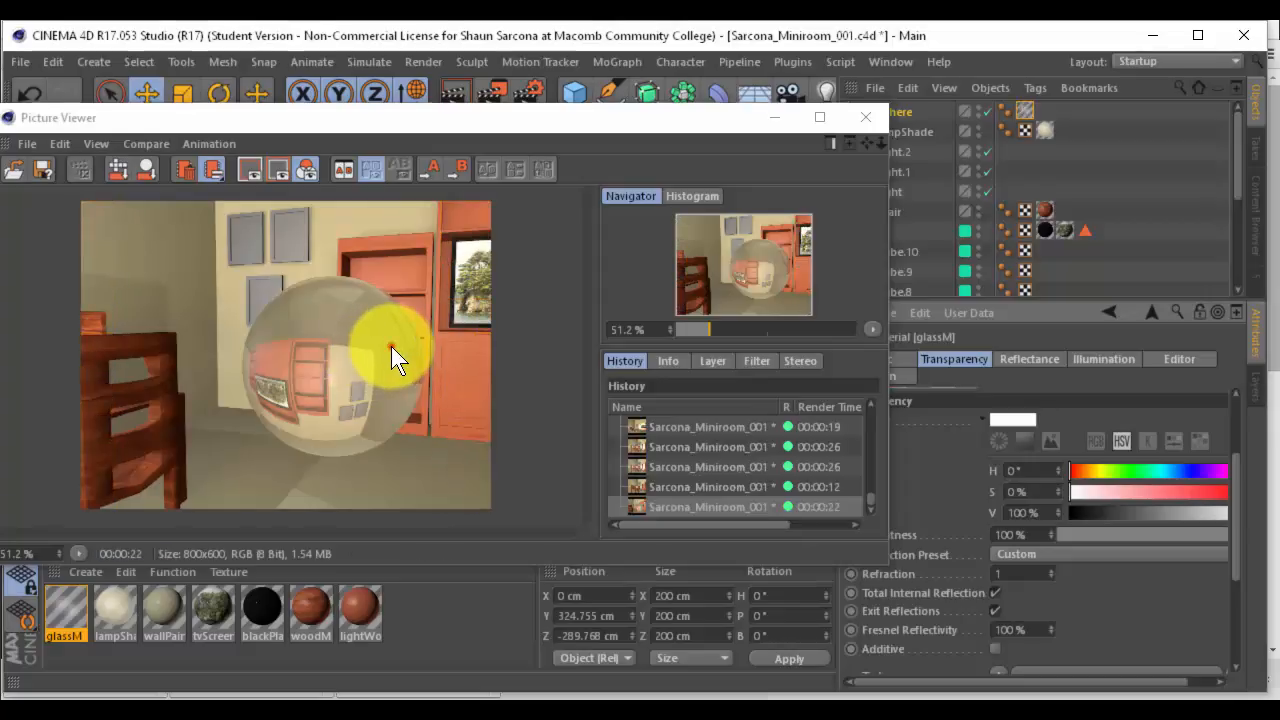
Render the view again with the new refraction and examine the area where the sphere stands
left_click(391, 346)
key("shift+r")
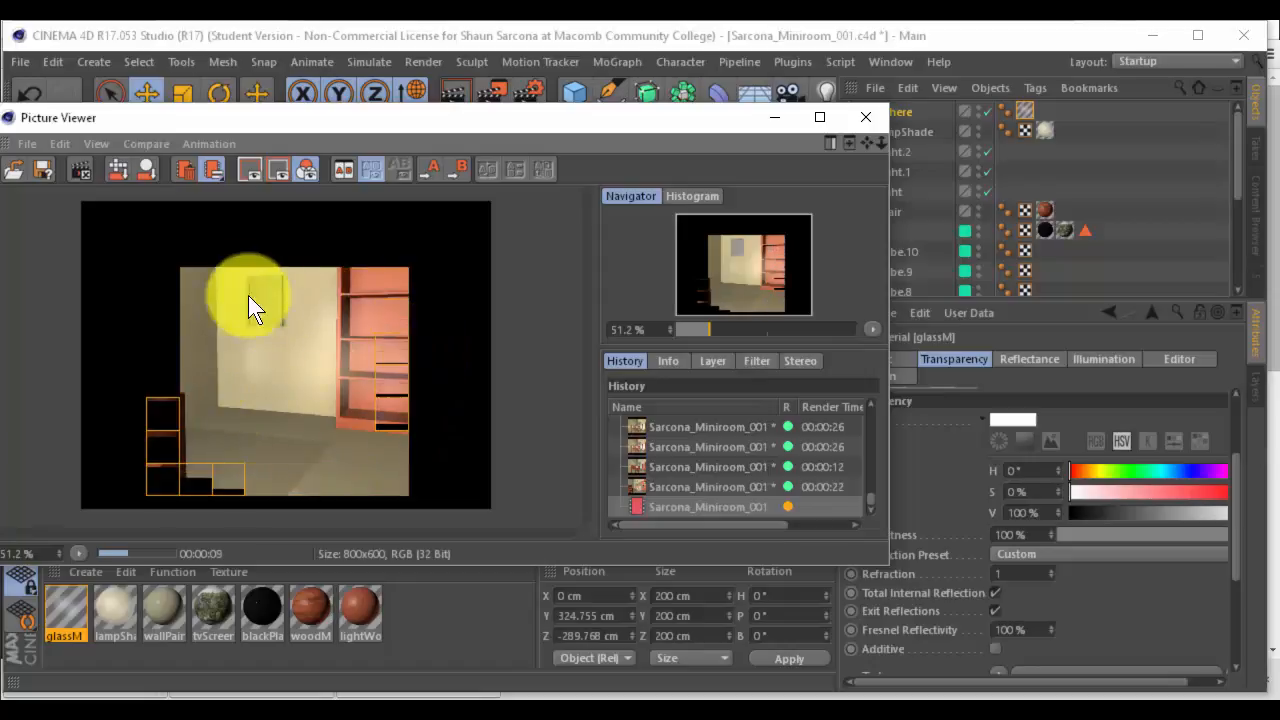
scroll(270, 425, "up", 4)
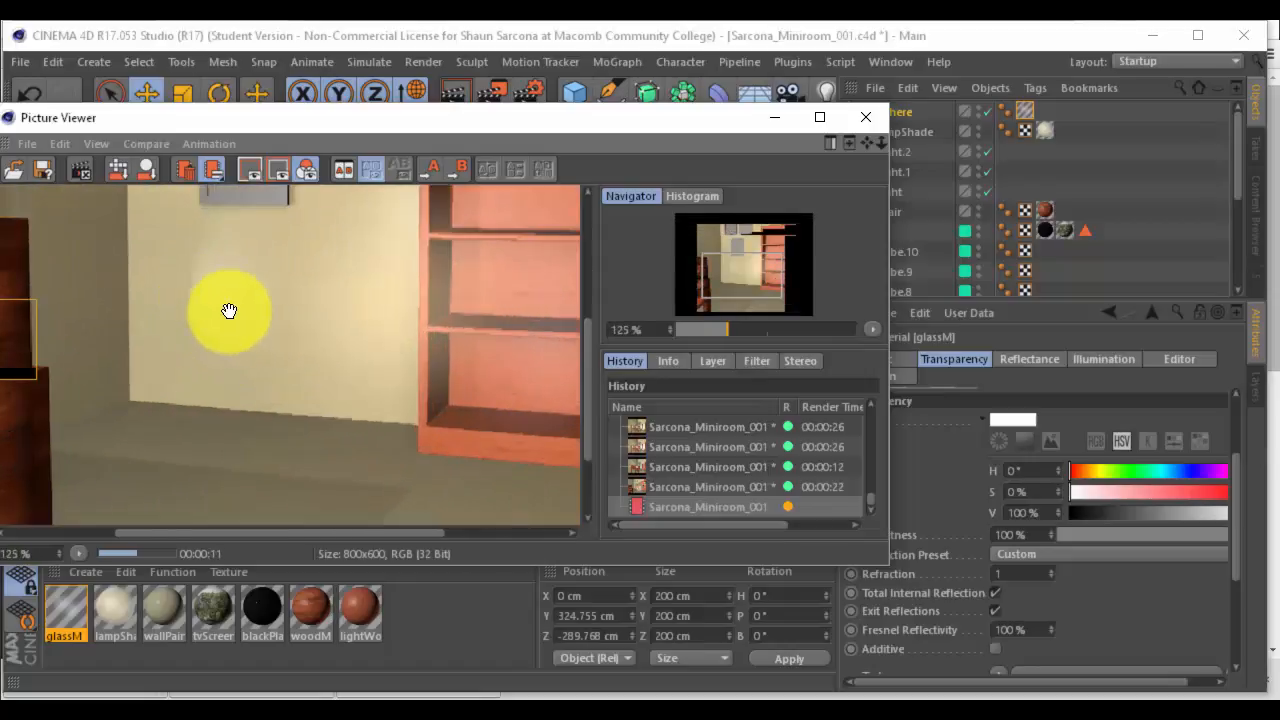
scroll(229, 311, "down", 3)
Open glassM's refraction value for editing
left_click(968, 574)
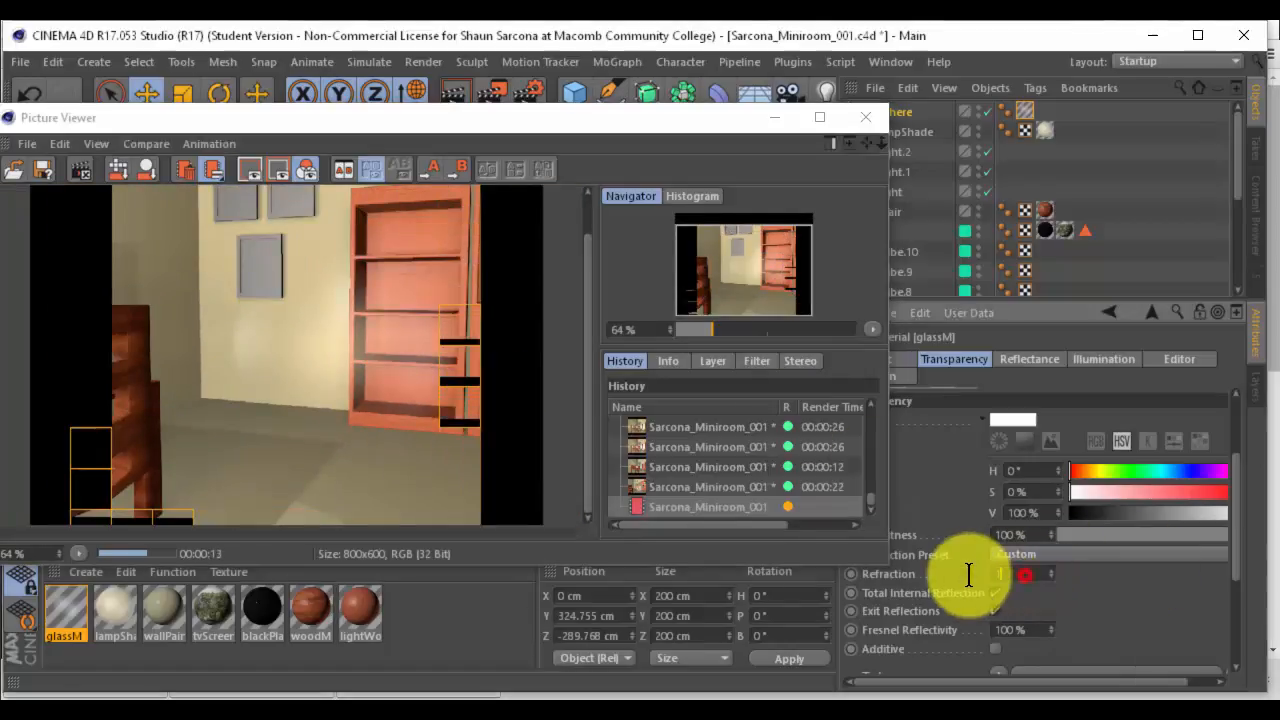
Apply the Jade refraction preset to the glassM material's transparency and set its blurriness to 45 %
type("2")
key("Return")
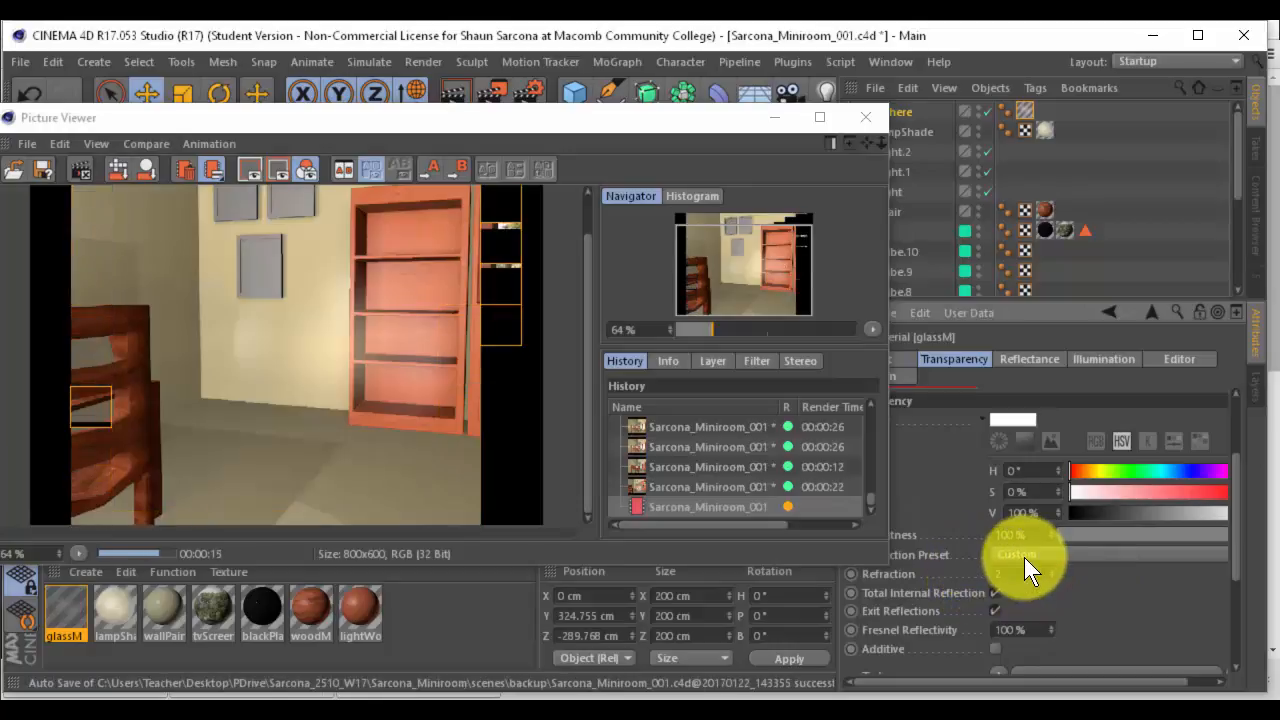
left_click(1024, 557)
left_click(1030, 341)
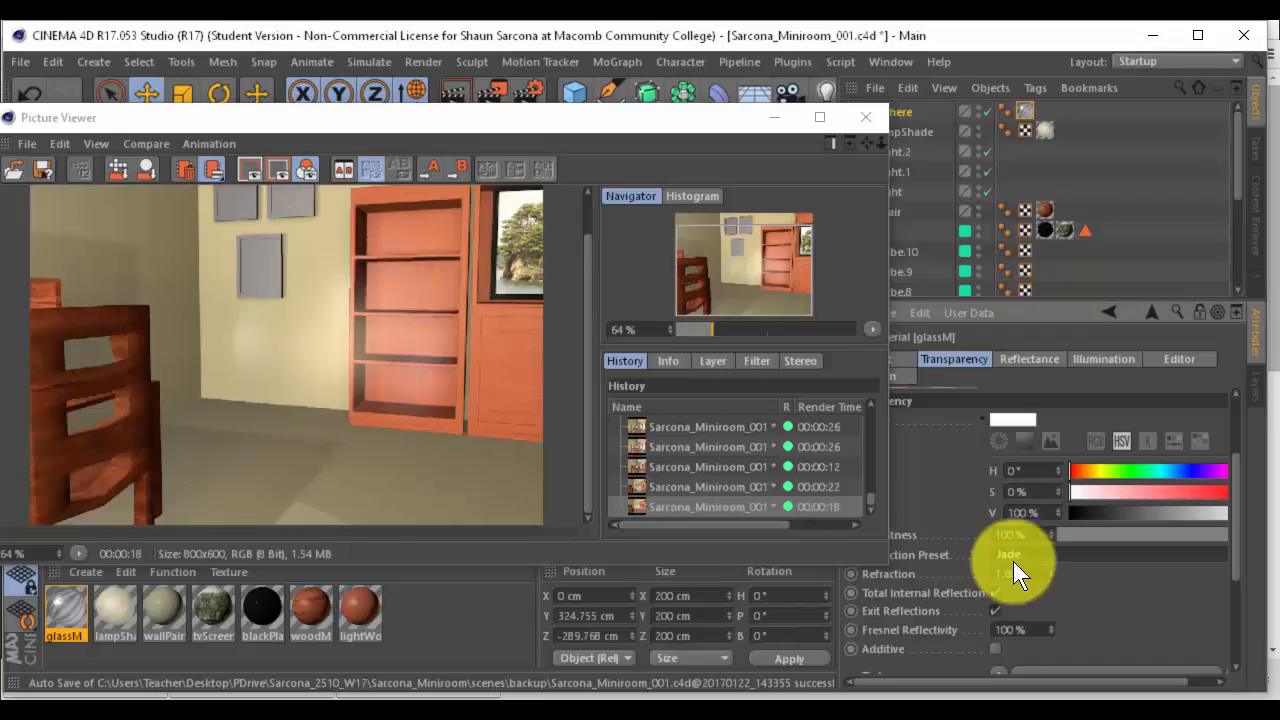
scroll(1126, 605, "down", 3)
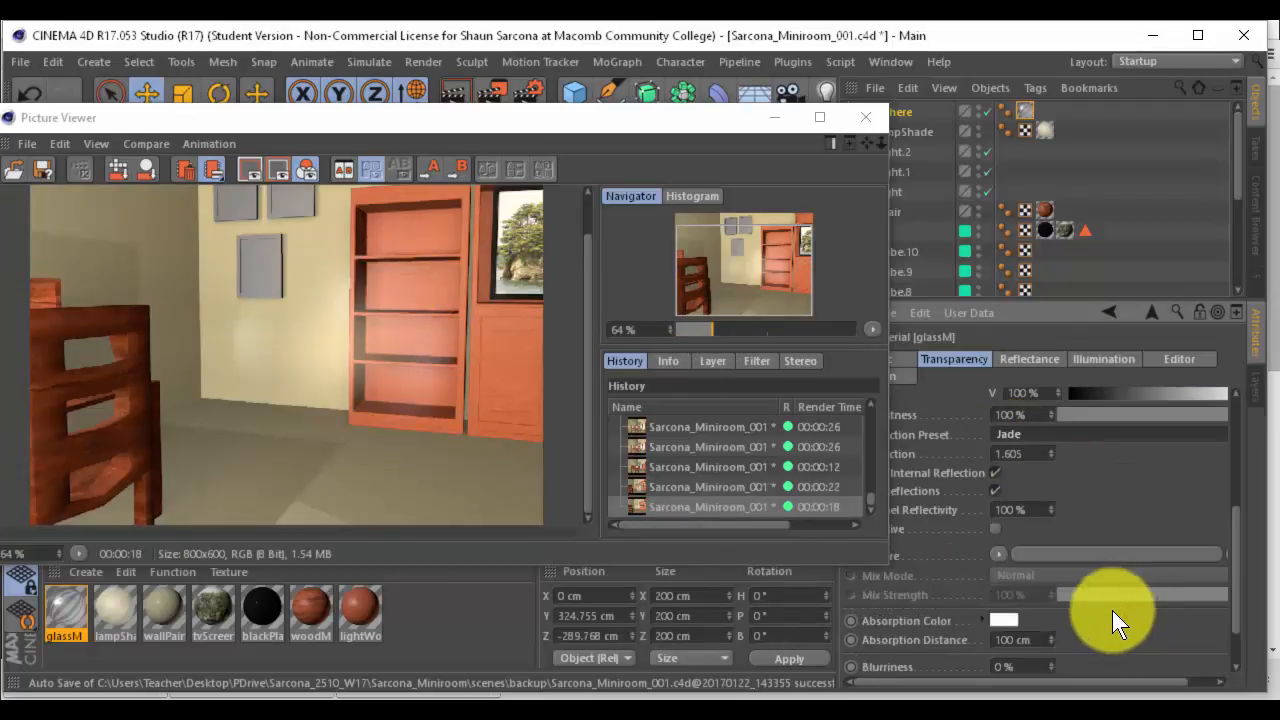
left_click_drag(1049, 672, 1050, 665)
left_click(474, 339)
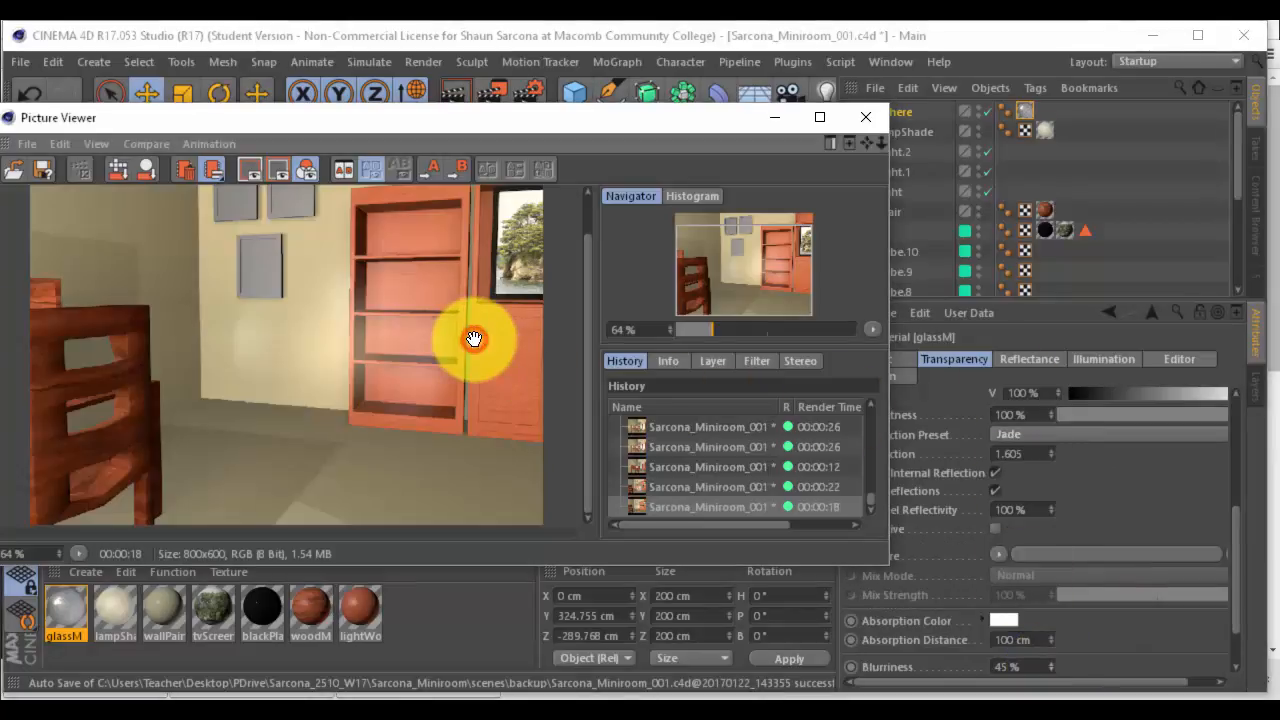
key("shift+r")
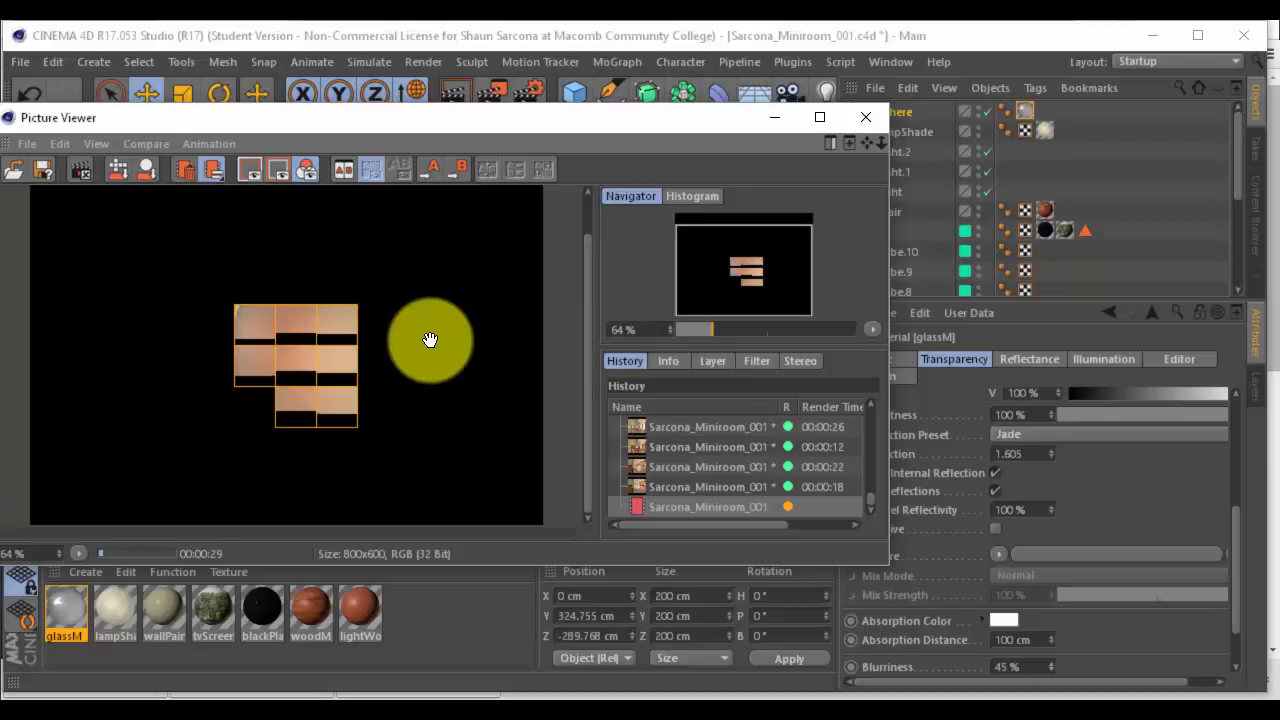
left_click(865, 117)
left_click(659, 446)
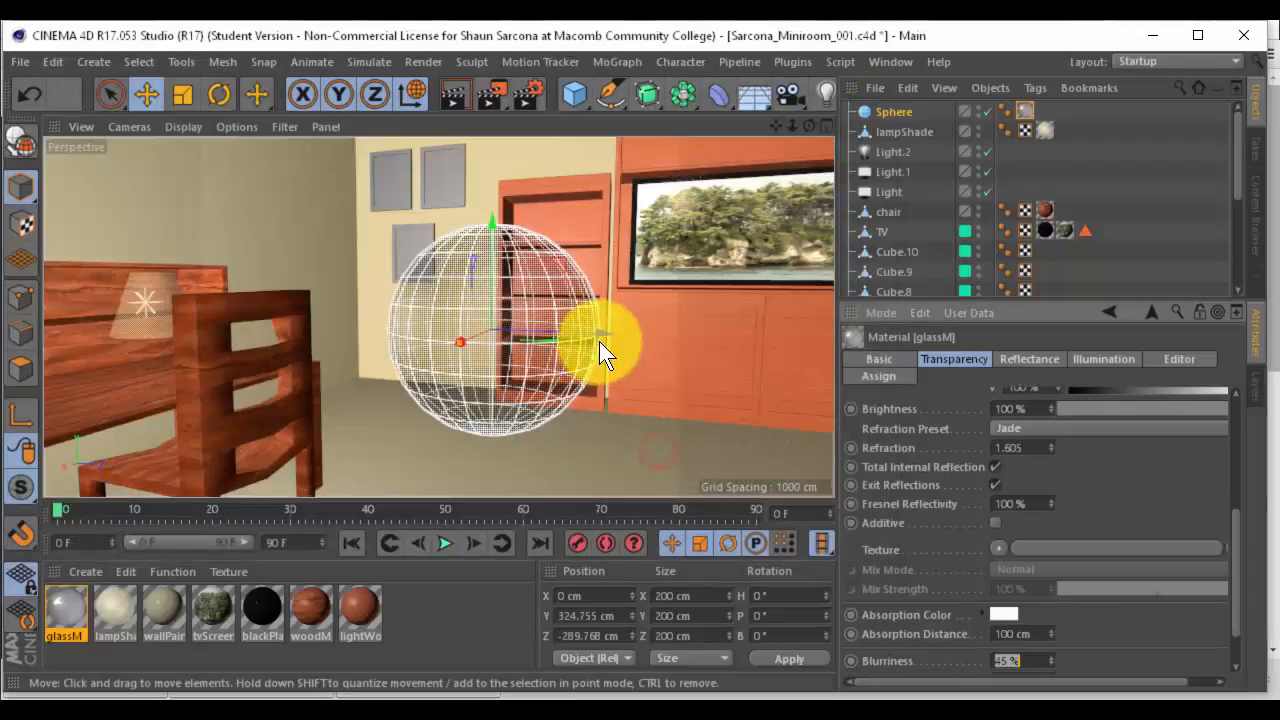
Render a wider view of the room with the sphere, desk and TV cabinet in the Picture Viewer
scroll(515, 340, "down", 6)
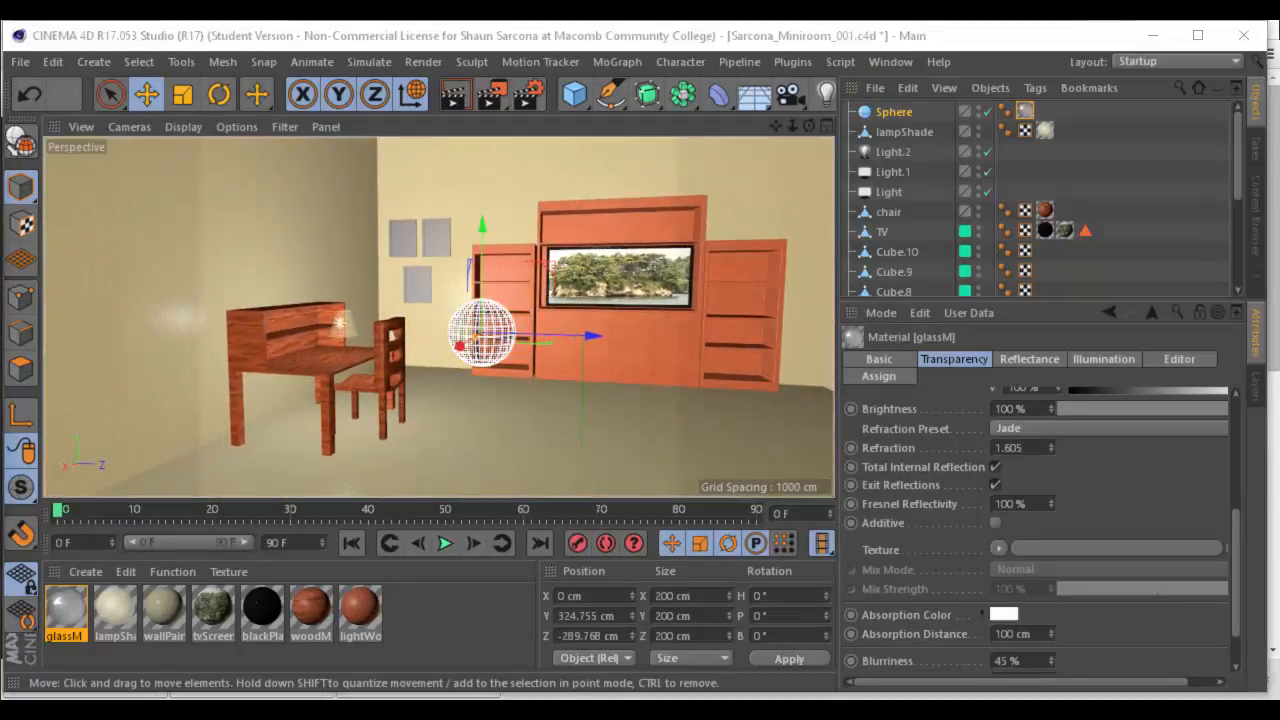
left_click_drag(0, 190, 377, 71)
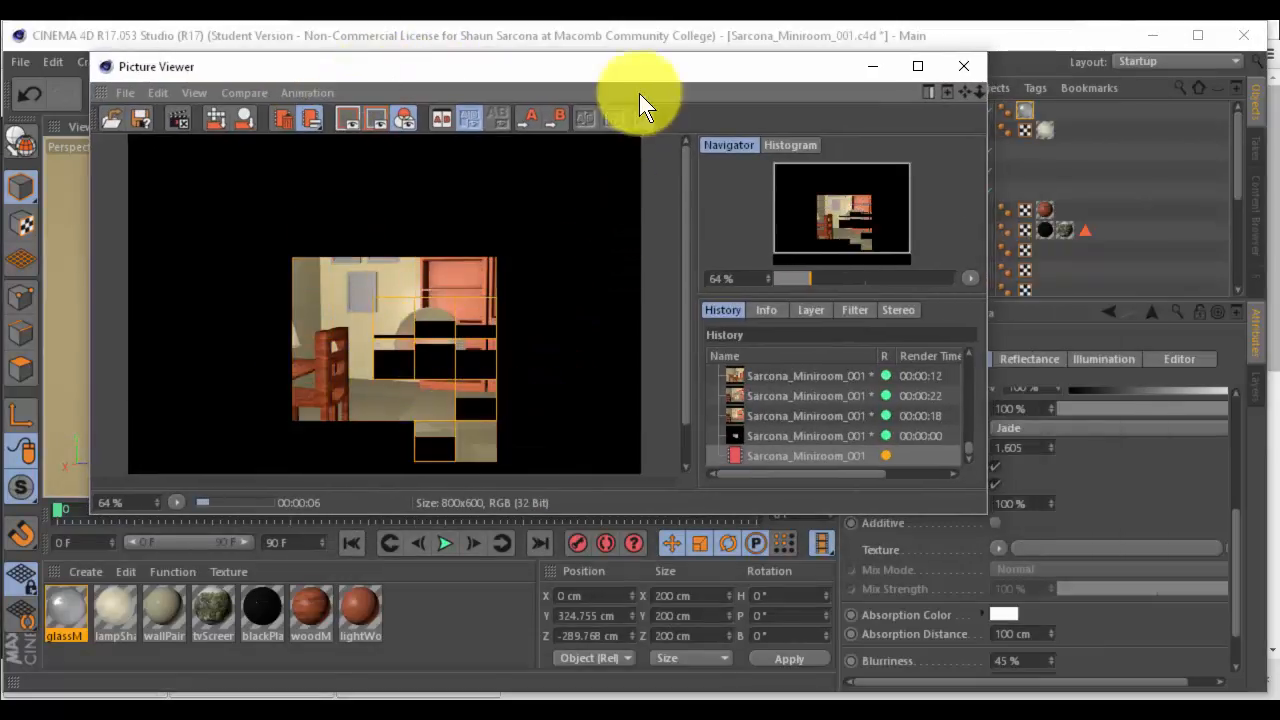
left_click_drag(643, 66, 603, 60)
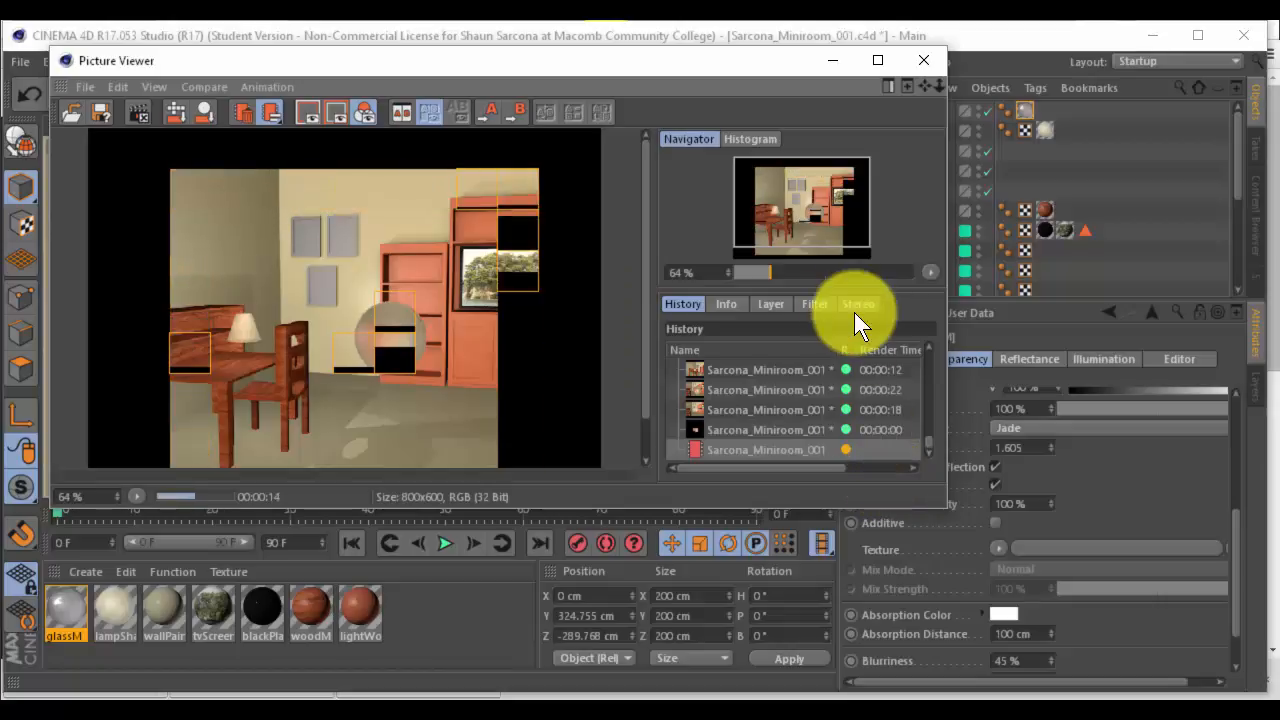
left_click_drag(664, 67, 602, 65)
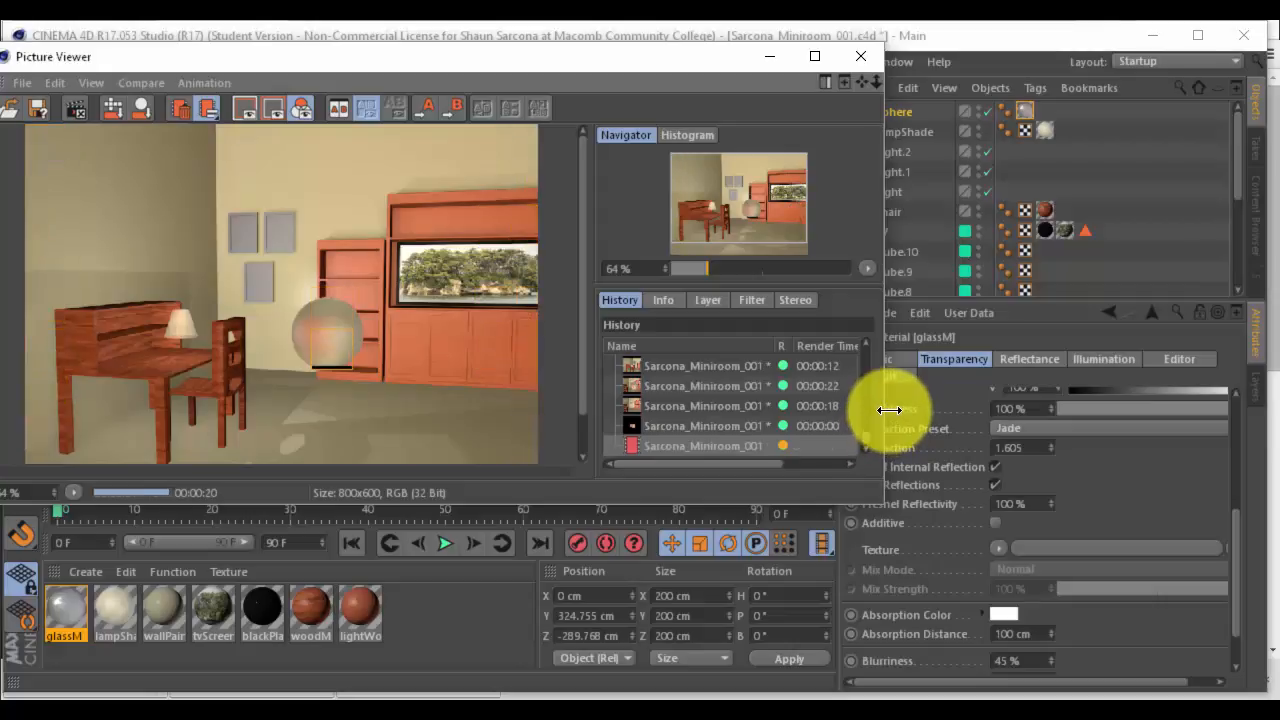
Set the glassM transparency colour to green with hue 113°, saturation 77 % and value 48 %
left_click(939, 444)
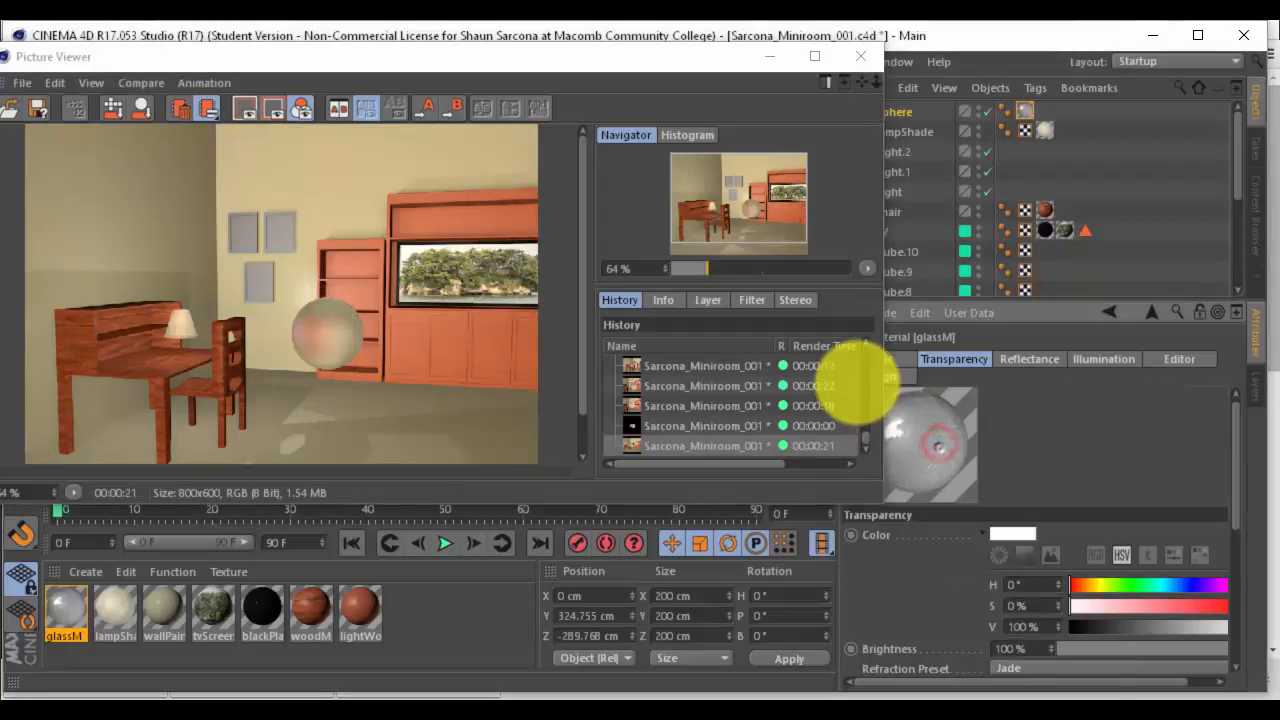
right_click(939, 446)
left_click(1157, 450)
left_click(1027, 533)
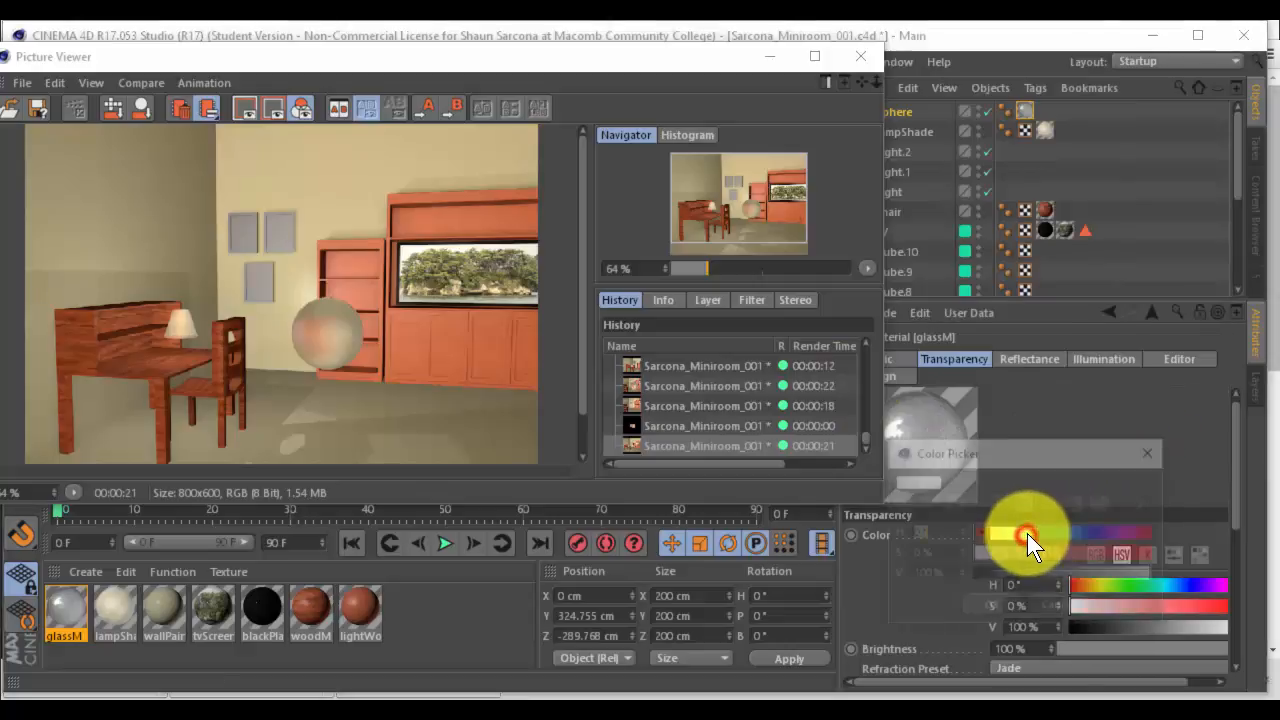
left_click(1008, 533)
left_click_drag(1010, 554, 1115, 554)
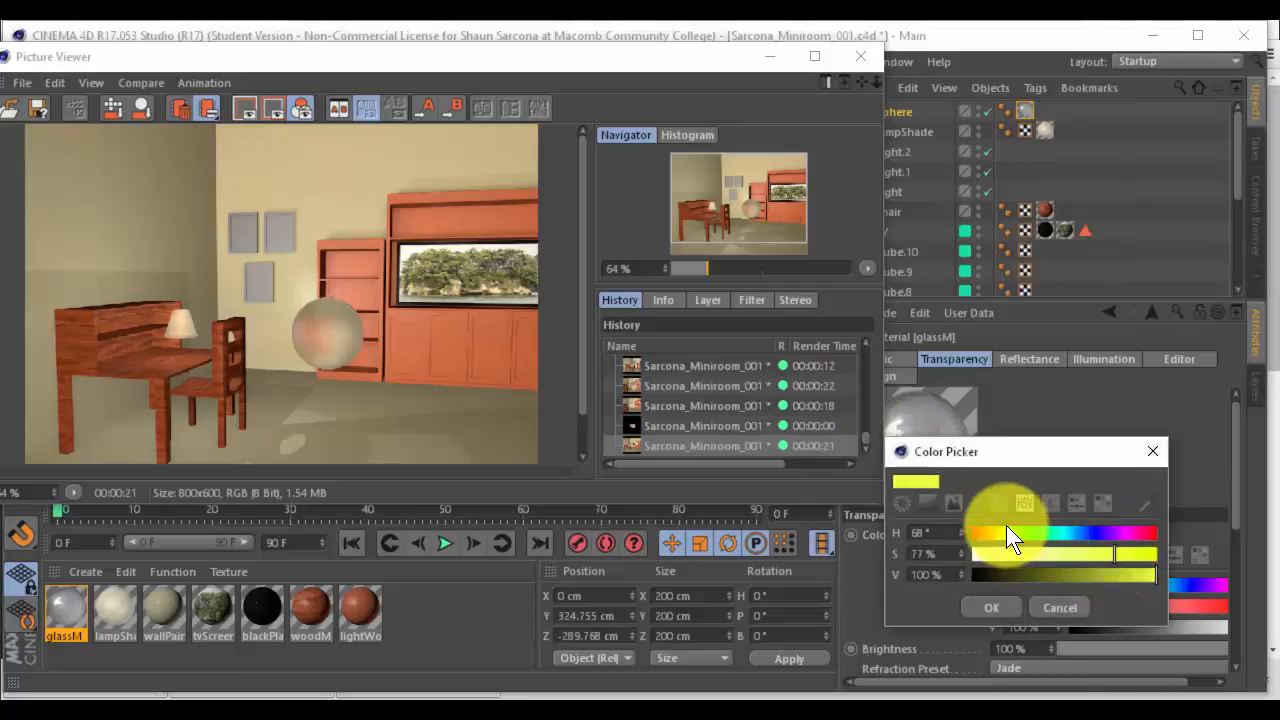
left_click_drag(1007, 533, 1030, 534)
left_click(1061, 574)
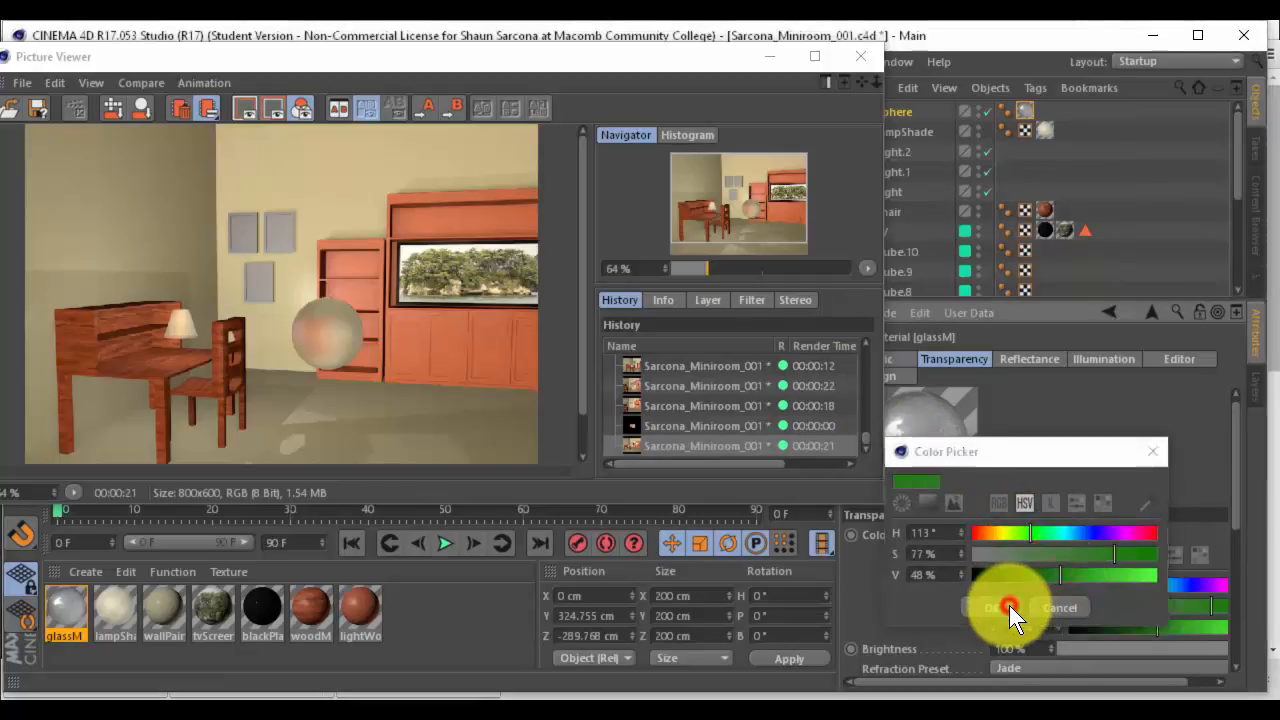
left_click(1005, 606)
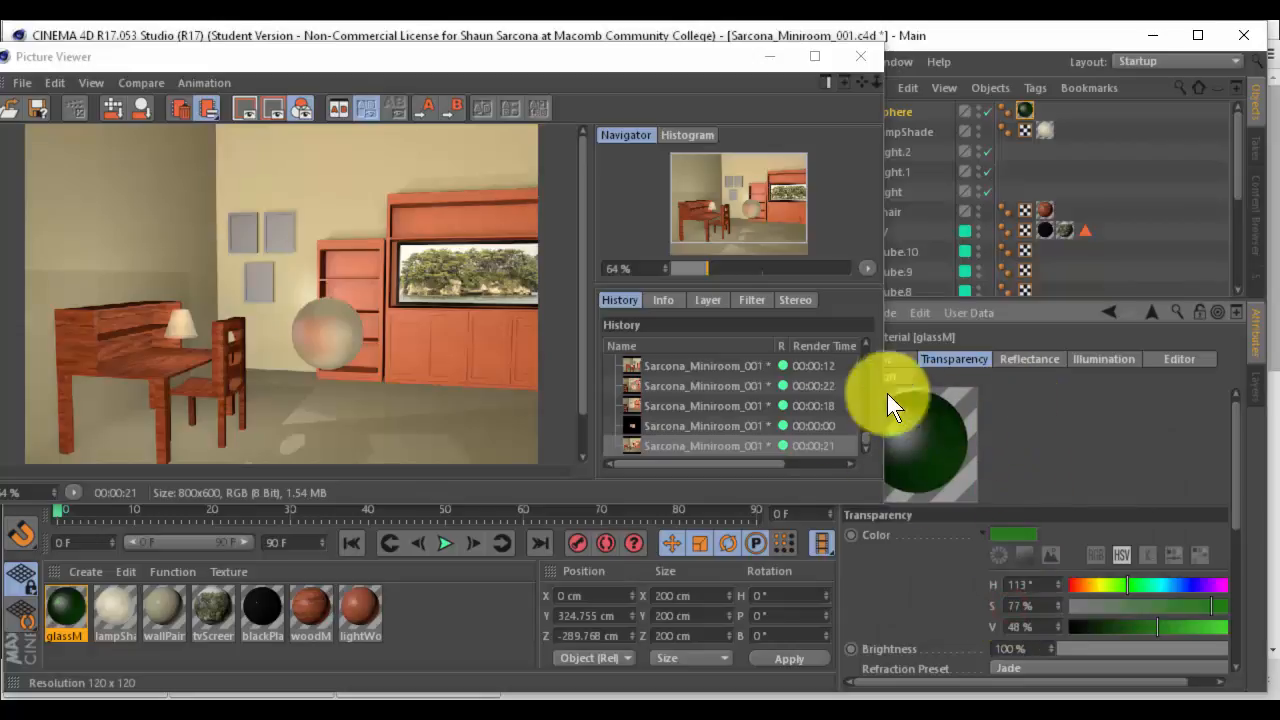
Change the type of the glassM material's Default Specular reflectance layer to Beckmann
left_click(1027, 359)
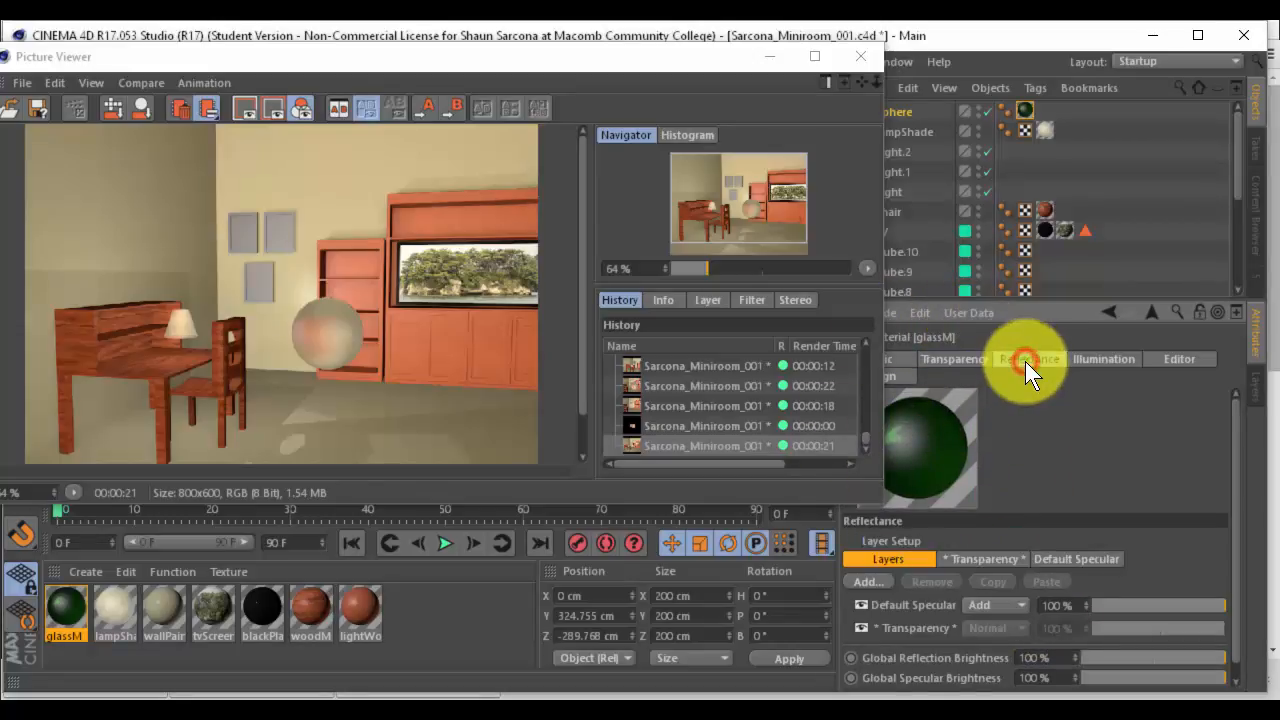
left_click(1054, 552)
scroll(1060, 476, "down", 5)
left_click(1068, 473)
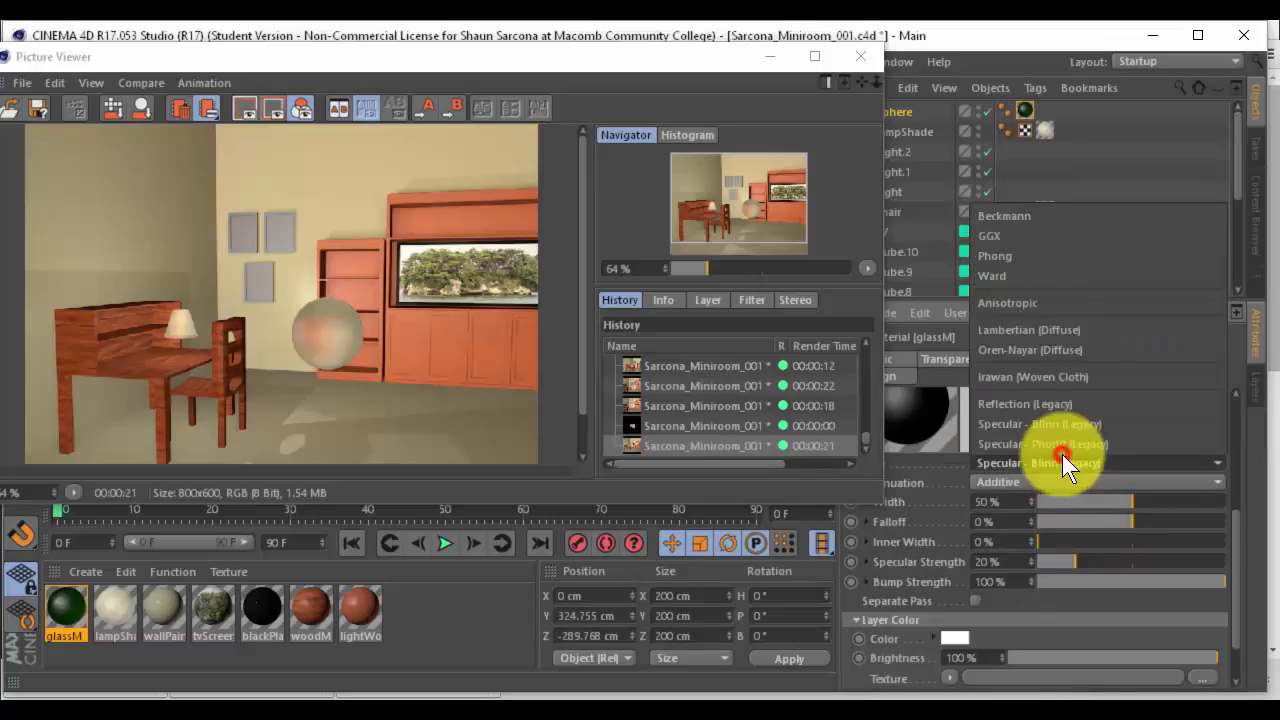
left_click(1040, 215)
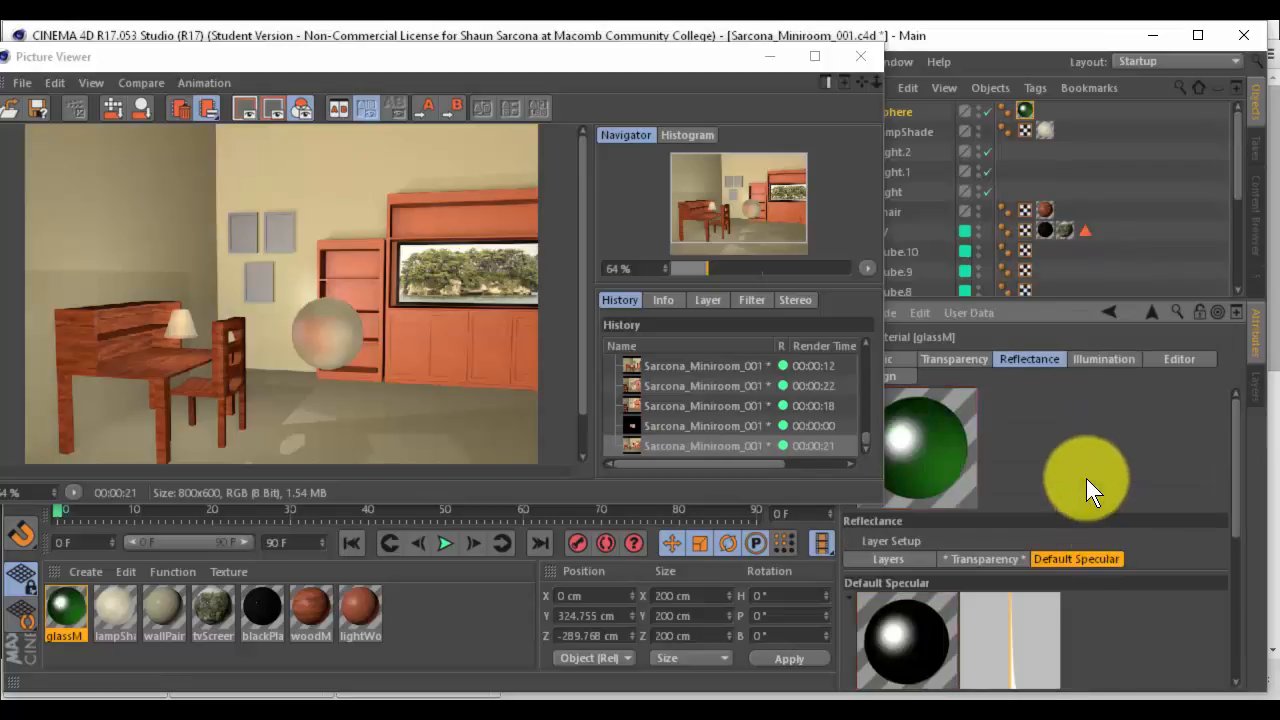
left_click(358, 321)
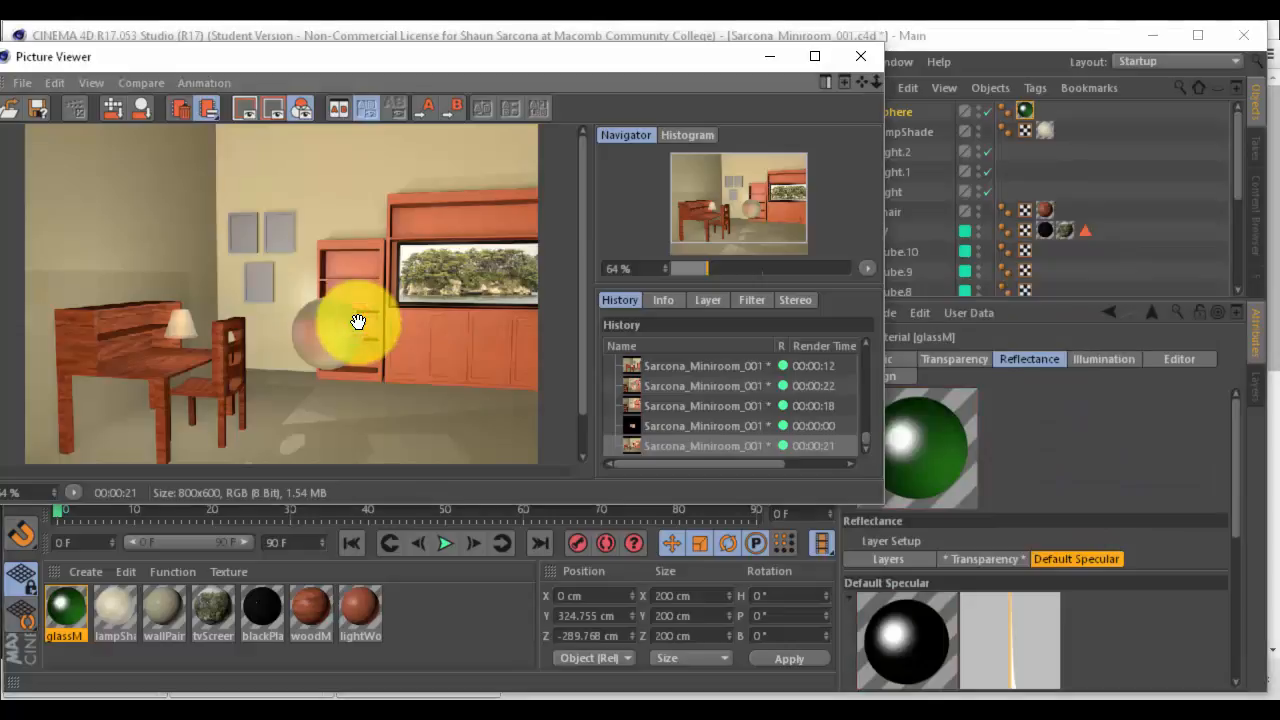
key("shift+r")
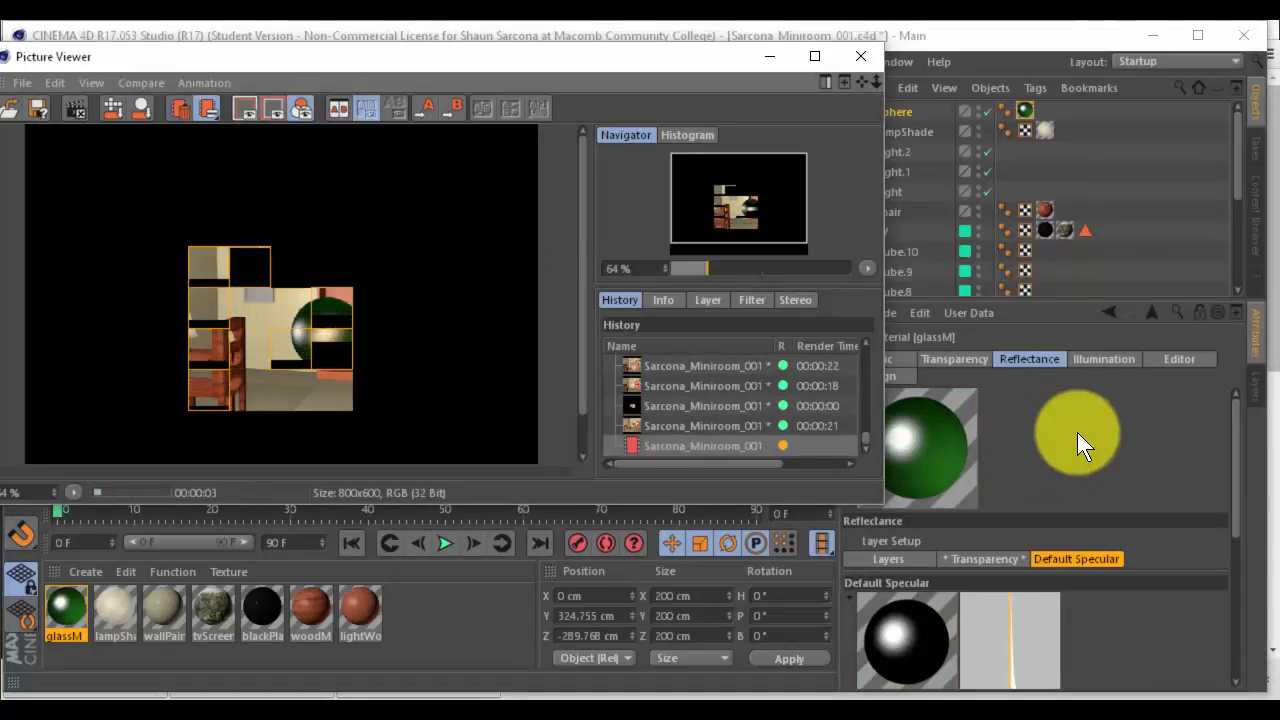
left_click(410, 367)
key("Escape")
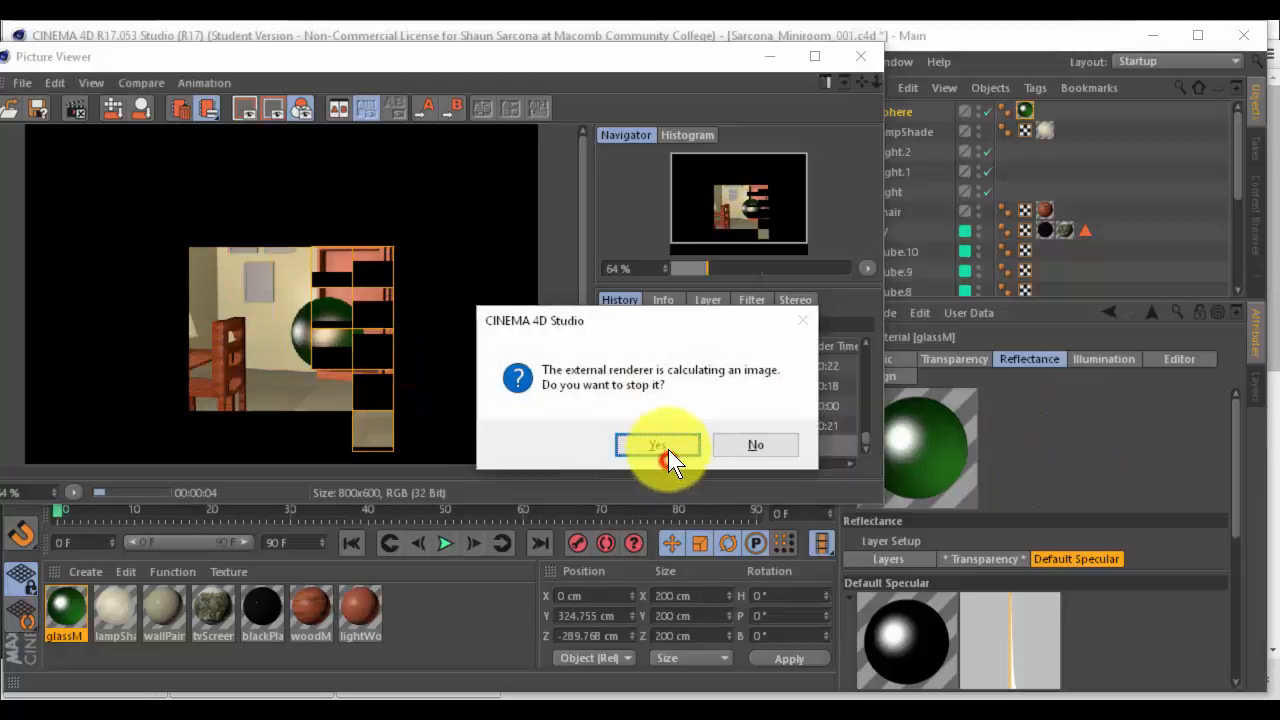
left_click(668, 449)
Set the Default Specular layer's reflection strength to 56 % and roughness to 34 %, and render the room again
scroll(1123, 464, "down", 5)
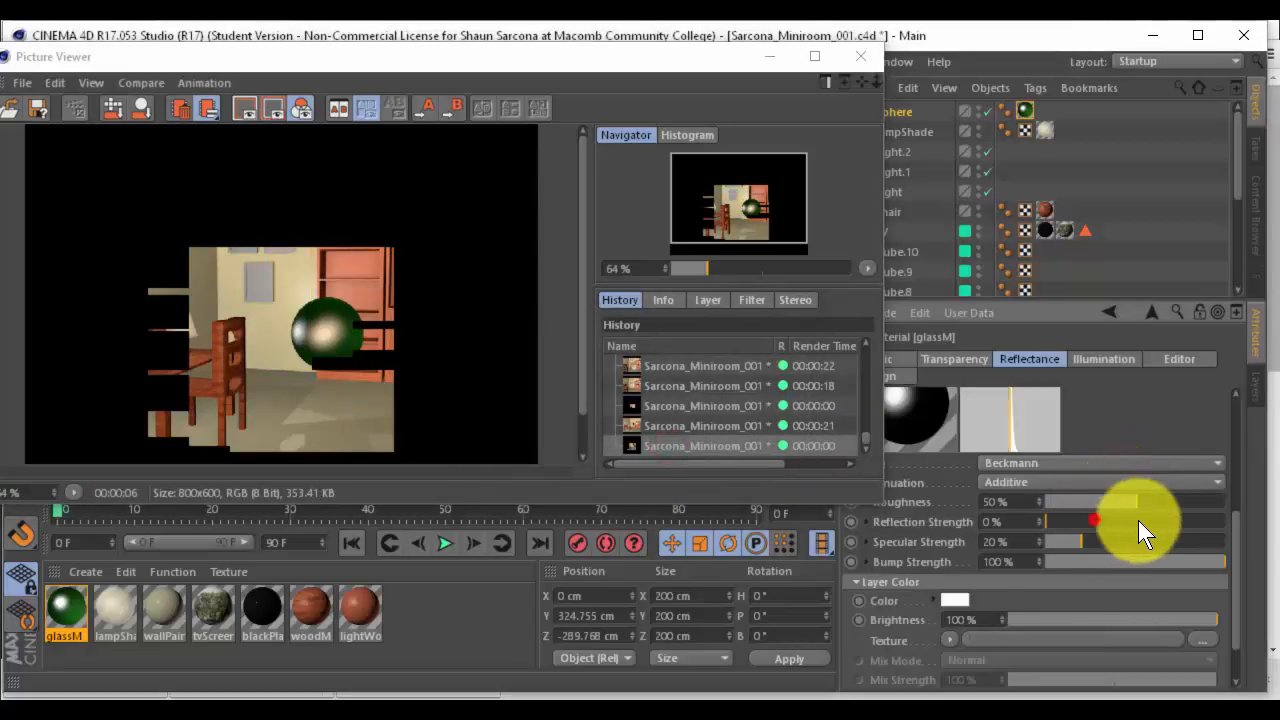
left_click_drag(1138, 520, 1146, 515)
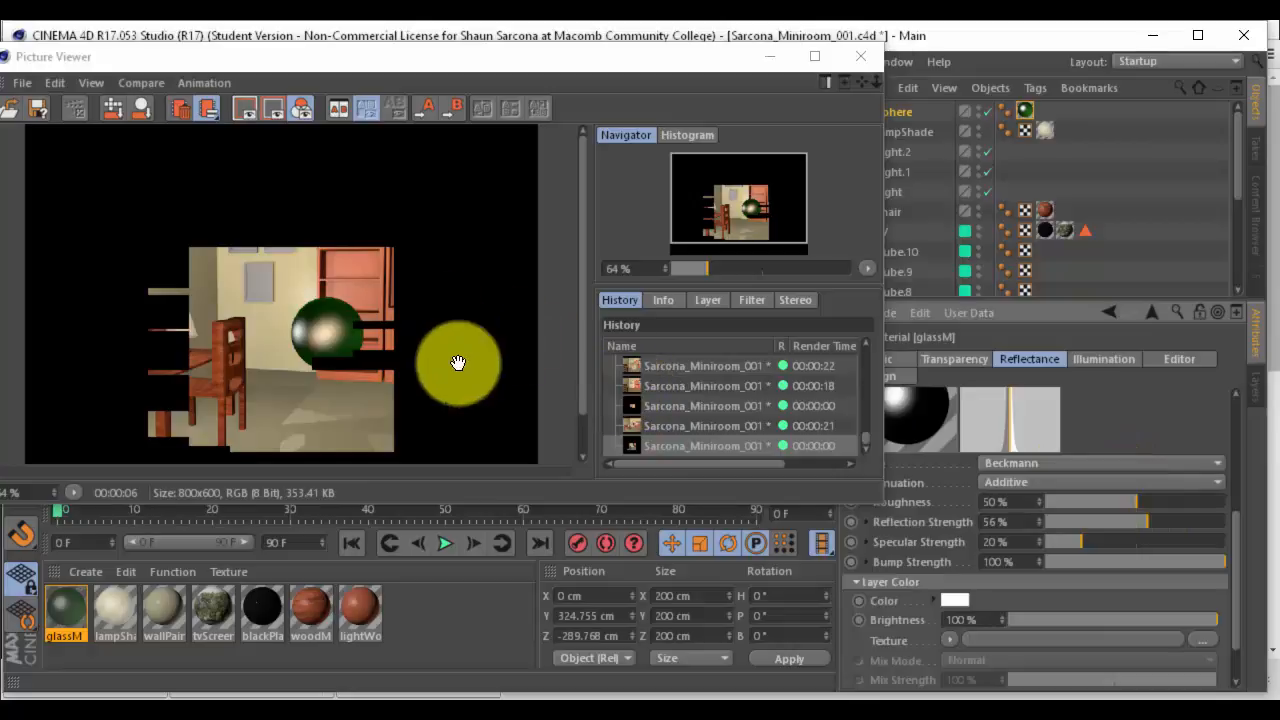
left_click_drag(1084, 499, 1107, 499)
key("shift+r")
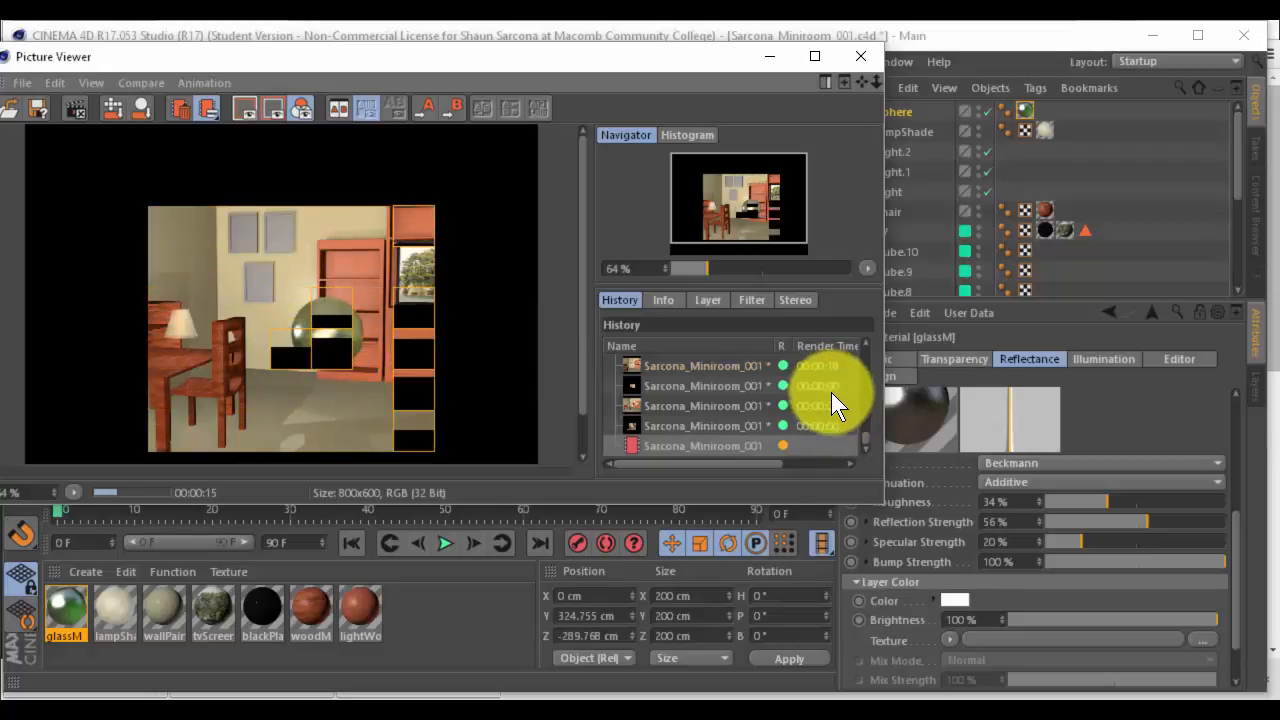
Examine the finished render up close, checking the green sphere, the lamp, the desk and the chair
scroll(835, 386, "up", 3)
scroll(835, 386, "down", 2)
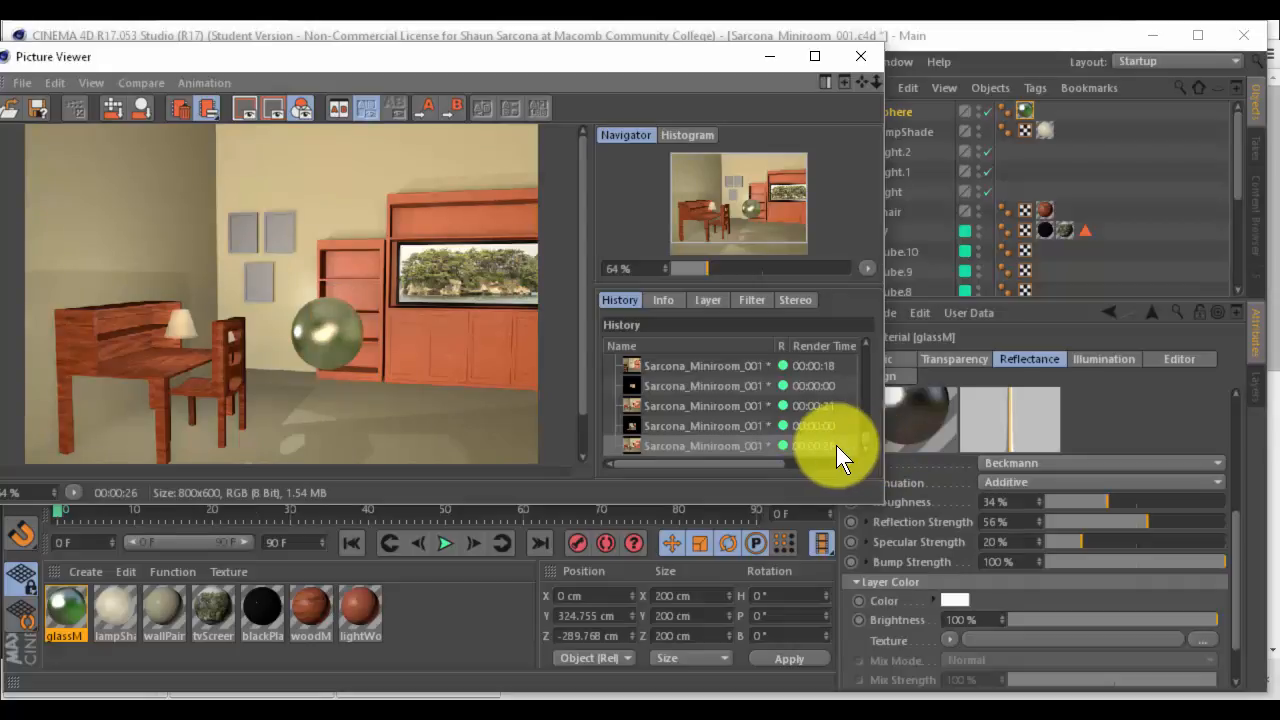
scroll(317, 365, "up", 1)
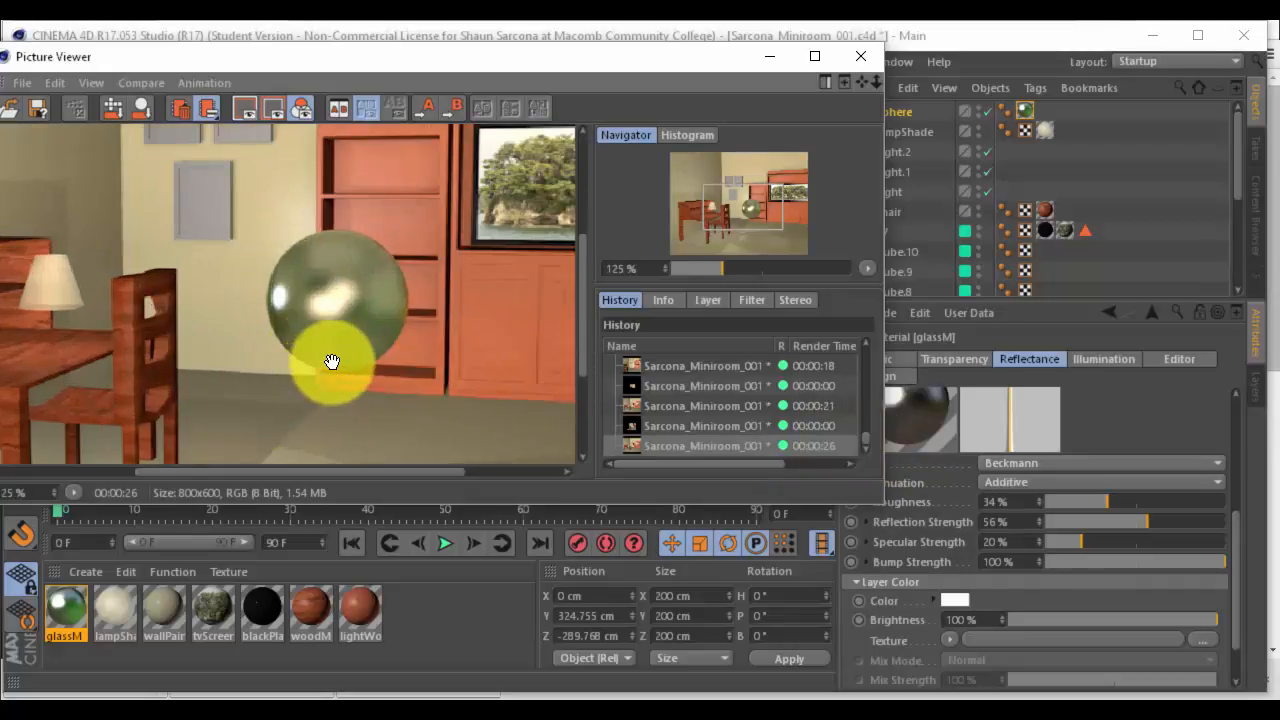
scroll(334, 363, "down", 1)
scroll(332, 361, "down", 1)
scroll(332, 361, "up", 1)
scroll(326, 343, "down", 1)
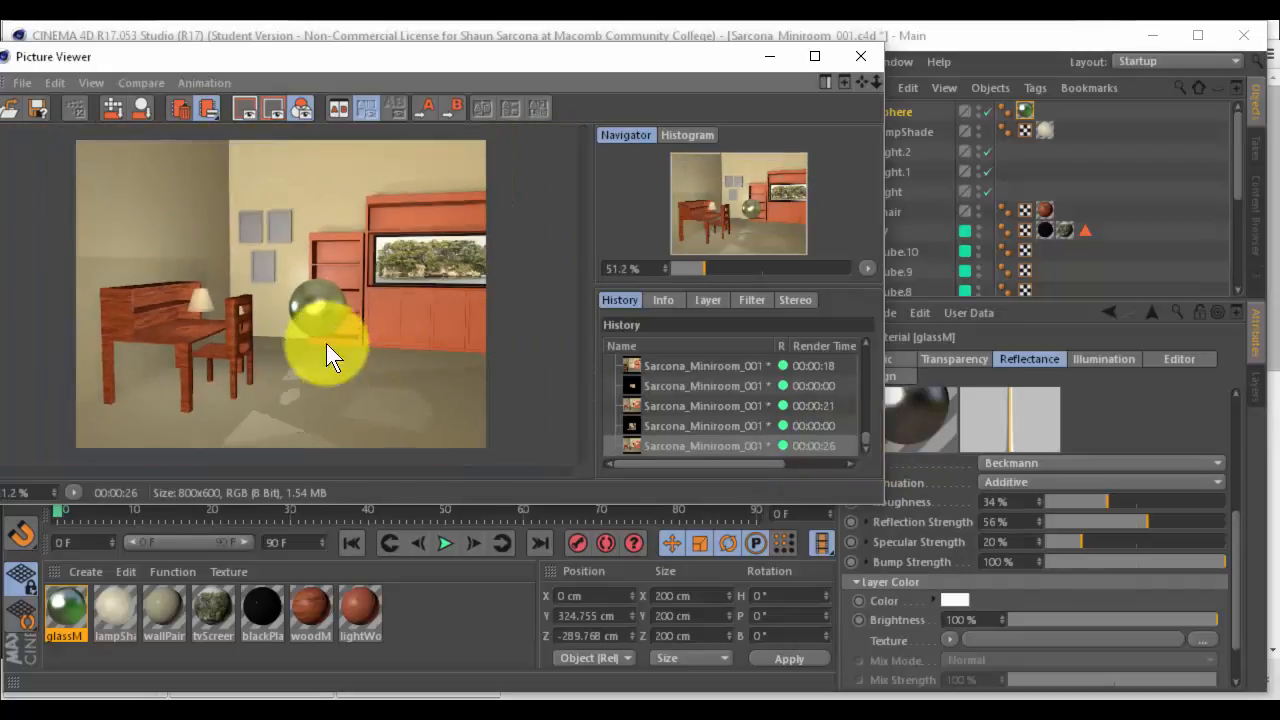
left_click_drag(254, 60, 358, 55)
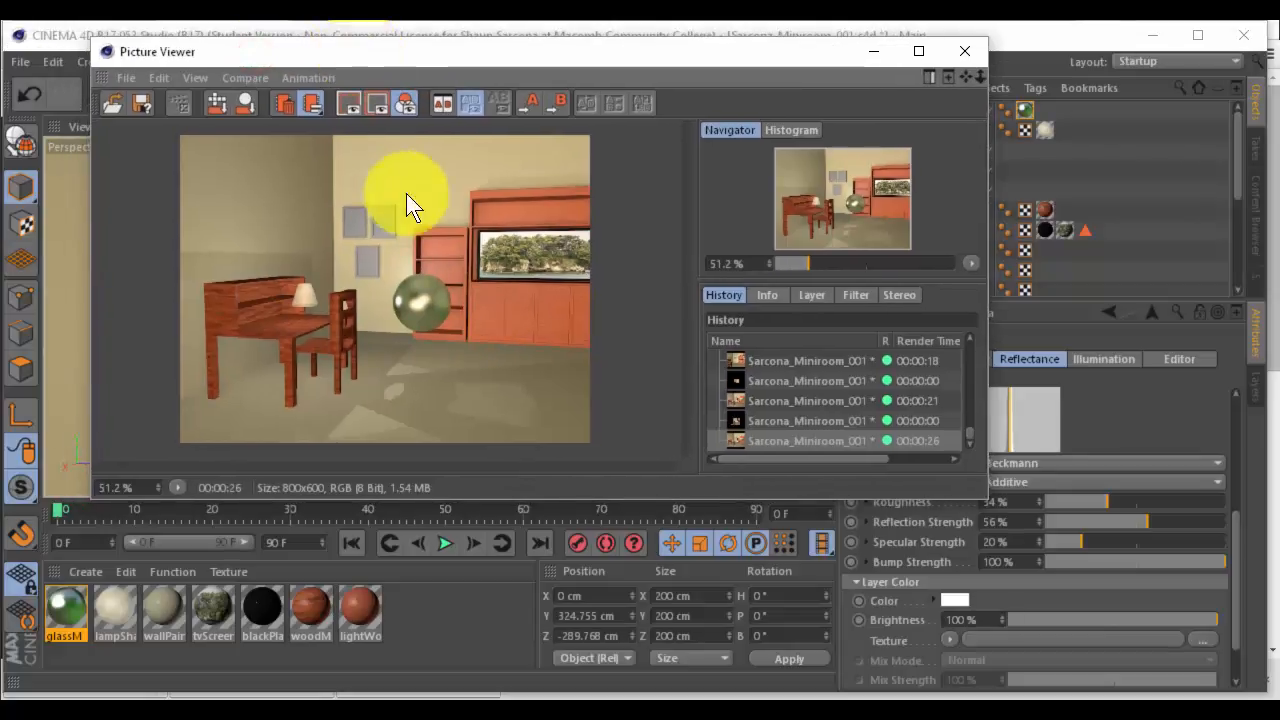
scroll(312, 294, "up", 5)
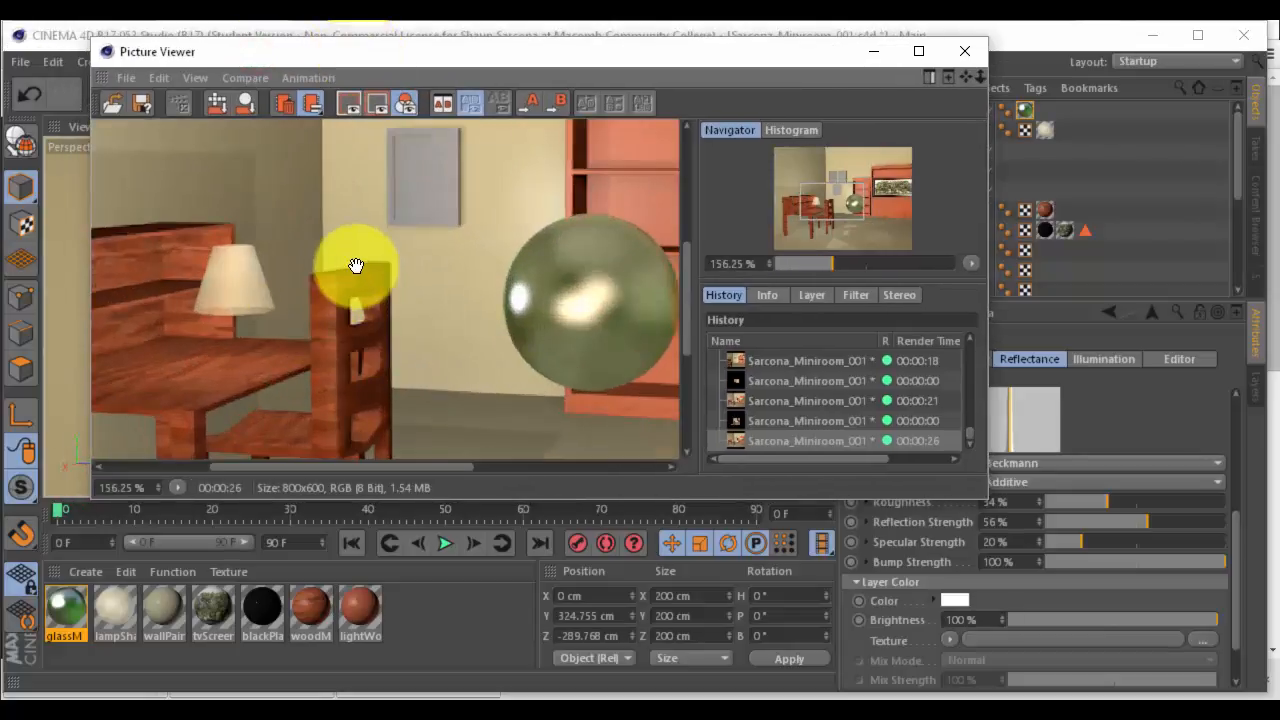
scroll(366, 300, "down", 3)
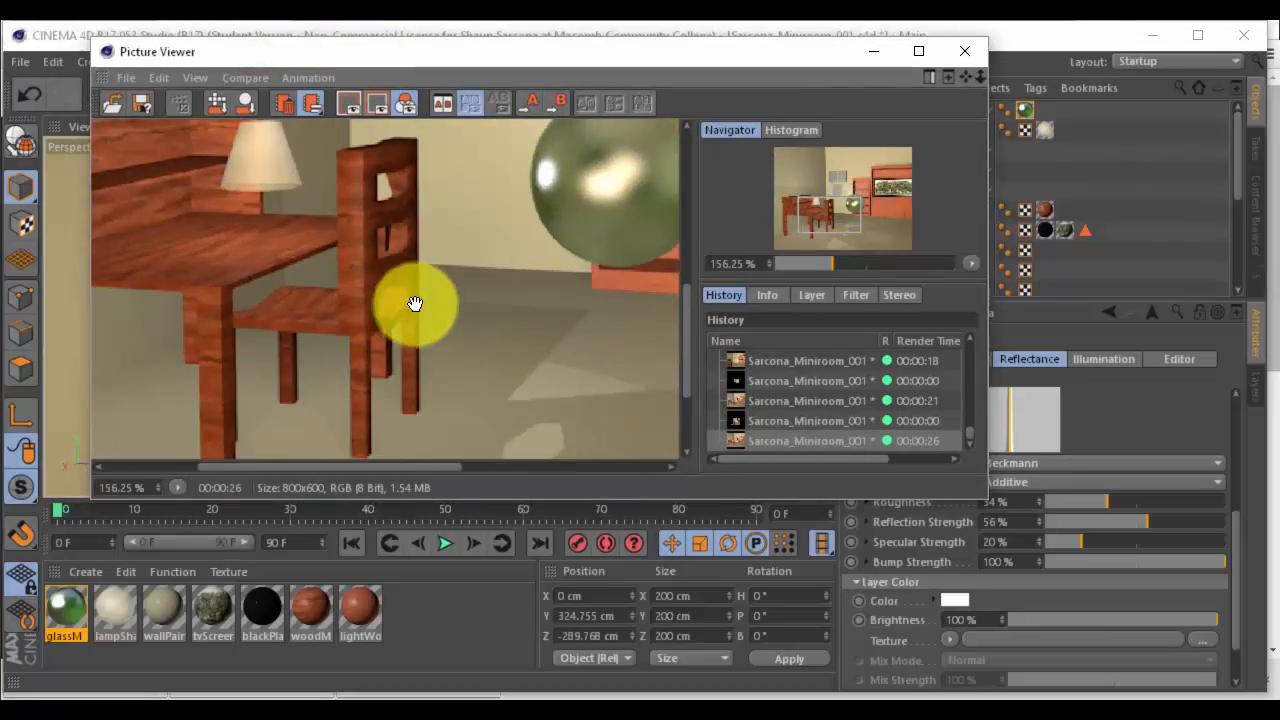
scroll(391, 309, "down", 2)
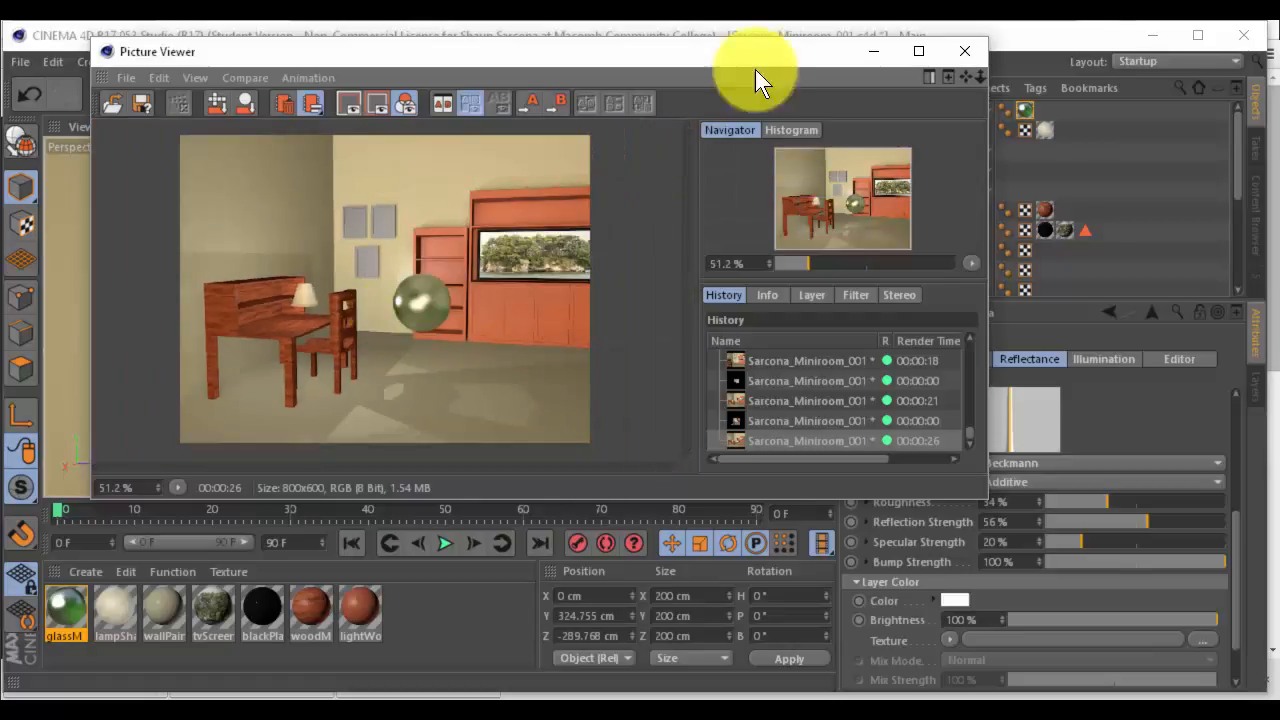
Move the render window clear of the scene and deselect all materials
left_click_drag(759, 52, 0, 149)
left_click(412, 612)
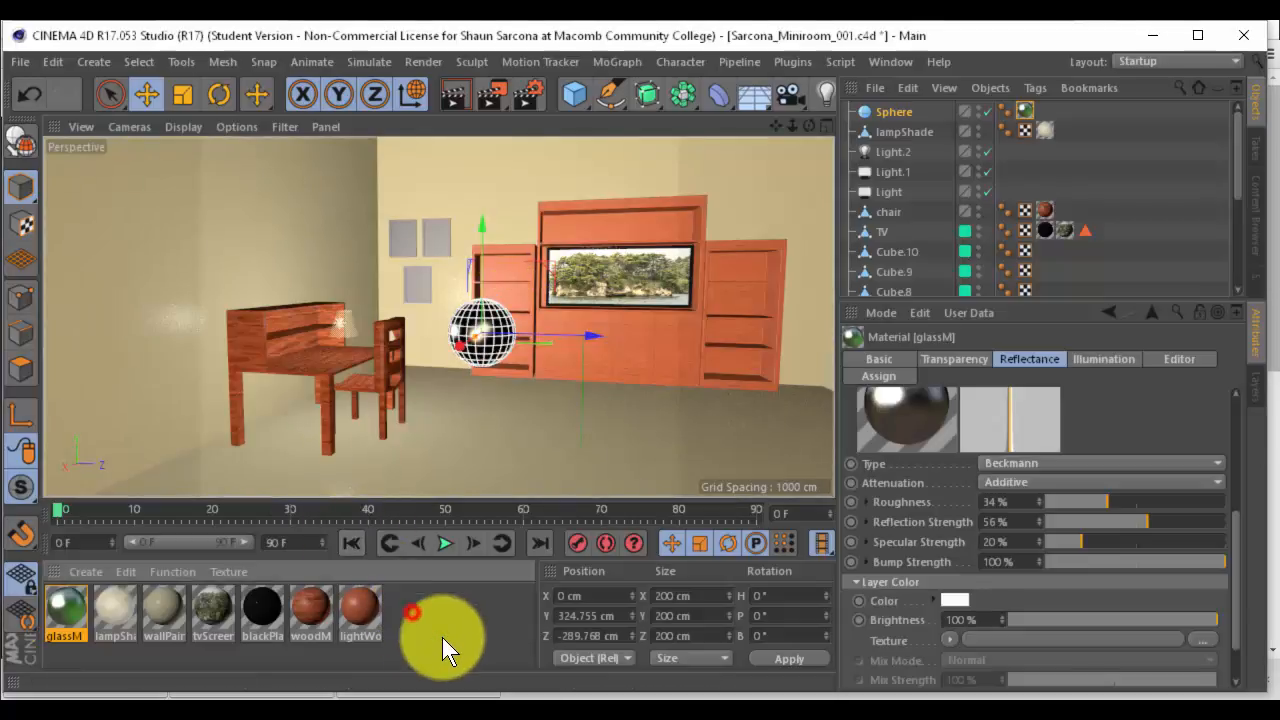
left_click_drag(442, 637, 32, 597)
left_click(489, 595)
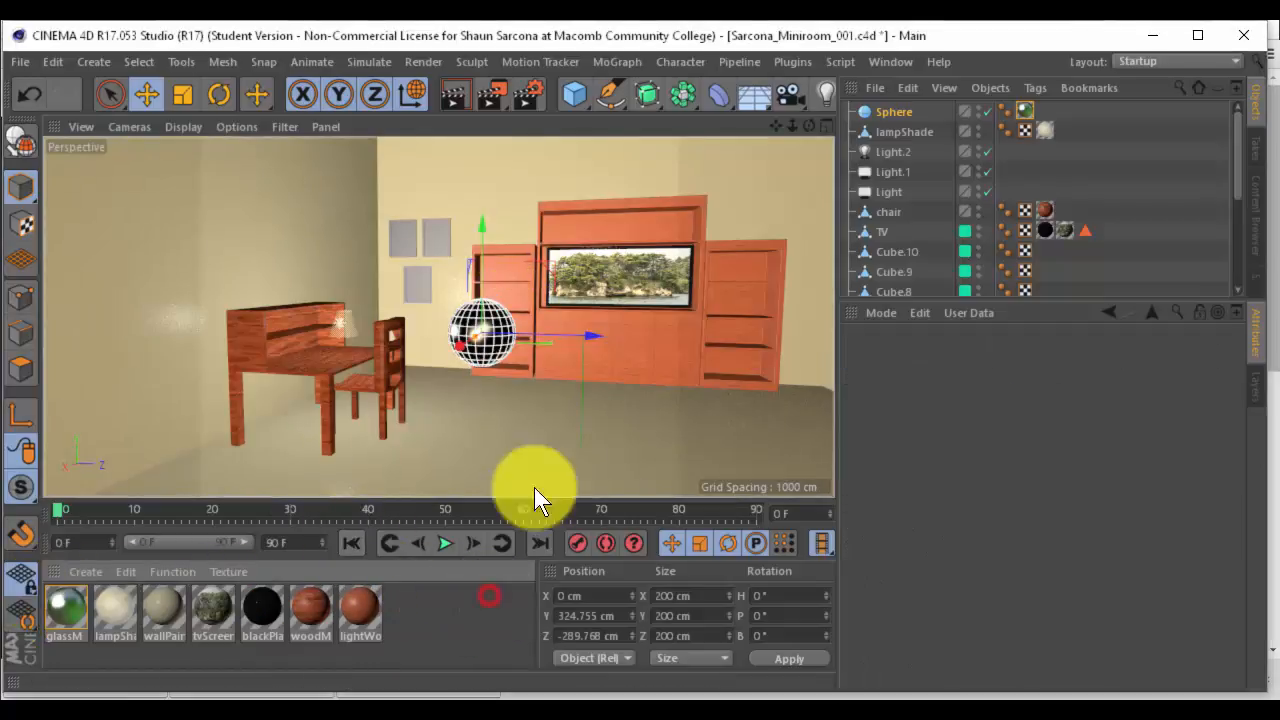
Rename the sphere as glassSphere and Light.2 as lampLight
left_click(903, 110)
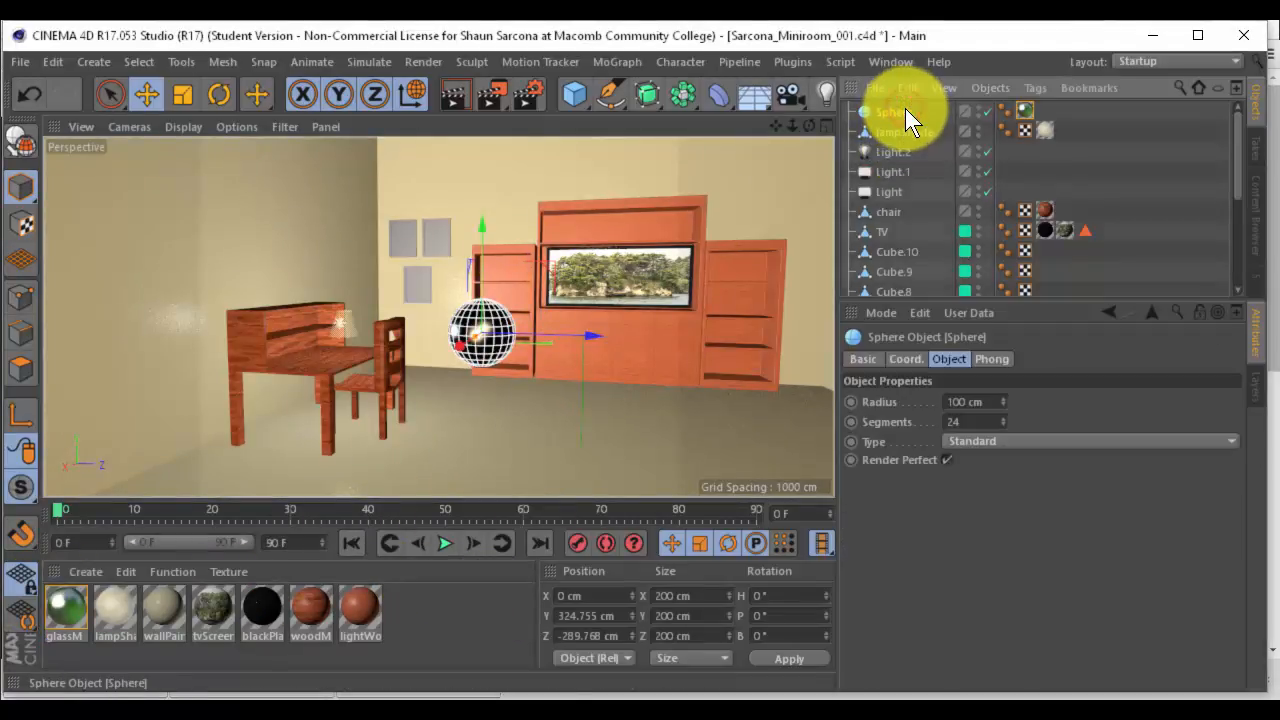
double_click(905, 114)
type("disco")
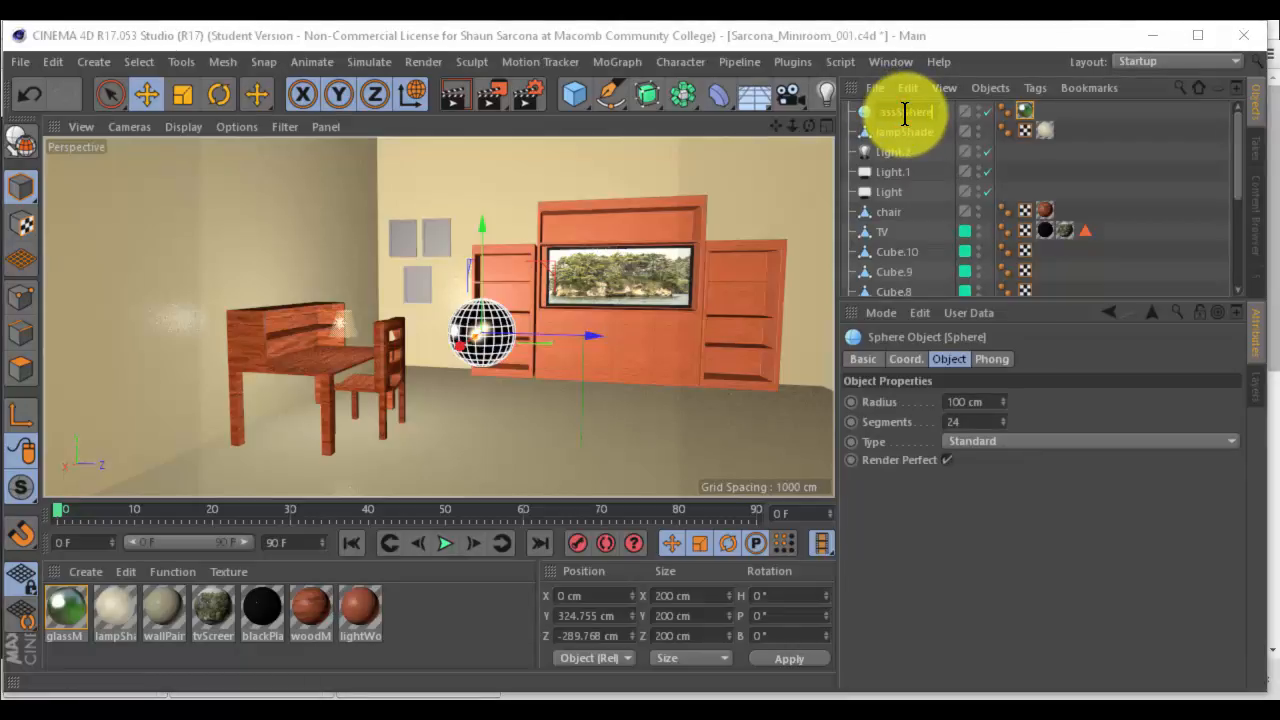
key("Return")
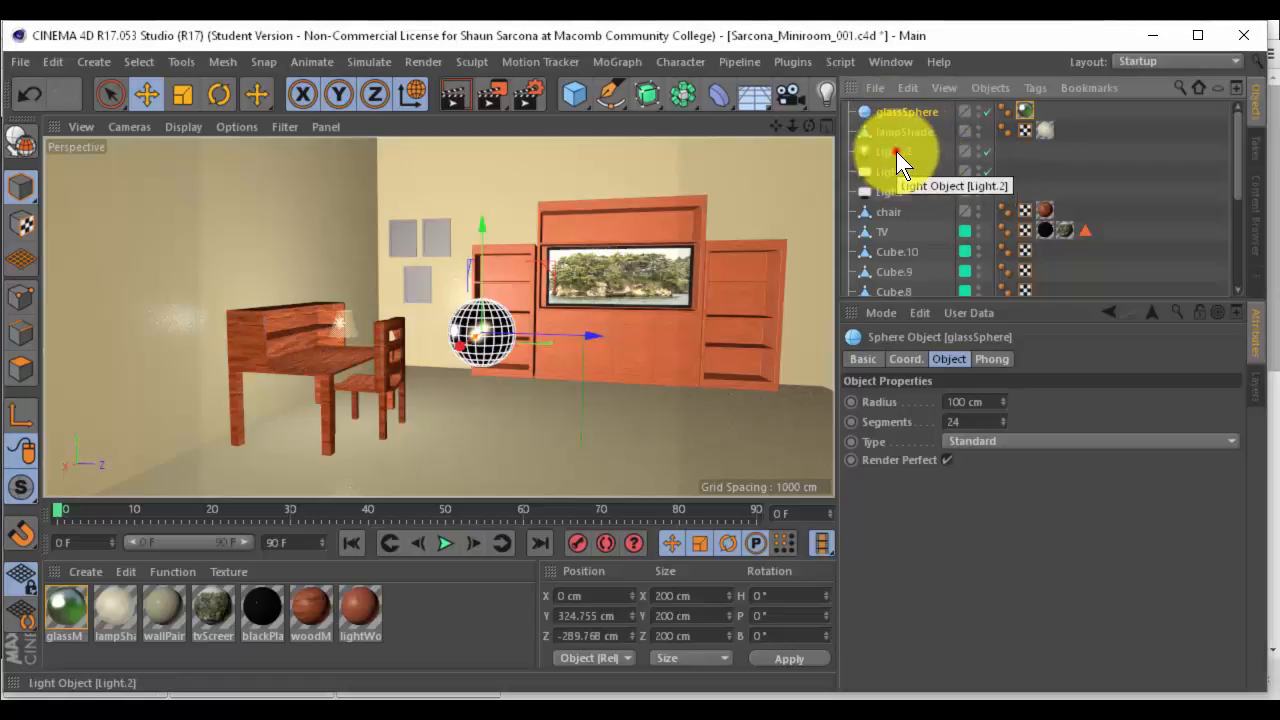
left_click(896, 151)
double_click(896, 151)
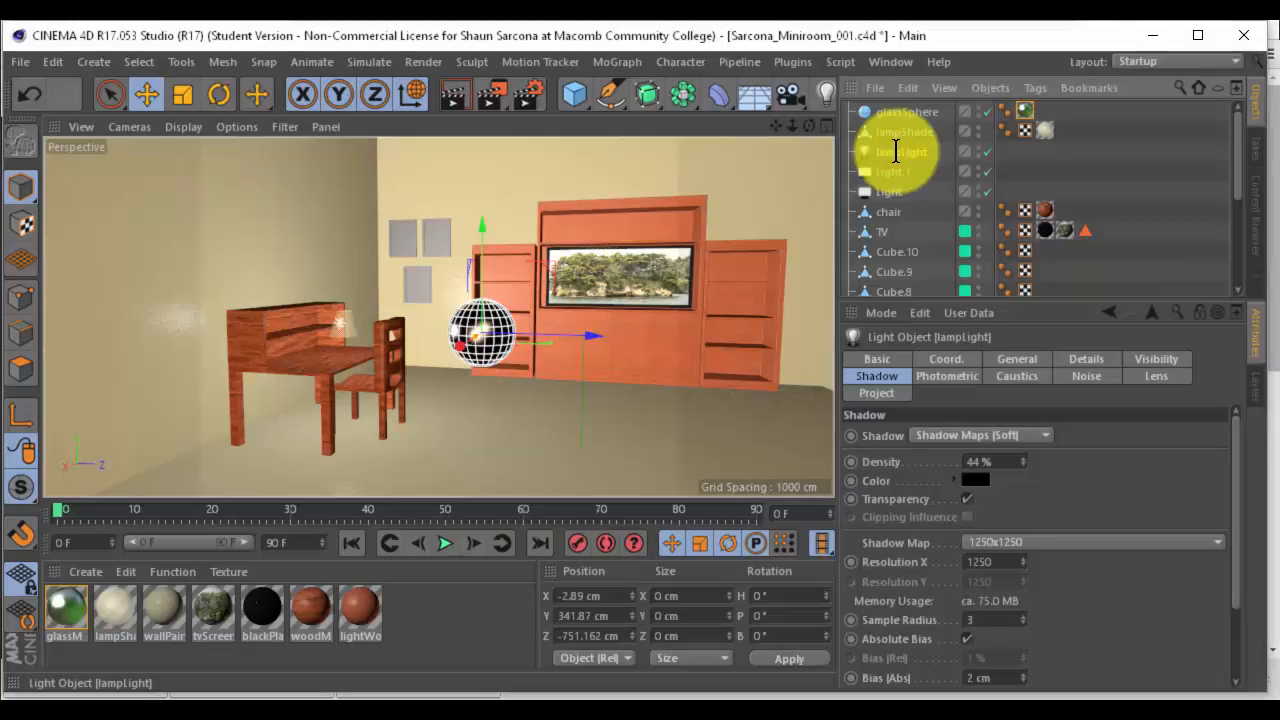
key("Return")
Rename Light.1 as outsideLight1 and the object called Light as outsideLight2
left_click(899, 171)
double_click(899, 171)
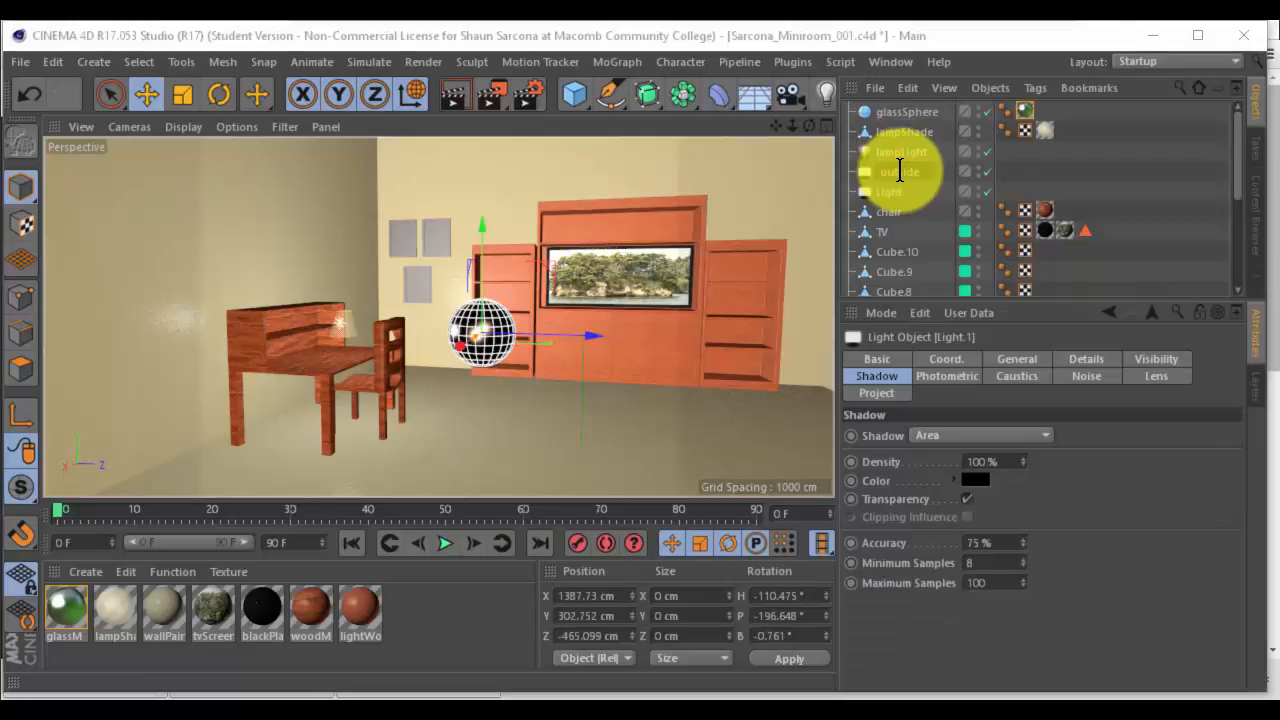
type("outsideLight1")
key("Return")
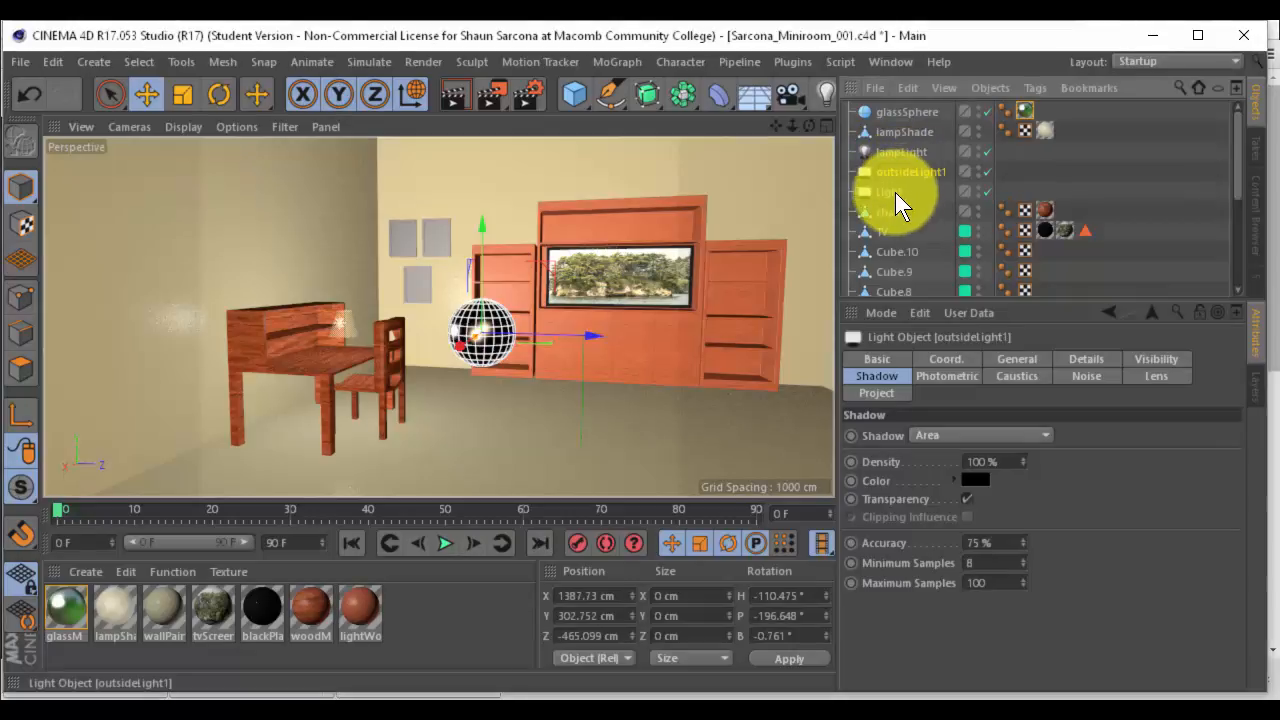
left_click(895, 192)
double_click(895, 192)
type("outside")
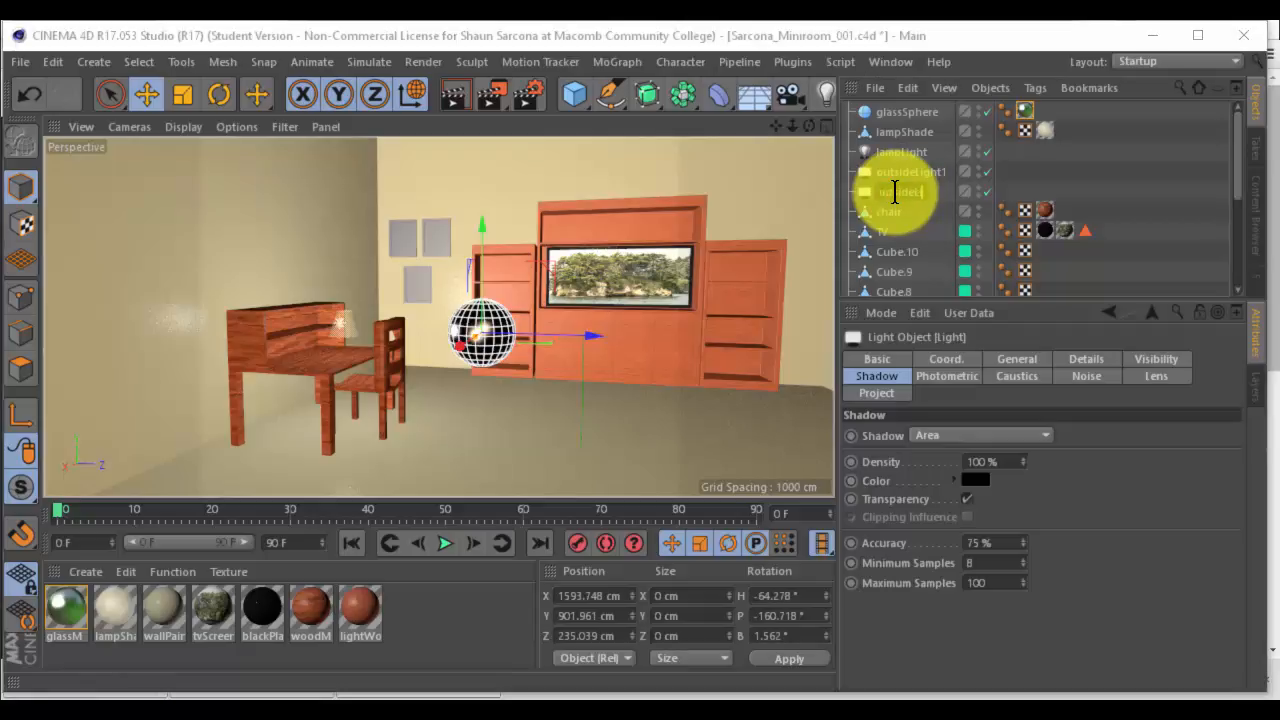
key("Return")
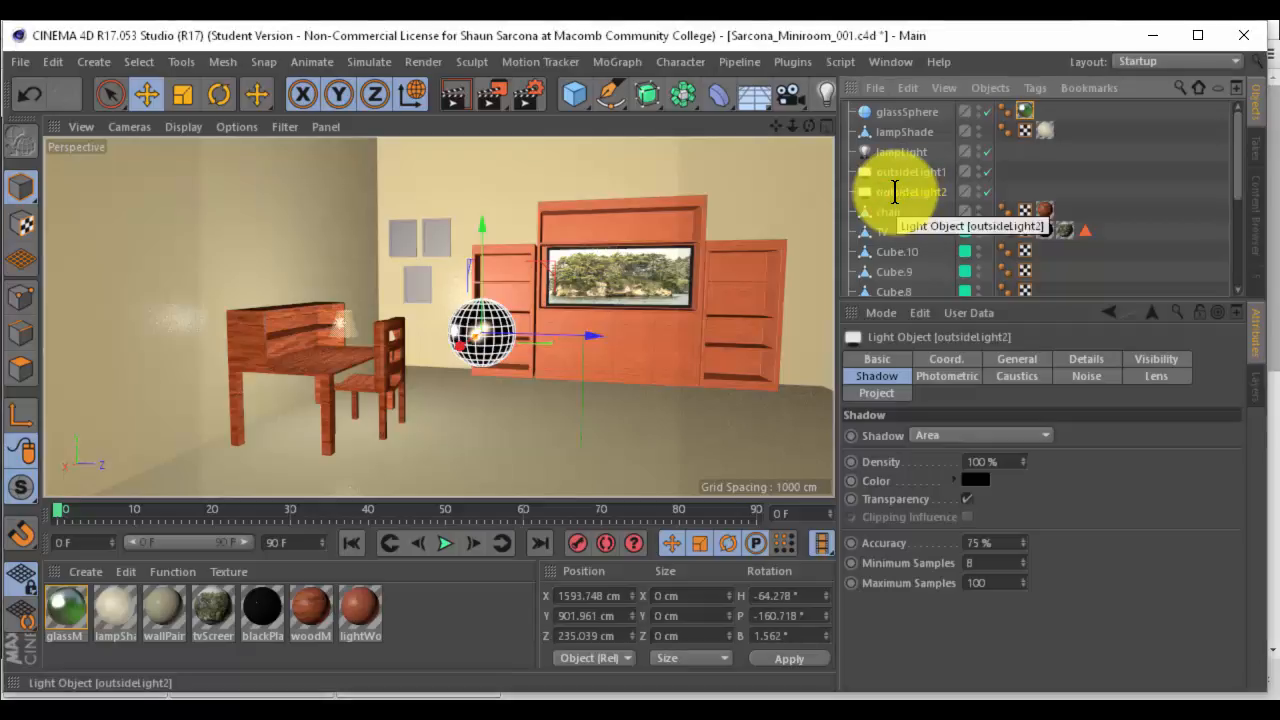
Rename Cube.10, the lower frame on the wall, as pictureFrames
left_click(897, 254)
left_click(643, 248)
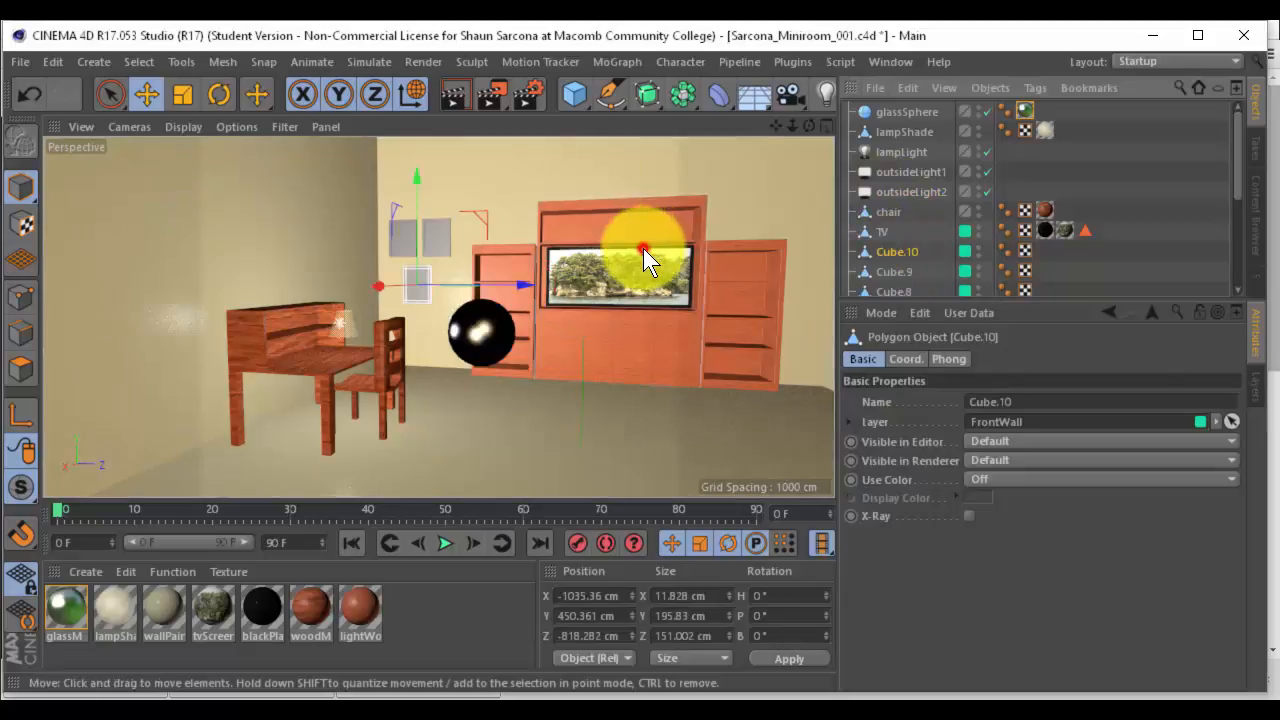
left_click(903, 250)
double_click(903, 250)
type("pict")
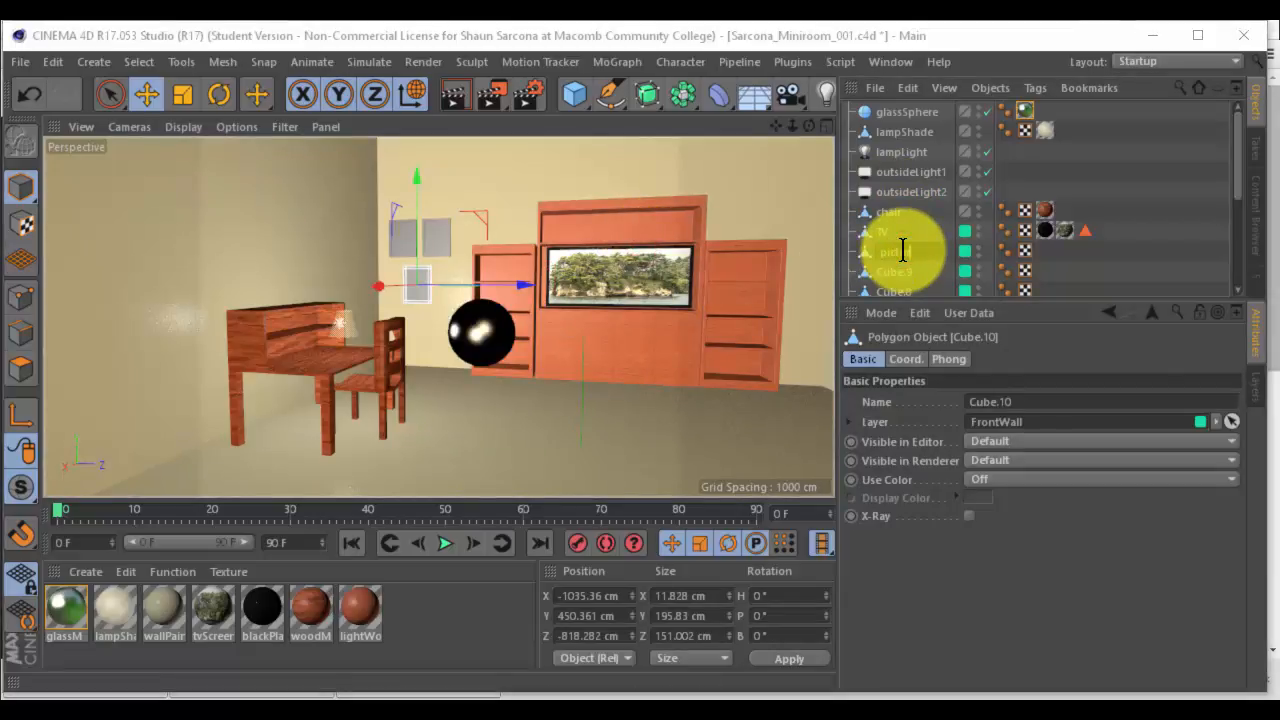
key("Return")
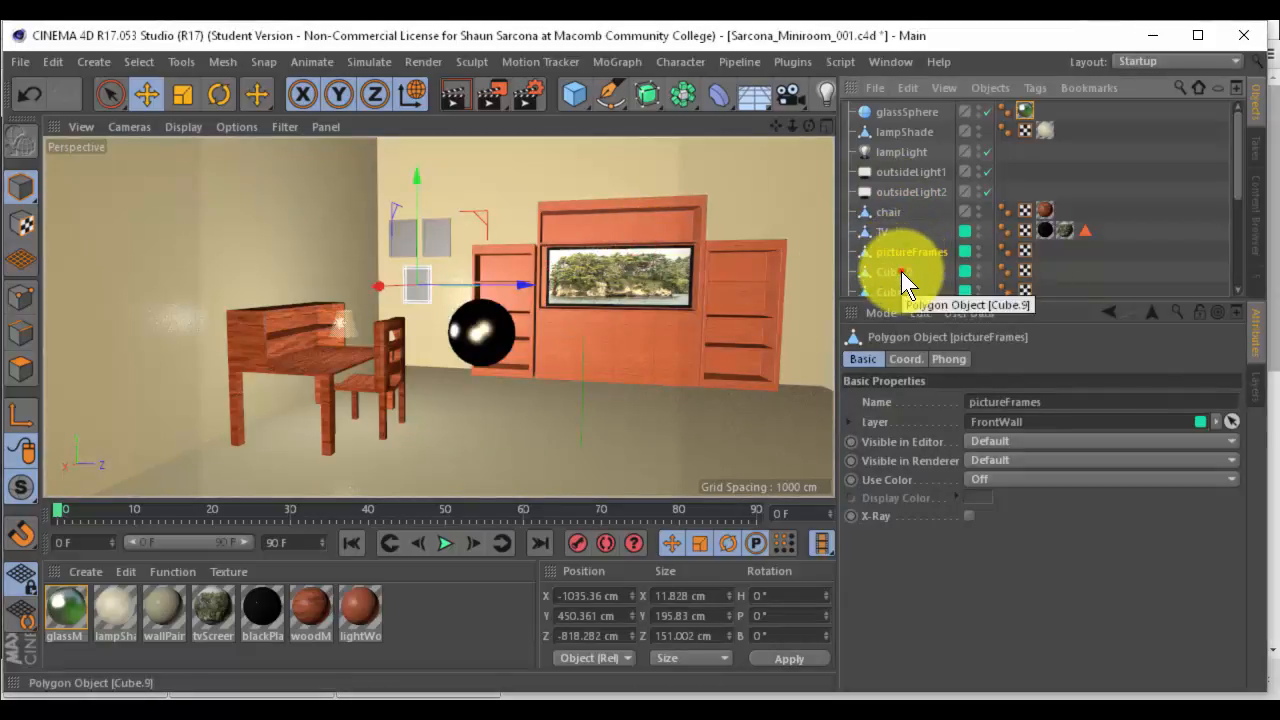
Rename Cube.9 as pictureFrame2 and the pictureFrames object as pictureFrame1
left_click(901, 271)
double_click(901, 271)
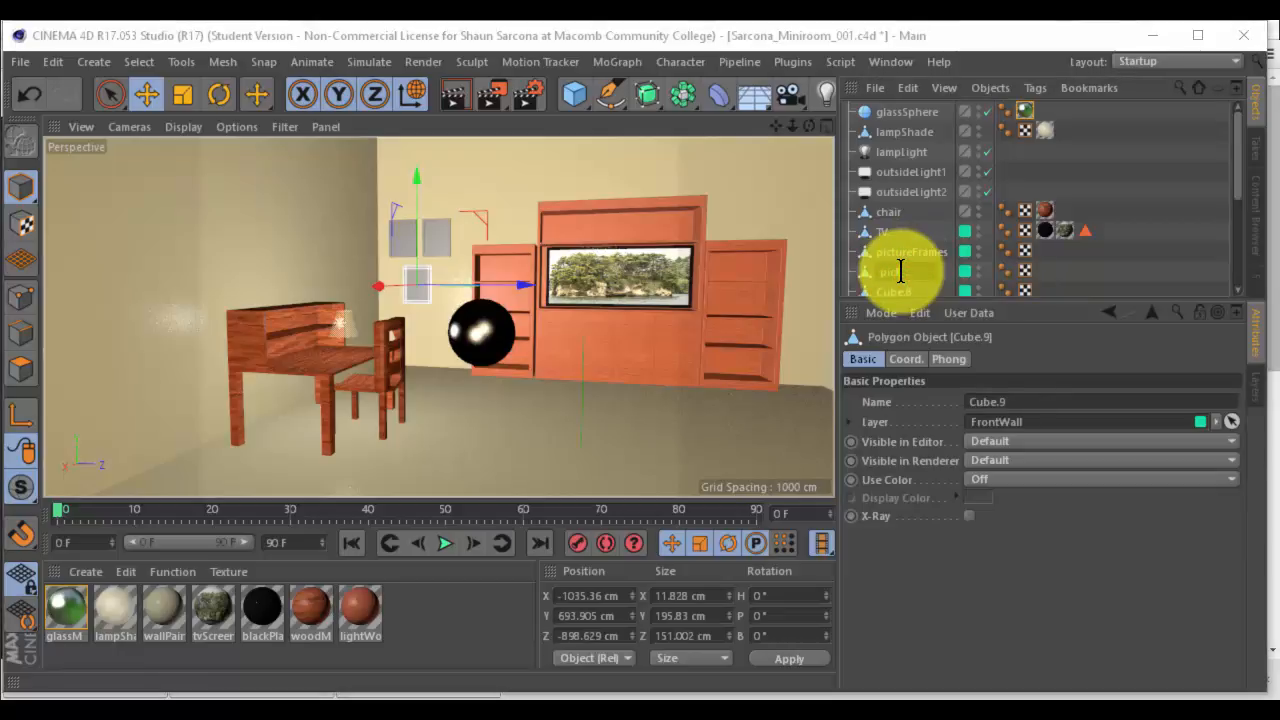
type("pictureFrame")
key("Return")
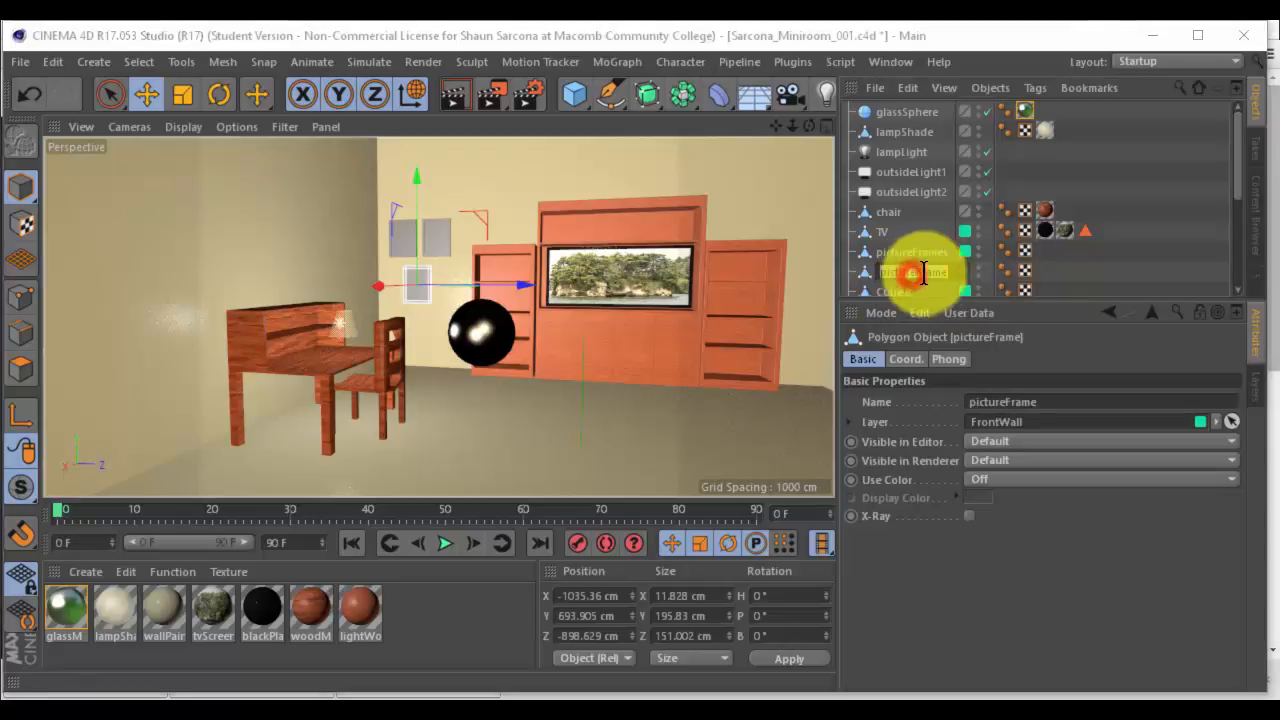
left_click(938, 252)
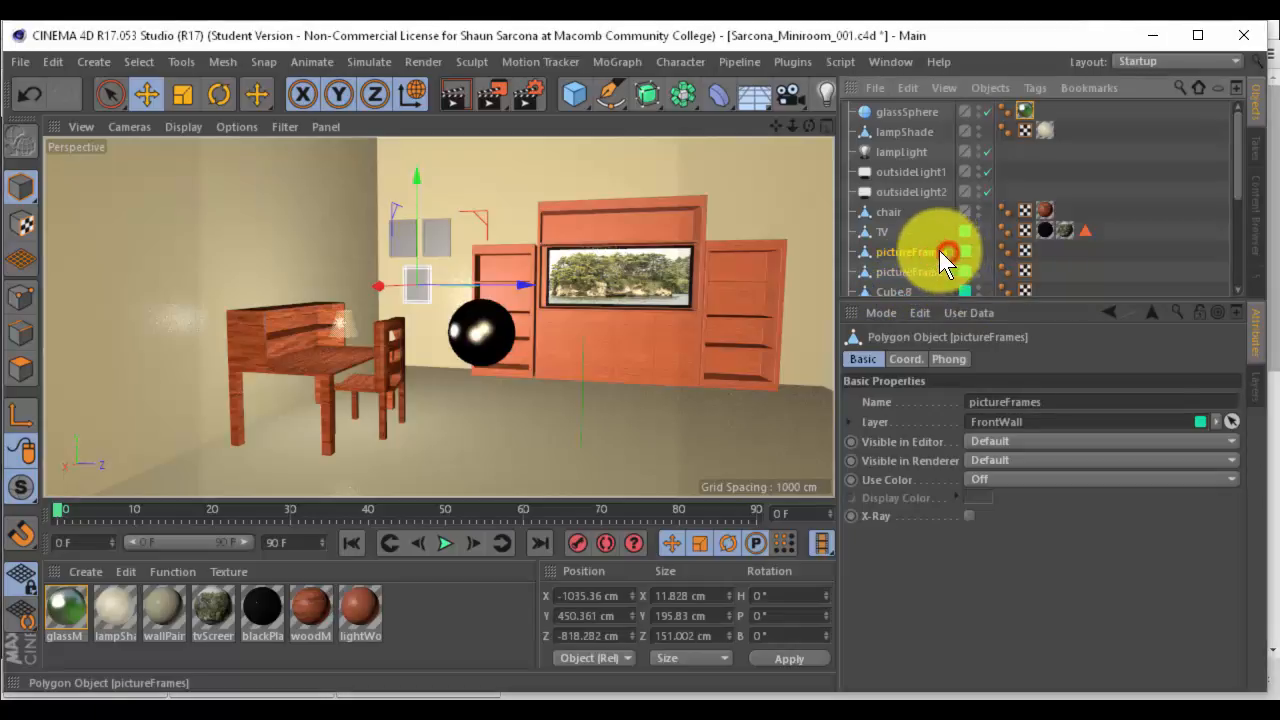
double_click(935, 251)
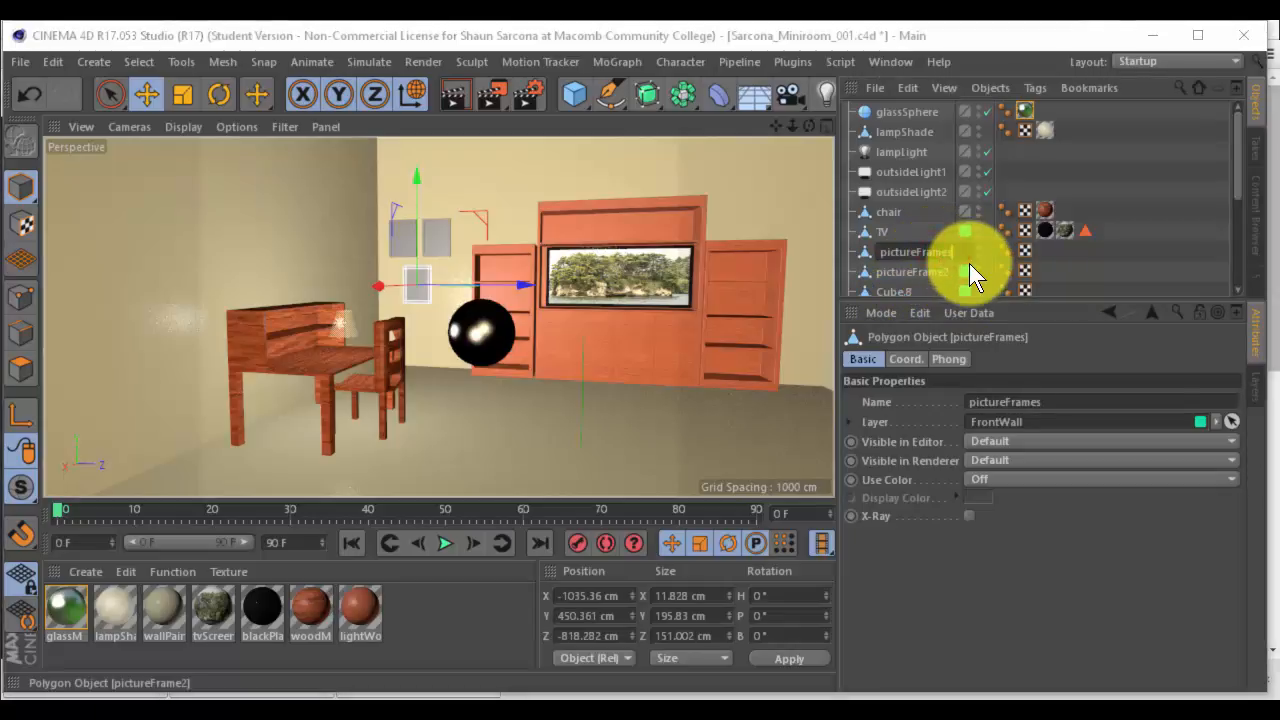
type("1")
key("Return")
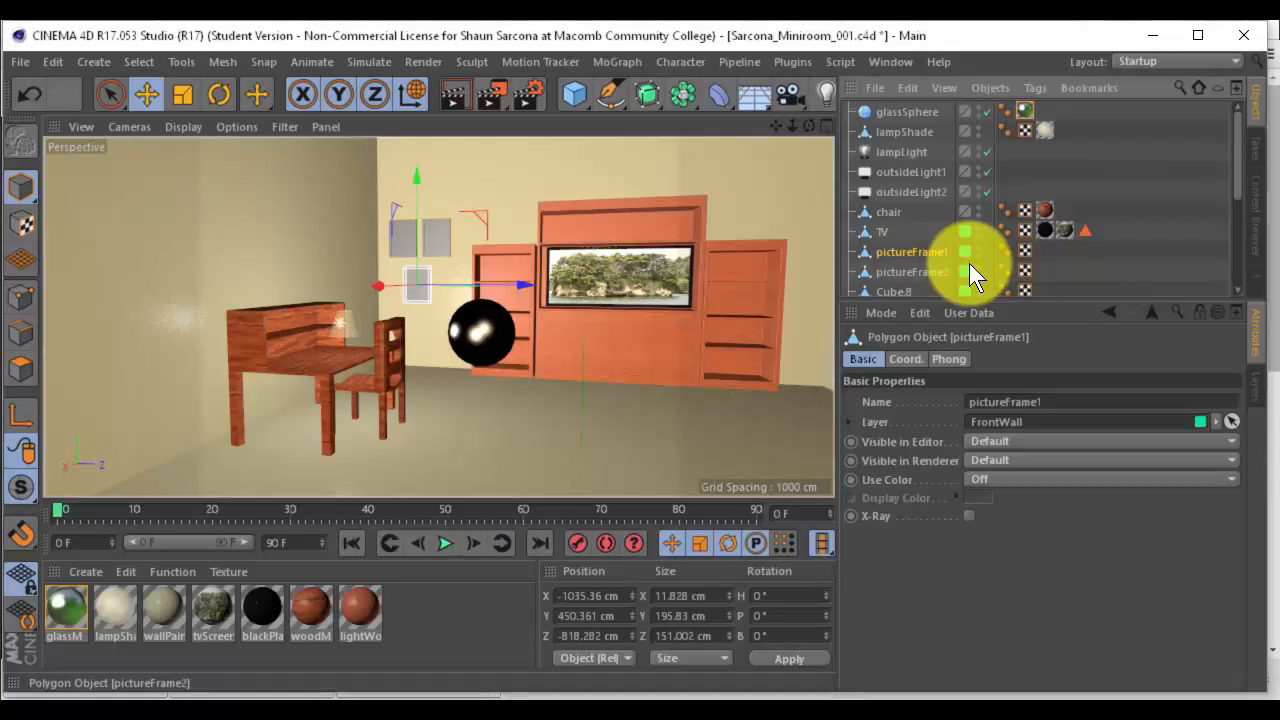
Rename Cube.8, the remaining unnamed wall frame, as pictureFrame3
double_click(899, 290)
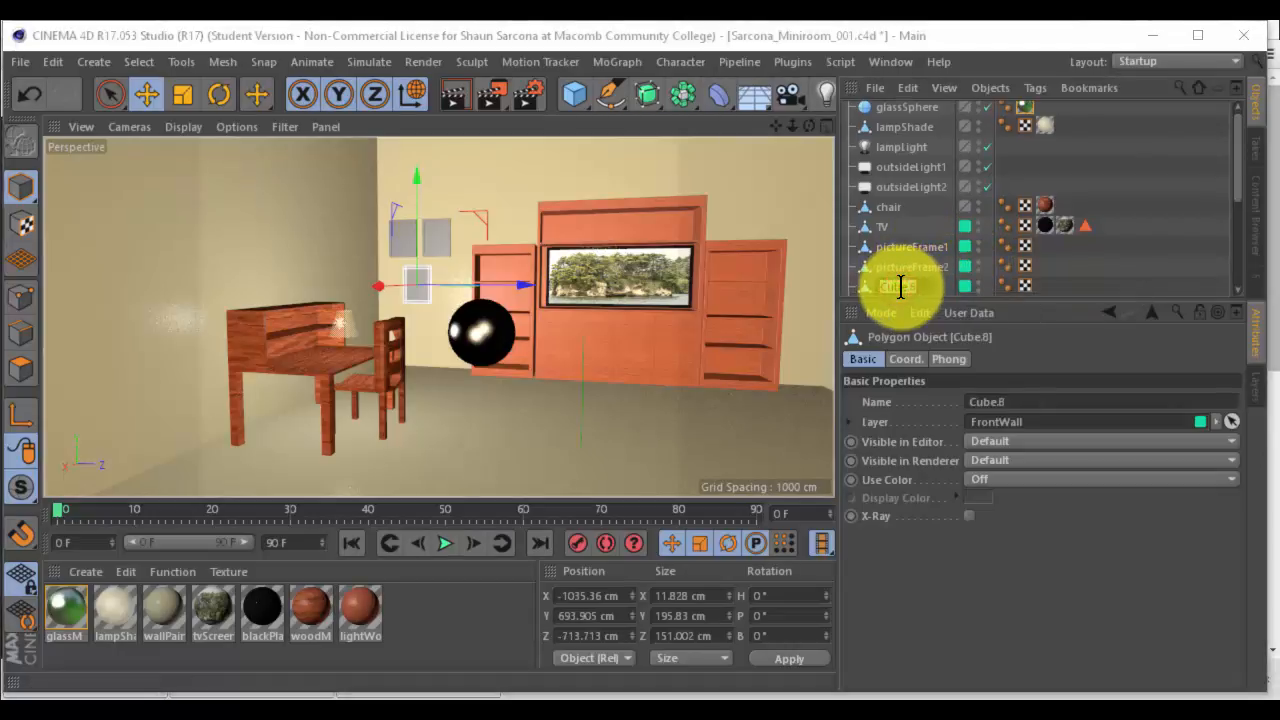
type("pictureFrame3")
key("Return")
Check the names of the remaining scene objects, including the doors, bookcases, room and desk
scroll(901, 287, "down", 3)
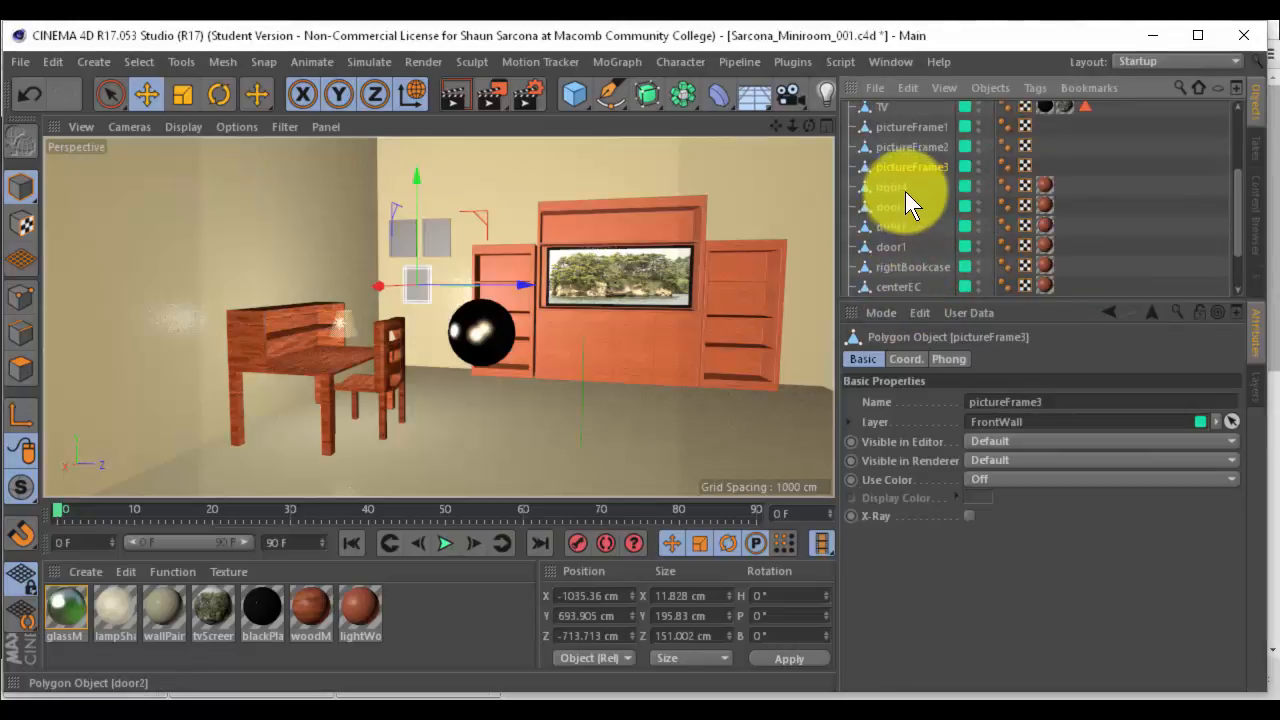
left_click(905, 189)
left_click(903, 205)
left_click(905, 264)
scroll(905, 264, "down", 1)
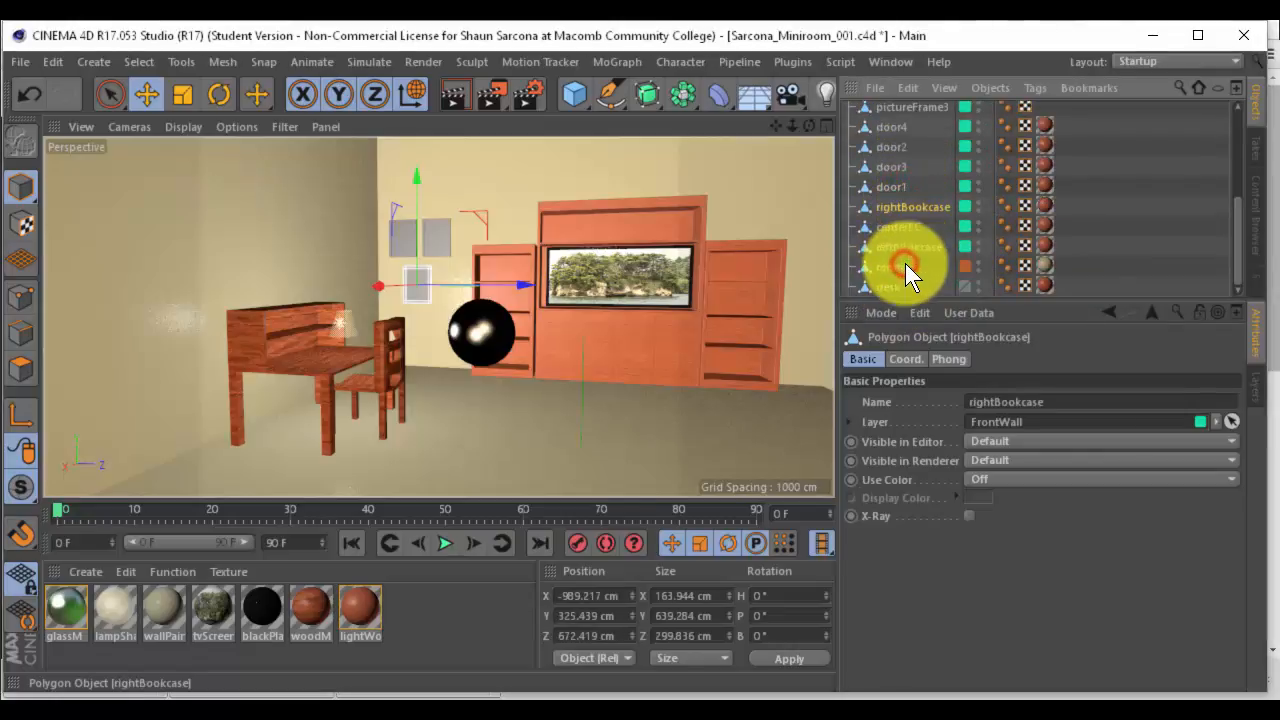
scroll(907, 265, "up", 3)
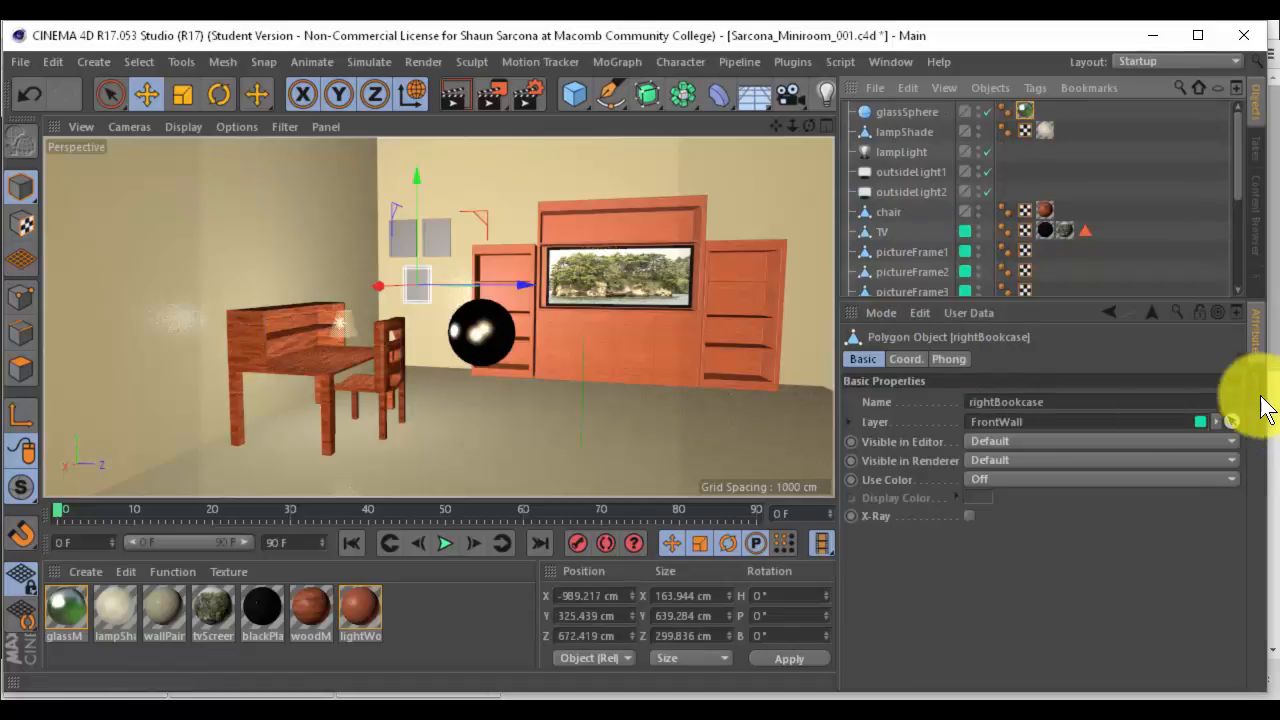
Hide the Room and FrontWall layers in the viewport
left_click(1257, 395)
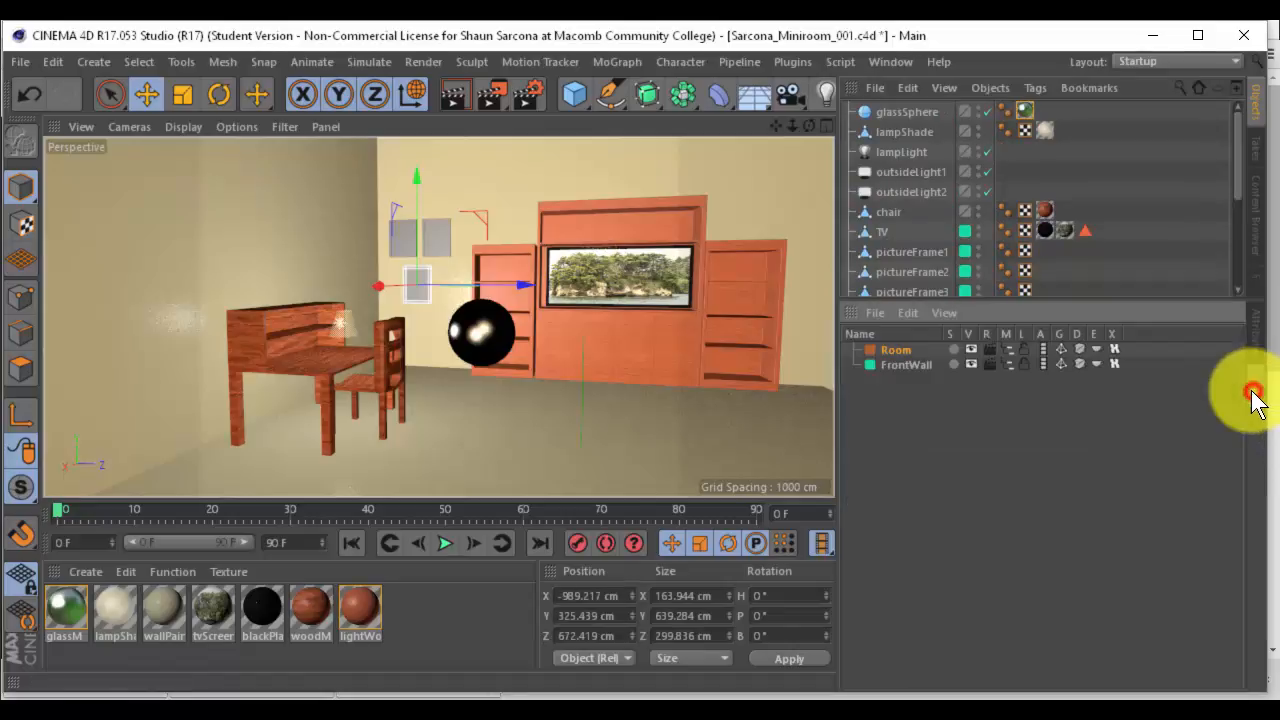
left_click(969, 350)
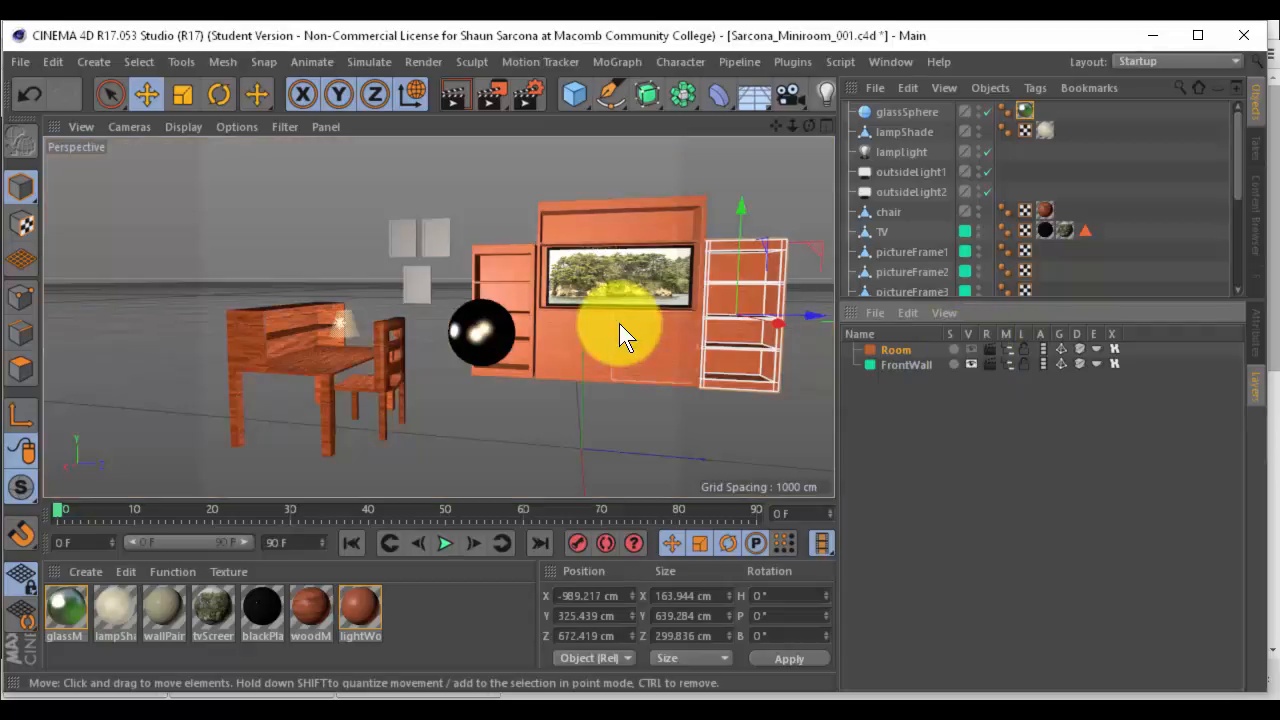
left_click(974, 364)
Create a new layer from the selected desk and chair and name it DeskChair
scroll(640, 389, "down", 5)
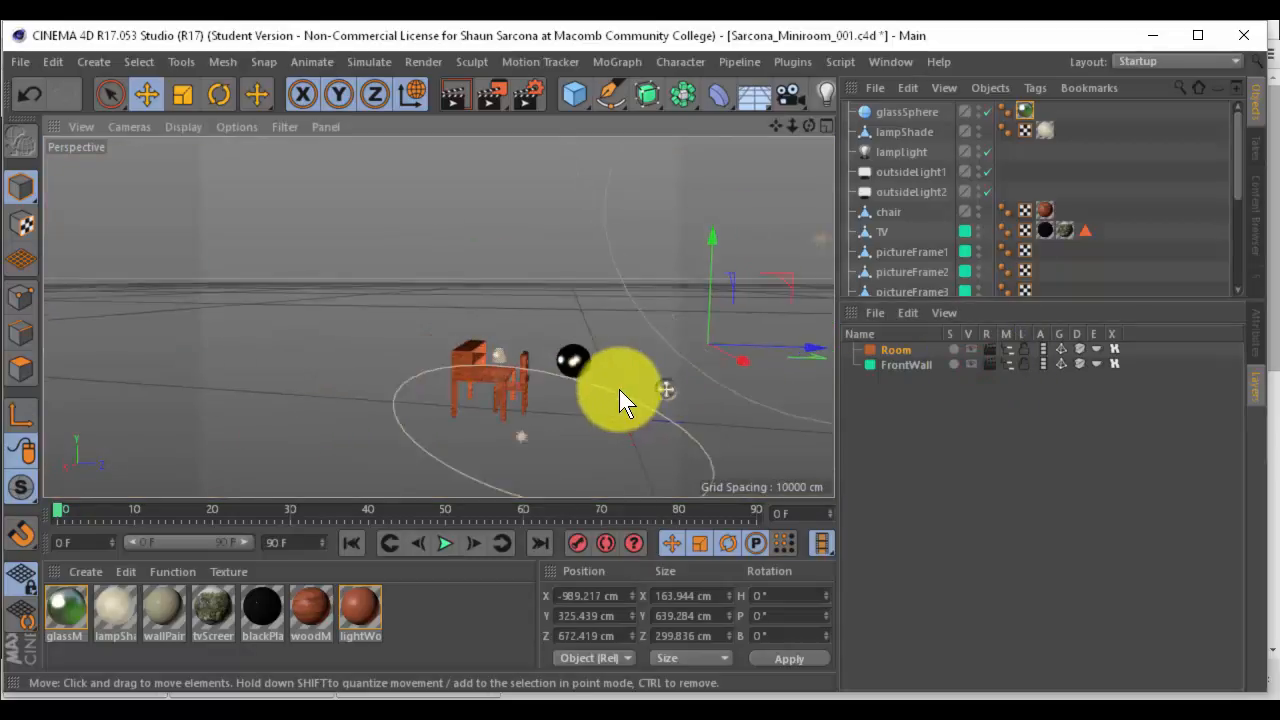
scroll(640, 390, "up", 5)
left_click(454, 331)
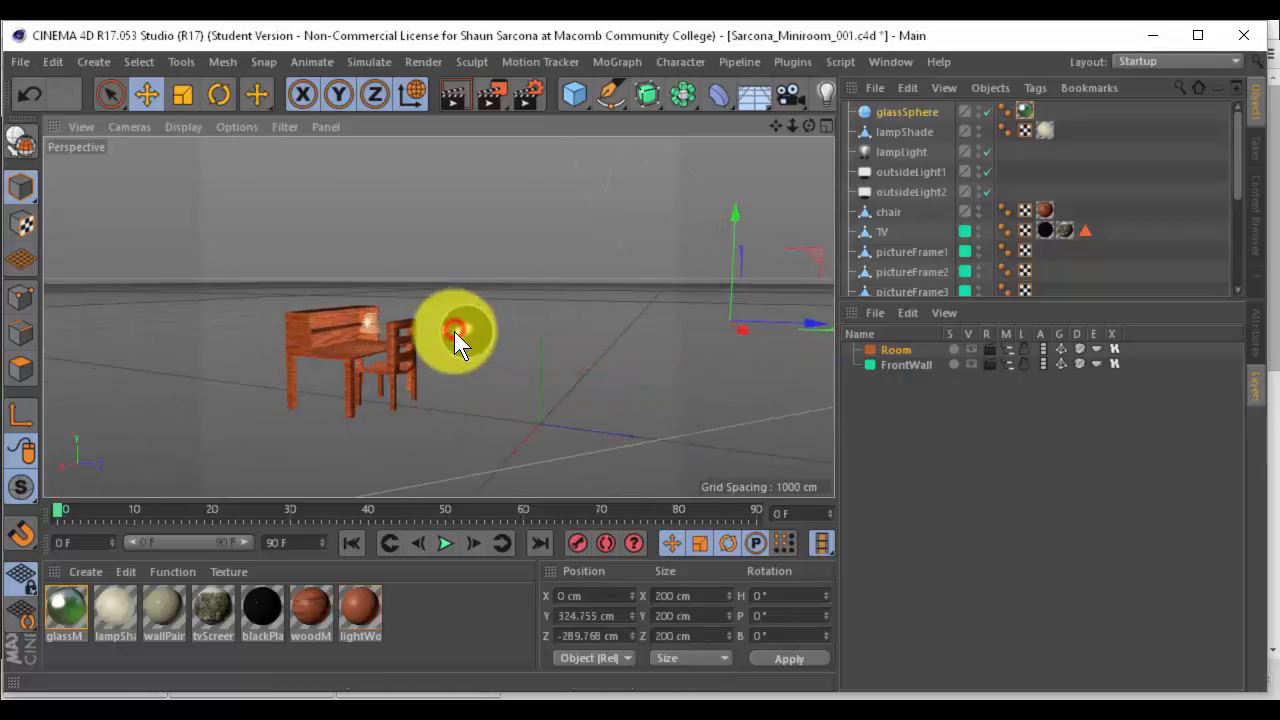
left_click(290, 313)
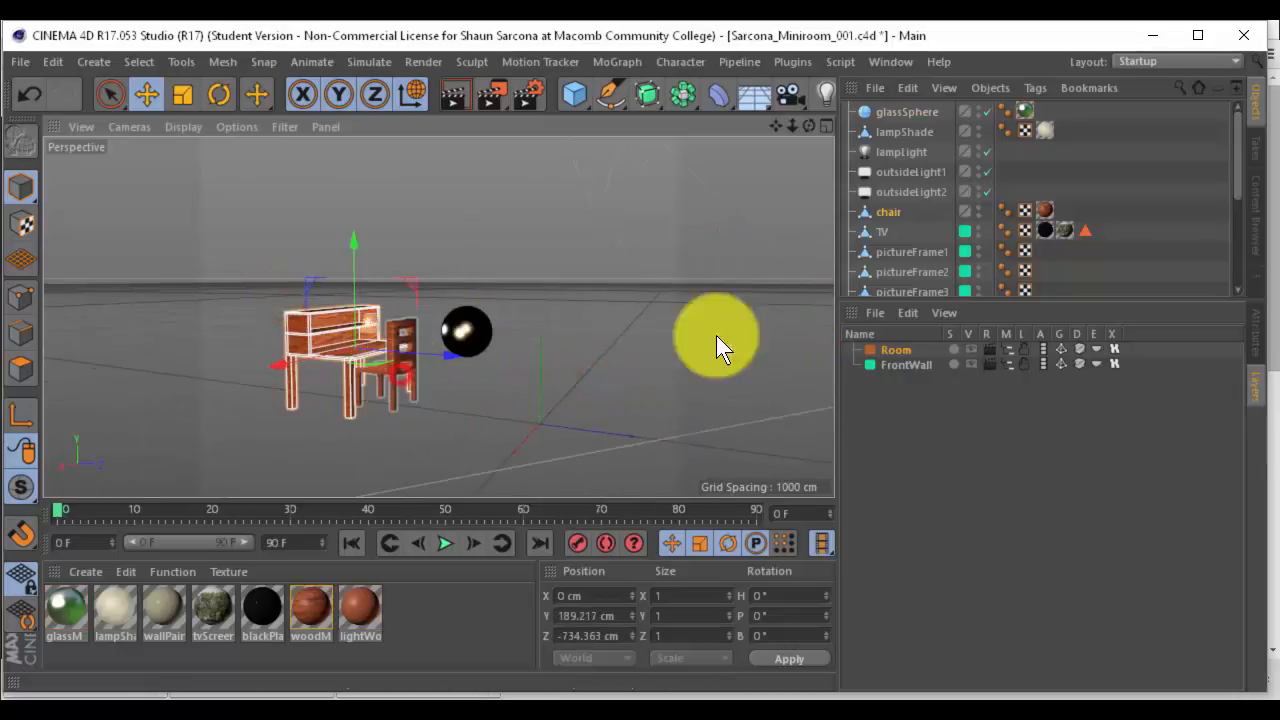
left_click(873, 317)
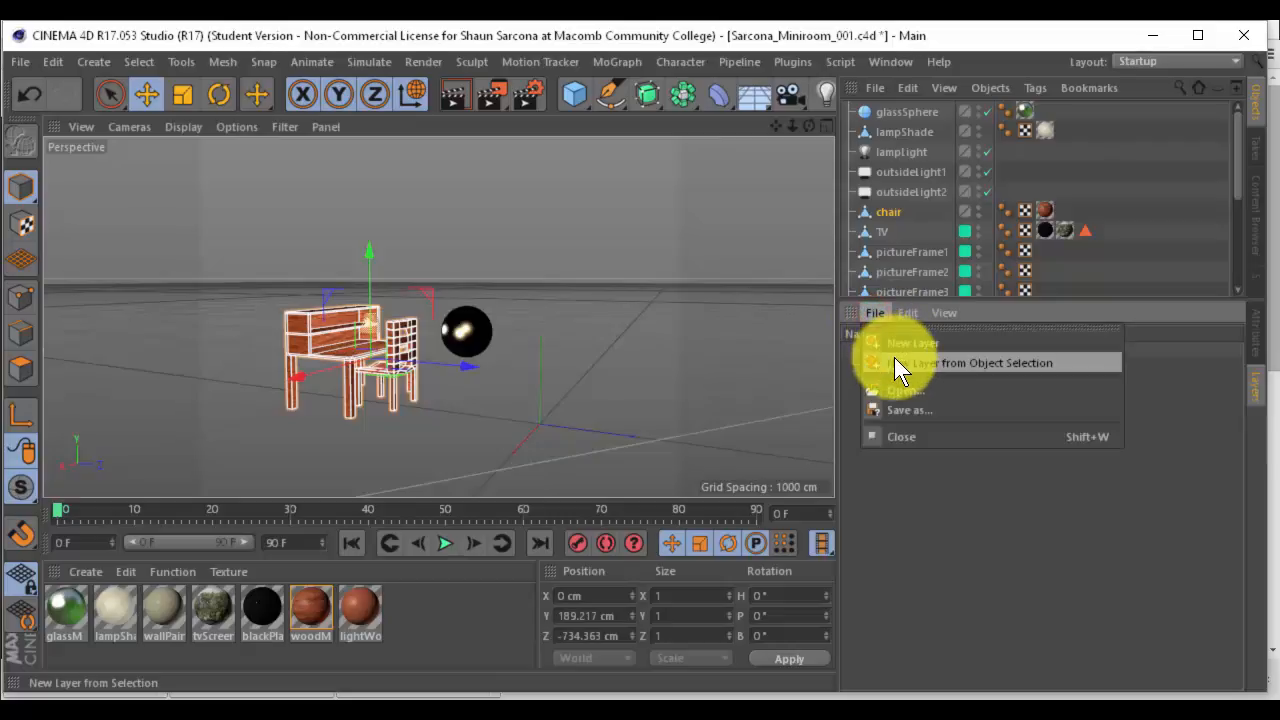
left_click(894, 357)
double_click(886, 379)
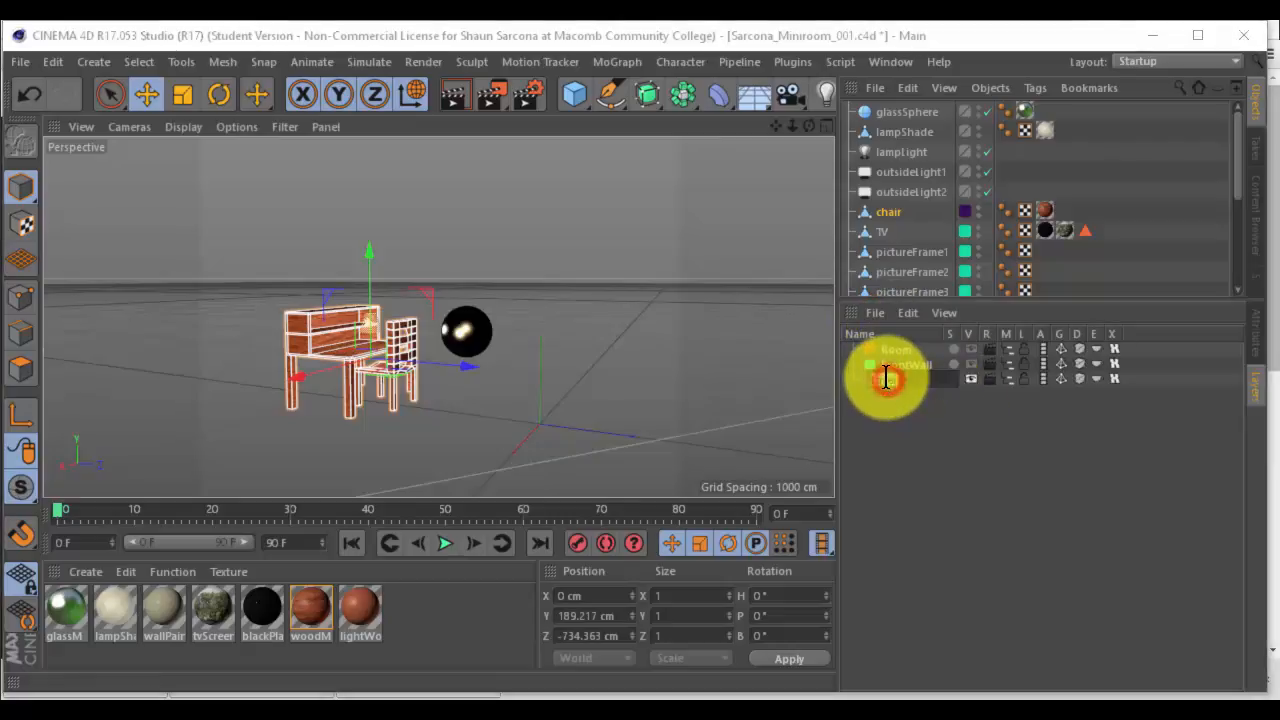
type("DeskChair")
key("Return")
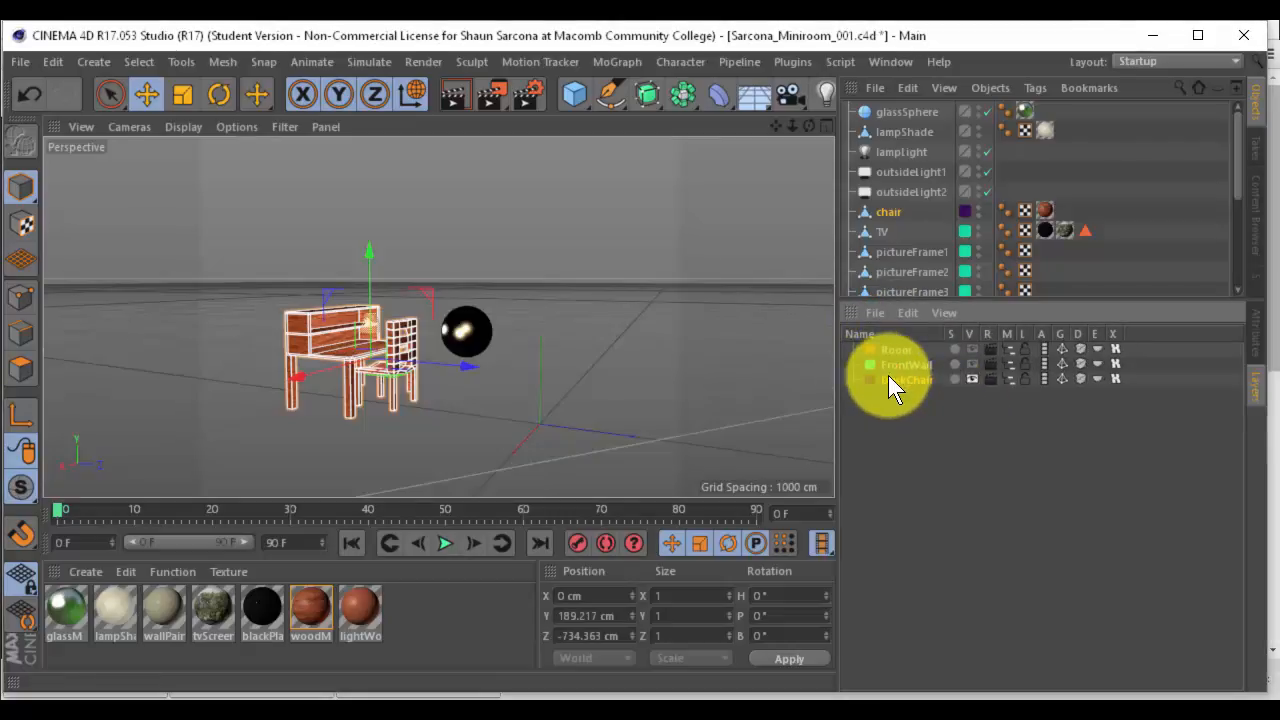
Hide the DeskChair layer in the viewport and select the lamp shade and the glass sphere together
left_click(970, 379)
right_click_drag(312, 351, 675, 216, "alt")
left_click(623, 188)
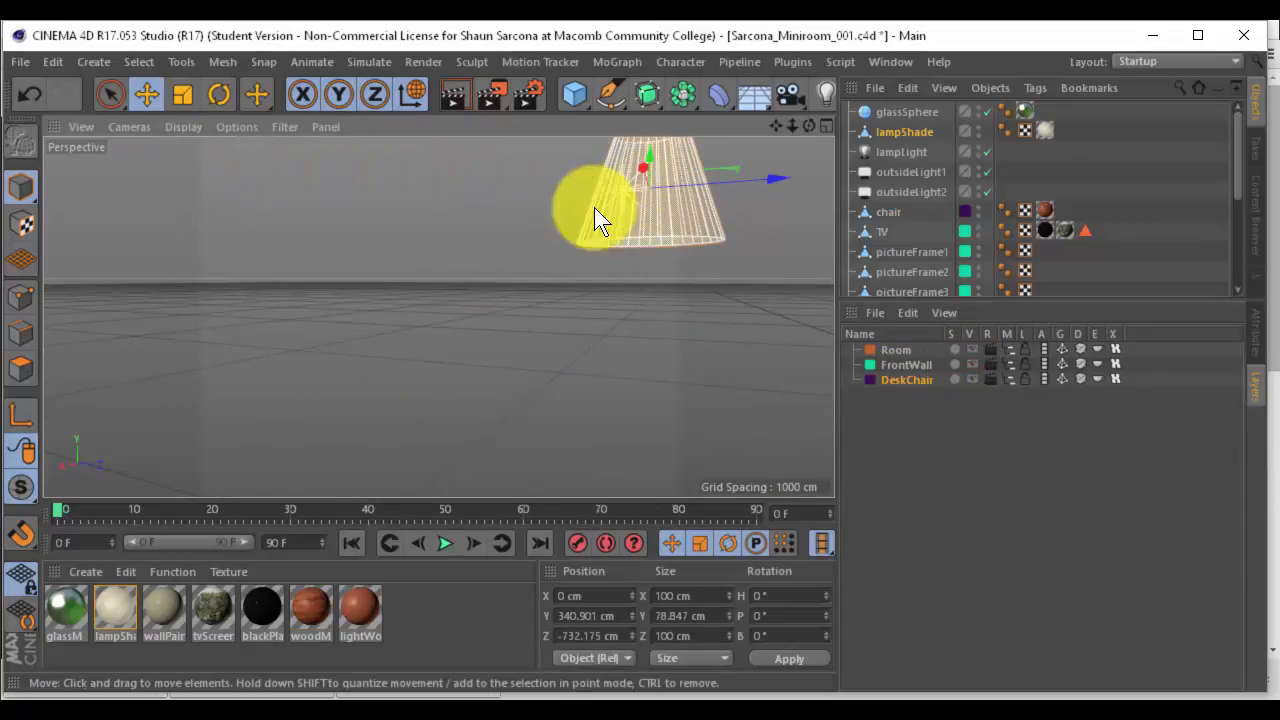
middle_click_drag(788, 286, 474, 367, "alt")
right_click_drag(671, 340, 530, 356, "alt")
middle_click_drag(665, 305, 414, 358, "alt")
left_click(505, 357)
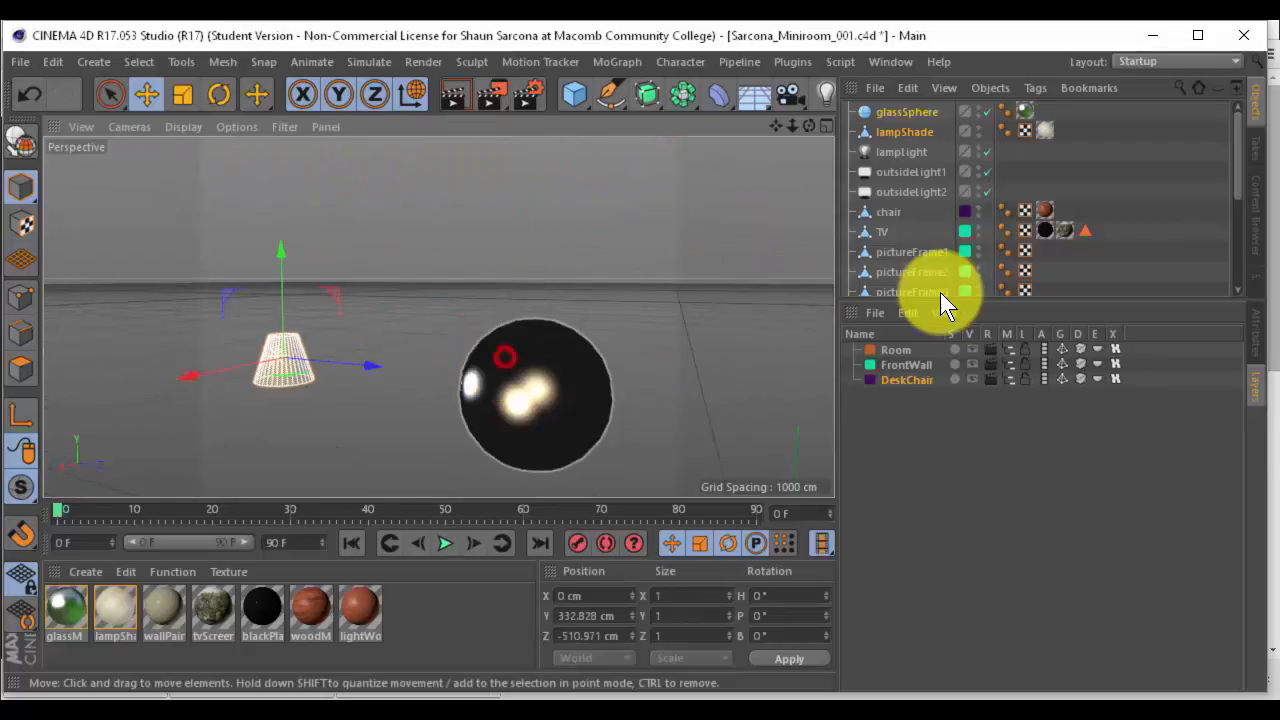
Create a new layer from the selected lamp shade and glass sphere and name it Extras
left_click(878, 312)
left_click(905, 362)
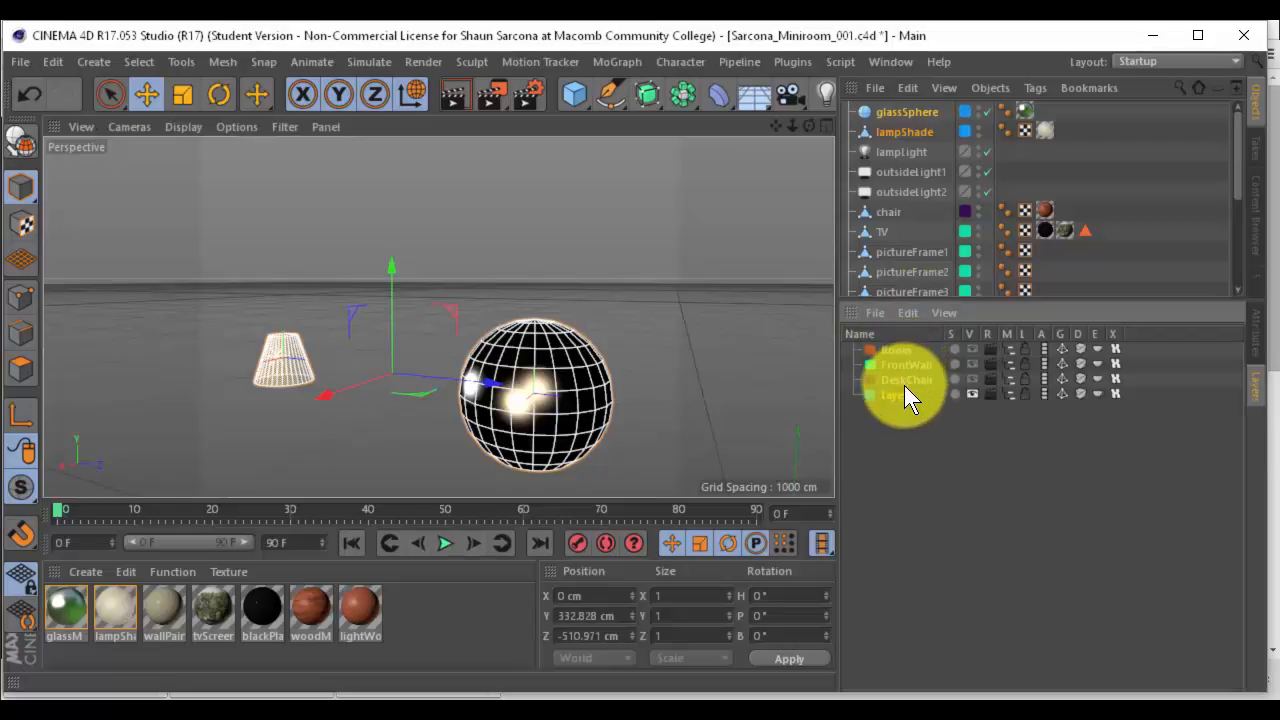
double_click(906, 390)
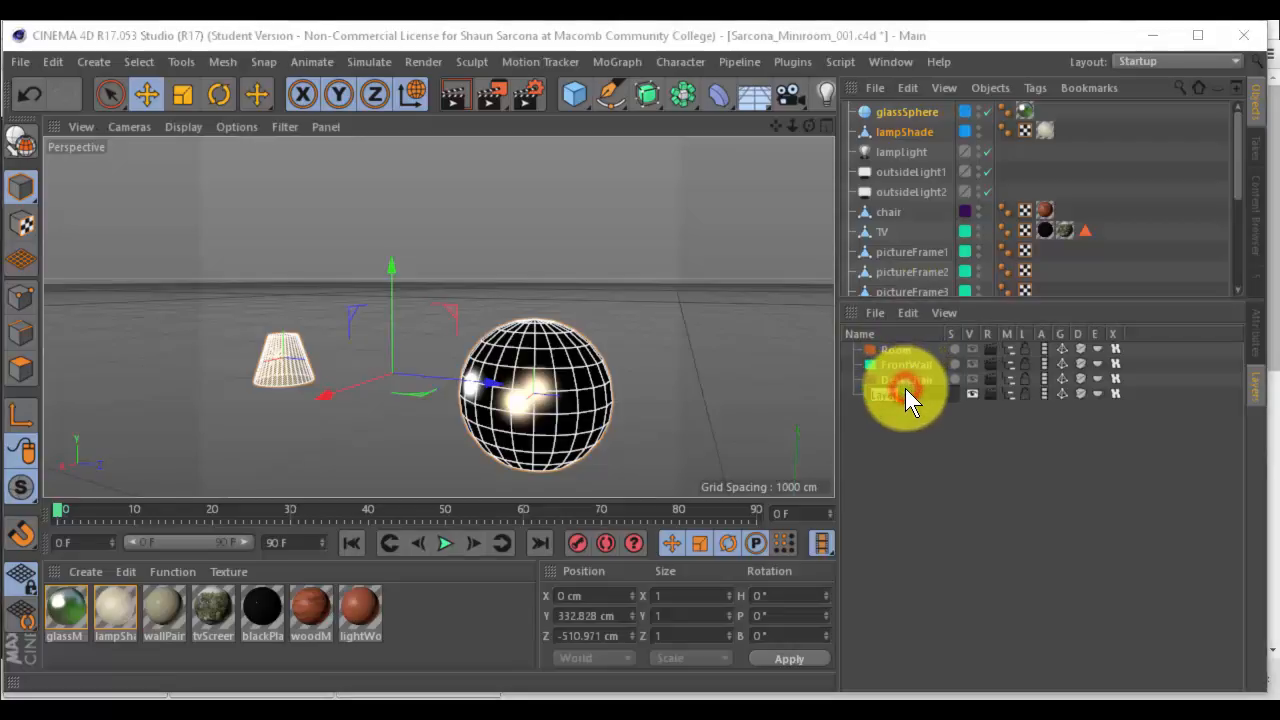
type("Extras")
key("Return")
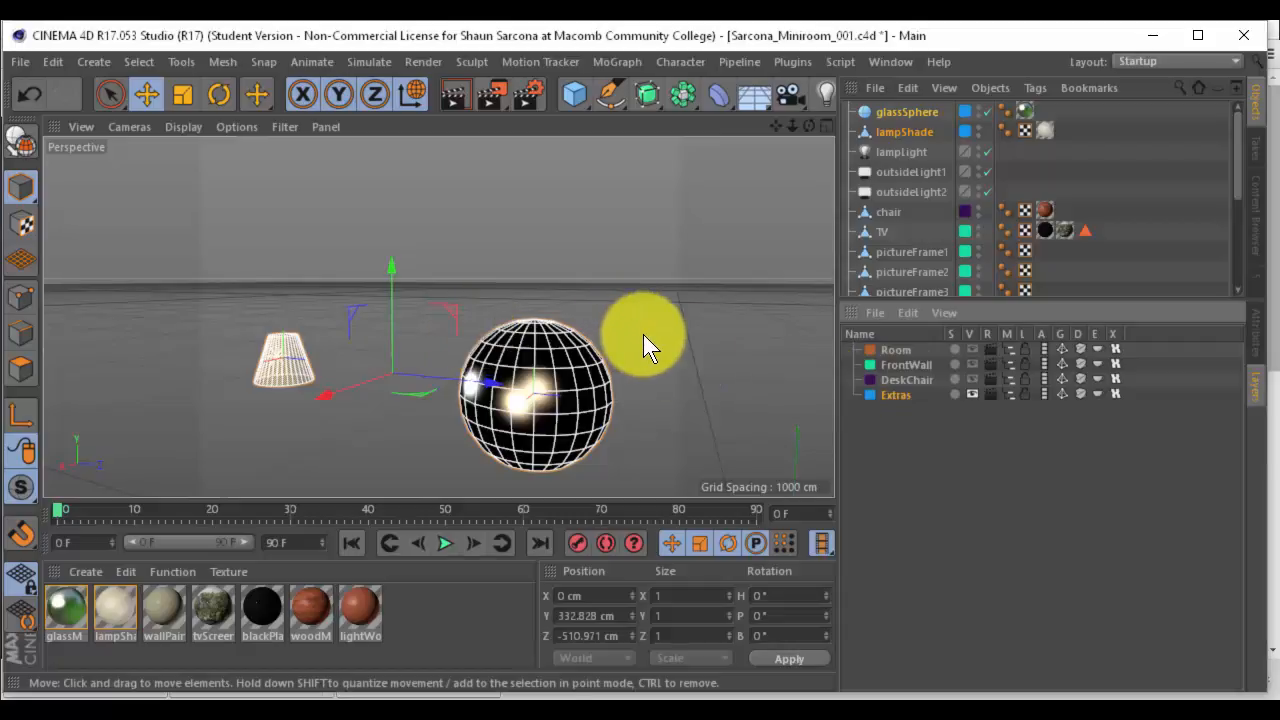
Hide the Extras layer in the viewport and deselect all objects
left_click(971, 394)
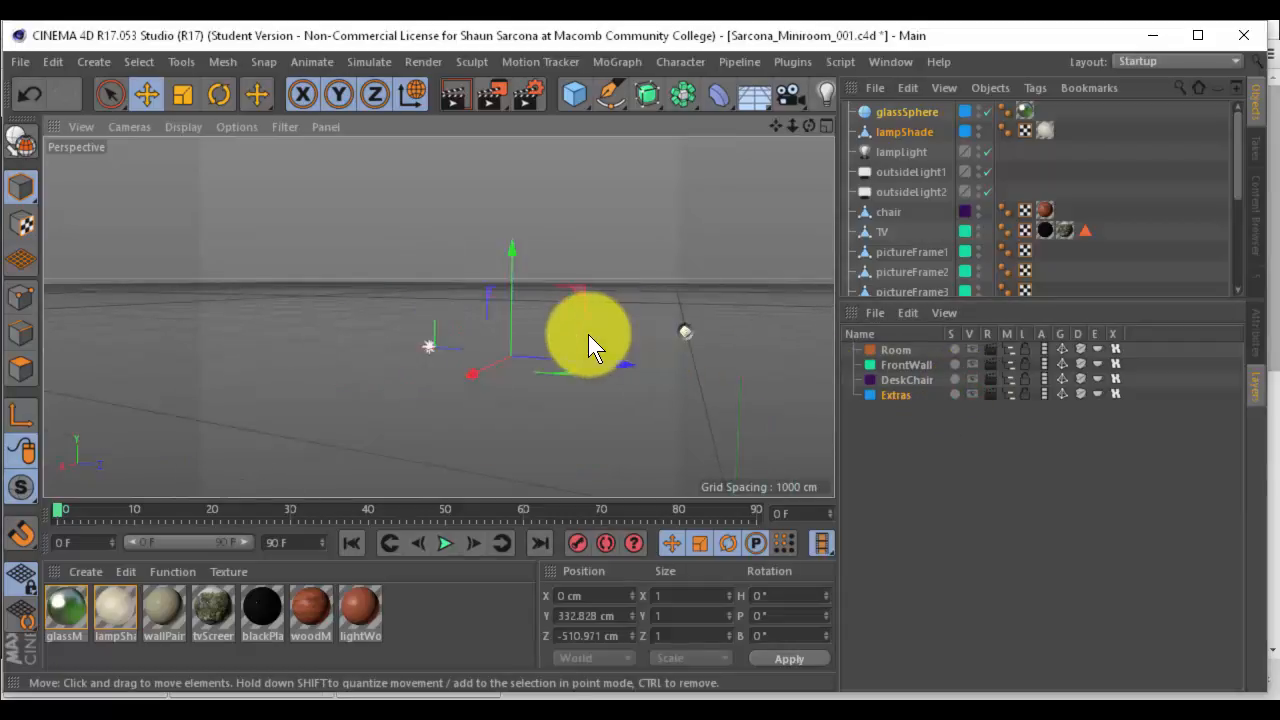
scroll(588, 334, "down", 3)
middle_click_drag(566, 335, 570, 326, "alt")
left_click(571, 322)
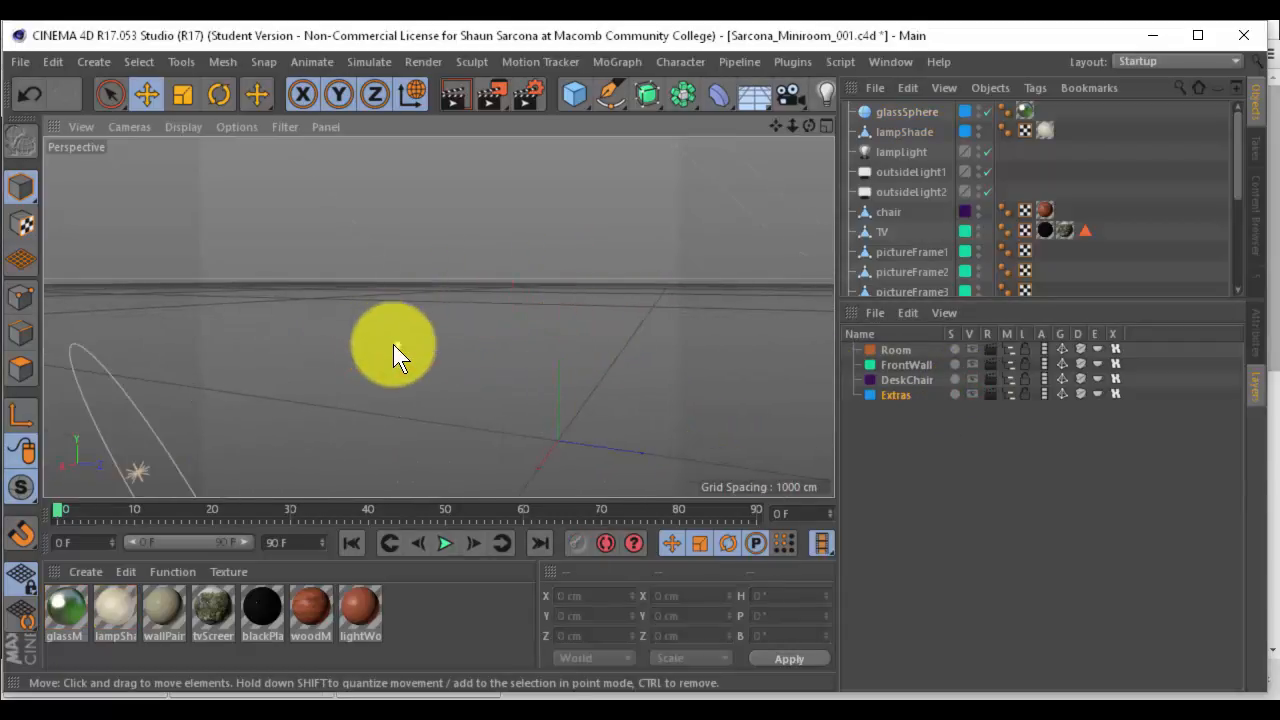
Create a new layer from the lamp light and both outside lights and name it Lights
left_click(393, 344)
scroll(552, 343, "down", 3)
left_click(564, 200, "shift")
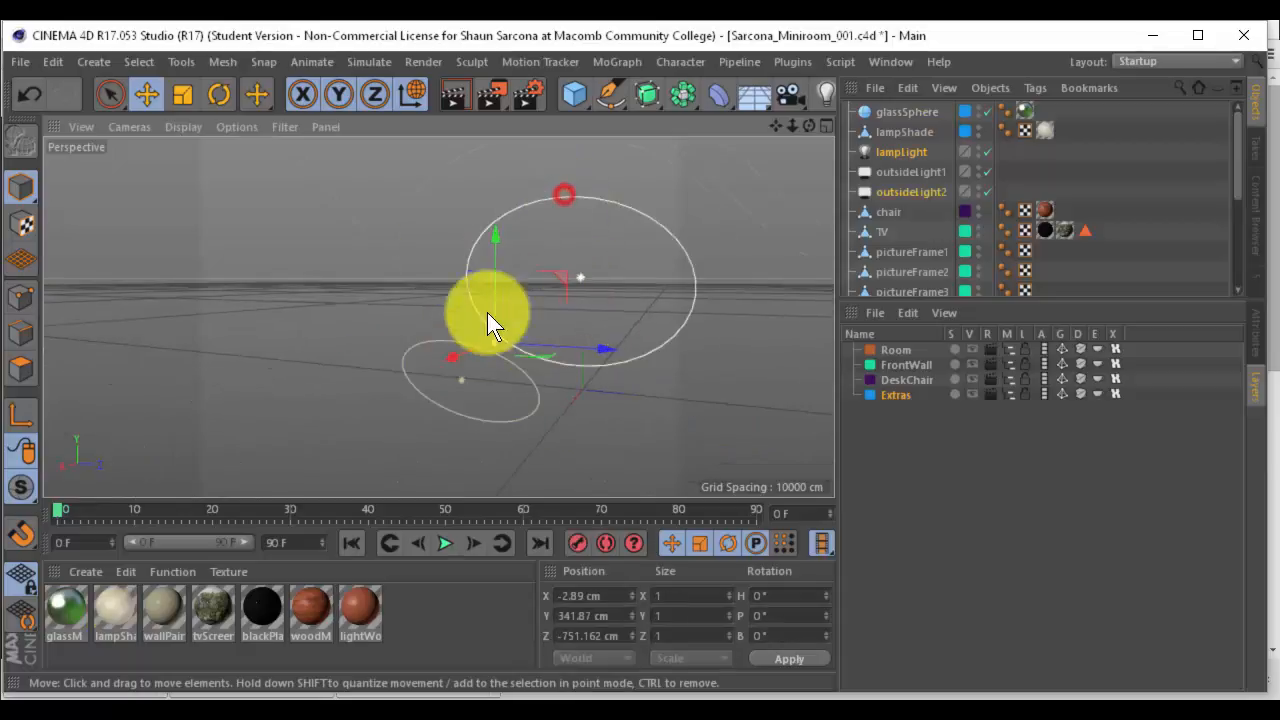
left_click(449, 342, "shift")
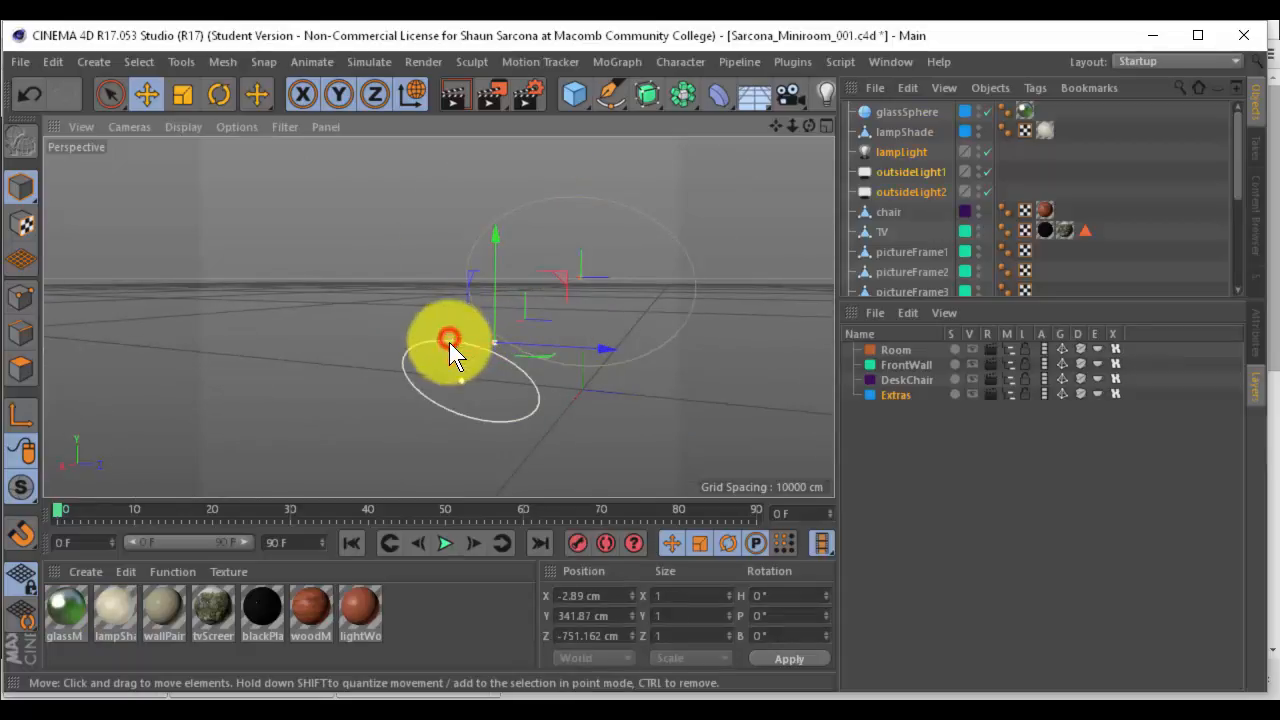
left_click(876, 318)
left_click(894, 357)
double_click(903, 407)
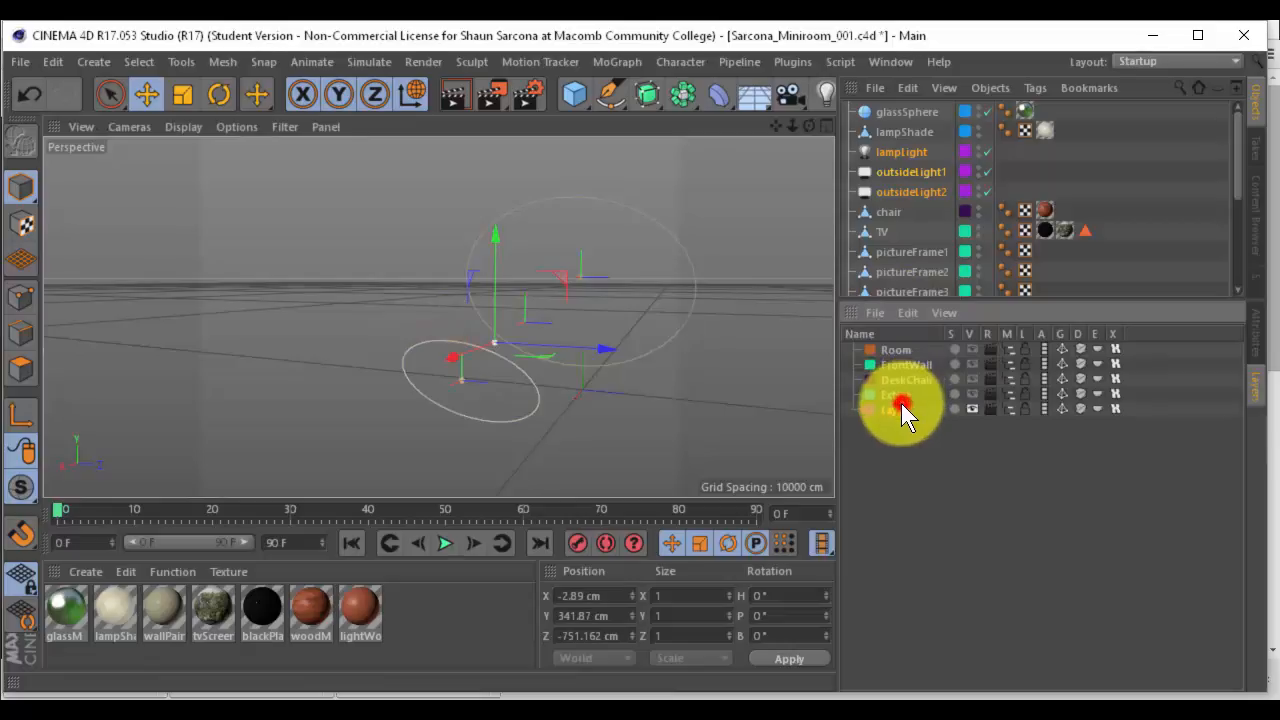
type("Lights")
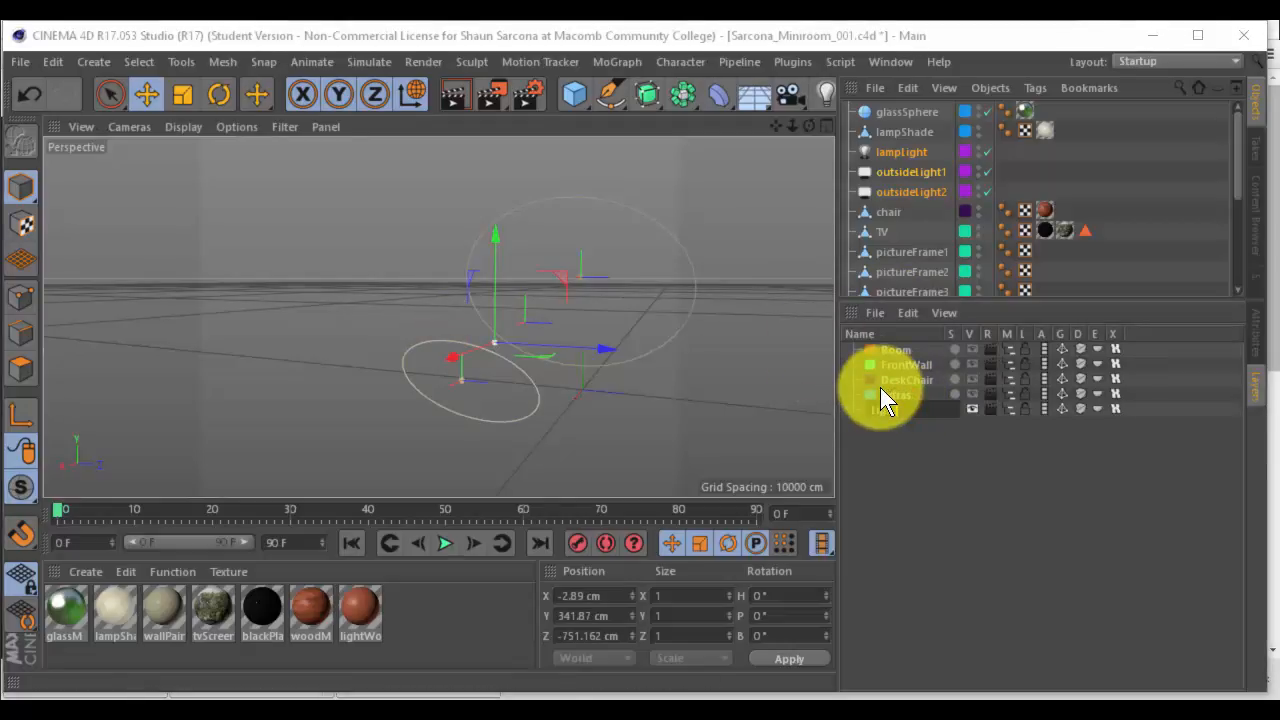
key("Return")
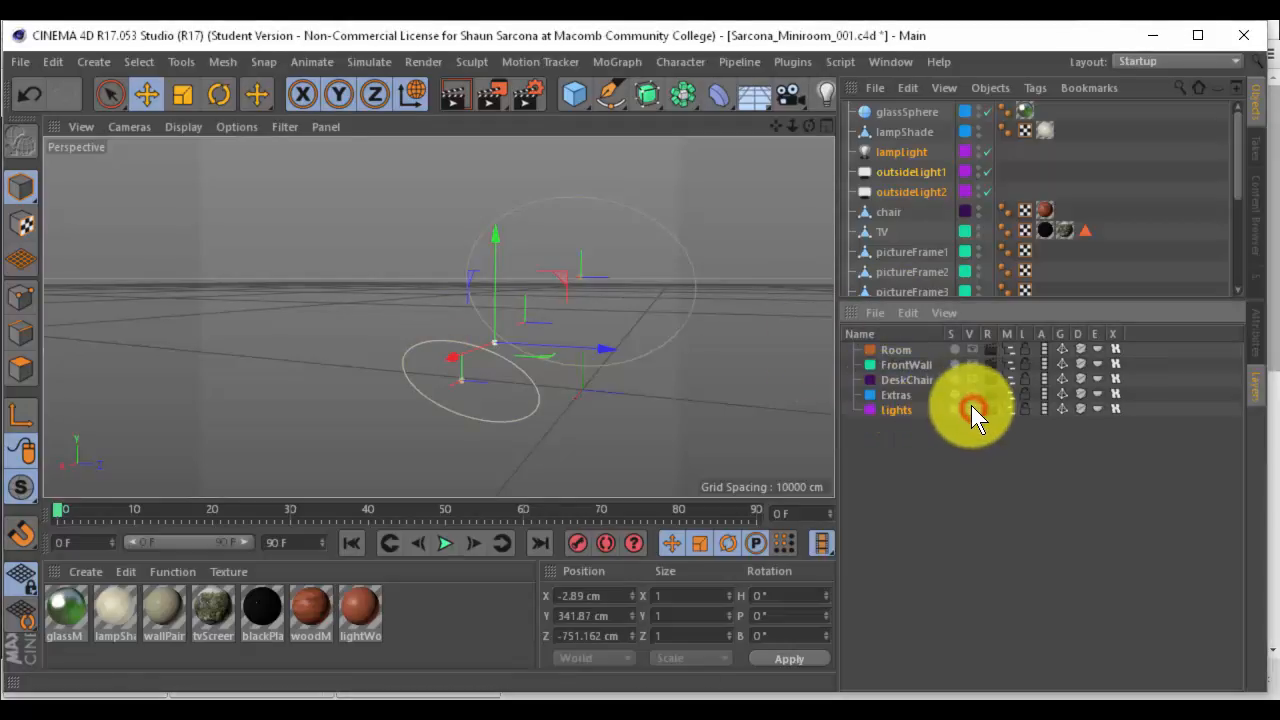
Hide the Lights layer in the viewport and deselect all objects
left_click(651, 384)
scroll(651, 384, "up", 2)
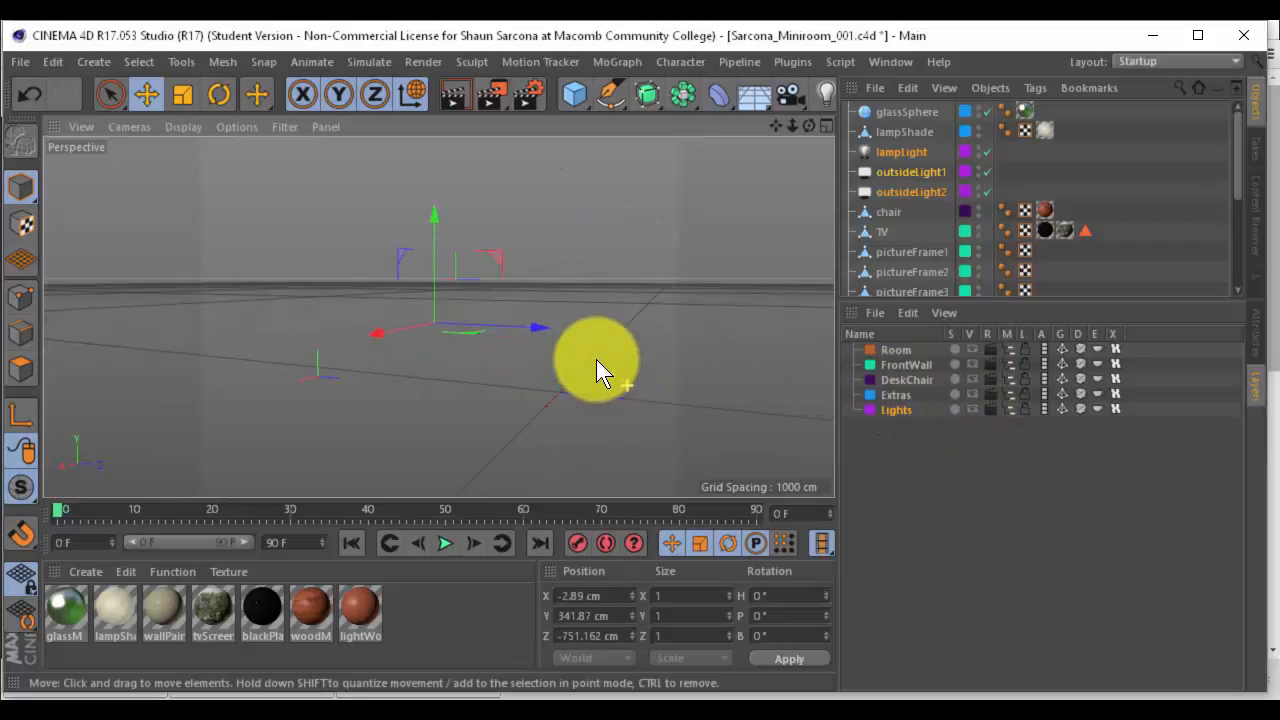
left_click(600, 357)
left_click(515, 339)
middle_click_drag(544, 332, 545, 331, "alt")
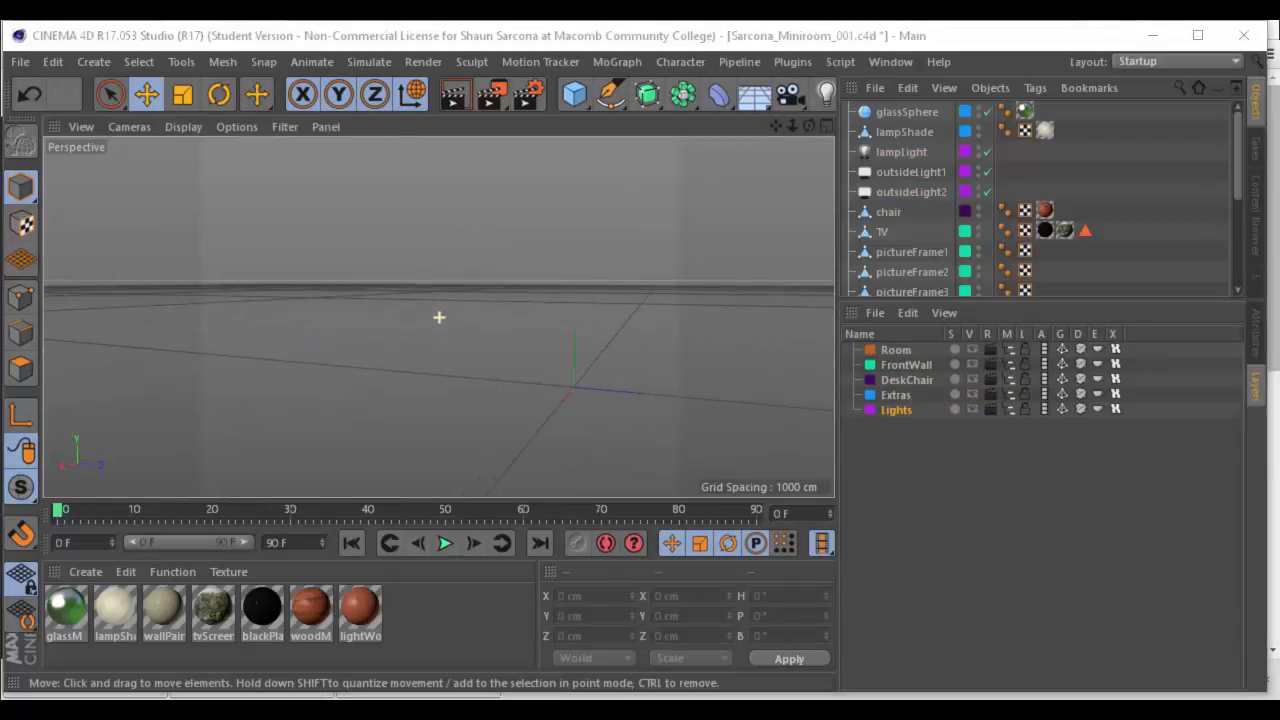
Render the scene to the Picture Viewer with all layers hidden in the viewport
key("shift+r")
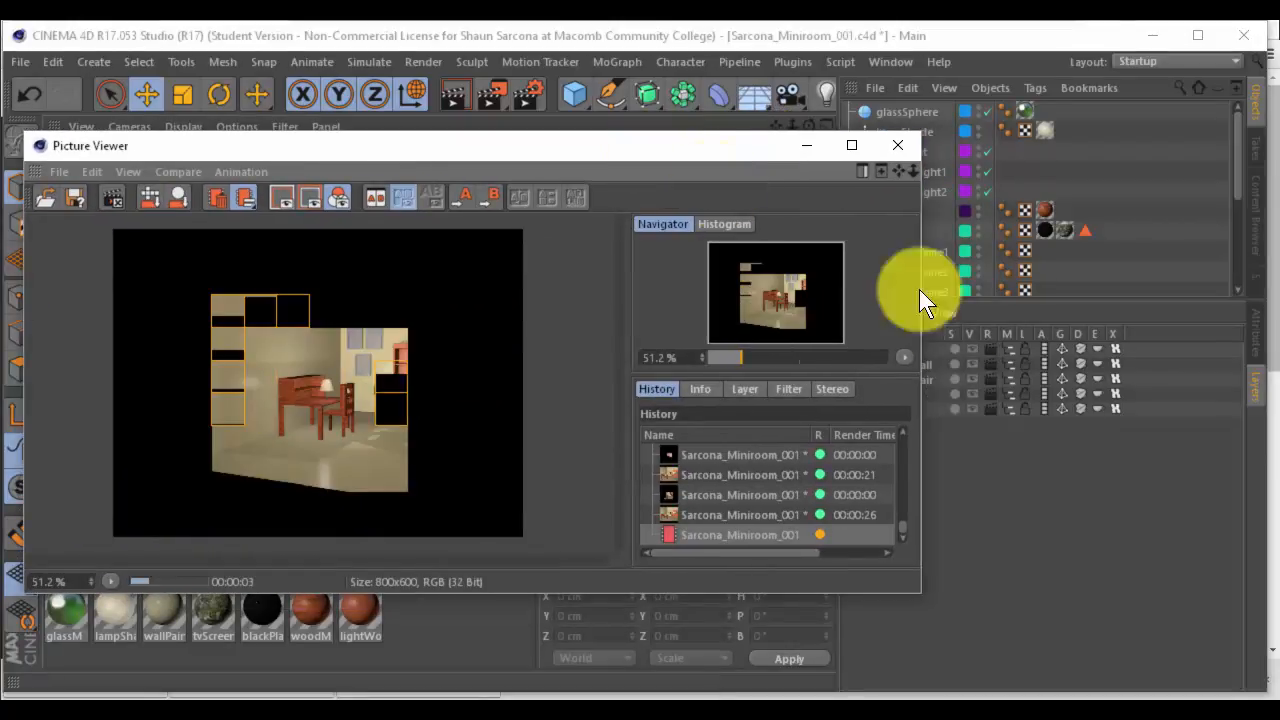
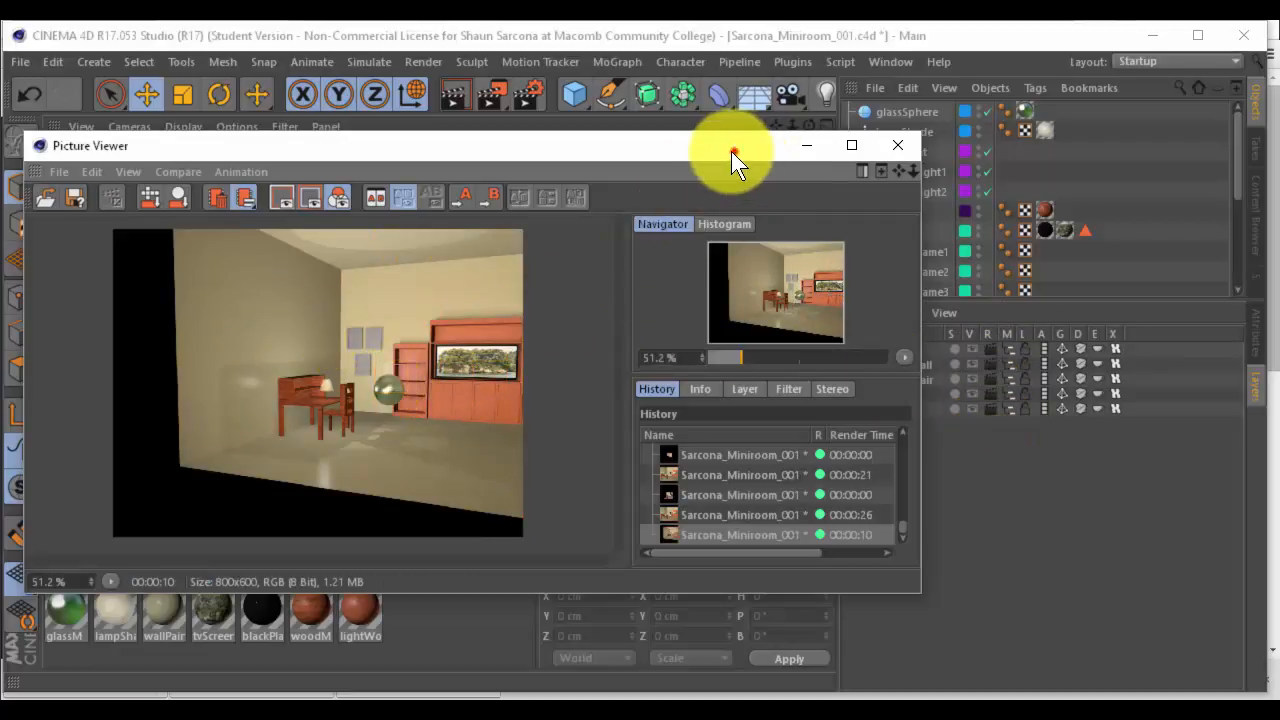
left_click_drag(731, 151, 638, 144)
Exclude the Extras layer from rendering and render the scene to the Picture Viewer again
left_click(989, 392)
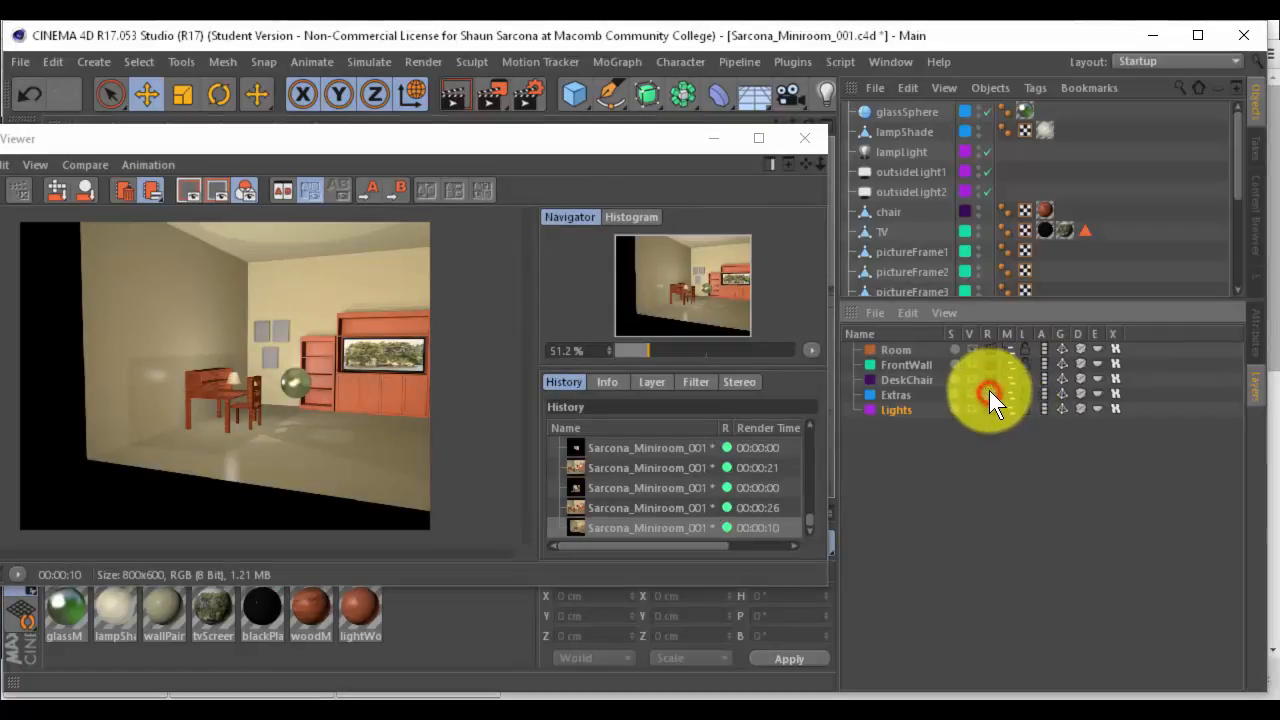
left_click_drag(629, 146, 862, 138)
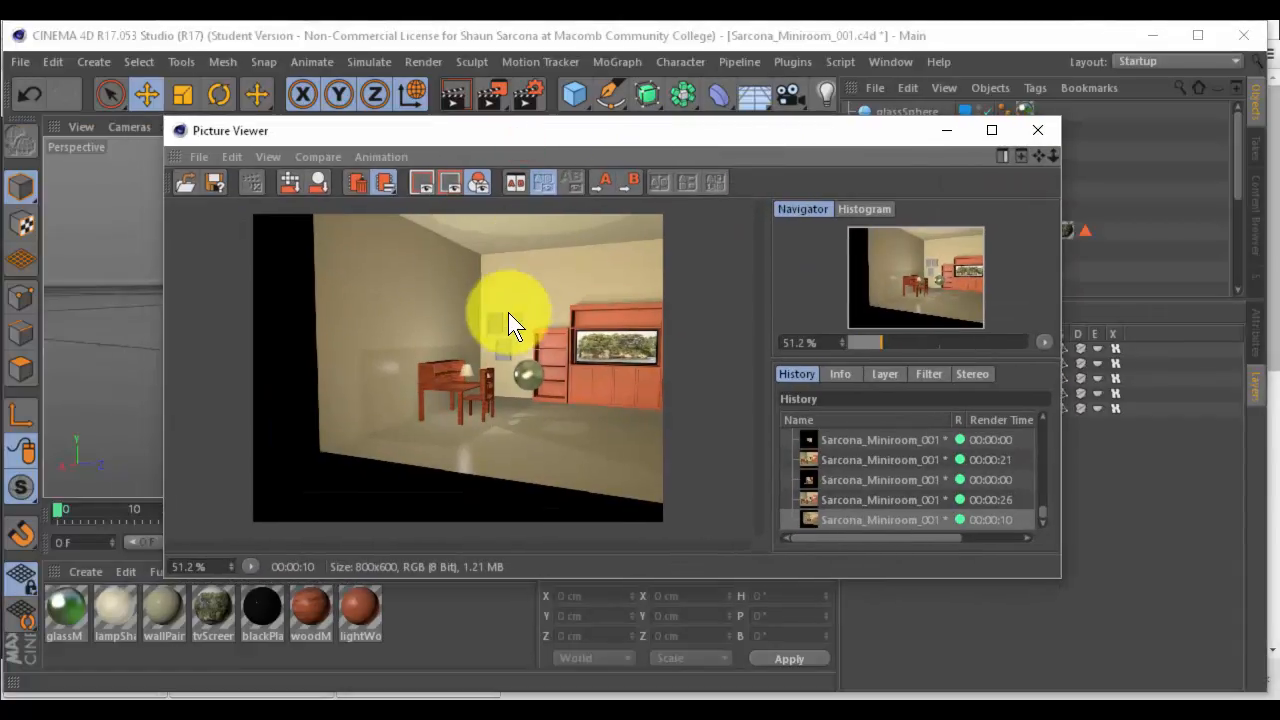
key("shift+r")
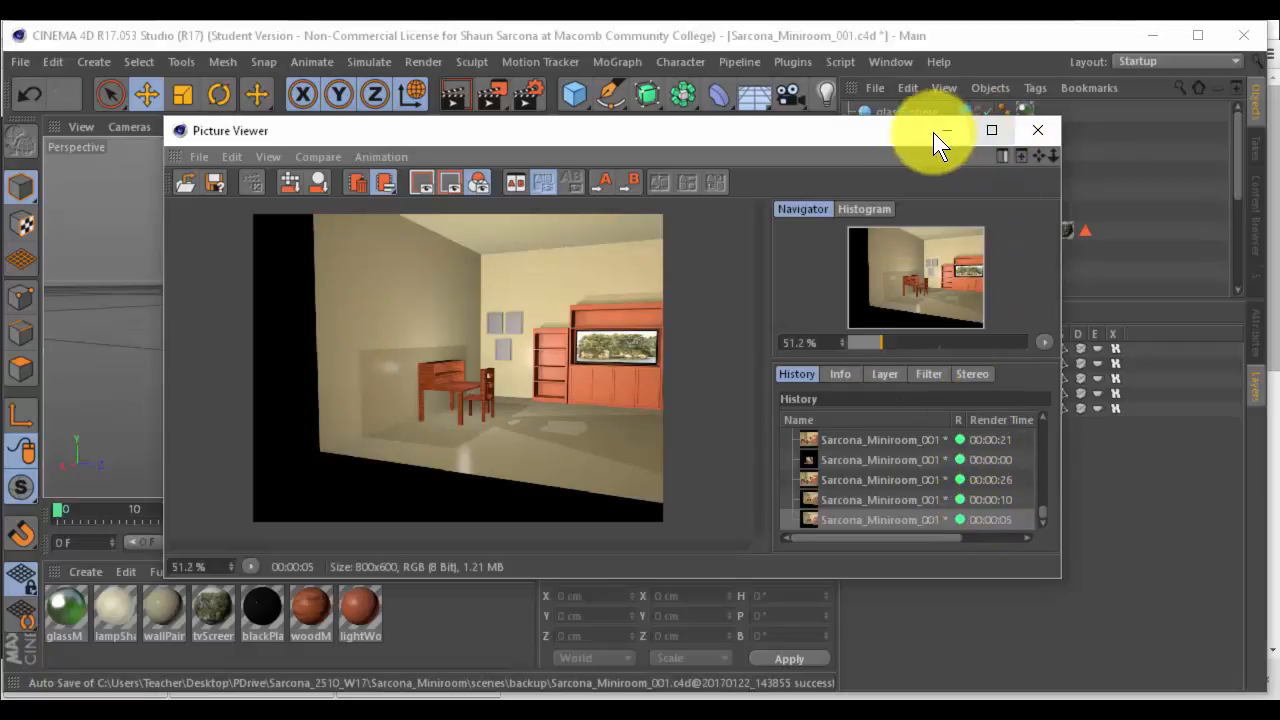
left_click_drag(905, 131, 0, 232)
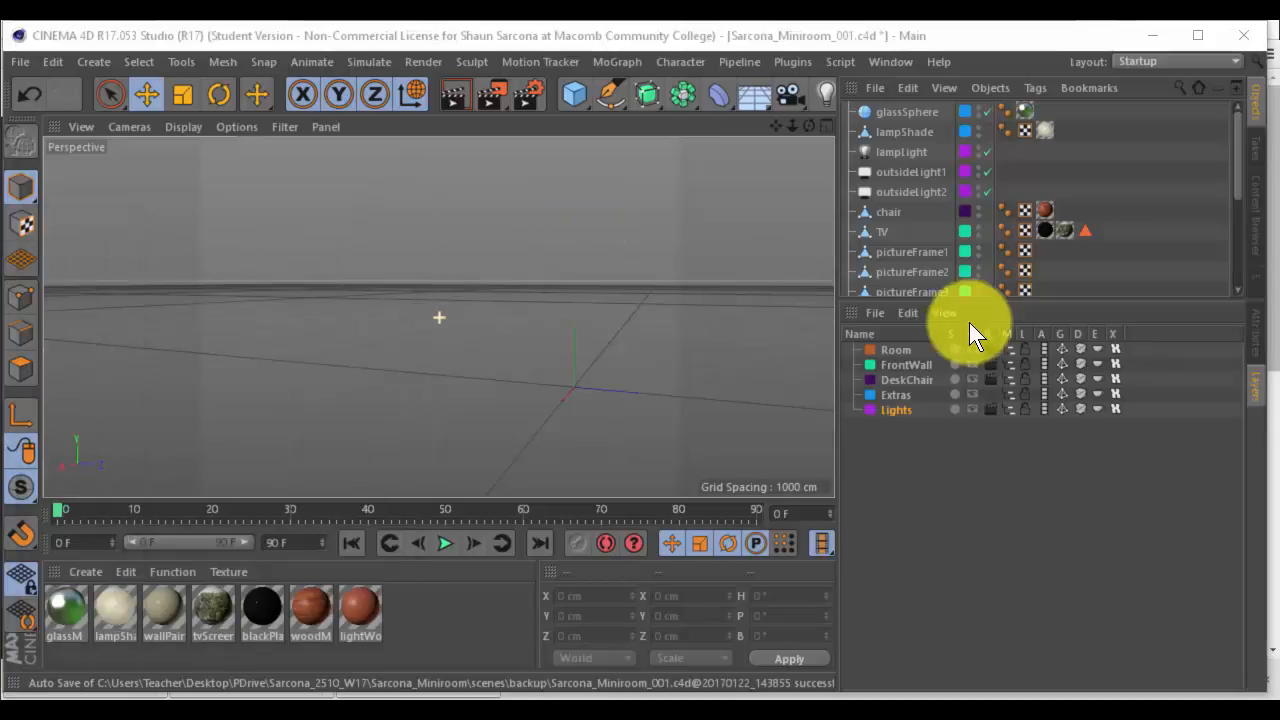
Show all five layers in the viewport again and re-enable rendering for the Extras layer
left_click_drag(973, 350, 973, 411)
left_click(992, 394)
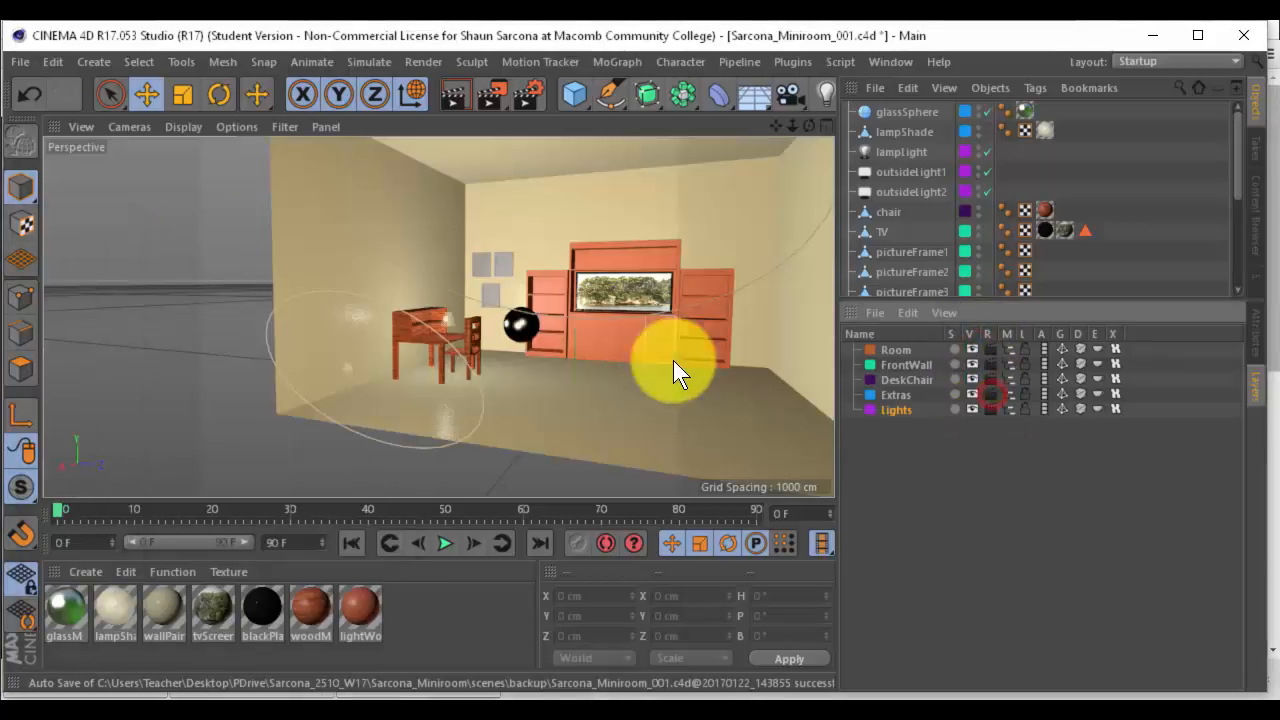
right_click_drag(475, 314, 606, 316, "alt")
left_click_drag(437, 278, 530, 295, "alt")
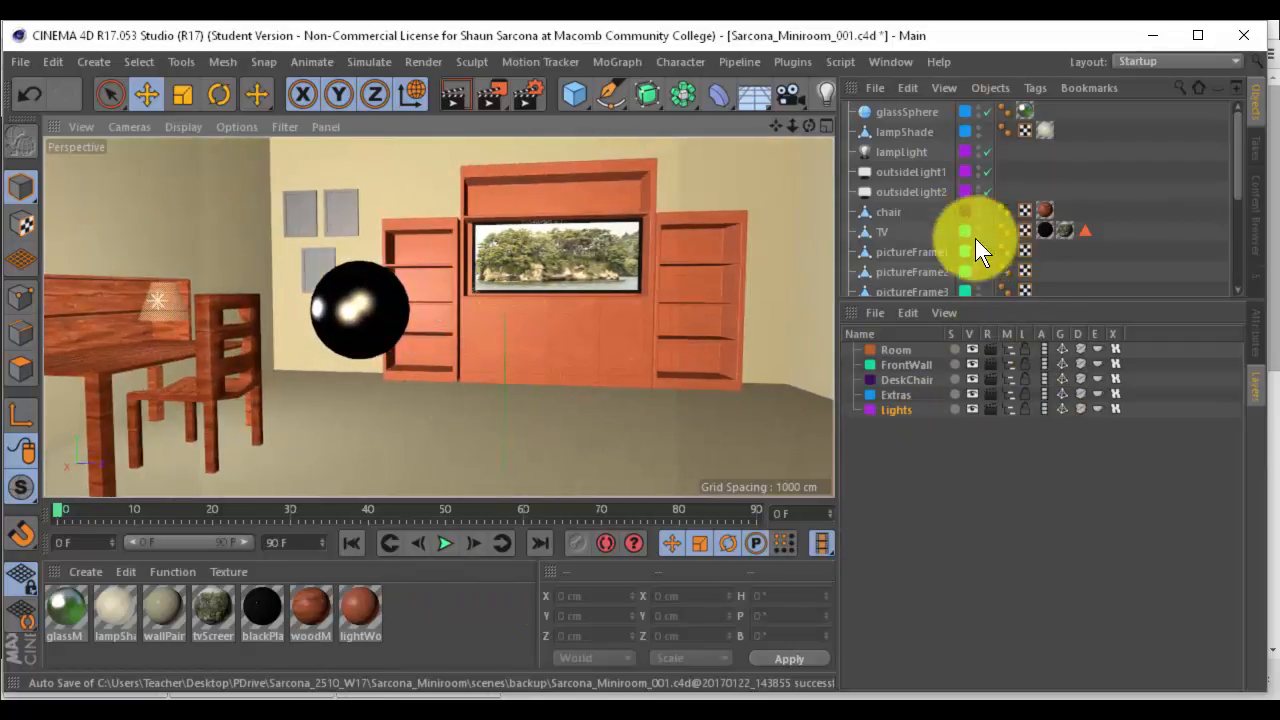
Group the four doors, both bookcases, centerEC and the TV under one null and name it EntertainmentCenter
scroll(927, 206, "down", 5)
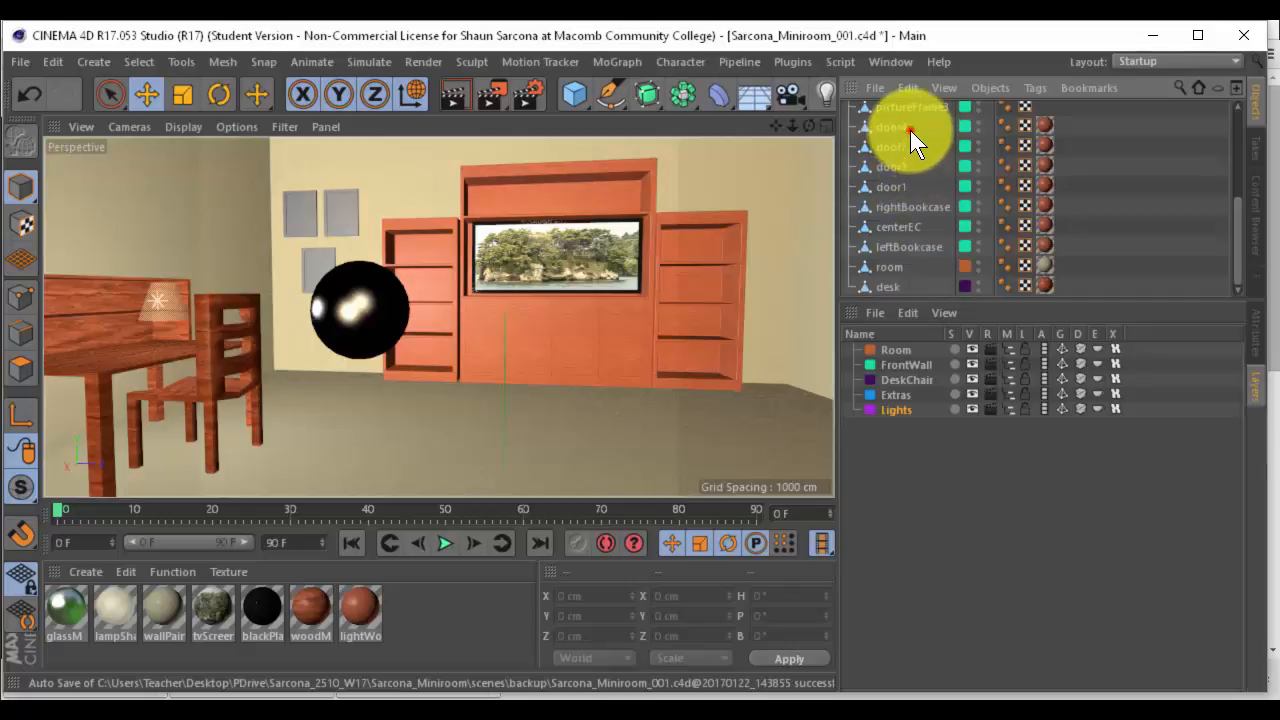
left_click(910, 130)
left_click(895, 246, "shift")
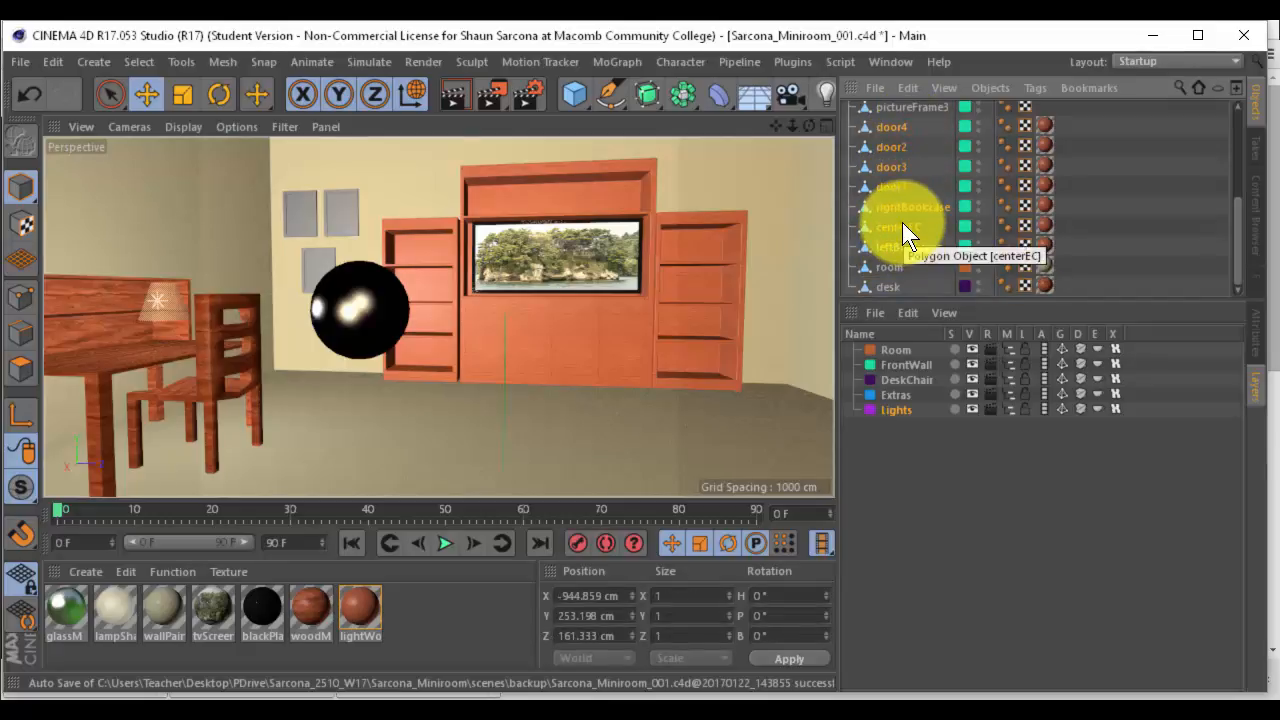
scroll(902, 222, "up", 3)
left_click(884, 167, "ctrl")
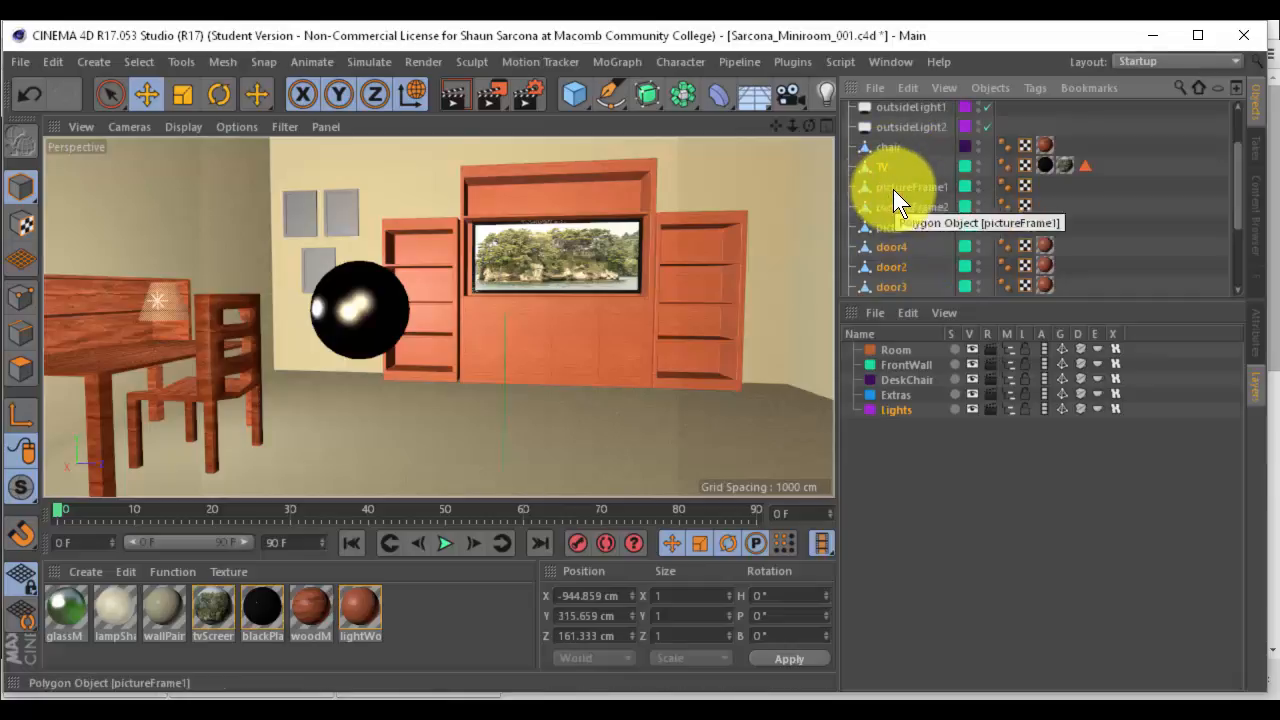
key("alt+g")
double_click(893, 187)
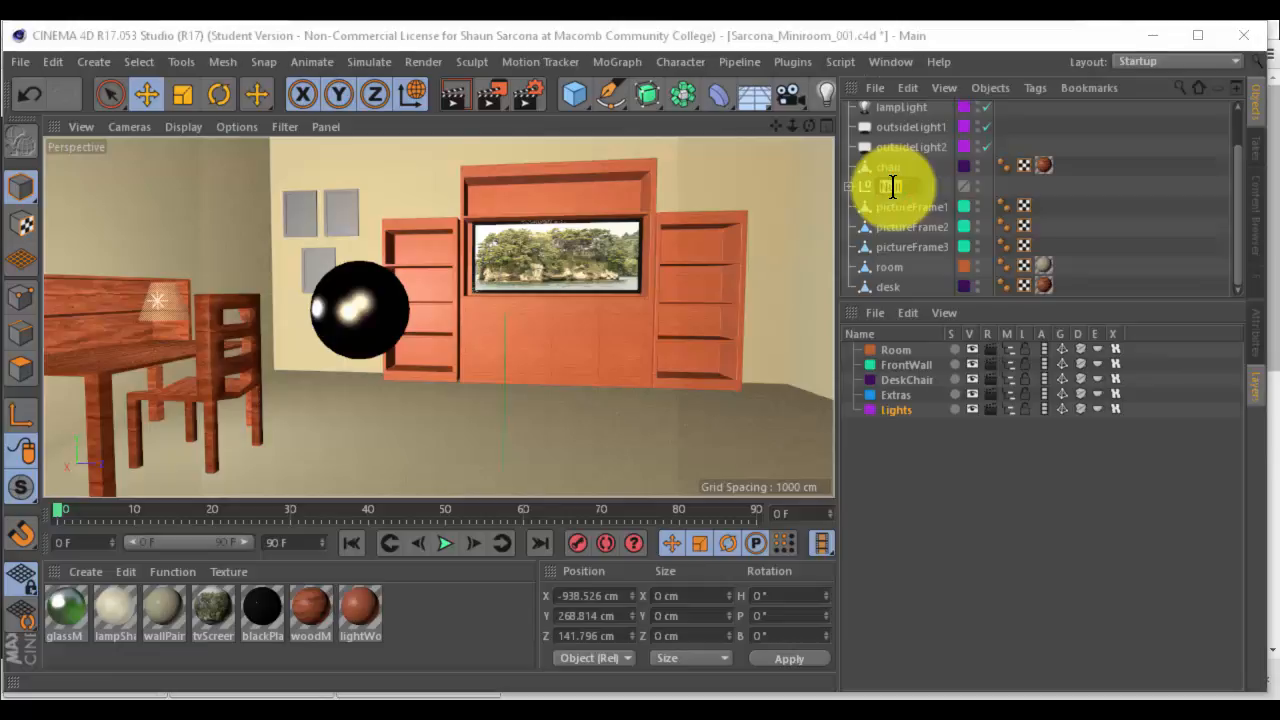
type("EntertainmentCenter")
key("Return")
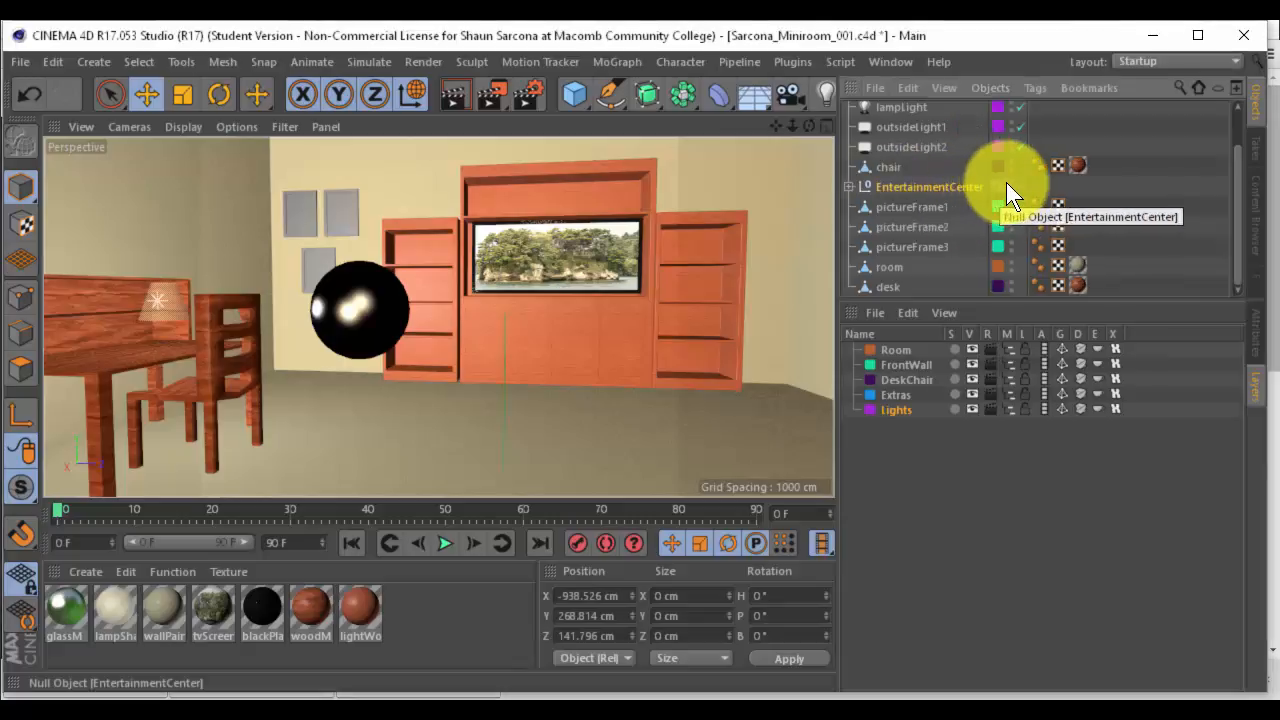
Hide the EntertainmentCenter group in the viewport only
left_click_drag(744, 199, 701, 218, "alt")
right_click_drag(489, 254, 668, 298, "alt")
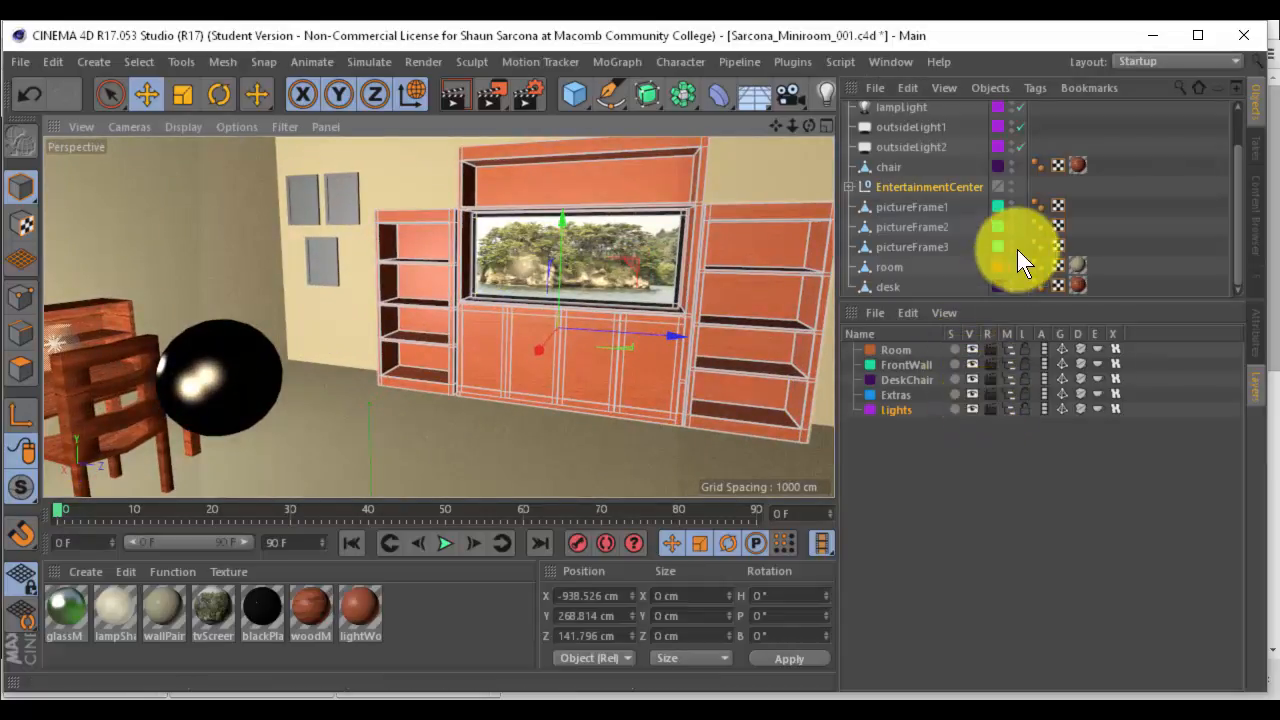
left_click(1013, 184)
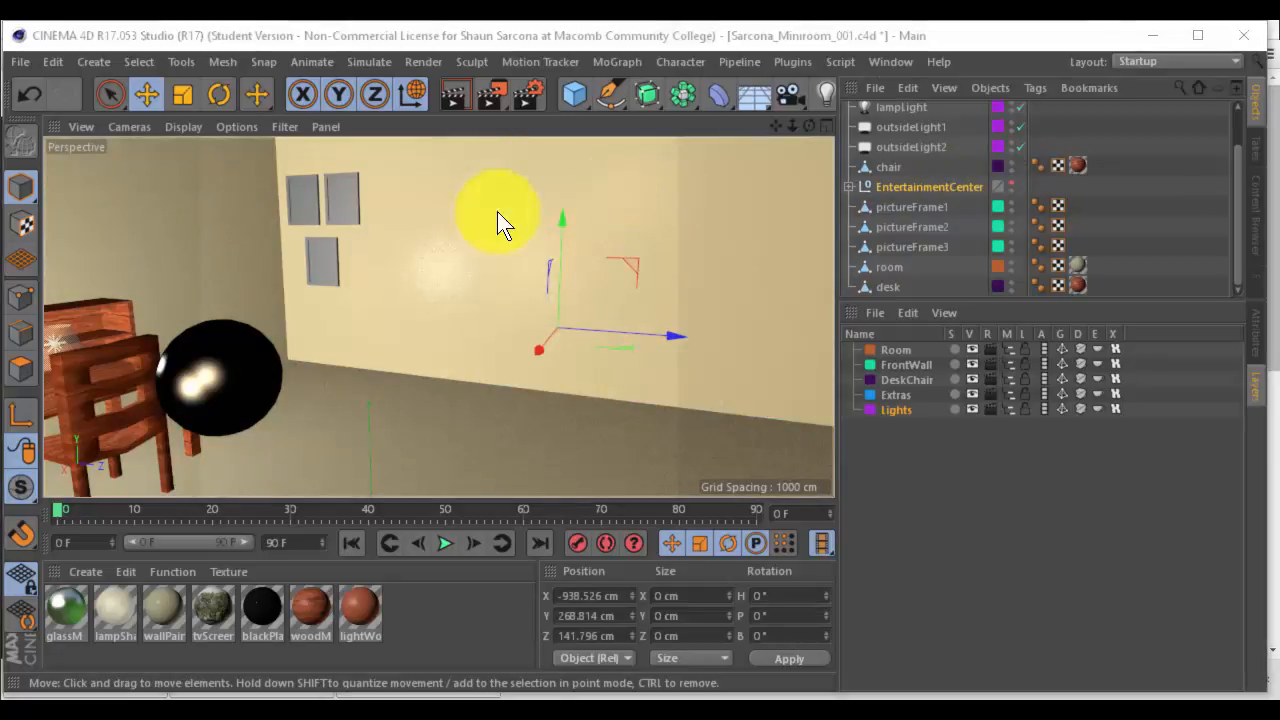
Start a test render in the Picture Viewer with EntertainmentCenter hidden in the viewport, and stop it partway
left_click_drag(0, 258, 585, 177)
left_click_drag(355, 232, 705, 165)
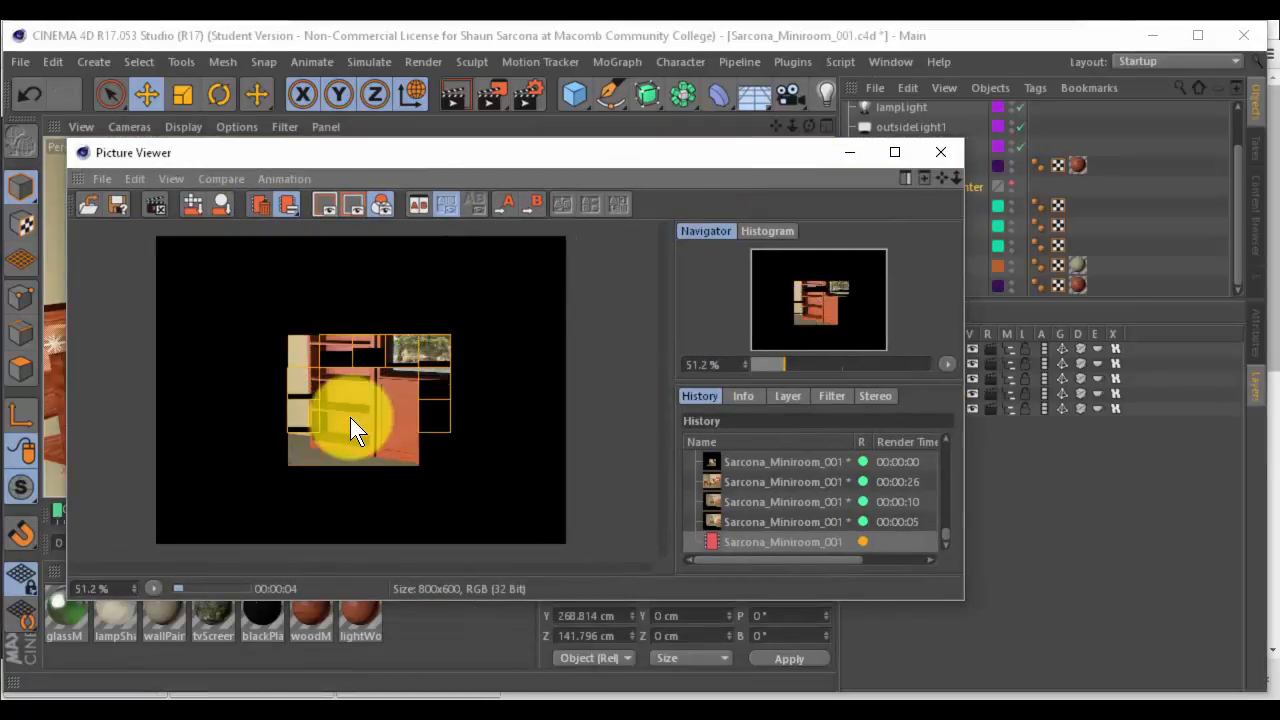
key("Escape")
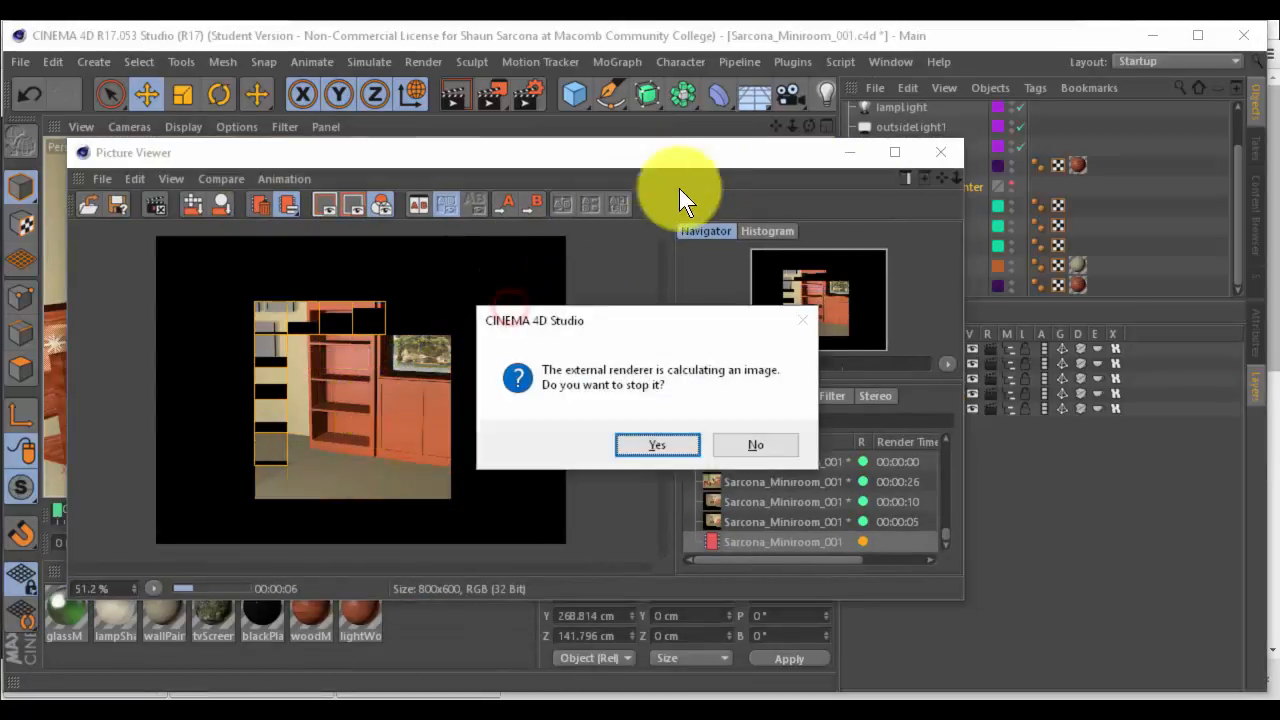
key("Return")
left_click_drag(669, 149, 332, 147)
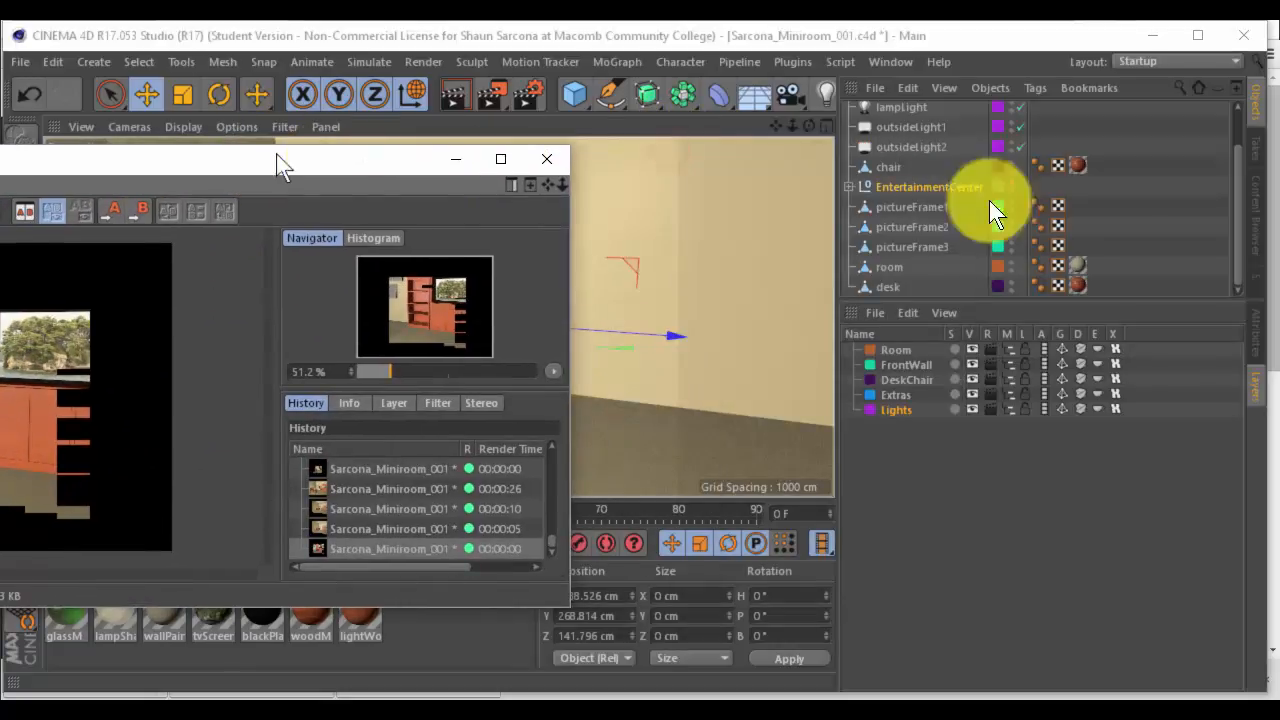
Make the EntertainmentCenter group visible in the viewport but hidden in renders
left_click(1011, 183)
left_click(1011, 190)
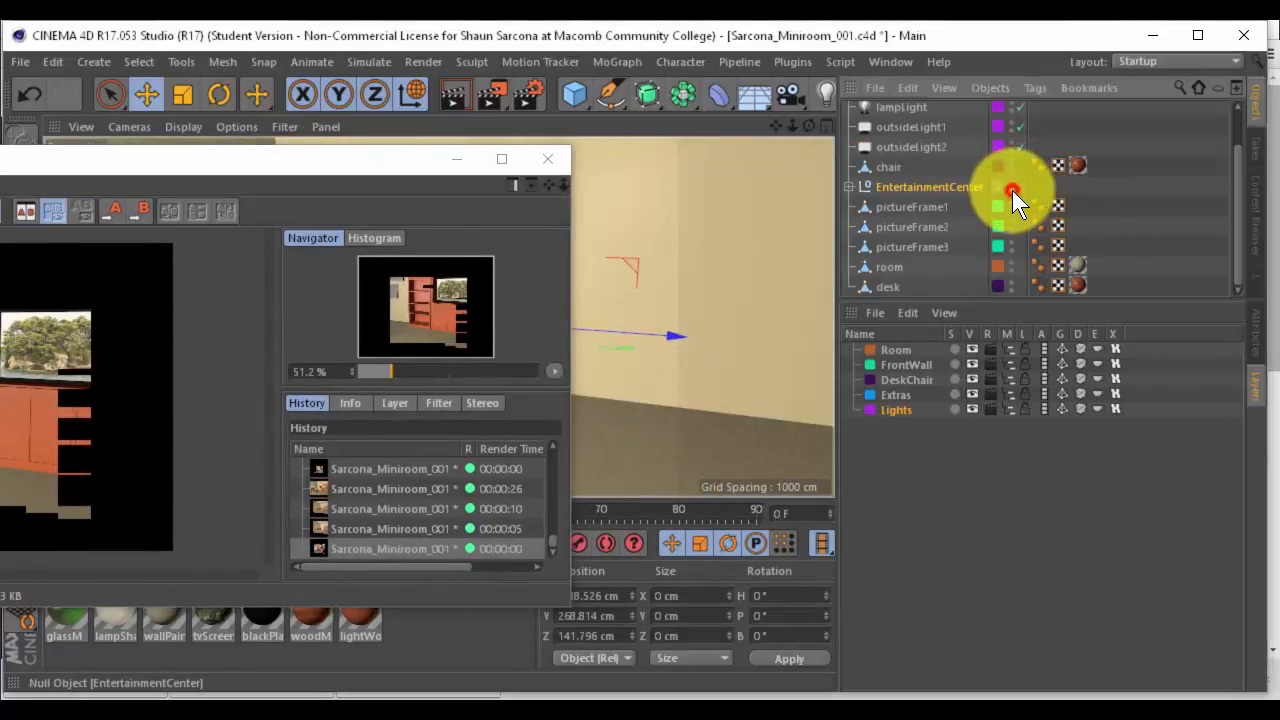
left_click(283, 163)
left_click_drag(287, 163, 706, 124)
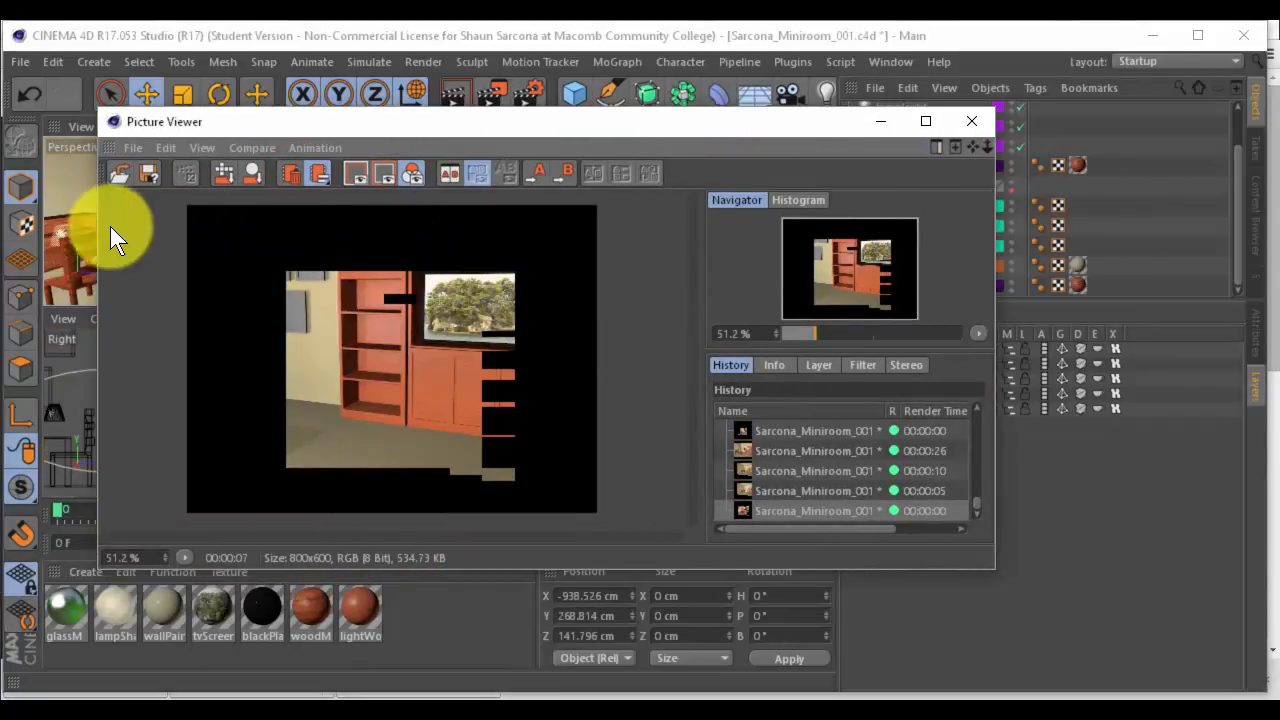
Test render the perspective view with EntertainmentCenter excluded from rendering, and stop the render partway
middle_click(97, 228)
key("shift+r")
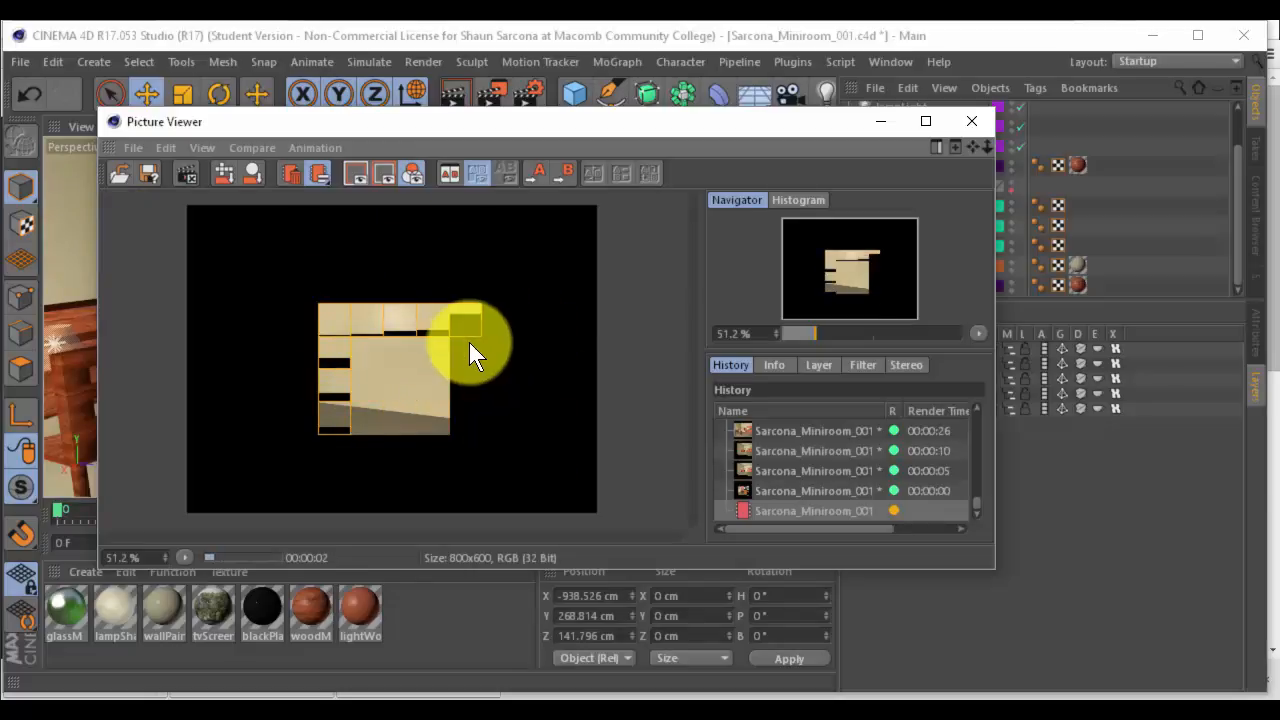
left_click(537, 298)
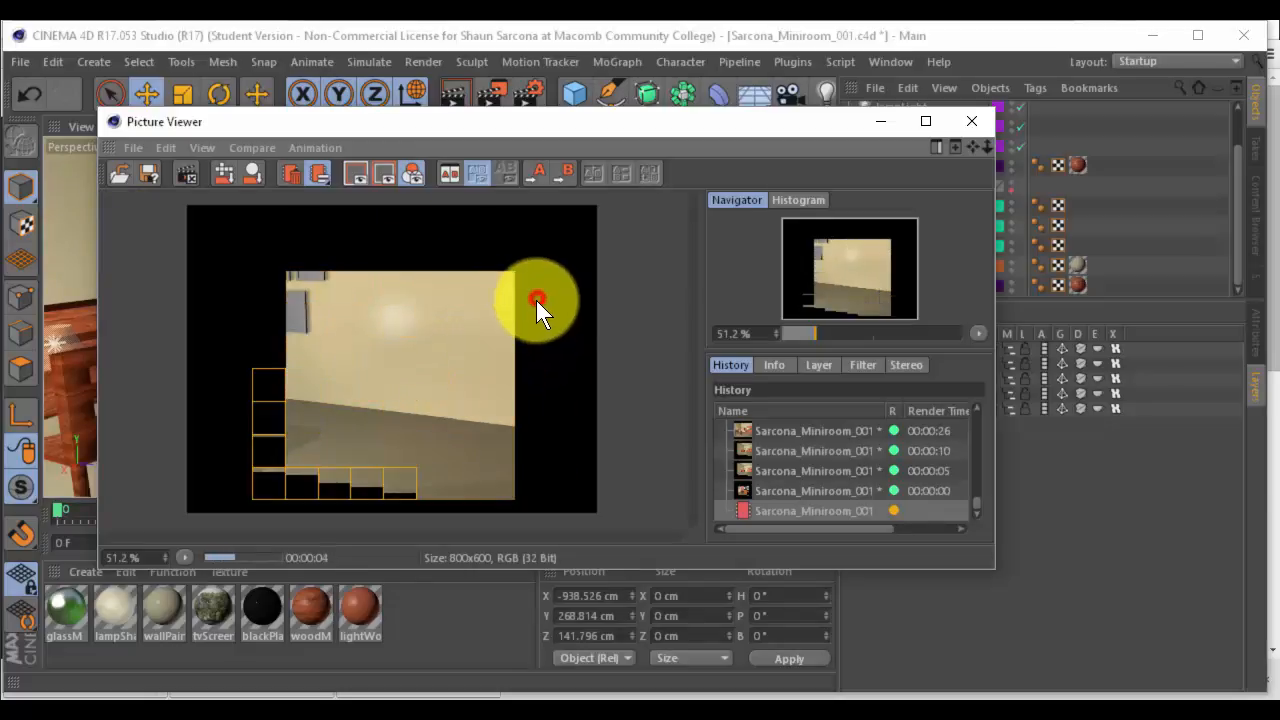
left_click(648, 449)
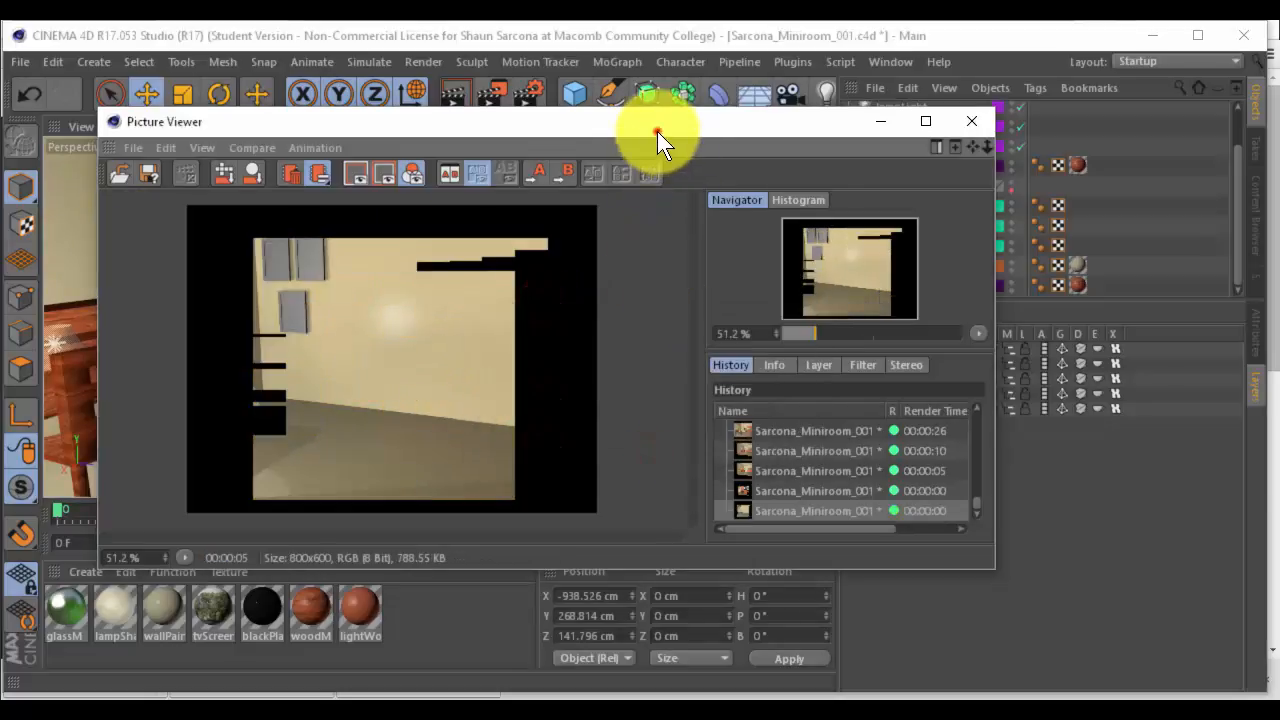
left_click_drag(657, 131, 0, 160)
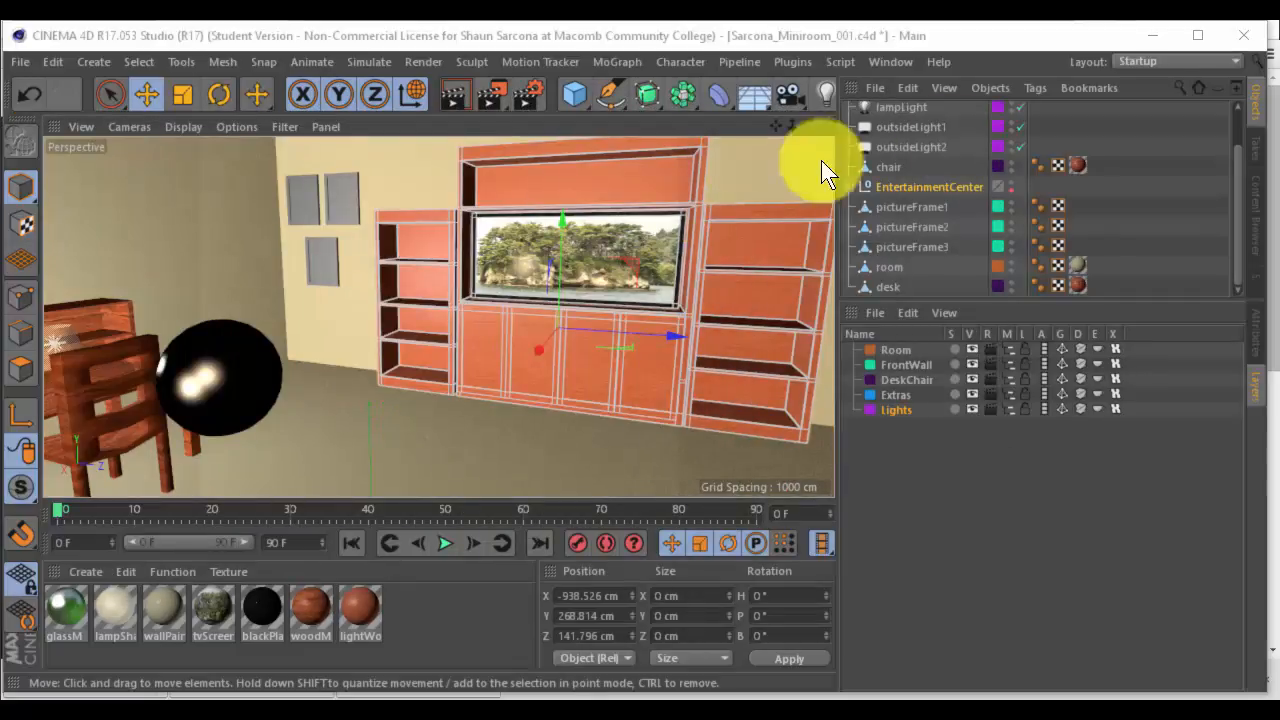
Restore the EntertainmentCenter group's render visibility, and expand and collapse its contents
left_click(1009, 192)
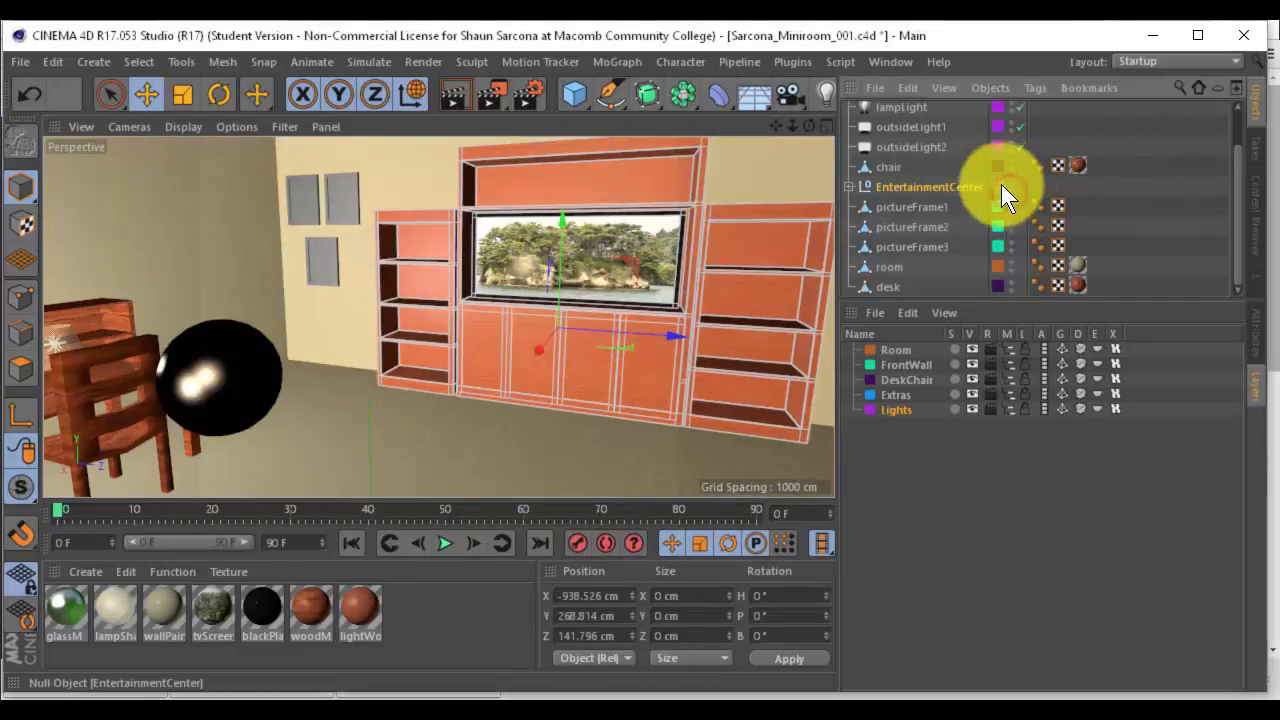
left_click(846, 187)
left_click(846, 187)
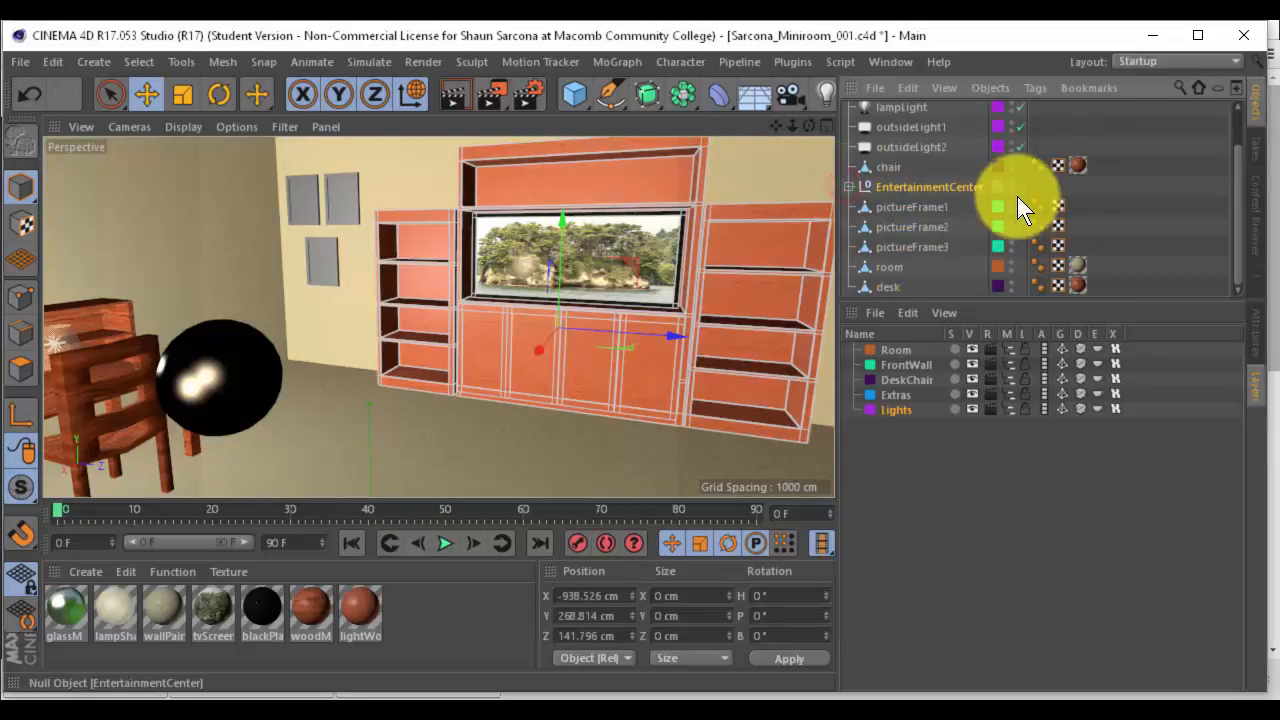
left_click(846, 187)
left_click(847, 187)
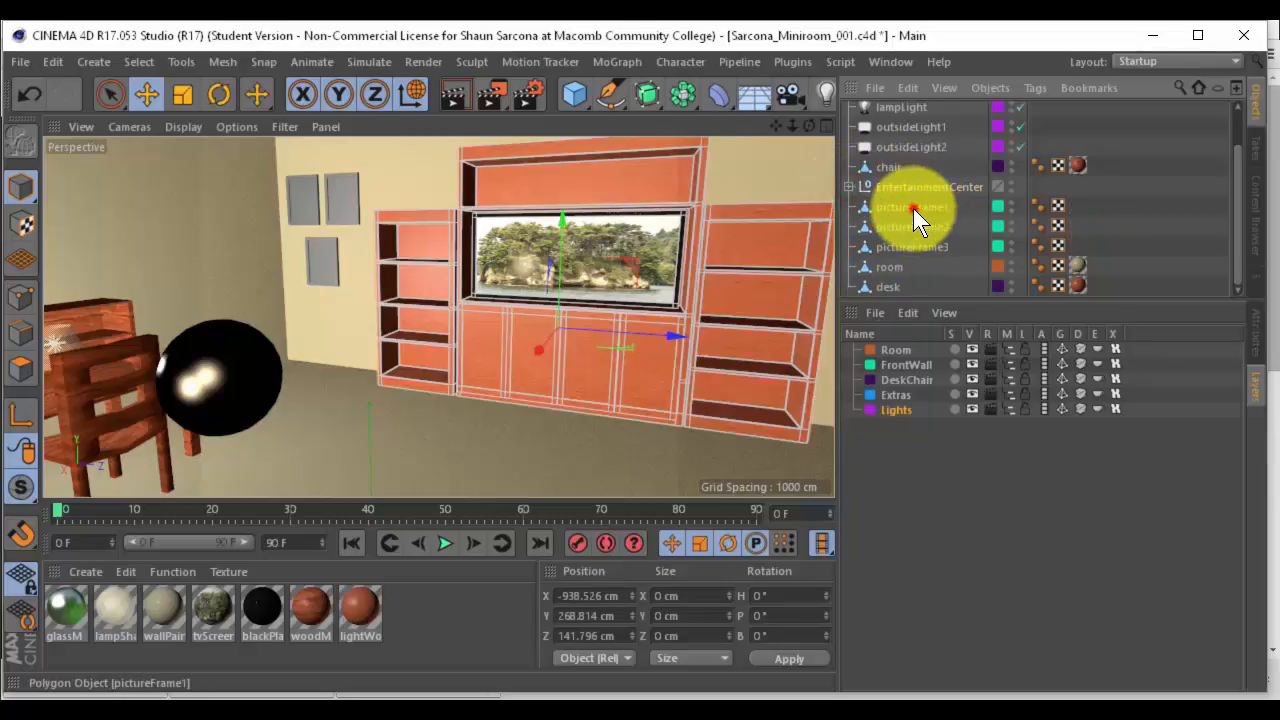
Group pictureFrame1, pictureFrame2 and pictureFrame3 under one null
left_click(911, 208)
left_click(913, 245, "shift")
key("alt+g")
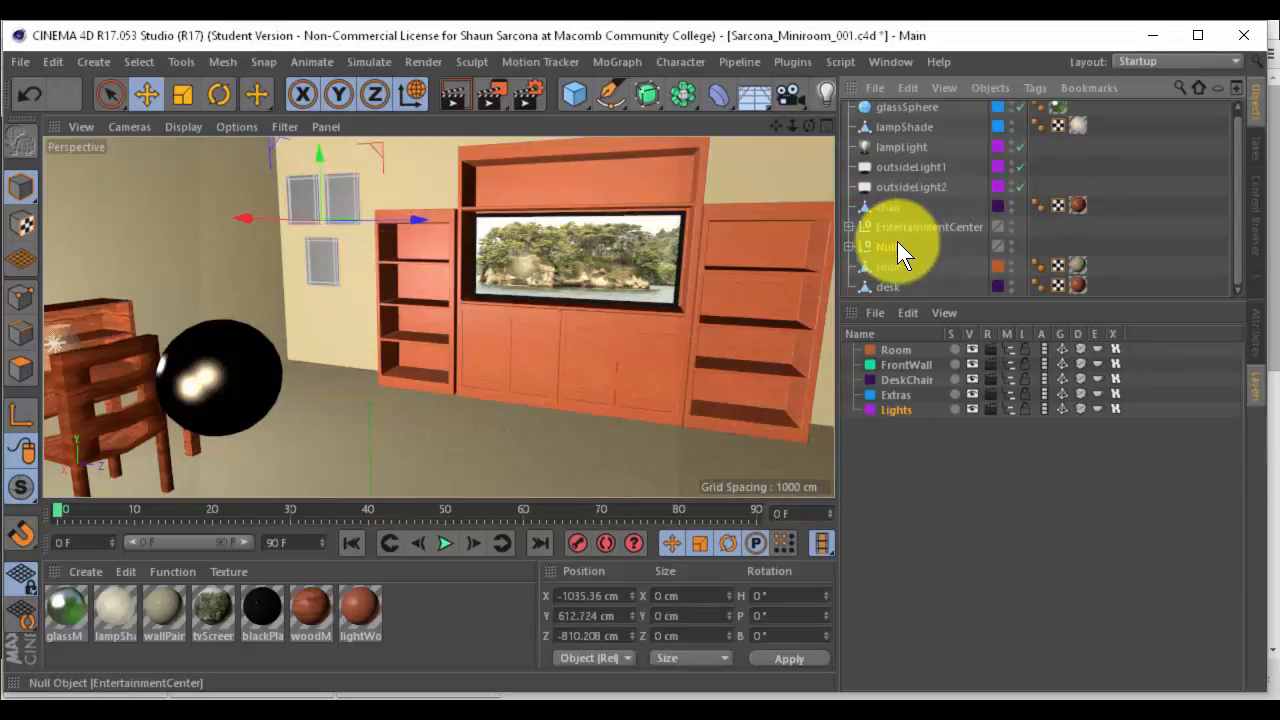
Rename the null holding the three picture frames as PictureFrames
double_click(890, 246)
type("P")
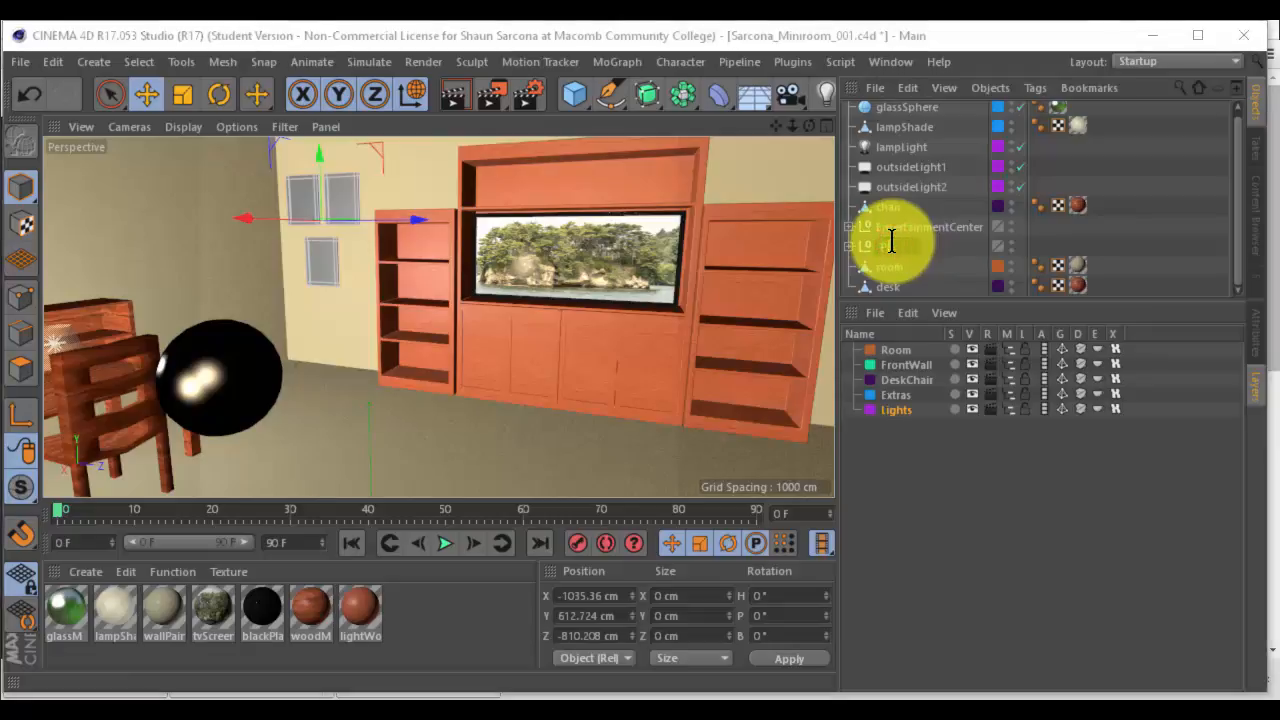
type("ictureFrames")
key("Return")
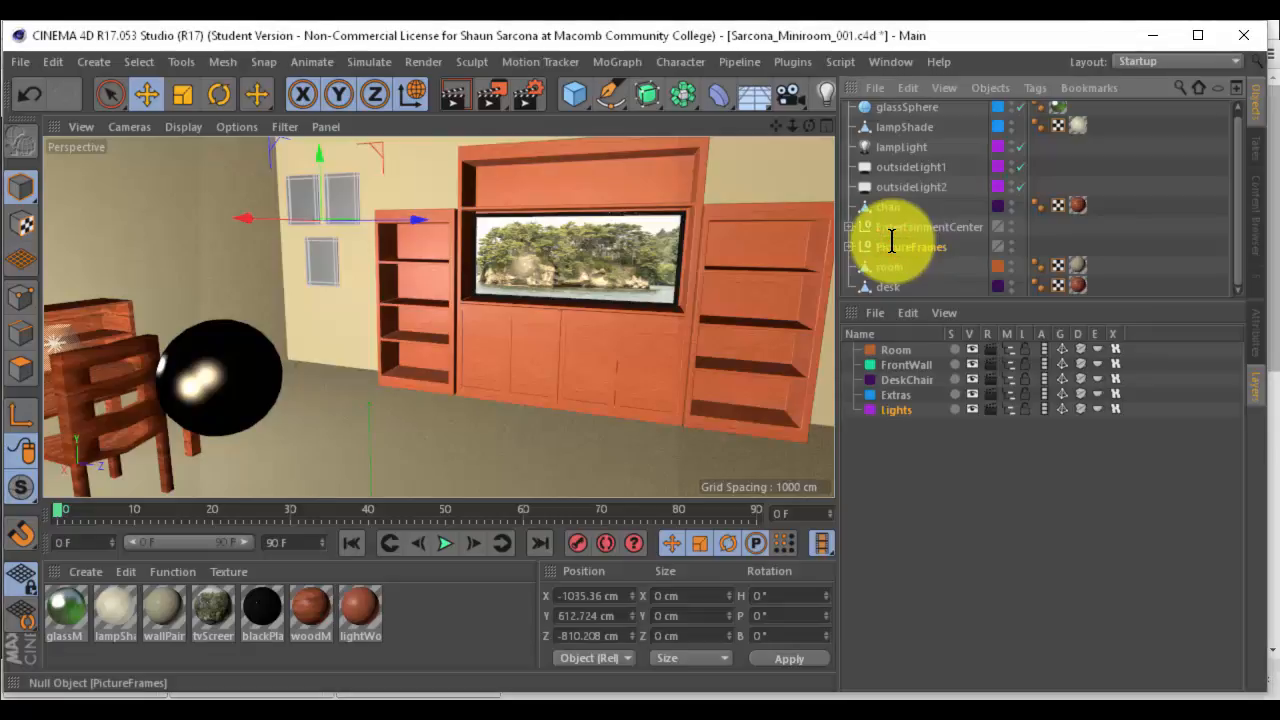
Group lampLight, outsideLight1 and outsideLight2 under a null and name it Lights
left_click(906, 112)
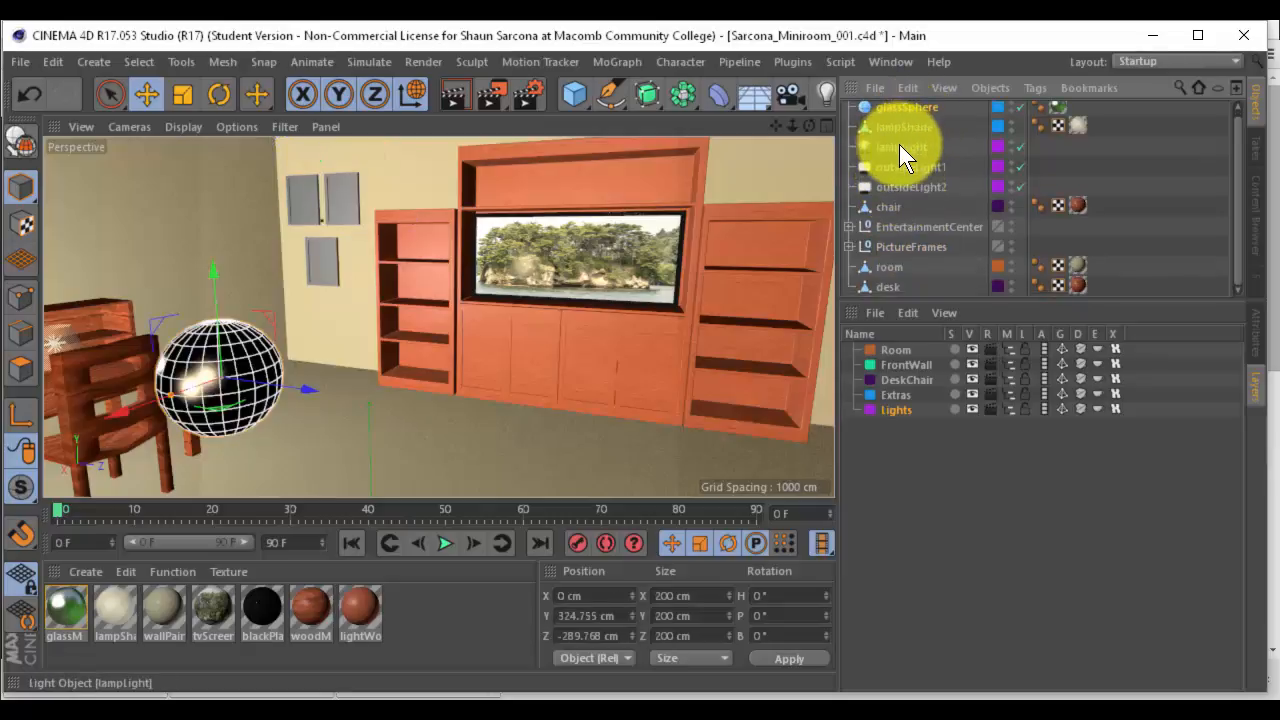
left_click(900, 147)
left_click(903, 186, "shift")
key("alt+g")
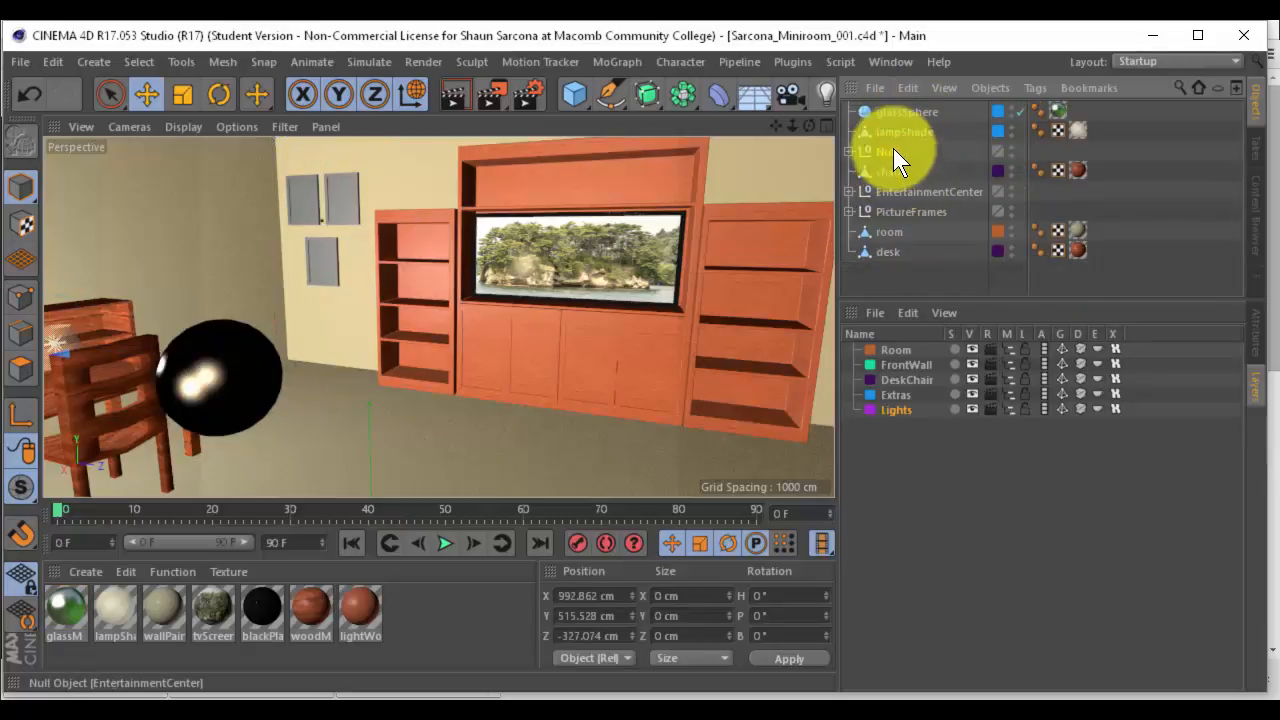
double_click(890, 148)
type("Lights")
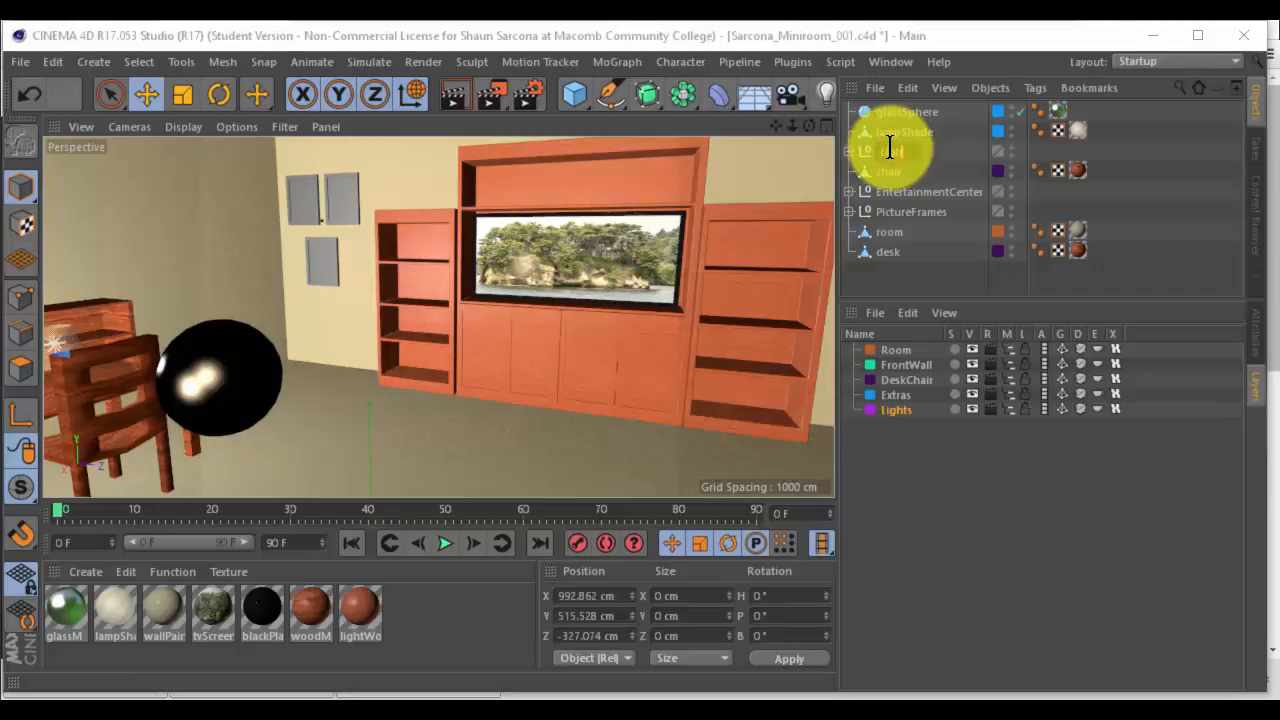
key("Return")
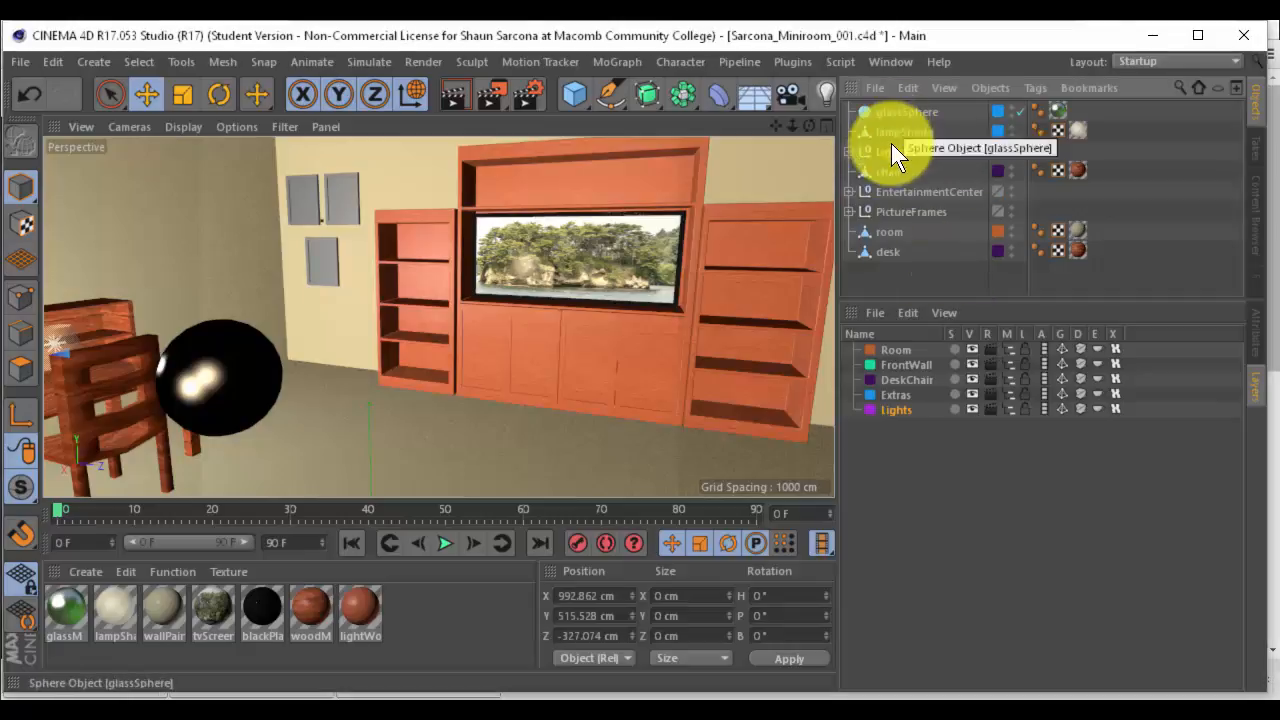
left_click(903, 232)
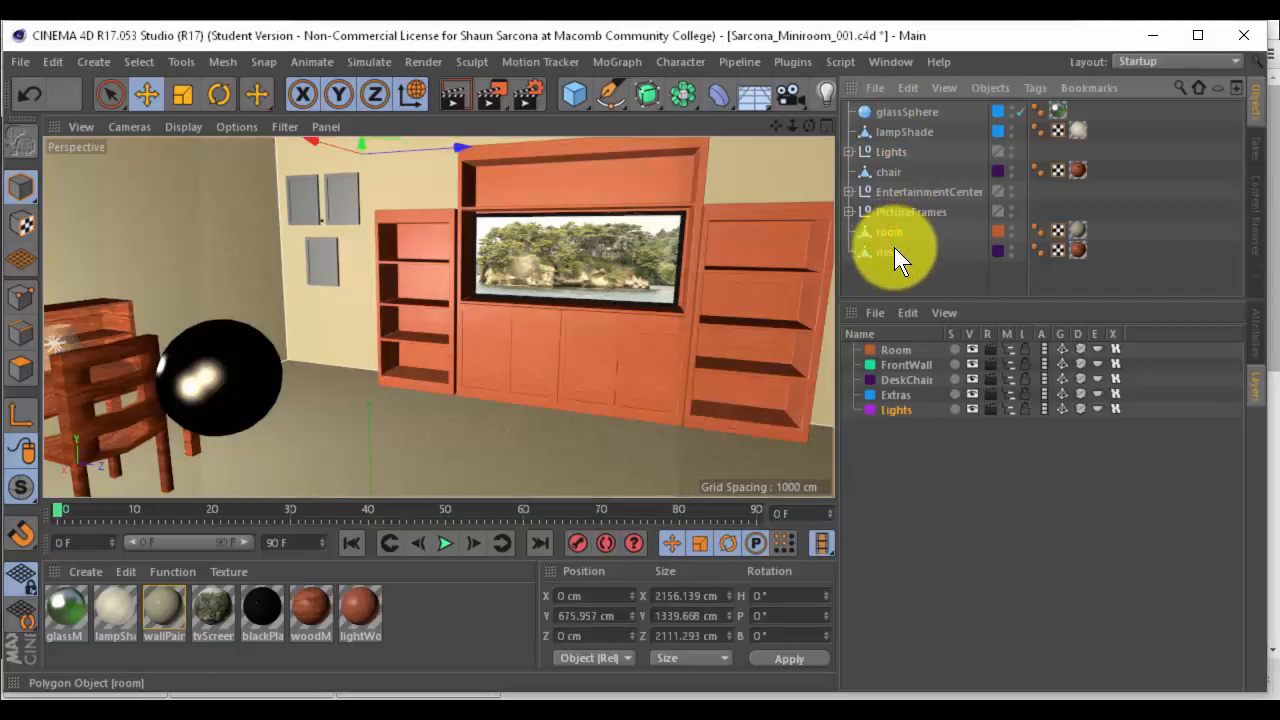
left_click(891, 172)
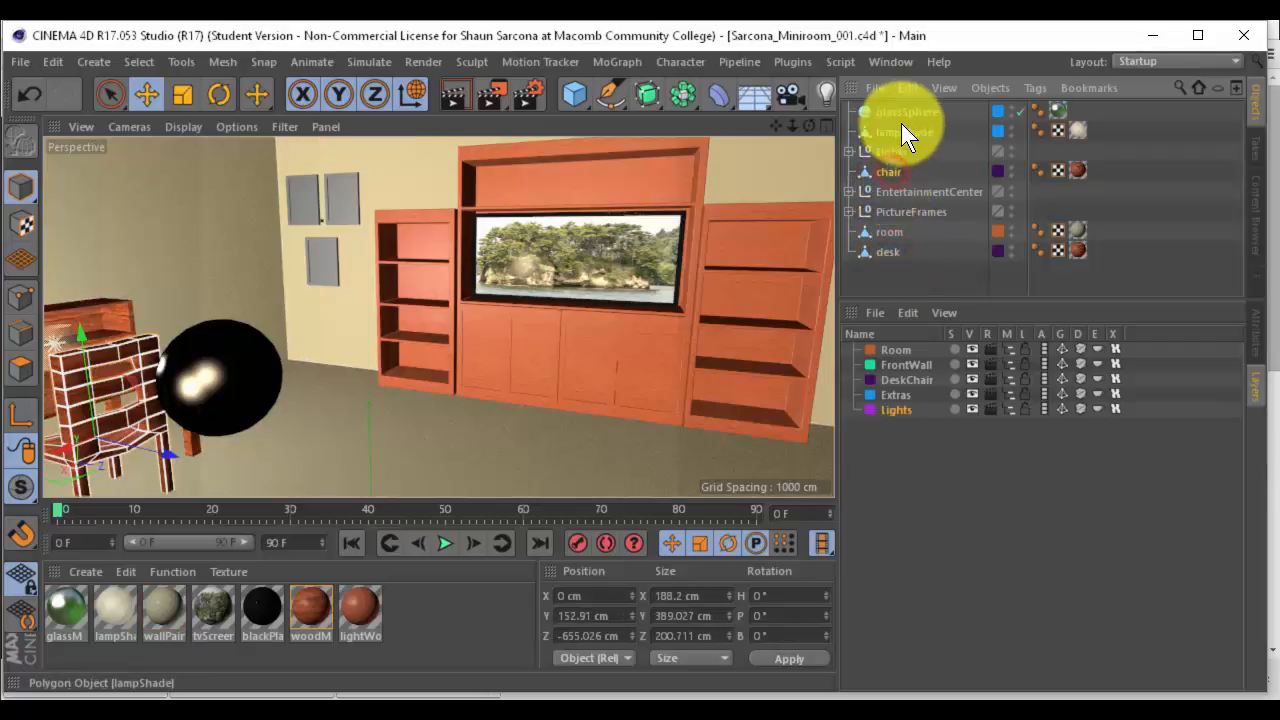
left_click(901, 130)
key("alt+g")
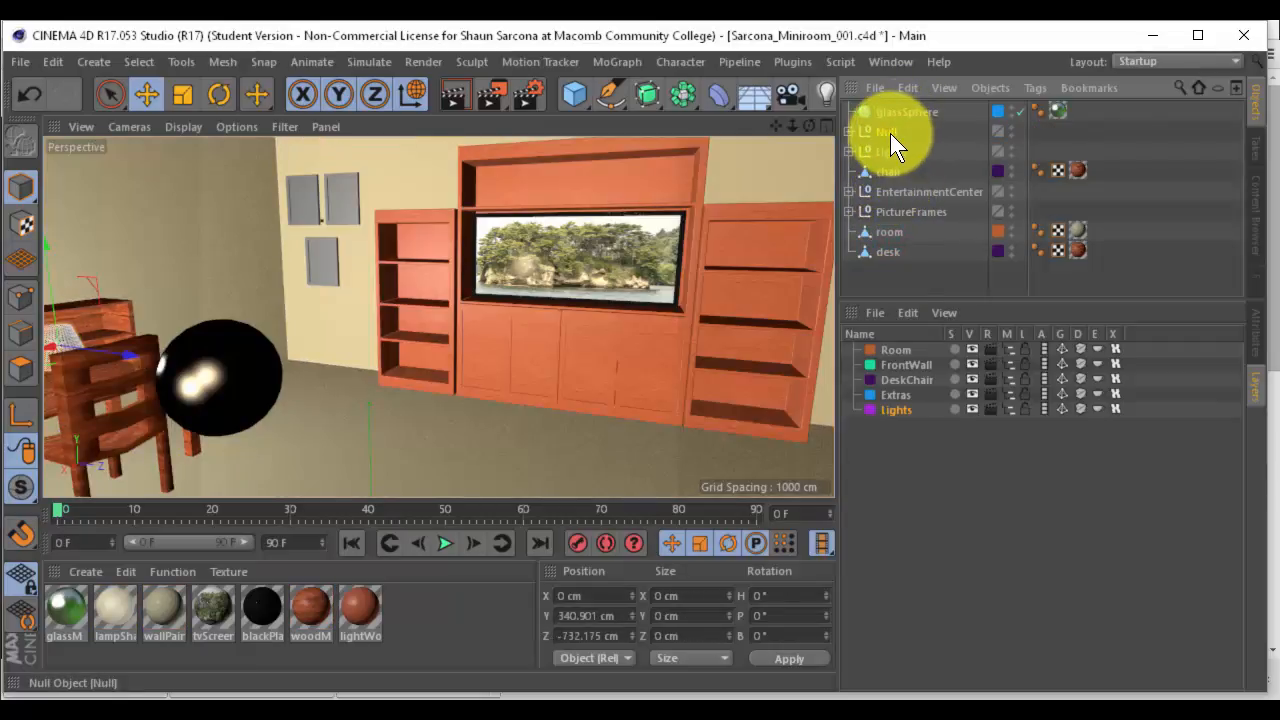
key("ctrl+z")
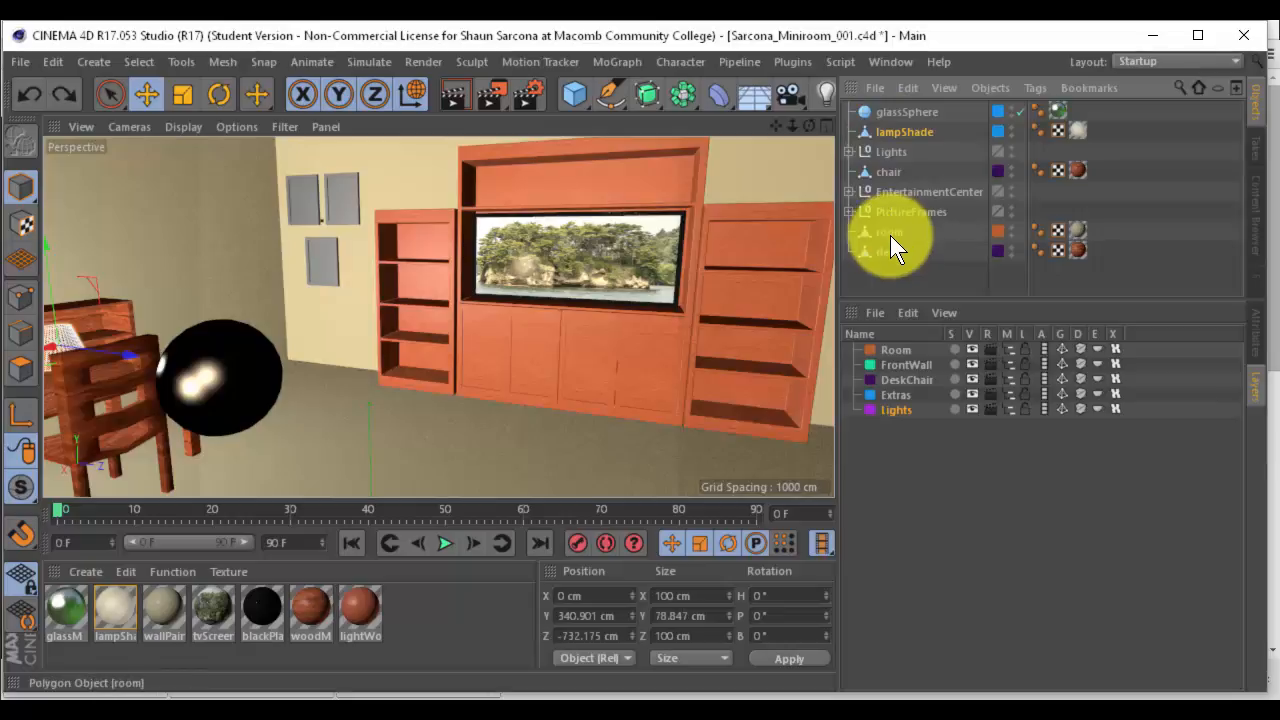
Group lampShade, desk and chair under a null and name it DeskStuff
left_click(892, 250)
left_click(894, 172)
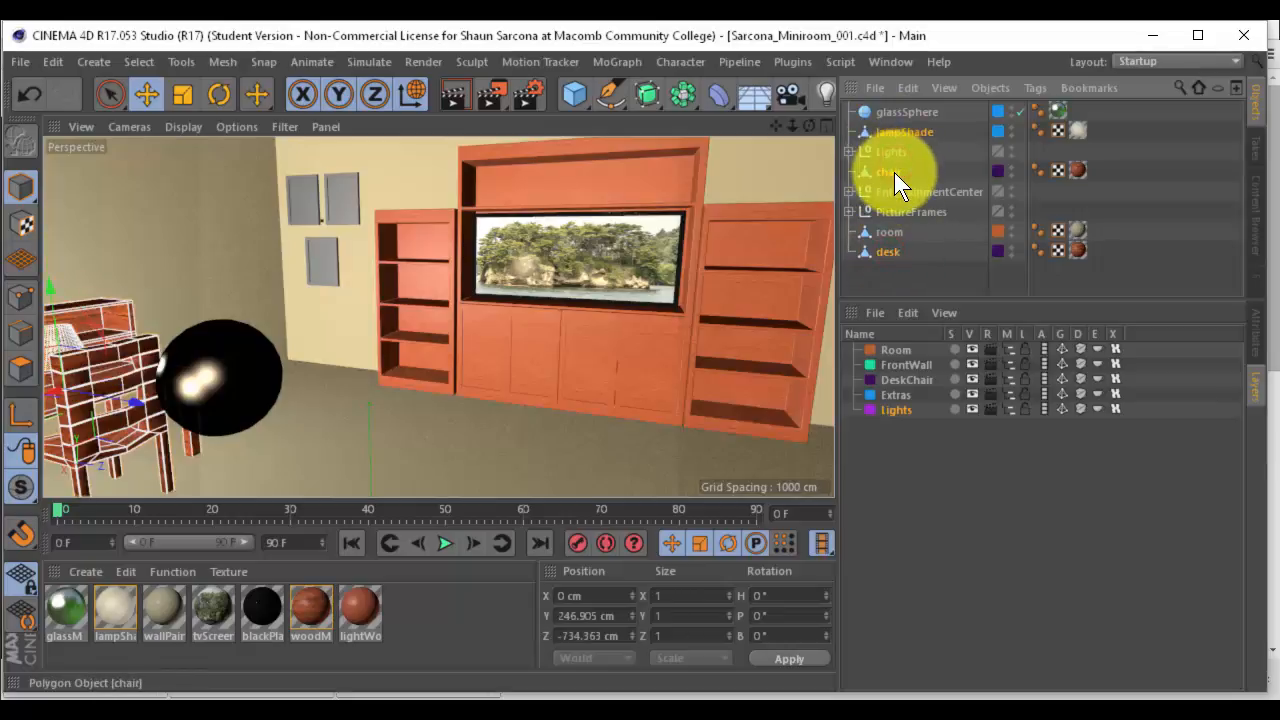
key("alt+g")
double_click(891, 130)
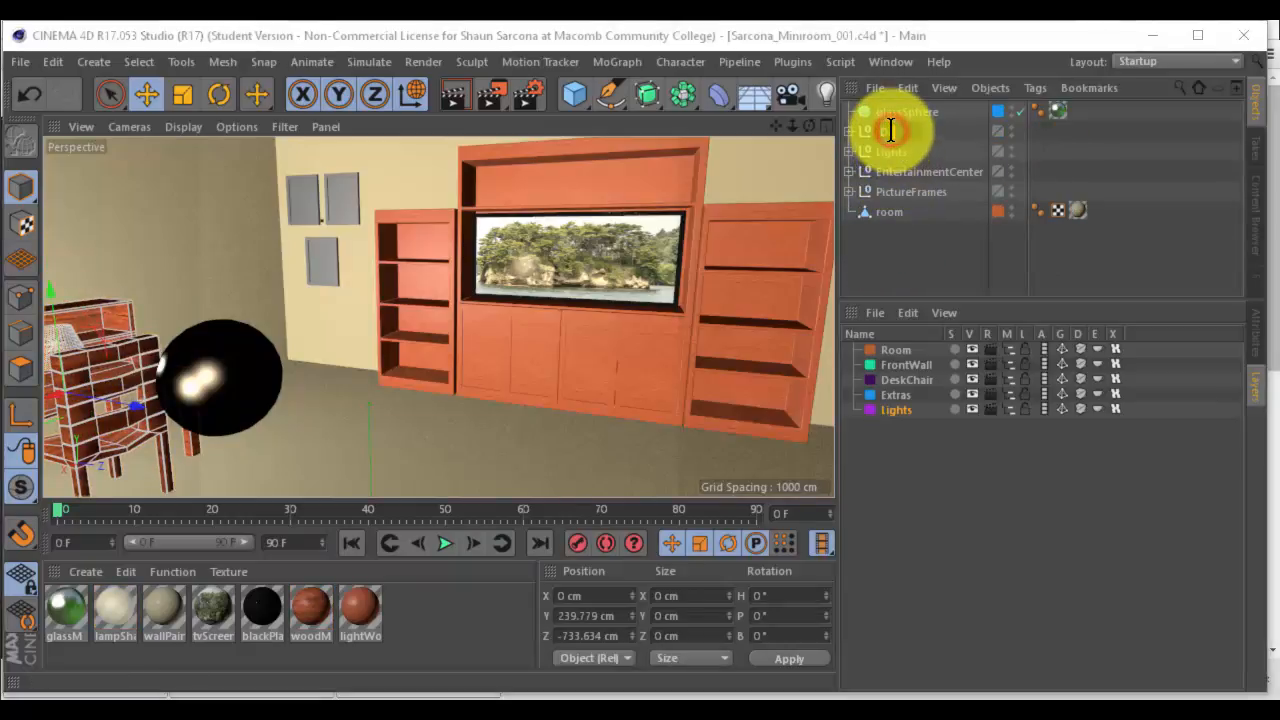
type("DeskStuff")
key("Return")
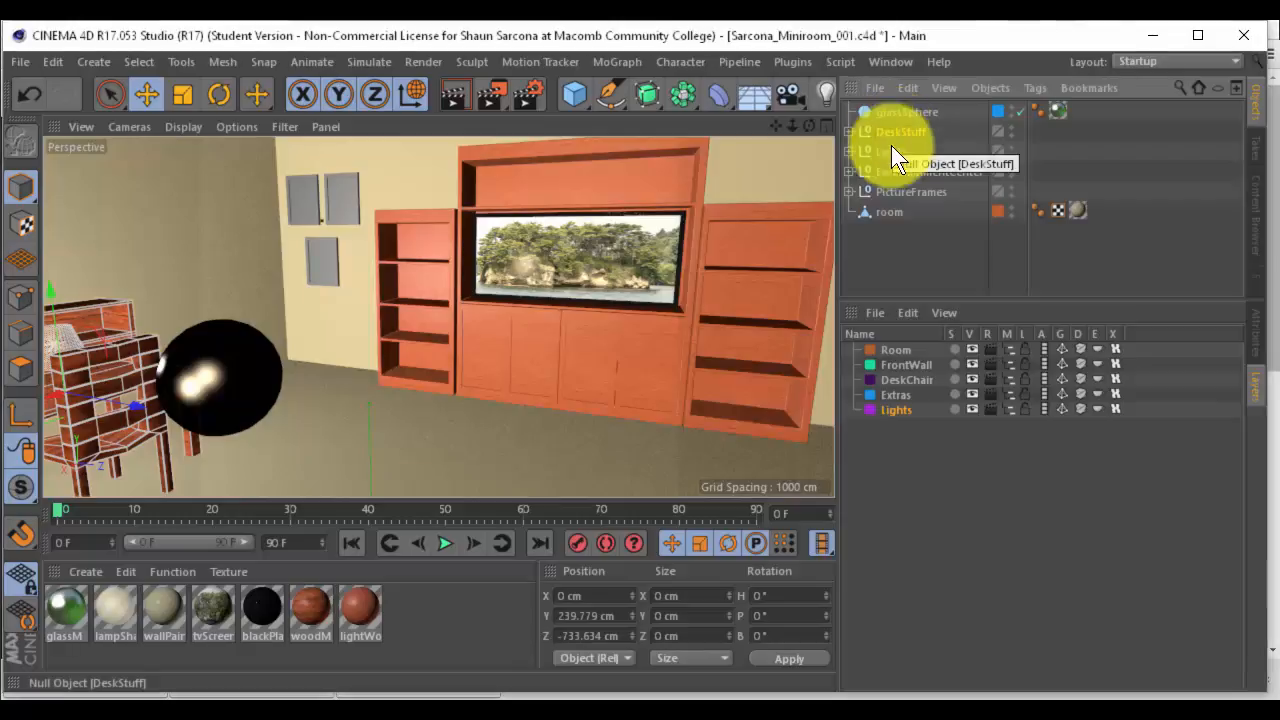
Add a cube in the middle of the room and widen it to about 657 cm in X and 584 cm in Z
left_click(891, 247)
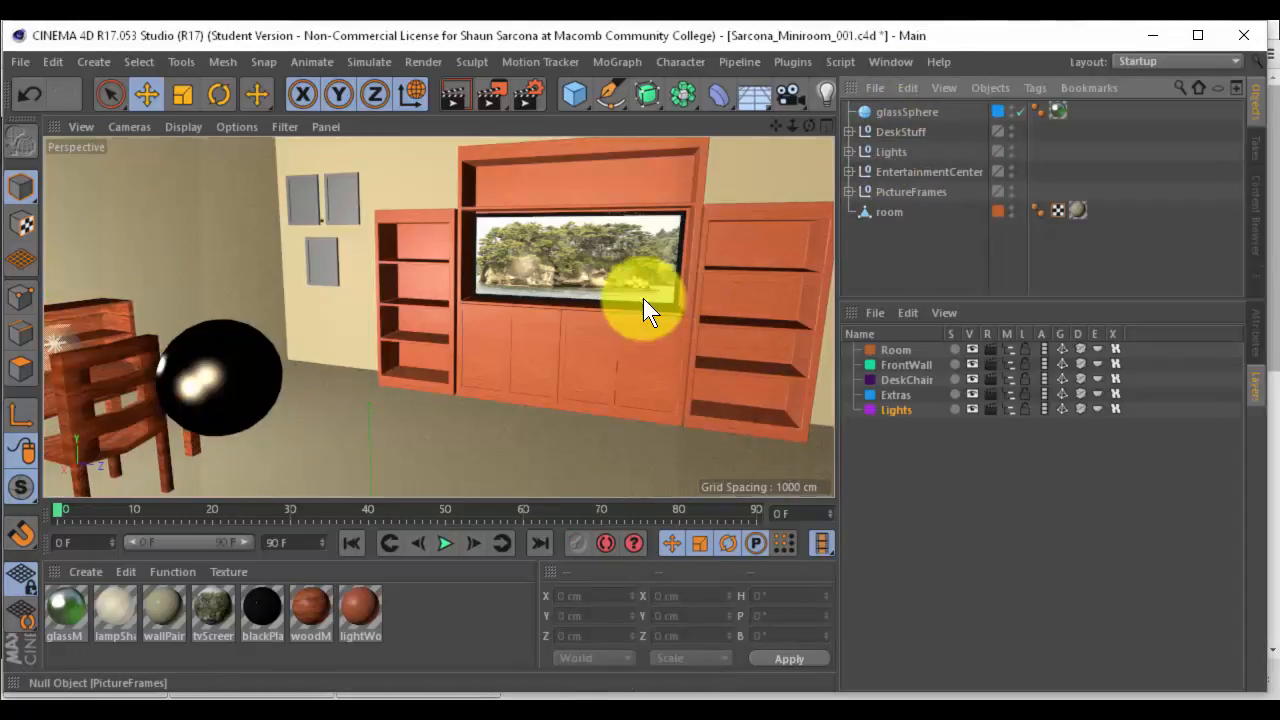
scroll(643, 298, "down", 10)
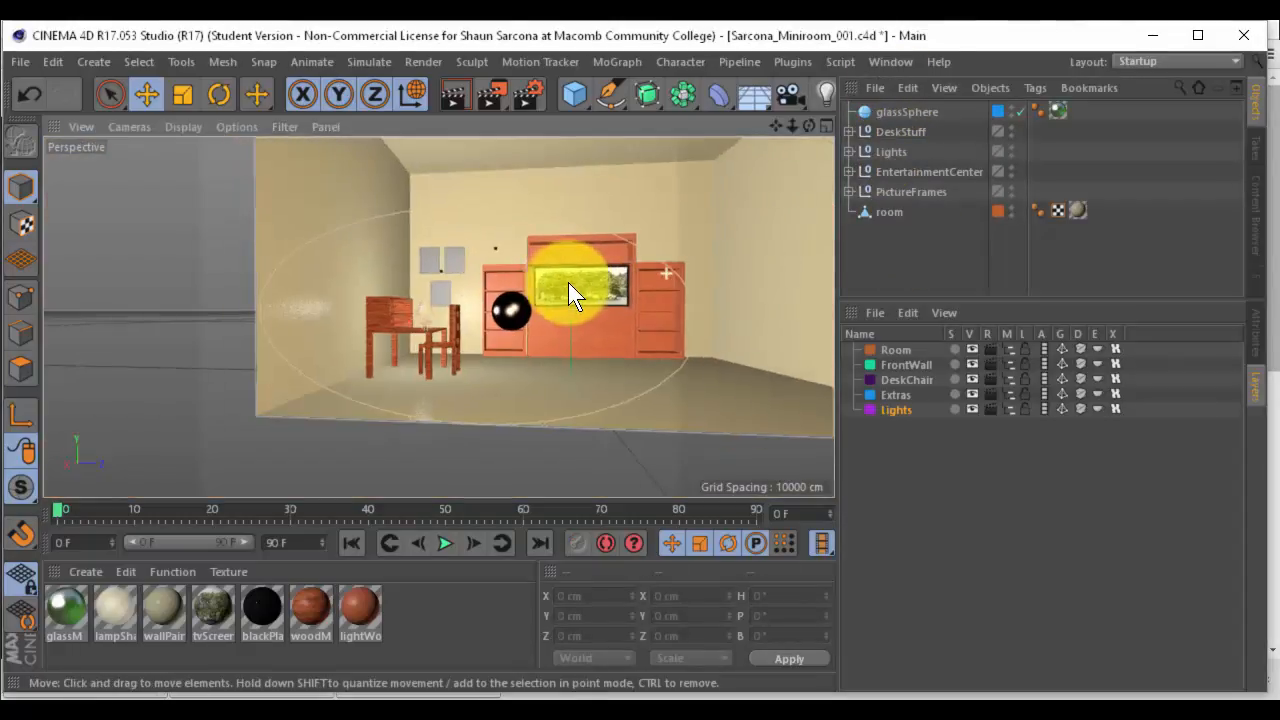
scroll(568, 282, "up", 10)
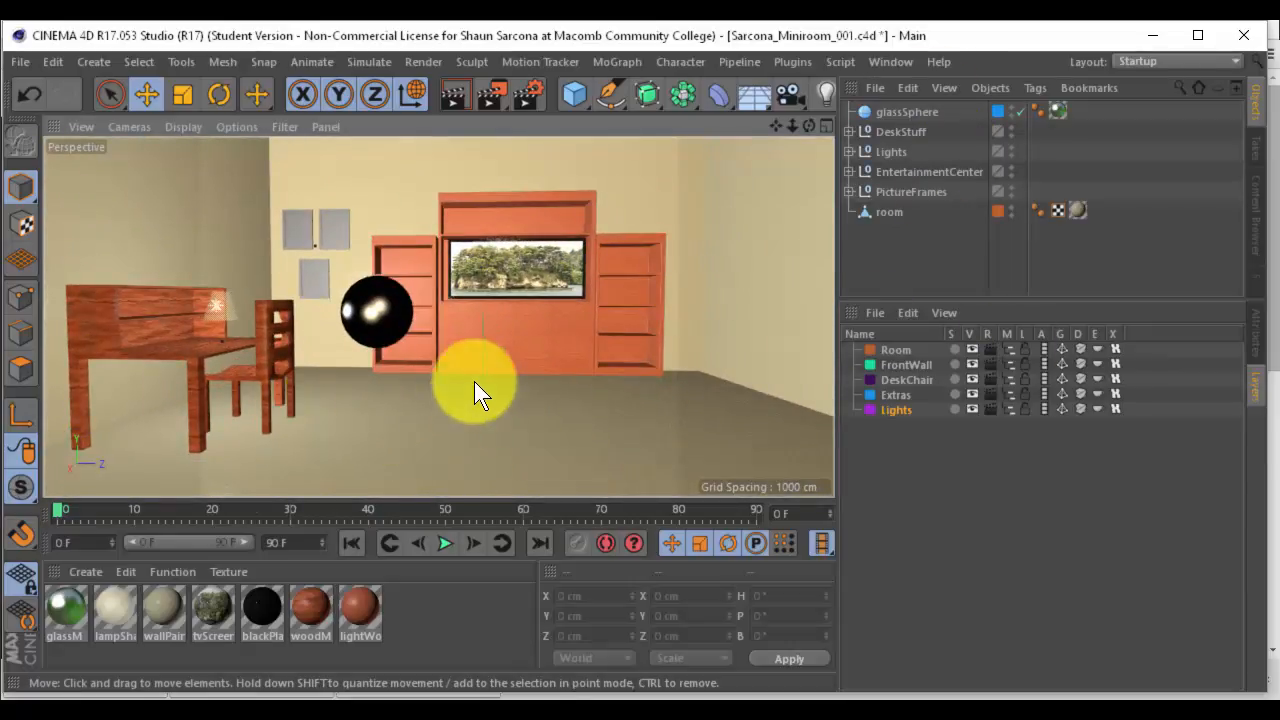
left_click(580, 90)
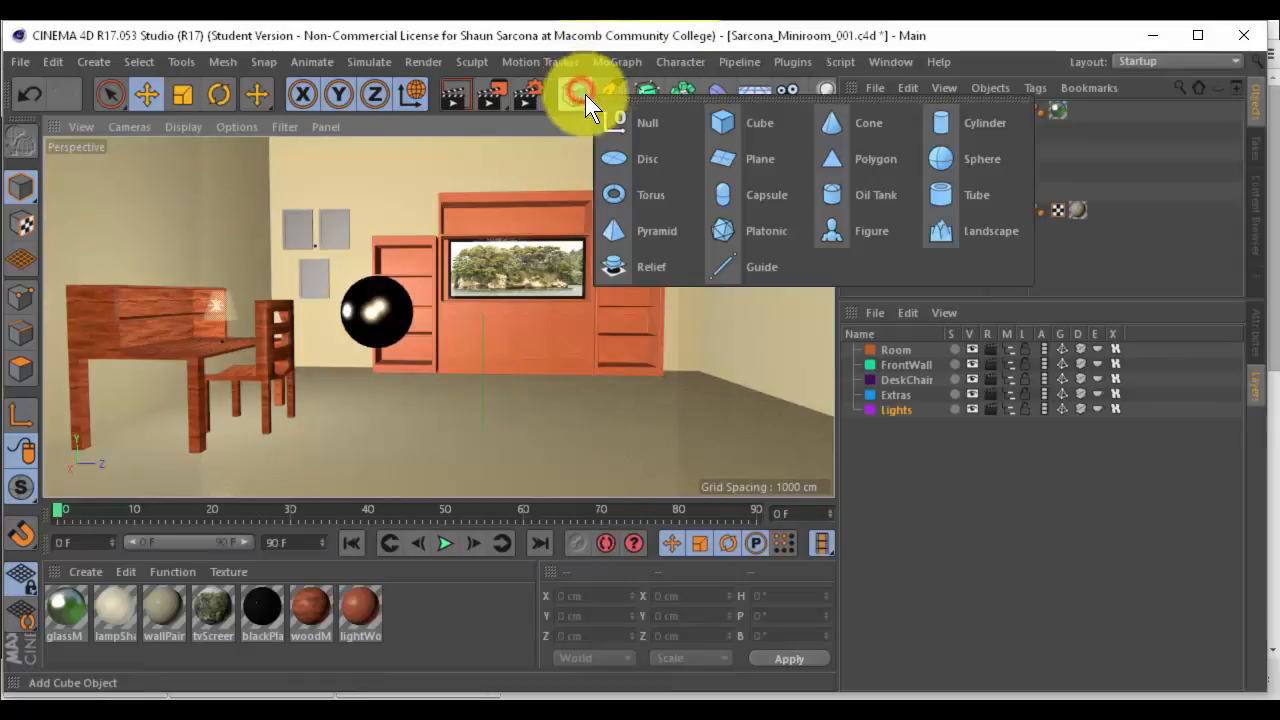
left_click(742, 136)
left_click_drag(471, 439, 520, 468)
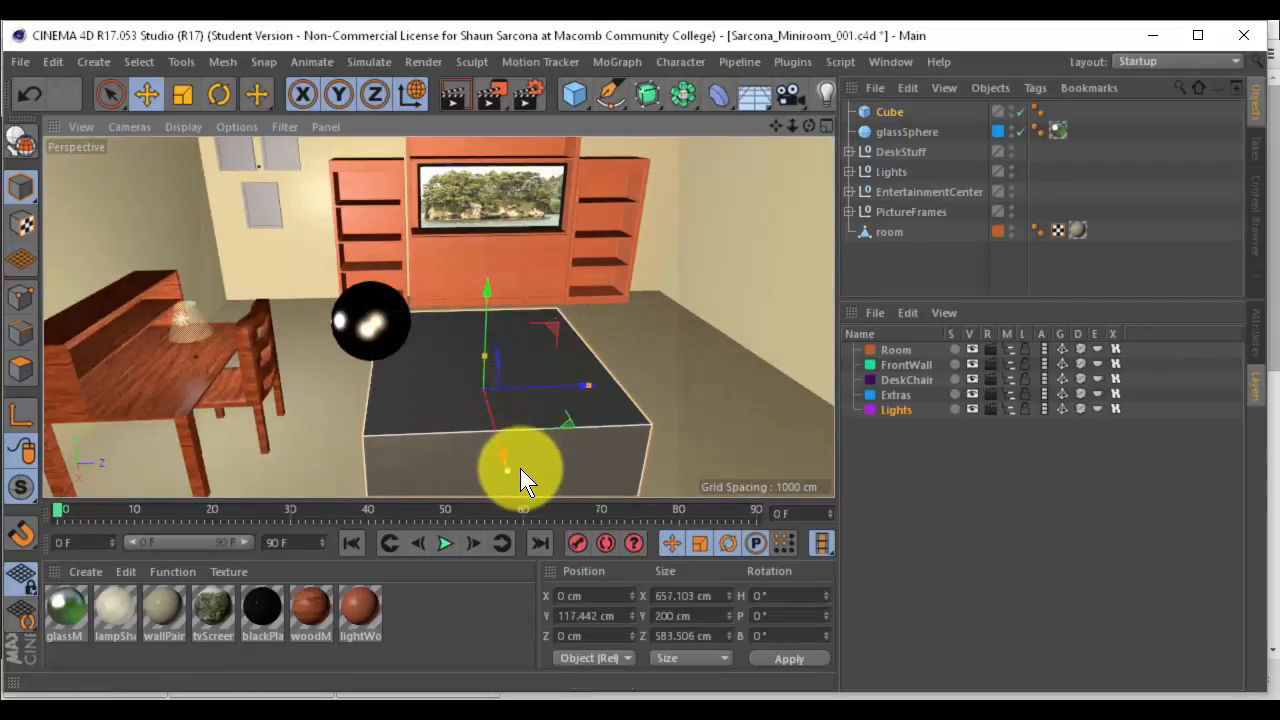
Move the cube to about 258 cm in Z and resize it to about 651 cm in X and 157 cm in height
left_click_drag(544, 413, 712, 401, "alt")
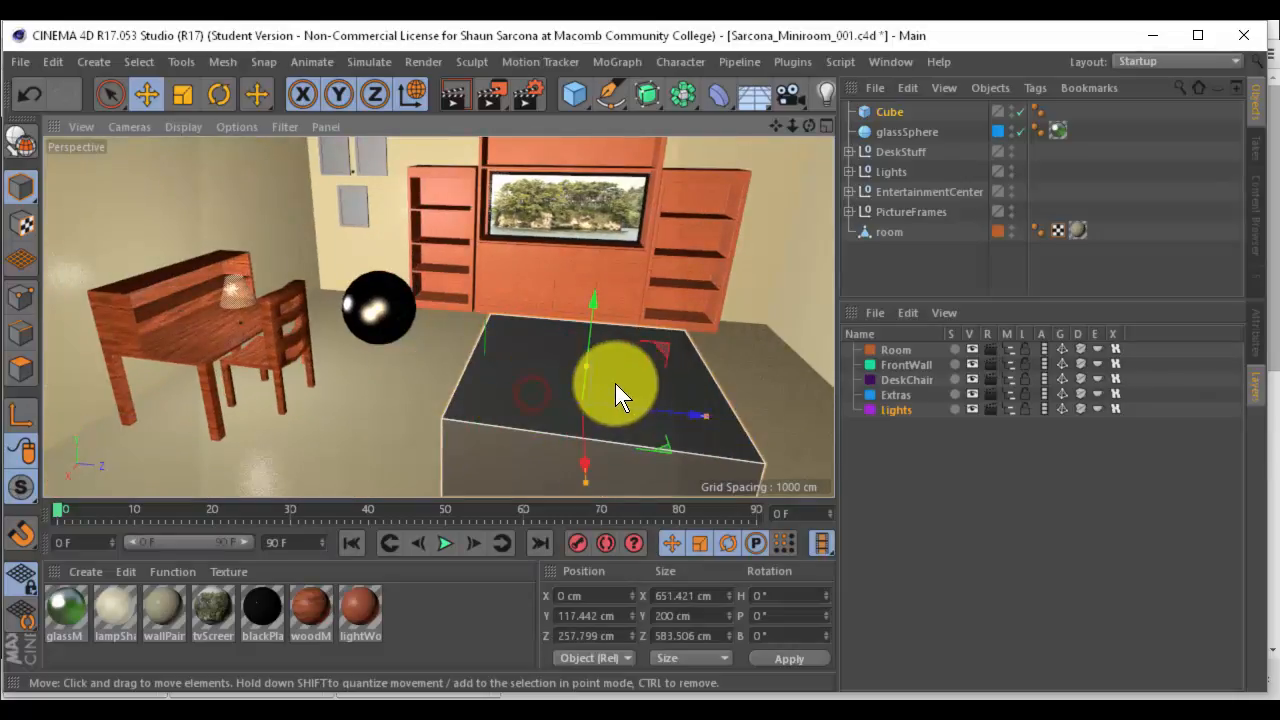
left_click_drag(615, 383, 512, 296, "alt")
left_click_drag(512, 230, 512, 277)
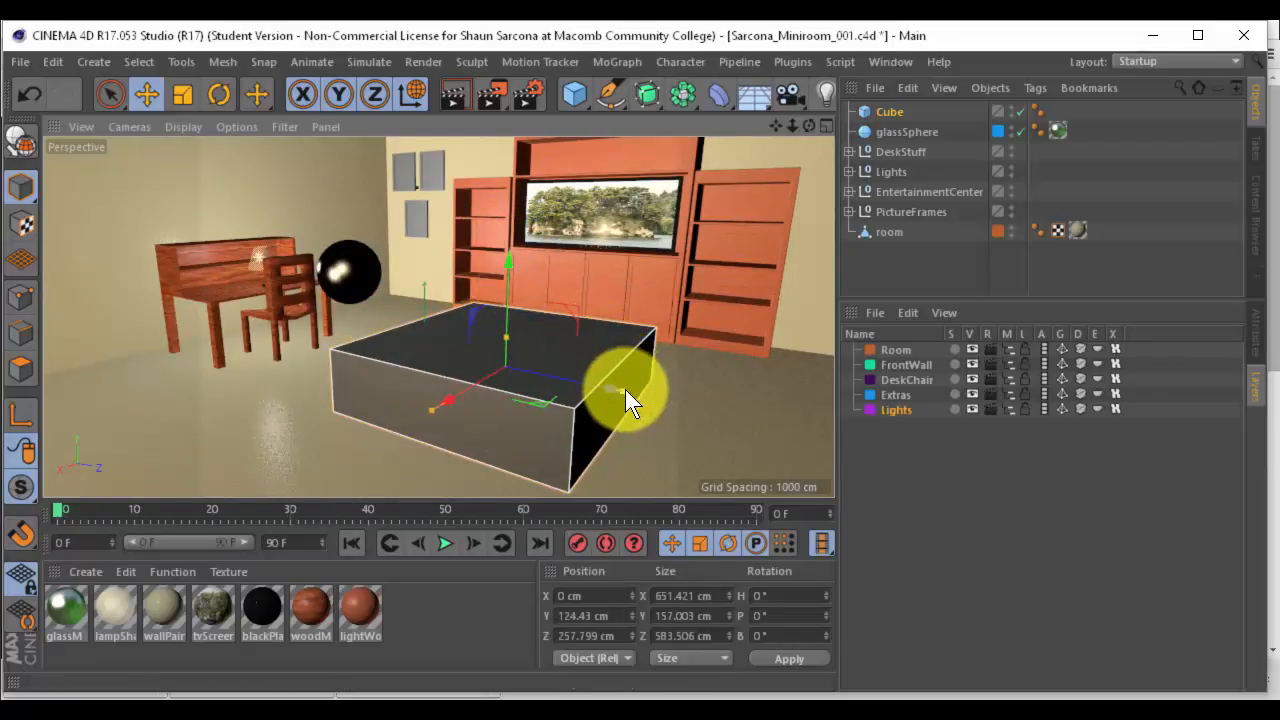
left_click_drag(541, 370, 578, 348, "alt")
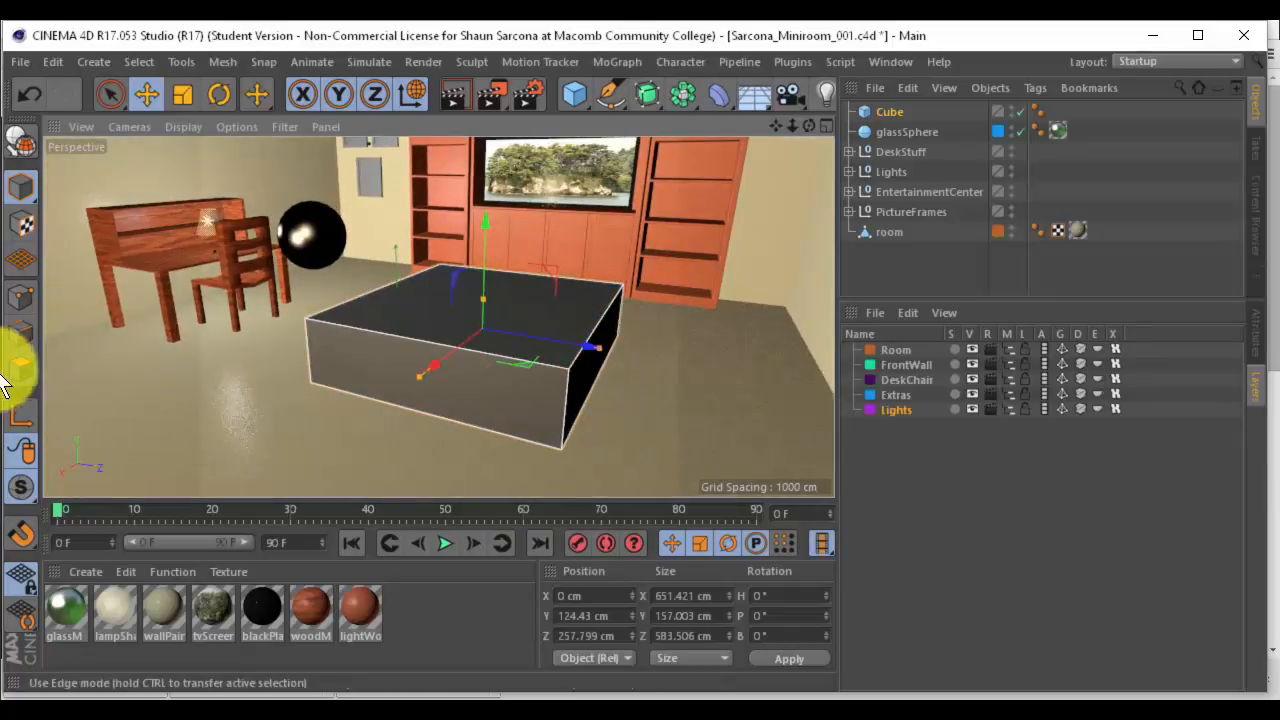
Make the cube editable and pull the face opposite the entertainment center inward, reducing the X size to about 412 cm
key("c")
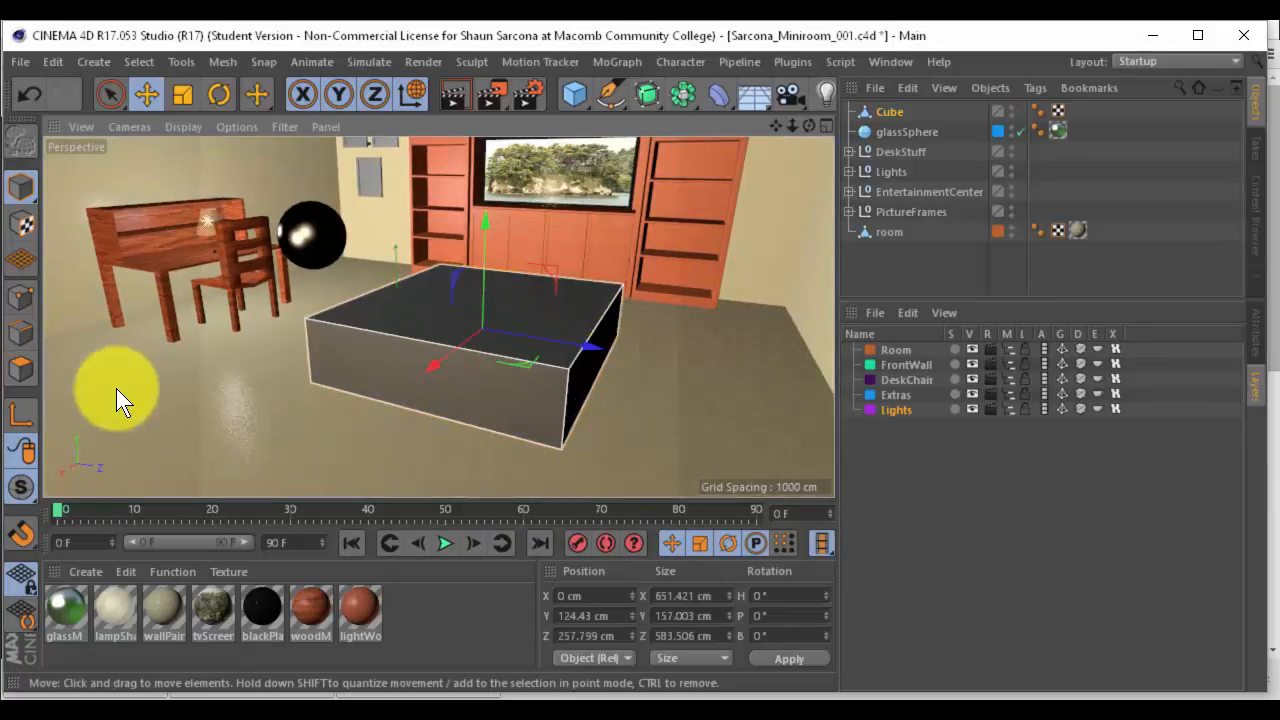
left_click(20, 368)
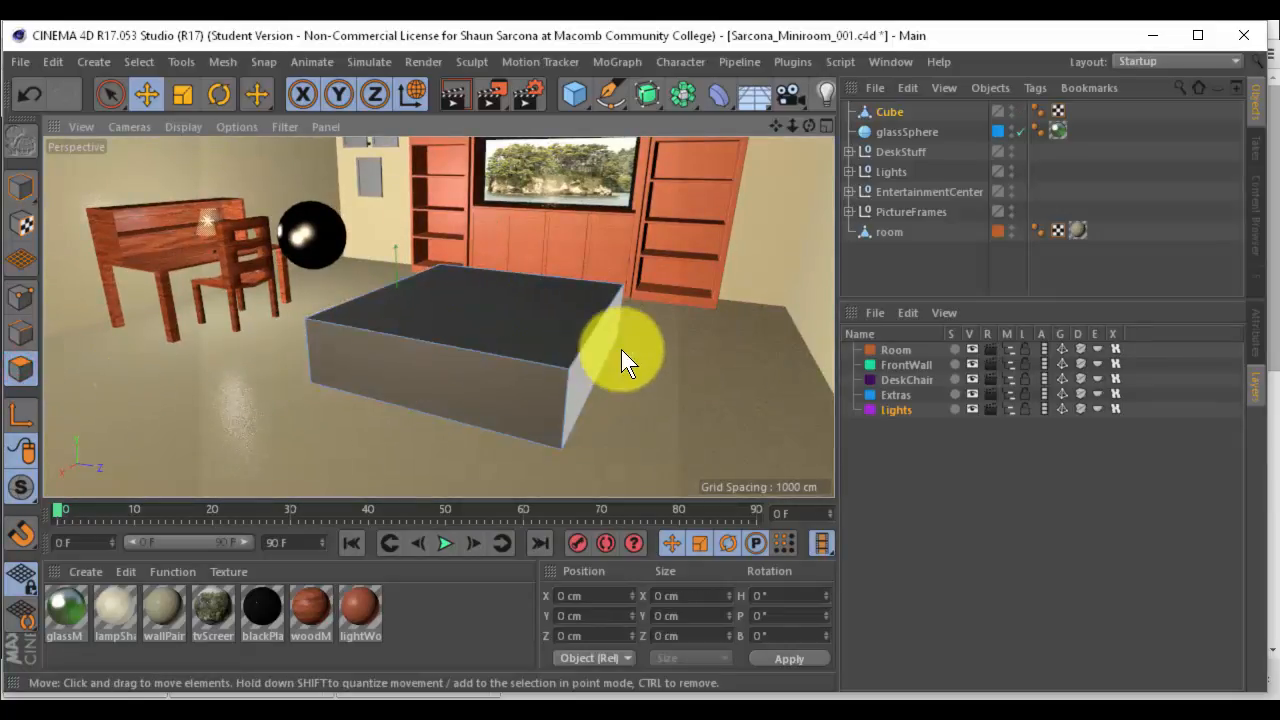
left_click_drag(621, 349, 455, 401, "alt")
left_click(450, 400)
left_click_drag(358, 432, 565, 367)
Select both end faces of the block and extrude them outward about 100 cm each along Z
left_click(414, 357)
left_click_drag(404, 357, 500, 378, "alt")
middle_click_drag(430, 362, 568, 351, "alt")
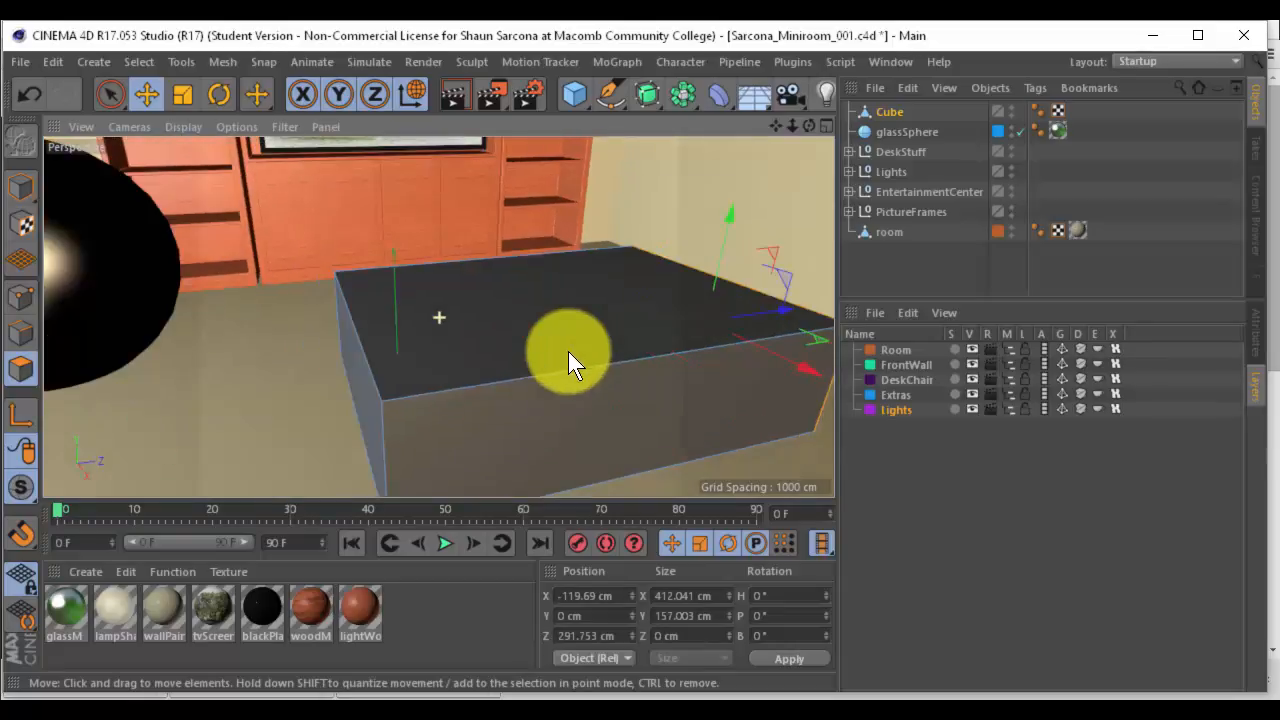
left_click(357, 370, "shift")
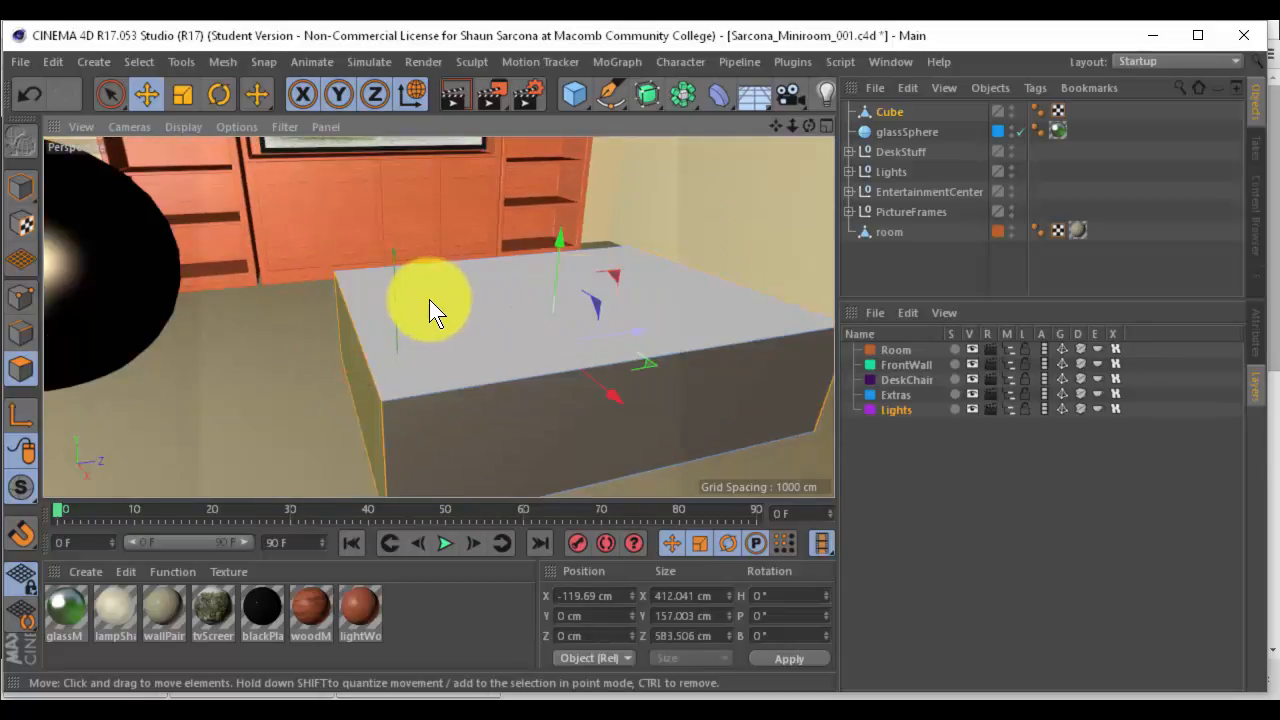
key("d")
left_click_drag(352, 350, 646, 360)
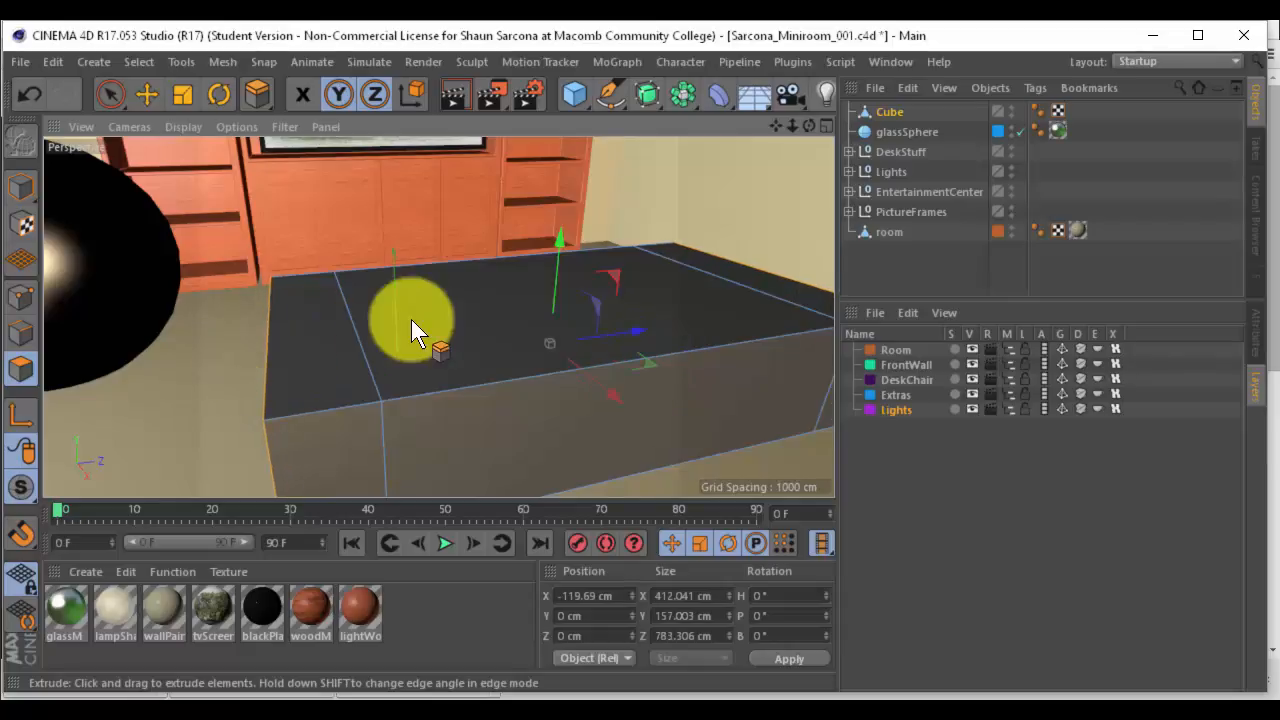
Cut a lengthwise edge loop near the block's side facing the entertainment center, using the Knife in Loop mode
left_click_drag(352, 292, 200, 355, "alt")
key("k")
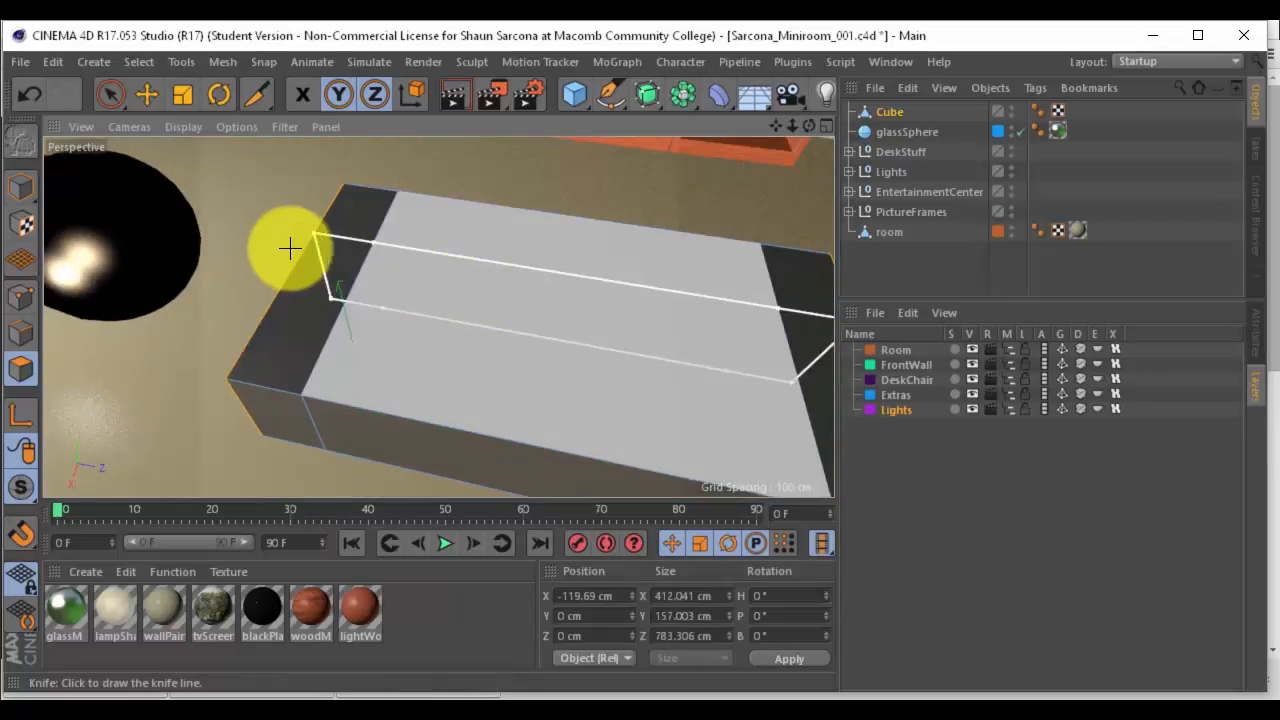
left_click(1258, 338)
left_click(929, 384)
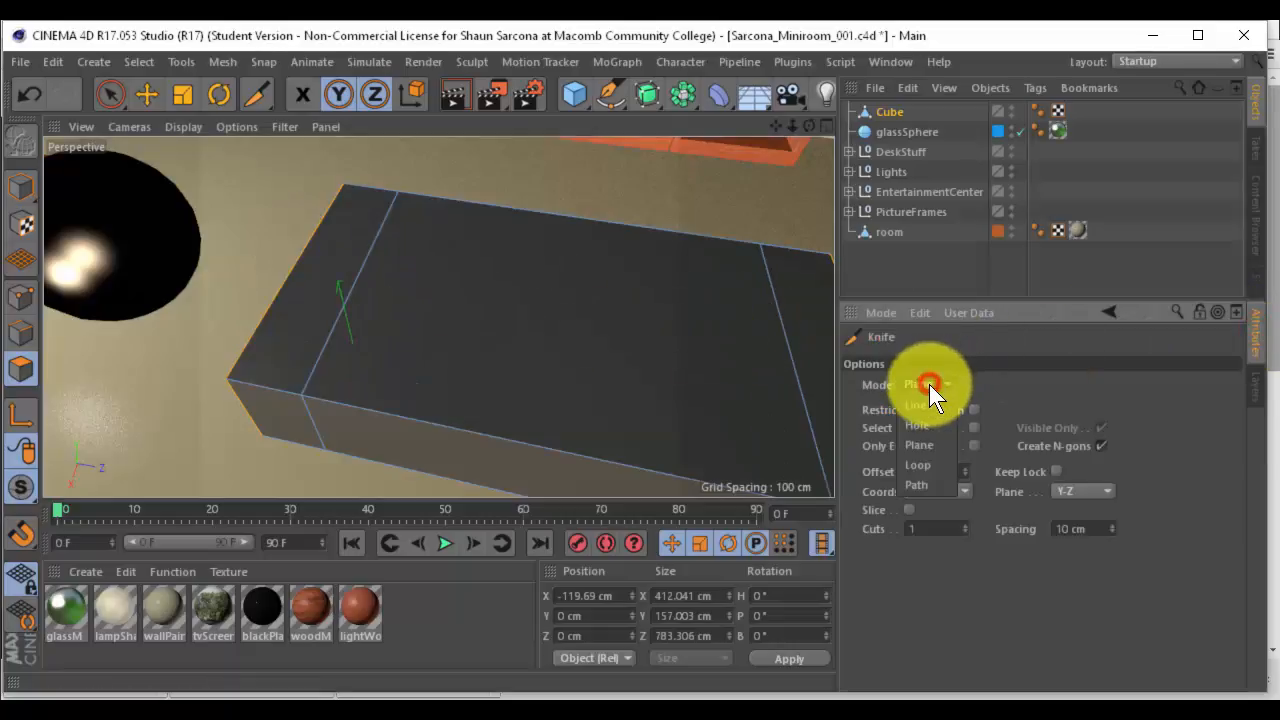
left_click(929, 457)
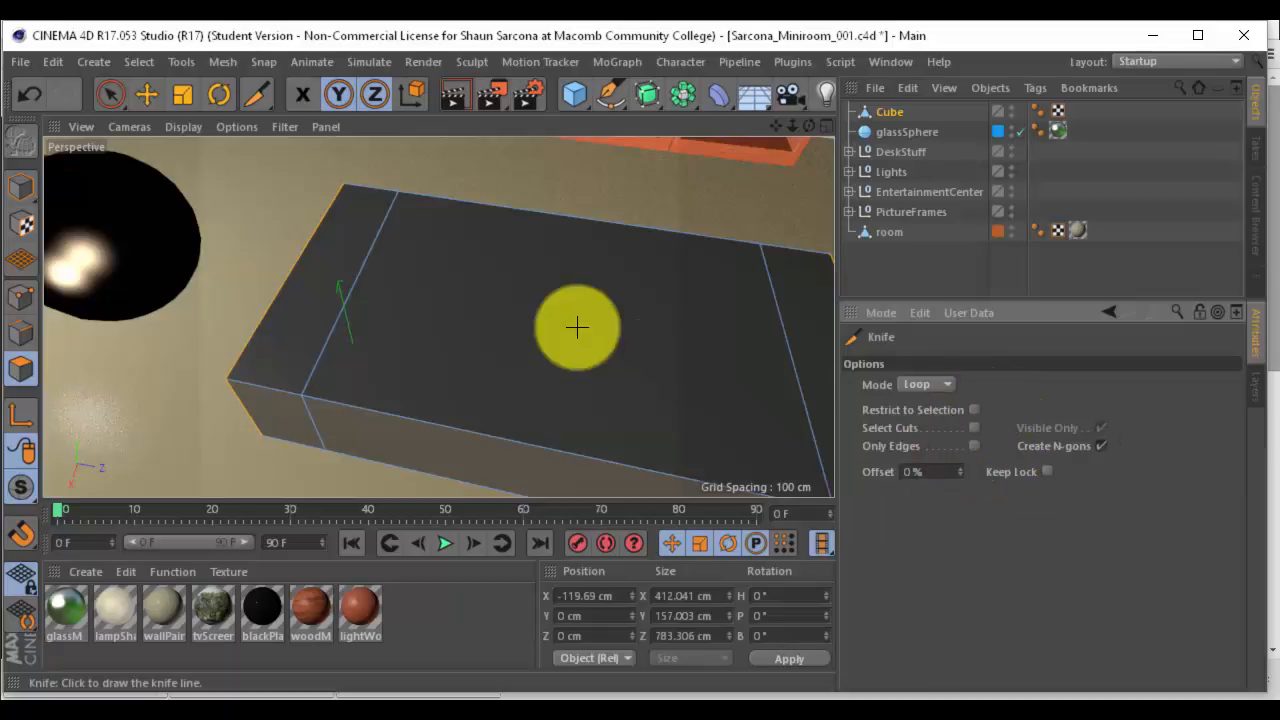
left_click(383, 223)
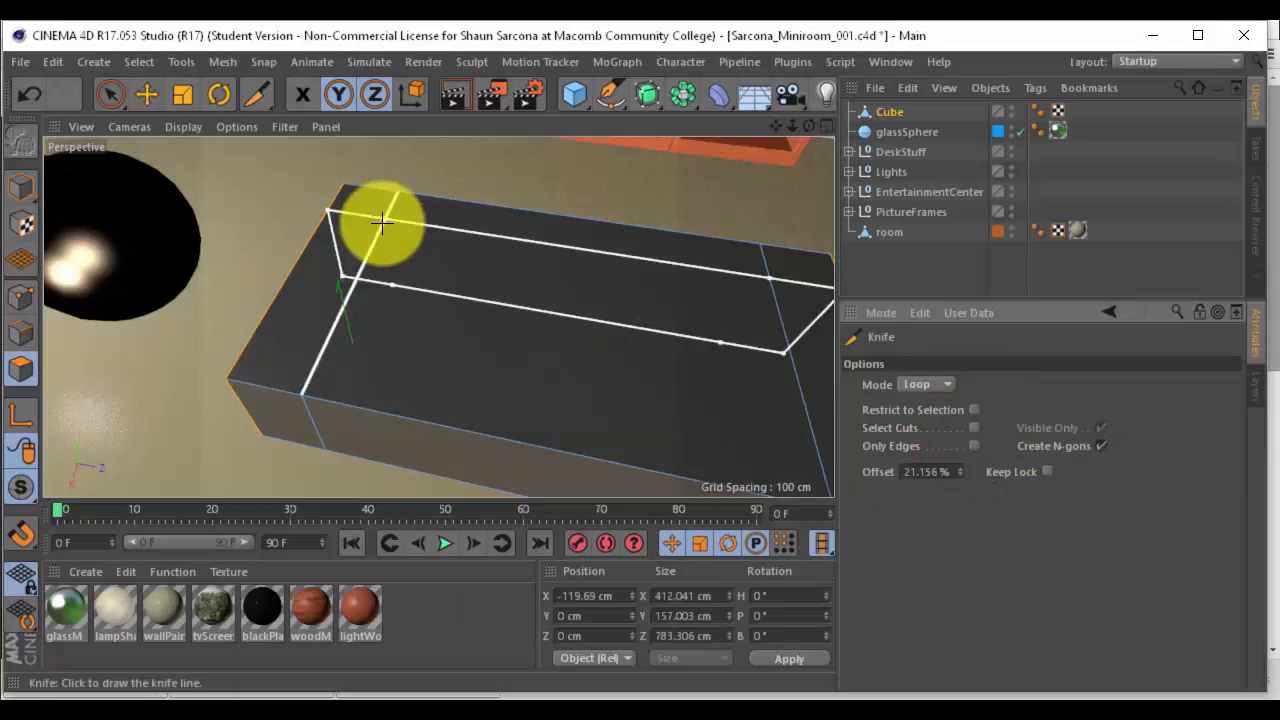
left_click(19, 334)
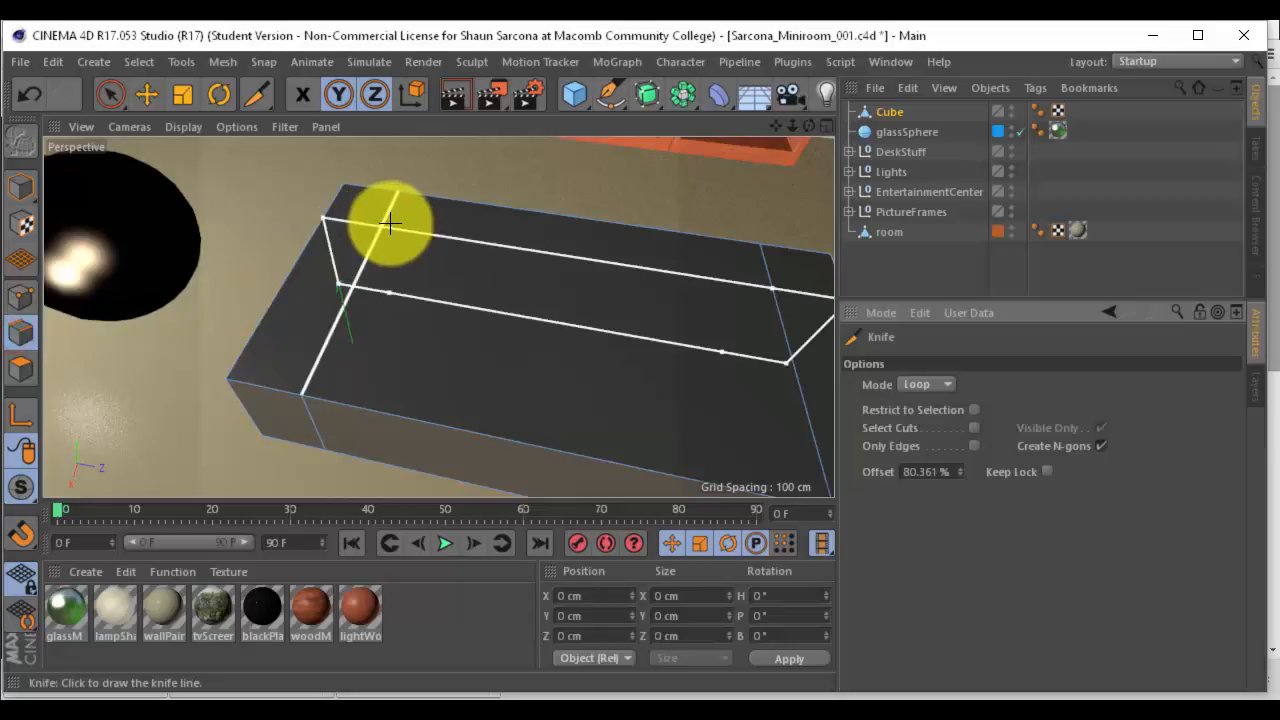
left_click(387, 229)
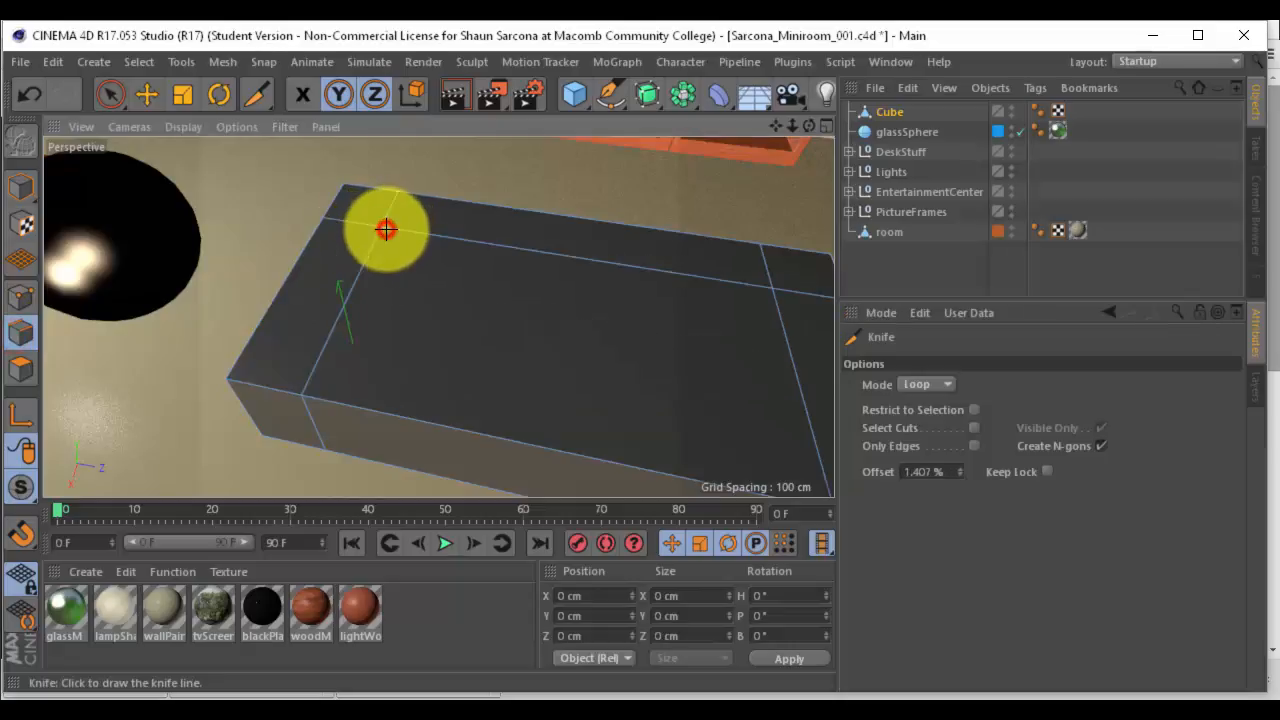
Select the block's top faces along both ends and the side facing the entertainment center, and extrude them upward 205 cm
left_click_drag(530, 284, 545, 311, "alt")
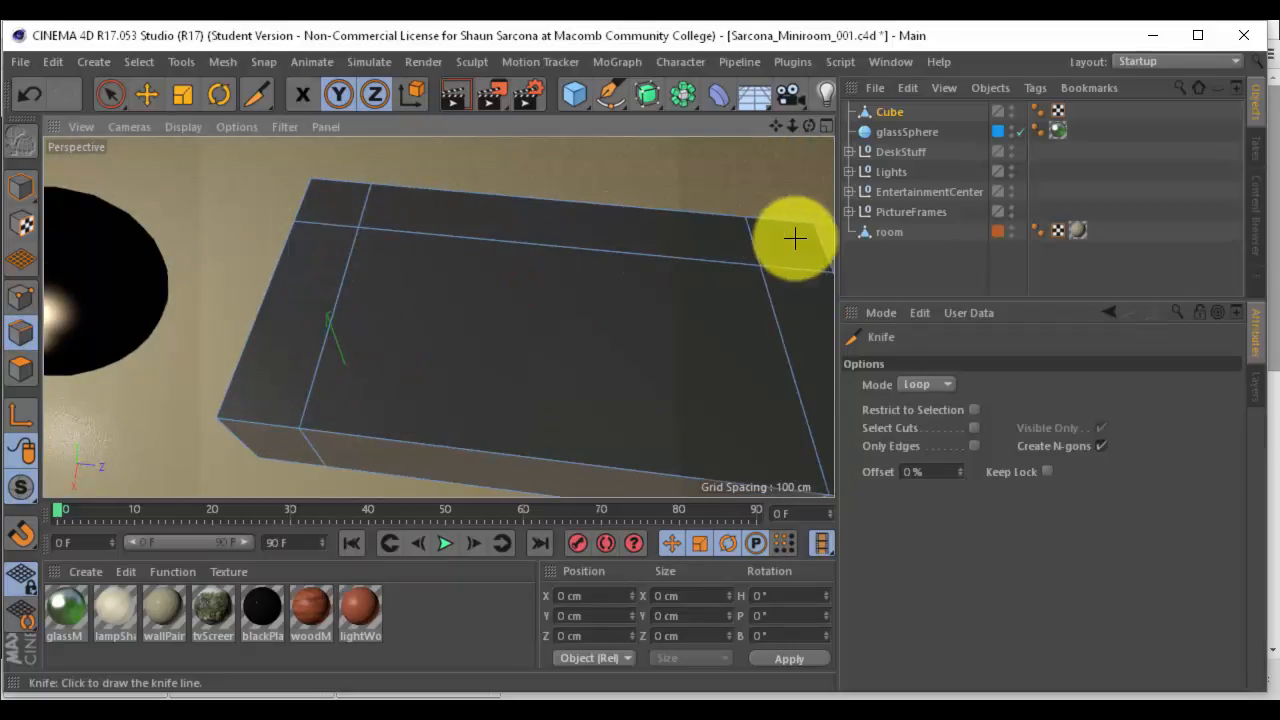
scroll(722, 320, "down", 5)
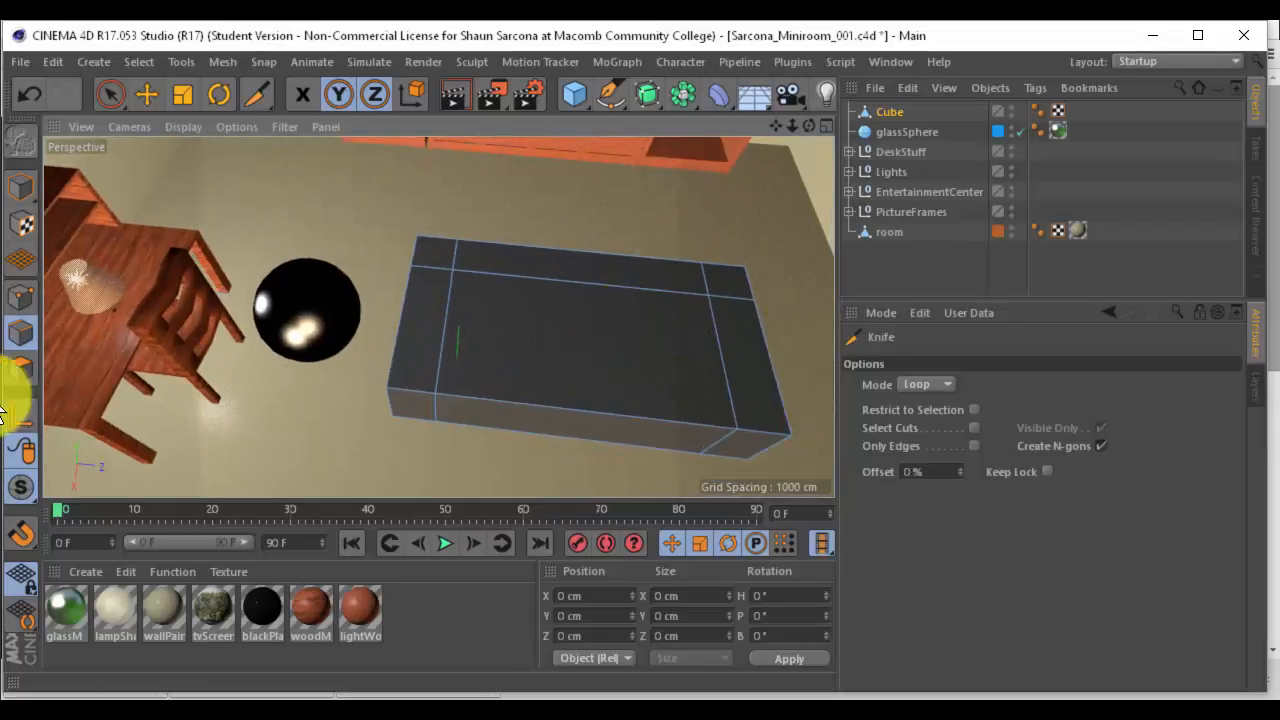
left_click(27, 372)
key("e")
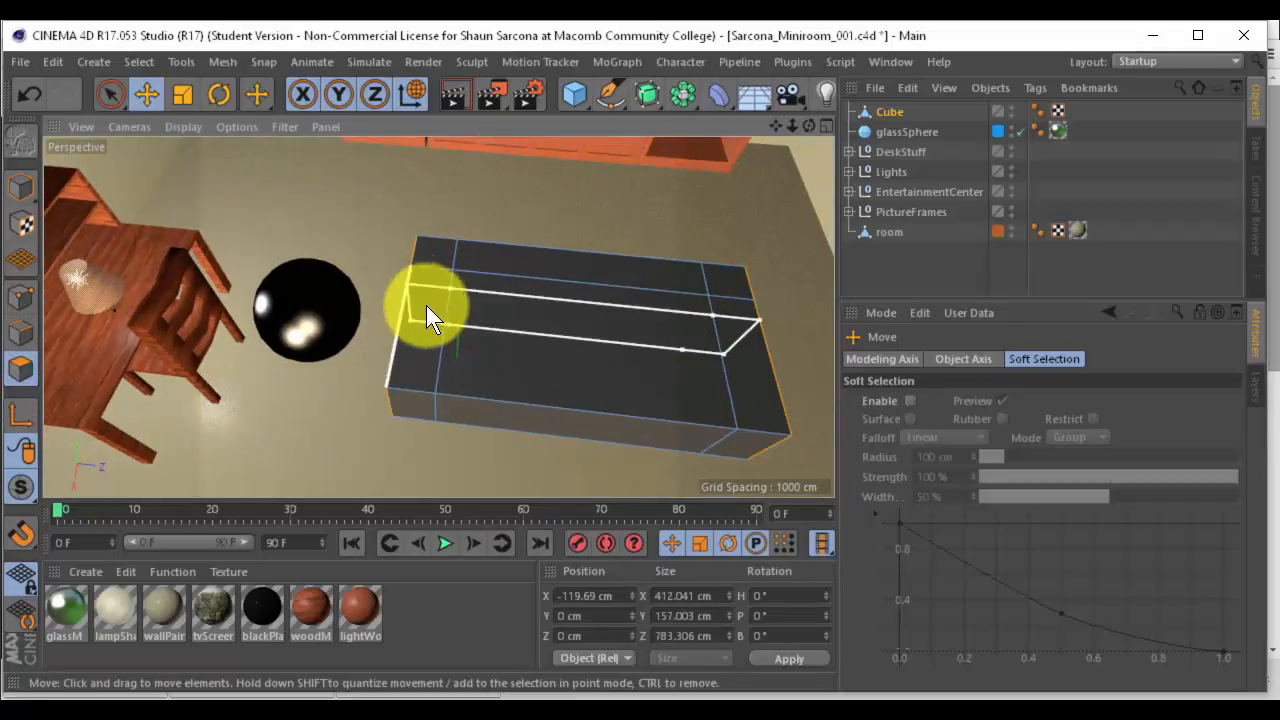
left_click(426, 305)
left_click(440, 251, "shift")
left_click(521, 252, "shift")
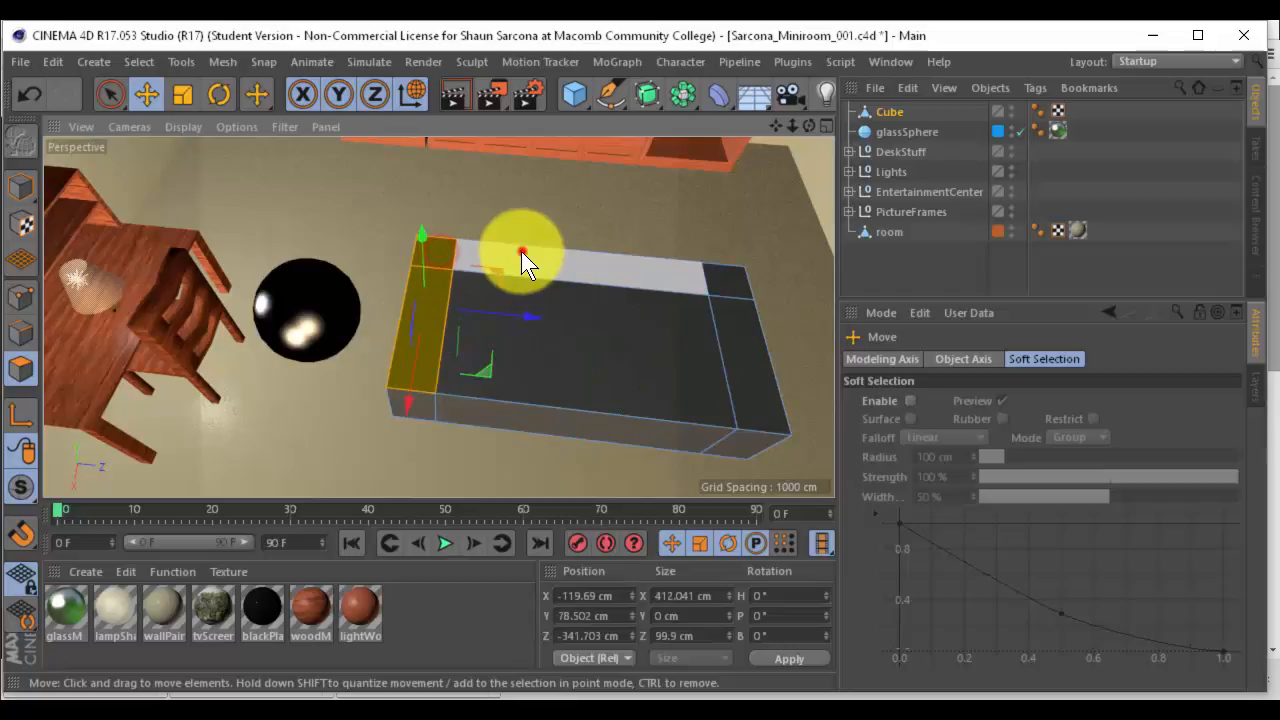
left_click(733, 275, "shift")
left_click(736, 316, "shift")
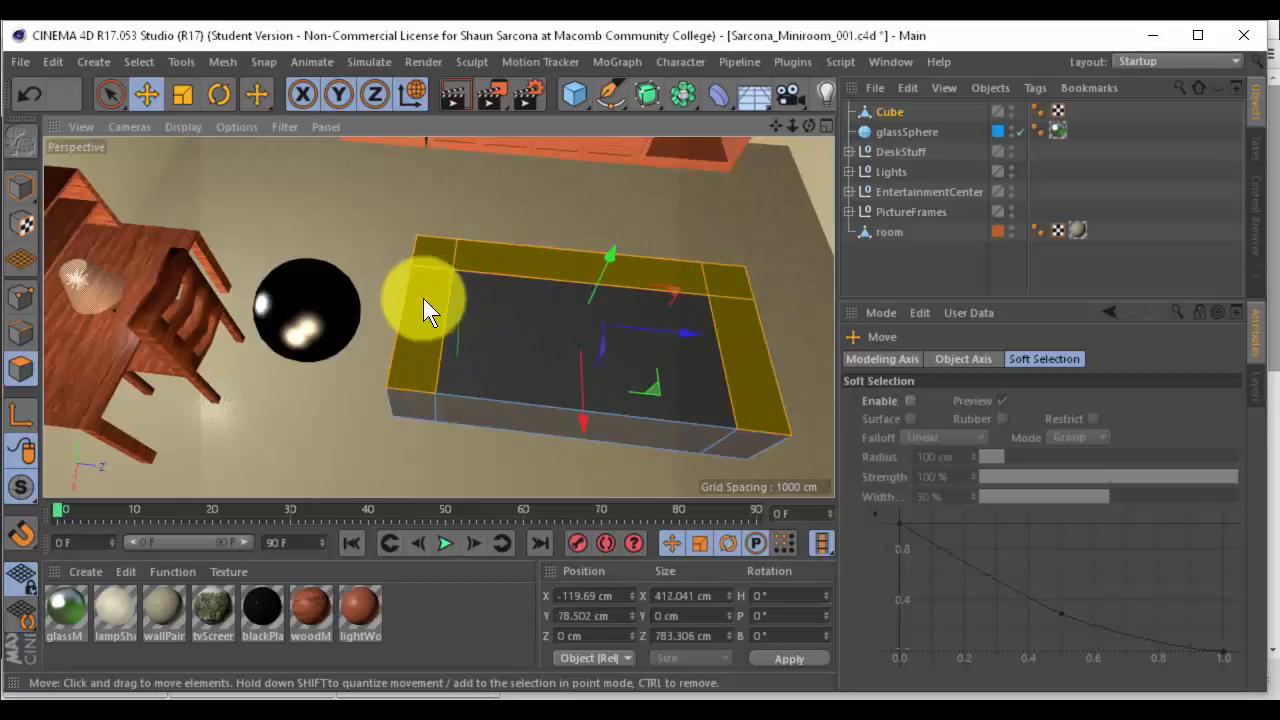
left_click_drag(506, 283, 530, 265, "alt")
key("d")
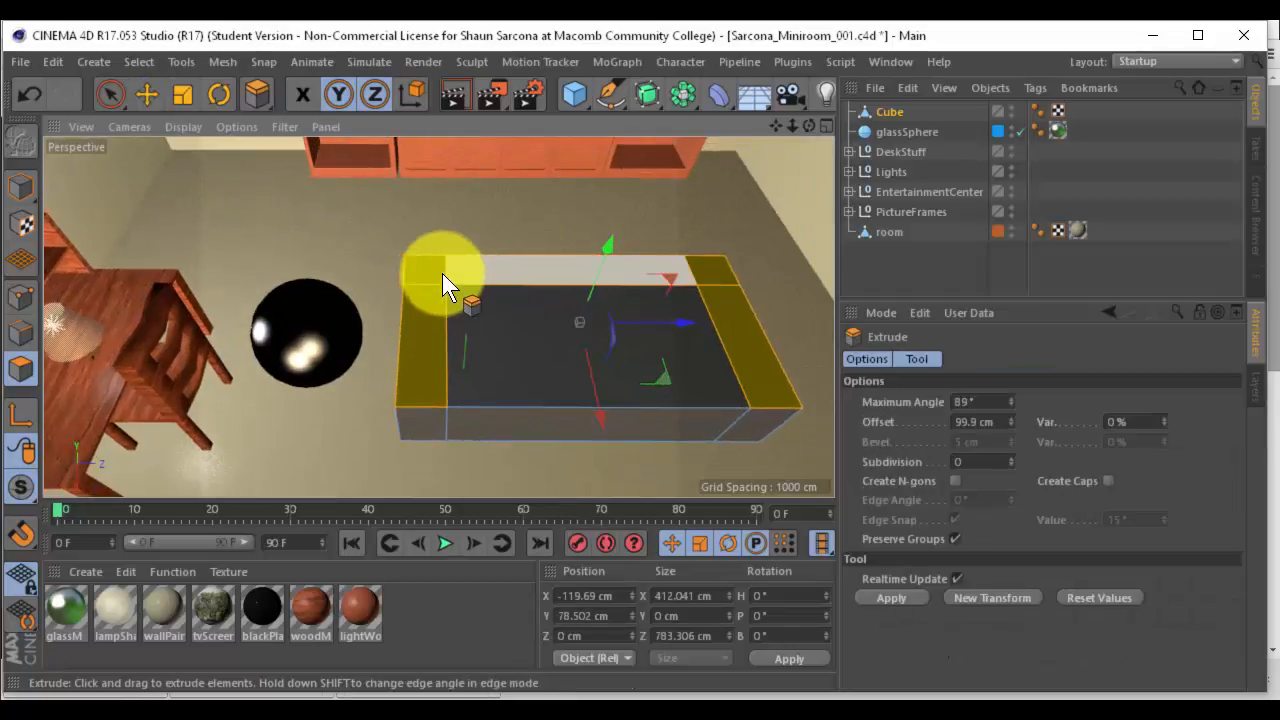
left_click_drag(445, 273, 545, 272)
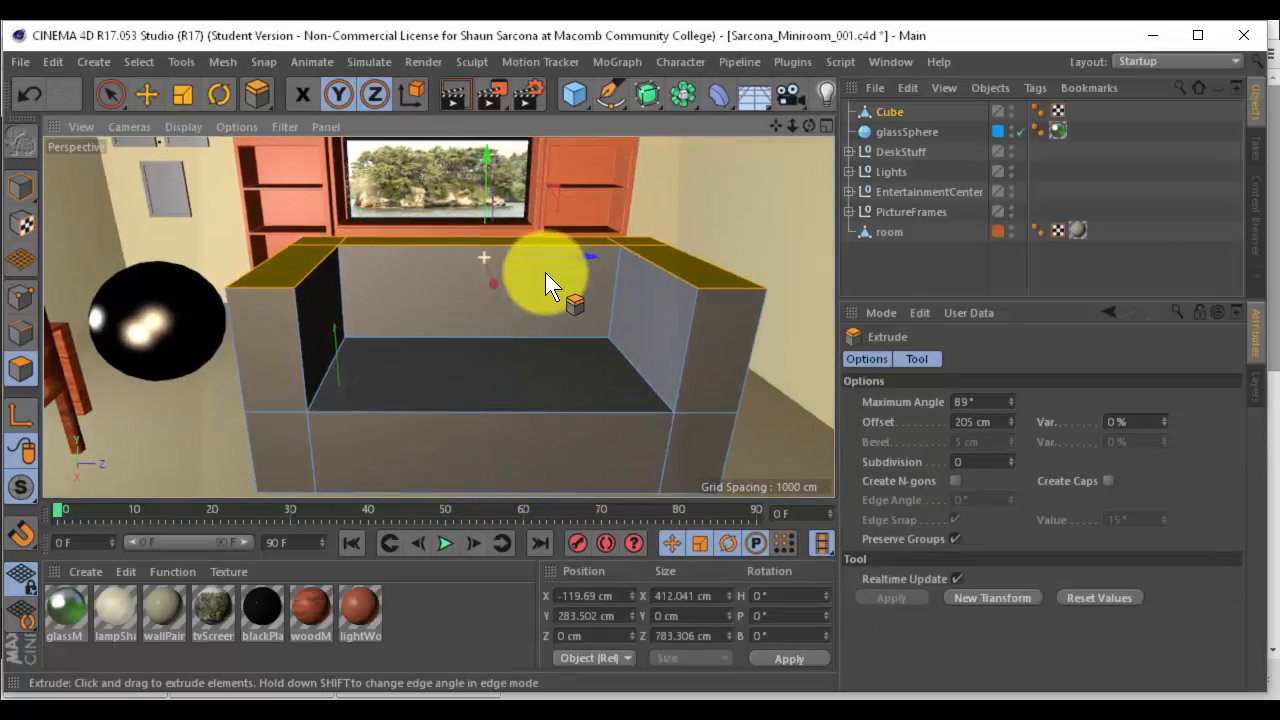
Try to smooth the sofa block by placing it under a Subdivision Surface, and undo it
left_click(893, 111)
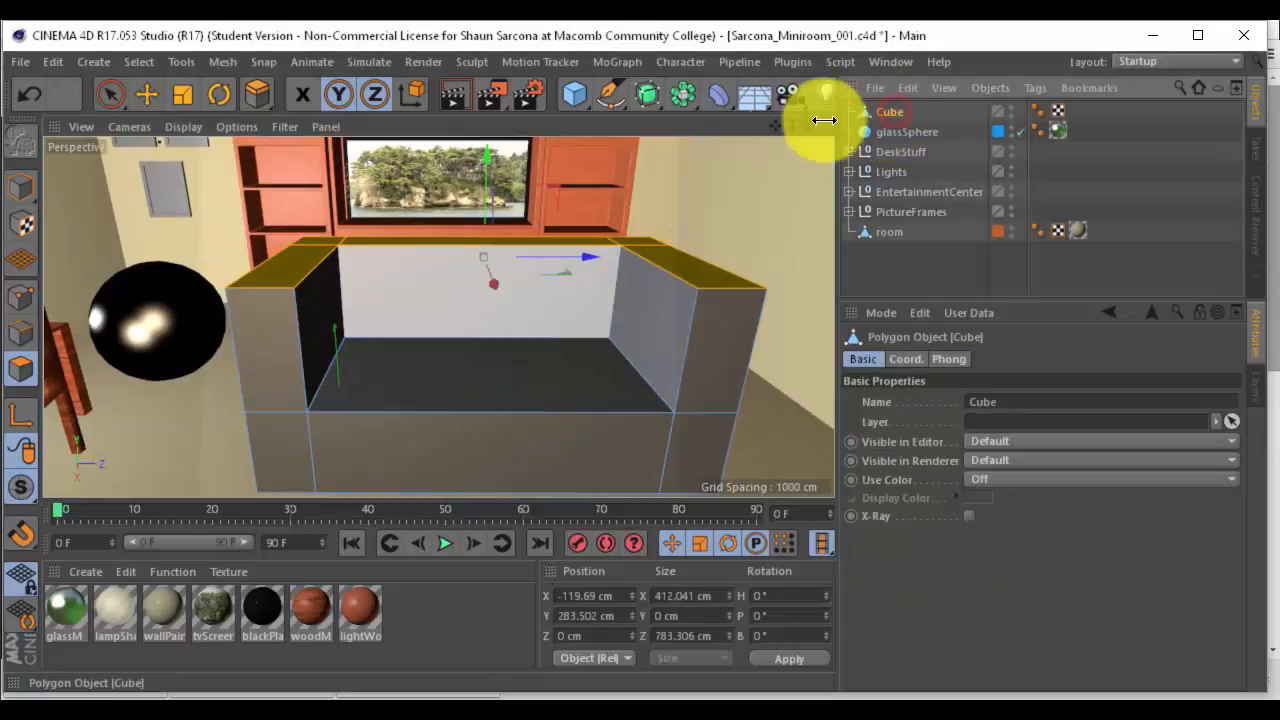
left_click(649, 89)
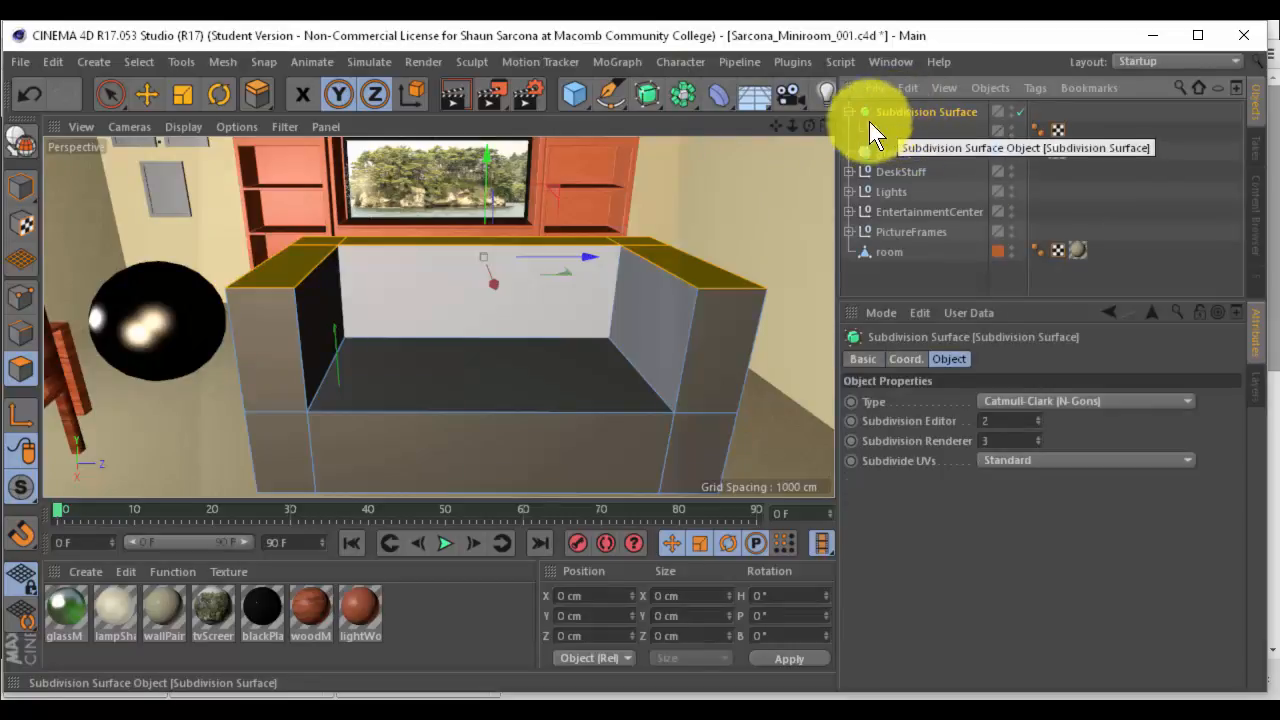
mouse_move(709, 240)
left_mouse_down("alt")
mouse_move(598, 234)
mouse_move(683, 165)
mouse_move(759, 273)
mouse_move(776, 230)
mouse_move(697, 228)
left_mouse_up("alt")
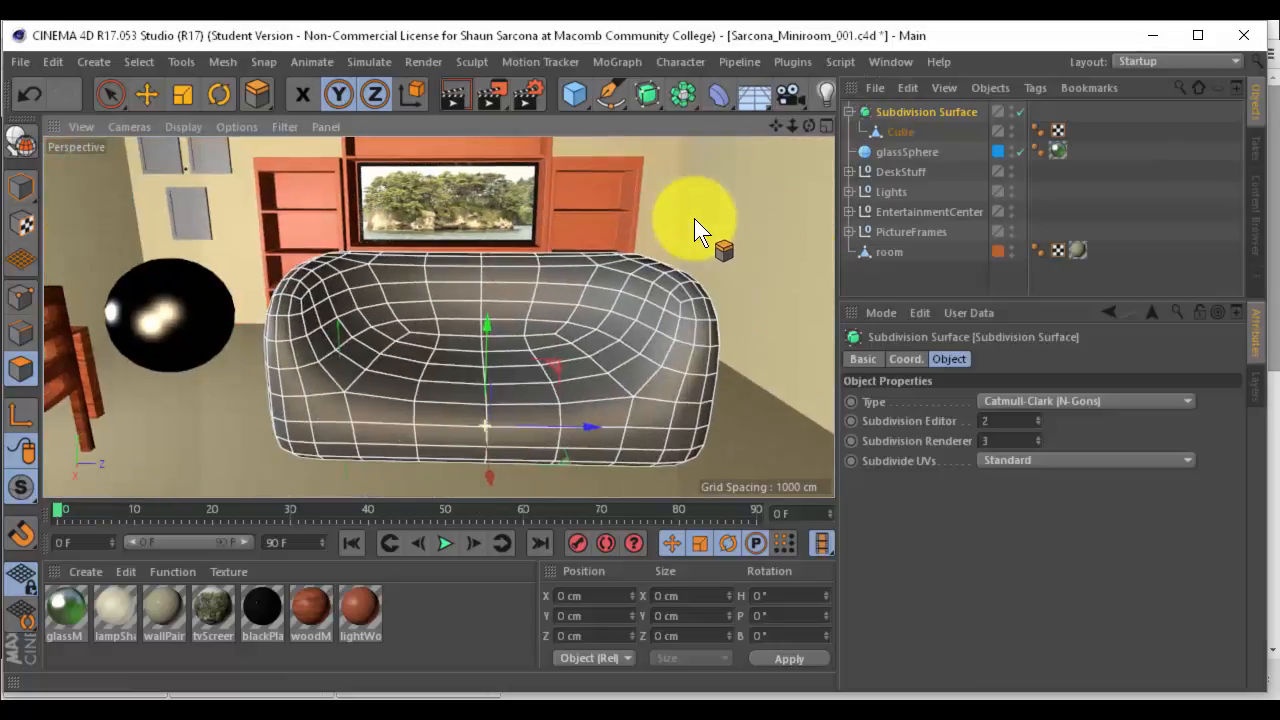
key("ctrl+z")
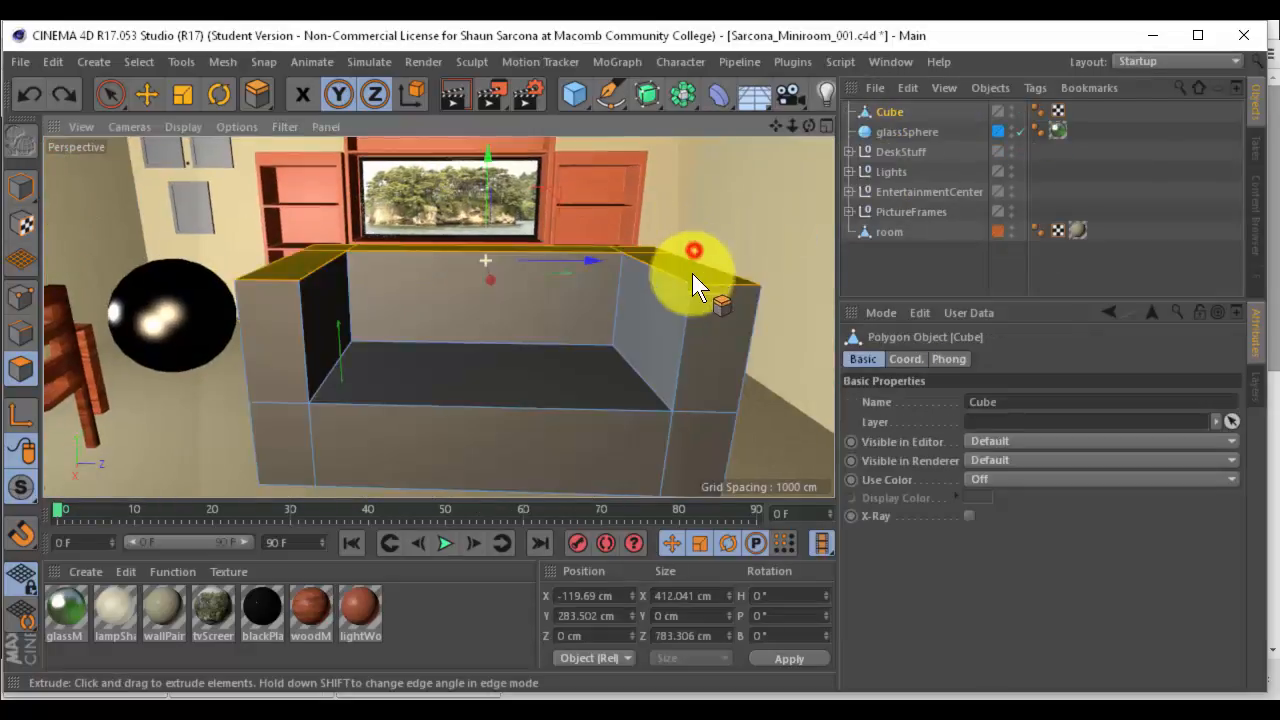
left_click_drag(692, 273, 713, 247, "alt")
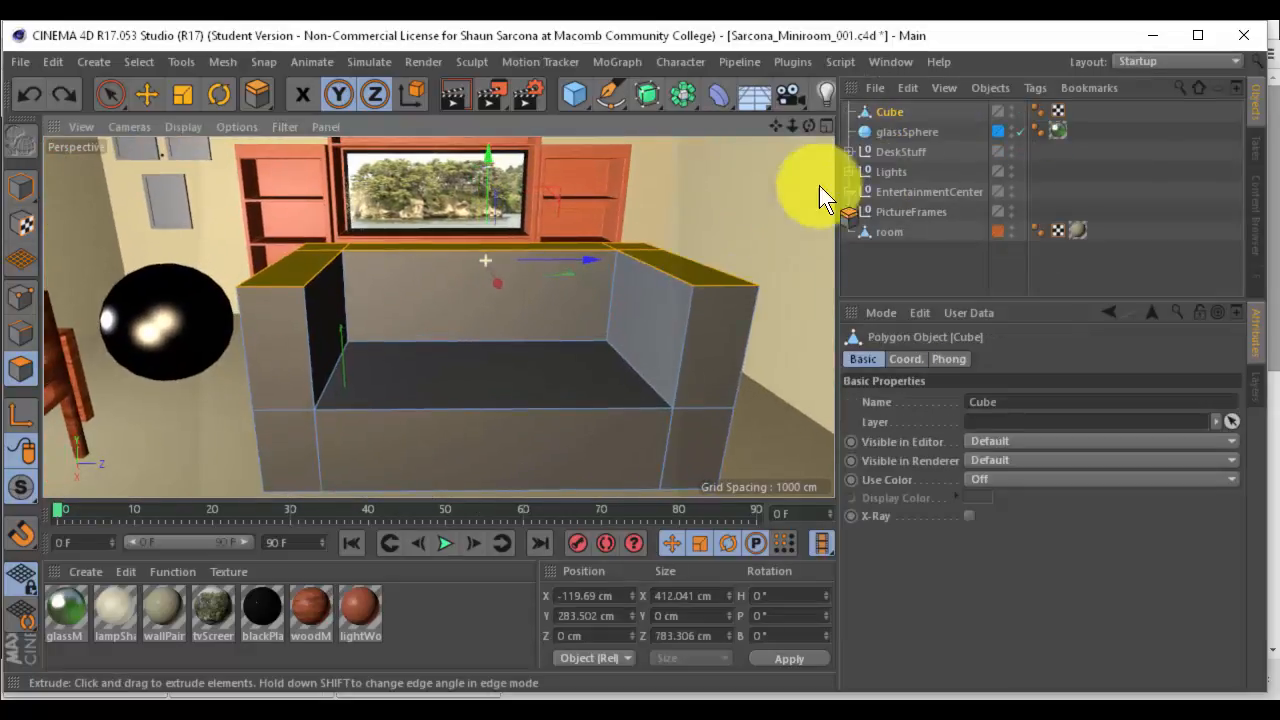
left_click(22, 185)
left_click(146, 93)
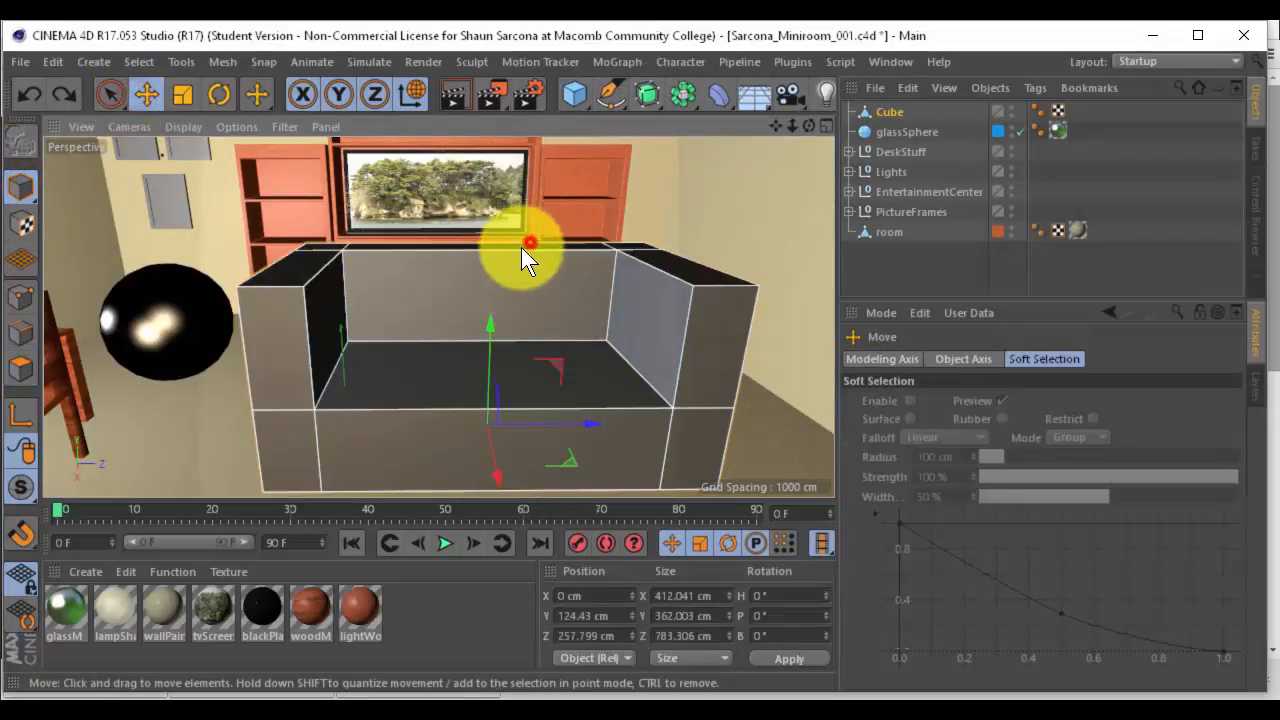
left_click_drag(521, 247, 507, 256, "alt")
left_click(649, 99, "alt")
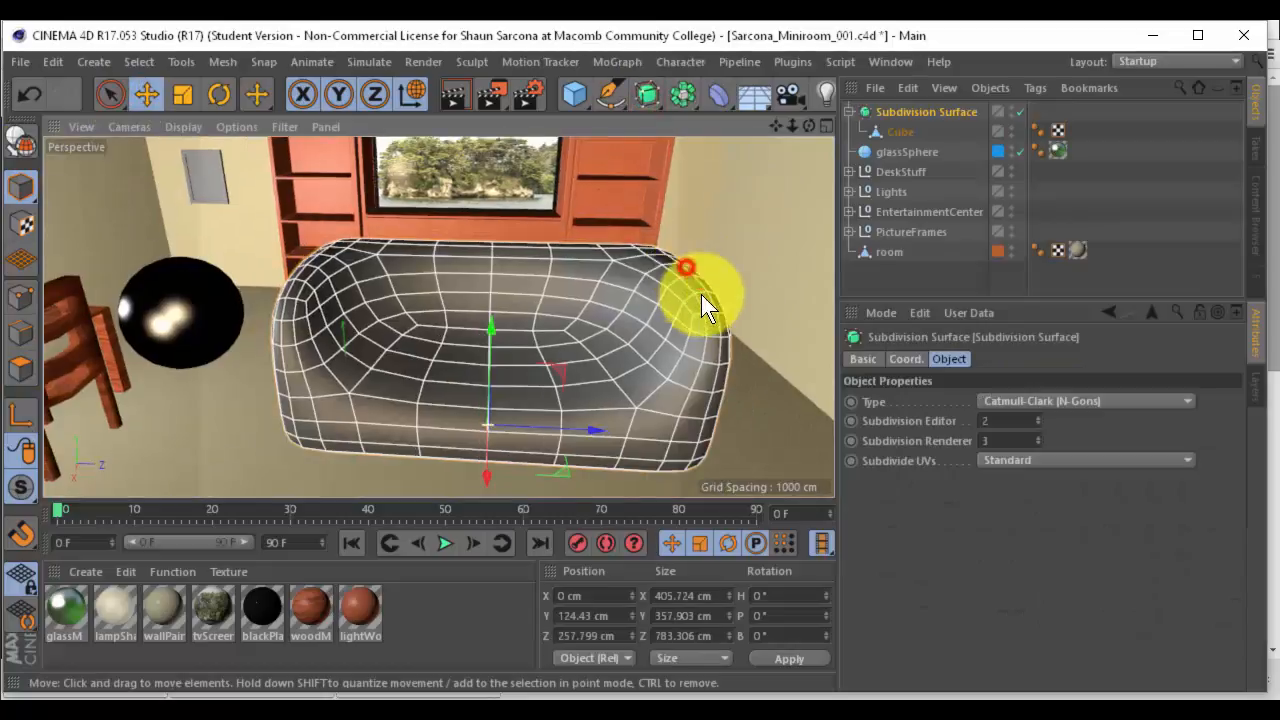
left_click_drag(701, 294, 622, 364, "alt")
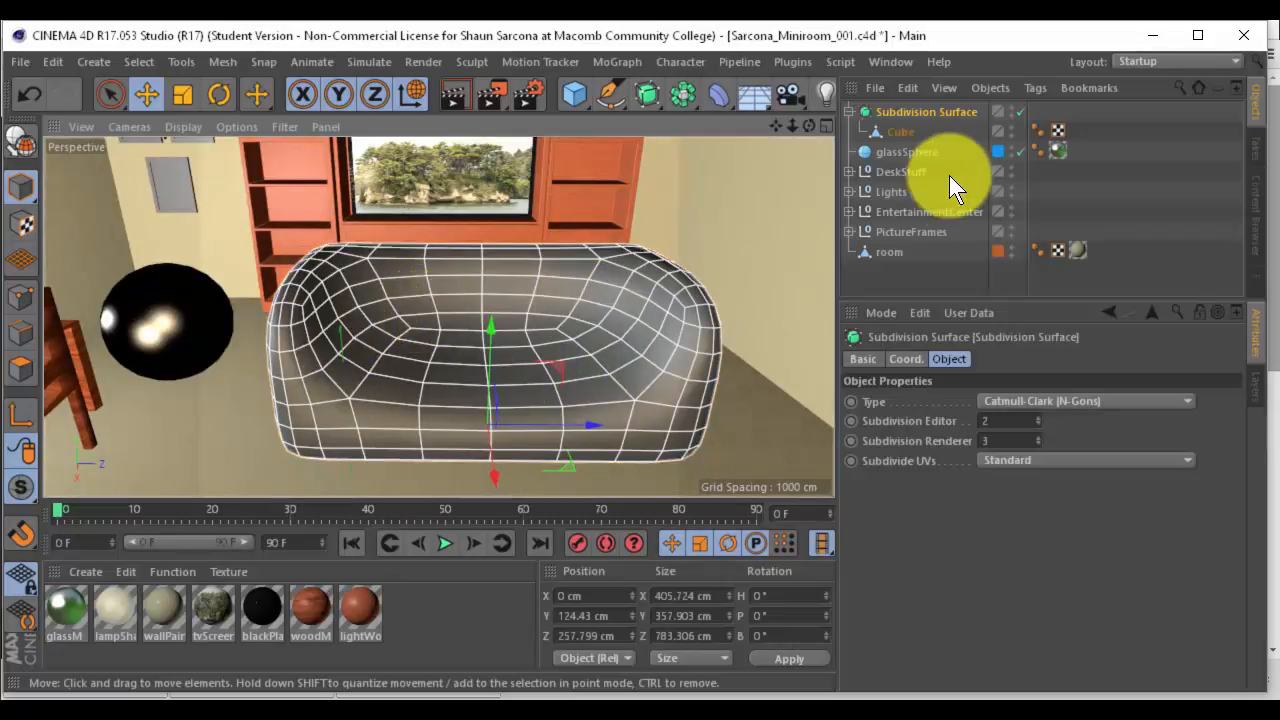
key("ctrl+z")
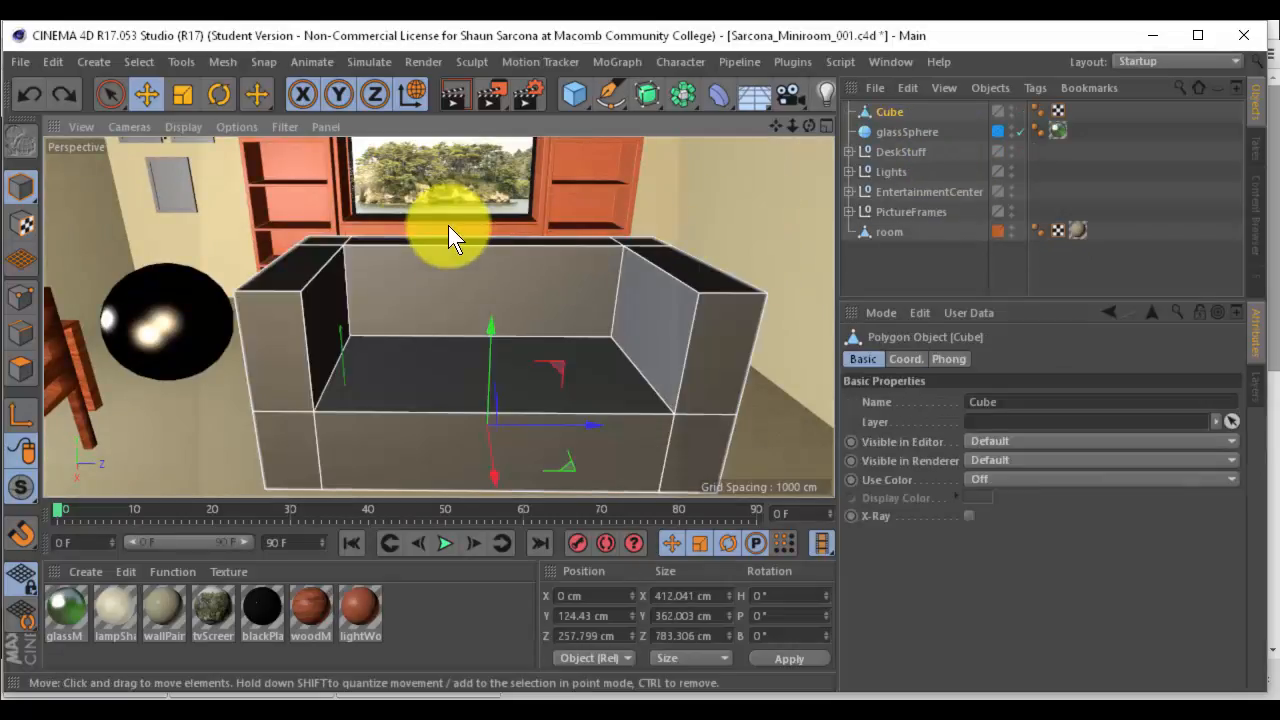
Cut Knife loops around the sofa block just above the seat level and along the seat beside each armrest
key("k")
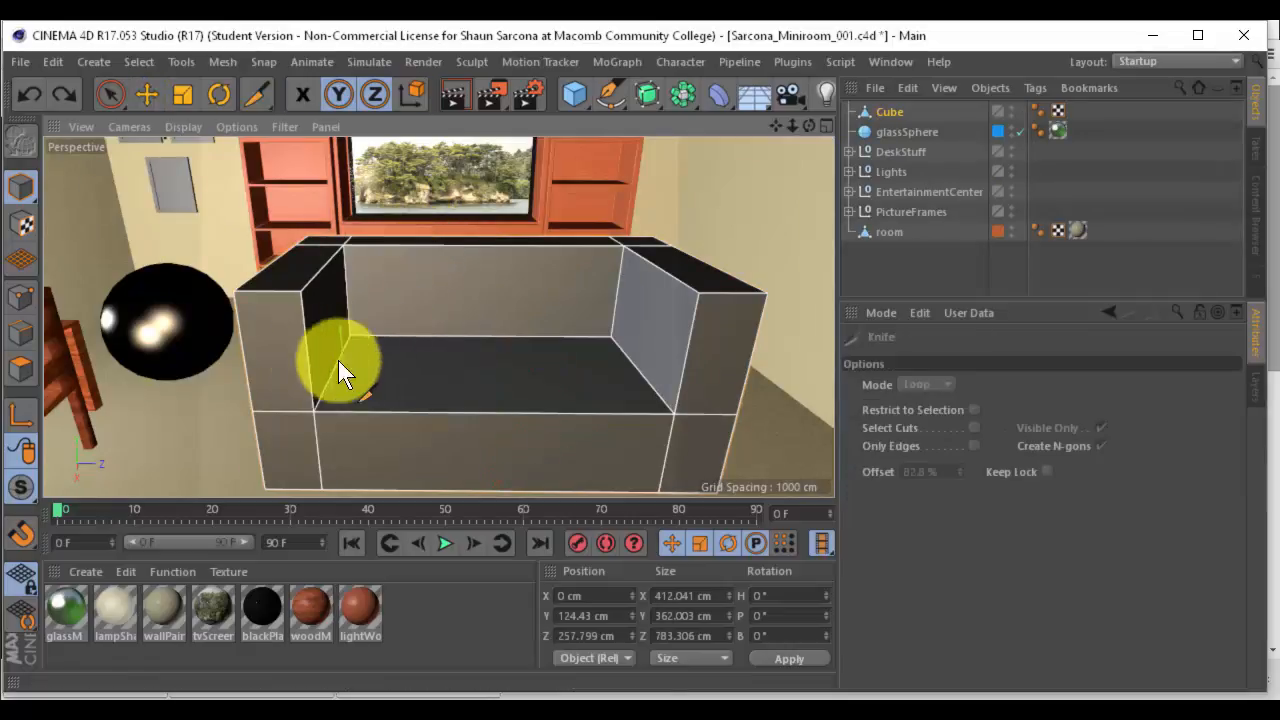
left_click_drag(655, 290, 622, 329, "alt")
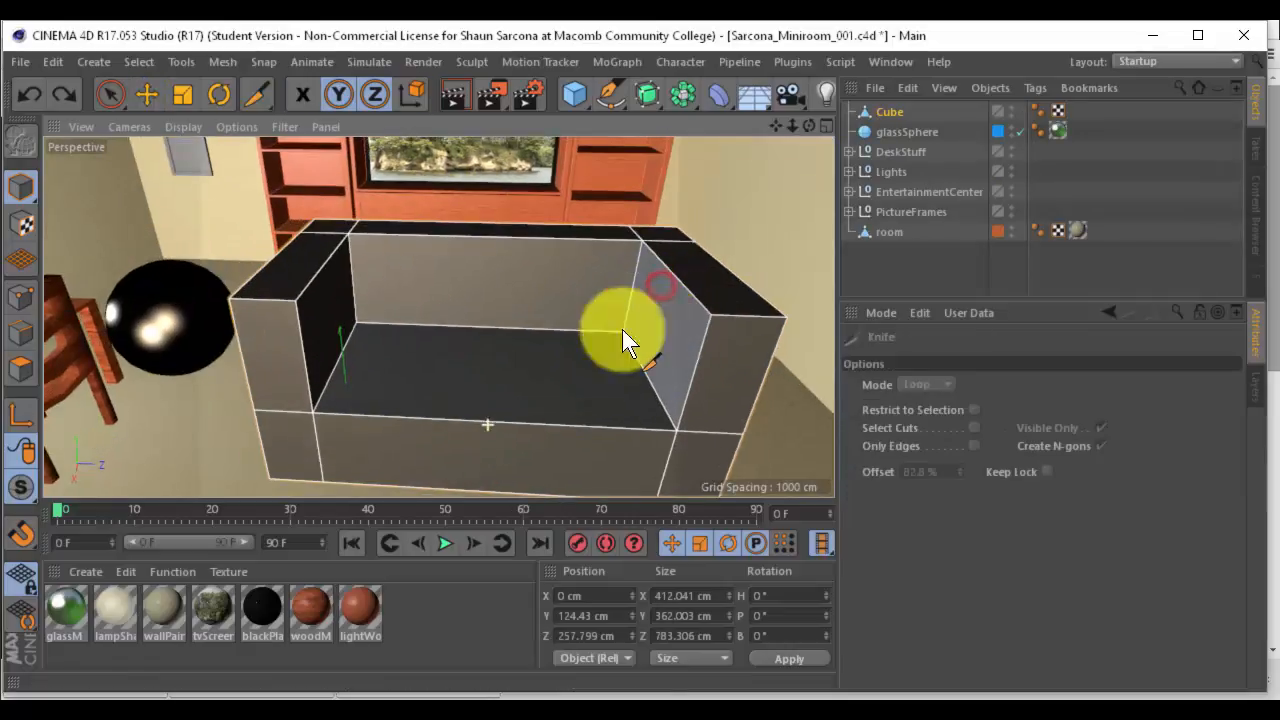
left_click(20, 331)
left_click_drag(474, 287, 475, 312, "alt")
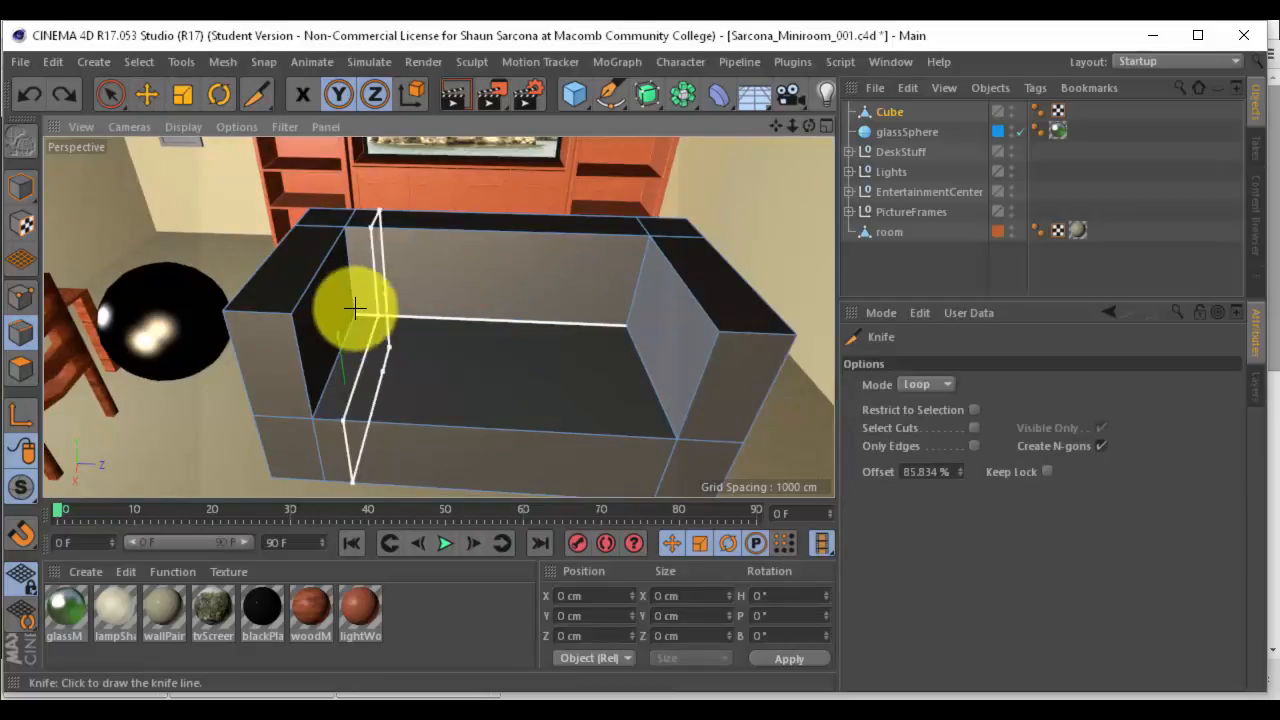
left_click(355, 307)
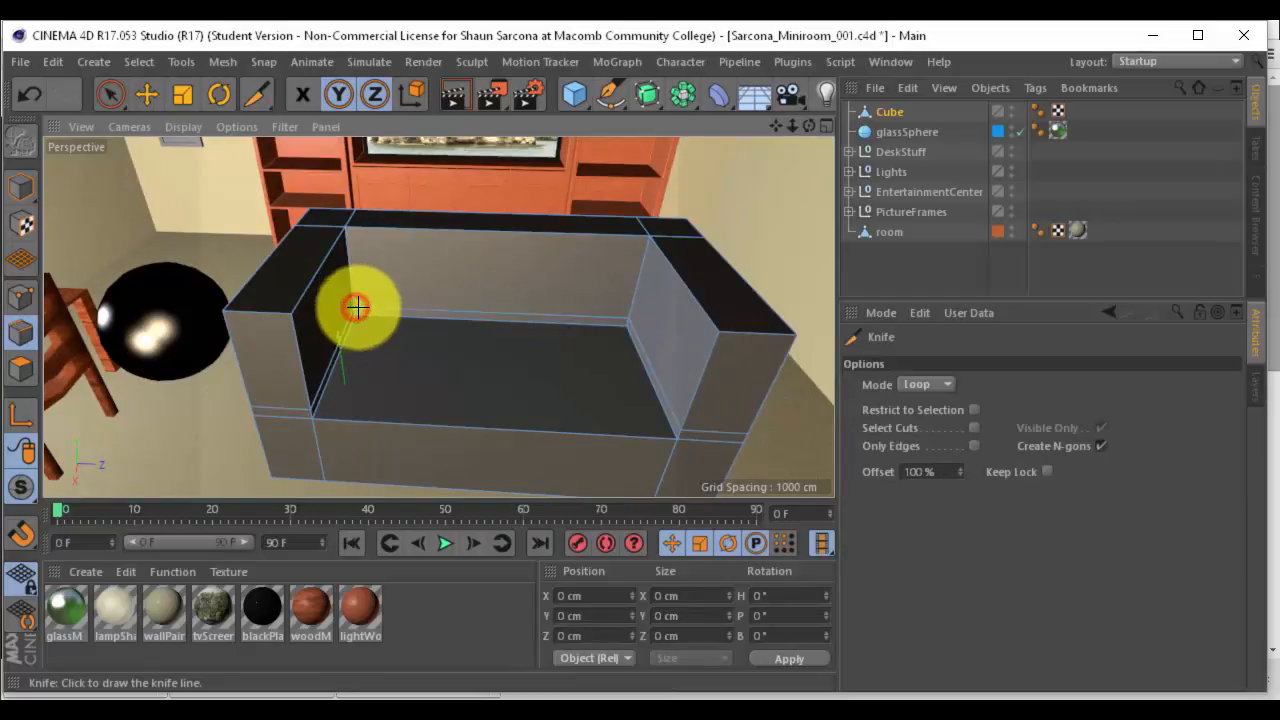
left_click(362, 313)
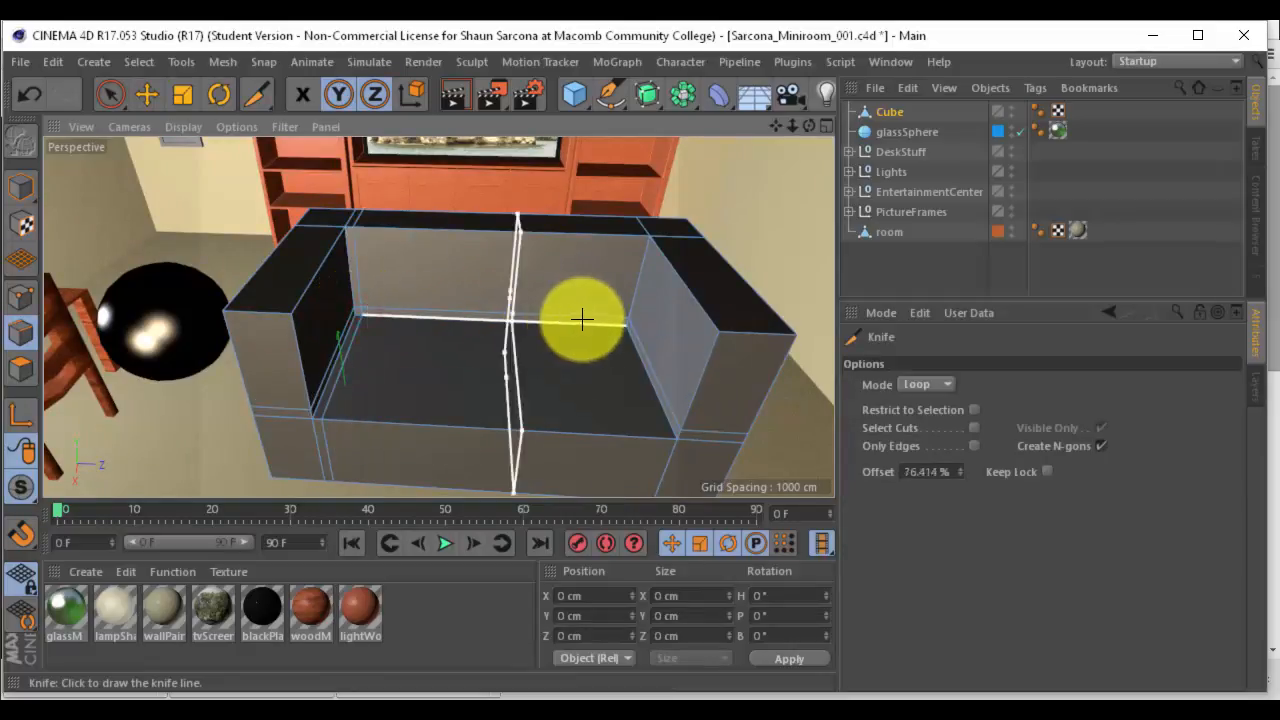
left_click(622, 326)
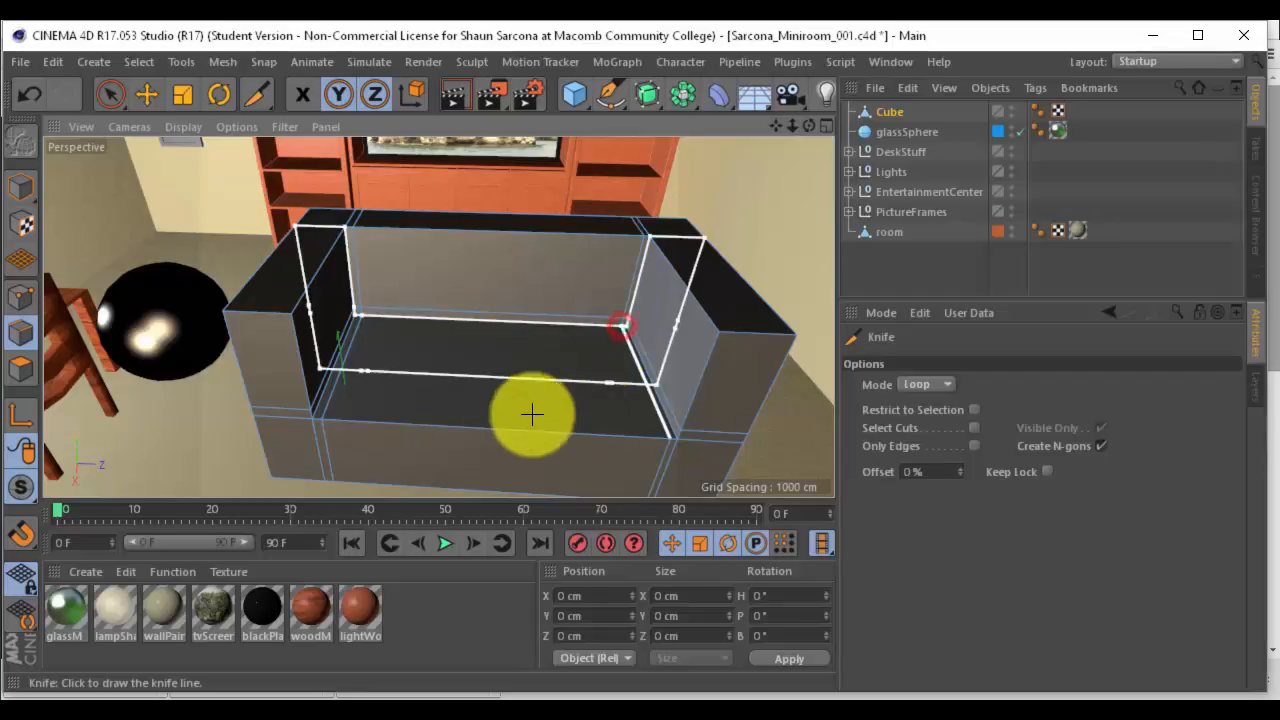
Cut one loop along the seat close to the backrest and another around the sofa just above its base
left_click_drag(494, 414, 510, 388, "alt")
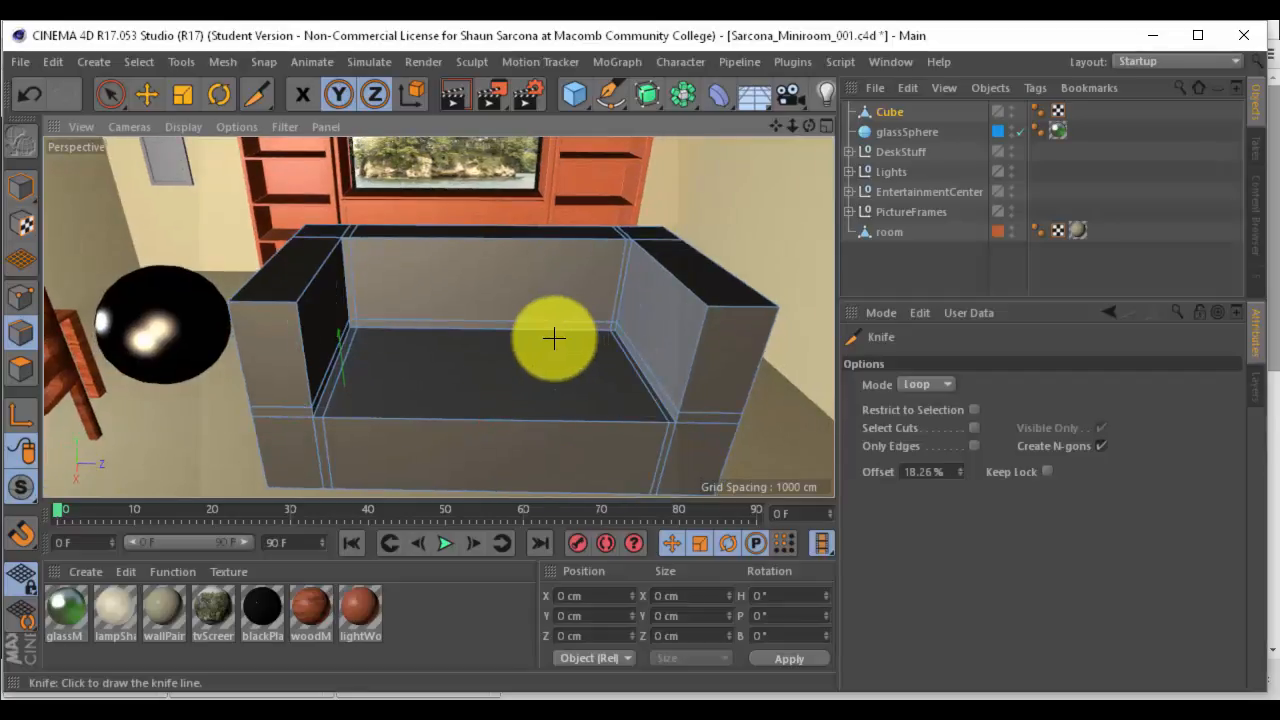
left_click_drag(551, 337, 614, 329, "alt")
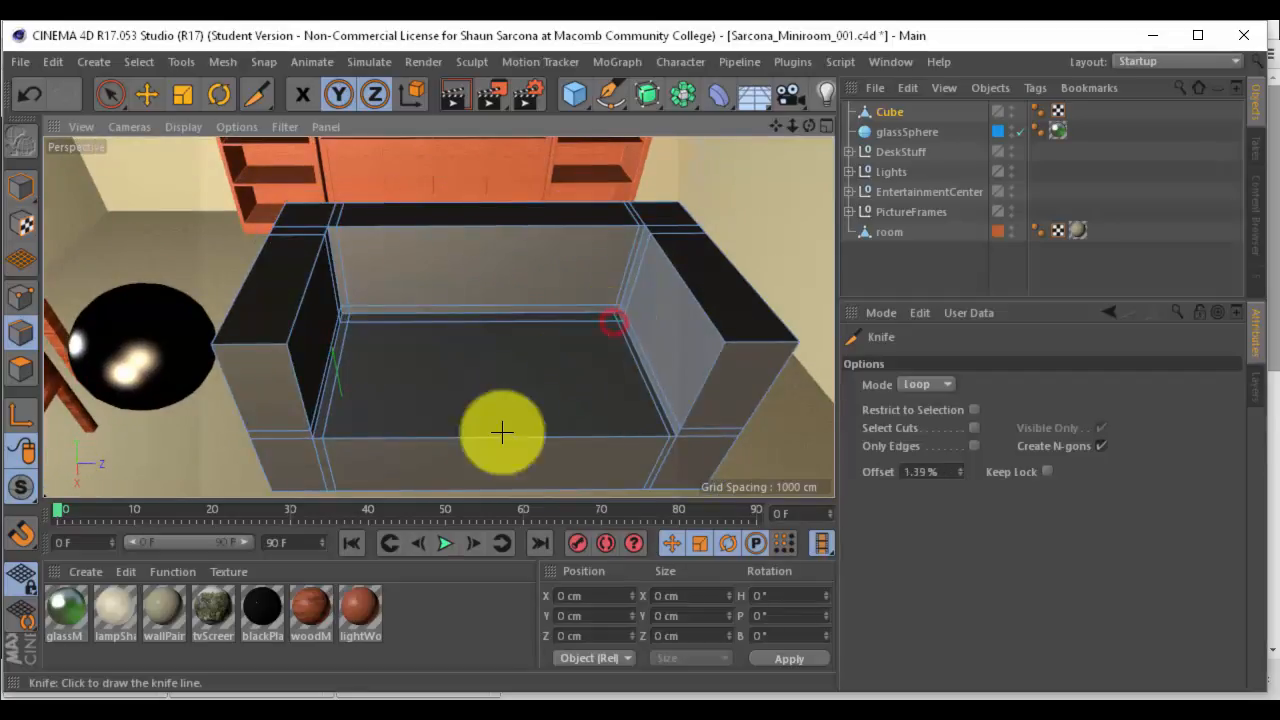
left_click_drag(500, 431, 376, 393, "alt")
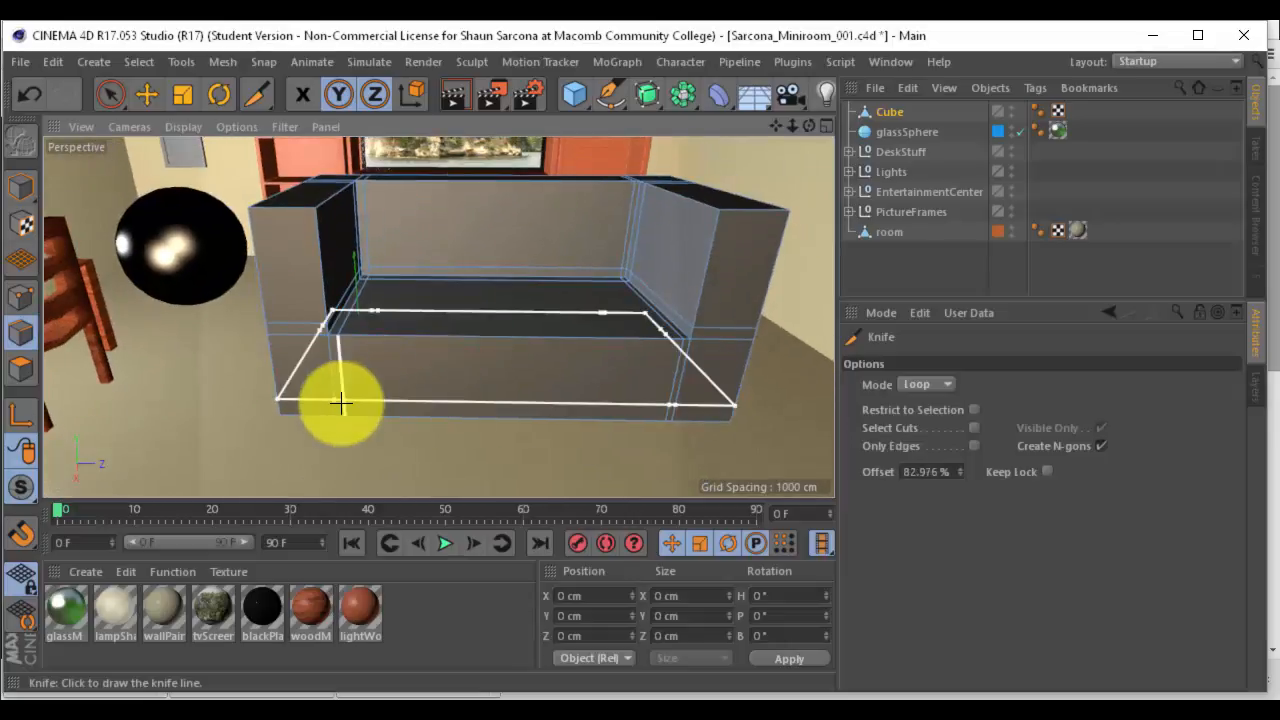
left_click(341, 409)
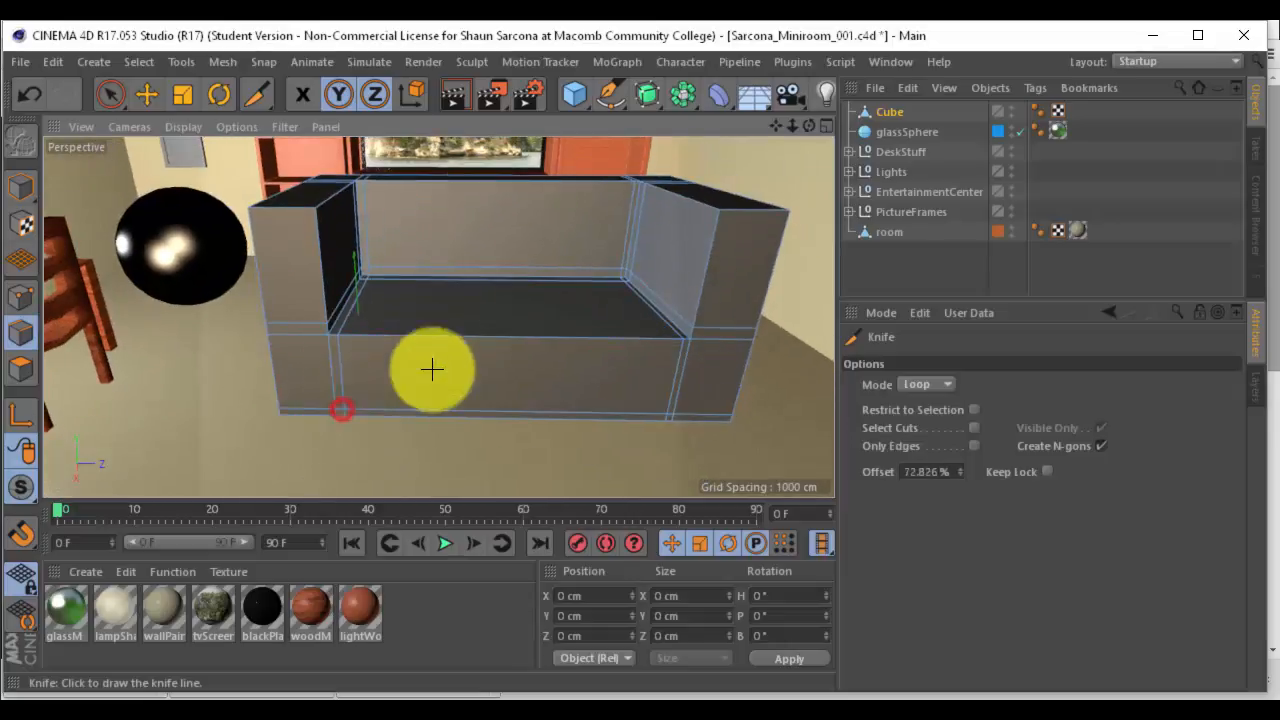
Place the sofa mesh with its added edge loops under a new Subdivision Surface
middle_click_drag(497, 331, 432, 417, "alt")
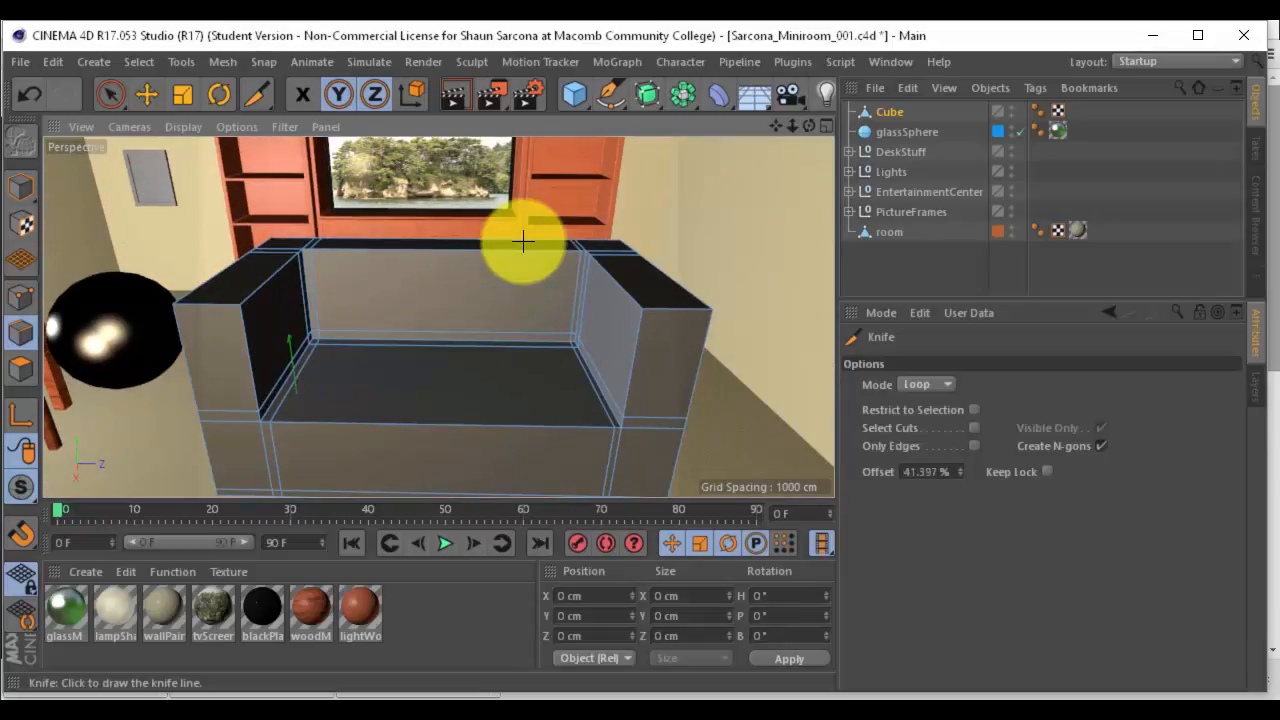
left_click(652, 92, "alt")
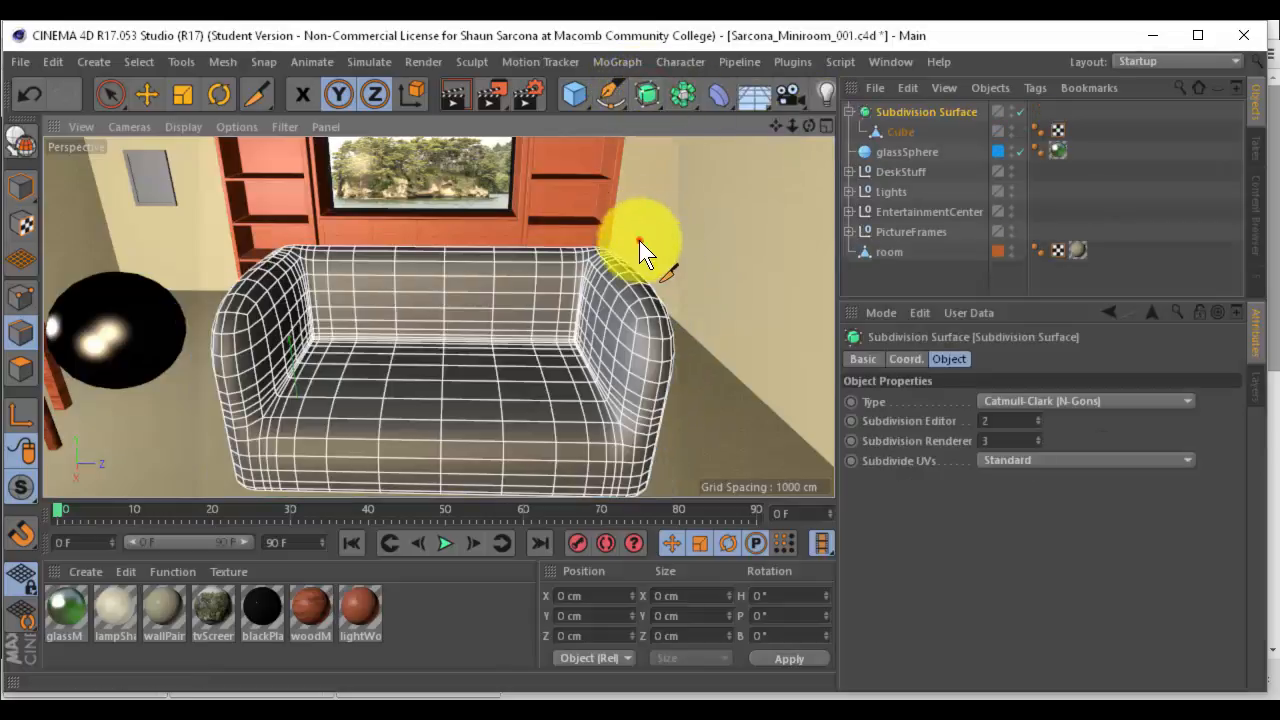
left_click_drag(639, 240, 124, 200, "alt")
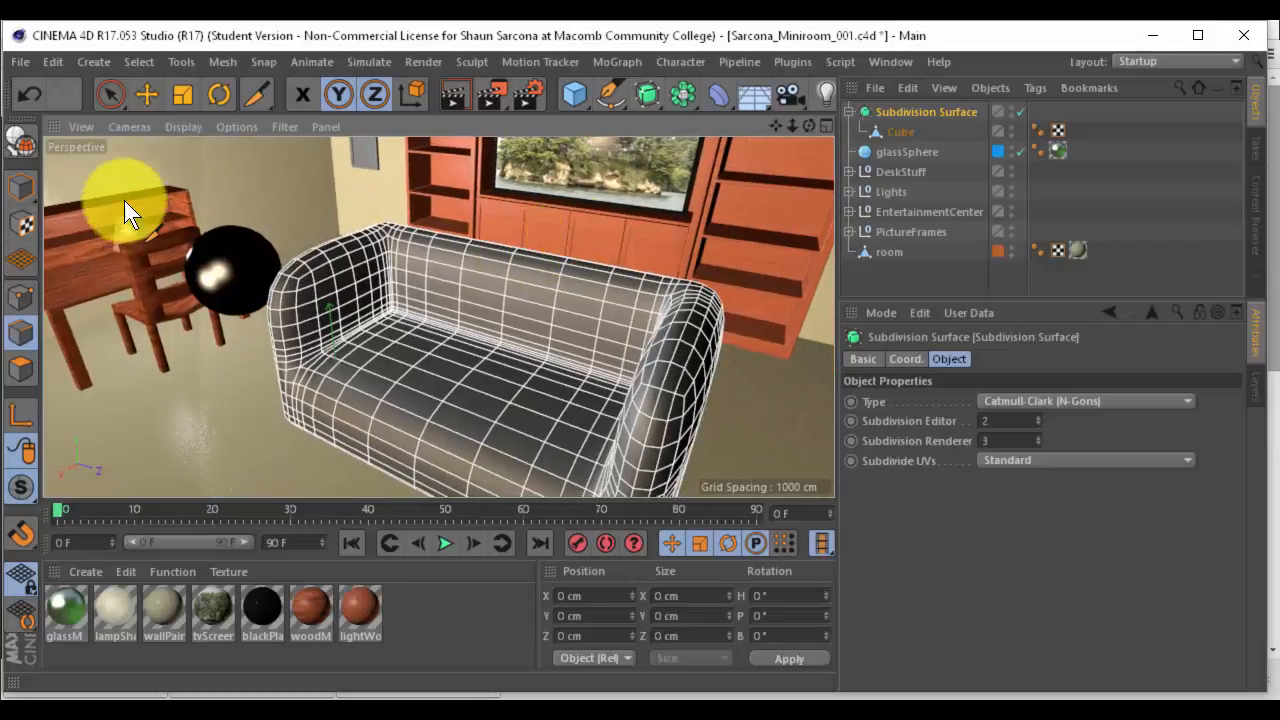
left_click(20, 186)
left_click_drag(351, 315, 414, 387, "alt")
key("e")
left_click(423, 244)
left_click(597, 314)
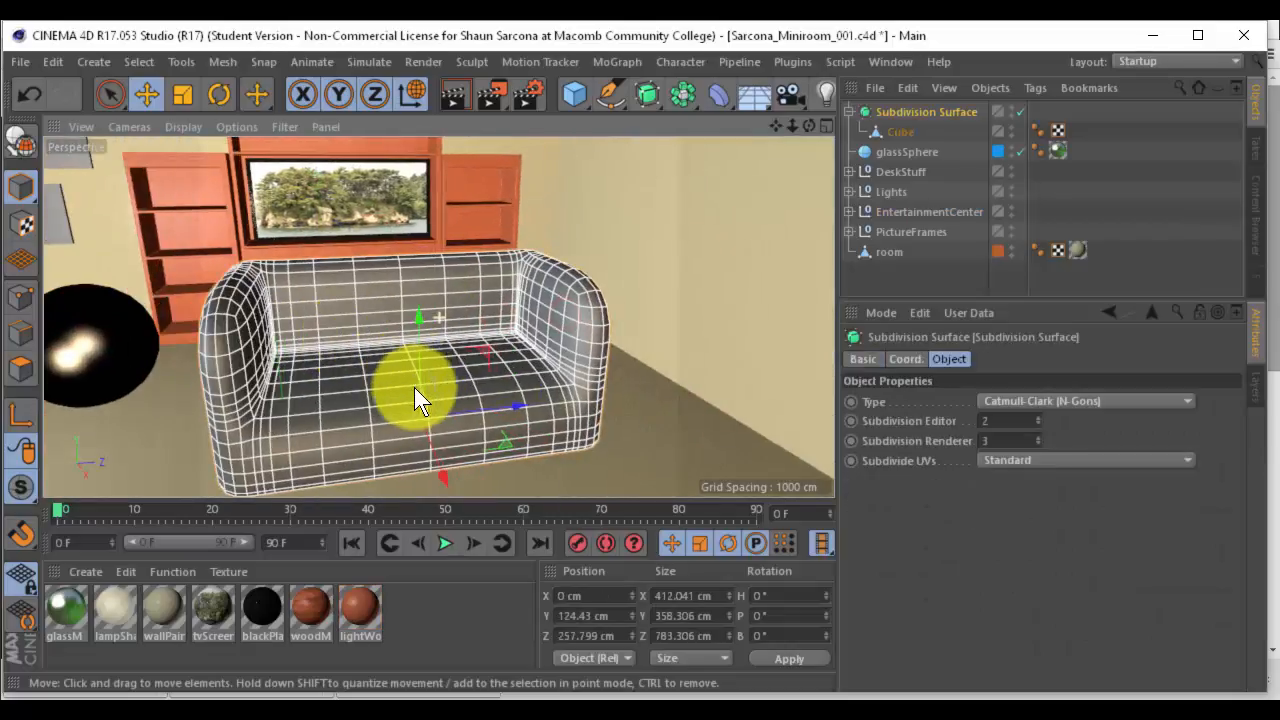
Add a cushion cube sized about 241 x 69 x 268 cm and place it on the seat beside the armrest nearest the black sphere
left_click(572, 94)
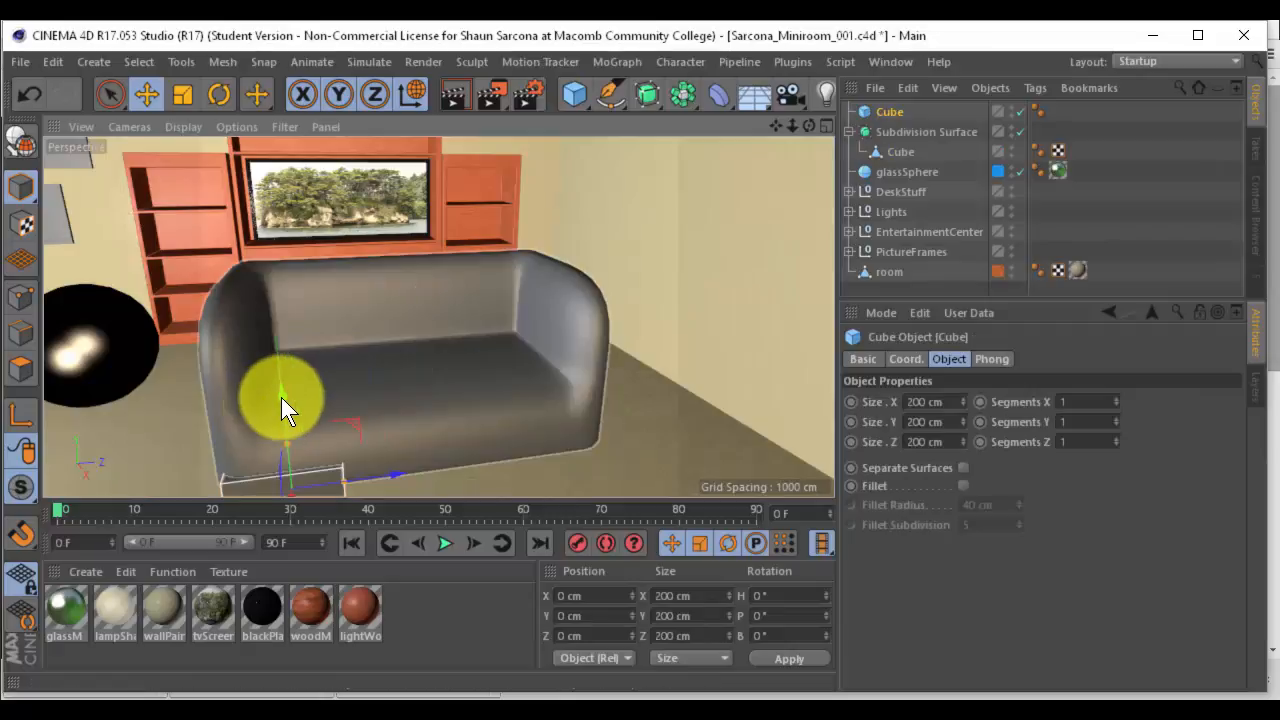
left_click_drag(281, 397, 281, 301)
left_click_drag(364, 396, 330, 390)
left_click_drag(325, 320, 309, 399)
left_click_drag(353, 358, 395, 409, "alt")
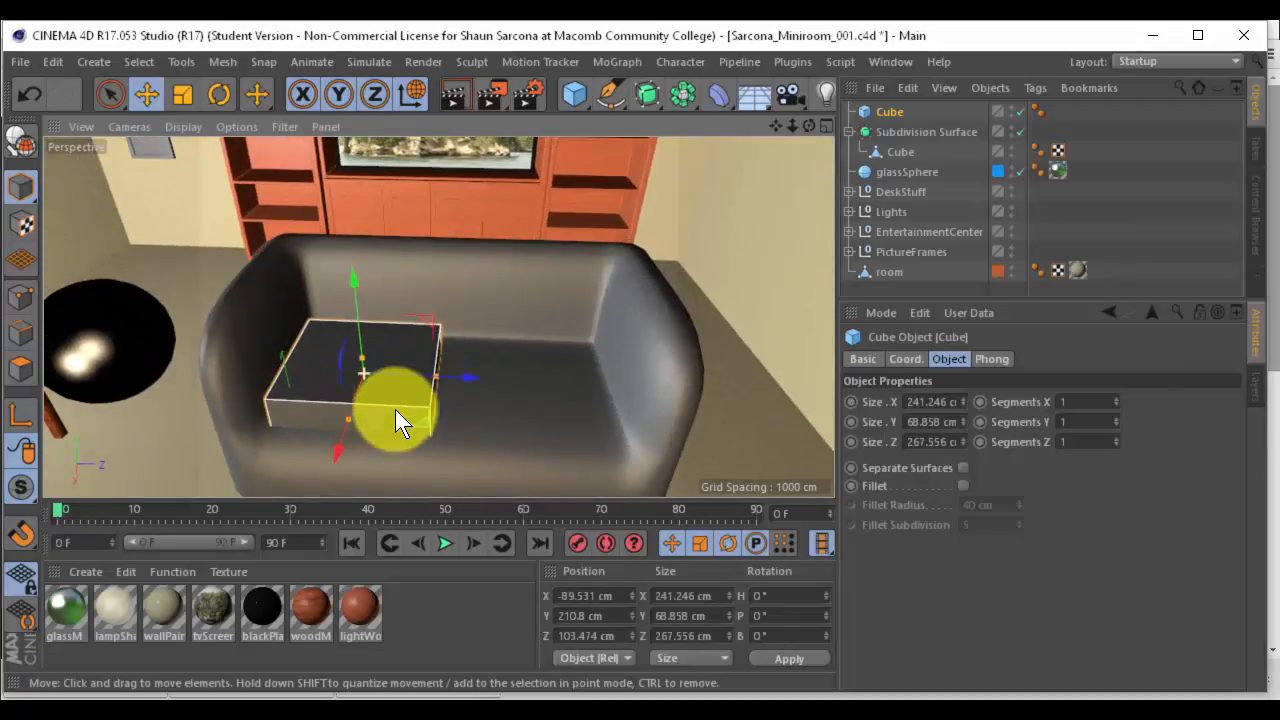
Make the cushion cube editable and cut Knife loops close to all four sides of its top face
key("k")
key("c")
left_click_drag(434, 363, 382, 453, "alt")
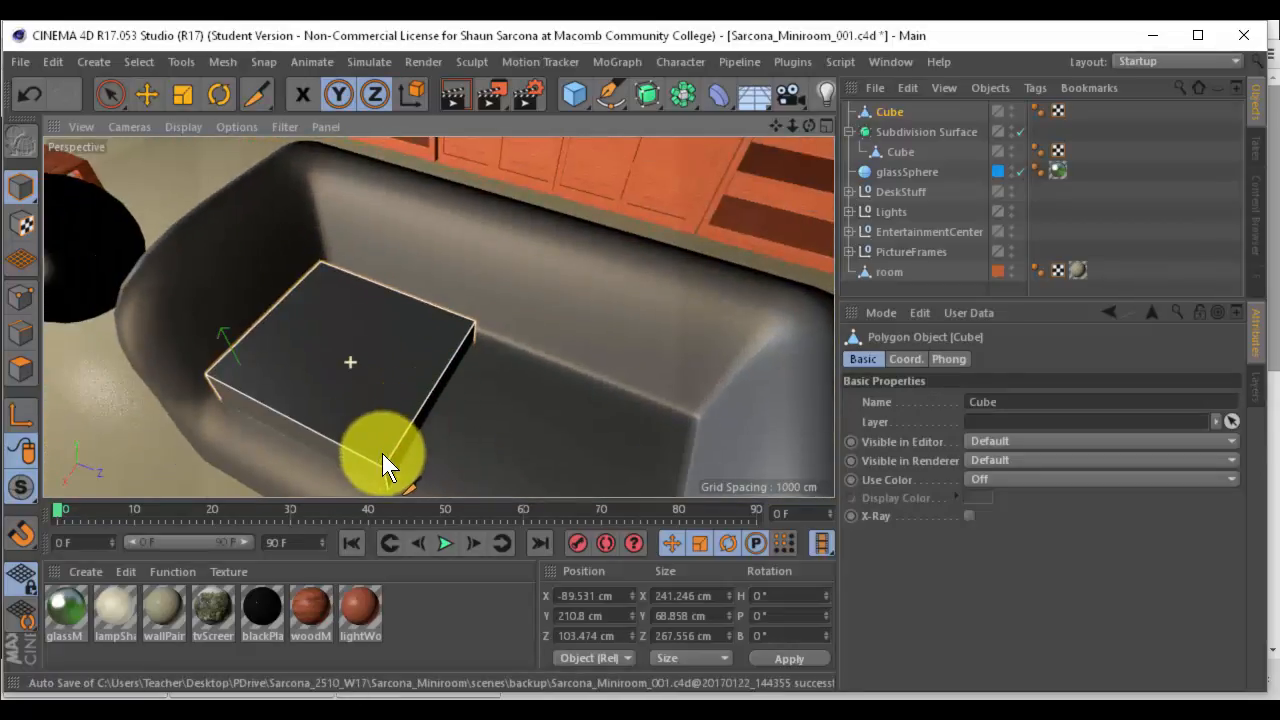
left_click(17, 335)
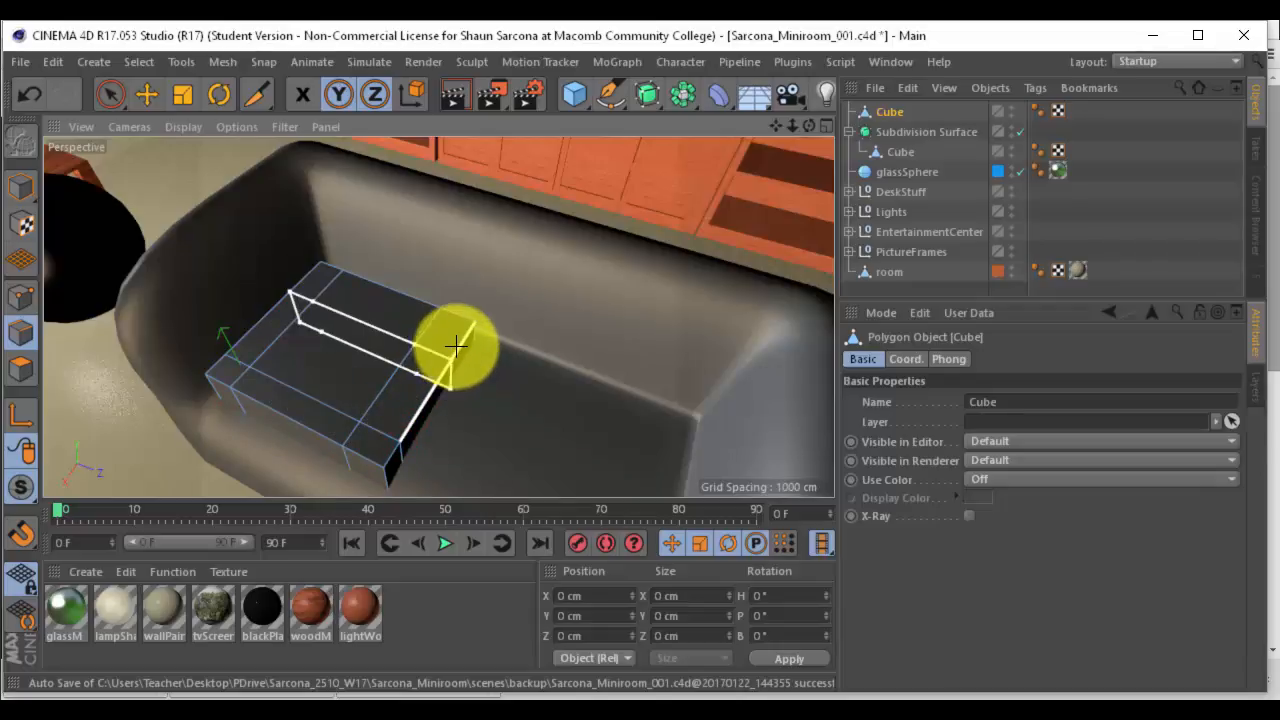
left_click_drag(457, 345, 193, 289, "alt")
left_click(24, 185)
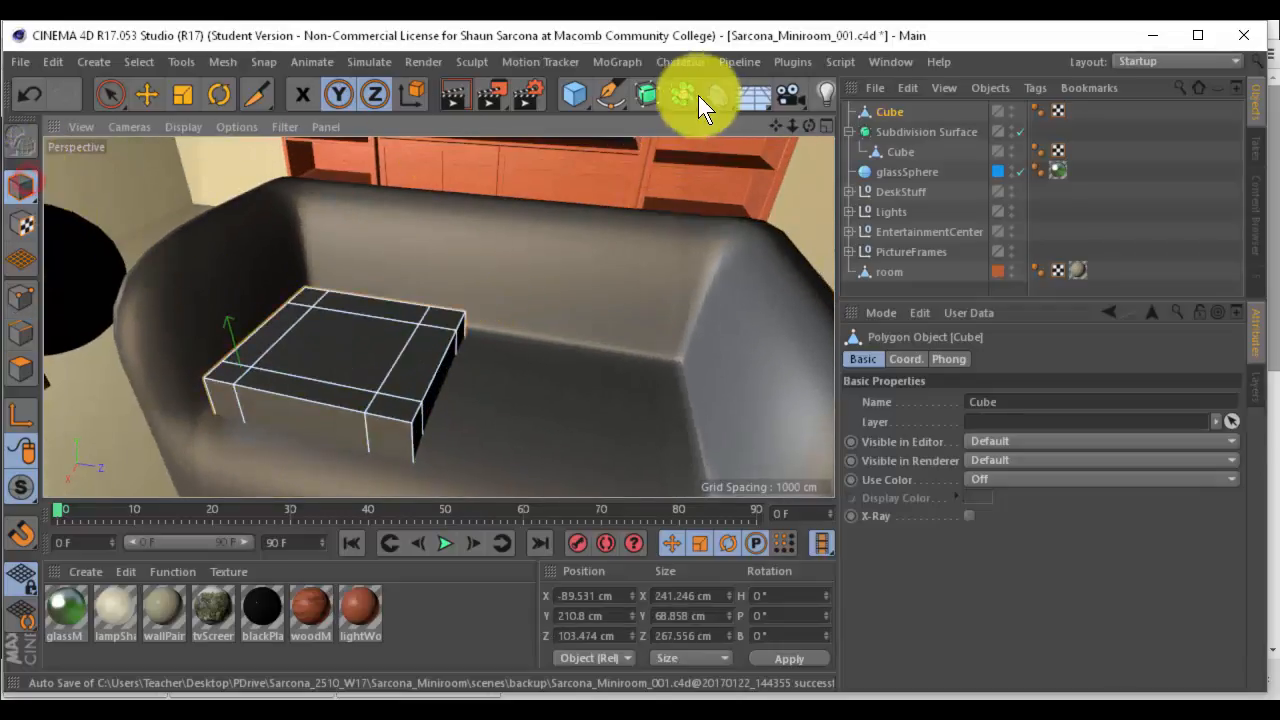
Place the cushion cube under a new Subdivision Surface and copy the smoothed cushion along Z onto the other half of the seat
left_click(649, 93, "alt")
left_click_drag(544, 386, 561, 342, "alt")
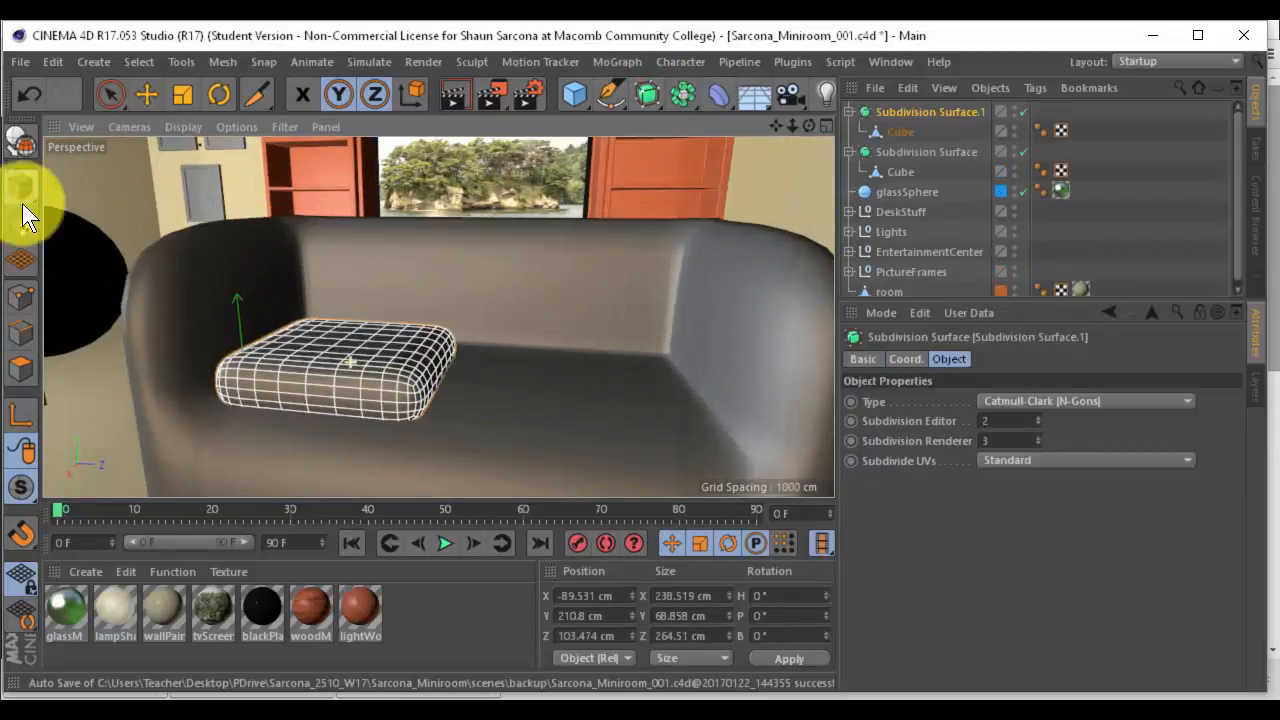
key("e")
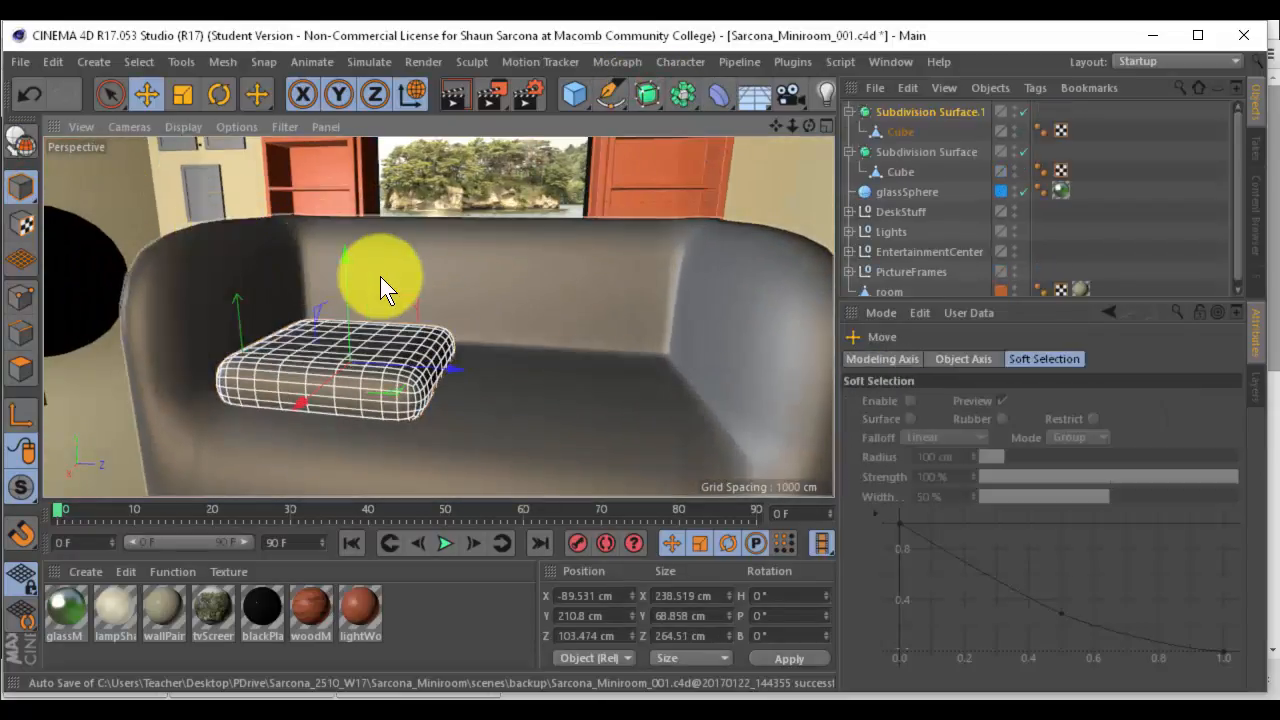
left_click(909, 111)
left_click_drag(578, 309, 656, 320, "alt")
left_click(901, 131)
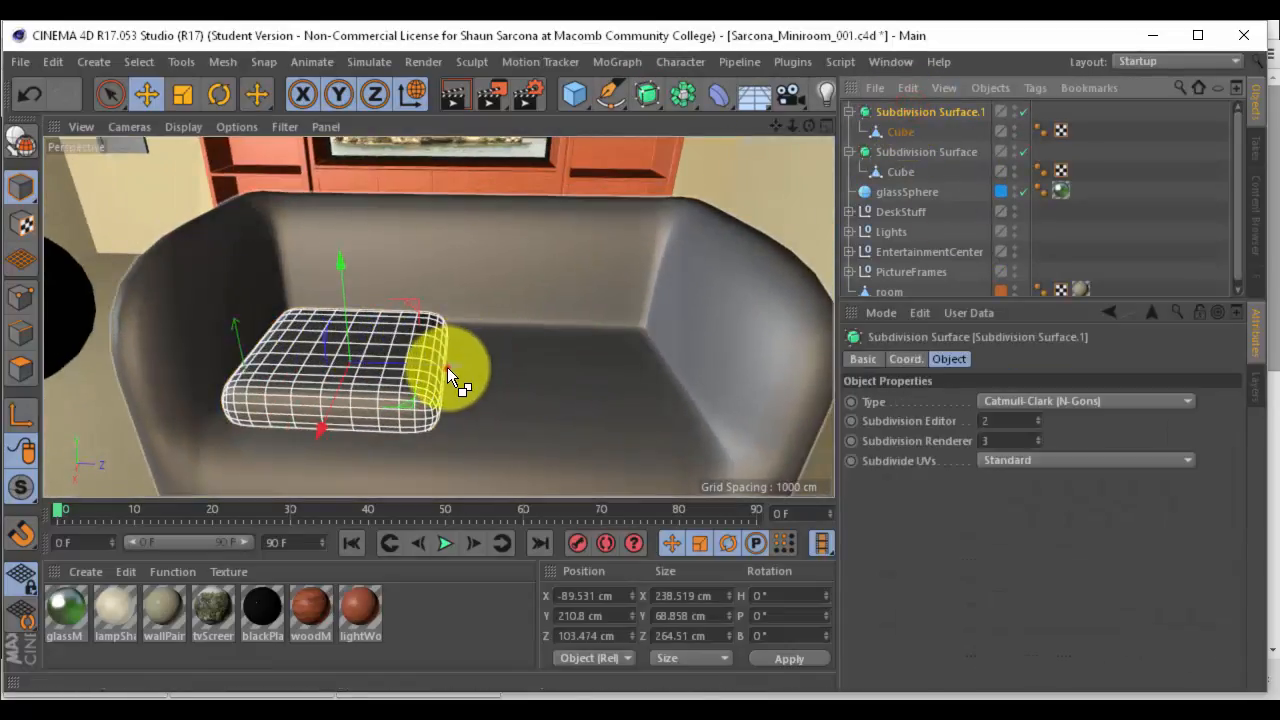
left_click_drag(449, 368, 612, 385, "ctrl")
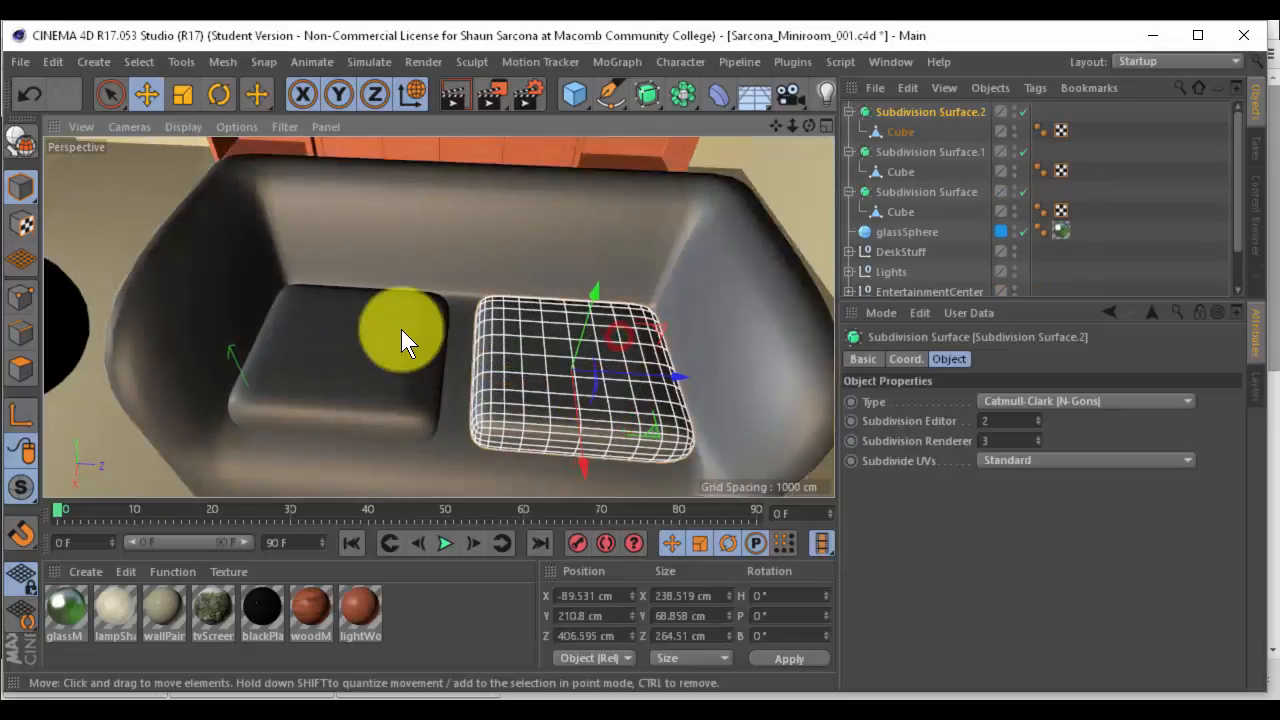
Scale both smoothed seat cushions up together to about 264 x 76 x 293 cm each
left_click(901, 152, "ctrl")
key("t")
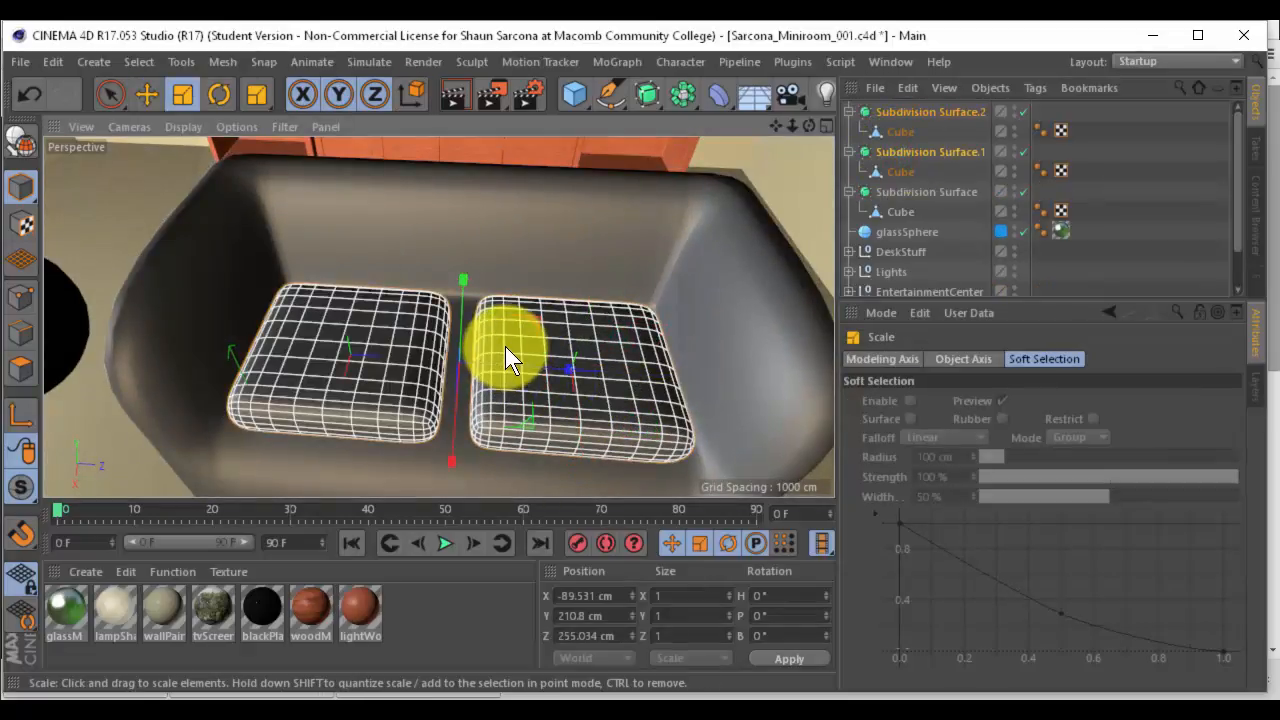
left_click_drag(505, 346, 610, 336)
Move the copied cushion to about Z 408 cm and slide the original cushion along the seat to close the gap between them
left_click(942, 113)
key("e")
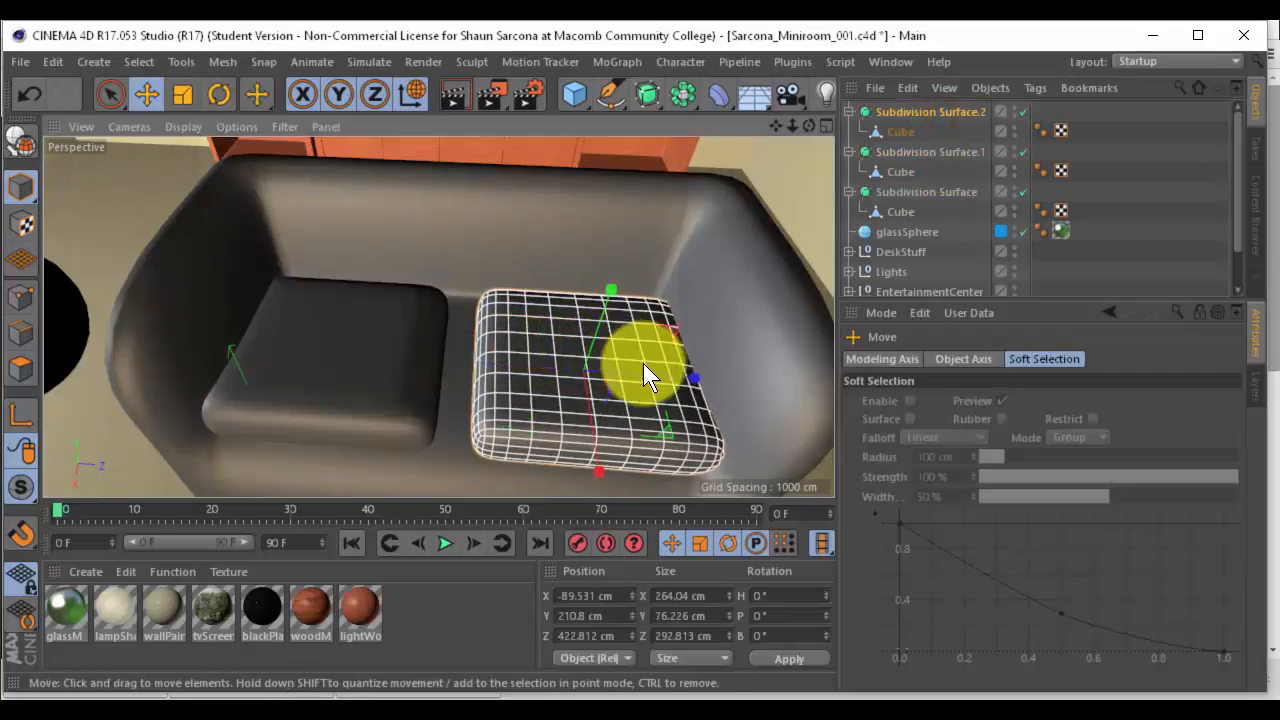
mouse_move(660, 374)
left_mouse_down()
mouse_move(672, 376)
mouse_move(658, 375)
left_mouse_up()
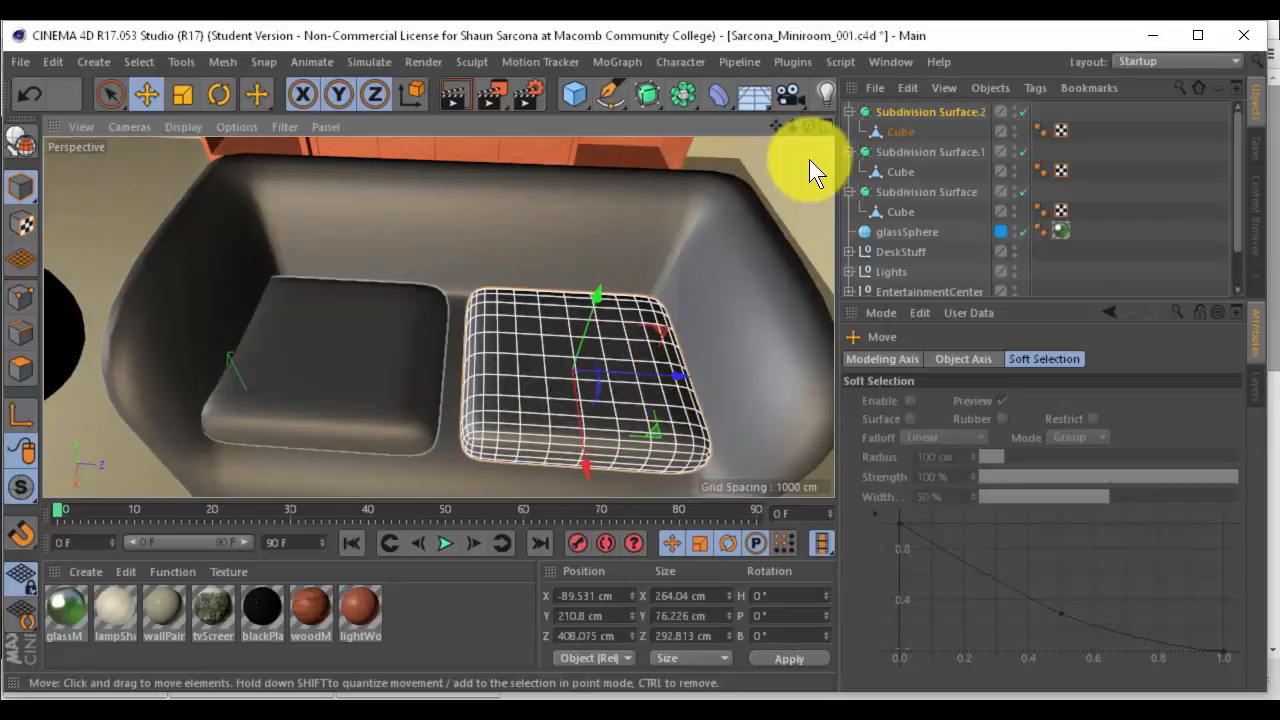
left_click(378, 332)
left_click_drag(425, 360, 458, 356)
left_click_drag(670, 293, 601, 216, "alt")
left_click(602, 217)
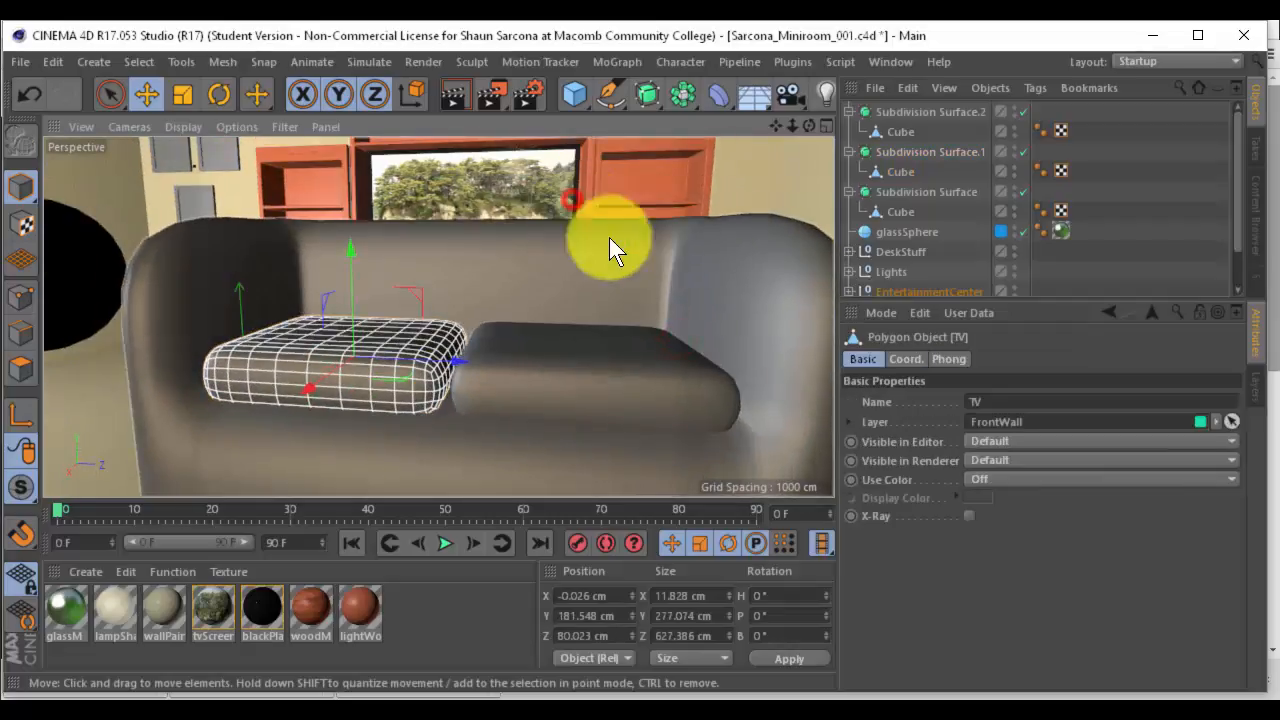
right_click_drag(609, 237, 530, 275, "alt")
left_click_drag(615, 266, 547, 344, "alt")
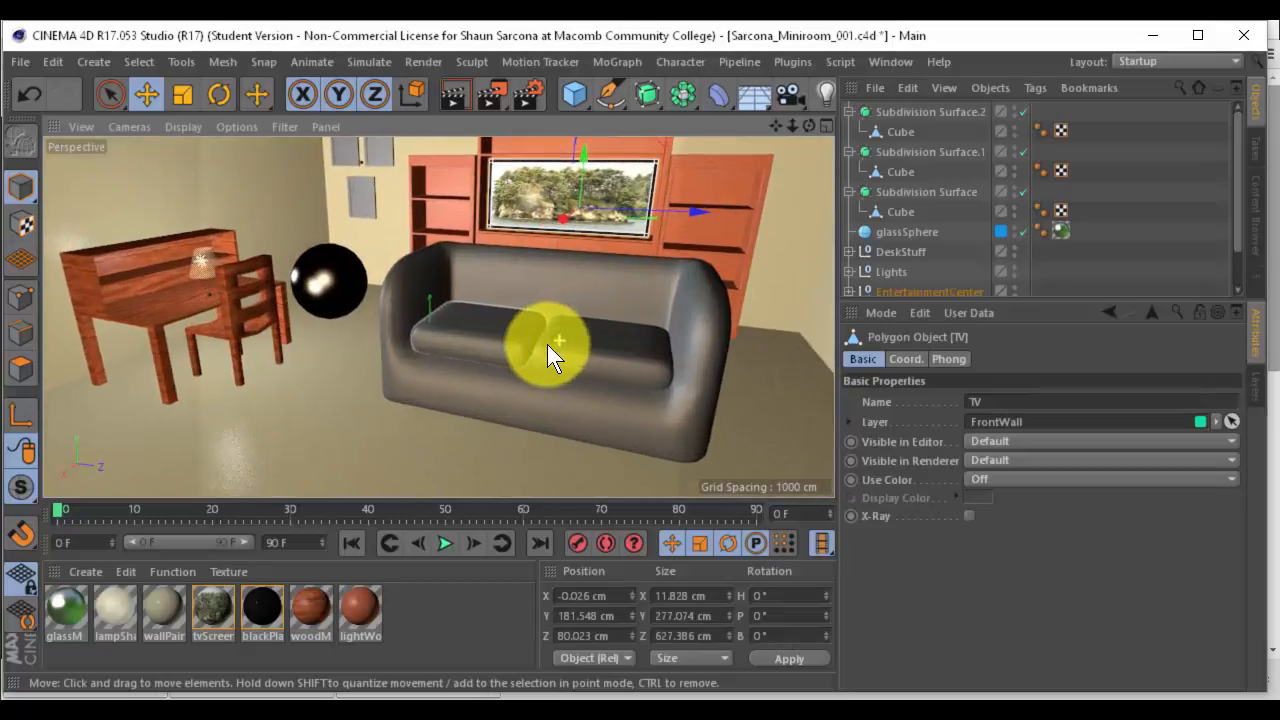
Add a plane and place it above the sofa at about X -227, Y 454, Z -68 cm
left_click(573, 92)
left_click(727, 157)
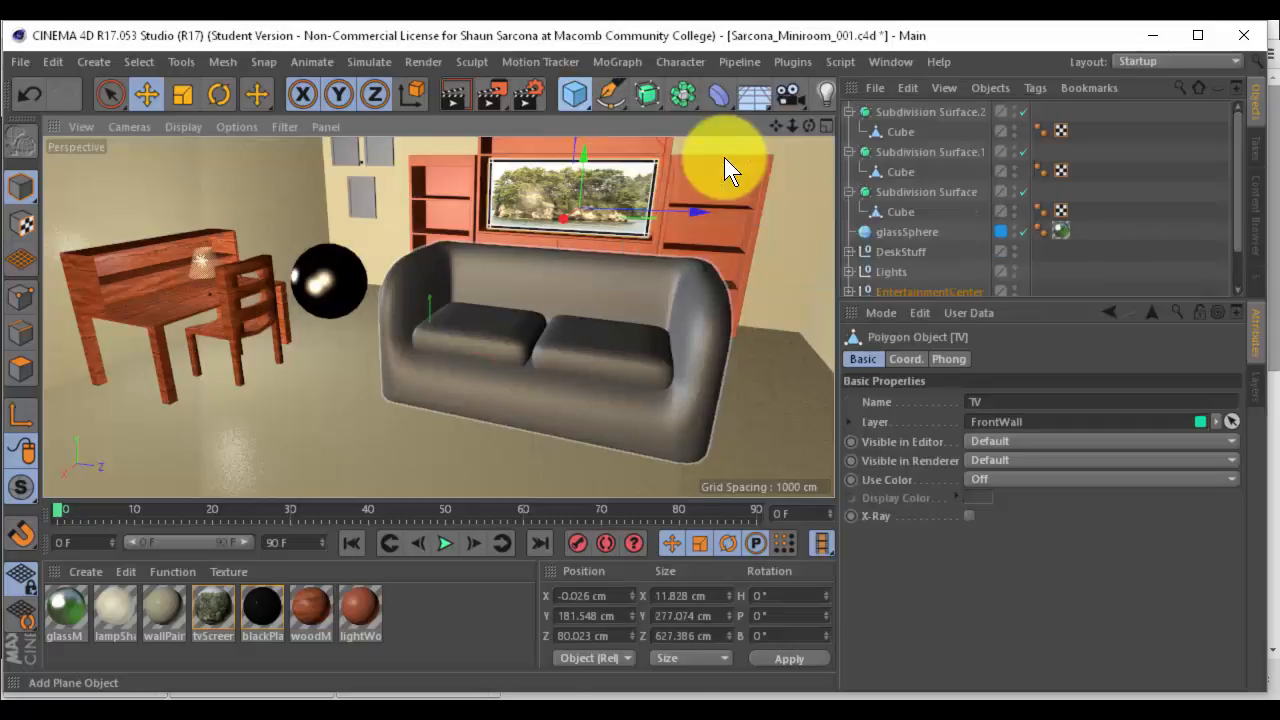
left_click_drag(423, 310, 440, 148)
left_click_drag(411, 378, 446, 452, "alt")
middle_click_drag(468, 325, 463, 379, "alt")
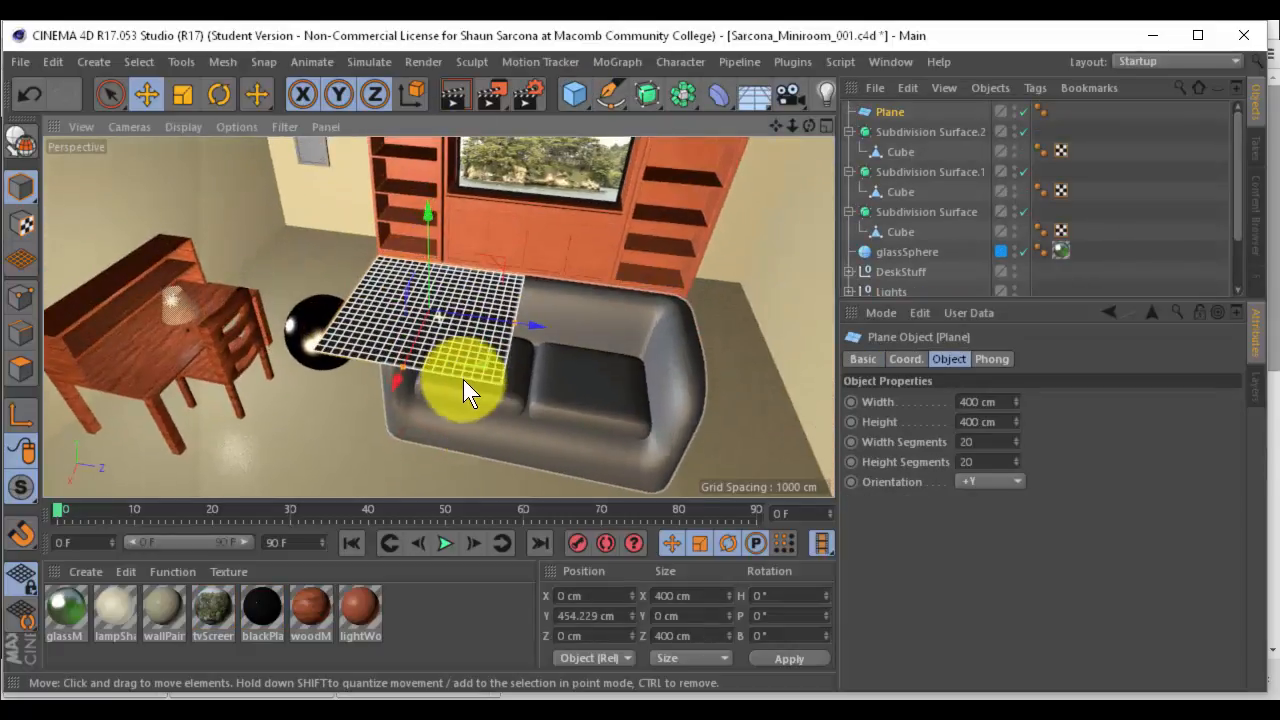
right_click_drag(463, 379, 522, 378, "alt")
middle_click_drag(403, 312, 334, 384, "alt")
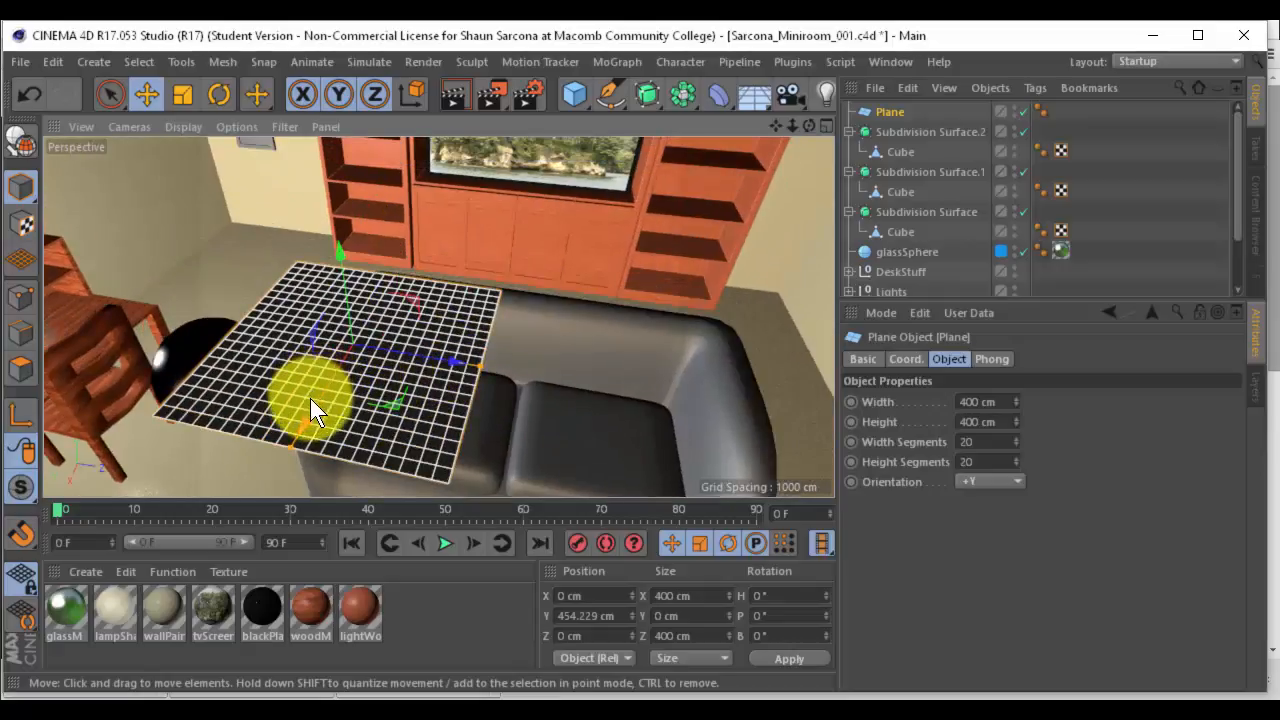
left_click_drag(311, 415, 669, 278)
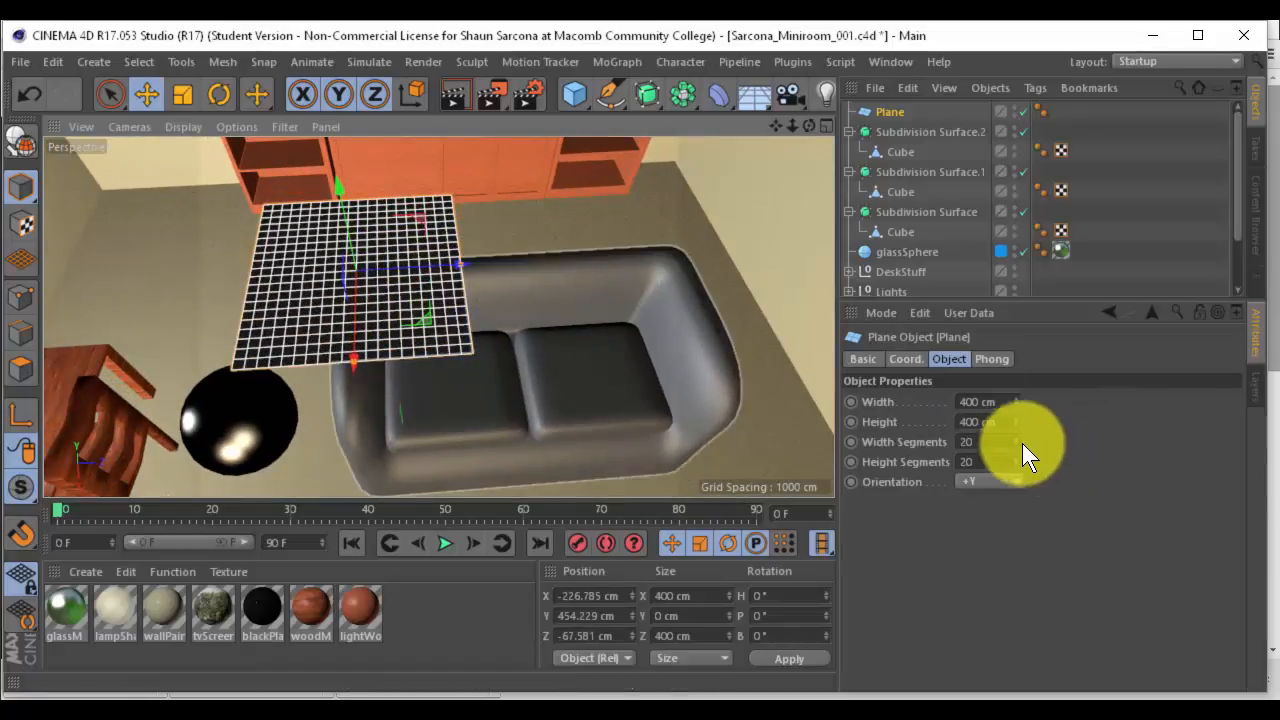
Set the plane's height to 697 cm and shift it along Z to about 12 cm
left_click_drag(1018, 400, 1014, 416)
key("ctrl+z")
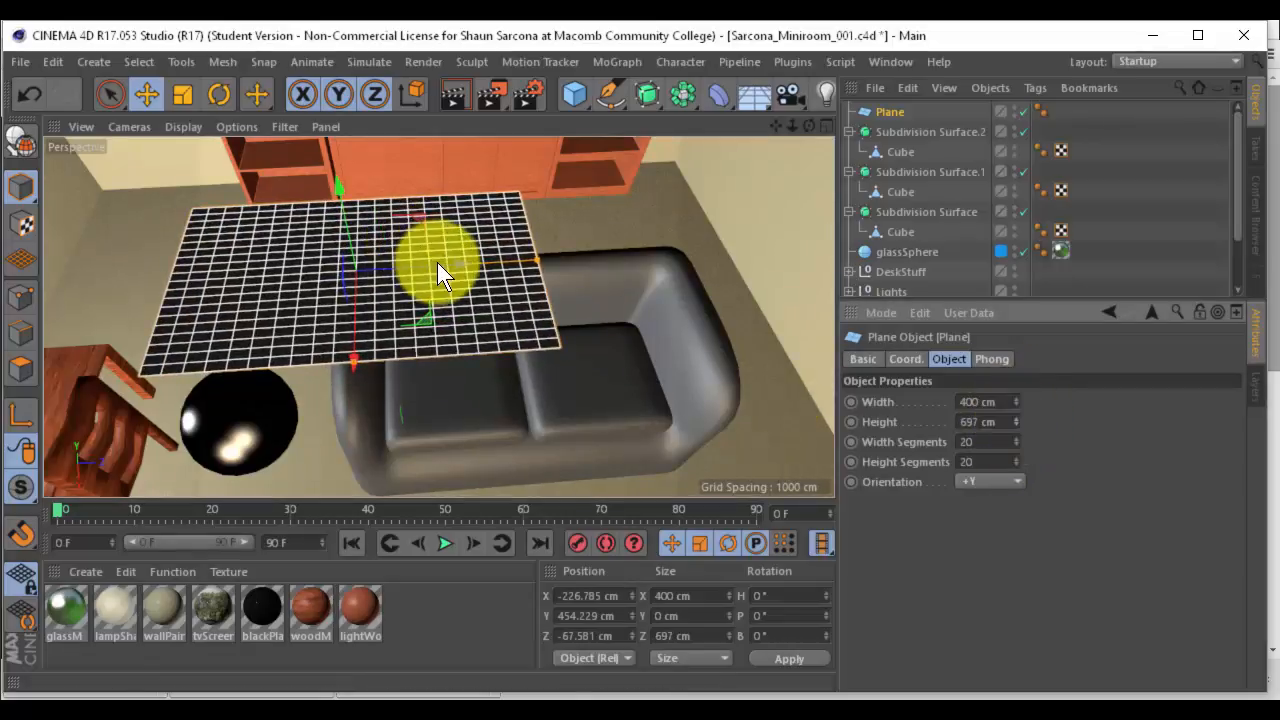
left_click_drag(437, 262, 560, 360)
Set the plane to 25 width segments and 40 height segments and make it editable
left_click(1017, 459)
left_click_drag(1018, 460, 1016, 442)
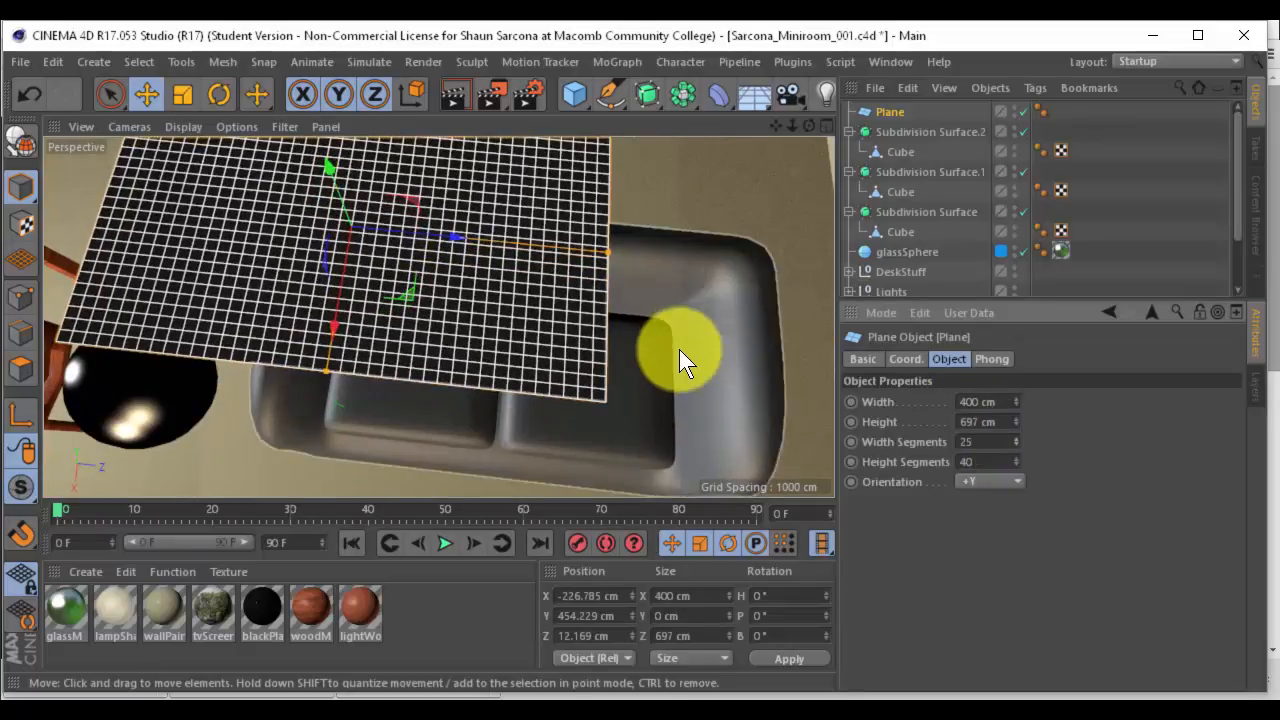
left_click_drag(679, 345, 630, 304, "alt")
key("c")
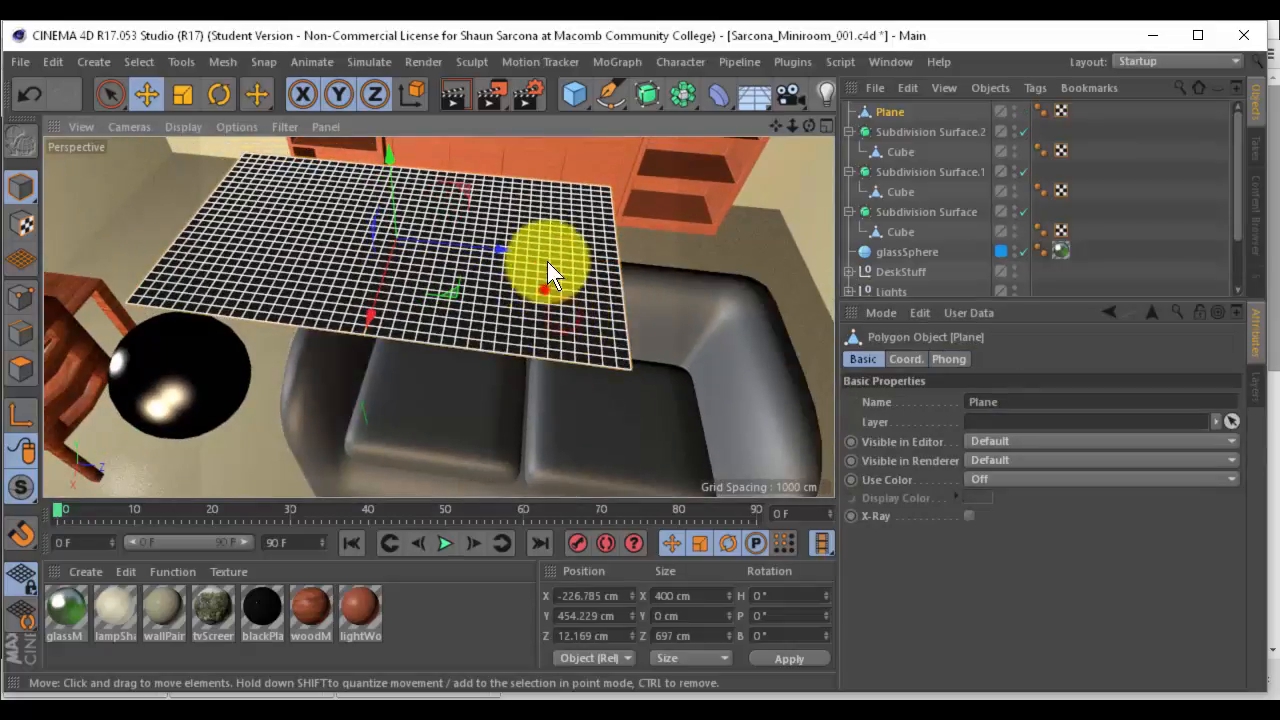
Add a Cloth simulation tag to the plane and play the animation to test its fall
left_click_drag(544, 290, 545, 347, "alt")
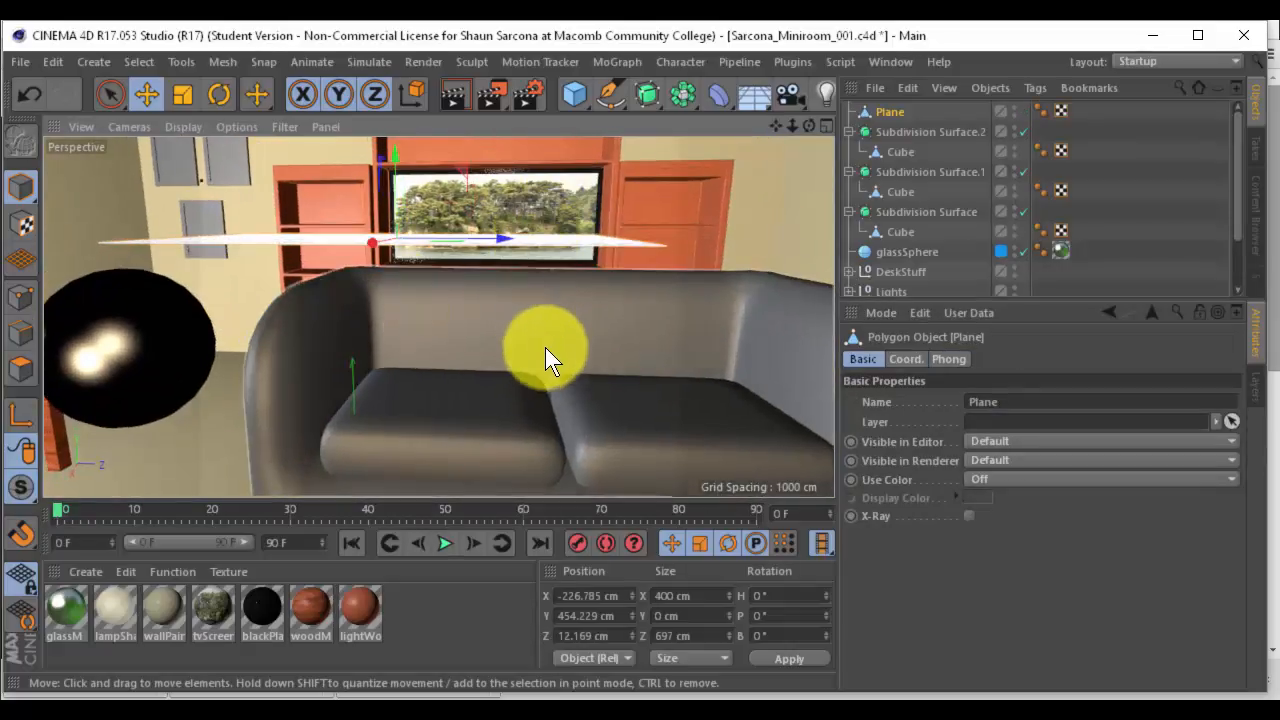
left_click(895, 111)
right_click(895, 111)
mouse_move(958, 203)
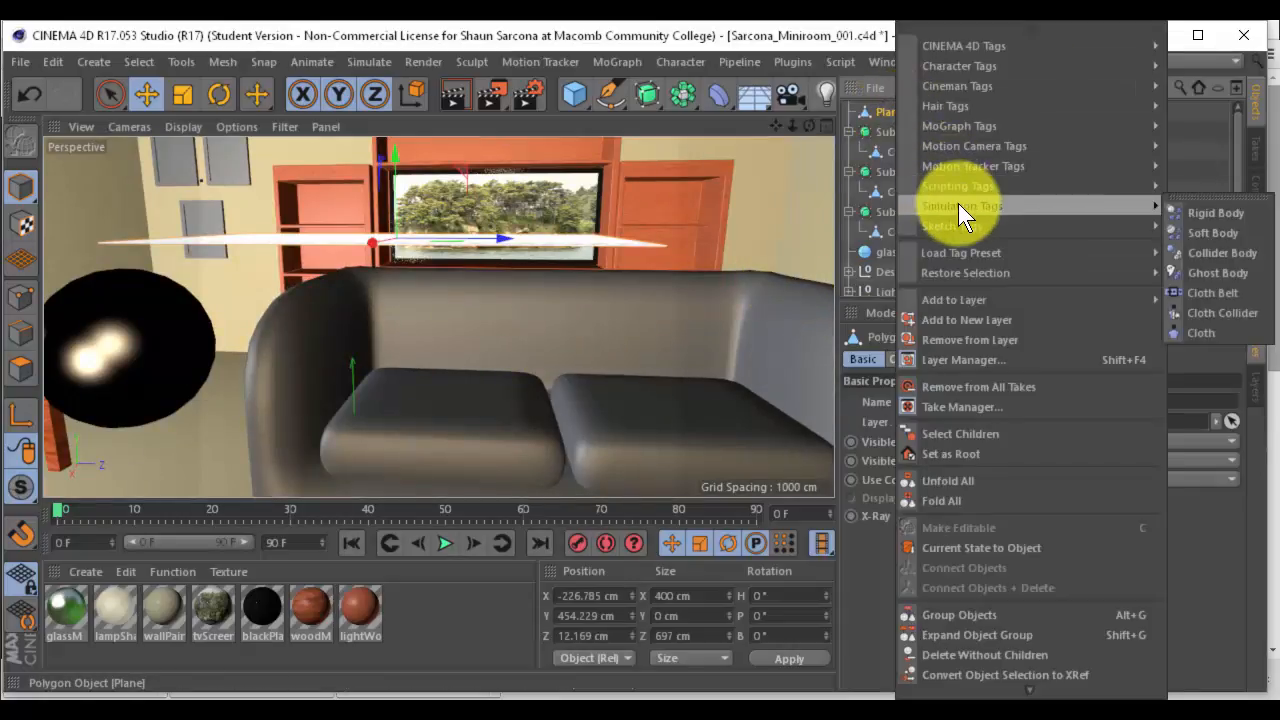
left_click(1221, 332)
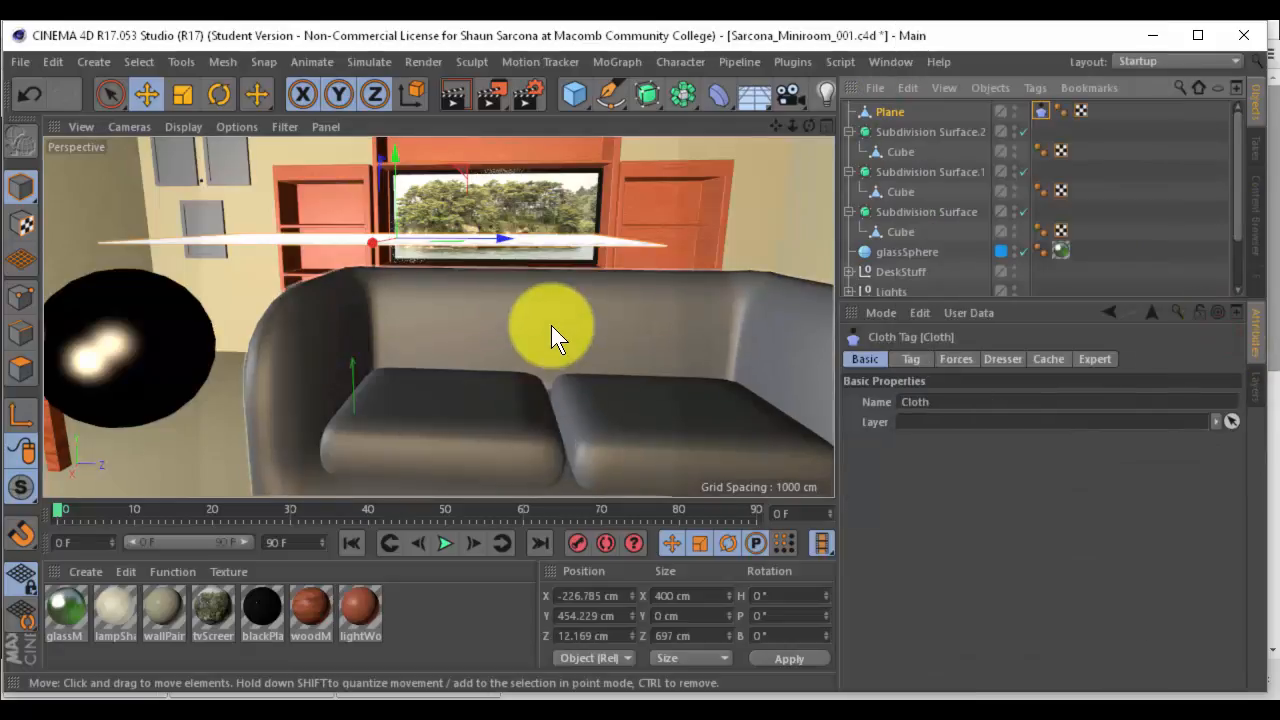
left_click(445, 543)
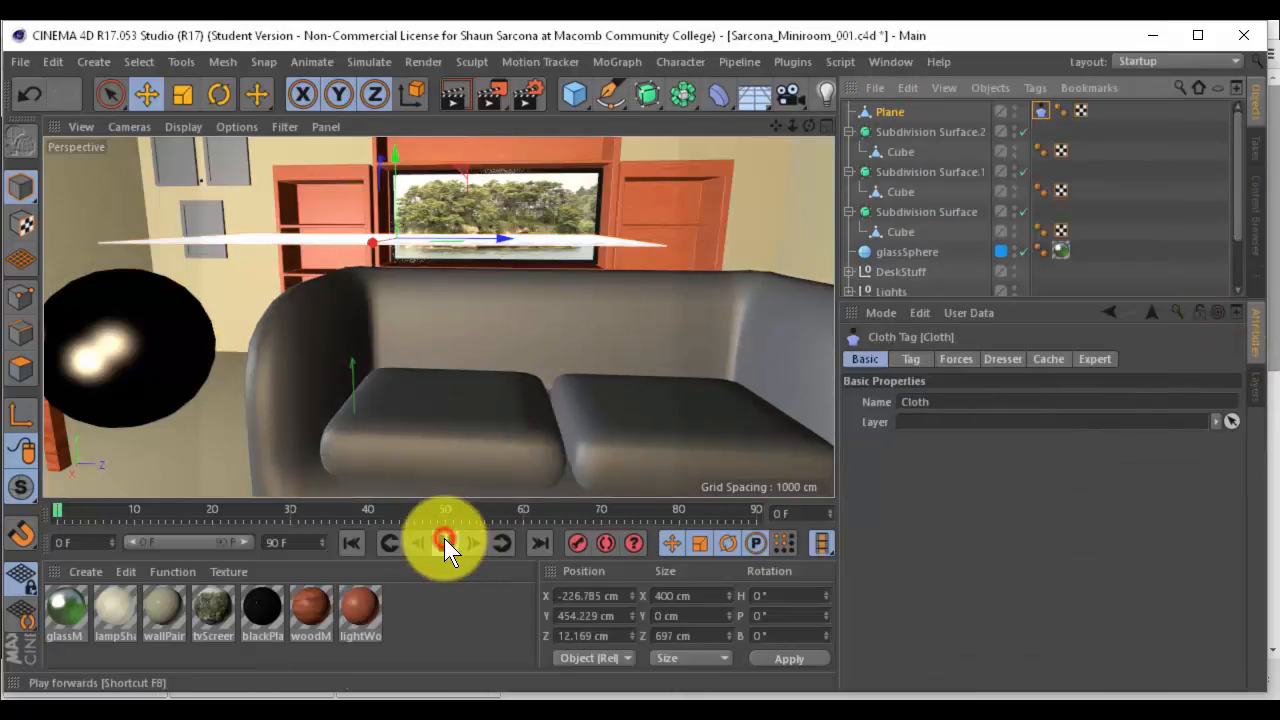
left_click(445, 541)
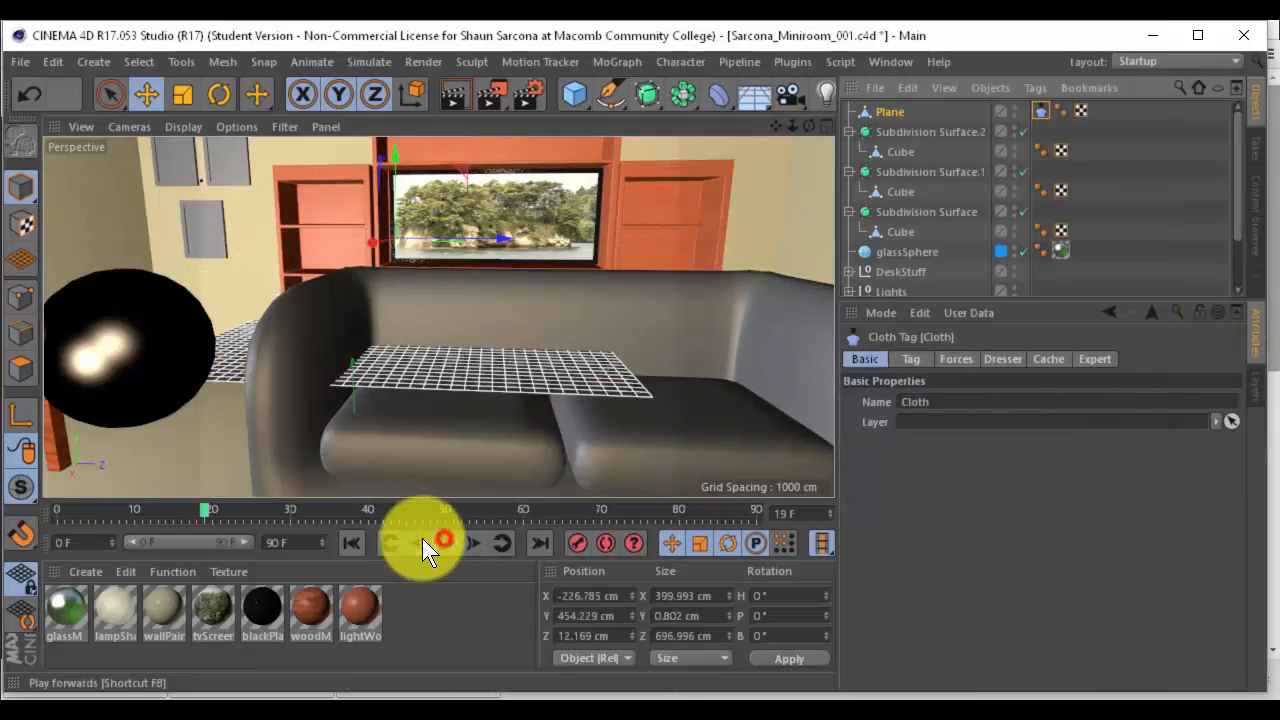
Add Cloth Collider tags to the sofa's and both cushions' Subdivision Surface objects
left_click(458, 284)
left_click(466, 394, "shift")
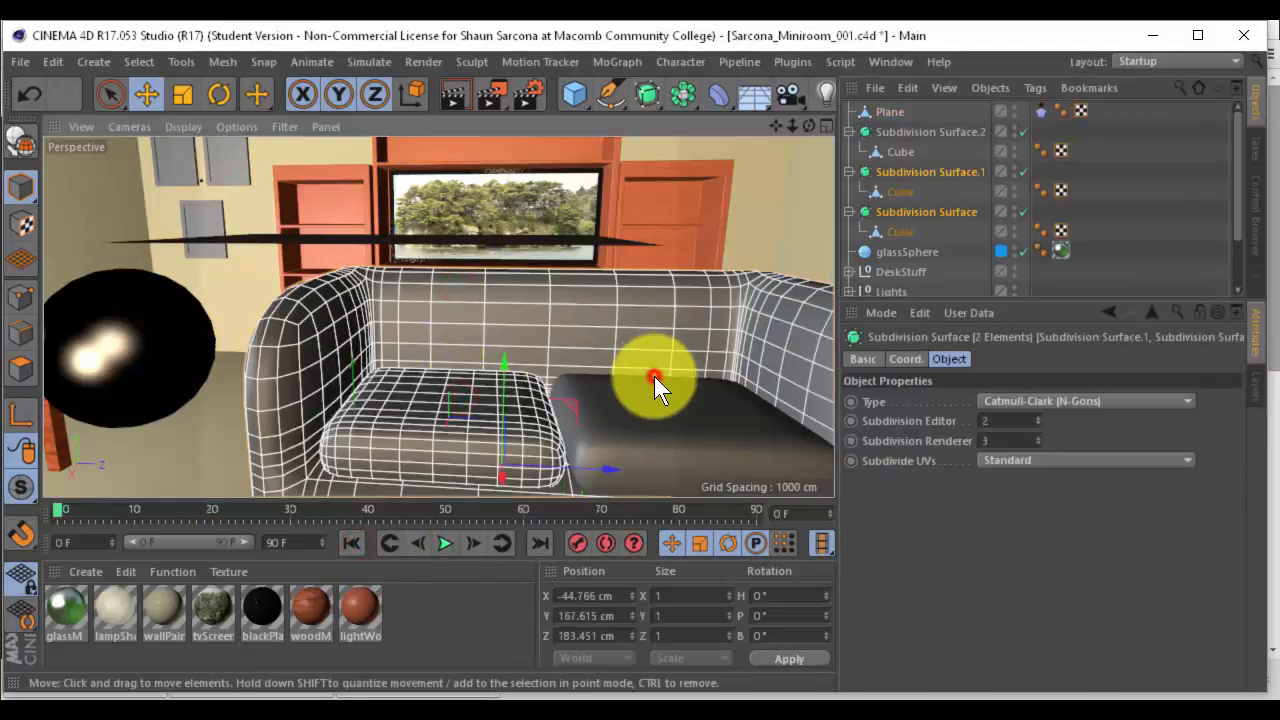
left_click(658, 401, "shift")
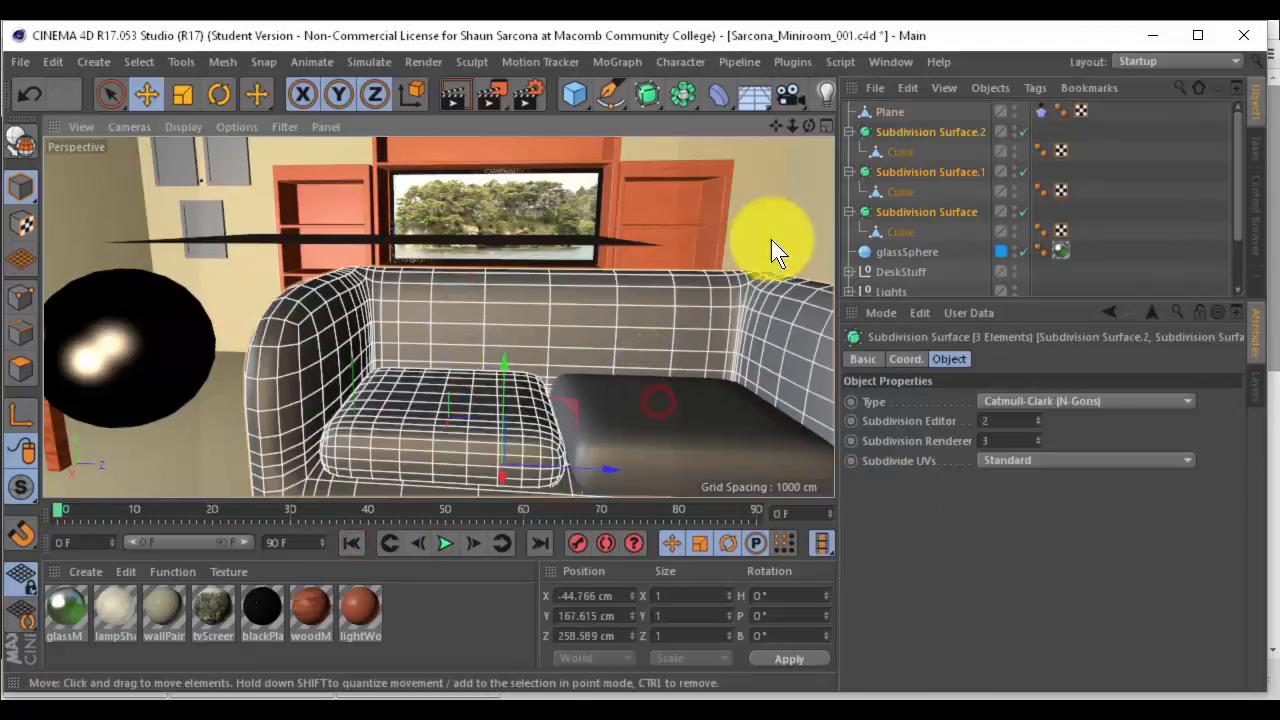
left_click(928, 132)
left_click(928, 172, "ctrl")
left_click(930, 211, "ctrl")
right_click(930, 211)
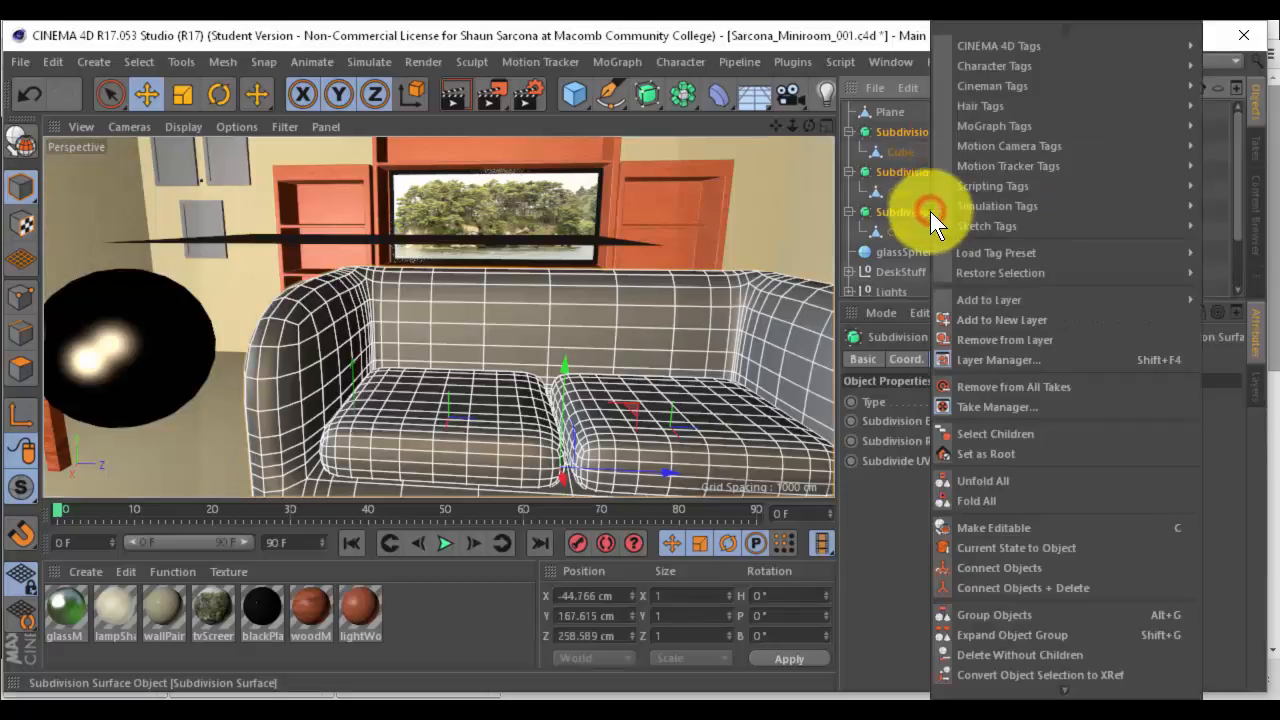
mouse_move(943, 206)
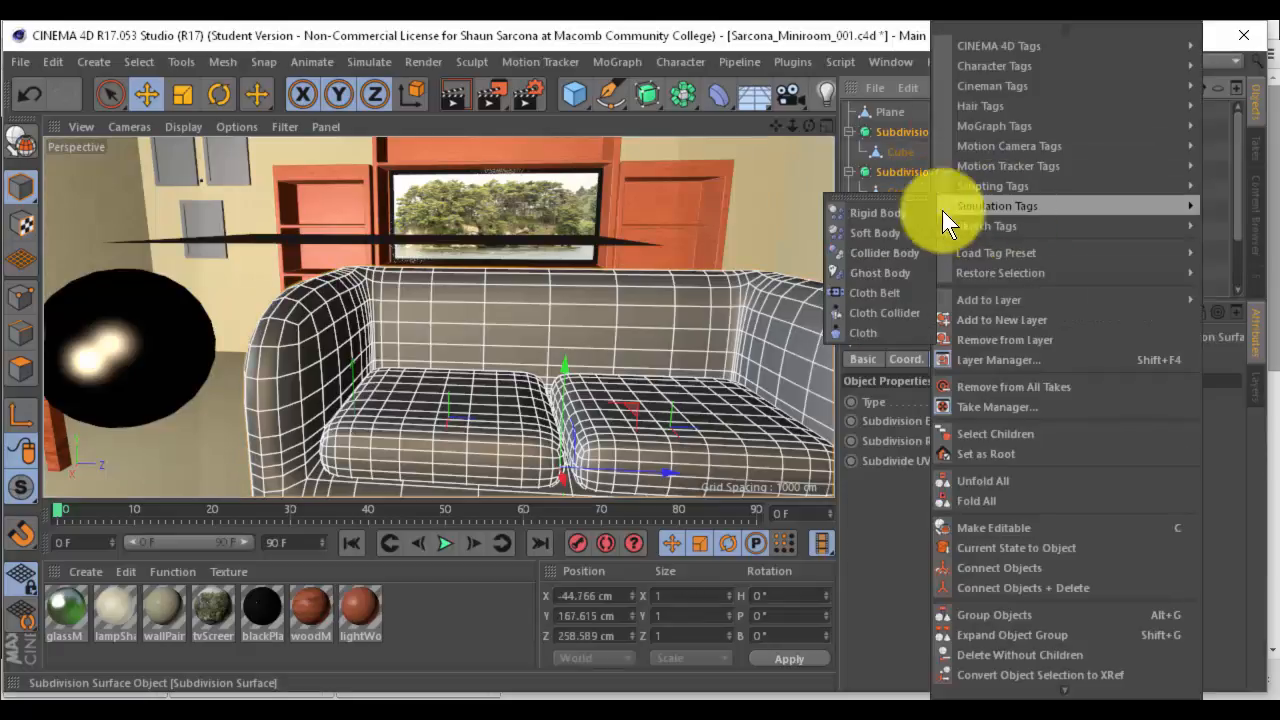
left_click(894, 310)
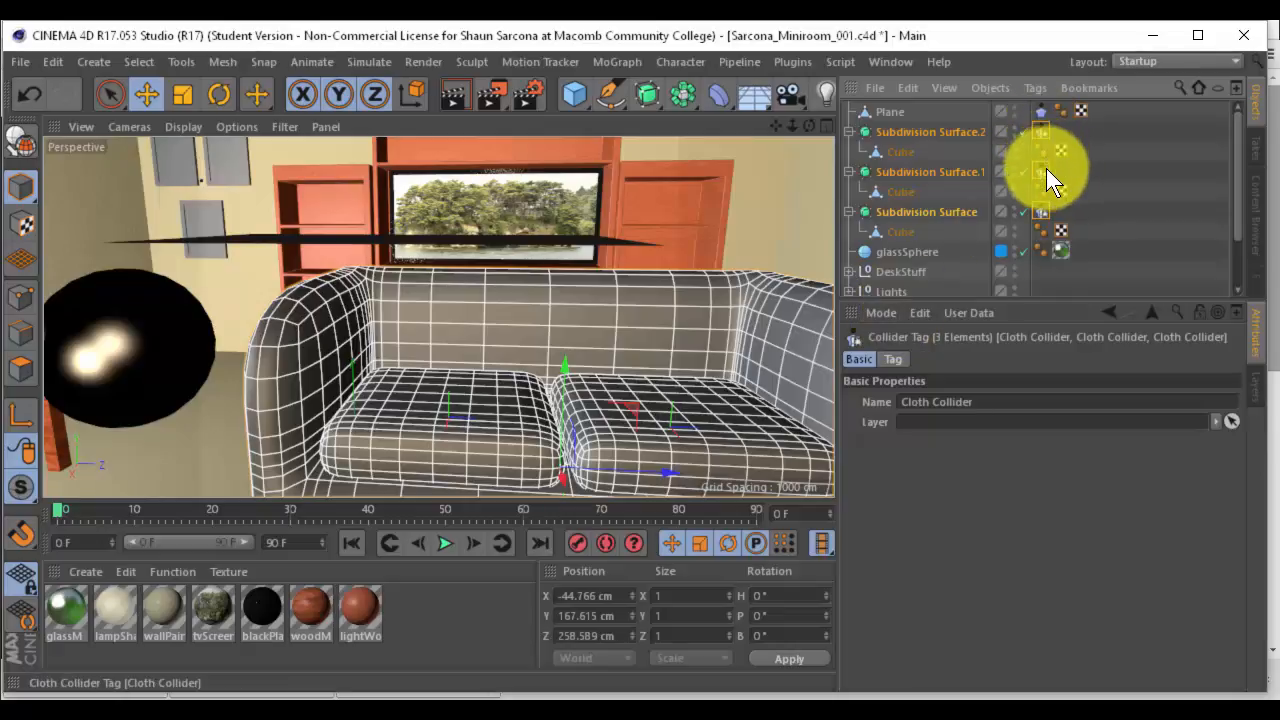
Play the cloth simulation to frame 61, pausing to examine how the plane drapes over the armrest and backrest
left_click(1040, 111)
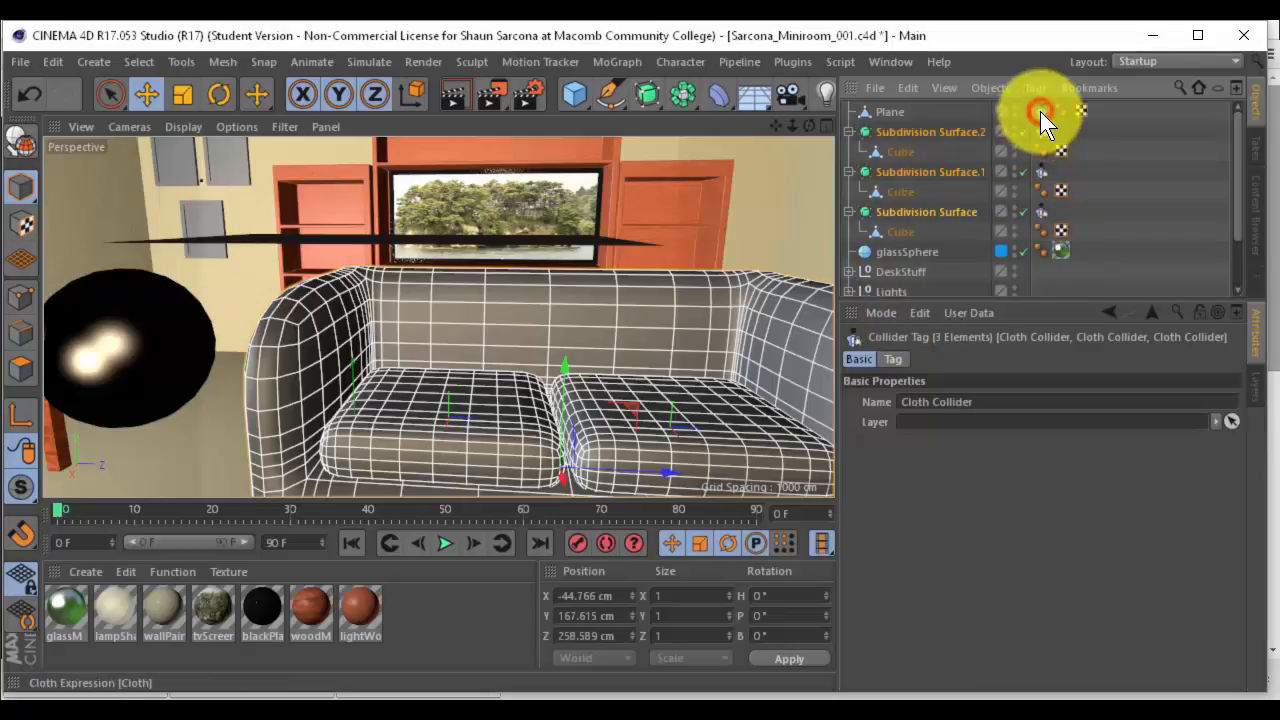
left_click(445, 541)
scroll(524, 434, "up", 3)
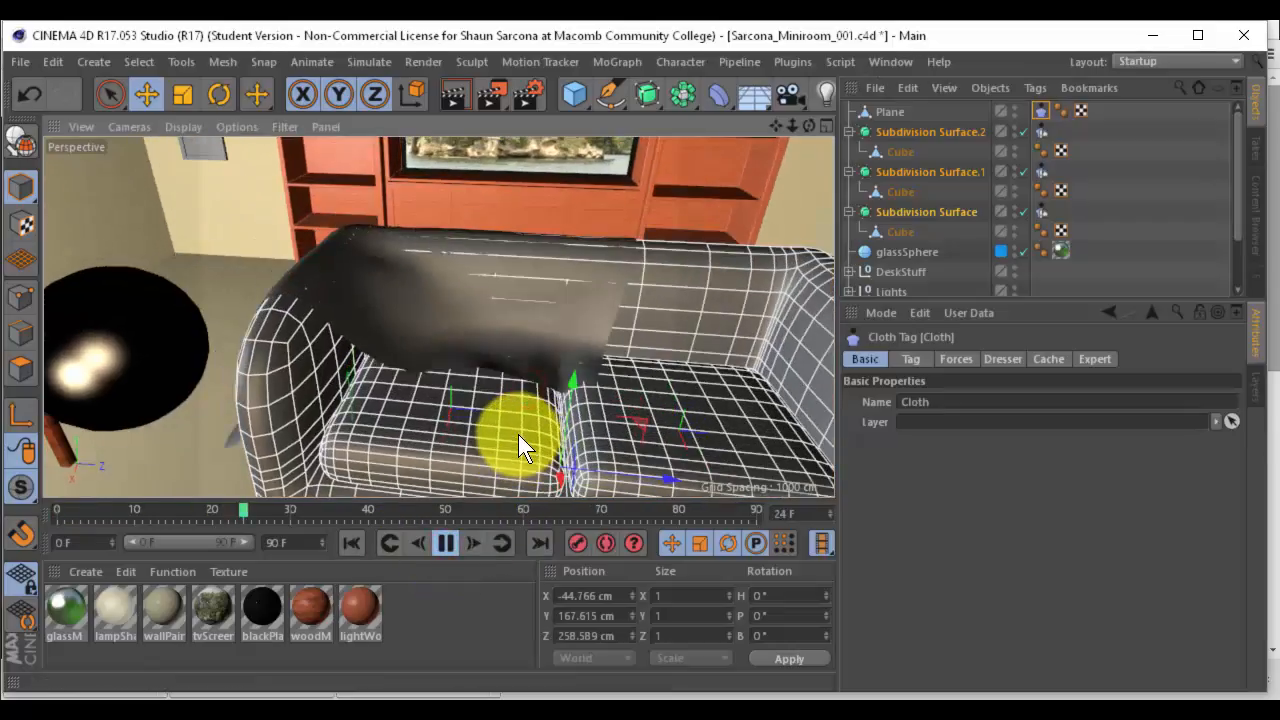
left_click(445, 541)
left_click_drag(466, 406, 524, 409, "alt")
left_click(540, 310)
left_click(452, 543)
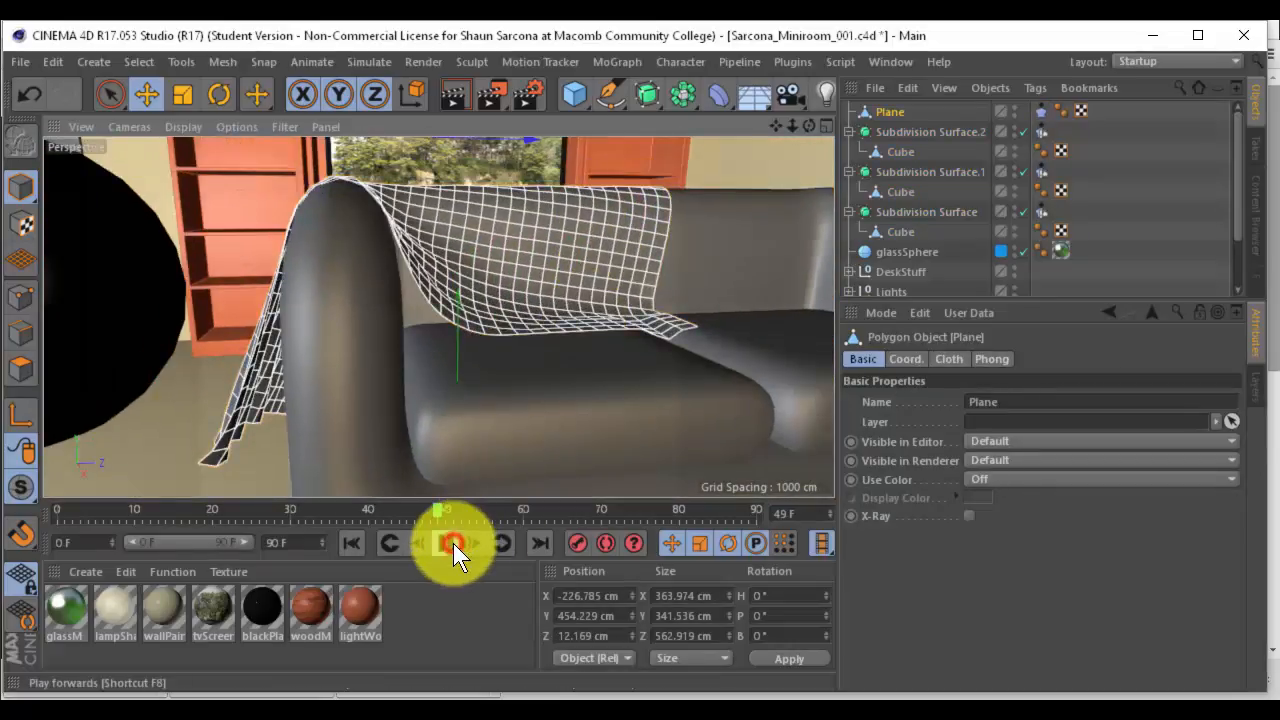
left_click(447, 543)
left_click_drag(641, 333, 564, 413, "alt")
left_click(745, 222)
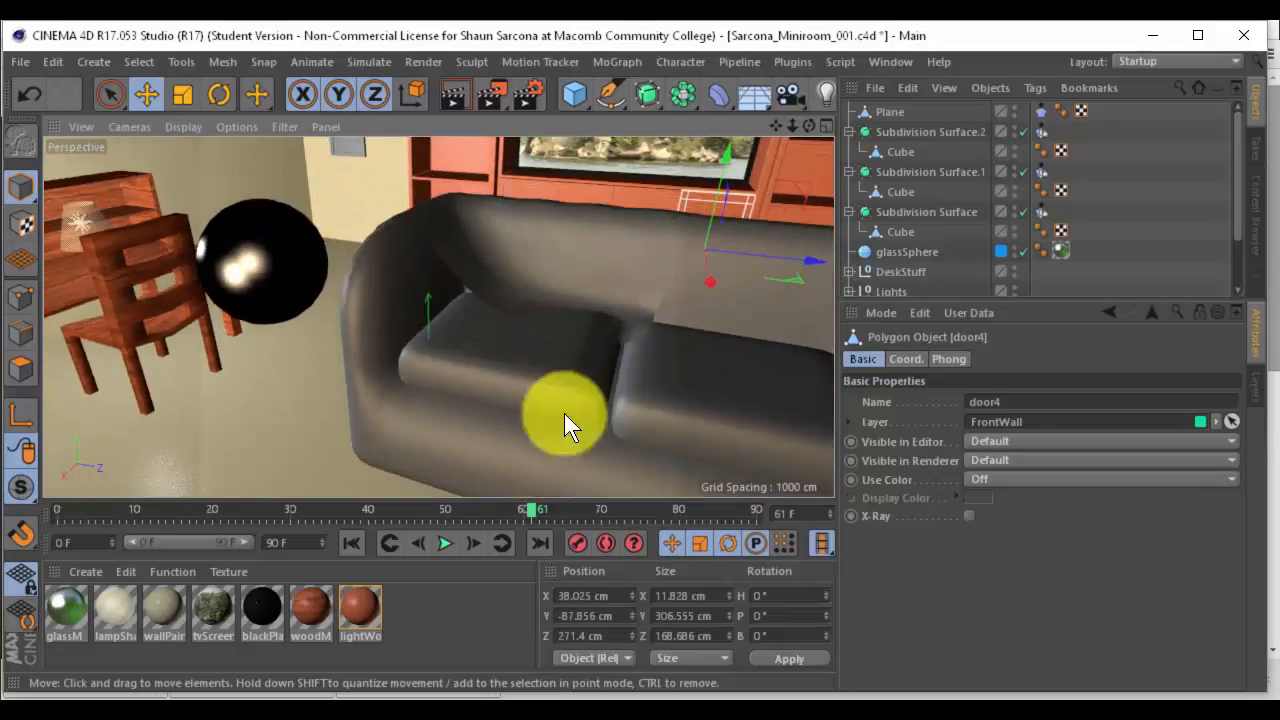
Rewind the animation to frame 0 and shift the cloth plane along Z to about 103 cm
left_click(355, 542)
left_click_drag(485, 405, 468, 325, "alt")
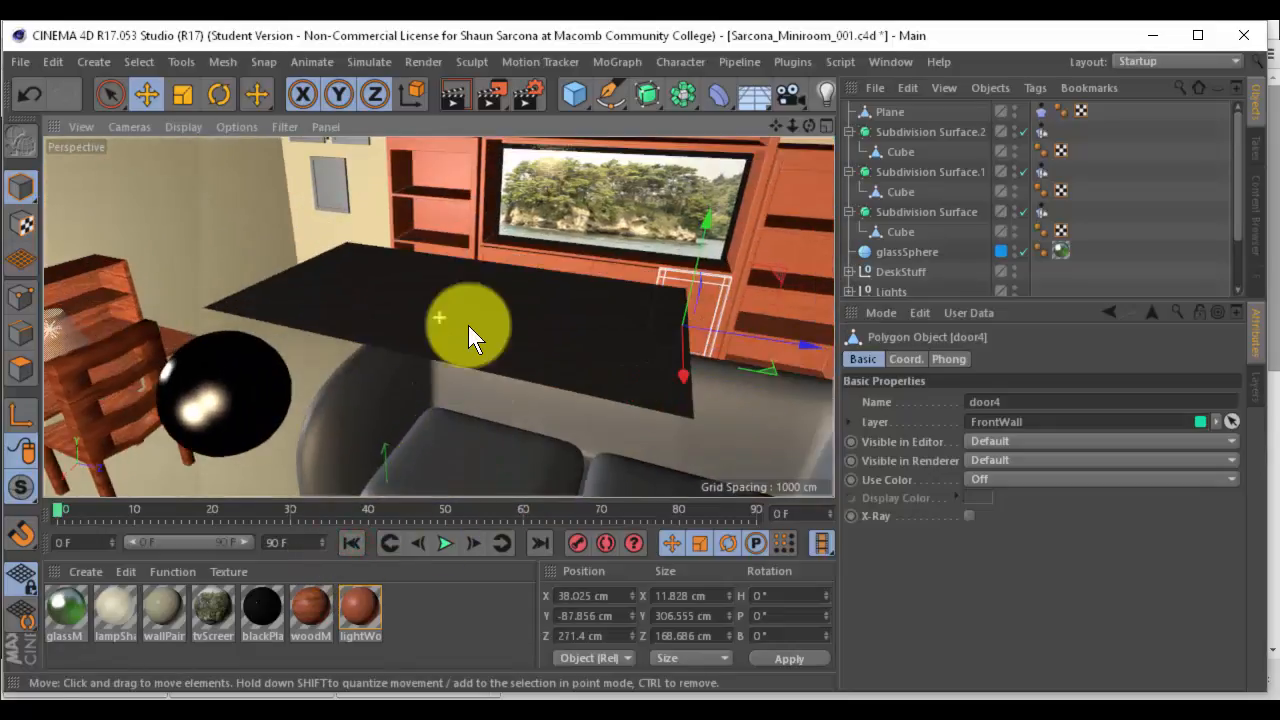
left_click(523, 318)
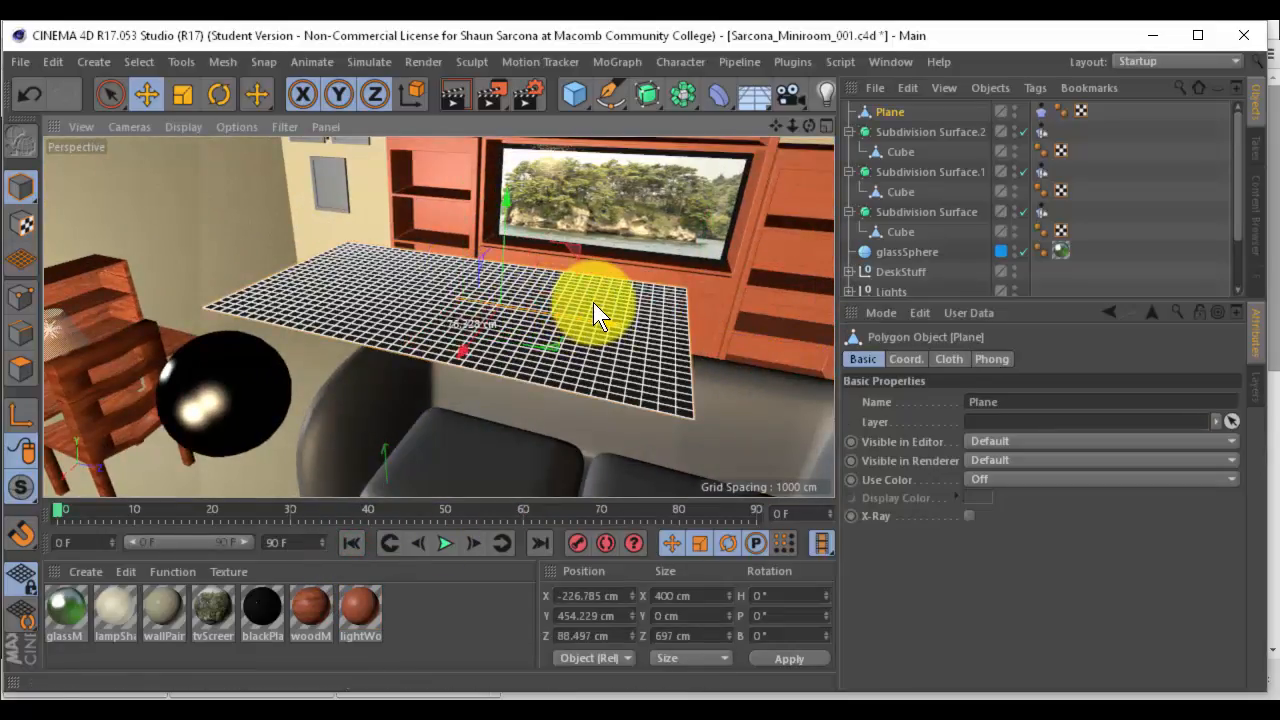
left_click(891, 108)
left_click_drag(604, 318, 636, 325, "alt")
mouse_move(636, 325)
left_mouse_down("alt")
mouse_move(656, 361)
mouse_move(638, 334)
left_mouse_up("alt")
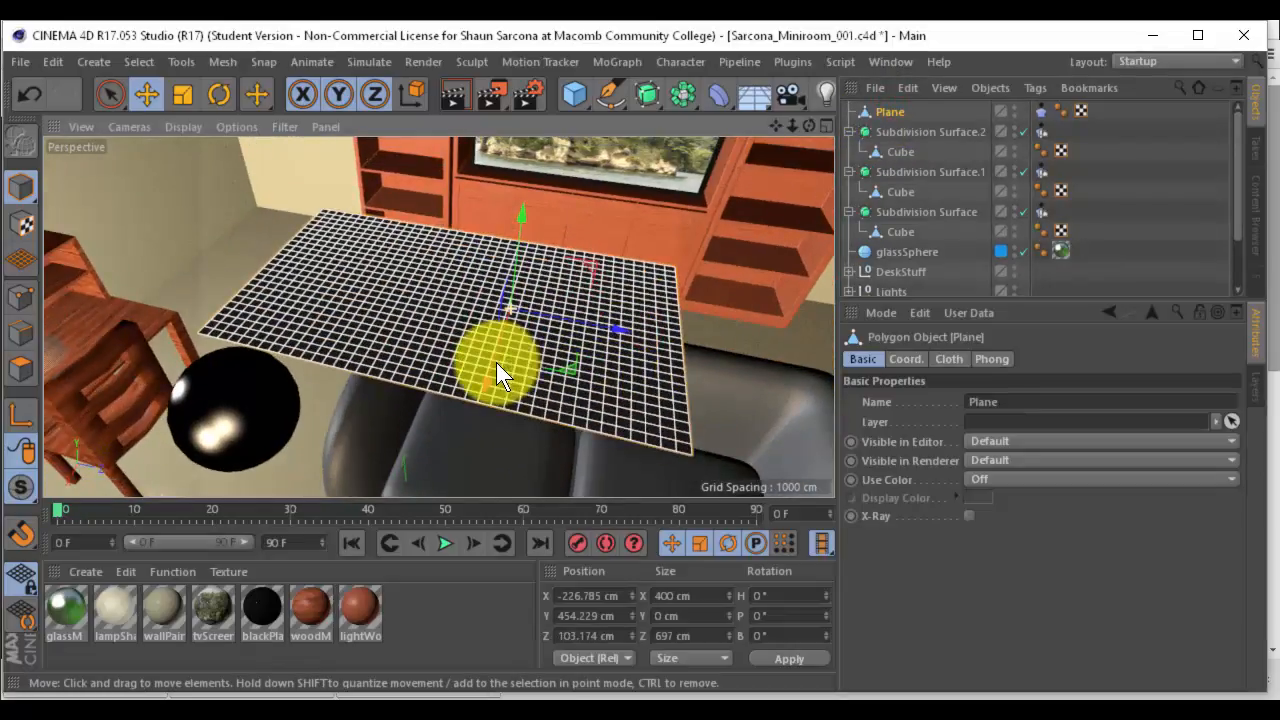
Play the cloth simulation briefly, rewind it, and try shifting the plane along Z to about 20 cm
left_click(443, 542)
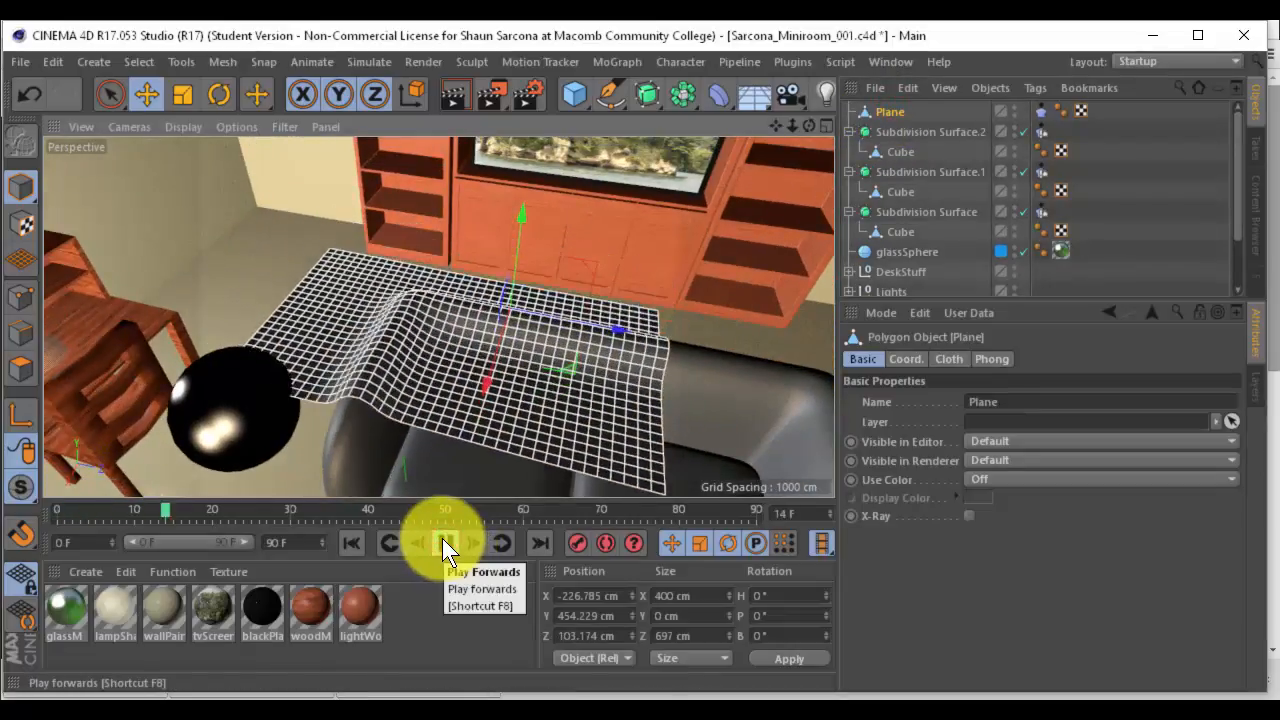
left_click(354, 542)
left_click_drag(599, 317, 562, 322, "alt")
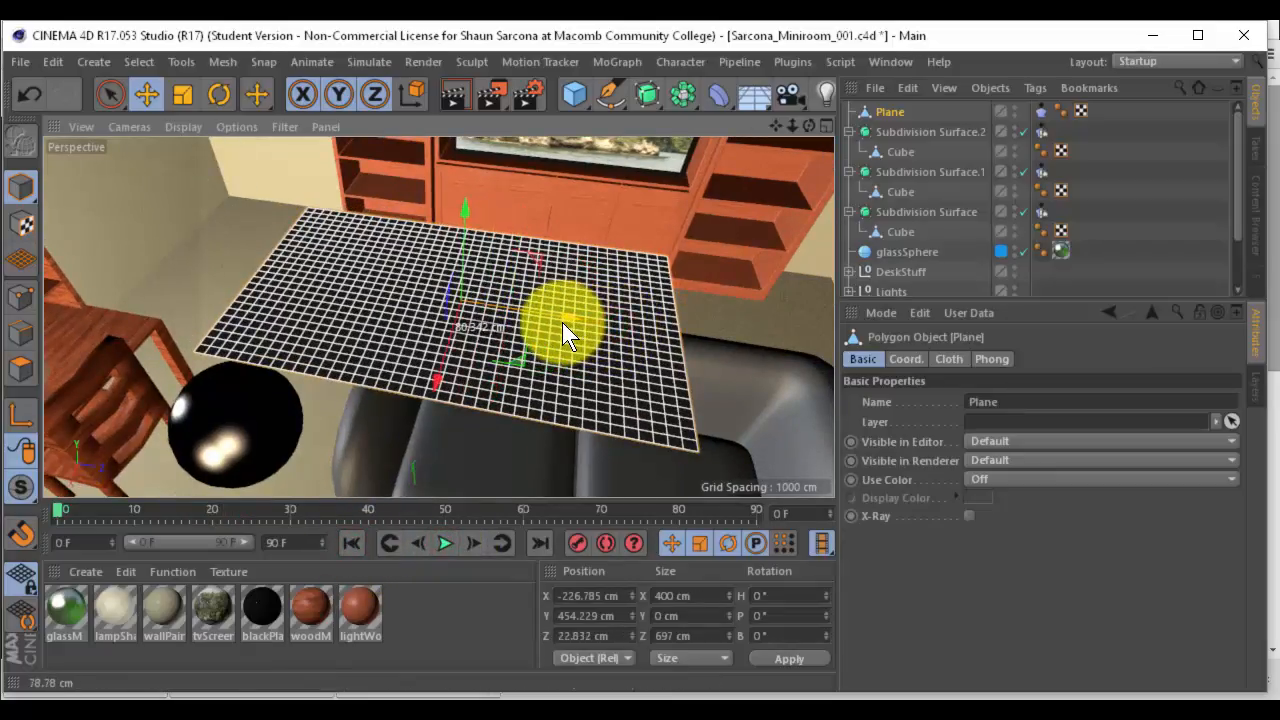
left_click(903, 358)
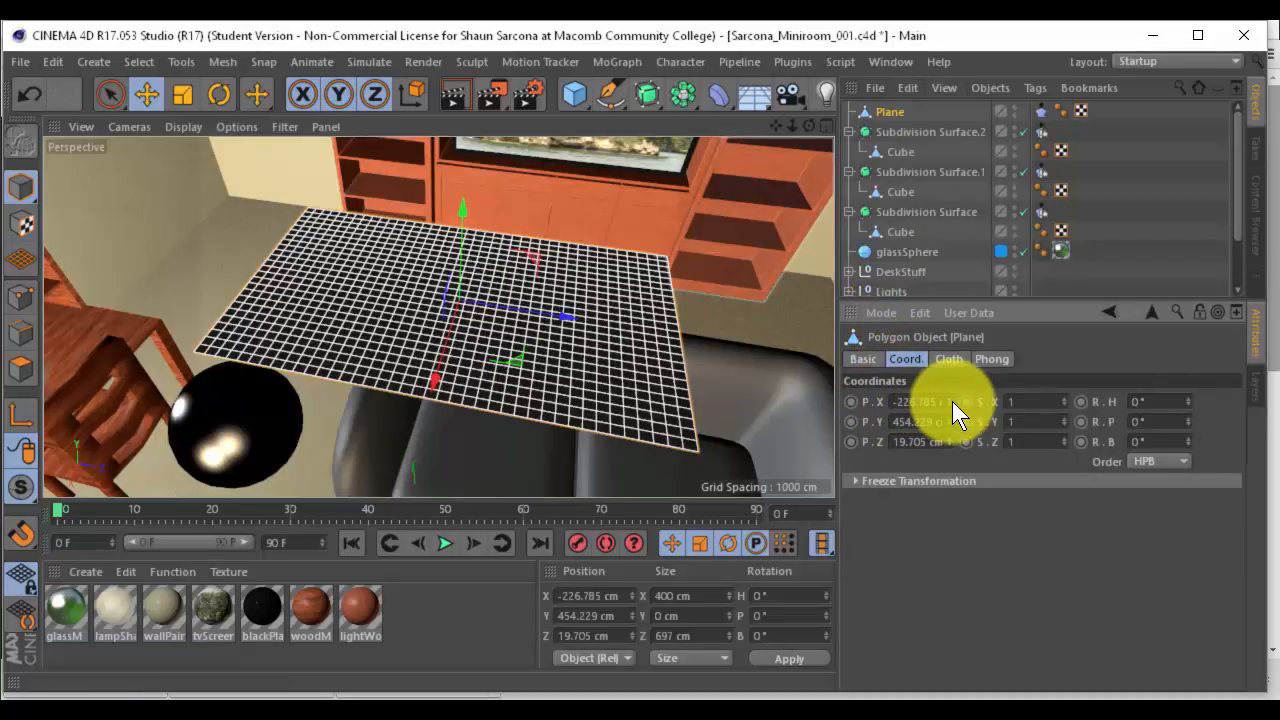
left_click_drag(950, 438, 950, 441)
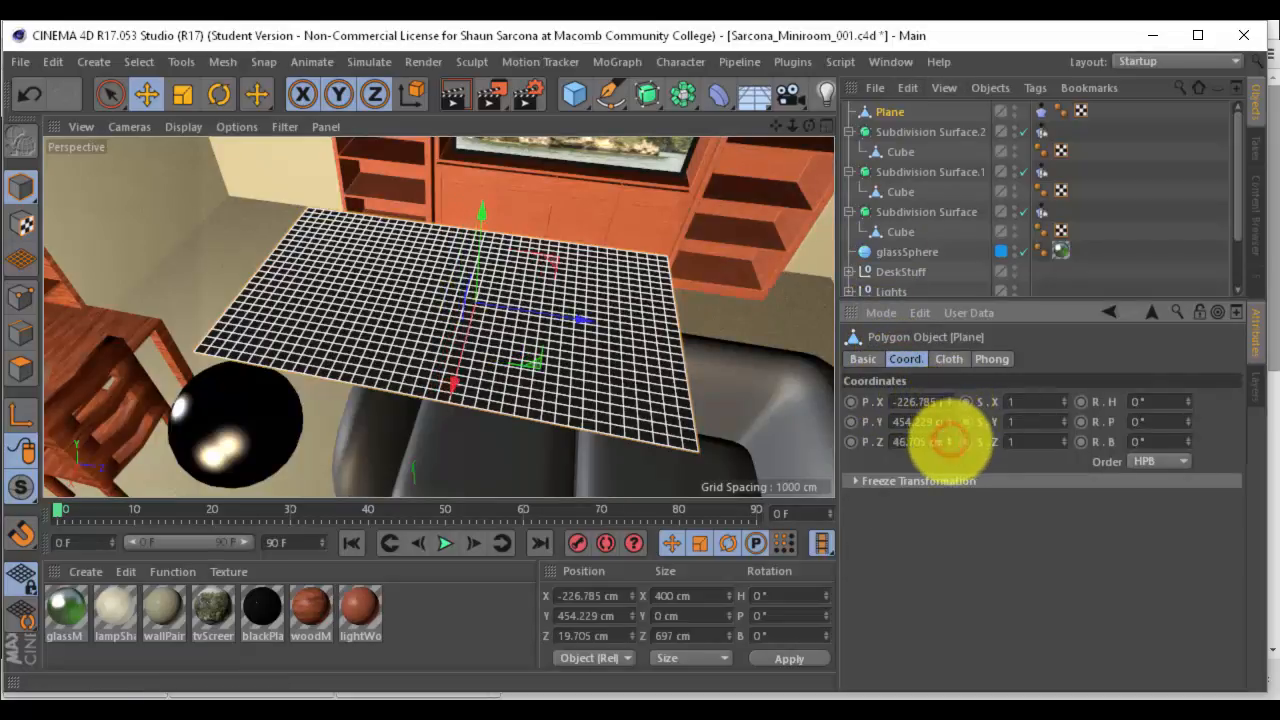
Remove the plane's Cloth tag and move the plane to about X -189 cm and Z 107 cm
left_click(1040, 110)
key("Delete")
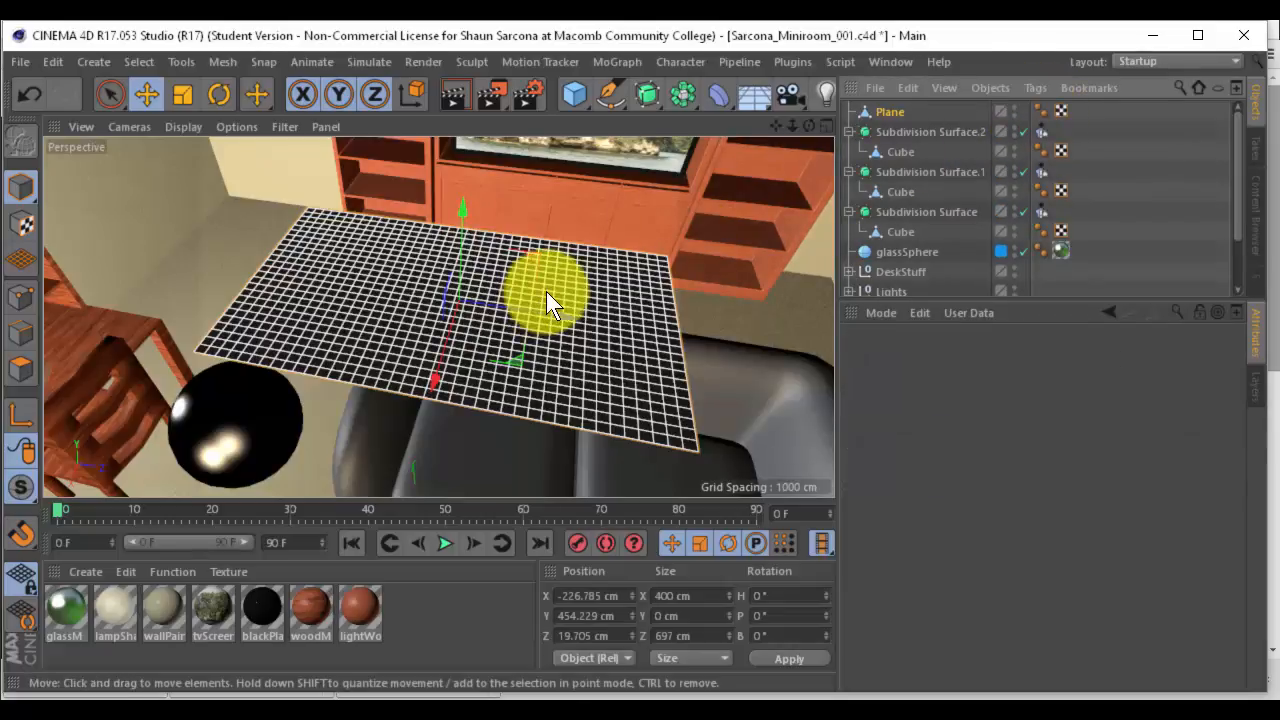
left_click(541, 312)
left_click_drag(548, 313, 501, 364)
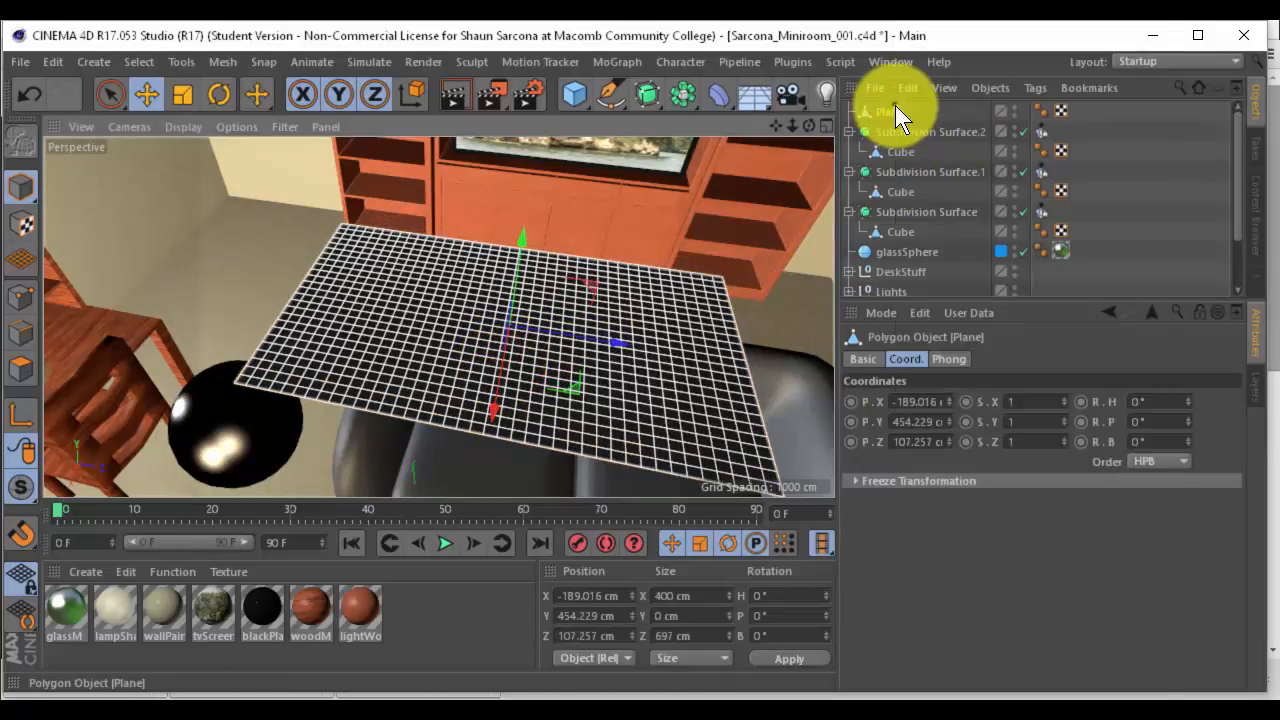
Add a Cloth simulation tag to the repositioned plane
right_click(894, 110)
mouse_move(980, 206)
left_click(1203, 333)
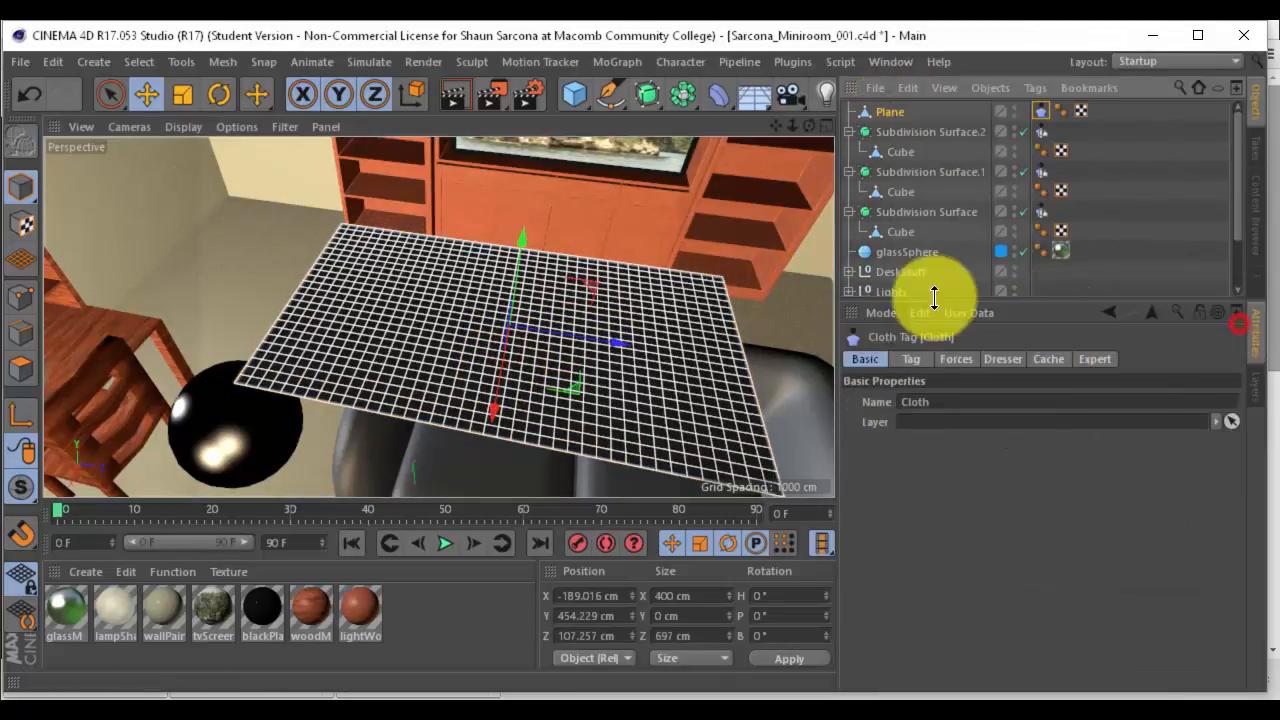
Play the cloth simulation to frame 57, stop it there, and inspect the drape over the sofa from the front
left_click_drag(686, 281, 634, 274, "alt")
key("alt+v")
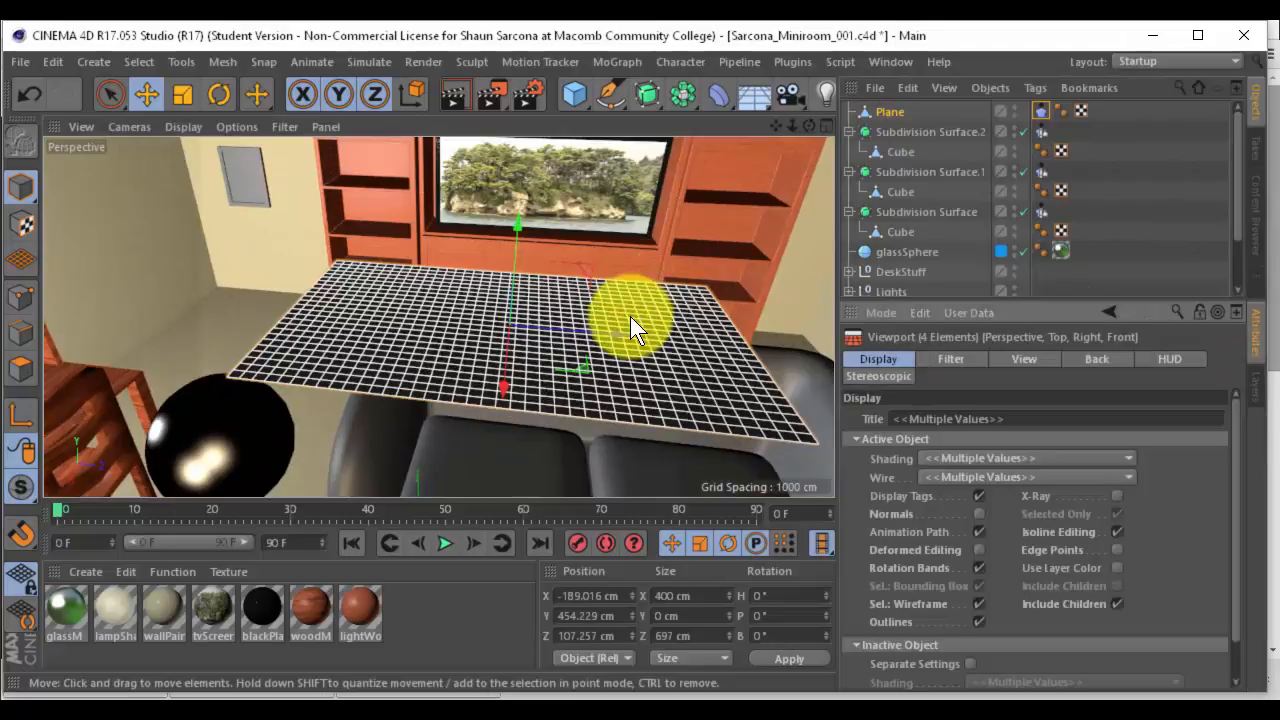
left_click(443, 543)
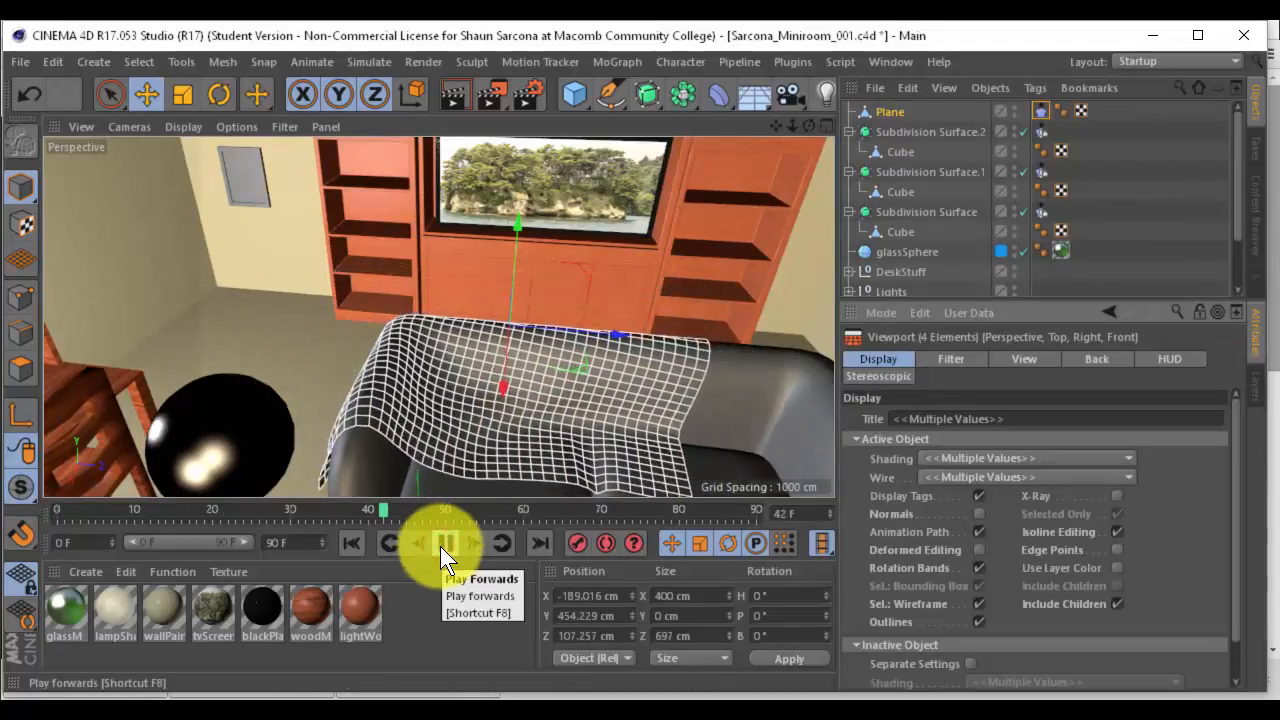
left_click(443, 543)
left_click_drag(546, 406, 453, 373, "alt")
left_click(453, 373)
left_click_drag(266, 314, 446, 230, "alt")
left_click(446, 230)
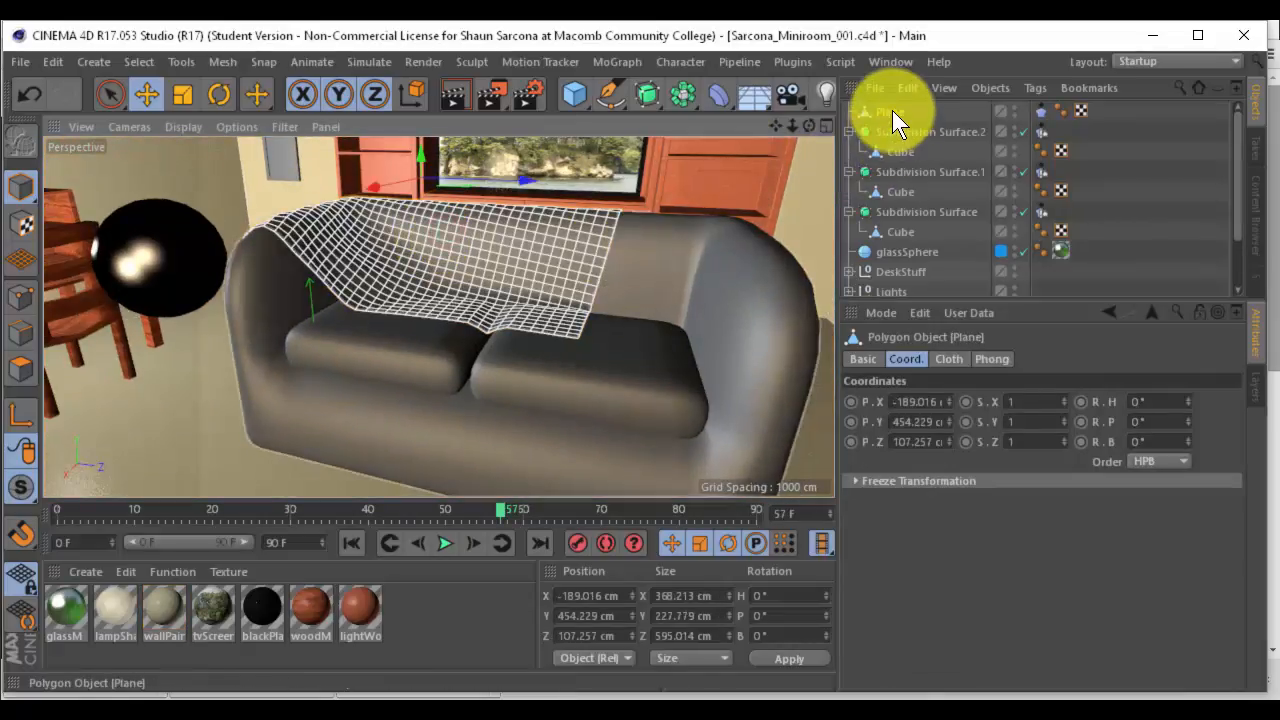
Replace the draped plane with a duplicate of itself and remove the duplicate's Cloth tag
left_click_drag(892, 110, 893, 123, "ctrl")
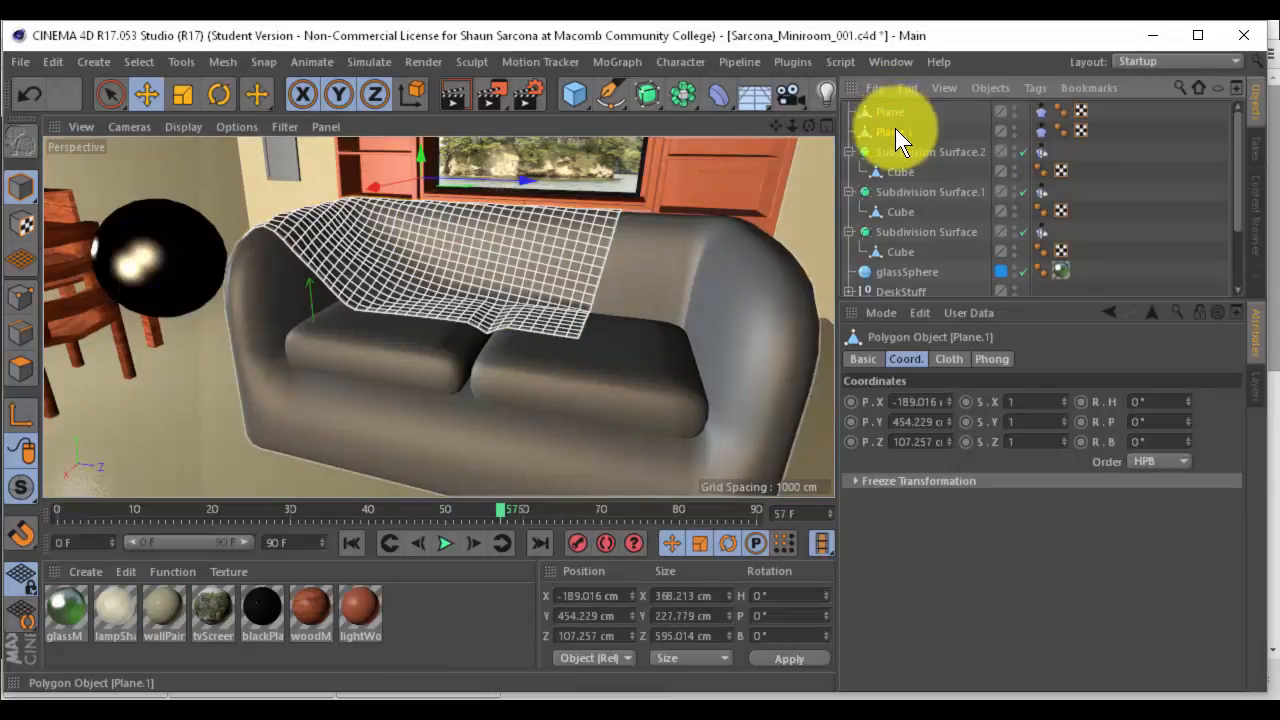
key("Delete")
left_click(1045, 110)
key("Delete")
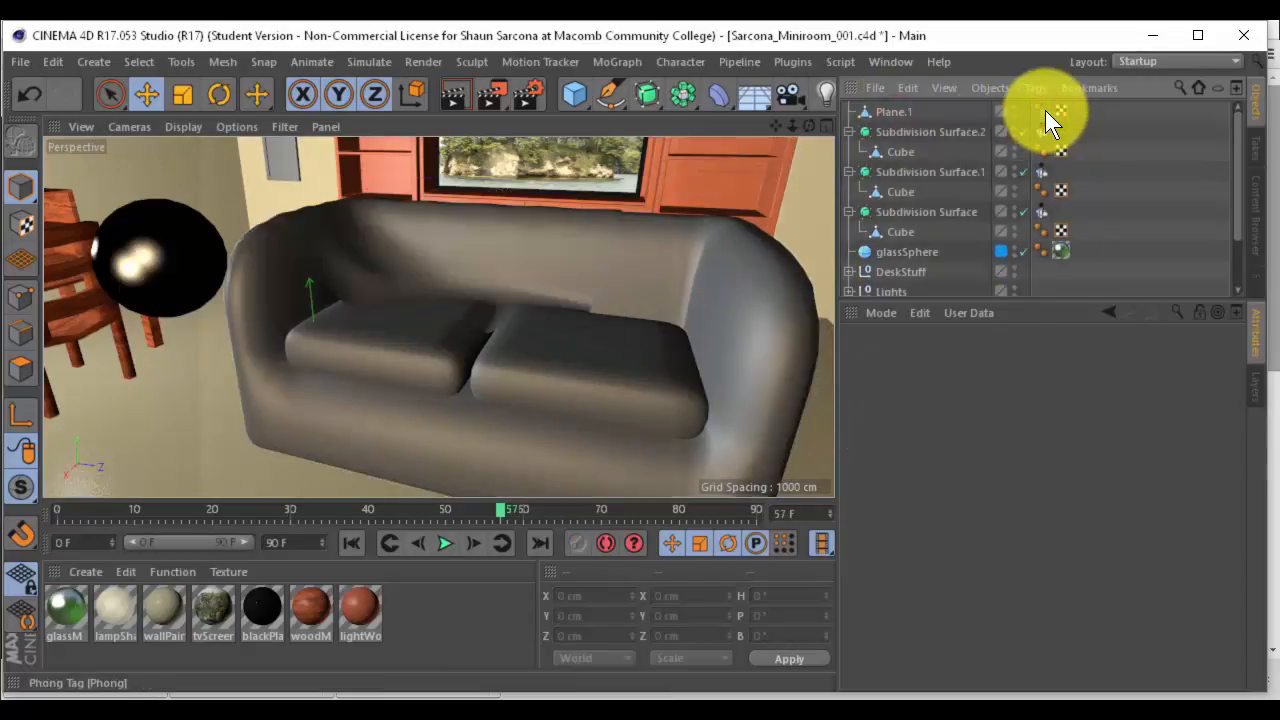
Delete the Cloth Collider tags from the sofa's and both cushions' Subdivision Surface objects
left_click(913, 132)
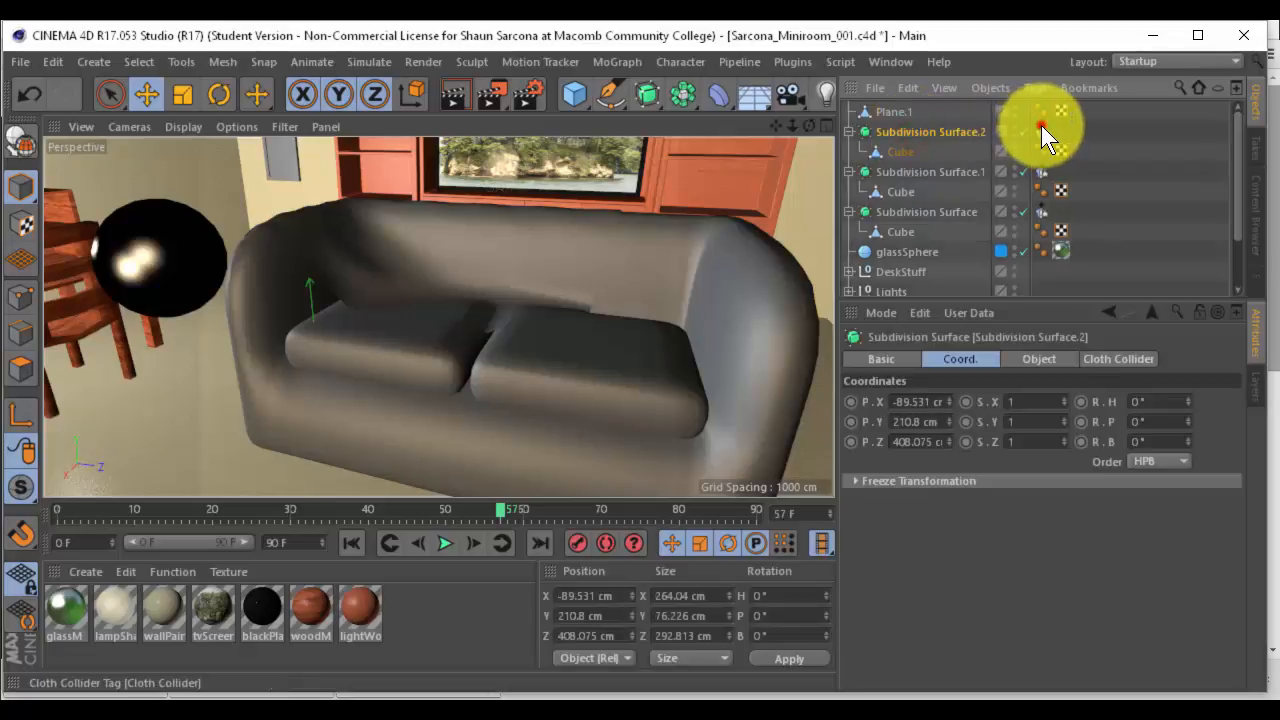
left_click(1041, 131)
key("Delete")
left_click(1042, 211)
key("Delete")
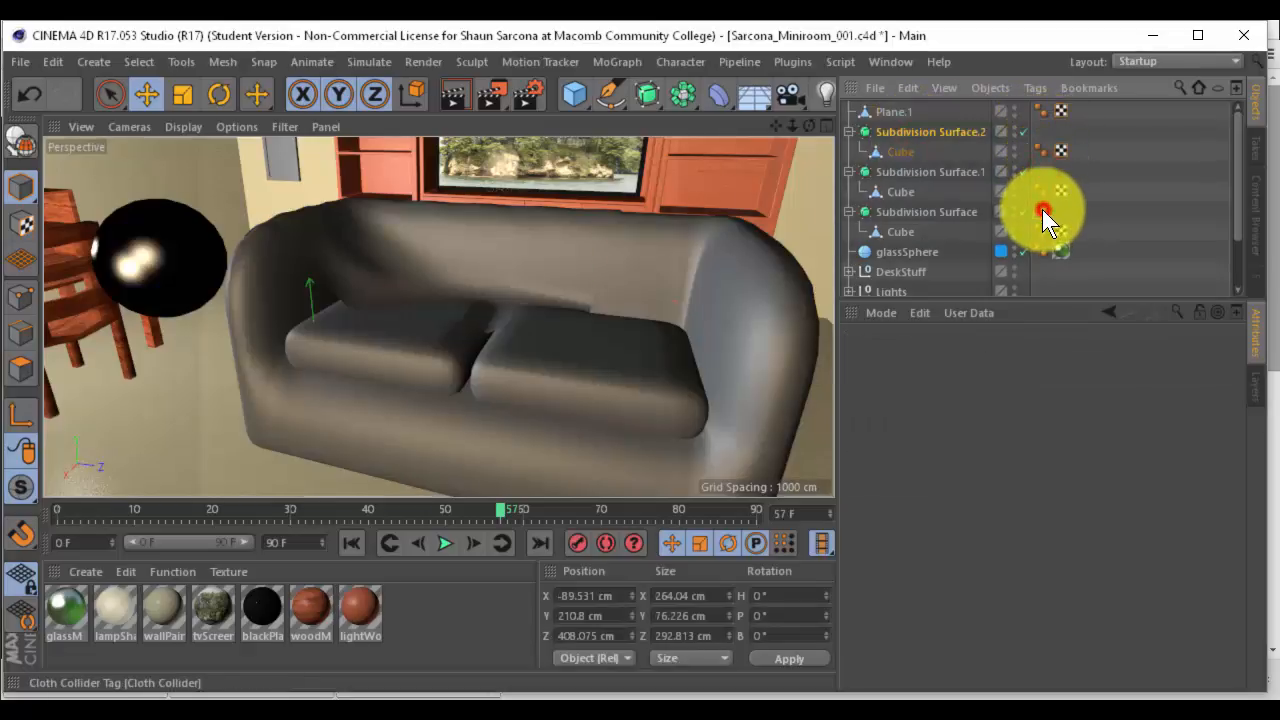
left_click(470, 275)
left_click_drag(429, 253, 452, 278, "alt")
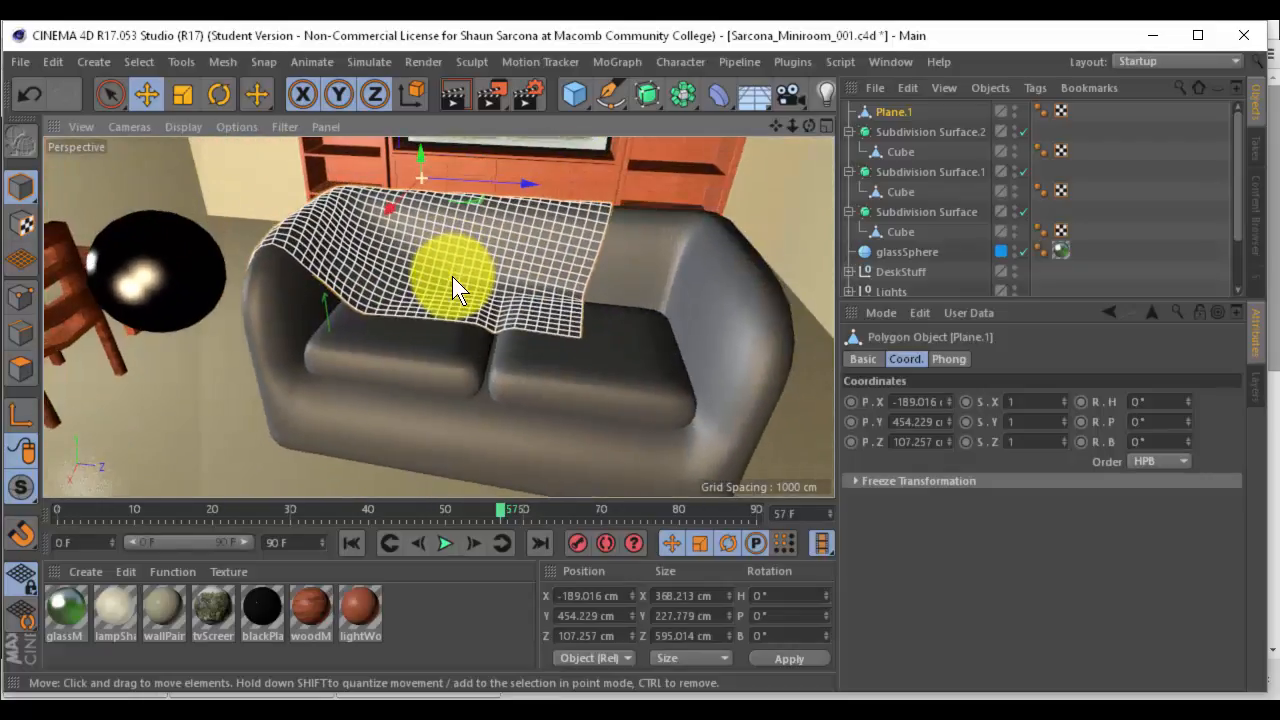
Create a new material for the draped plane, apply it, and name it blanketM
double_click(417, 601)
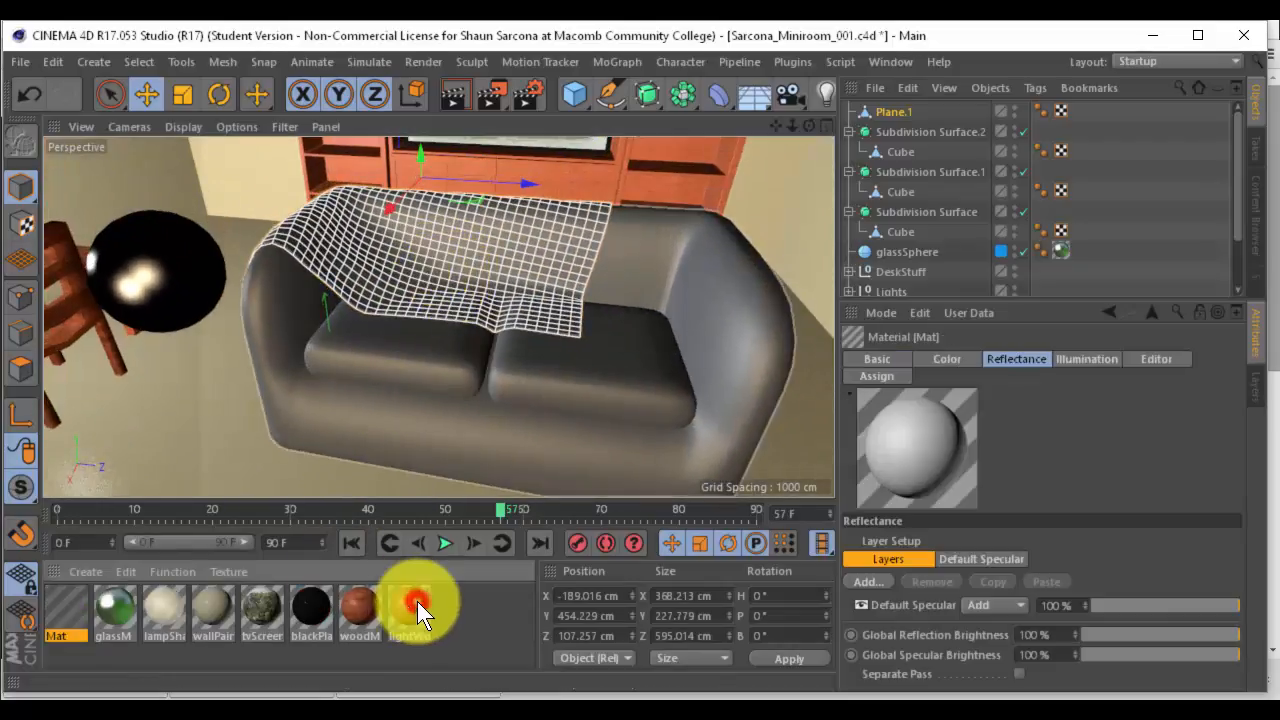
left_click_drag(63, 612, 454, 289)
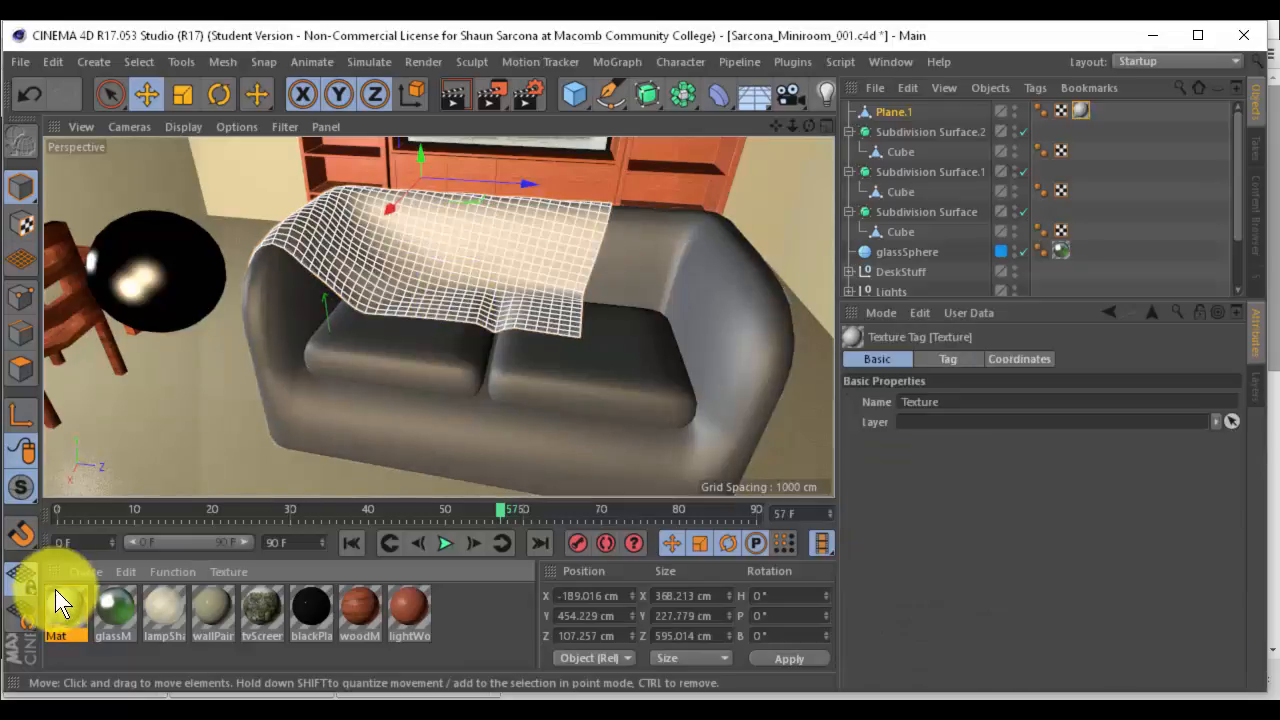
left_click(55, 592)
left_click(894, 357)
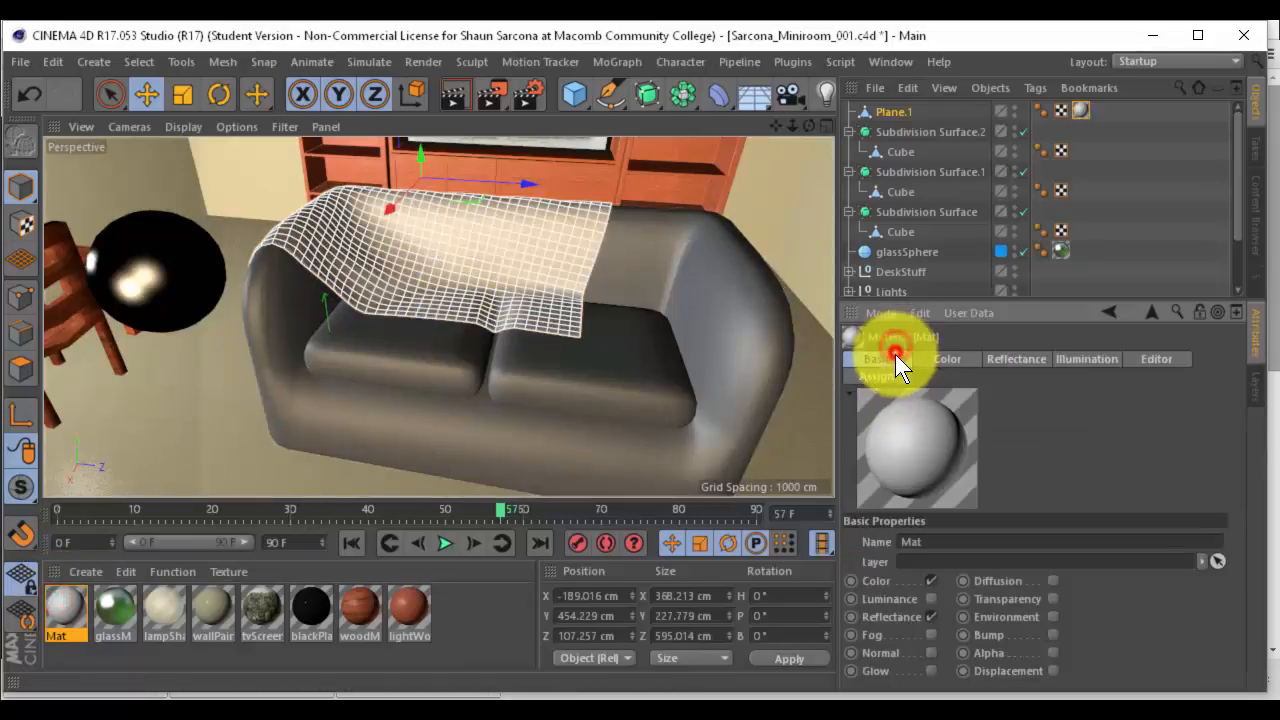
double_click(962, 540)
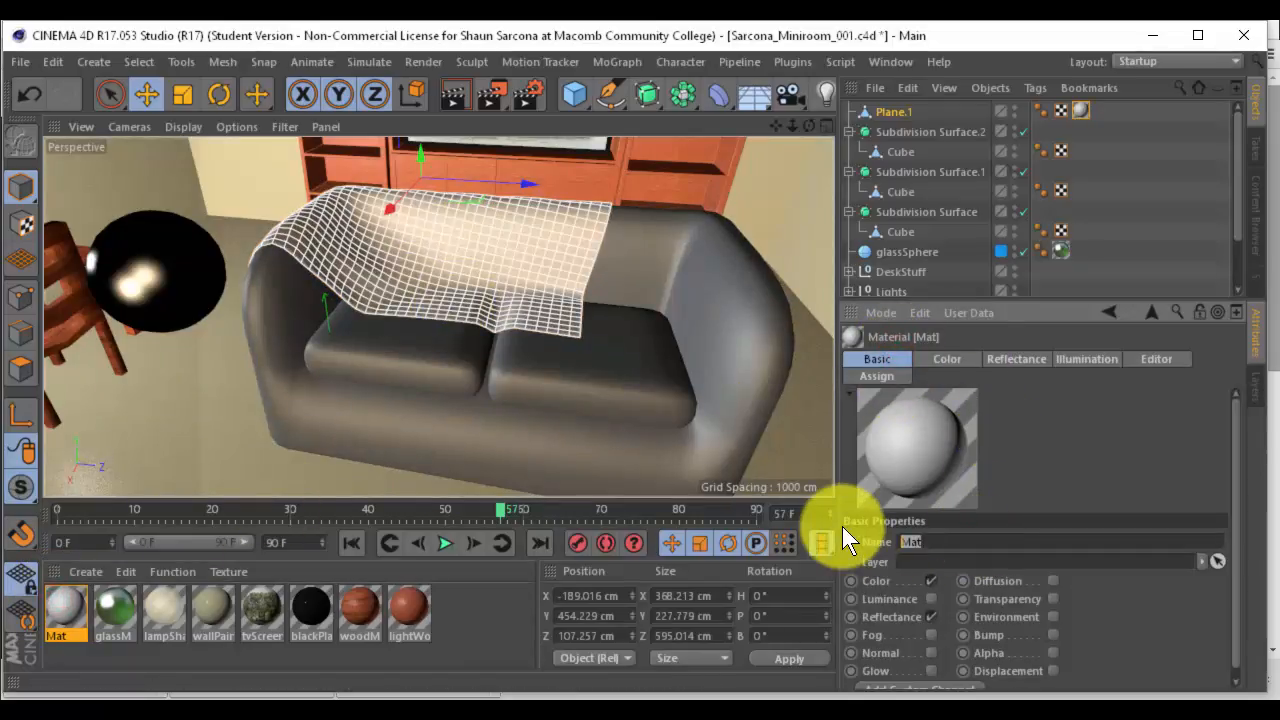
type("blanketMat")
key("BackSpace")
key("BackSpace")
key("Return")
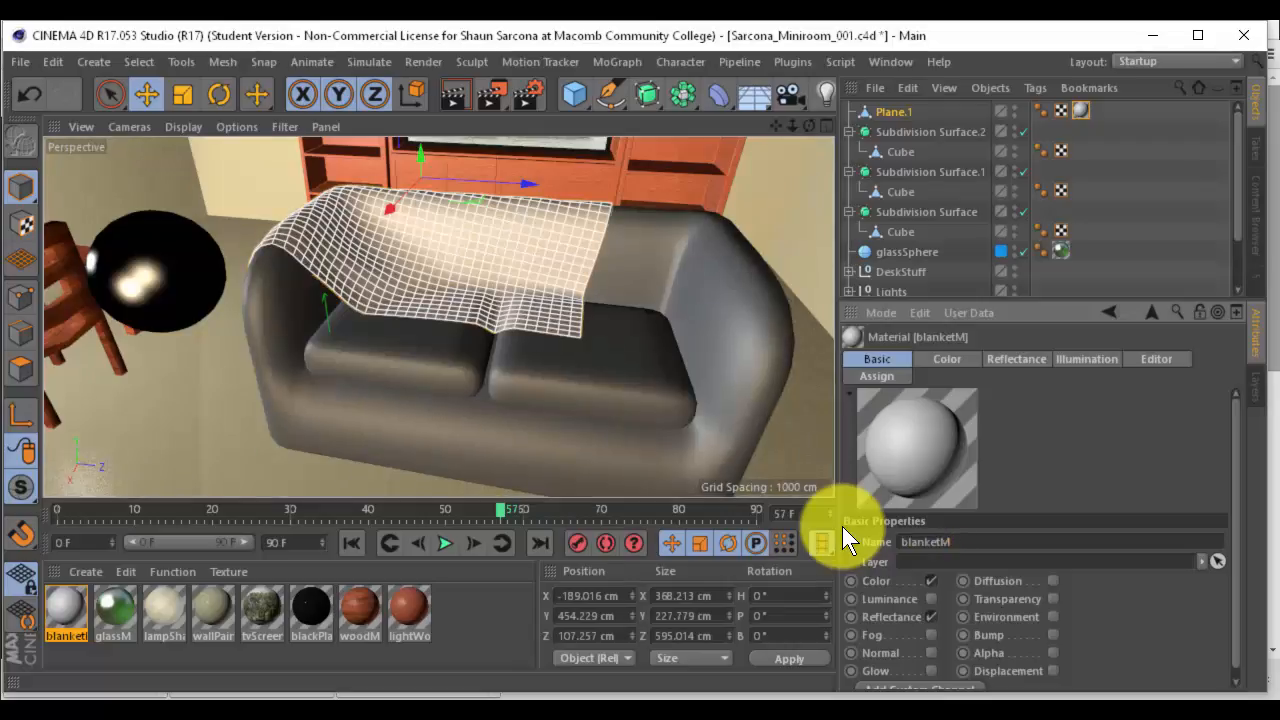
Show blanketM's color settings, then switch to textures.com in the browser and search for blanket, tapestry and carpet
left_click(945, 358)
left_click(275, 714)
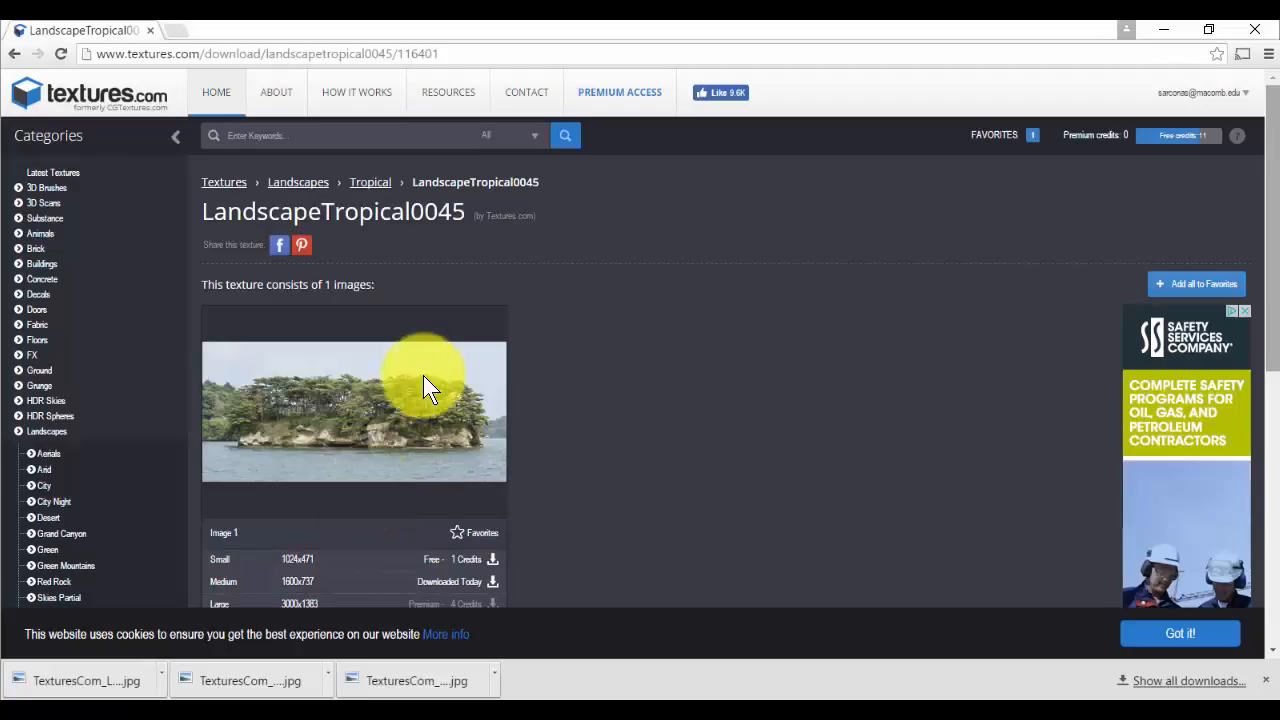
left_click(380, 177)
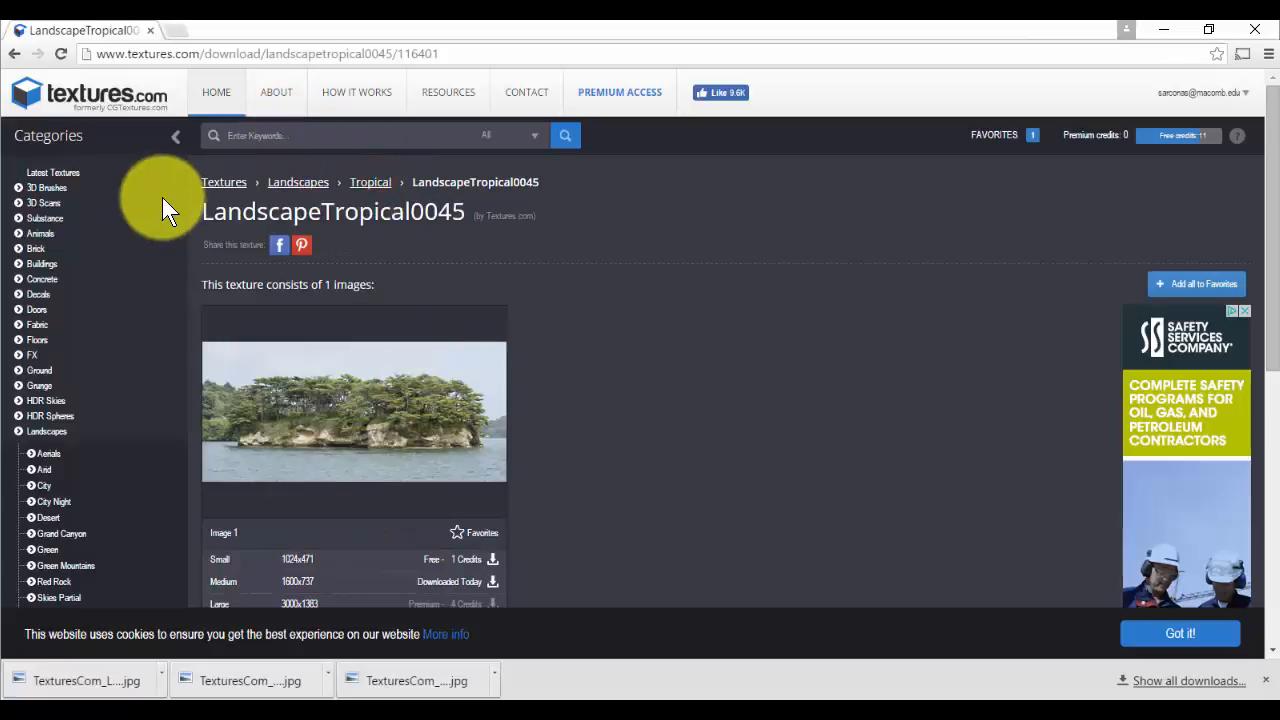
type("blanket")
key("Return")
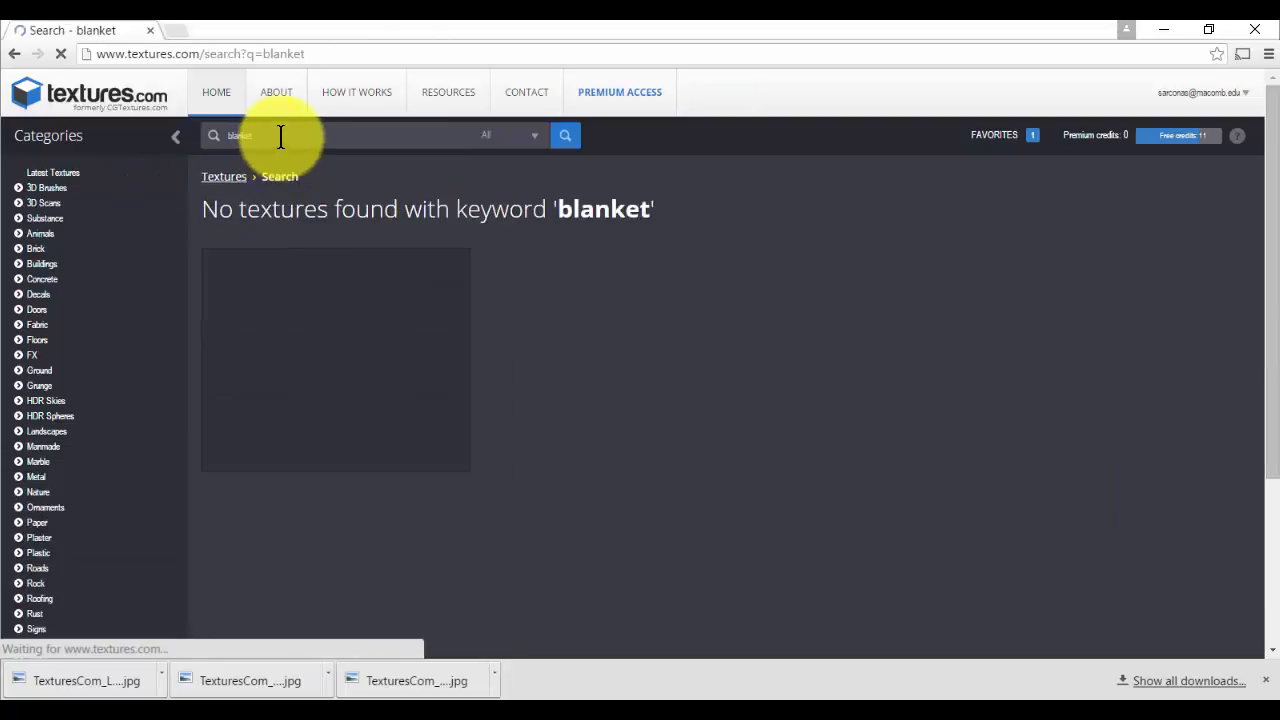
left_click(280, 136)
type("tapestry")
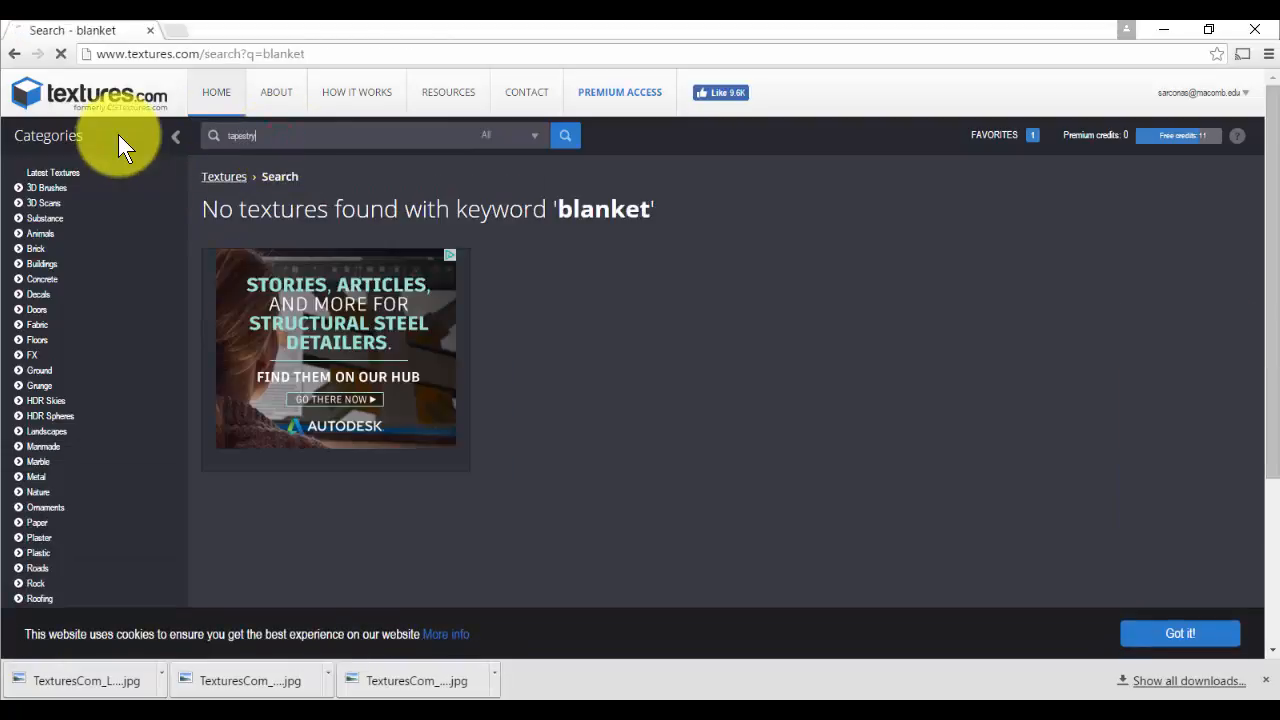
key("Return")
left_click_drag(361, 163, 178, 135)
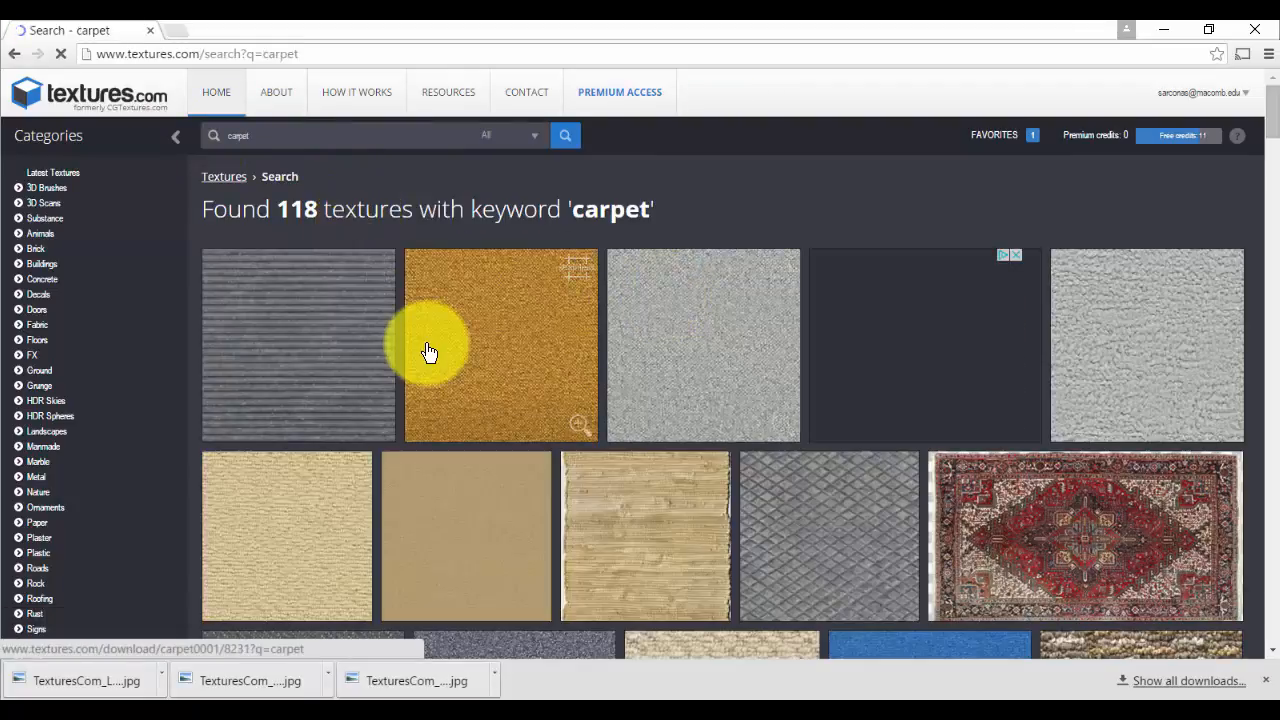
Open the red Persian rug texture PersianCarpets0053 from the carpet results and download its first image
scroll(423, 351, "down", 1)
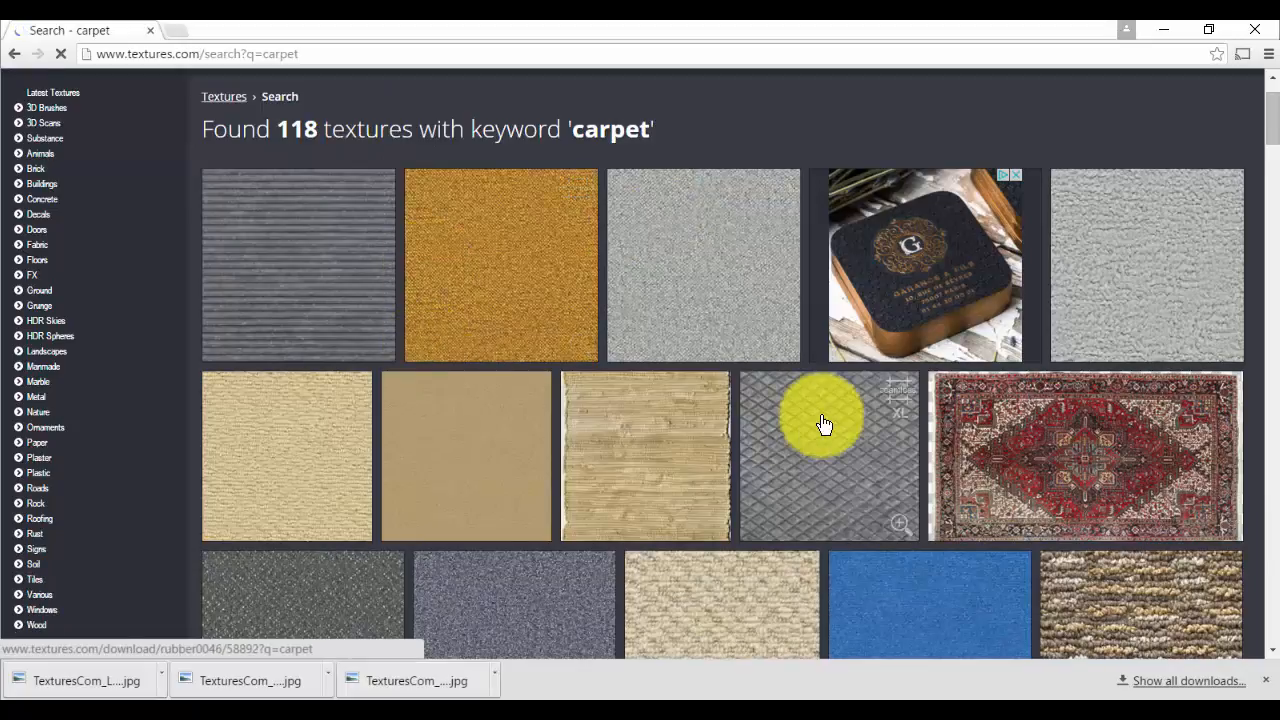
scroll(824, 424, "down", 2)
left_click(1100, 286)
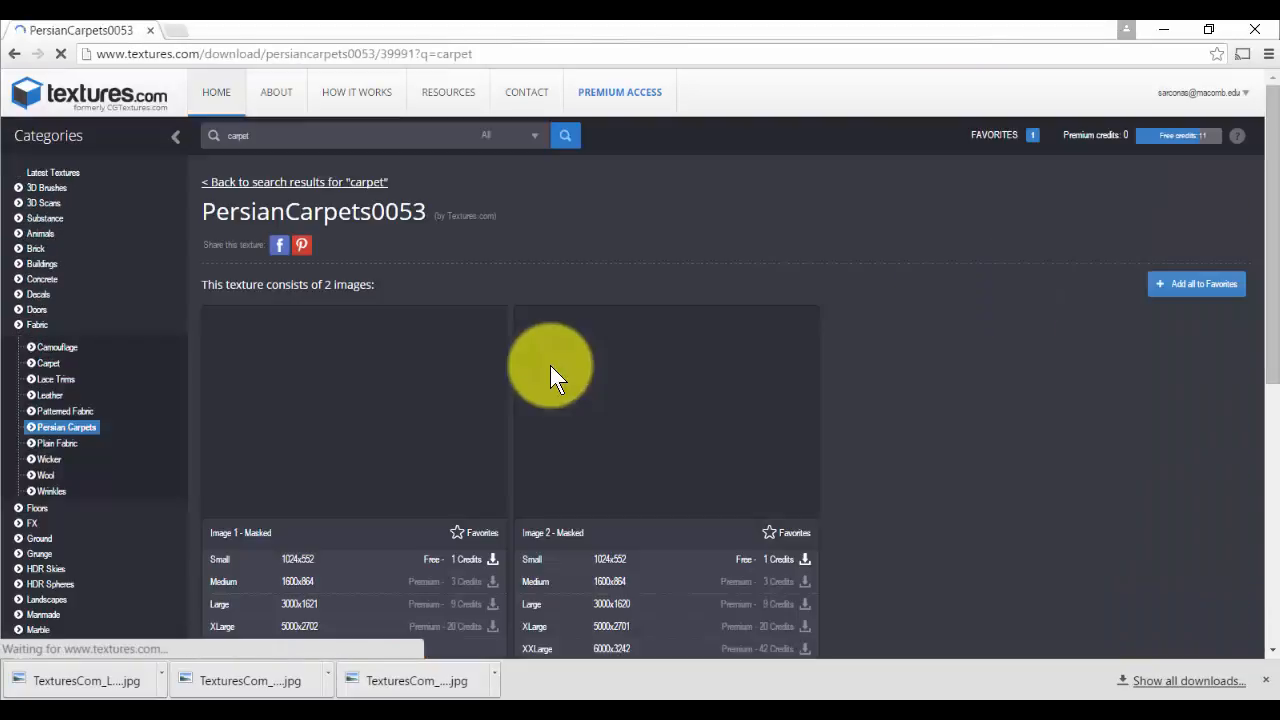
scroll(280, 418, "down", 1)
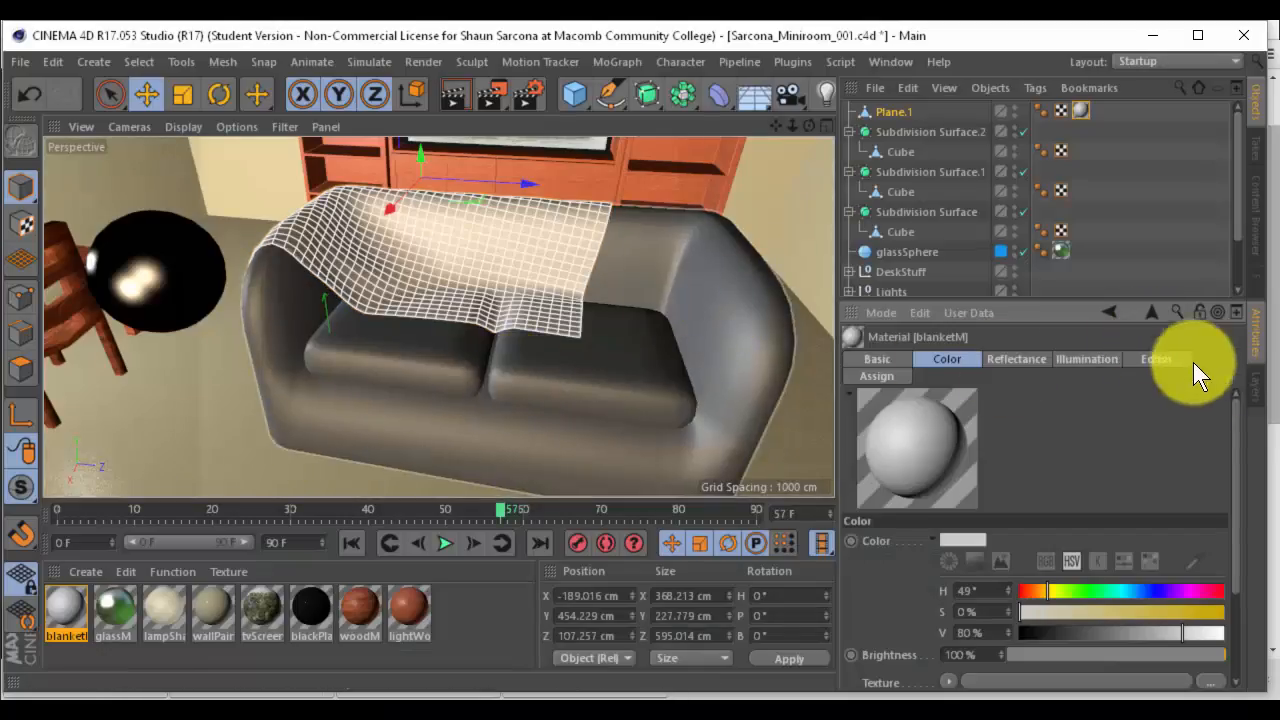
Switch back to Cinema 4D and load the downloaded PersianCarpets0053_1 image as blanketM's color texture
left_click(1063, 681)
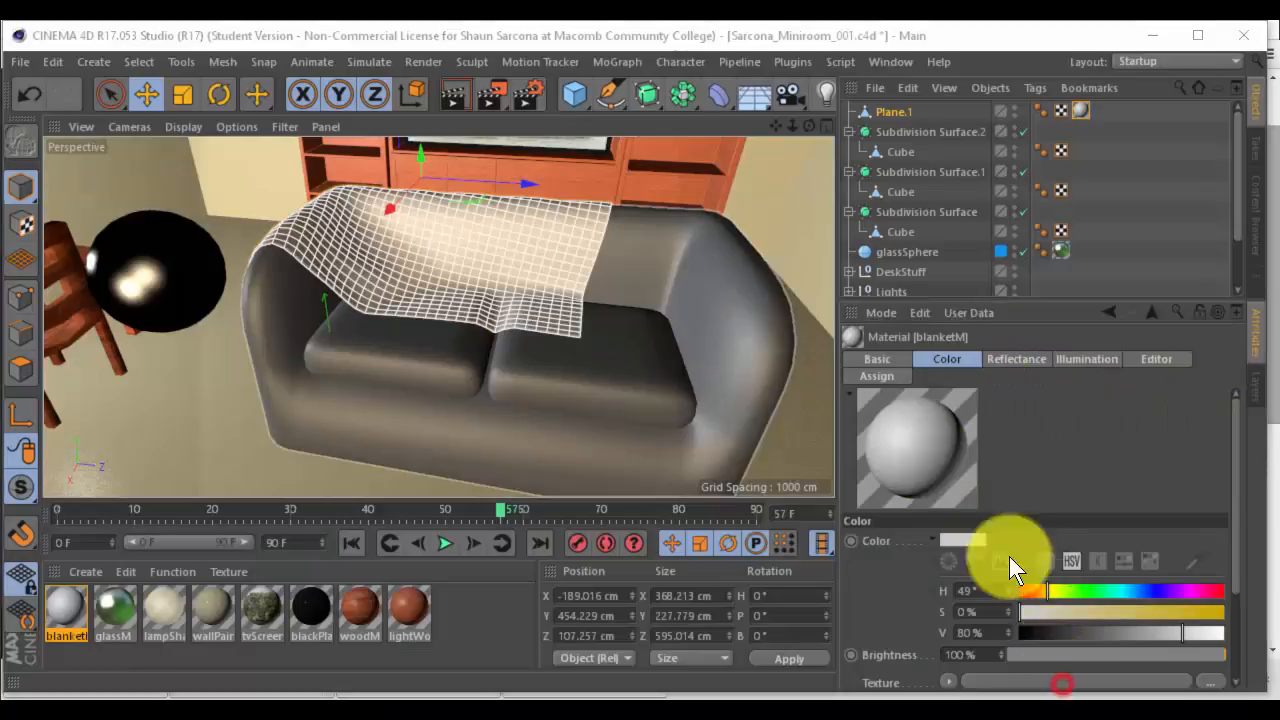
left_click(613, 291)
double_click(613, 291)
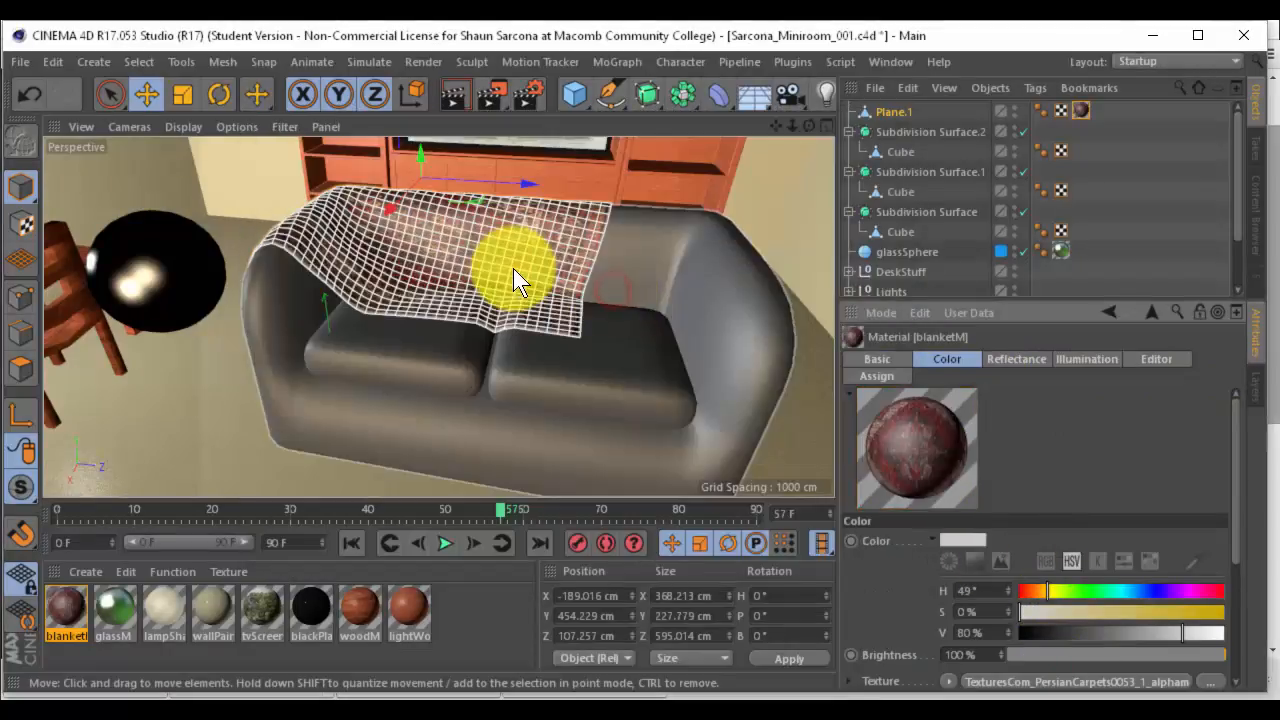
Adjust the blanket's texture tag to Length U 102% and Length V 103%
left_click(640, 198)
left_click_drag(640, 203, 510, 268, "alt")
left_click(510, 268)
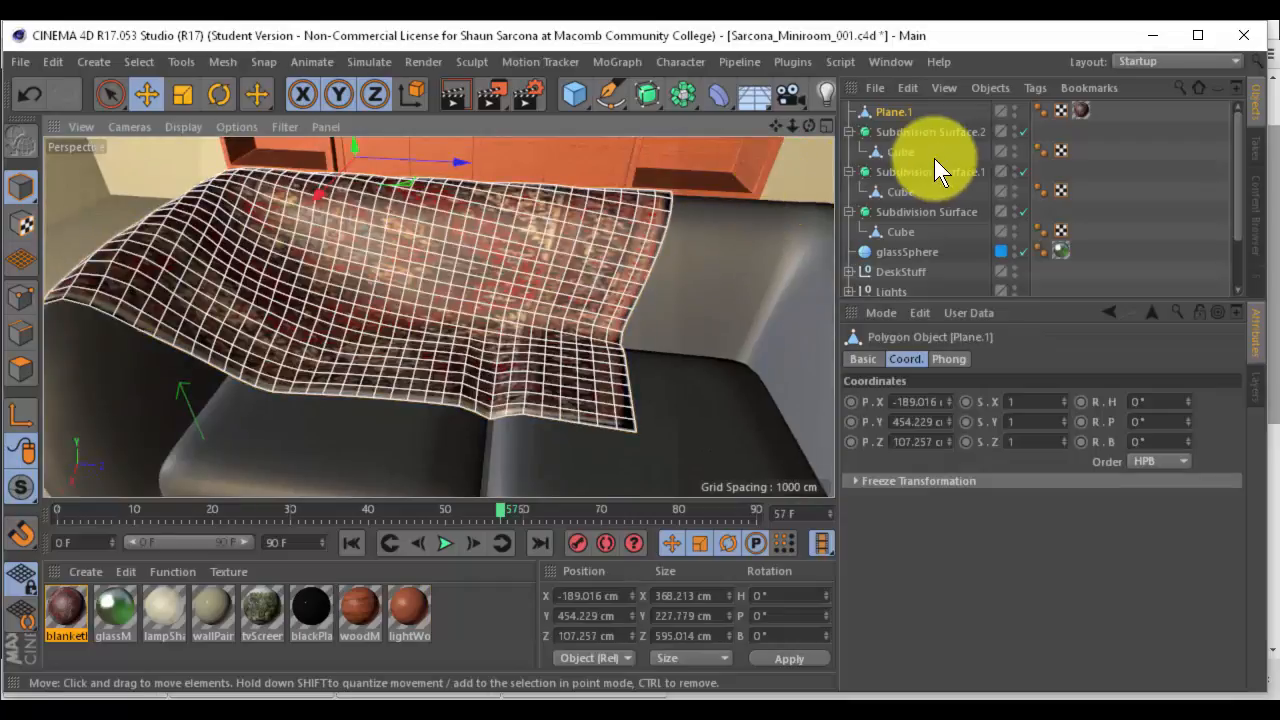
left_click_drag(1072, 106, 1082, 113)
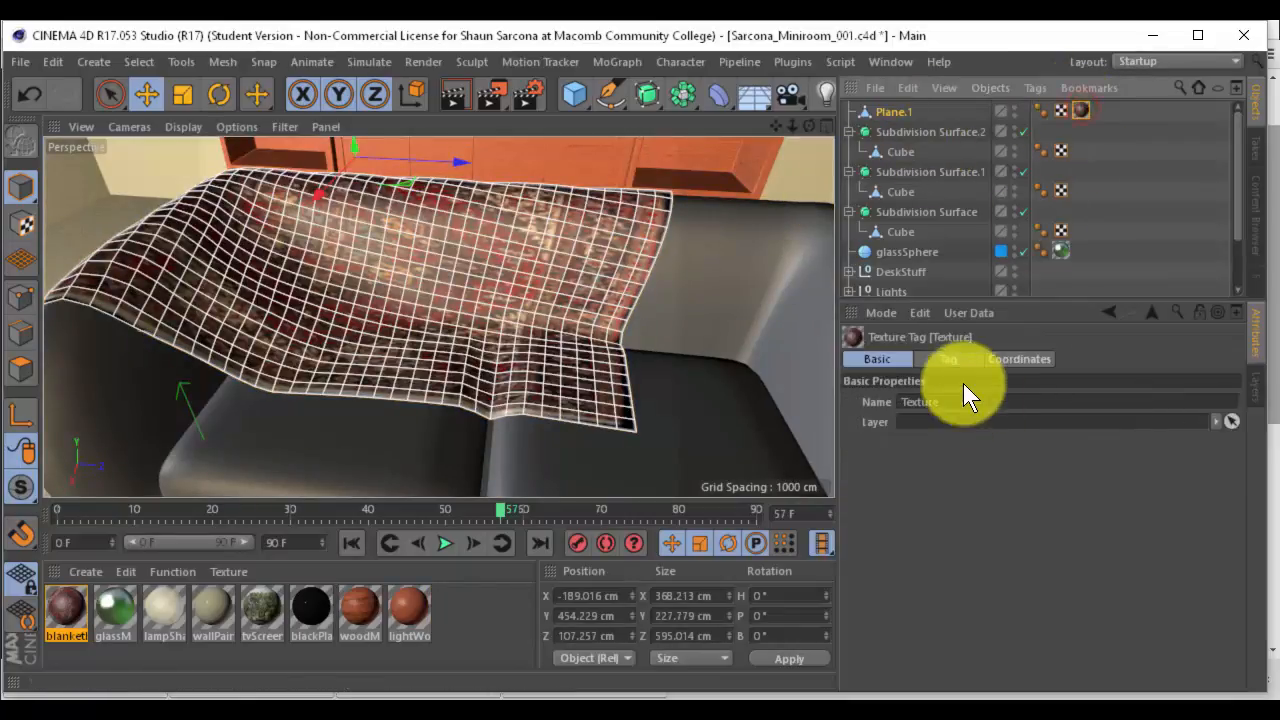
left_click(960, 357)
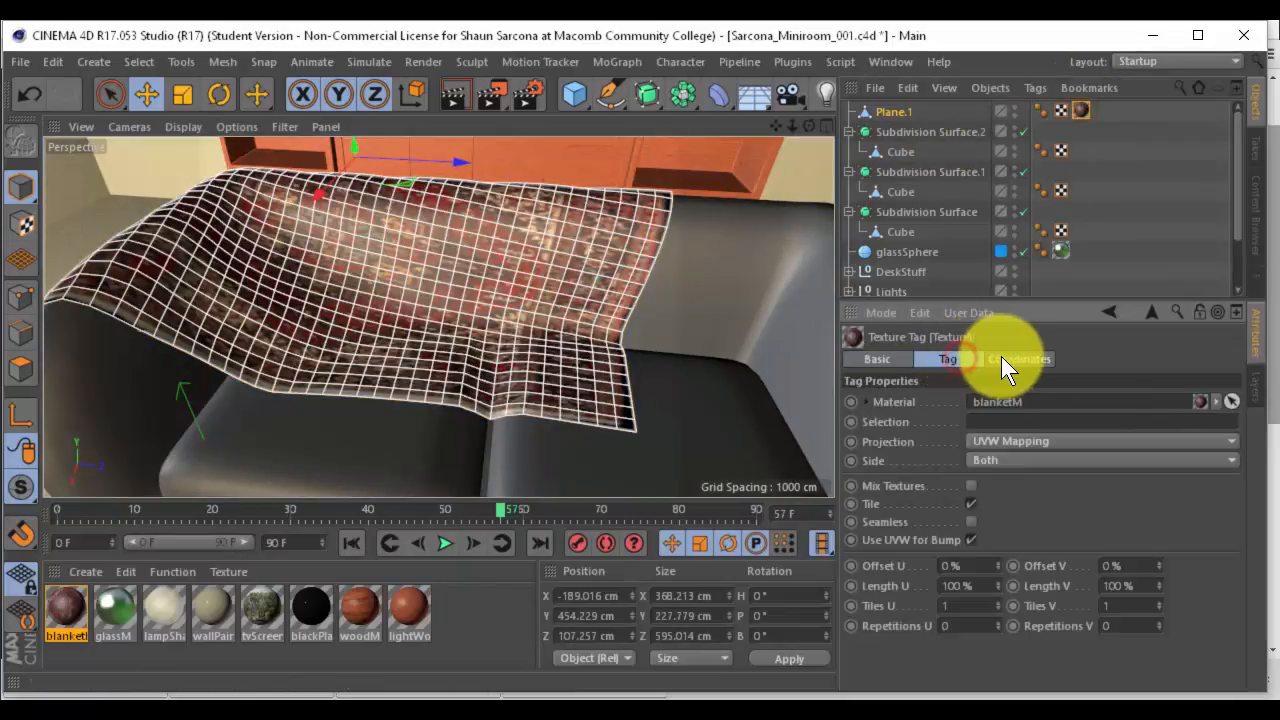
left_click(999, 581)
left_click(999, 581)
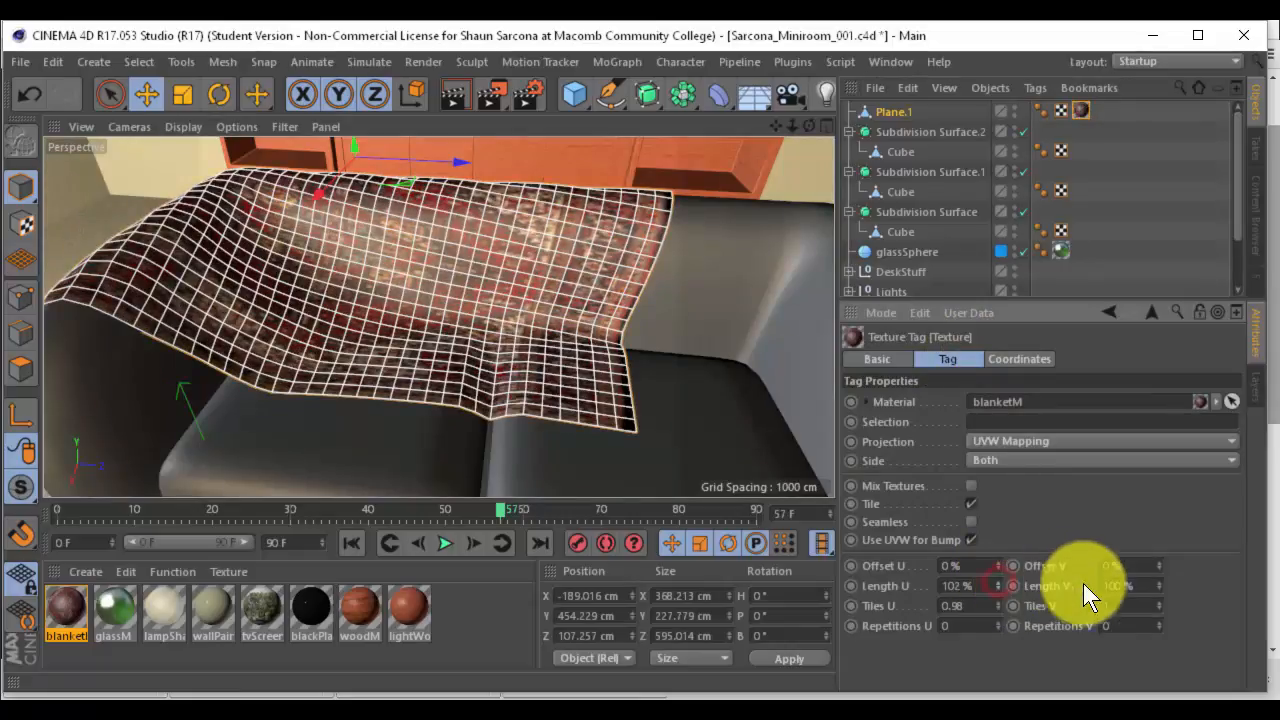
left_click(1159, 583)
left_click(1159, 583)
left_click(1159, 583)
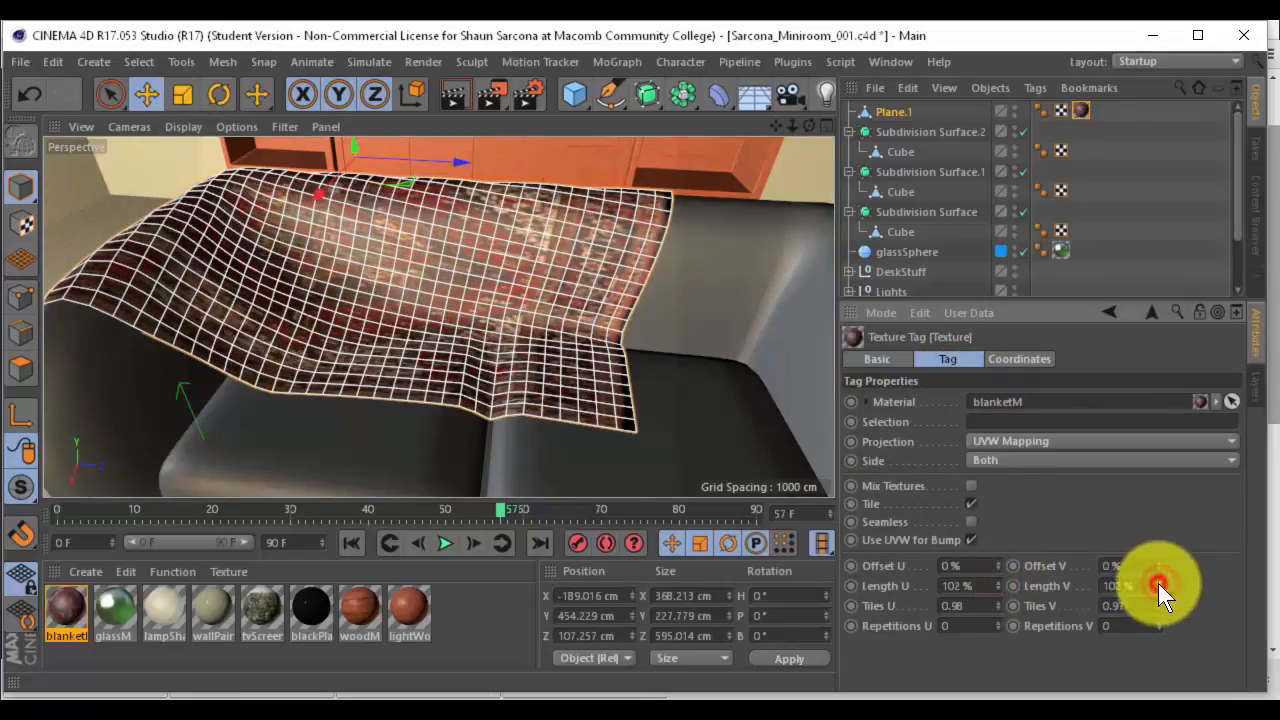
Set the blanket texture tag's Offset U and Offset V to -1% and check the carpet border on the sofa
left_click(1161, 569)
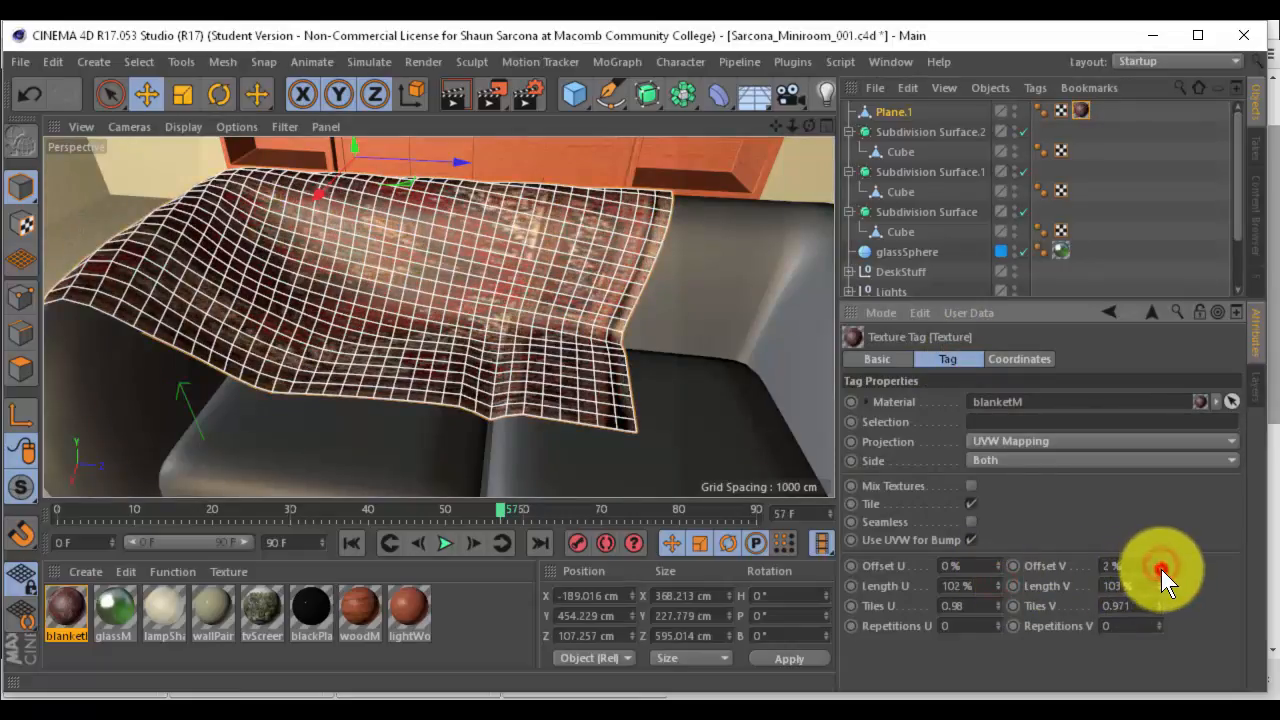
left_click(997, 569)
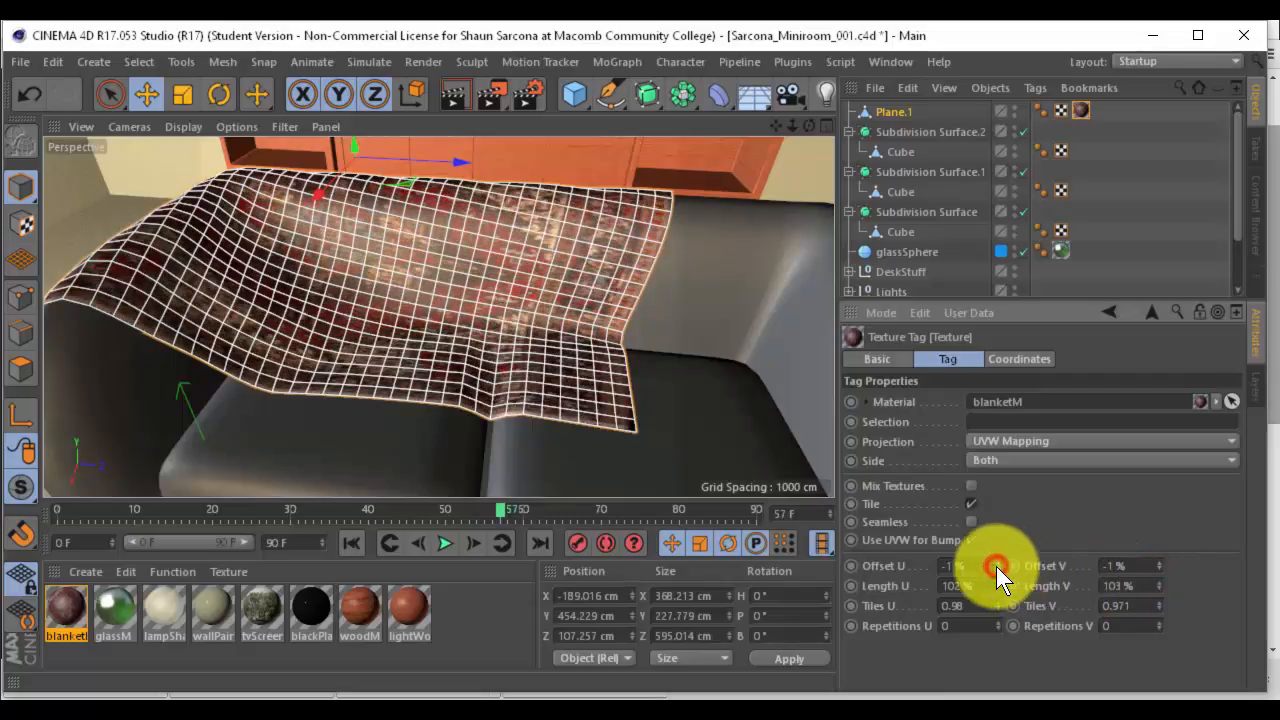
left_click(756, 176)
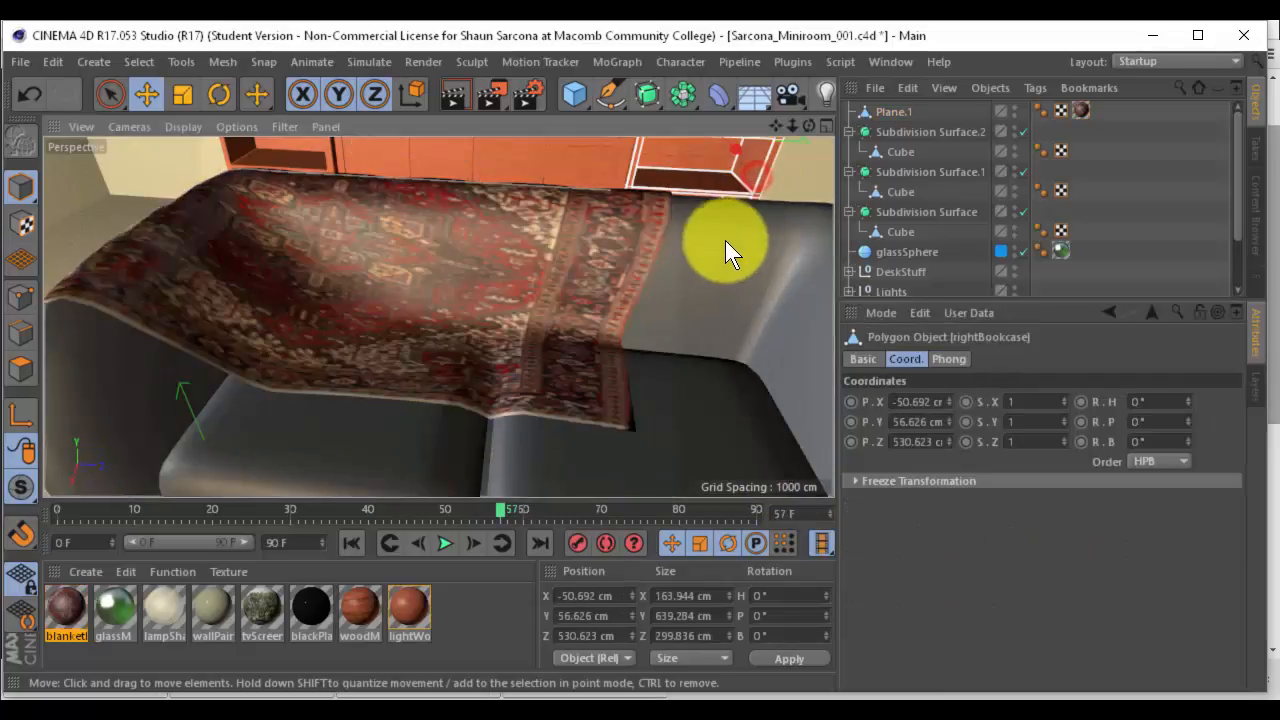
right_click_drag(725, 240, 689, 238, "alt")
middle_click_drag(689, 238, 616, 252, "alt")
right_click_drag(616, 252, 579, 261, "alt")
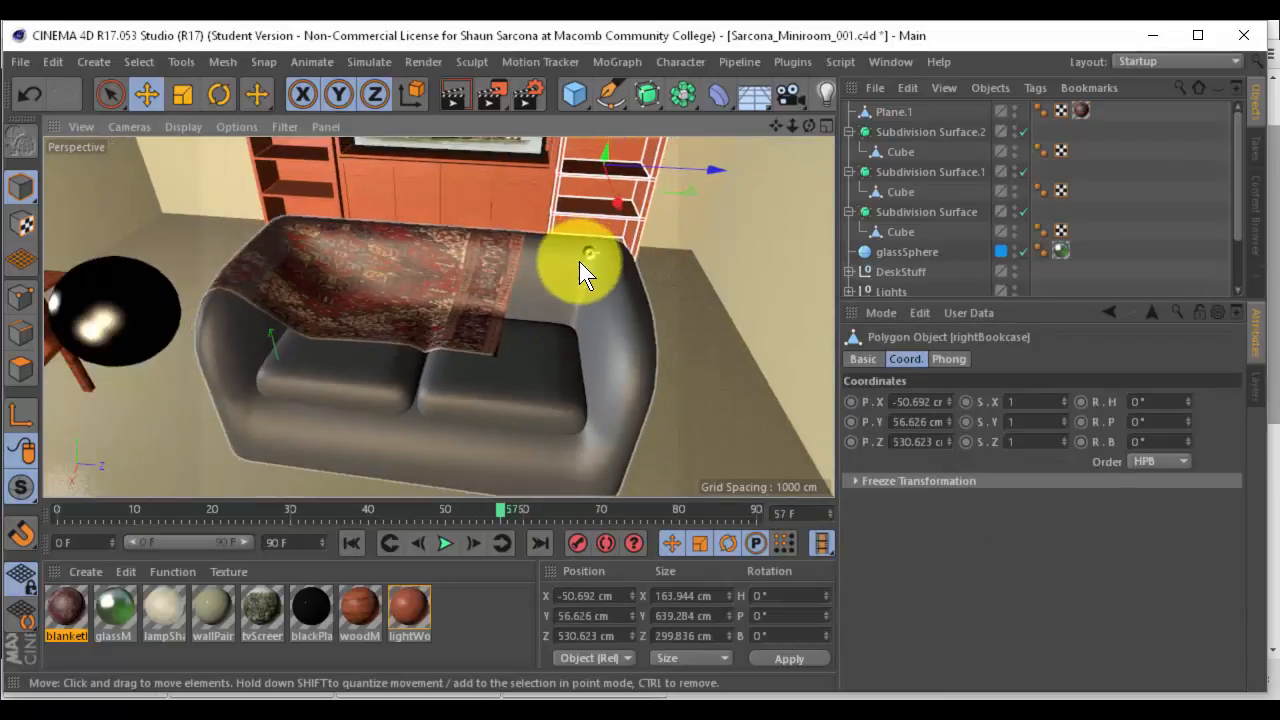
left_click_drag(579, 261, 585, 243, "alt")
Enable the Bump channel on blanketM and load the Simple Turbulence surface shader as its texture
left_click(384, 292)
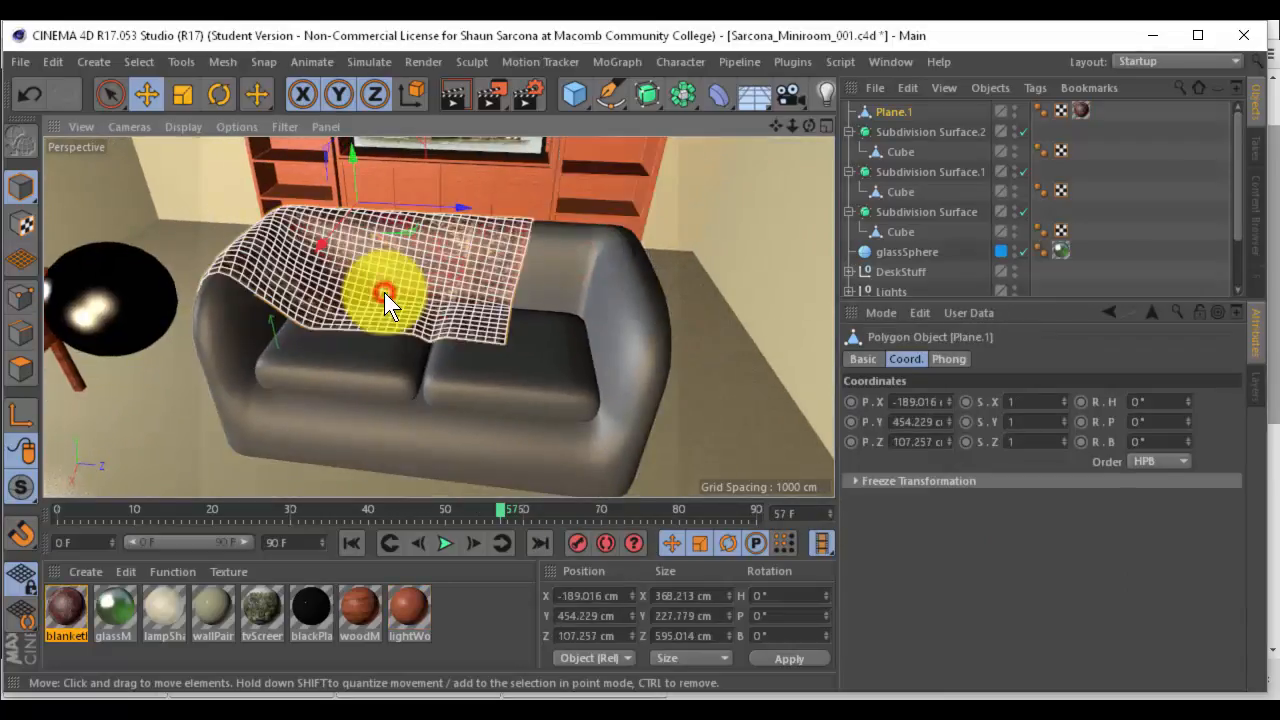
left_click(59, 612)
left_click(877, 360)
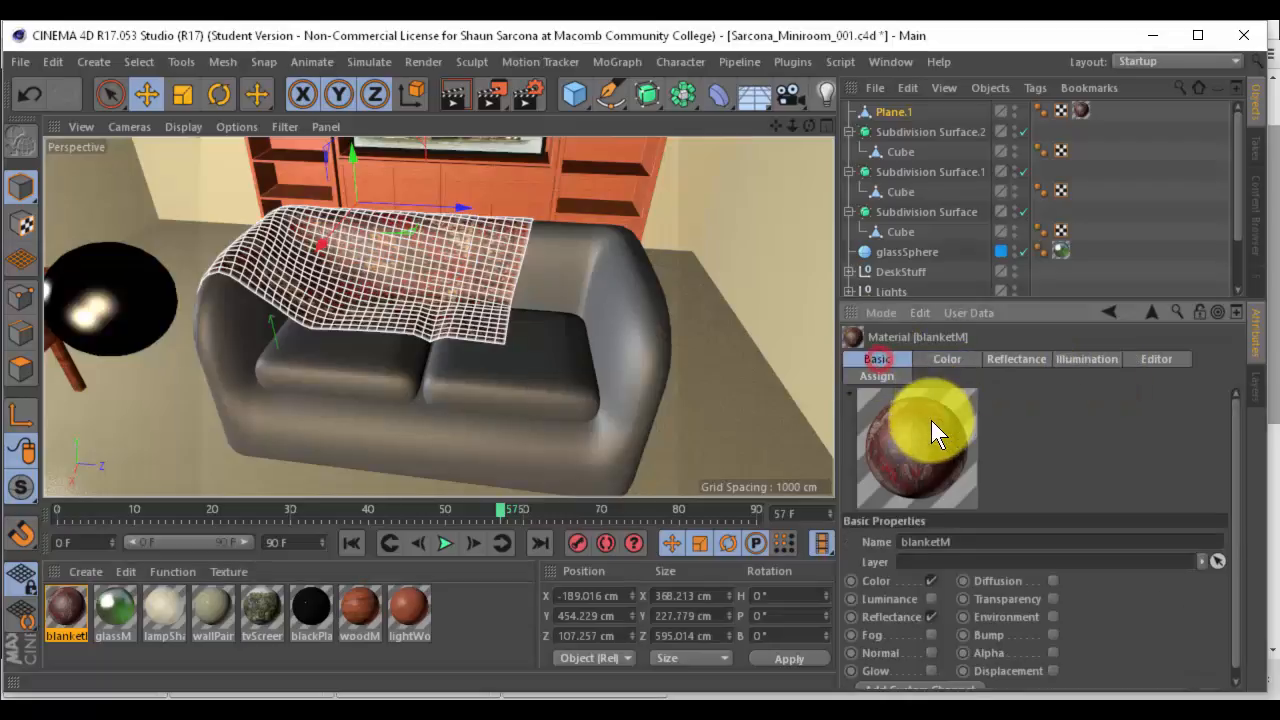
left_click(1052, 634)
left_click(1117, 355)
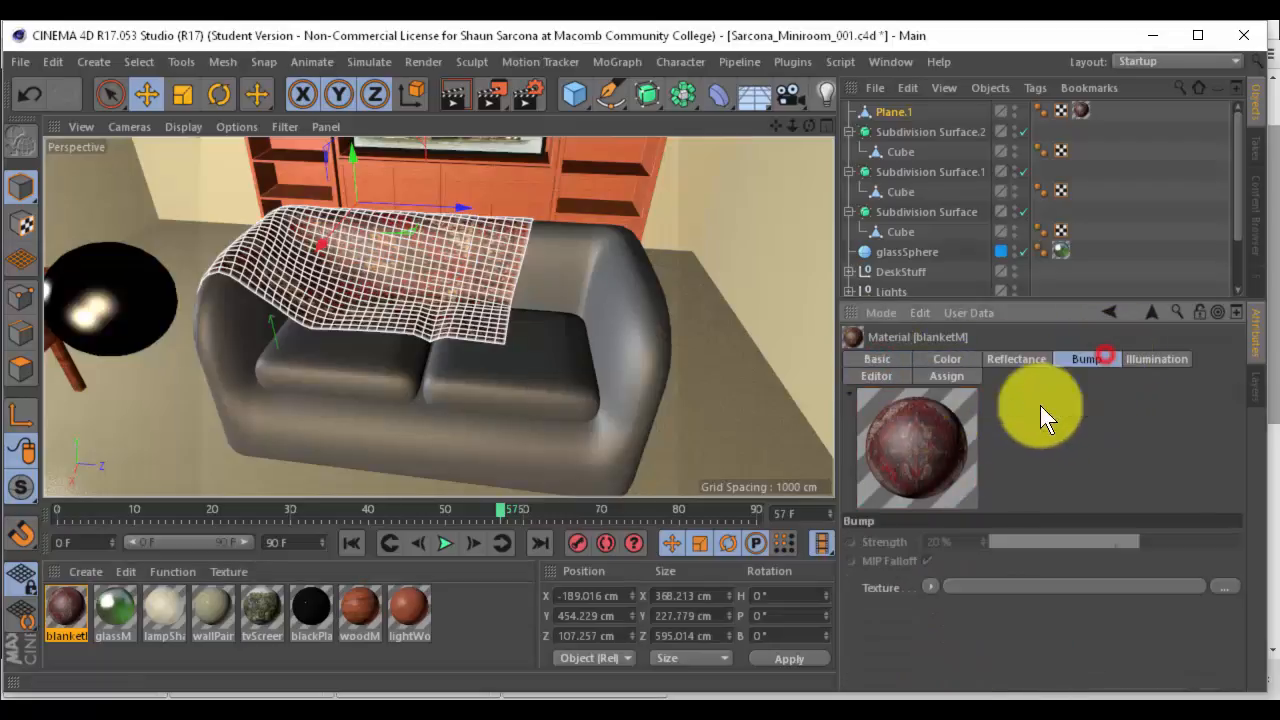
left_click(931, 586)
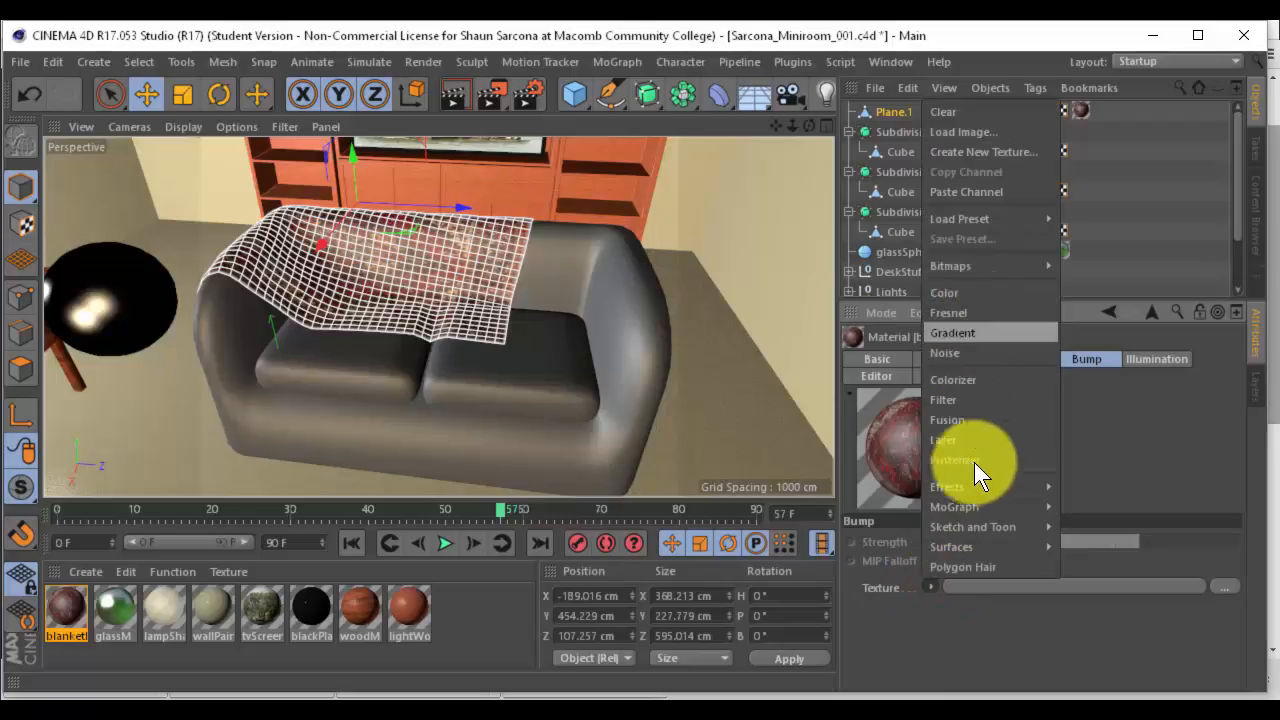
mouse_move(997, 487)
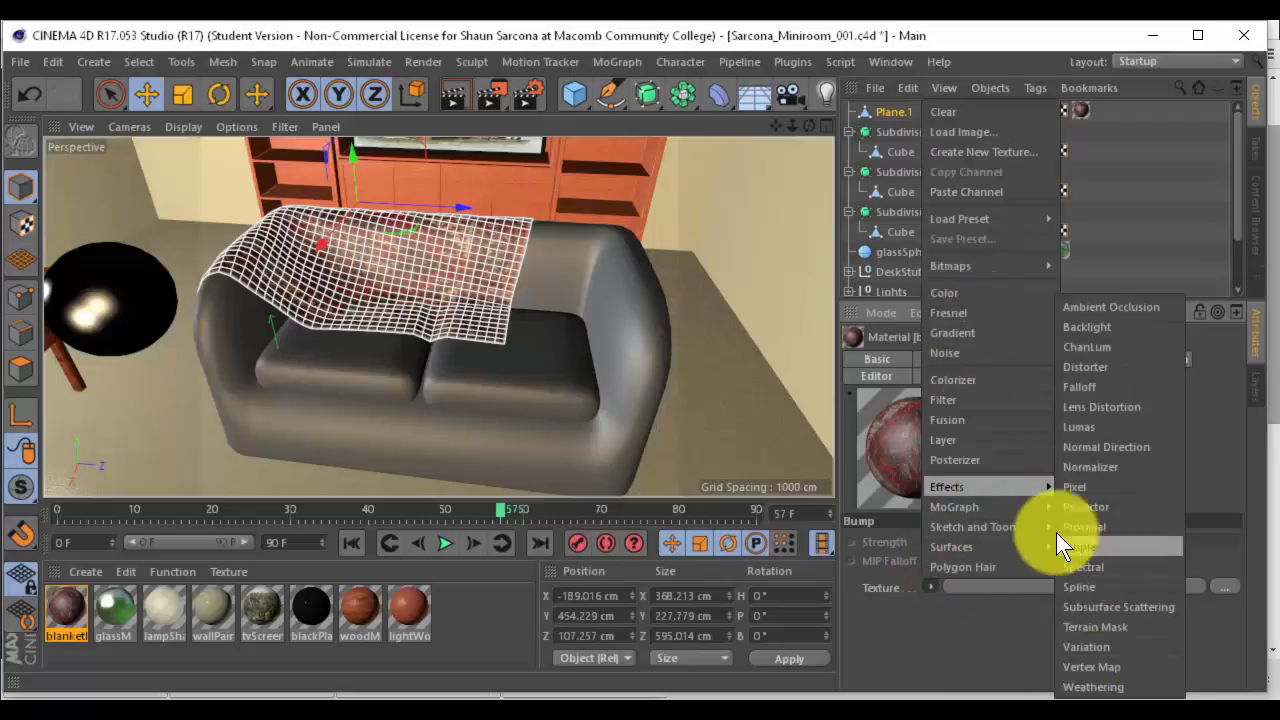
mouse_move(1032, 505)
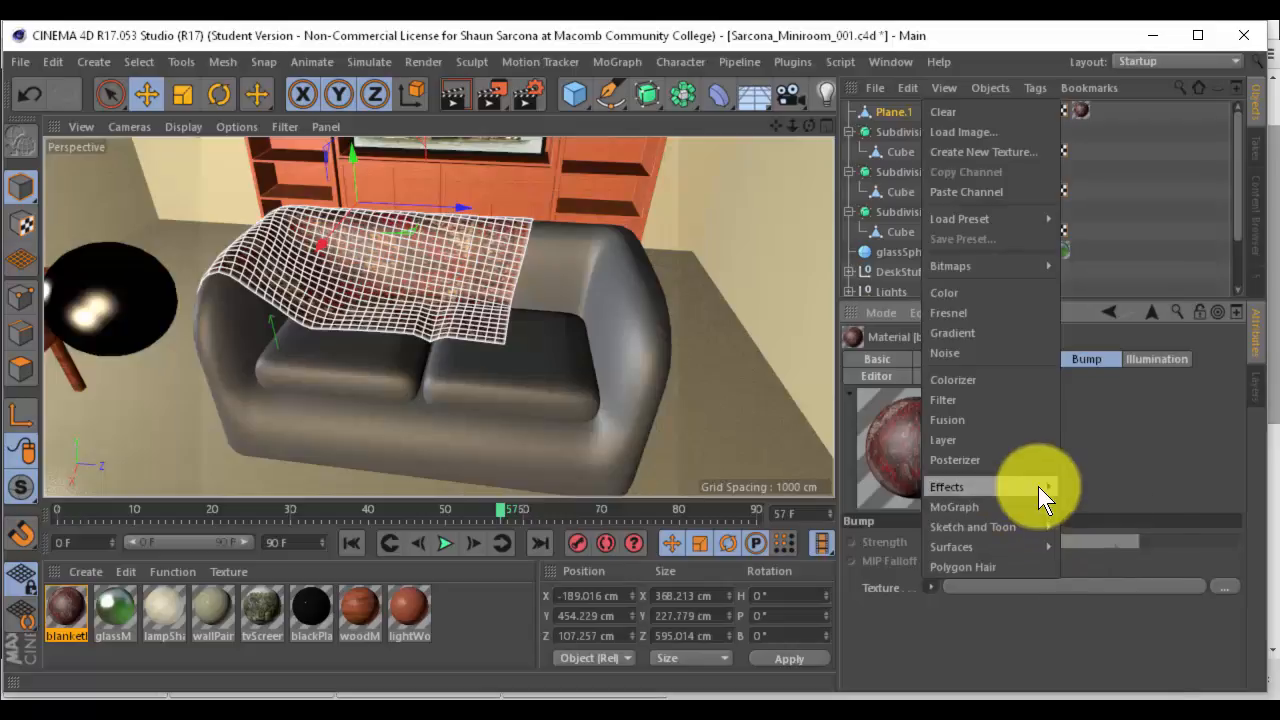
mouse_move(1029, 546)
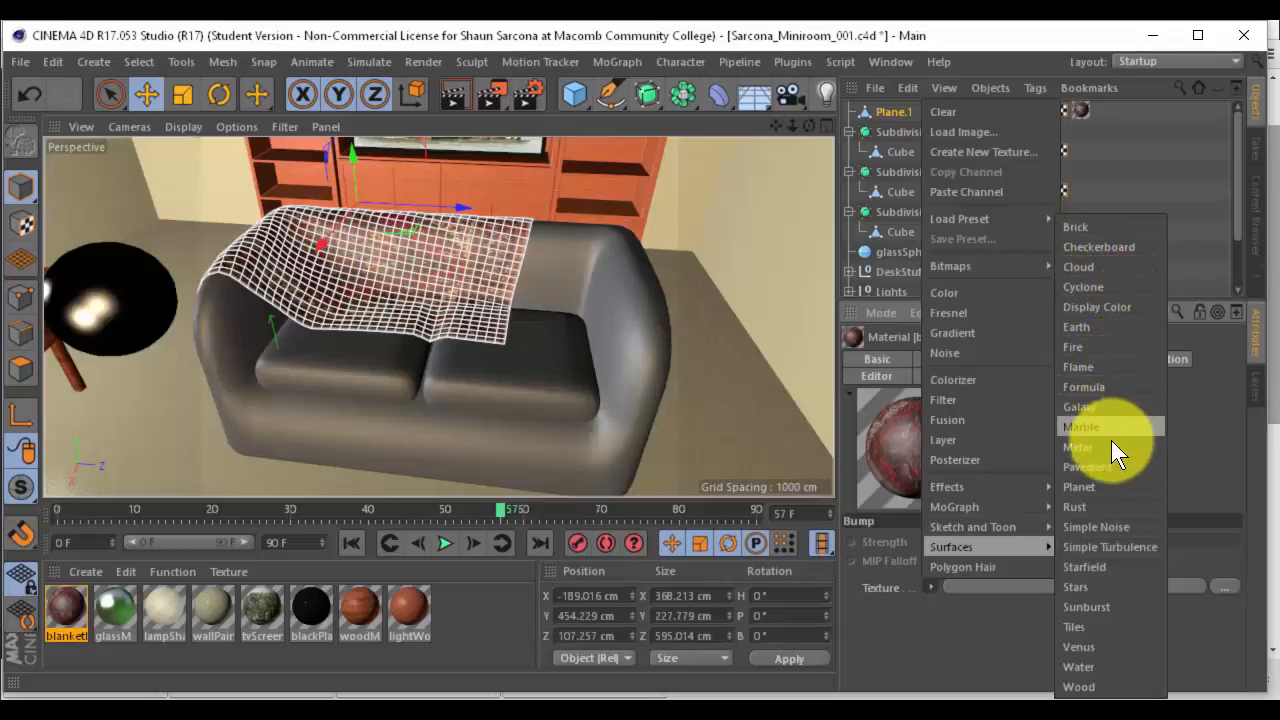
left_click(1108, 549)
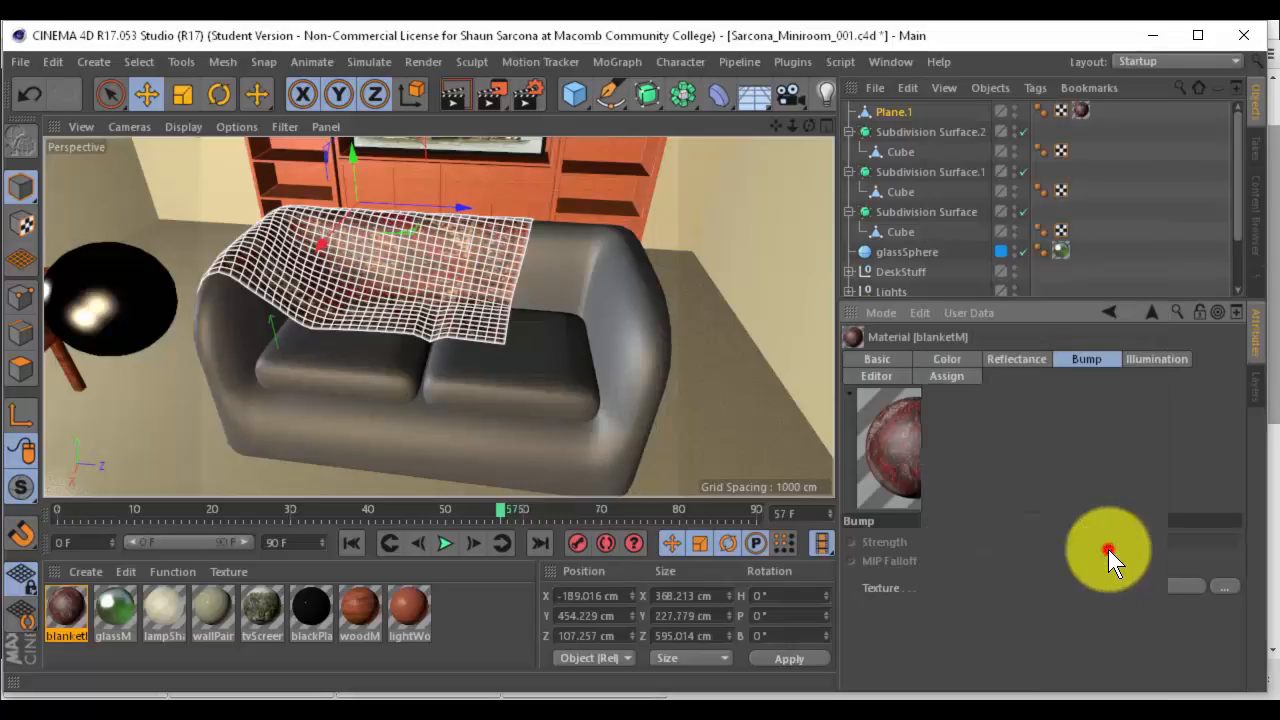
Set the Simple Turbulence shader's U Frequency and V Frequency to 20
left_click(1037, 586)
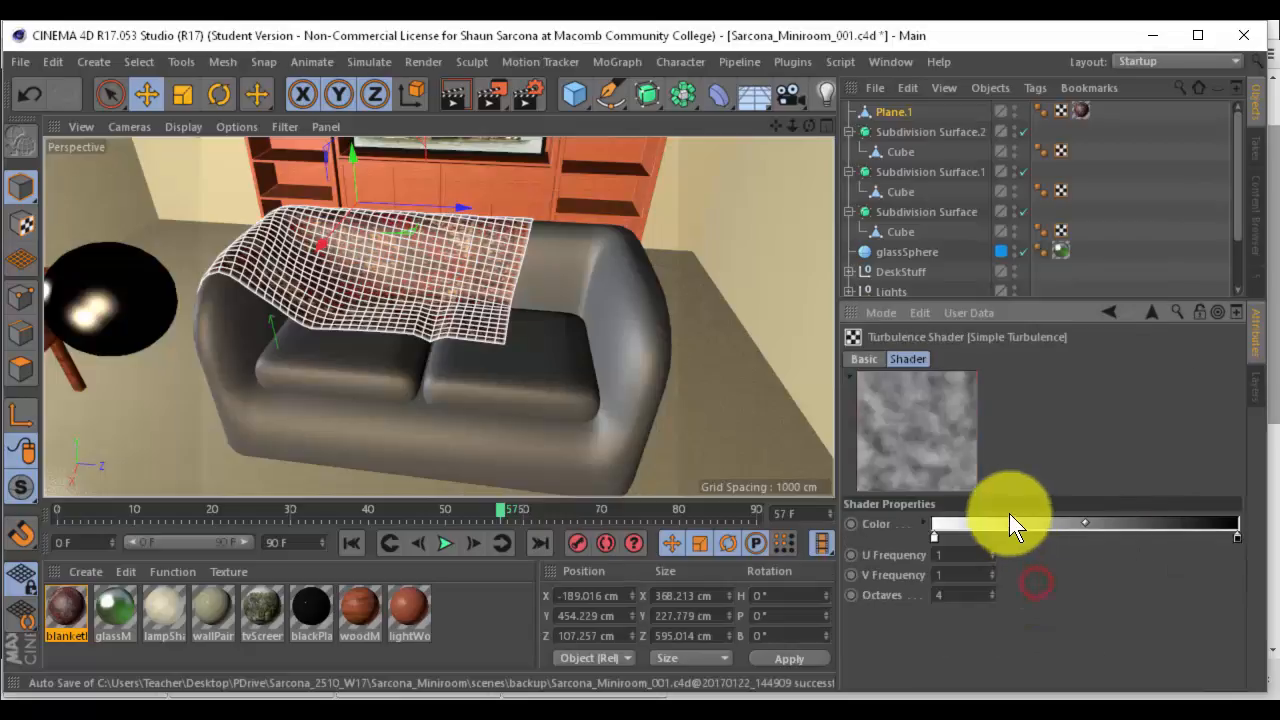
left_click_drag(994, 554, 889, 578)
type("2020")
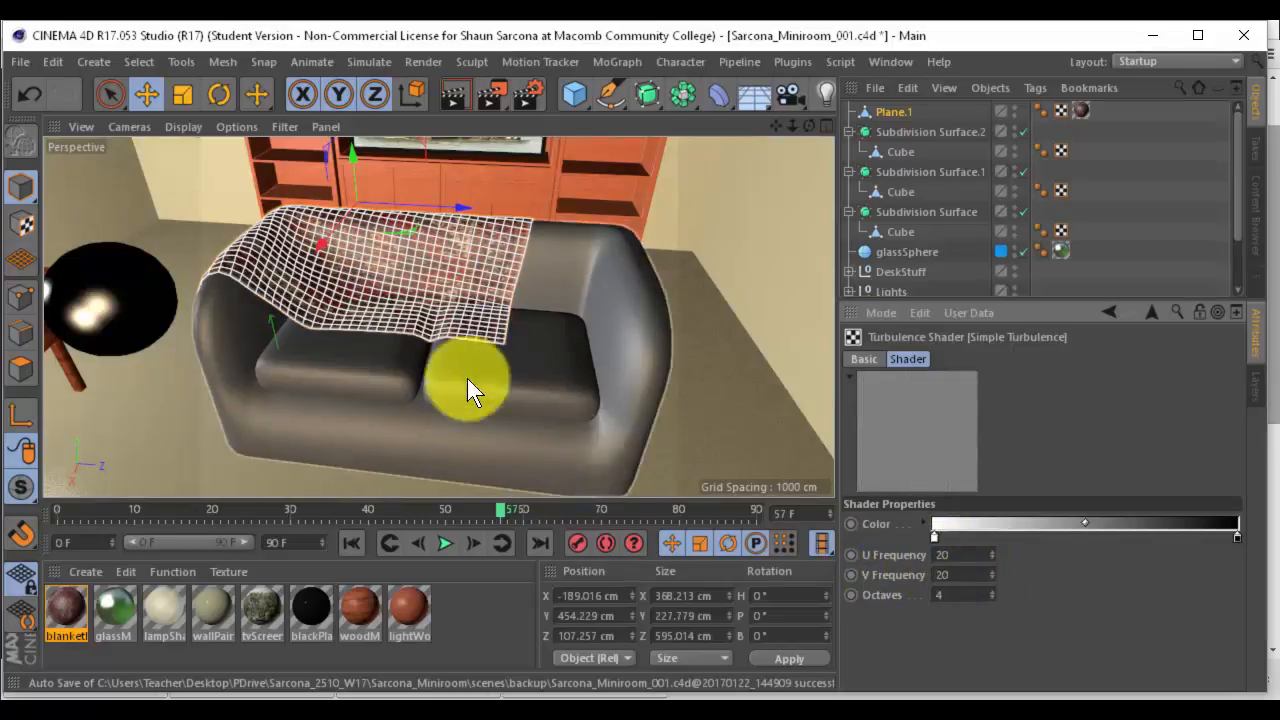
Render a closer view of the sofa to the Picture Viewer and inspect the bump on the draped blanket
left_click_drag(467, 378, 423, 231, "alt")
left_click_drag(0, 230, 525, 131)
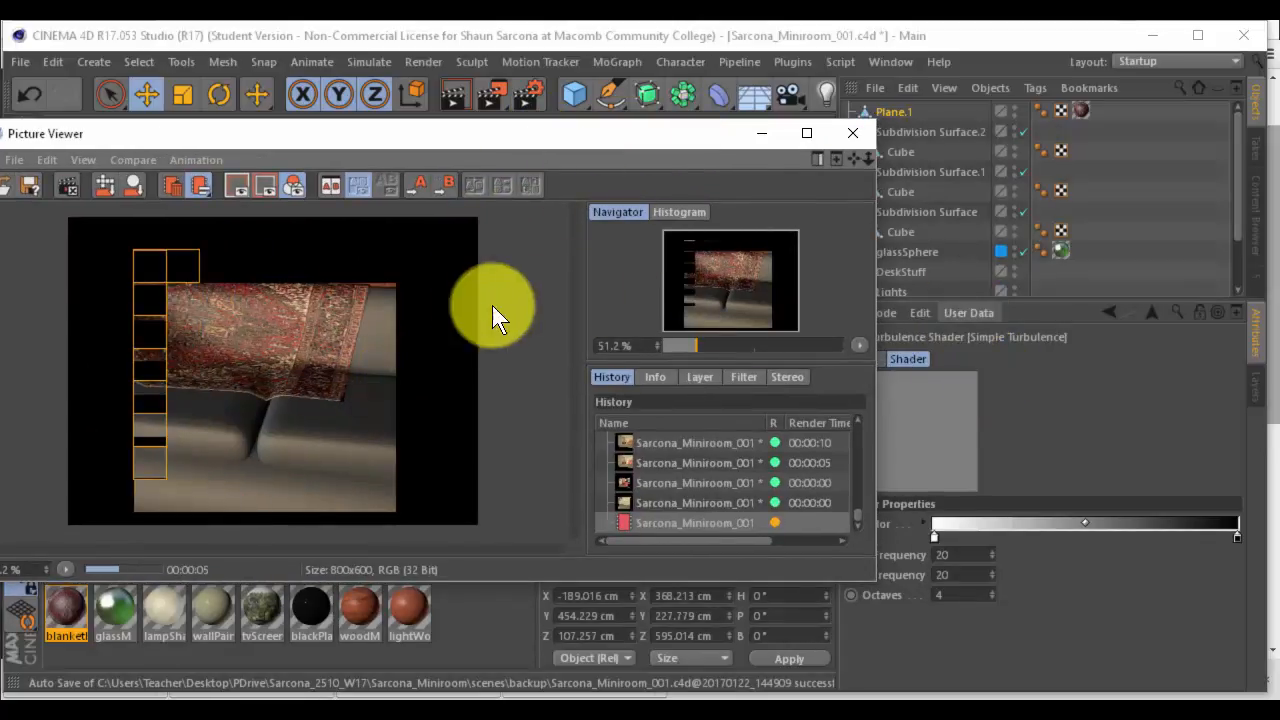
left_click(456, 319)
key("Escape")
key("Return")
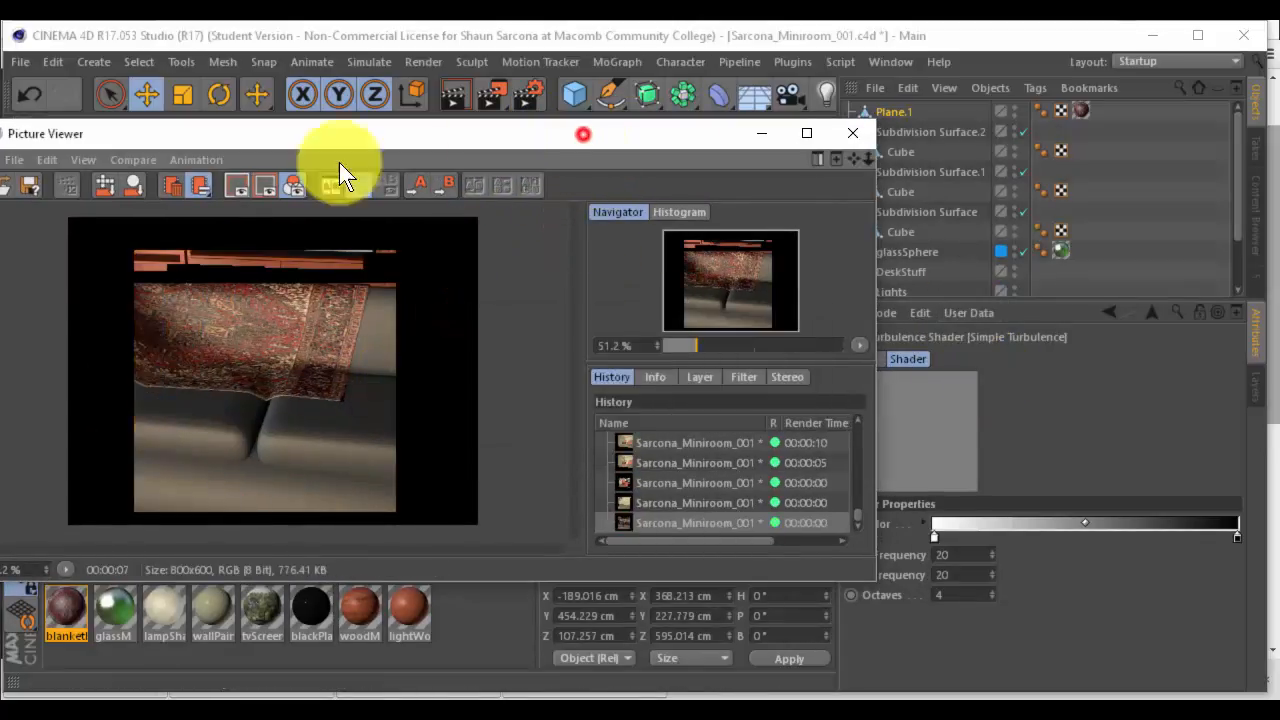
left_click_drag(583, 134, 598, 198)
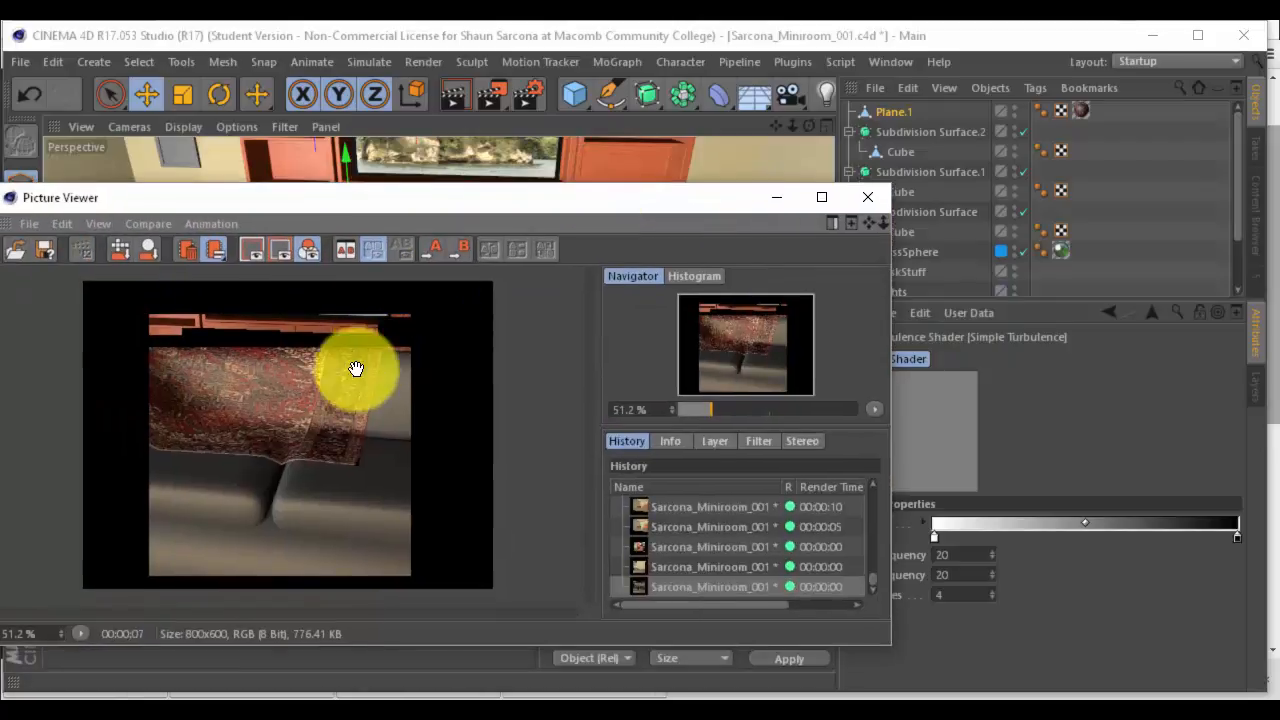
scroll(356, 369, "up", 2)
left_click_drag(520, 204, 0, 235)
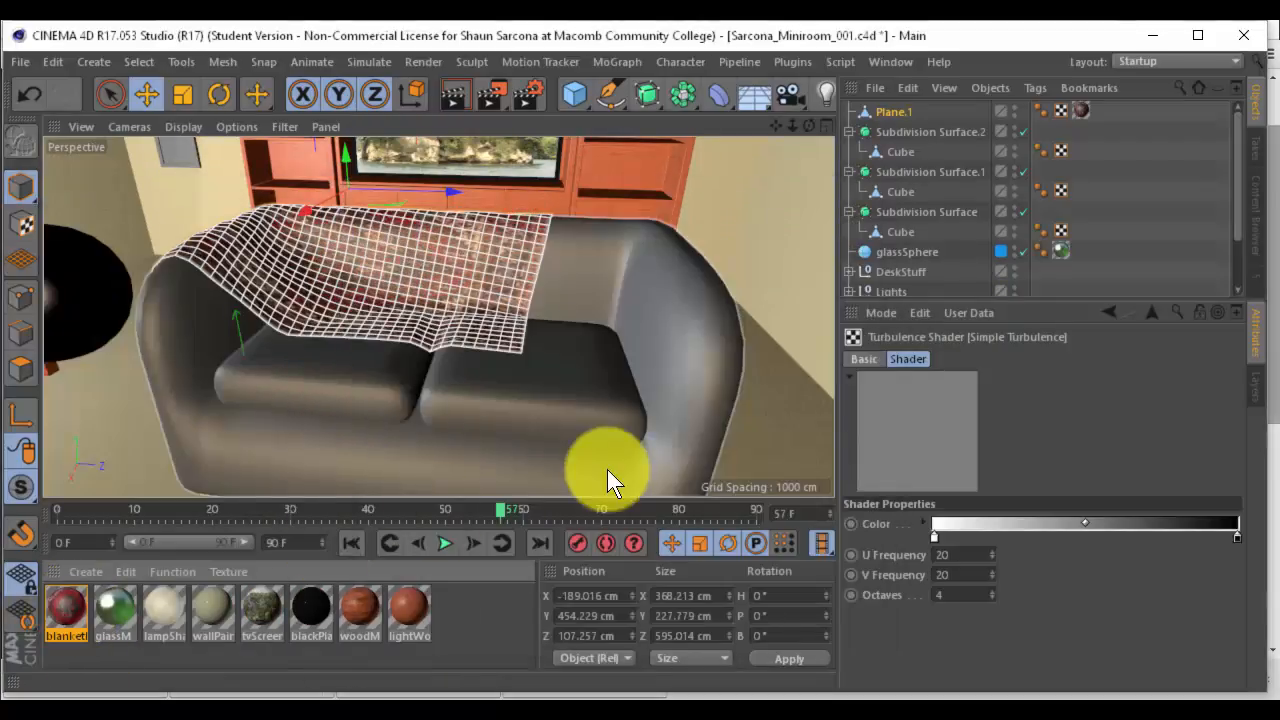
Set blanketM's bump strength to 5%
left_click(61, 607)
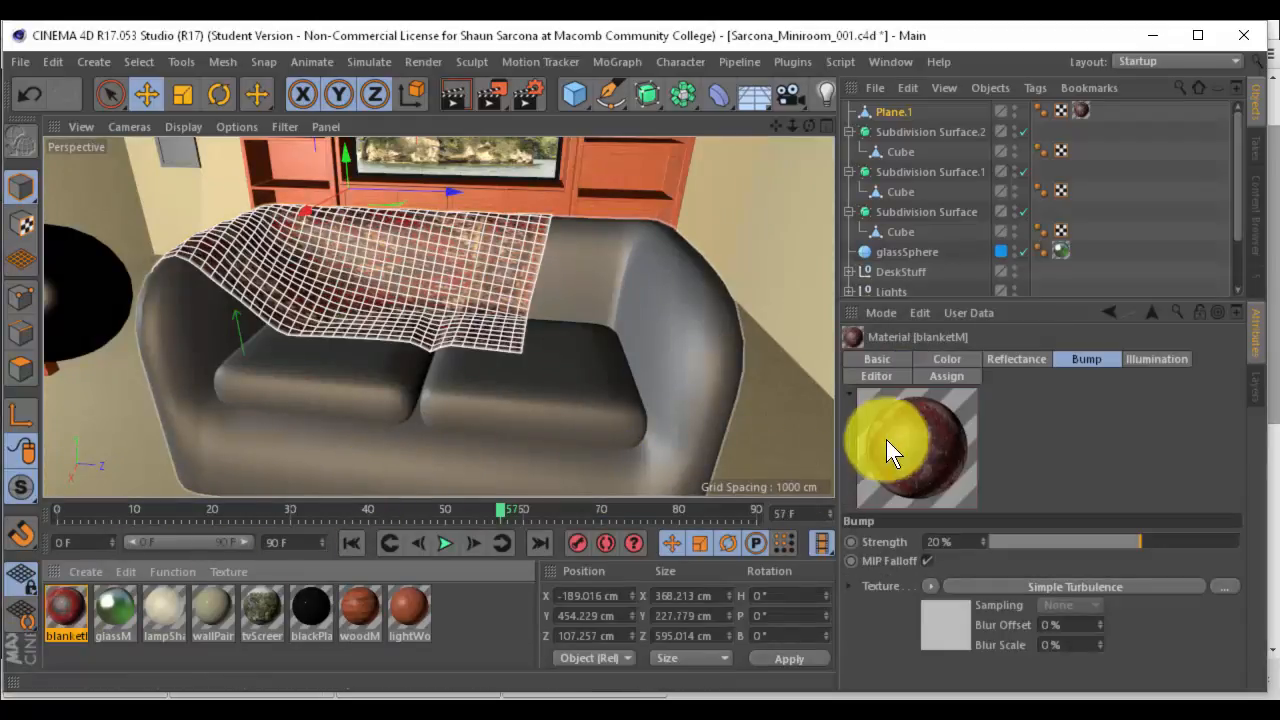
left_click(959, 540)
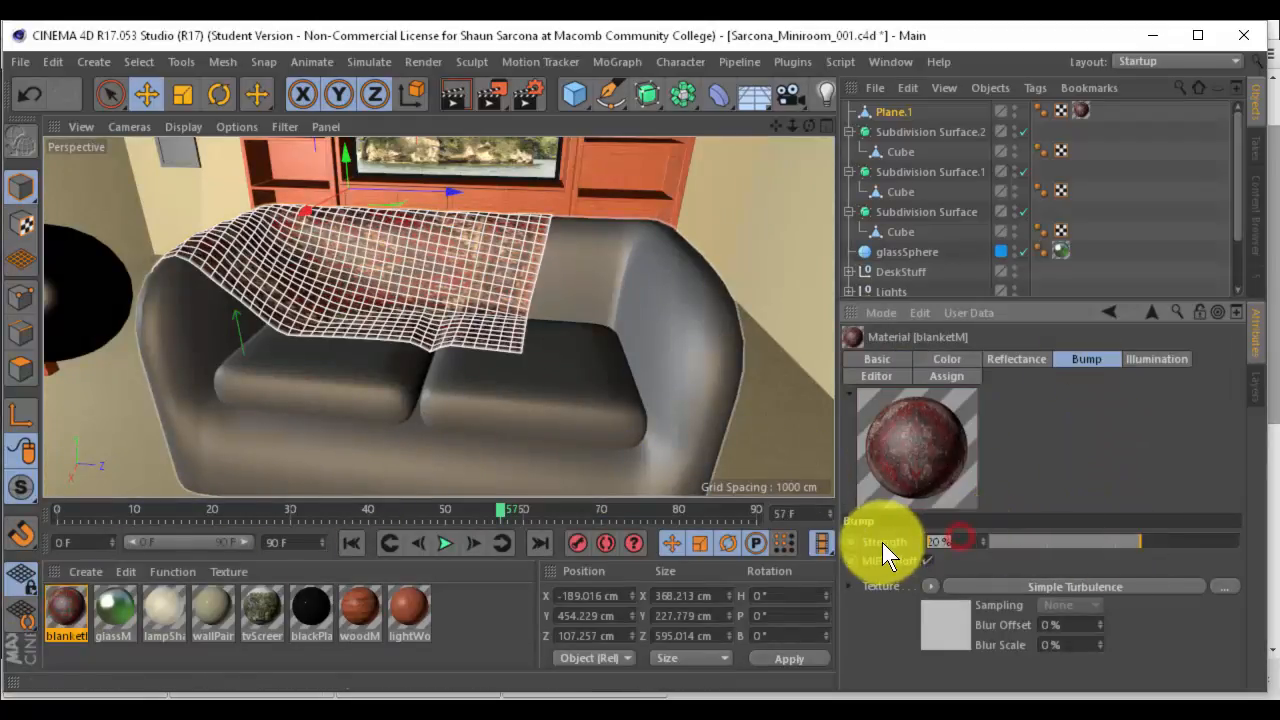
type("5")
key("Return")
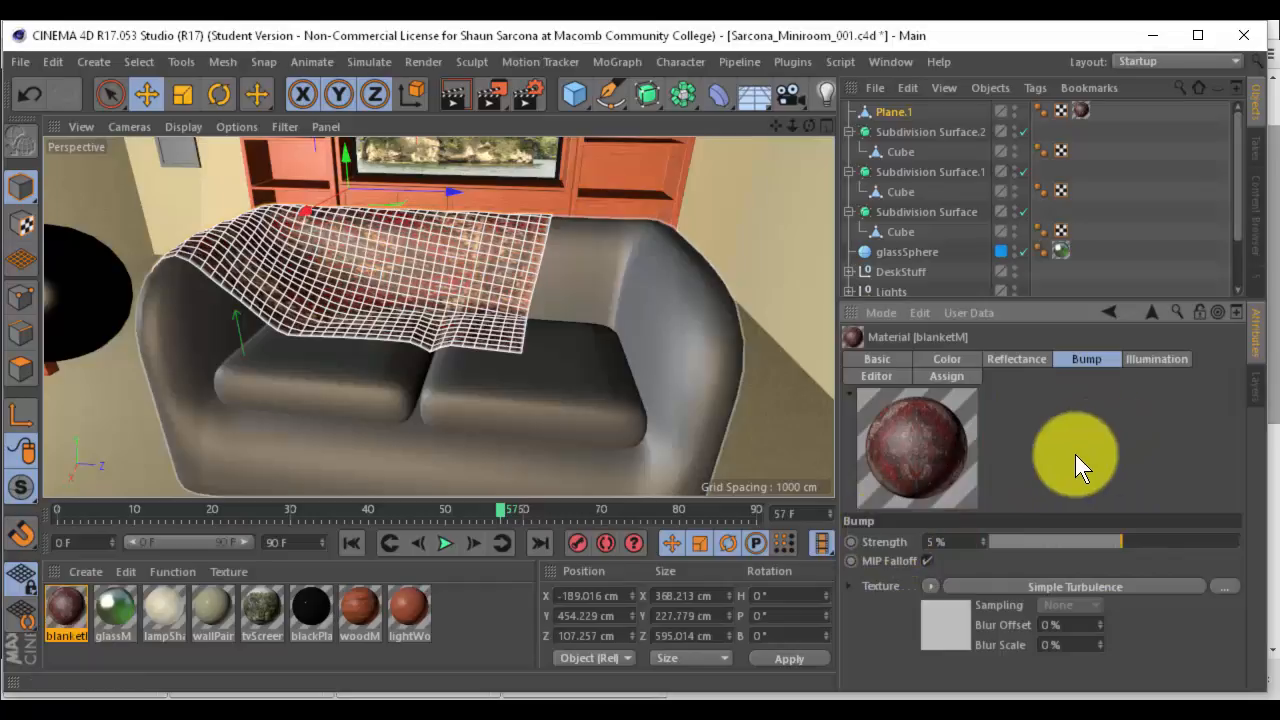
Set the Simple Turbulence shader's Blur Offset to 0% and Blur Scale to 9%
left_click(1075, 624)
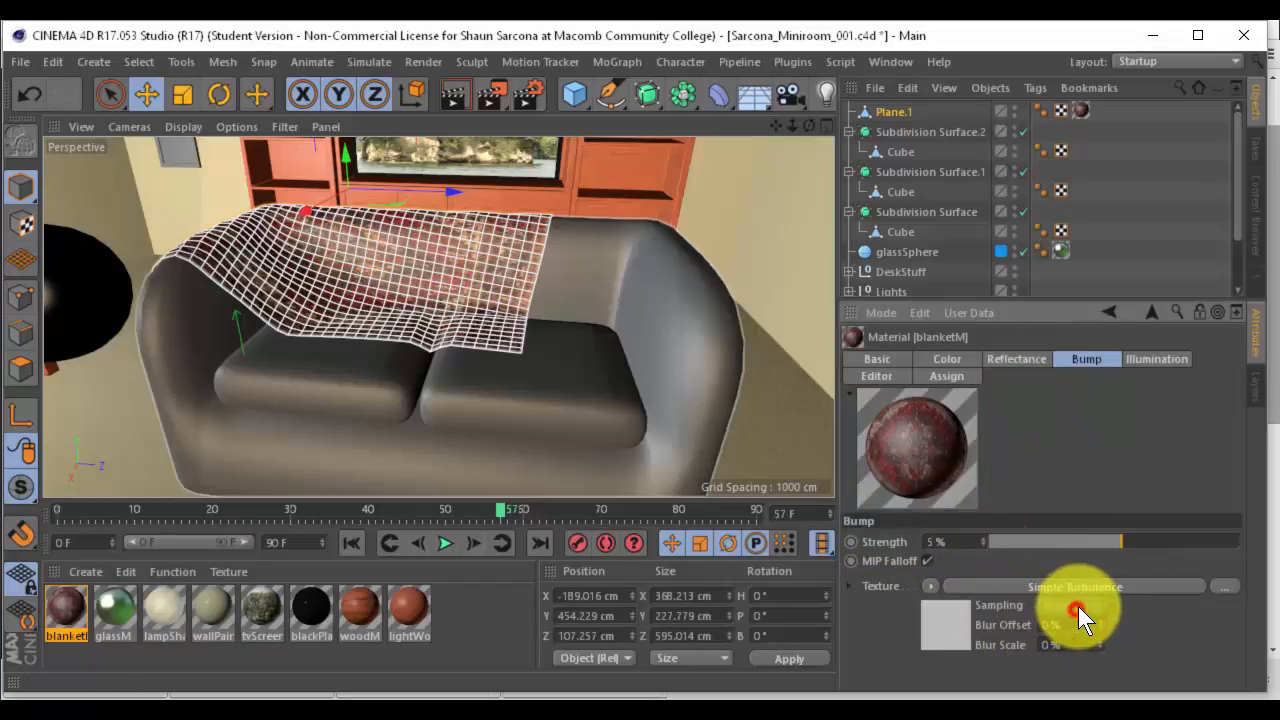
left_click(1097, 588)
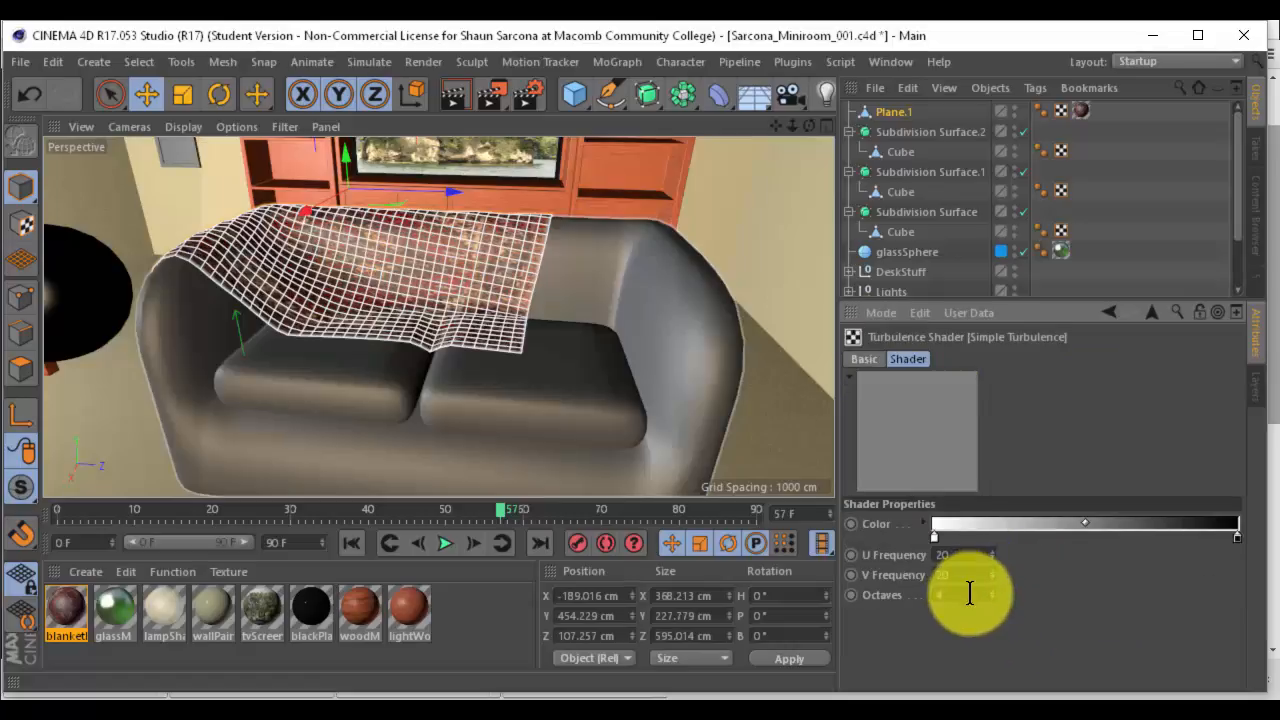
left_click(864, 358)
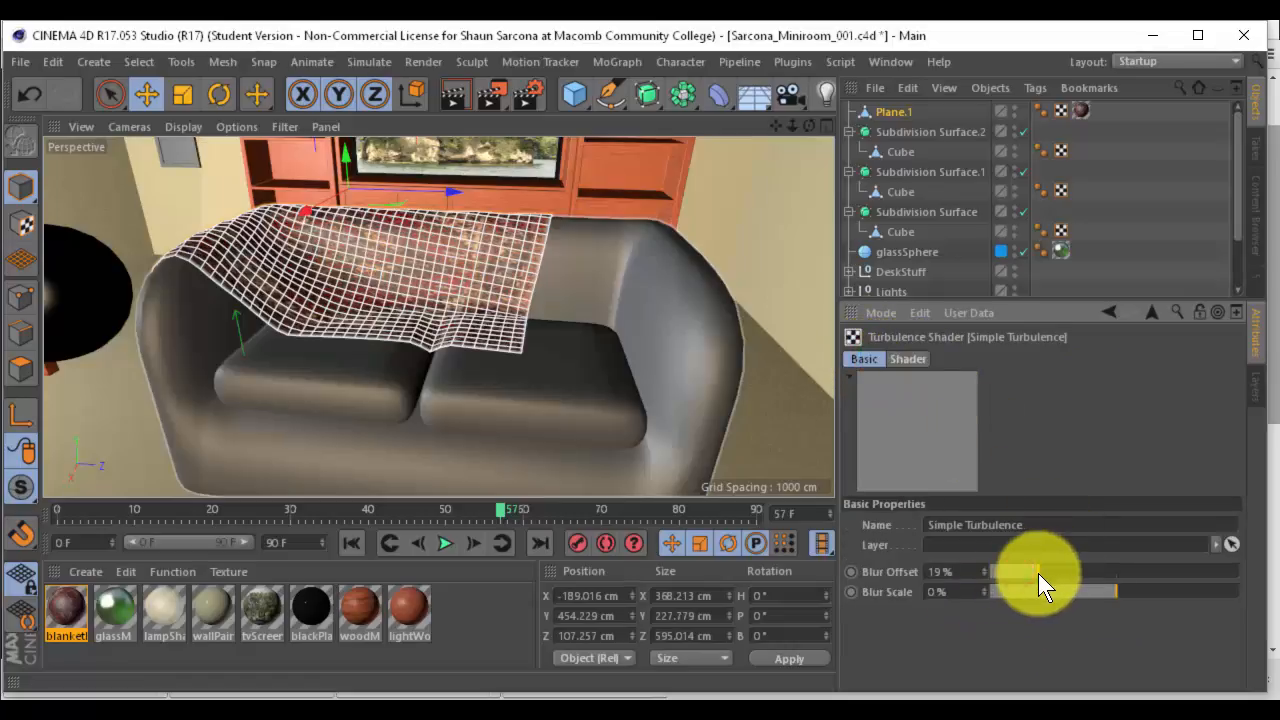
left_click(907, 355)
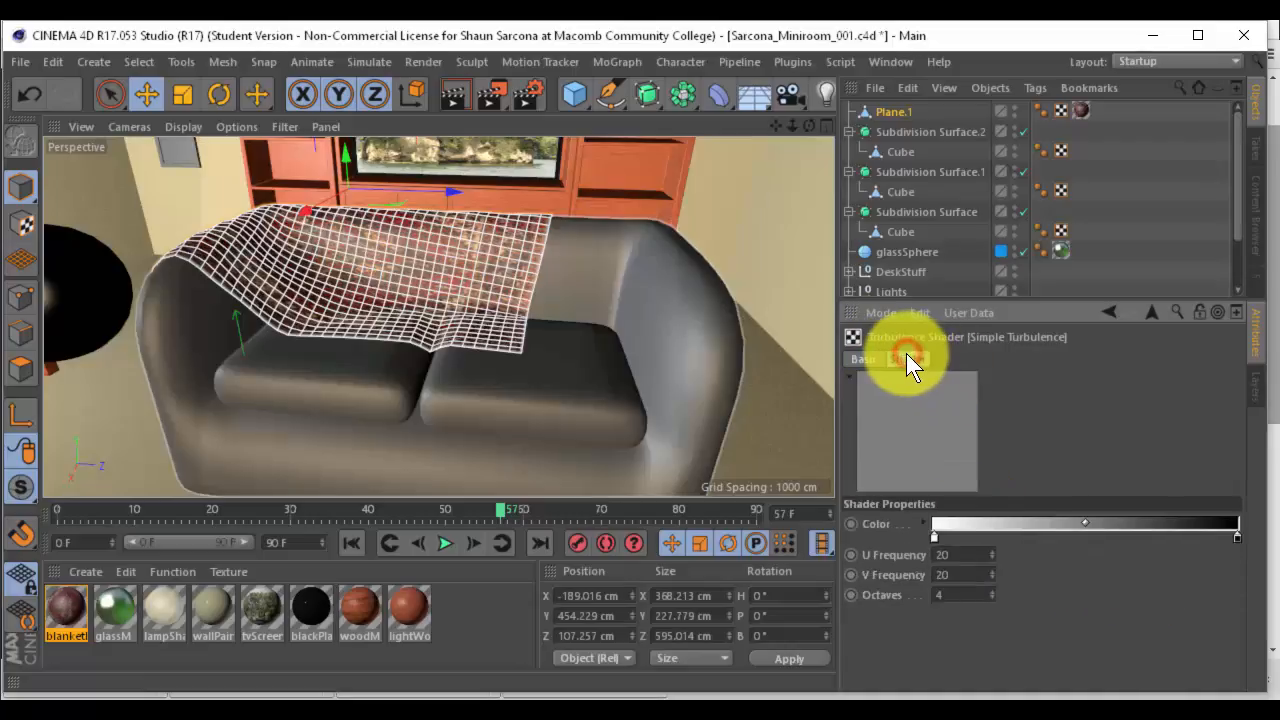
left_click(870, 359)
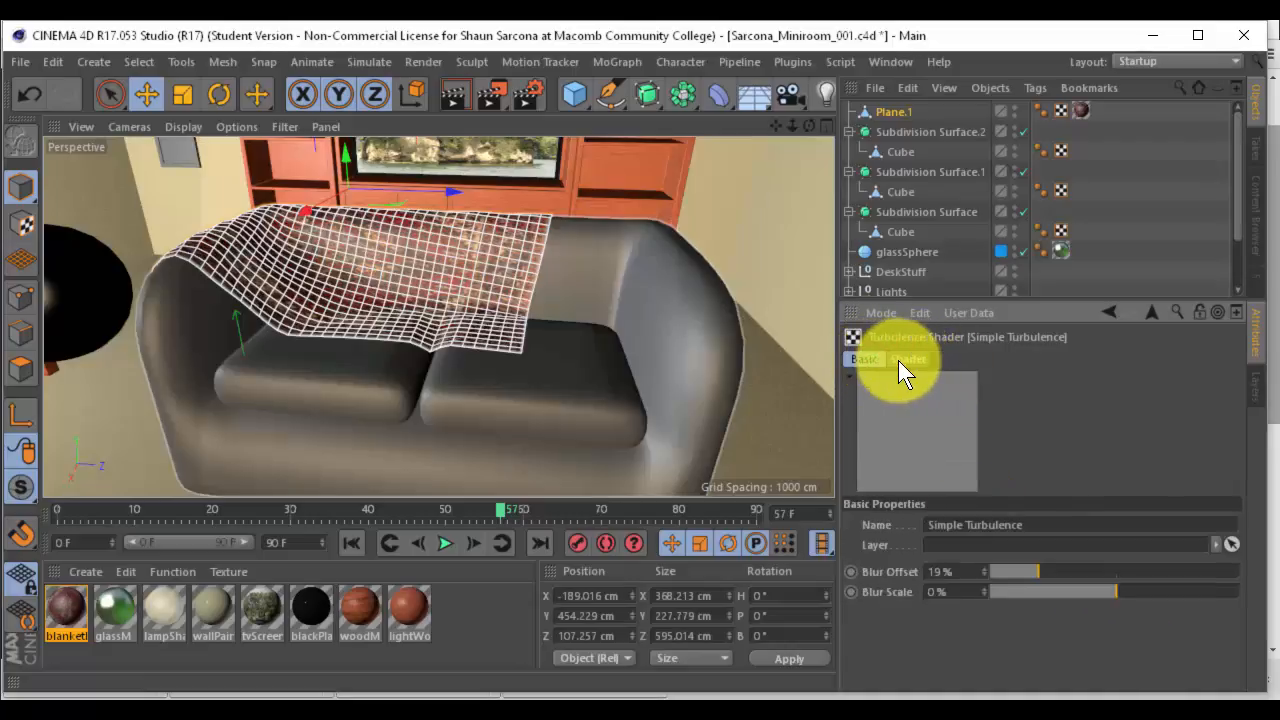
left_click_drag(1029, 571, 1022, 570)
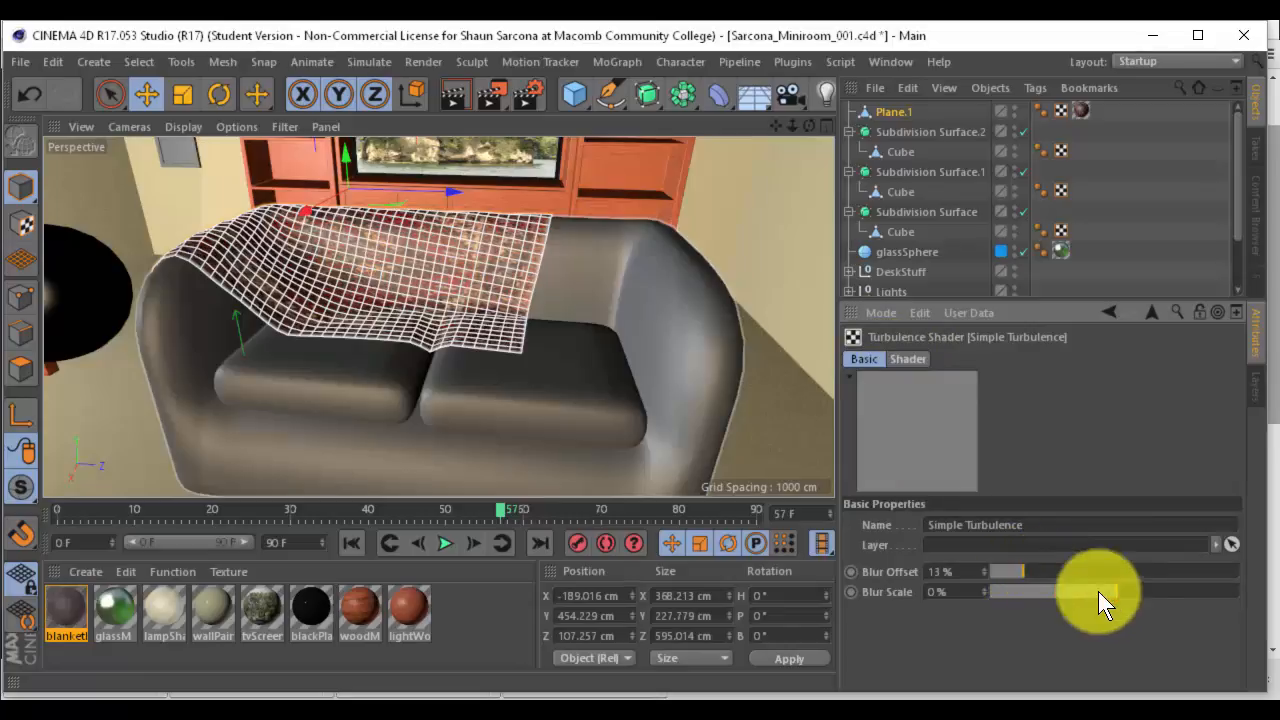
left_click_drag(1126, 589, 1133, 590)
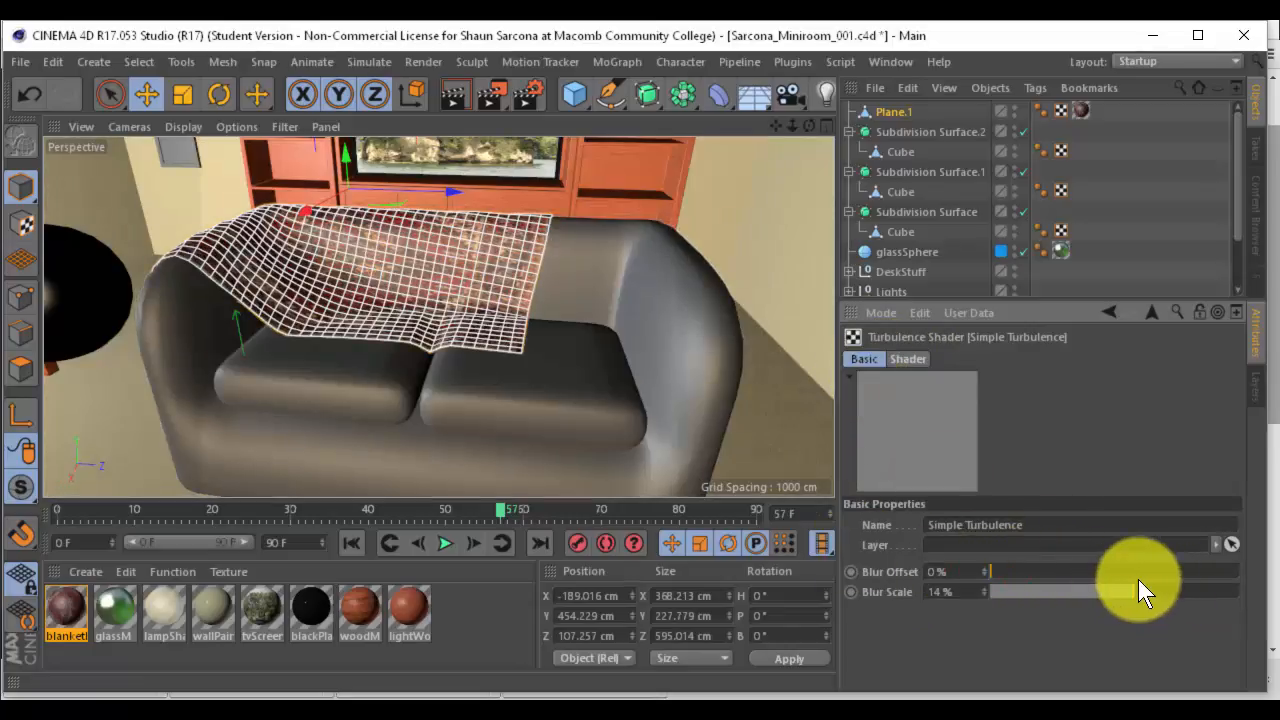
left_click_drag(1188, 595, 965, 573)
left_click(993, 567)
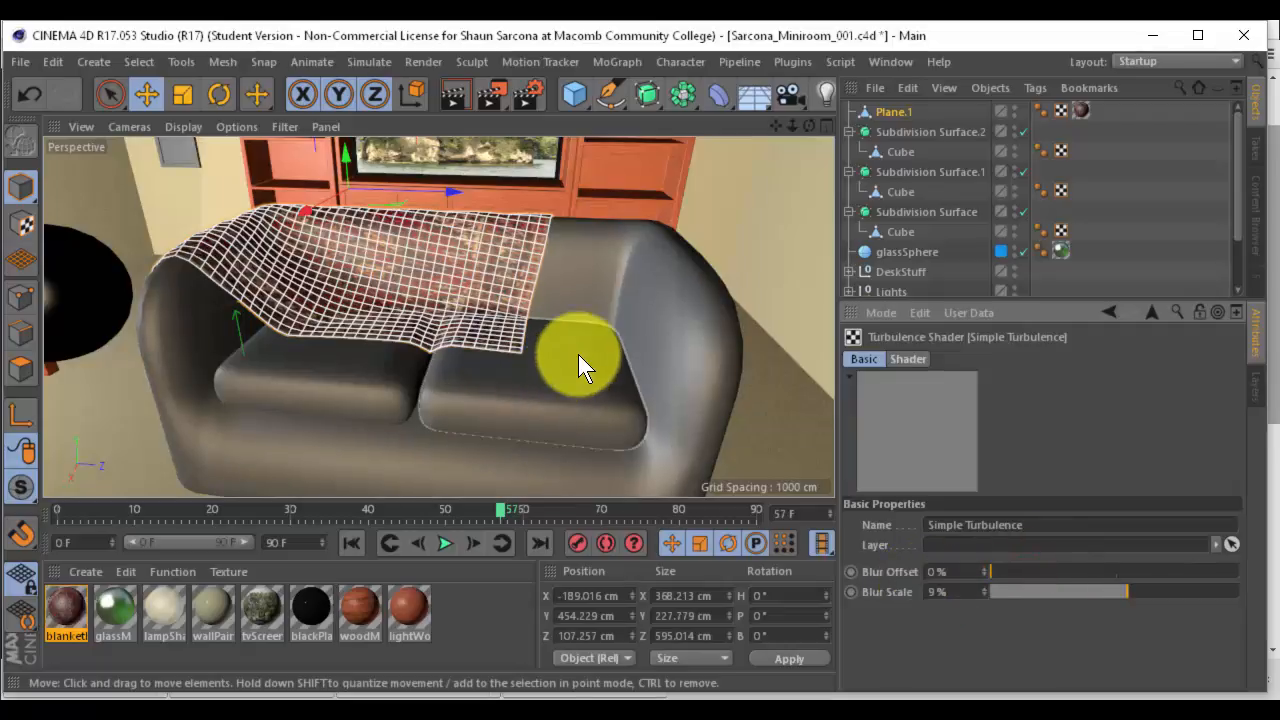
Bring the Picture Viewer back to review the rendered blanket, and move it clear of the sofa view
left_click_drag(0, 206, 794, 120)
scroll(630, 279, "down", 2)
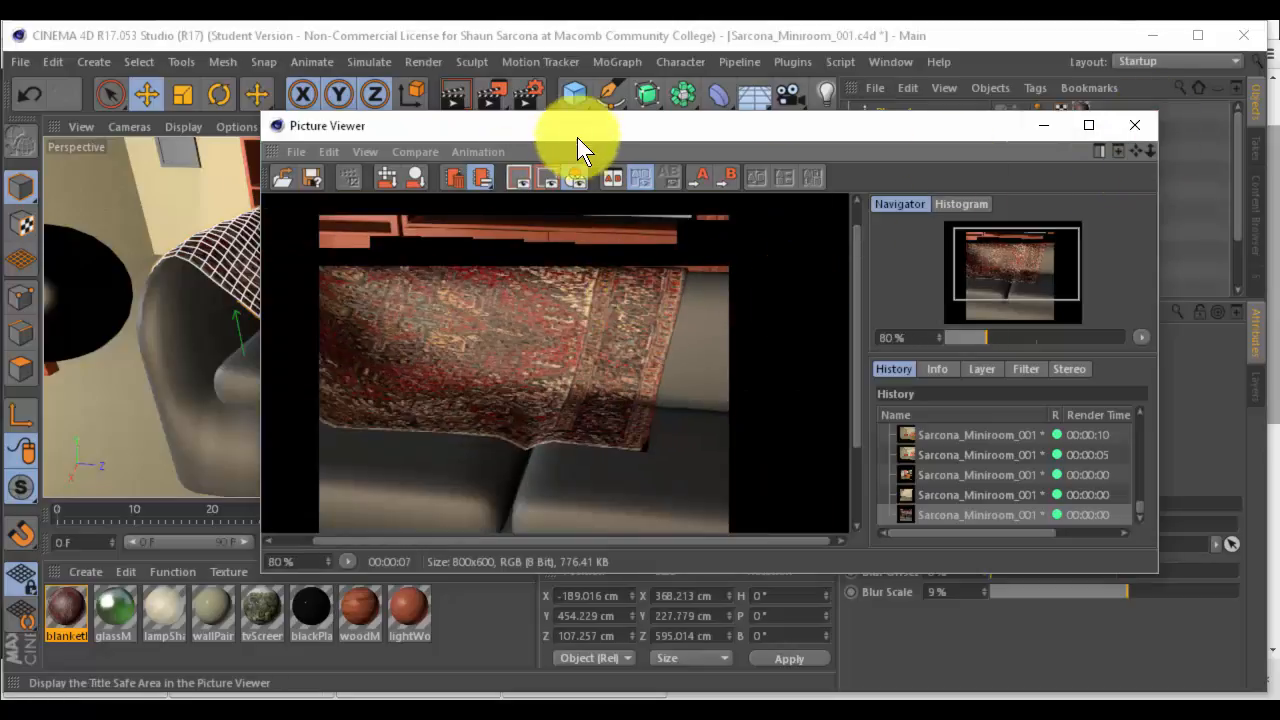
left_click_drag(578, 126, 575, 600)
Collapse the three subdivision surface hierarchies and rename Subdivision Surface.2, the sofa's right seat cushion, to cushion1
left_click(573, 382)
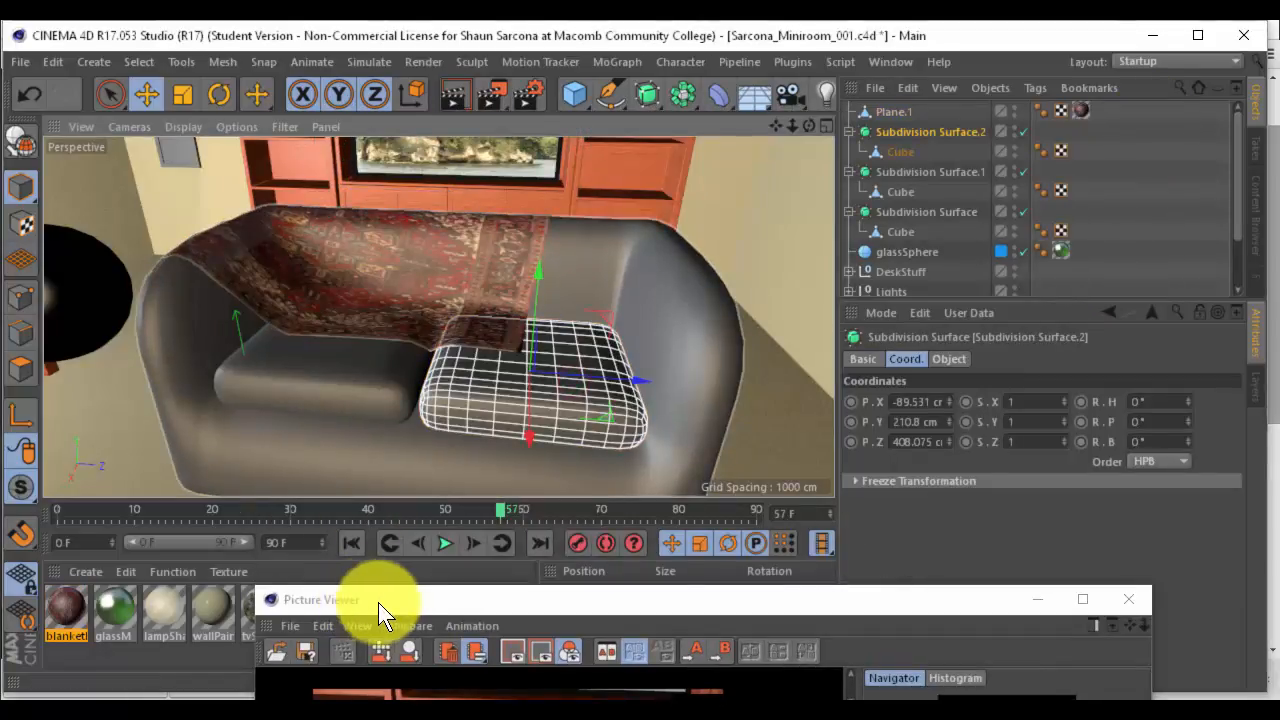
left_click_drag(378, 602, 401, 645)
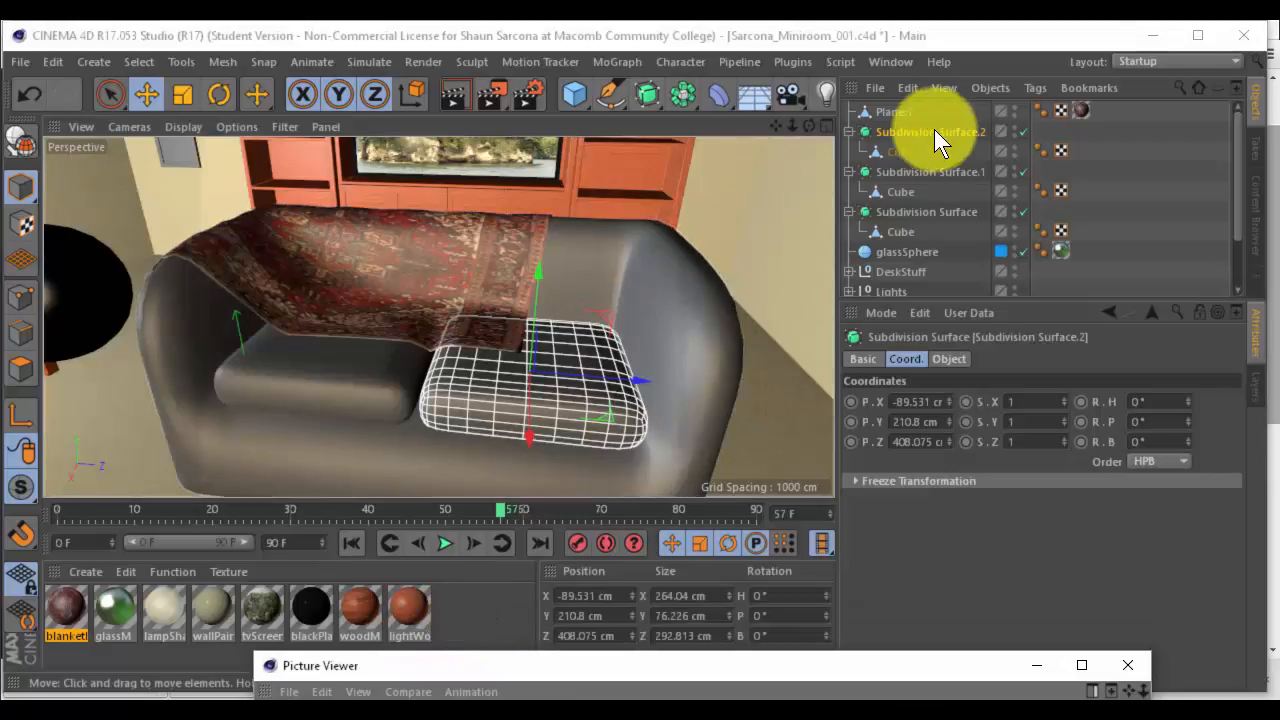
left_click(848, 131)
left_click(848, 152)
left_click(848, 170)
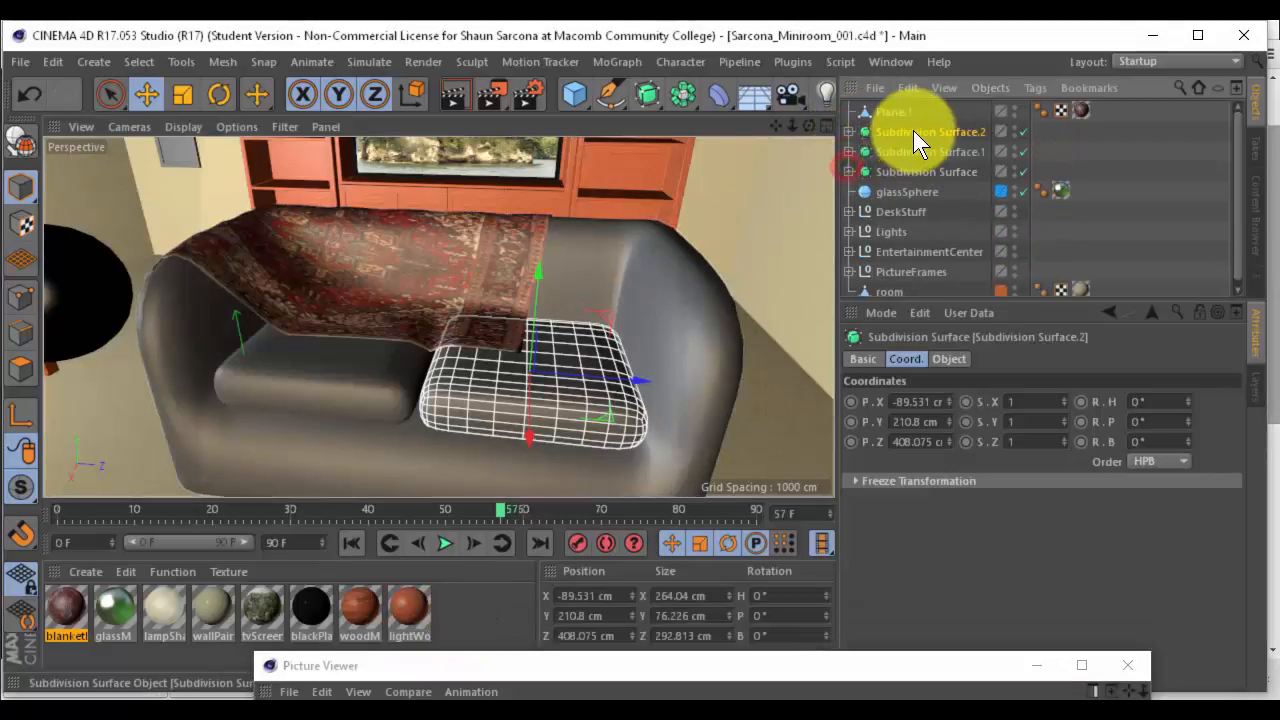
double_click(913, 131)
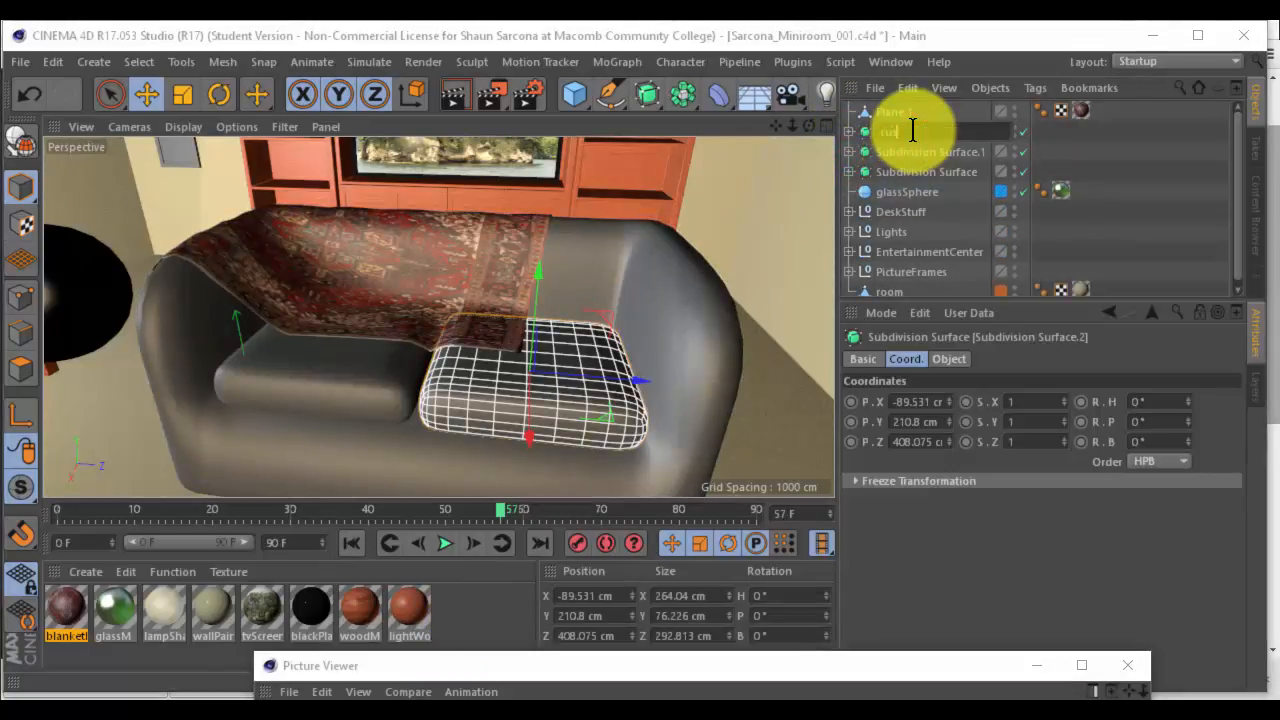
type("cushion1")
key("Return")
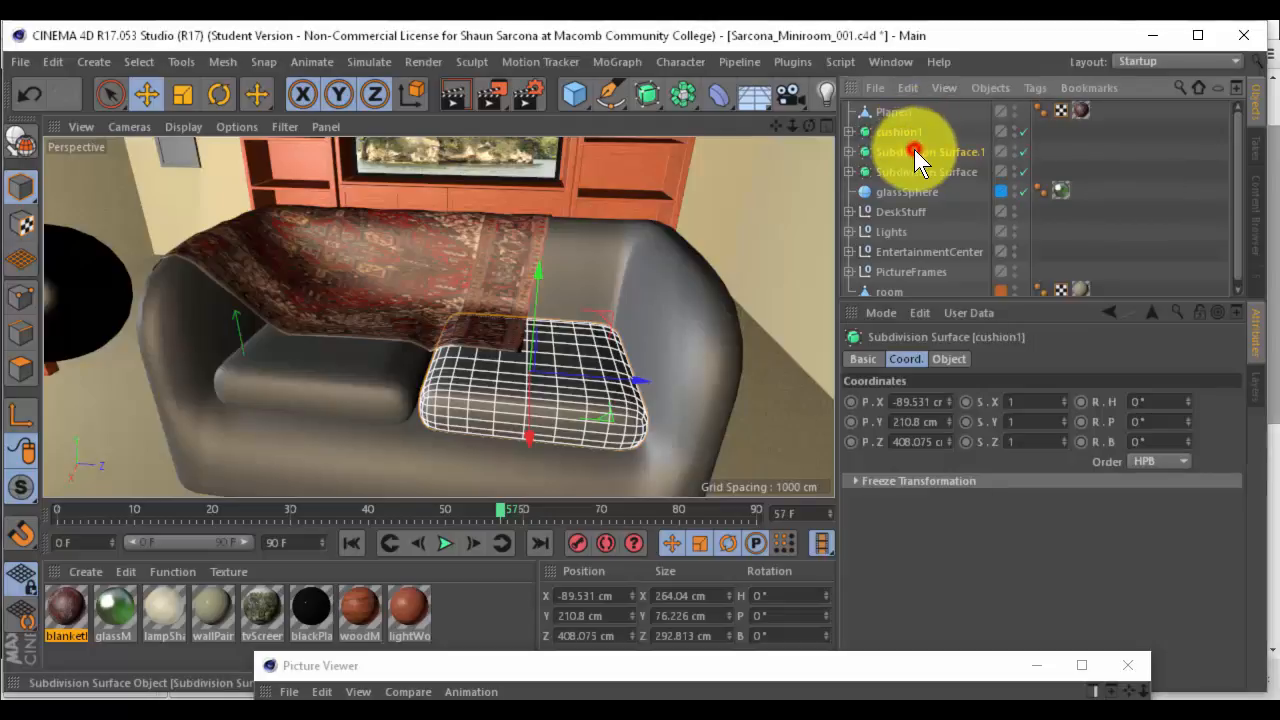
Rename the other cushion's subdivision surface as cushion2 and the sofa body's Subdivision Surface as couch
double_click(914, 151)
type("cushion2")
key("Return")
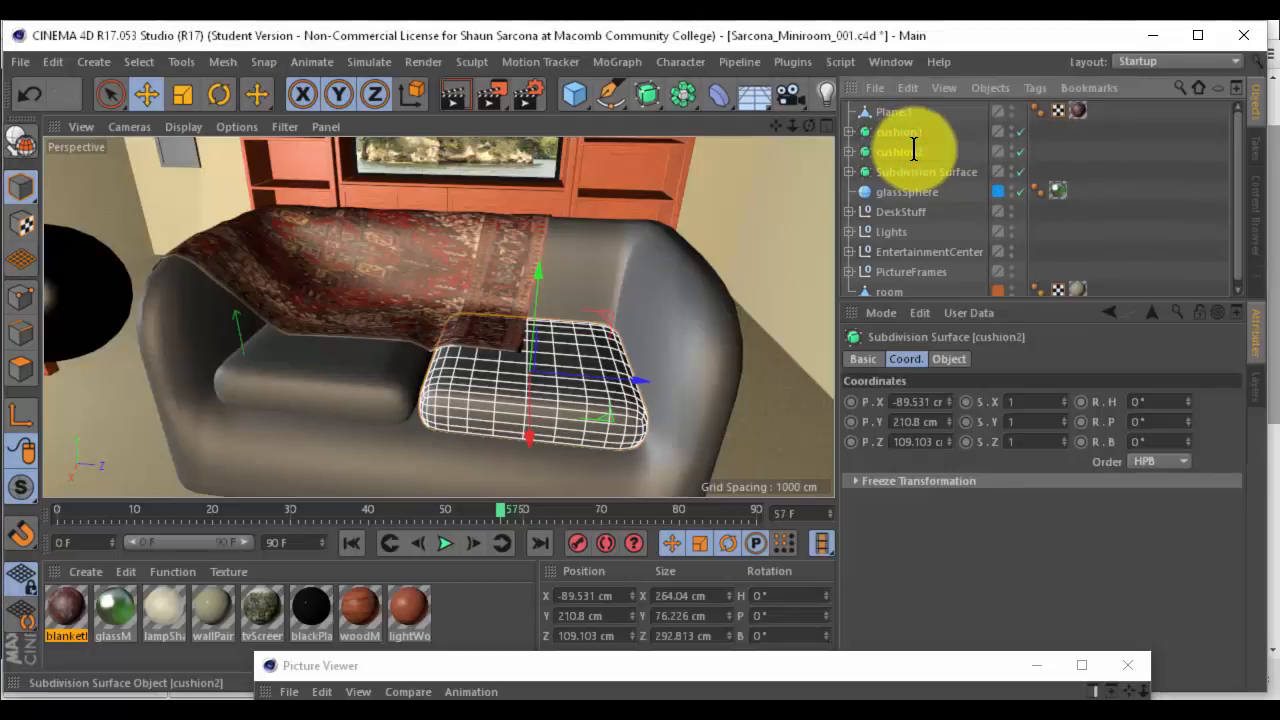
double_click(915, 170)
type("cu")
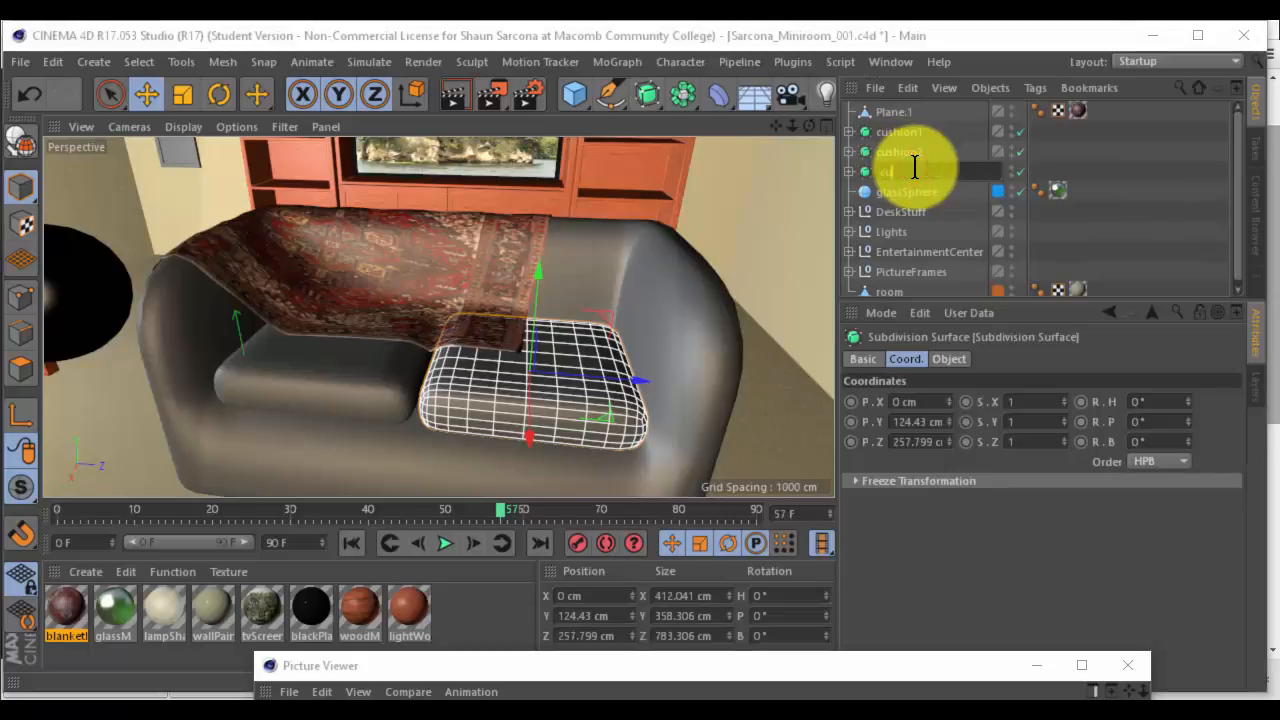
key("Return")
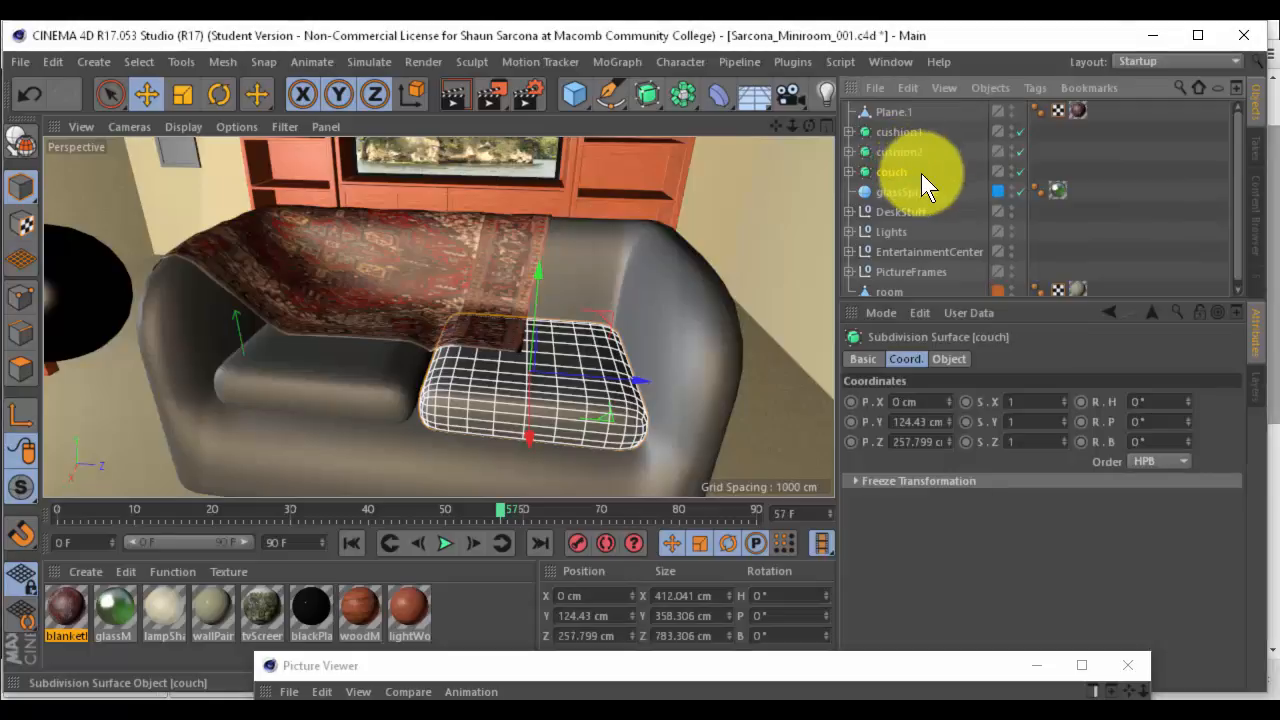
Rename the draped Plane.1 object as blanket
left_click(895, 113)
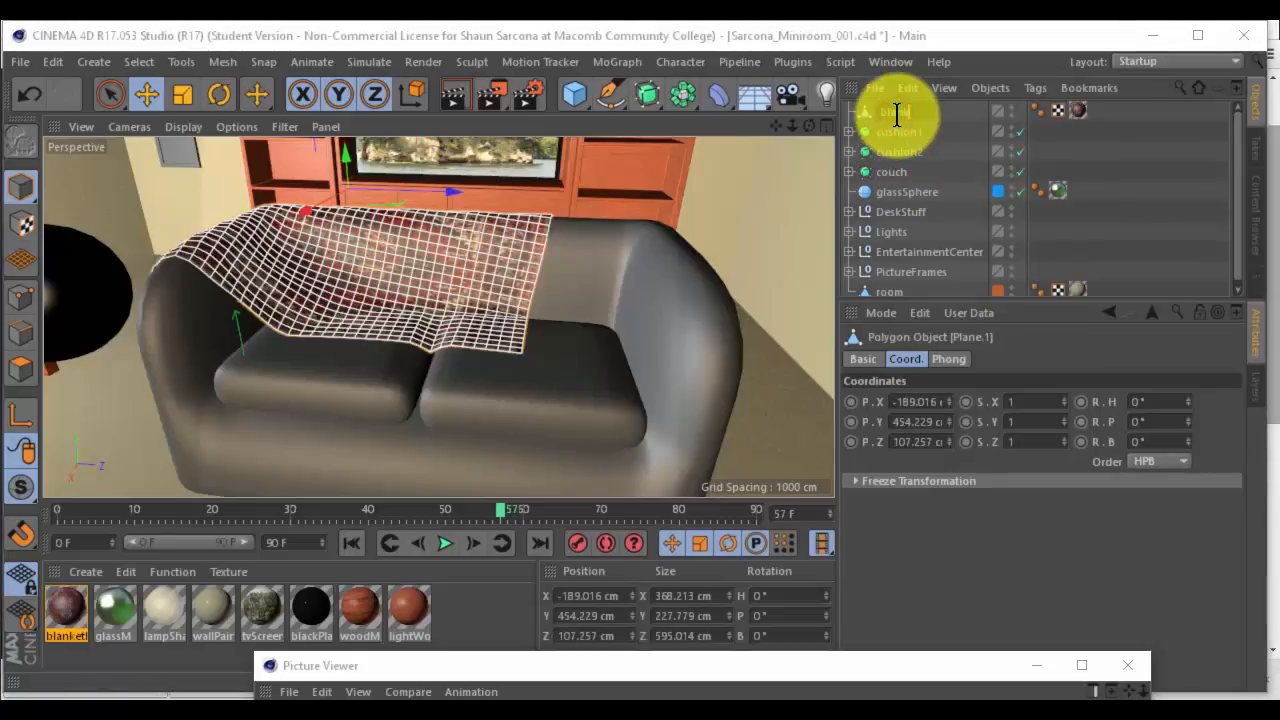
type("blanket")
key("Return")
Group blanket, cushion1, cushion2 and couch under one null and rename it couchStuff
left_click(898, 156, "shift")
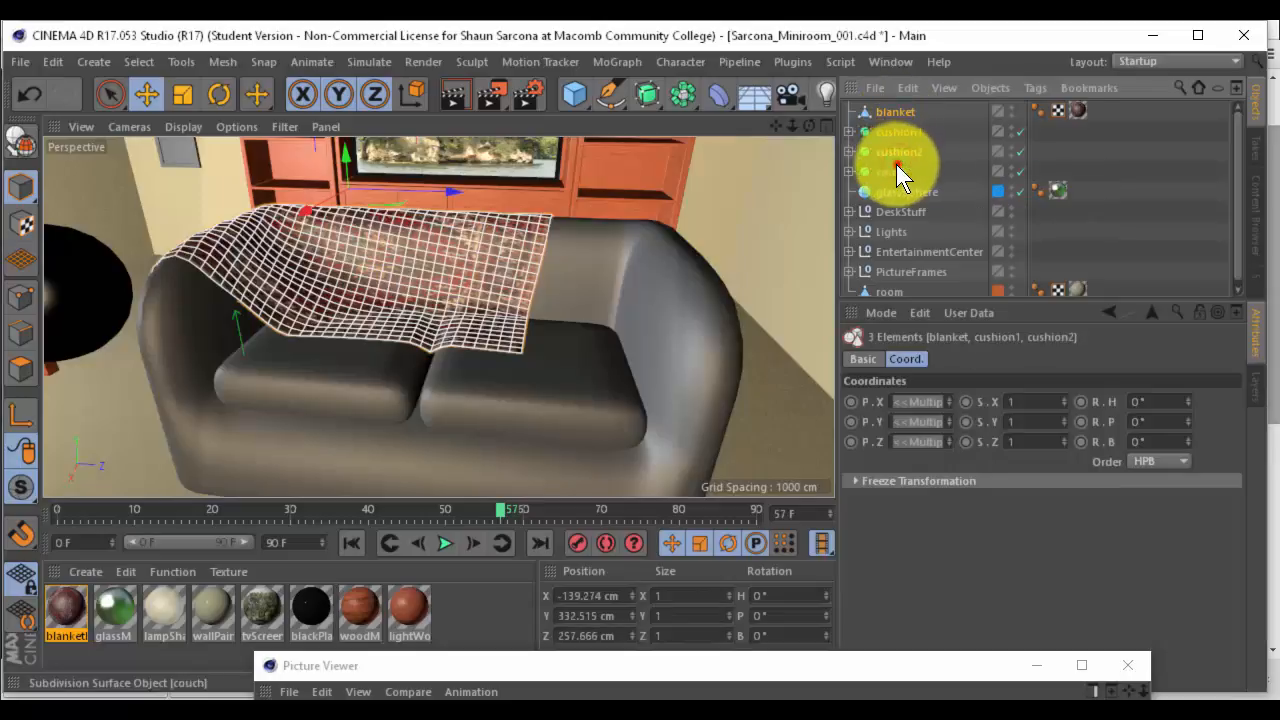
key("alt+g")
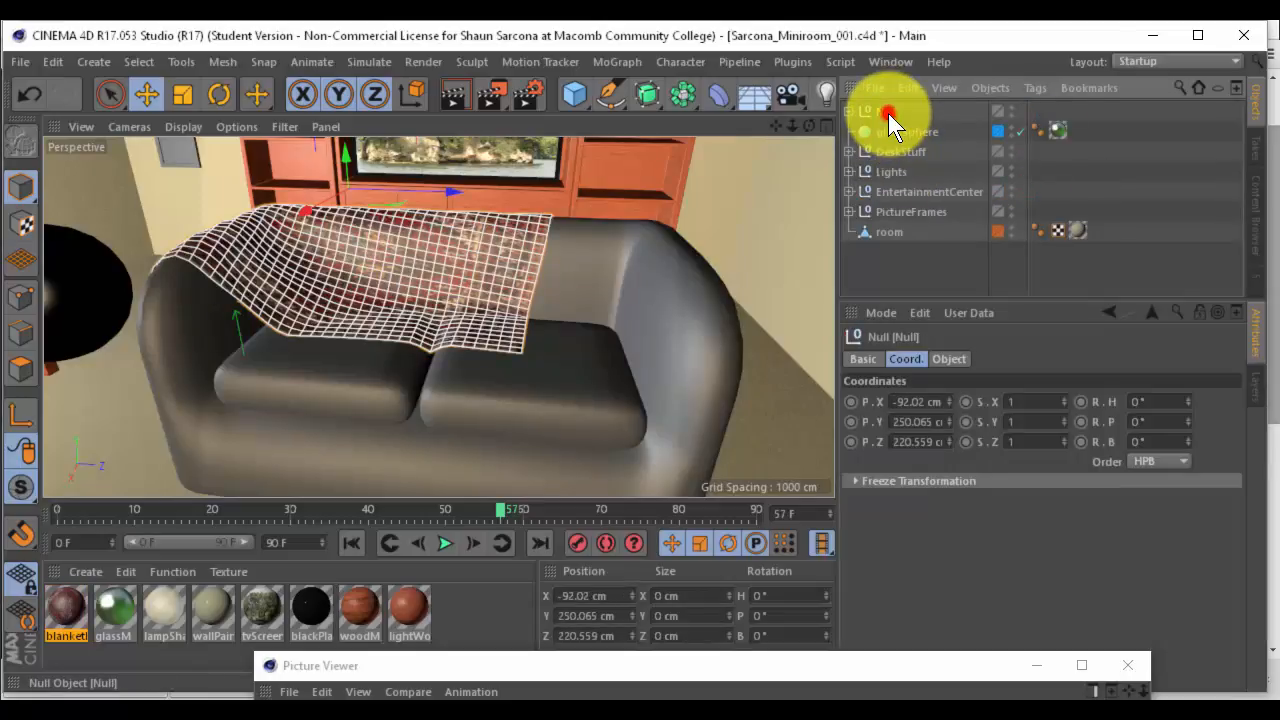
double_click(888, 112)
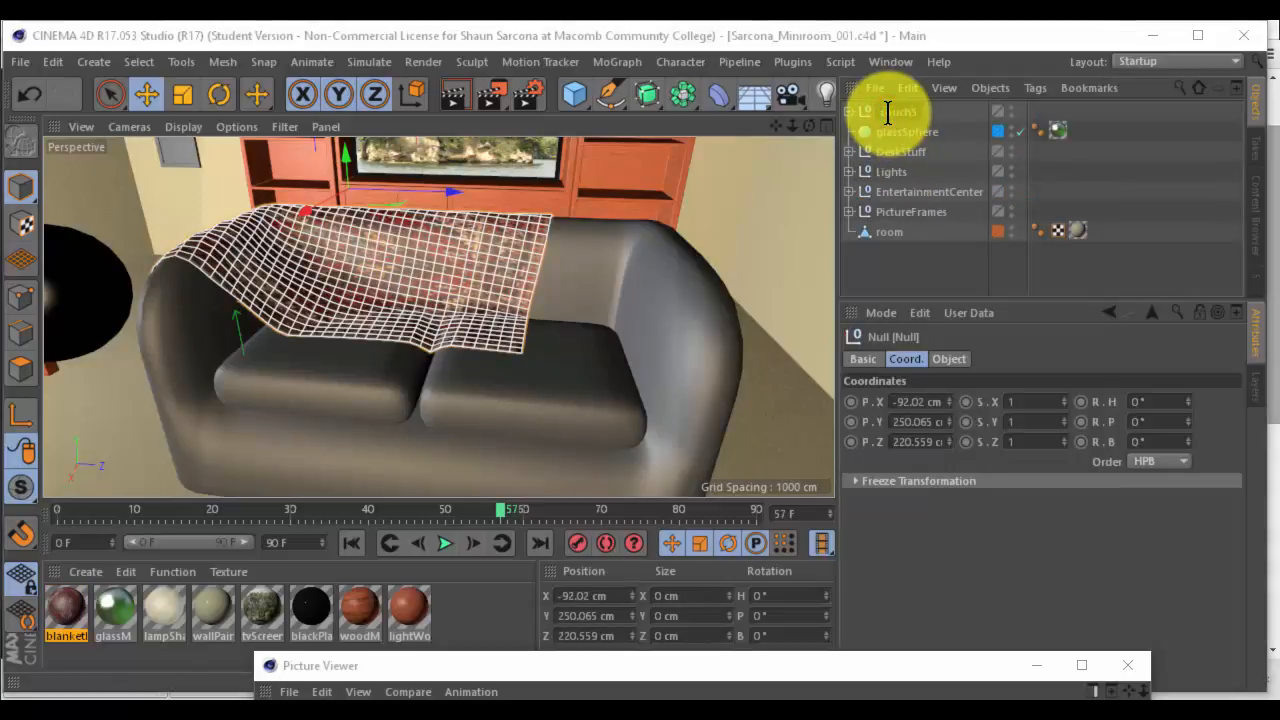
type("couchStuff")
key("Return")
Rotate couchStuff to a heading of about -85° and move it toward the side wall, to about Z 865 cm
scroll(628, 322, "down", 5)
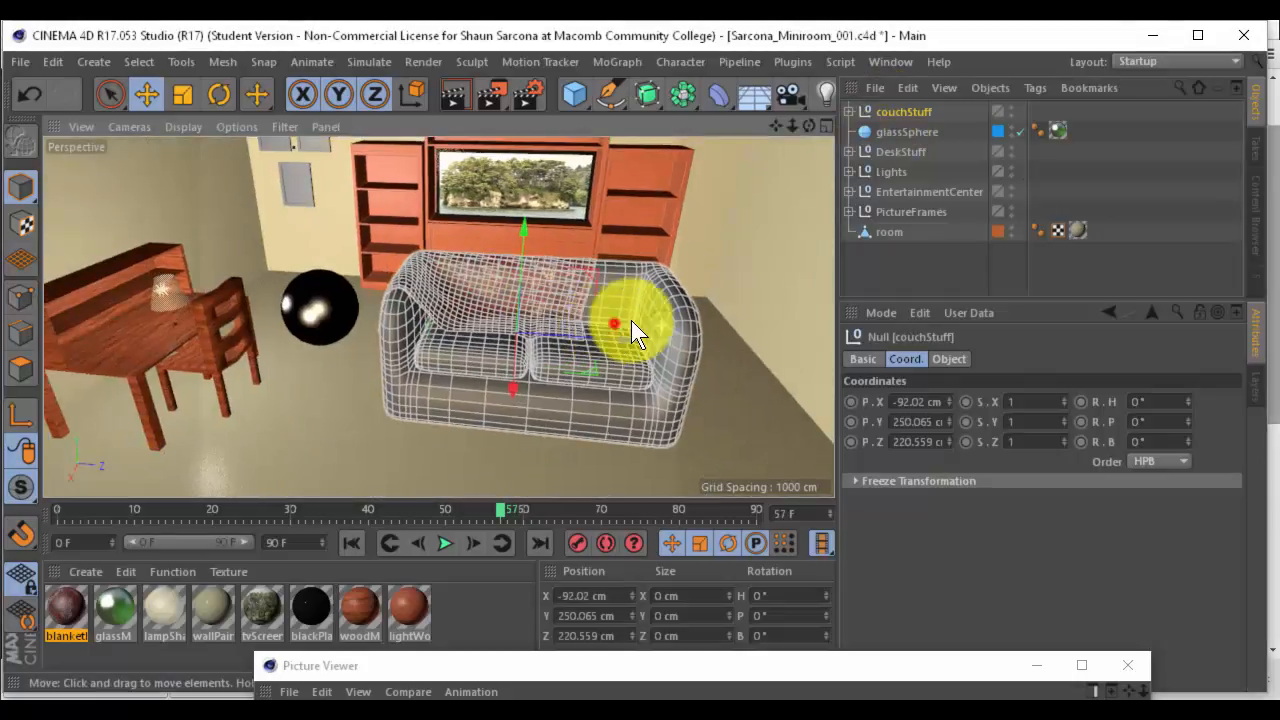
key("r")
left_click_drag(512, 364, 421, 348)
key("e")
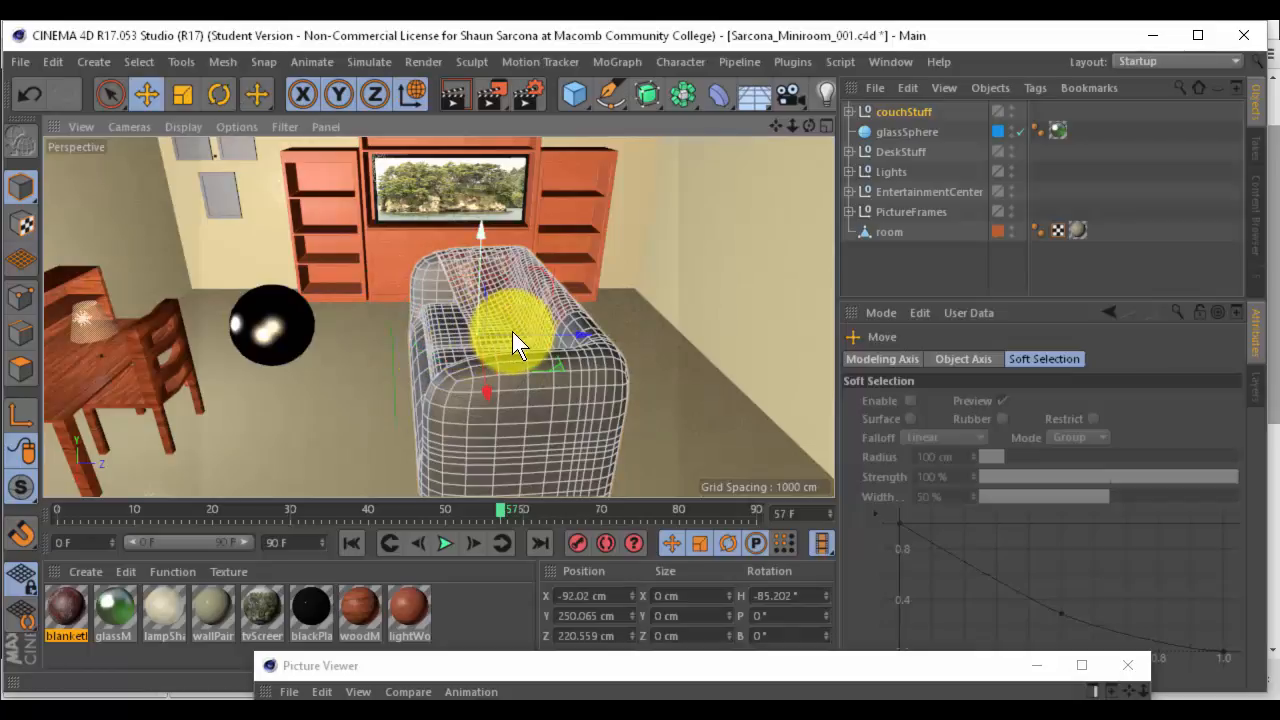
left_click_drag(529, 334, 769, 327)
middle_click_drag(639, 336, 471, 332, "alt")
Refine couchStuff's heading to about -88.4° and reposition it at about Y 208.5 cm and Z 808 cm
key("r")
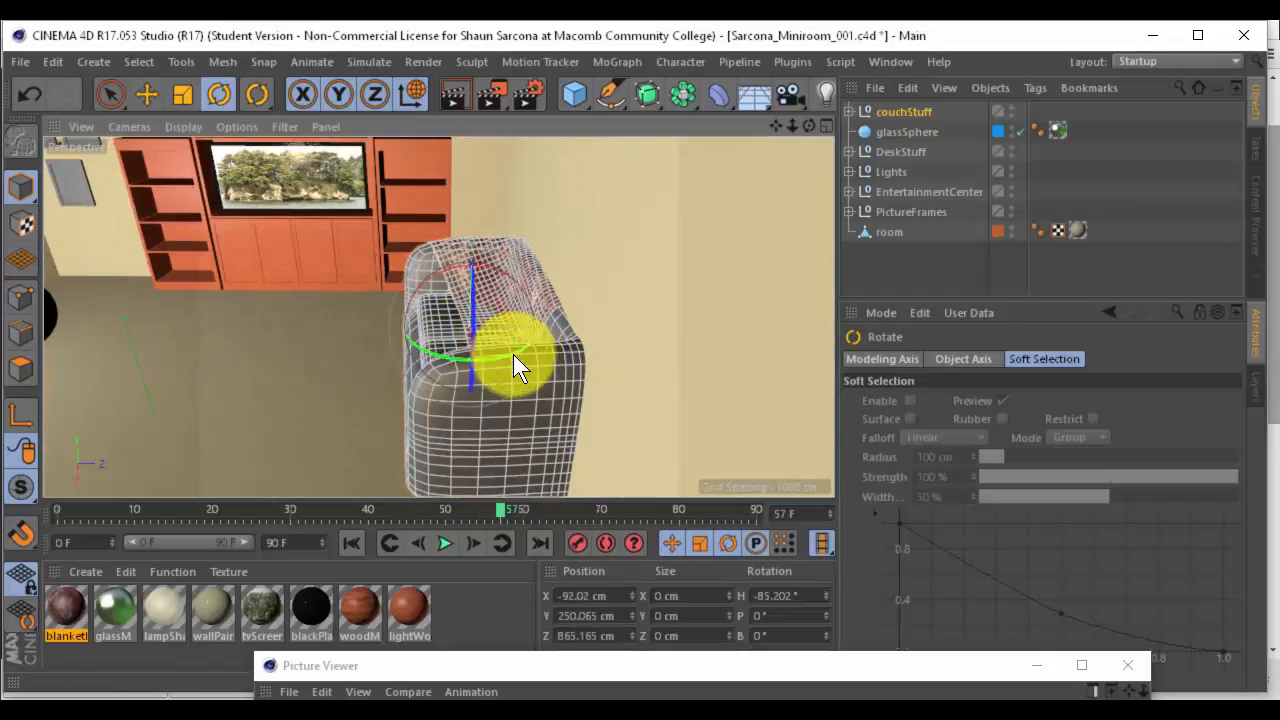
left_click_drag(513, 354, 592, 232)
key("e")
left_click_drag(505, 279, 589, 405, "alt")
right_click_drag(589, 405, 611, 406, "alt")
left_click_drag(611, 406, 614, 371, "alt")
Check the room render in progress, stop it and close the Picture Viewer
left_click_drag(600, 668, 498, 162)
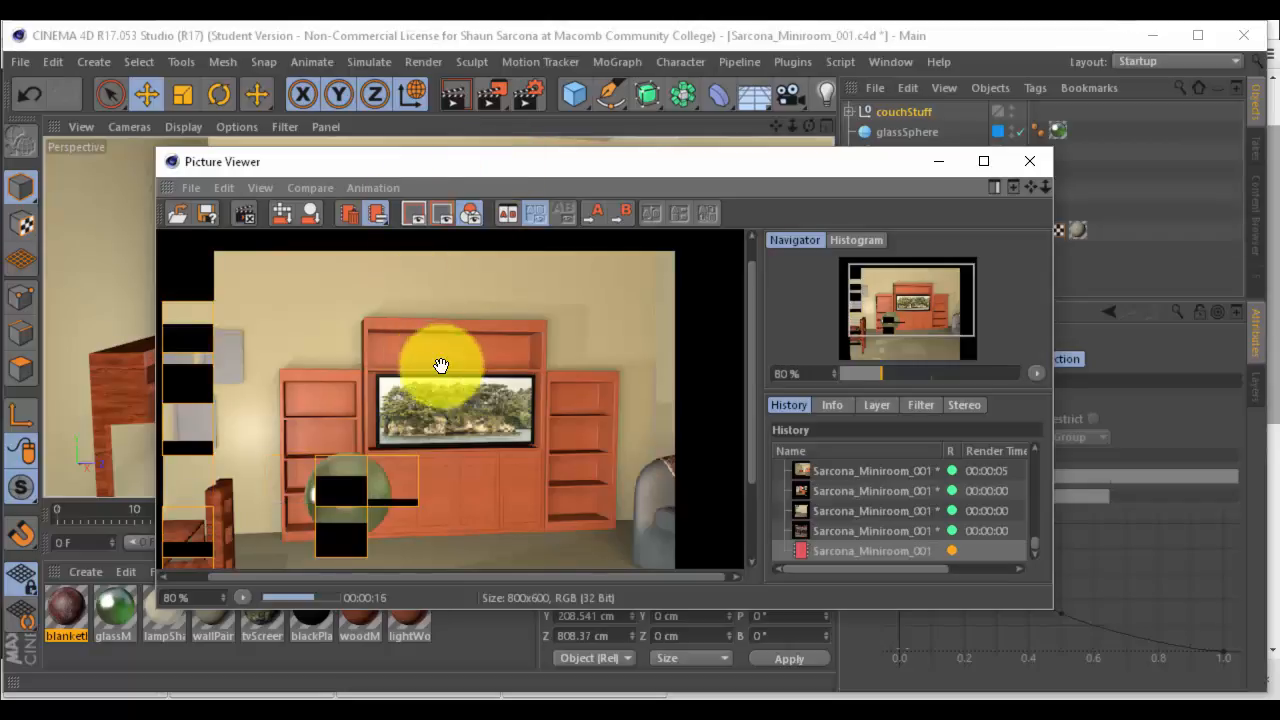
scroll(462, 374, "down", 2)
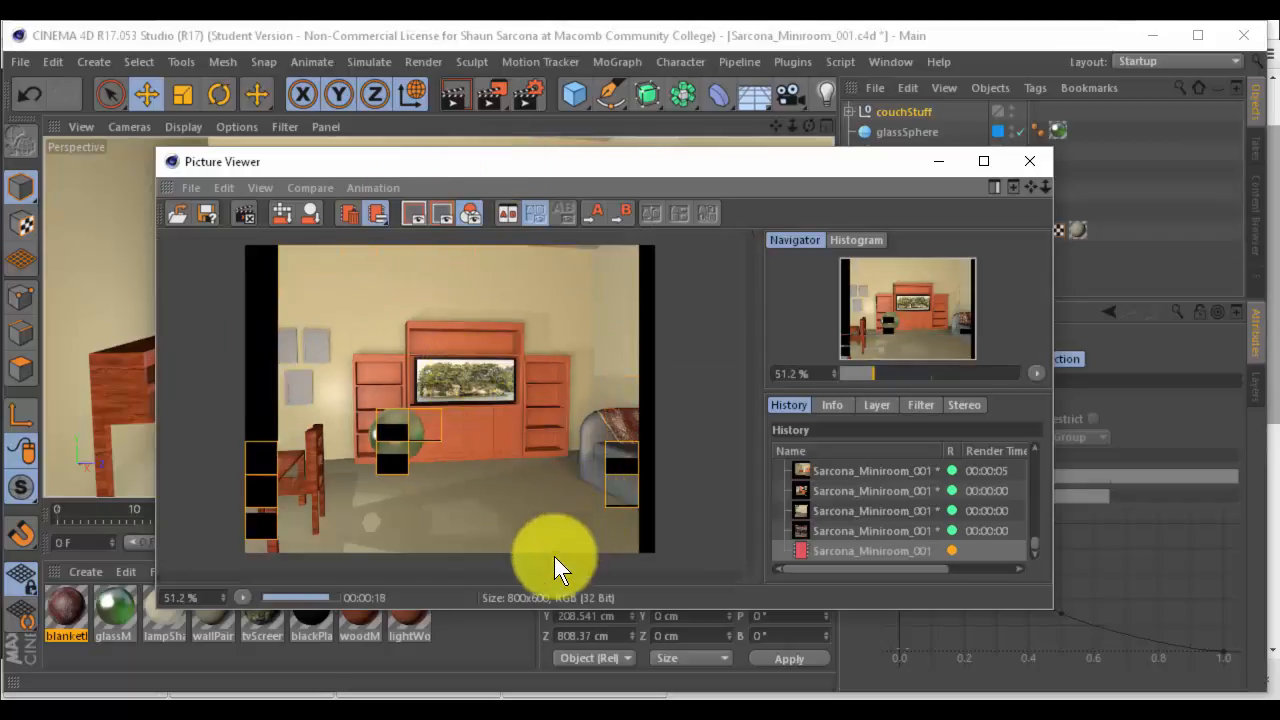
left_click(1025, 162)
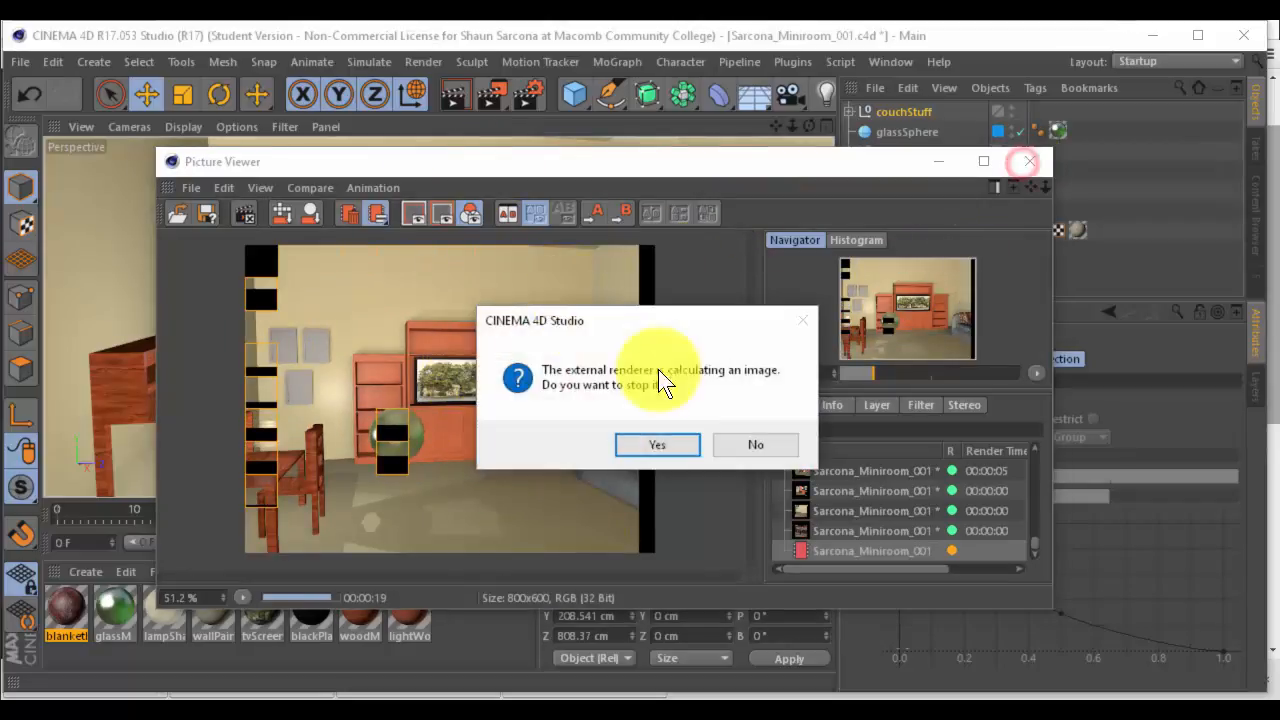
left_click(656, 445)
Frame the whole room with the couch in the perspective view and render it to the Picture Viewer
left_click_drag(665, 377, 607, 353, "alt")
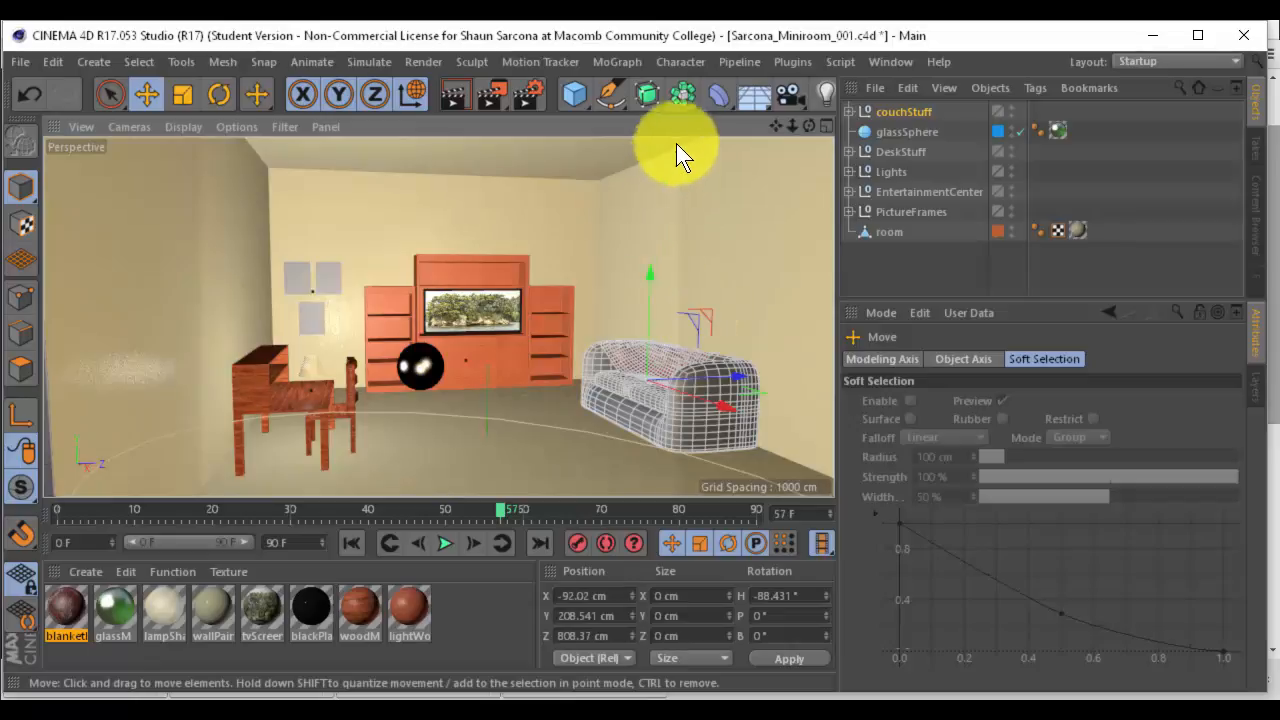
left_click_drag(694, 423, 609, 403, "alt")
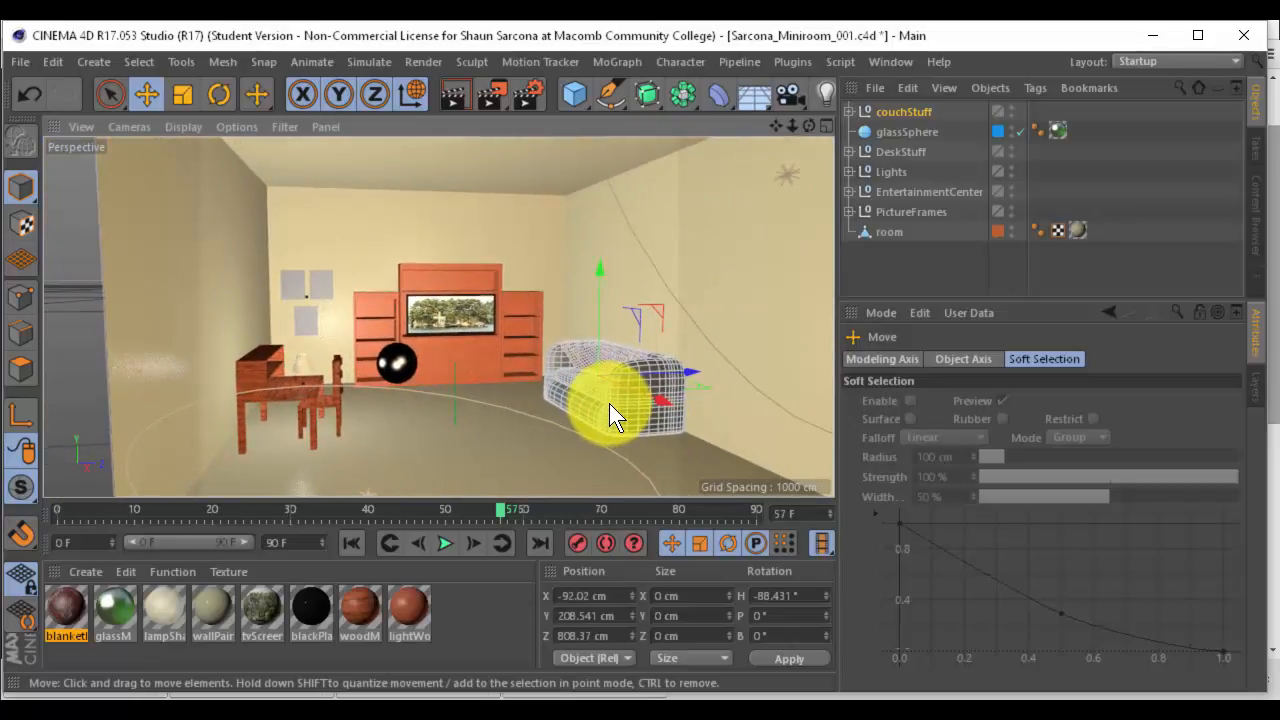
left_click_drag(615, 355, 607, 355, "alt")
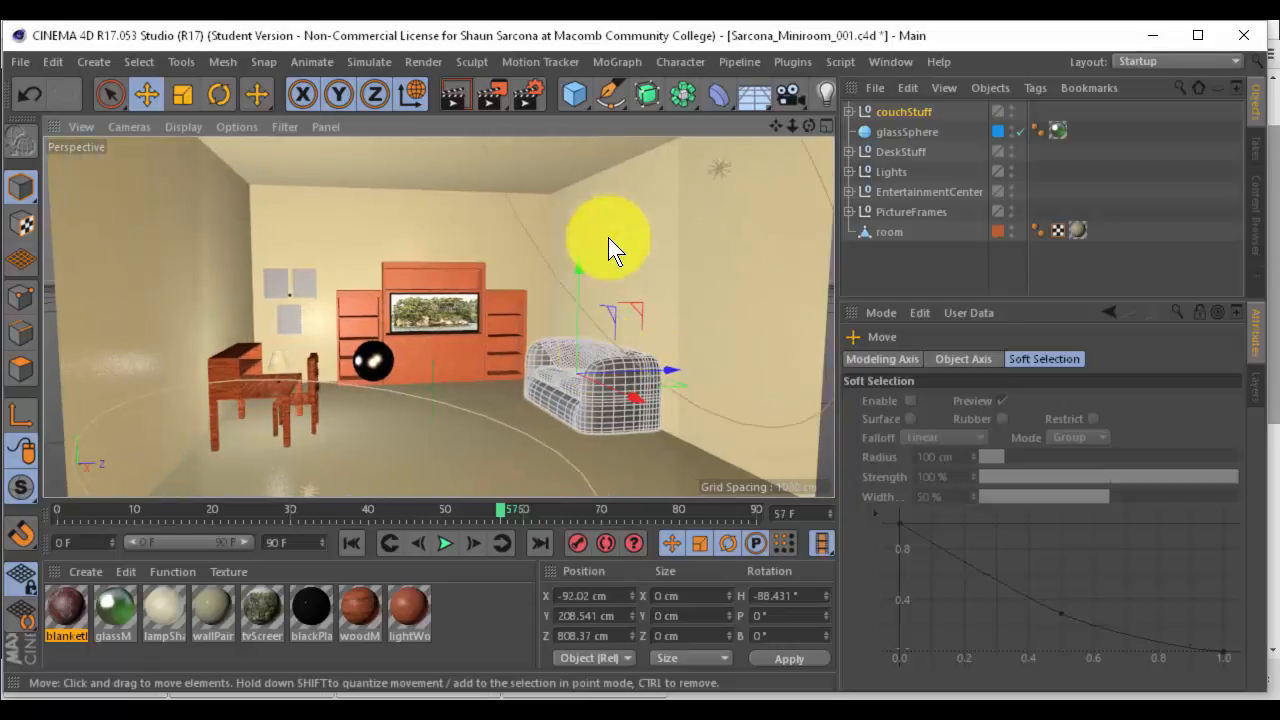
key("shift+r")
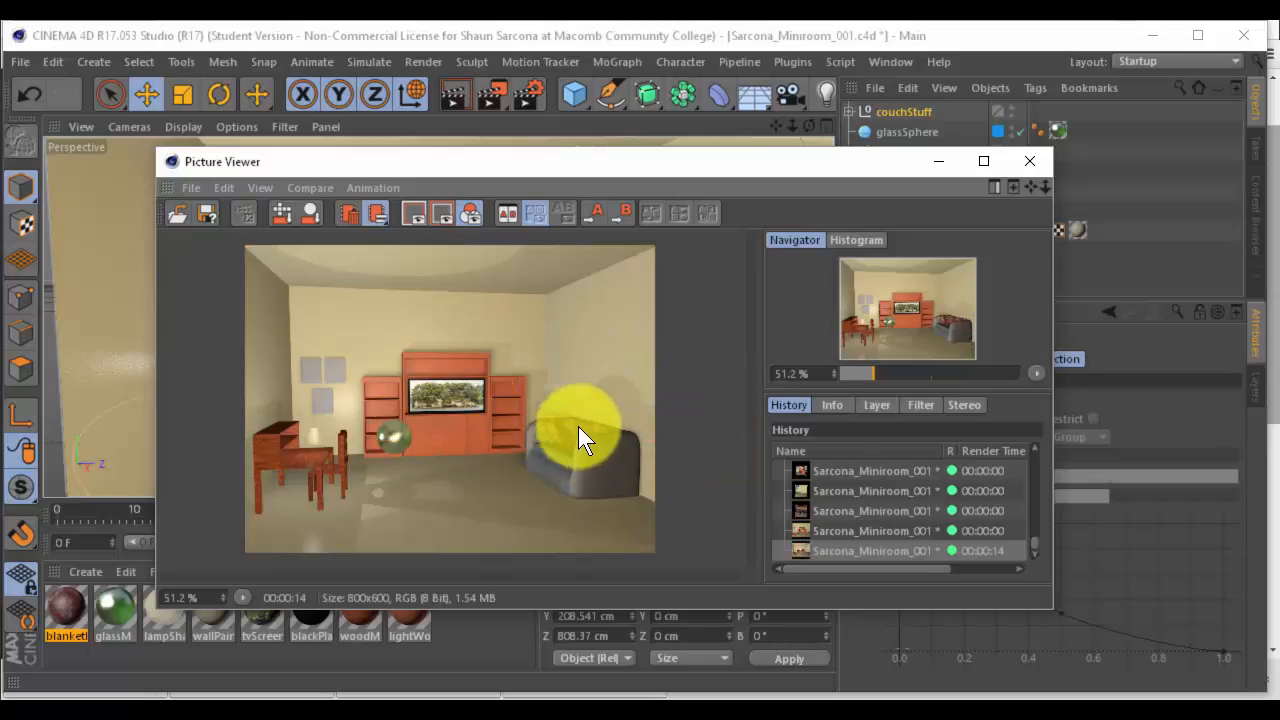
Examine the couch and its blanket up close and within the whole room in the finished render
scroll(549, 437, "up", 3)
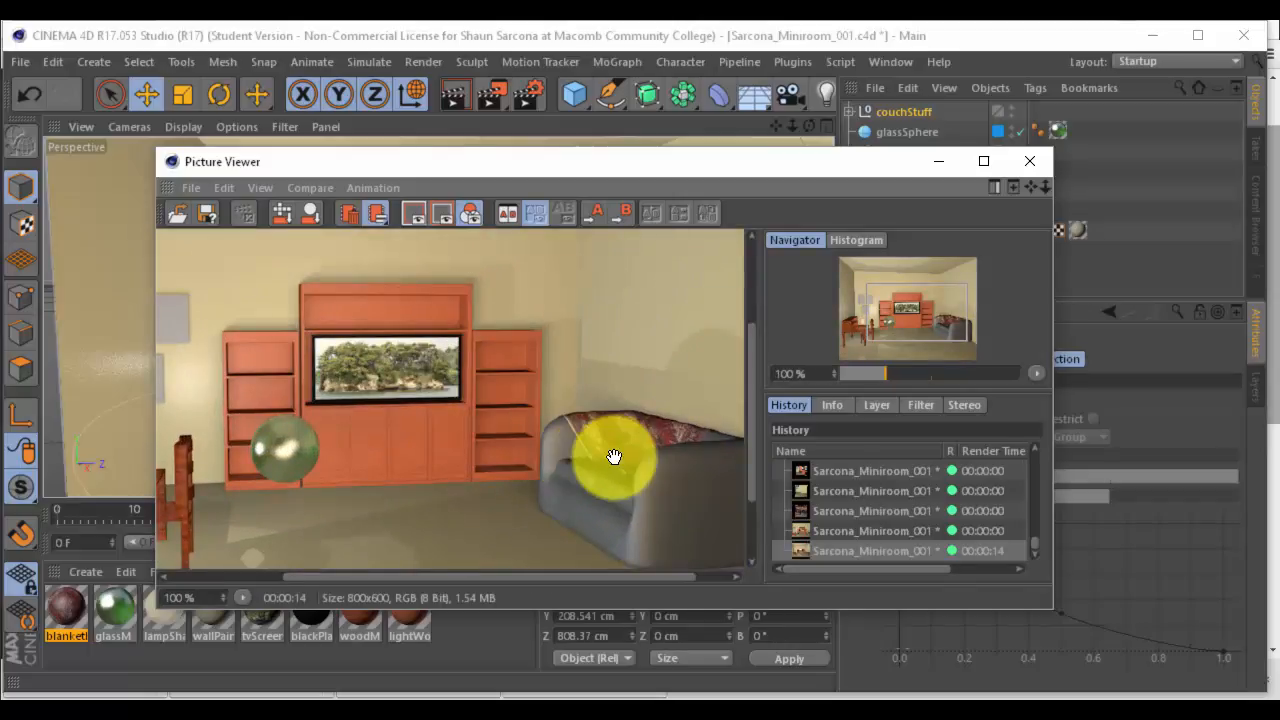
scroll(608, 451, "down", 2)
scroll(606, 457, "up", 2)
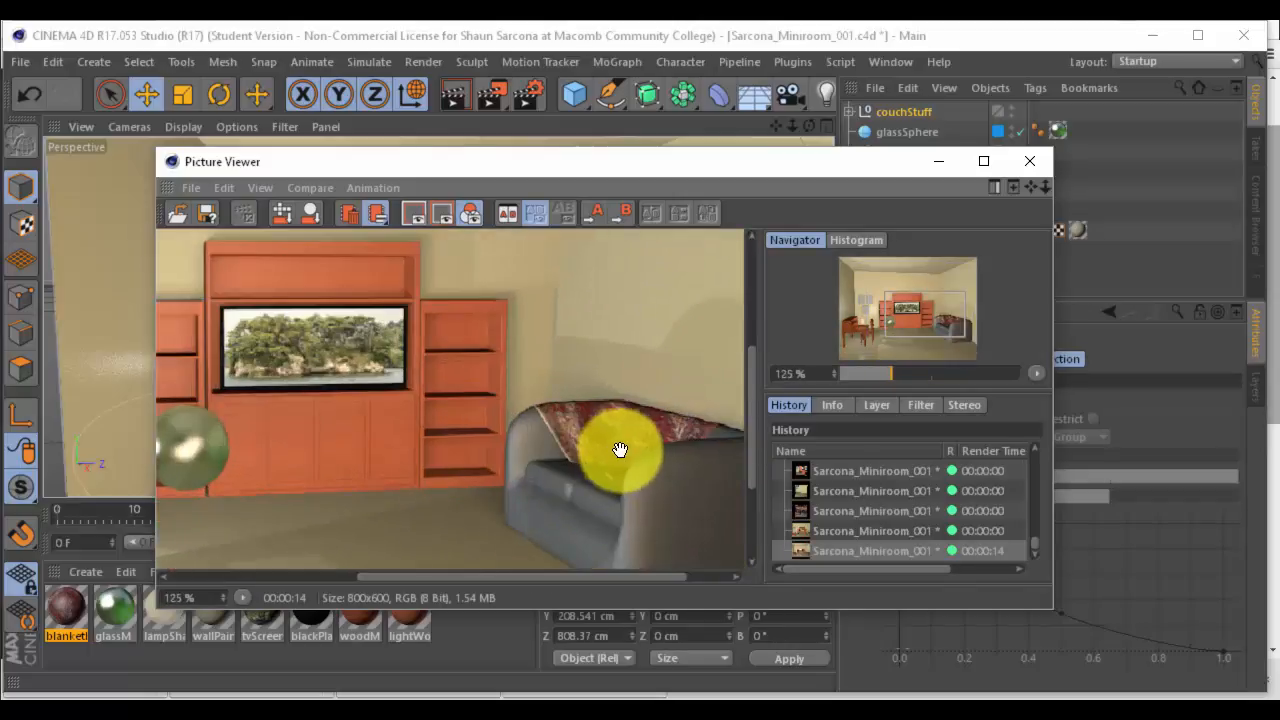
scroll(586, 458, "down", 2)
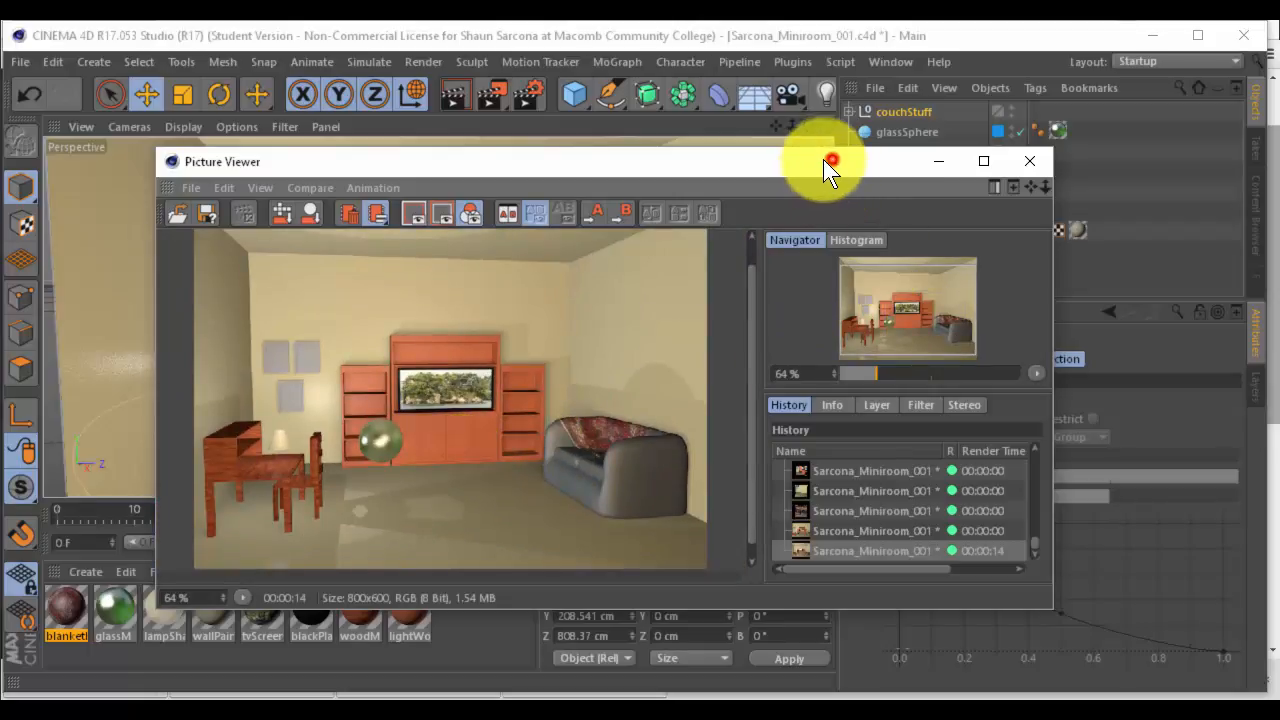
left_click_drag(823, 159, 694, 109)
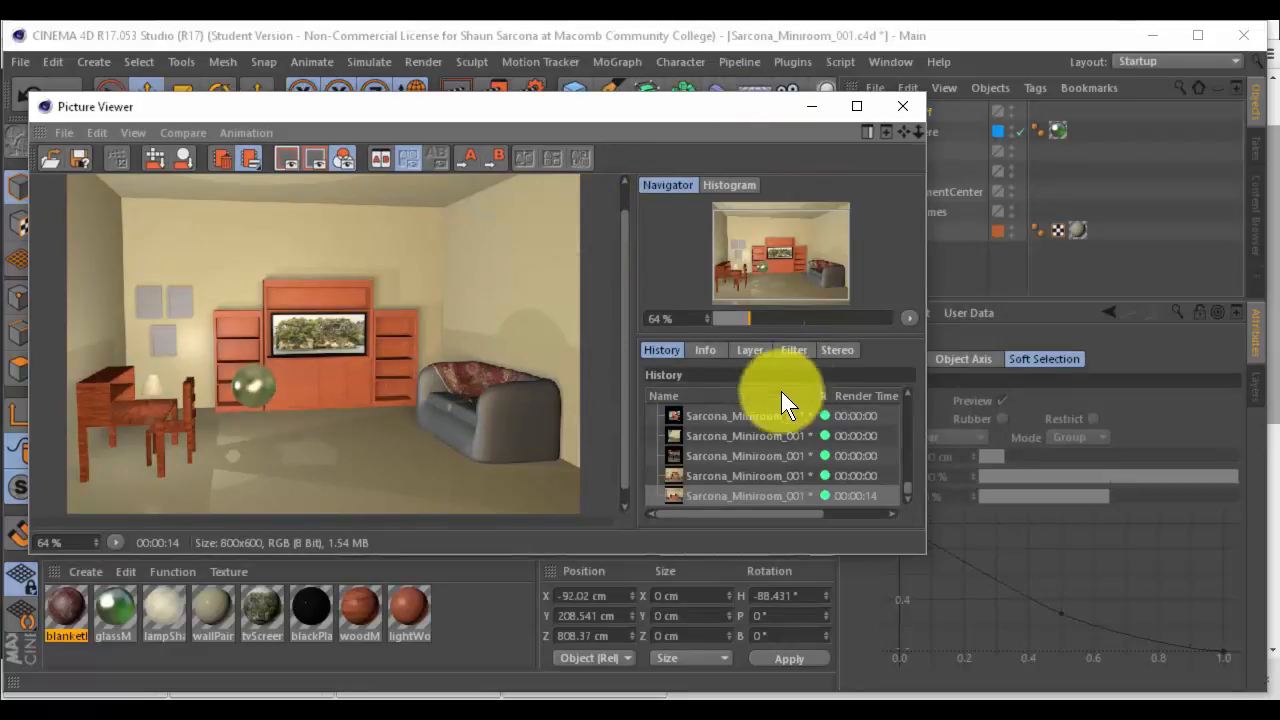
Browse back through the earlier room renders in the Picture Viewer's history
left_click(781, 467)
key("Up")
key("Up")
key("Up")
key("Up")
key("Up")
key("Up")
key("Up")
key("Up")
key("Up")
key("Up")
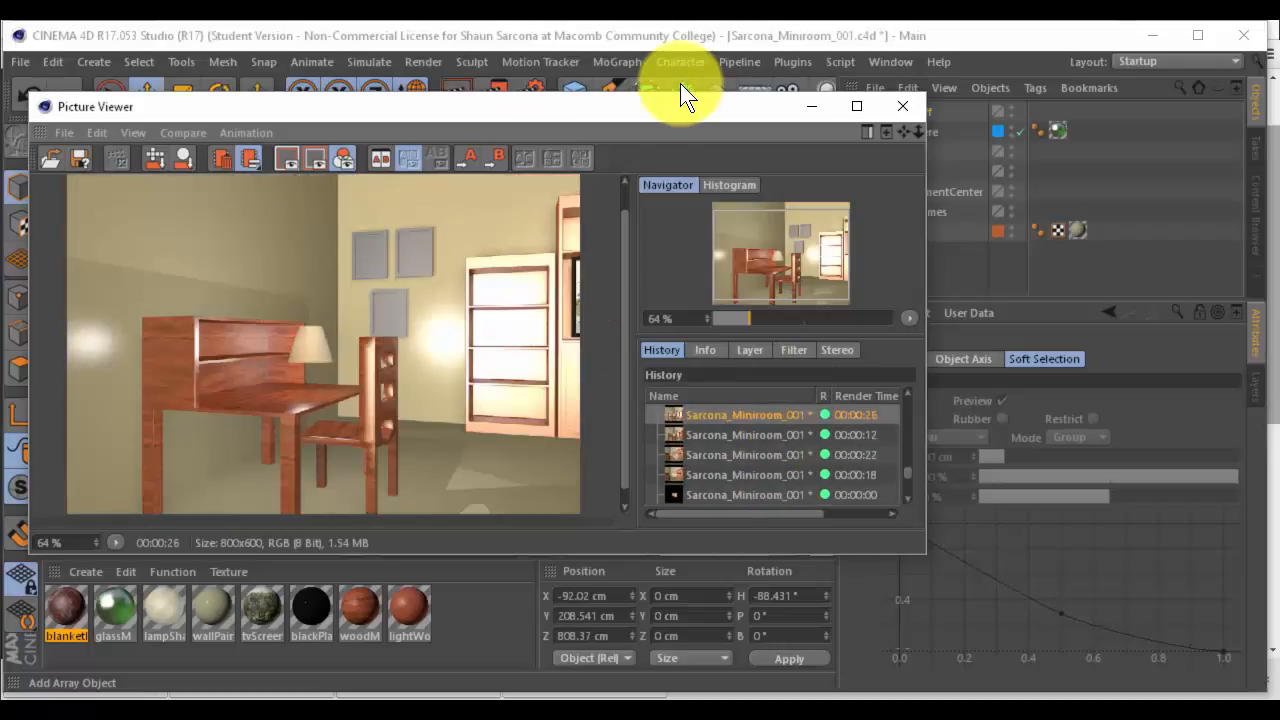
Save the scene as a new file with the version number in its name changed to 002, and close the Picture Viewer
left_click(20, 61)
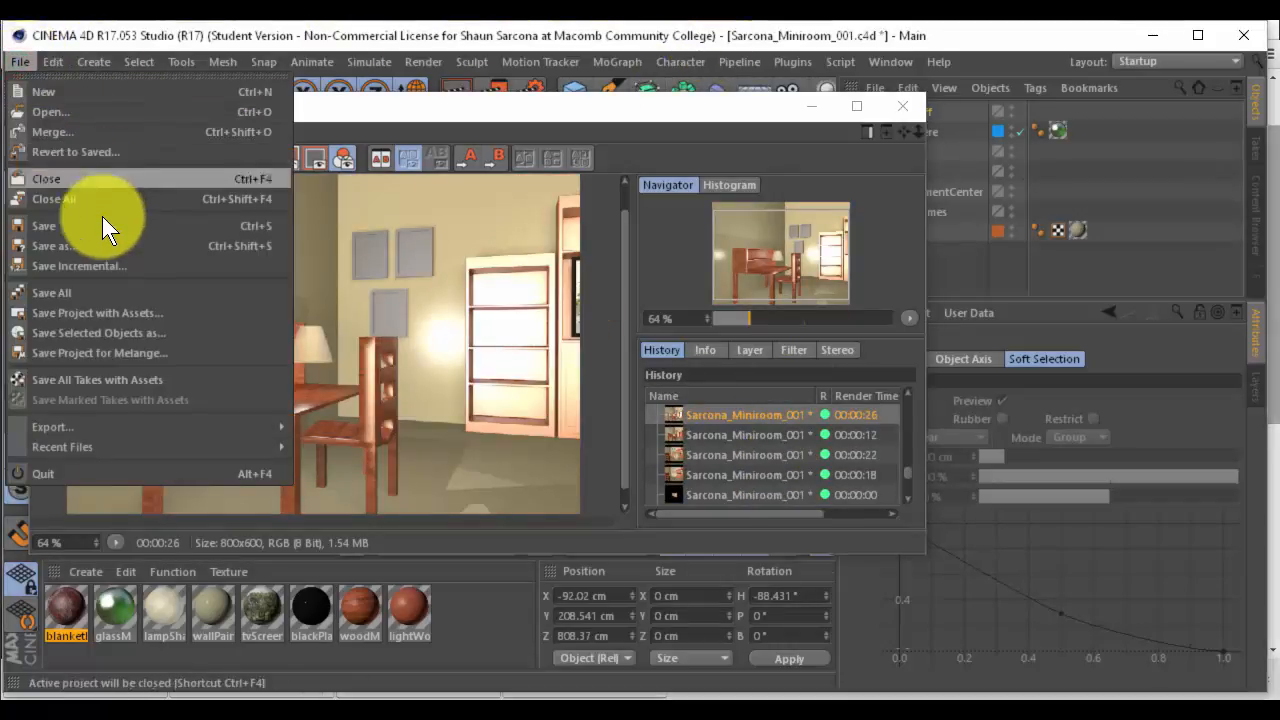
left_click(101, 250)
left_click(555, 270)
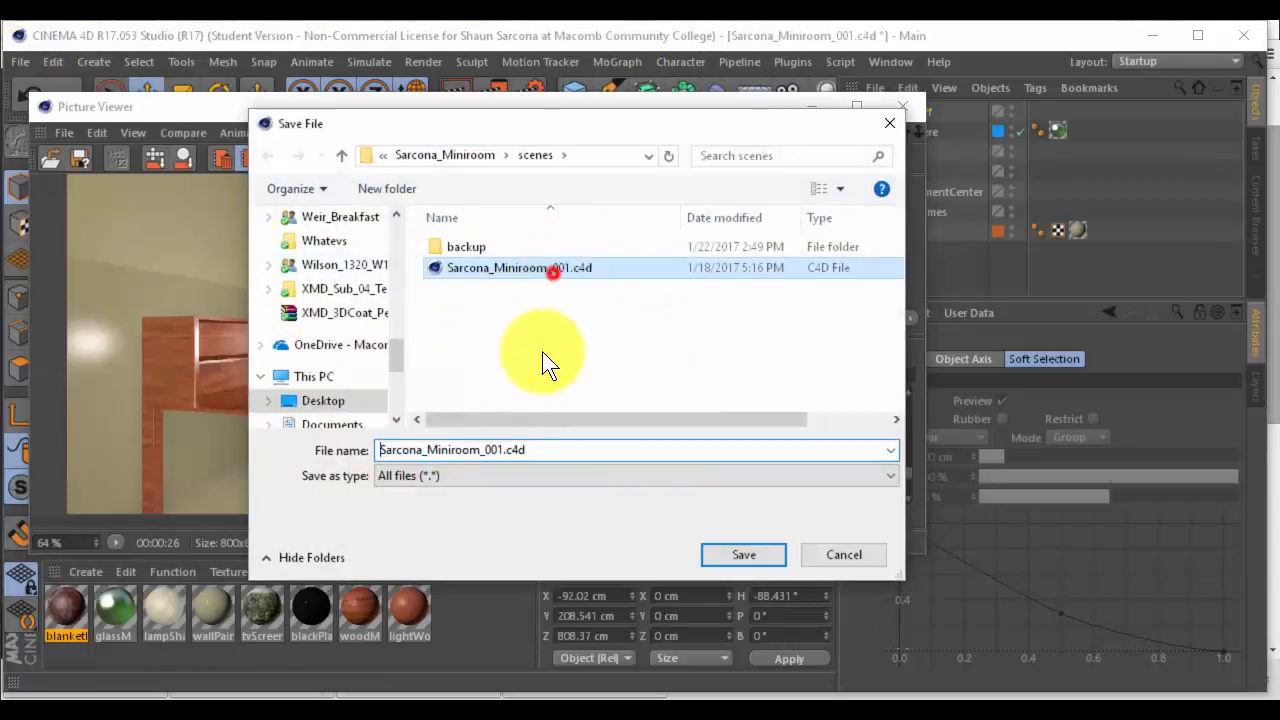
left_click(500, 450)
left_click(502, 450)
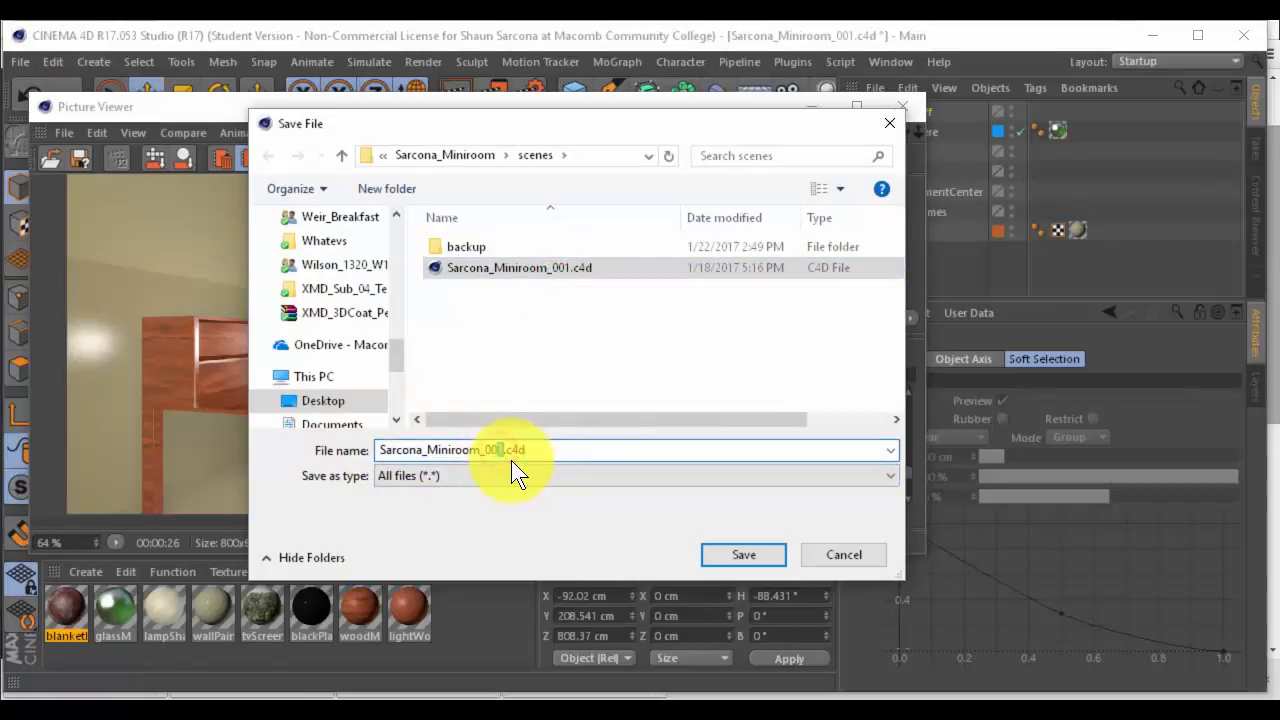
key("BackSpace")
type("2")
left_click(707, 552)
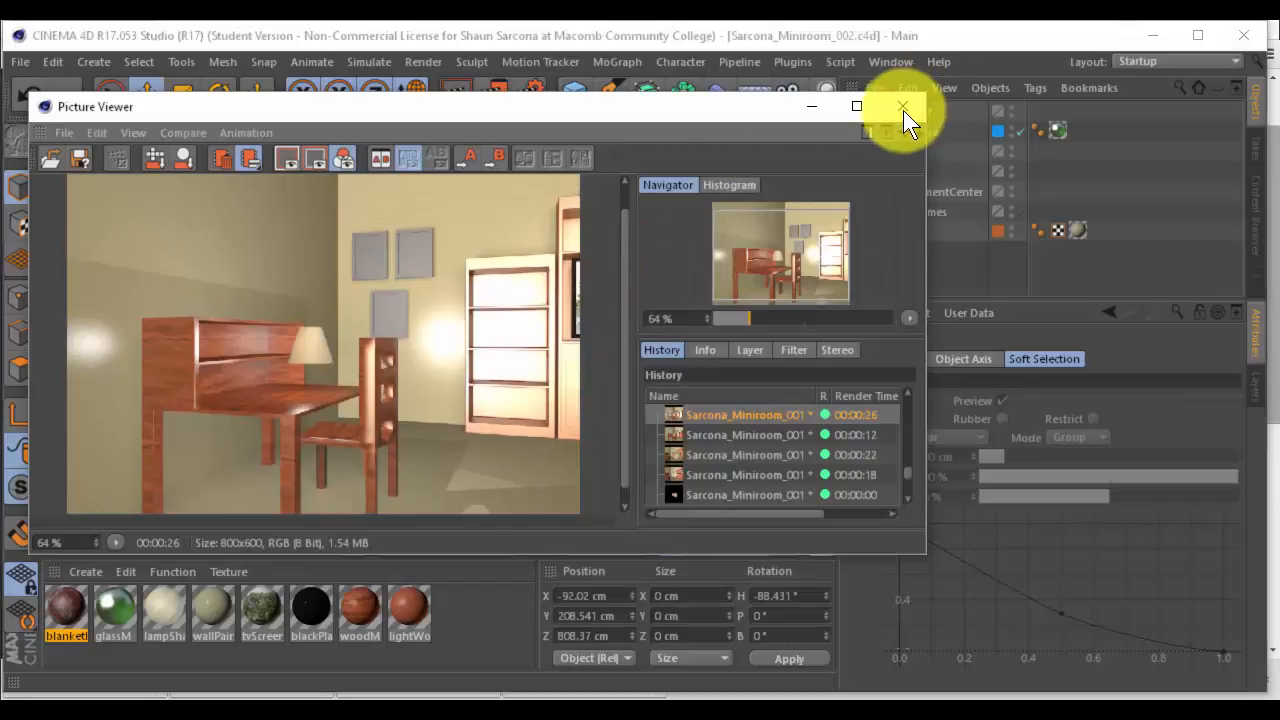
left_click(903, 107)
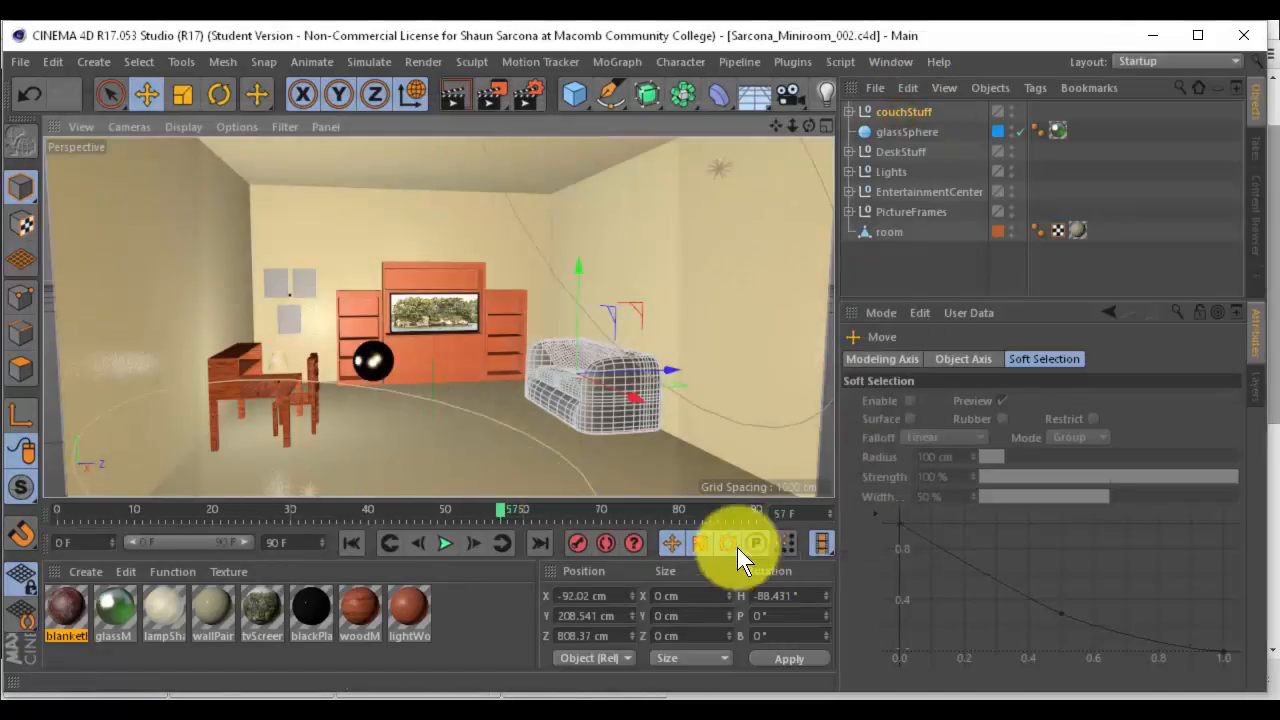
Create a new layer from the selected couchStuff group and name it CouchLayer
left_click(1255, 388)
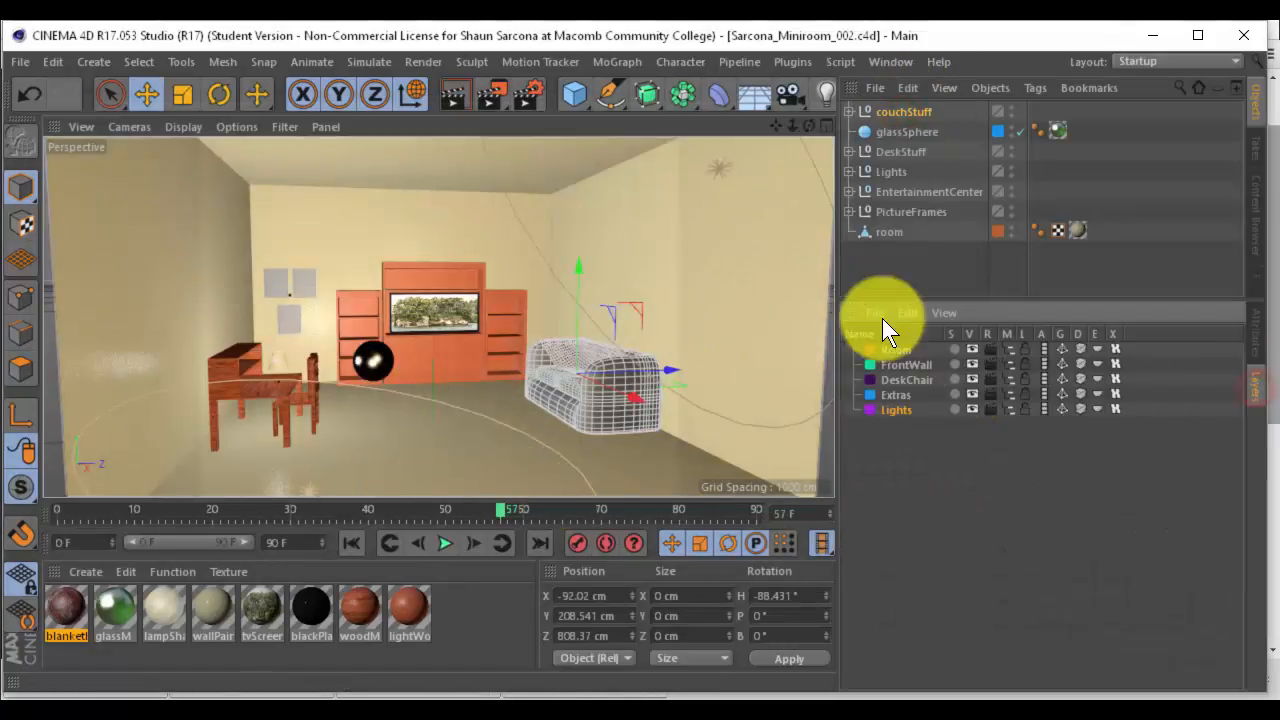
left_click(873, 313)
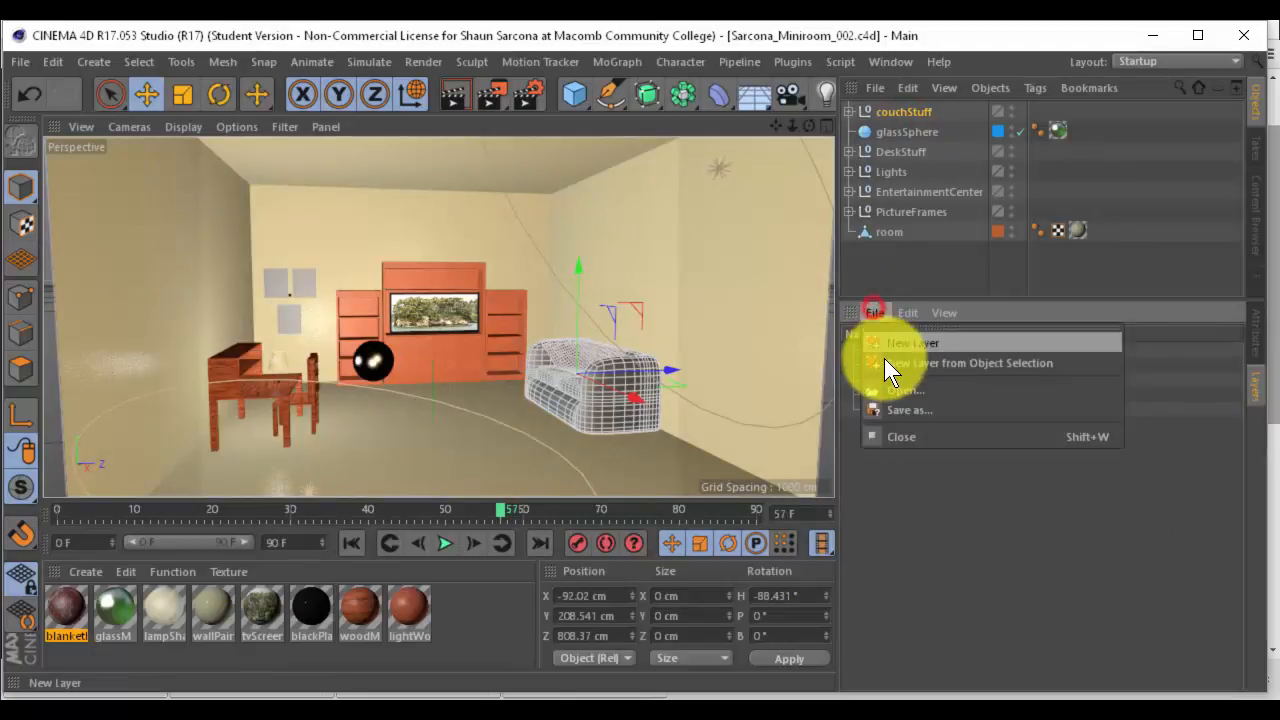
left_click(888, 362)
double_click(891, 423)
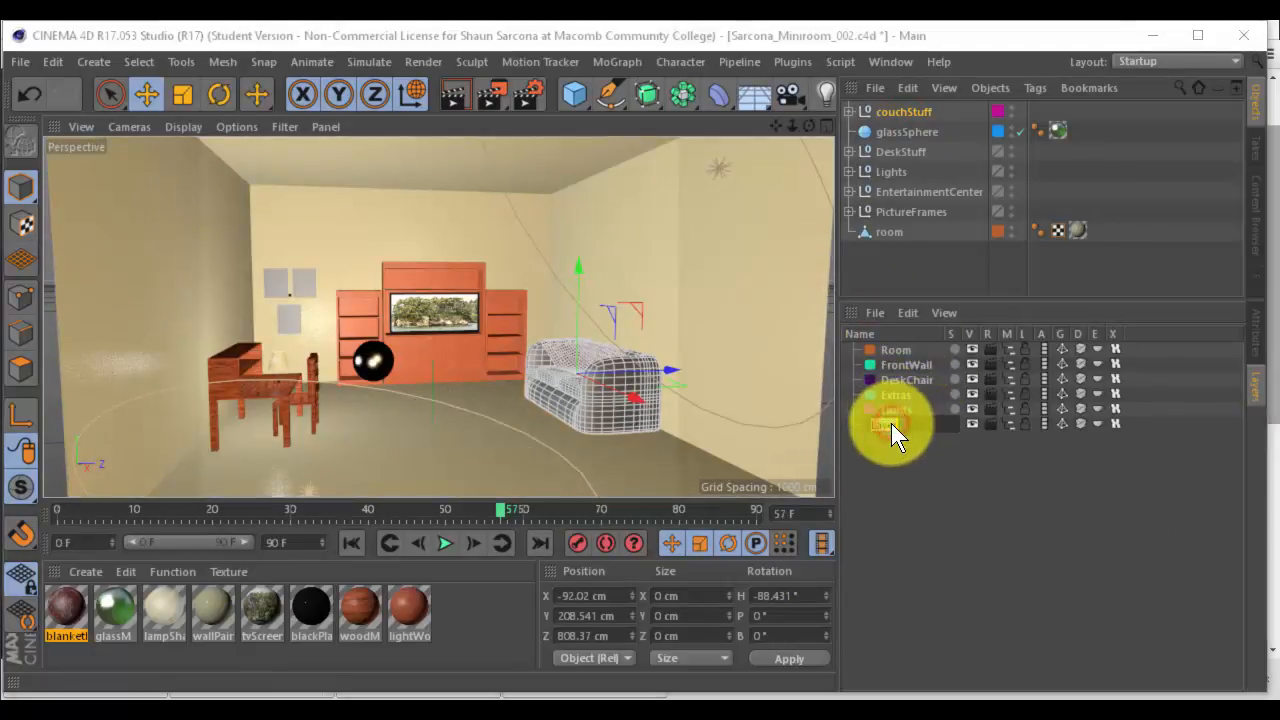
type("CouchLayer")
key("Return")
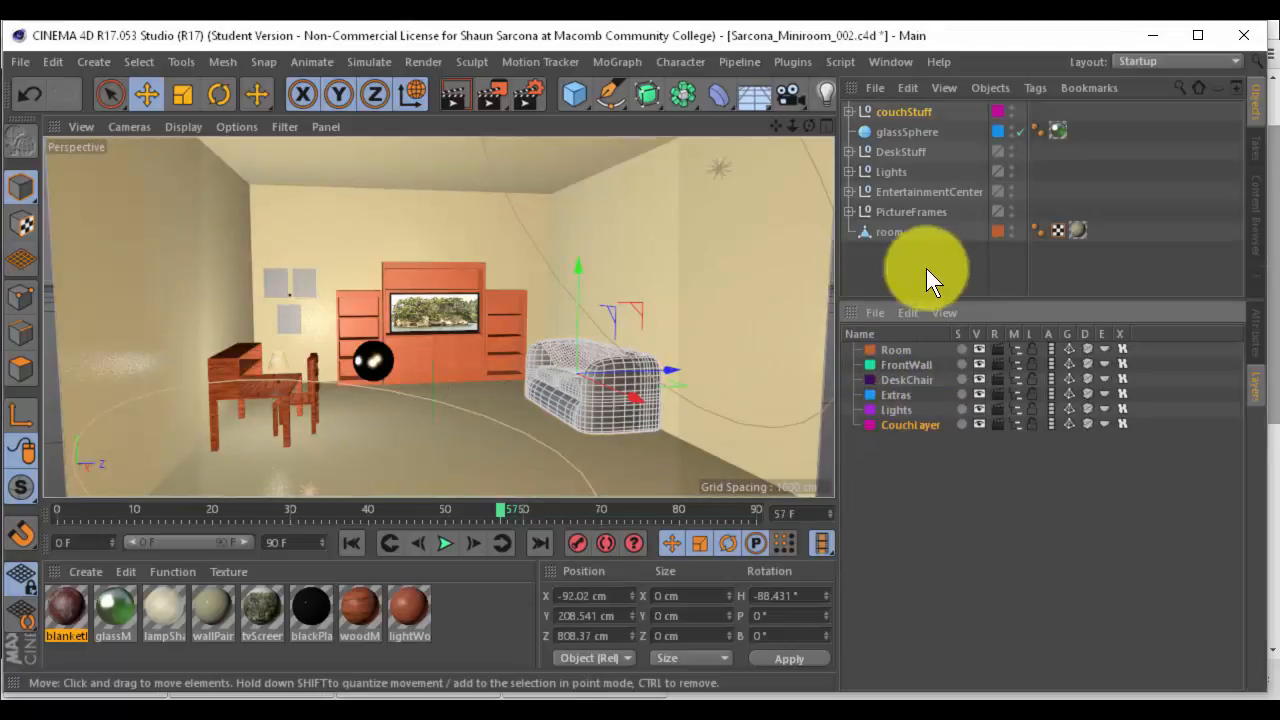
Add the blanket, cushion1, cushion2 and couch objects inside the couchStuff group to CouchLayer
left_click(976, 423)
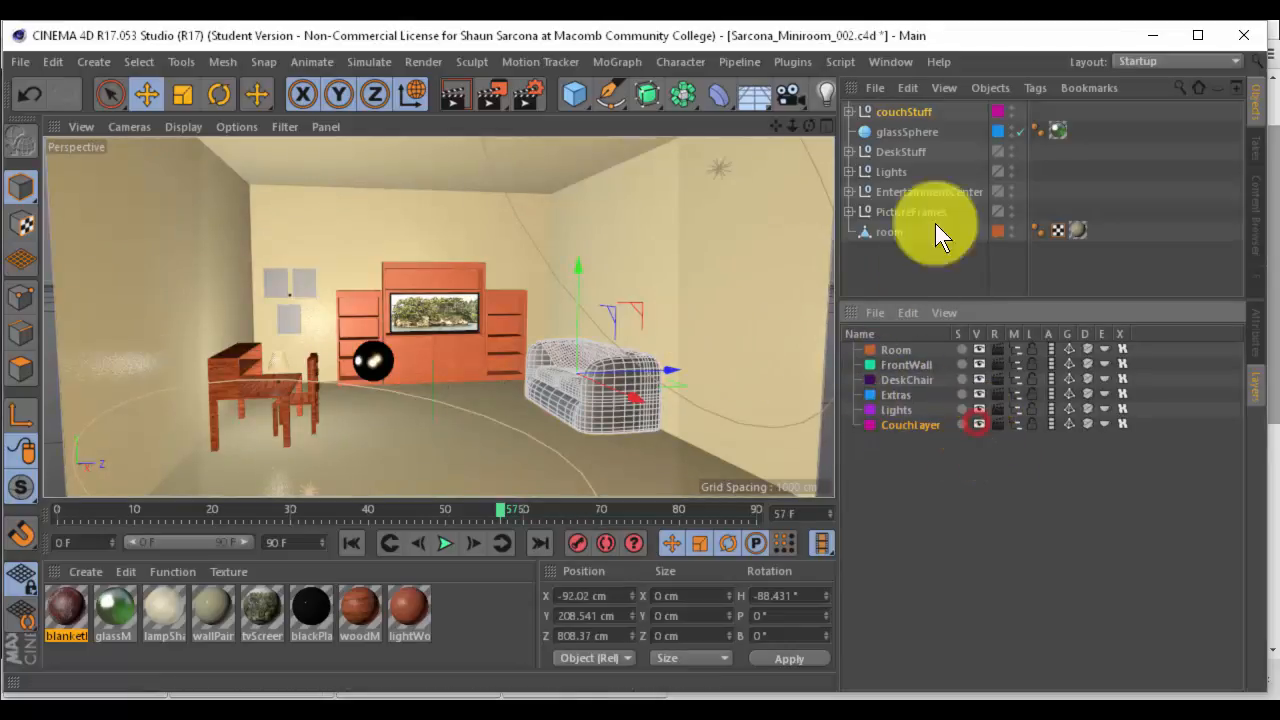
left_click(849, 112)
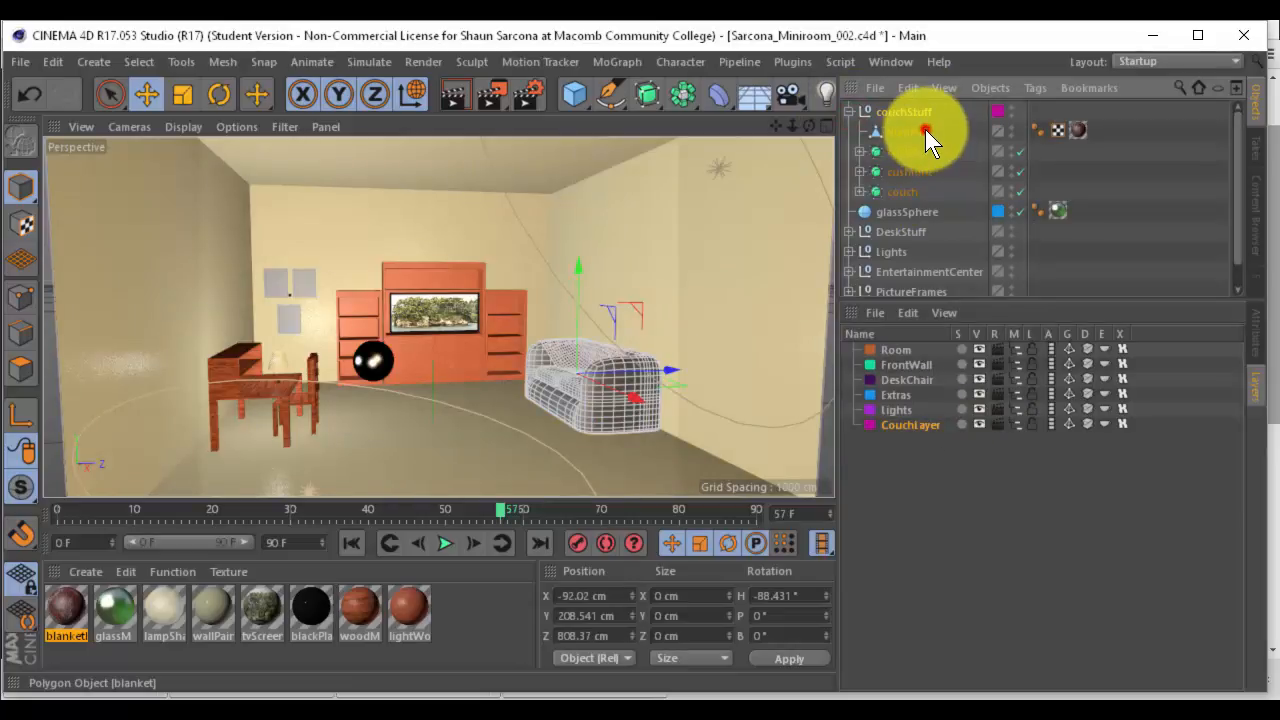
left_click(910, 190)
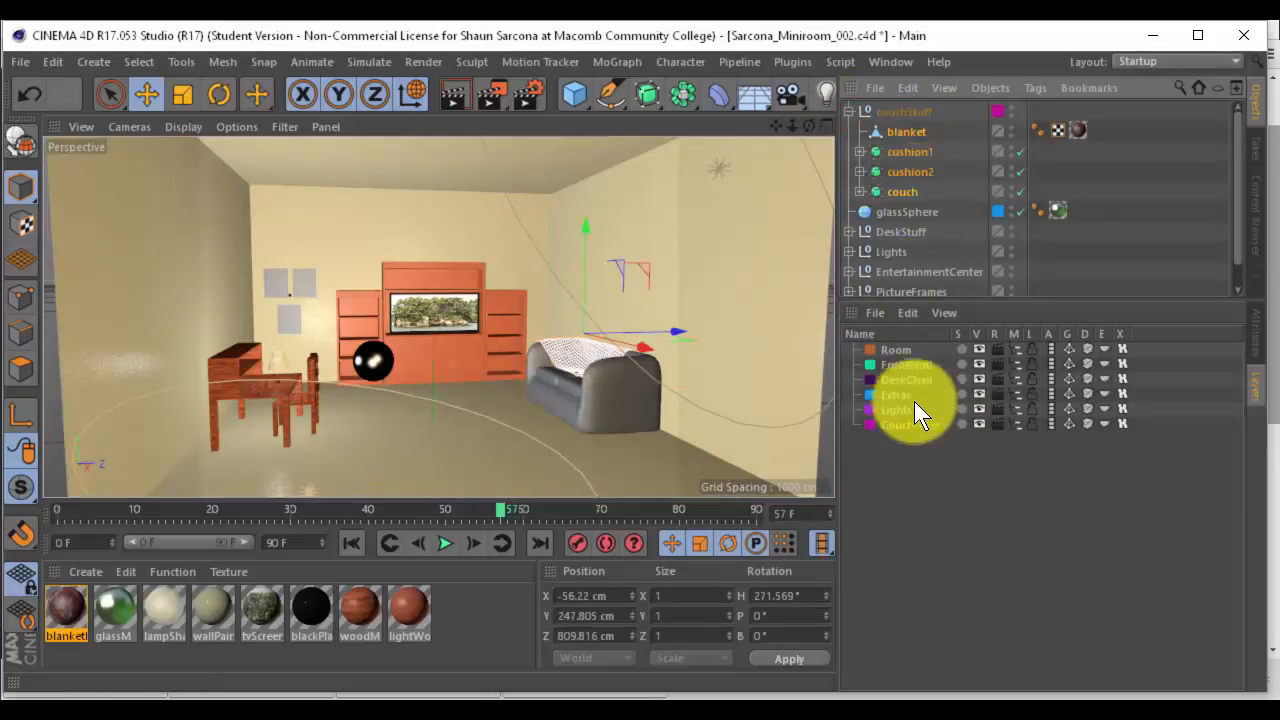
right_click(915, 426)
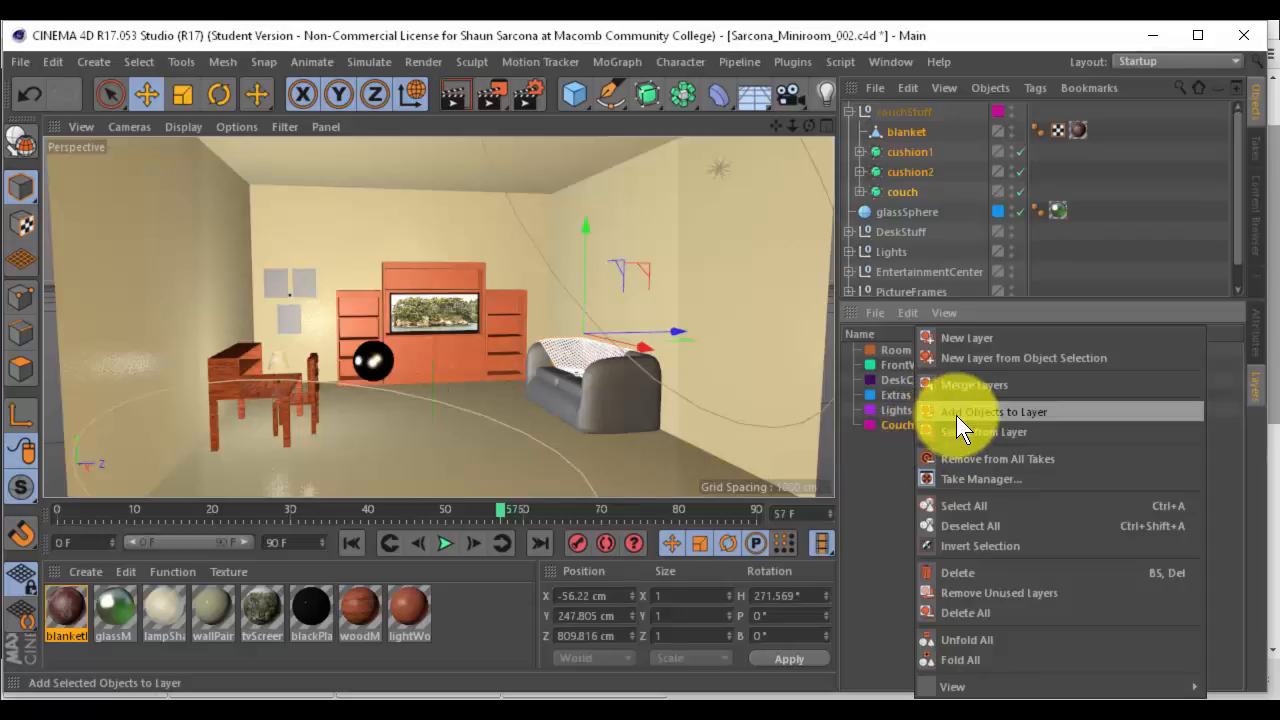
left_click(956, 415)
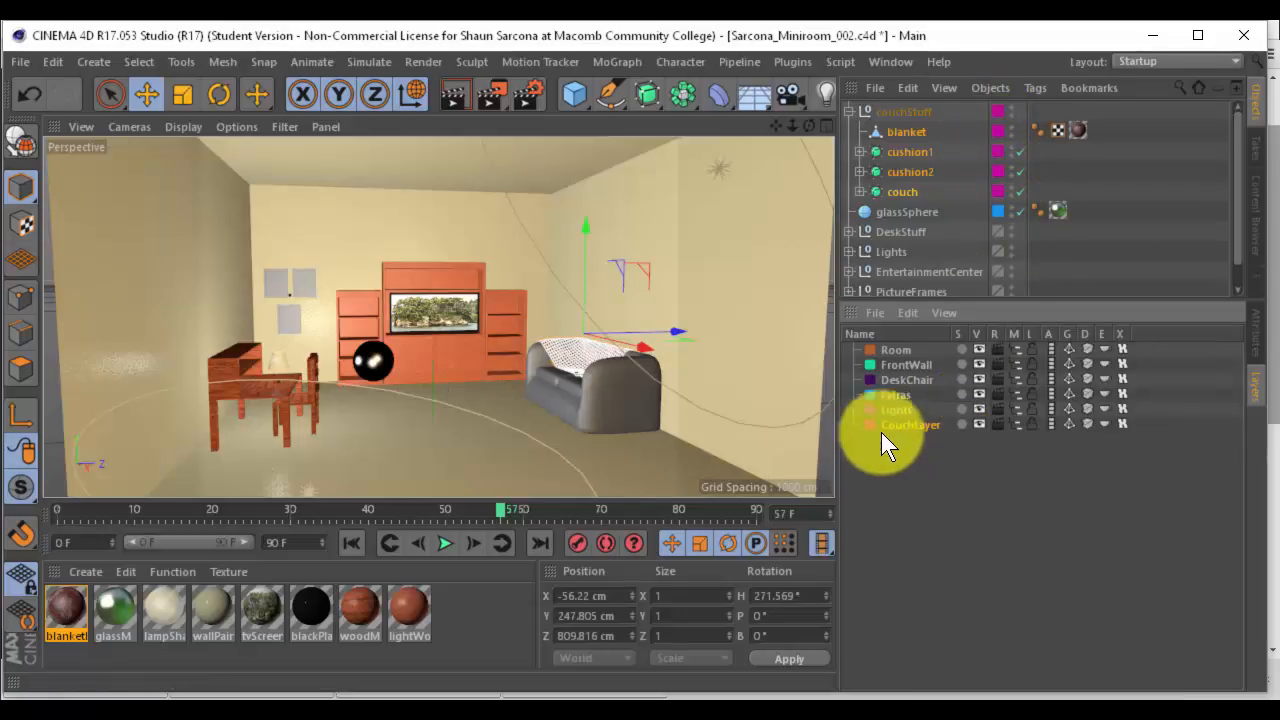
left_click(848, 111)
Assign the Cube objects nested under cushion1, cushion2 and couch to CouchLayer as well, and collapse the couchStuff group
left_click(979, 424)
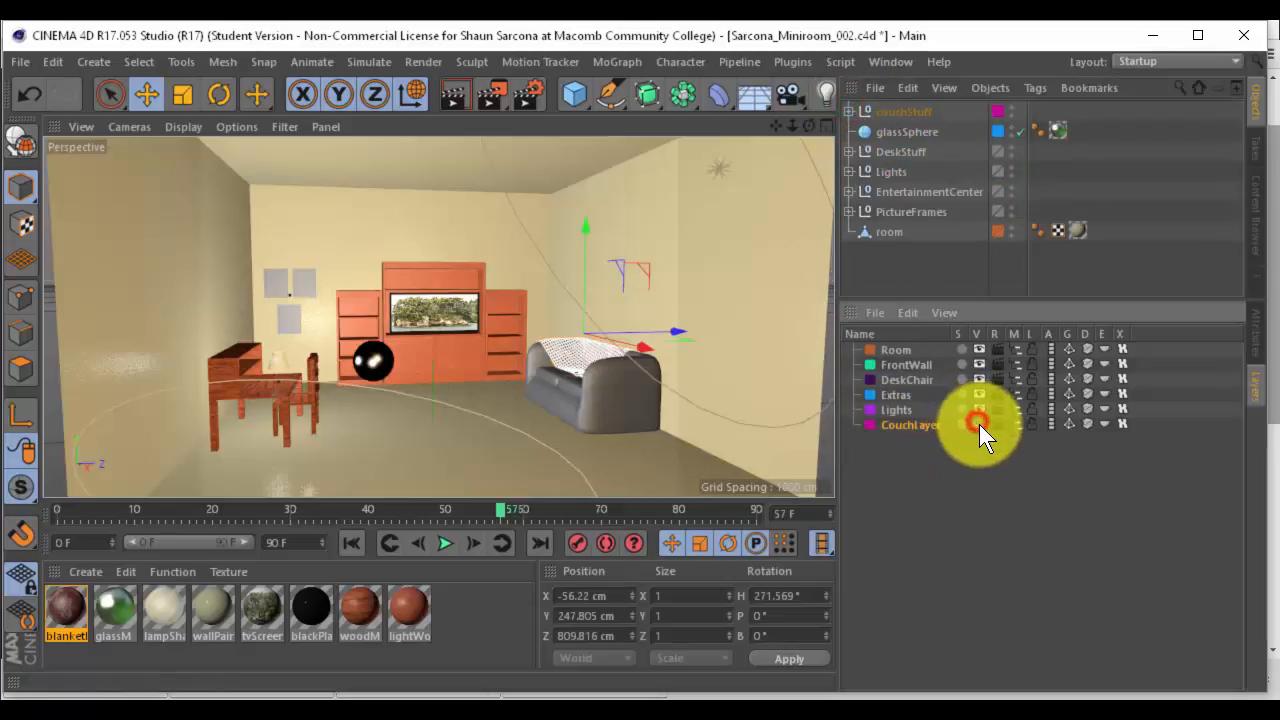
left_click(848, 111)
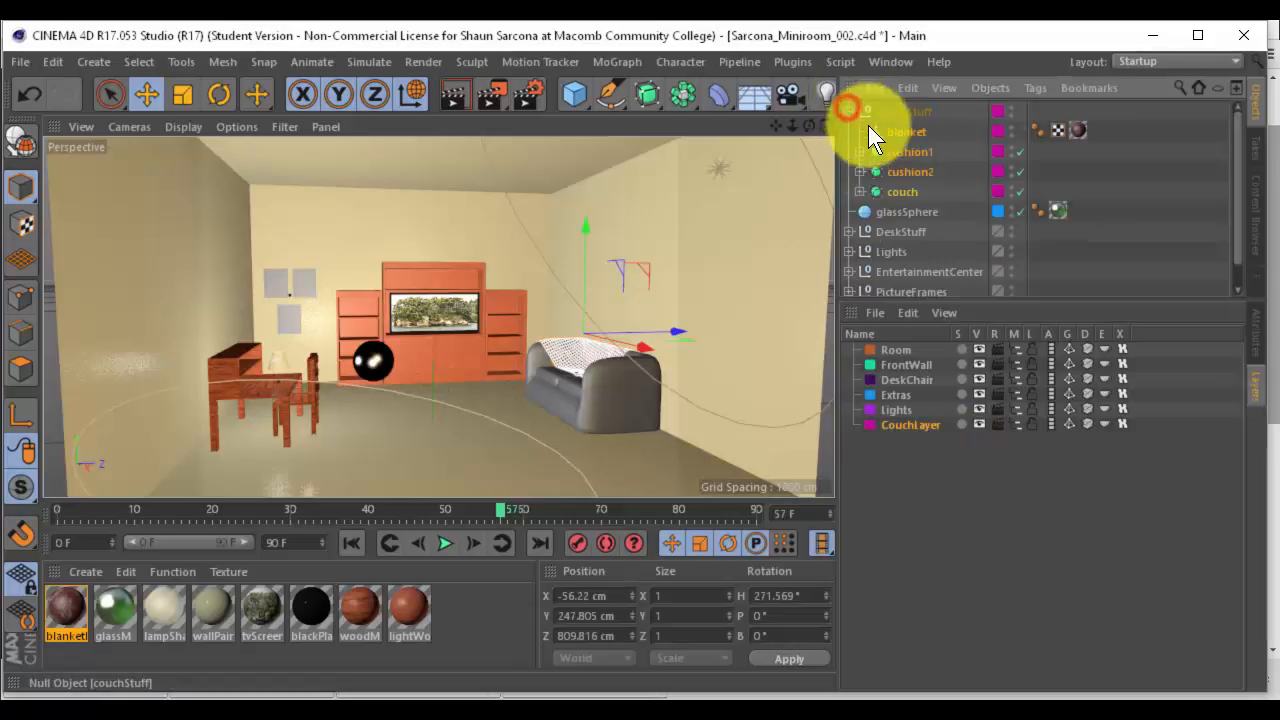
left_click(862, 152)
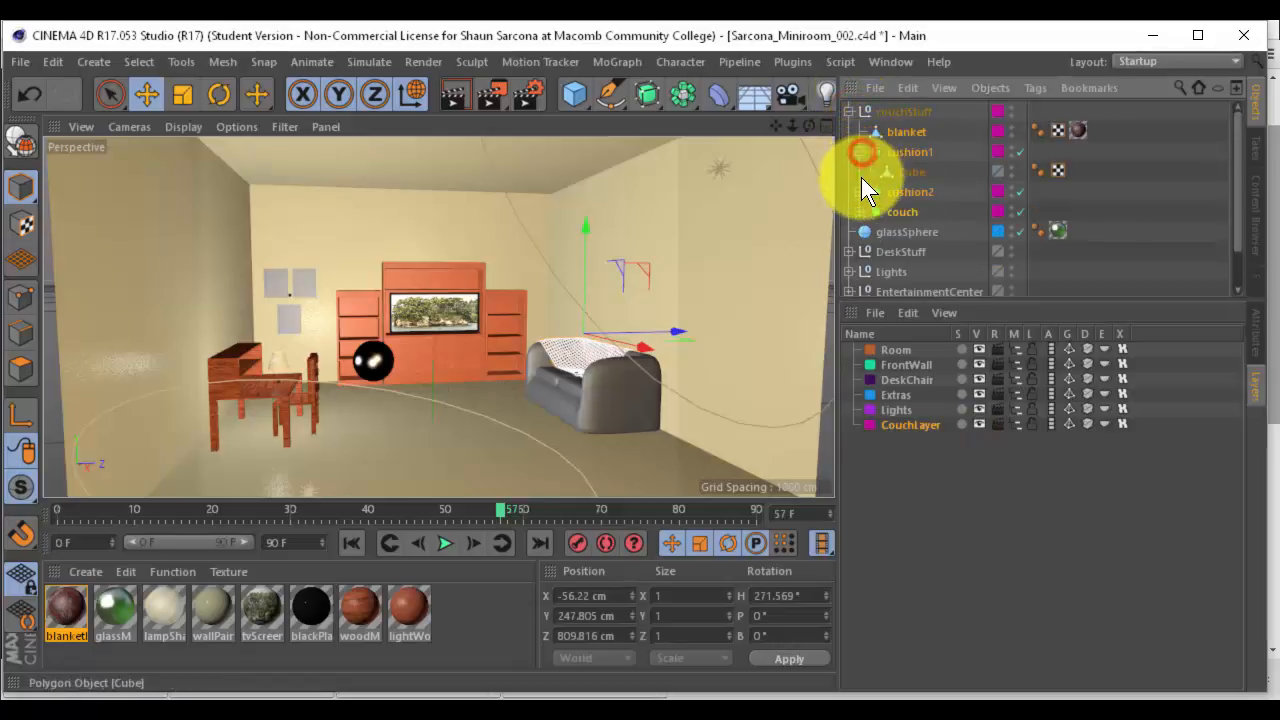
left_click(997, 130)
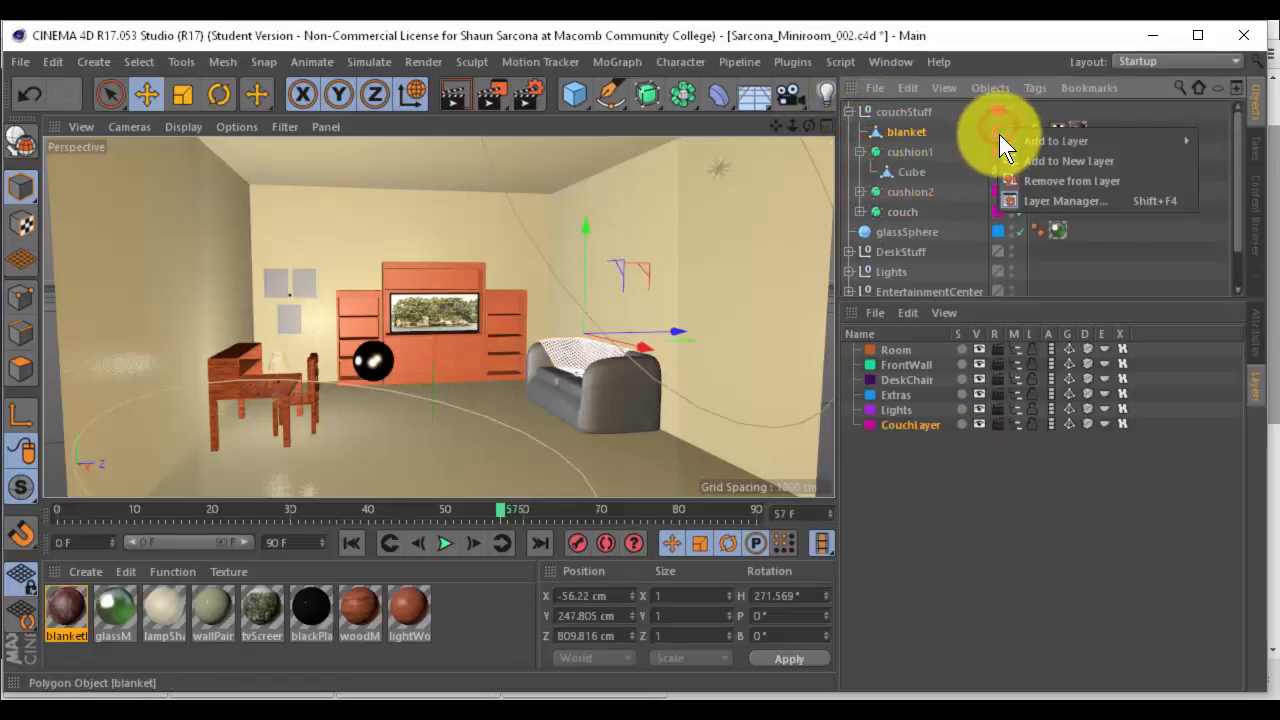
left_click(860, 190)
left_click(860, 210)
left_click(860, 190)
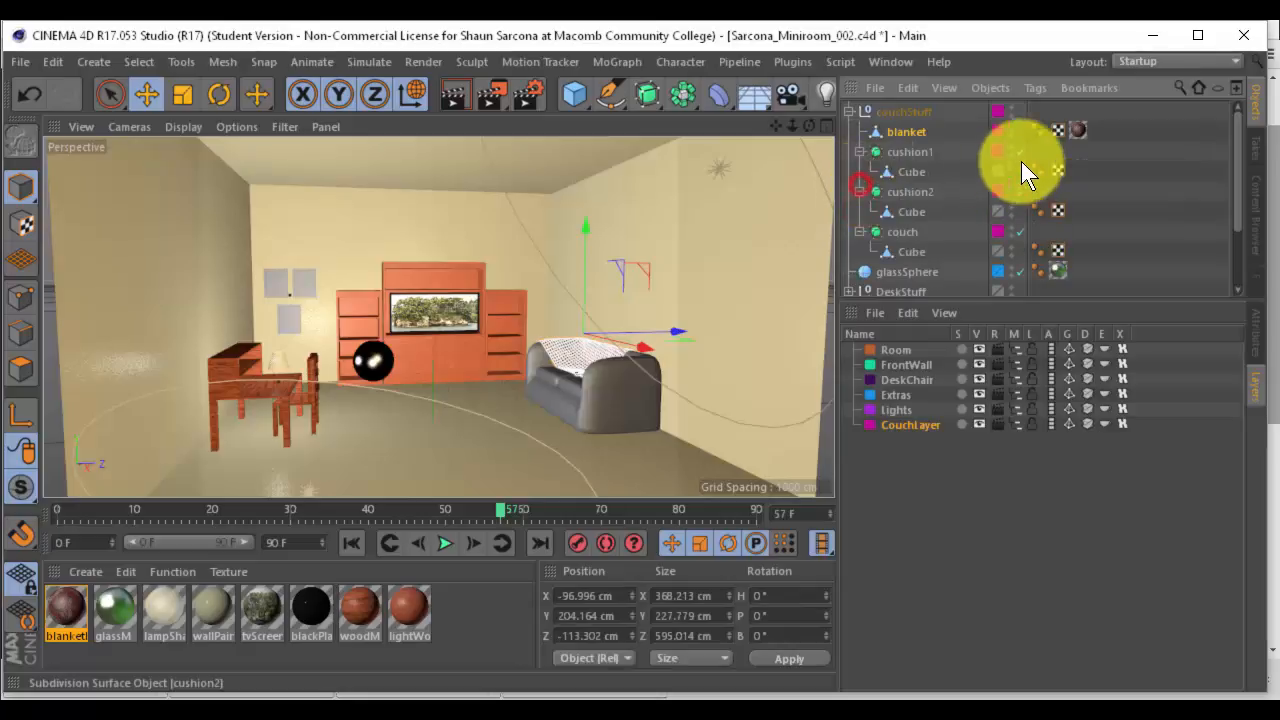
left_click(994, 151)
left_click_drag(993, 155, 998, 248)
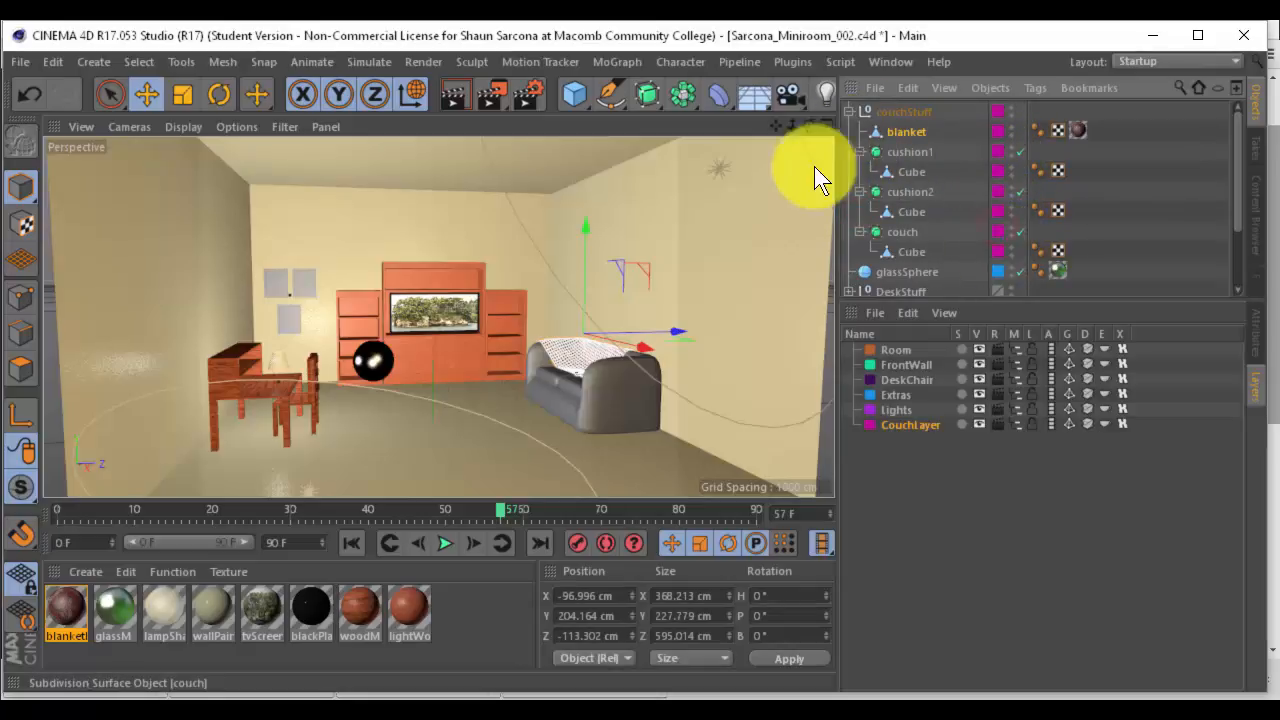
left_click(847, 112)
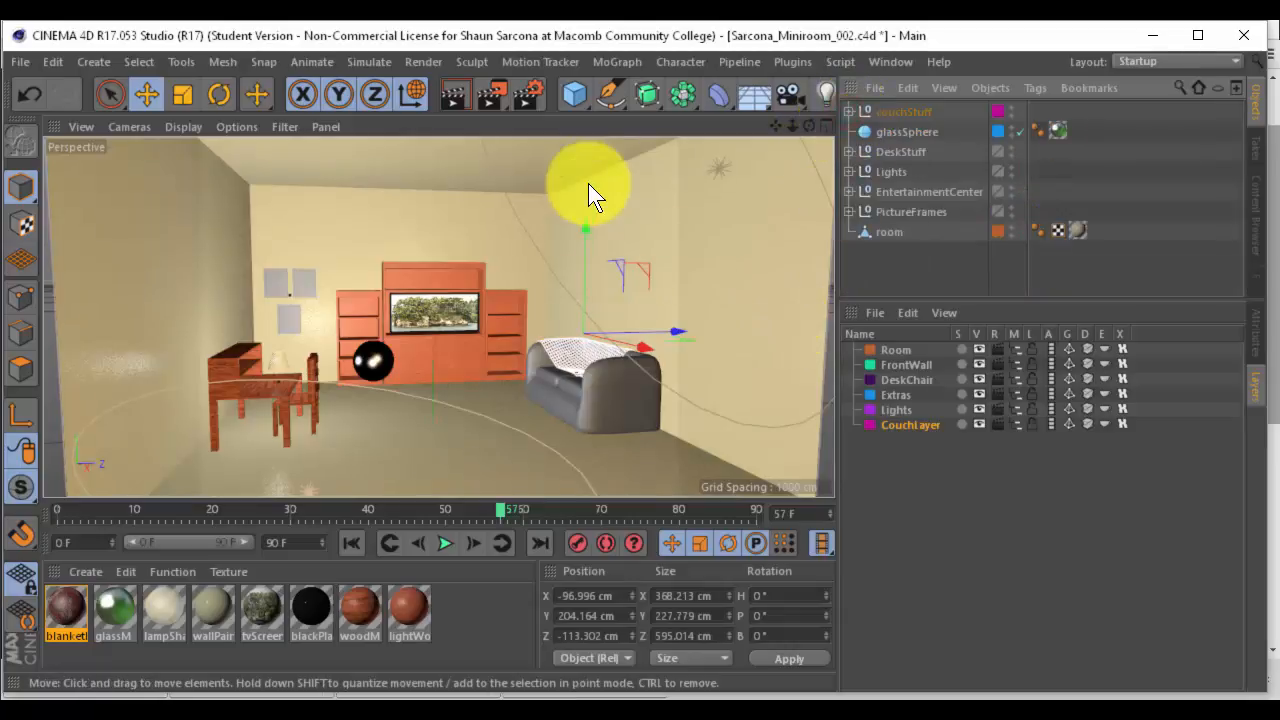
key("shift+r")
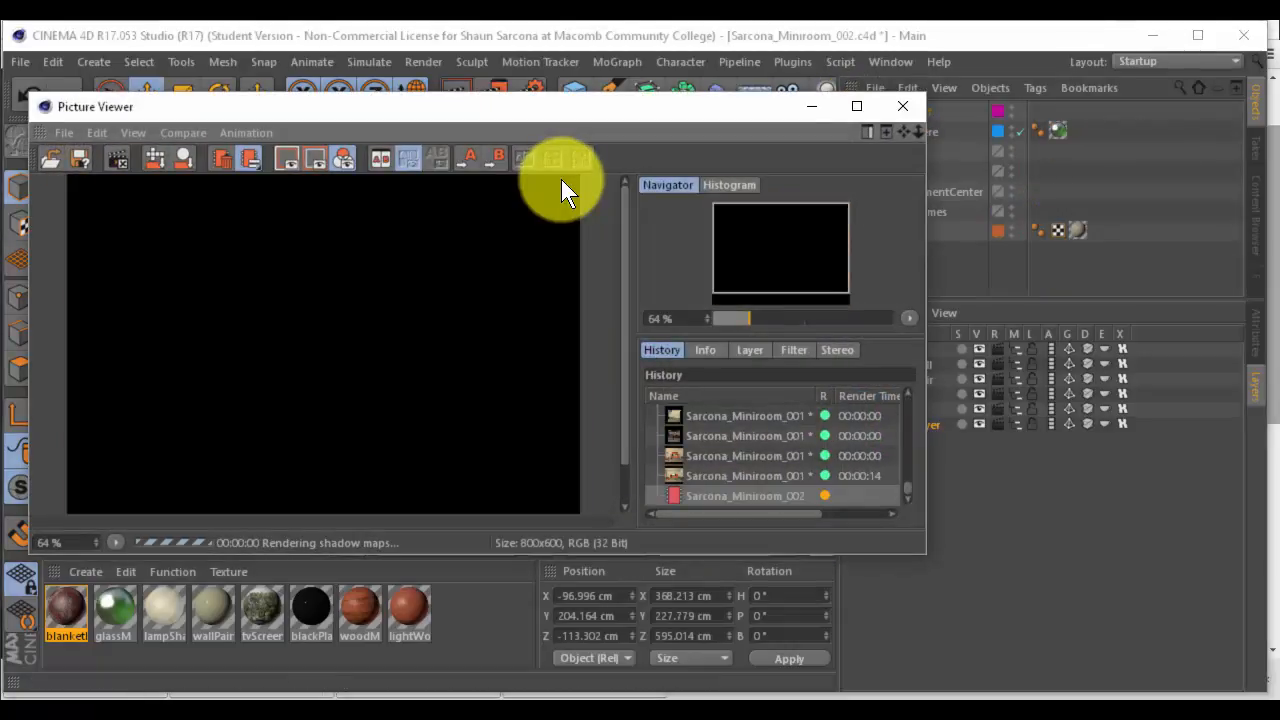
left_click(917, 104)
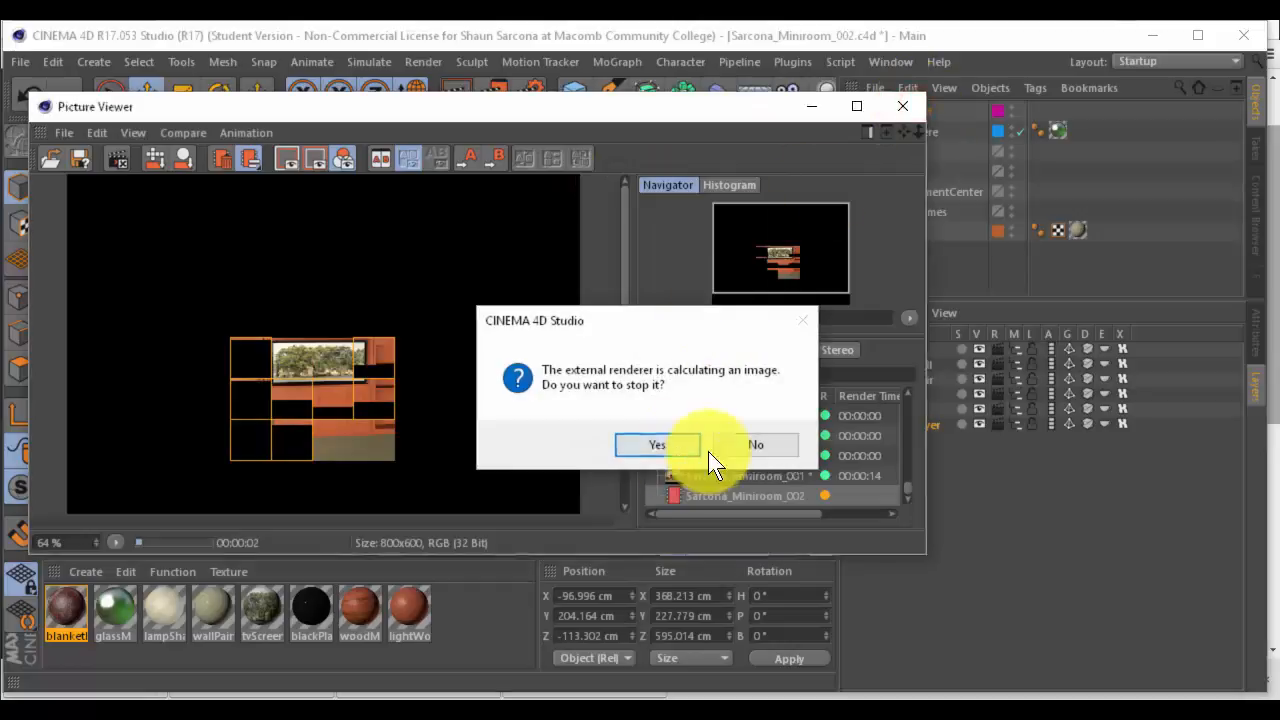
left_click(708, 451)
Test CouchLayer by hiding and showing the couch in the viewport, leave it visible, and save the scene
left_click(979, 423)
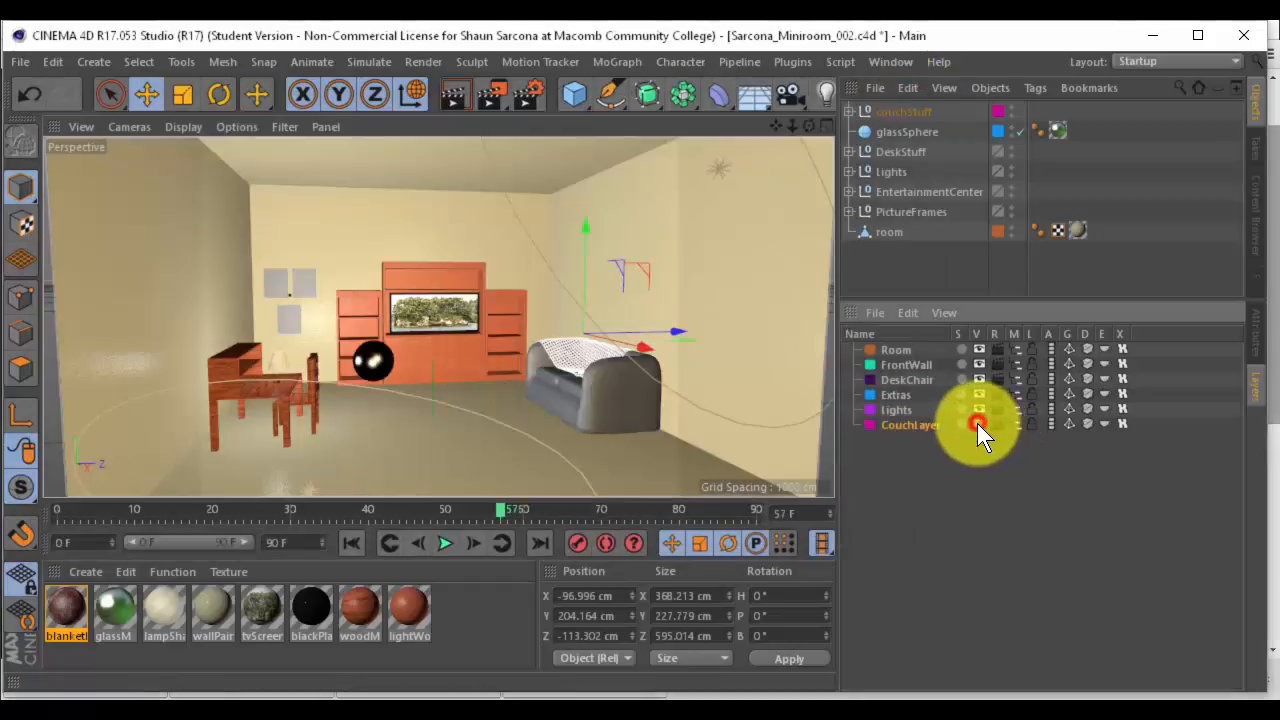
left_click(849, 106)
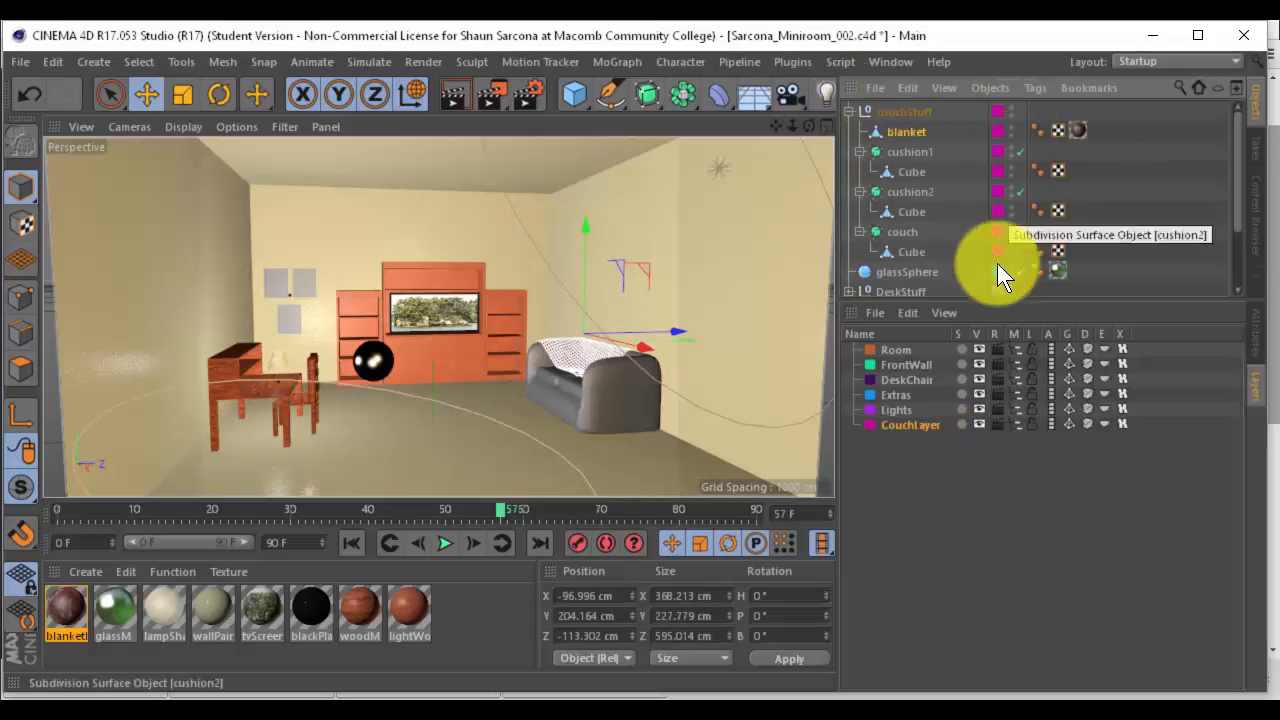
left_click(934, 423)
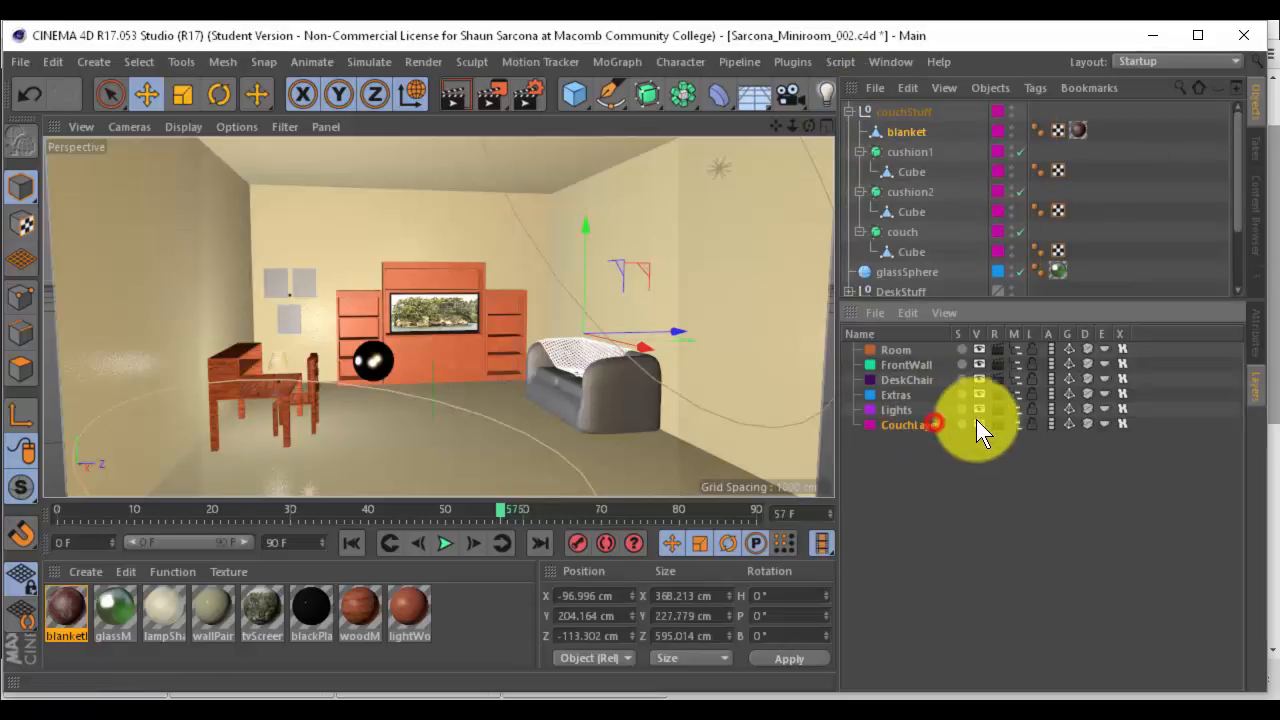
left_click(979, 424)
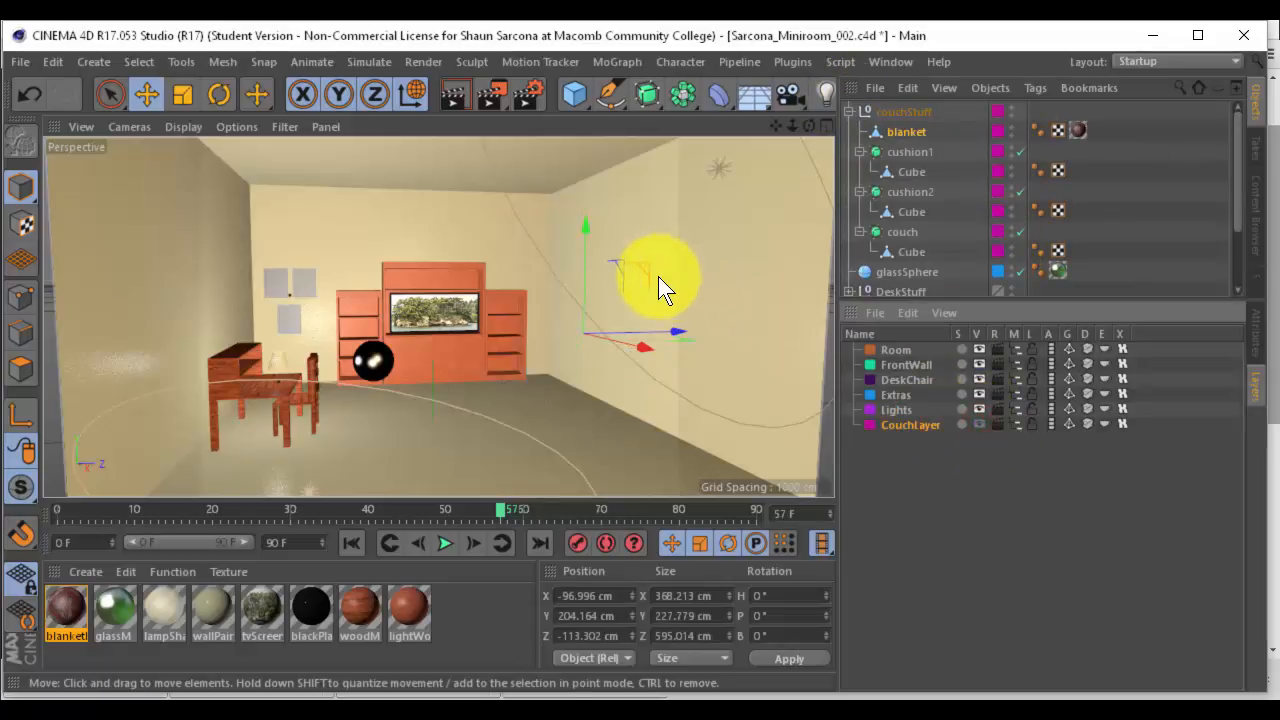
left_click(979, 424)
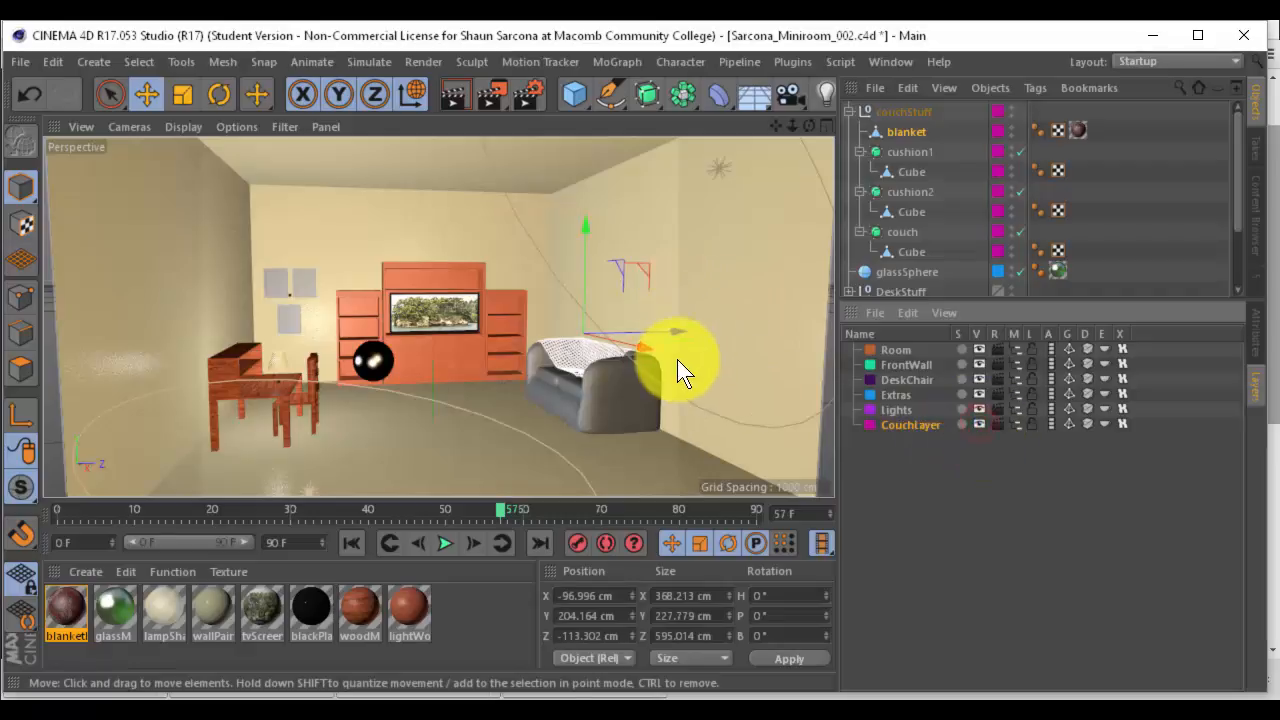
key("ctrl+s")
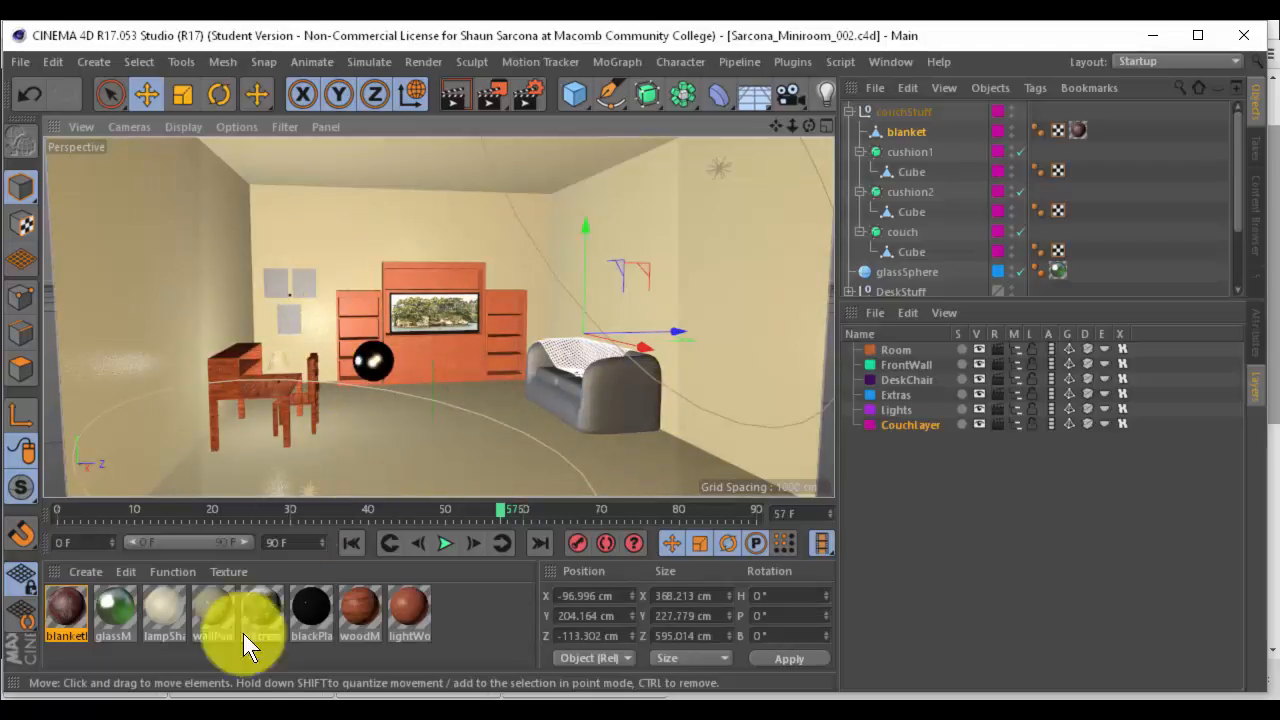
left_click(264, 714)
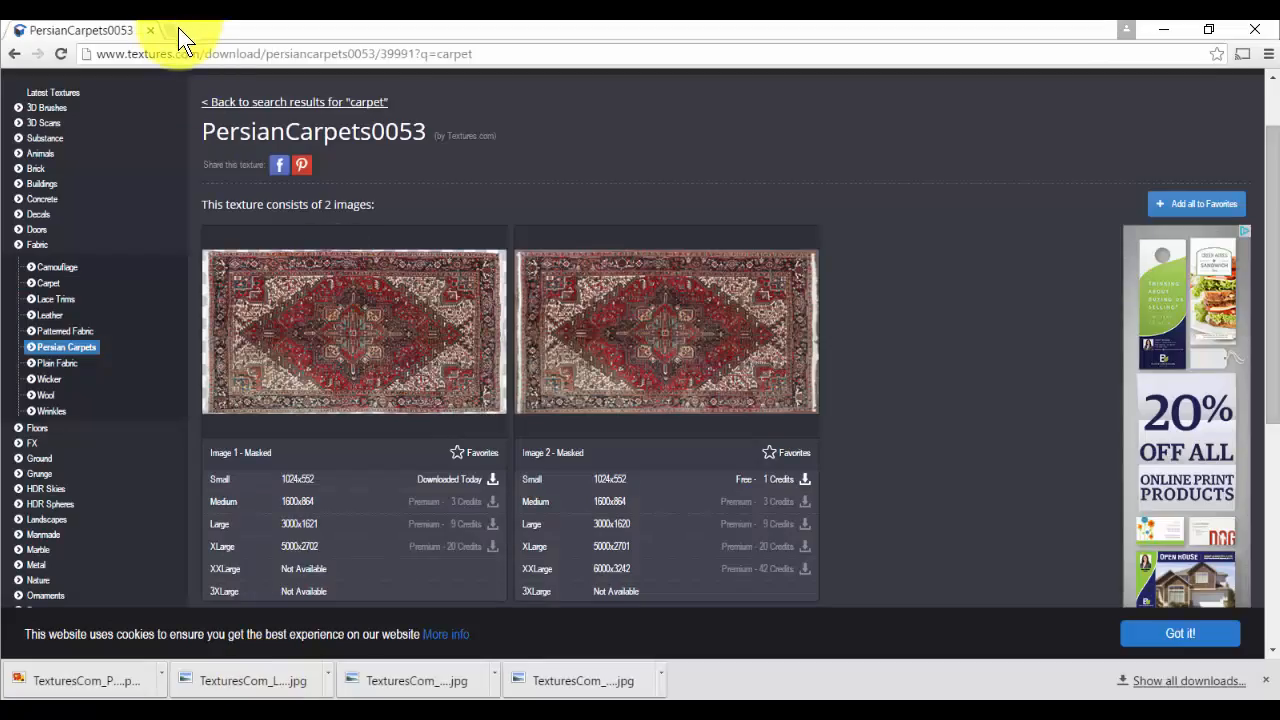
left_click(1158, 30)
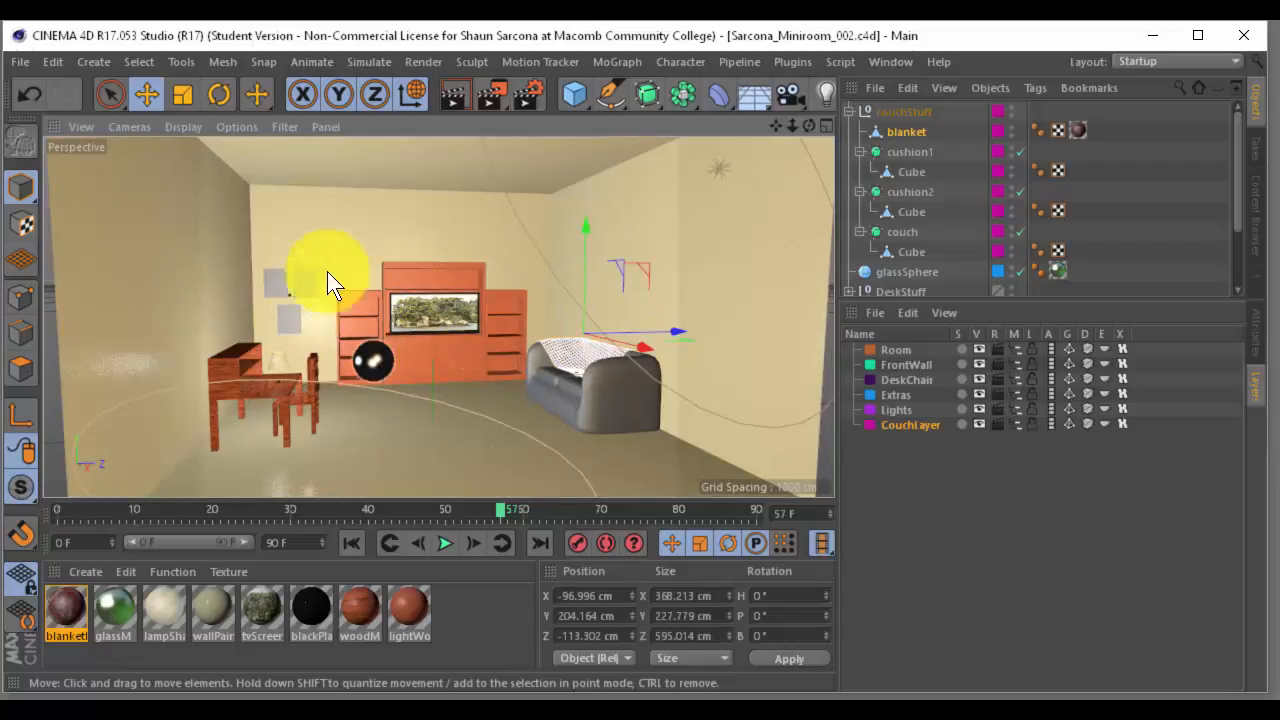
Move the glass sphere across the room to the couch's far end, at about X -552, Y 285, Z 834 cm
left_click(547, 385)
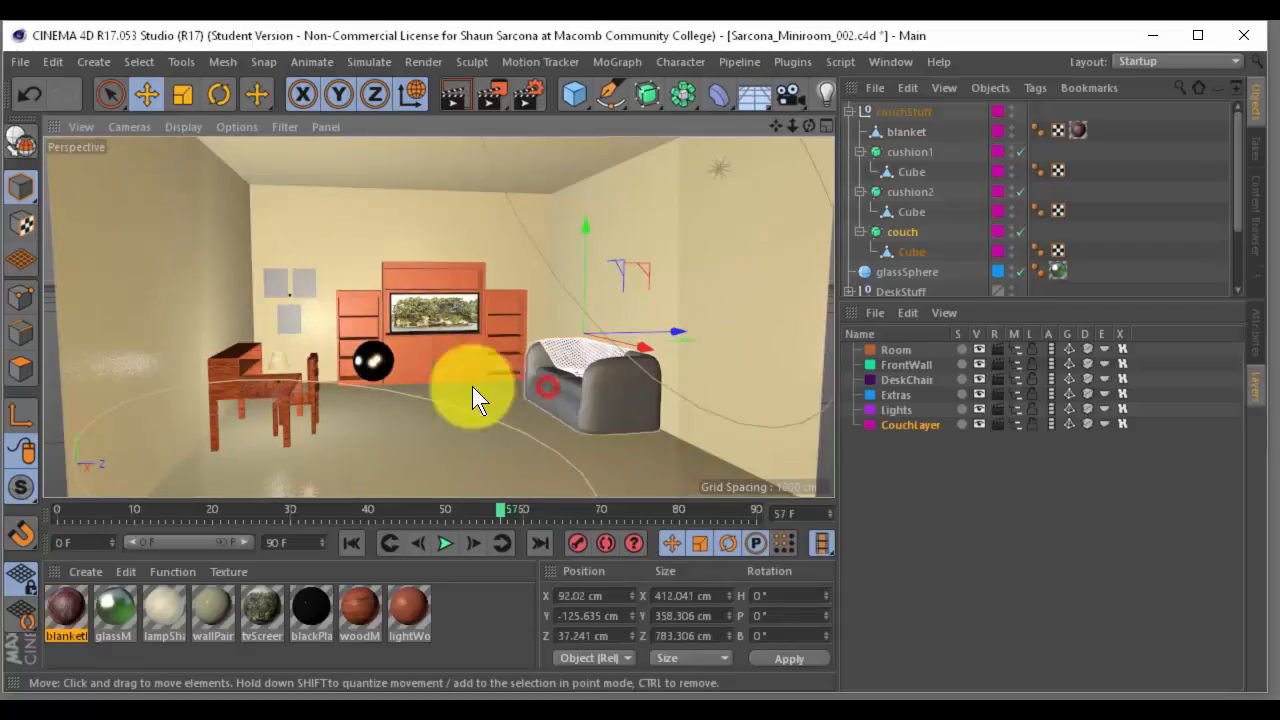
left_click(360, 367)
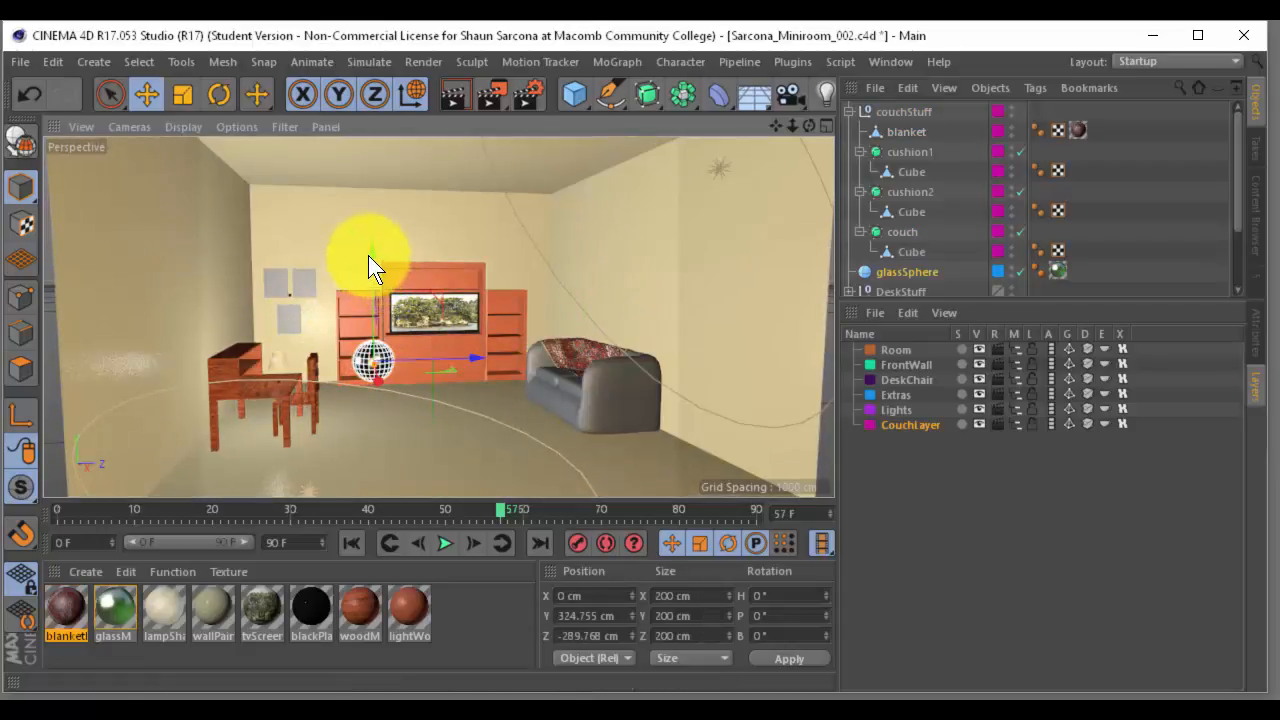
left_click_drag(369, 254, 371, 297)
left_click_drag(380, 412, 545, 301)
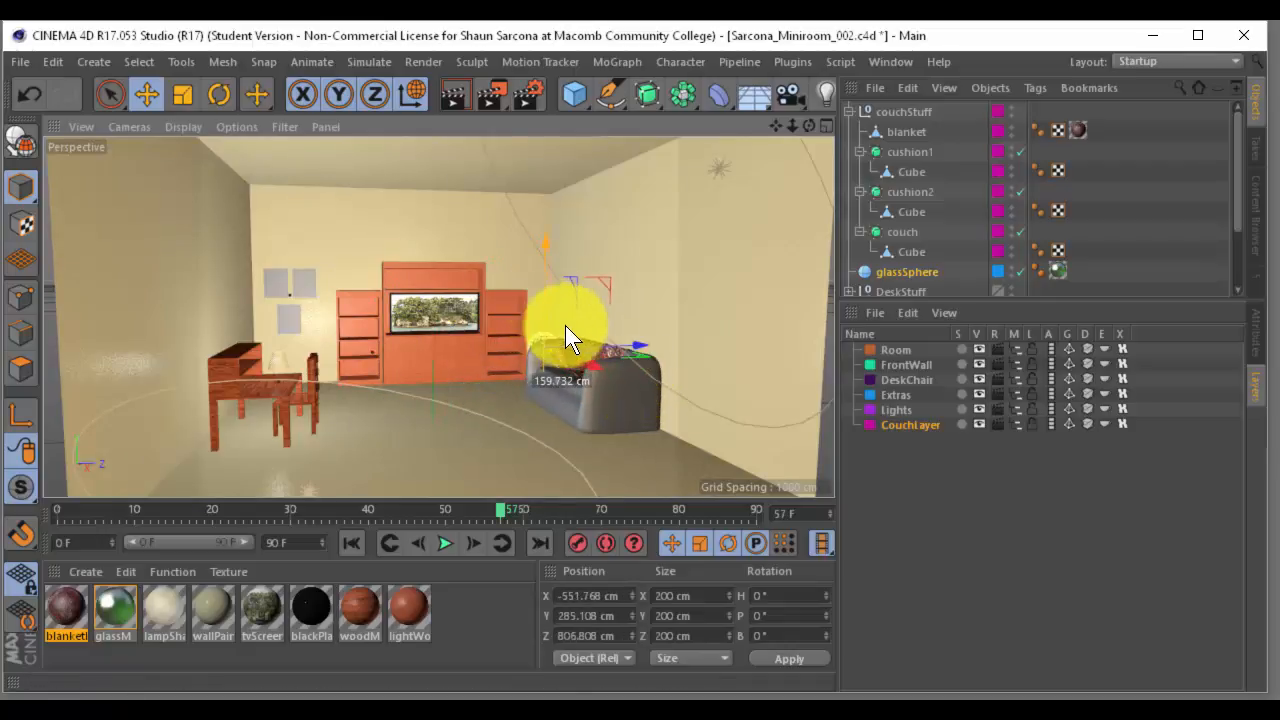
left_click_drag(591, 345, 595, 345)
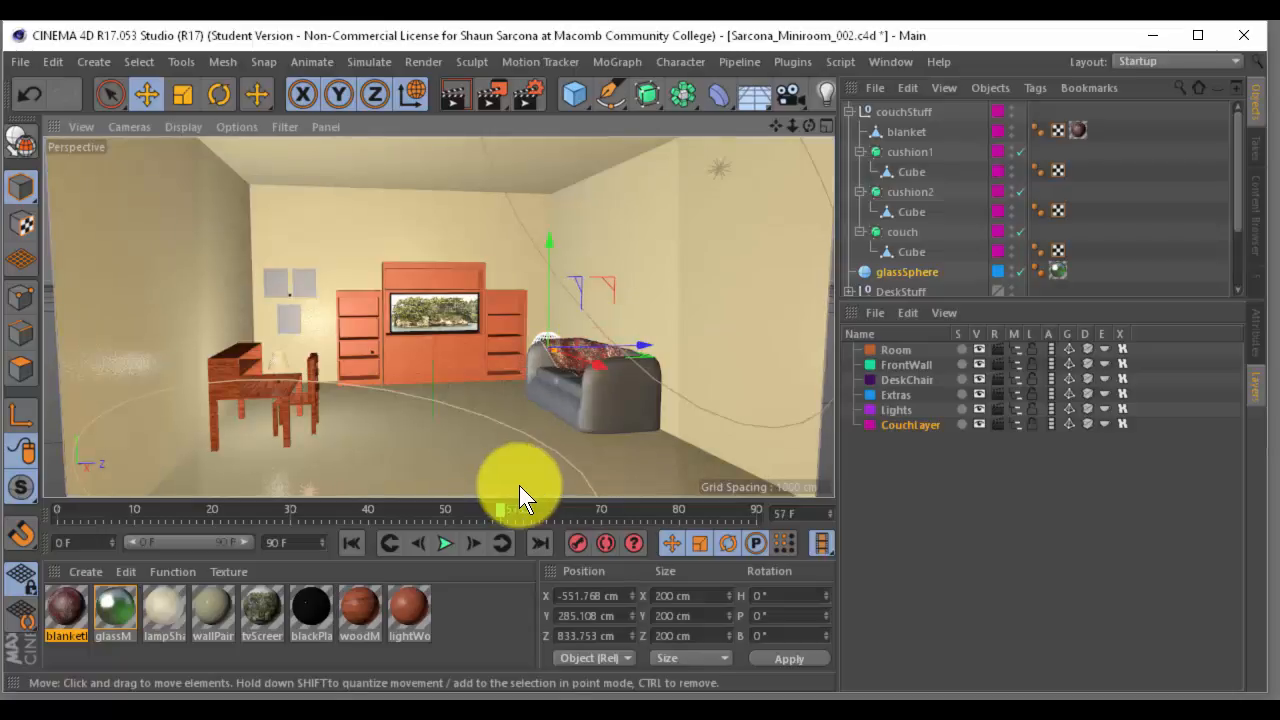